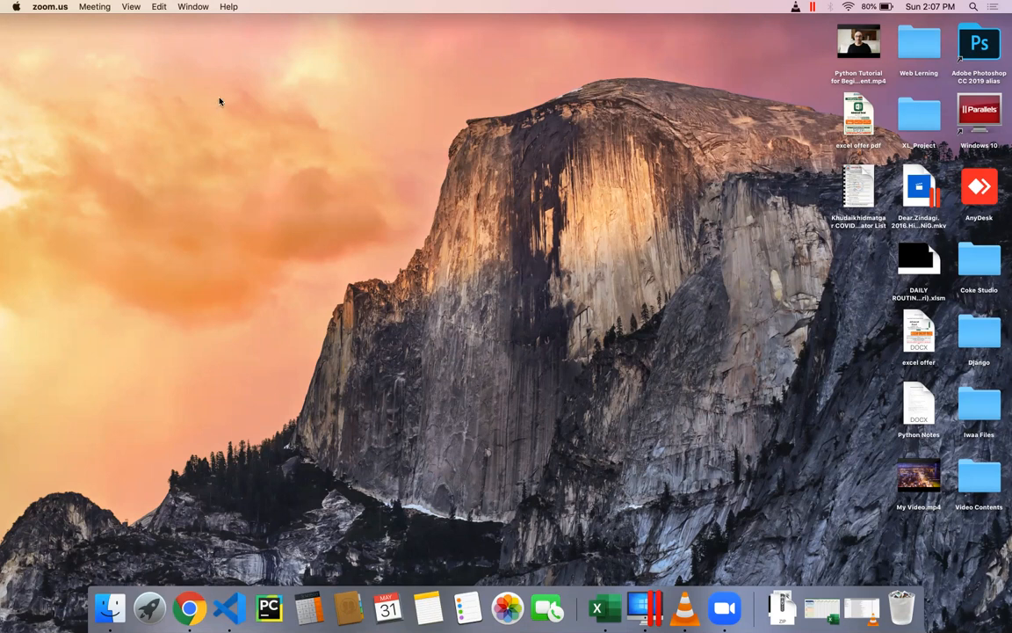
Step: Browse the Desktop and Documents folders in Finder and open the Online Class folder
left_click(233, 198)
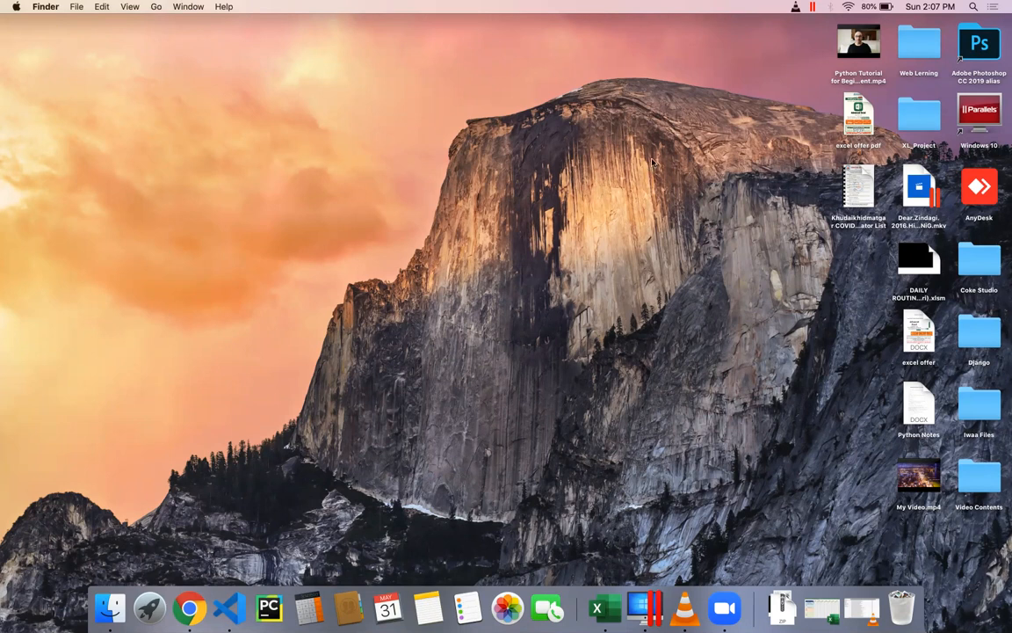
left_click(154, 7)
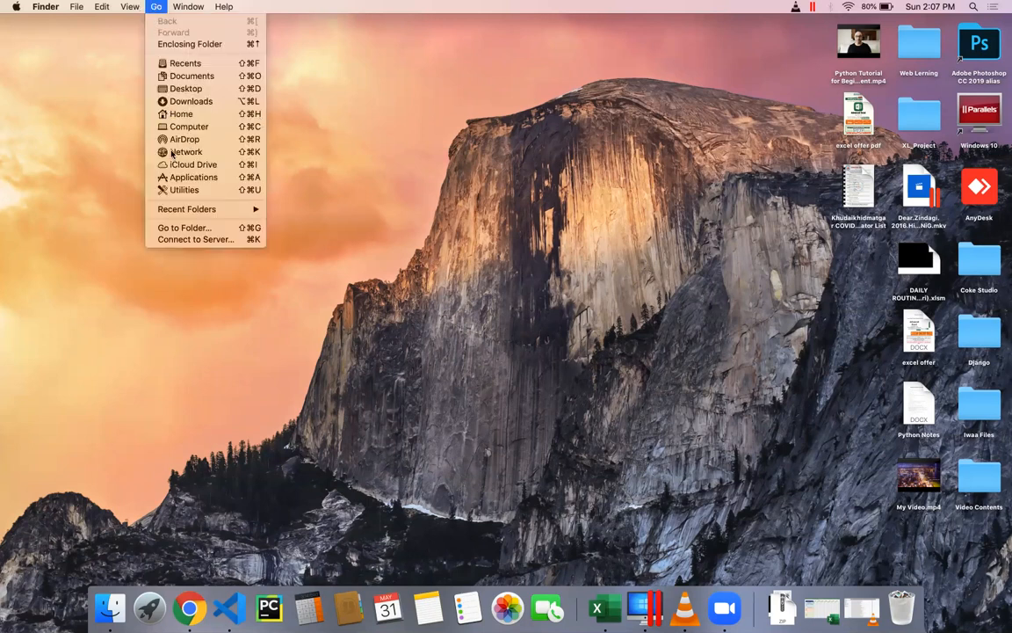
key("super+shift+o")
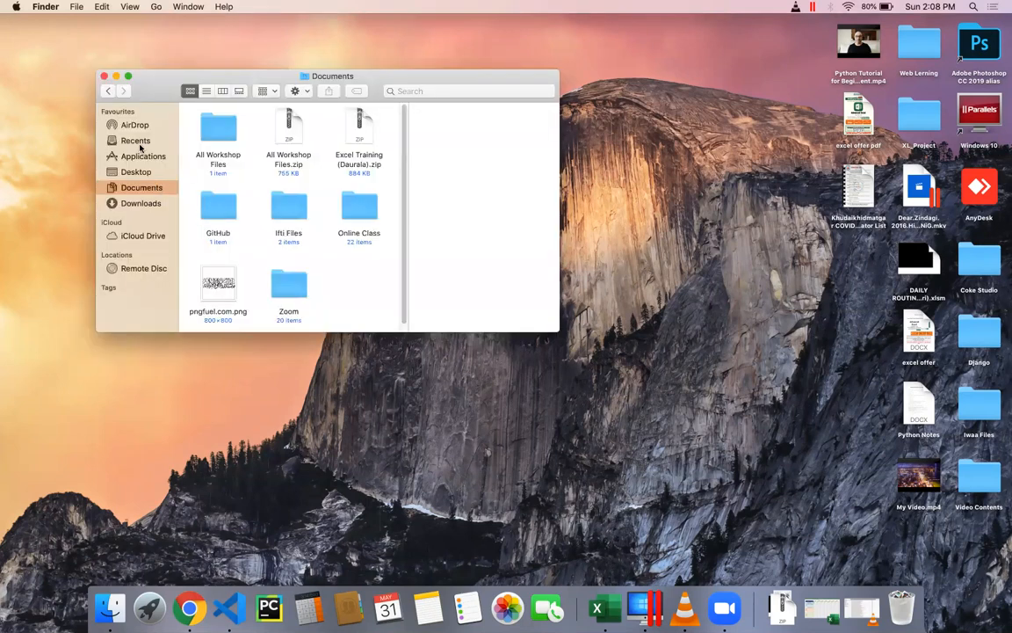
left_click(136, 172)
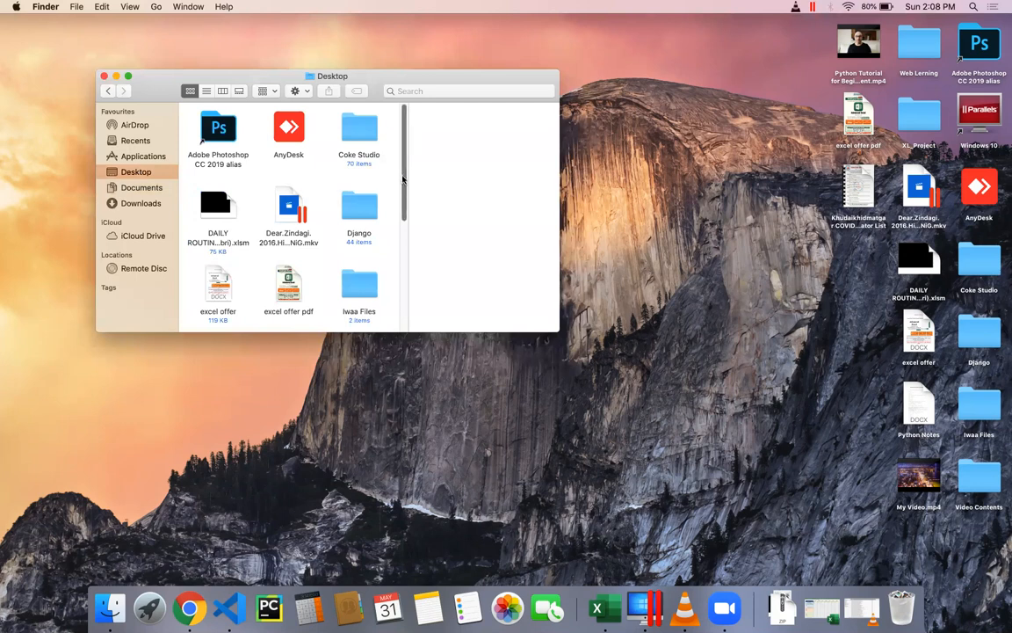
scroll(406, 246, "down", 3)
left_click_drag(406, 246, 391, 146)
left_click(138, 188)
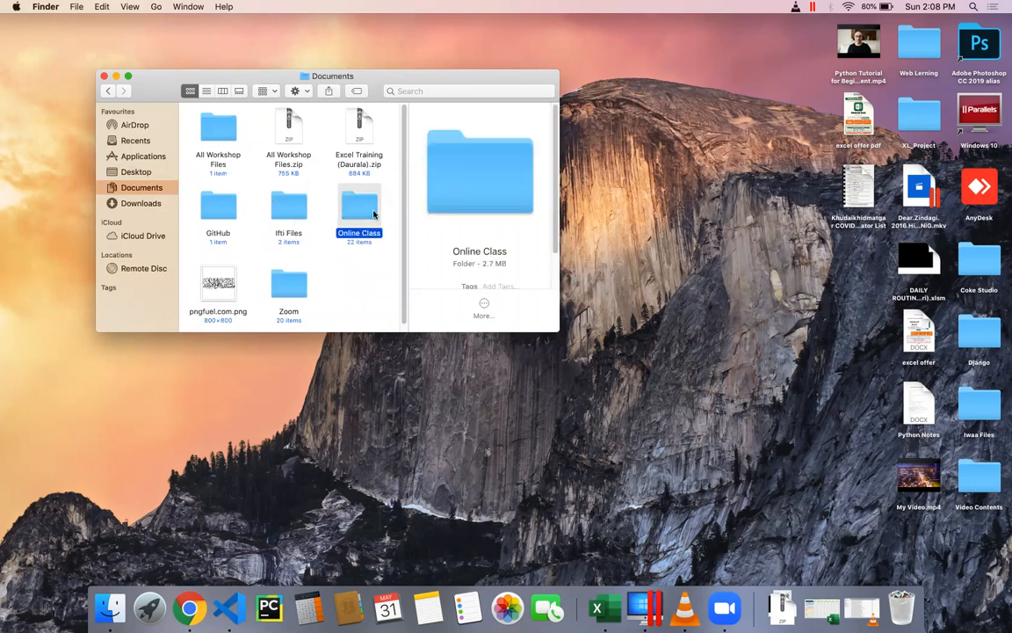
double_click(372, 213)
Step: Switch to Parallels Desktop, resume the suspended Windows 10 virtual machine and go to its desktop
left_click(646, 605)
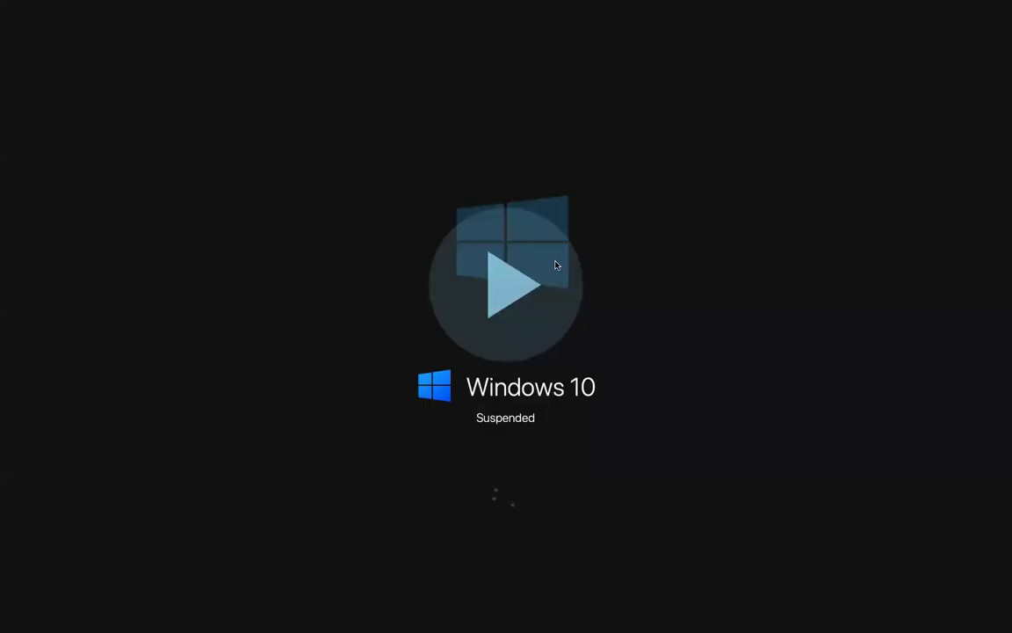
left_click(555, 265)
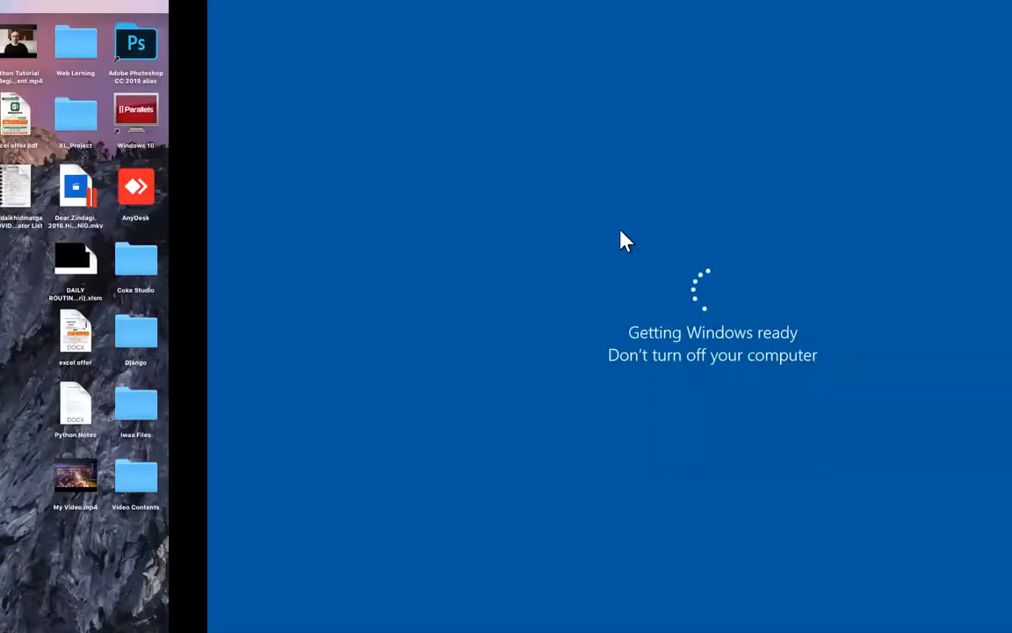
key("ctrl+Left")
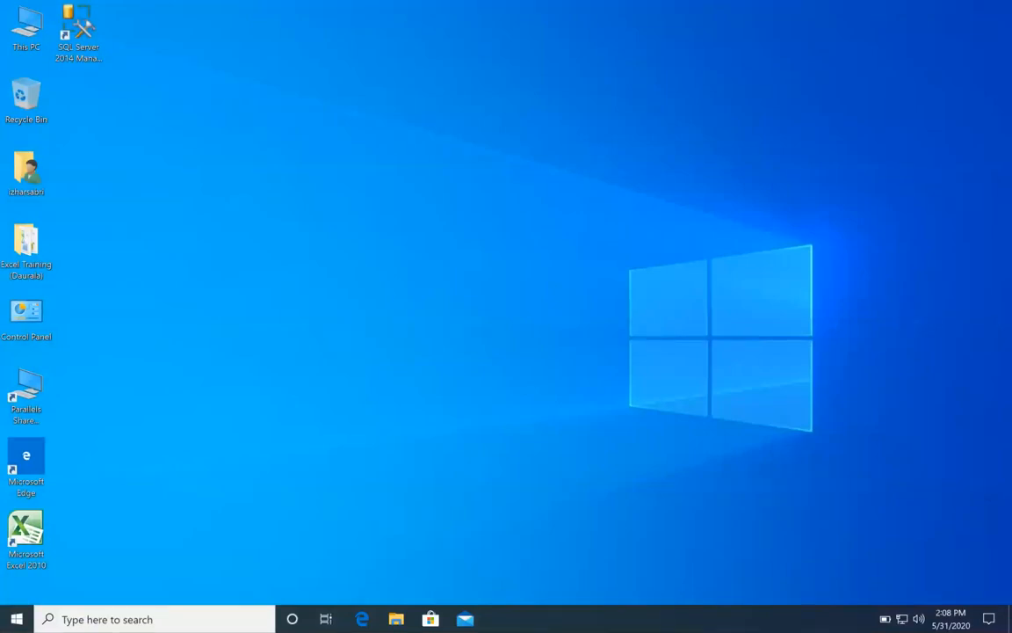
right_click(268, 237)
left_click(297, 279)
Step: Close the blank Excel workbook and open the "Class 13B - Vlookup" workbook from the Online Class folder
double_click(26, 530)
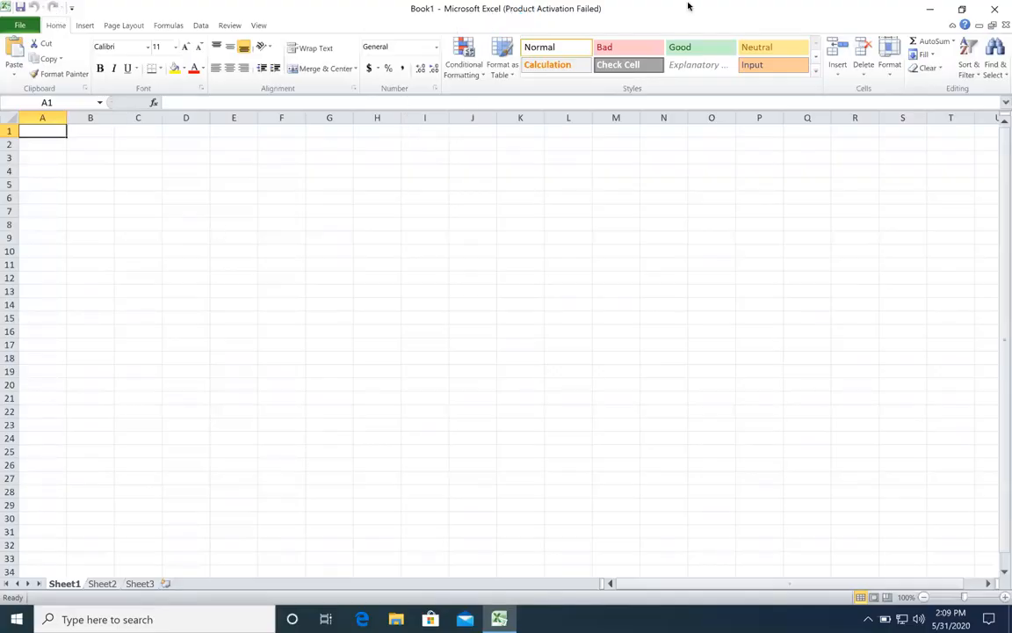
left_click(992, 9)
double_click(12, 37)
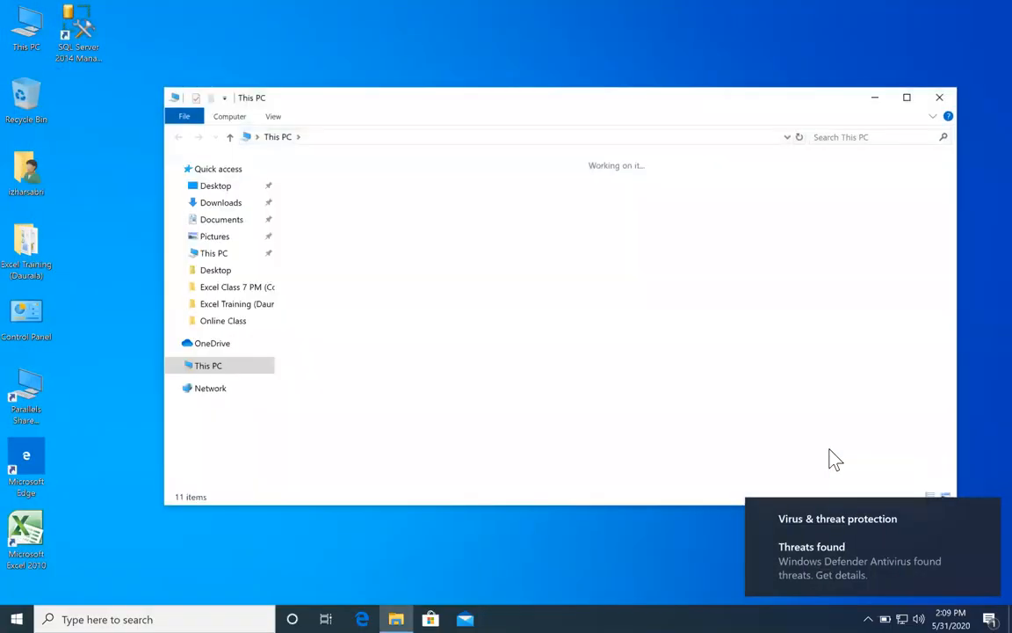
left_click(219, 321)
double_click(389, 474)
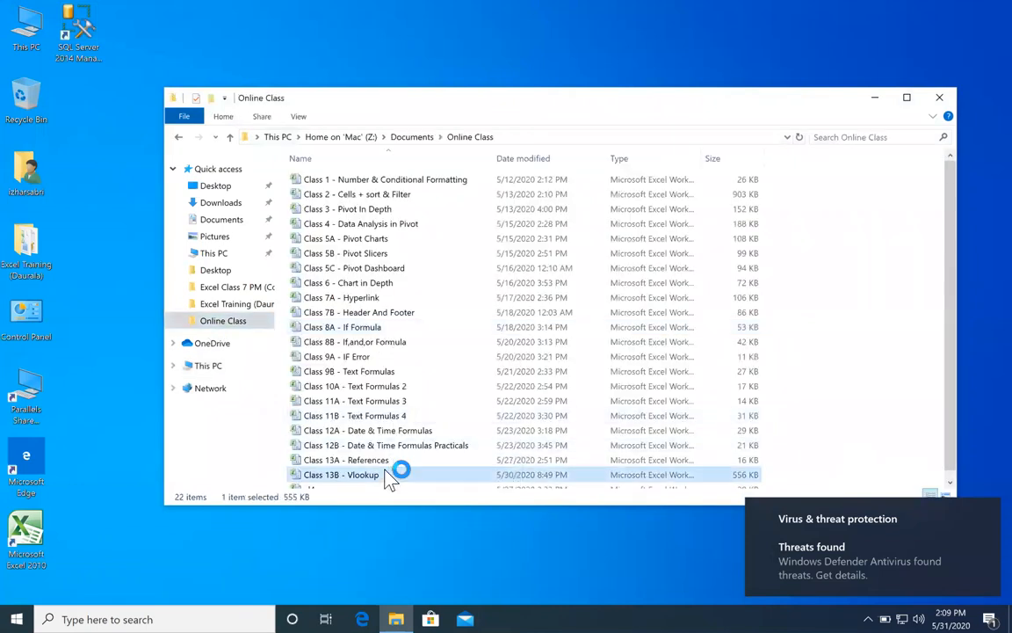
left_click(978, 519)
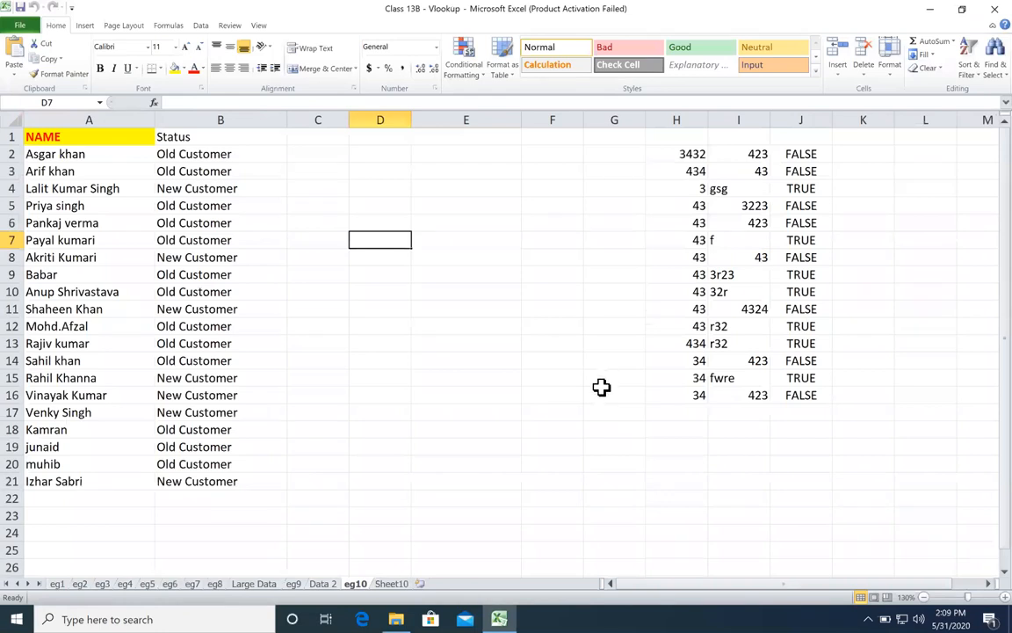
Step: Inspect the VLOOKUP formula in cell J14 on sheet eg1 without changing it
left_click(58, 584)
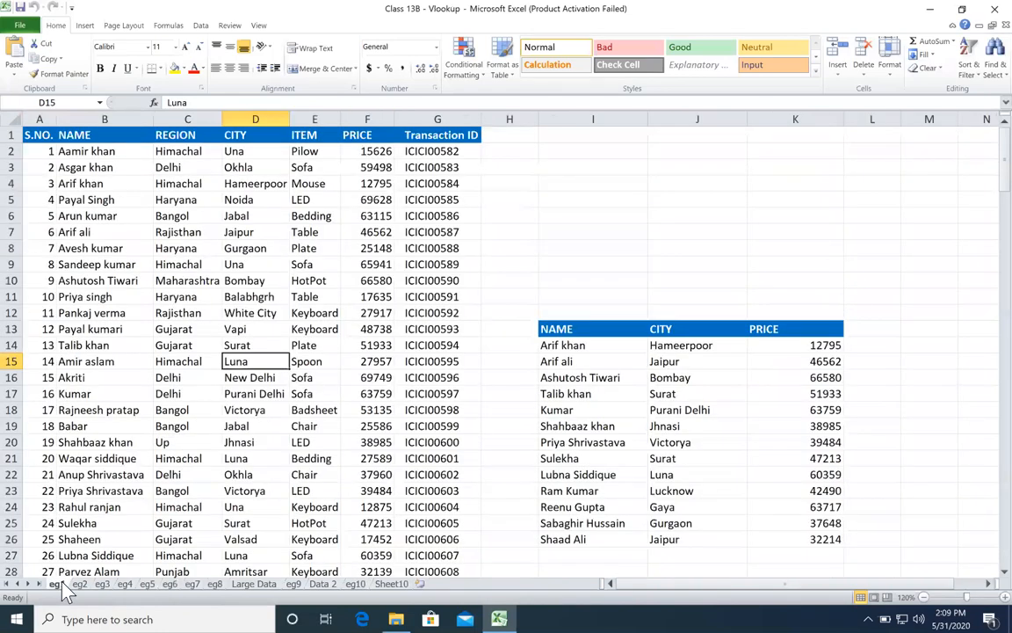
double_click(673, 345)
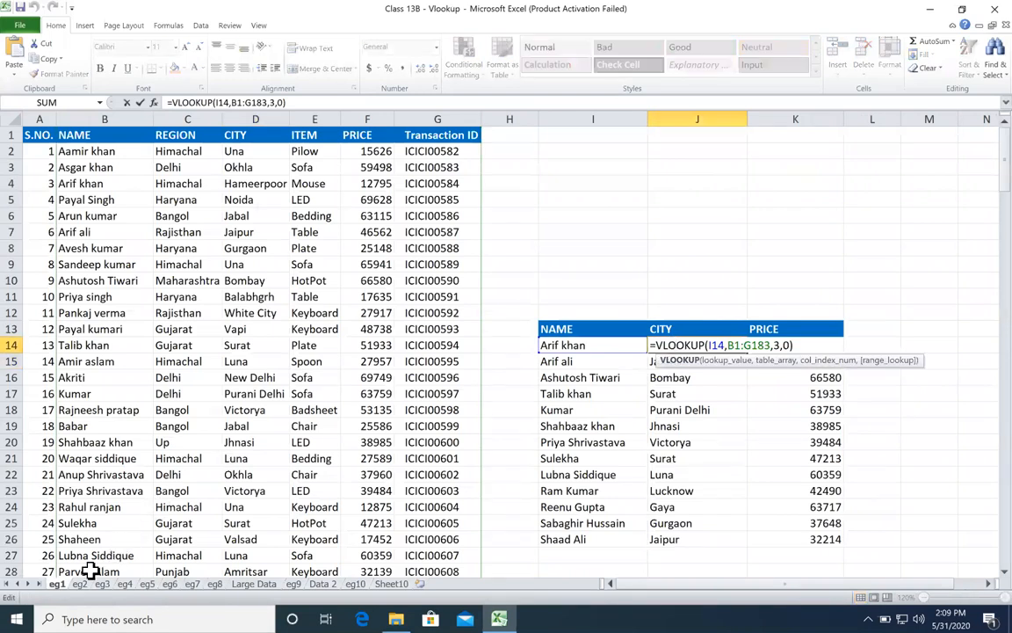
key("Escape")
Step: Inspect the VLOOKUP formula in cell J13 on sheet eg2, highlighting its table_array argument
key("ctrl+Page_Down")
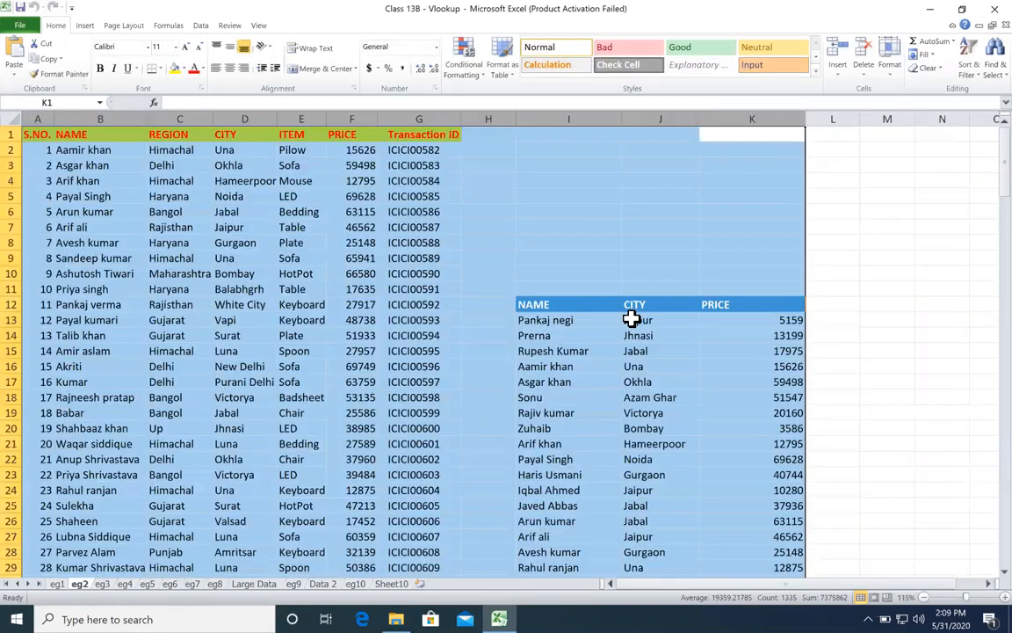
left_click(634, 320)
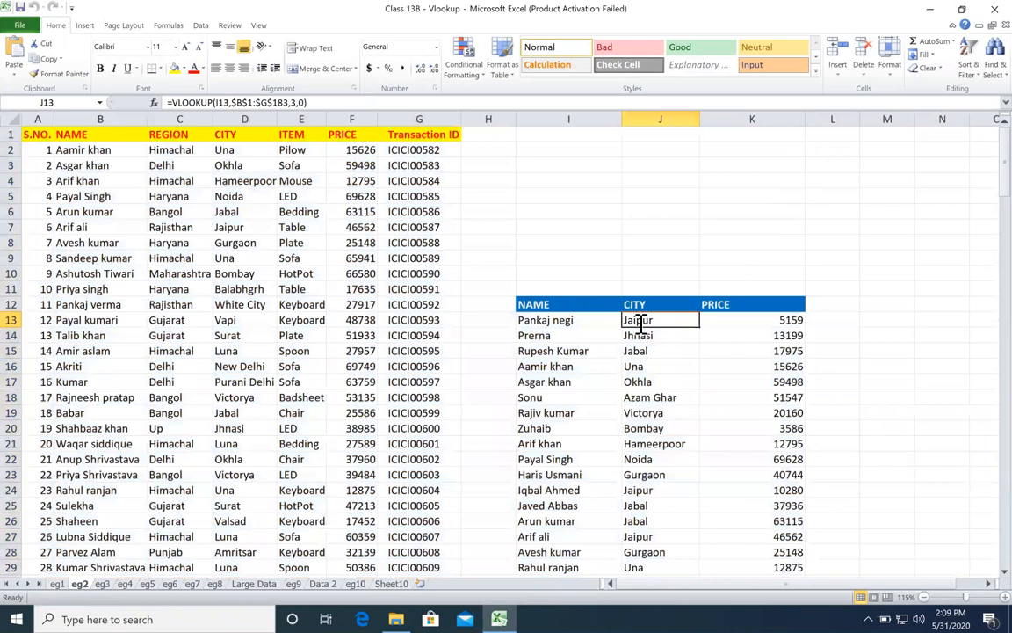
double_click(644, 319)
left_click(742, 334)
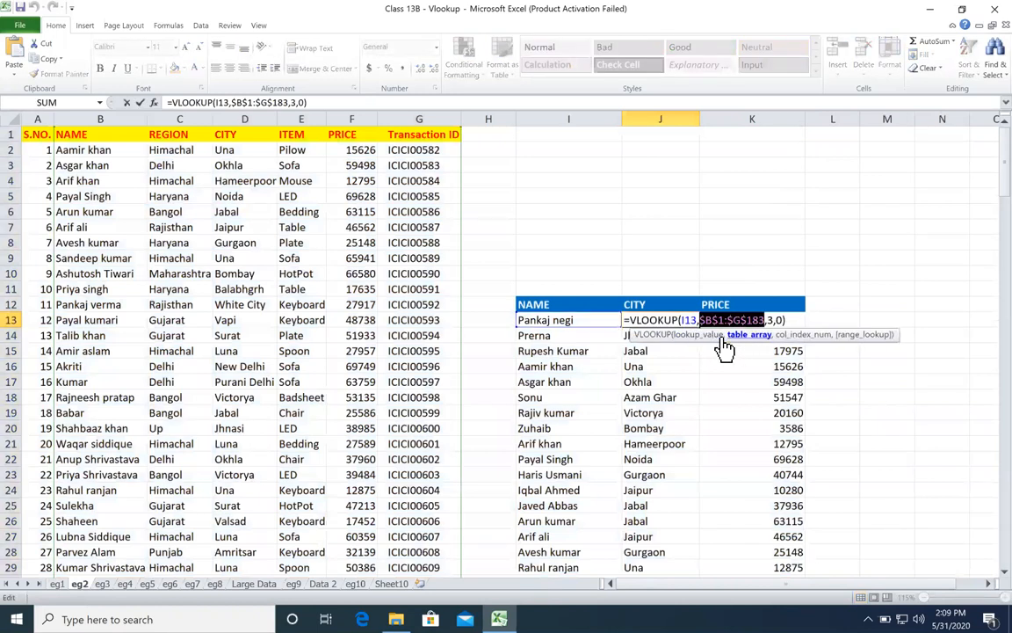
key("Escape")
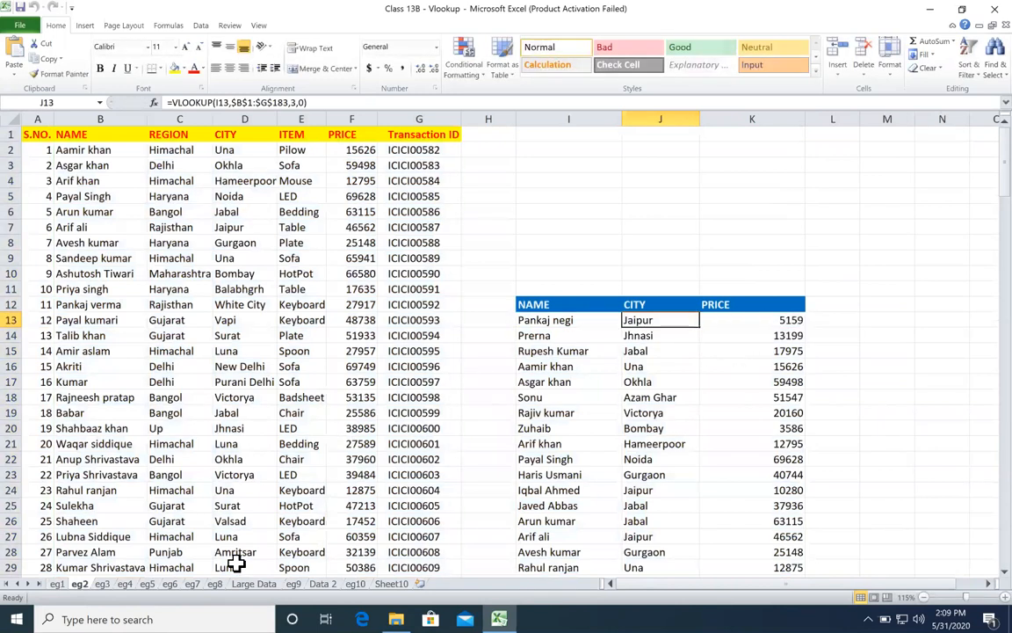
Step: Inspect a lookup formula on sheet eg3 and leave the cell unedited
left_click(102, 583)
left_click(266, 169)
double_click(266, 170)
key("Escape")
Step: Select the "Different Workbook" heading in cell A1 of sheet eg4 and dismiss the Office activation dialog
left_click(128, 584)
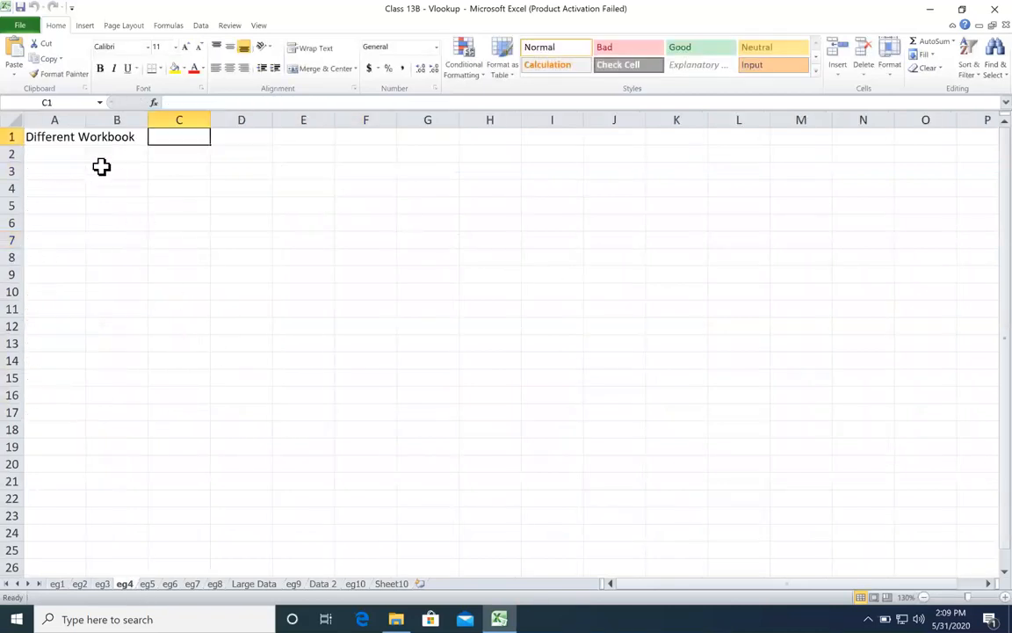
left_click(55, 134)
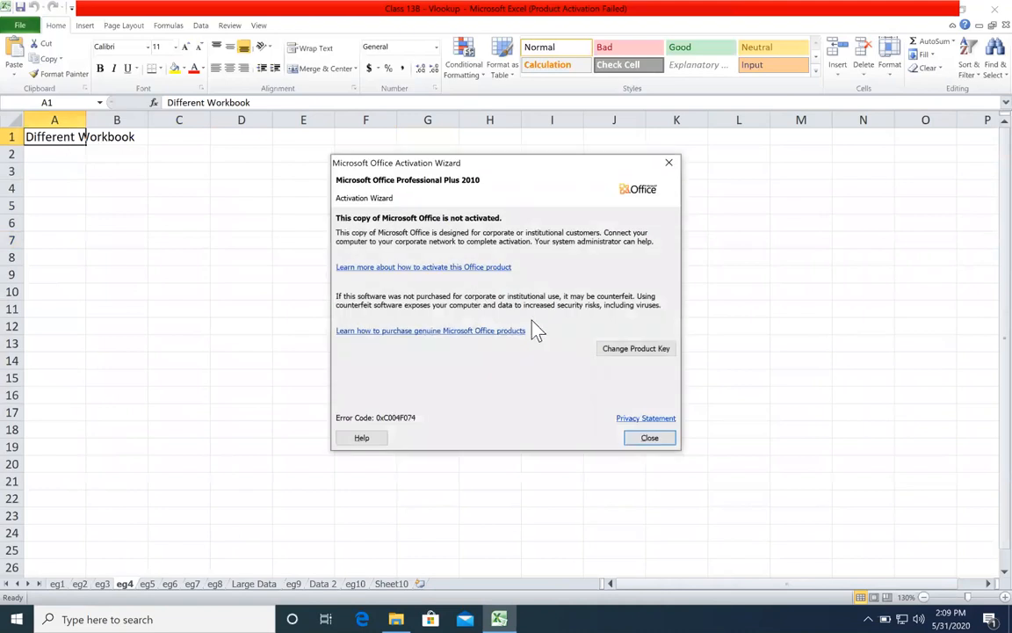
left_click(651, 438)
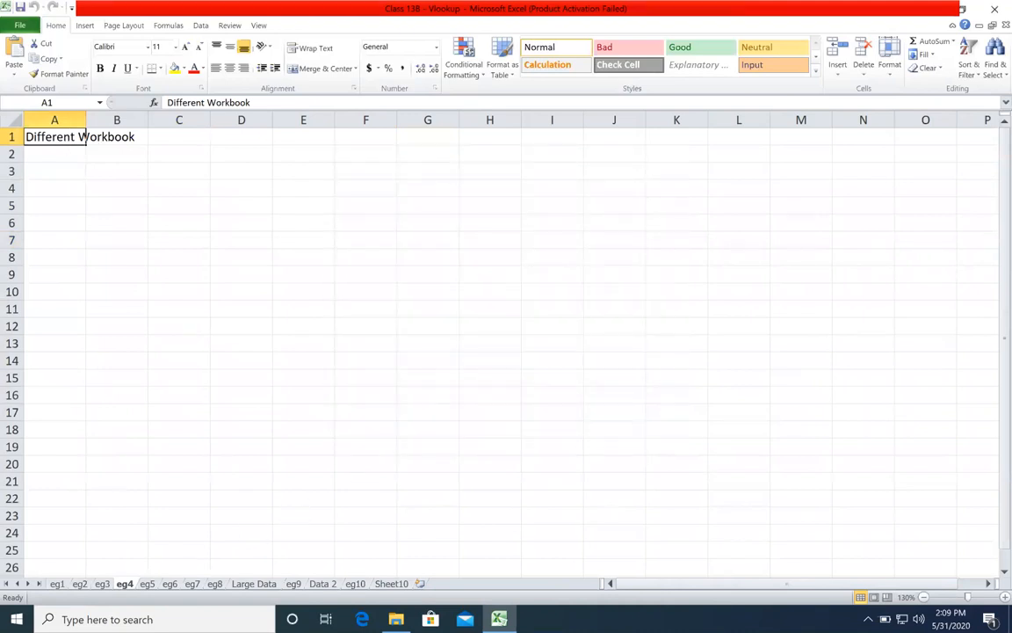
Step: Inspect the multi-column VLOOKUP in J13 on sheet eg5, re-enter it as an array formula and select J13:N13
left_click(151, 587)
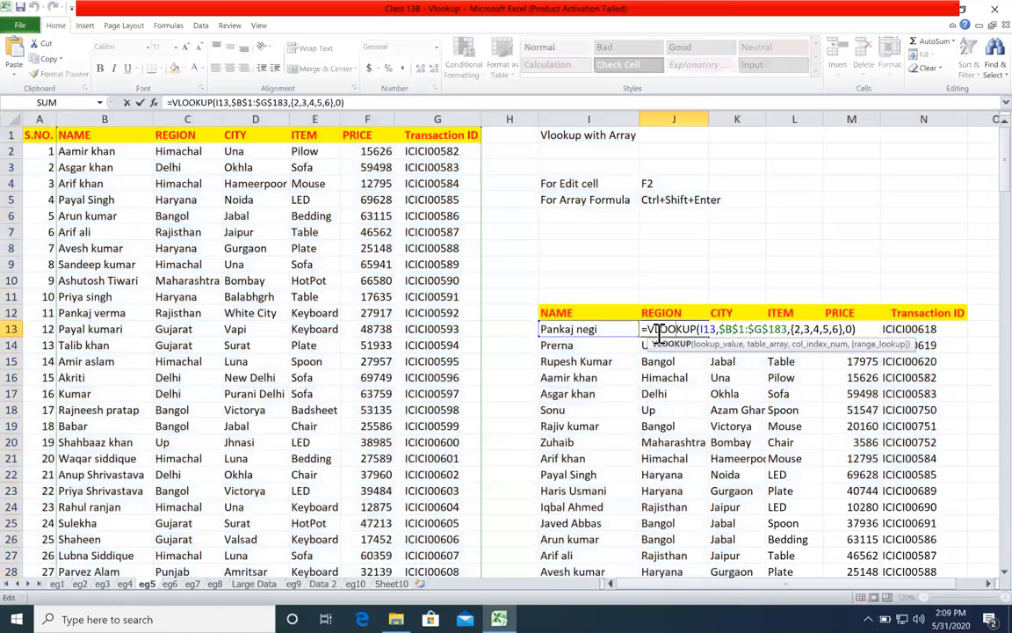
double_click(674, 328)
left_click_drag(854, 327, 789, 328)
key("Delete")
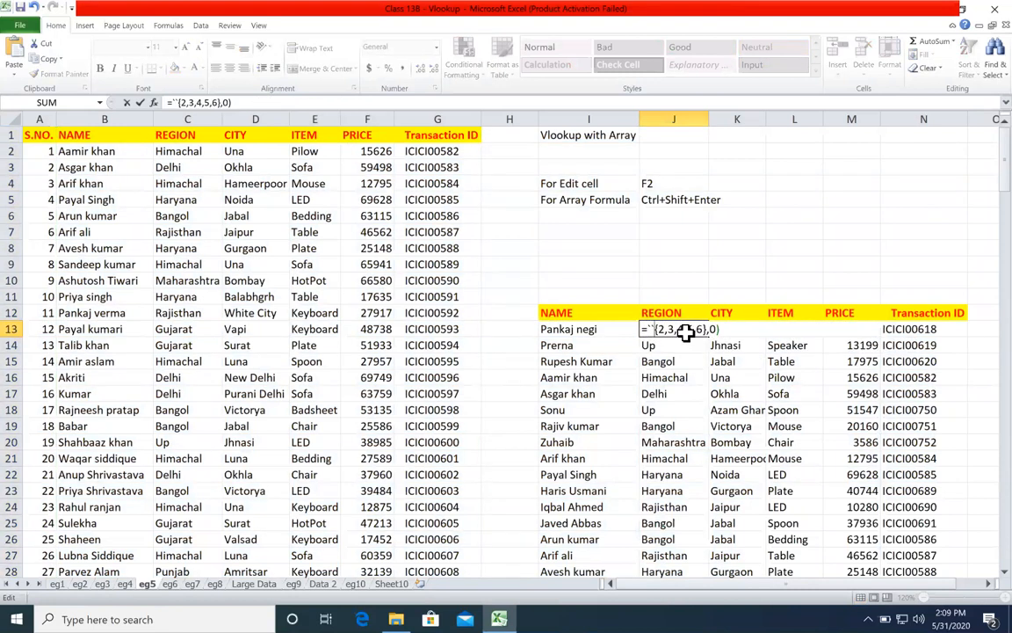
key("Escape")
double_click(694, 329)
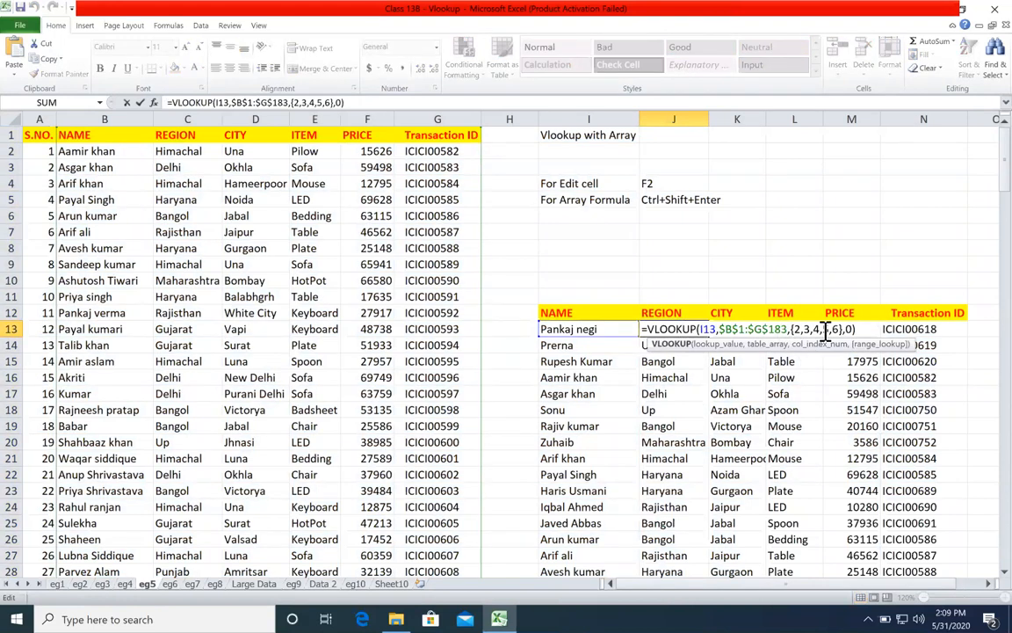
key("ctrl+shift+Return")
left_click_drag(663, 327, 940, 327)
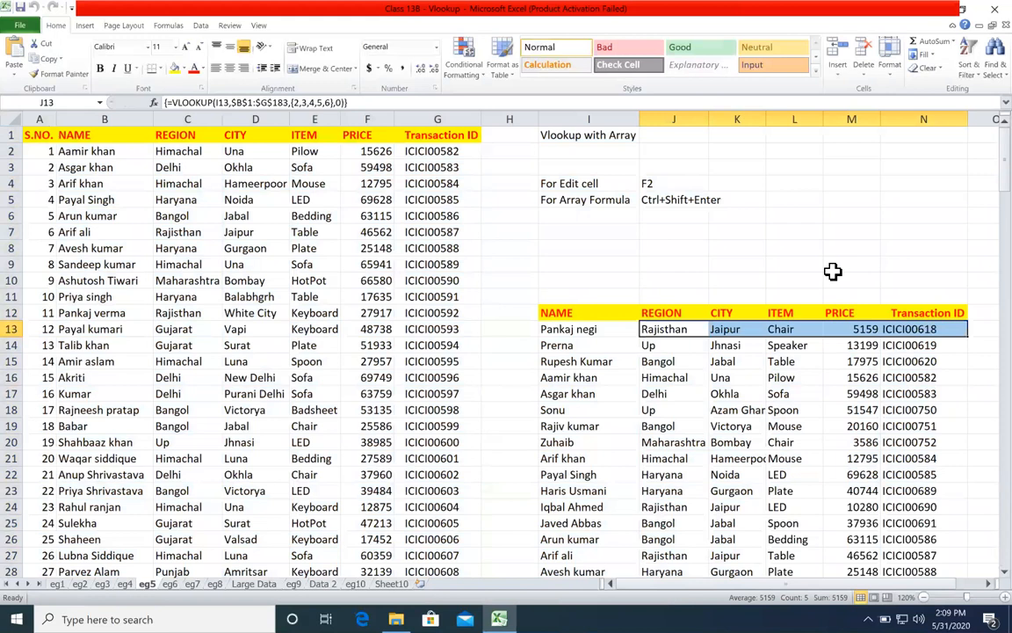
Step: Inspect the array VLOOKUP formula in cell C5 on sheet eg6
left_click(169, 584)
left_click(230, 200)
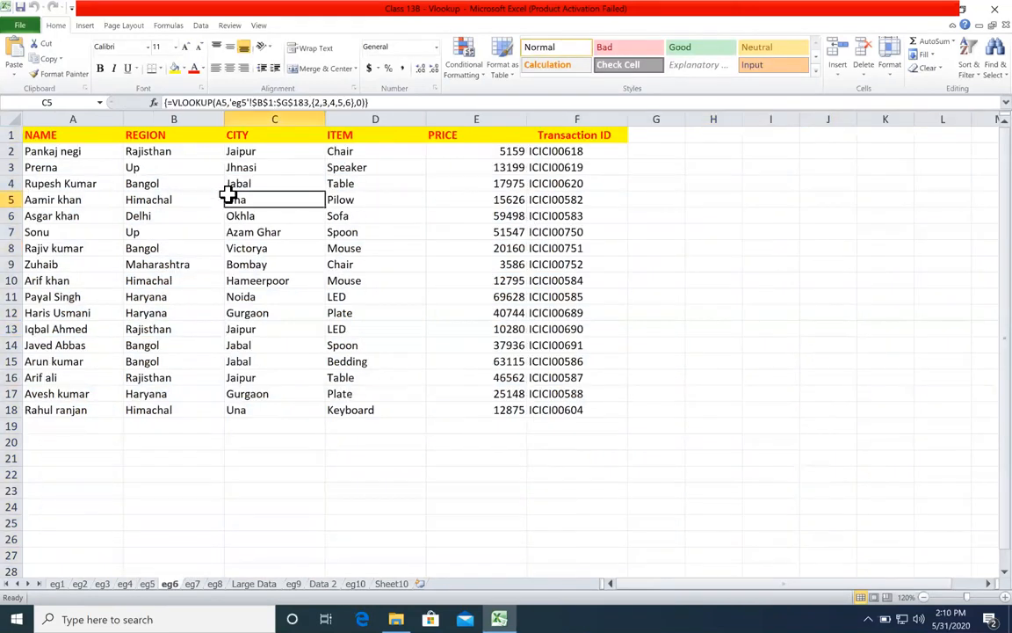
Step: Examine the arguments of the VLOOKUP and nested MATCH formula in cell J13 on sheet eg7, leaving it unedited
left_click(193, 584)
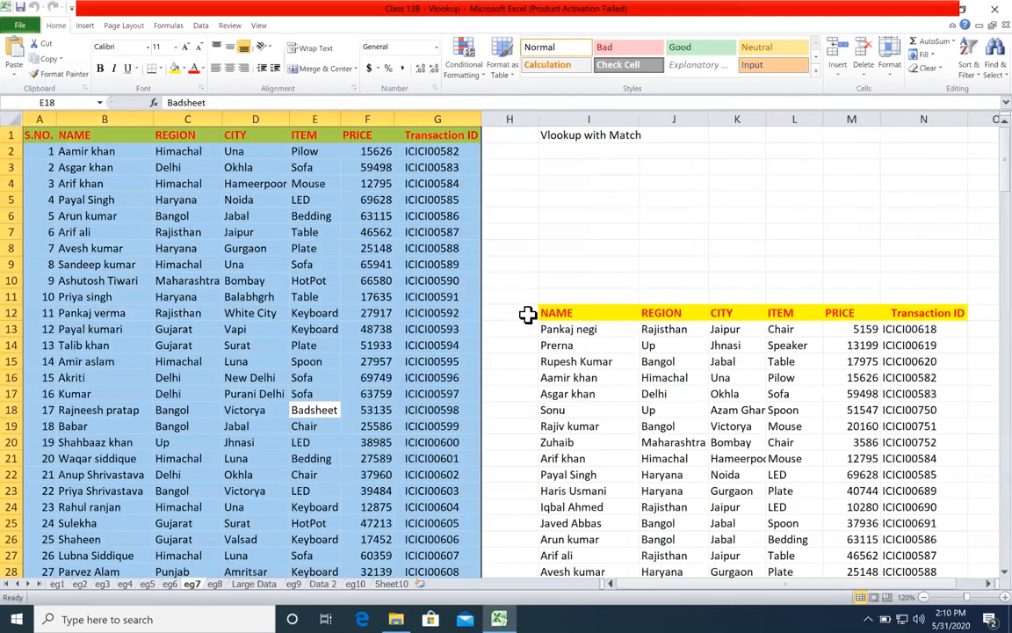
left_click(589, 246)
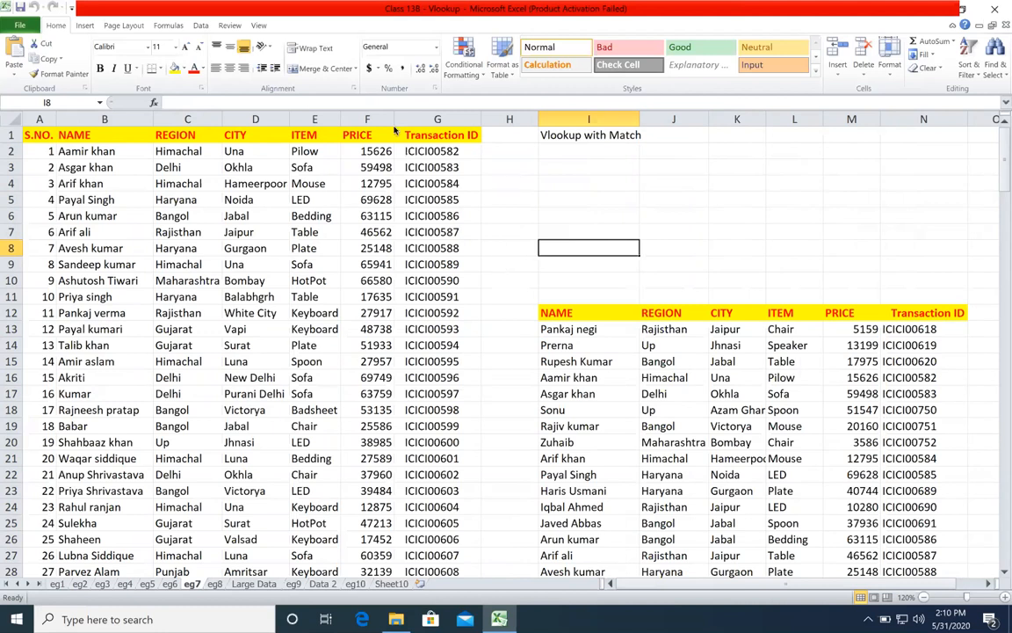
left_click(572, 167)
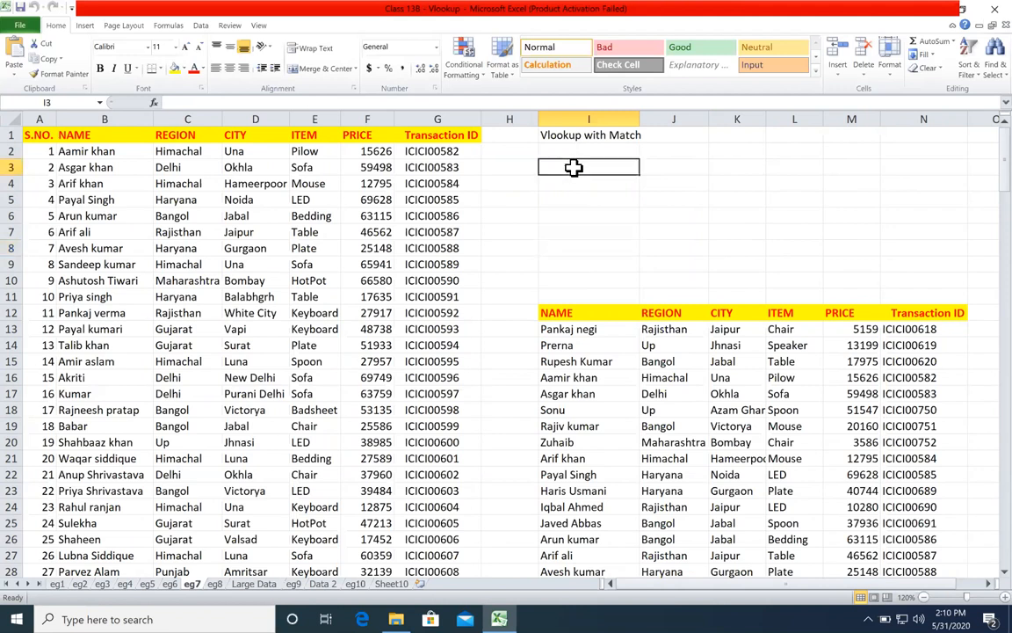
left_click(575, 199)
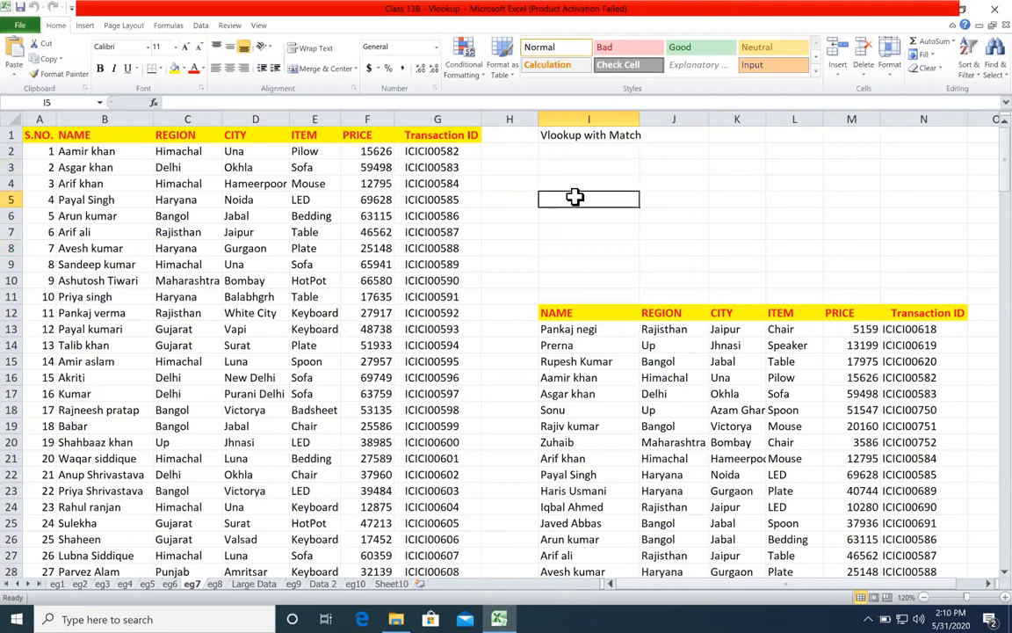
double_click(690, 331)
left_click(701, 347)
left_click(770, 347)
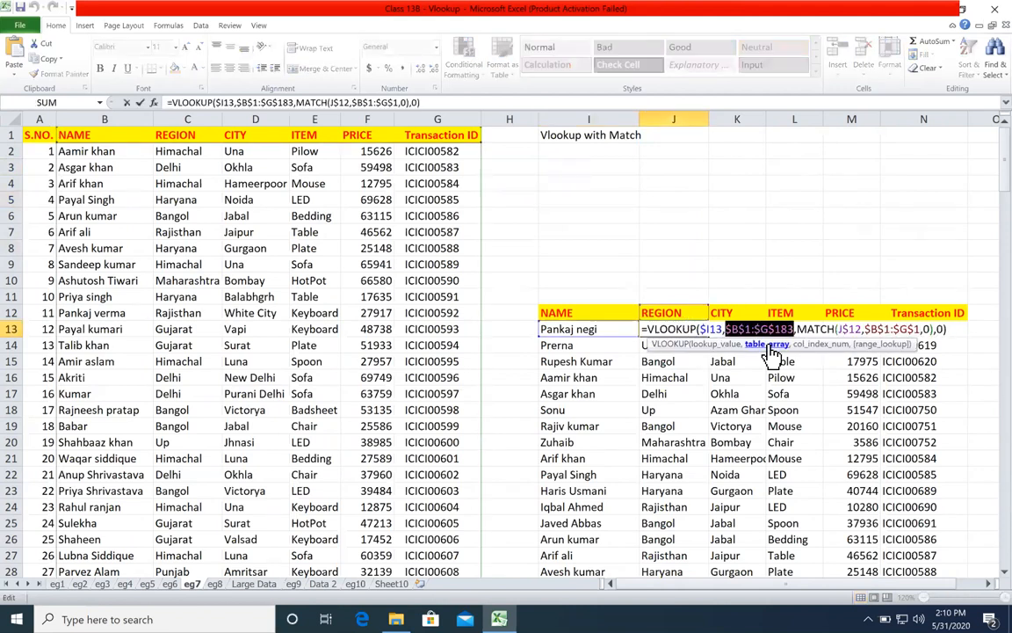
left_click(822, 344)
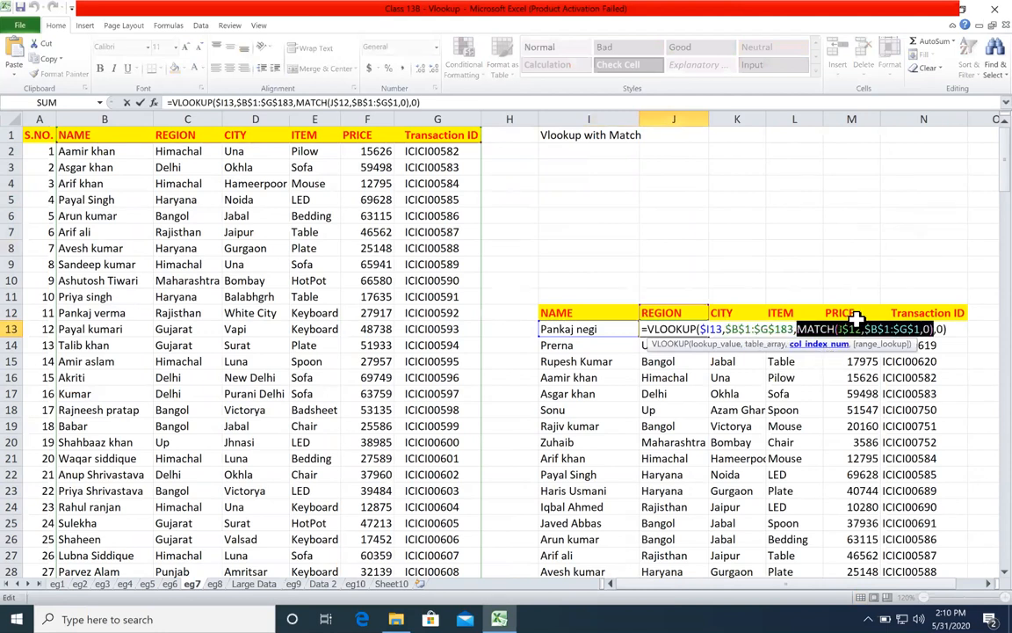
left_click(854, 328)
left_click(982, 345)
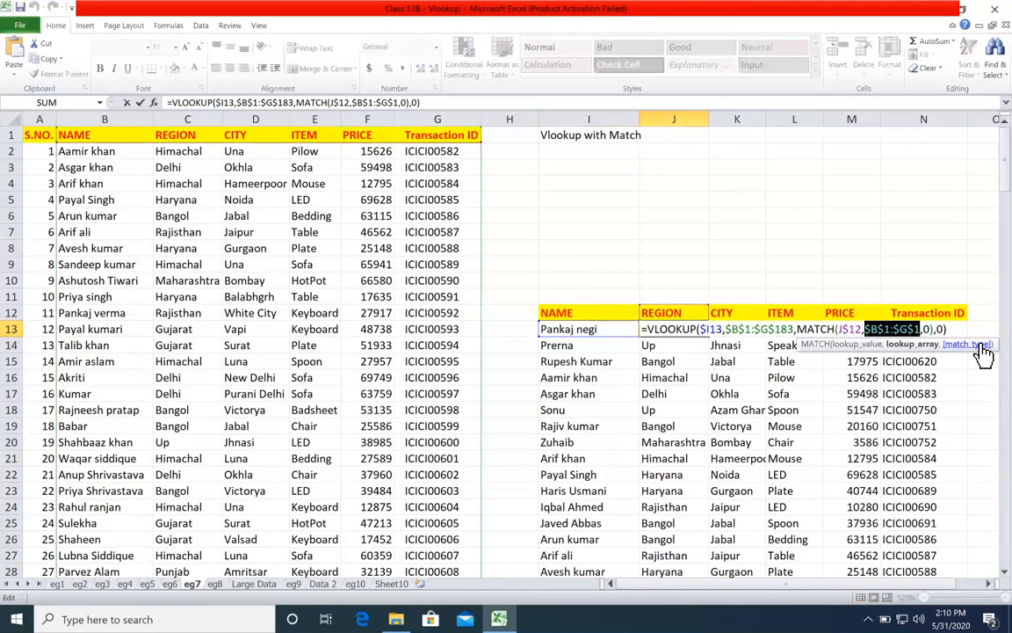
key("Escape")
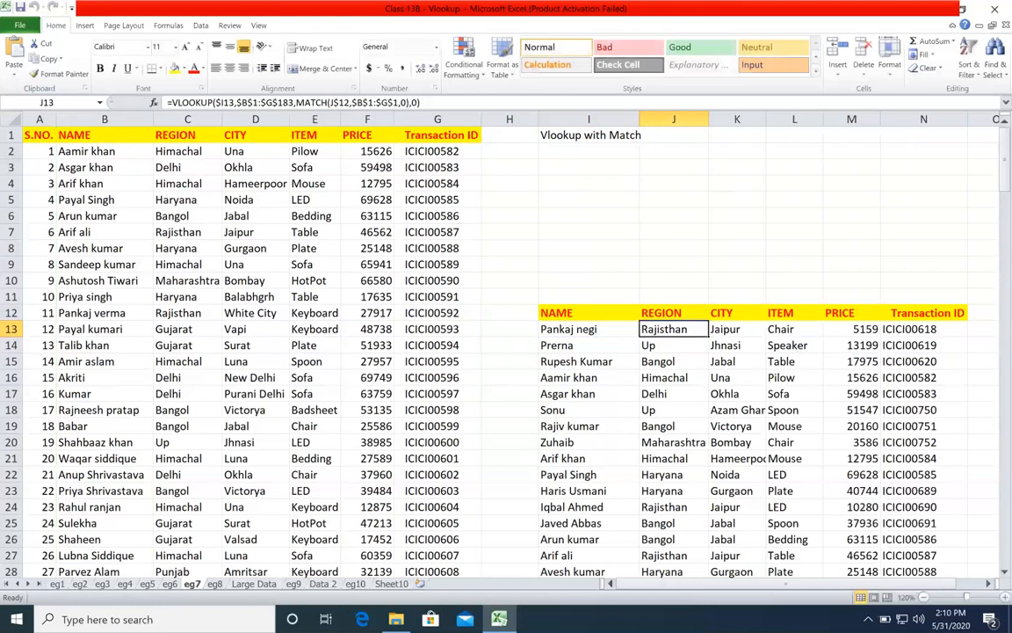
Step: Inspect the cross-sheet VLOOKUP and MATCH formula in cell C7 on sheet eg8, leaving it unedited
left_click(216, 584)
double_click(235, 239)
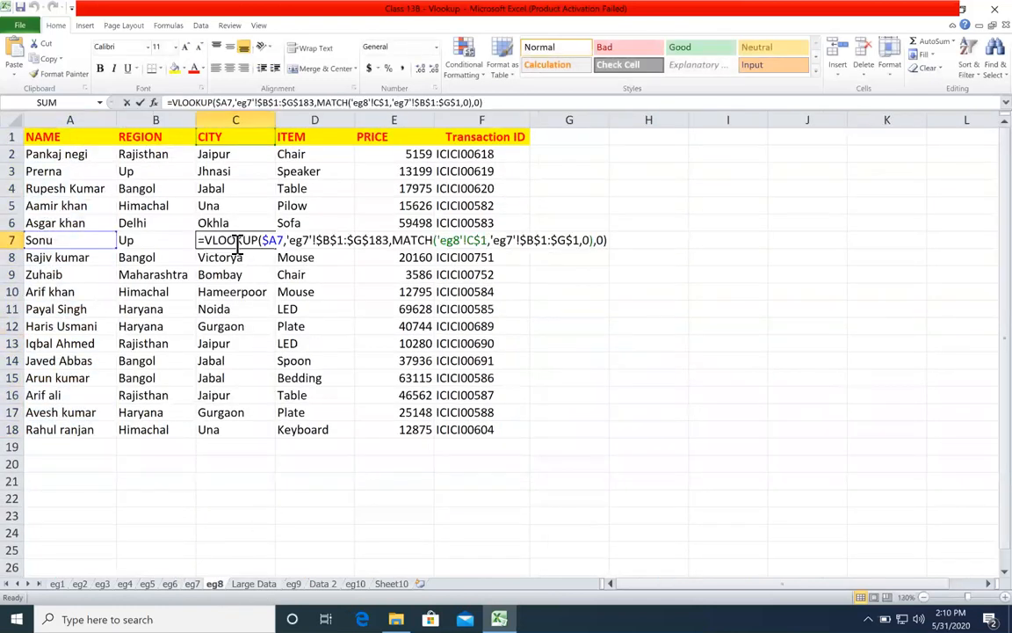
key("Escape")
Step: Examine the Large Data sheet's layout from the S.NO. and NAME columns through the daily date columns into September 2017
left_click(254, 584)
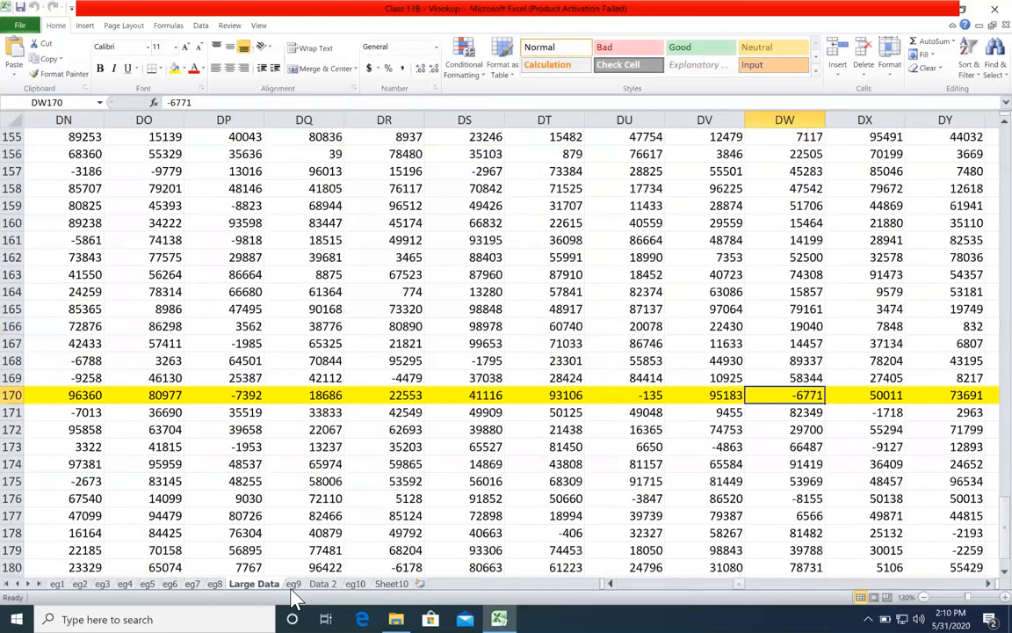
left_click(726, 567)
left_click_drag(739, 584, 703, 590)
left_click_drag(596, 581, 593, 582)
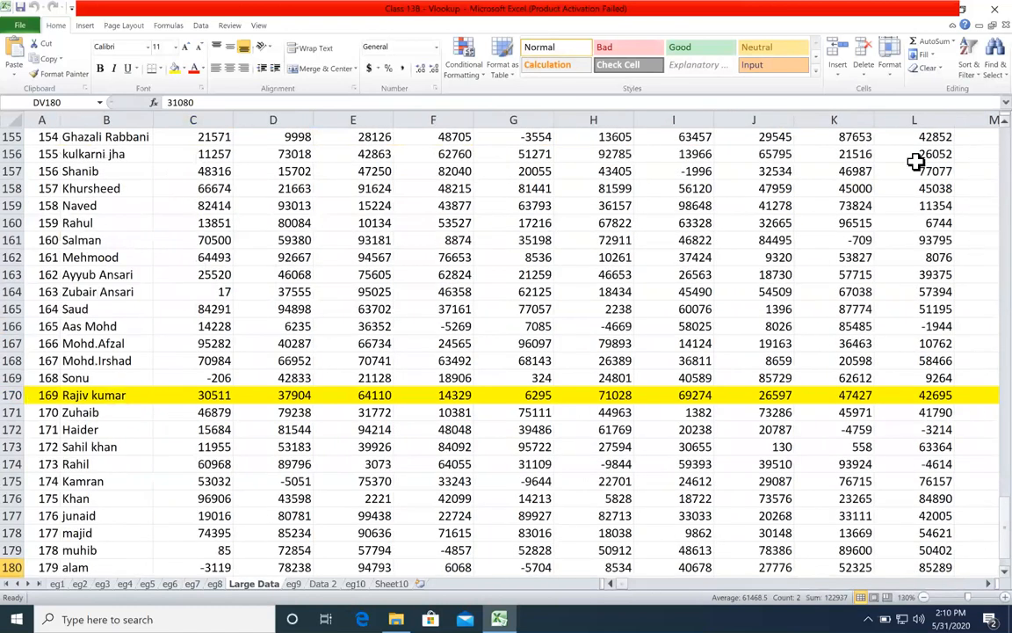
scroll(435, 140, "up", 20)
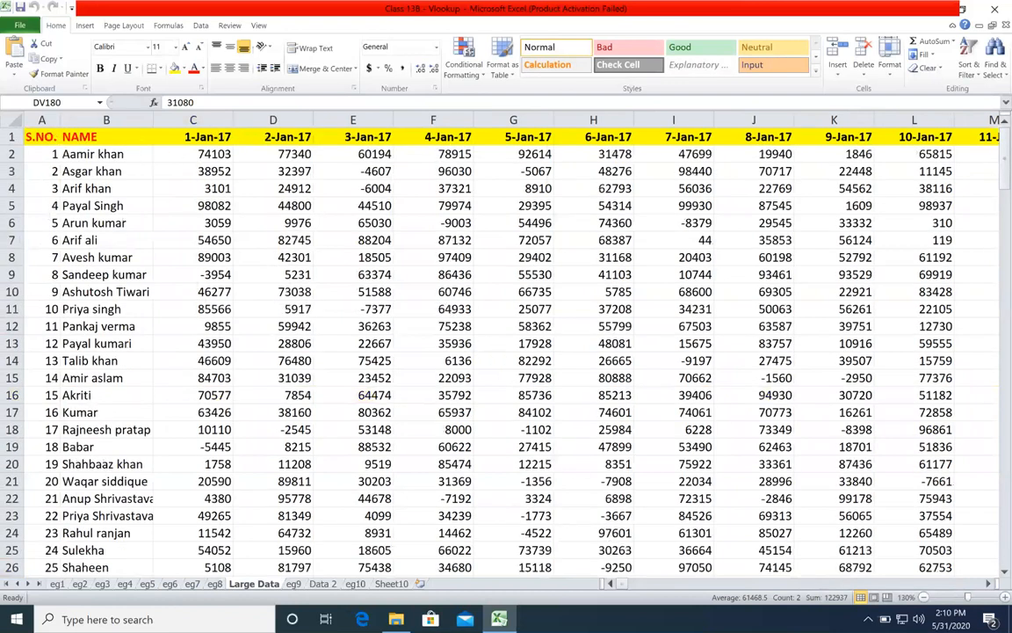
left_click_drag(625, 584, 881, 587)
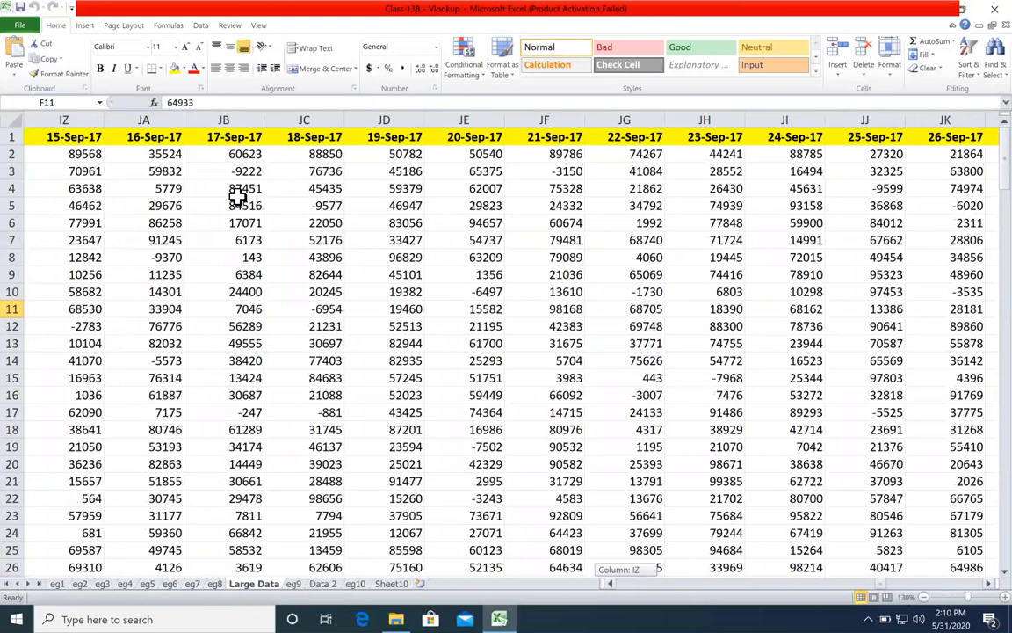
Step: Inspect the VLOOKUP and MATCH formula in cell C2 on sheet eg9, leaving it unedited
key("ctrl+Page_Down")
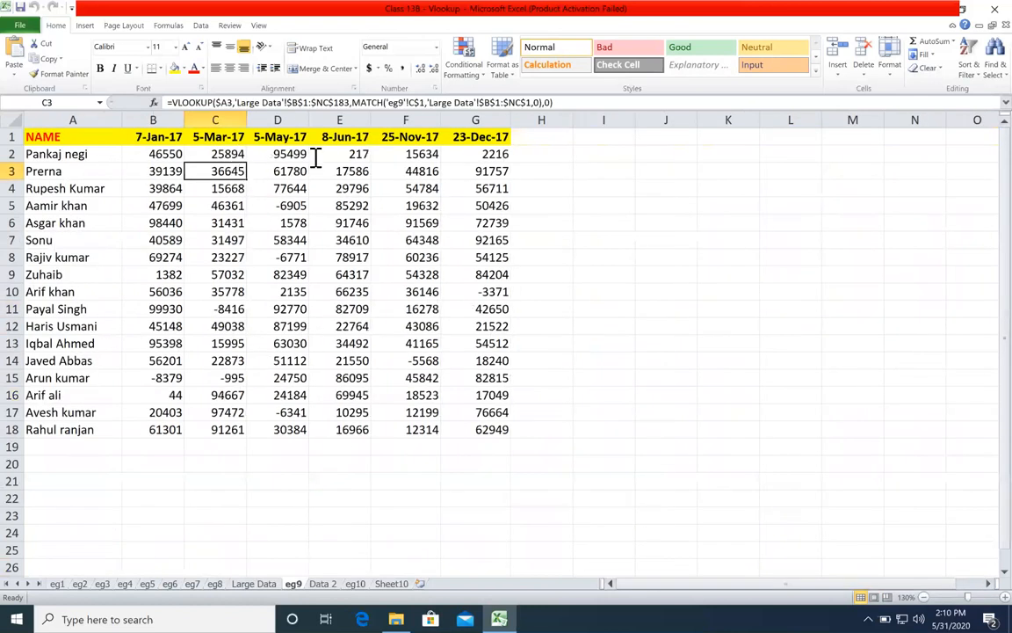
key("Up")
key("F2")
key("Escape")
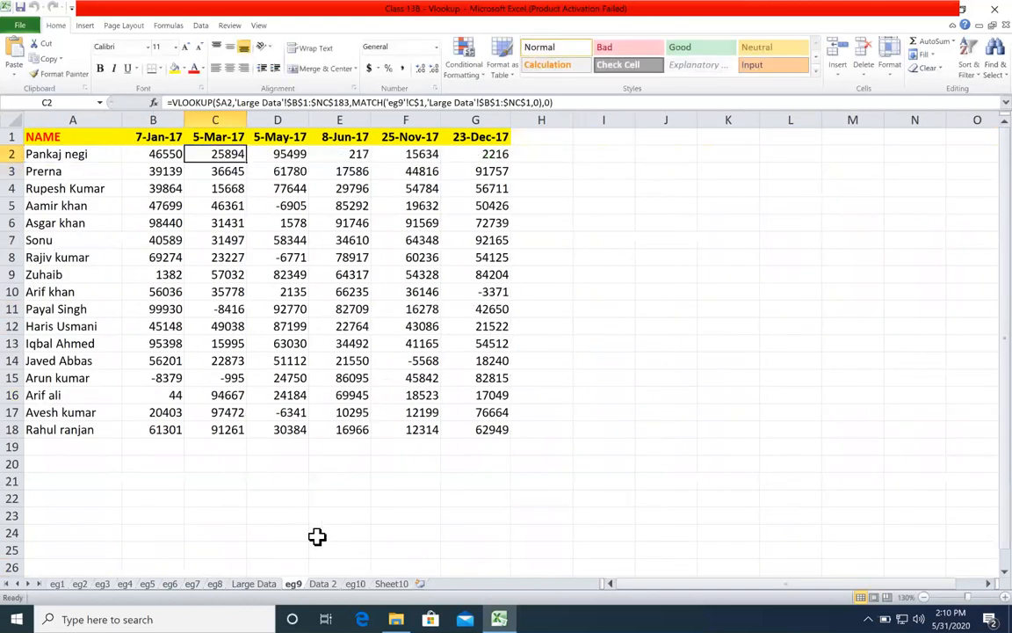
Step: Look over sheets Data 2 and eg10, and delete the blank sheet Sheet10
left_click(331, 586)
left_click(361, 586)
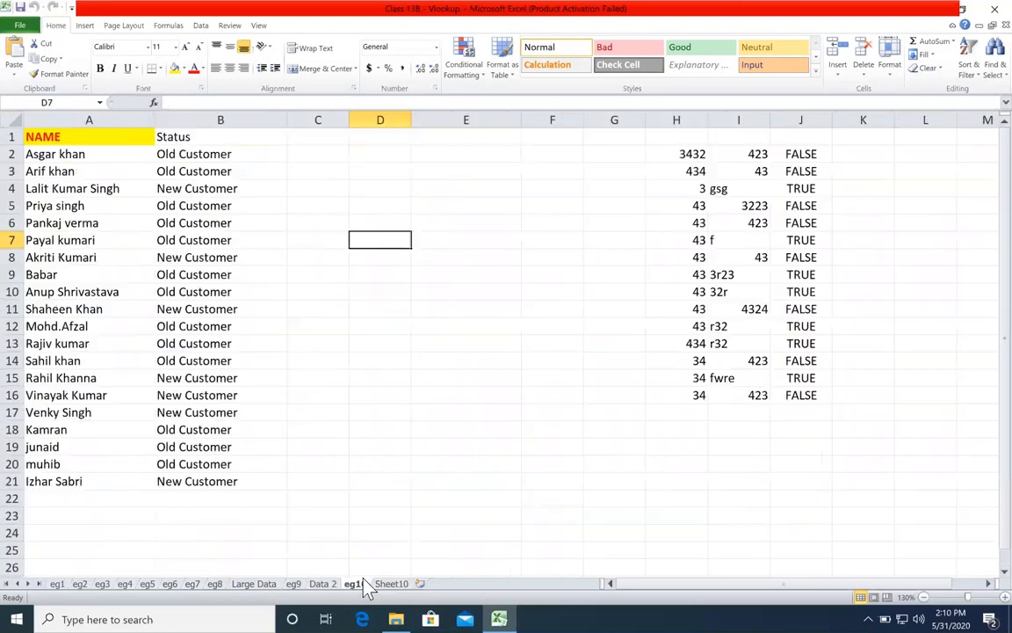
left_click(387, 585)
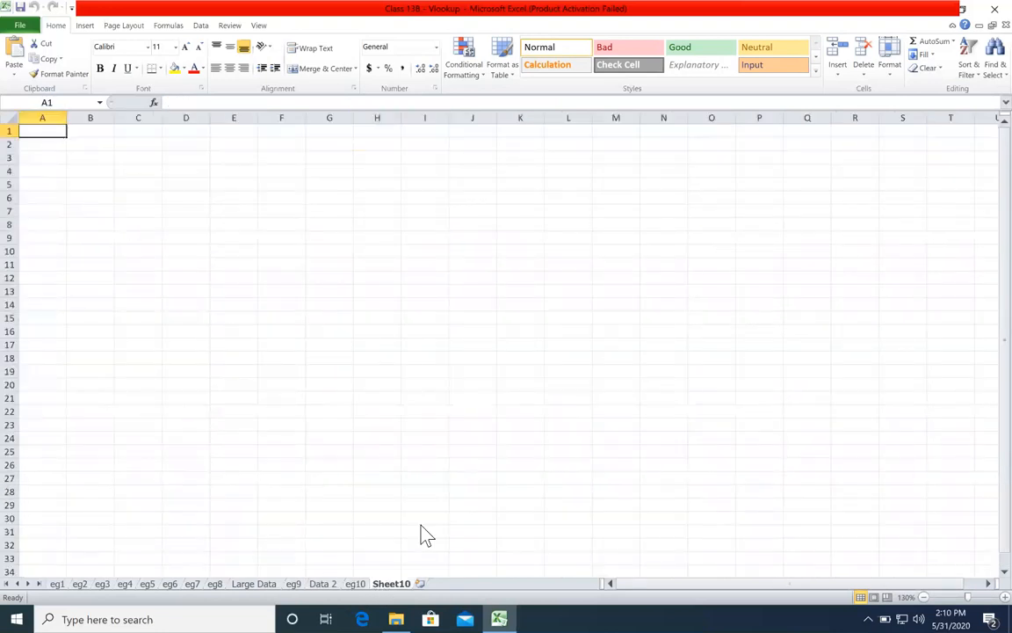
right_click(391, 584)
left_click(410, 455)
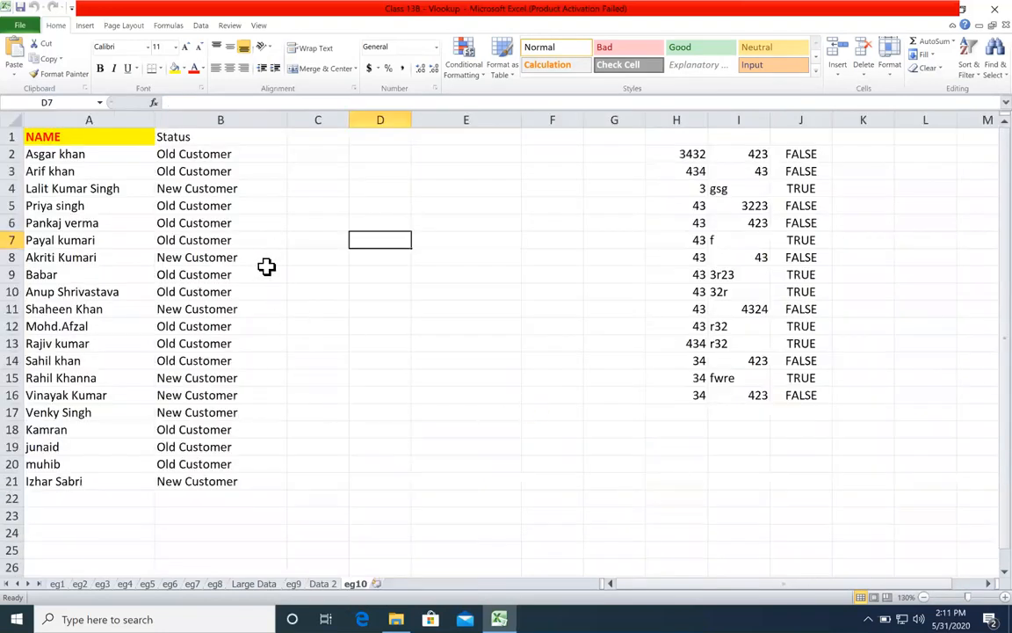
Step: Examine the IF, ISERROR and VLOOKUP status formula in B2 on sheet eg10 and its source names on Data 2
left_click(241, 154)
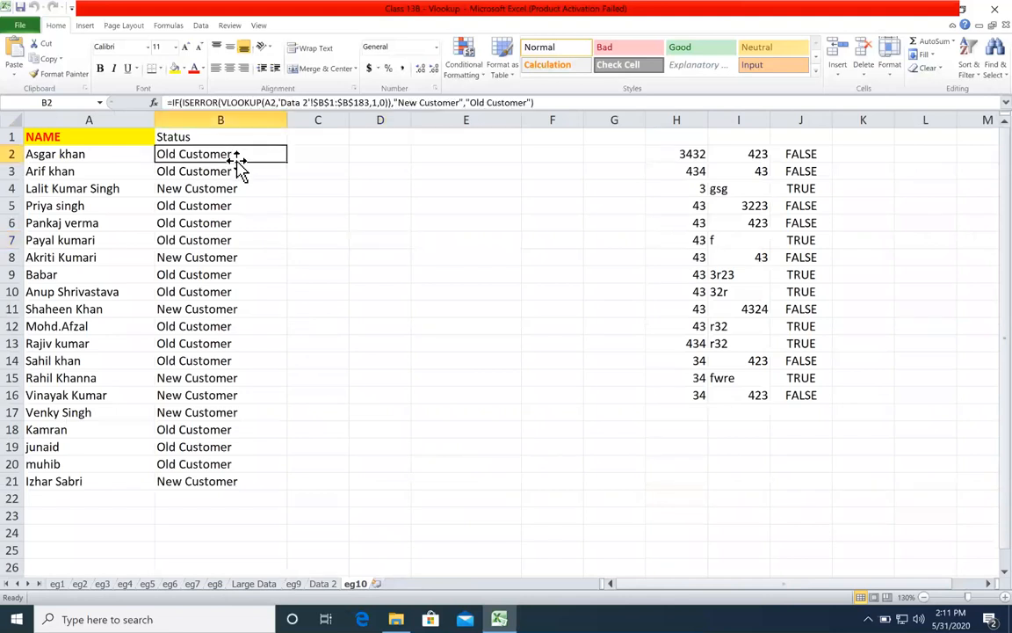
left_click_drag(111, 157, 97, 221)
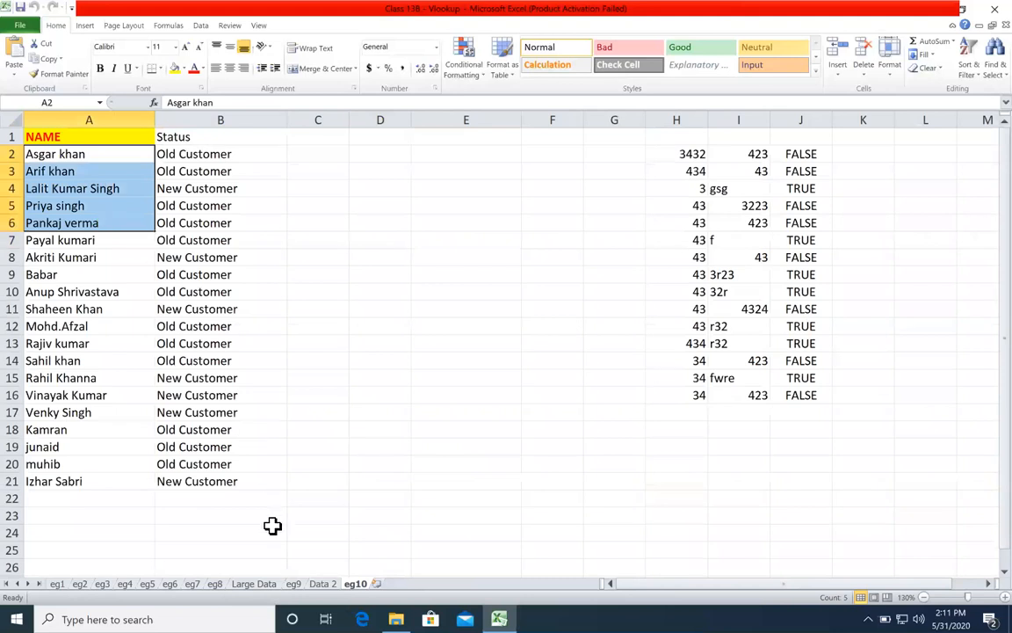
left_click(323, 584)
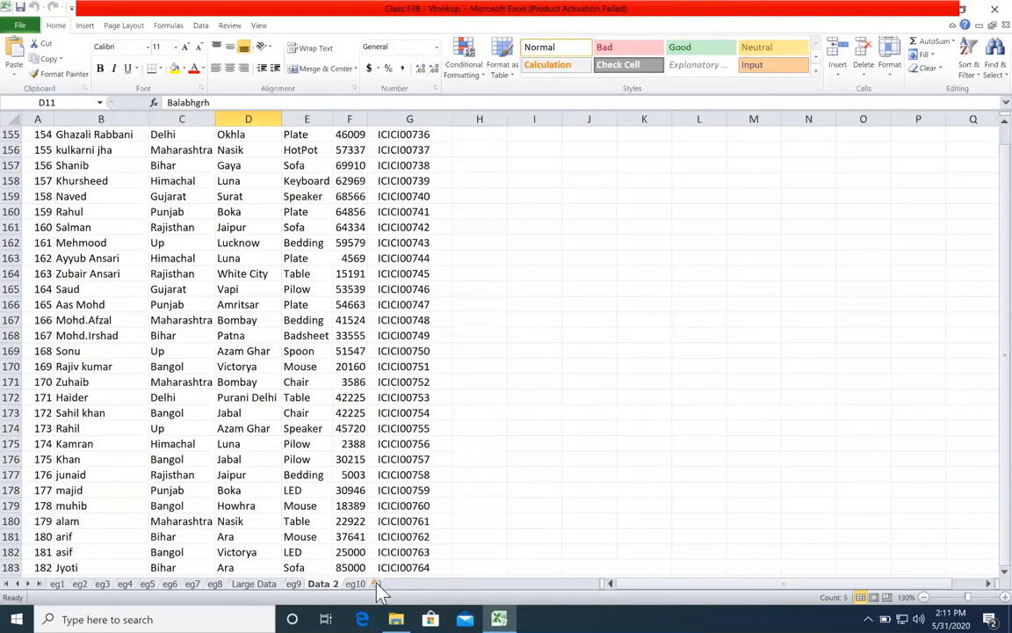
key("ctrl+Page_Down")
Step: Check the customer names and statuses on sheet eg10 in rows 9, 11, 12 and 15
left_click(112, 278)
left_click(118, 311)
left_click(128, 375)
left_click_drag(189, 306, 102, 307)
left_click(166, 328)
left_click_drag(167, 328, 97, 330)
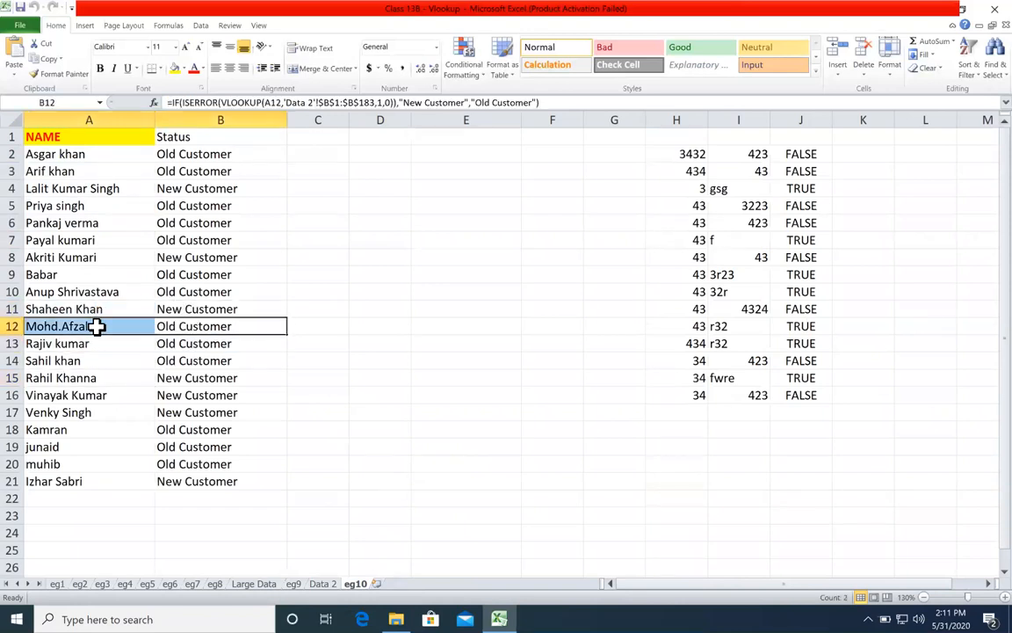
Step: Replace the name in A12 on sheet eg10 with the customer name listed in A14
left_click(97, 330)
type("Sahil khan")
key("ctrl+s")
key("ctrl+a")
type("S")
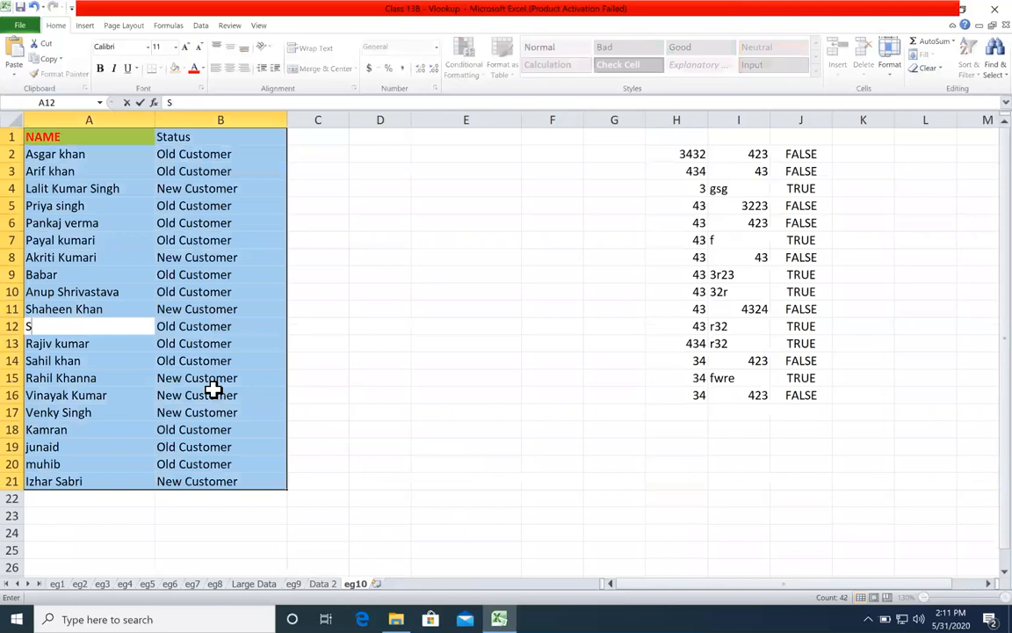
key("Escape")
left_click(93, 328)
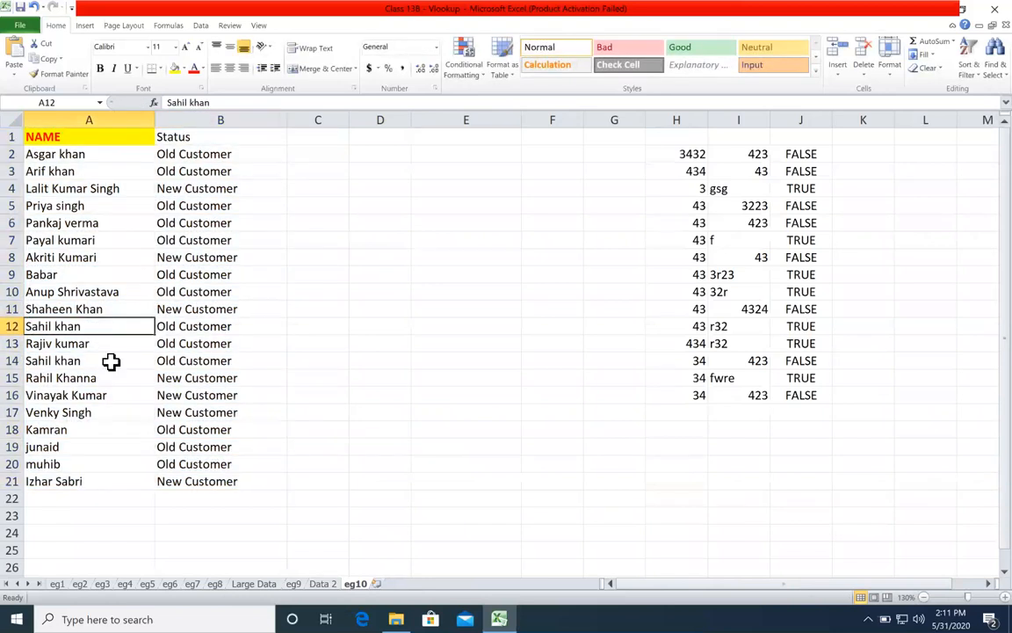
Step: Test the status formula by entering sASs in A12, and undo both edits to that cell
type("sAS")
key("Return")
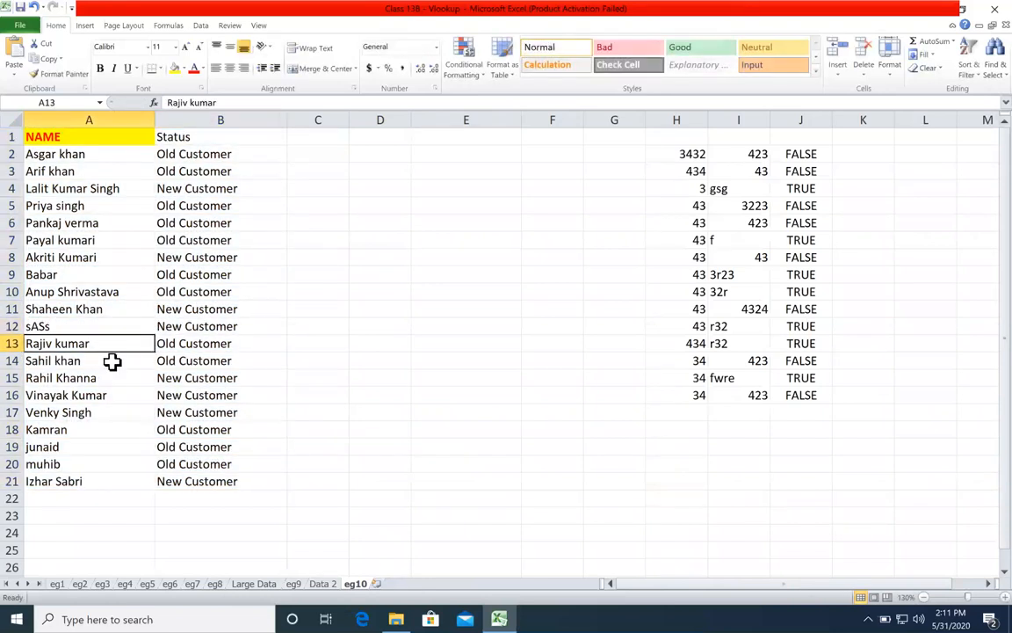
left_click(175, 327)
key("ctrl+z")
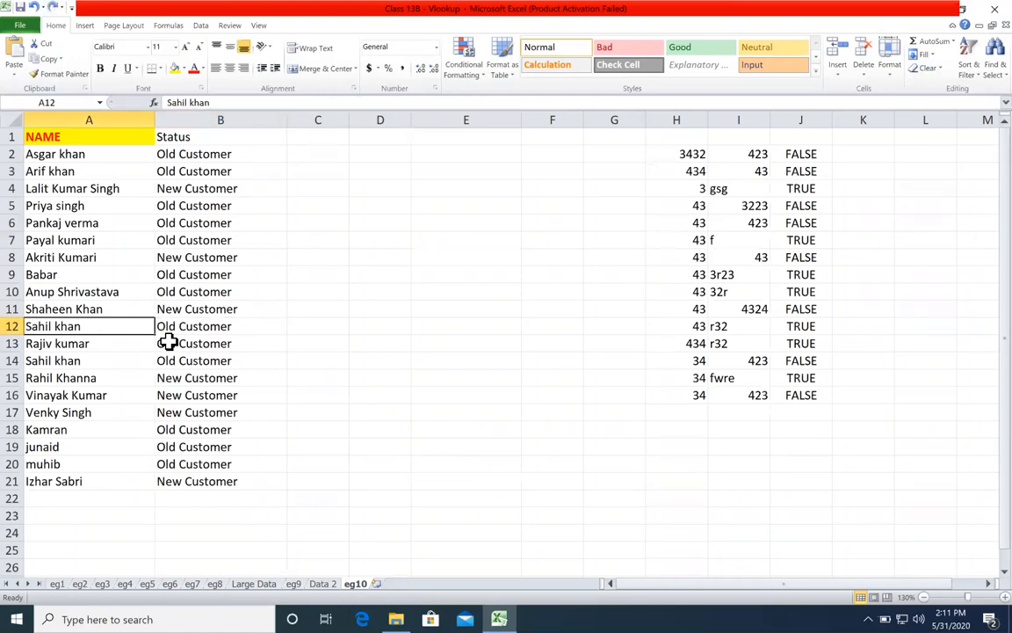
left_click(303, 339)
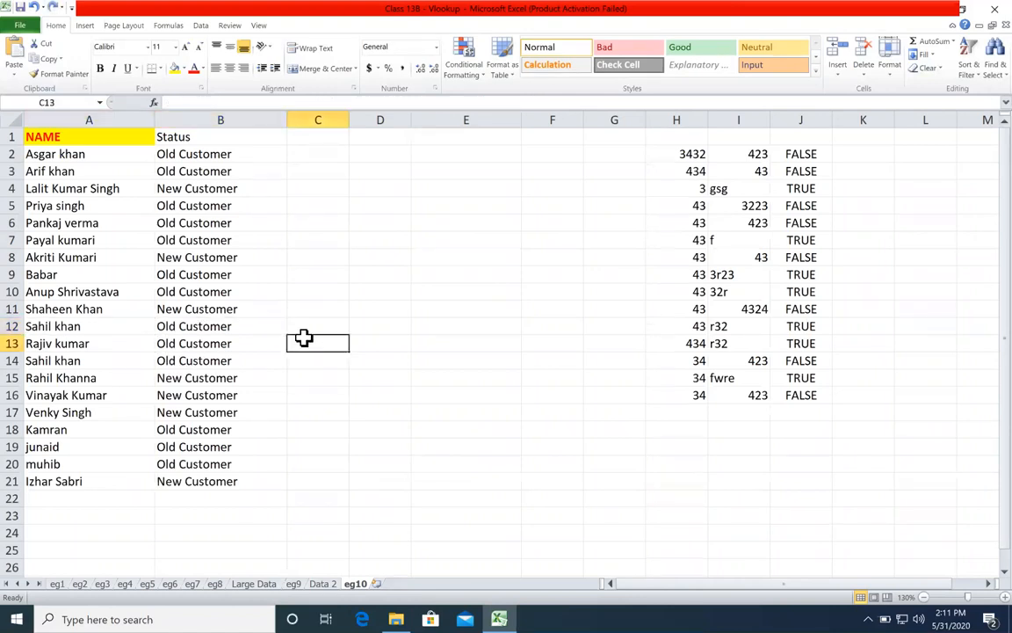
key("ctrl+z")
left_click(309, 342)
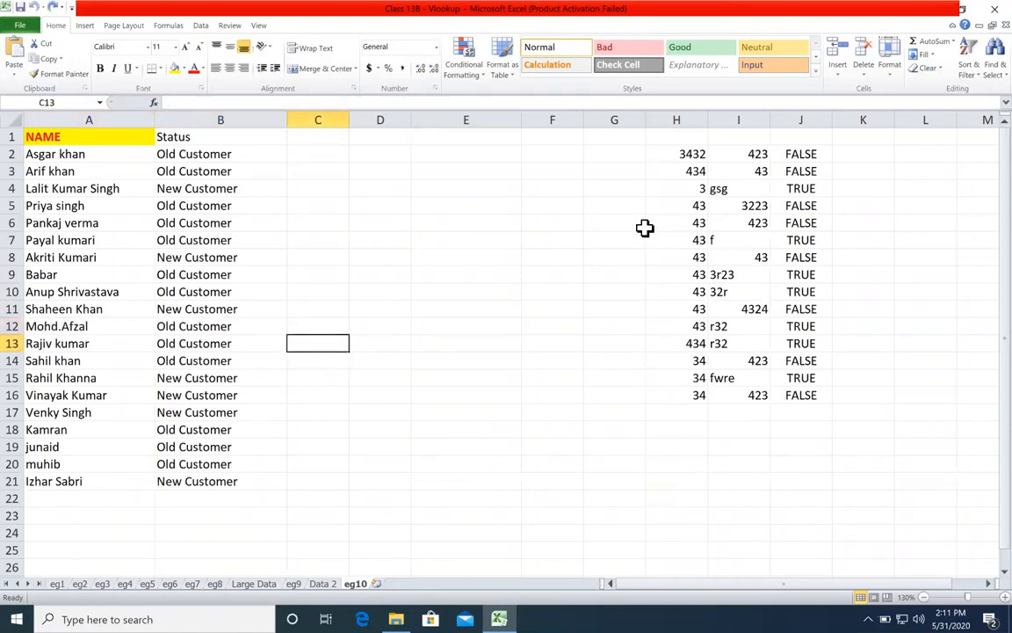
Step: Inspect the ISERROR formula in cell J2 on sheet eg10, leaving it unedited
left_click(752, 157)
left_click(782, 156)
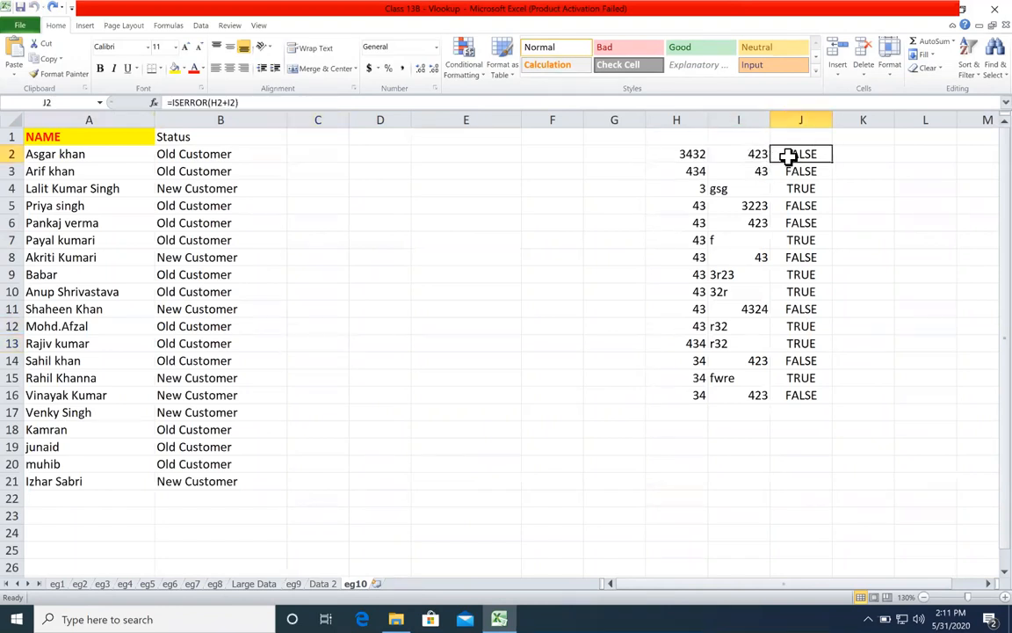
double_click(796, 154)
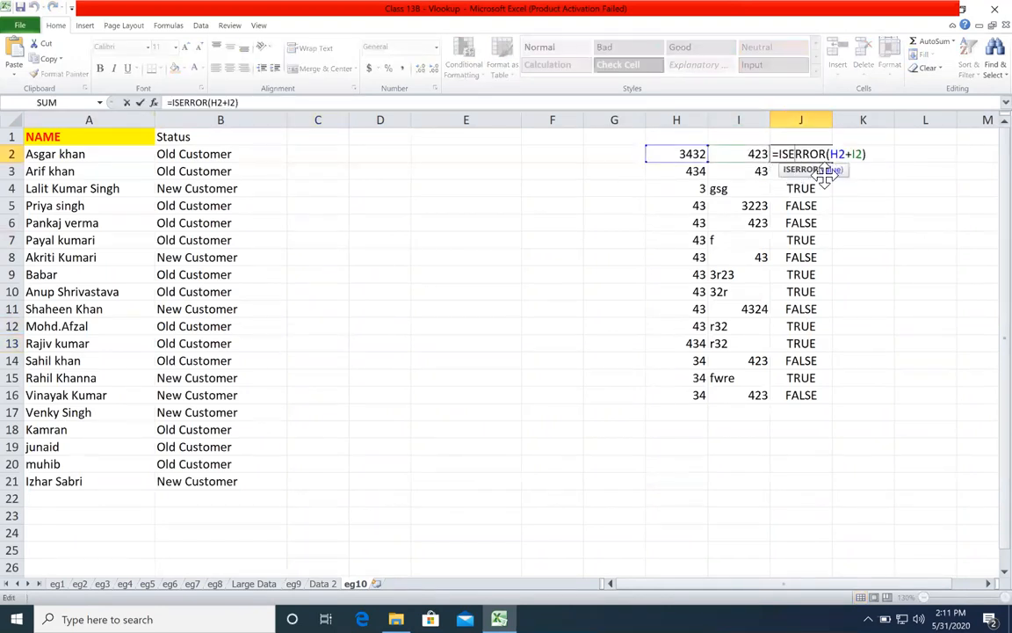
key("Escape")
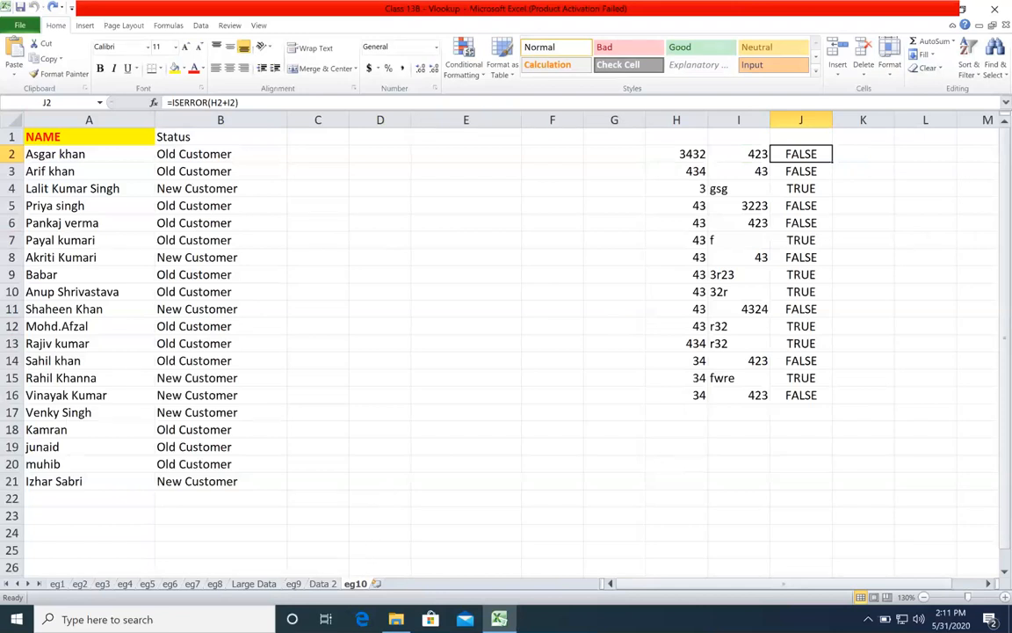
Step: Close the Class 13B - Vlookup workbook, saving its changes
left_click(487, 312)
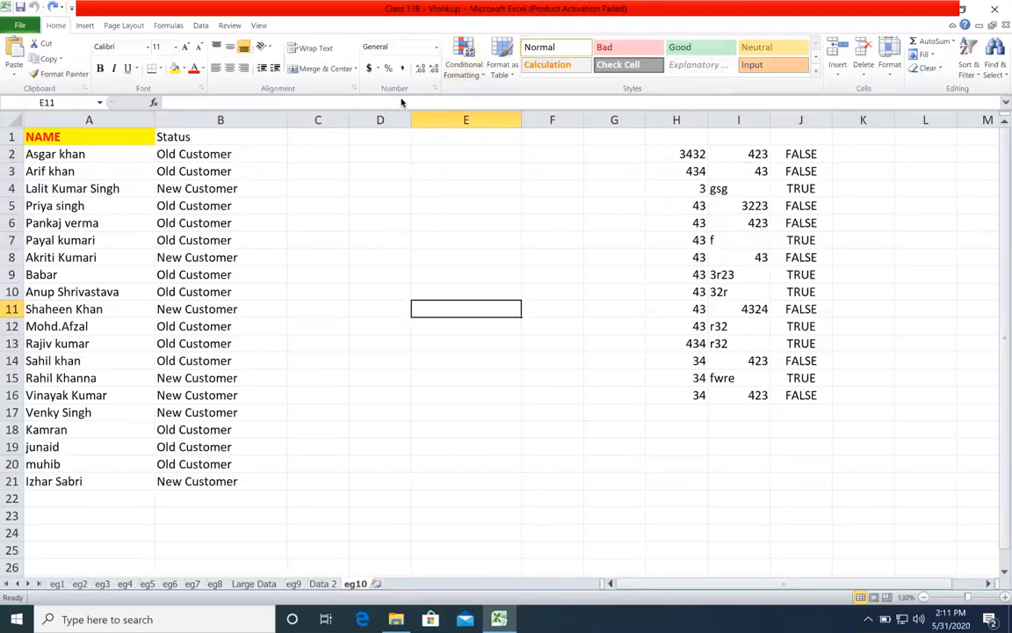
left_click(995, 9)
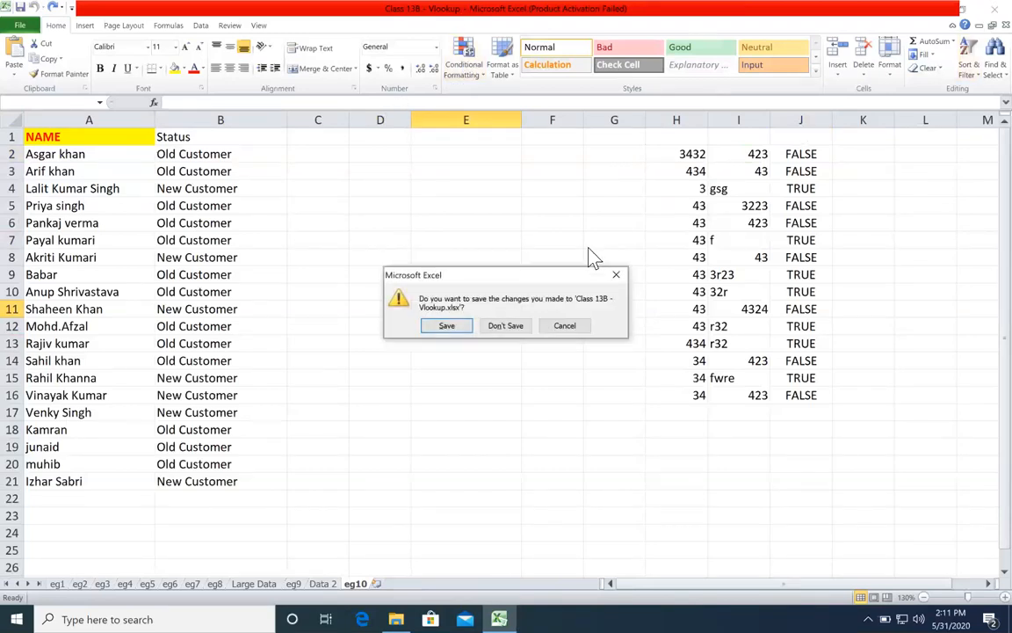
left_click(469, 323)
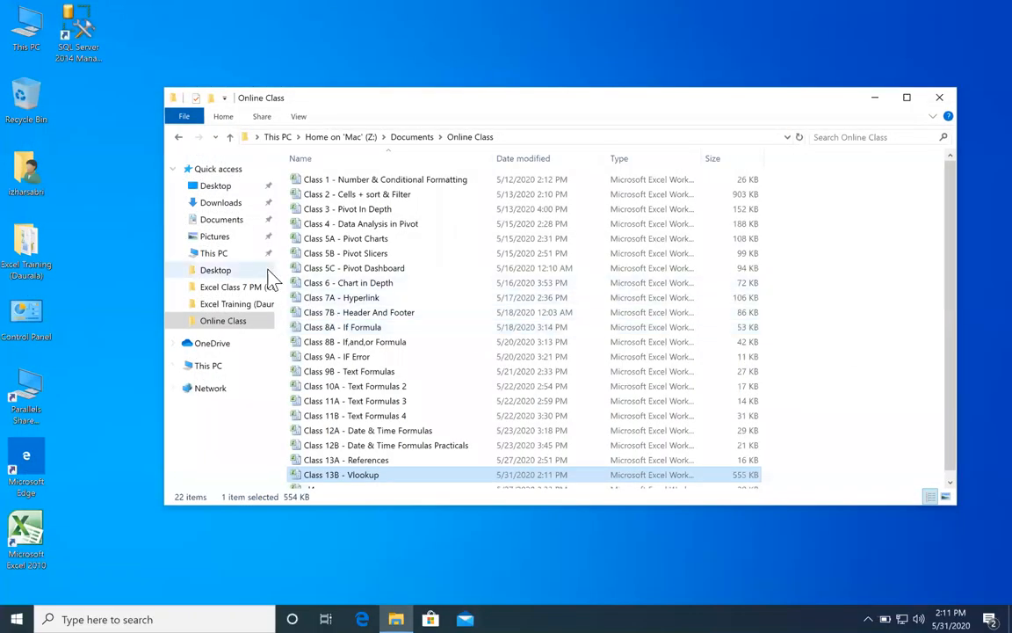
Step: Open the workbook Class 29 A (Vlookup 2) from the Excel Class 7 PM (Complete) folder
left_click(235, 219)
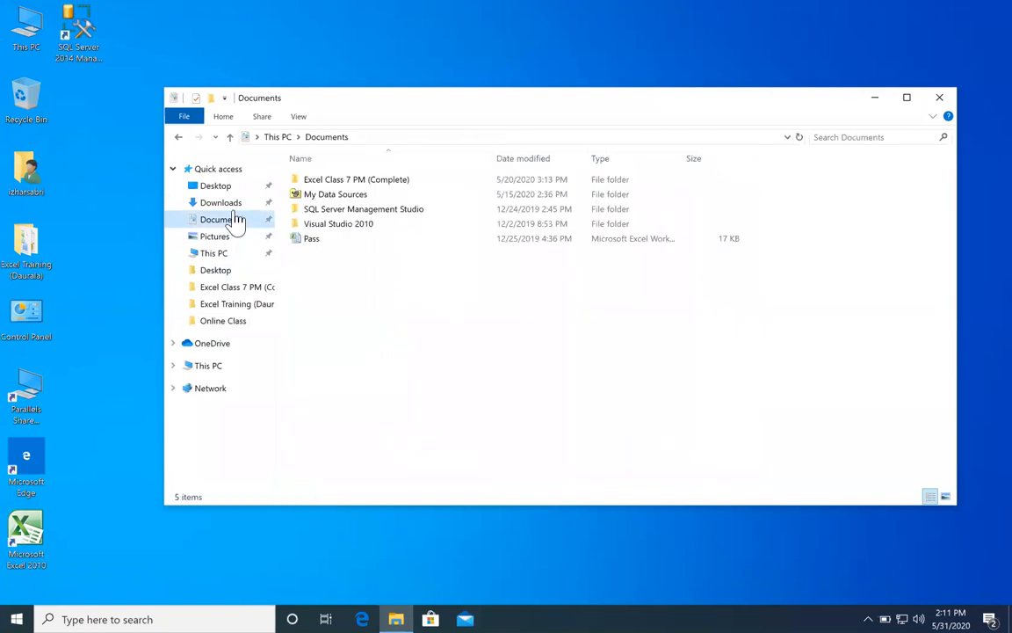
left_click(239, 203)
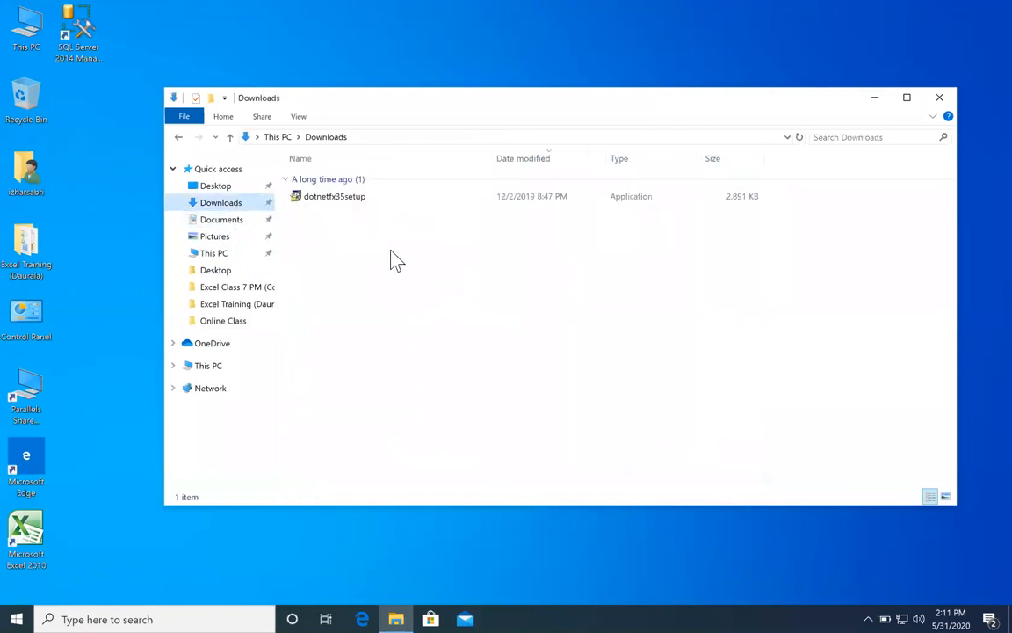
left_click(235, 292)
scroll(421, 329, "down", 8)
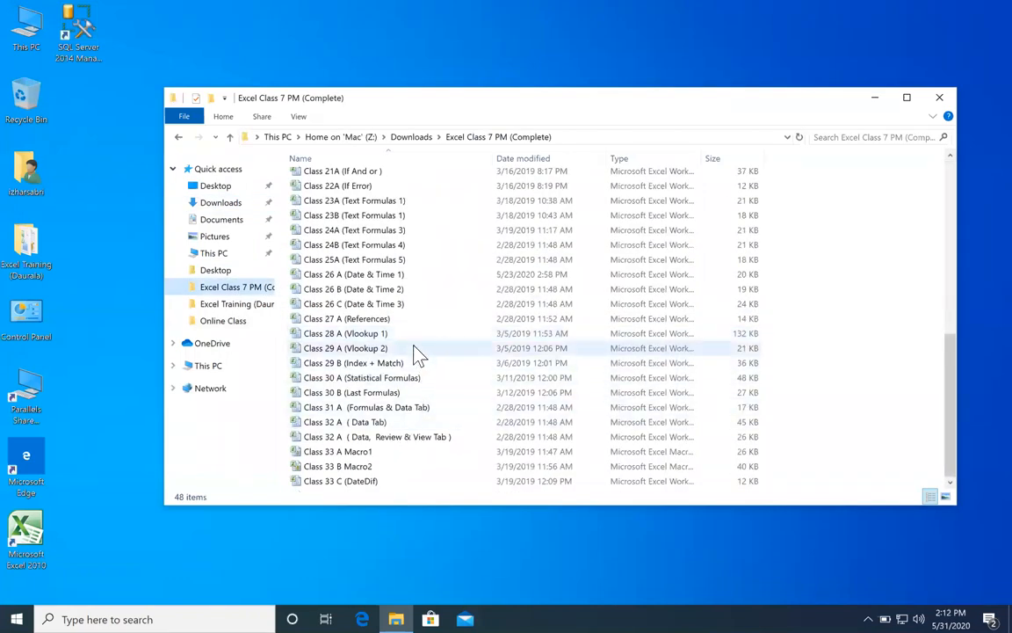
left_click(414, 346)
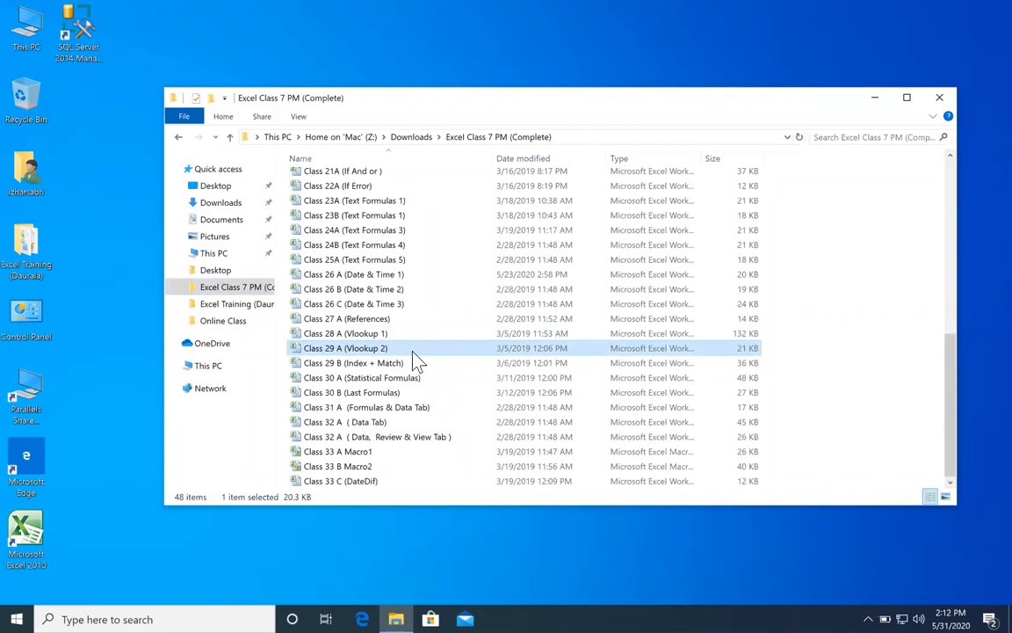
double_click(412, 351)
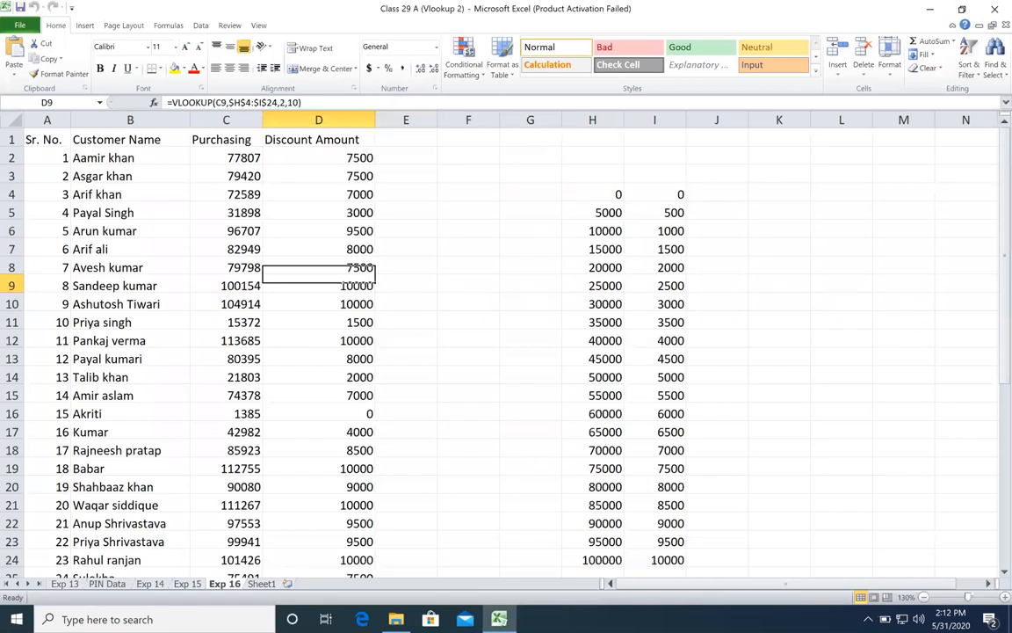
Step: Select the whole Addres column on sheet Exp 13 for copying and dismiss the Office activation dialog
left_click(70, 584)
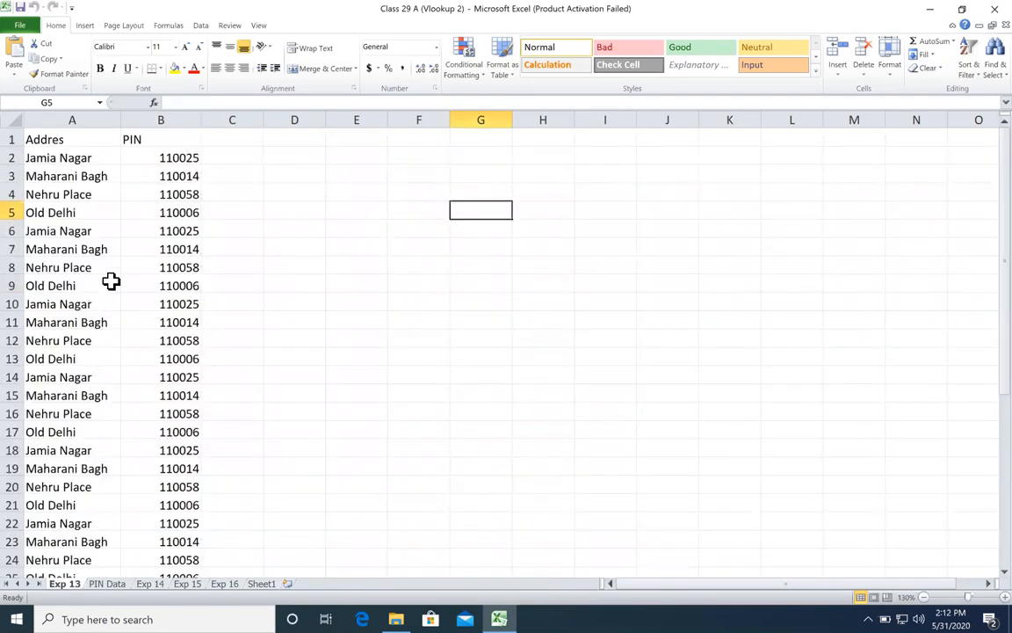
left_click(184, 120)
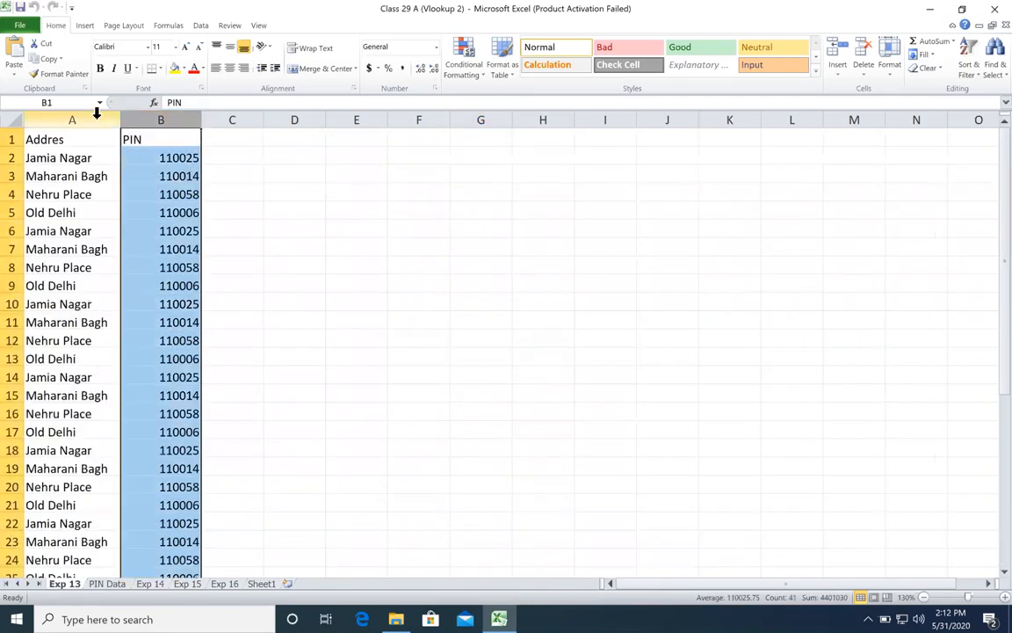
left_click(96, 115)
key("ctrl+c")
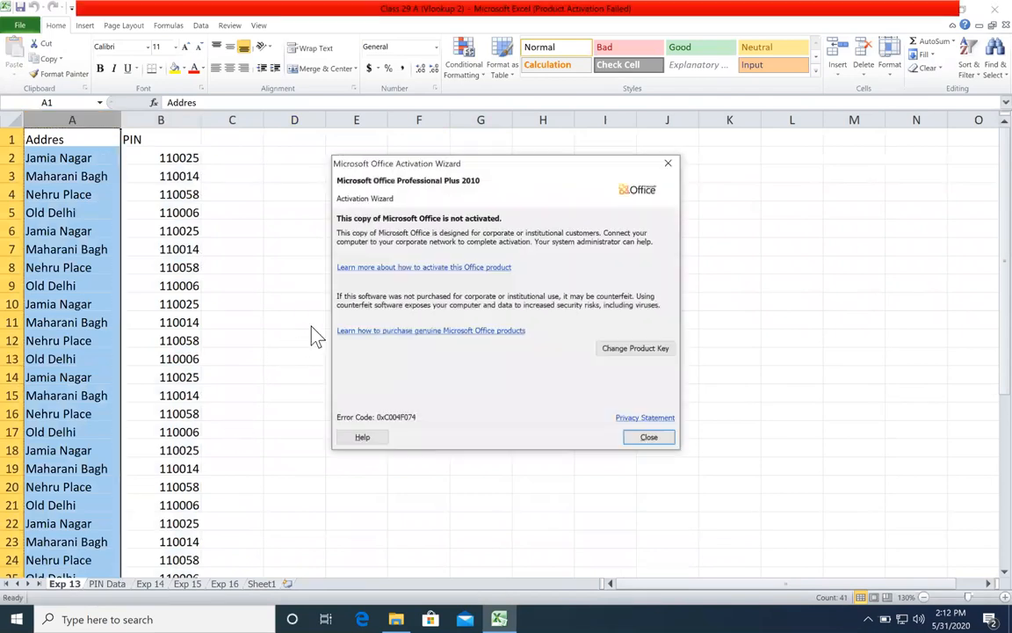
left_click(648, 438)
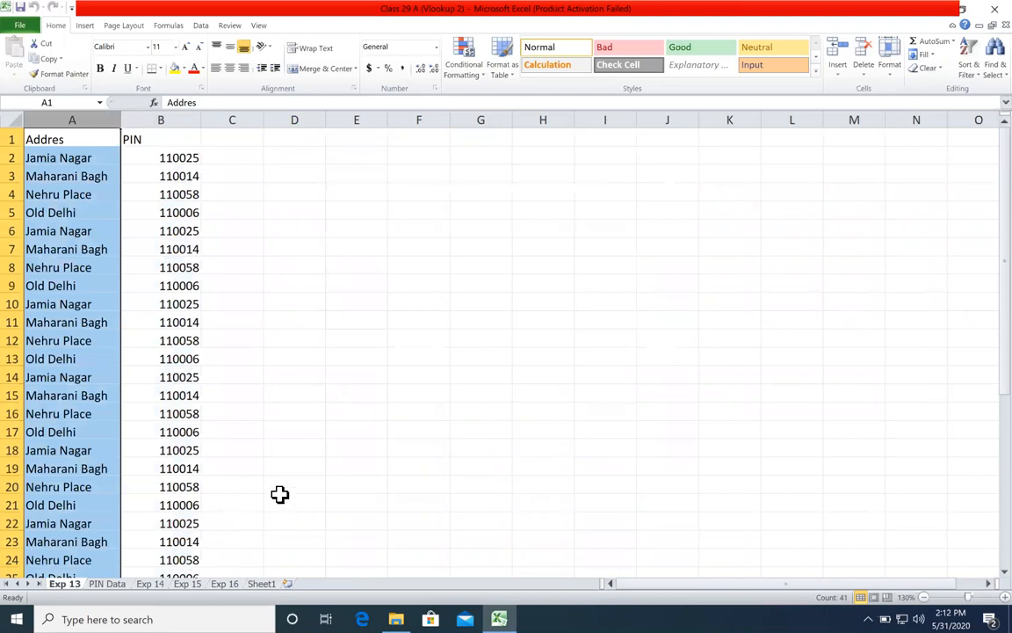
Step: Rename the sheet Exp 13 as Exp 11
left_click(285, 459)
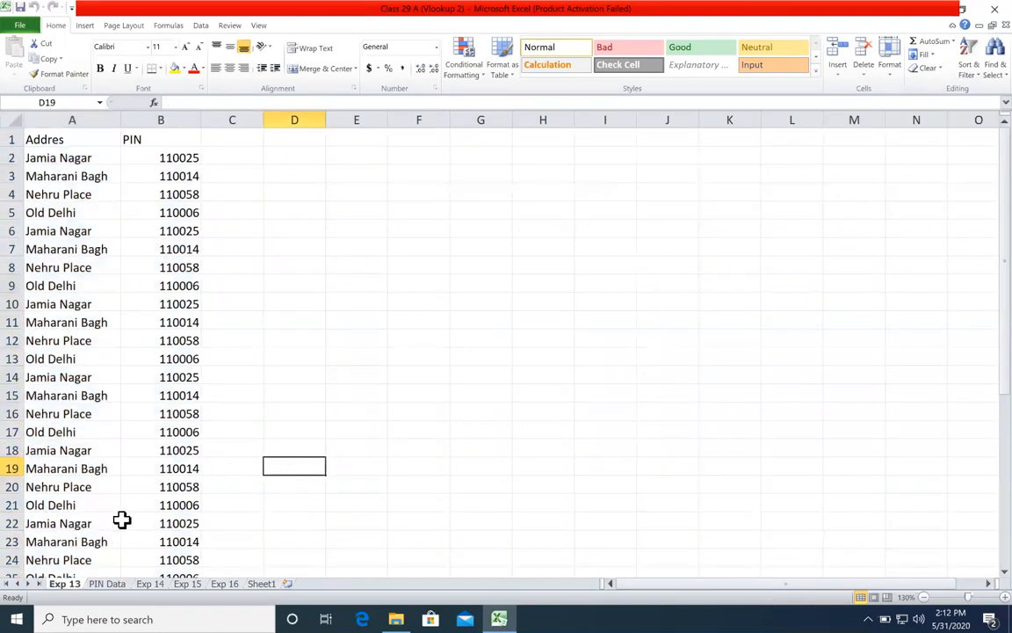
double_click(70, 585)
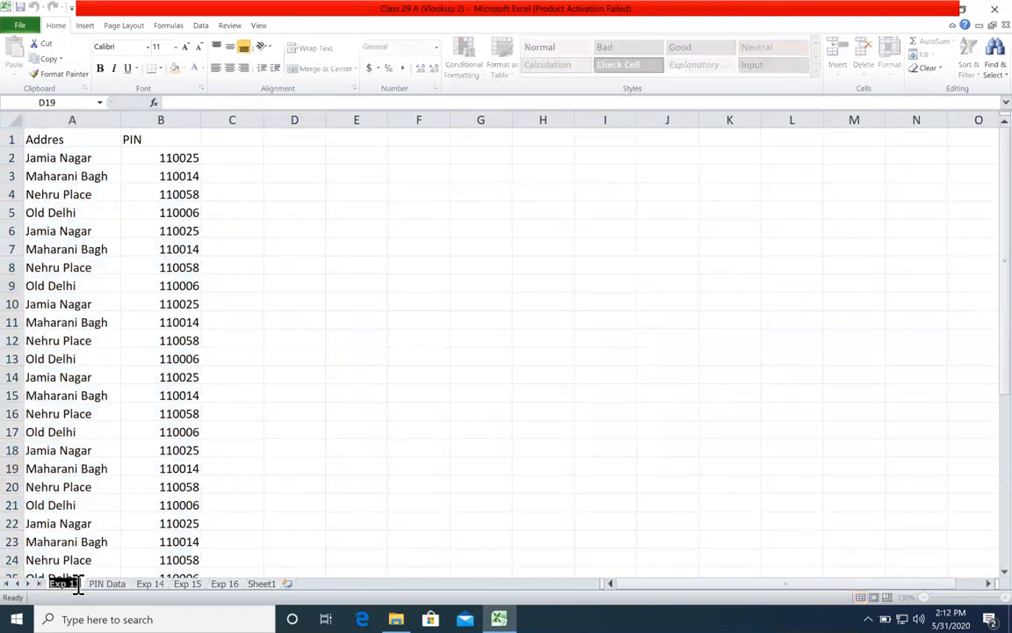
key("BackSpace")
type("1")
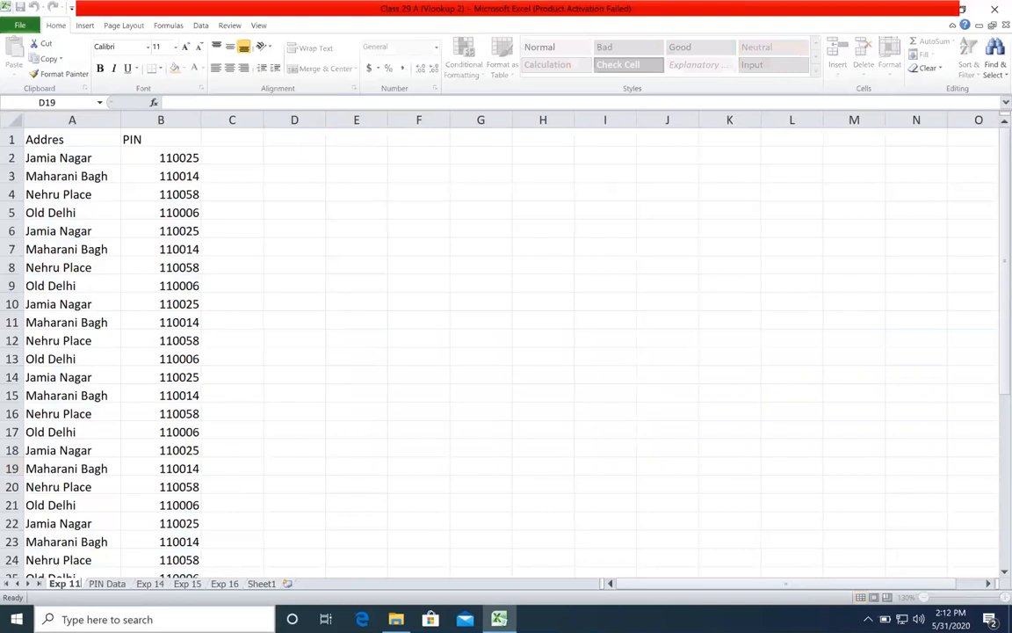
key("Return")
Step: Clear all values under the PIN header on sheet Exp 11, from row 2 to the end of the list
left_click(281, 322)
left_click(192, 155)
left_click(211, 154)
key("shift+Left")
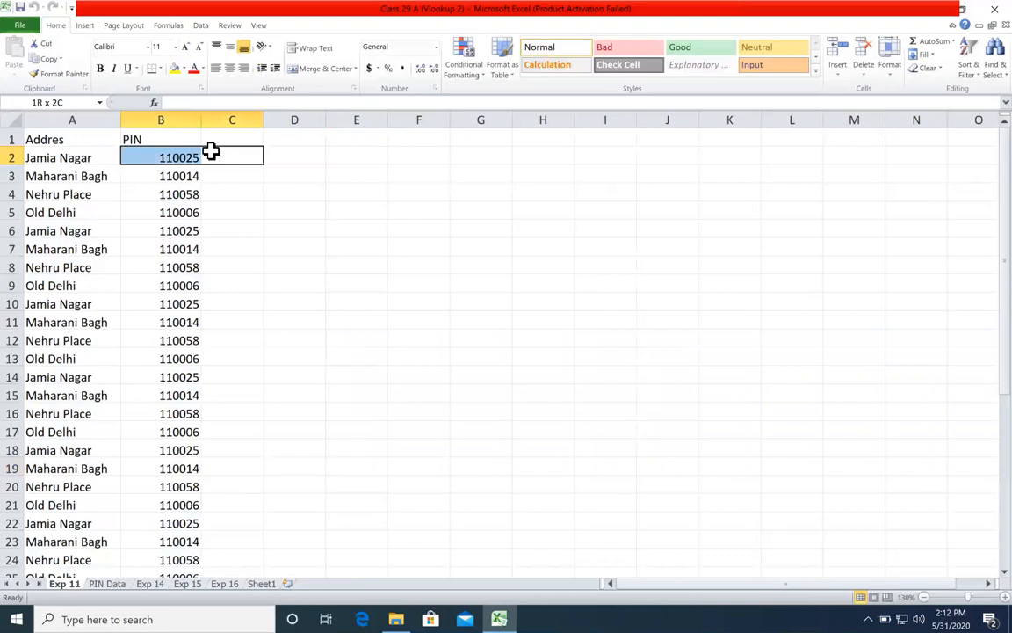
key("ctrl+shift+Down")
key("Delete")
key("ctrl+BackSpace")
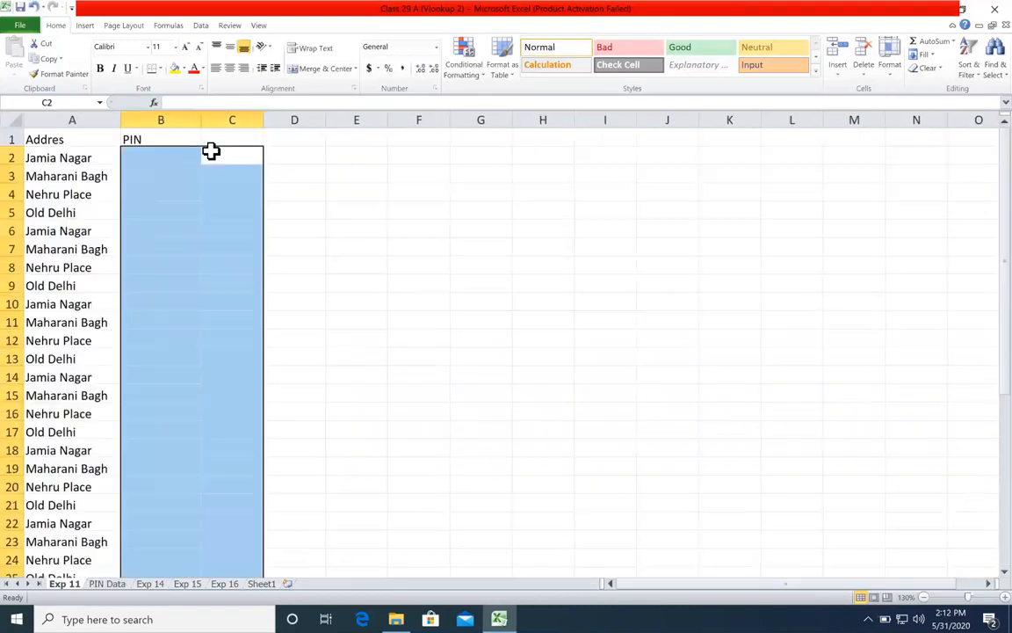
left_click(233, 174)
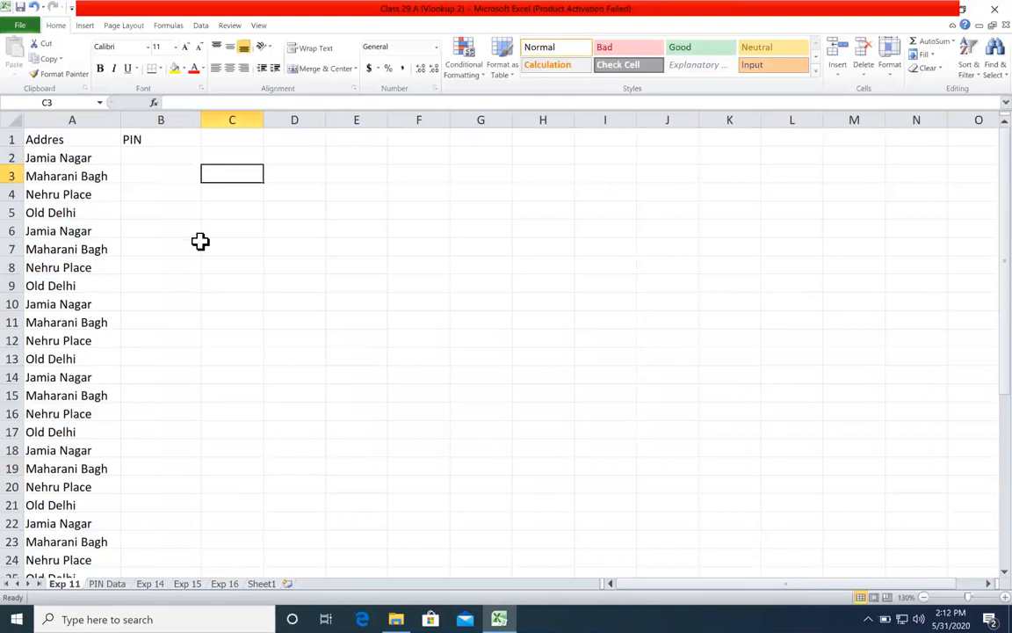
Step: Examine the repeating area names in the Addres column and the empty PIN column beside them on Exp 11
left_click_drag(92, 140, 101, 350)
left_click_drag(92, 145, 71, 259)
left_click_drag(69, 212, 67, 264)
left_click_drag(162, 158, 151, 316)
left_click(81, 160)
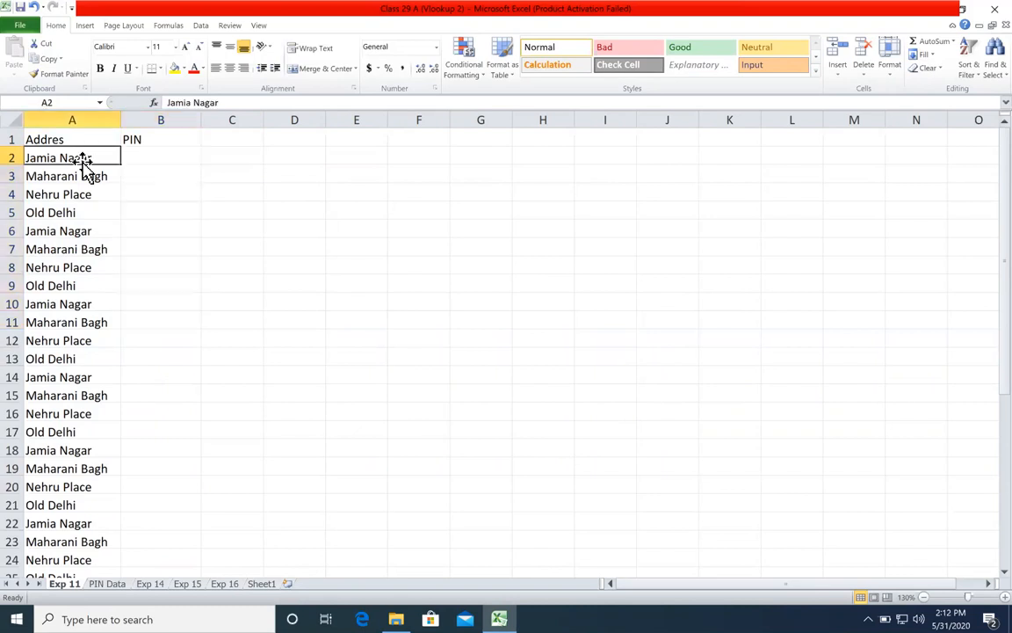
left_click(86, 195)
left_click(86, 212)
left_click(99, 267)
left_click(98, 285)
left_click(105, 323)
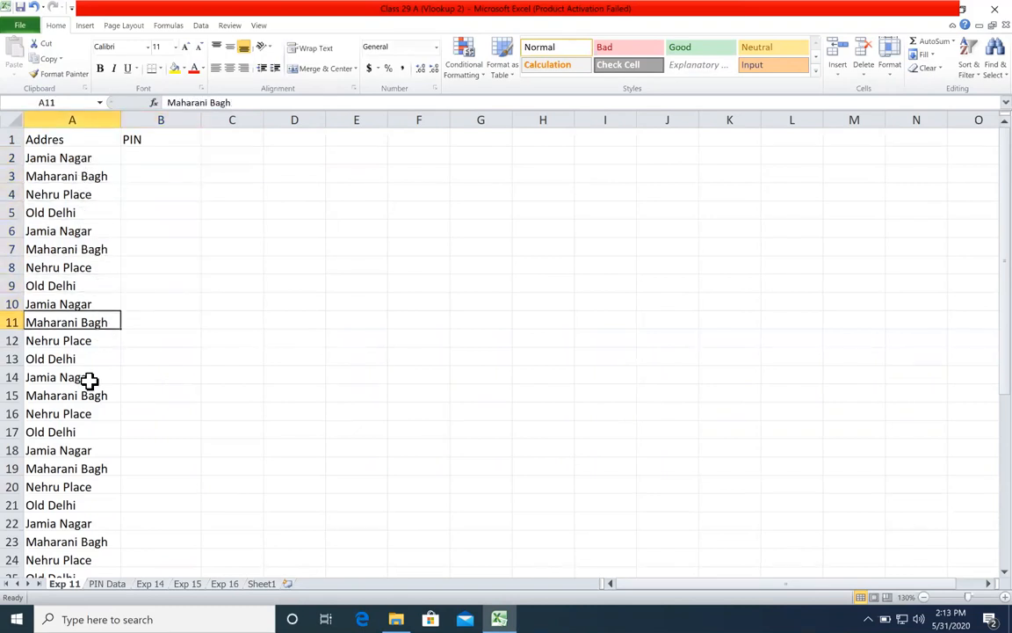
left_click(68, 305)
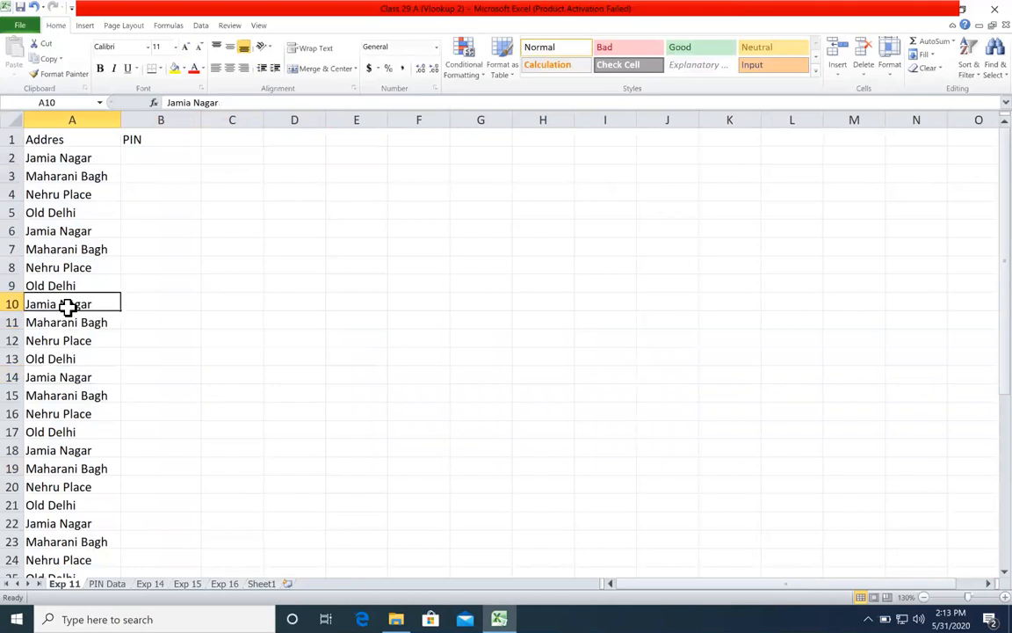
Step: Examine the four area names and their matching PIN codes on the PIN Data sheet
left_click(107, 585)
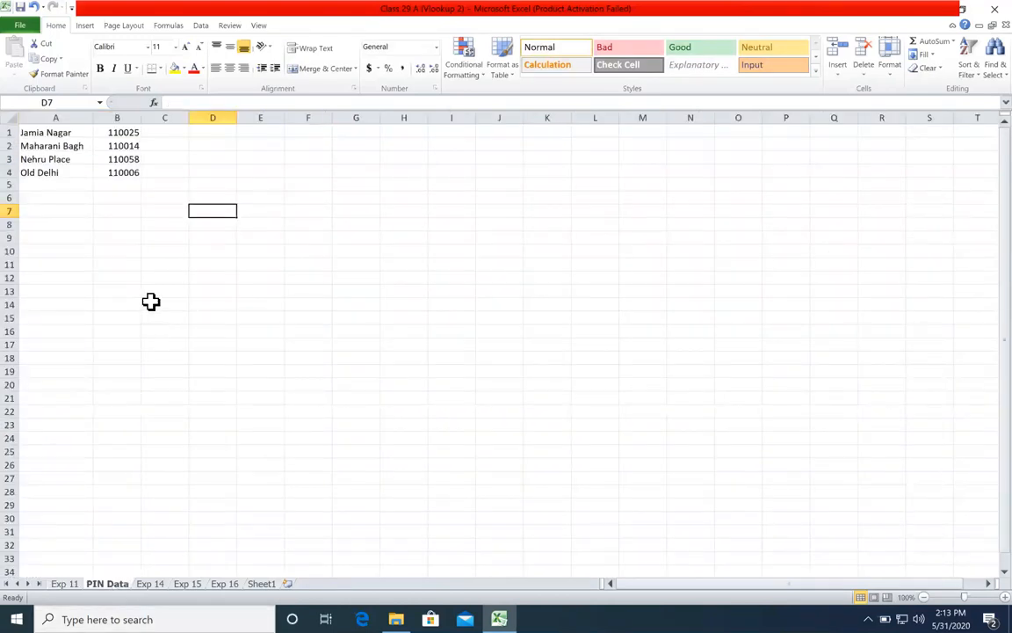
key("super")
left_click(147, 237)
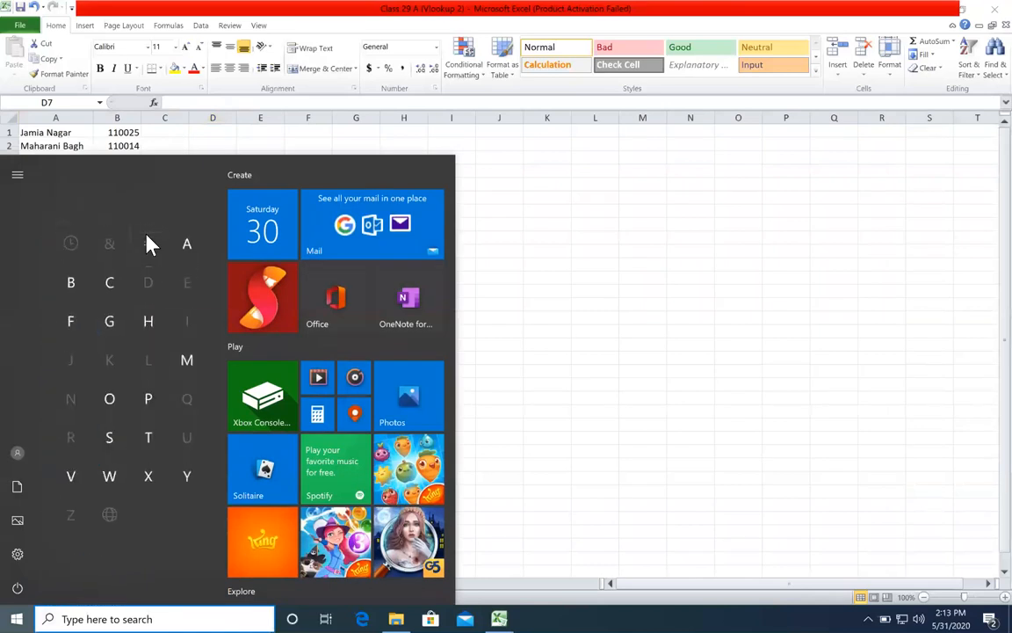
left_click(666, 230)
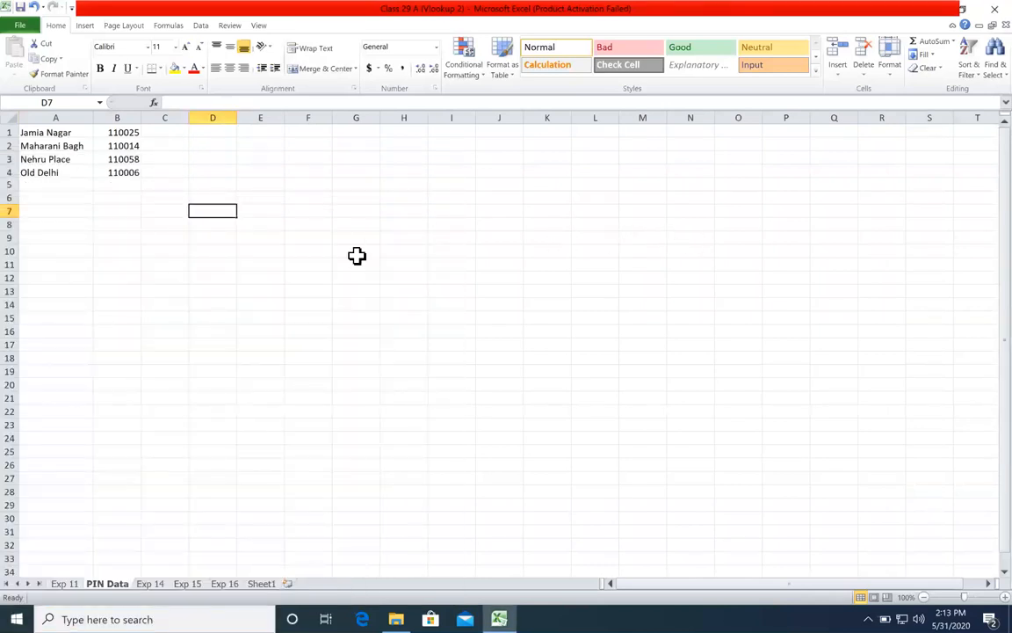
scroll(356, 256, "up", 3)
scroll(355, 253, "down", 1)
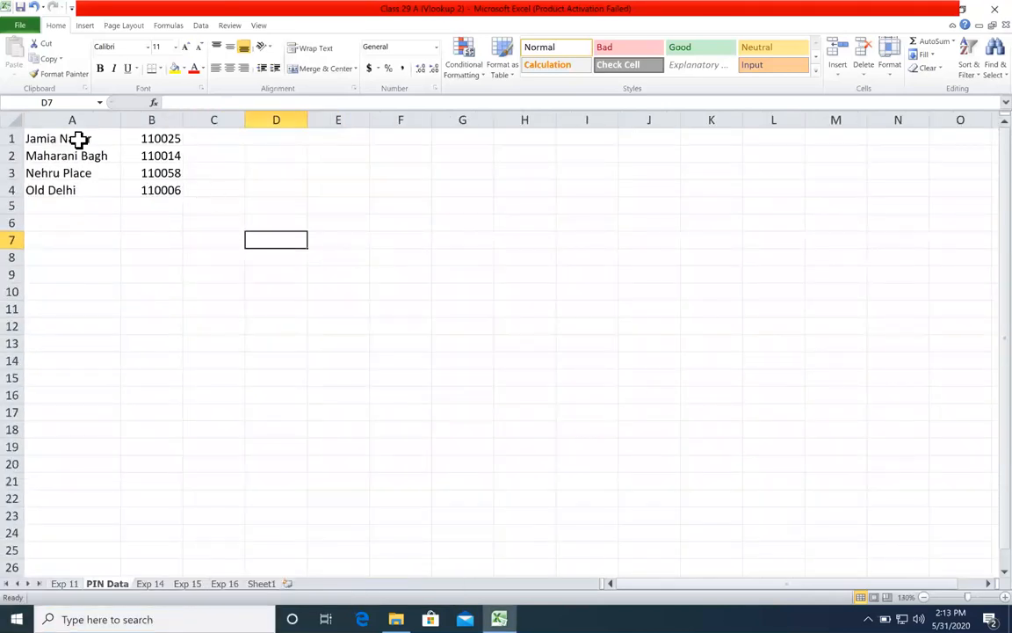
left_click_drag(79, 140, 141, 147)
left_click(75, 172)
left_click(69, 189)
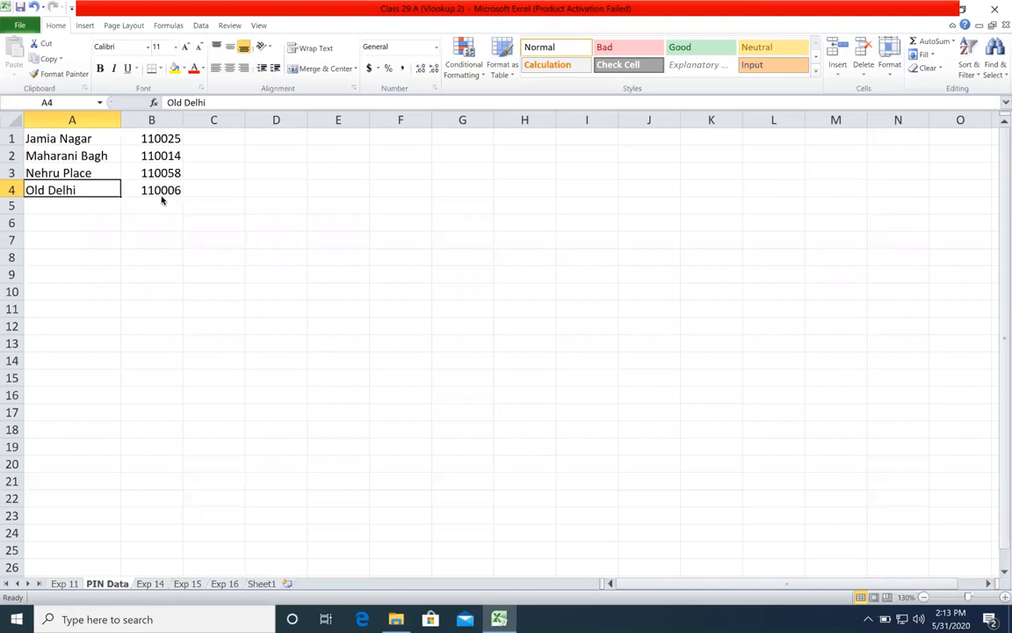
left_click(86, 140)
left_click(93, 175)
left_click(91, 185)
left_click_drag(115, 138, 151, 138)
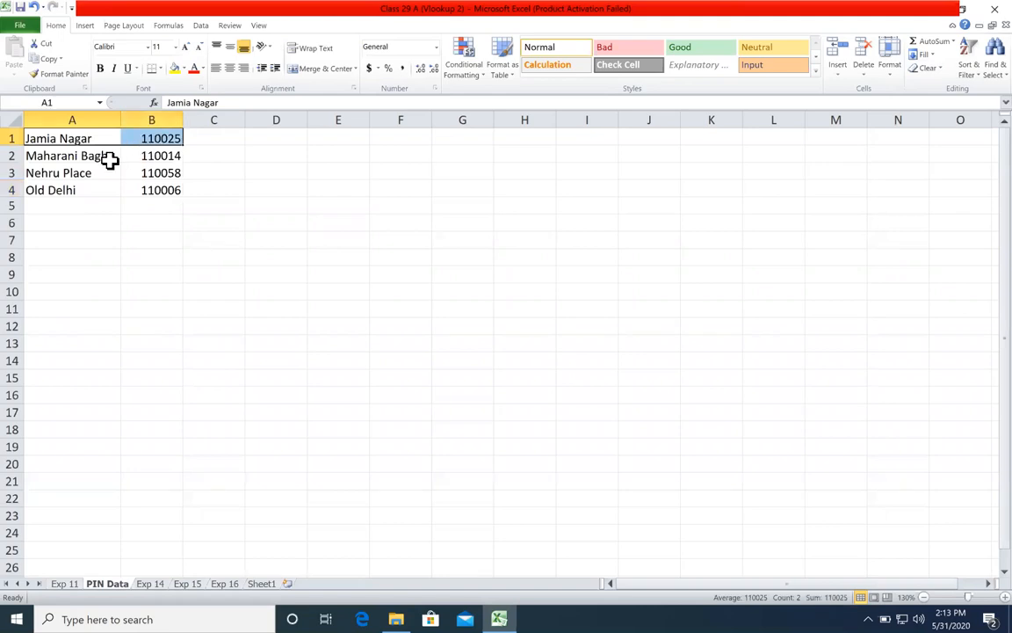
left_click(163, 156)
left_click(145, 175)
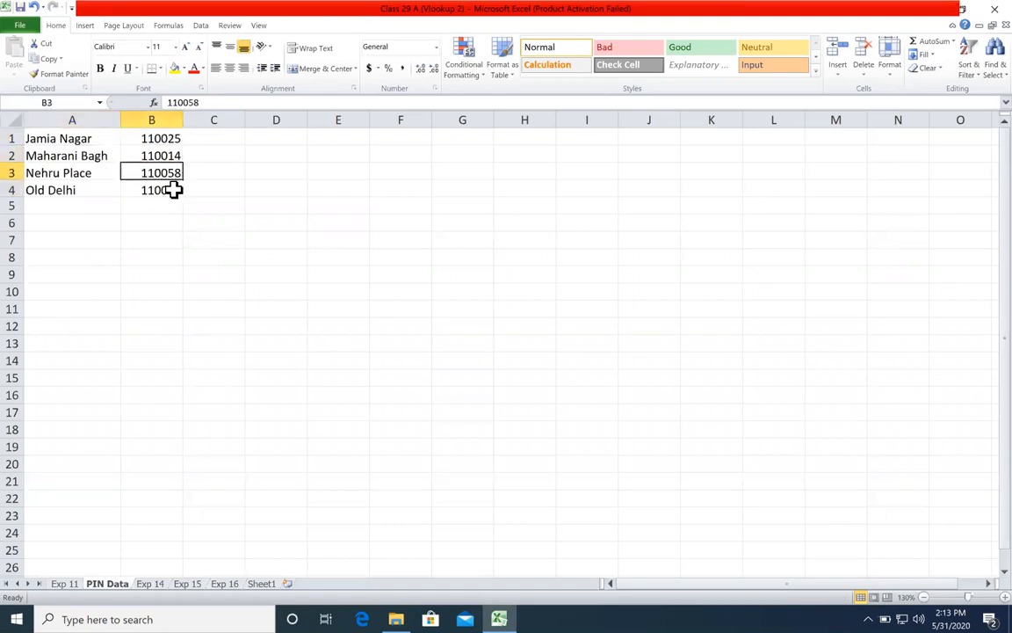
left_click(156, 190)
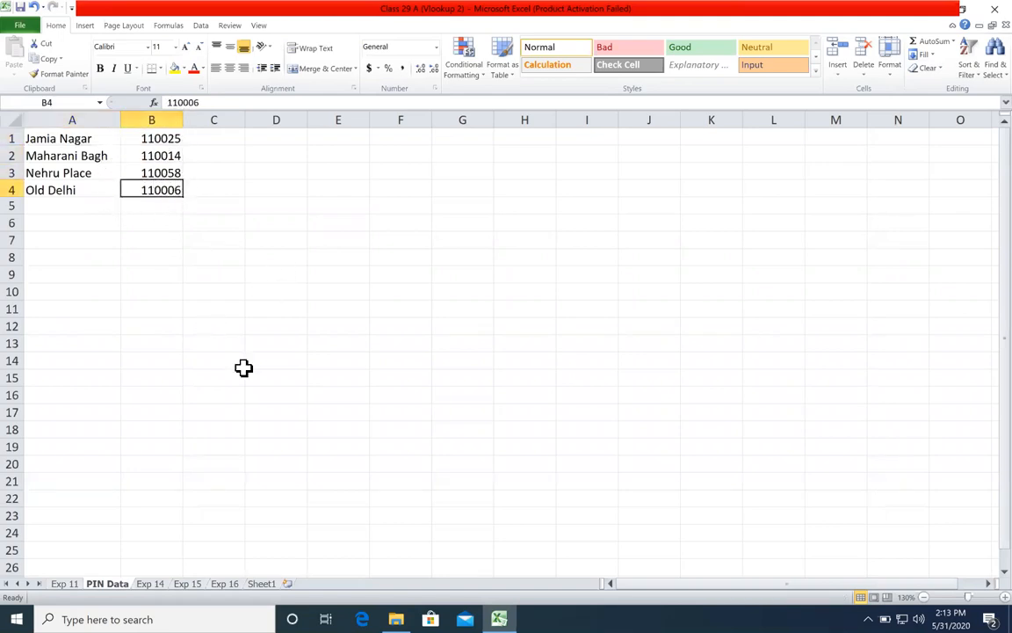
left_click_drag(99, 151, 91, 192)
left_click(61, 344)
Step: Check how far the address list runs on sheet Exp 11 and select cell B2
left_click(64, 582)
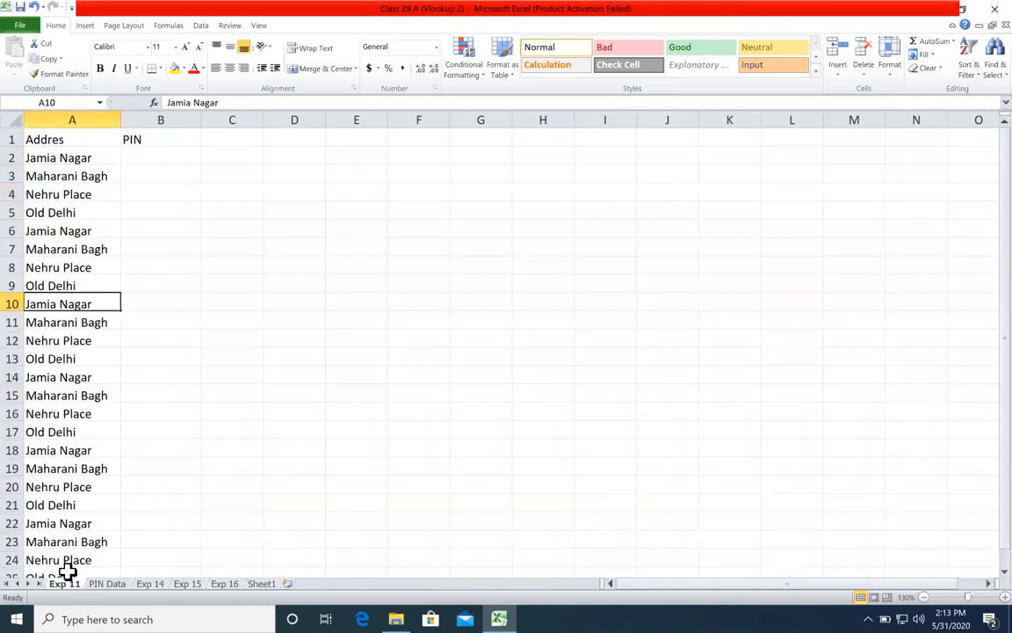
scroll(114, 178, "down", 20)
scroll(113, 183, "up", 20)
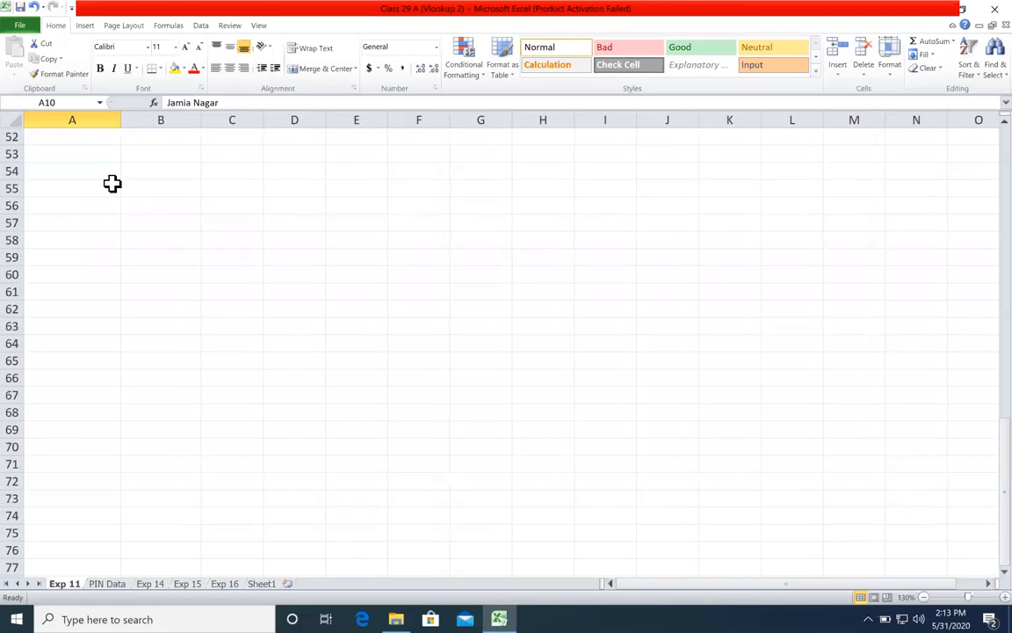
left_click(160, 154)
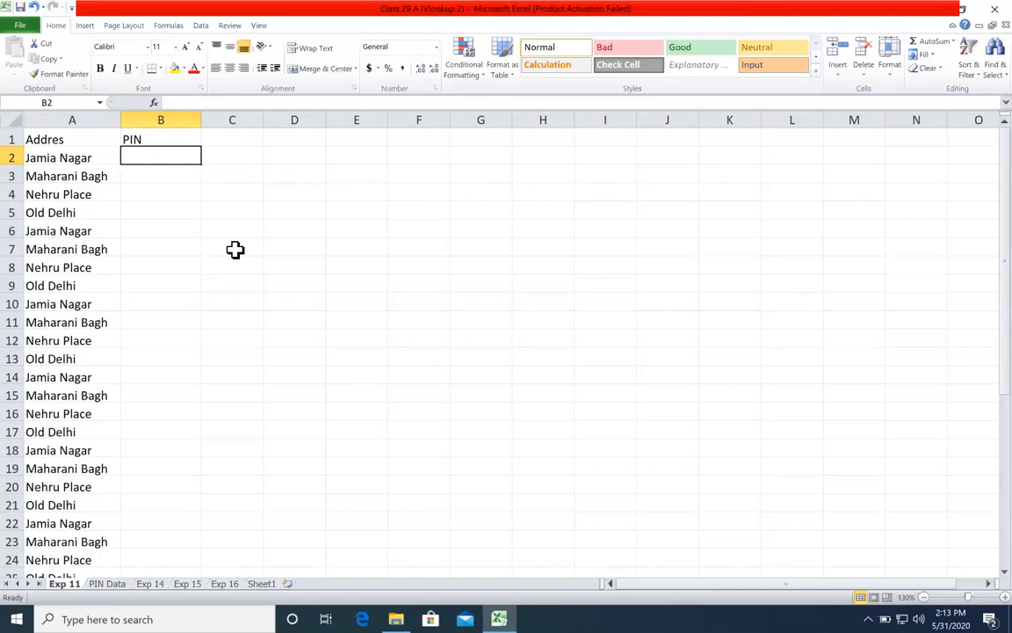
Step: Insert a header row above the list on PIN Data, with Area Name in A1 and Pin in B1
left_click(106, 584)
left_click_drag(95, 138, 154, 203)
right_click(16, 134)
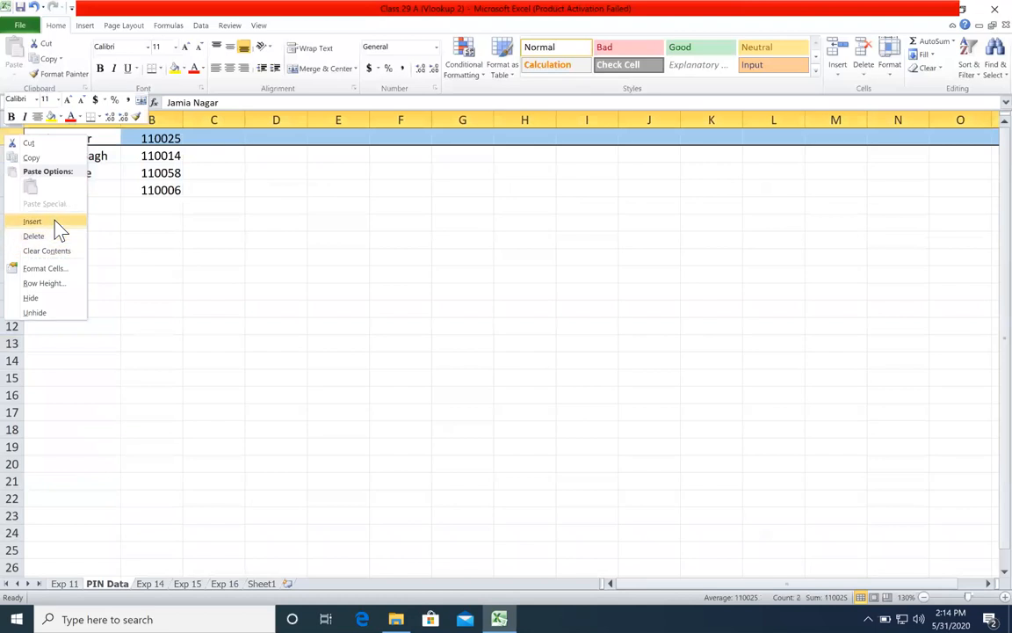
left_click(55, 220)
left_click(85, 138)
type("R")
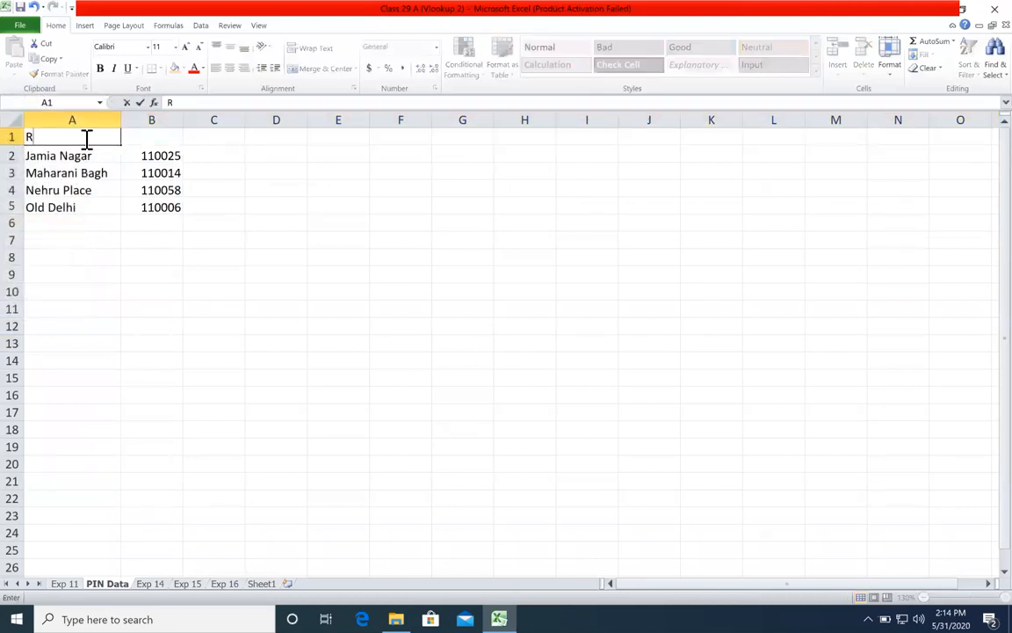
type("rea Name")
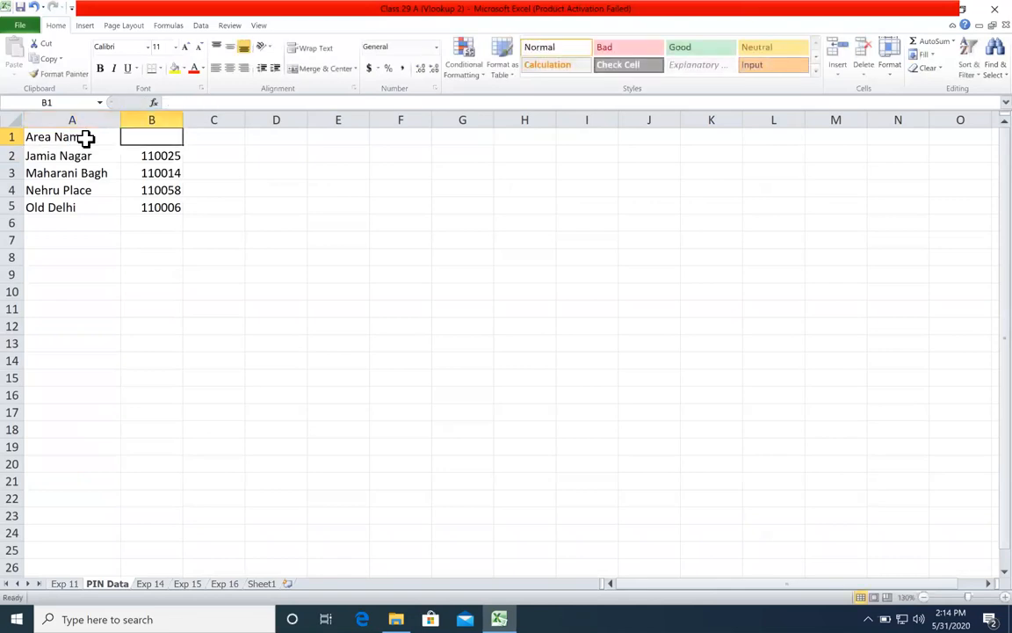
type("Pin")
key("Return")
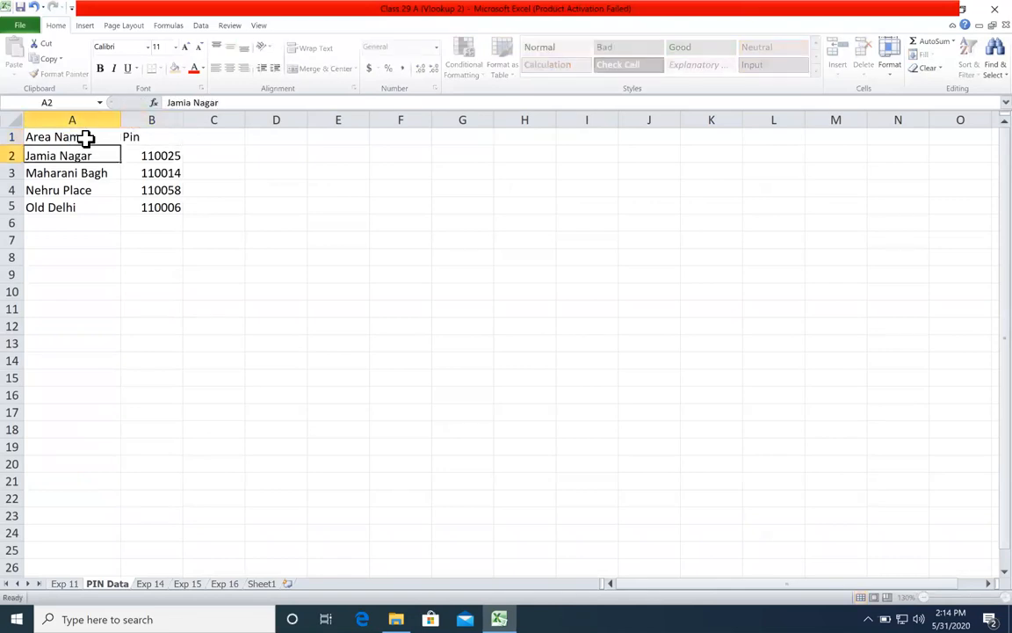
left_click(86, 138)
key("ctrl+shift+Down")
left_click(158, 122)
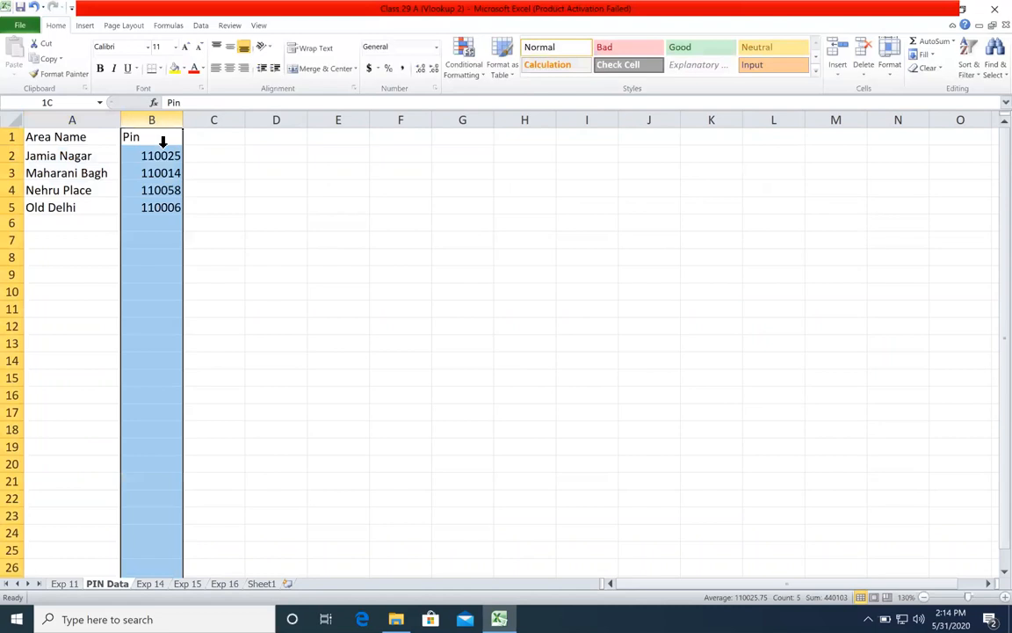
left_click(156, 224)
left_click(74, 584)
left_click(167, 322)
left_click(159, 159)
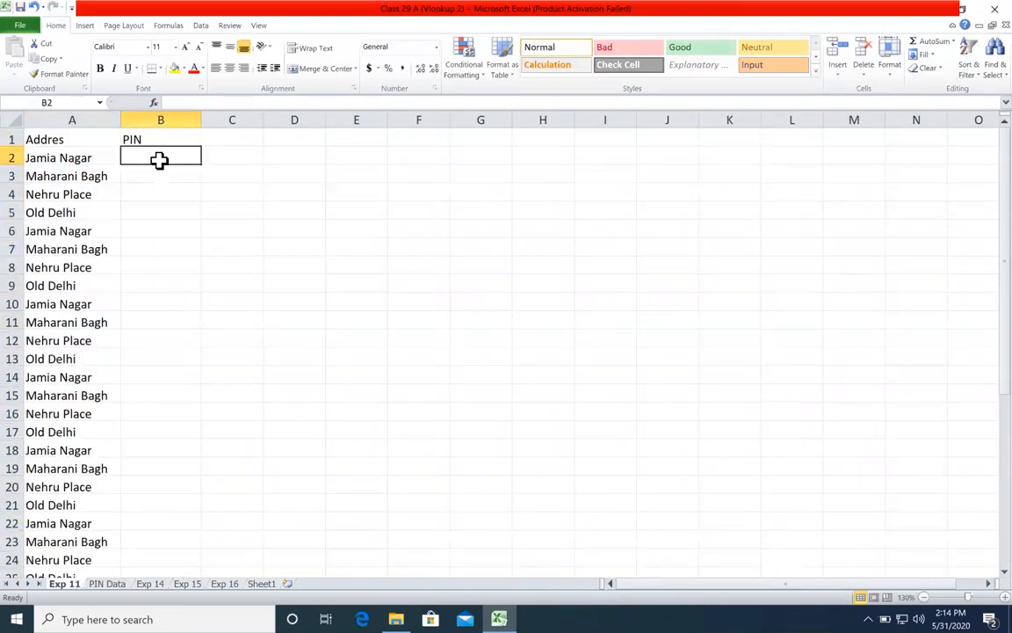
type("=")
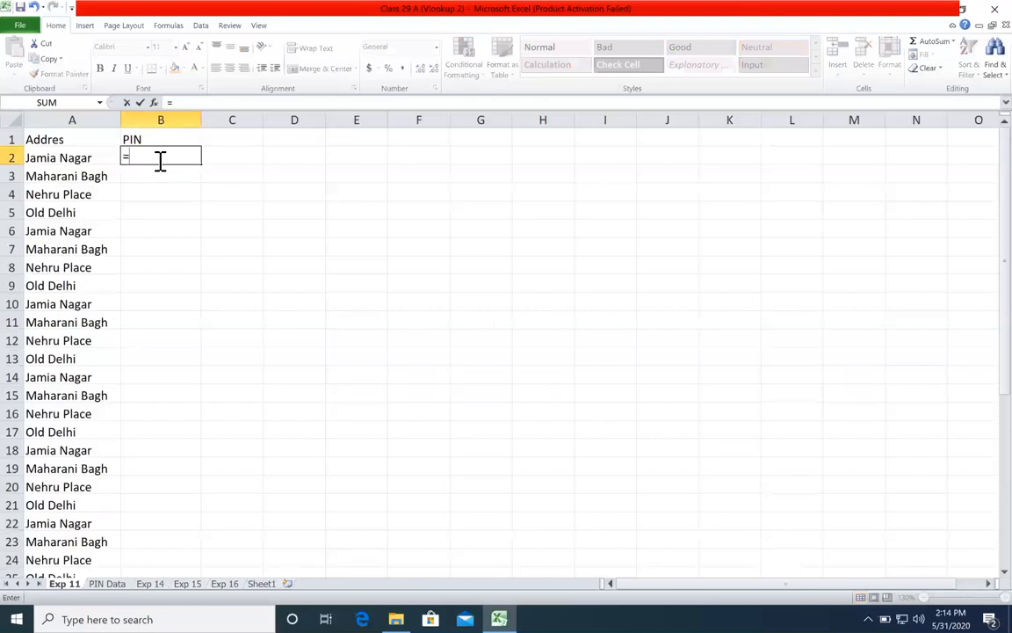
type("vl")
key("Tab")
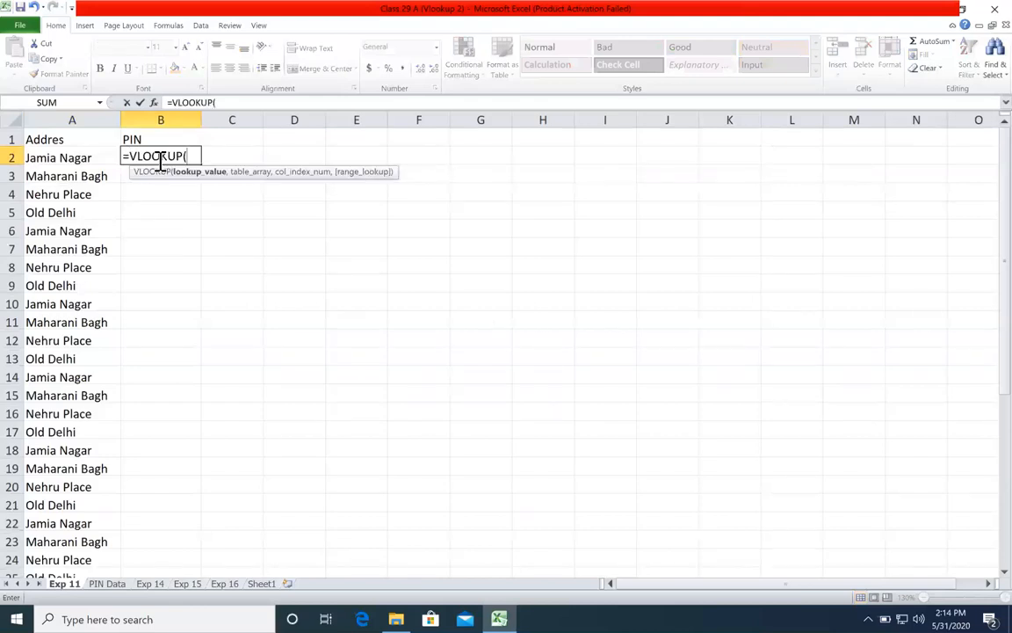
left_click(89, 159)
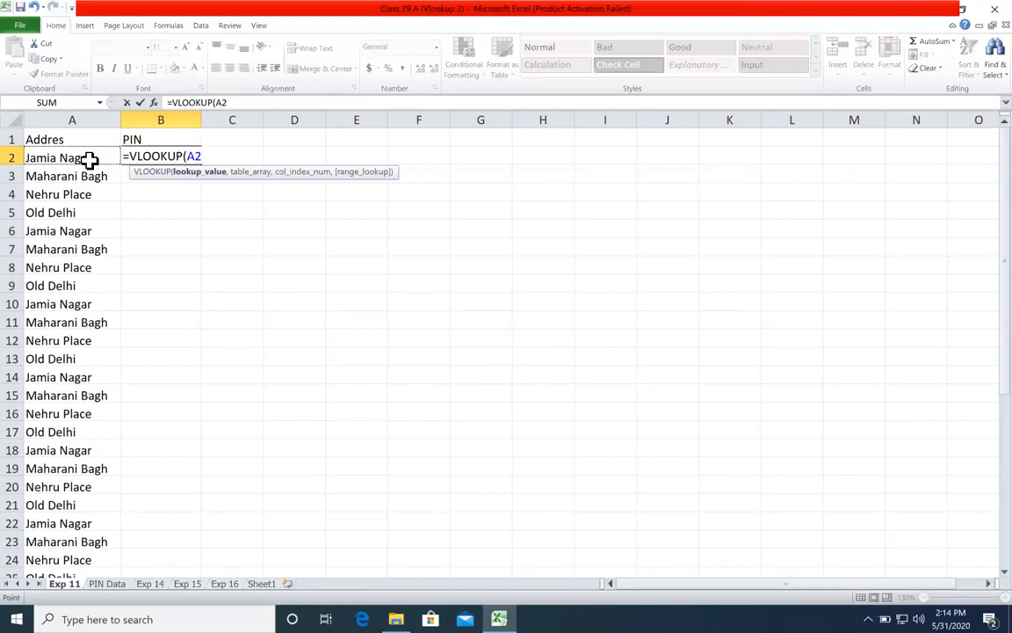
type(",")
key("Escape")
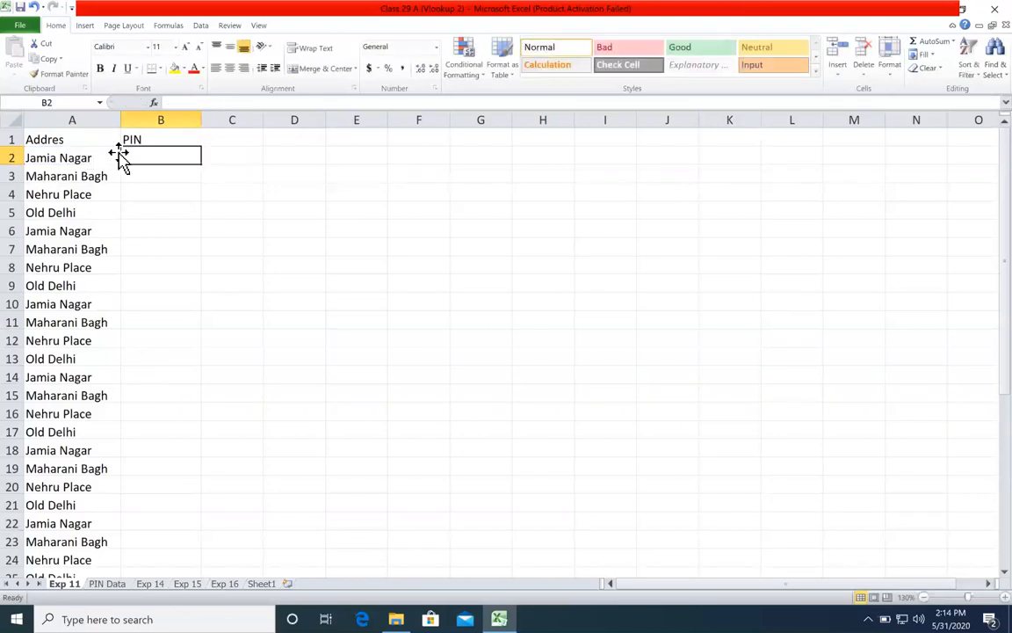
Step: Compare the address list on Exp 11 with the area and PIN lookup table on PIN Data
left_click(106, 584)
left_click(67, 585)
left_click(154, 267)
left_click(86, 156)
left_click_drag(101, 194, 128, 378)
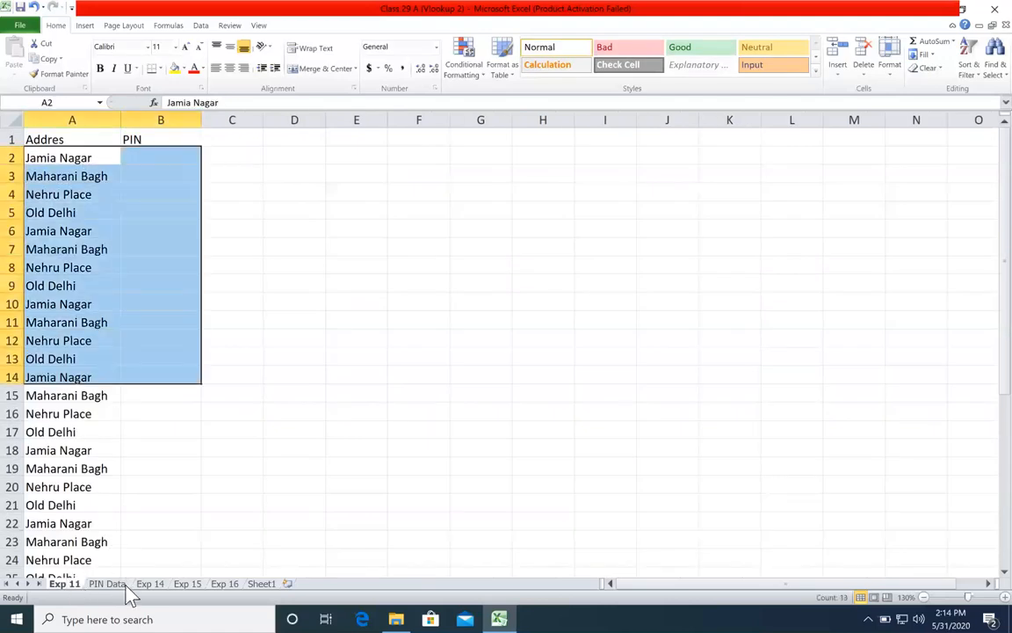
left_click(123, 586)
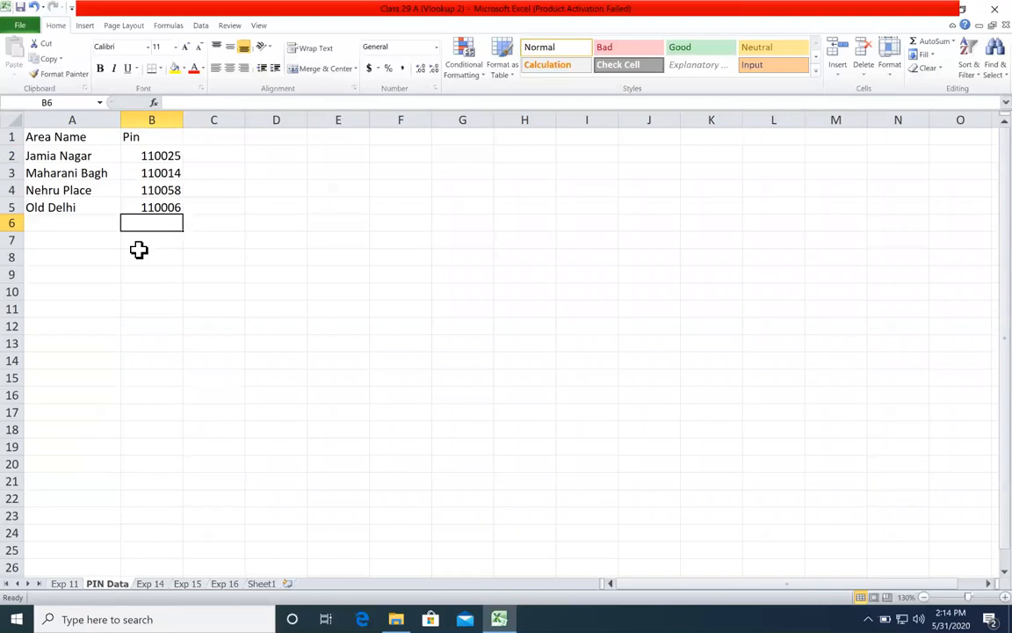
left_click(72, 394)
left_click(71, 584)
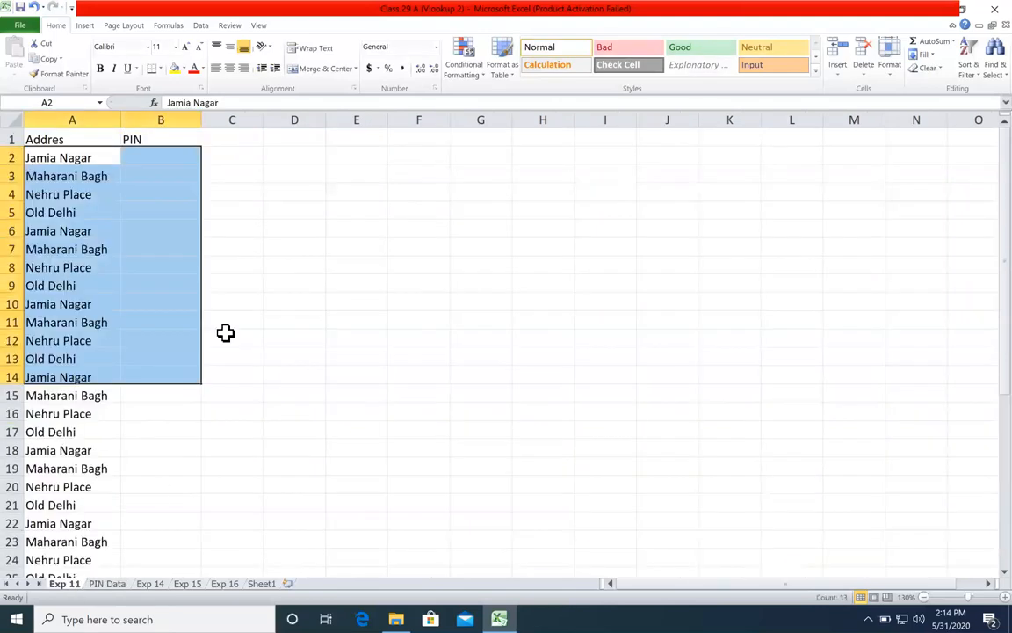
Step: Start a VLOOKUP formula in B2 of Exp 11 with A2 as the lookup value
left_click(161, 156)
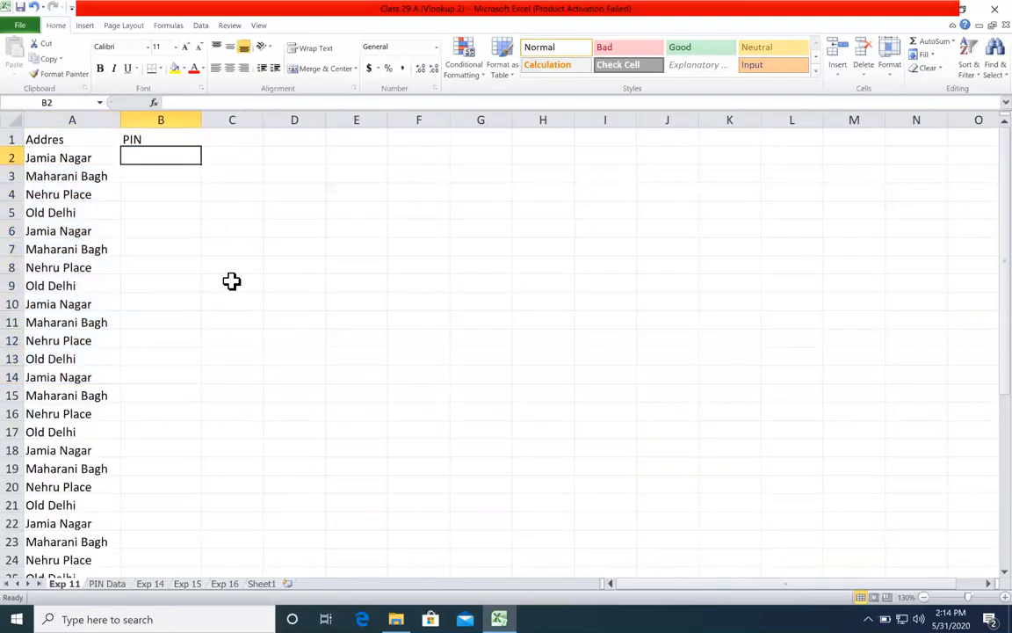
type("=")
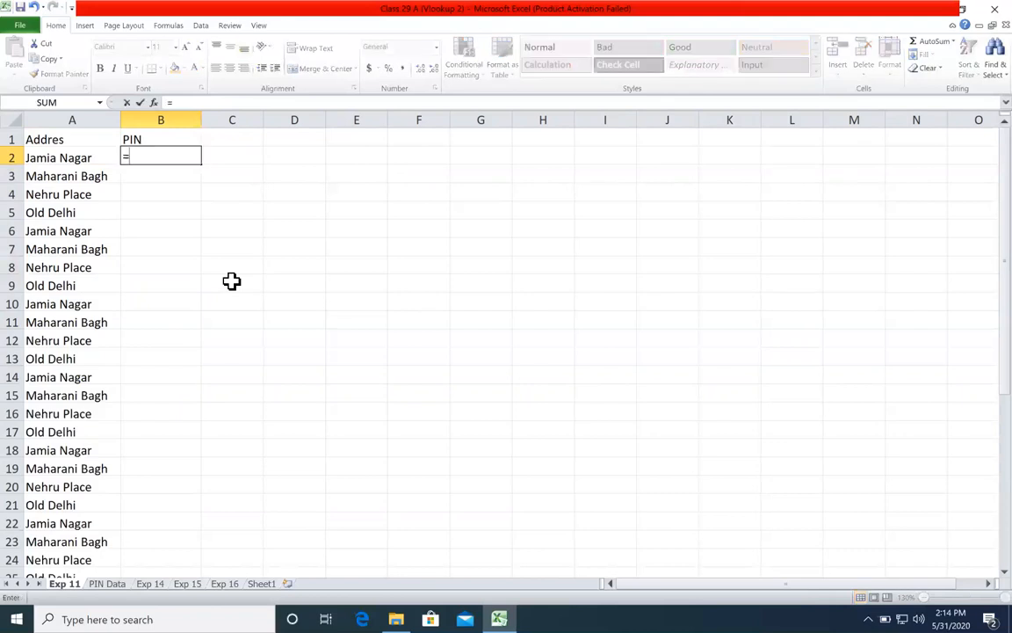
type("vl")
key("Tab")
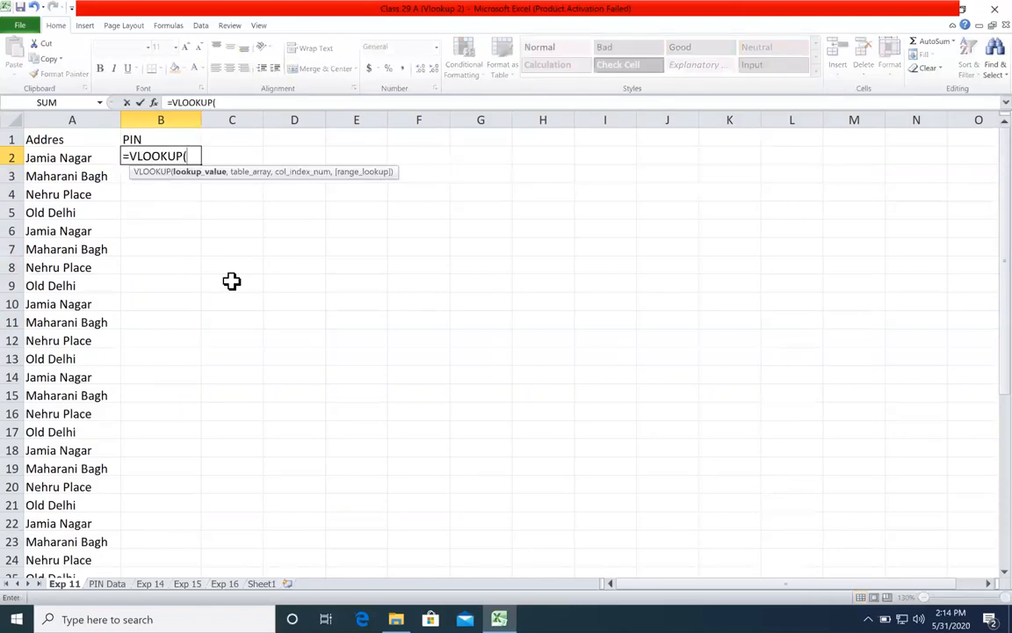
left_click(80, 157)
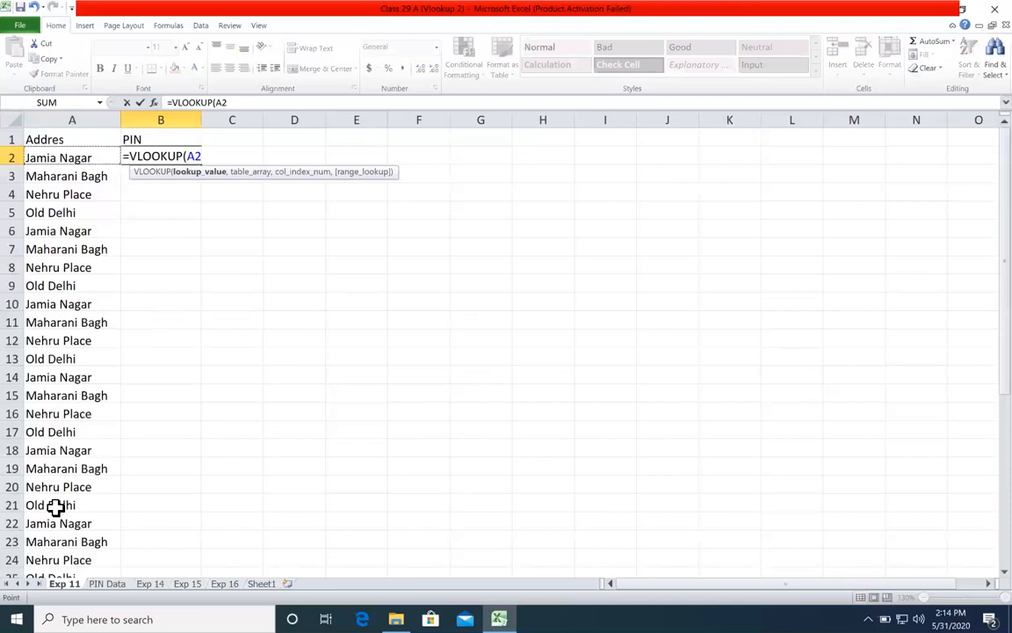
type(",")
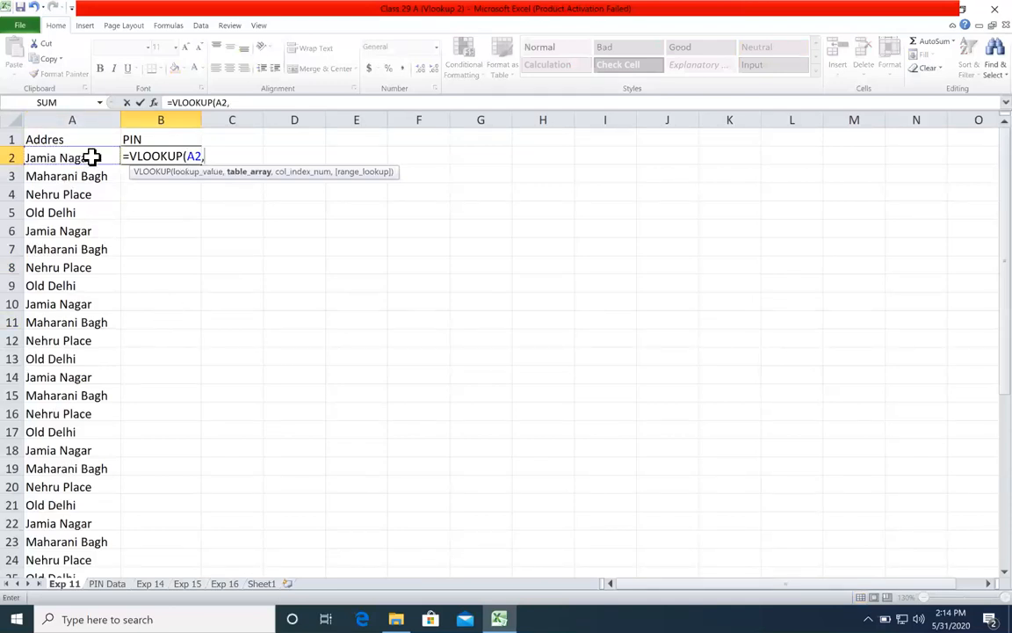
Step: Set the formula's table array to the absolute range 'PIN Data'!$A$1:$B$5
left_click(107, 583)
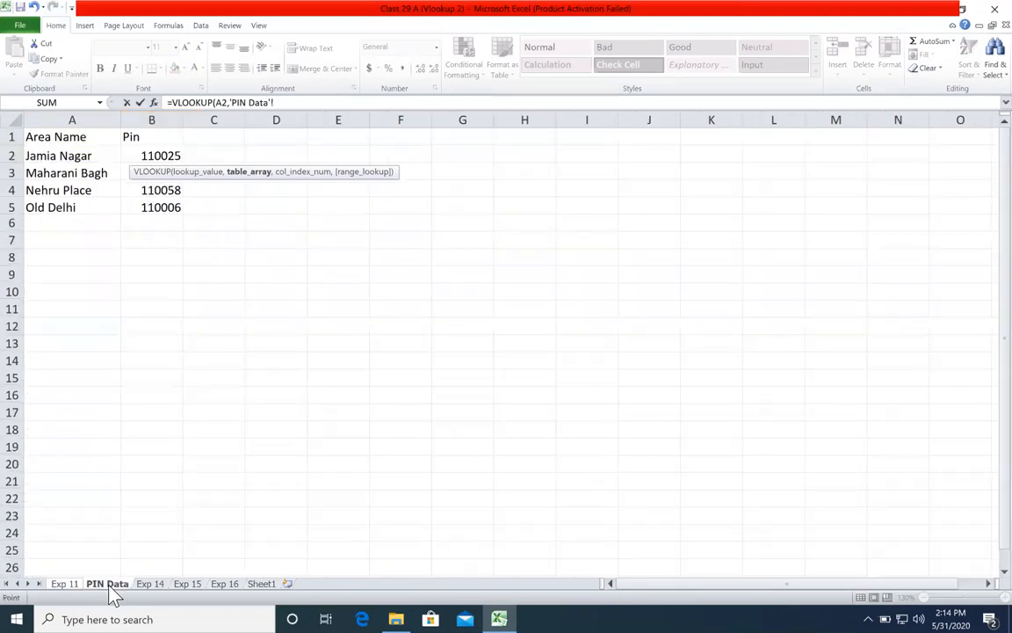
left_click(46, 134)
left_click_drag(109, 175, 151, 204)
key("F4")
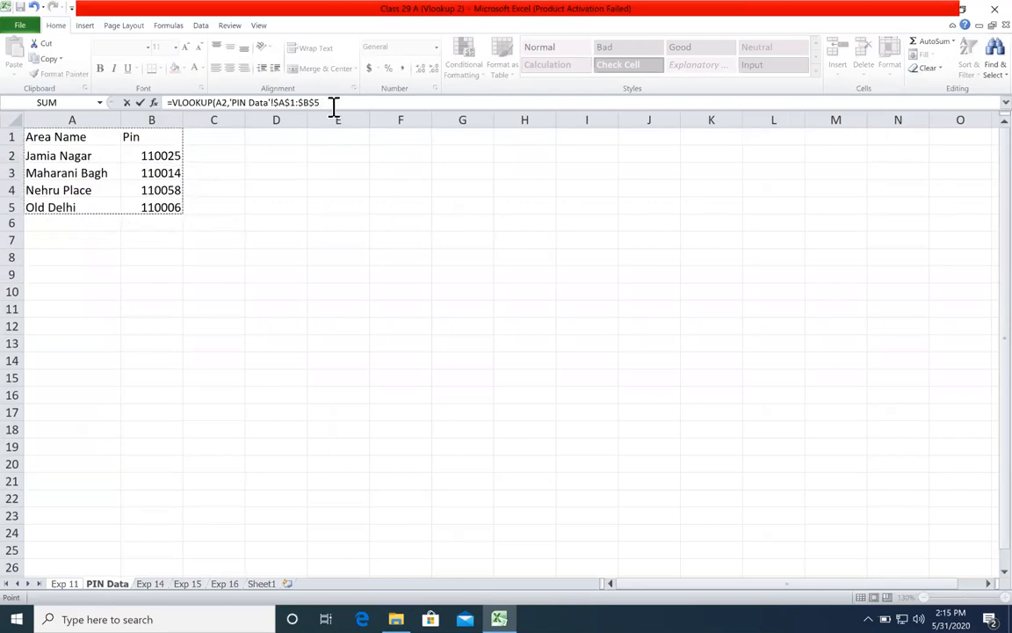
left_click(333, 104)
type(",")
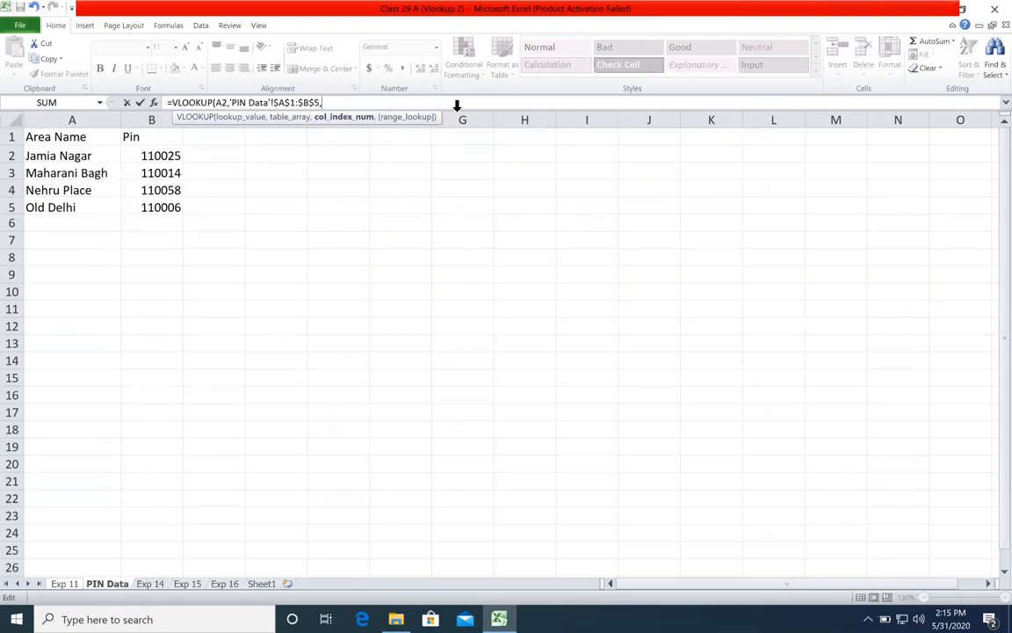
Step: Complete the VLOOKUP with column index 2 and exact match 0, and enter it in B2
left_click(250, 117)
left_click(283, 118)
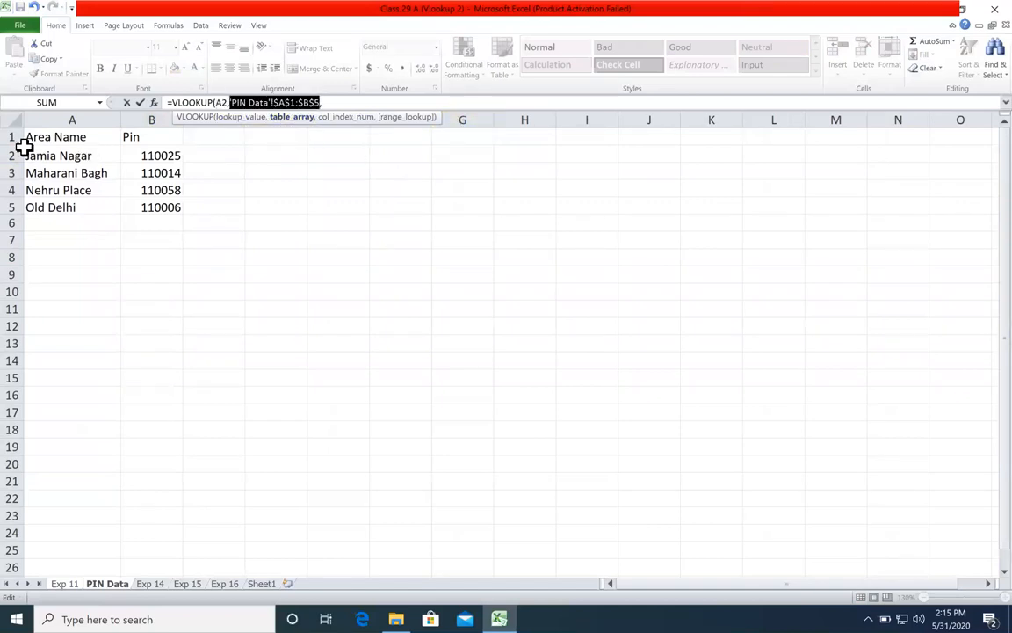
left_click(346, 102)
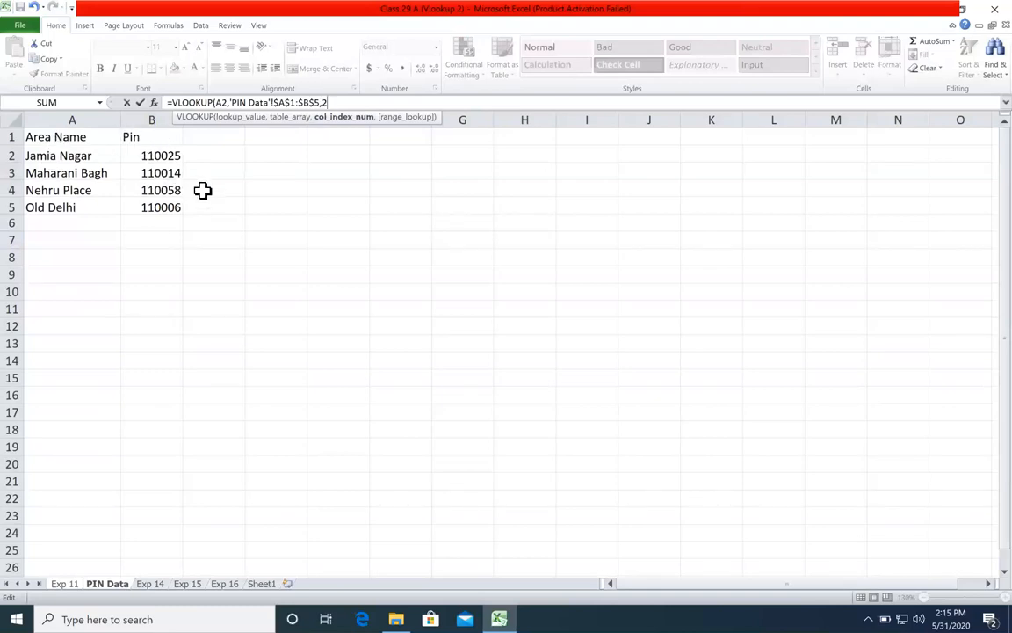
type(",")
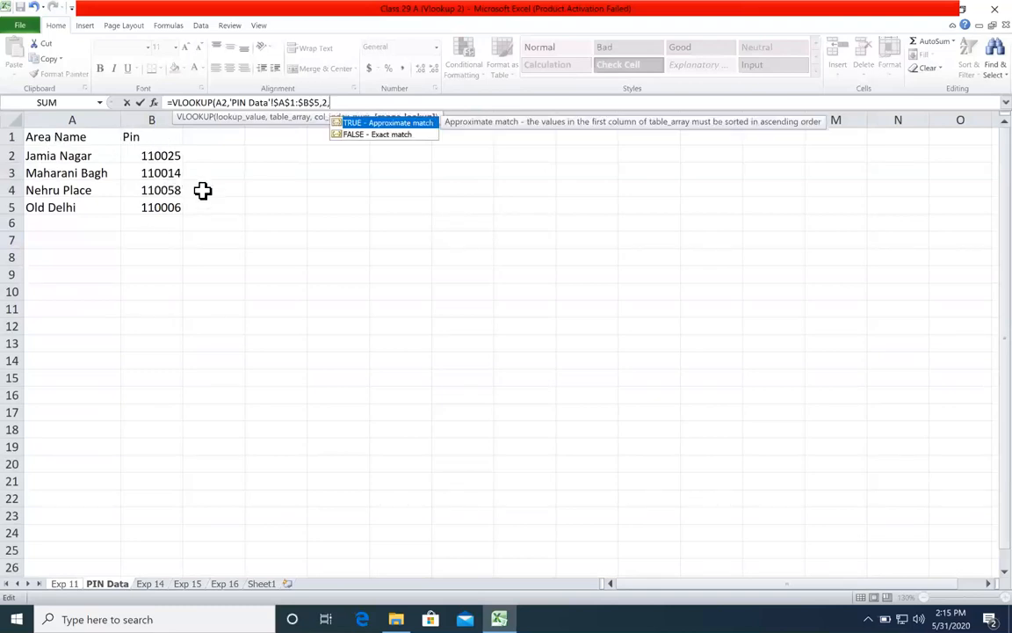
double_click(380, 137)
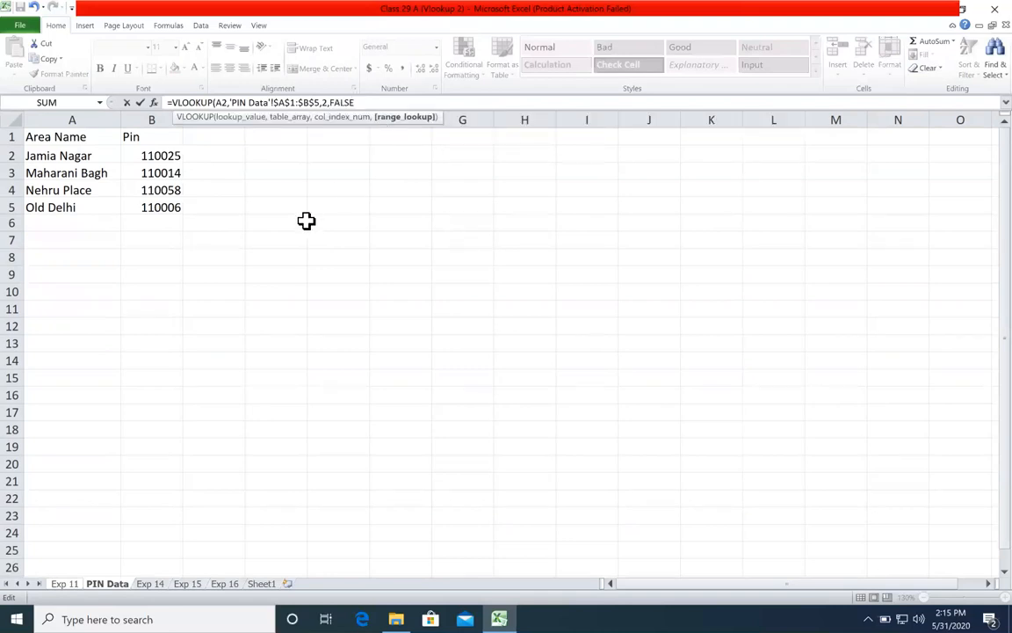
key("BackSpace")
key("BackSpace")
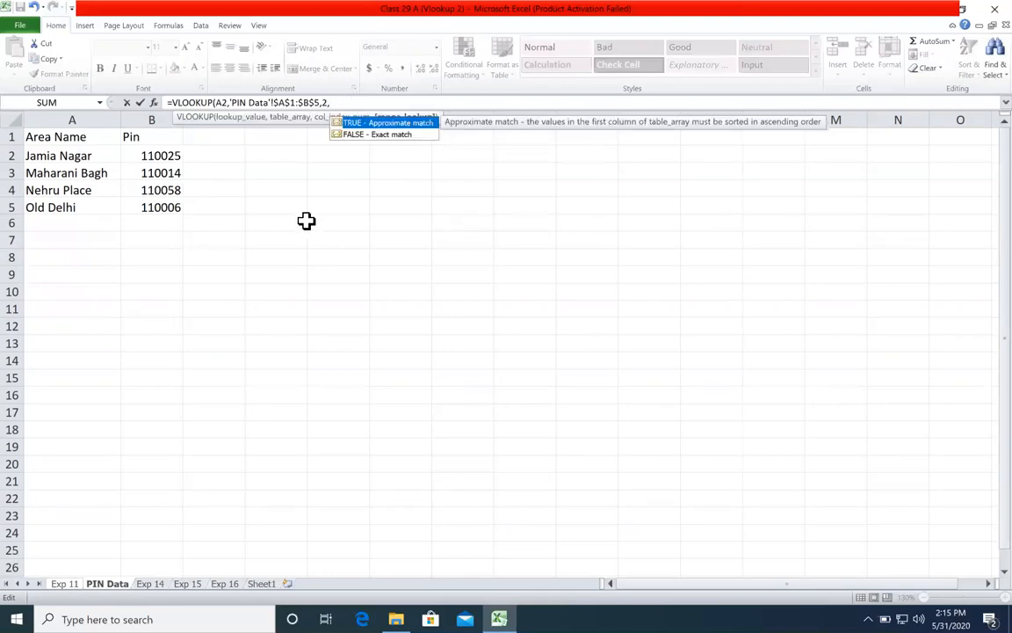
type("0)")
key("Return")
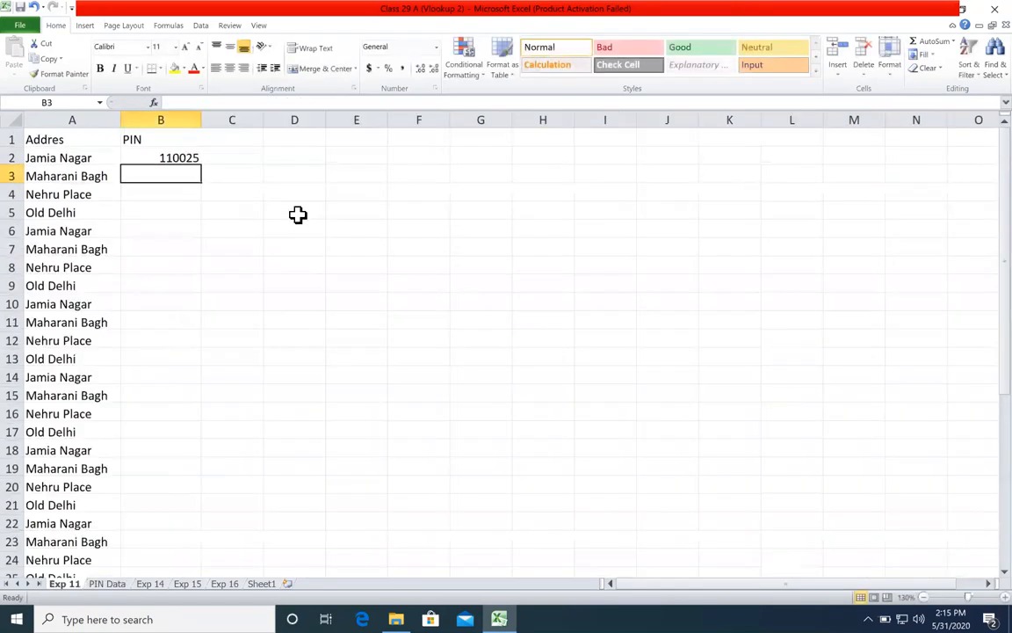
Step: Fill the VLOOKUP formula from B2 down the PIN column to the end of the address list
left_click(173, 156)
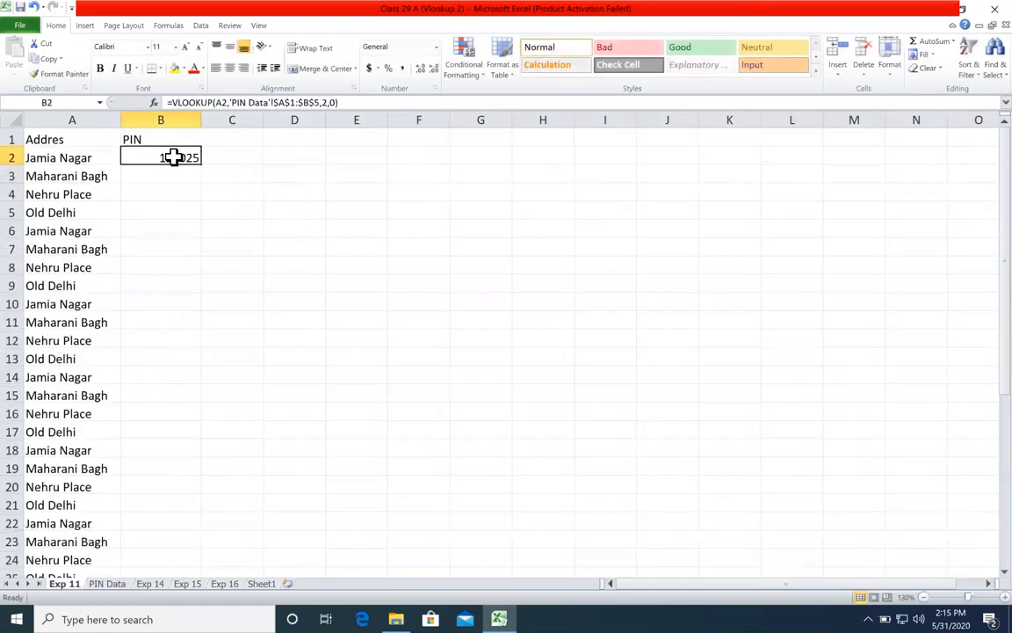
left_click(207, 171)
left_click(189, 159)
double_click(201, 170)
Step: Check the looked-up PINs against their area names throughout the Exp 11 list, including the formulas in several rows
left_click_drag(190, 163, 192, 257)
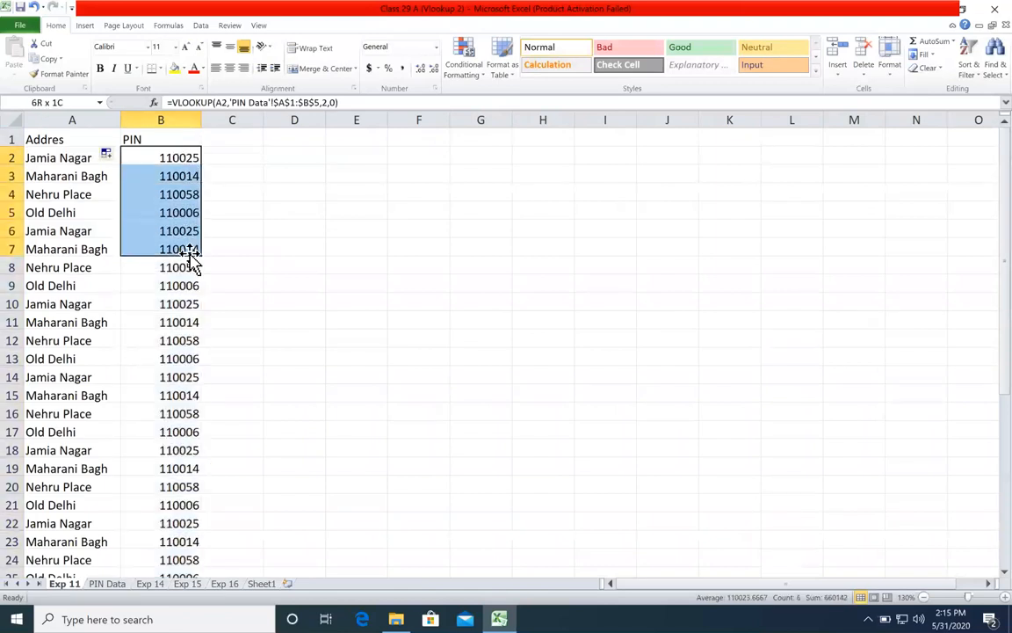
left_click(92, 231)
left_click(88, 304)
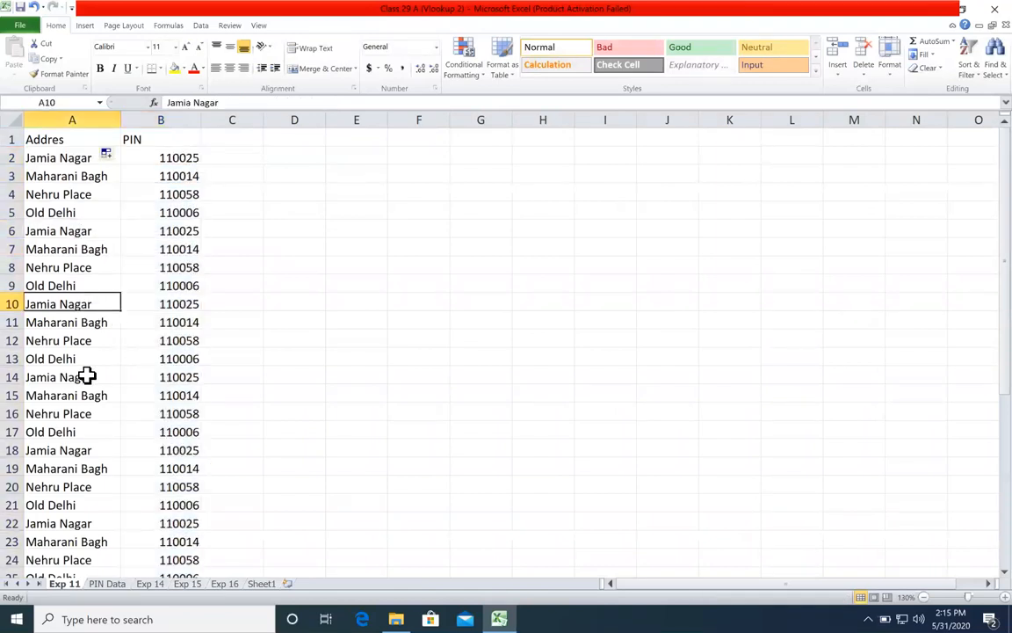
left_click(92, 378)
left_click(197, 378)
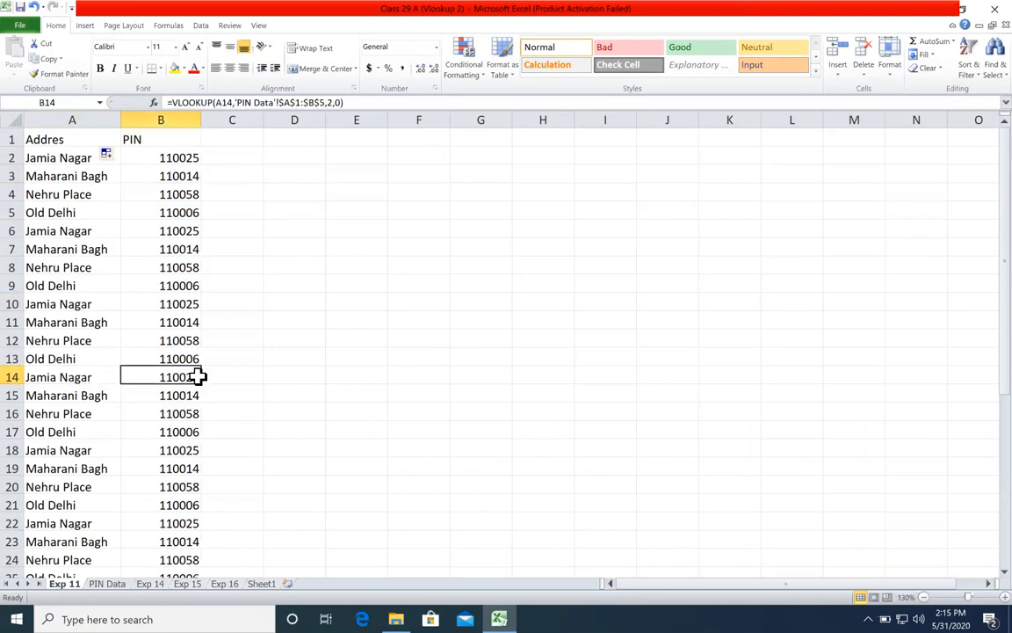
left_click_drag(99, 213, 155, 210)
left_click_drag(106, 285, 188, 281)
left_click(170, 451)
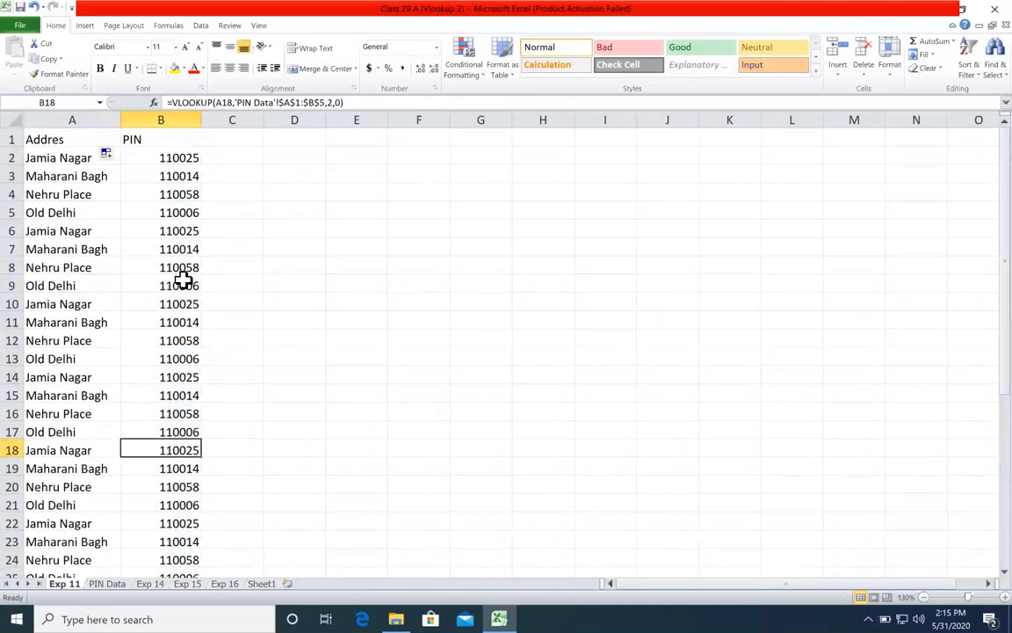
scroll(183, 280, "down", 8)
scroll(181, 278, "up", 8)
left_click(249, 195)
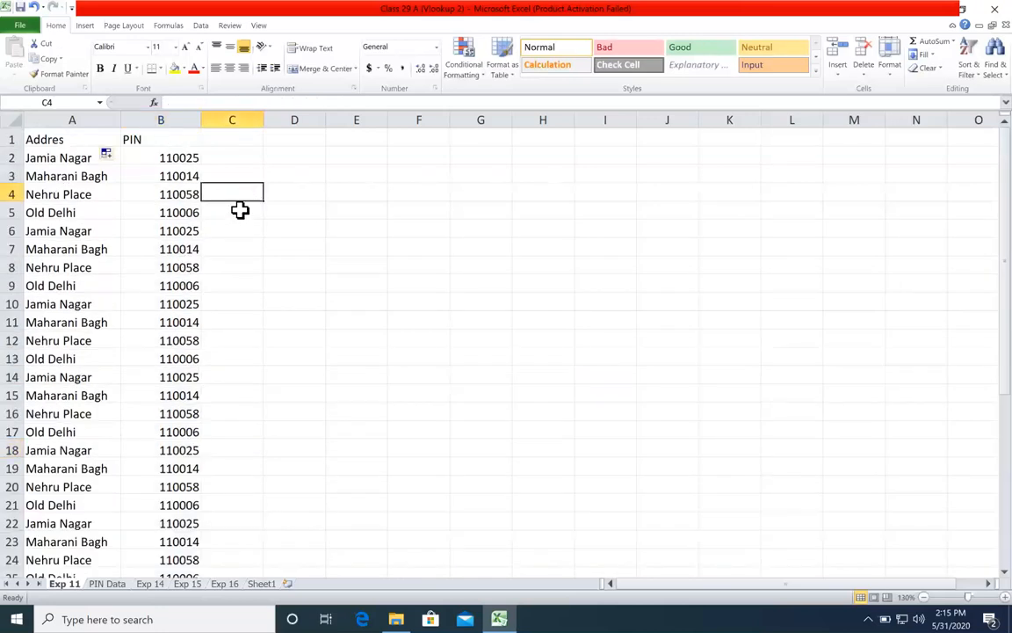
left_click(164, 161)
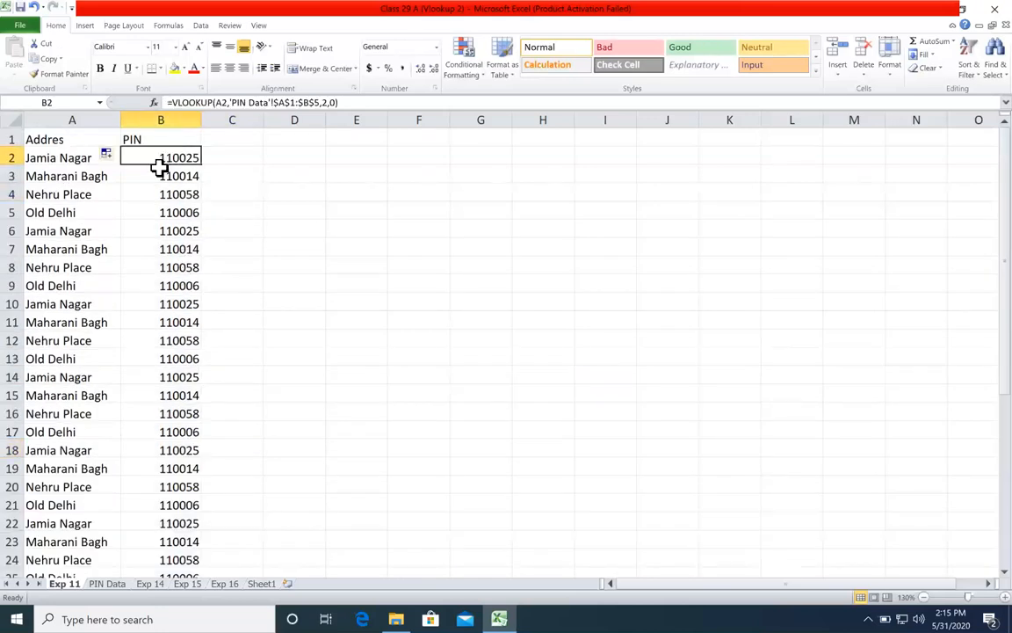
left_click(72, 156)
left_click(167, 152)
left_click(88, 176)
left_click(134, 175)
left_click(312, 201)
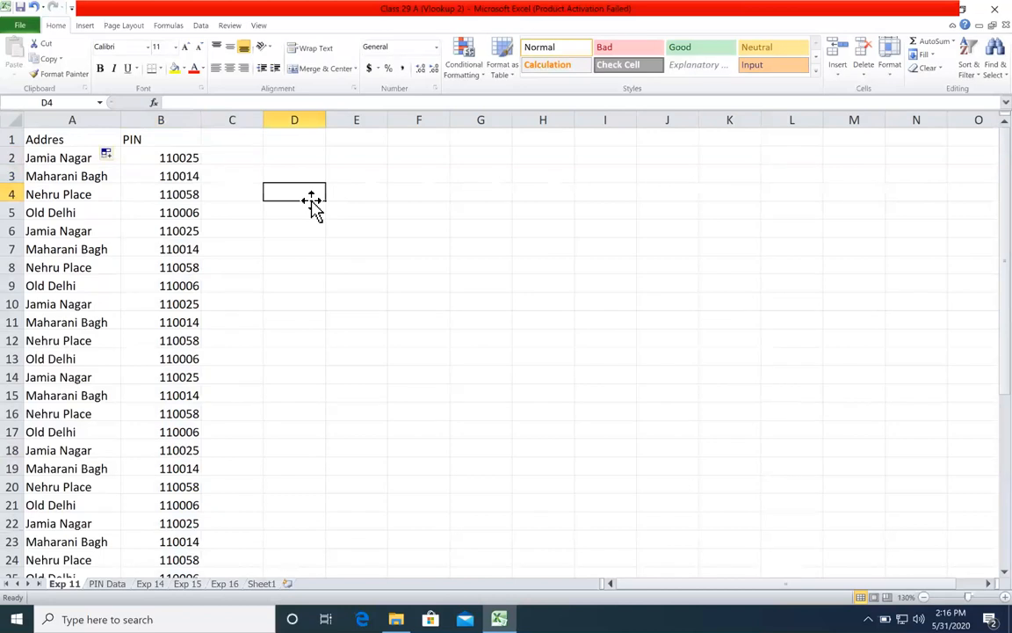
type("5")
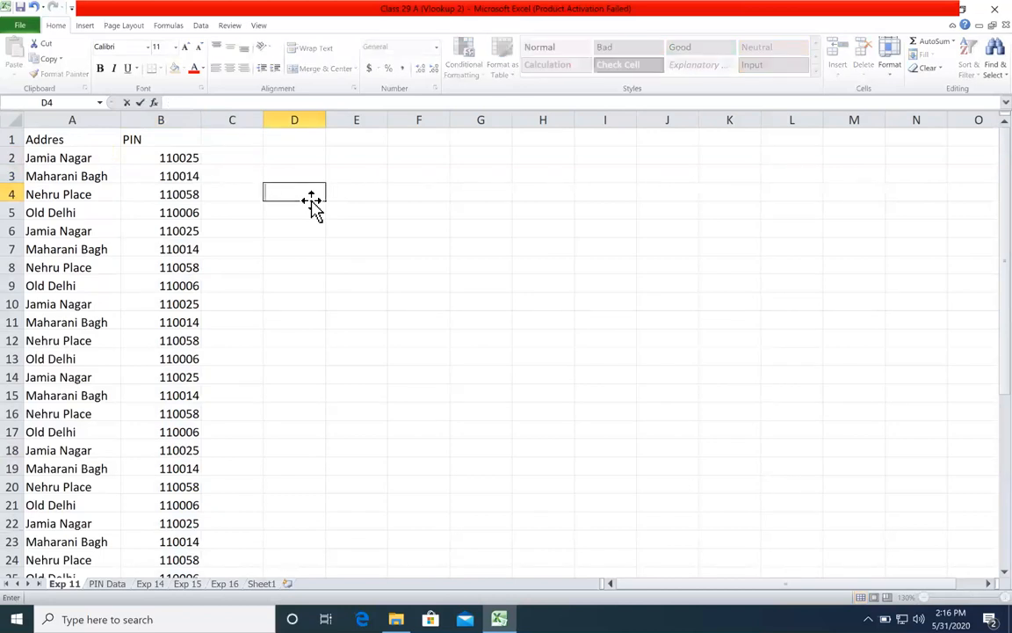
type("4")
key("Return")
left_click(306, 193)
type("65")
key("Return")
left_click(306, 194)
right_click(309, 120)
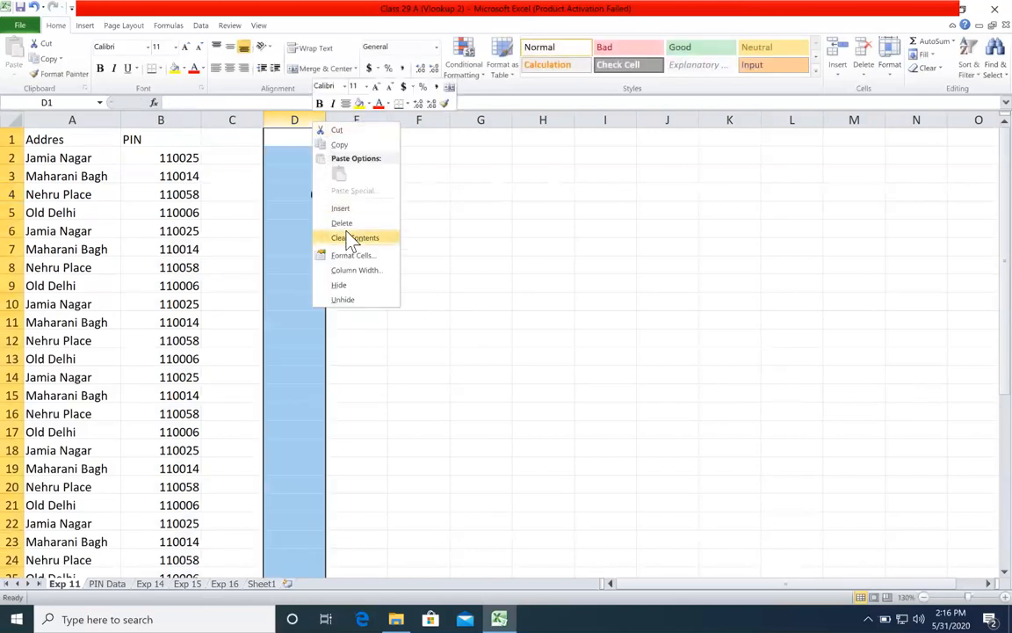
left_click(346, 223)
left_click_drag(303, 213, 851, 443)
left_click(491, 355)
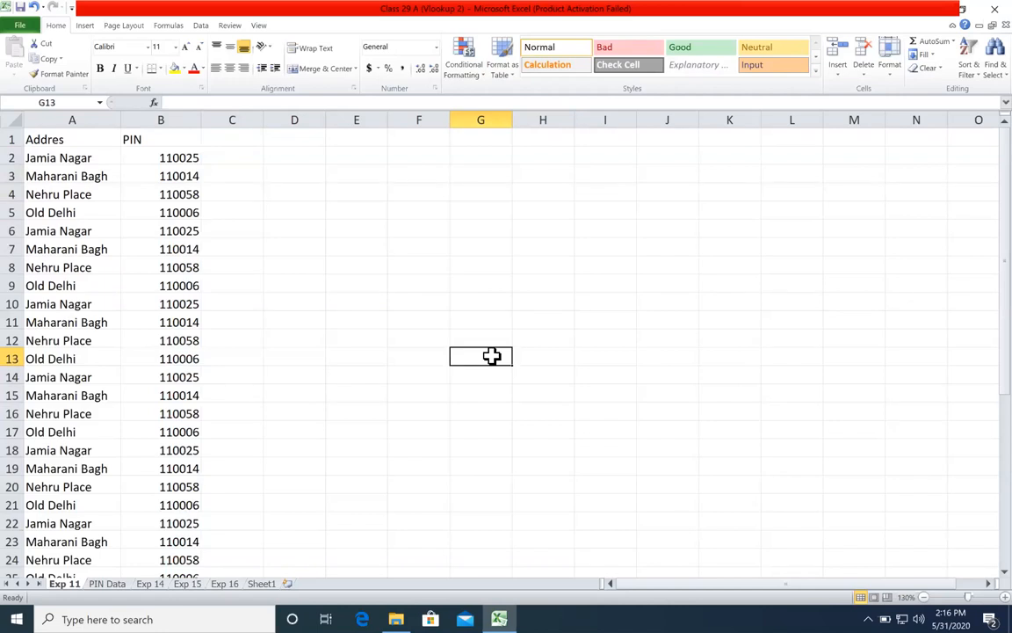
Step: Compare the filled PIN column on Exp 11 with the source table on PIN Data
left_click(335, 387)
left_click(94, 590)
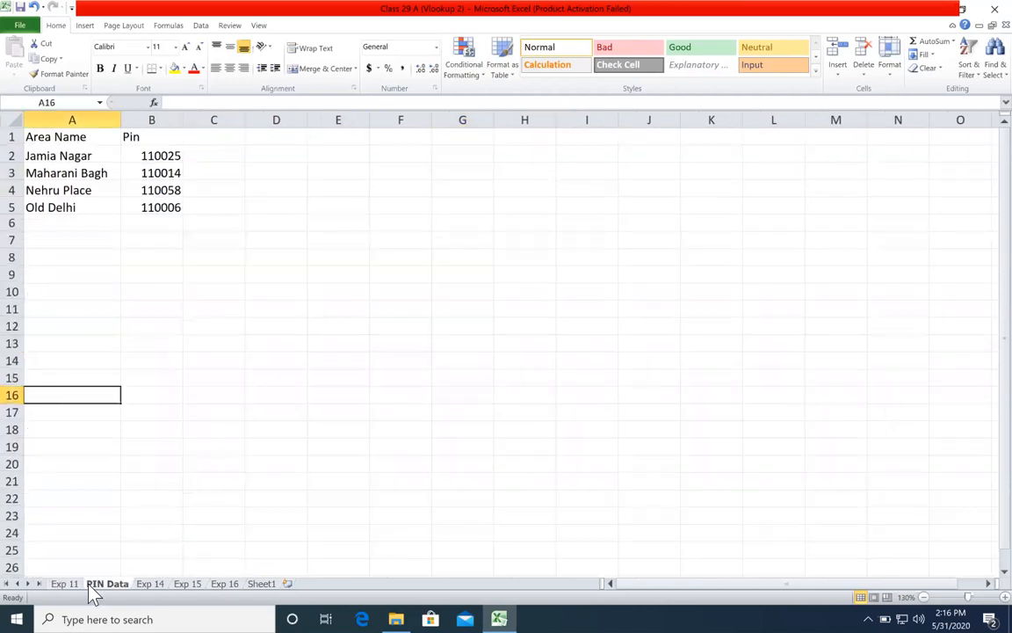
left_click(75, 585)
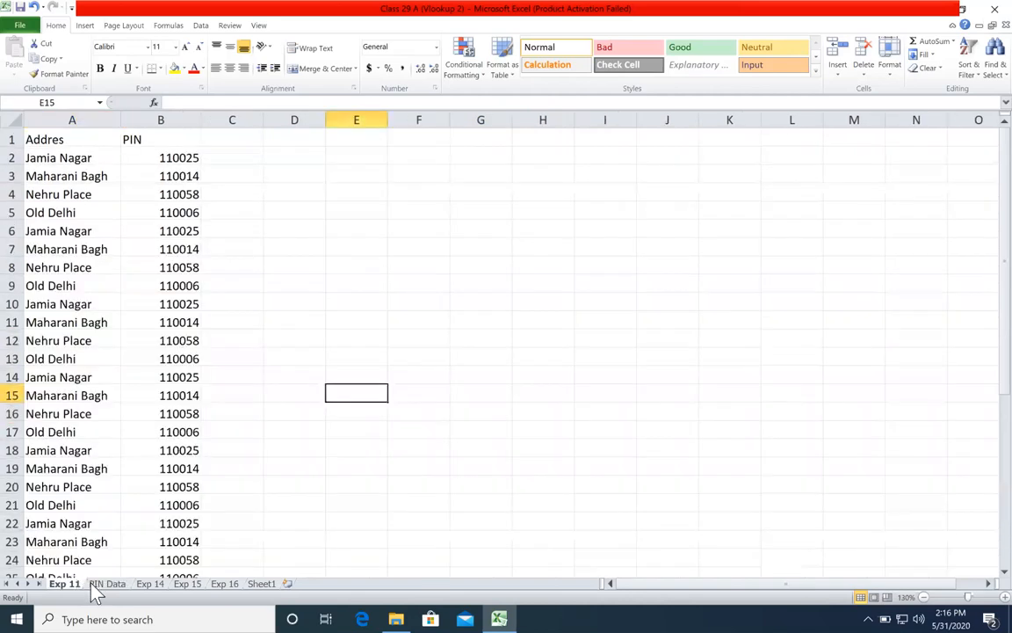
left_click(110, 588)
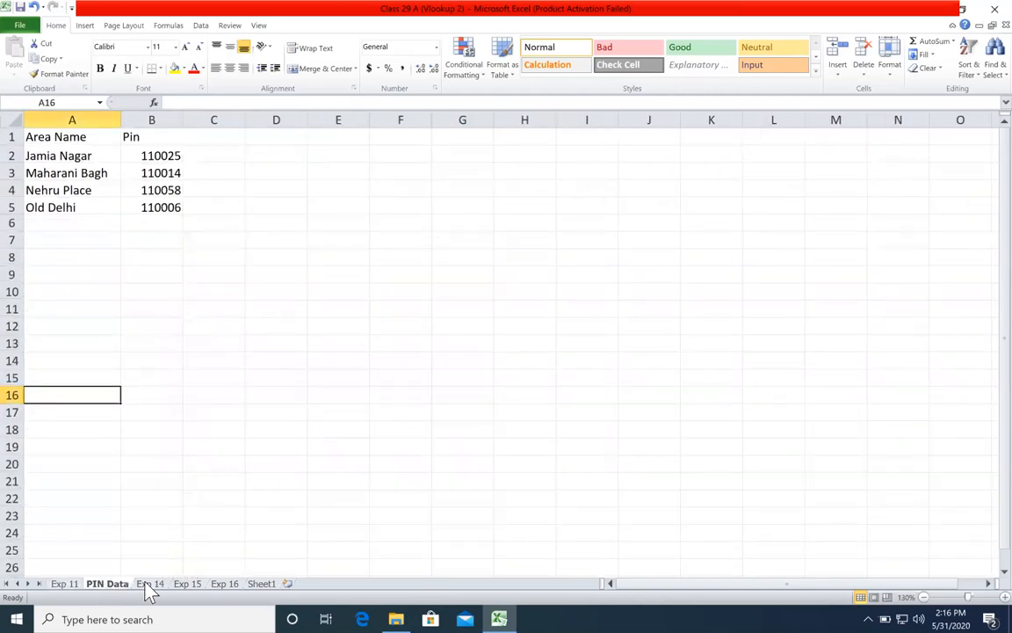
left_click(61, 584)
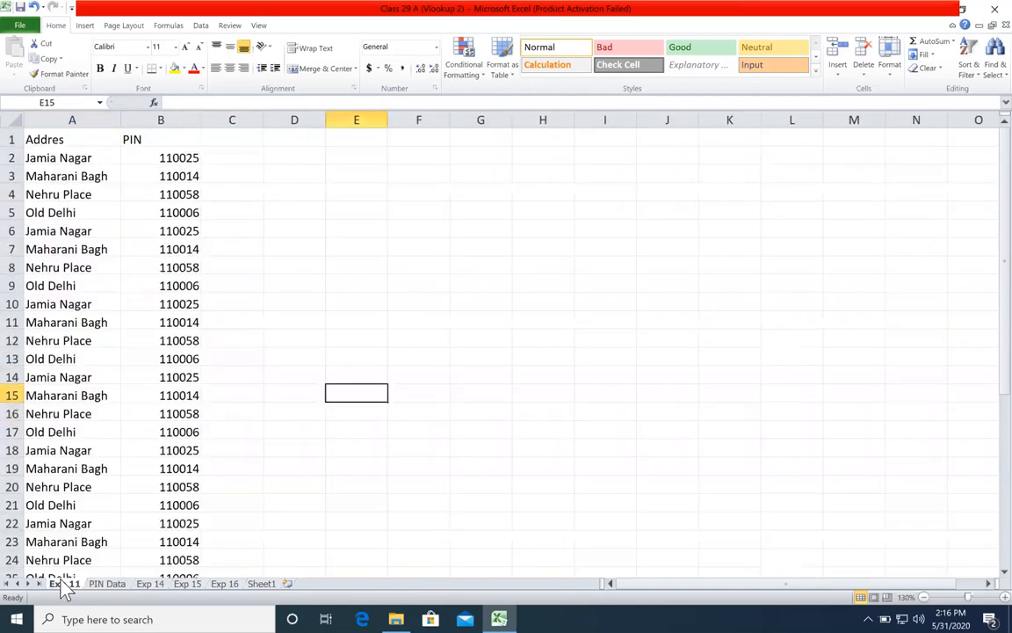
left_click(104, 594)
Step: Clear the Gift and City formulas in C2:D41 on sheet Exp 14 and select C2
left_click(152, 586)
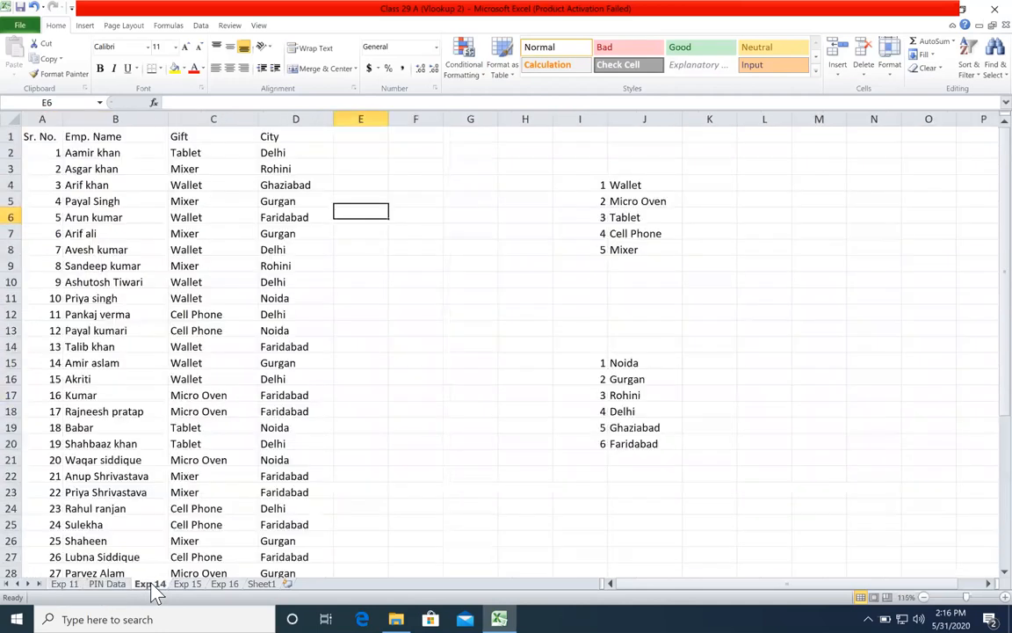
left_click(363, 230)
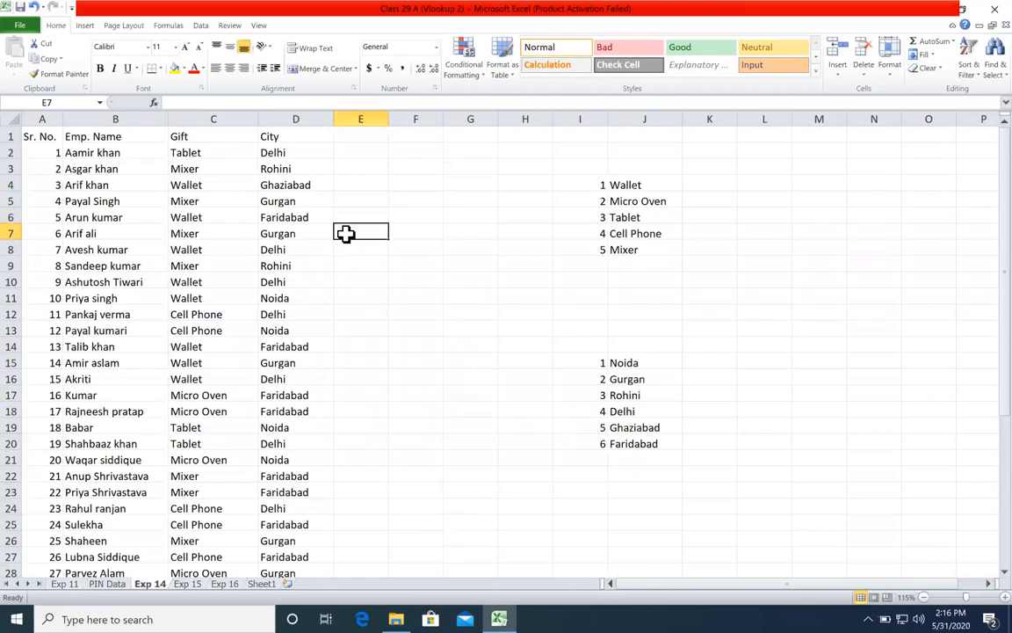
left_click(236, 155)
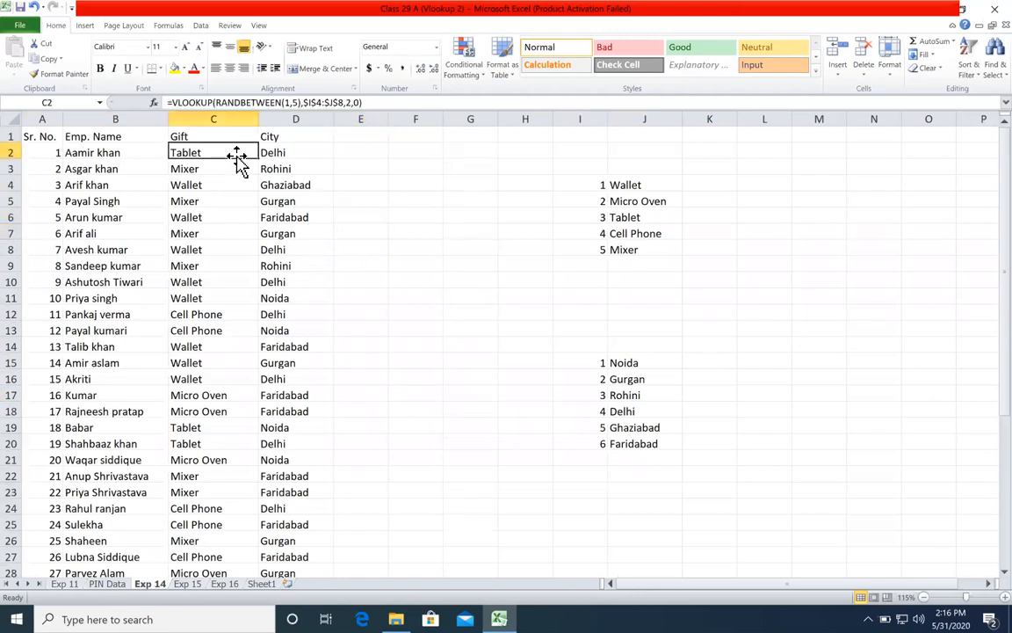
key("ctrl+shift+Down")
key("shift+Right")
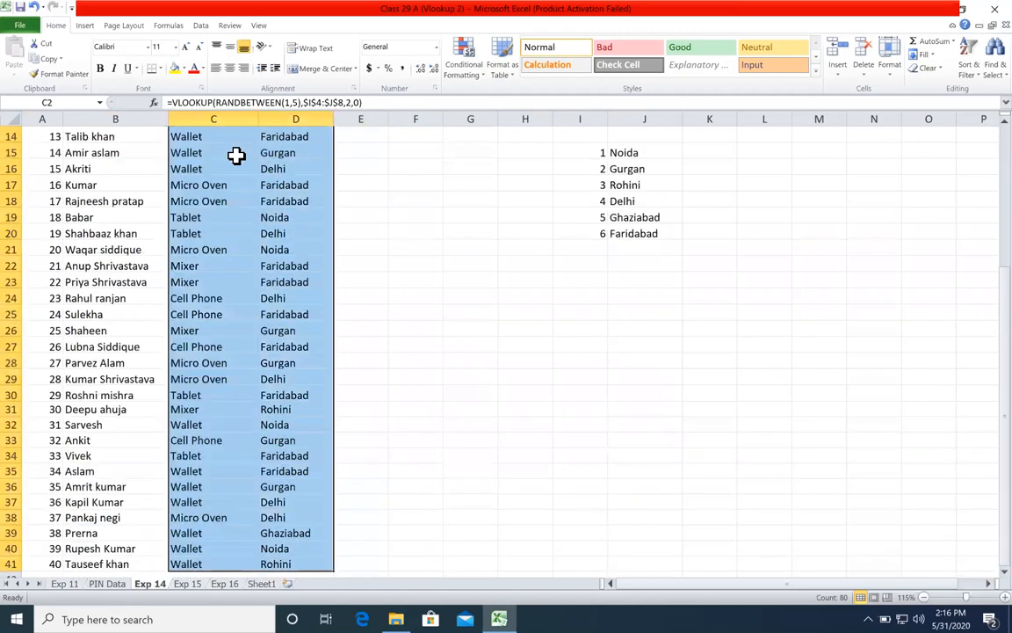
key("Delete")
scroll(235, 154, "up", 5)
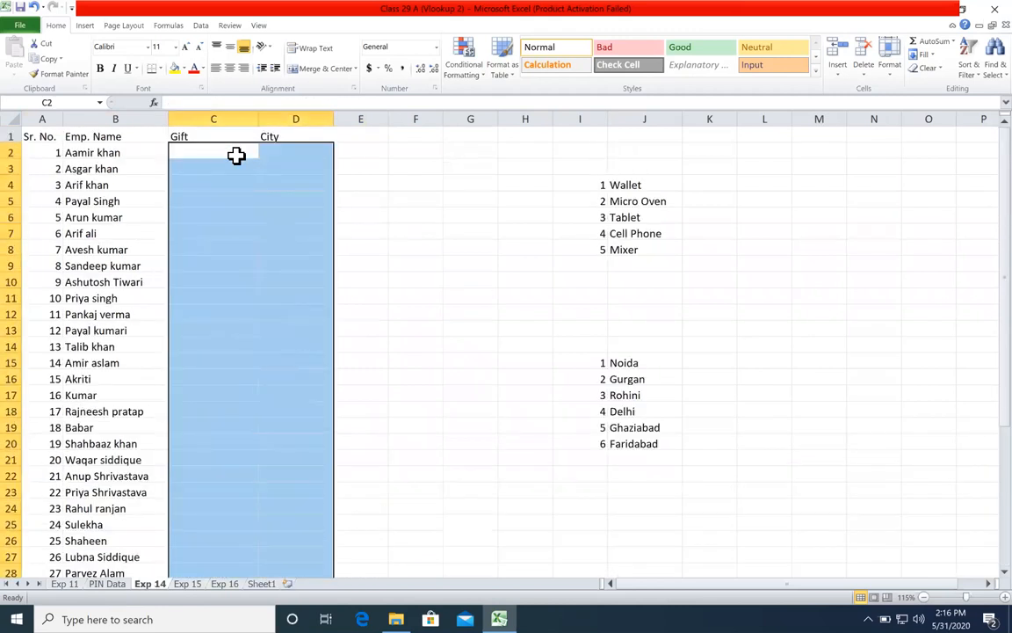
left_click(235, 154)
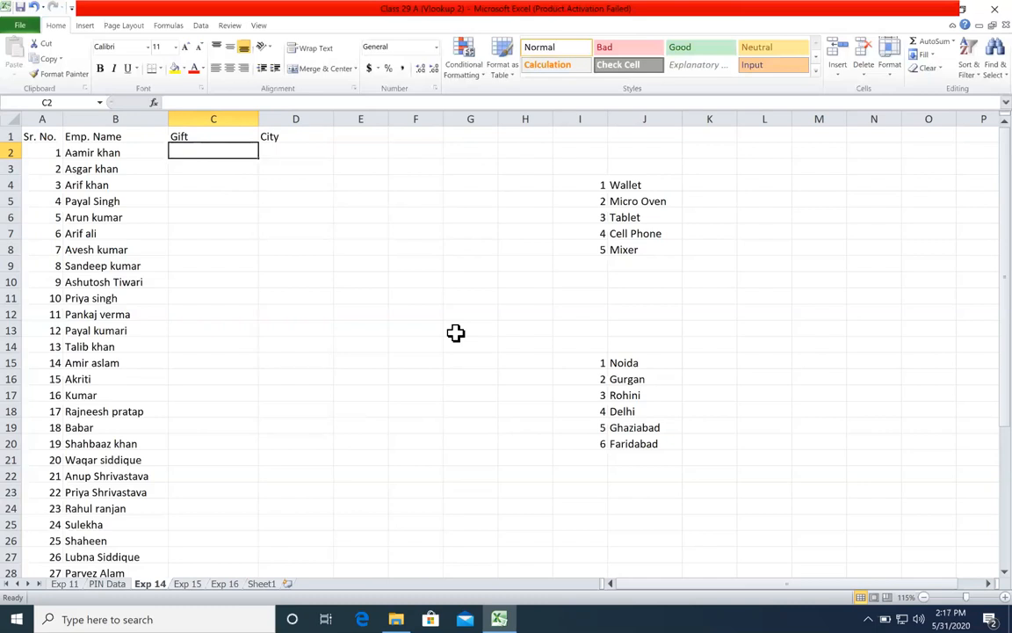
key("ctrl+Left")
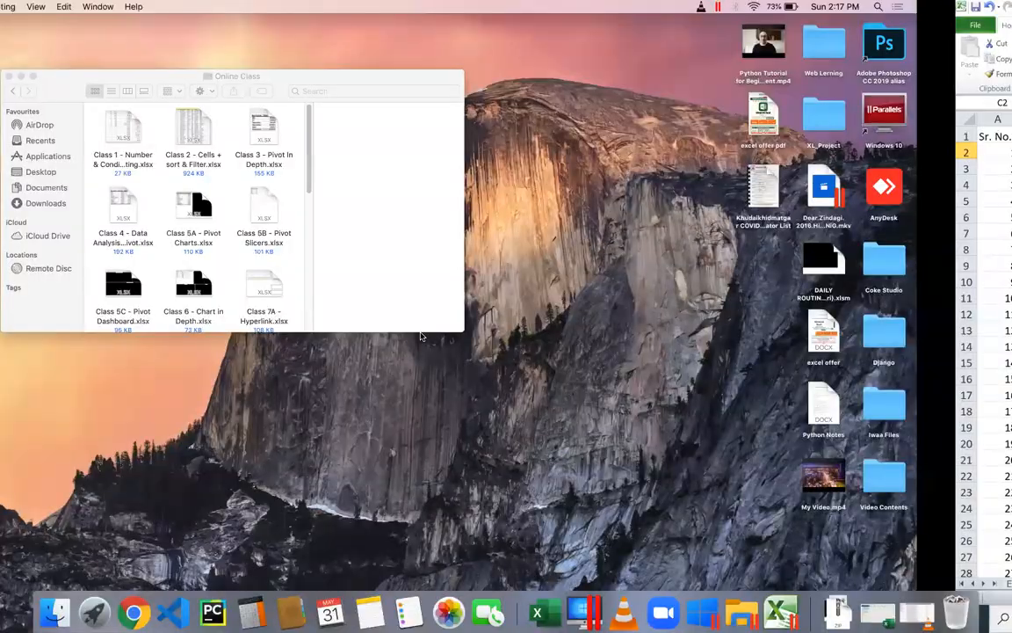
key("ctrl+Right")
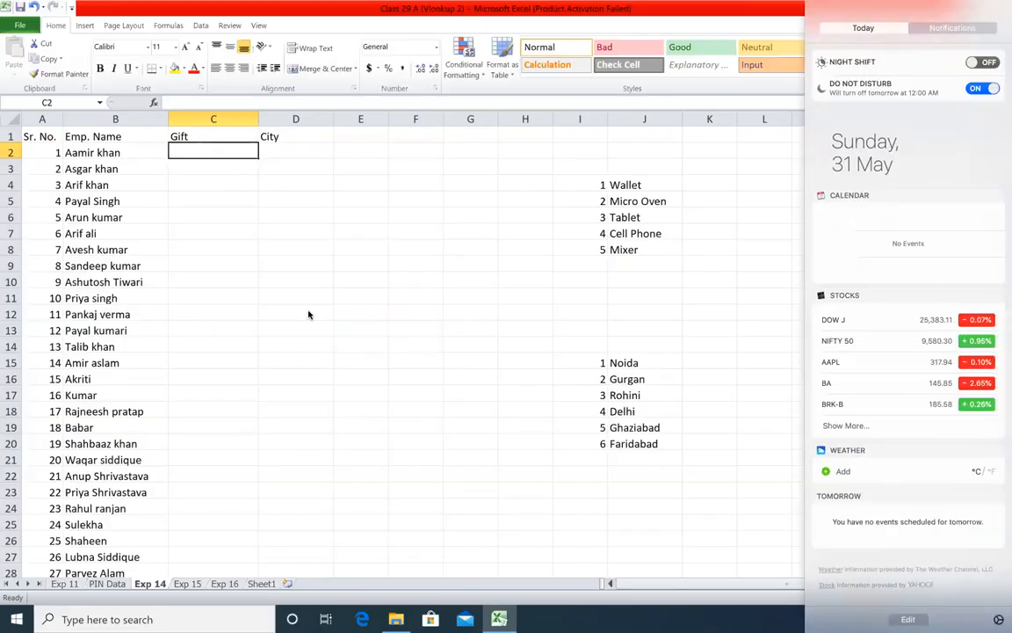
left_click(361, 293)
left_click(210, 198)
left_click(187, 136)
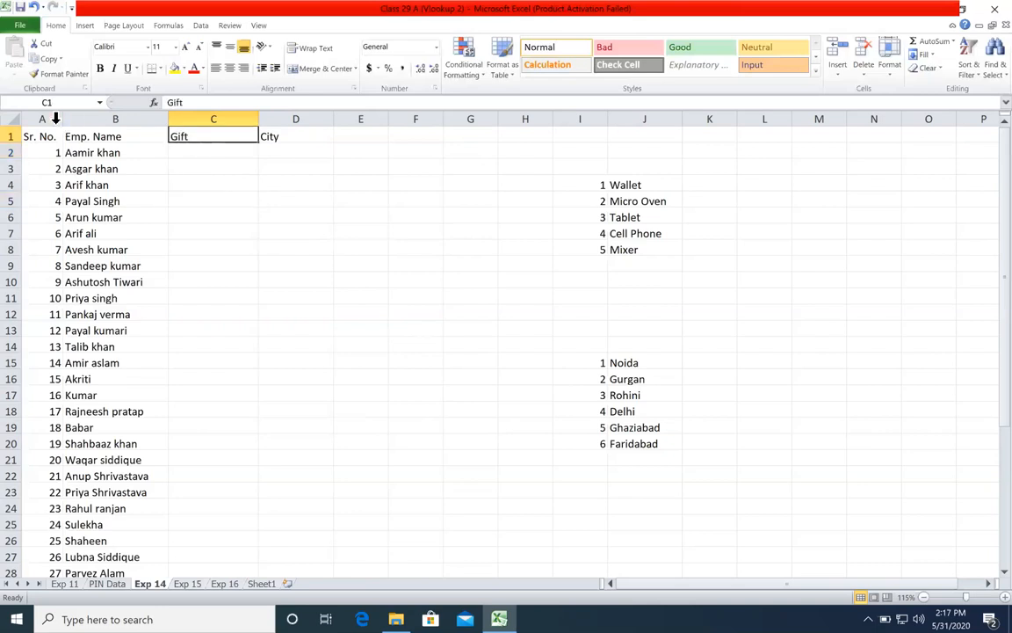
left_click(27, 119)
left_click(122, 165)
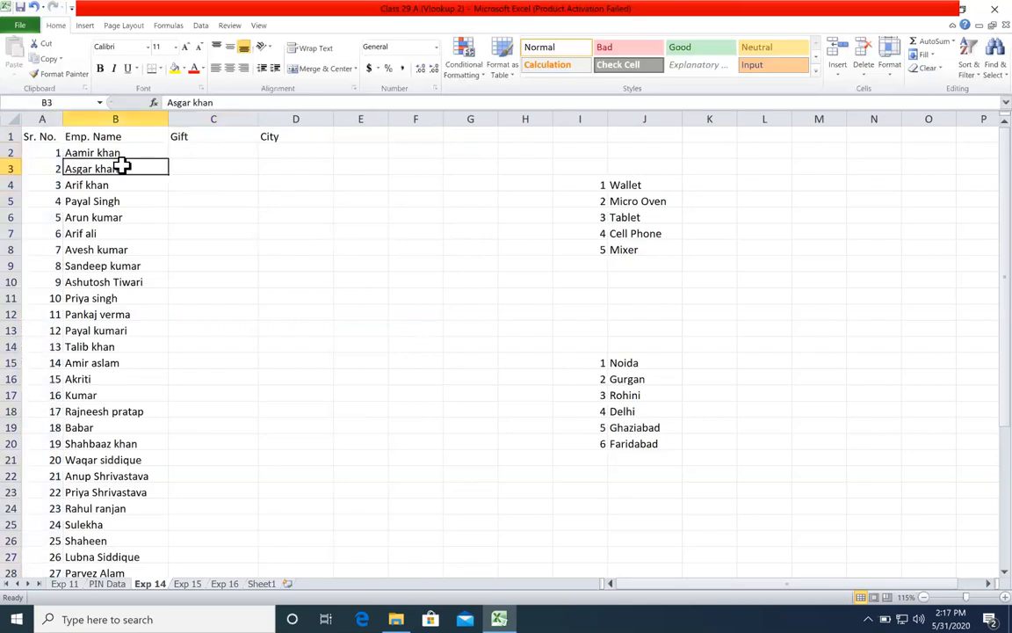
Step: Clear the serial numbers in column I beside the gift and city lists
left_click(42, 116)
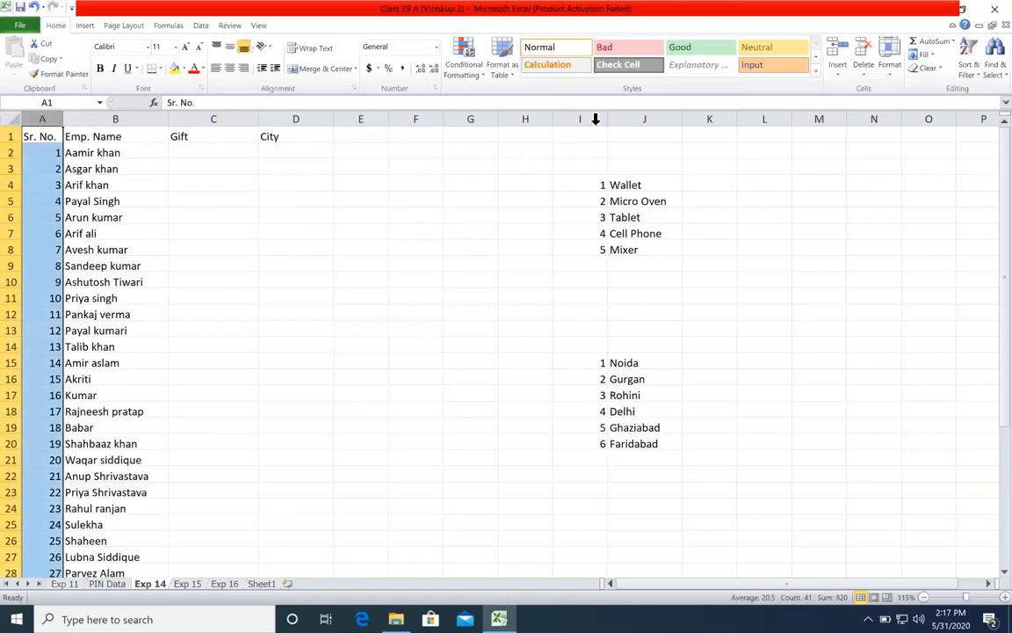
left_click(597, 117)
key("Delete")
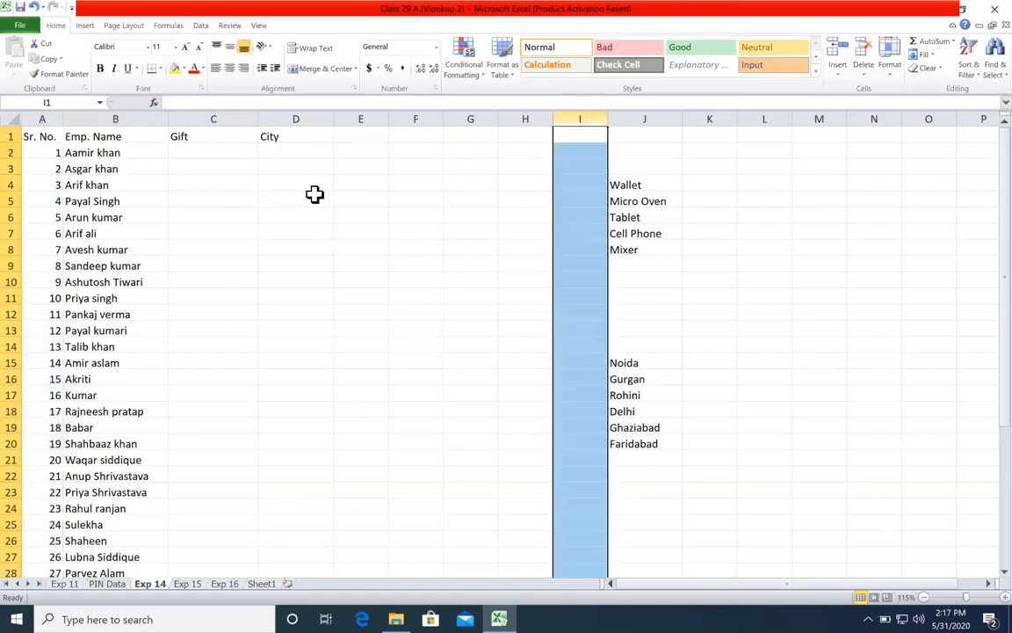
Step: Examine the empty Gift column and the list of available gifts in J4:J8
left_click(198, 136)
left_click(131, 133)
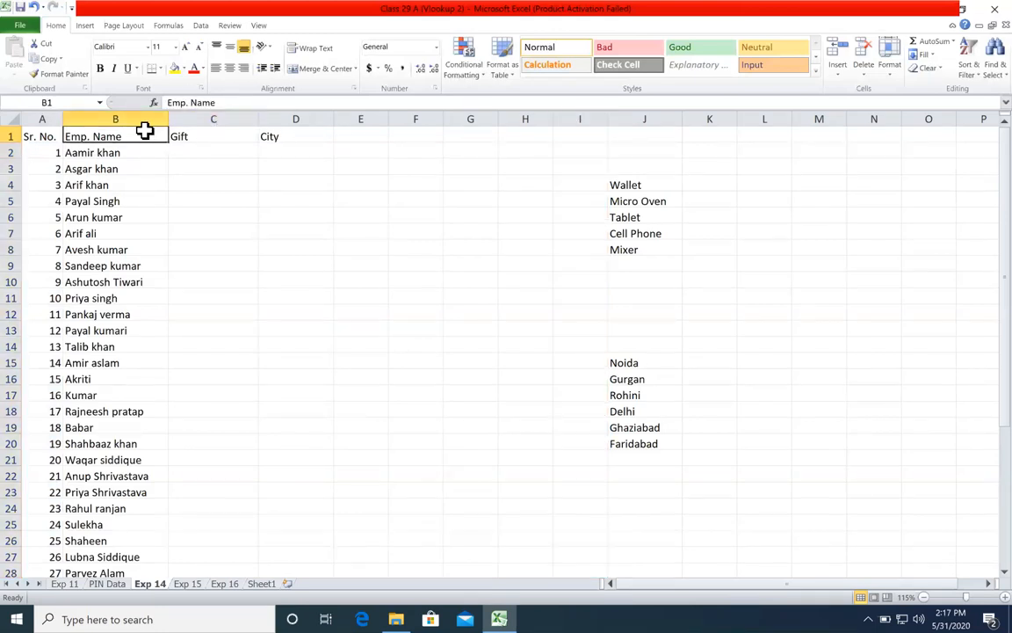
left_click(195, 137)
left_click_drag(195, 151, 224, 383)
left_click_drag(669, 184, 657, 249)
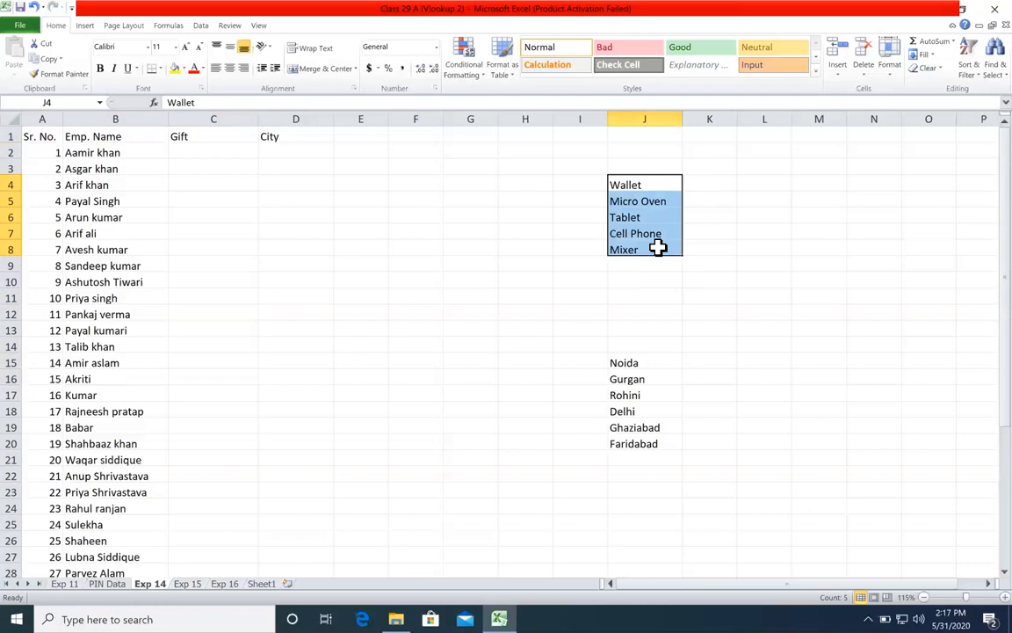
left_click(670, 188)
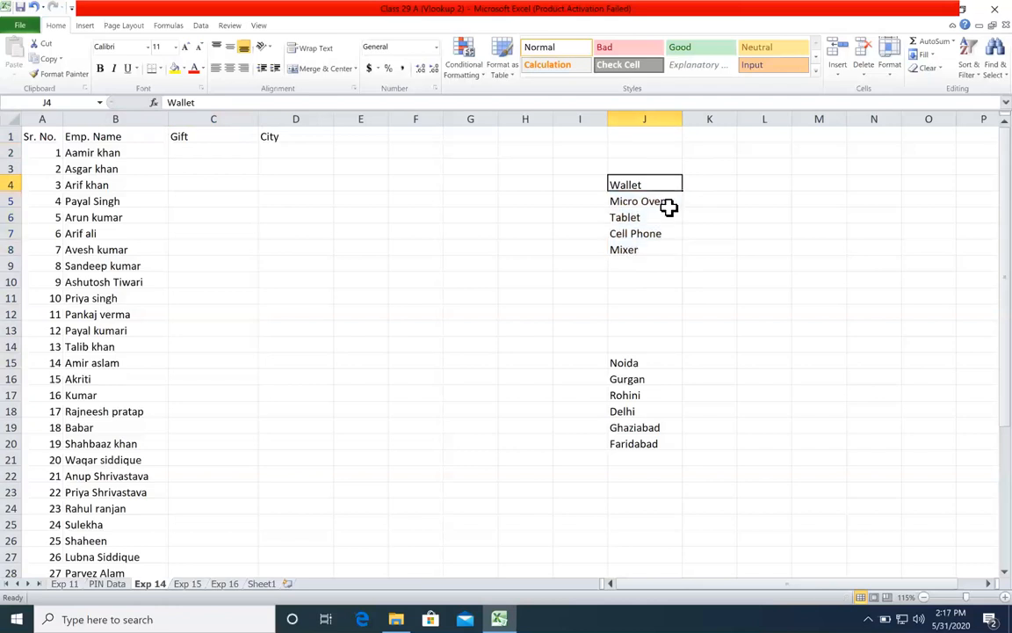
left_click(669, 217)
left_click(670, 247)
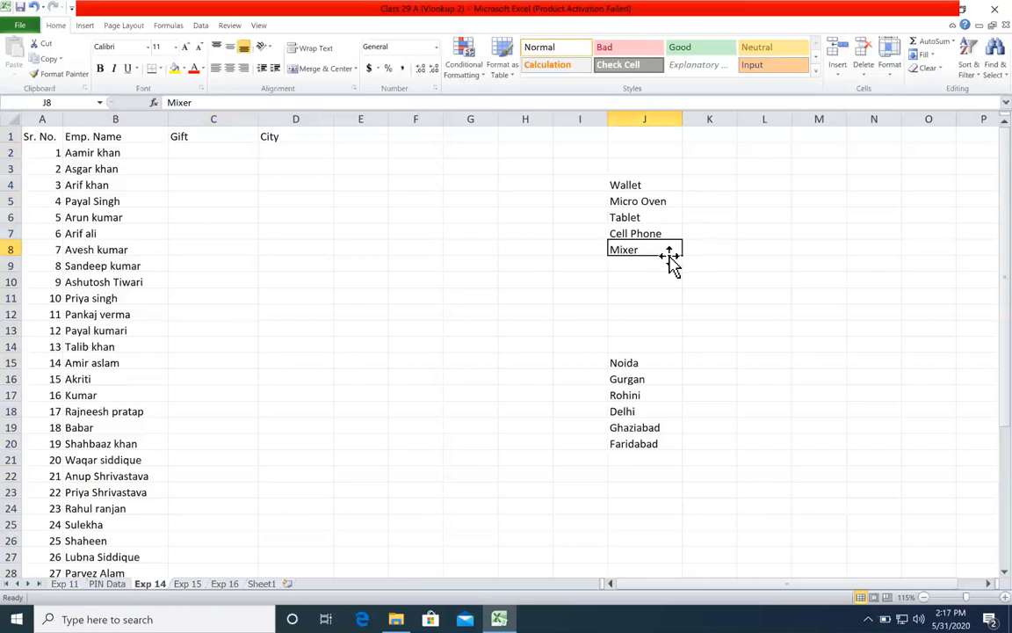
Step: Change the last item of the gift list in J8 to Grinder
double_click(670, 251)
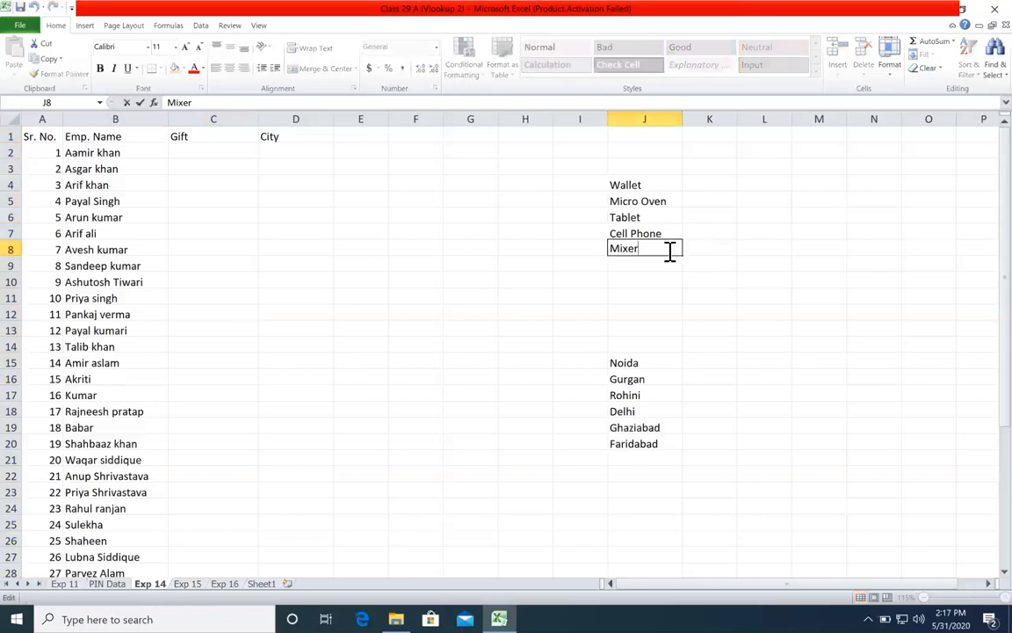
key("BackSpace")
key("BackSpace")
key("BackSpace")
key("BackSpace")
key("BackSpace")
type("Grinder")
key("Return")
left_click(669, 251)
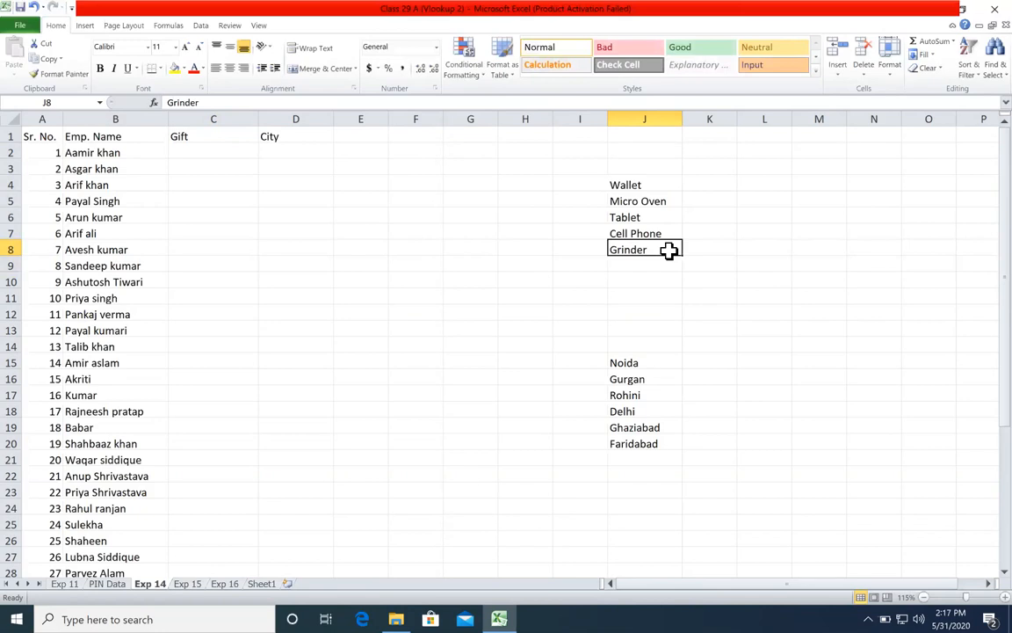
key("F7")
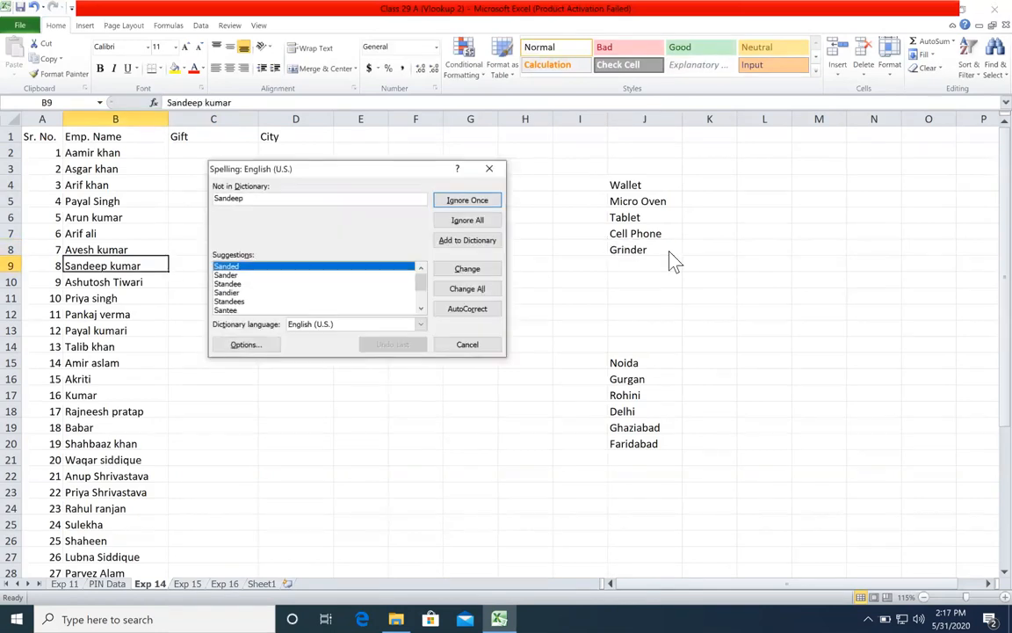
left_click(491, 168)
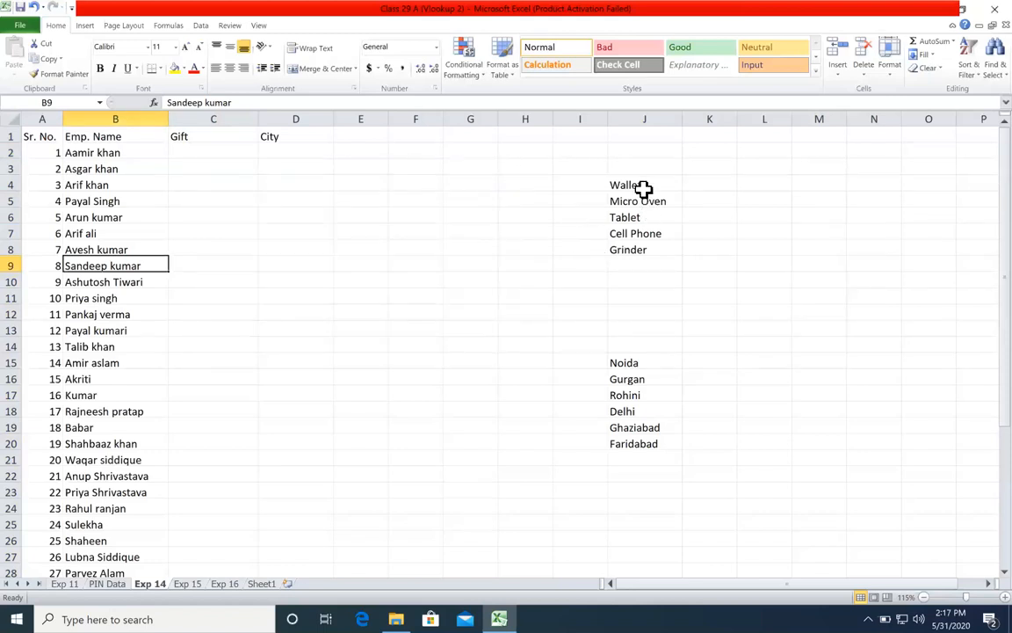
Step: Compare the gift list in J4:J8 with the empty Gift cells beside the first employees
left_click_drag(644, 186, 626, 248)
left_click(264, 183)
left_click(231, 154)
left_click(221, 180)
left_click(216, 216)
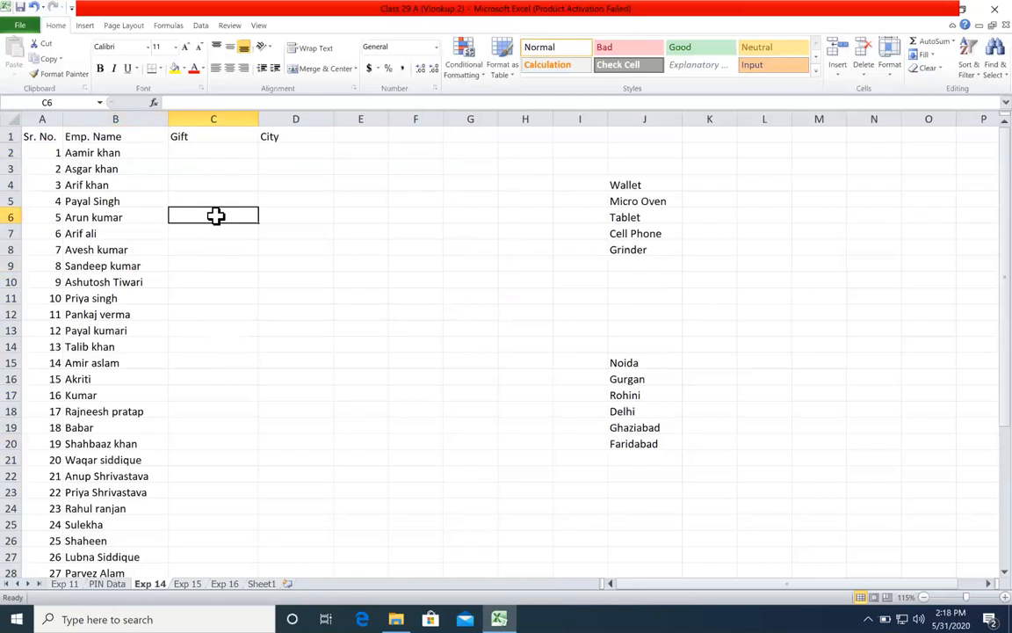
left_click(186, 153)
left_click(194, 184)
left_click(200, 216)
left_click(201, 250)
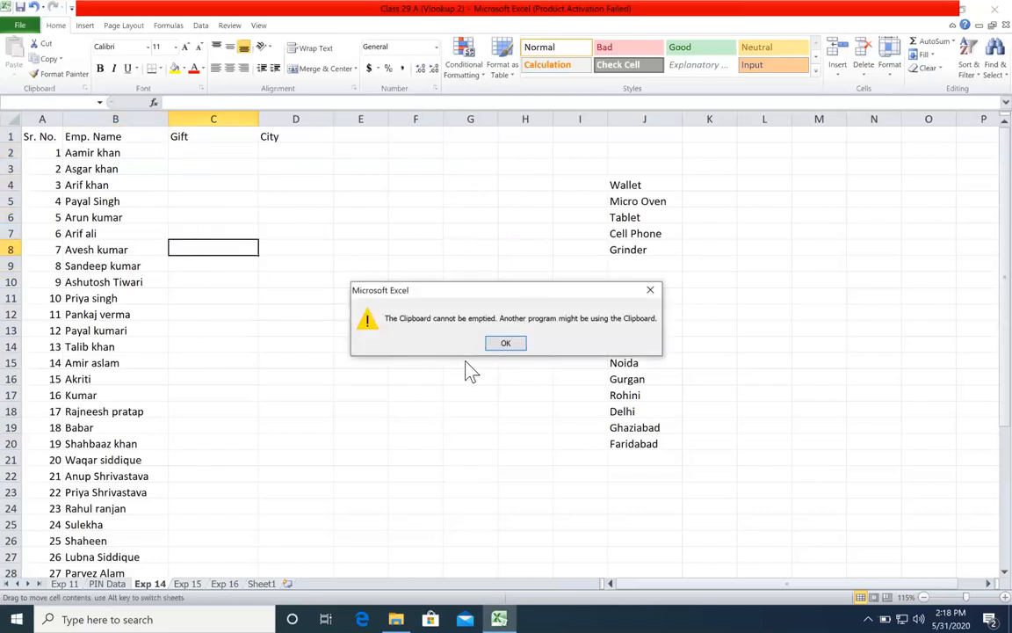
left_click(519, 344)
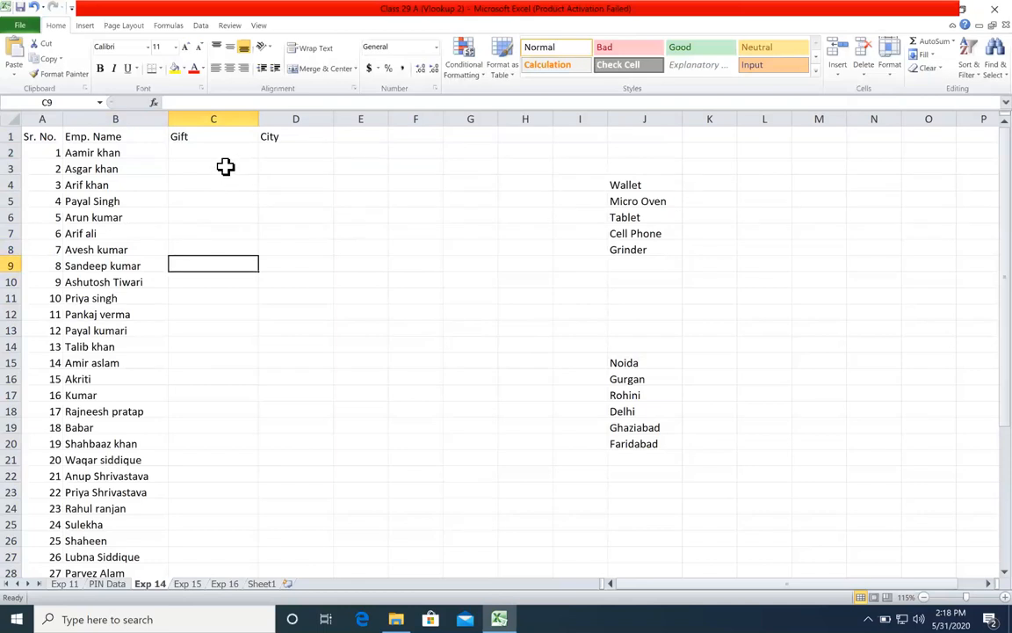
left_click_drag(228, 157, 203, 345)
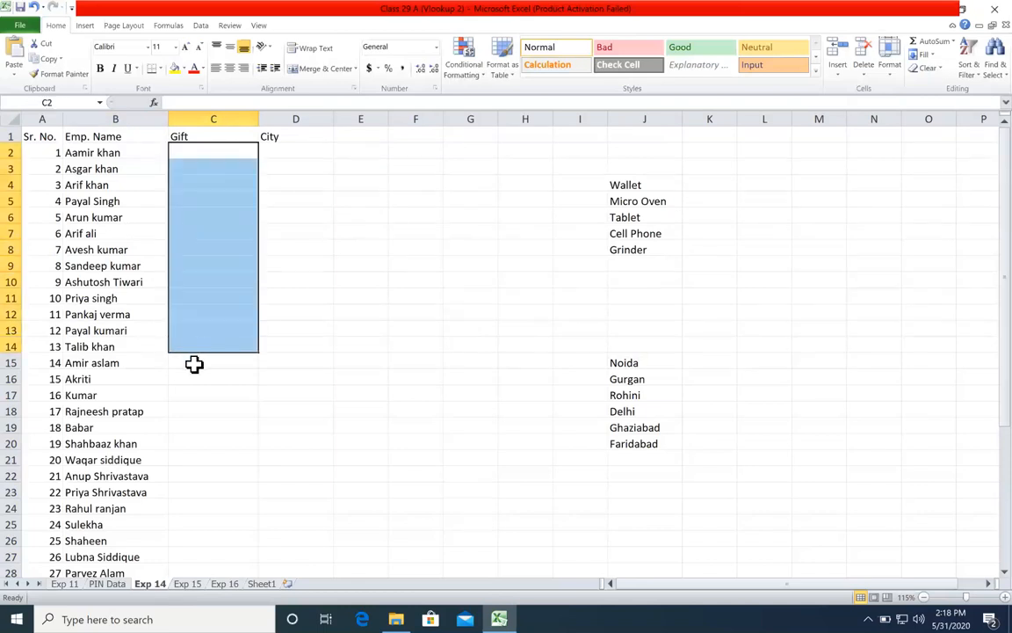
left_click(506, 212)
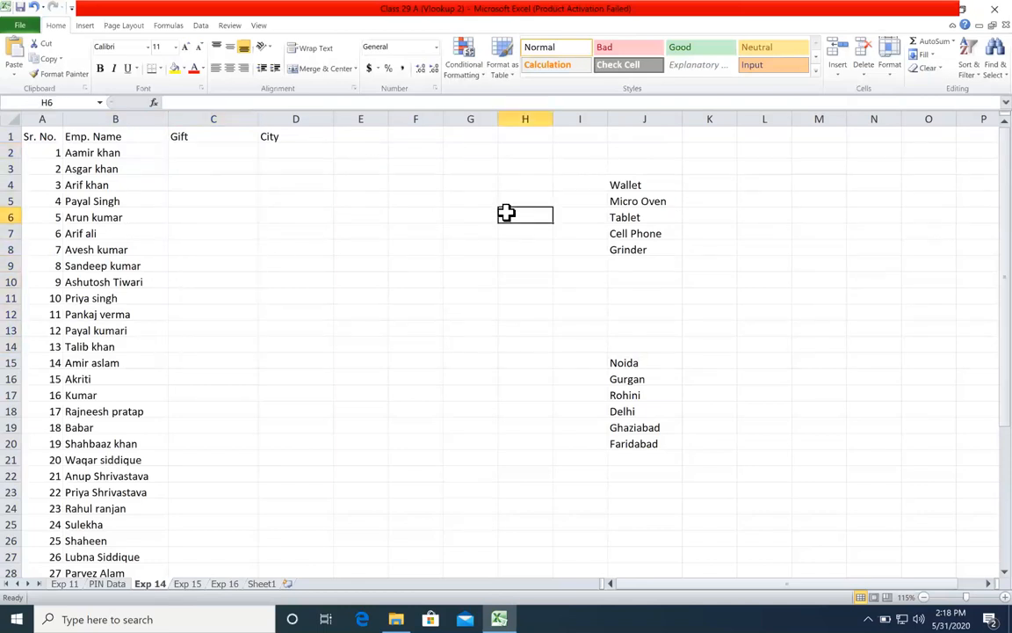
Step: Number the five gifts from 1 to 5 in I4:I8, beside their names
left_click_drag(619, 180, 640, 260)
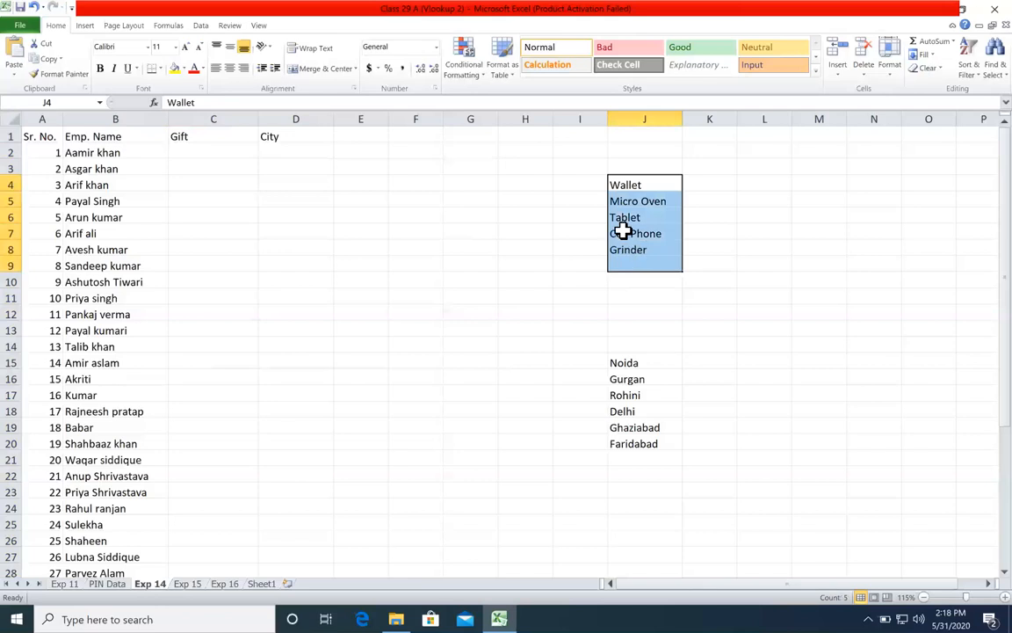
left_click(586, 180)
type("1")
key("Return")
type("2")
key("Return")
type("3")
key("Return")
type("4")
key("Return")
type("5")
key("Return")
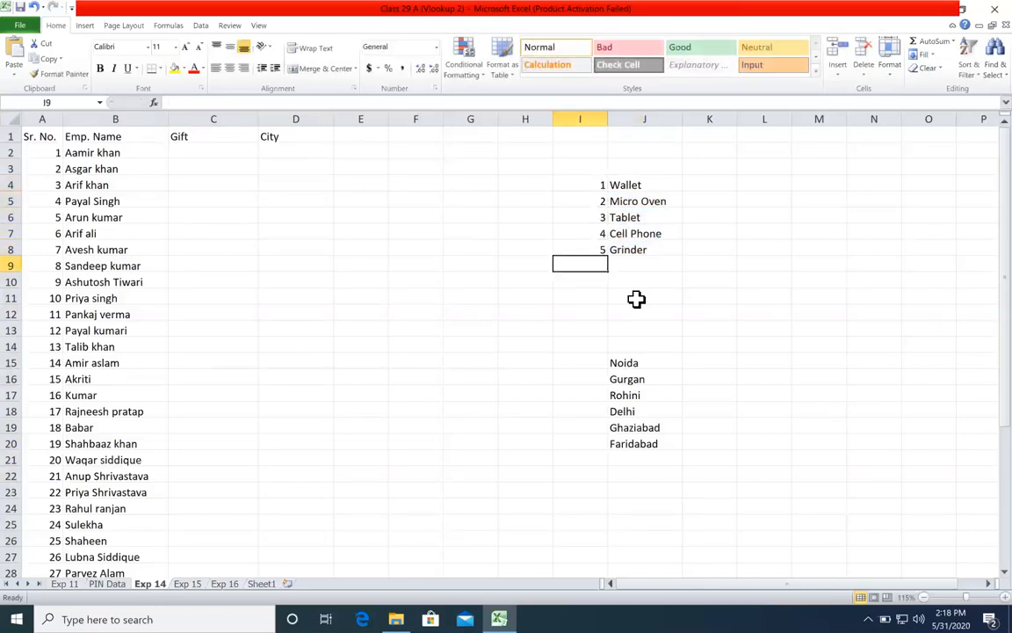
left_click_drag(590, 186, 598, 208)
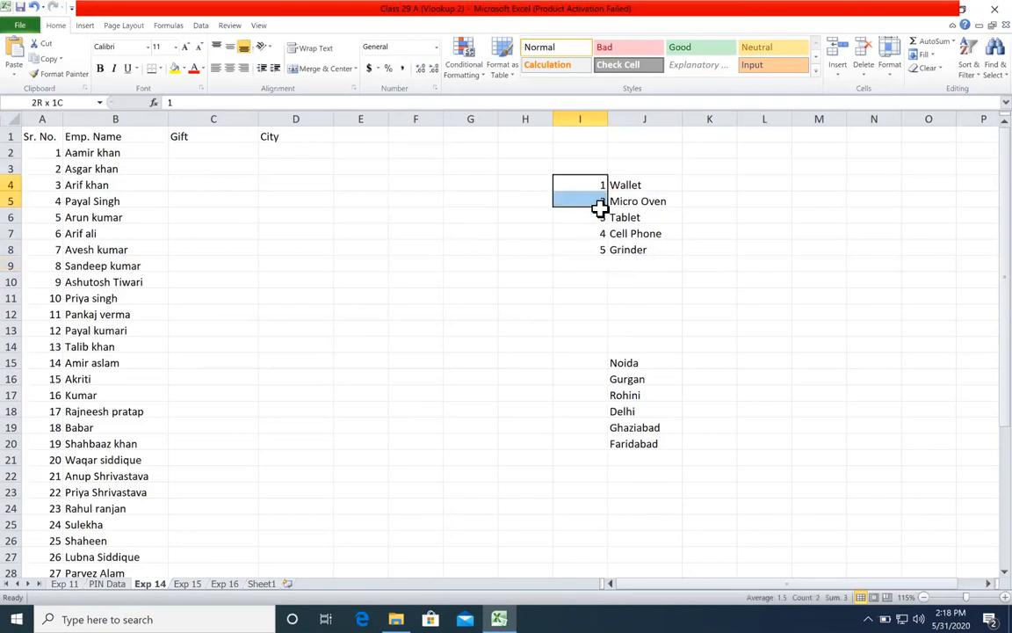
left_click(614, 251)
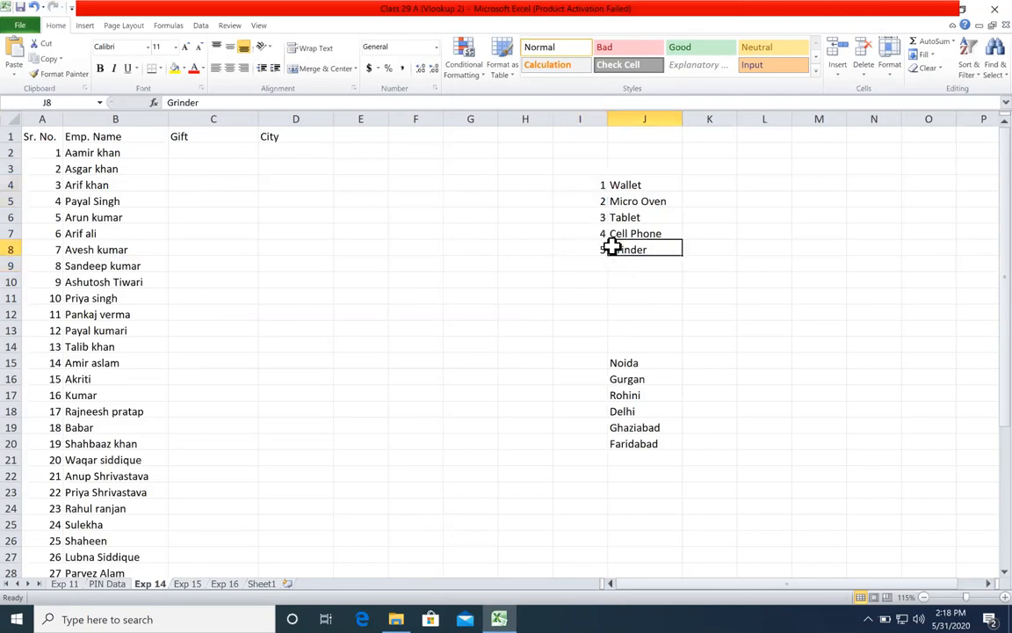
Step: Insert a blank column between Emp. Name and Gift and make it slightly narrower
left_click(296, 206)
left_click_drag(222, 156, 200, 349)
left_click(226, 199)
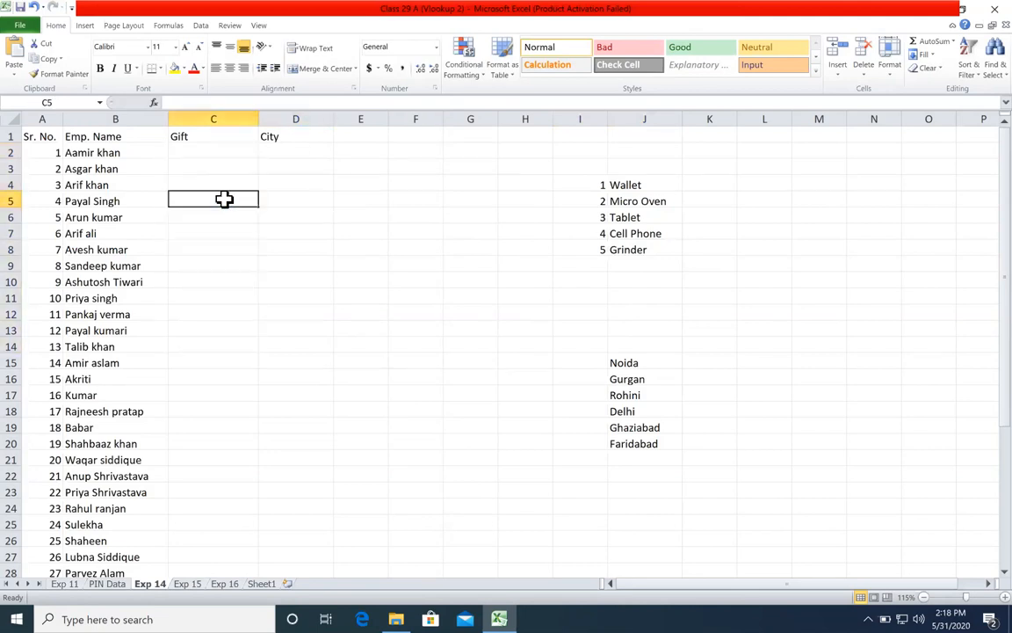
right_click(202, 123)
key("Escape")
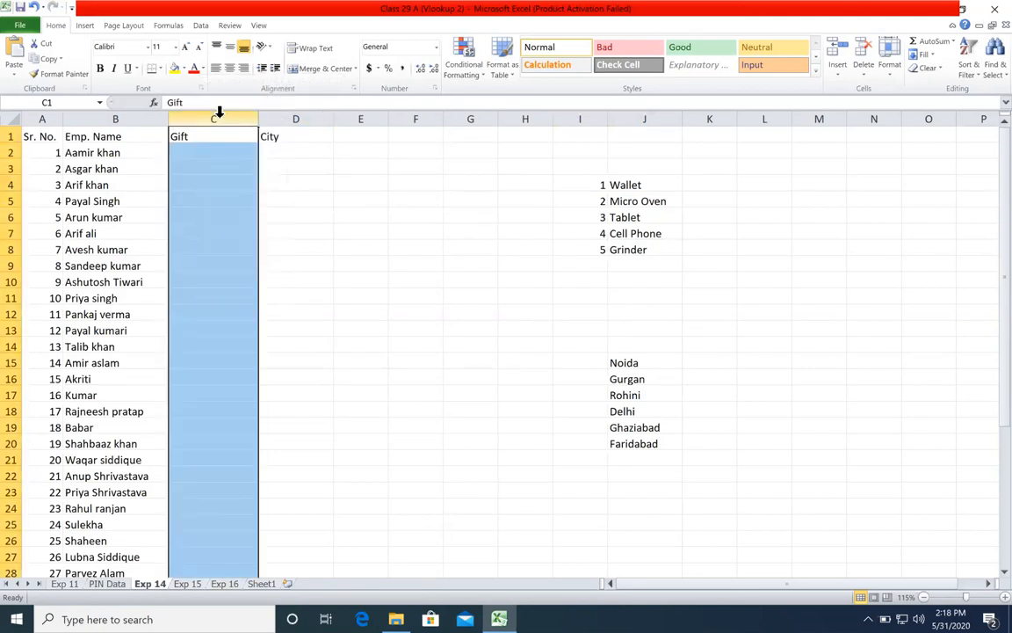
right_click(220, 121)
left_click(241, 204)
left_click(209, 166)
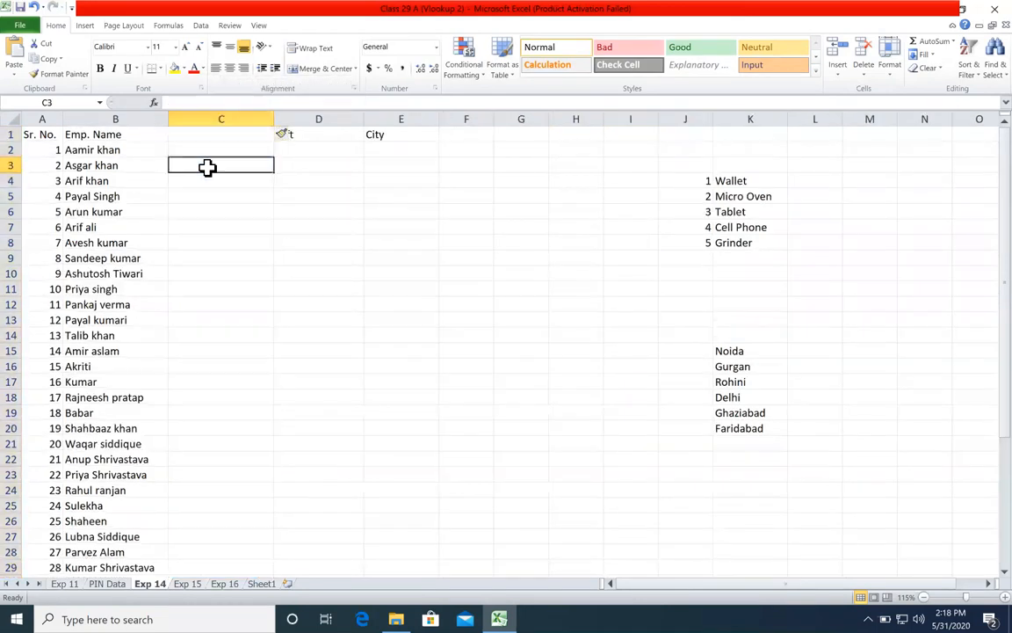
left_click(221, 147)
left_click_drag(274, 119, 249, 119)
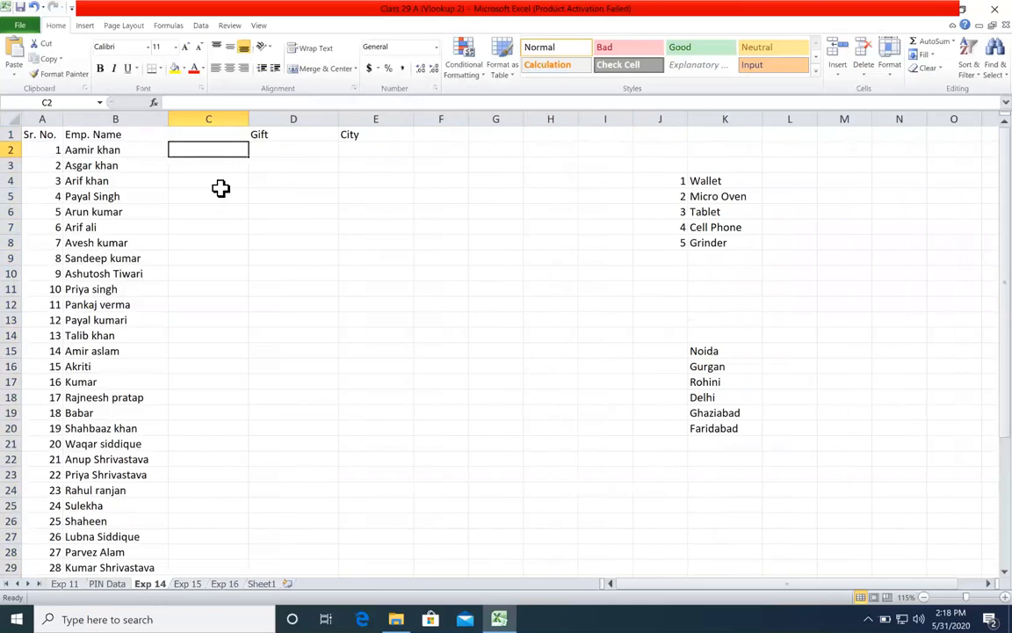
Step: Enter =RANDBETWEEN(50,500) in C2 and fill it down the new column to the end of the employee list
left_click_drag(220, 193, 11, 11)
left_click(224, 149)
left_click(230, 167)
left_click(237, 149)
type("=r")
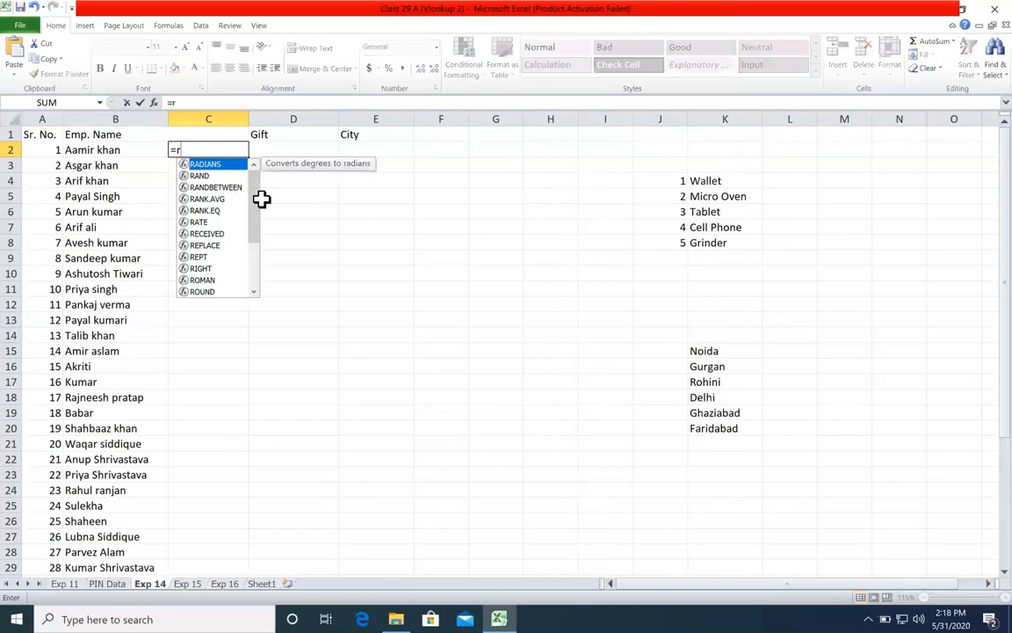
key("Down")
key("Down")
key("Tab")
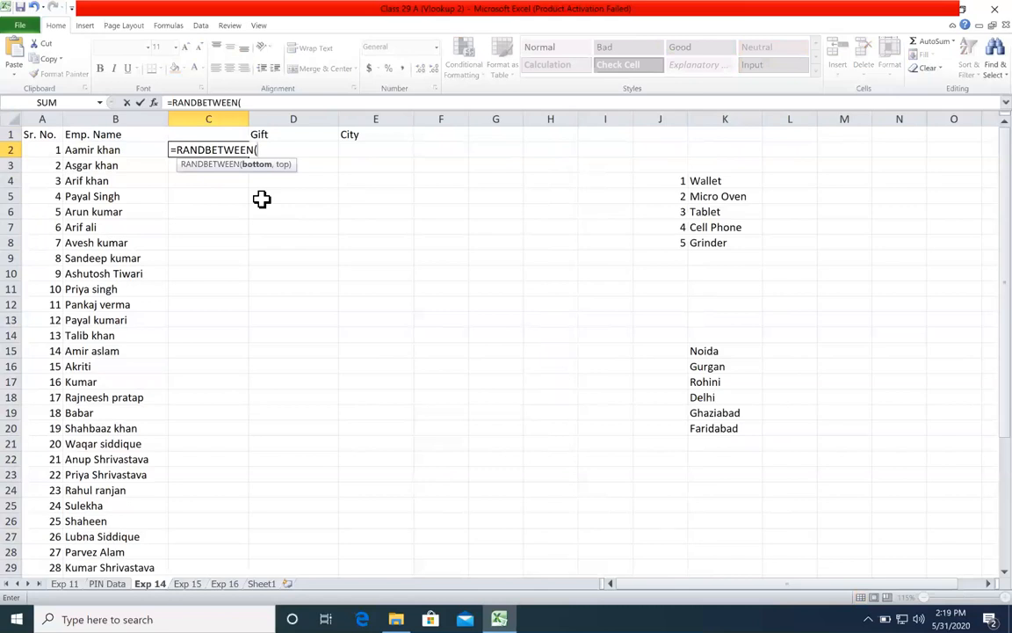
type("50,500")
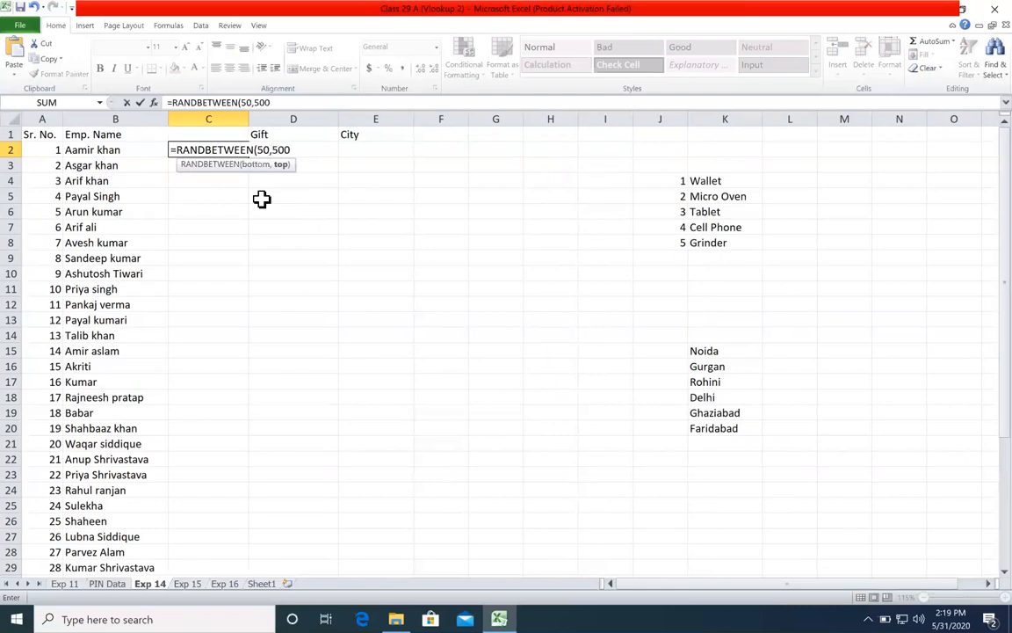
left_click(260, 165)
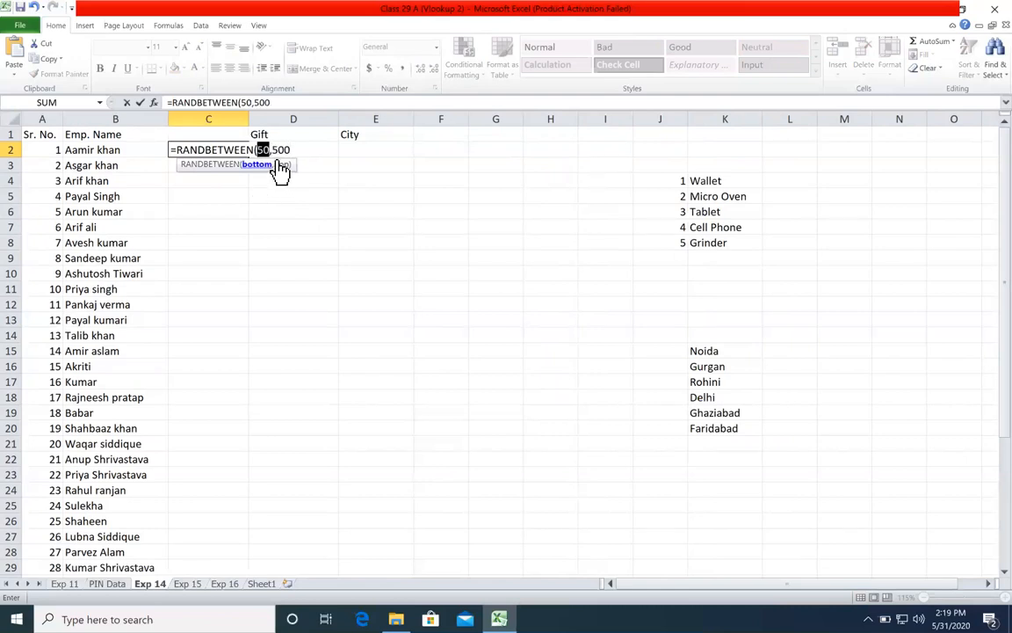
left_click(283, 165)
left_click(303, 150)
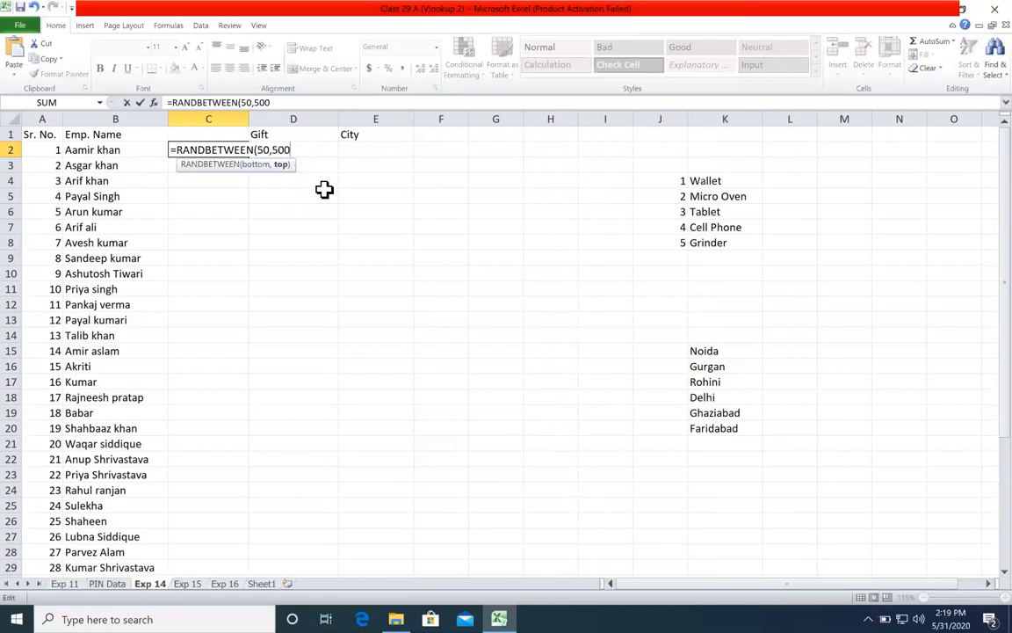
key("Return")
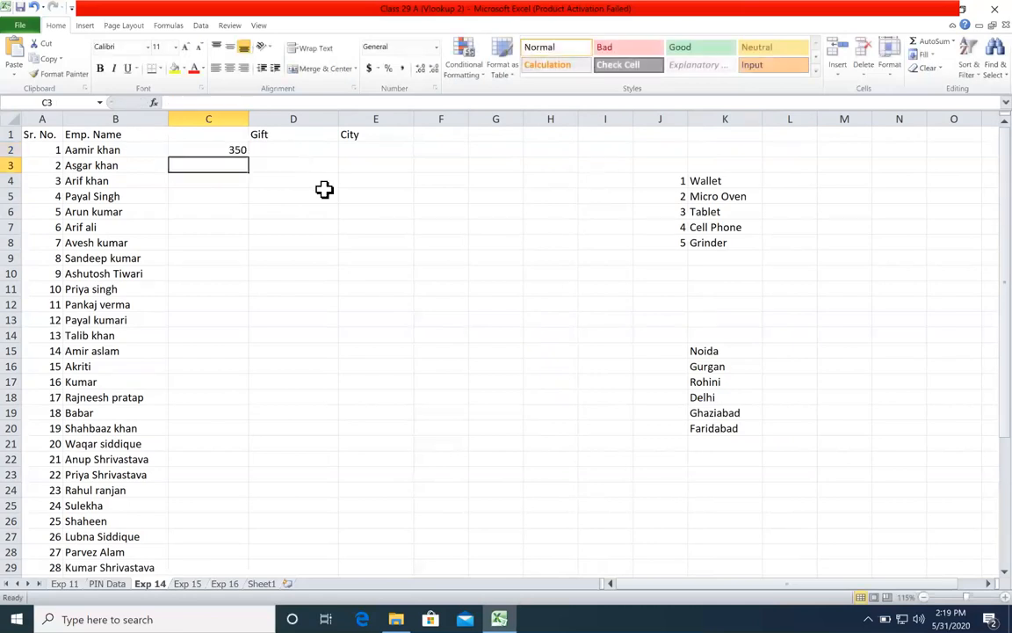
left_click(244, 149)
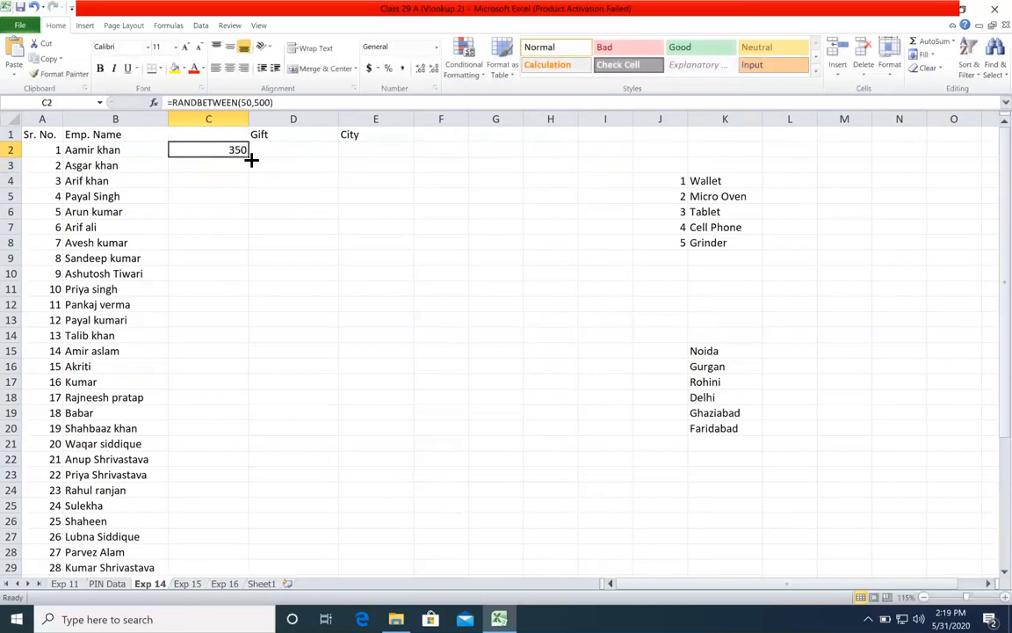
double_click(249, 158)
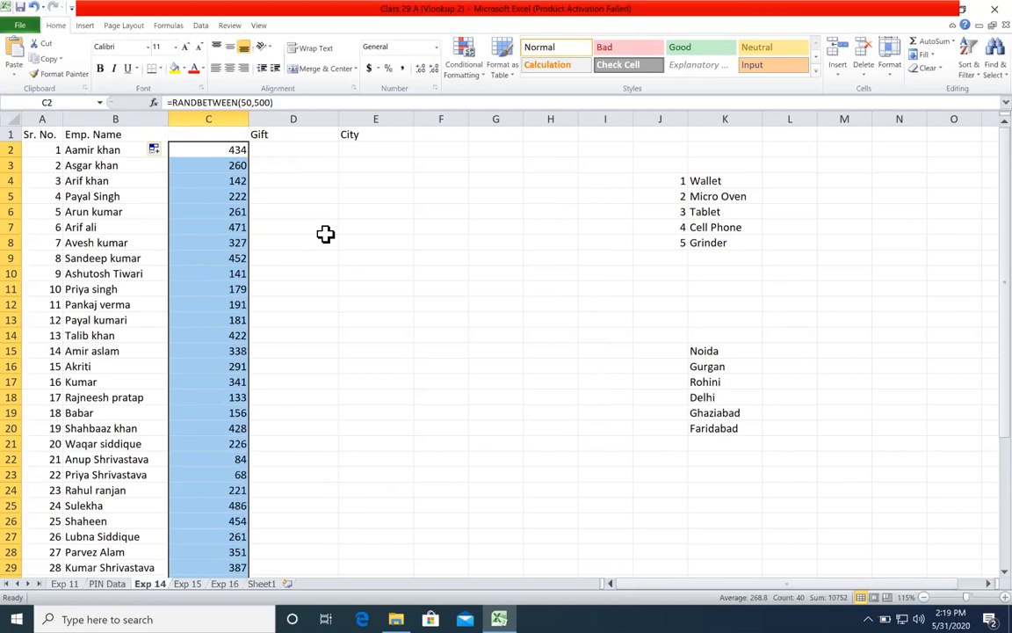
Step: Enter =RANDBETWEEN(50,500) in F2 and fill it down to F23
left_click(434, 153)
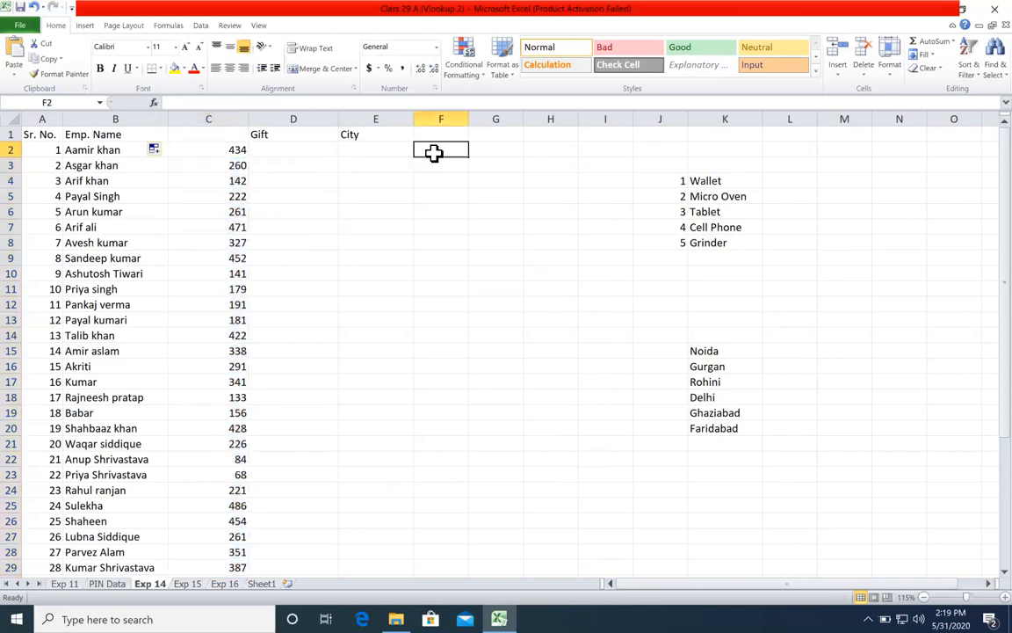
type("=rand")
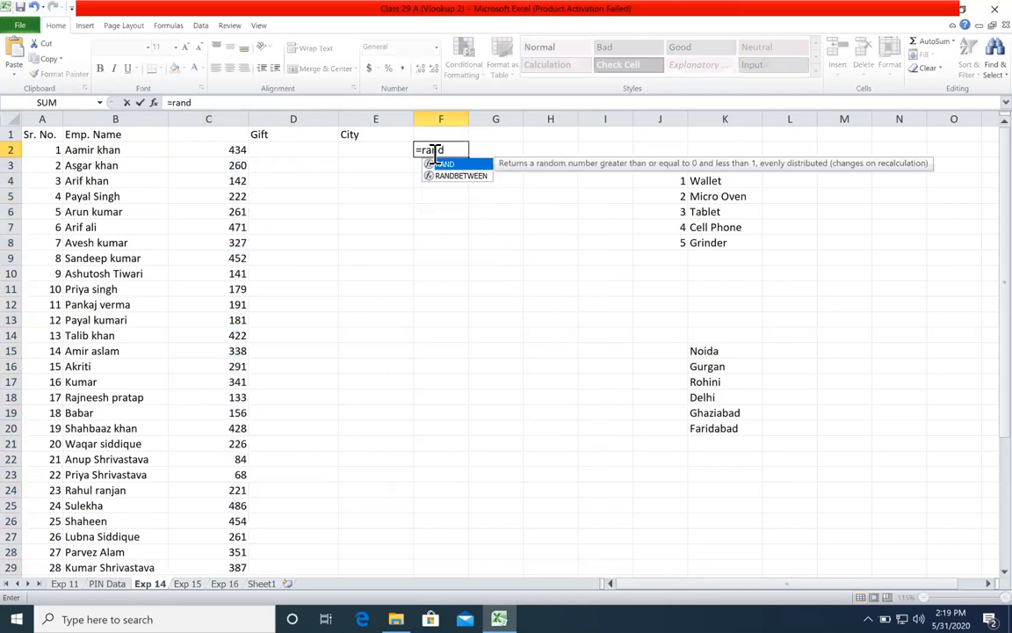
key("Down")
key("Tab")
type("5")
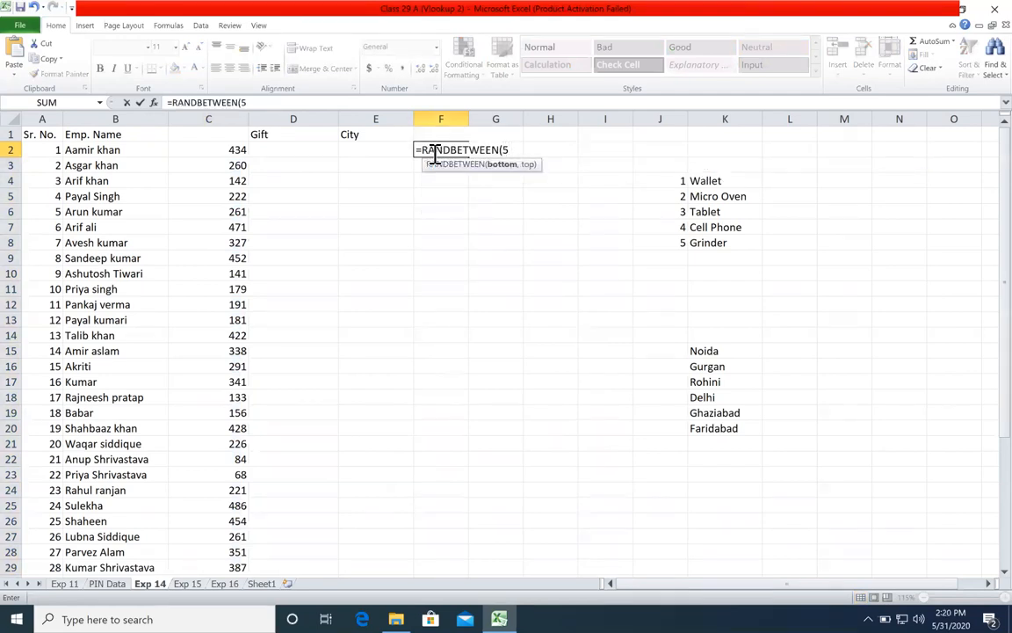
type("0,500")
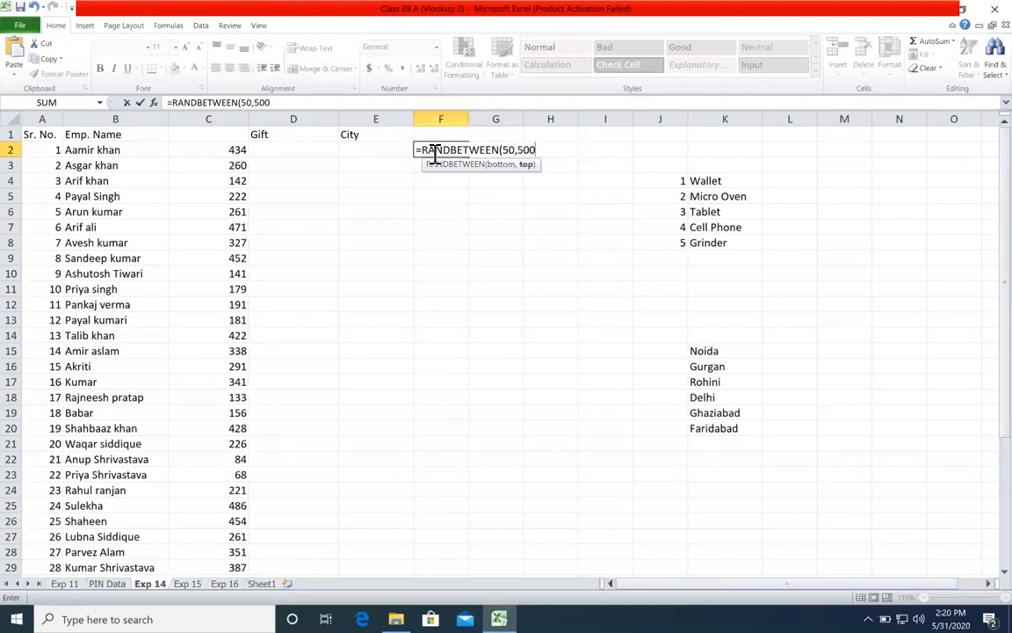
key("ctrl+Return")
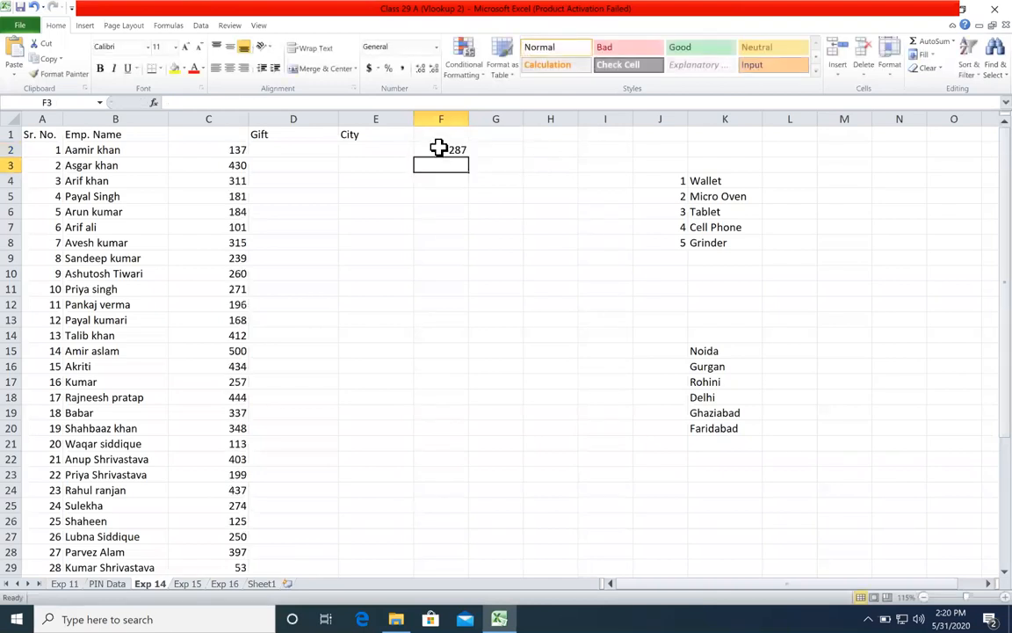
left_click_drag(468, 157, 445, 475)
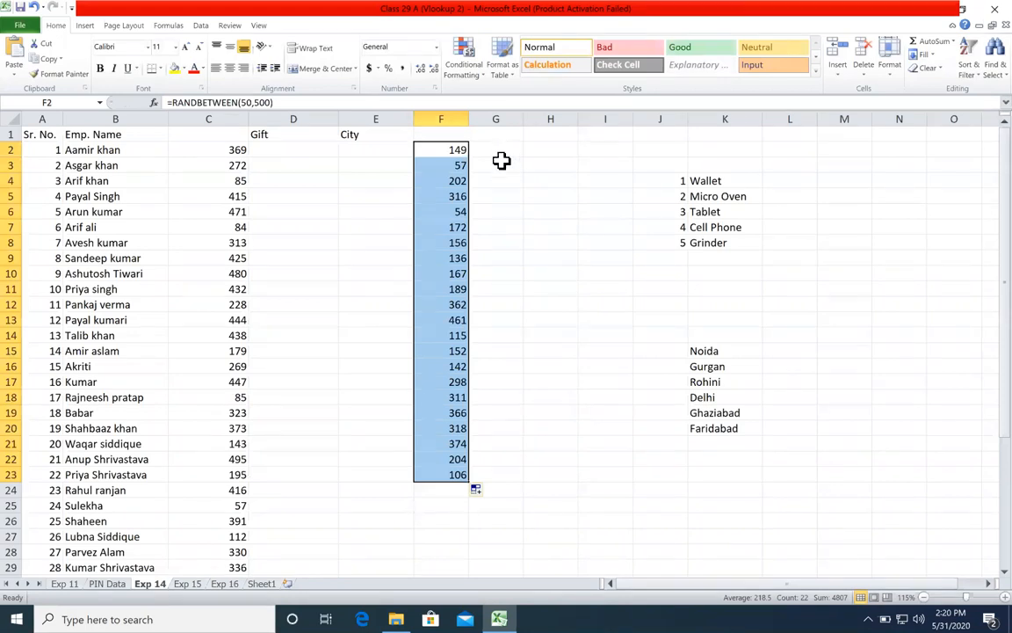
Step: Clear the contents of column F
right_click(462, 126)
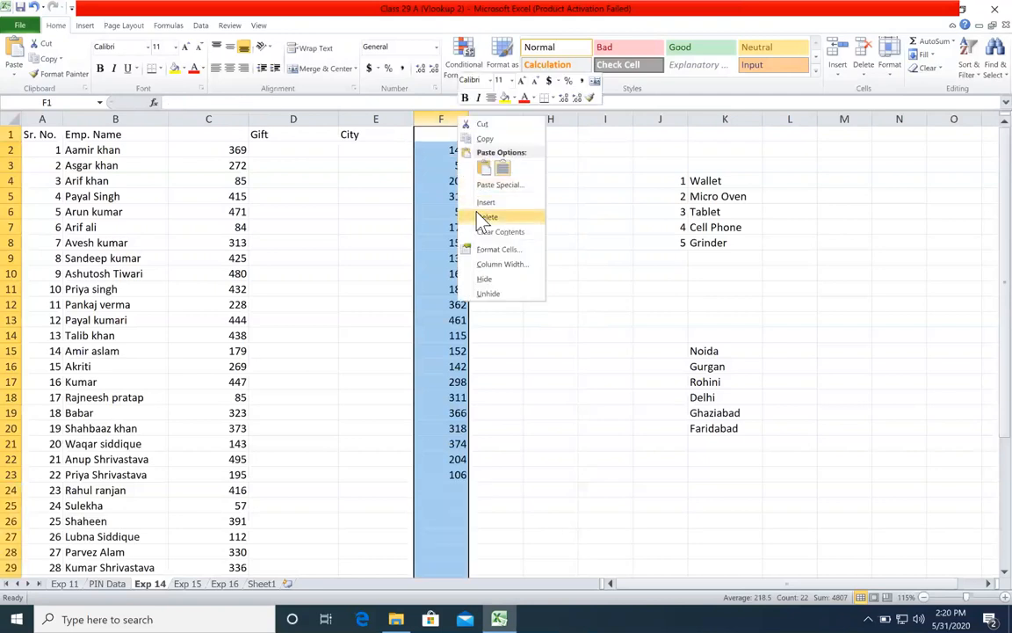
key("Escape")
key("Delete")
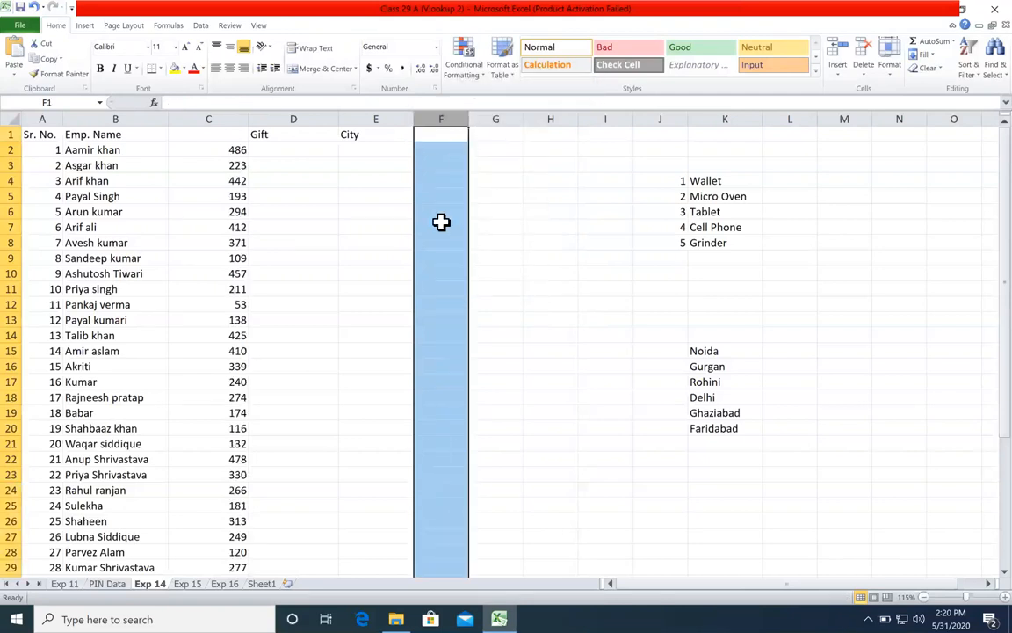
Step: Clear the random numbers from C2:C41 beside the employee names
left_click(223, 150)
key("ctrl+shift+Down")
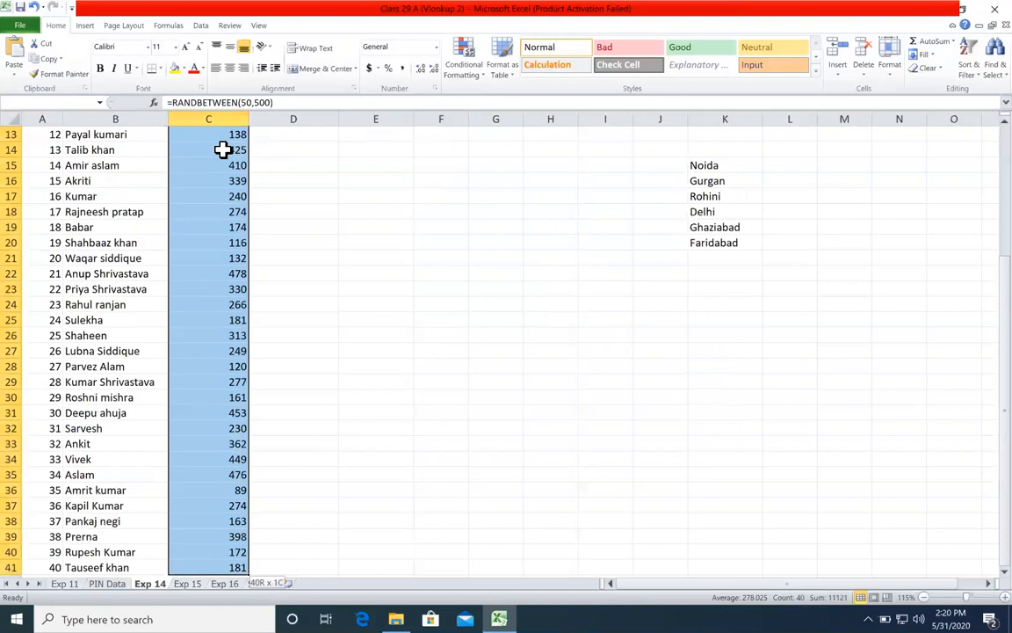
key("Delete")
scroll(224, 150, "up", 4)
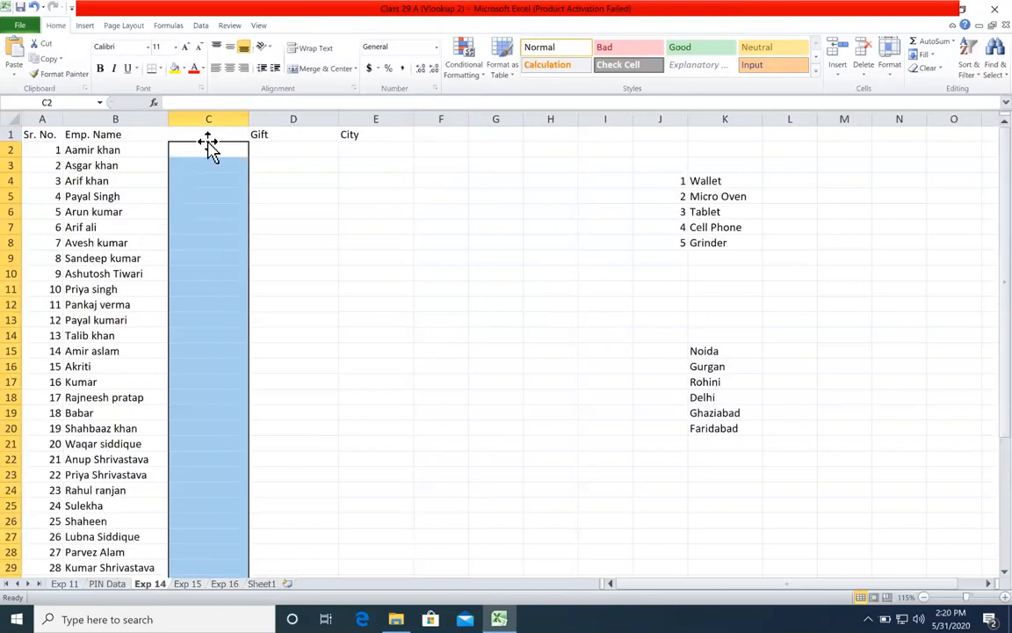
Step: Enter =RANDBETWEEN(1,5) in C2 and fill it down to the end of the employee list
left_click(211, 151)
type("=ra")
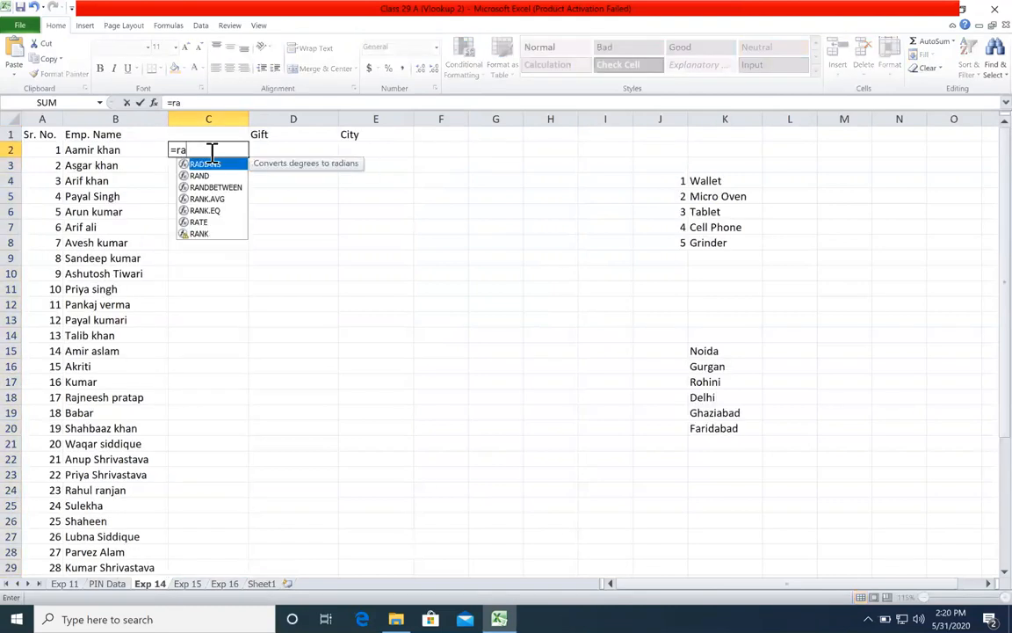
key("Down")
key("Tab")
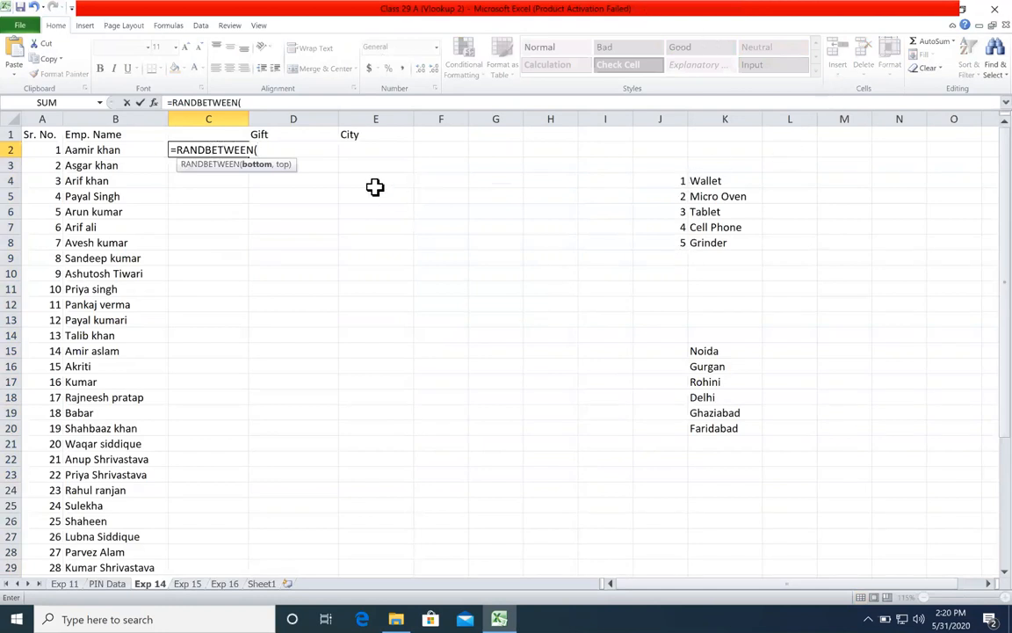
type("1,")
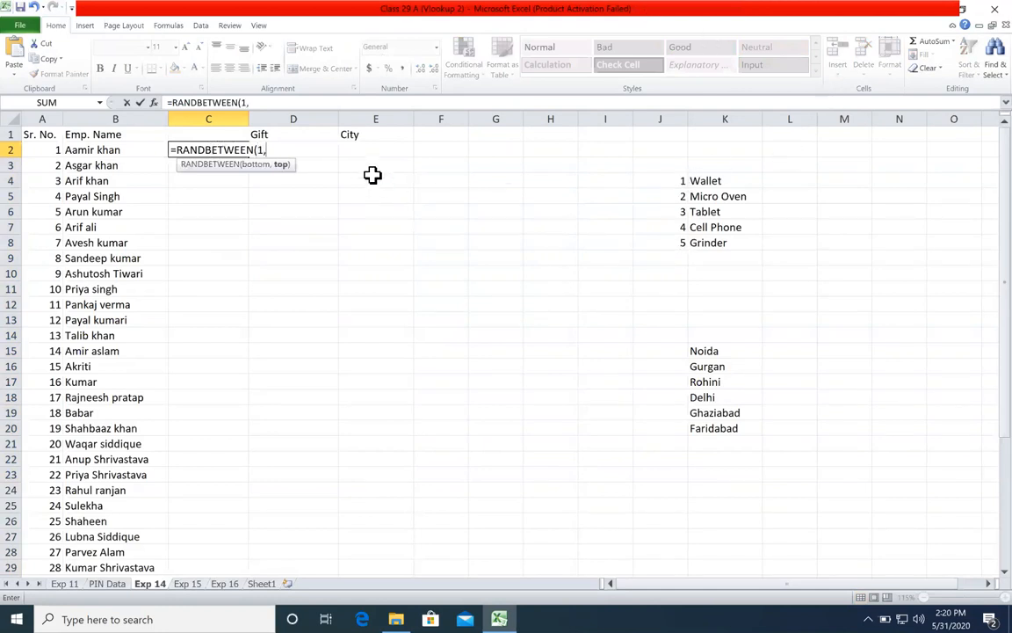
type("5")
key("Return")
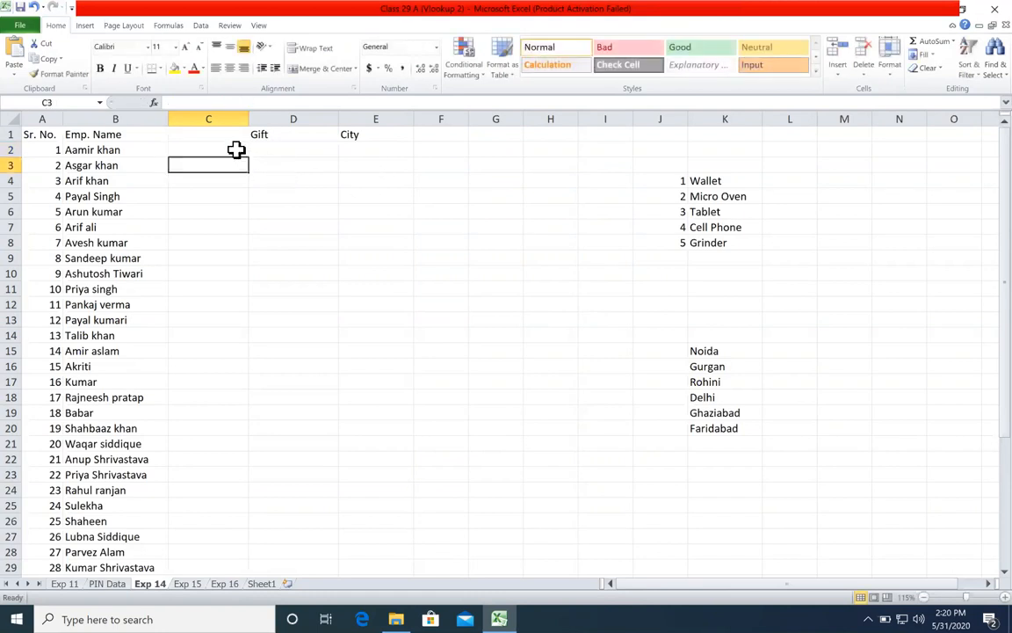
left_click(236, 151)
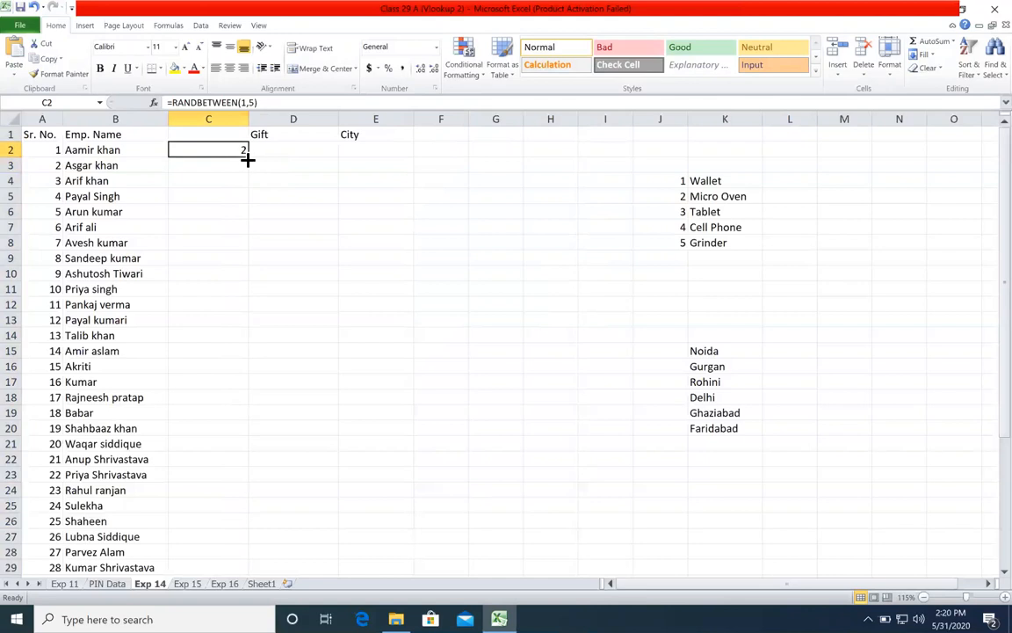
double_click(247, 160)
Step: Make the random-number column C slightly narrower
left_click(234, 182)
left_click(231, 212)
left_click(230, 367)
mouse_move(250, 116)
left_mouse_down()
mouse_move(215, 117)
mouse_move(219, 128)
mouse_move(218, 113)
mouse_move(232, 115)
left_mouse_up()
left_click(273, 215)
left_click(271, 195)
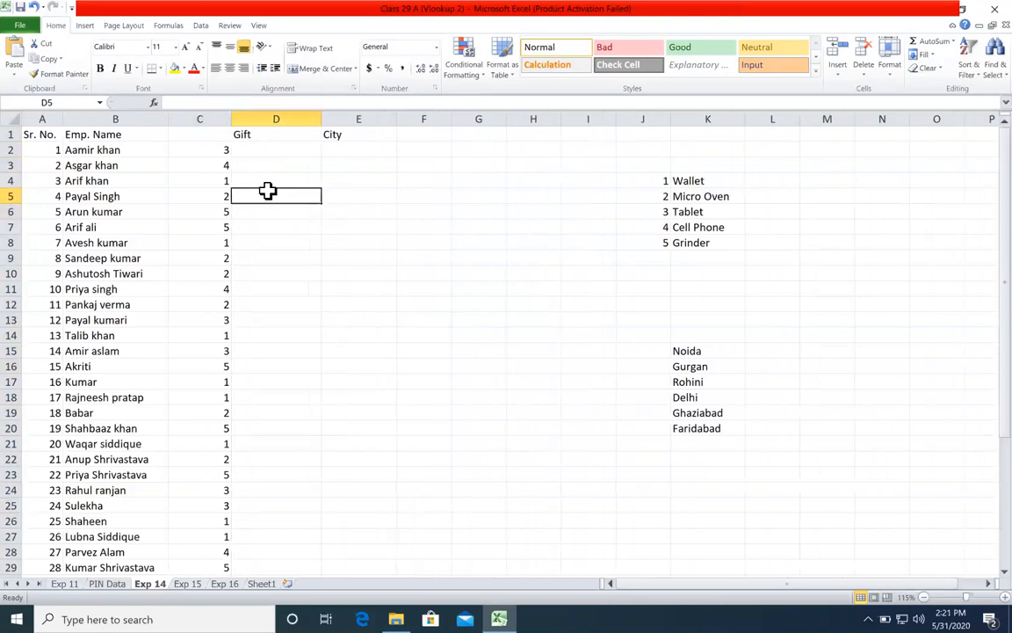
Step: Compare the random numbers in column C with the numbered gifts in J4:K8
left_click(198, 289)
left_click(188, 335)
left_click(215, 260)
left_click(655, 212)
left_click(681, 214)
left_click(703, 230)
left_click(739, 245)
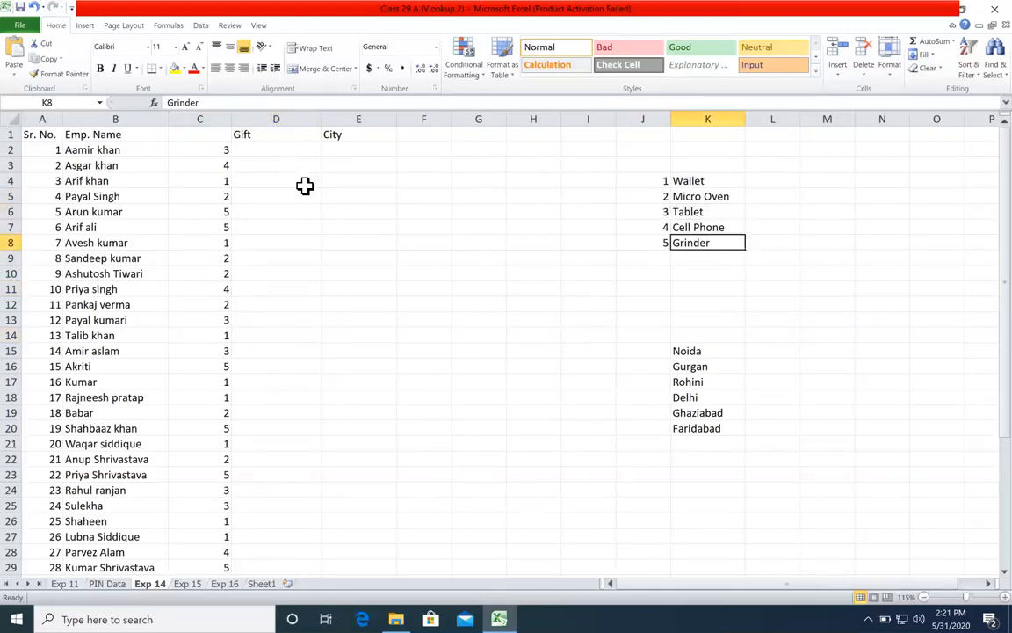
Step: Start a VLOOKUP formula in the first Gift cell, D2, with C2 as the lookup value
left_click(272, 151)
type("=c")
key("BackSpace")
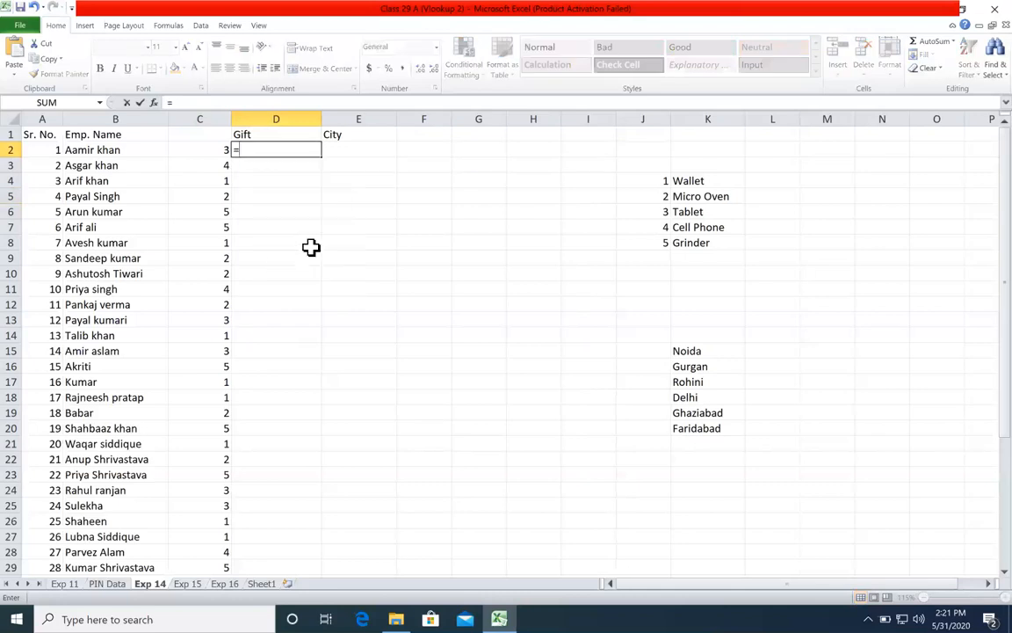
type("vl")
key("Tab")
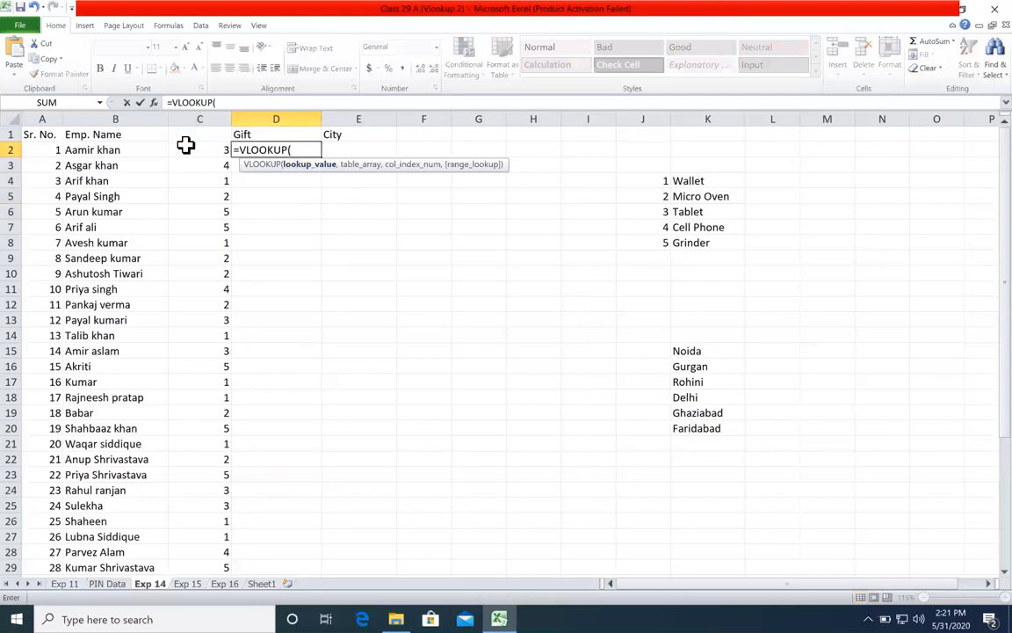
left_click(127, 150)
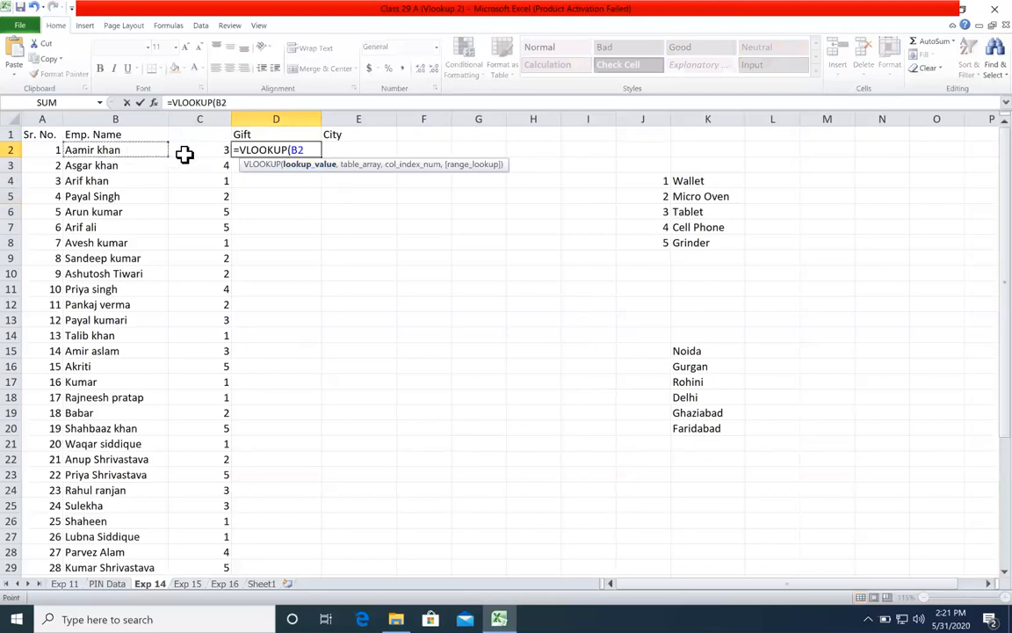
left_click(203, 150)
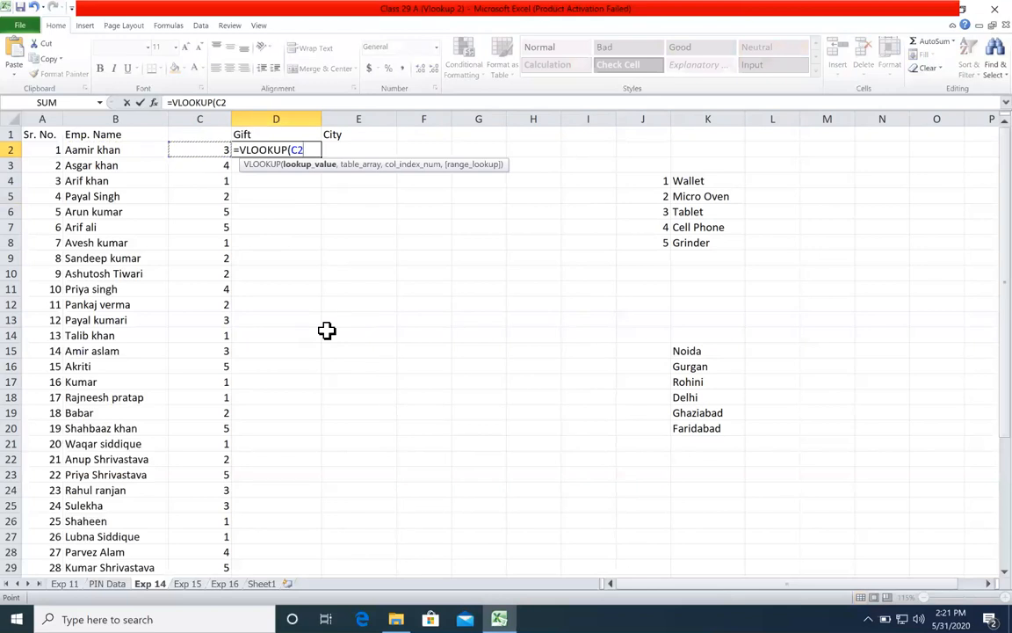
Step: Set the numbered gift list as the VLOOKUP table array with the absolute reference $J$4:$K$8
type(",")
left_click_drag(638, 178, 703, 245)
left_click_drag(571, 268, 792, 348)
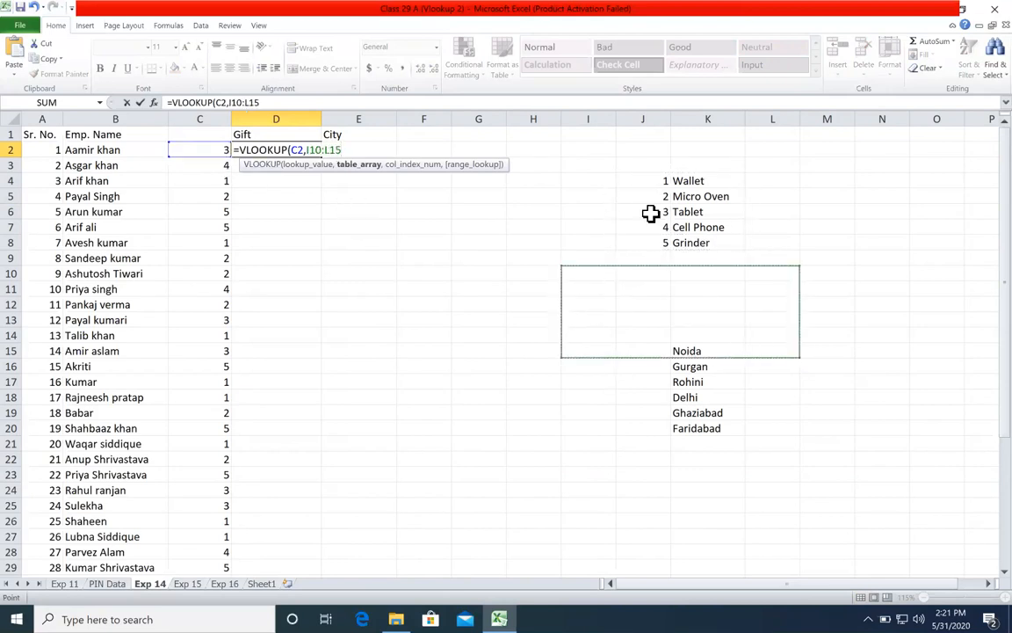
left_click_drag(656, 177, 720, 242)
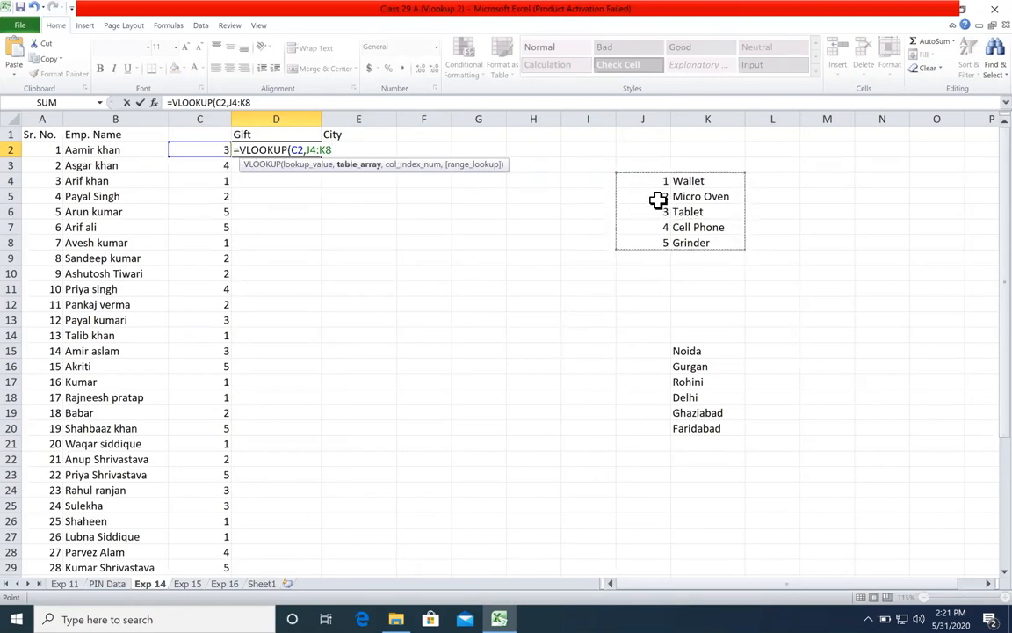
key("F4")
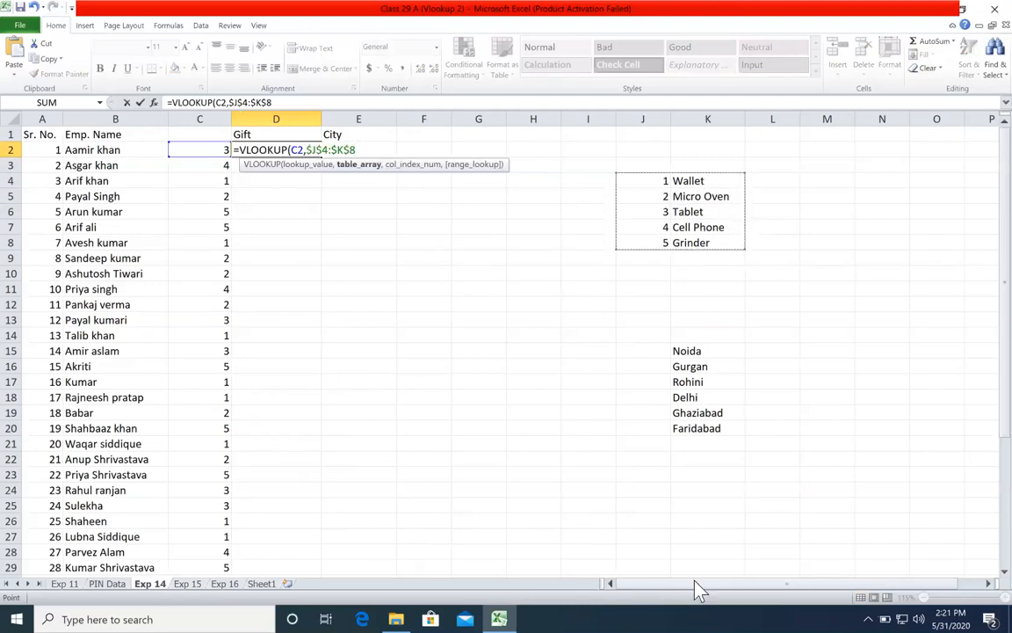
left_click(307, 167)
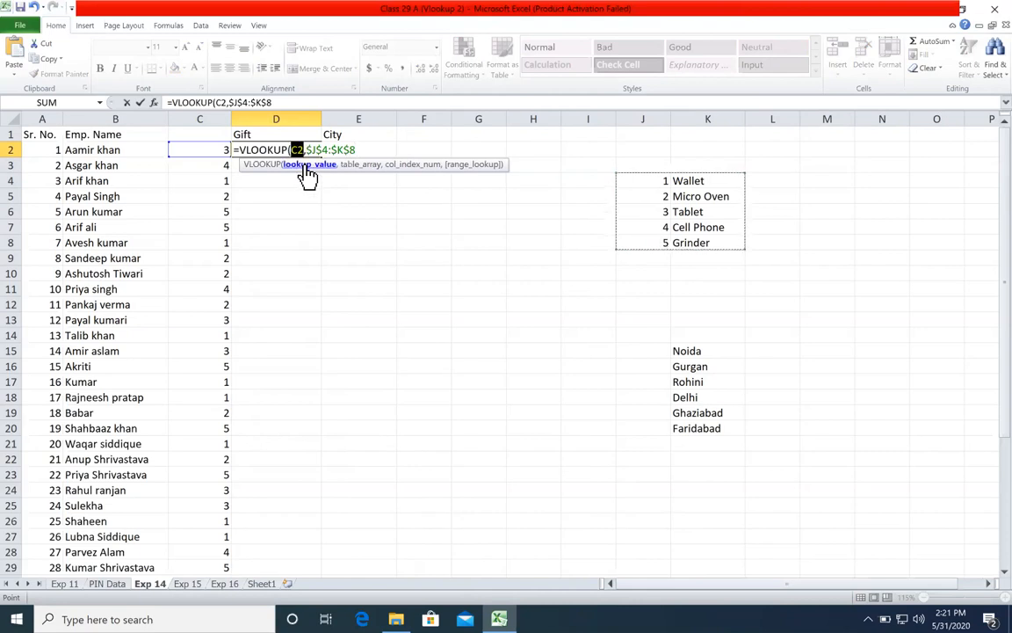
left_click(360, 165)
type(",")
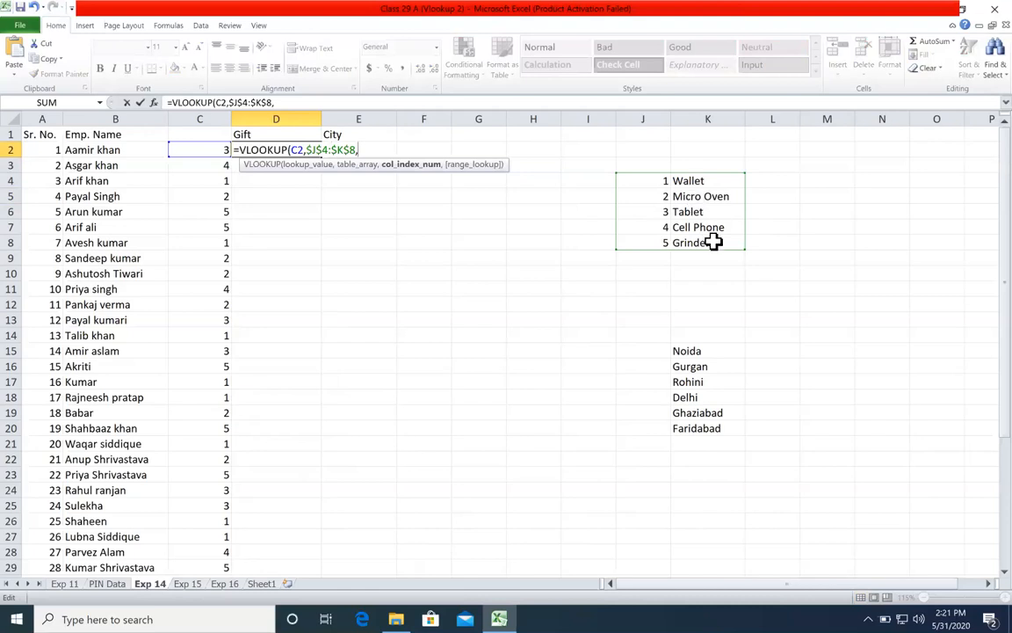
Step: Complete the VLOOKUP in D2 with column index 2 and 0 for an exact match
left_click(309, 165)
left_click(356, 165)
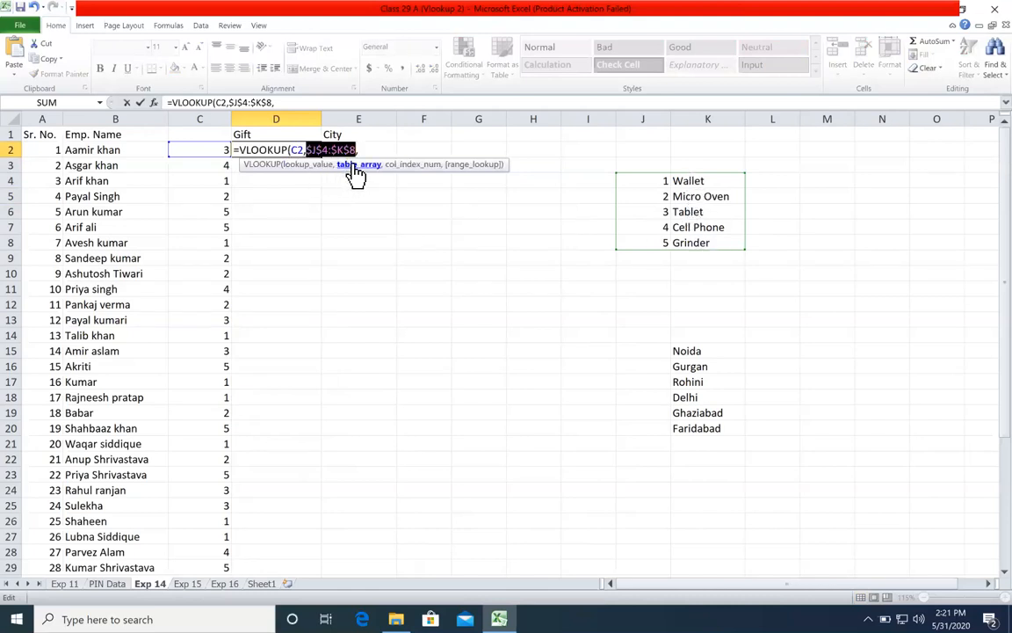
left_click(380, 147)
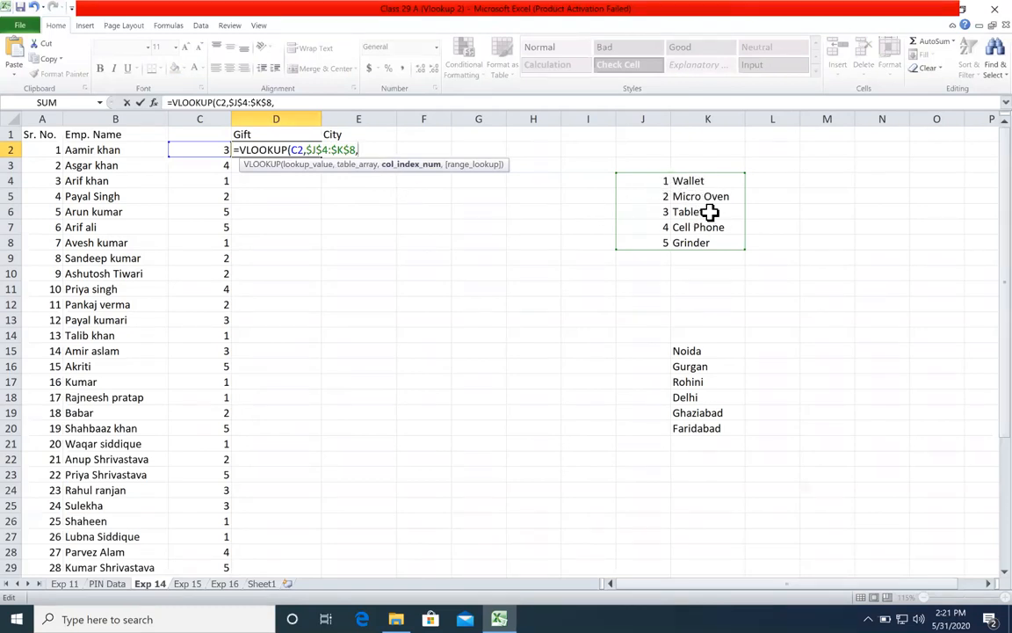
type("2,0)")
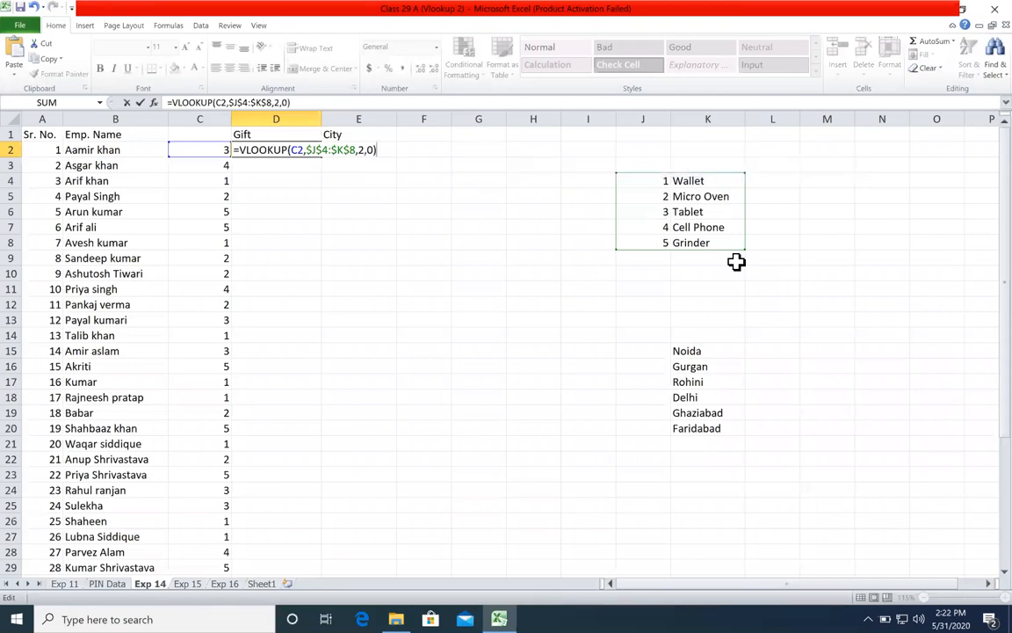
key("Return")
Step: Fill the VLOOKUP formula from D2 down the Gift column for all employees
left_click(316, 153)
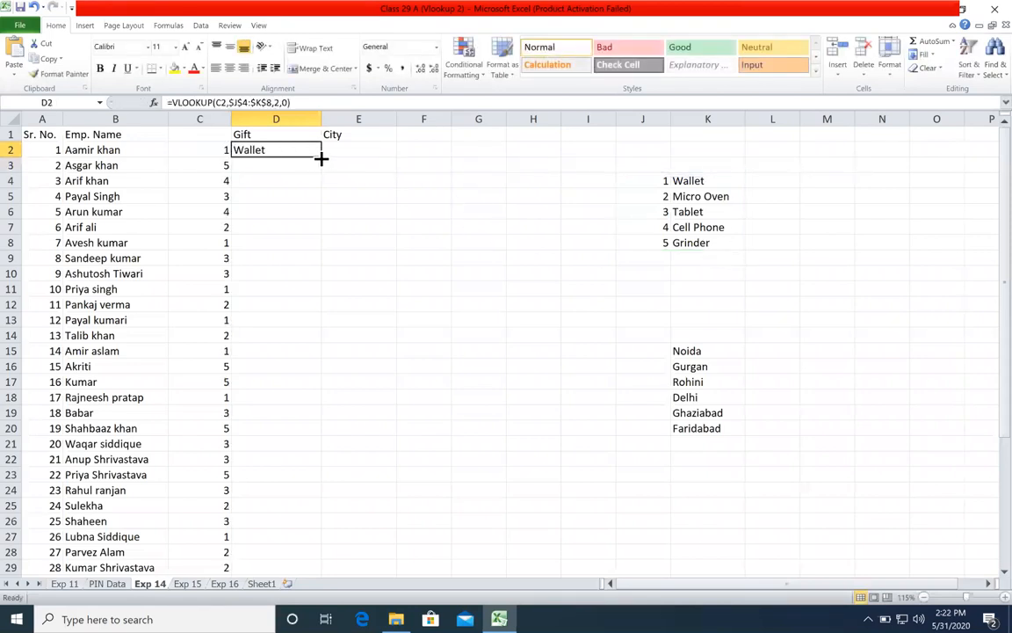
double_click(321, 157)
left_click(392, 199)
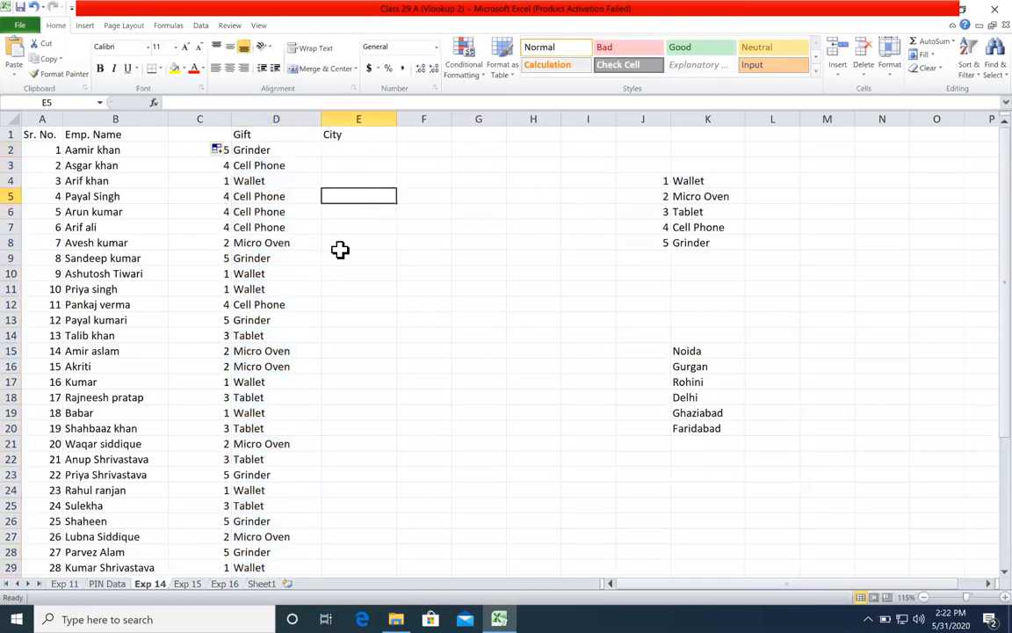
Step: Examine the assigned gifts down the Gift column against the random numbers in column C
left_click(265, 165)
left_click(276, 181)
left_click(289, 210)
left_click(281, 242)
left_click(296, 272)
left_click(305, 321)
left_click(290, 335)
left_click(296, 425)
scroll(283, 394, "down", 6)
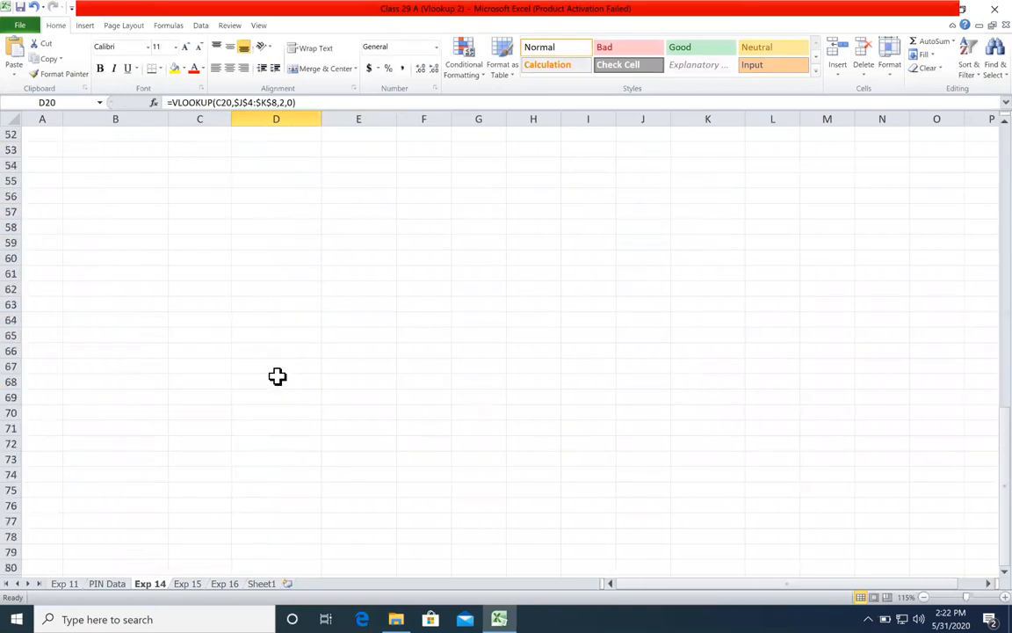
left_click(276, 369)
left_click(282, 412)
left_click(285, 444)
left_click(283, 475)
scroll(243, 327, "up", 6)
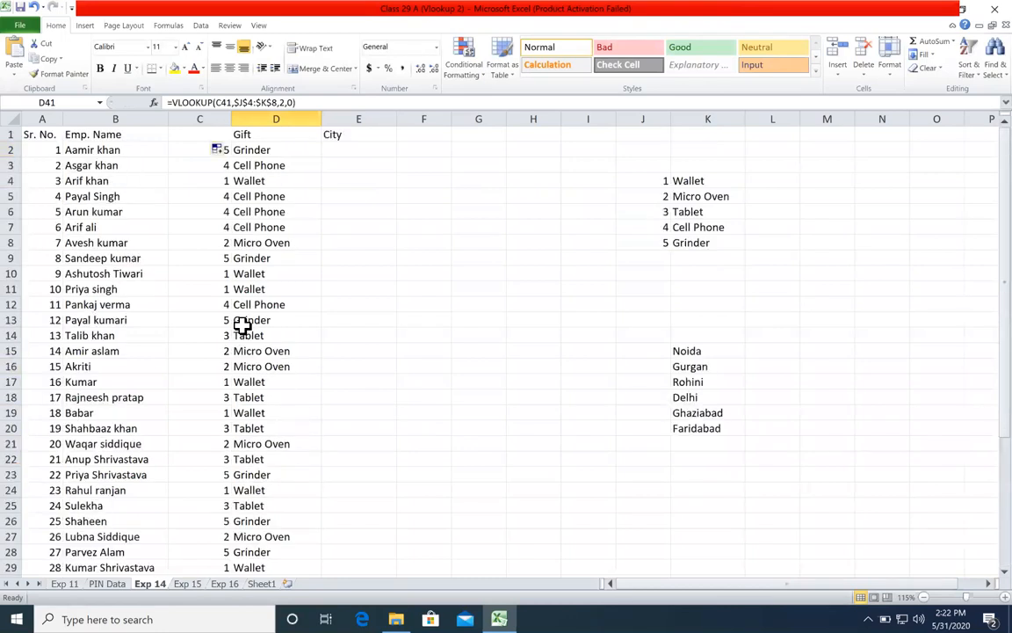
left_click(299, 255)
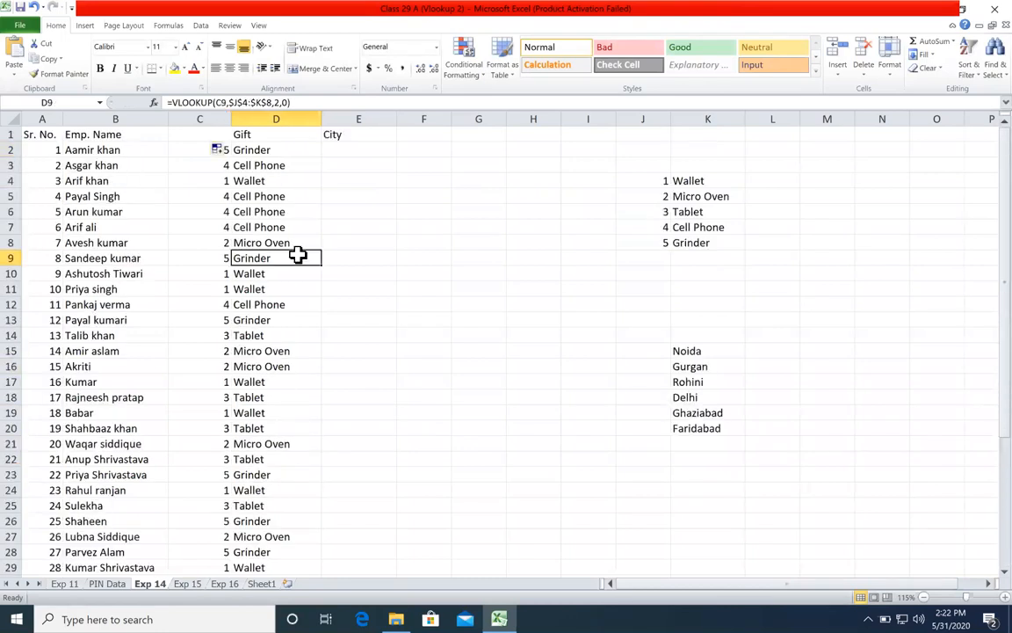
left_click(213, 273)
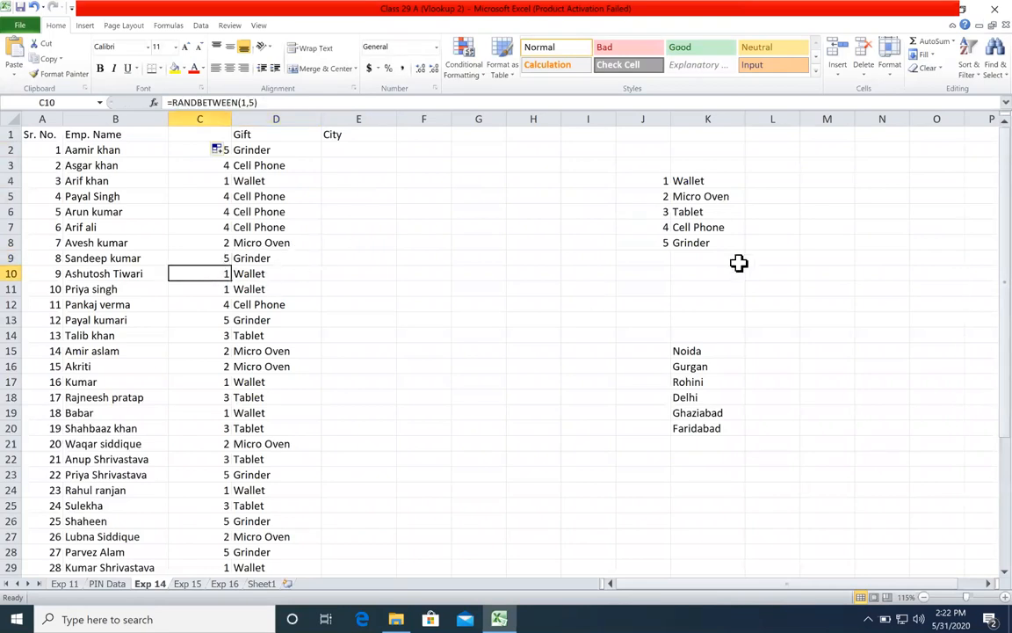
Step: Compare the numbered gift list in J4:K8 with the random numbers and gifts assigned to the employees
left_click(638, 179)
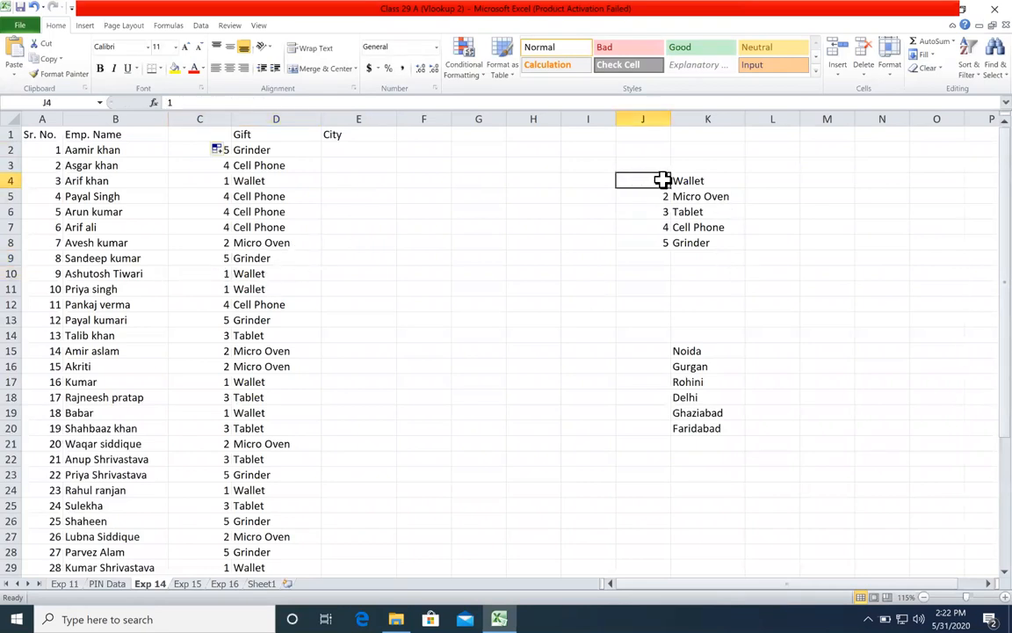
left_click(719, 179)
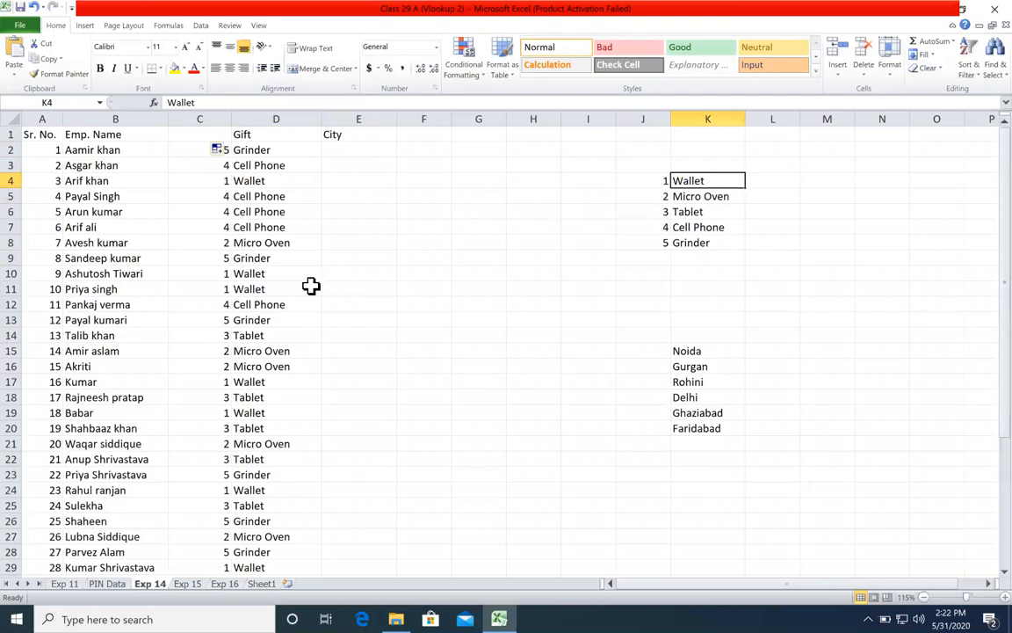
left_click(197, 318)
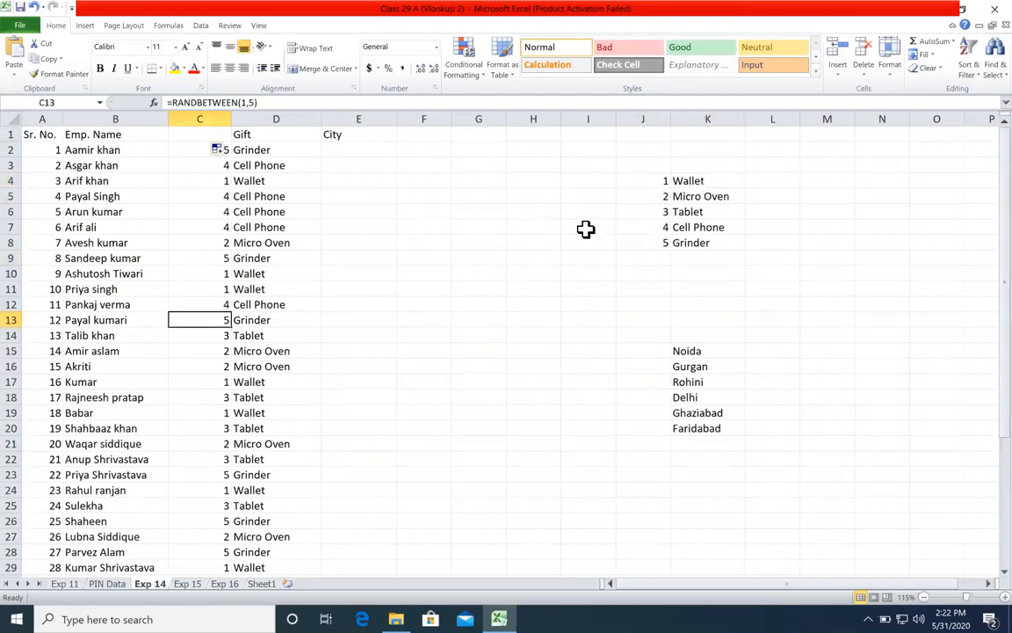
left_click(466, 243)
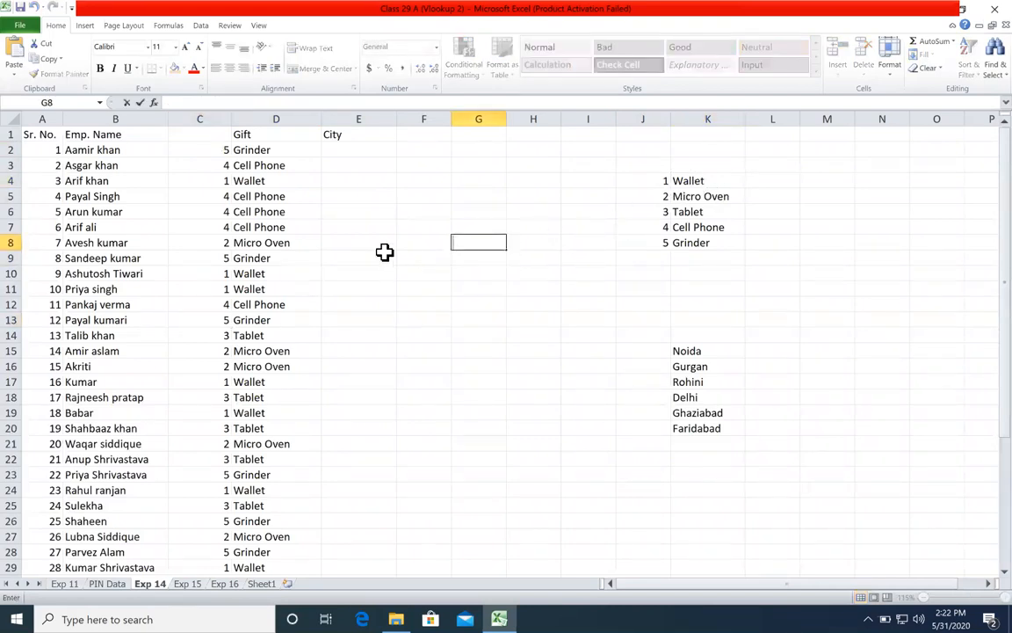
left_click(436, 228)
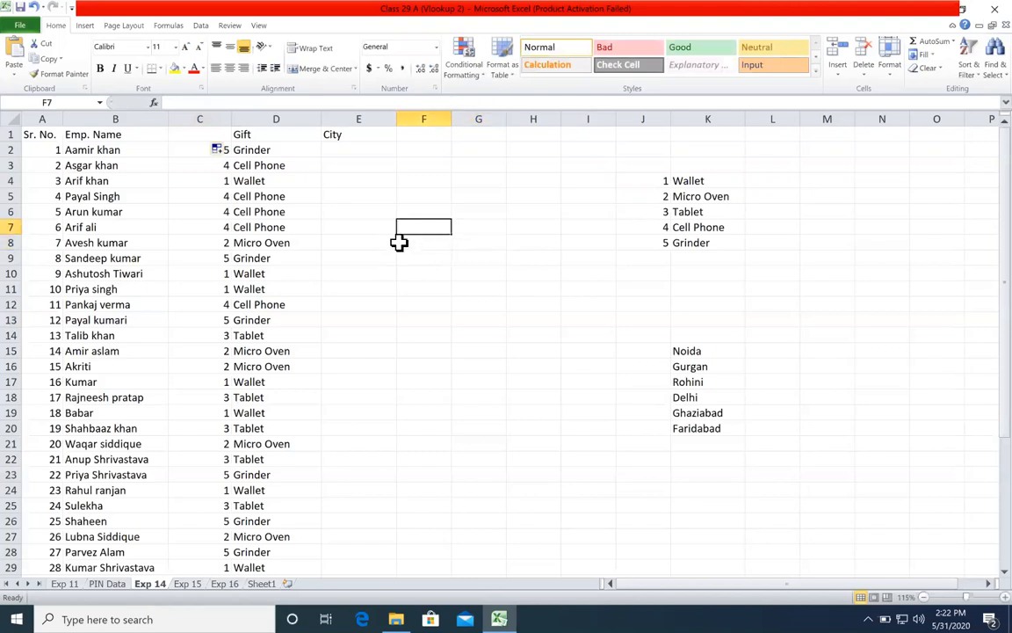
left_click(209, 182)
Step: Enter the sample text dasd in F5 and F6 to recalculate the random gifts, and clear both cells
left_click(424, 195)
type("dasd")
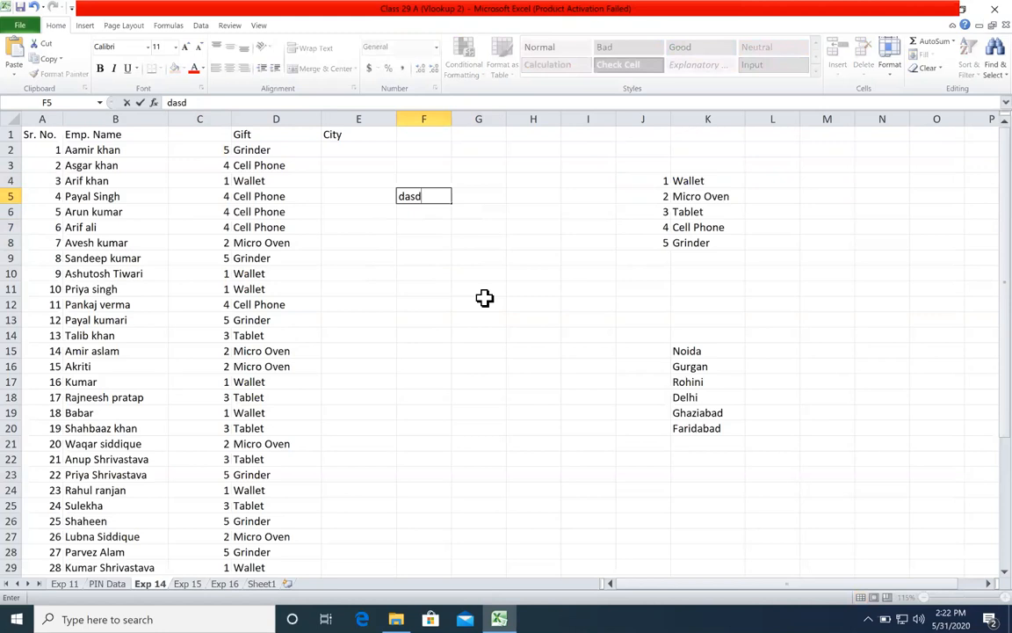
key("Return")
type("dasd")
left_click(434, 242)
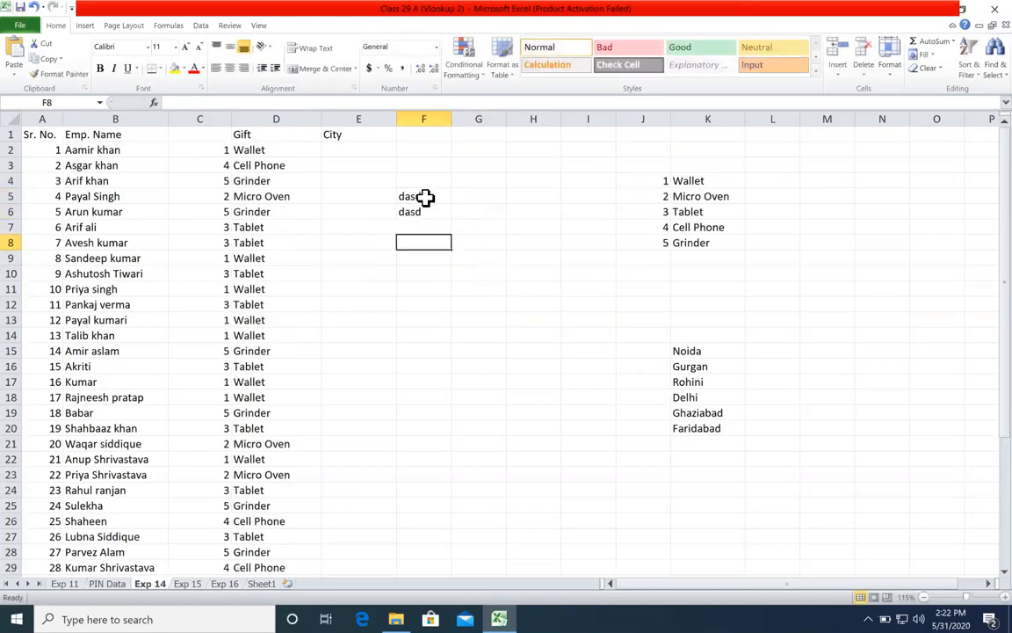
left_click_drag(426, 197, 423, 233)
key("Delete")
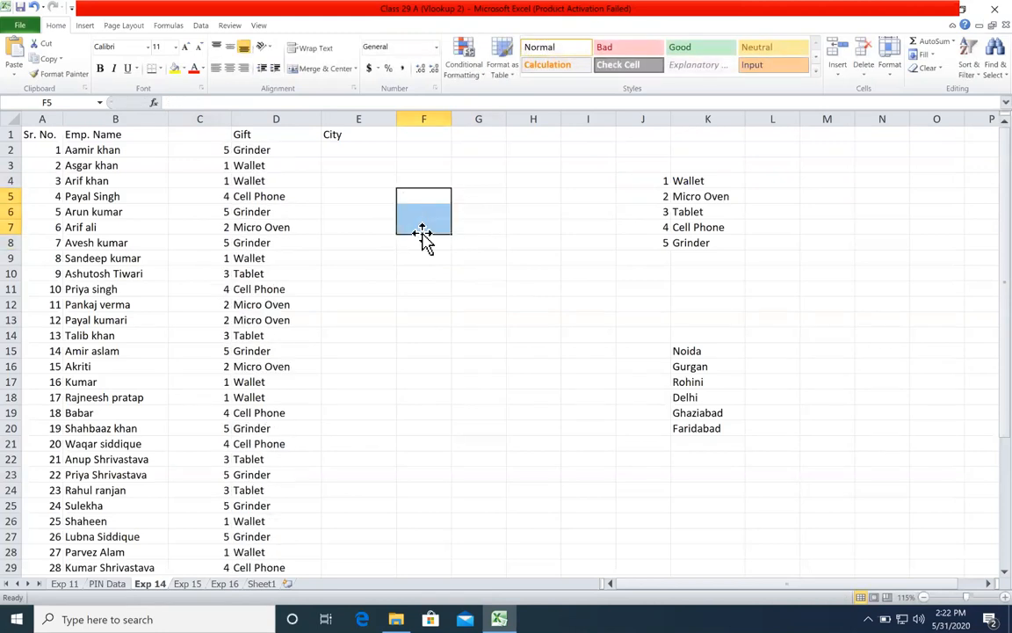
Step: Copy column C and paste it over itself as values to fix the RANDBETWEEN numbers
right_click(218, 121)
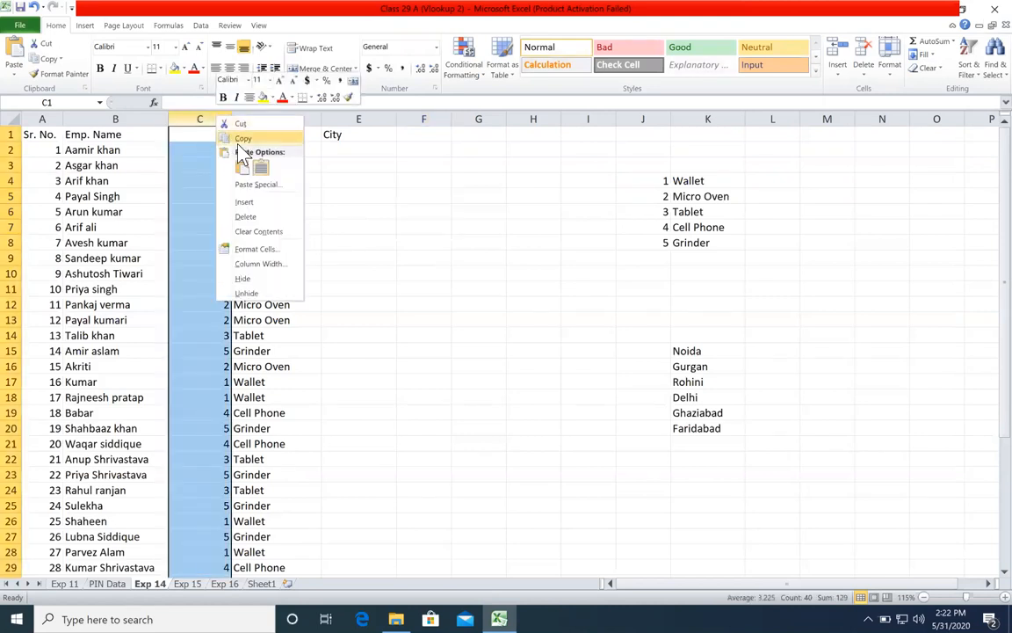
key("Escape")
left_click(202, 148)
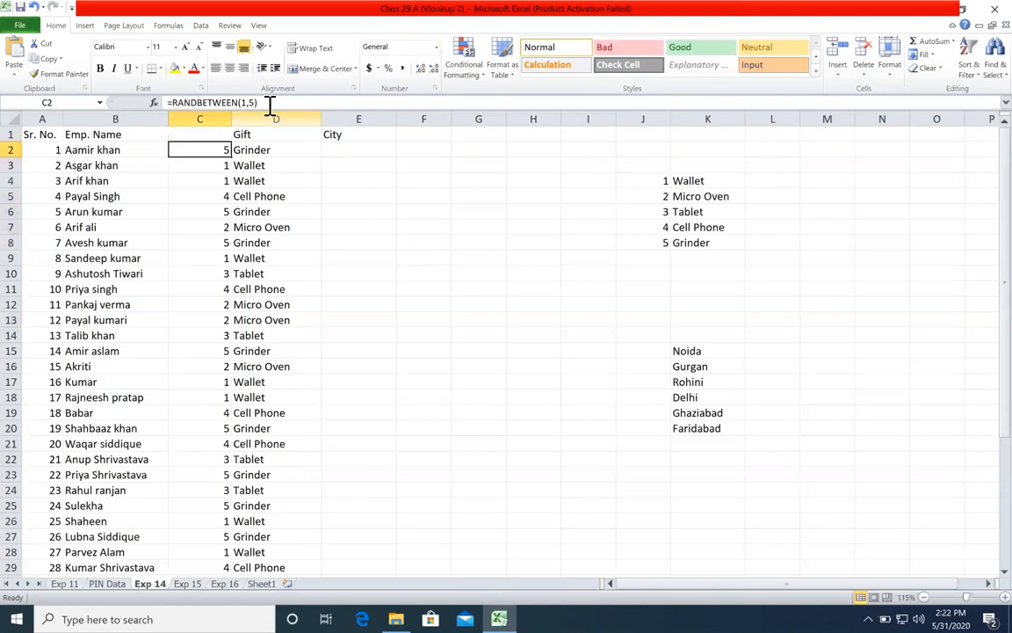
right_click(214, 129)
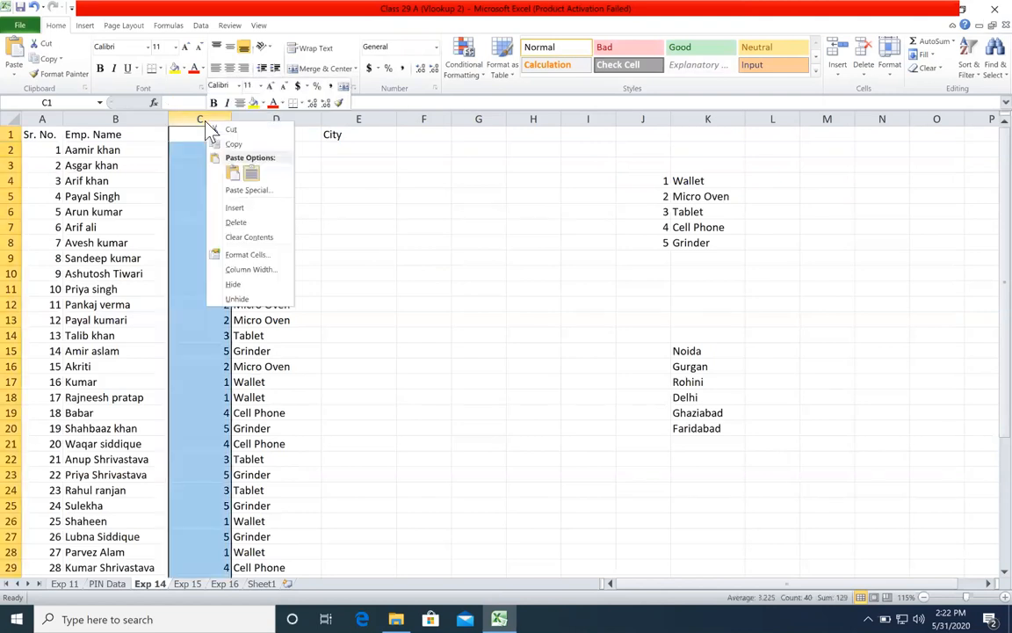
left_click(236, 144)
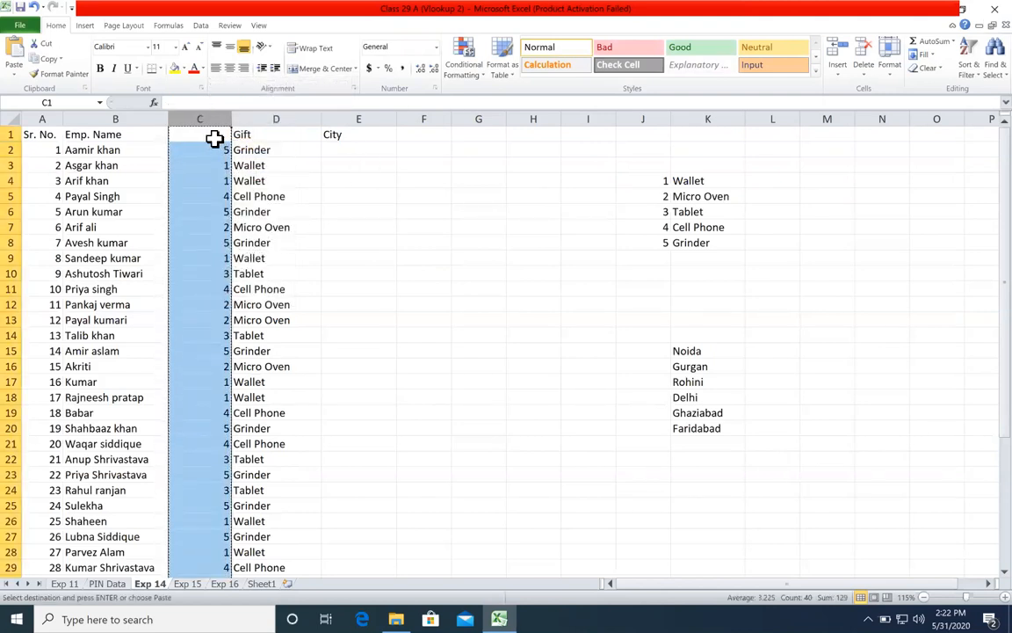
right_click(217, 138)
left_click(262, 211)
left_click(162, 156)
left_click_drag(190, 104, 325, 127)
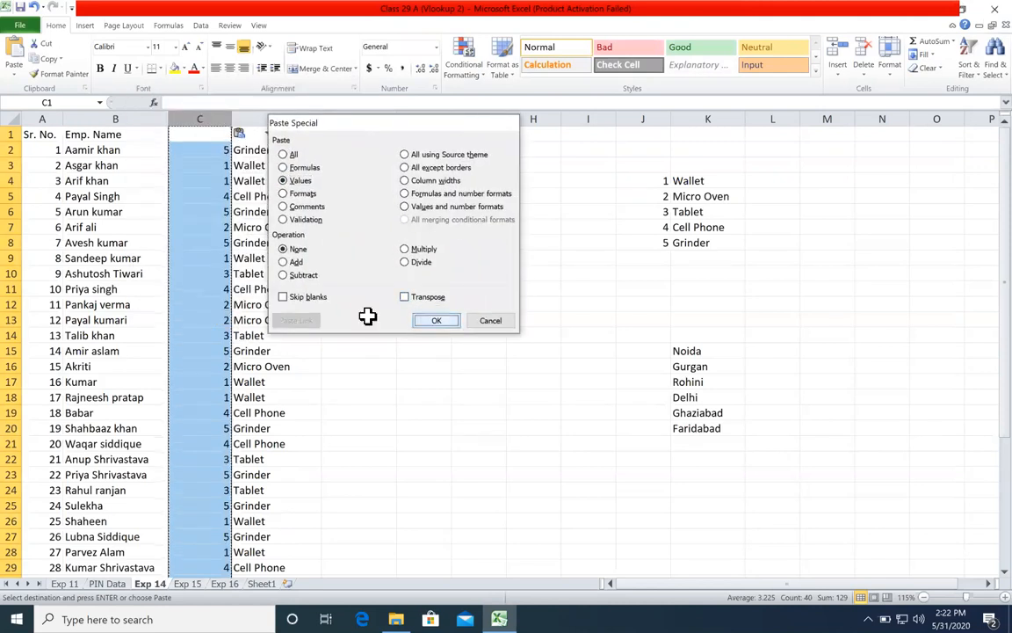
key("Return")
Step: Check the content of C6 and undo the values-only paste in column C
double_click(222, 211)
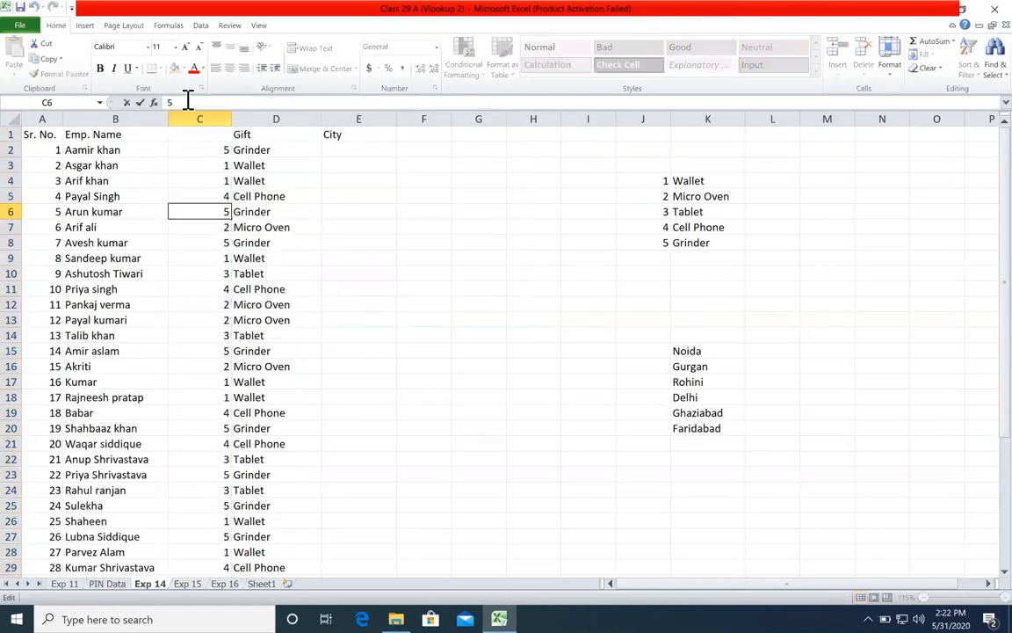
key("Escape")
key("ctrl+z")
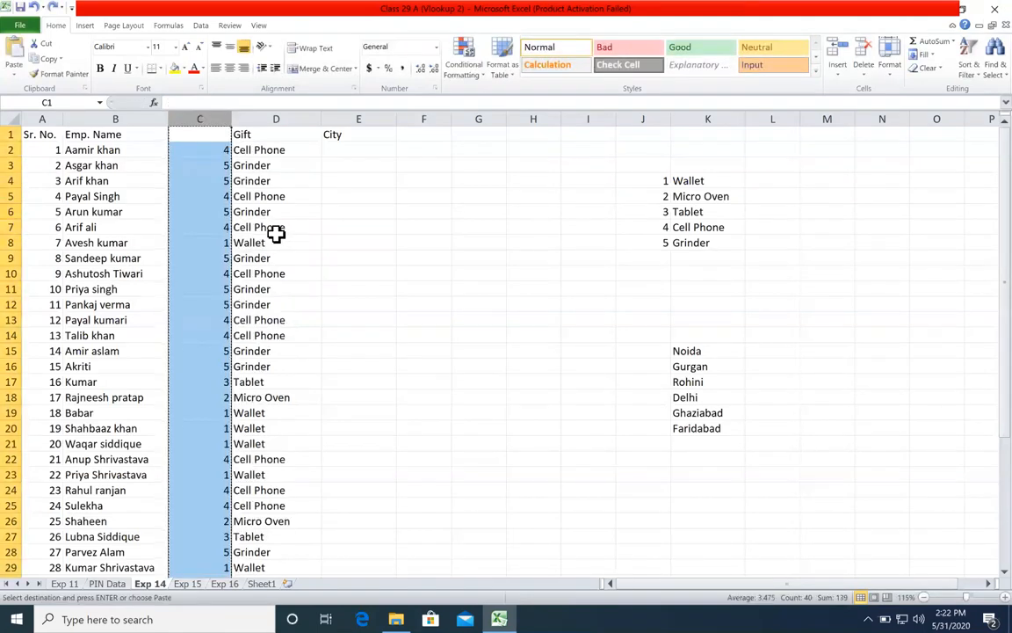
Step: Delete the random-number helper column C and clear the old VLOOKUP formulas from the Gift column
right_click(213, 119)
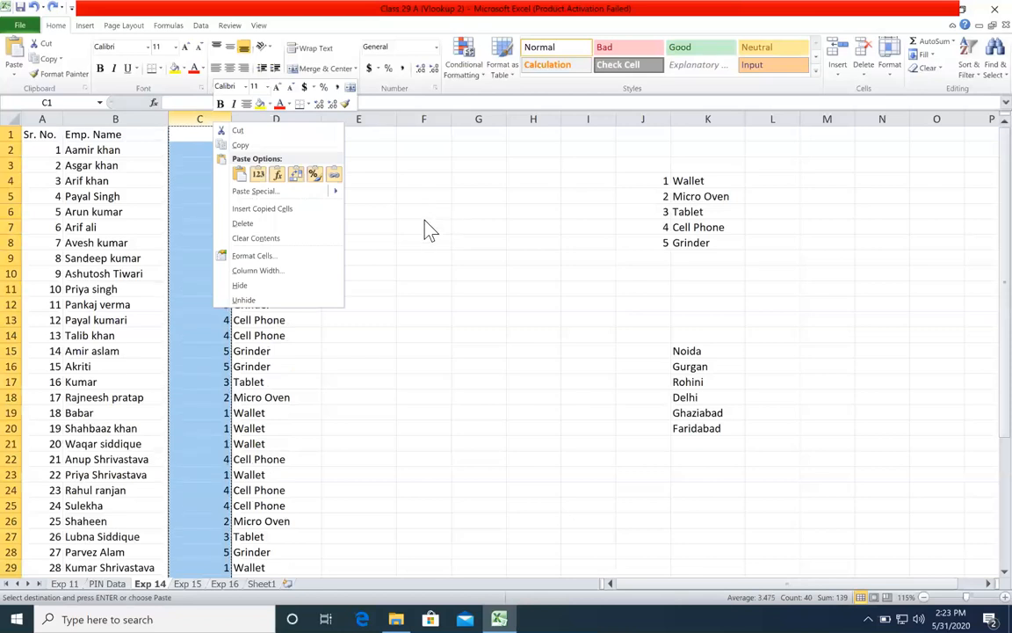
left_click(294, 223)
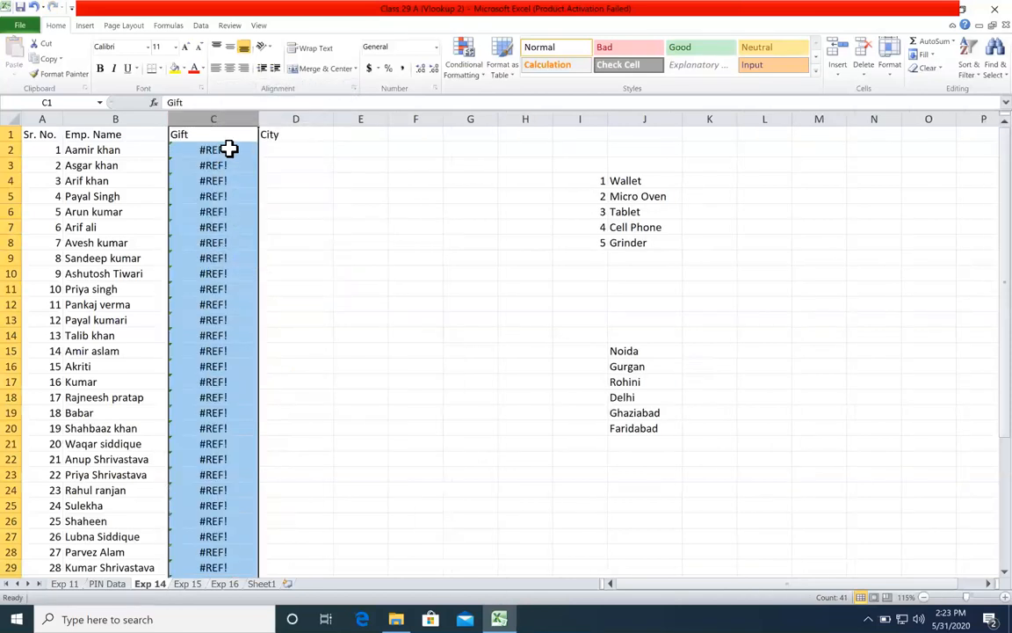
left_click(229, 150)
key("ctrl+shift+Down")
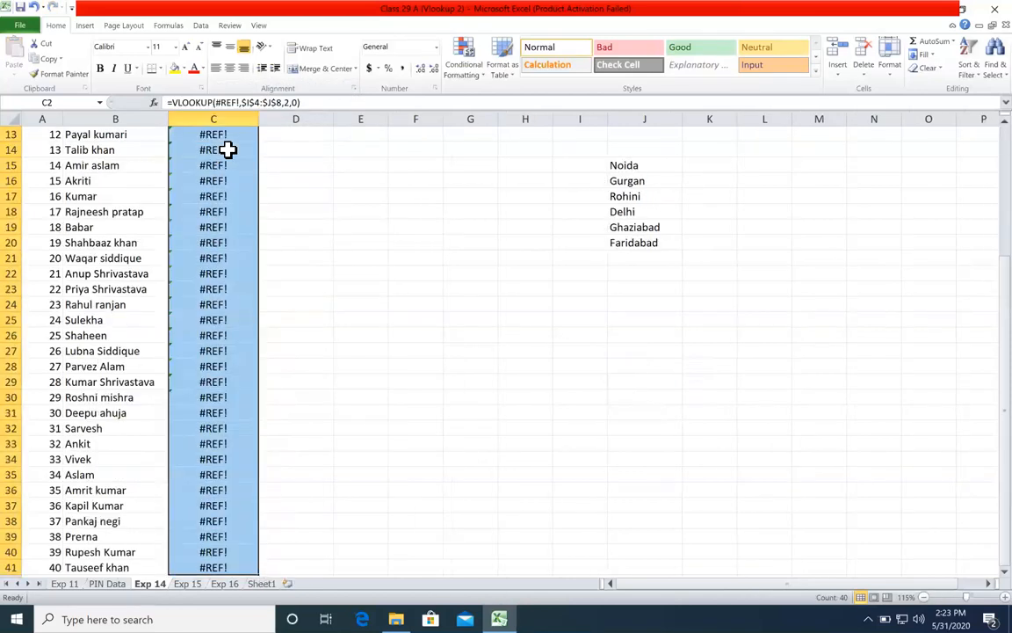
key("Delete")
scroll(229, 149, "up", 4)
left_click(232, 147)
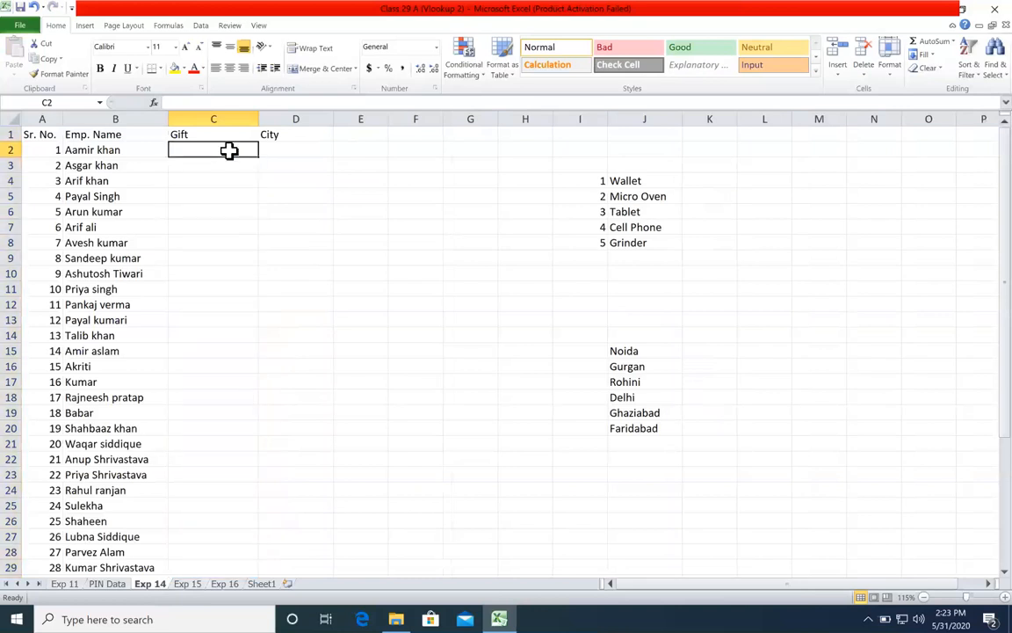
type("=vl")
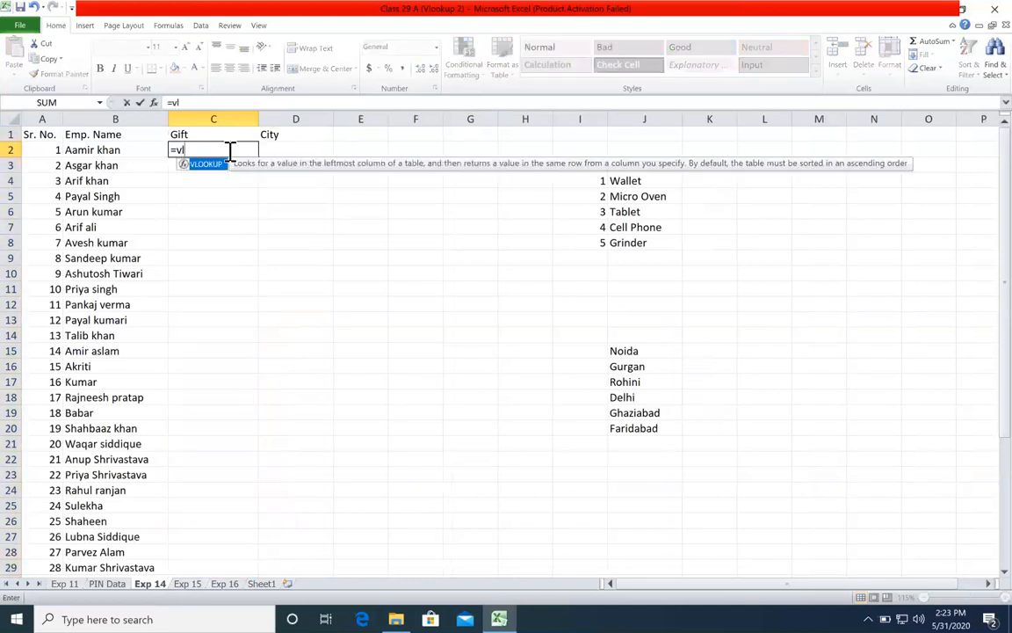
key("Tab")
left_click(147, 152)
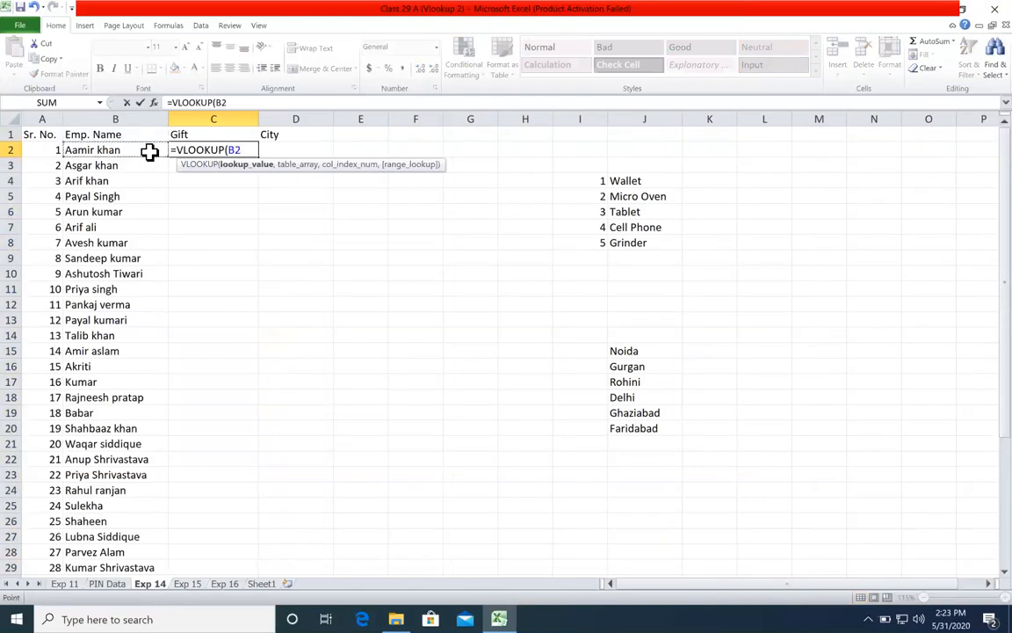
key("Escape")
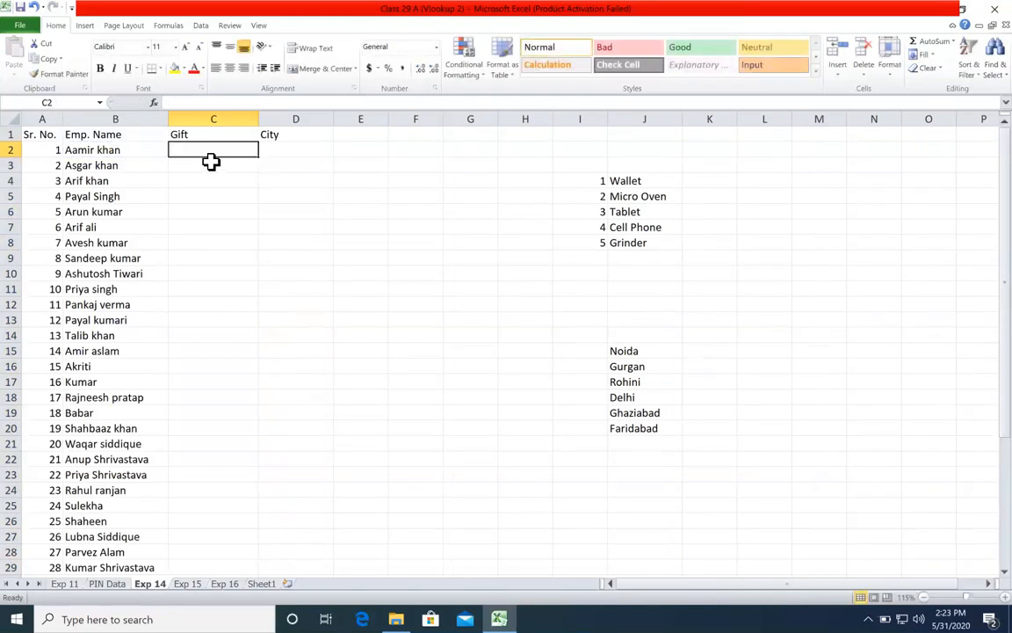
Step: Start a VLOOKUP formula in C2 with RANDBETWEEN(1,5) nested as the lookup value
type("=")
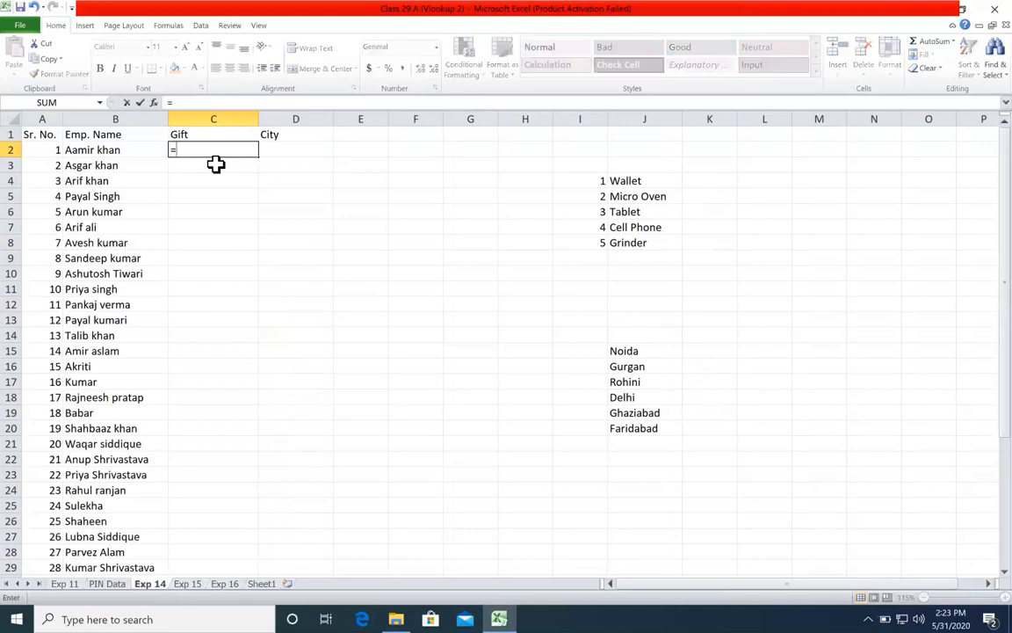
type("vl")
key("Tab")
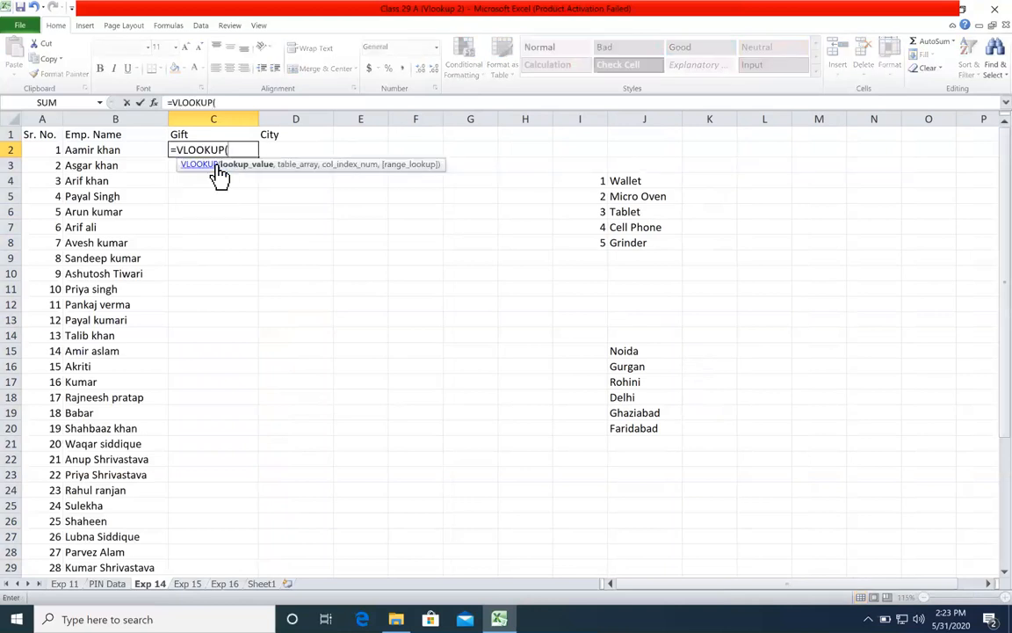
type("rand")
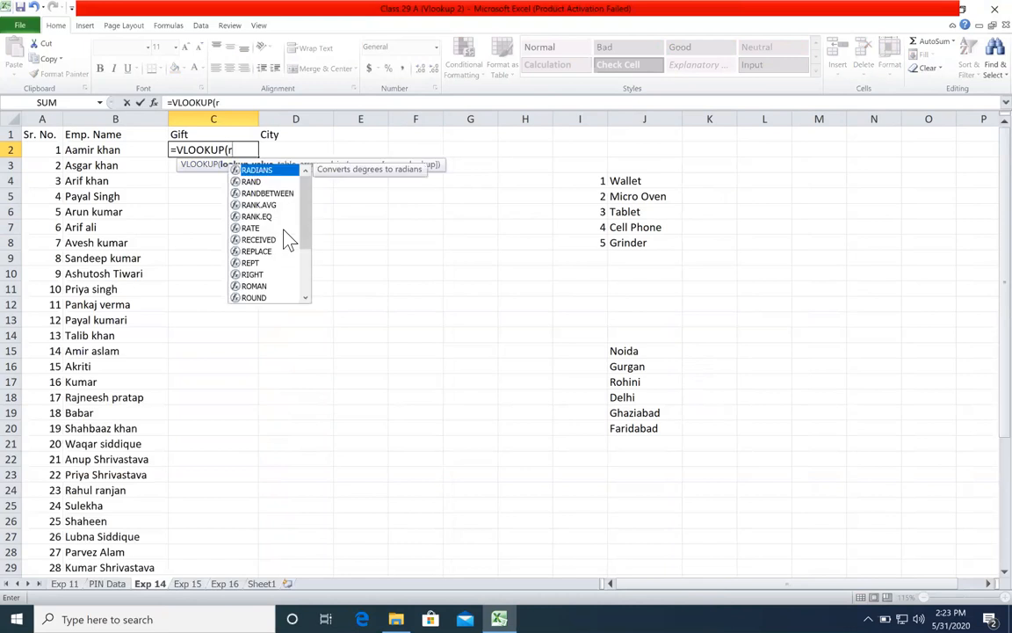
key("Down")
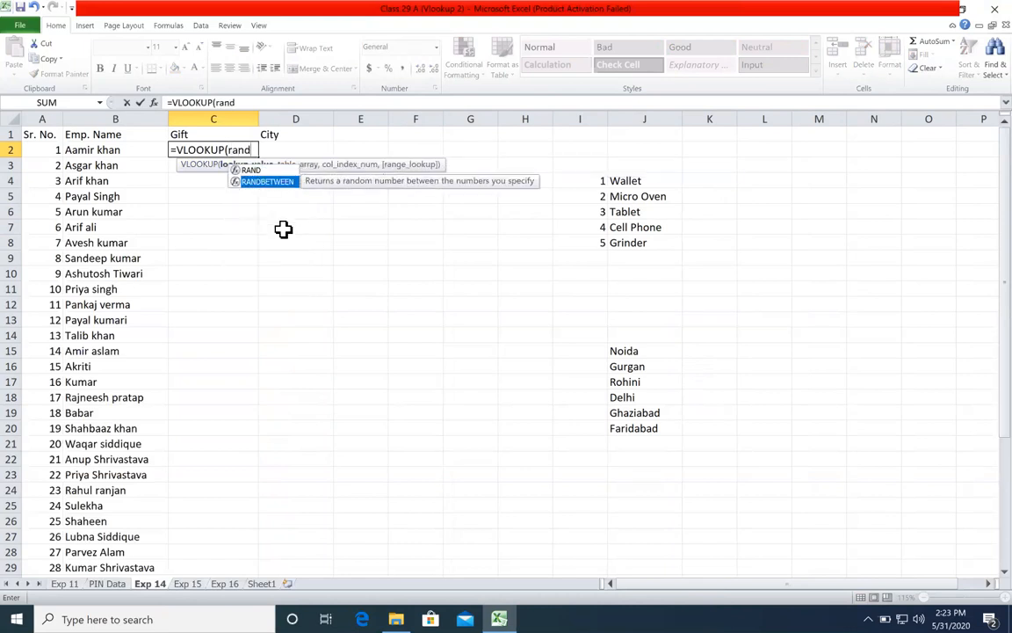
key("Tab")
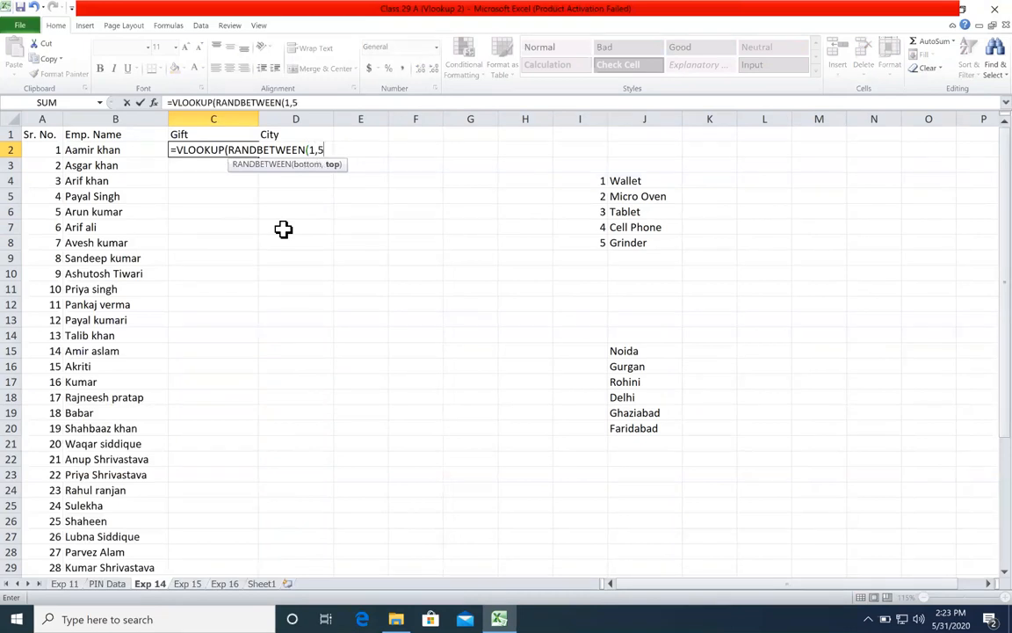
type("1,5)")
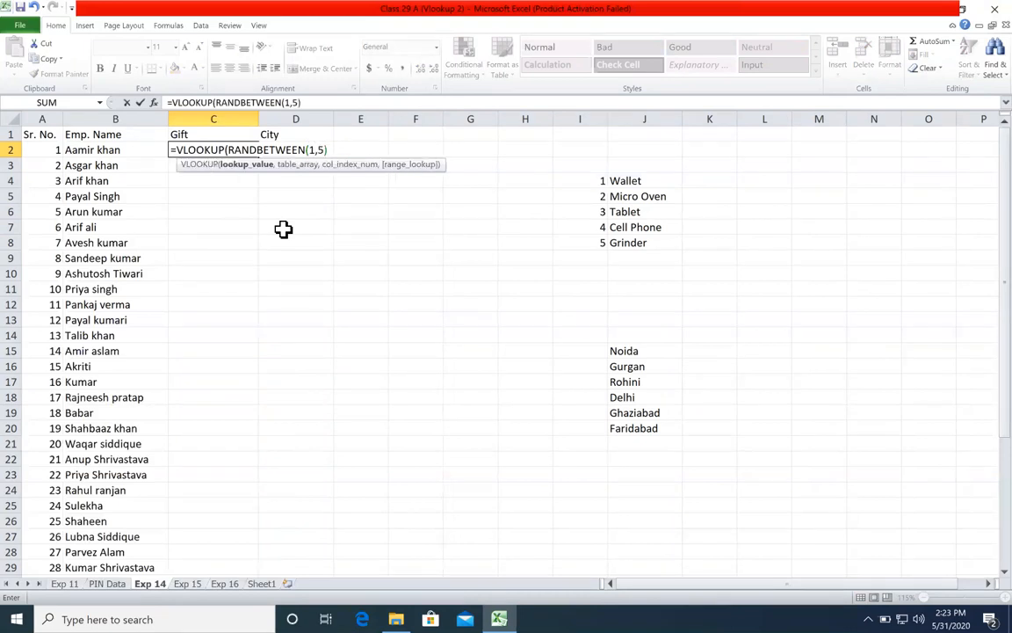
left_click(239, 165)
left_click_drag(228, 149, 337, 149)
left_click(332, 149)
type(",")
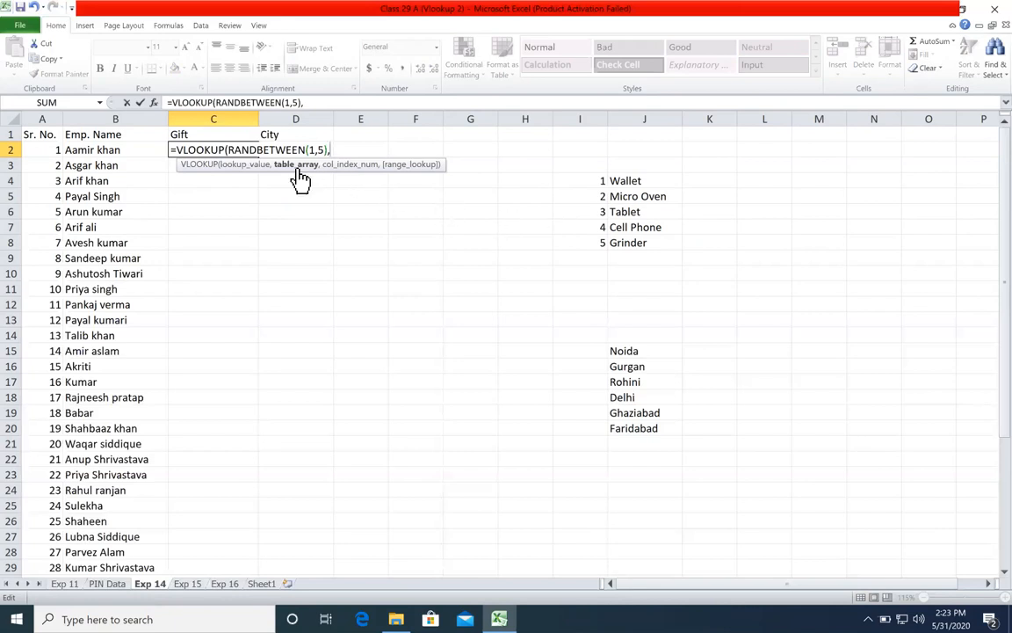
Step: Complete the VLOOKUP in C2 with the absolute gift table range $I$4:$J$8, column index 2 and exact match 0
left_click(254, 165)
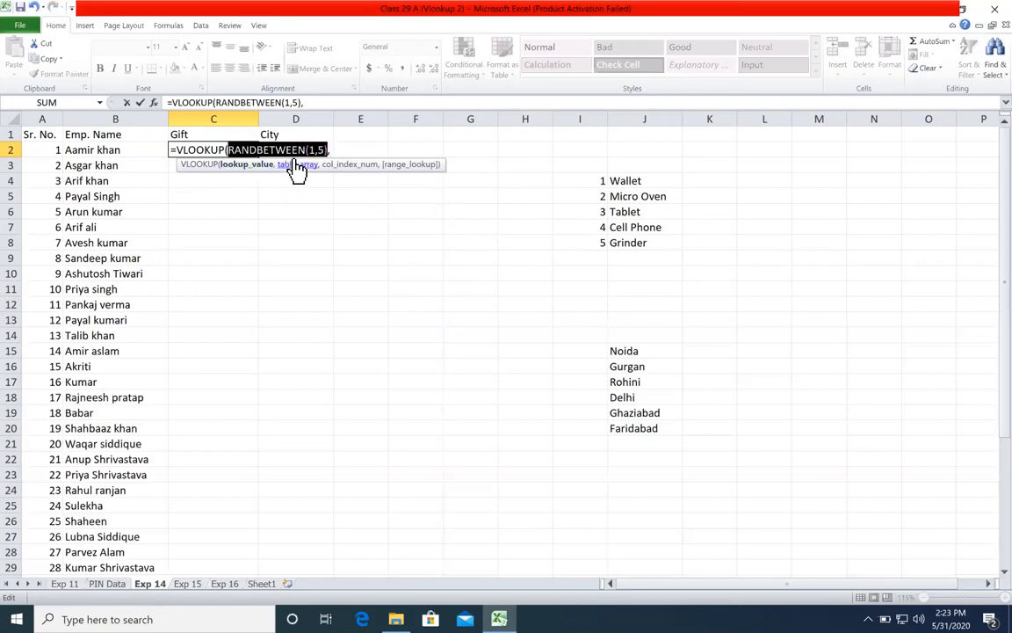
left_click(298, 165)
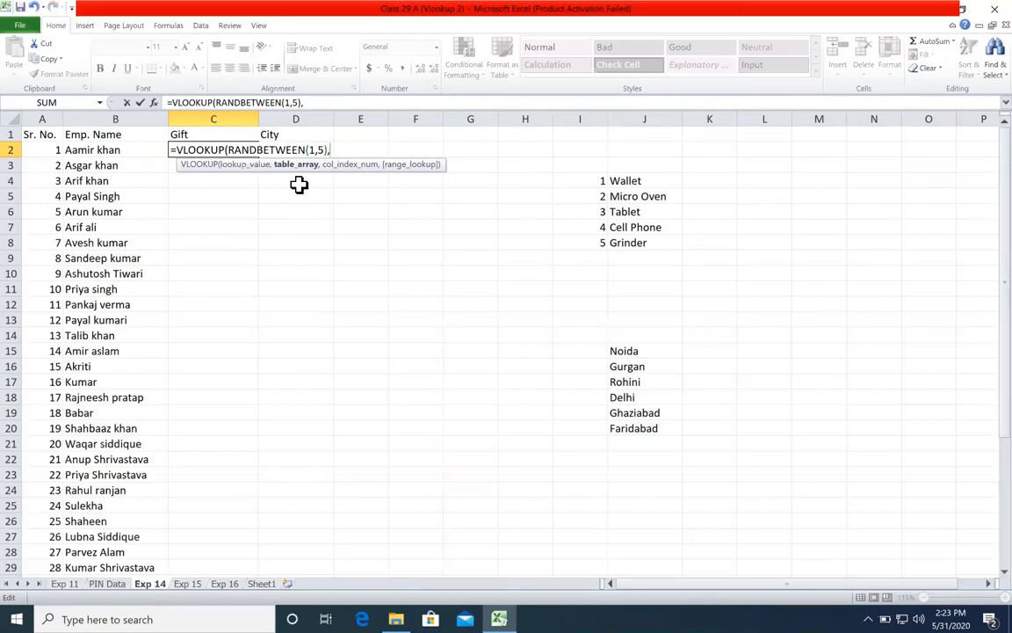
left_click(268, 166)
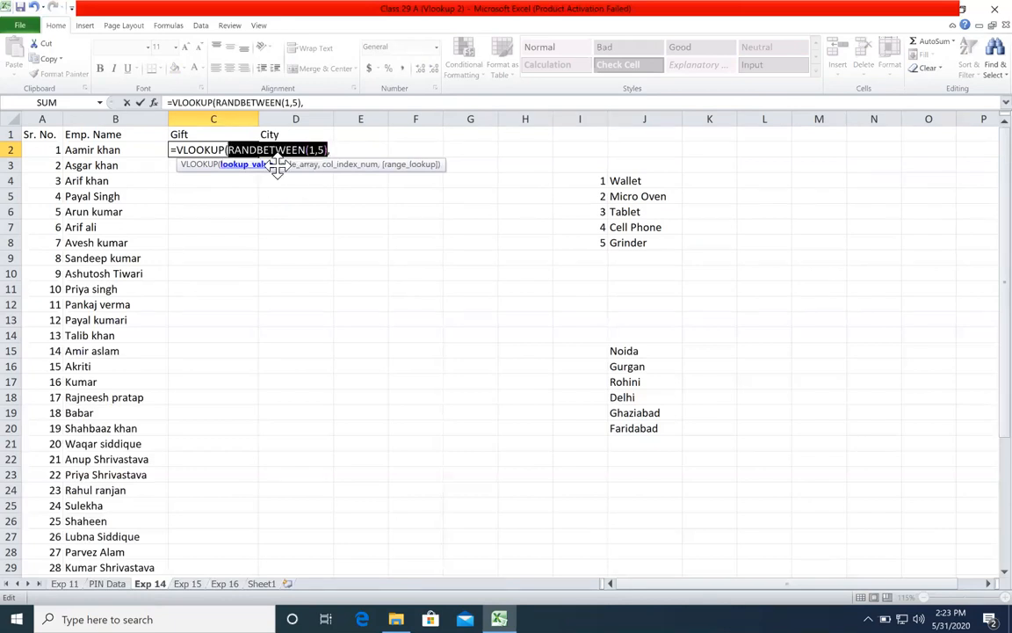
left_click(300, 167)
left_click_drag(565, 181, 643, 250)
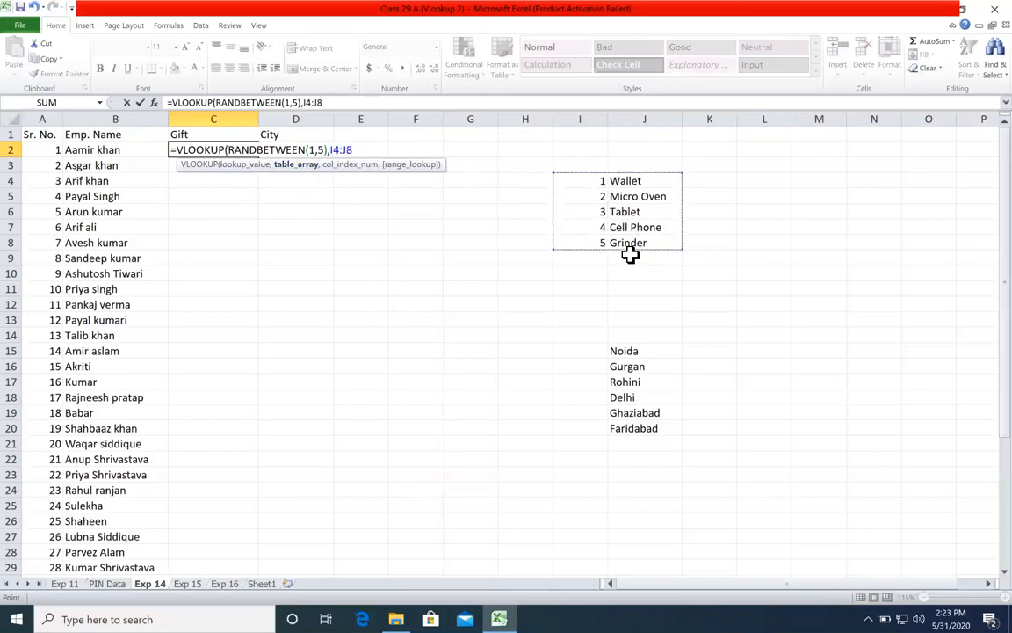
key("F4")
type(",")
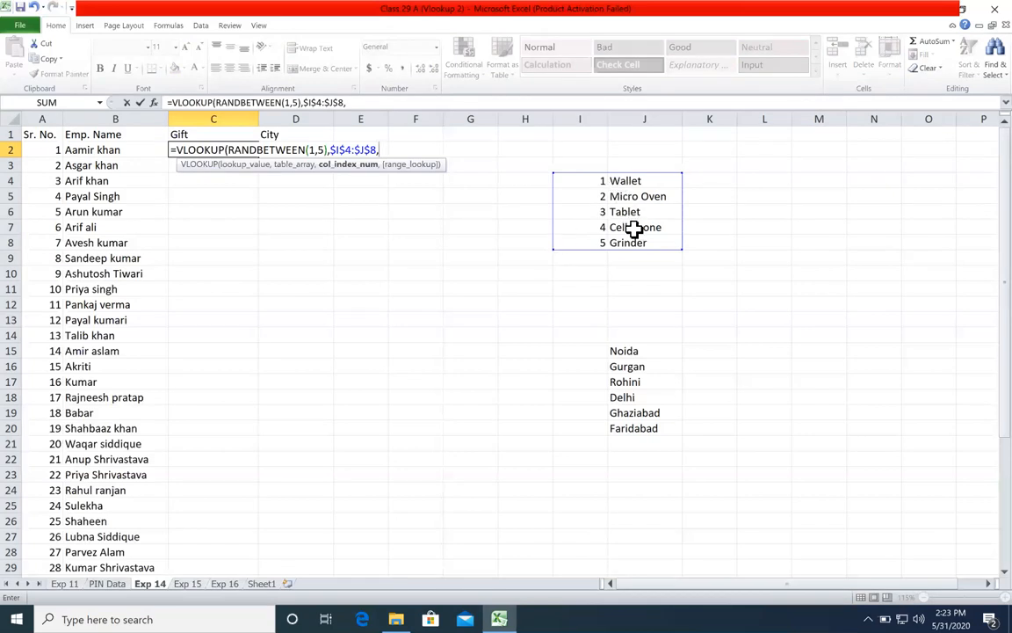
type("2,0)")
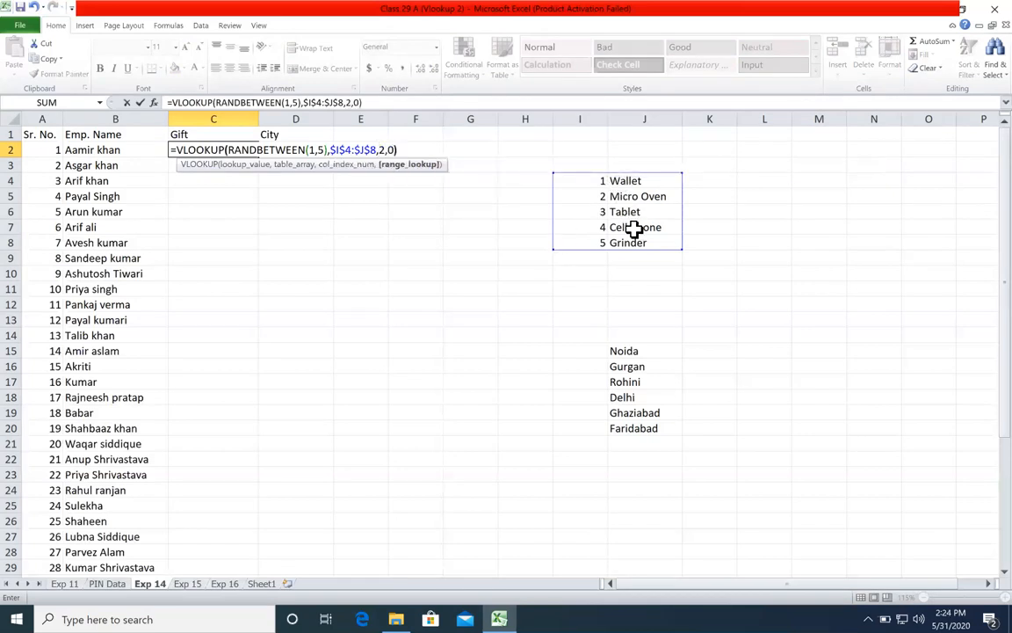
Step: Review each argument of the VLOOKUP formula in C2 and commit the formula
left_click(264, 157)
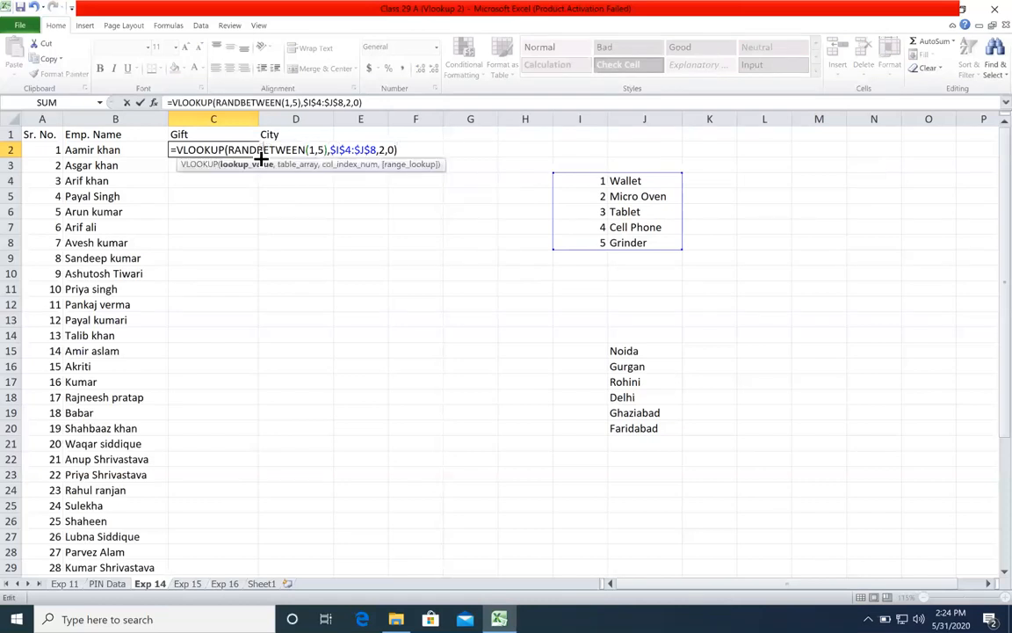
left_click(243, 164)
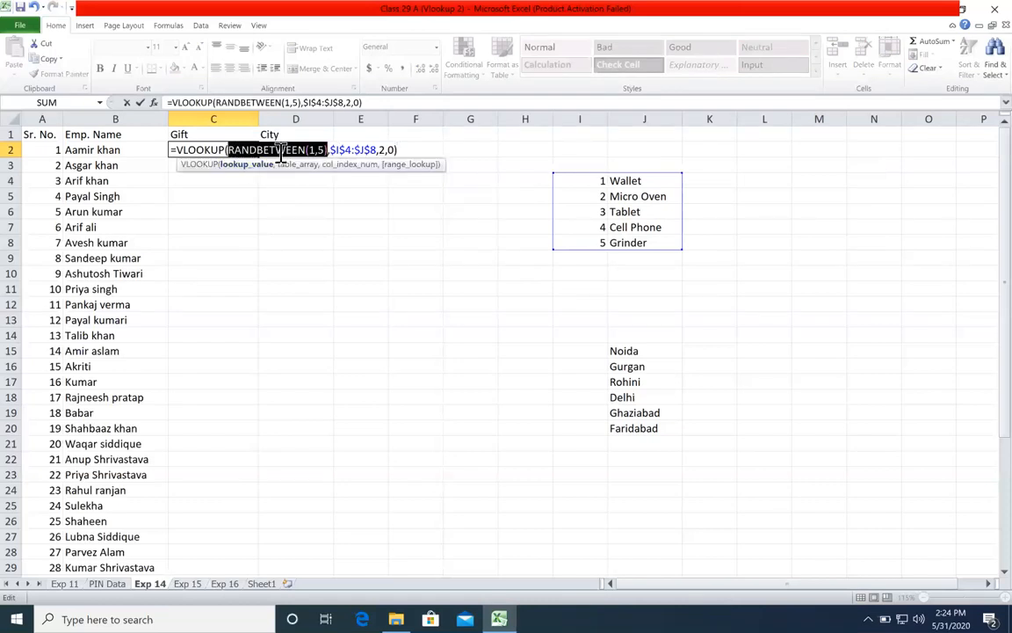
left_click(290, 164)
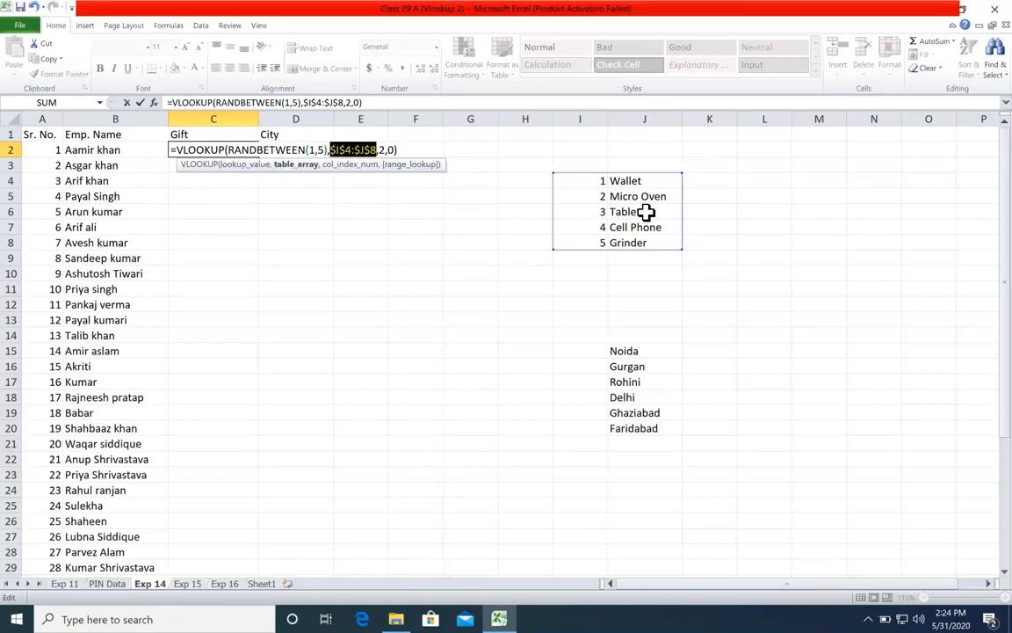
left_click(352, 164)
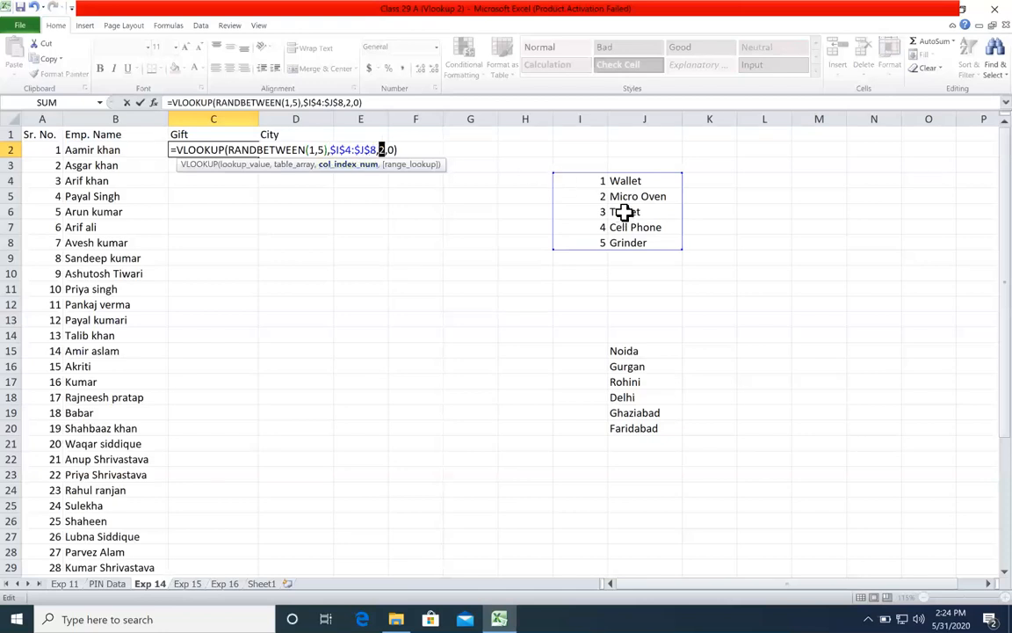
left_click(423, 166)
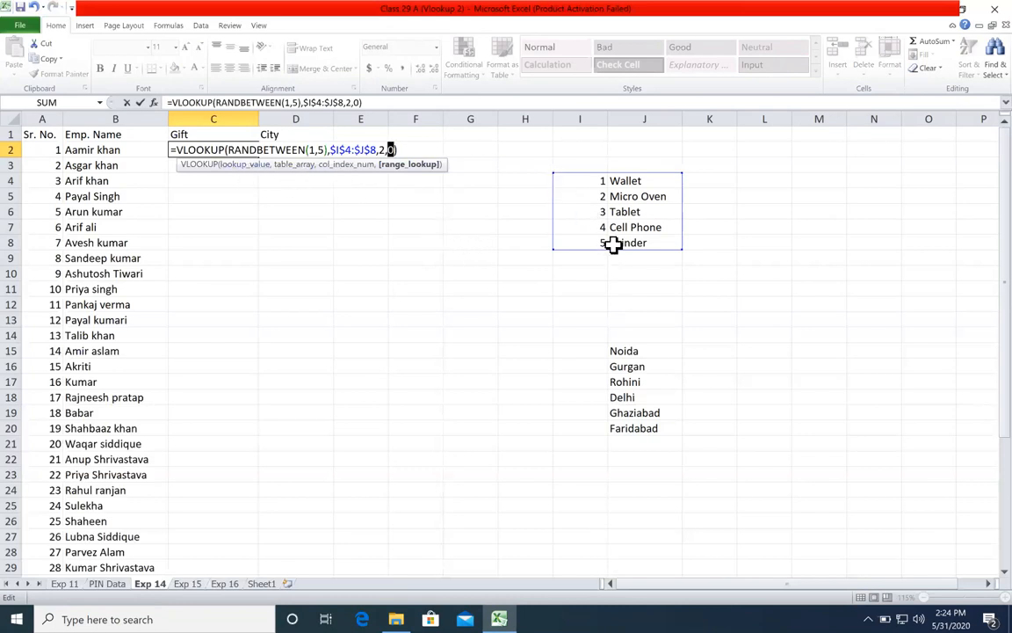
key("Return")
Step: Fill the C2 formula down the Gift column for all employees
left_click(235, 150)
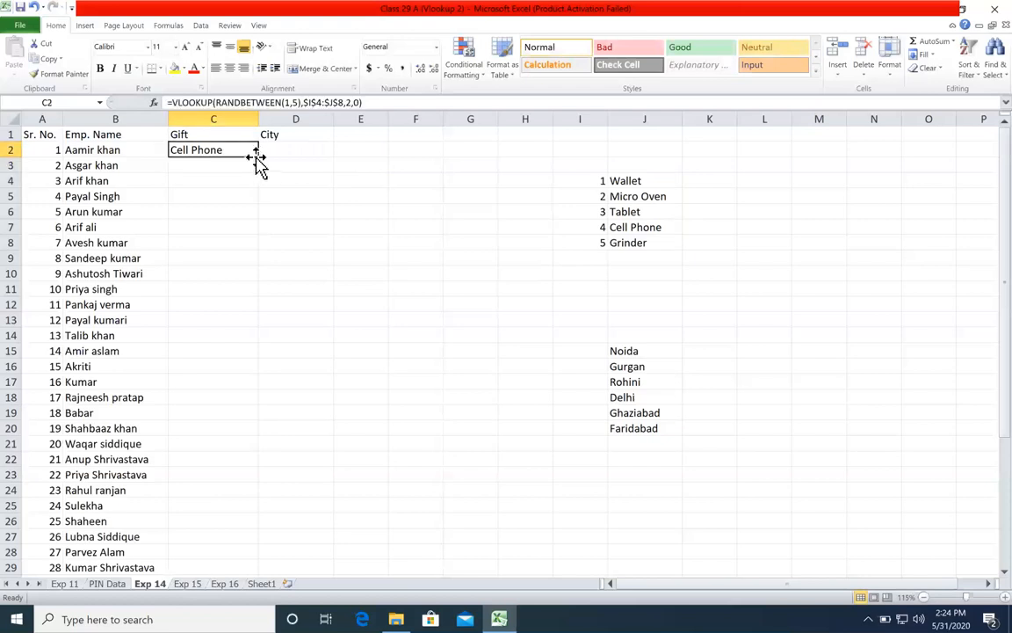
double_click(257, 156)
left_click(371, 206)
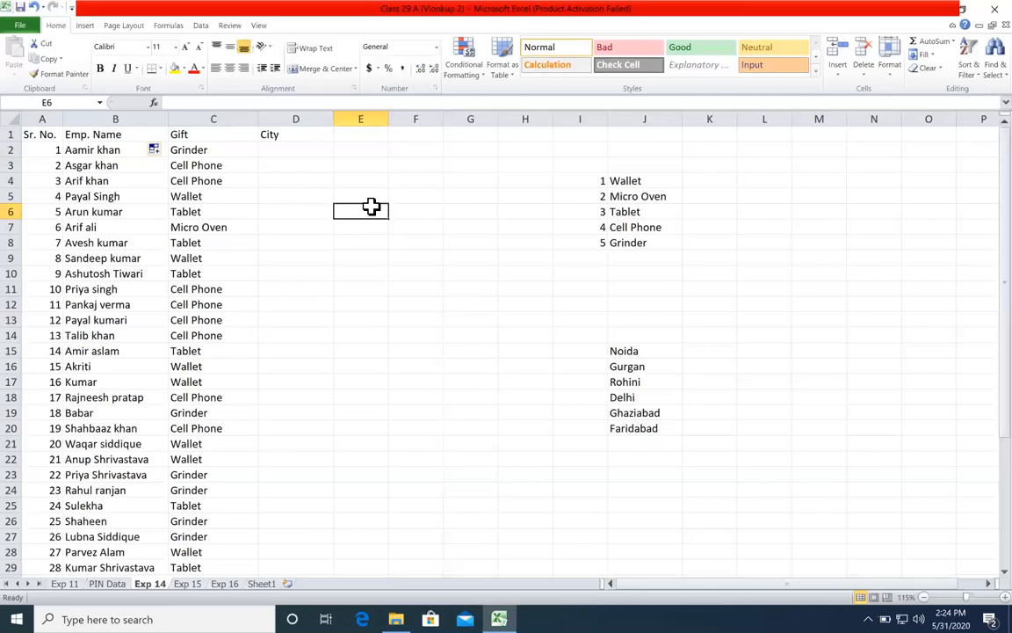
left_click_drag(316, 175, 360, 334)
left_click(705, 400)
Step: Number the city list 1 to 6 in I15:I20, entering 1 and 2 and filling the series down
left_click(584, 351)
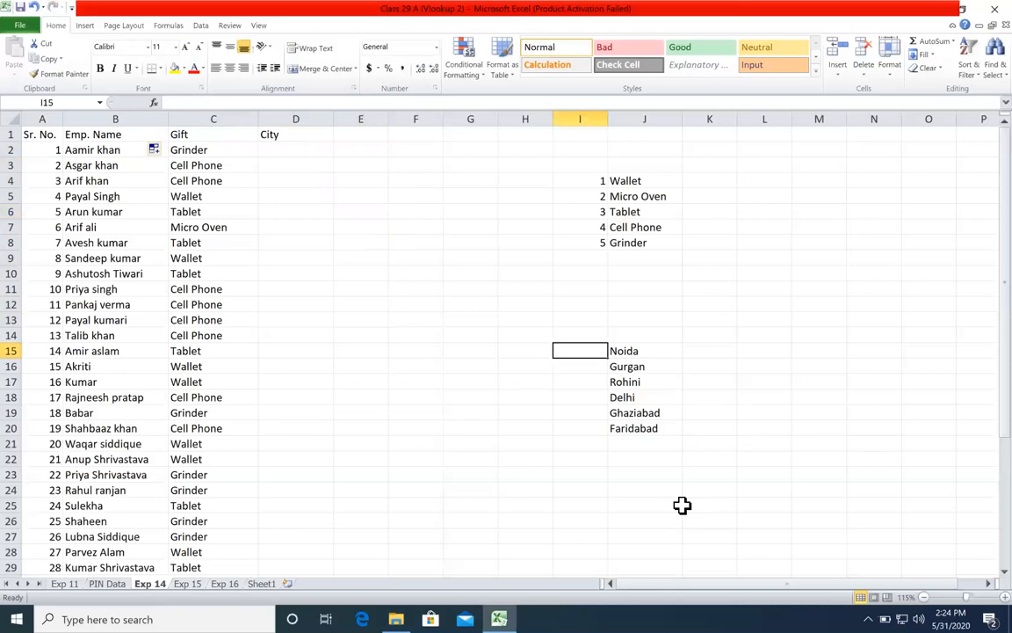
type("1")
key("Return")
type("2")
key("Return")
left_click_drag(601, 348, 601, 433)
left_click(729, 380)
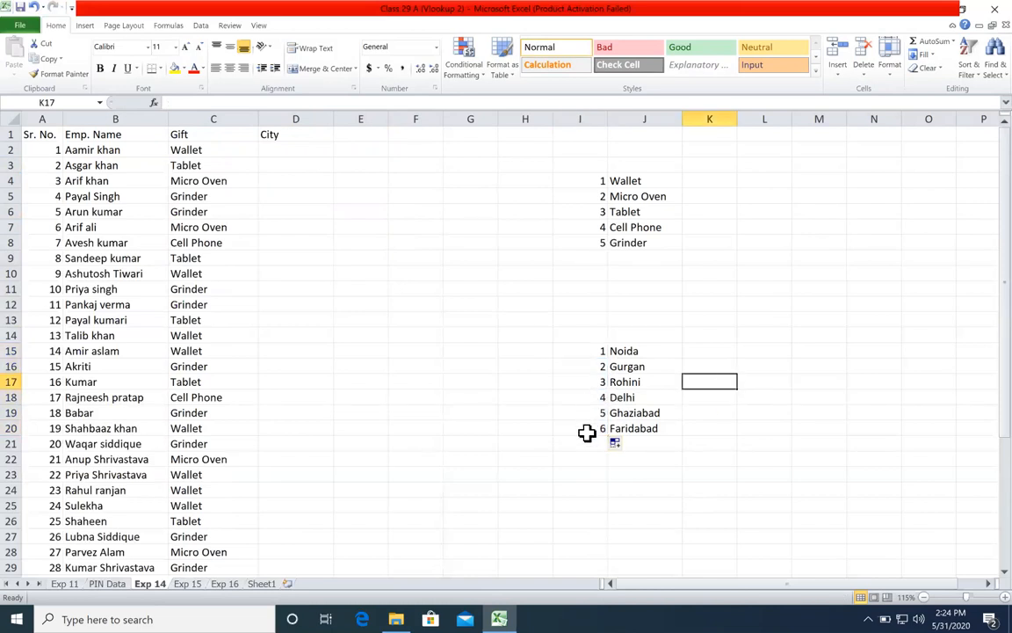
left_click(308, 150)
type("=rand")
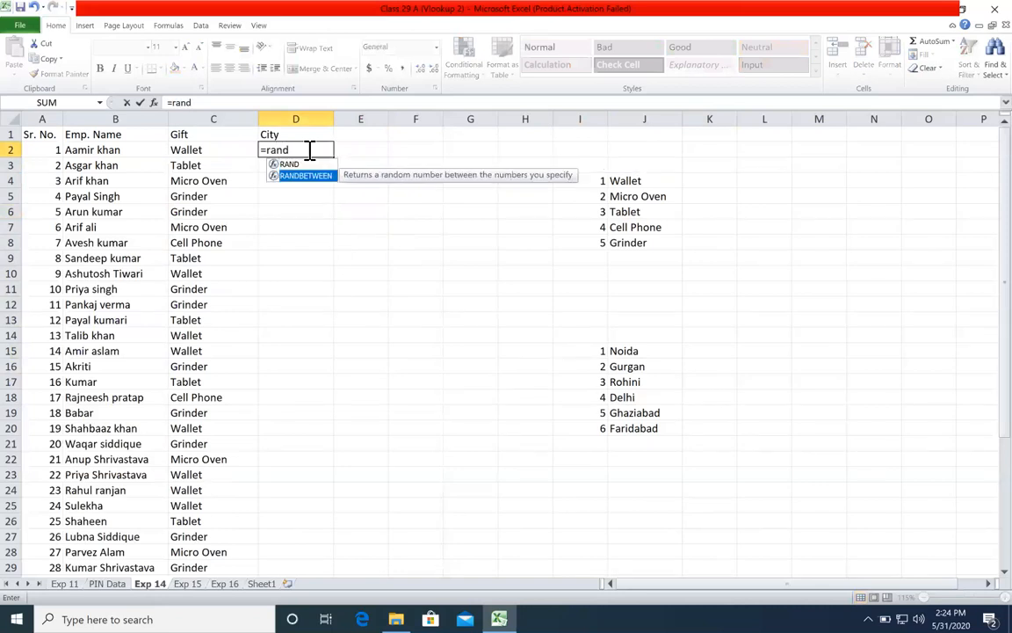
key("Tab")
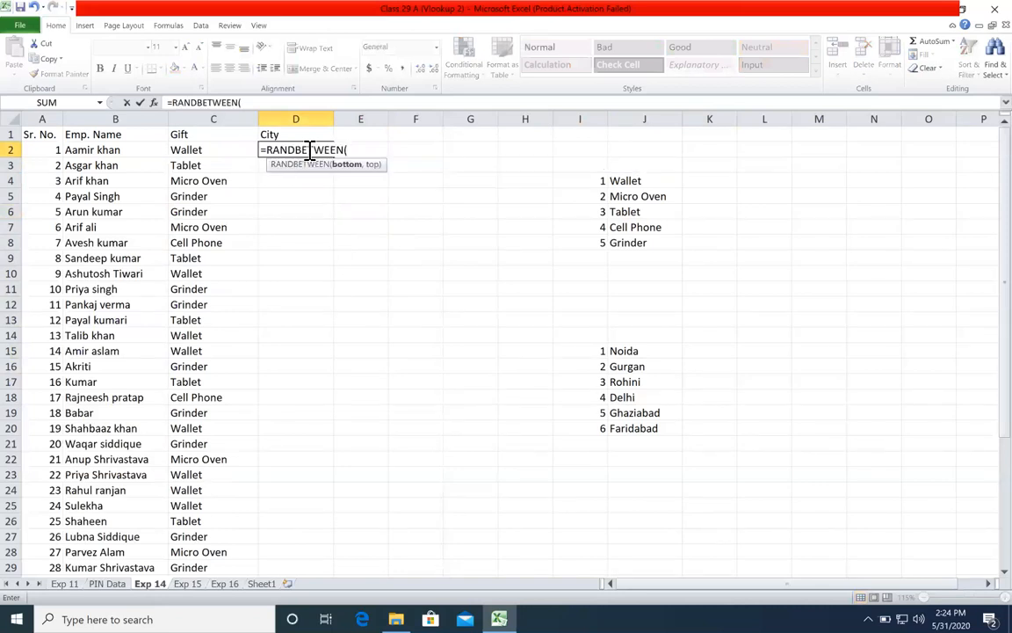
key("Escape")
Step: Start a VLOOKUP formula in D2 with RANDBETWEEN(1,6) nested as the lookup value
type("=vl")
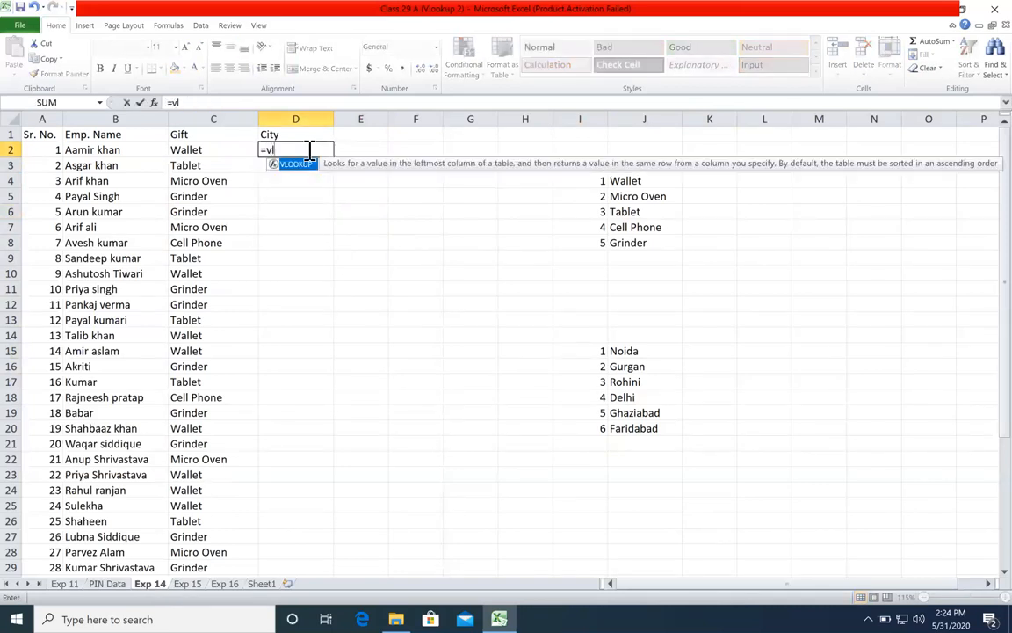
key("Tab")
type("ra")
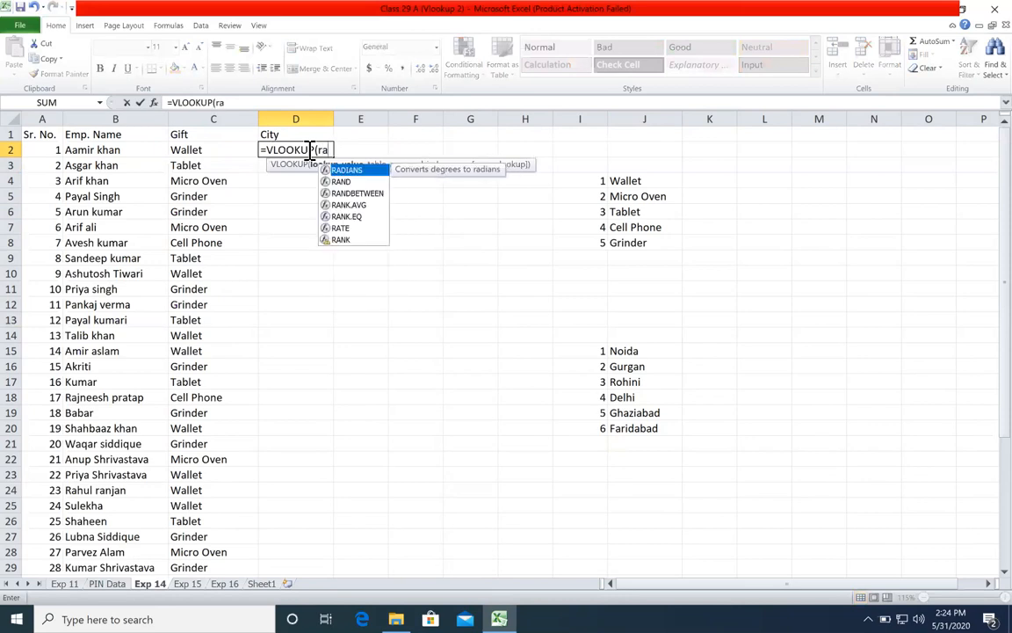
key("Down")
key("Down")
key("Tab")
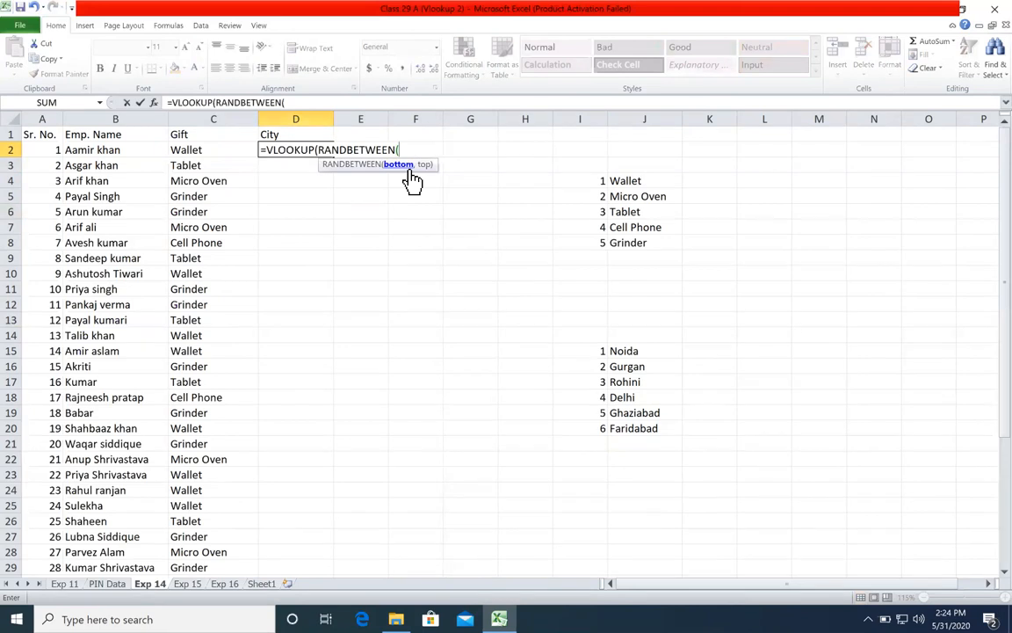
type("1,6^")
key("BackSpace")
type(")")
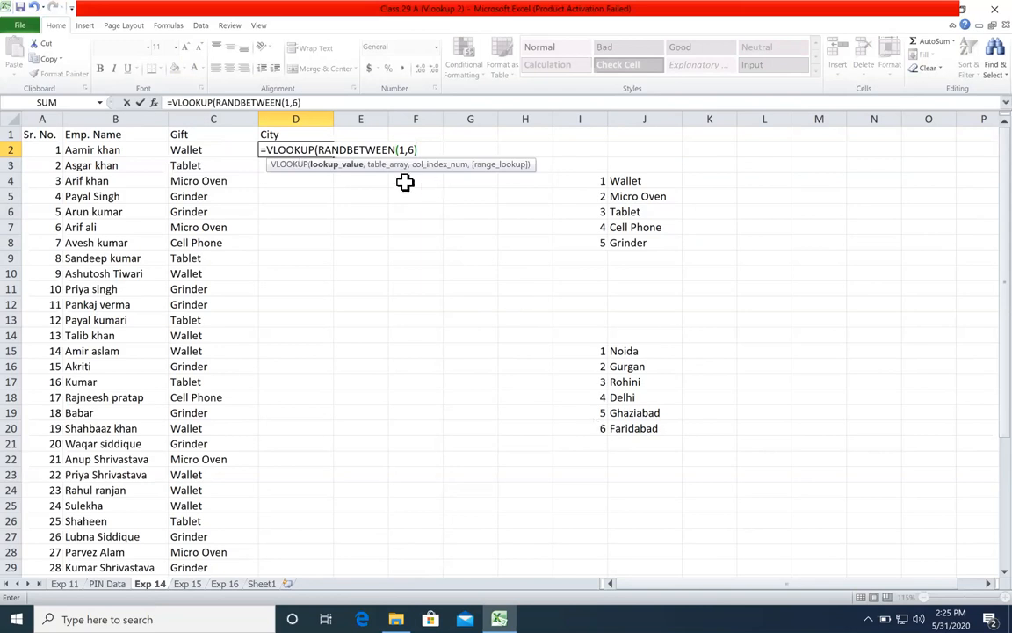
left_click(324, 165)
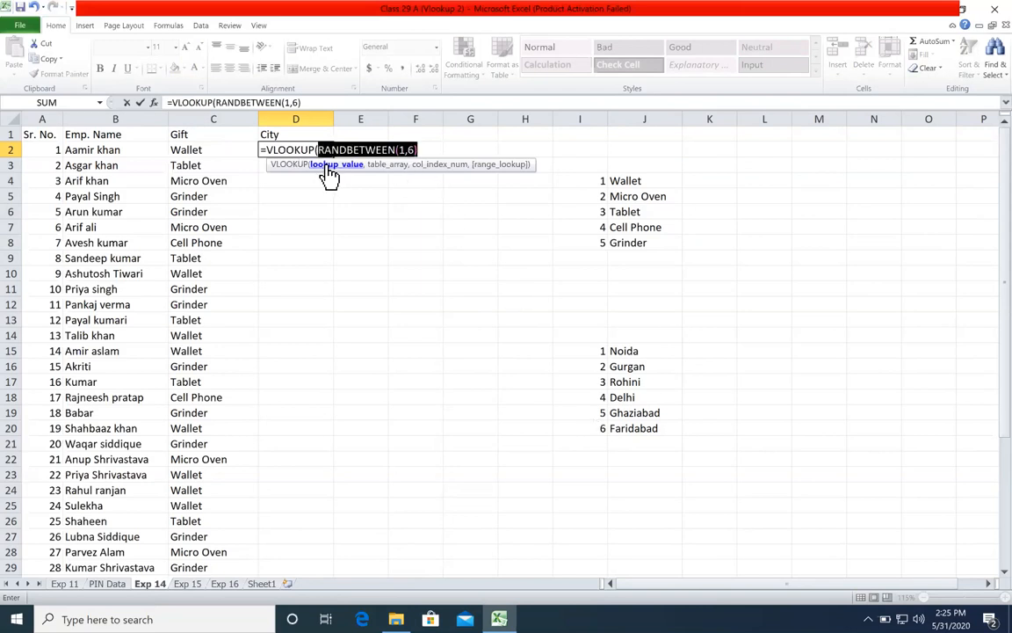
left_click(432, 143)
Step: Add the absolute city table range $I$15:$J$20, column index 2 and exact match 0 to the VLOOKUP in D2
type(",")
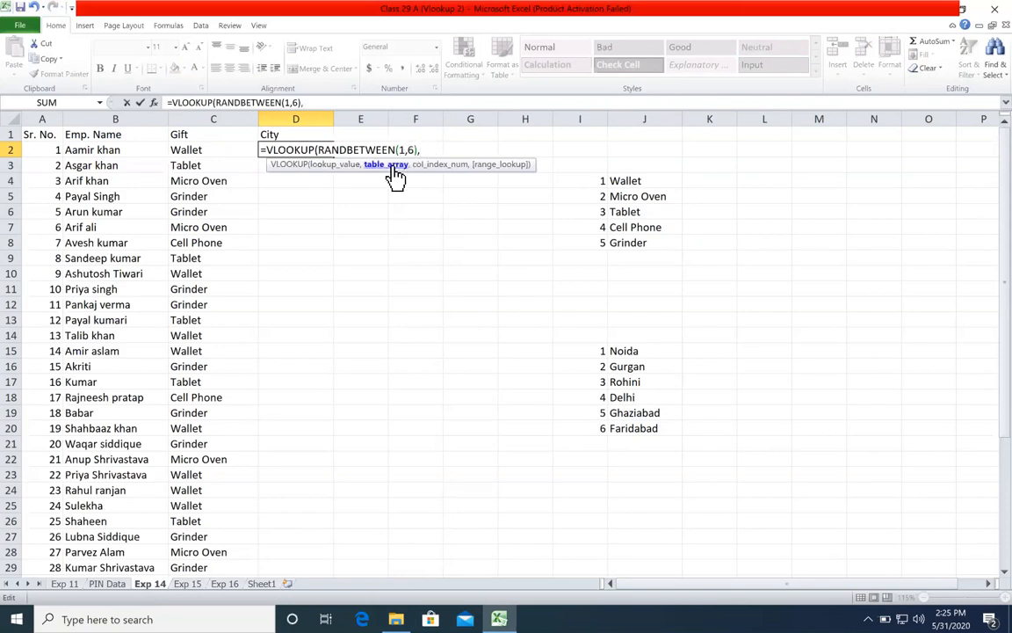
left_click_drag(575, 349, 640, 427)
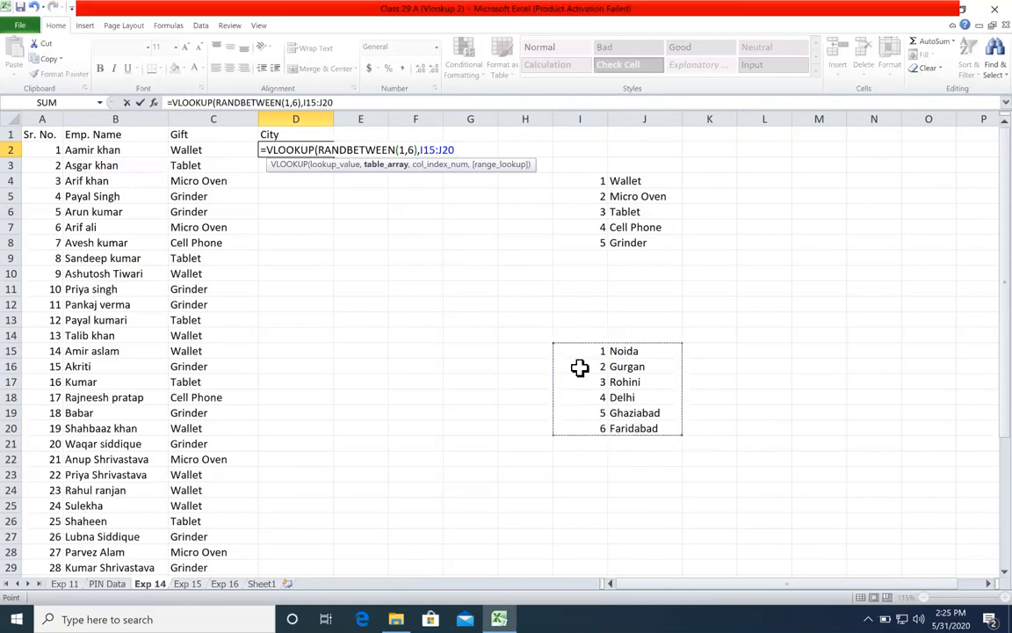
key("F4")
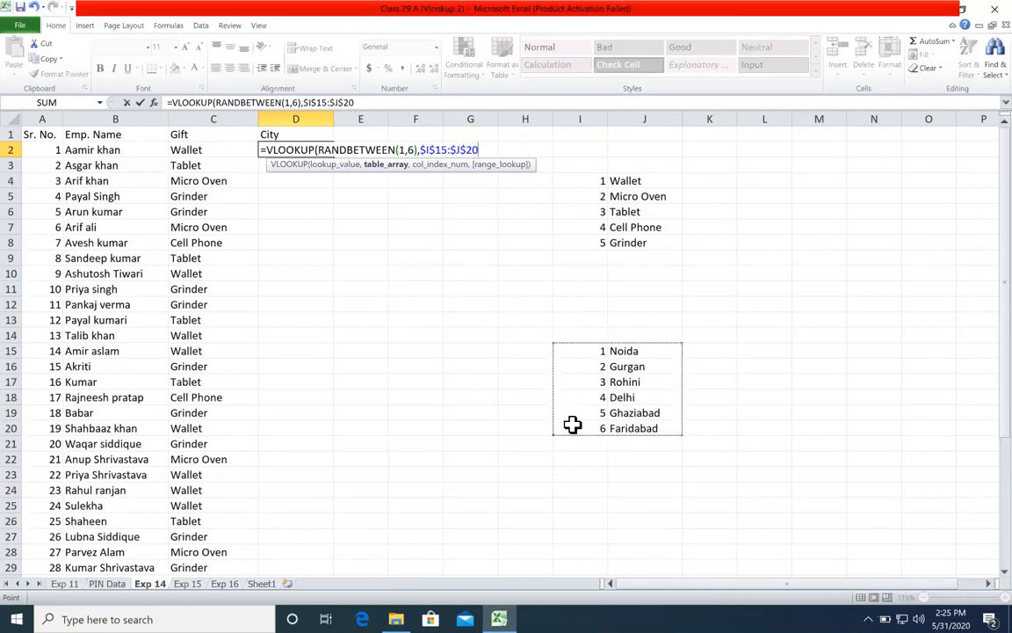
type(",")
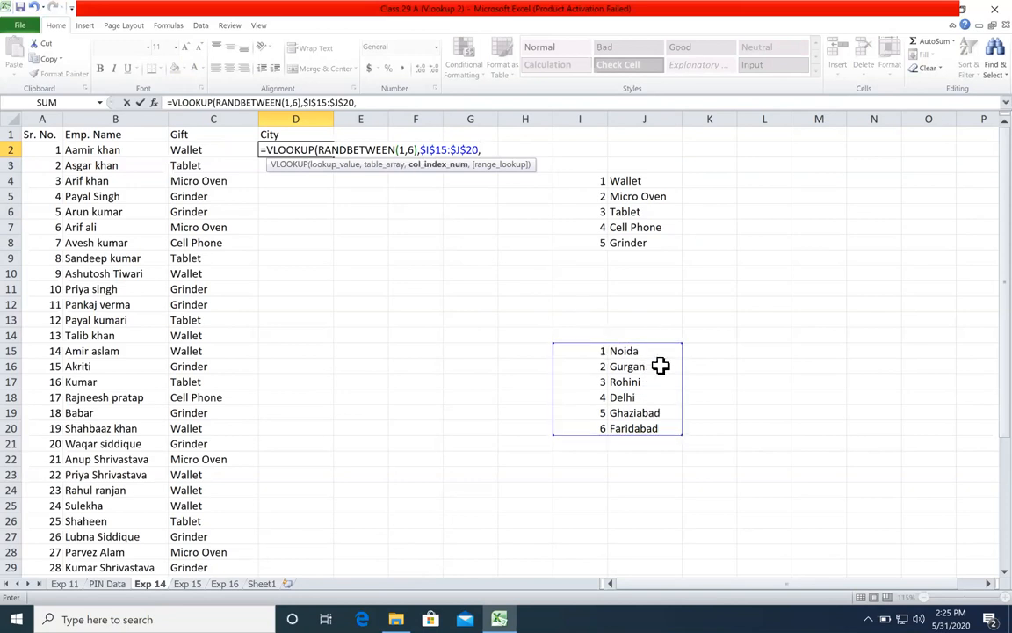
type("2,0")
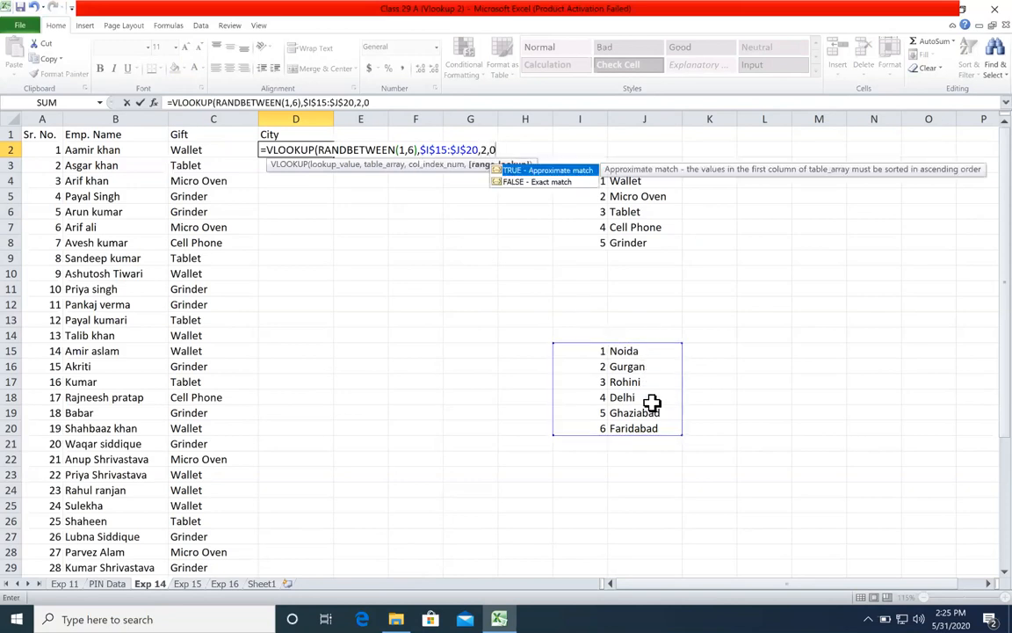
type(")")
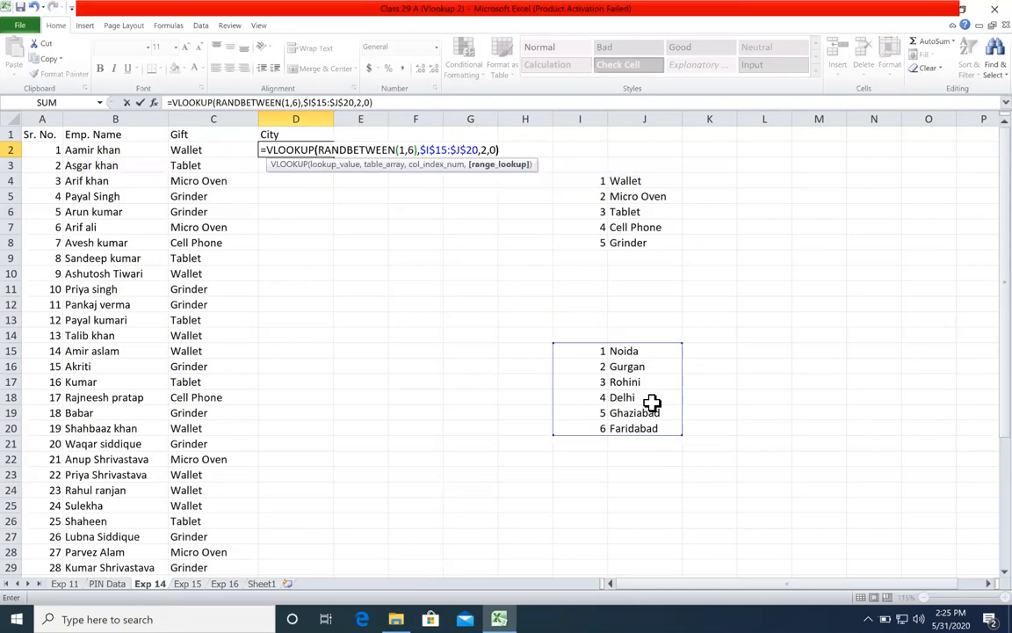
Step: Commit the D2 formula and fill it down the City column for all employees
key("Return")
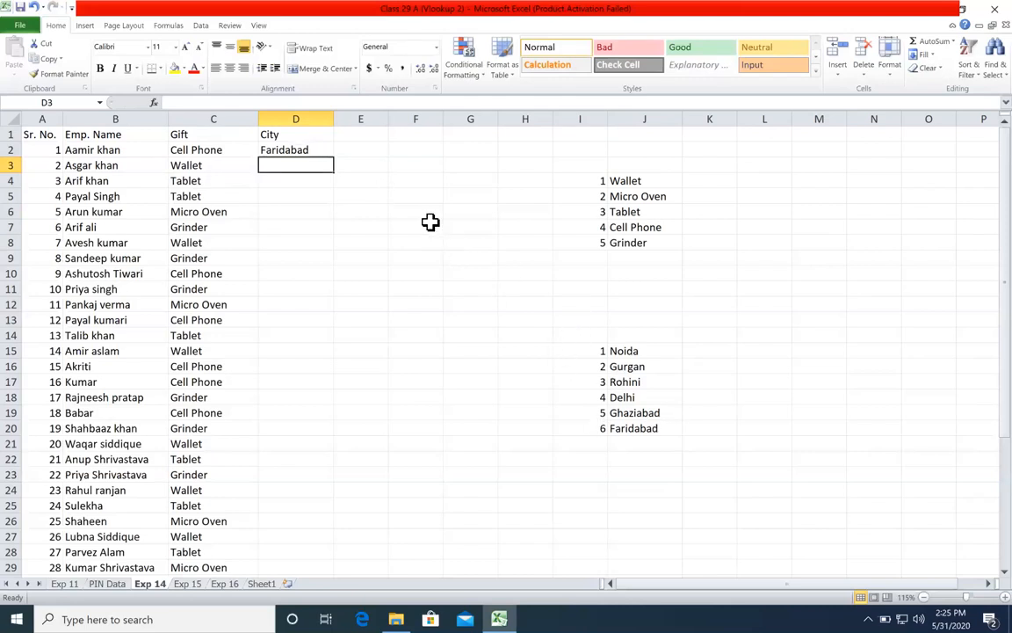
left_click(323, 151)
double_click(333, 158)
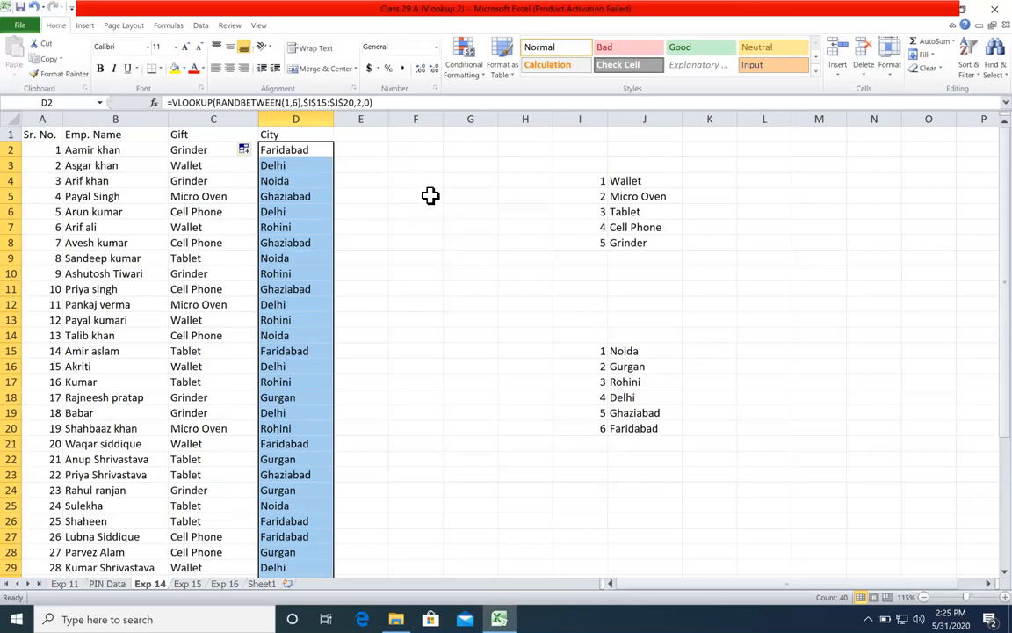
Step: Enter sfsd in F5 and fsf in F6 to recalculate the random results, and clear both entries
left_click(427, 196)
type("sfsd")
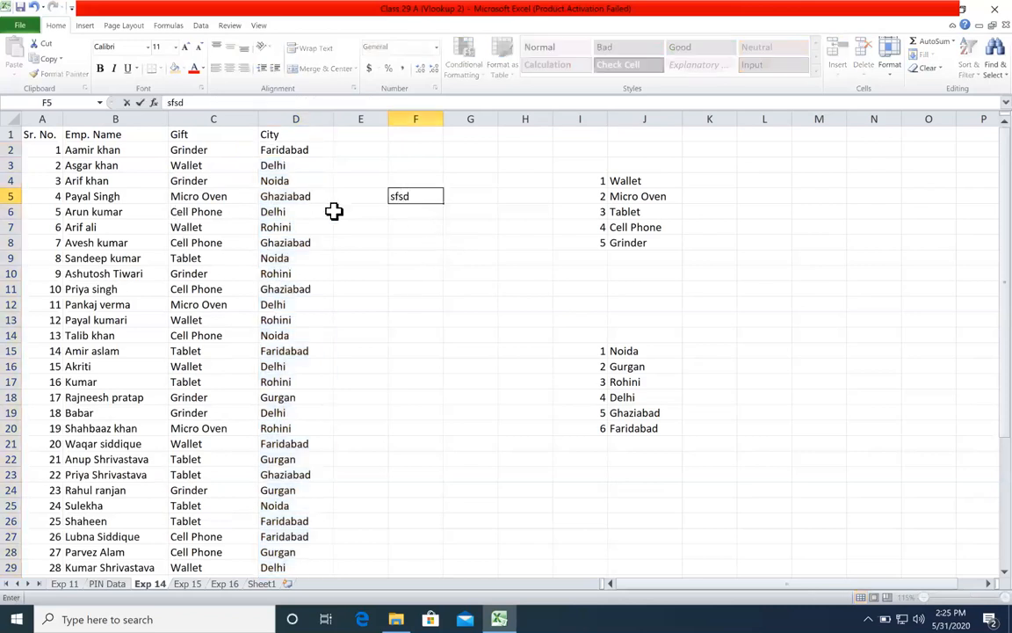
key("Return")
type("fsf")
key("Return")
left_click_drag(448, 181, 432, 261)
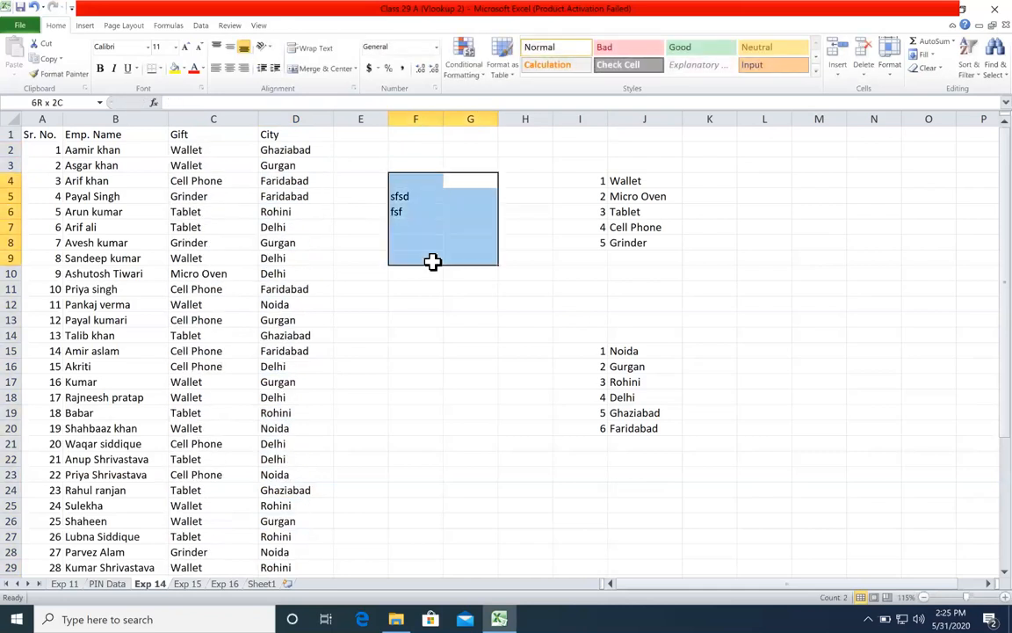
key("Delete")
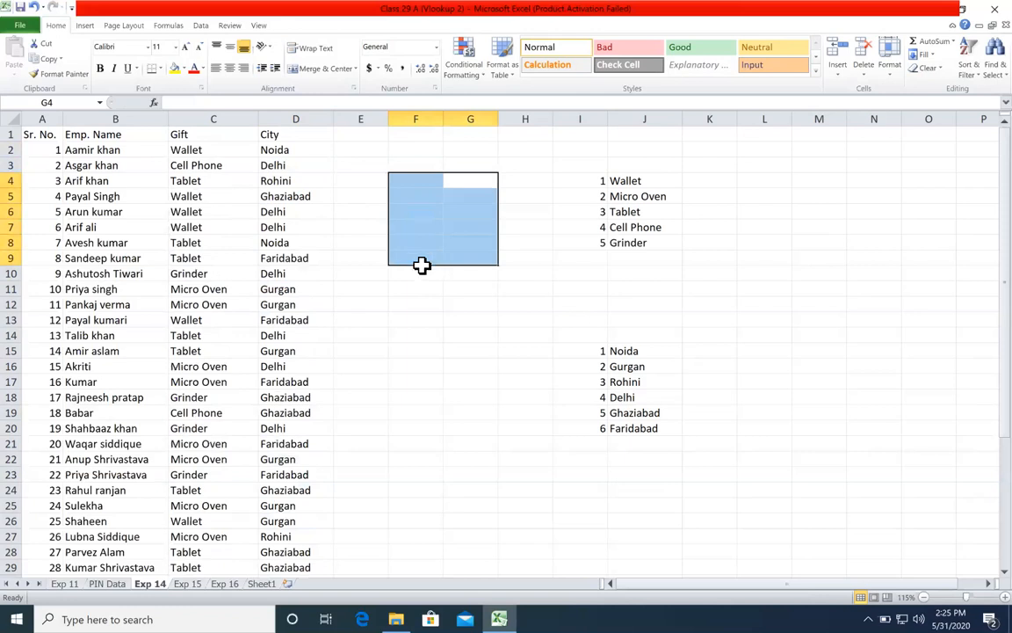
Step: Copy the entire Gift and City columns, C and D
left_click(275, 147)
left_click(244, 181)
left_click(222, 148)
left_click(301, 230, "shift")
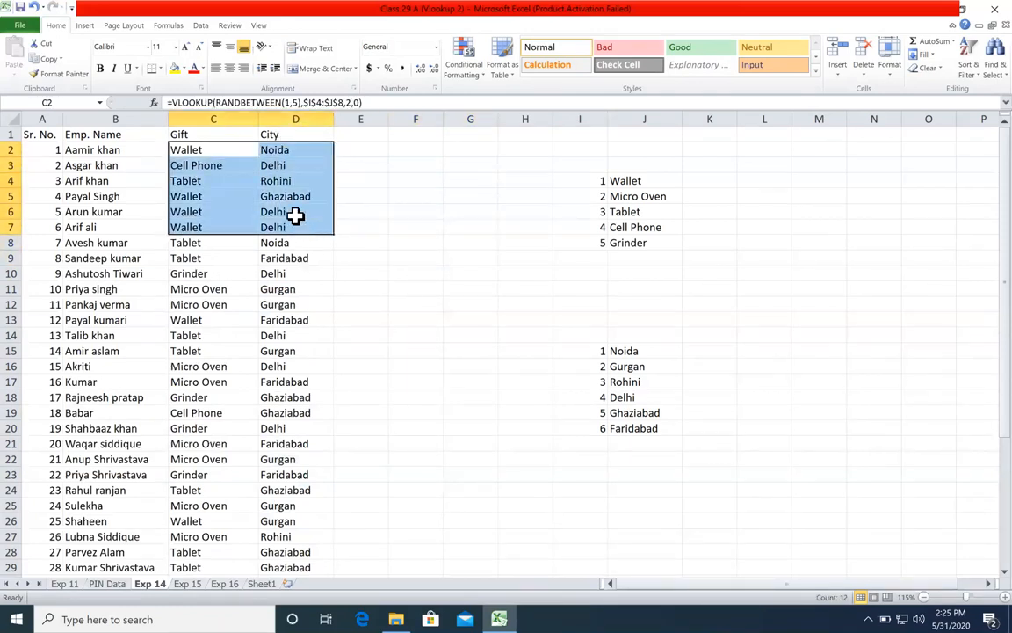
left_click(296, 217)
left_click_drag(263, 119, 212, 119)
right_click(232, 133)
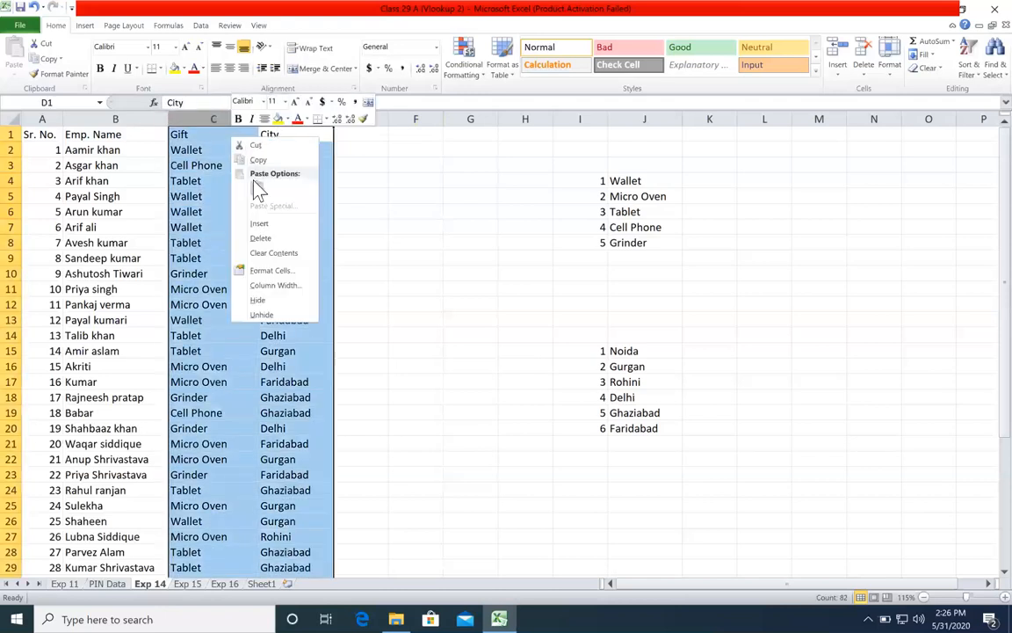
left_click(258, 161)
Step: Paste the copied Gift and City columns over themselves as values only using Paste Special
right_click(253, 157)
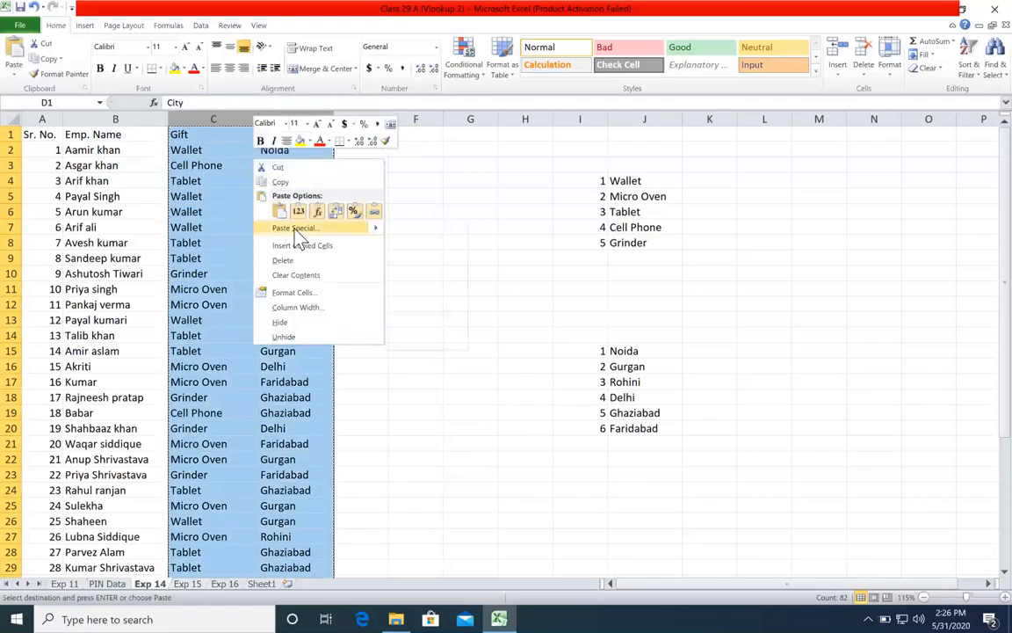
left_click(268, 225)
left_click(196, 176)
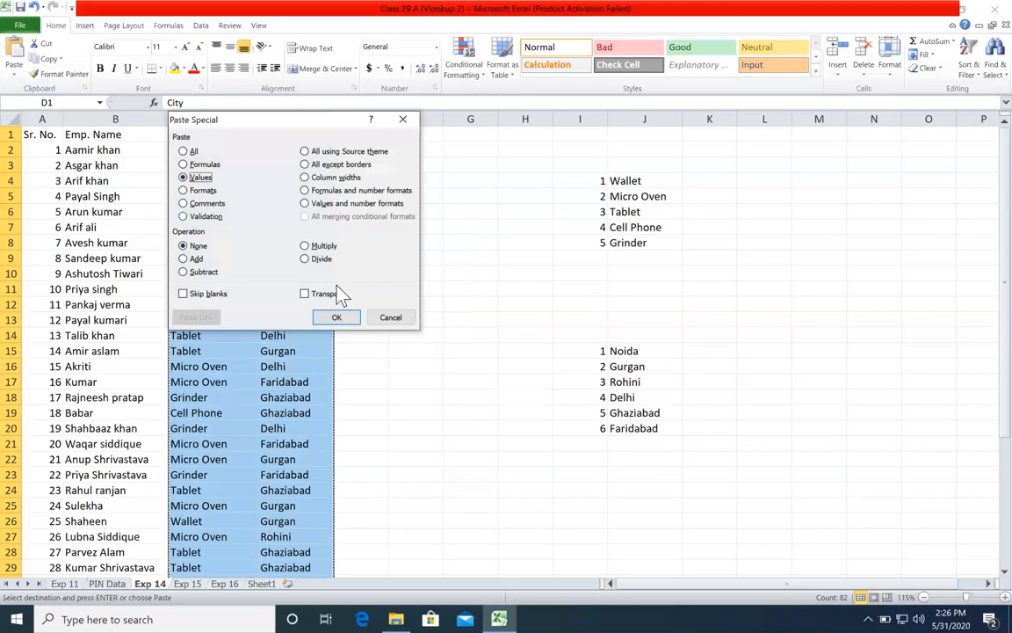
left_click_drag(252, 120, 373, 152)
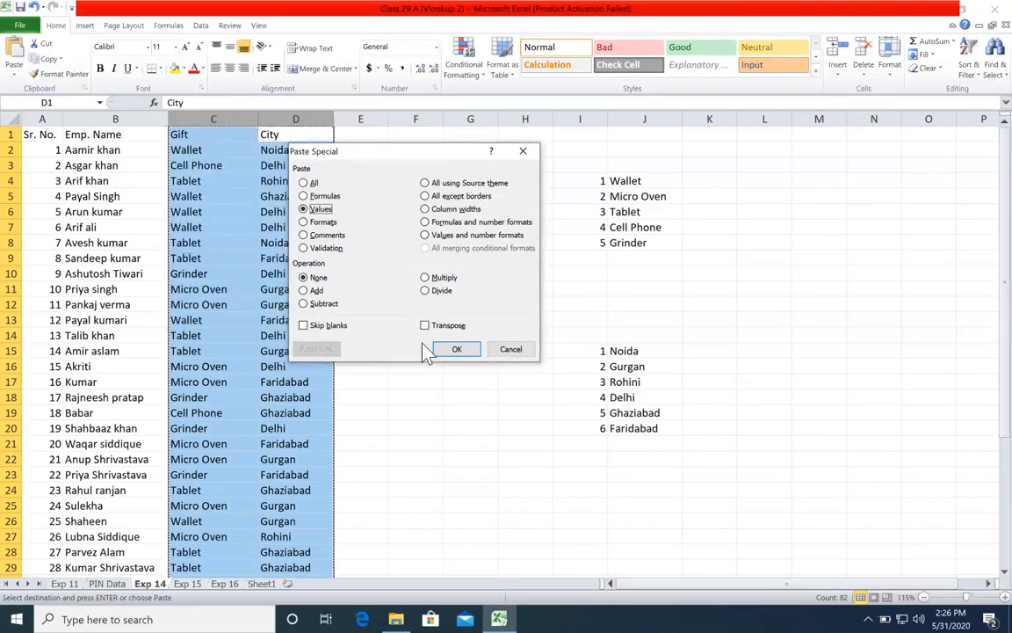
left_click(453, 349)
left_click(310, 224)
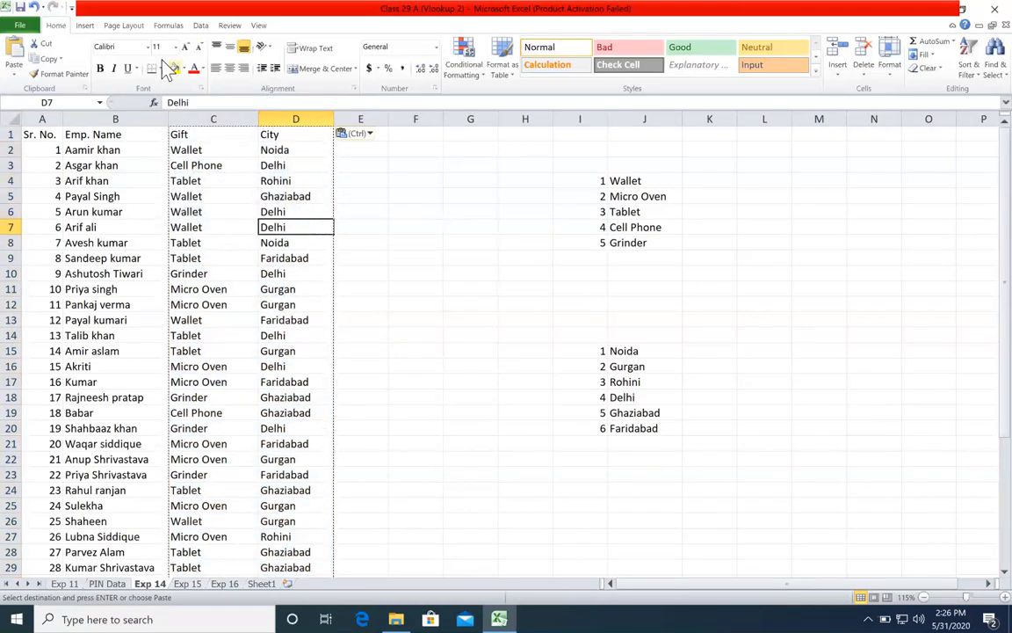
key("Escape")
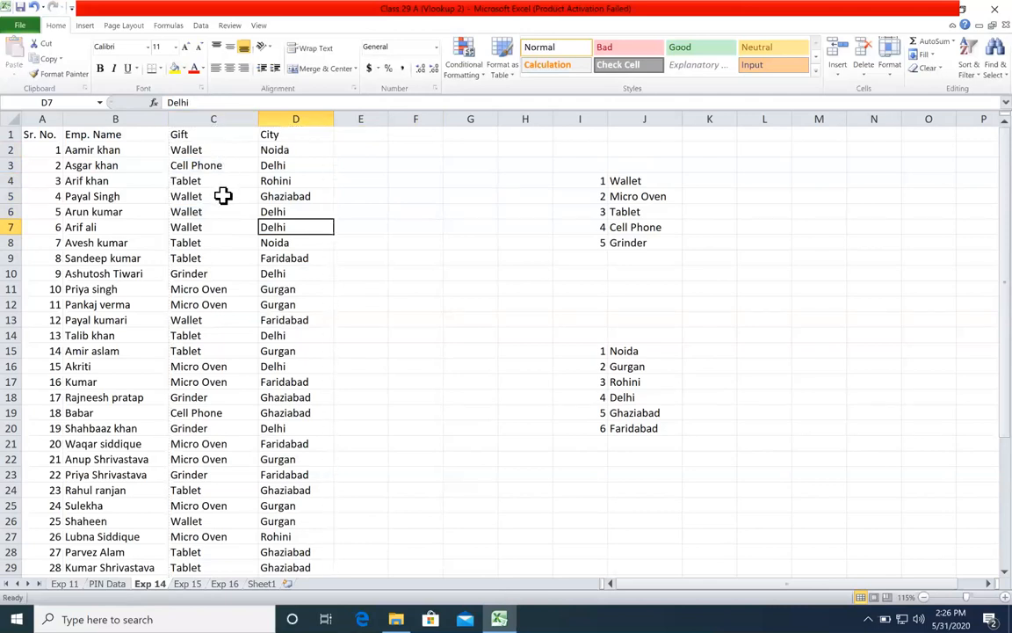
Step: Undo the values-only paste on the Gift and City columns and cancel the copy selection
key("ctrl+z")
left_click(298, 200)
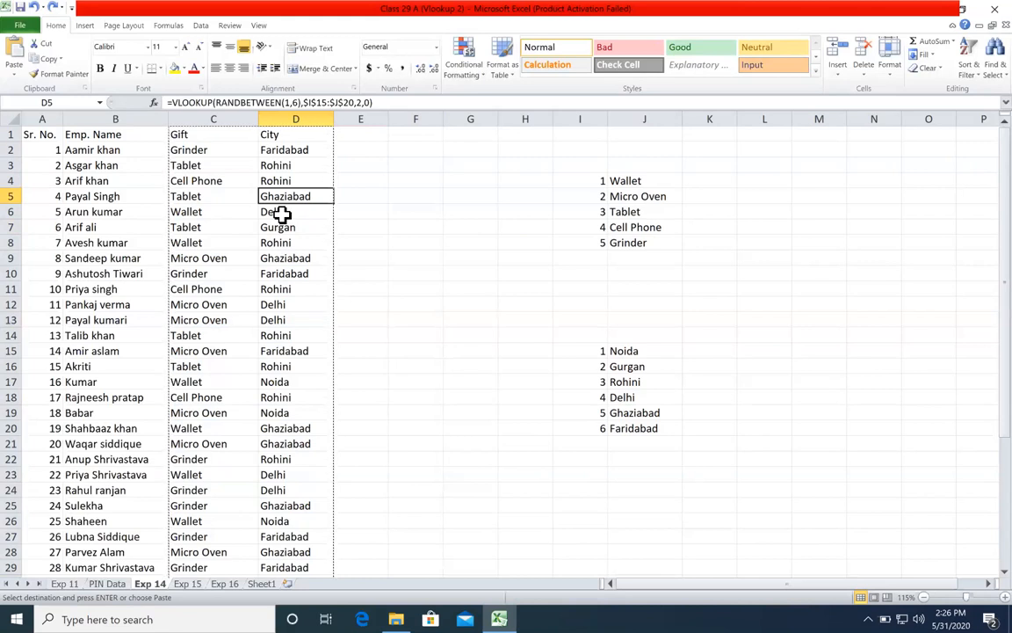
key("Escape")
left_click(376, 226)
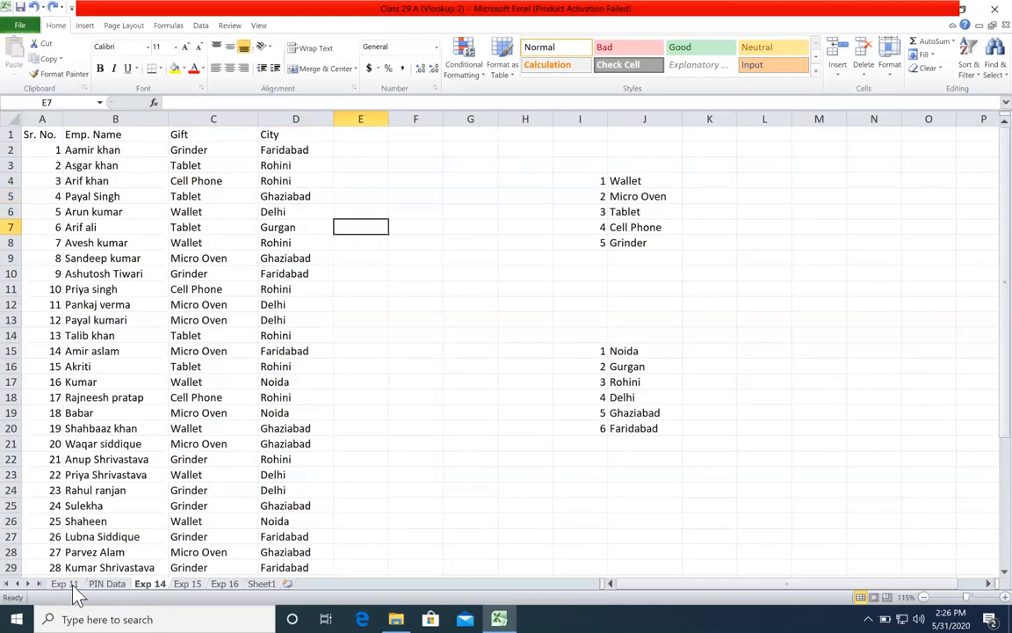
Step: Rename the Exp 14 sheet as Exp 12 and the Exp 15 sheet as Exp 13
left_click(66, 584)
left_click(154, 584)
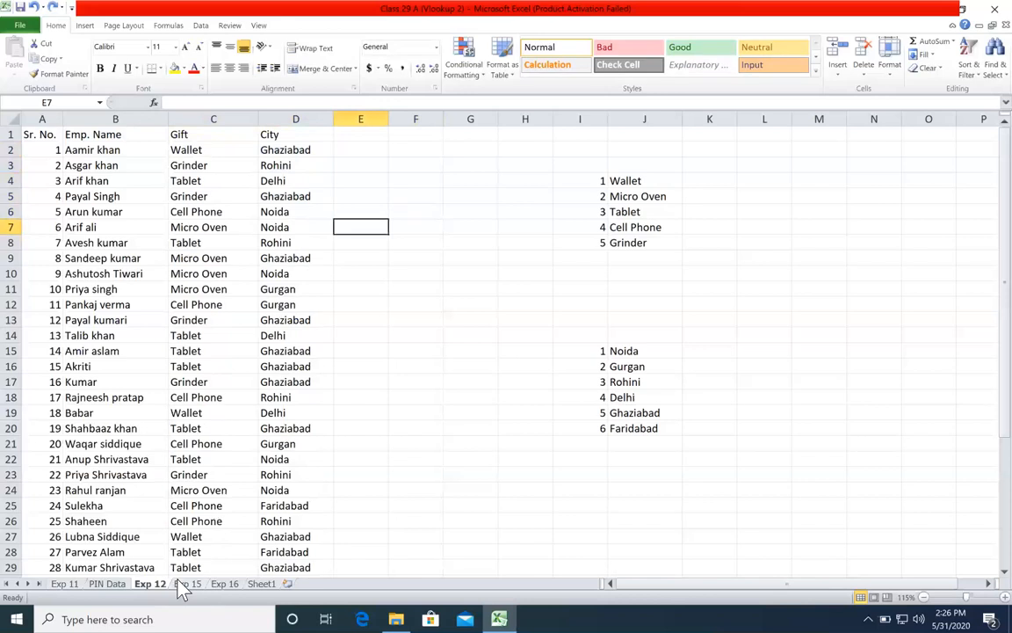
left_click(183, 584)
left_click(418, 302)
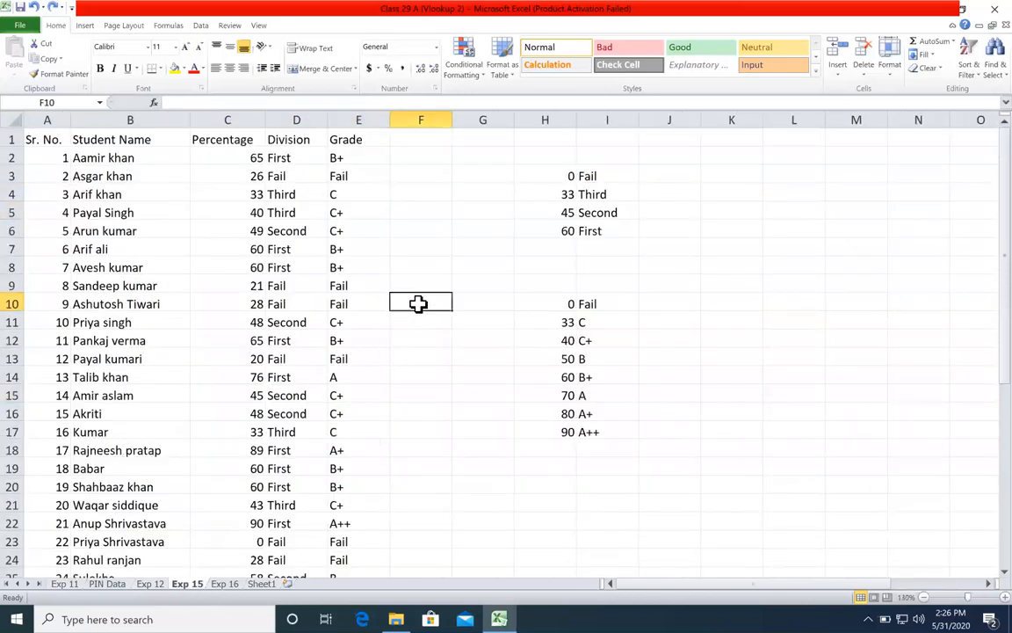
double_click(195, 585)
left_click_drag(198, 583, 206, 583)
type("3")
key("Return")
Step: Enter 0 in cell K8 of the Exp 13 sheet and clear it again
left_click(706, 230)
left_click(727, 260)
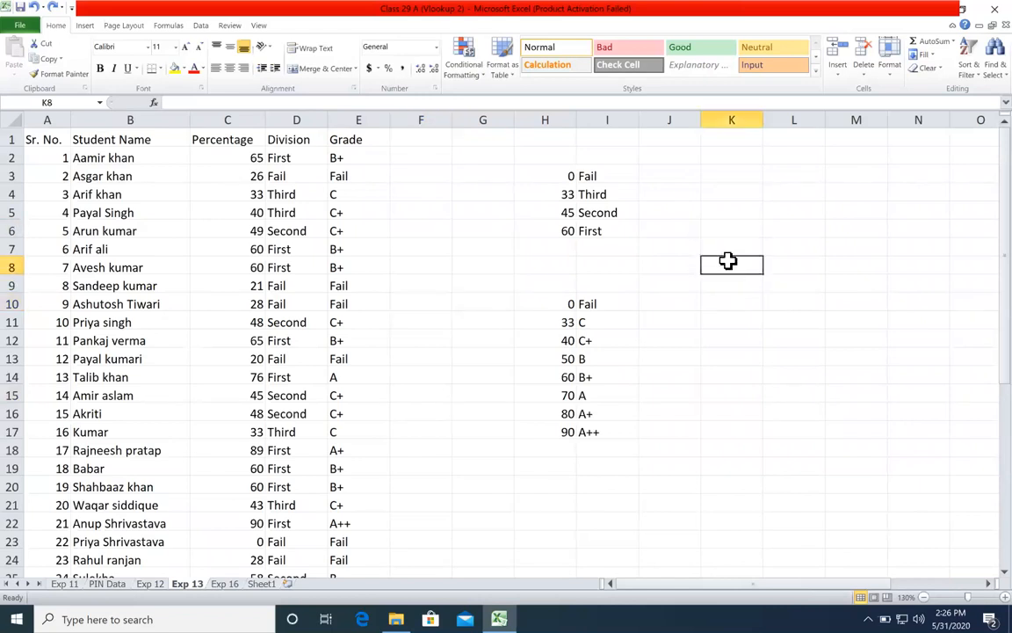
type("0")
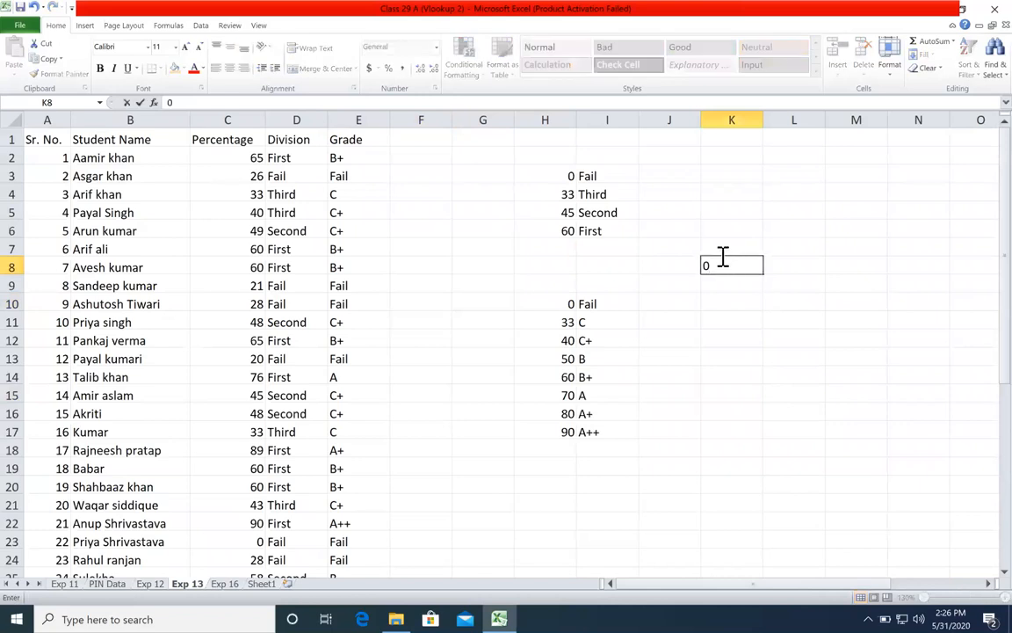
key("Return")
left_click(725, 267)
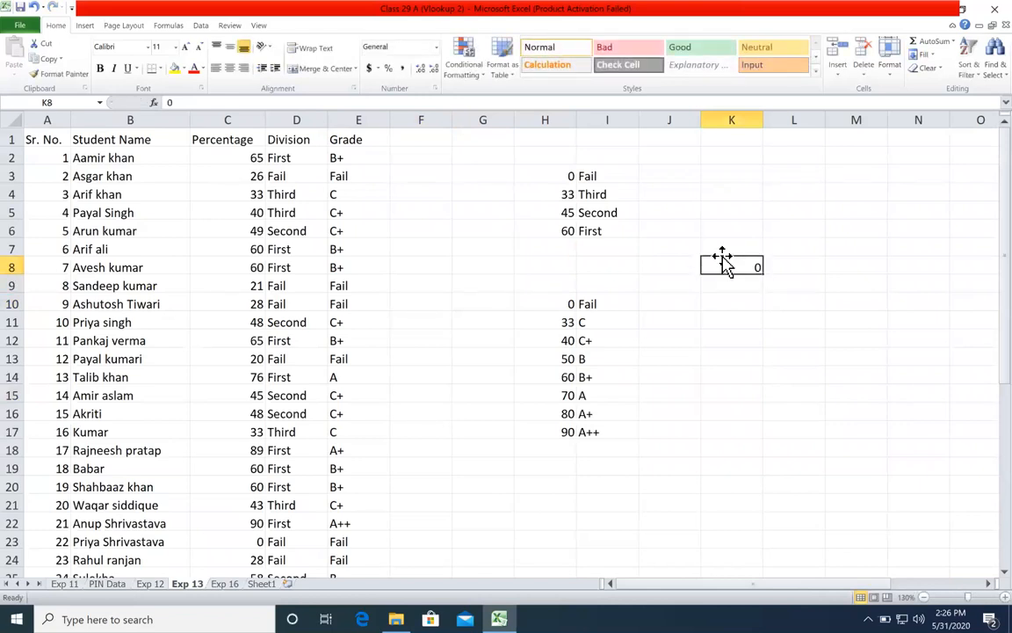
key("BackSpace")
key("Return")
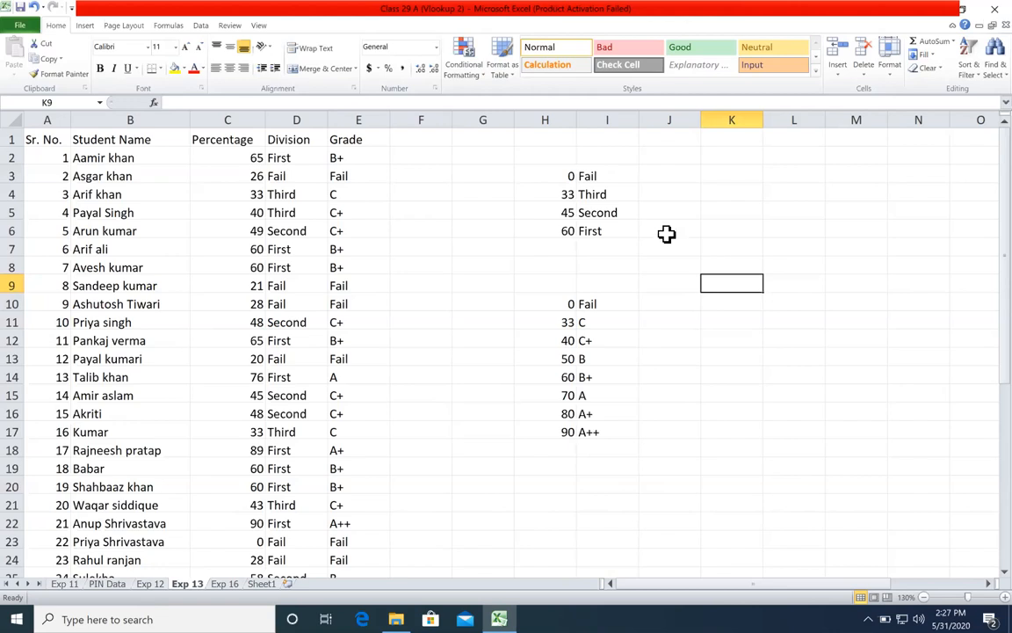
Step: Start a VLOOKUP formula in K11 to view its approximate and exact match options, and cancel the entry
left_click(715, 320)
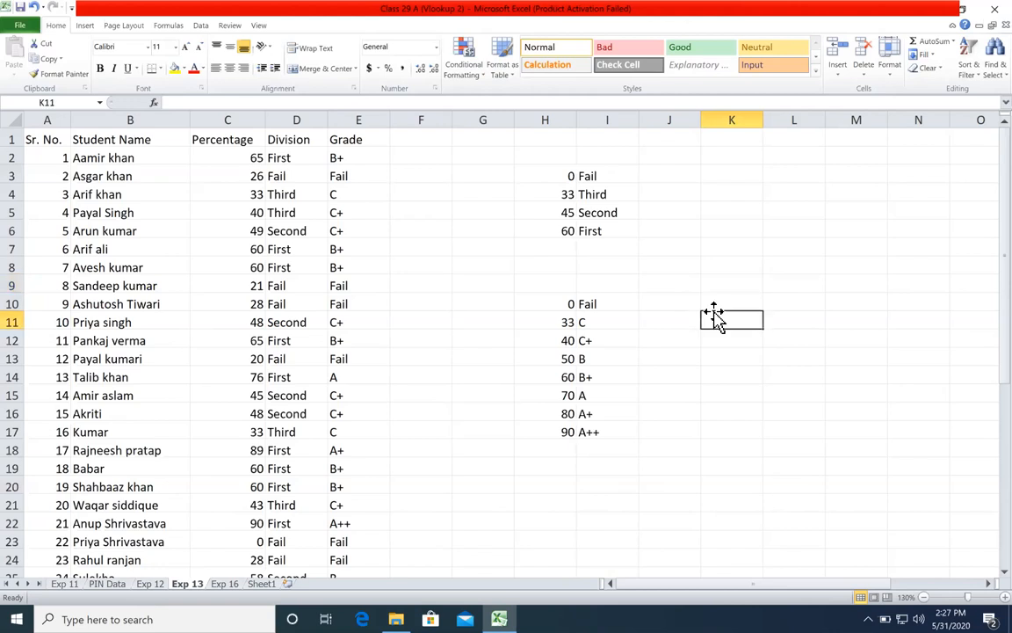
type("=vl")
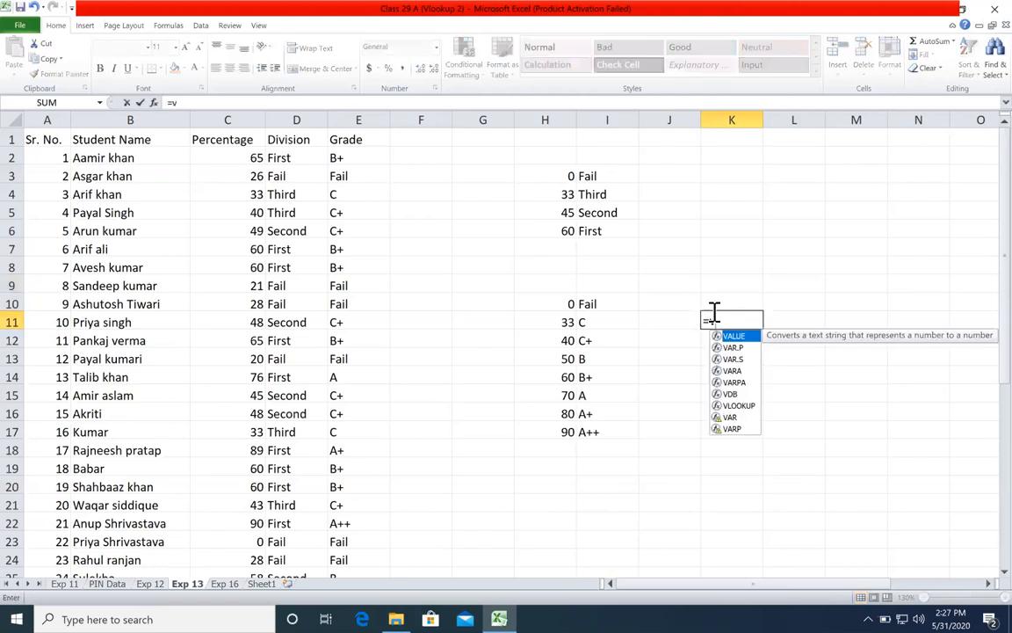
key("Tab")
type(",,,")
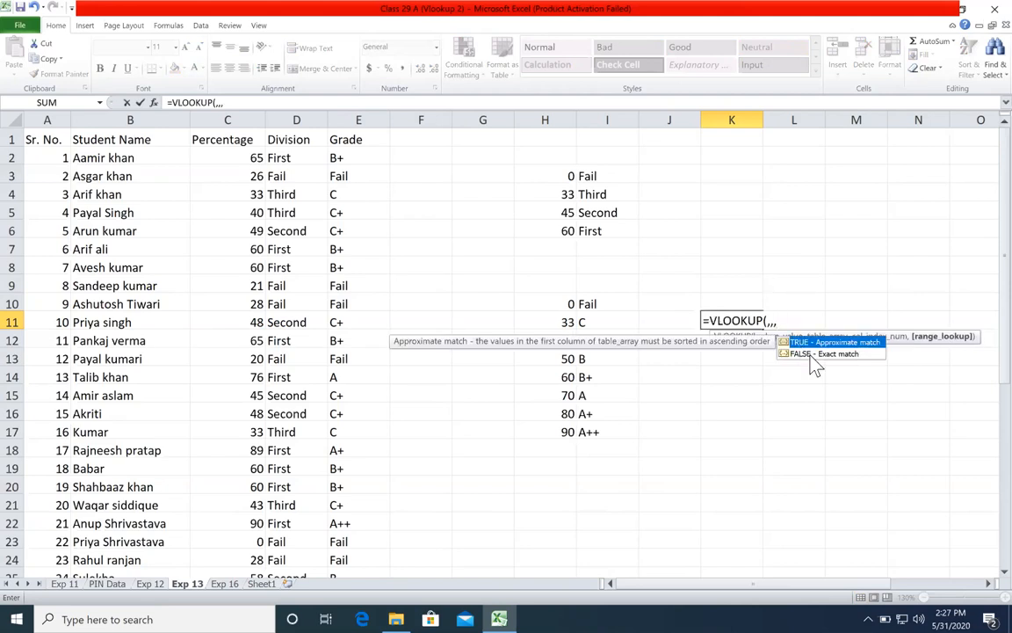
left_click(812, 354)
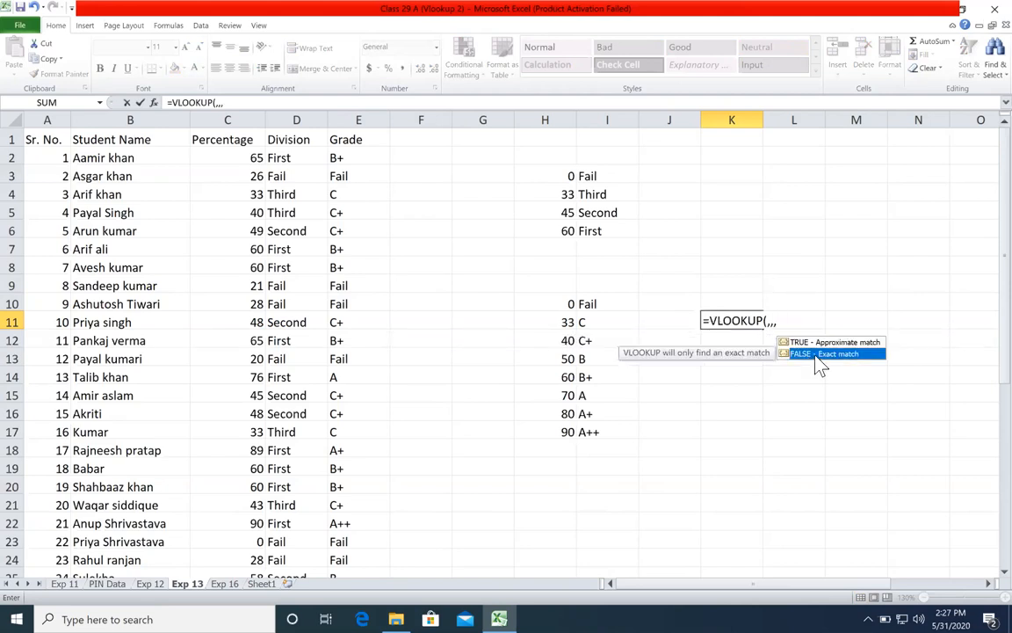
left_click(814, 342)
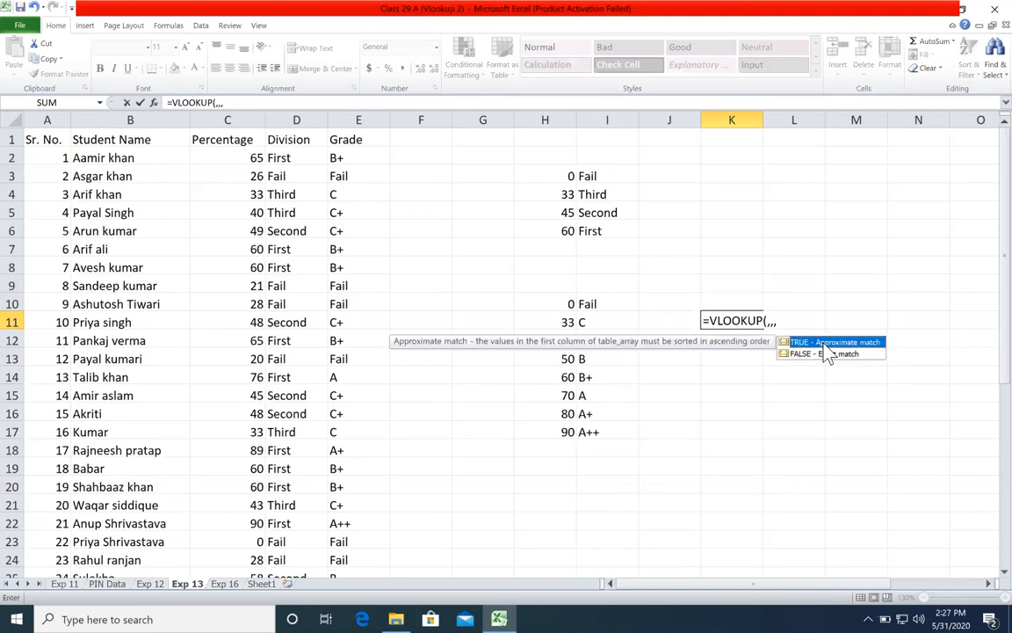
key("Escape")
key("Escape")
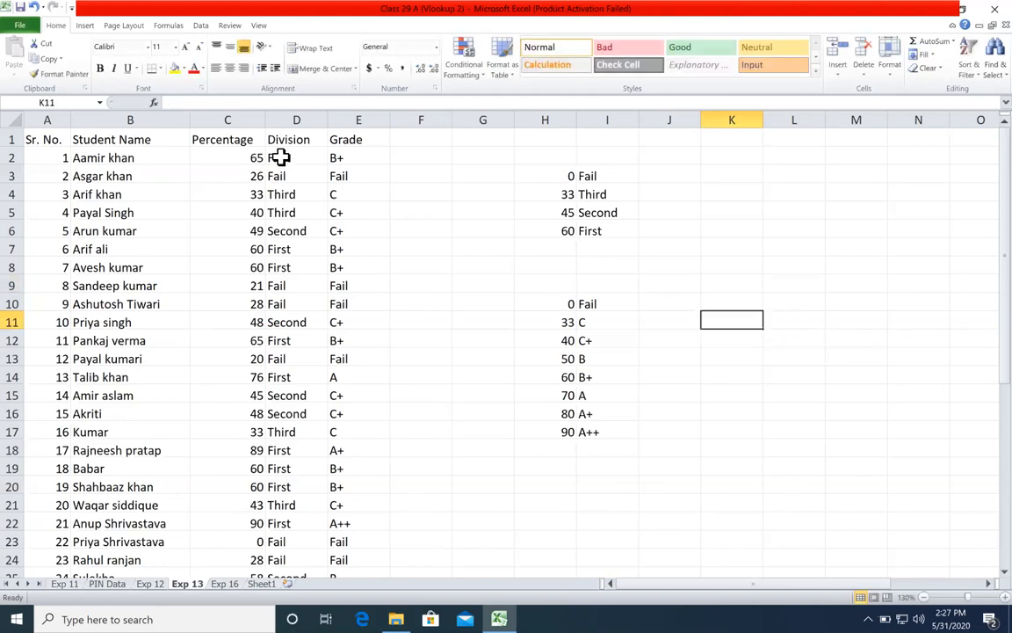
Step: Clear the Division and Grade results from row 2 down, keeping their headers
left_click(430, 154)
key("shift+Left")
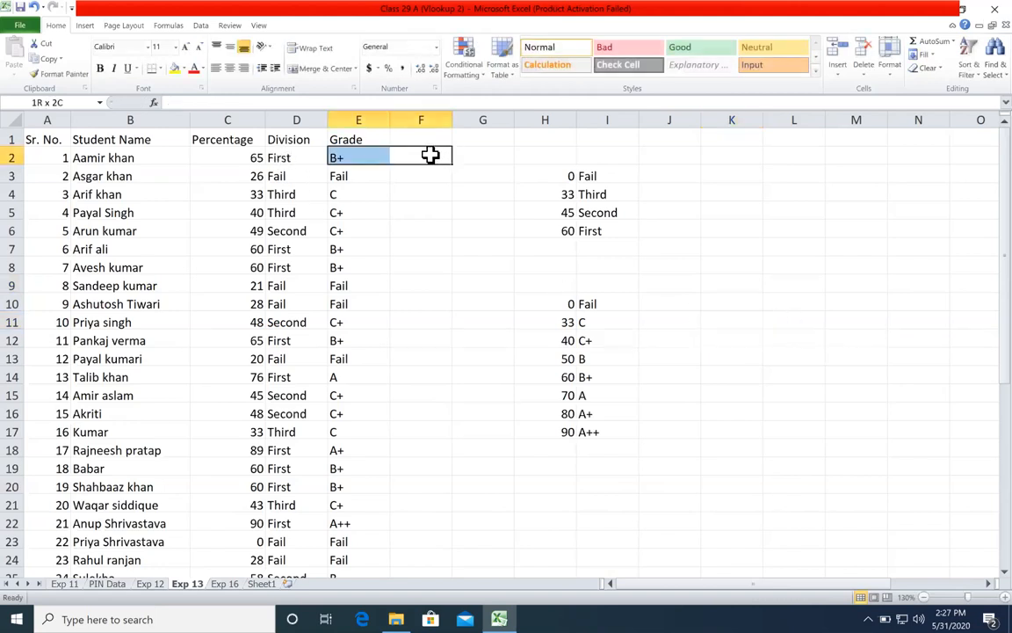
key("shift+Left")
key("ctrl+shift+Down")
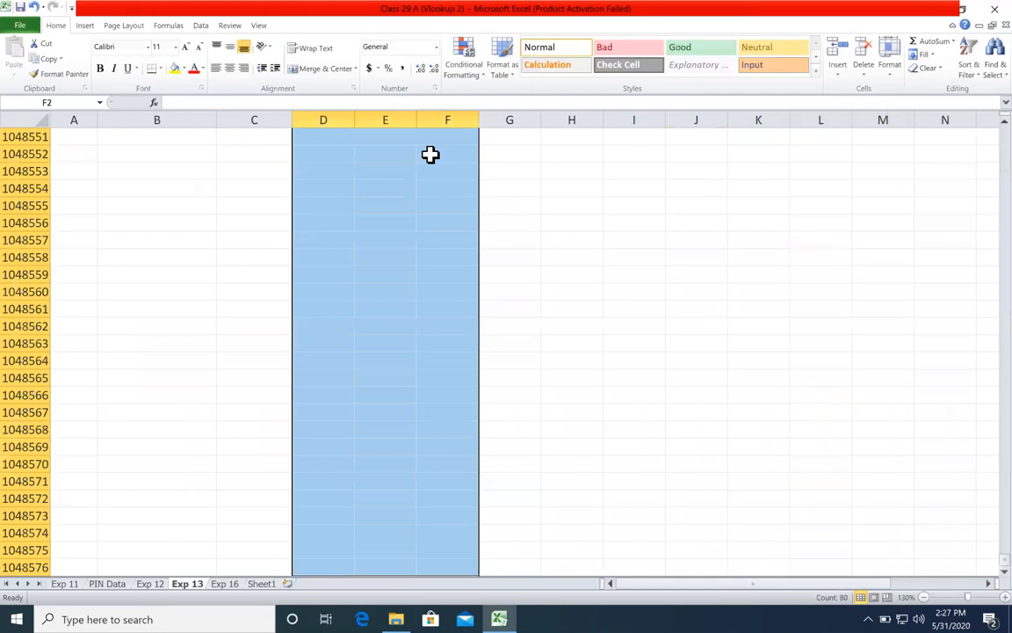
key("Delete")
key("ctrl+BackSpace")
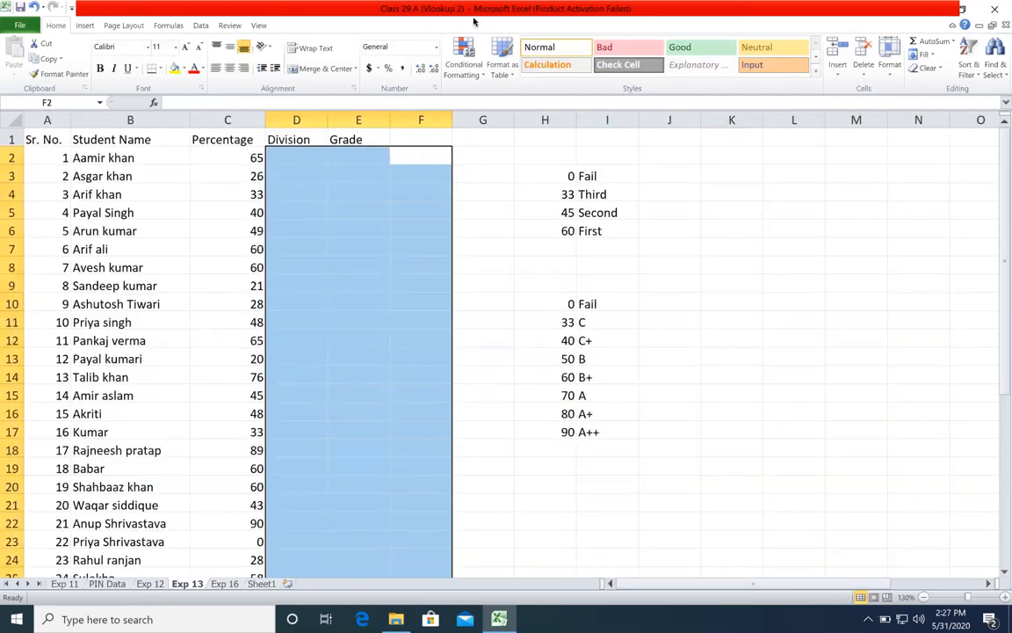
left_click(423, 175)
Step: Review the PIN column's VLOOKUP formulas on the Exp 11 sheet and their source table on PIN Data
left_click(64, 583)
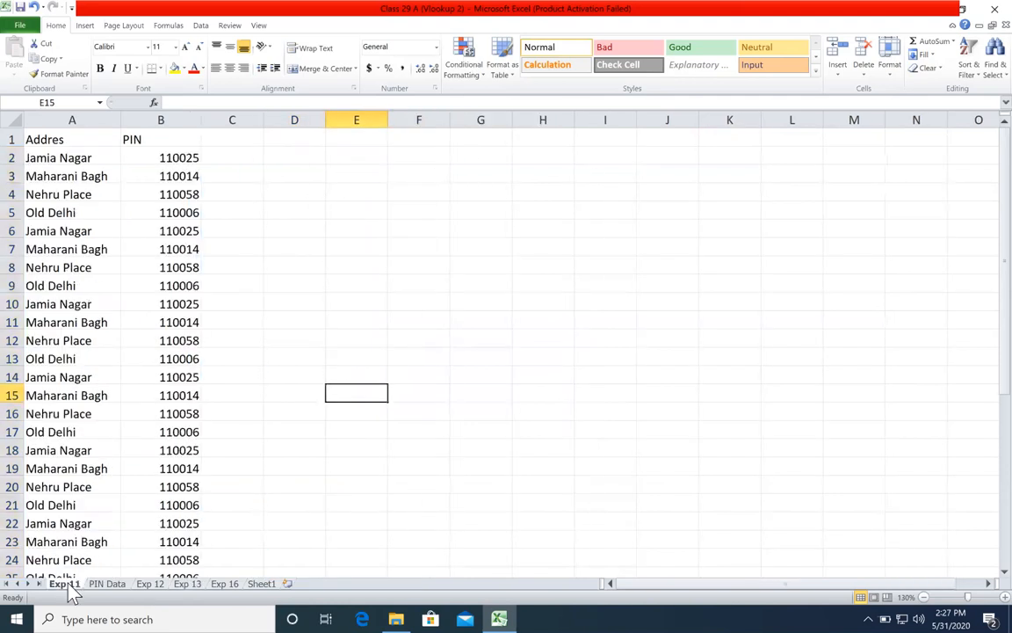
left_click_drag(190, 158, 180, 268)
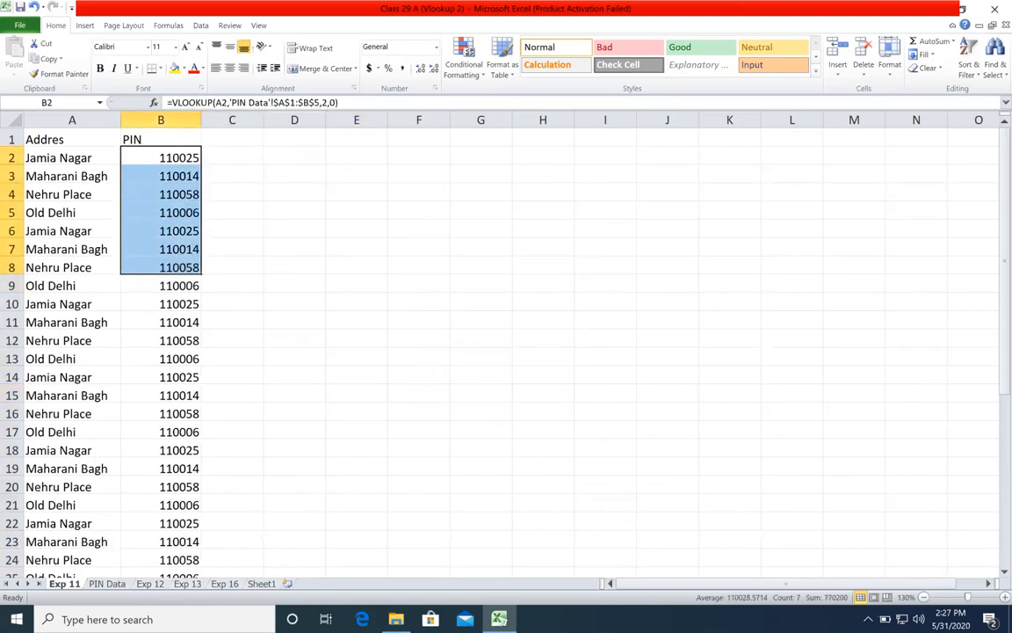
left_click(103, 585)
left_click(92, 225)
left_click(75, 585)
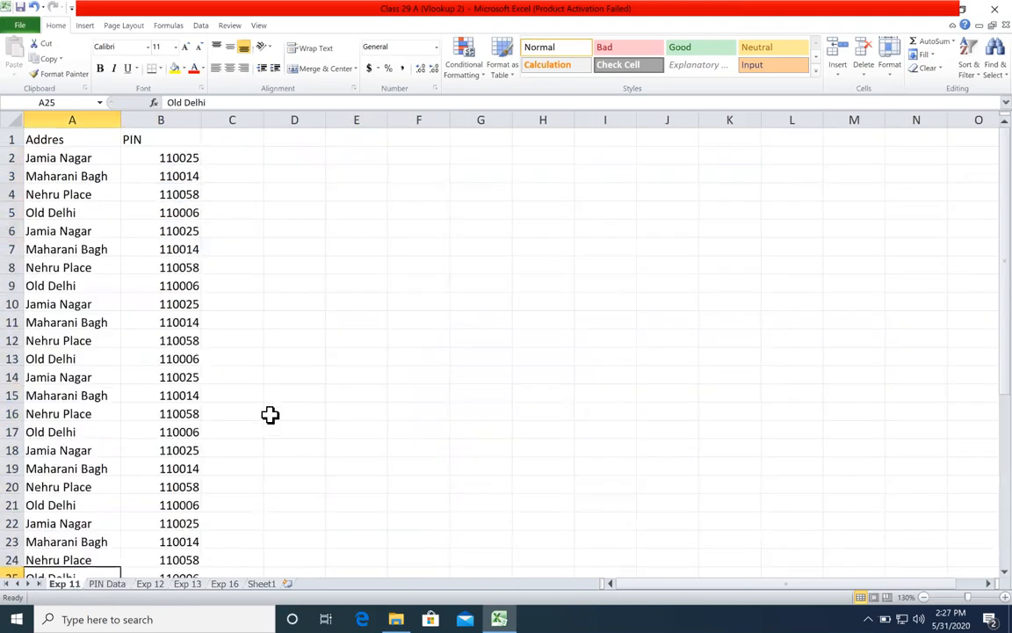
left_click(302, 340)
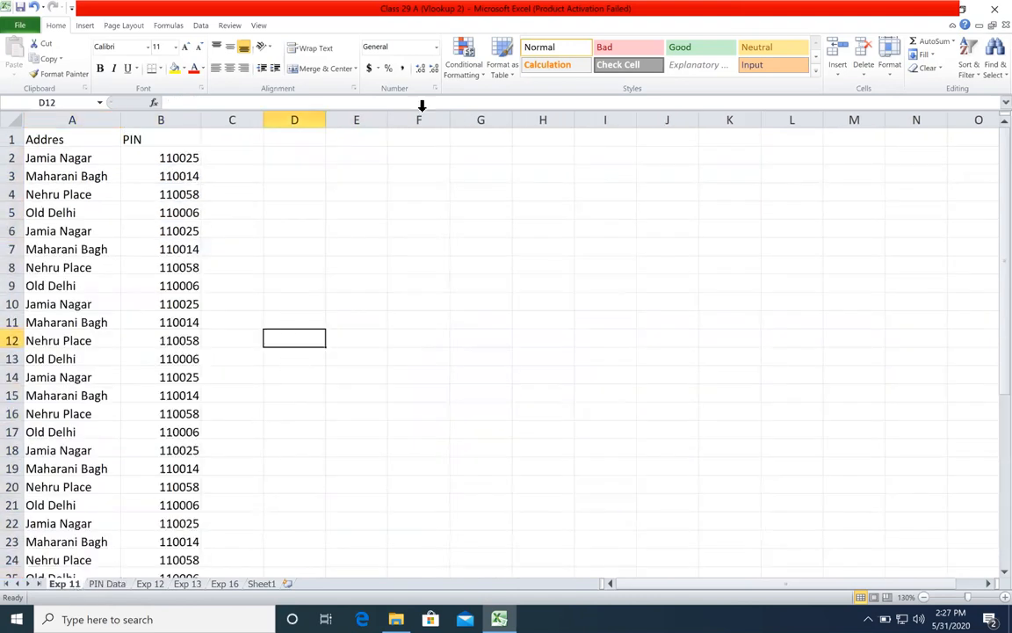
left_click(439, 215)
left_click(415, 237)
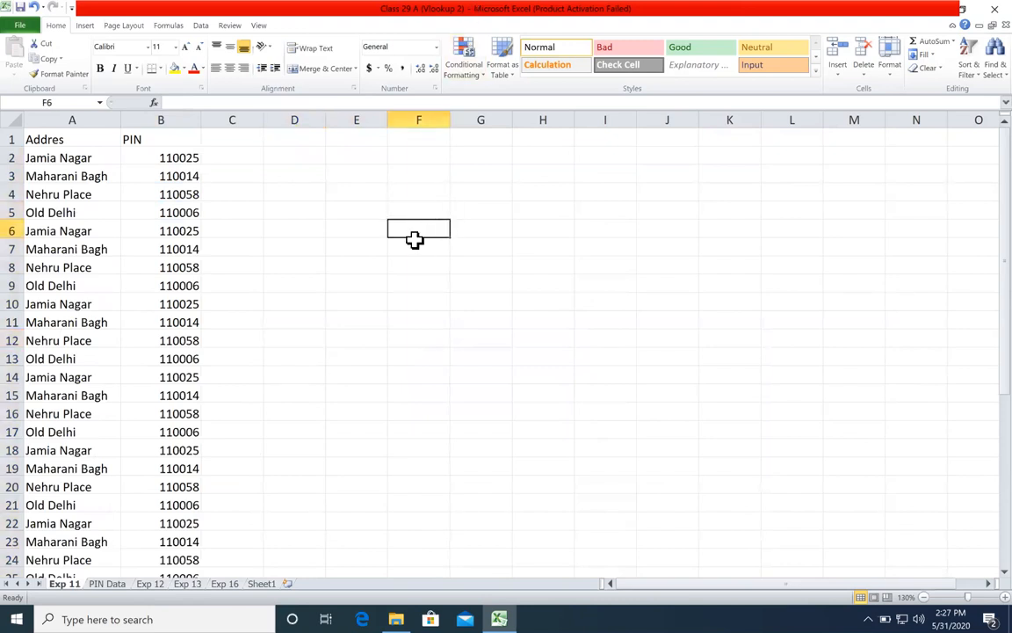
left_click(345, 211)
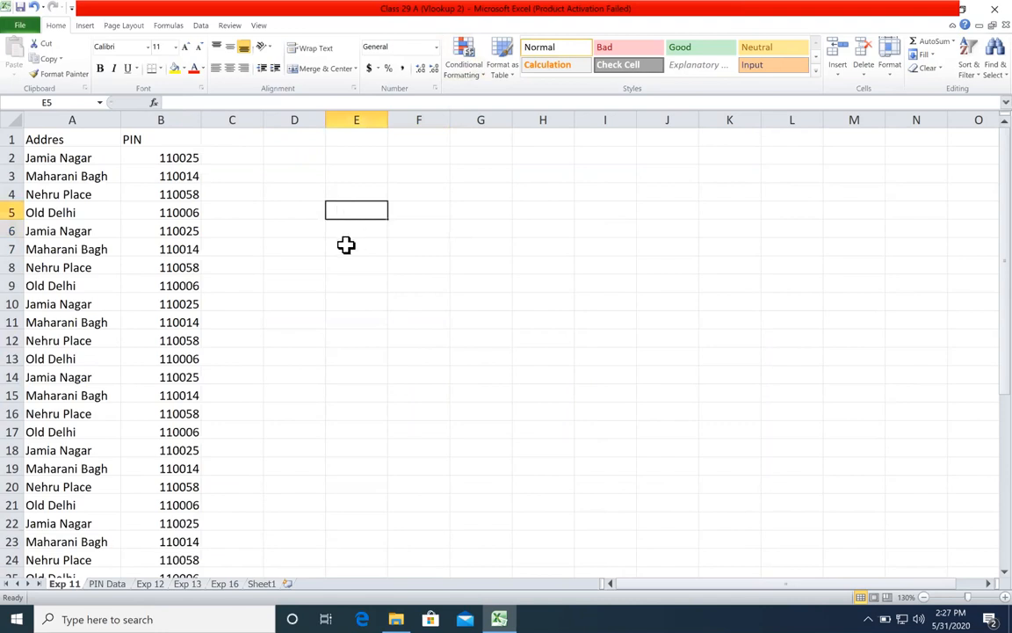
left_click(346, 245)
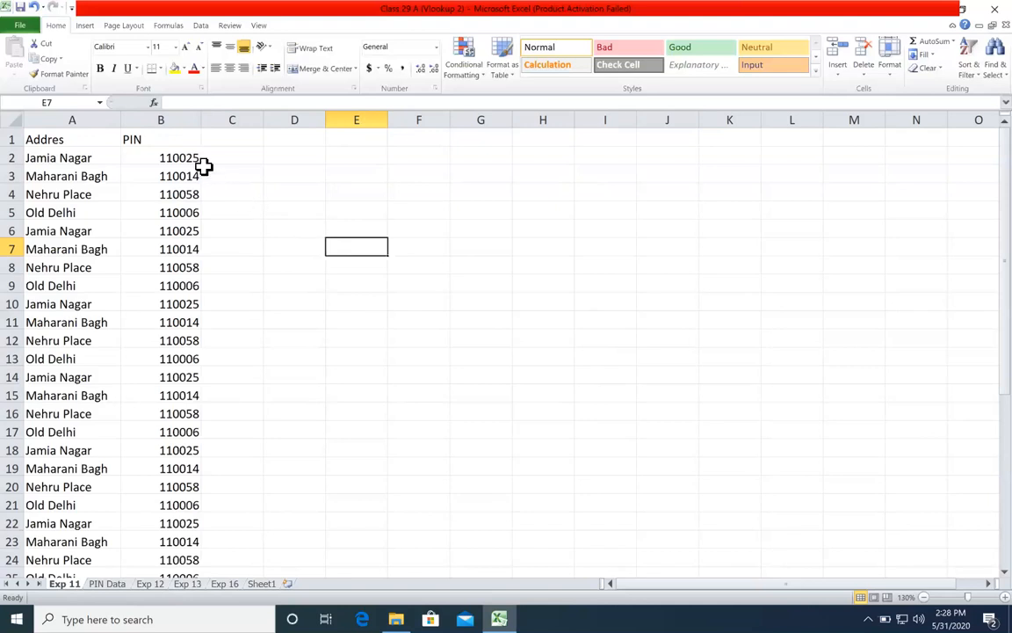
left_click_drag(190, 157, 175, 233)
left_click_drag(334, 208, 332, 197)
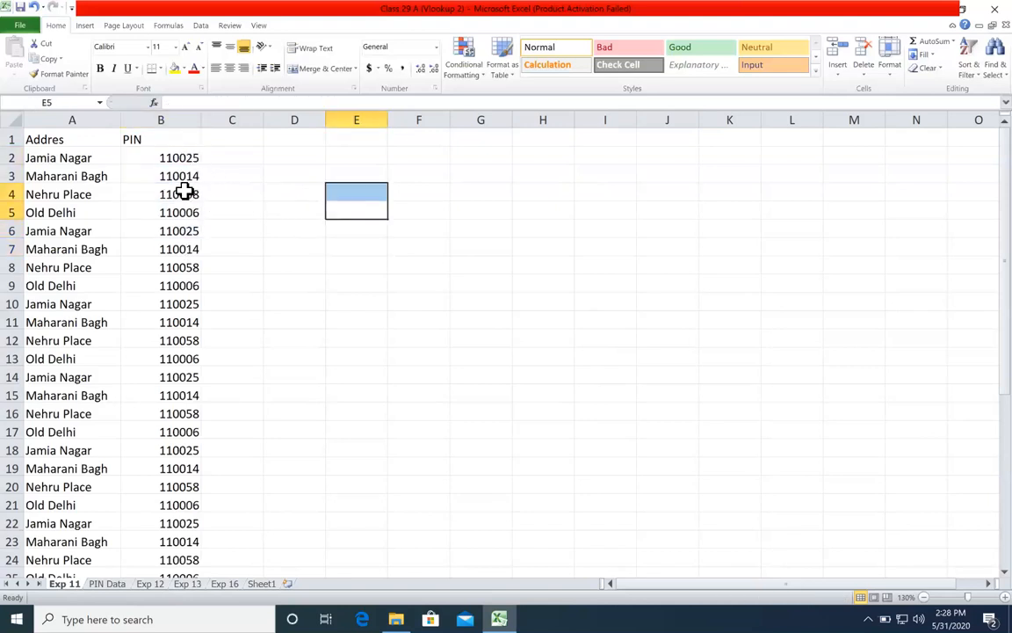
Step: Compare the Exp 11 addresses with the area names on PIN Data and inspect the lookup value and table array in B2's VLOOKUP formula
left_click(85, 156)
left_click(109, 584)
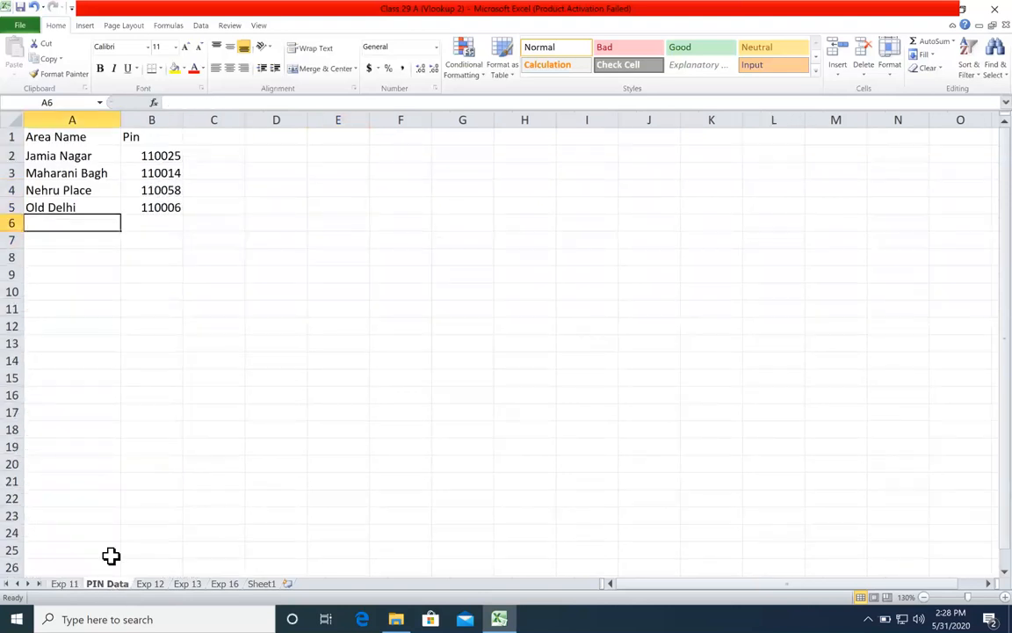
left_click(79, 156)
left_click_drag(83, 190, 87, 207)
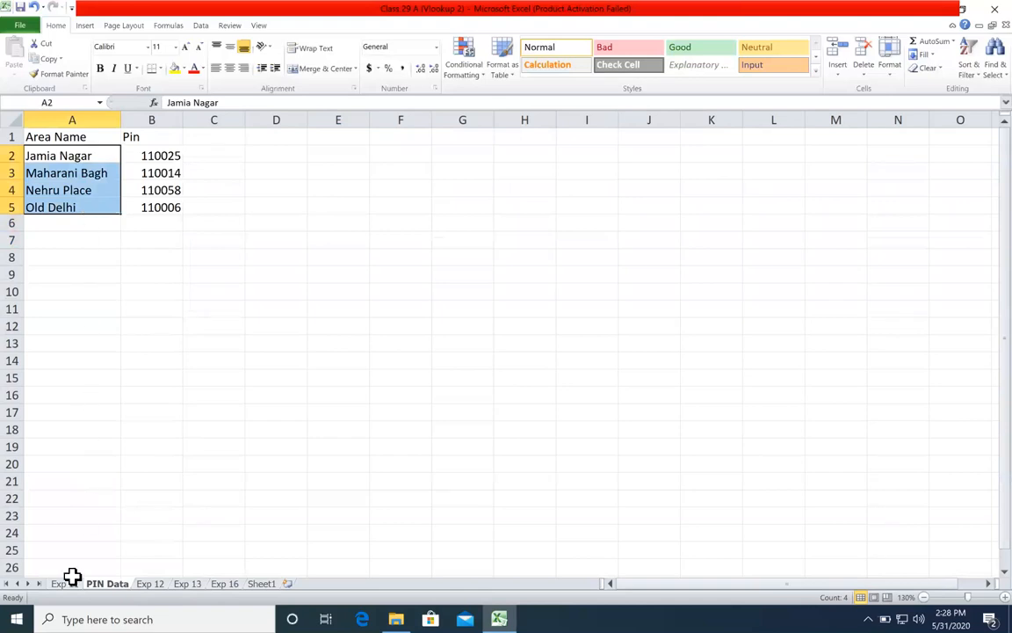
left_click(69, 584)
left_click(171, 156)
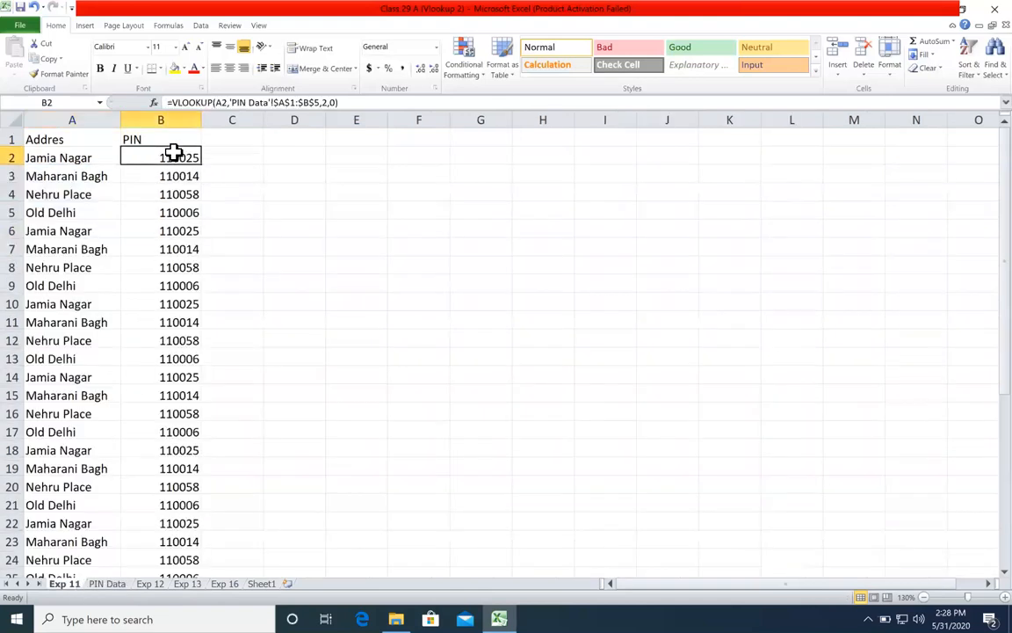
double_click(176, 157)
left_click(195, 171)
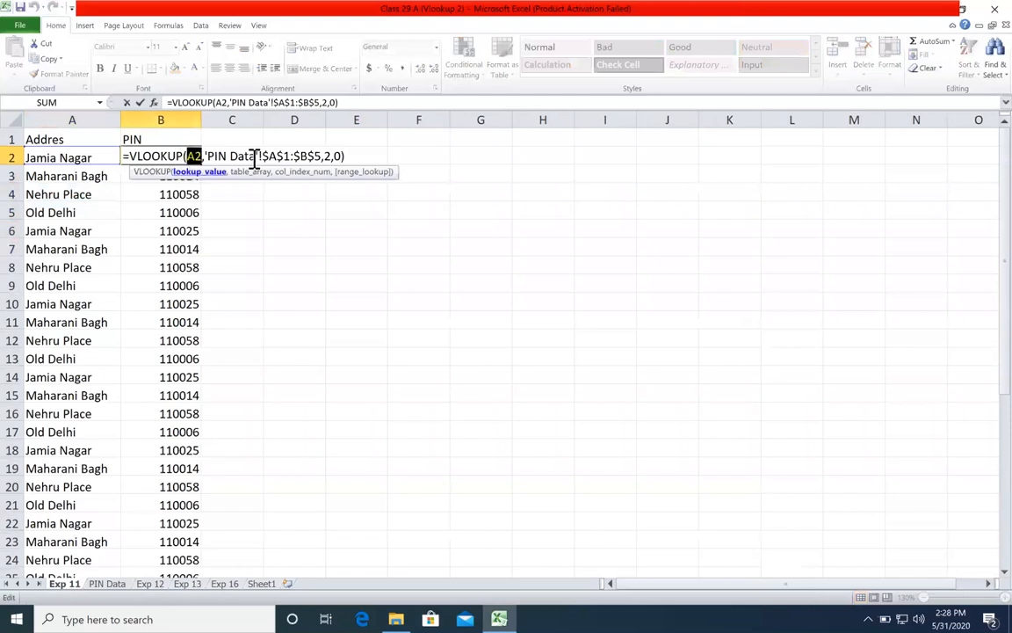
left_click(251, 173)
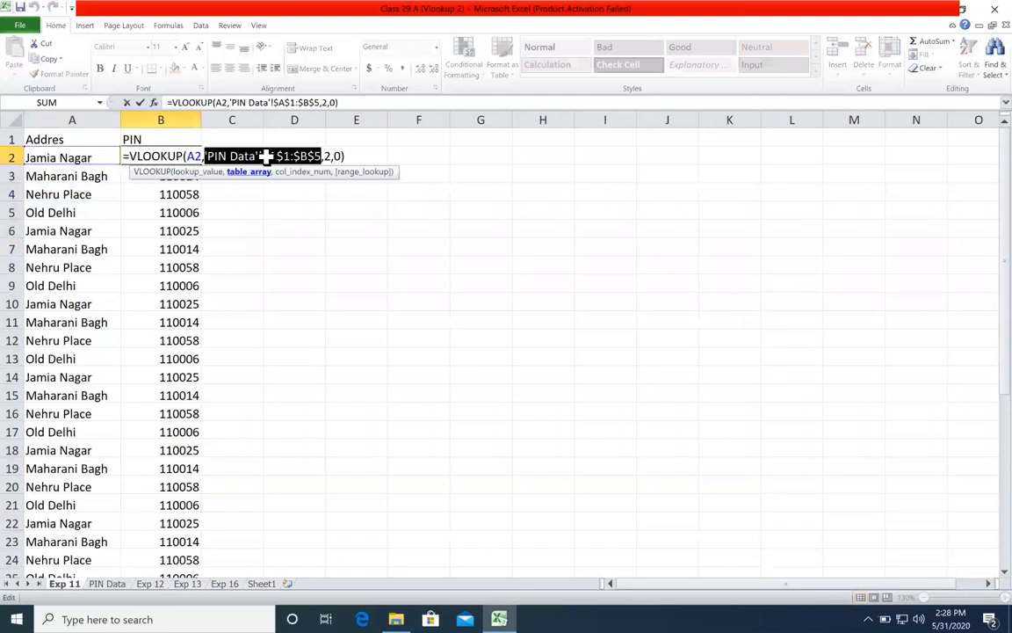
key("Return")
left_click(194, 157)
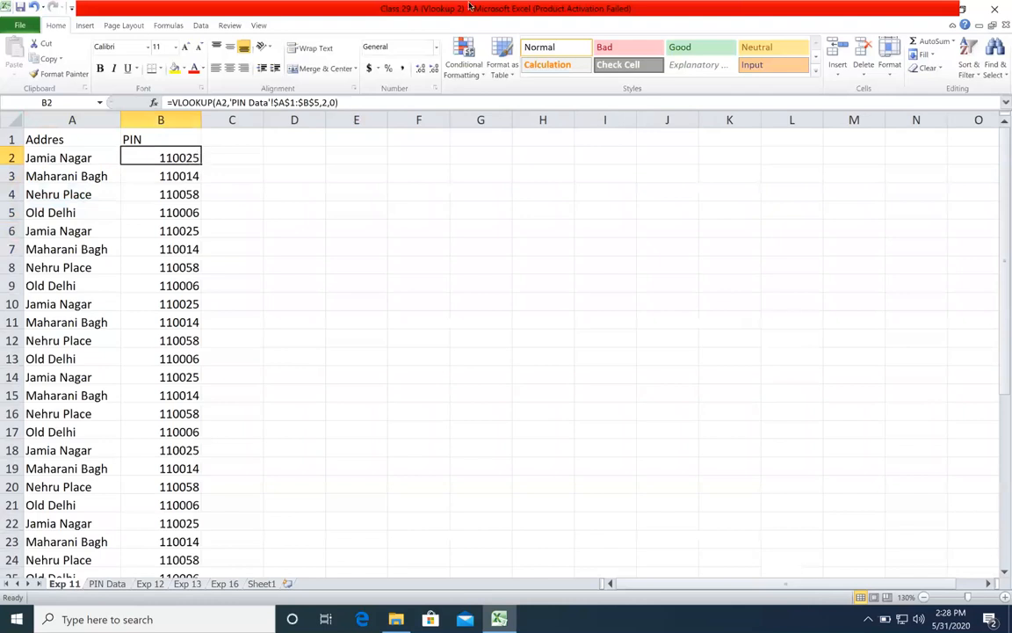
Step: Widen the Addres column on the Exp 11 sheet slightly
key("XF86AudioRaiseVolume")
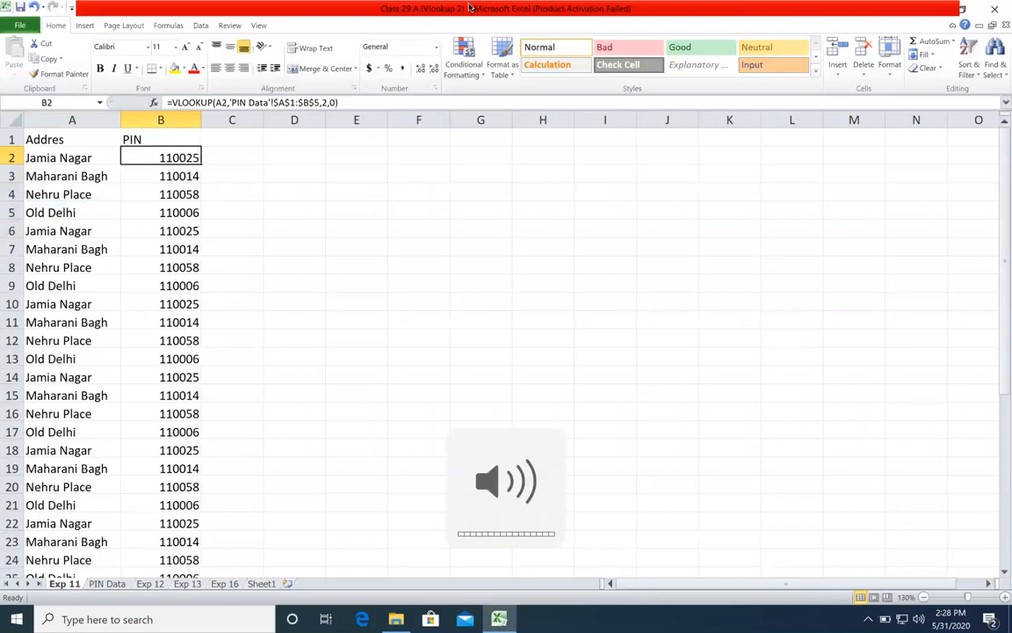
left_click(219, 172)
left_click(181, 169)
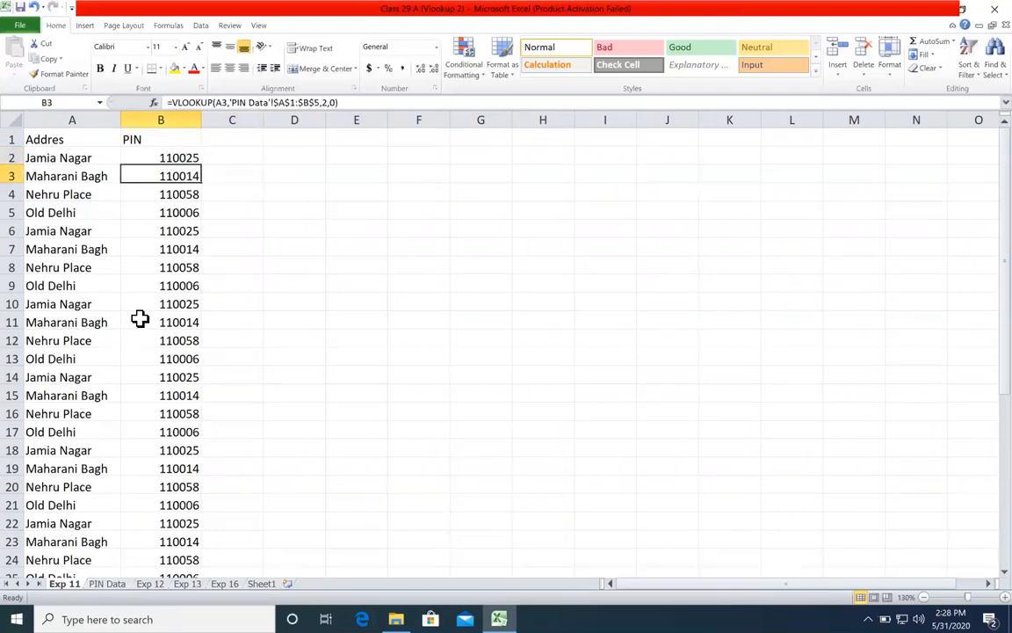
left_click(92, 286)
left_click(103, 358)
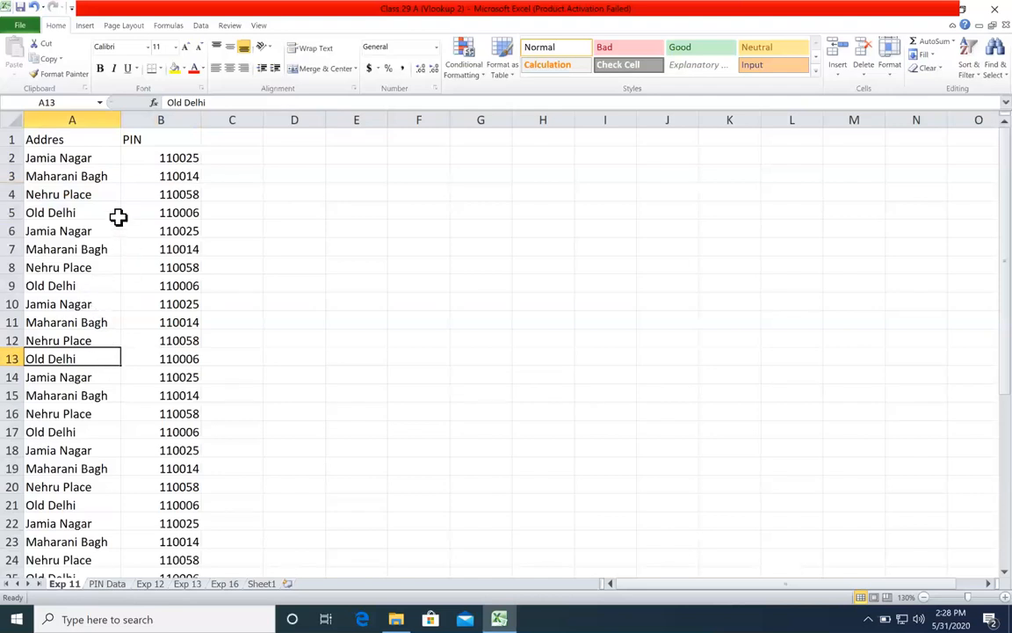
left_click(93, 157)
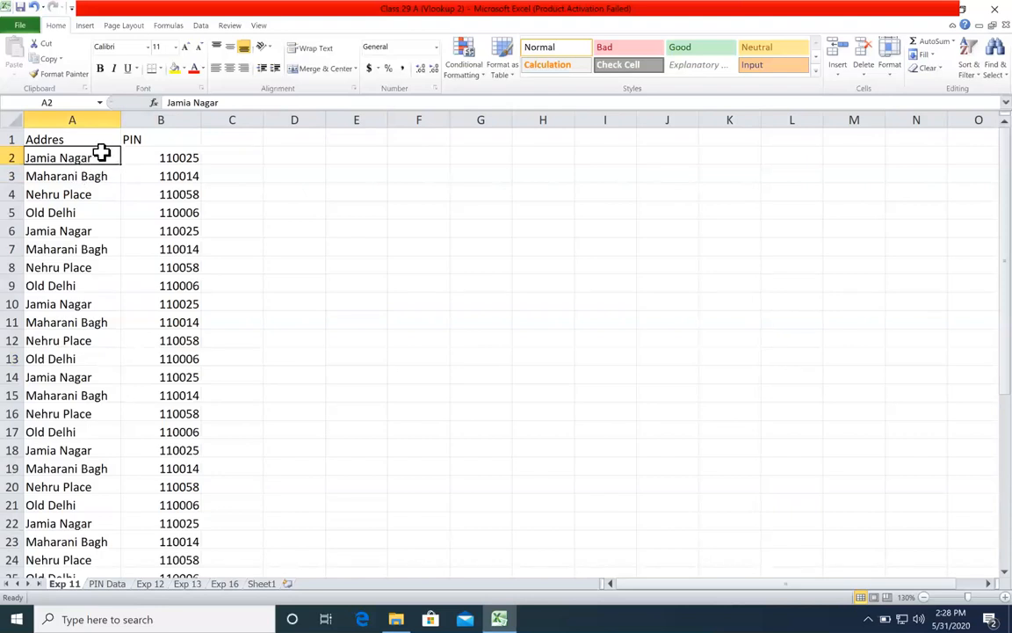
left_click_drag(122, 119, 143, 118)
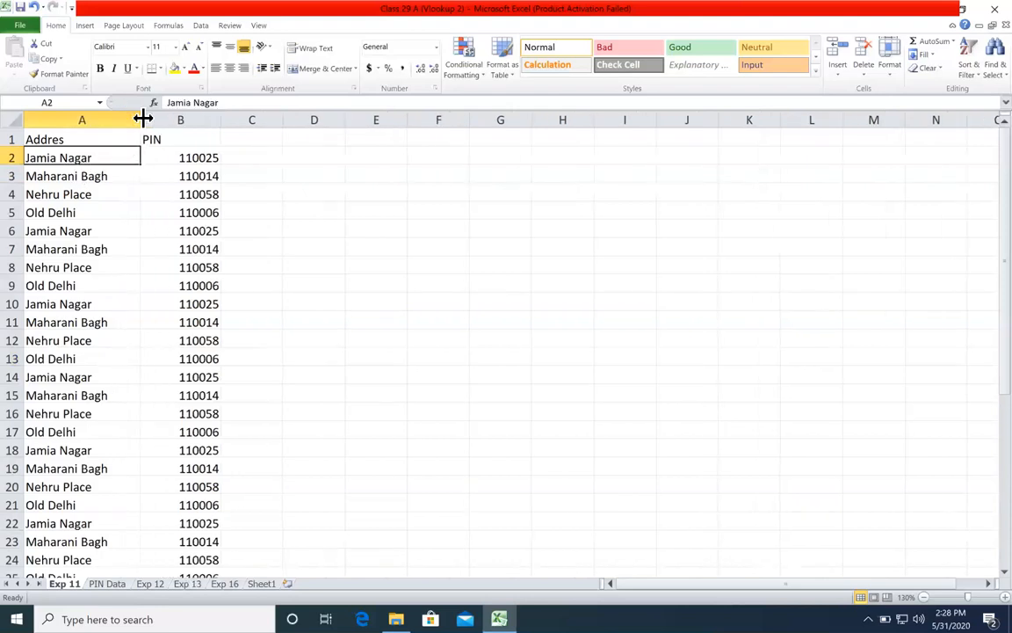
Step: Enter the sample text "jamia Nagar, 110025" in F8 and fit the width of column F to it
left_click(420, 263)
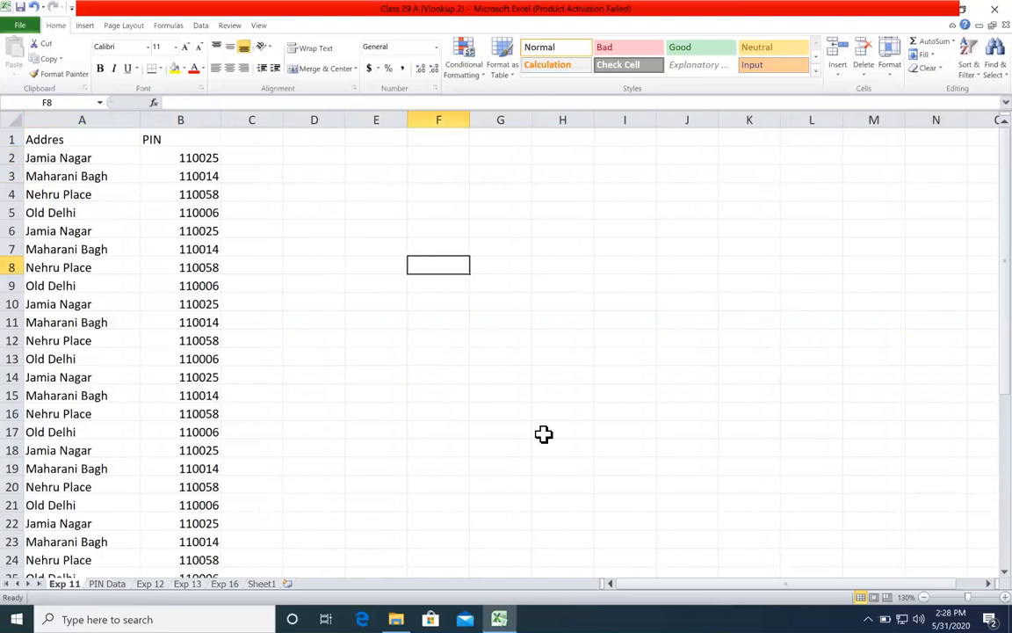
type("jamia Nagar, 110025")
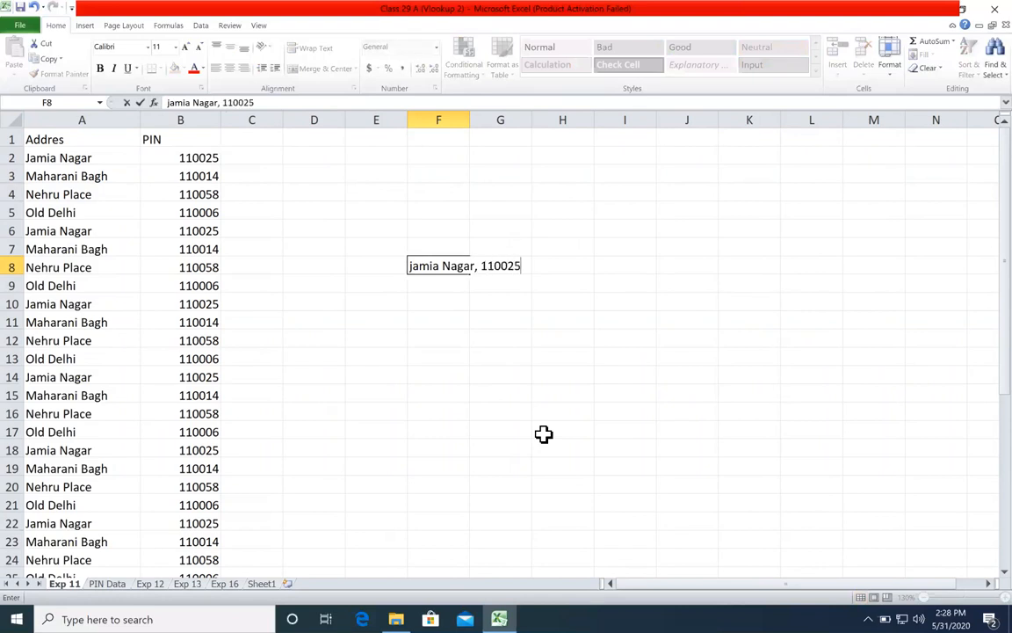
key("Return")
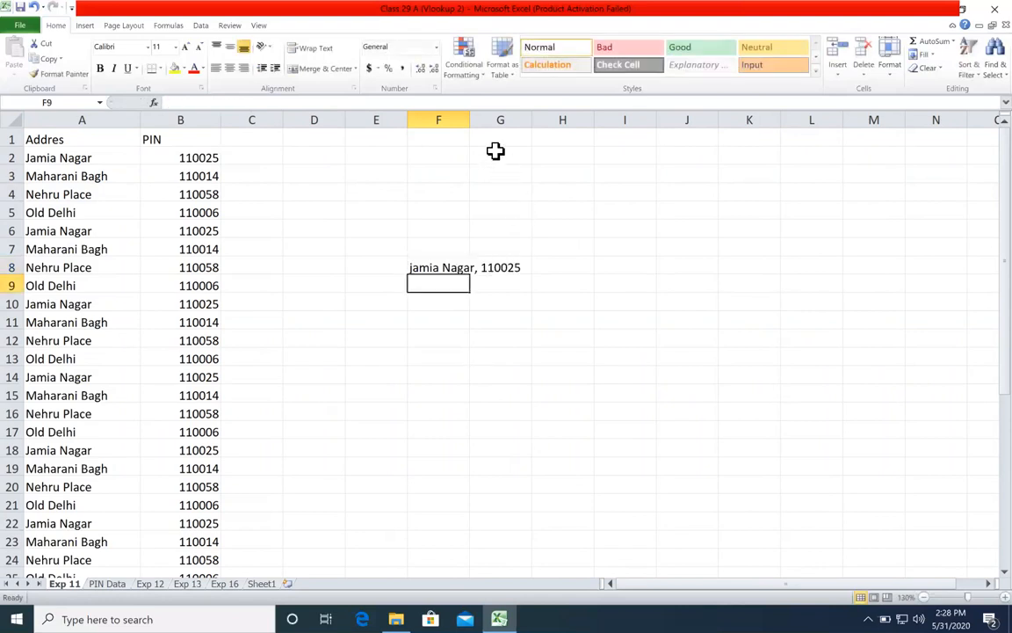
double_click(470, 118)
left_click(484, 268)
left_click(489, 320)
left_click(486, 374)
left_click(502, 271)
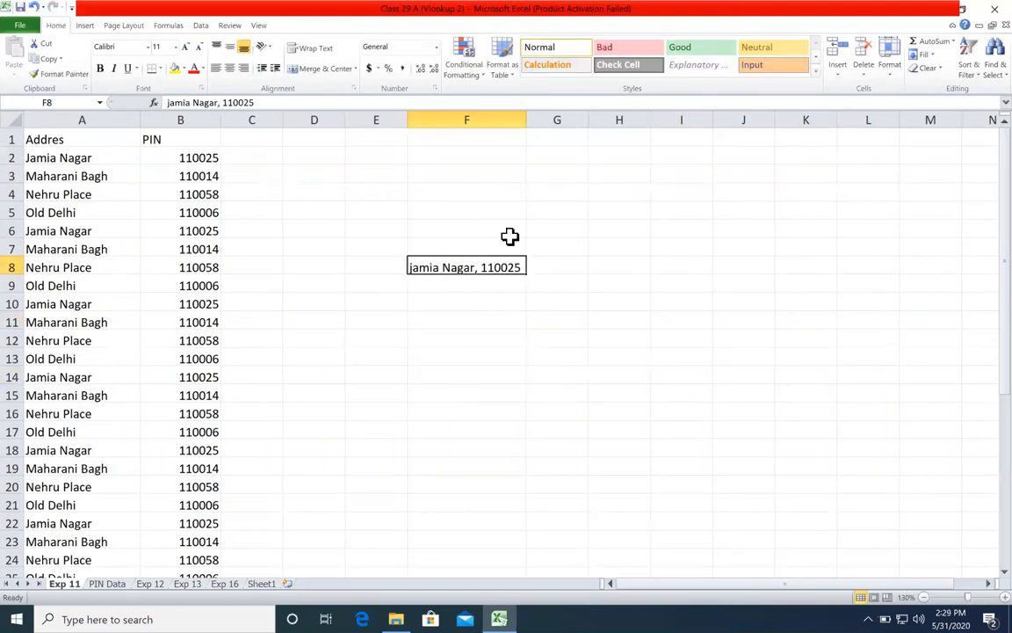
Step: Fill the sample address from F8 as a number series down to F17 and up to F1
left_click(495, 119)
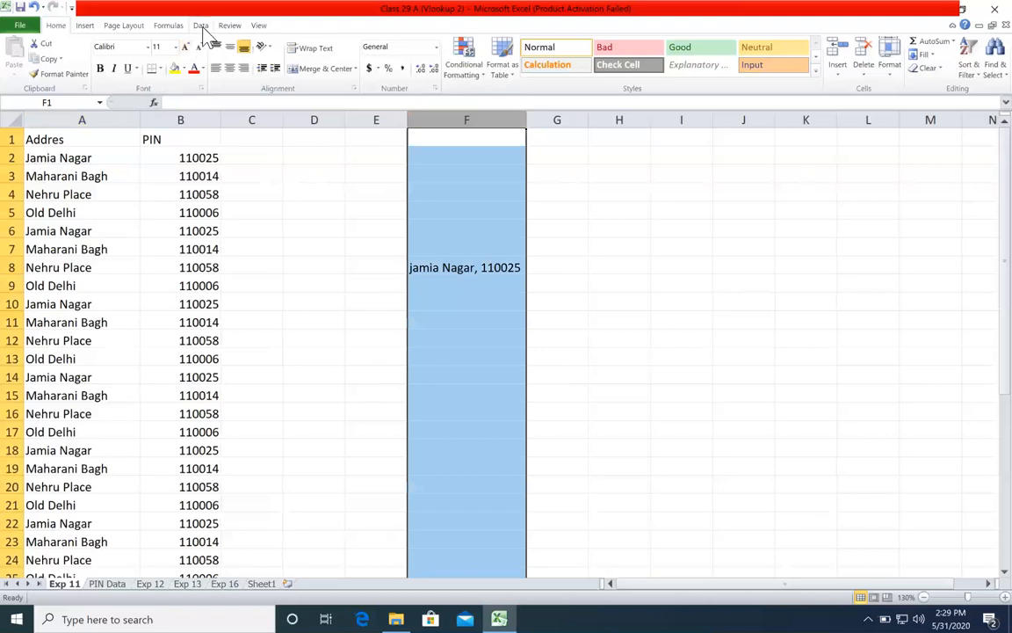
left_click(514, 266)
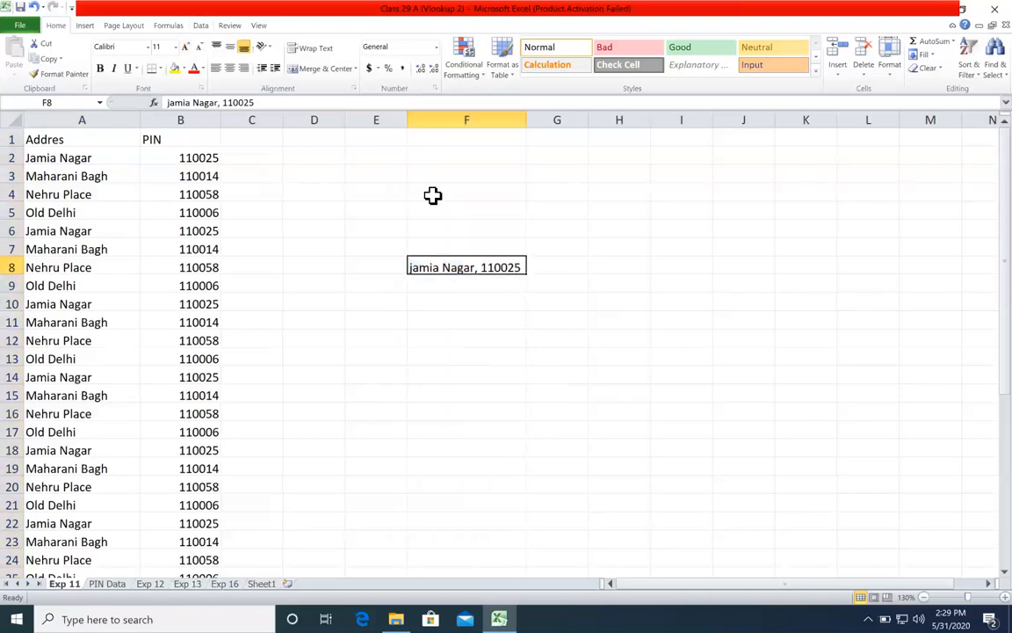
left_click_drag(531, 275, 533, 439)
left_click(511, 264)
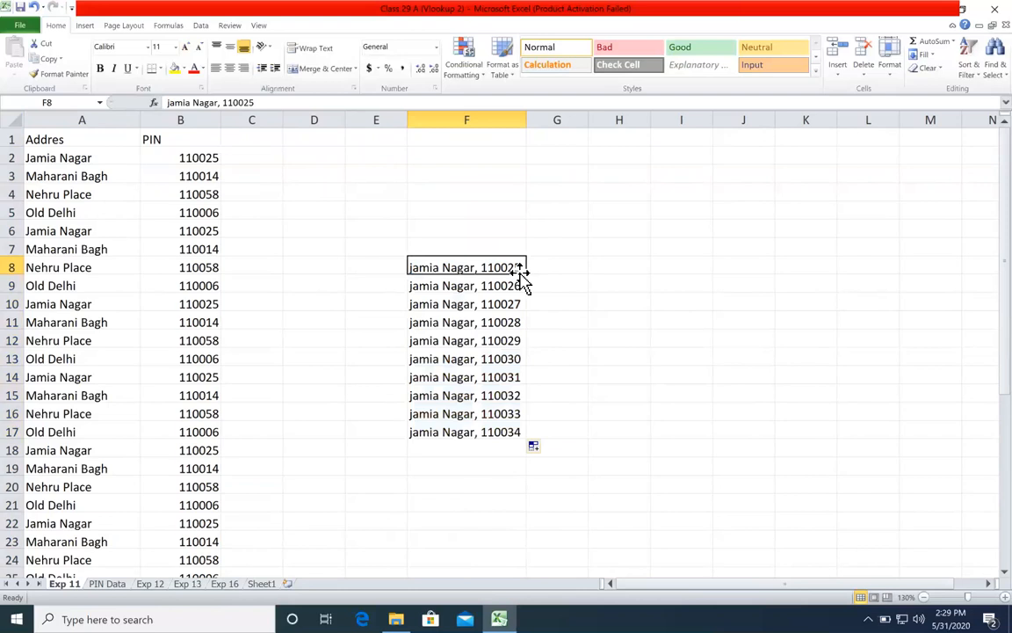
left_click_drag(527, 271, 507, 123)
left_click(475, 157)
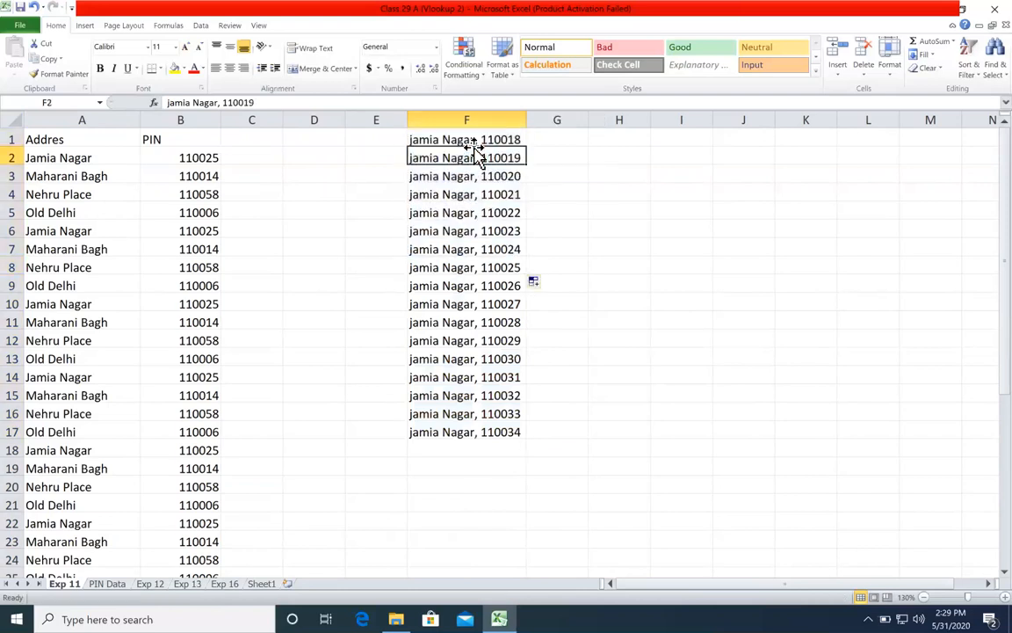
Step: Examine the sample addresses in column F, including the number portion of the text in F1
left_click(471, 118)
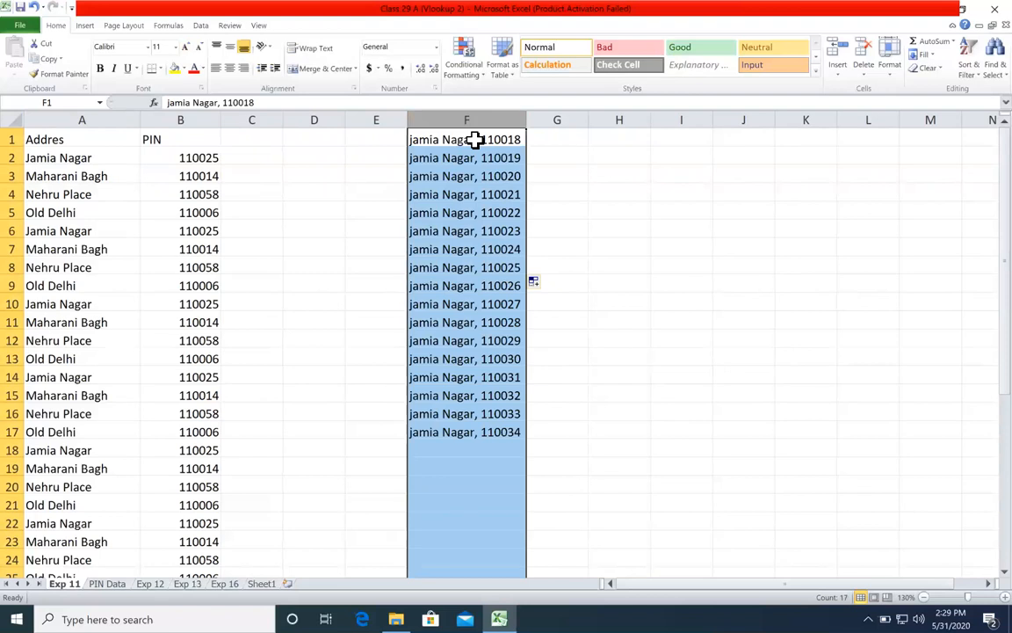
left_click(475, 175)
left_click(475, 193)
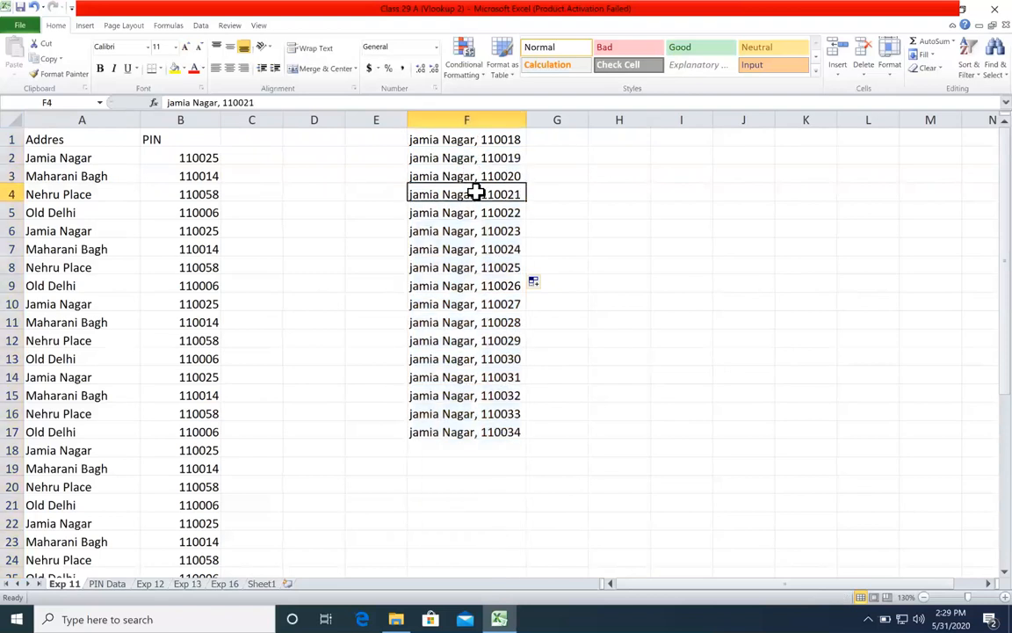
left_click(477, 140)
left_click(481, 179)
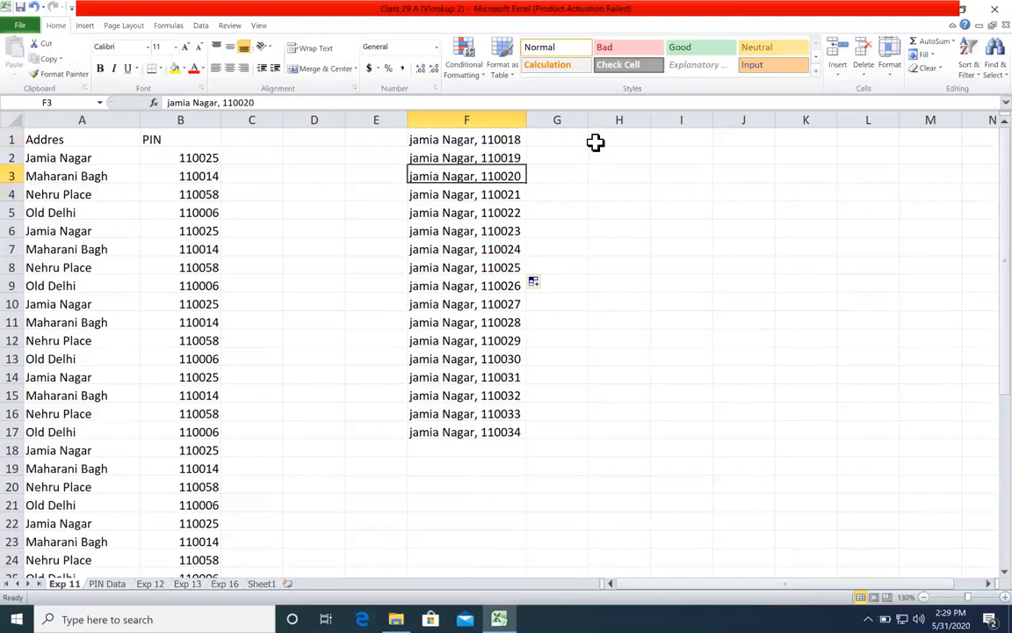
left_click(514, 140)
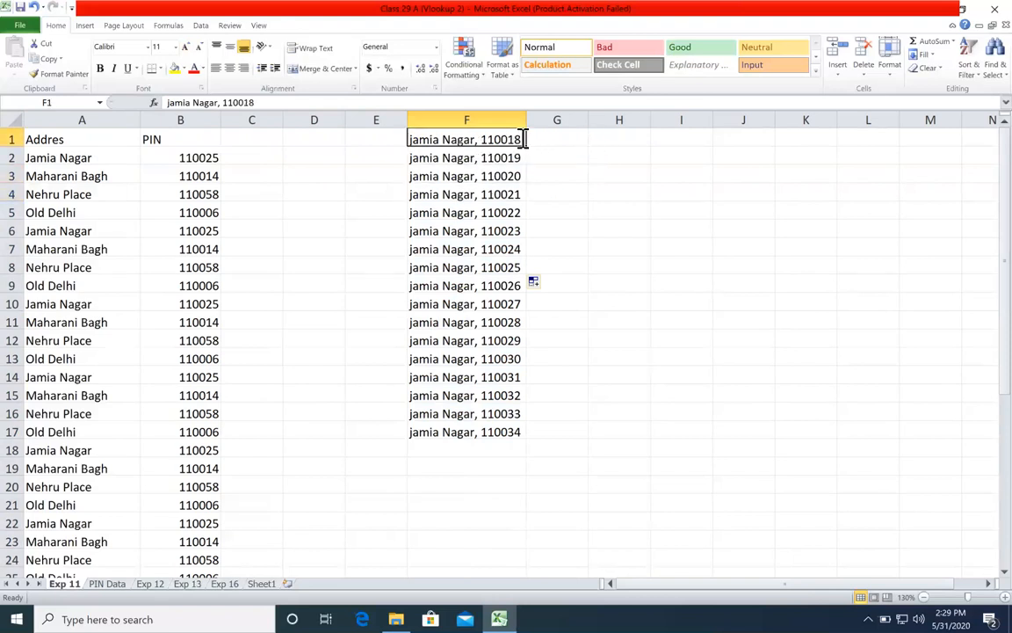
double_click(520, 139)
left_click_drag(520, 139, 481, 140)
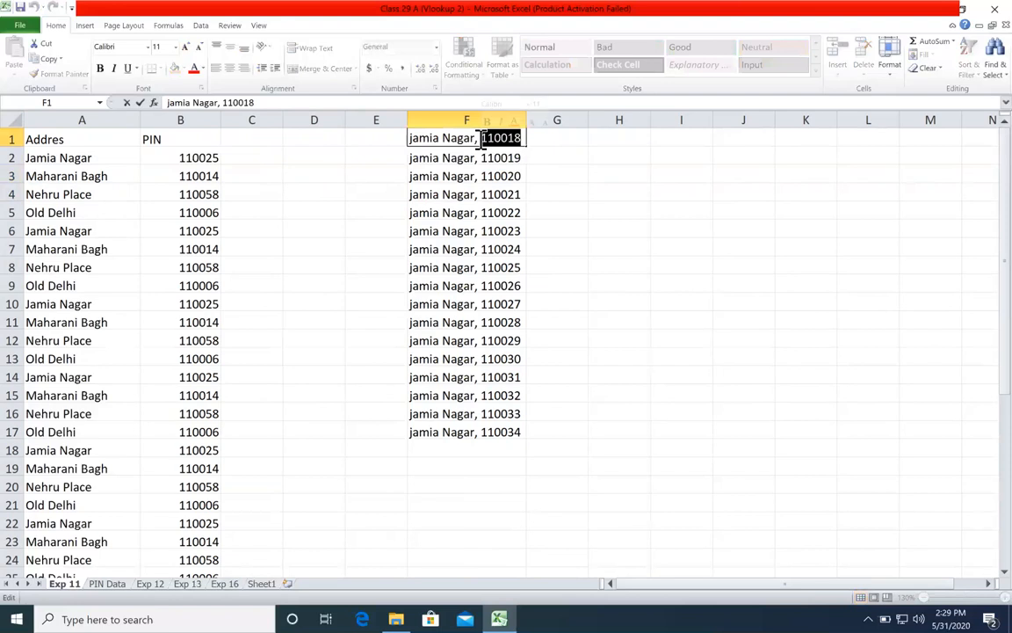
left_click(479, 194)
Step: Split column F with Text to Columns using fixed width, moving the first column break next to the one before the numbers
left_click(467, 120)
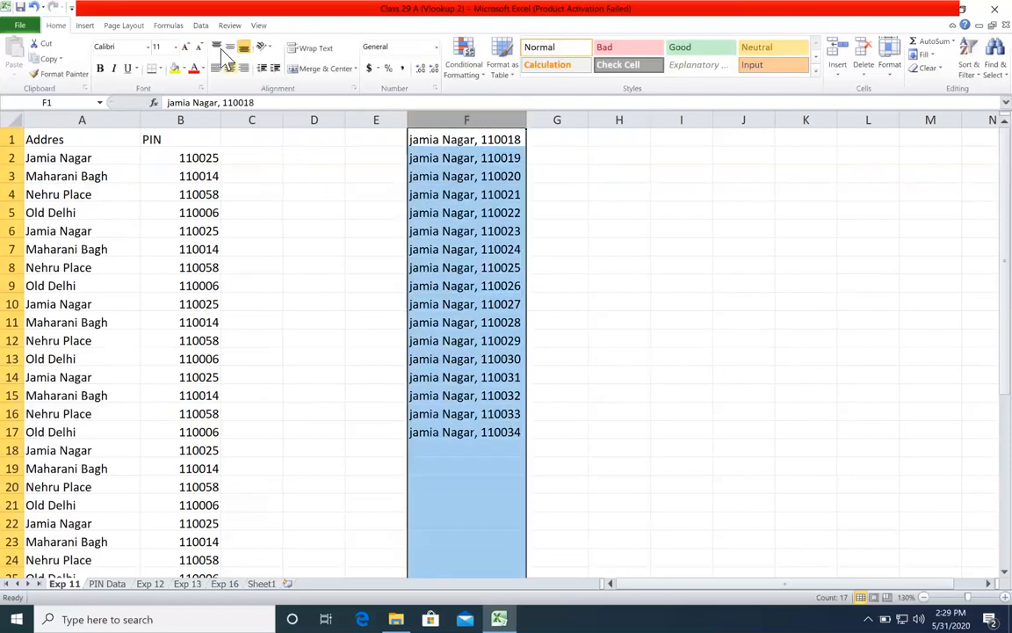
left_click(200, 25)
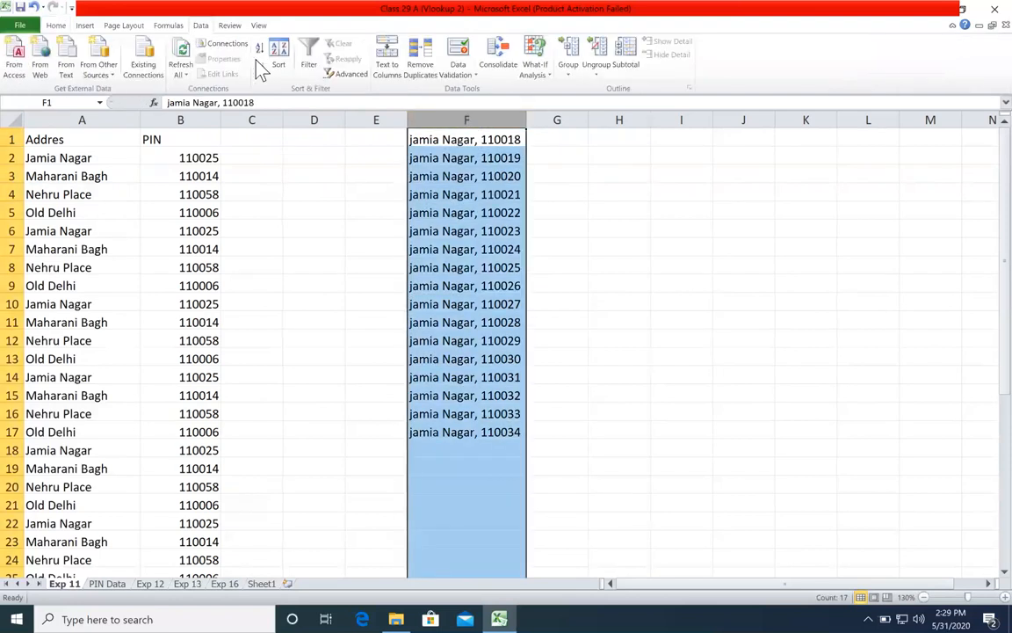
left_click(389, 71)
left_click_drag(330, 140, 222, 88)
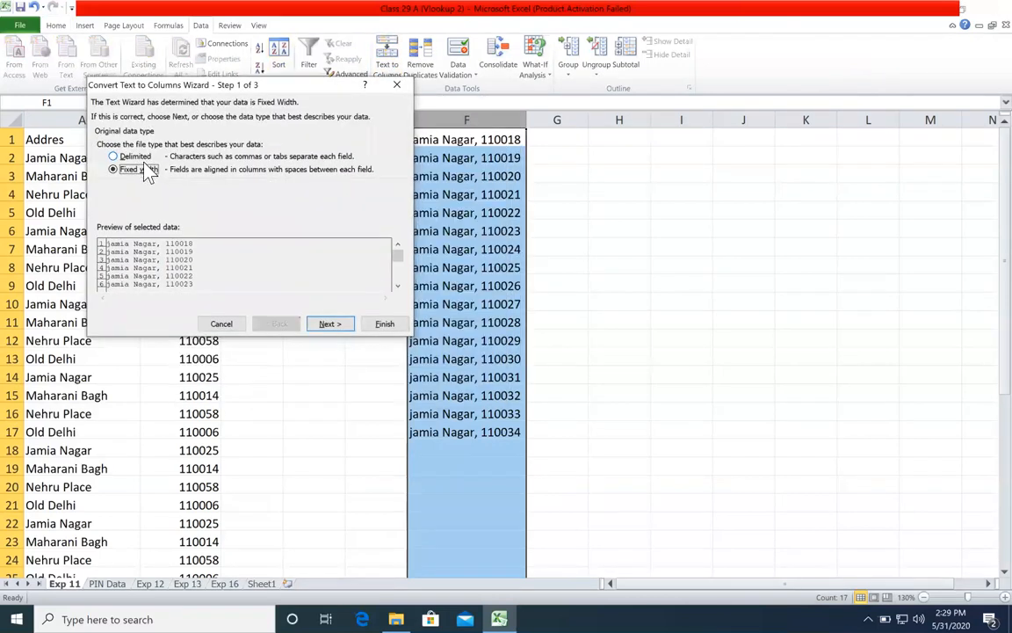
left_click(330, 324)
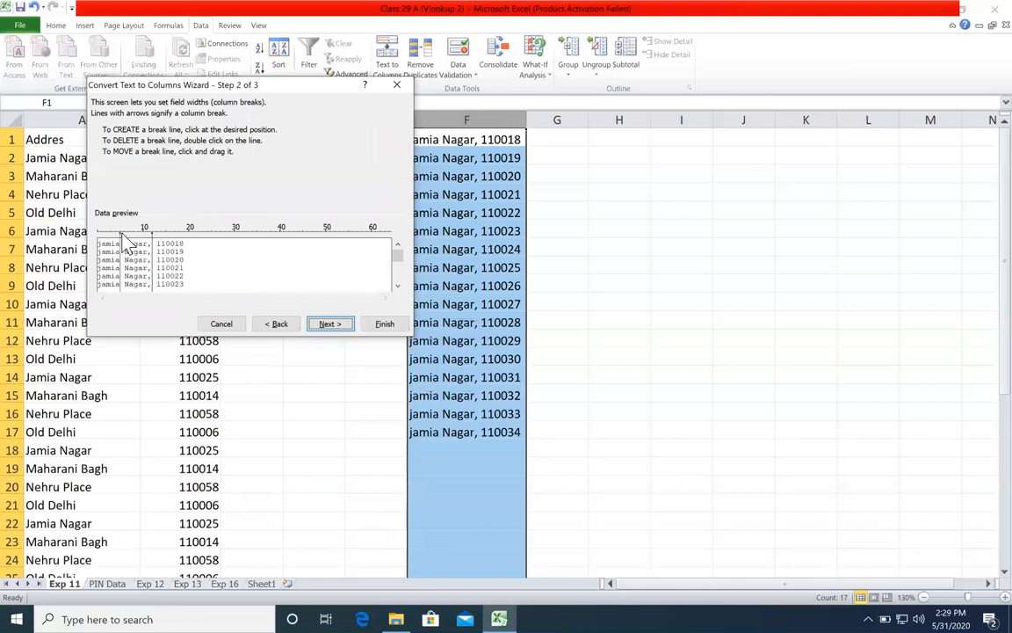
left_click_drag(120, 239, 157, 248)
left_click(385, 324)
left_click_drag(626, 141, 636, 433)
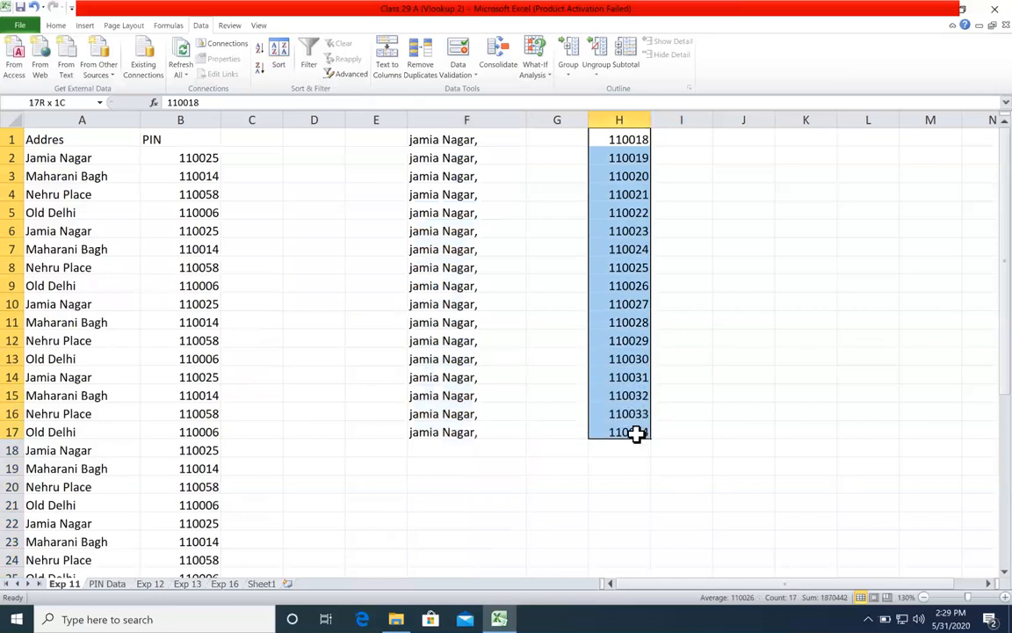
Step: Undo the Text to Columns split of the sample addresses
left_click(518, 174)
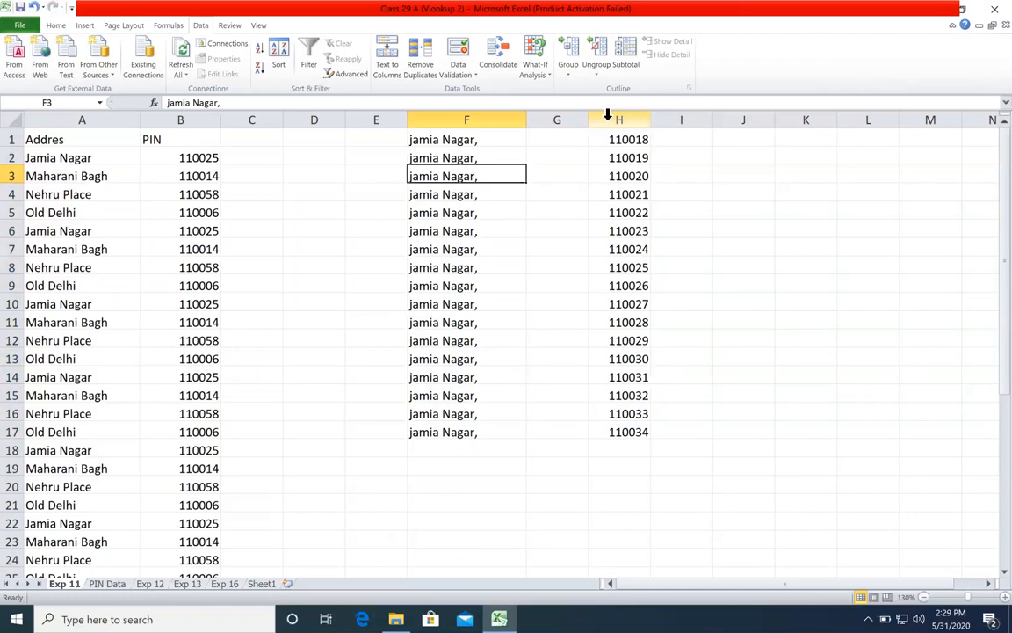
left_click_drag(607, 114, 497, 123)
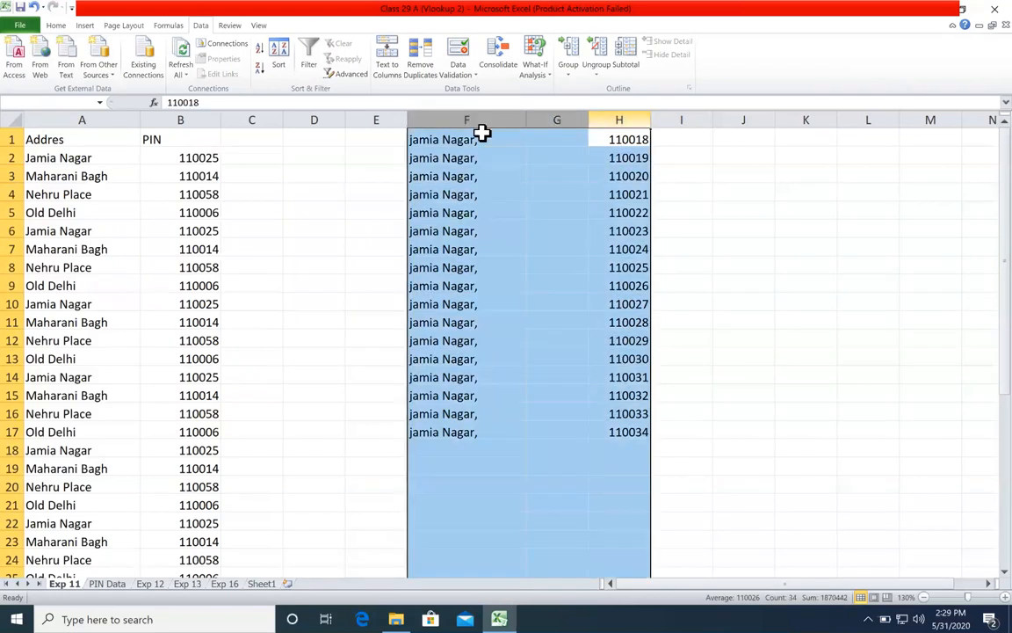
right_click(501, 182)
key("Escape")
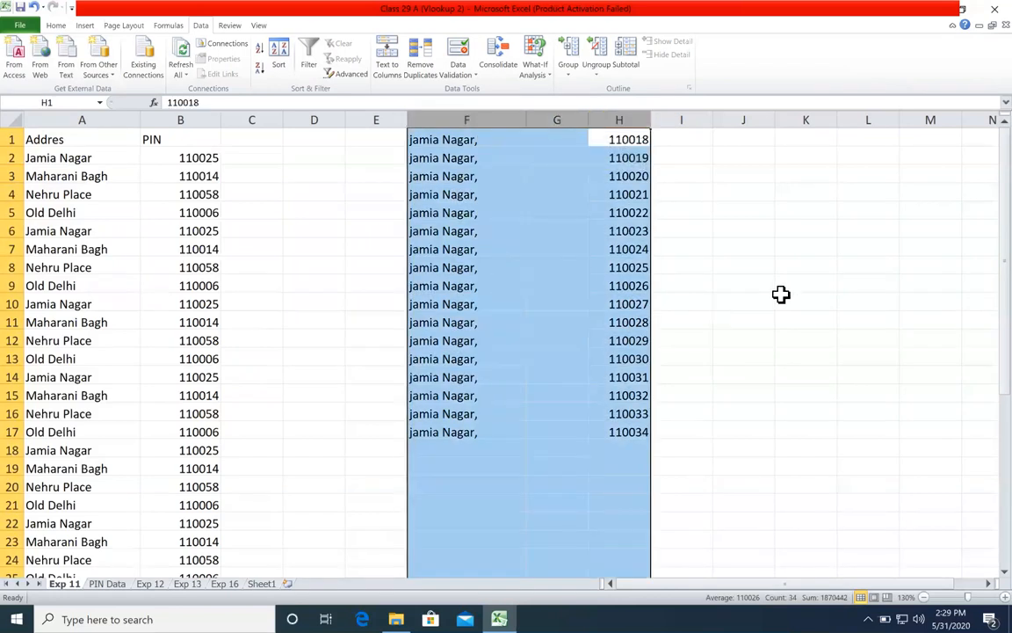
key("ctrl+z")
Step: Widen column F beyond its sample address text and select F1
left_click(619, 173)
left_click_drag(525, 120, 583, 121)
left_click(563, 137)
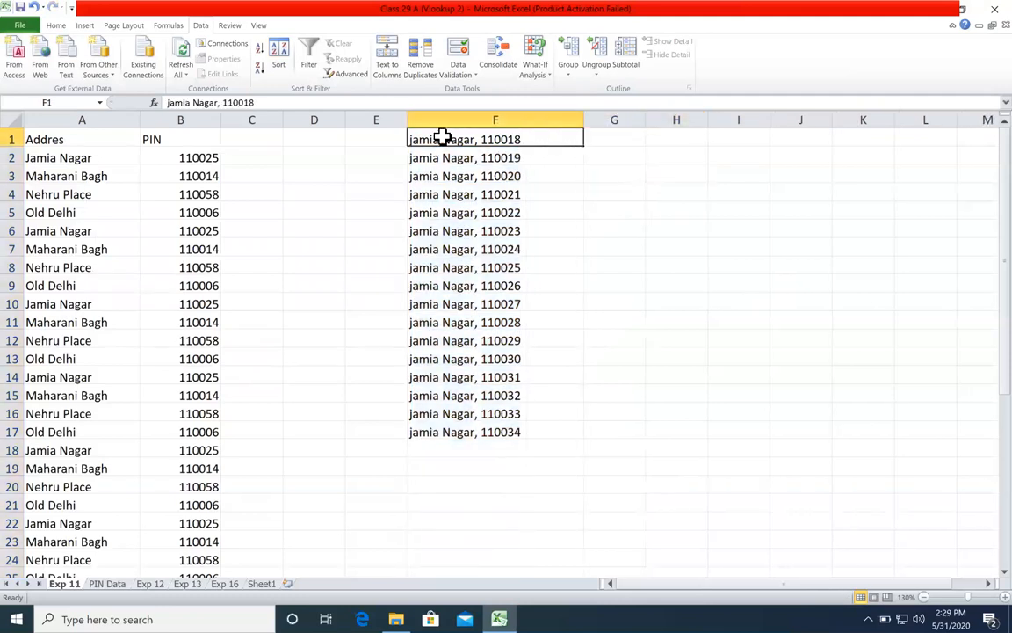
Step: Extract the last six characters of the address in F1 into G1 with =RIGHT(F1,6)
left_click(621, 134)
type("=right")
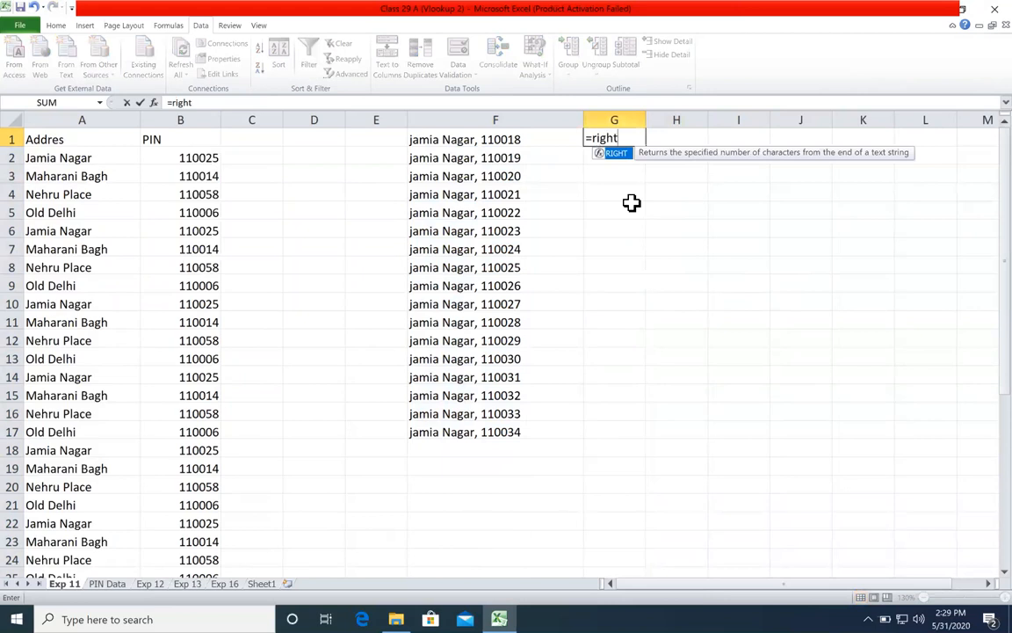
key("Tab")
left_click(514, 140)
type(",")
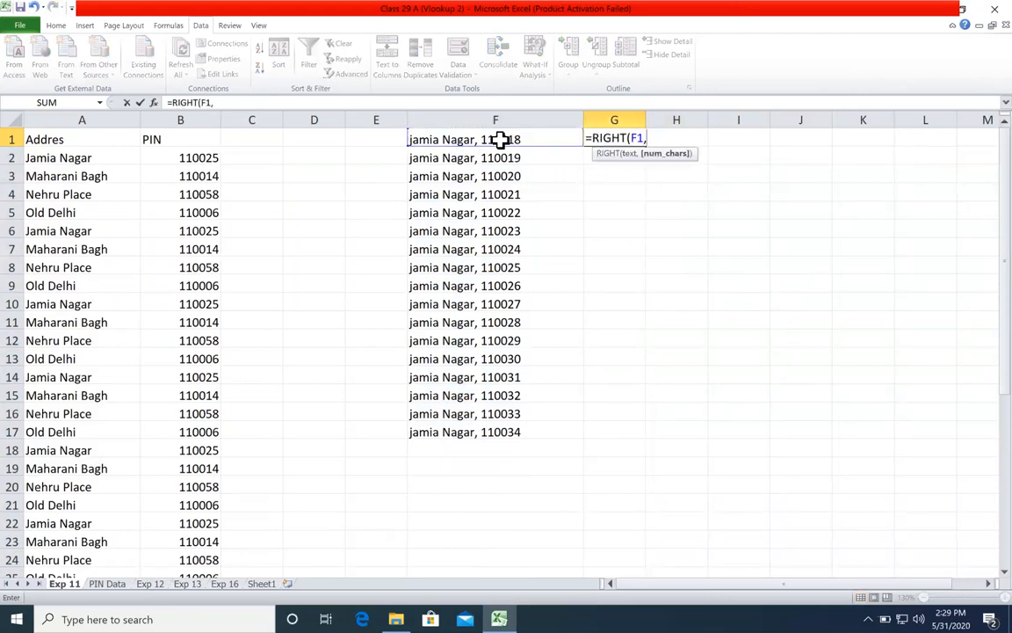
type("6")
key("Return")
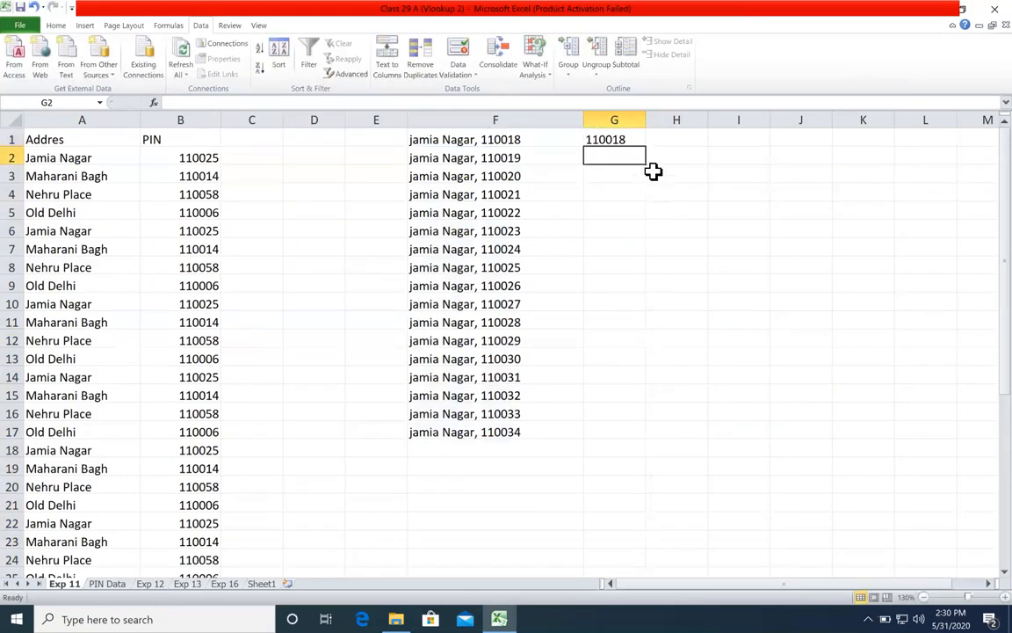
Step: Widen column G slightly and fill the RIGHT formula from G1 down through G17
left_click_drag(647, 121, 606, 434)
left_click(652, 142)
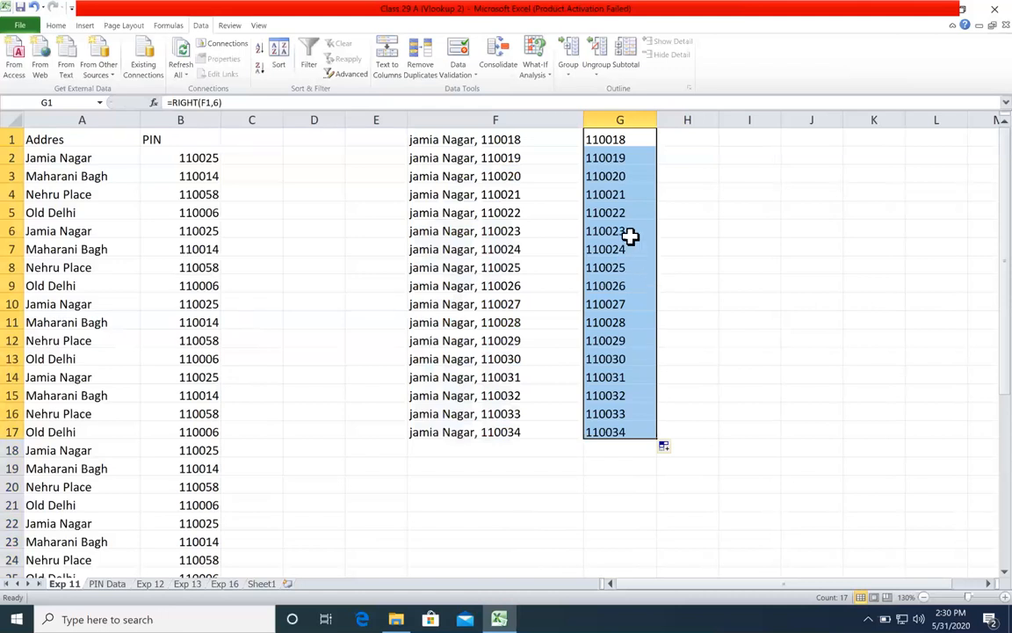
left_click(683, 175)
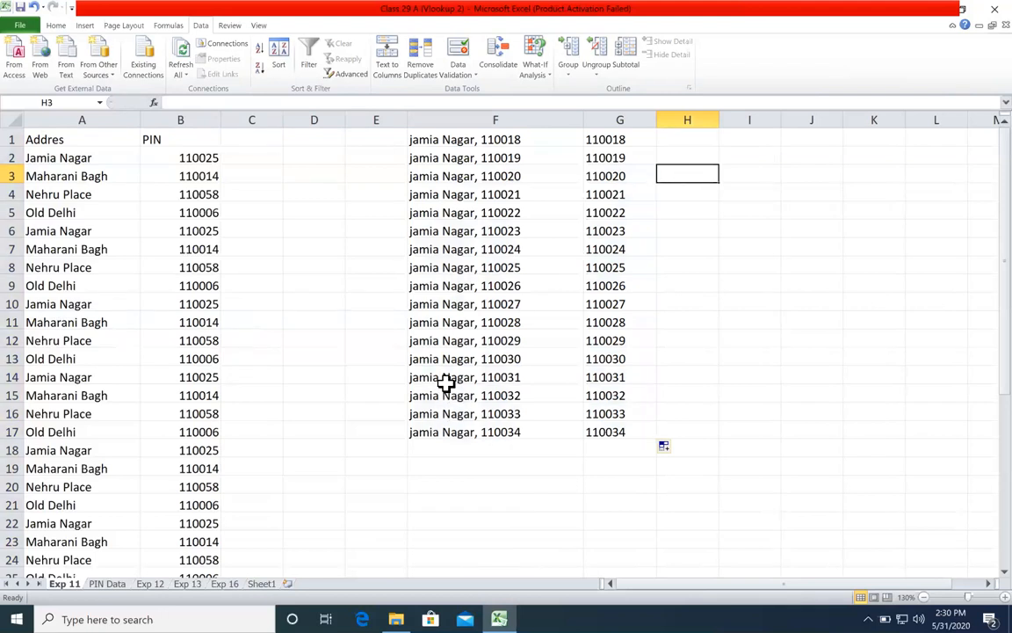
left_click(430, 358)
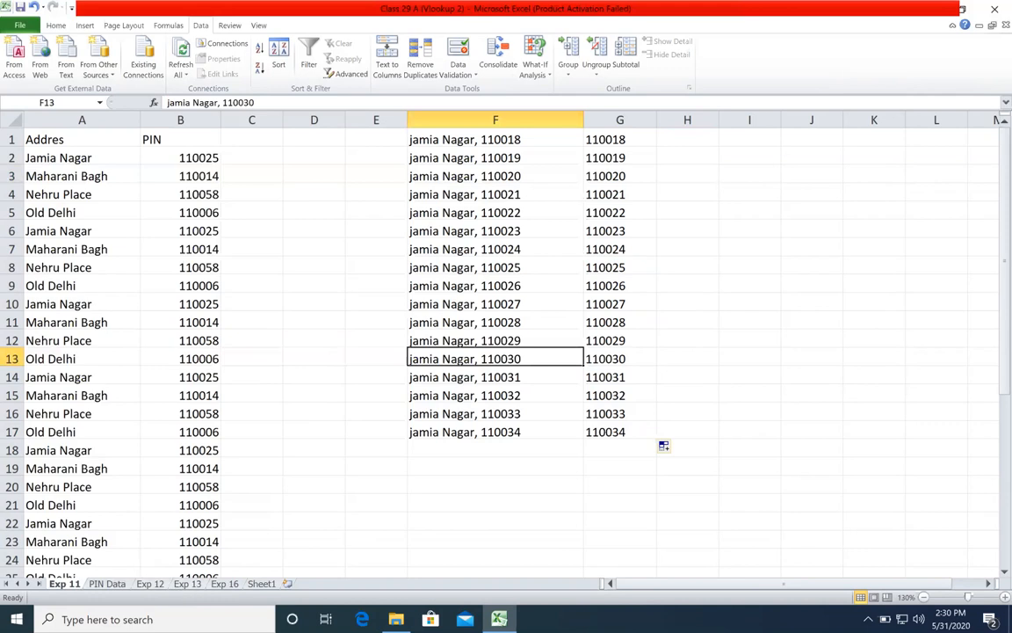
Step: Open the Exp 12 sheet and inspect the City lookup formula in D9 and the Gift heading in C1
left_click(146, 584)
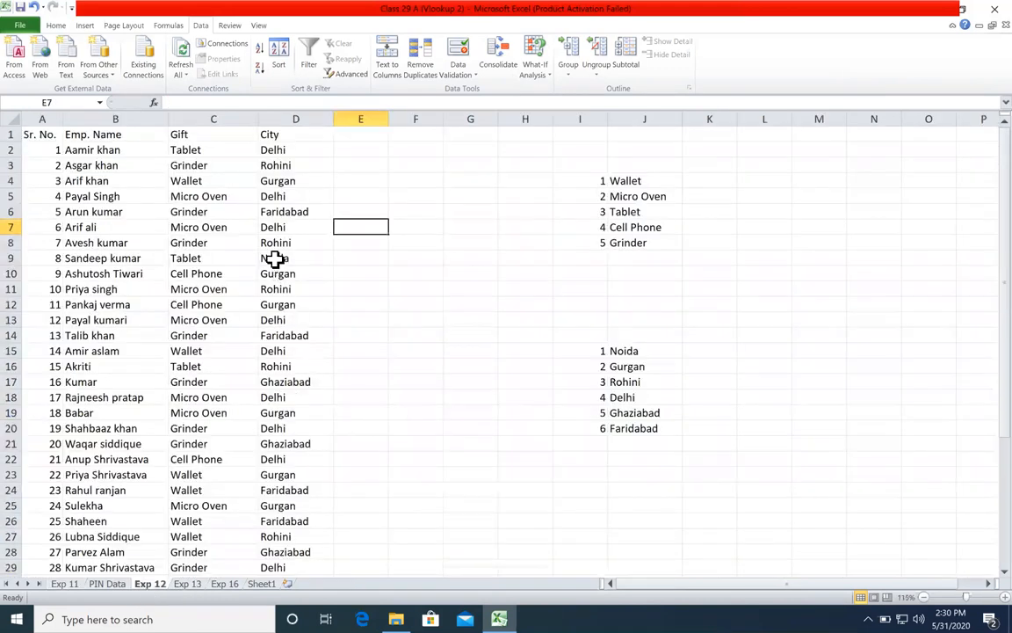
left_click(275, 258)
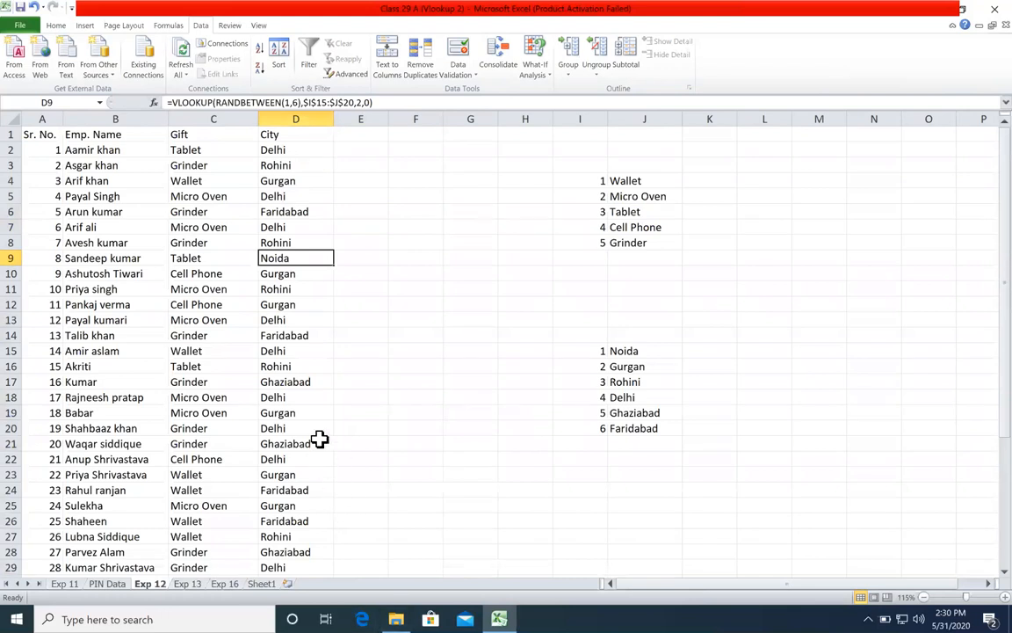
left_click(242, 138)
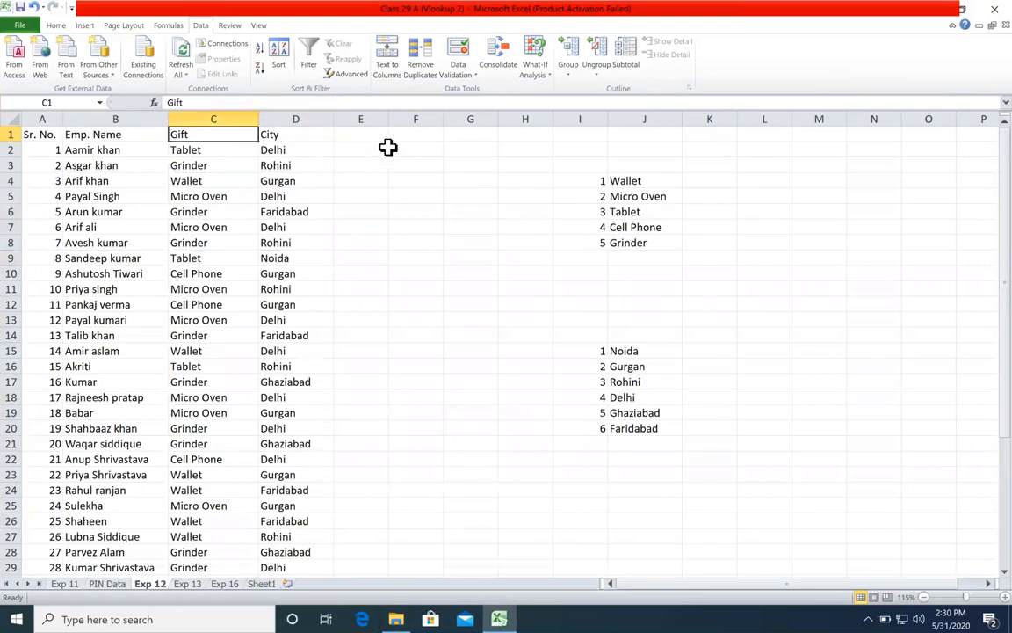
left_click(384, 150)
type("=rand")
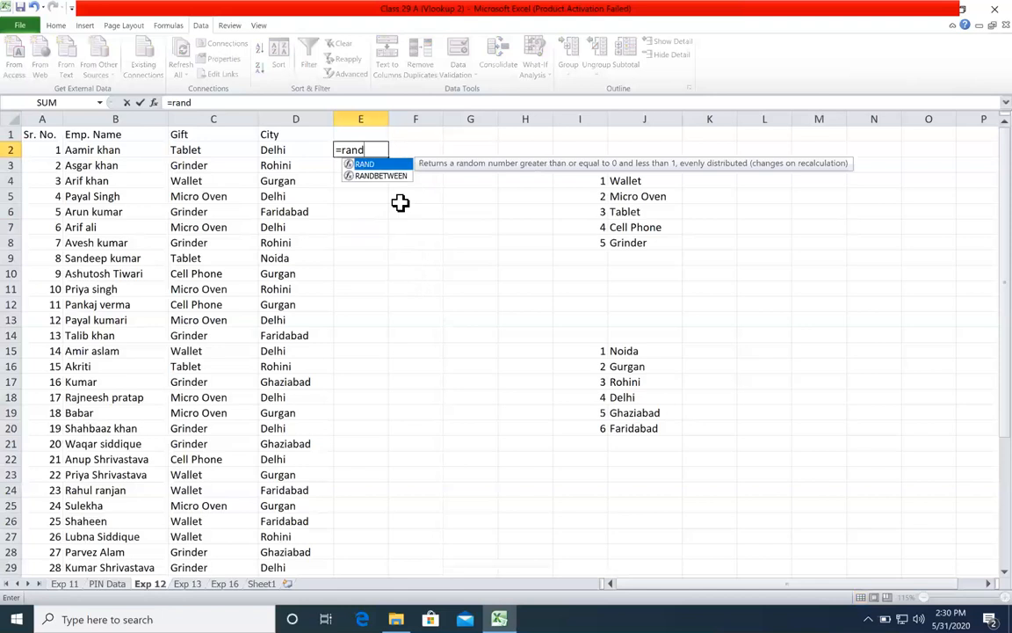
key("Down")
key("Tab")
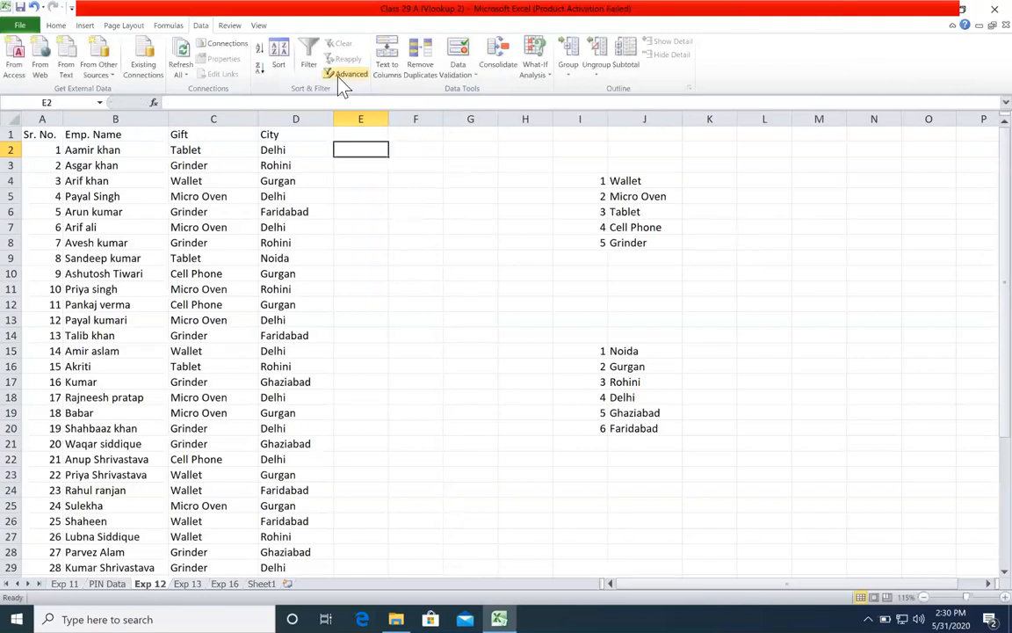
left_click(365, 210)
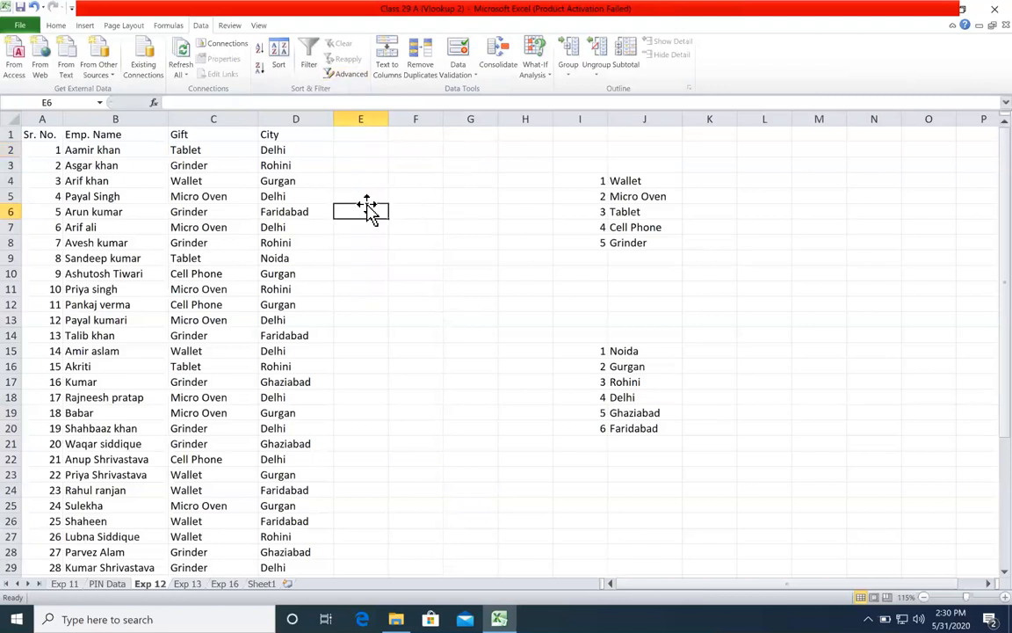
Step: On the Exp 13 sheet, insert a blank column at H, ahead of the division and grade lookup tables
left_click(189, 583)
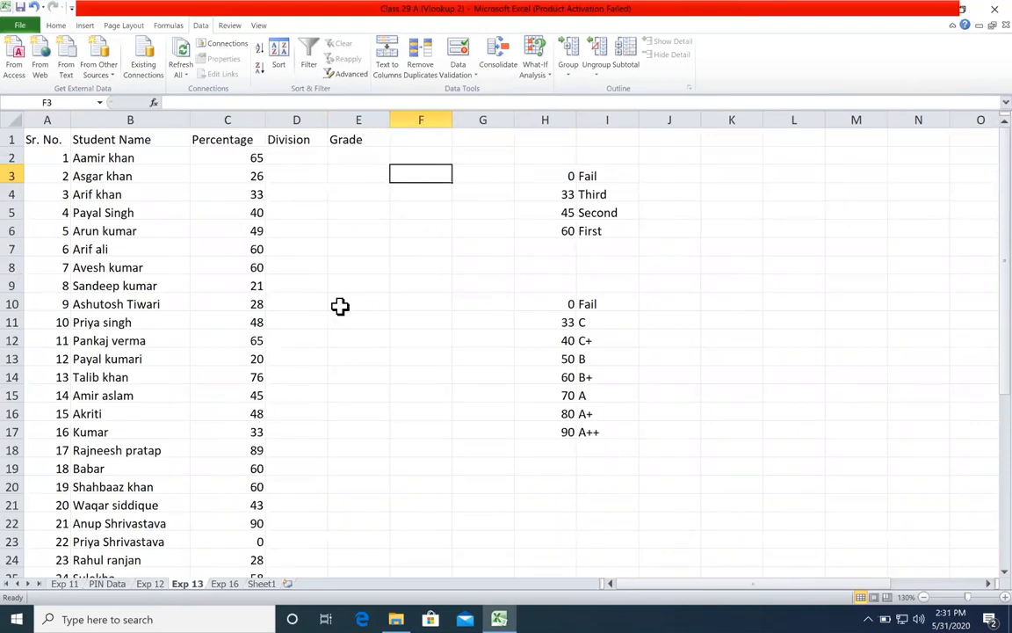
right_click(554, 123)
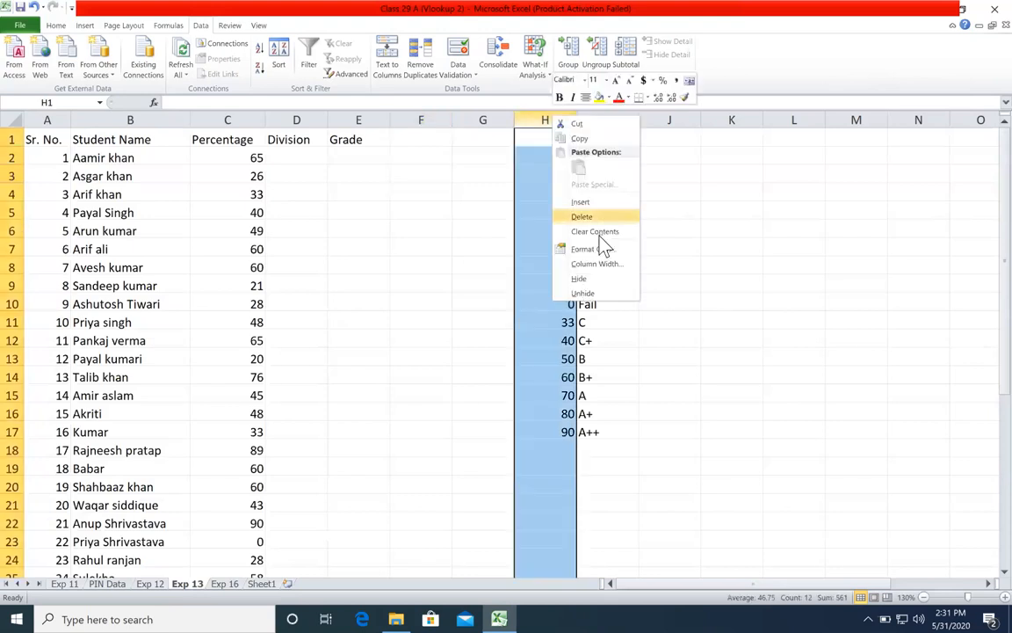
left_click(605, 203)
left_click(552, 223)
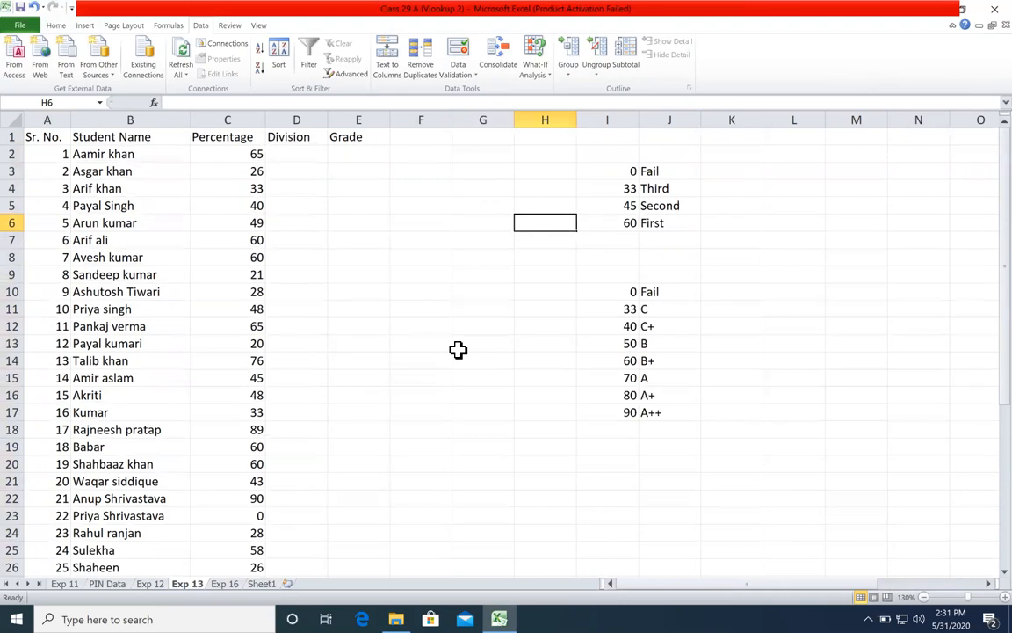
Step: Start a formula in E9 and read the suggested descriptions of the SUM, SUMIF and SUMIFS functions
left_click(352, 274)
type("=su")
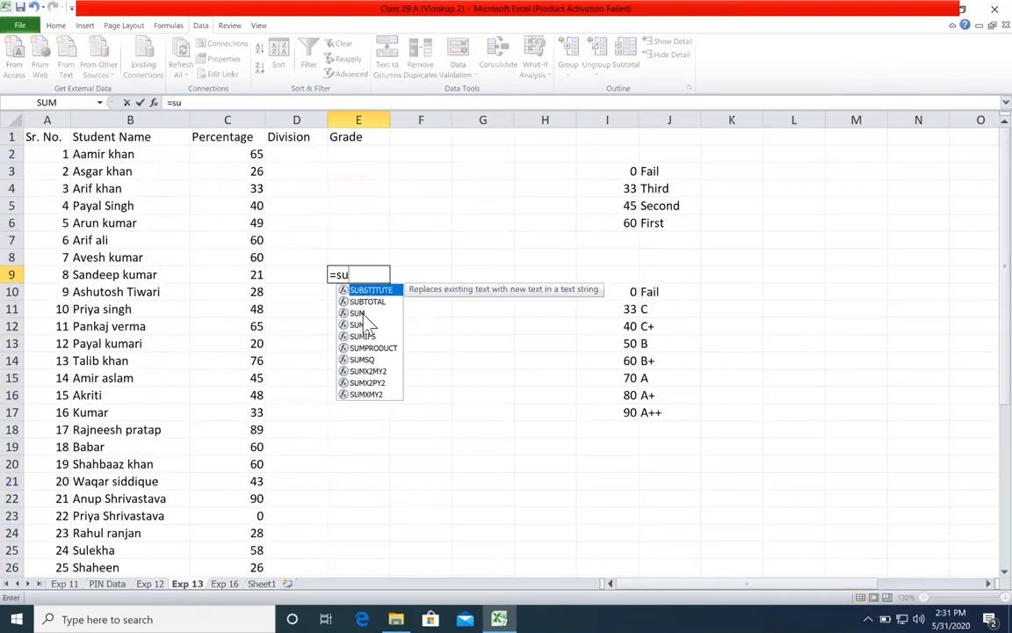
left_click(360, 313)
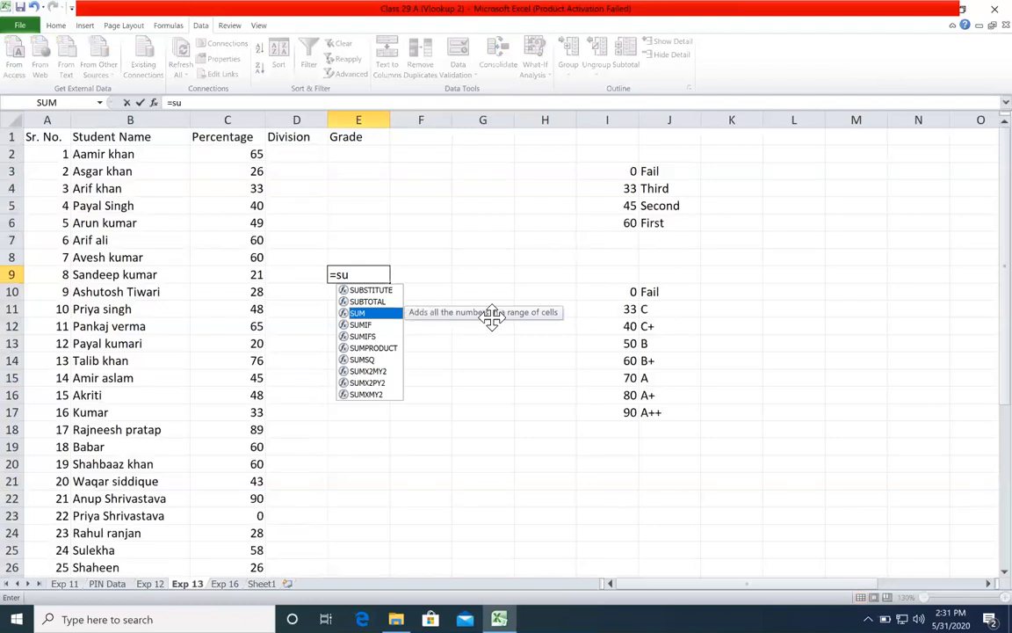
left_click(369, 324)
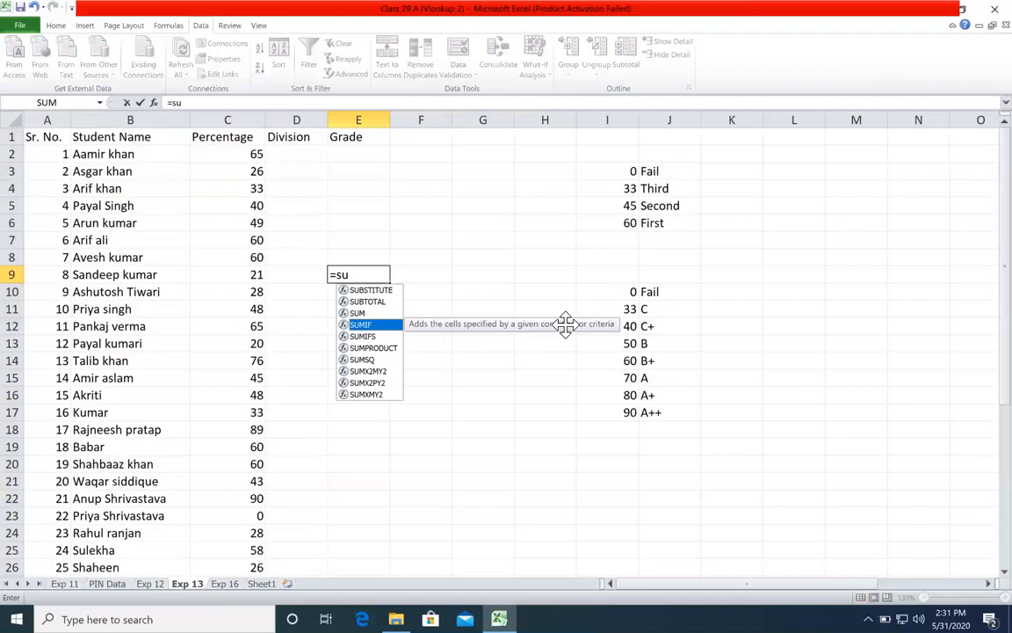
key("Down")
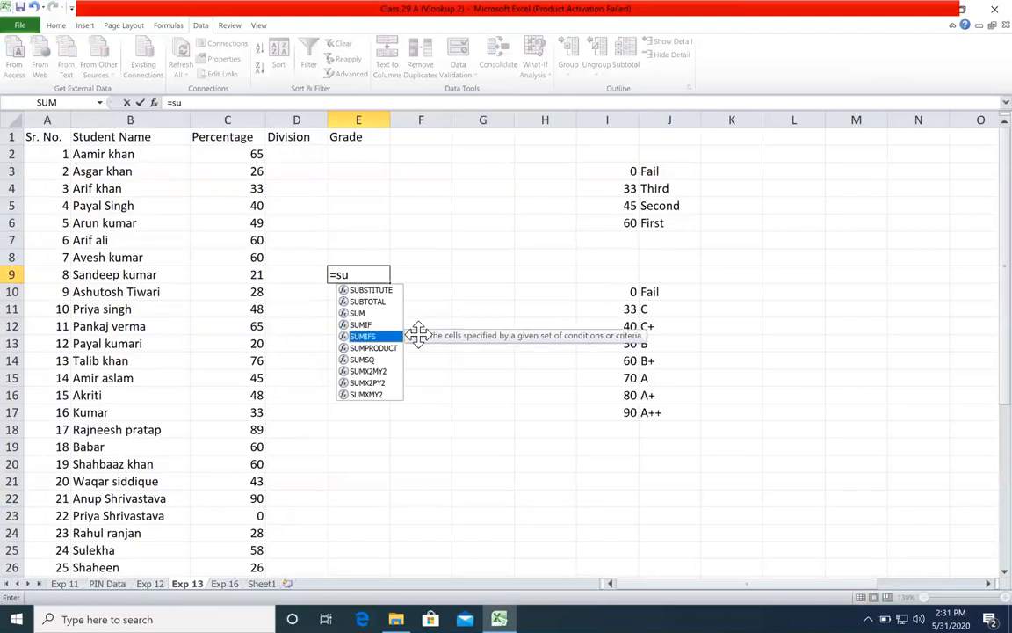
Step: Replace the partial function name in E9 to read the descriptions of INDEX and CONCATENATE
key("BackSpace")
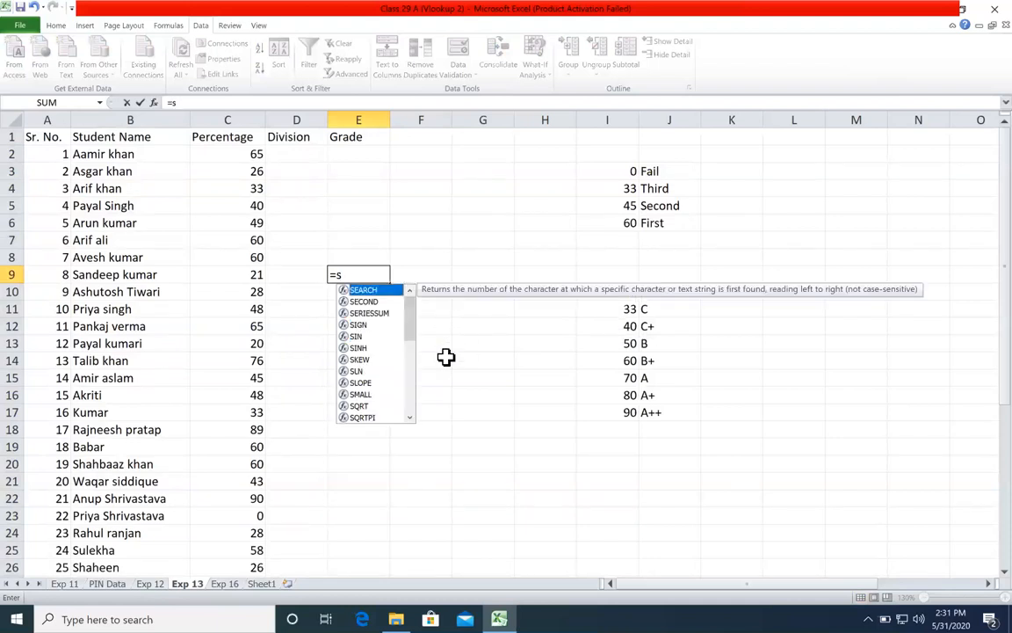
key("BackSpace")
type("ind")
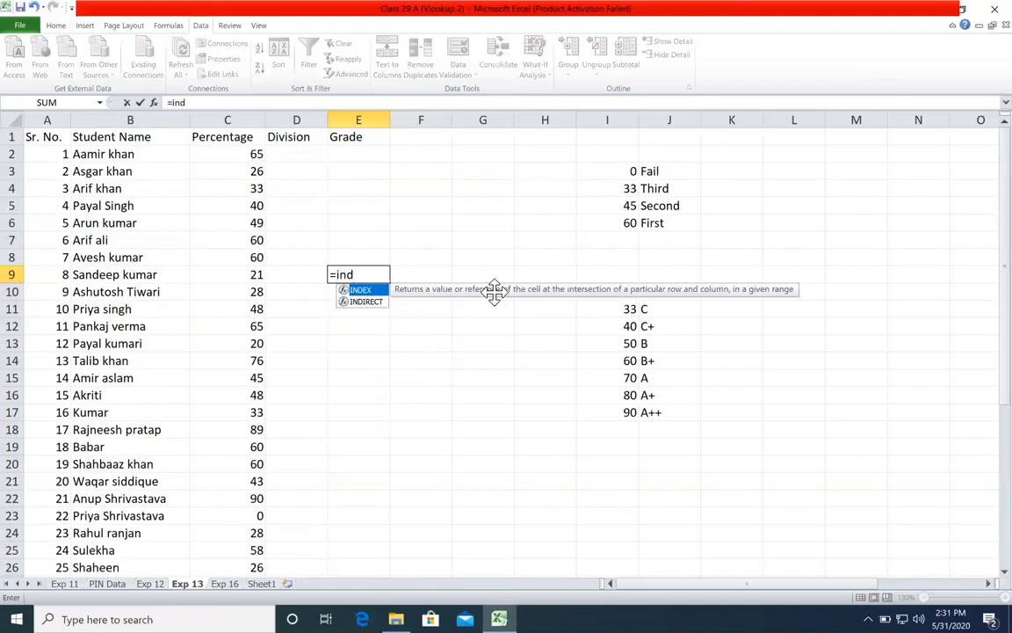
key("BackSpace")
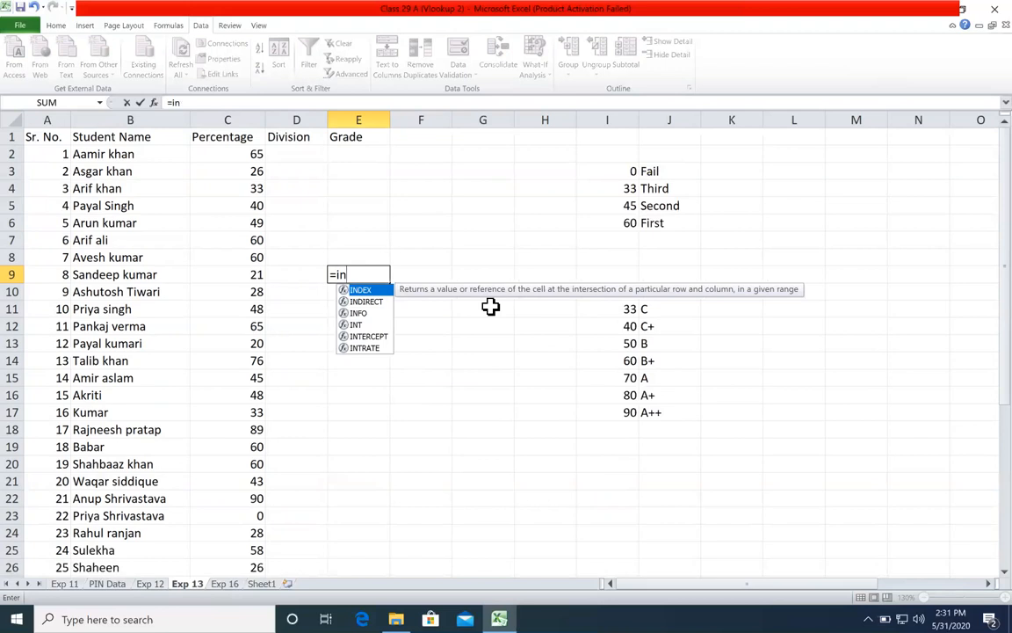
key("BackSpace")
key("BackSpace")
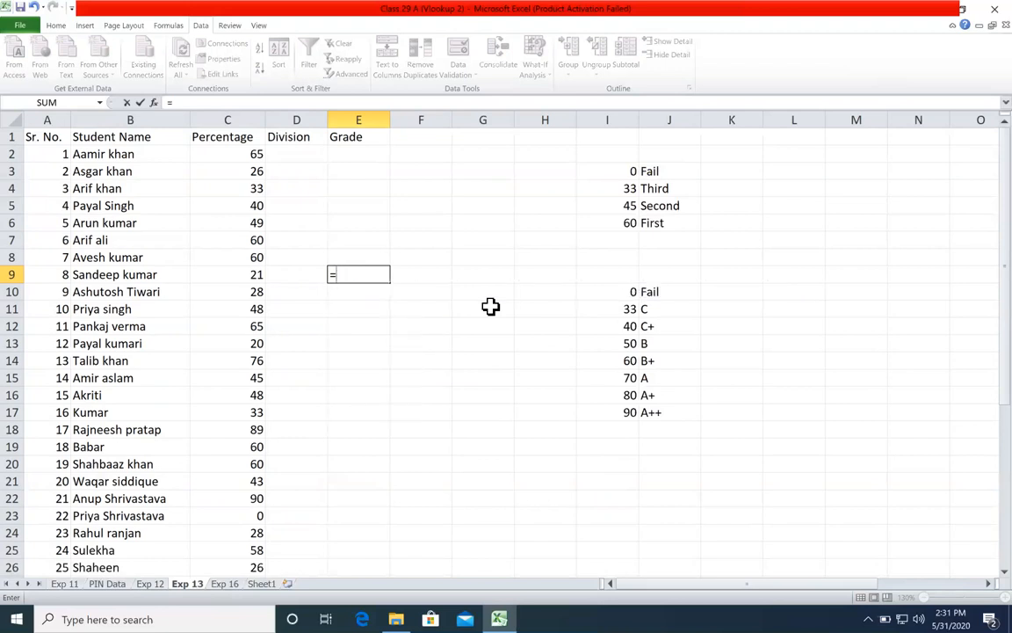
type("con")
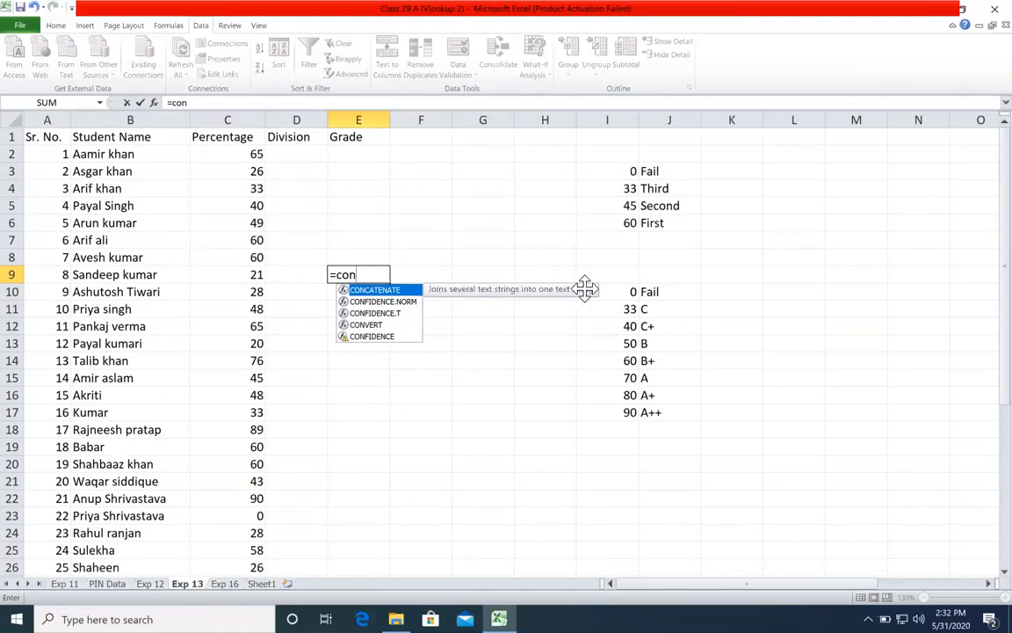
key("BackSpace")
key("BackSpace")
key("BackSpace")
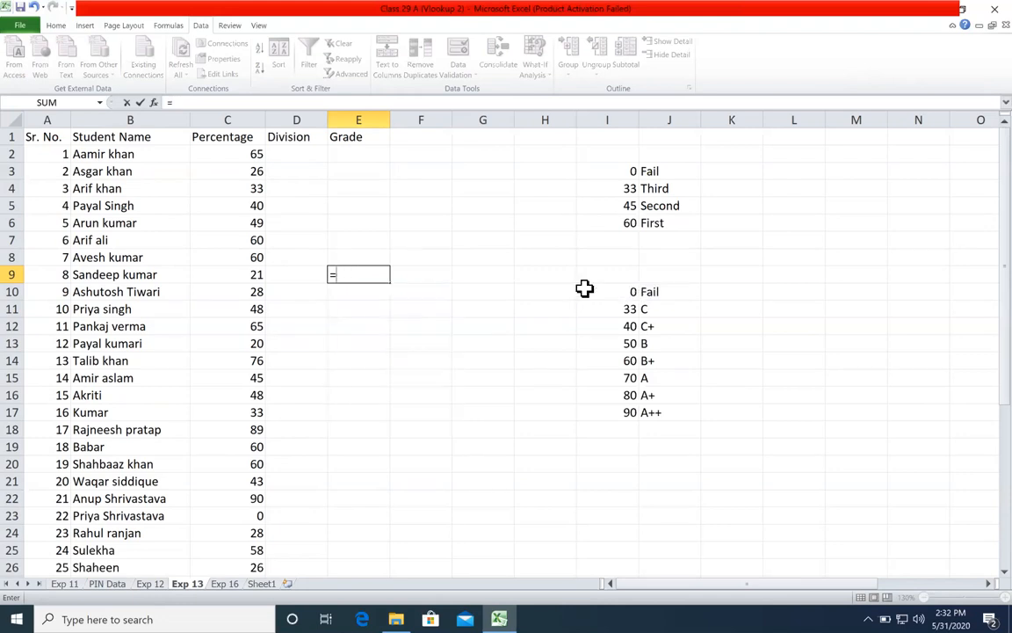
Step: Bring up the VLOOKUP suggestion in E9 and move its description over the student data to read it in full
type("v")
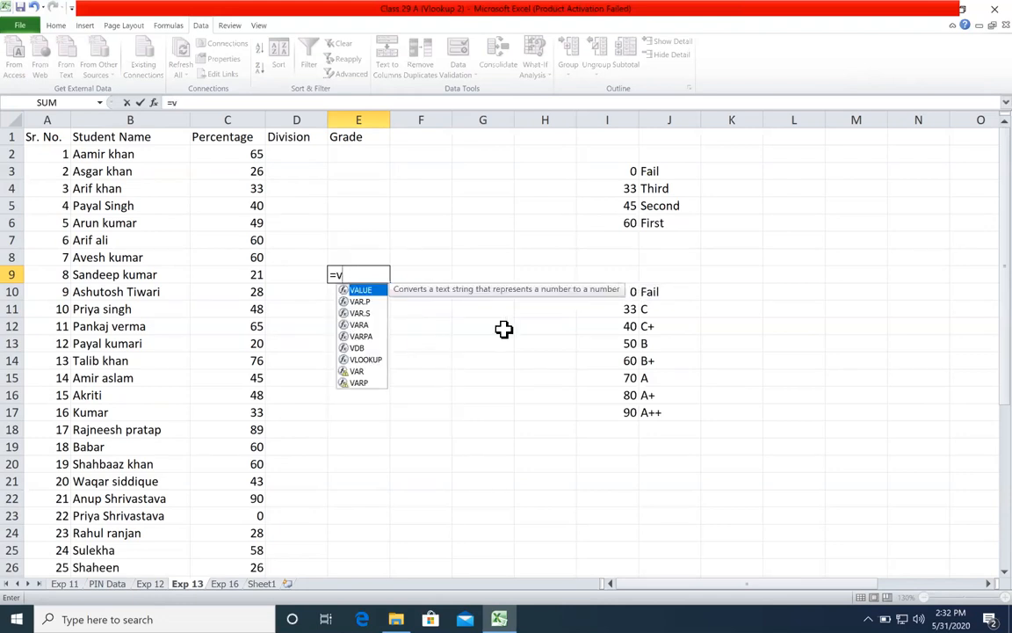
left_click(370, 362)
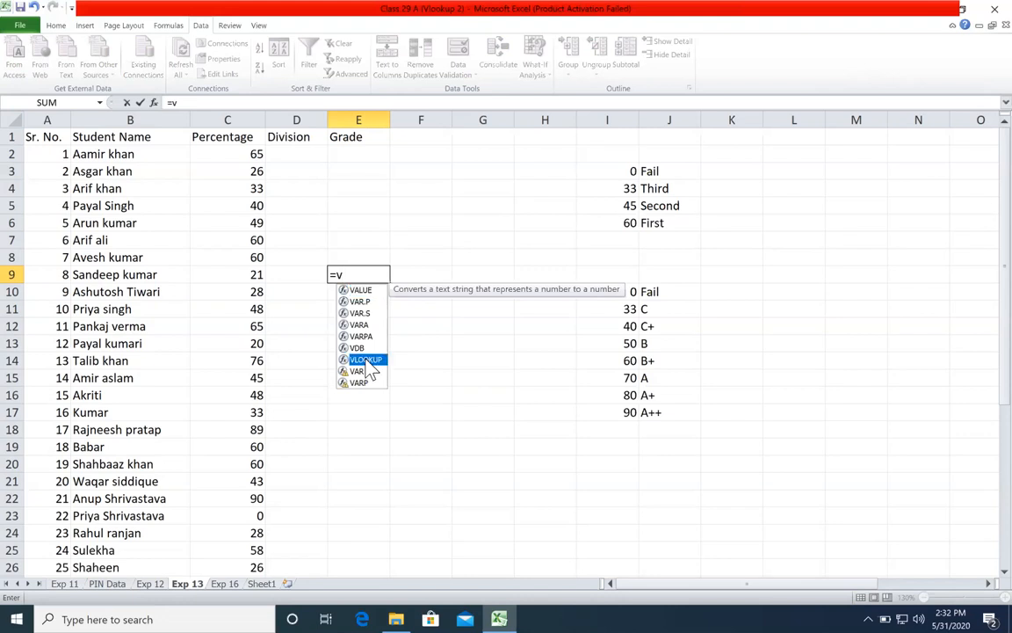
left_click(370, 338)
left_click(372, 361)
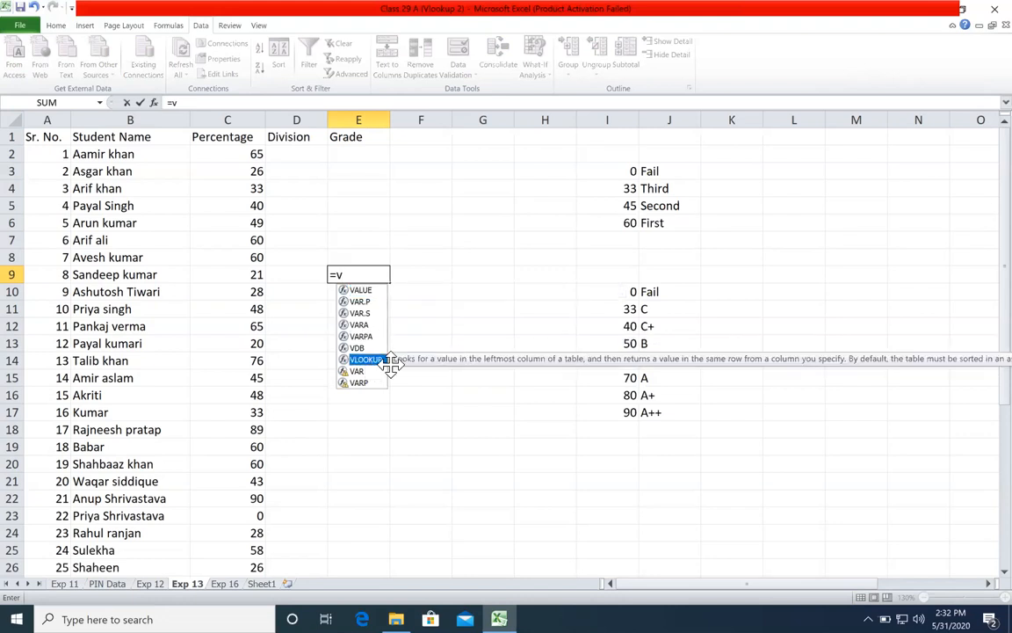
left_click_drag(422, 360, 222, 213)
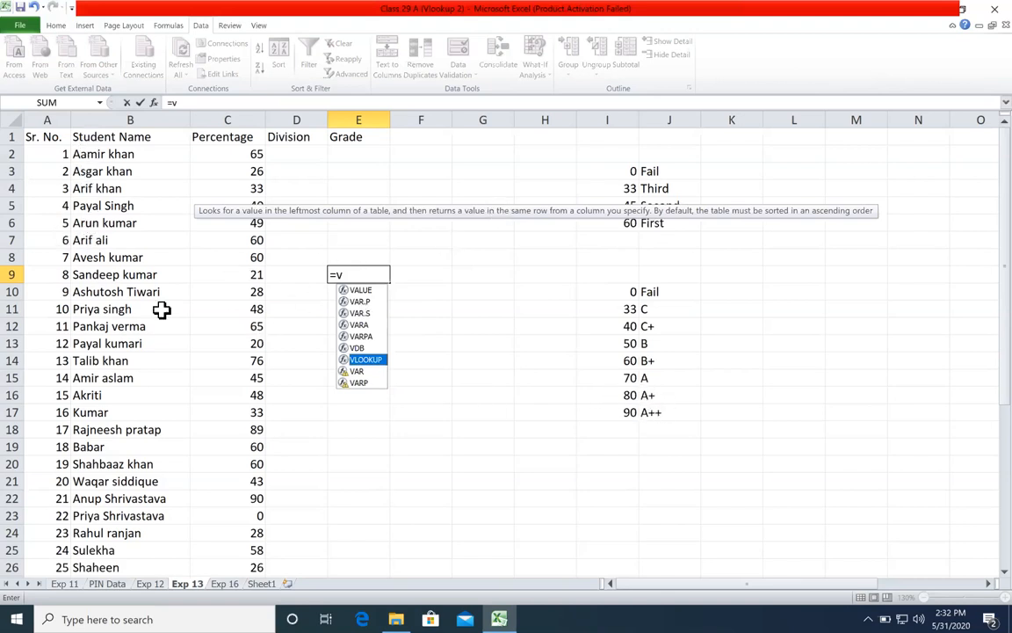
left_click_drag(94, 240, 462, 239)
double_click(370, 274)
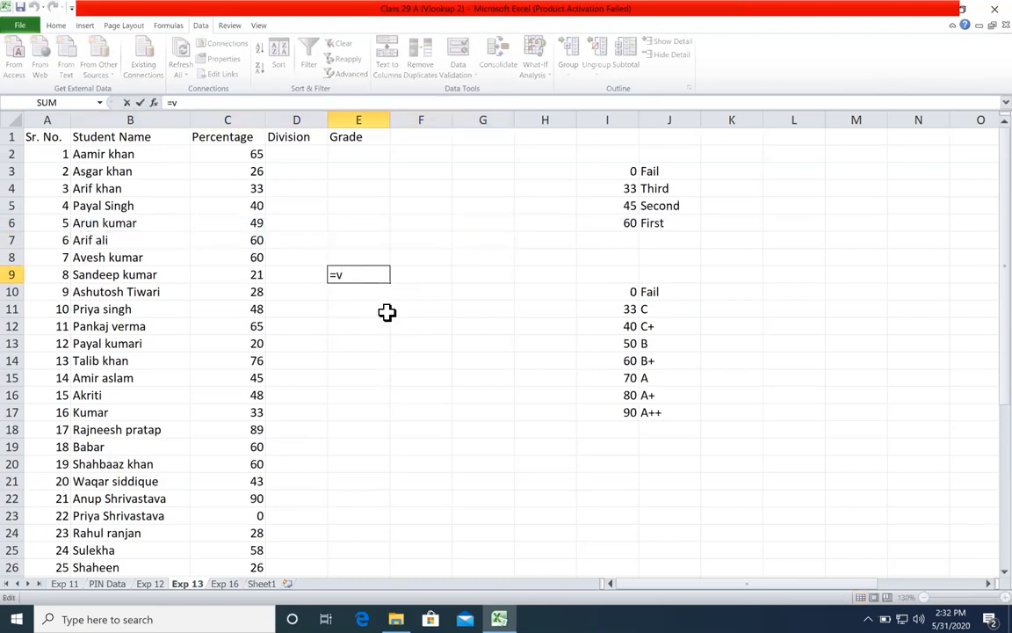
Step: Clear the unfinished formula from E9
type("l")
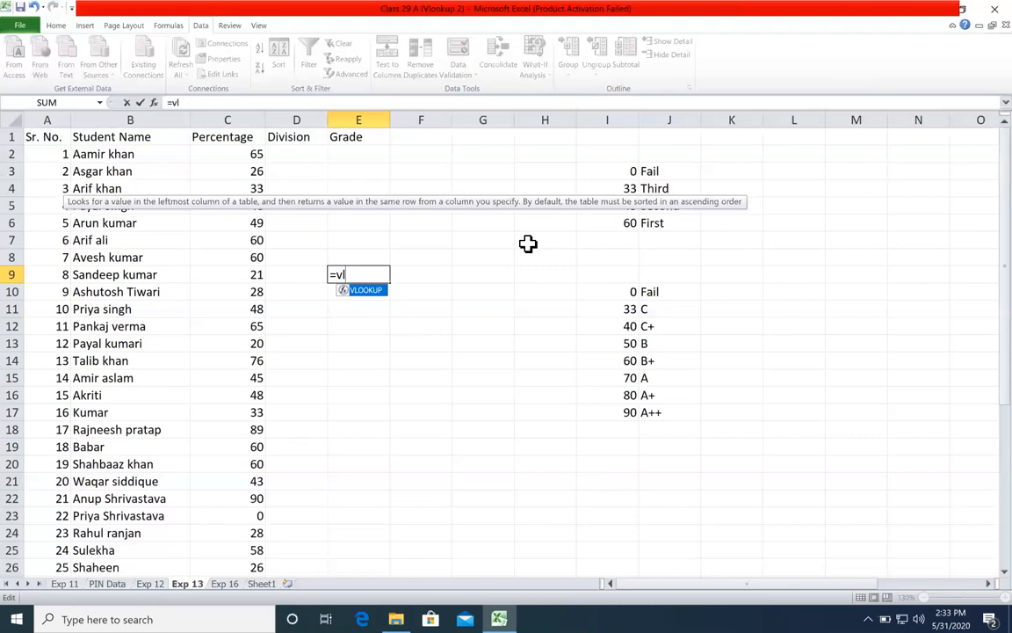
key("BackSpace")
key("ctrl+Return")
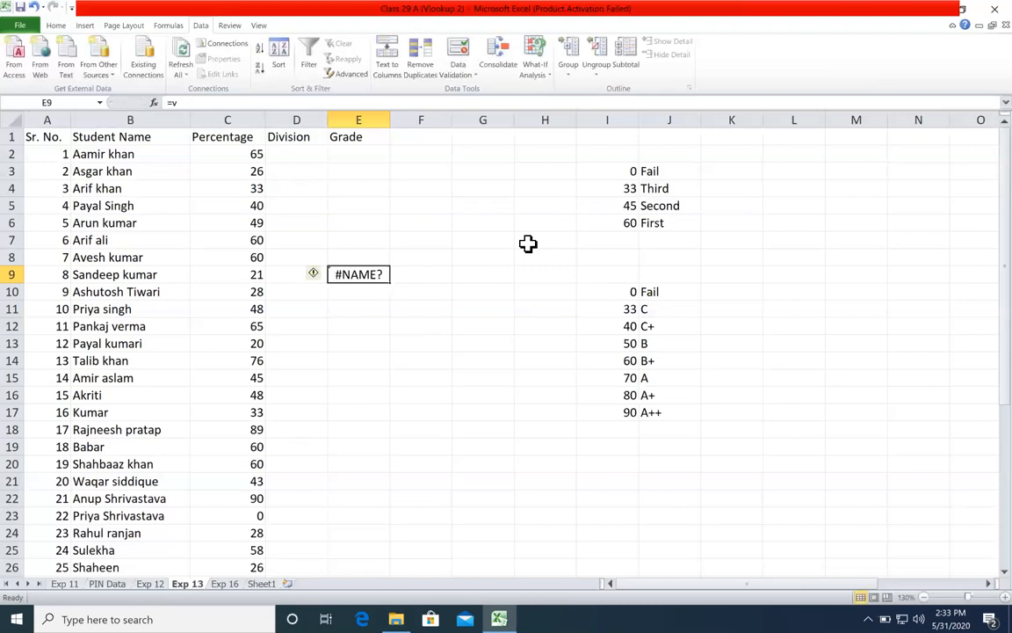
key("Delete")
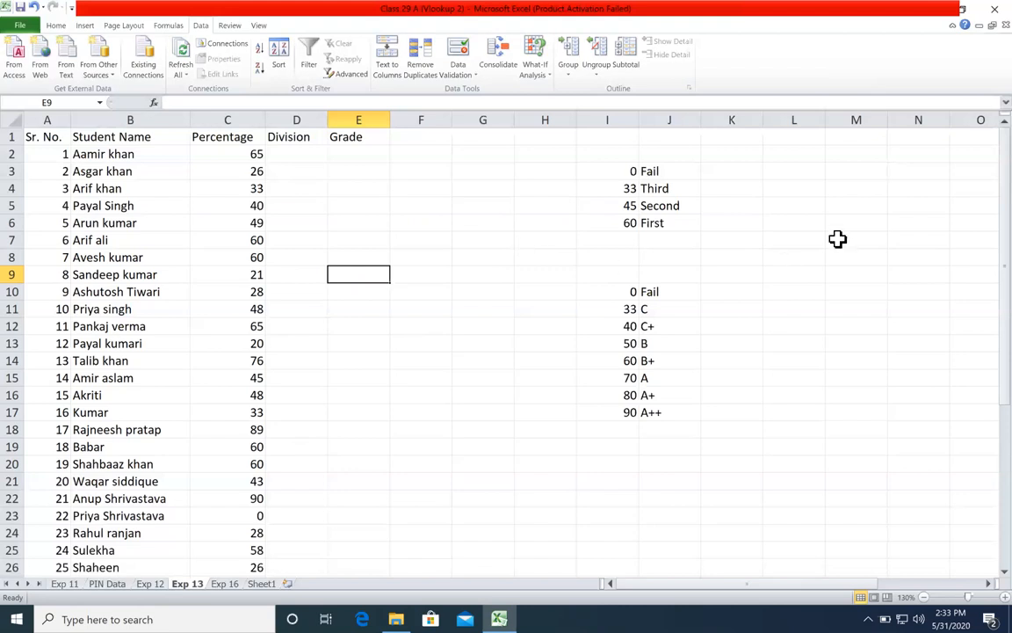
Step: Examine the Sr. No., Student Name and Percentage columns of the student table on Exp 13
left_click(830, 205)
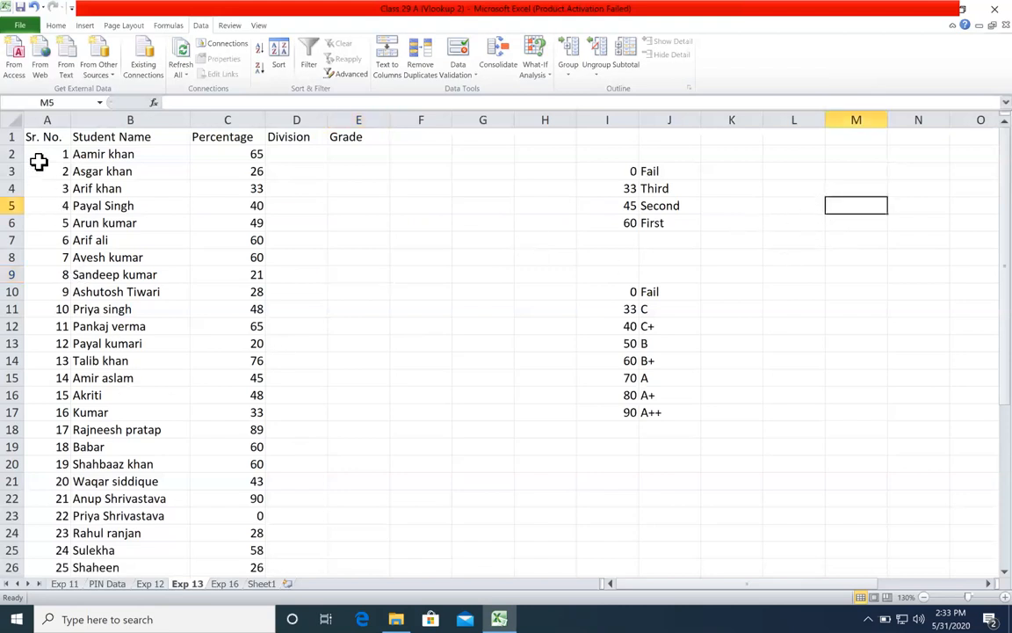
left_click_drag(53, 137, 37, 240)
left_click_drag(84, 170, 145, 308)
left_click_drag(220, 170, 212, 344)
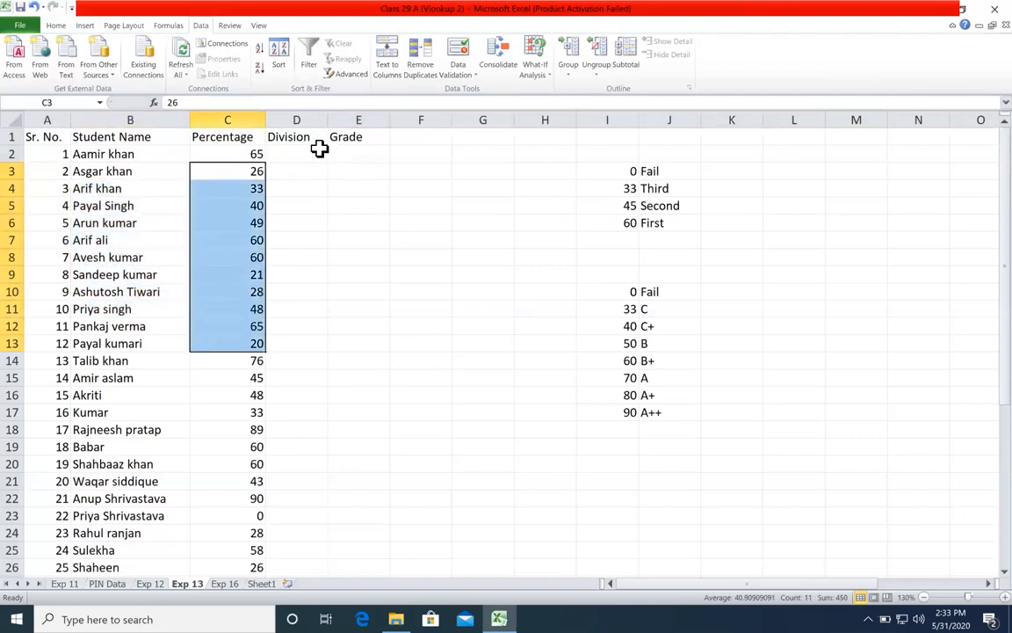
Step: Start a nested IF formula in D2 that returns "First" when the percentage in C2 is at least 60
left_click_drag(299, 156, 283, 293)
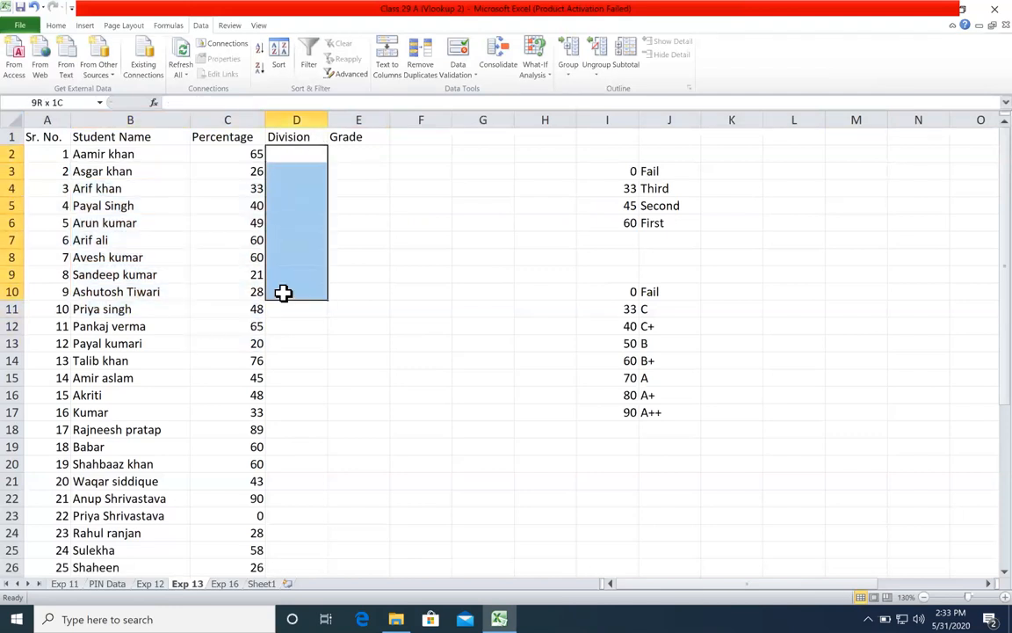
left_click_drag(580, 170, 665, 226)
left_click(665, 226)
left_click(314, 155)
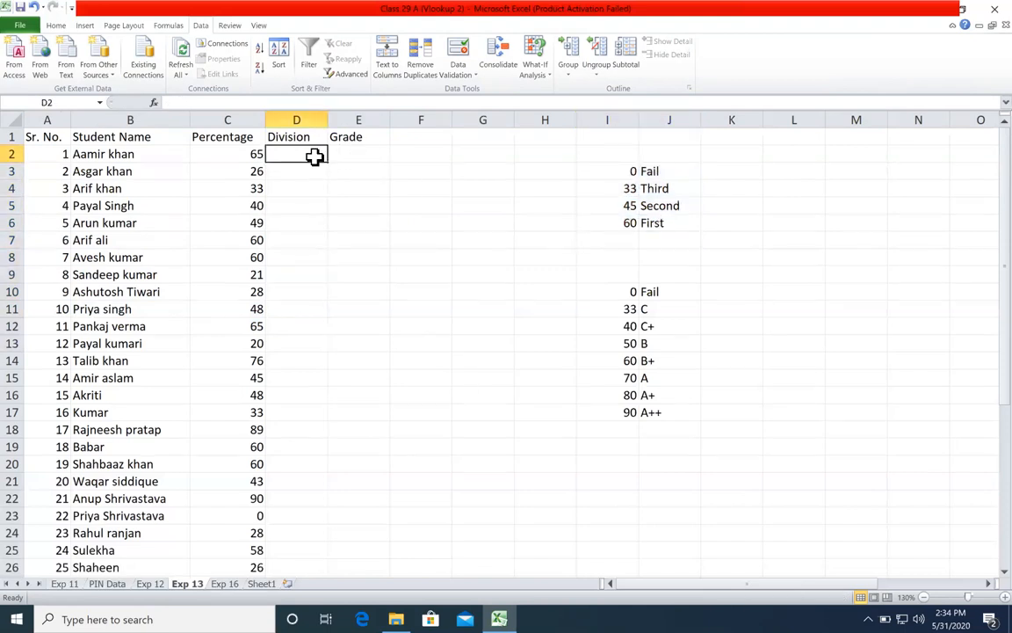
type("=IF(")
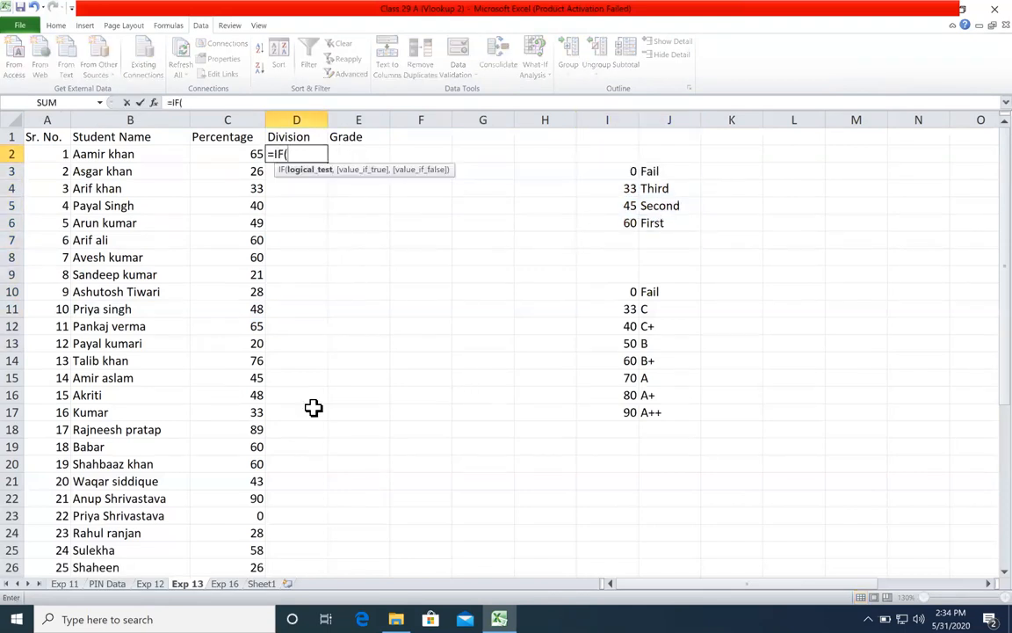
left_click(248, 152)
type("=")
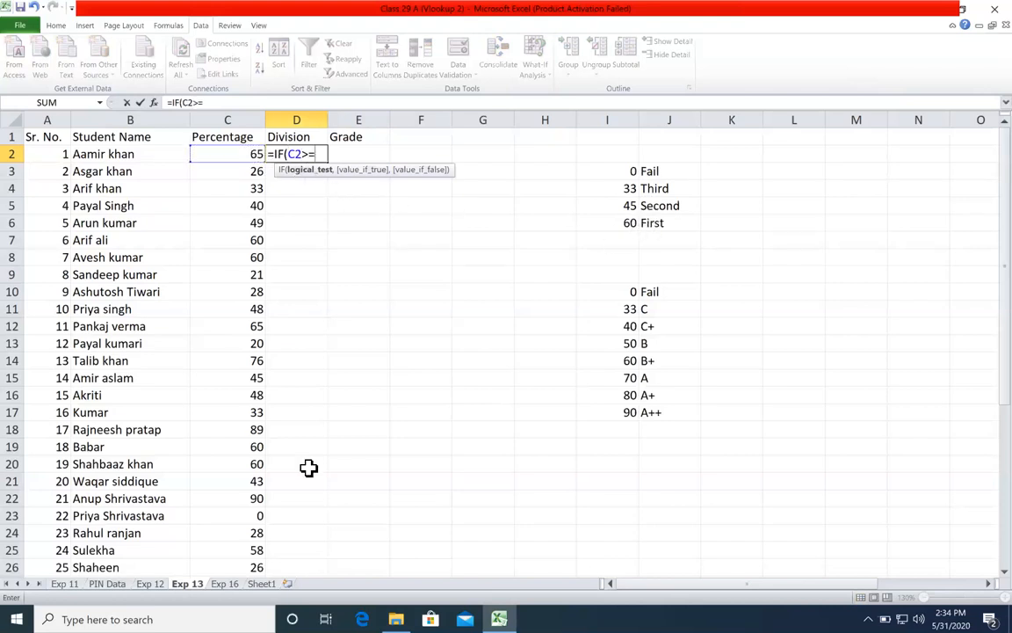
type("60,\"F")
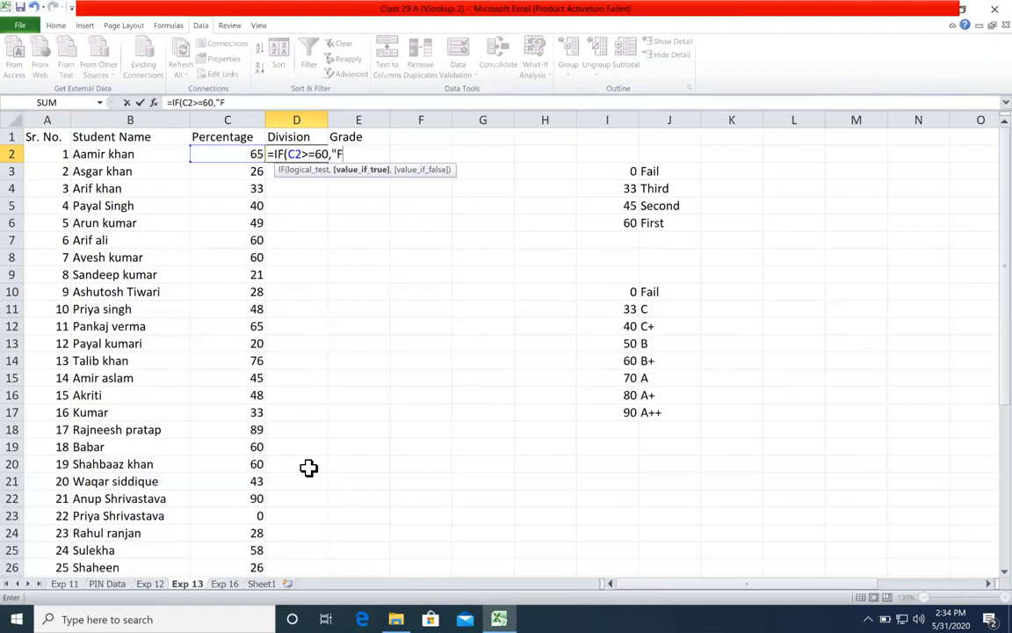
type("irst\",IF(")
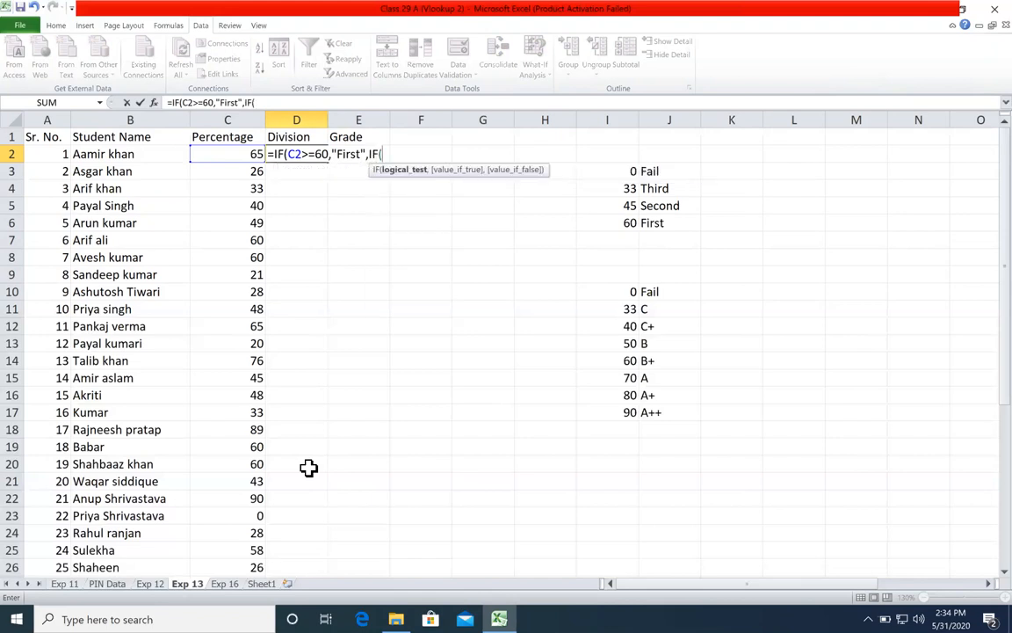
Step: Add a second IF condition to the D2 formula that returns "Second" when C2>=45
left_click(248, 154)
type(">=45,\"Seo")
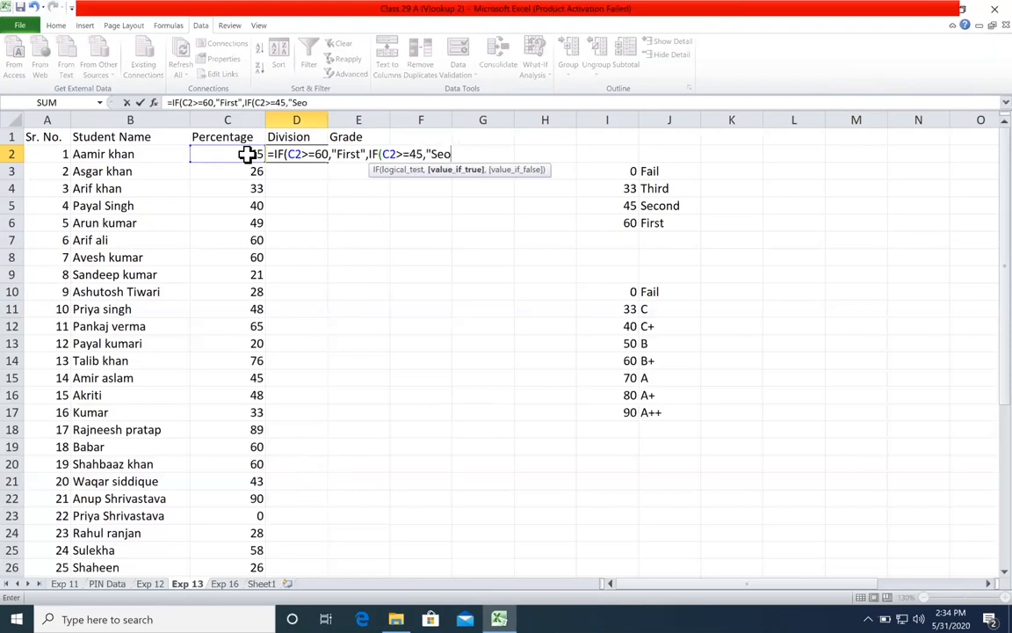
key("BackSpace")
type("cond\",")
type("IF(C2")
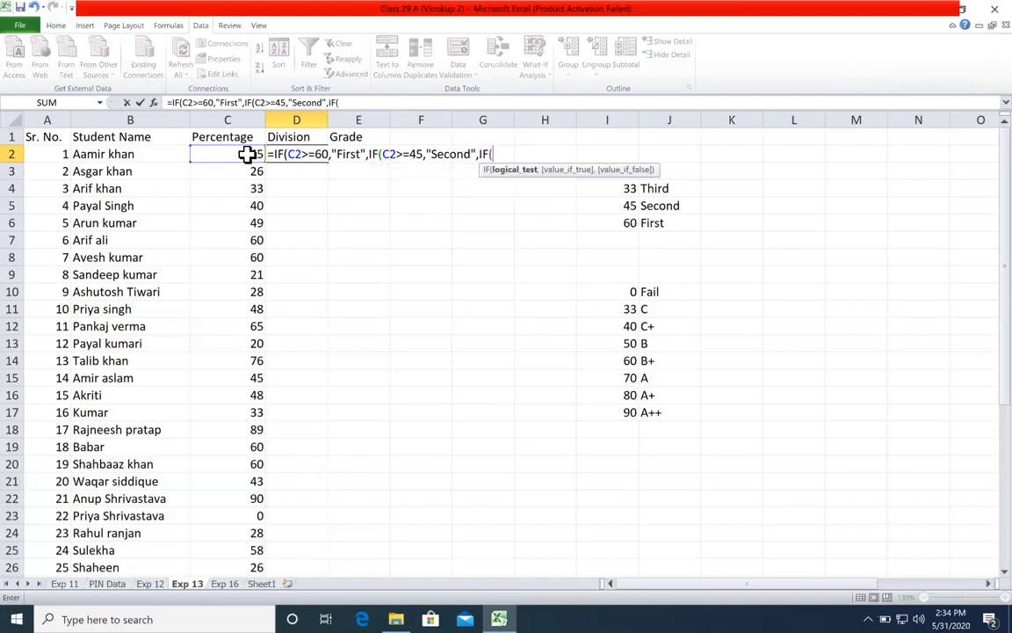
type(">=33,\"Third\",")
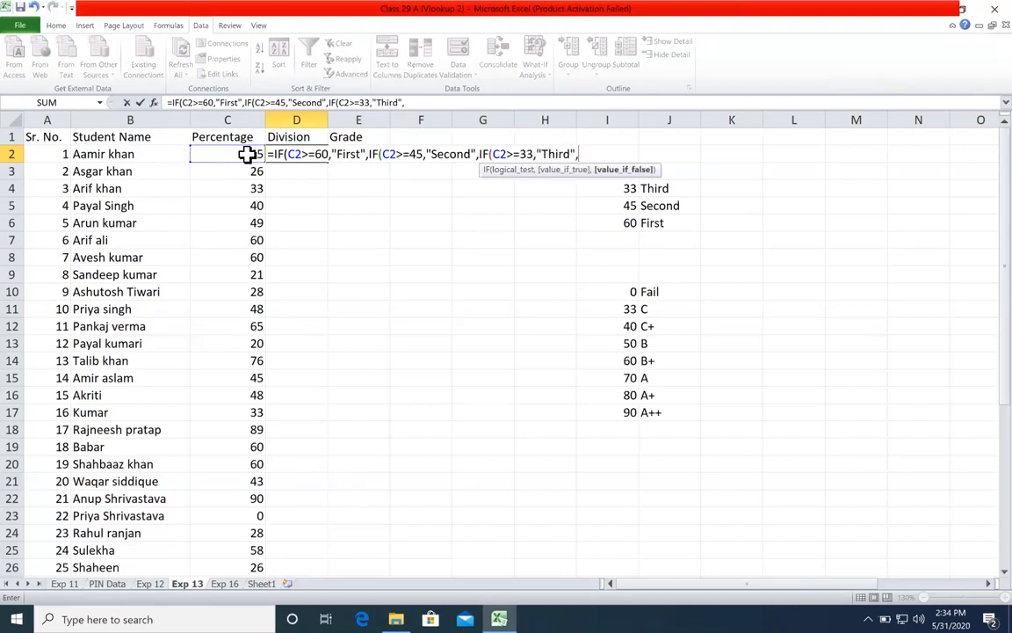
type("\"Fail\")")
Step: Add a third IF condition to the D2 formula that returns "Third" when C2>=33 and "Fail" otherwise
key("Return")
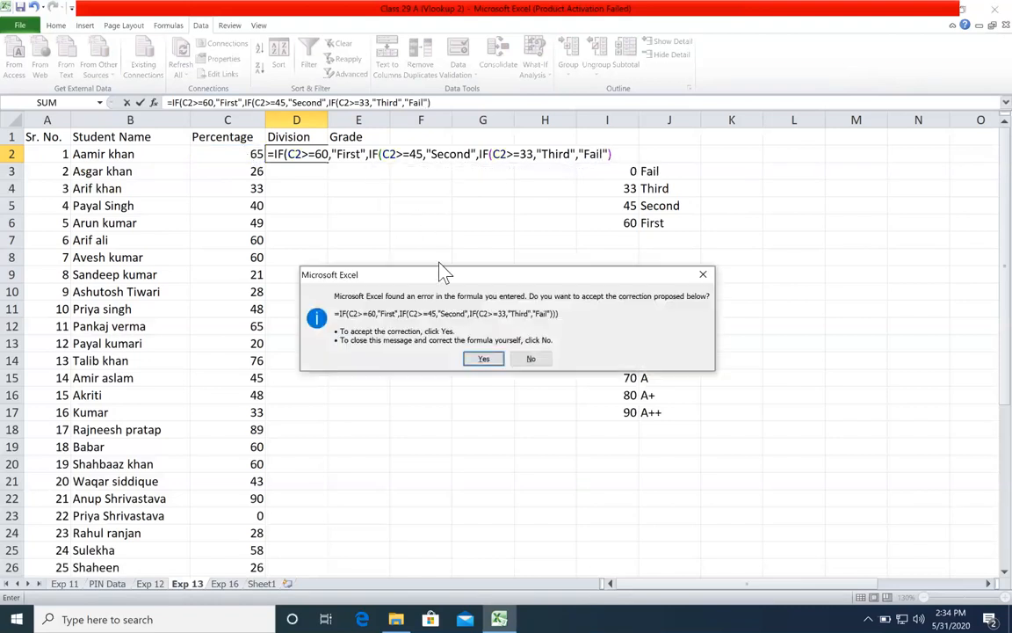
Step: Correct the closing parentheses of the nested IF formula in D2 and fill it down the Division column
left_click(702, 274)
left_click(716, 289)
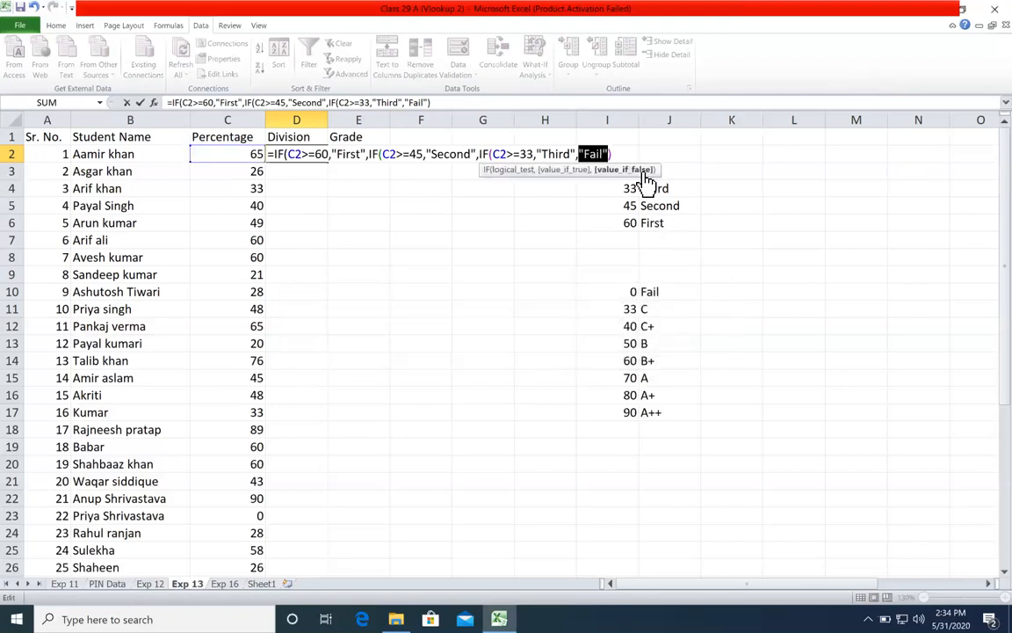
type("))")
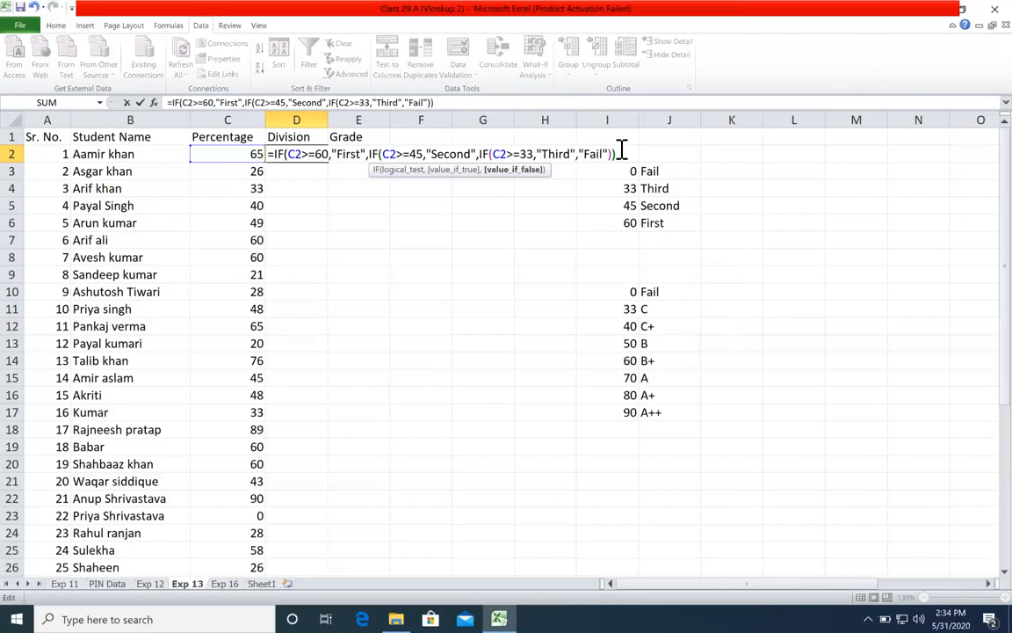
key("Return")
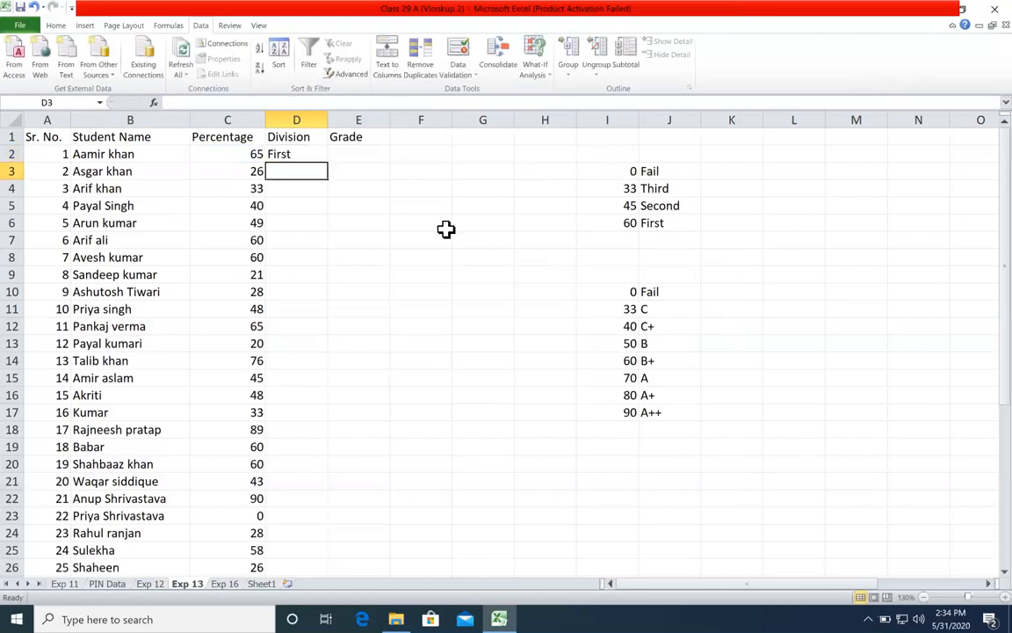
left_click(312, 156)
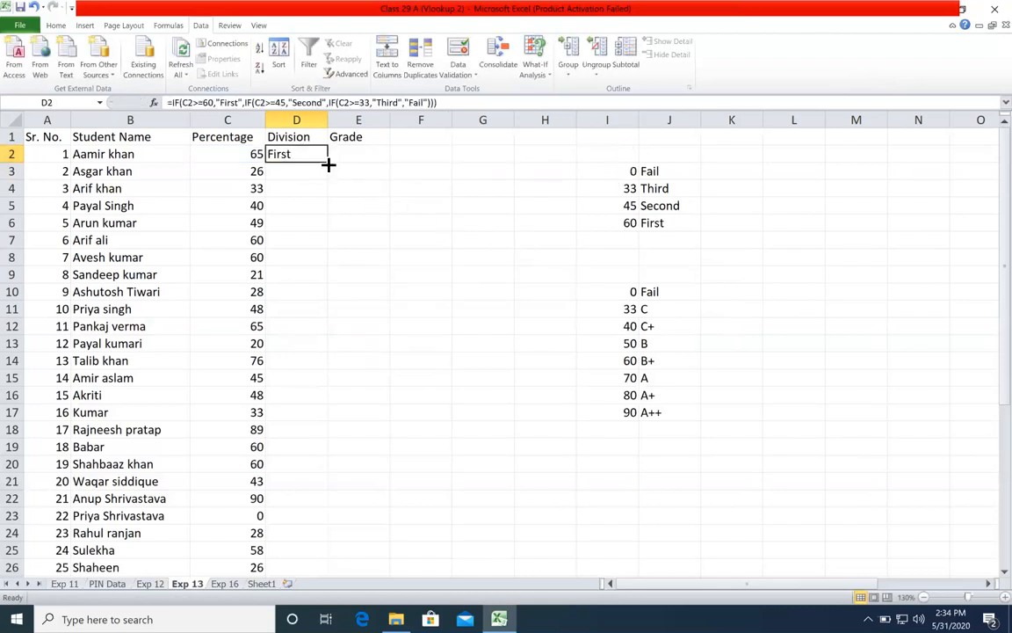
double_click(331, 161)
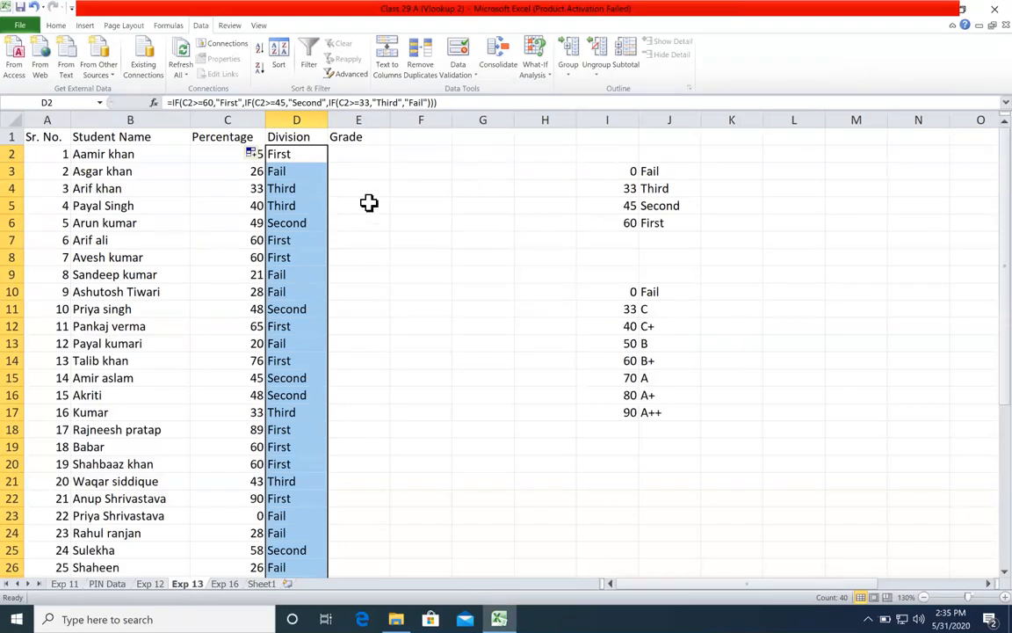
left_click_drag(585, 174, 669, 219)
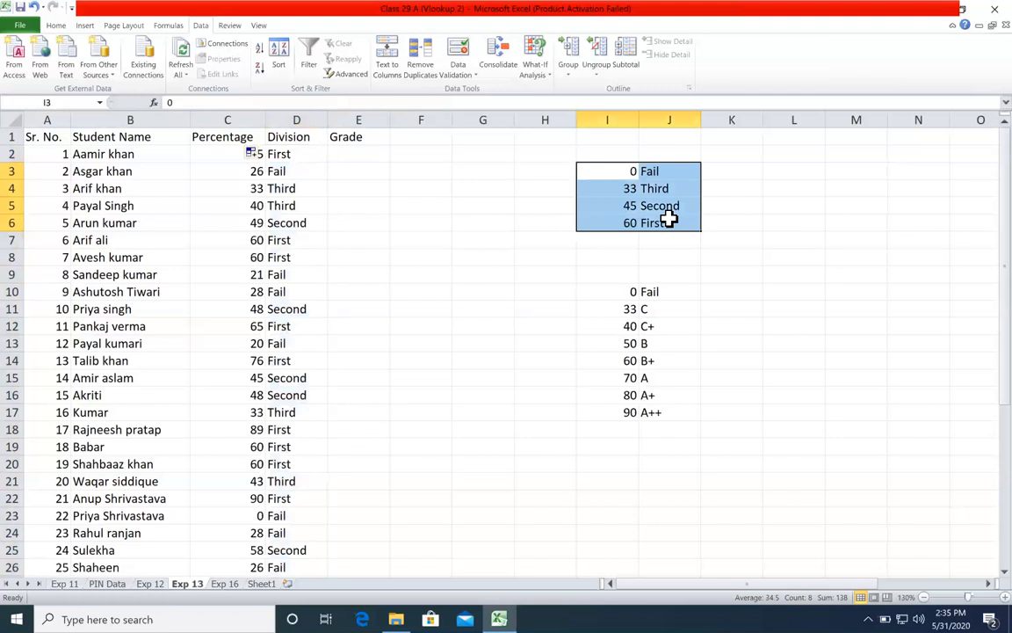
left_click_drag(358, 153, 793, 354)
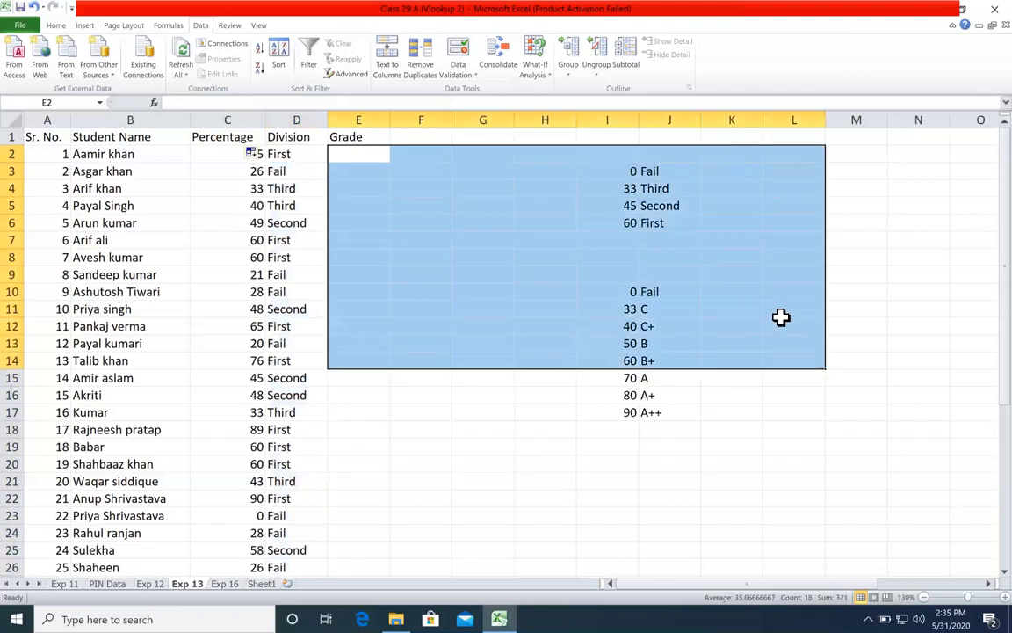
left_click(731, 207)
type("65")
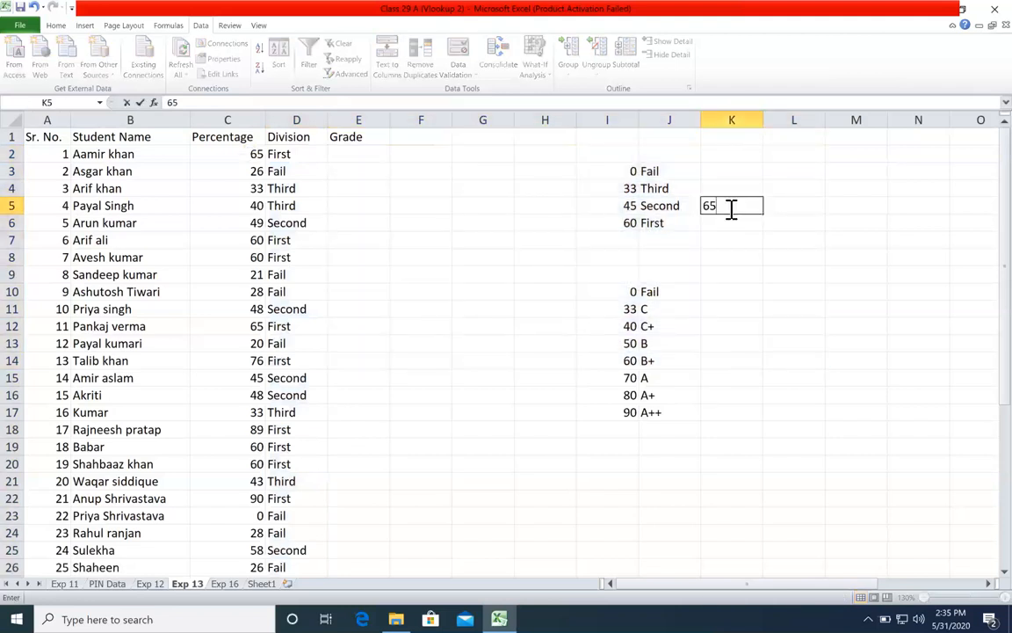
key("BackSpace")
key("BackSpace")
key("Return")
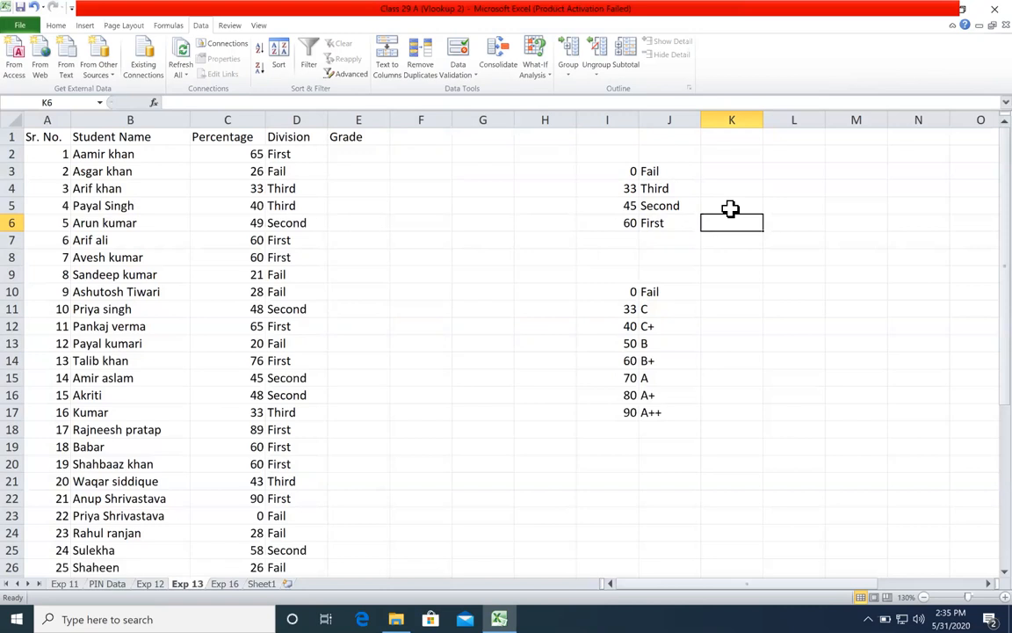
Step: Examine the division lookup table in I3:J6 and the grade lookup table beneath it
left_click_drag(631, 188, 673, 229)
left_click(536, 254)
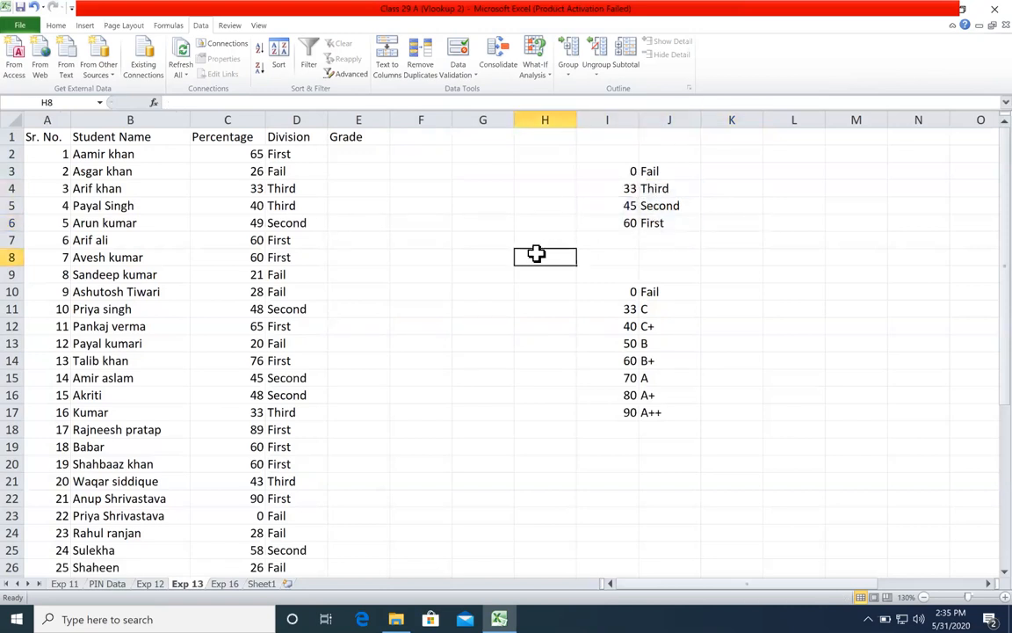
left_click_drag(615, 157, 669, 225)
left_click(396, 235)
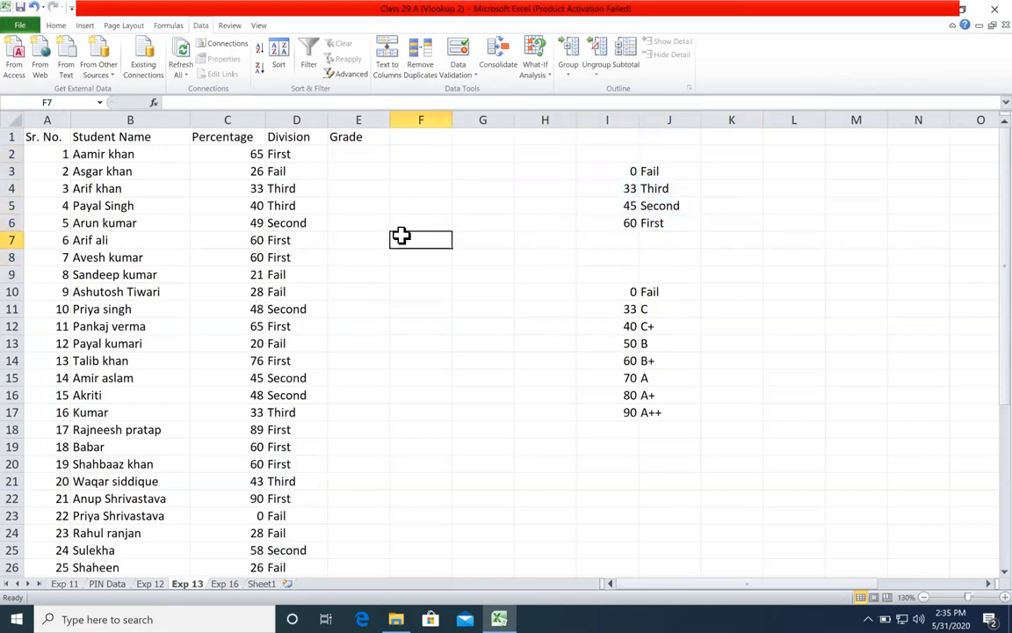
left_click(446, 188)
left_click(456, 188)
left_click(470, 256)
left_click(608, 173)
left_click_drag(608, 173, 649, 223)
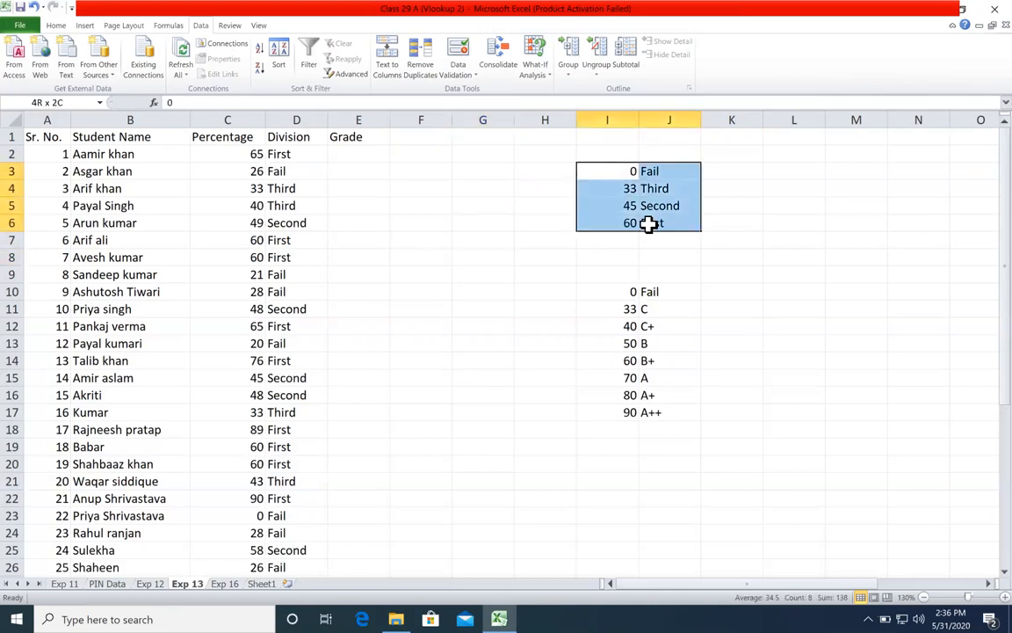
left_click_drag(625, 181, 648, 216)
left_click_drag(633, 292, 661, 406)
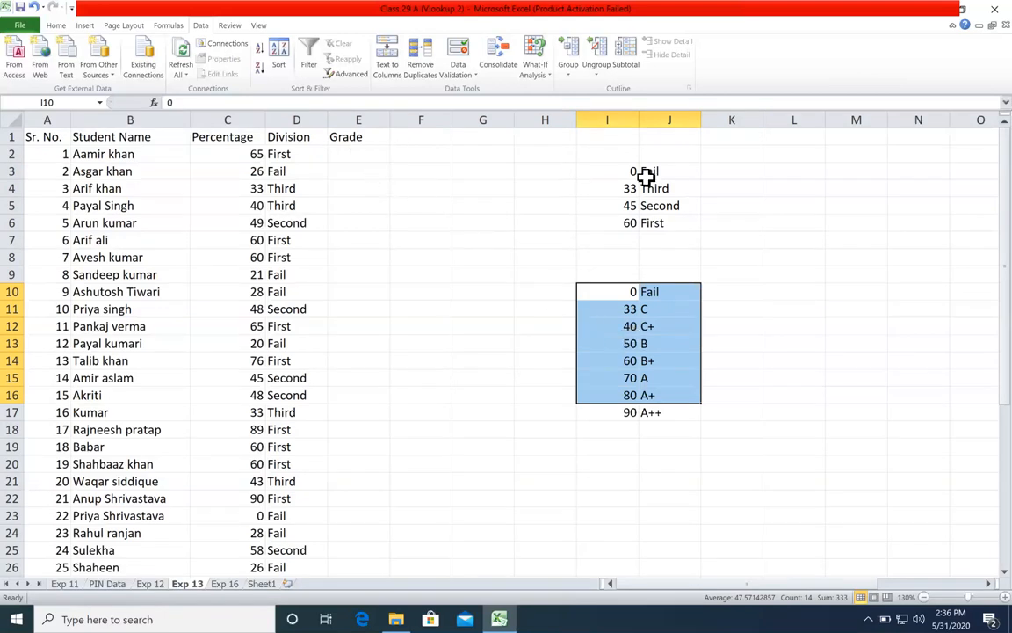
Step: Bring up the VLOOKUP function description in E4 to read it and discard the partial formula
left_click(380, 191)
type("=")
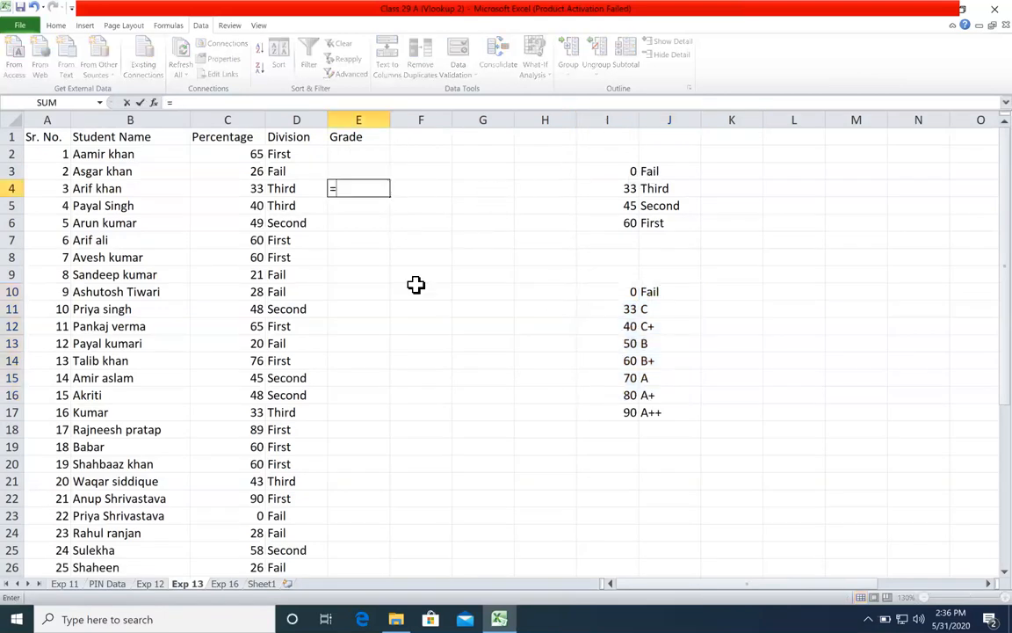
type("vl")
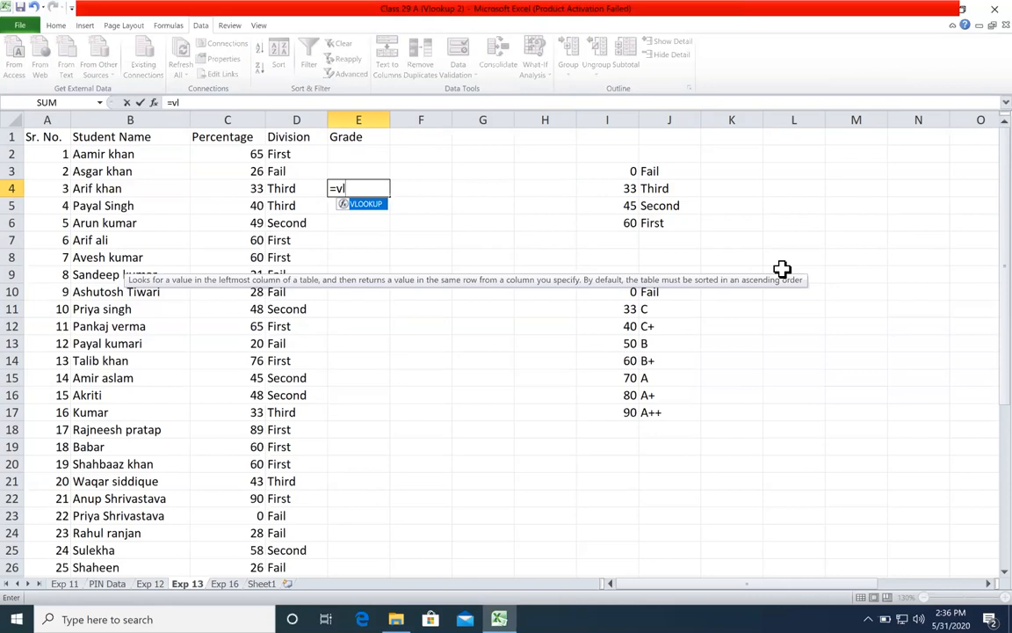
key("Escape")
key("Escape")
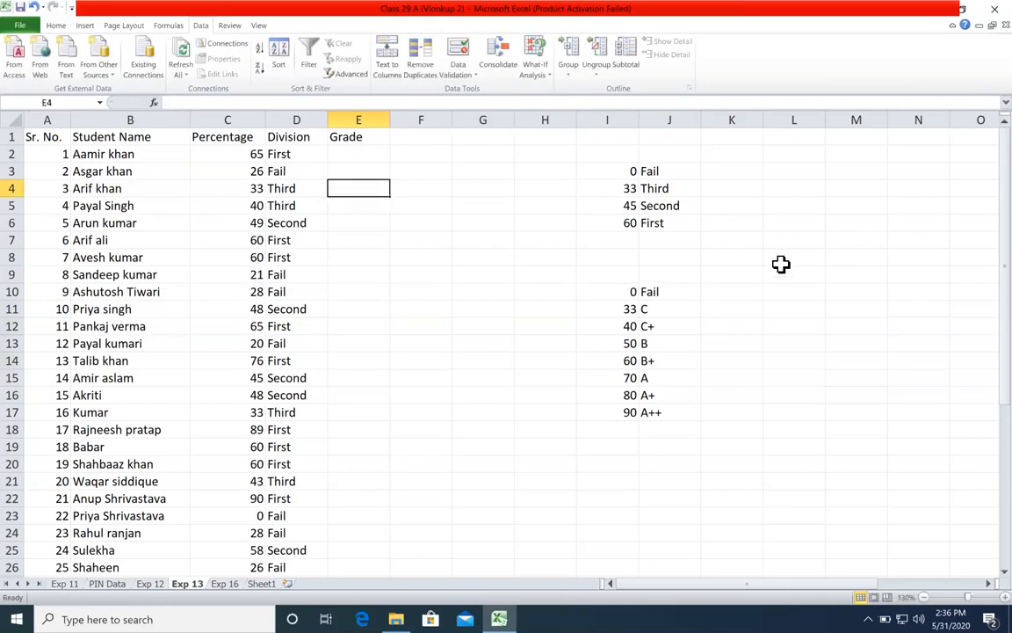
Step: Clear all entries below the Division and Grade headers
left_click_drag(625, 172, 634, 226)
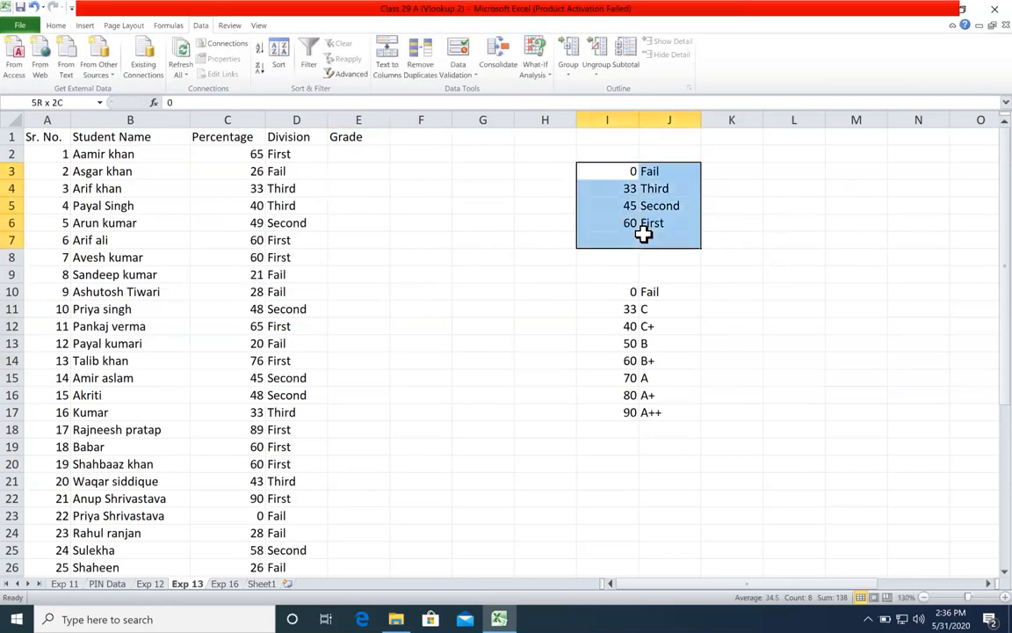
left_click_drag(235, 155, 233, 294)
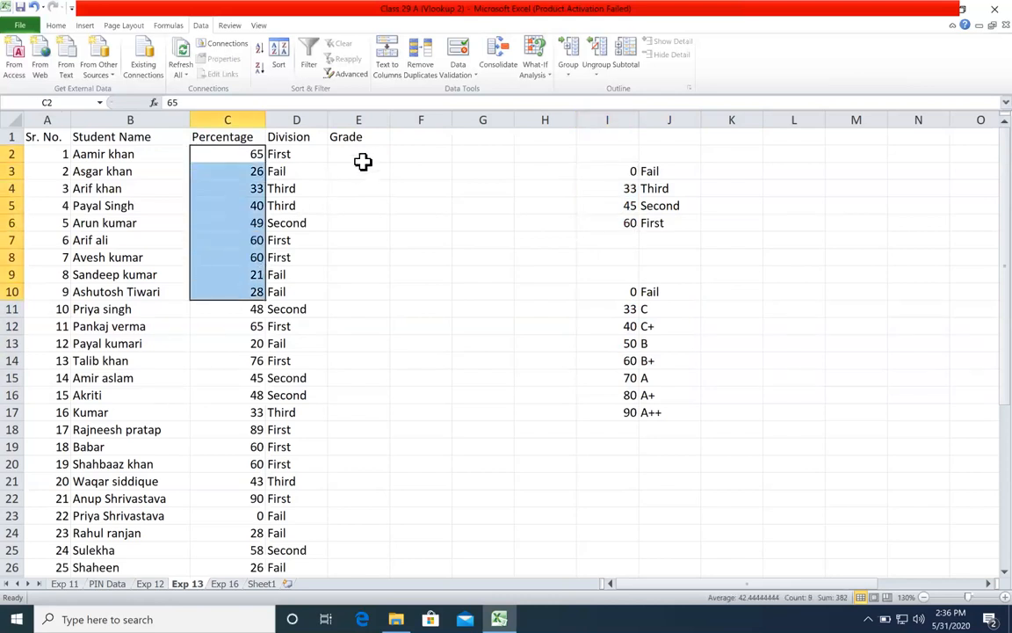
left_click_drag(360, 157, 317, 156)
key("shift+Up")
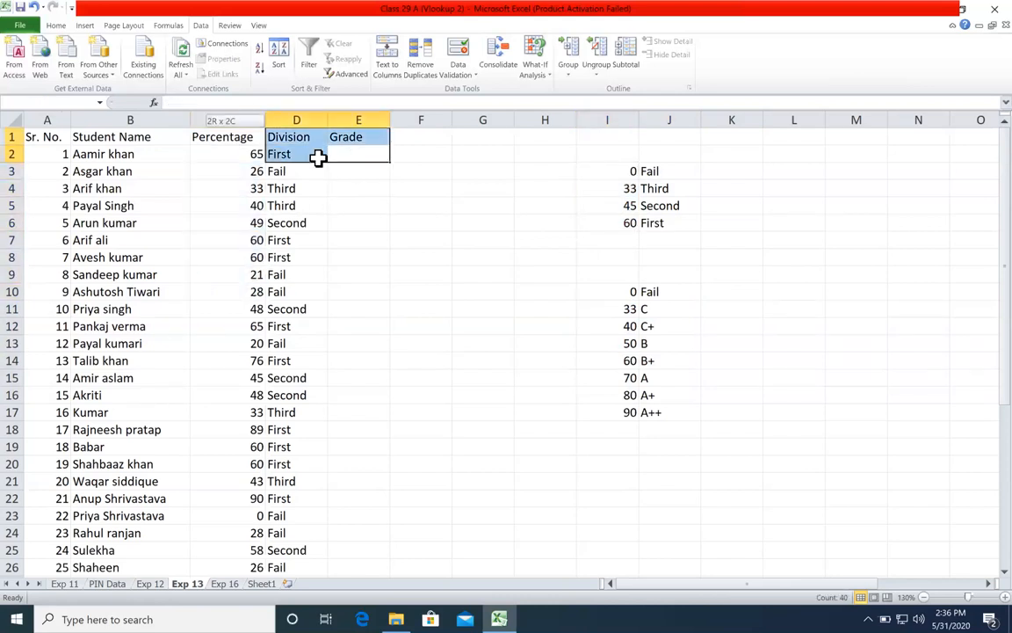
key("ctrl+shift+Down")
key("Delete")
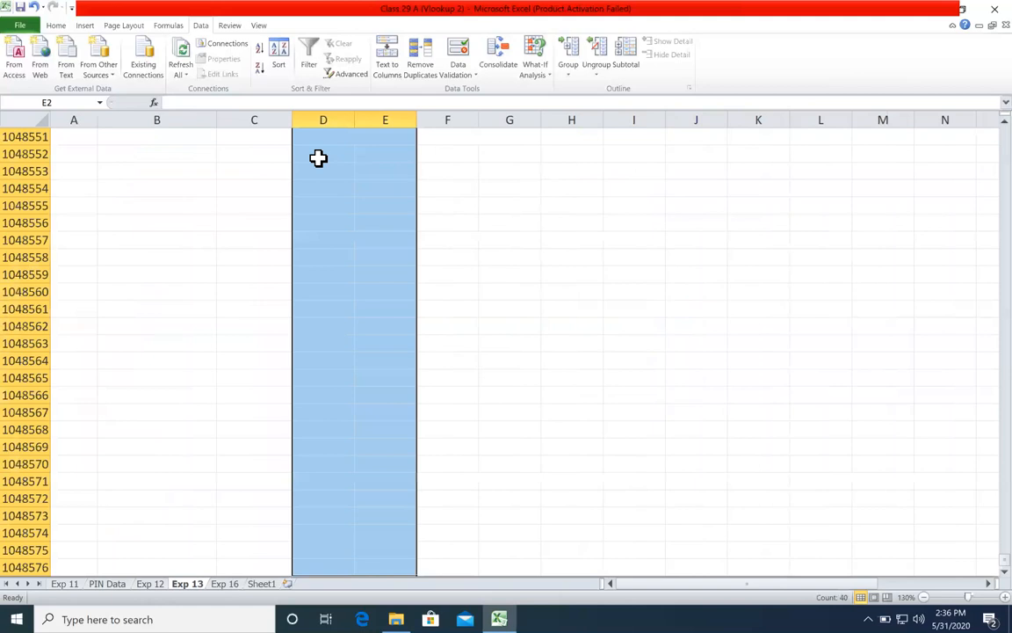
key("ctrl+BackSpace")
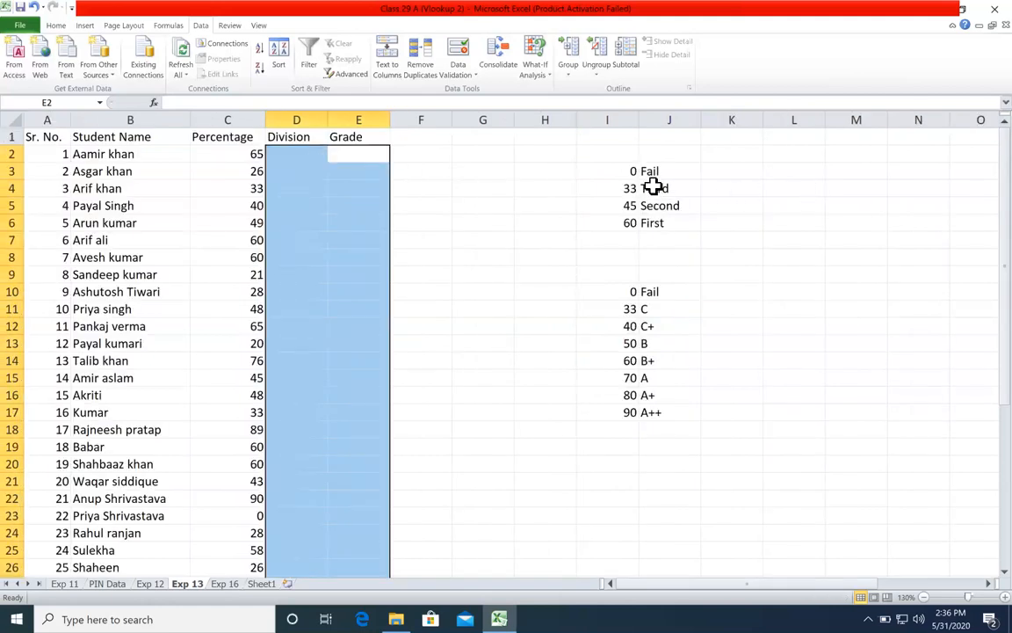
Step: Go through the division lookup table in I3:J6 row by row, reading each percentage threshold and its division
left_click(628, 173)
key("Tab")
key("Return")
key("Tab")
key("Return")
key("Tab")
key("Return")
key("Tab")
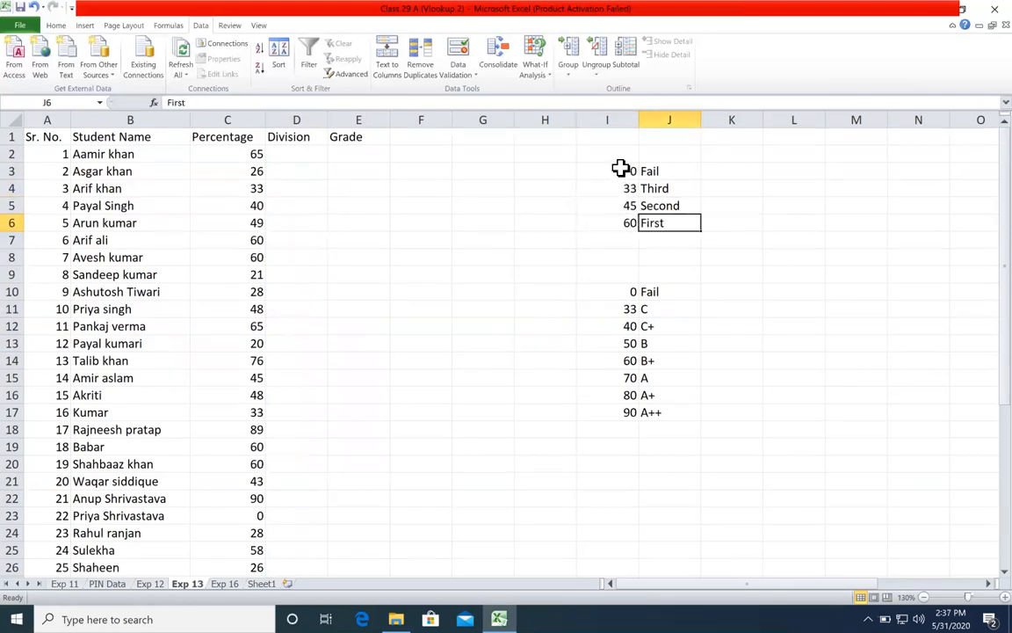
left_click_drag(621, 168, 622, 192)
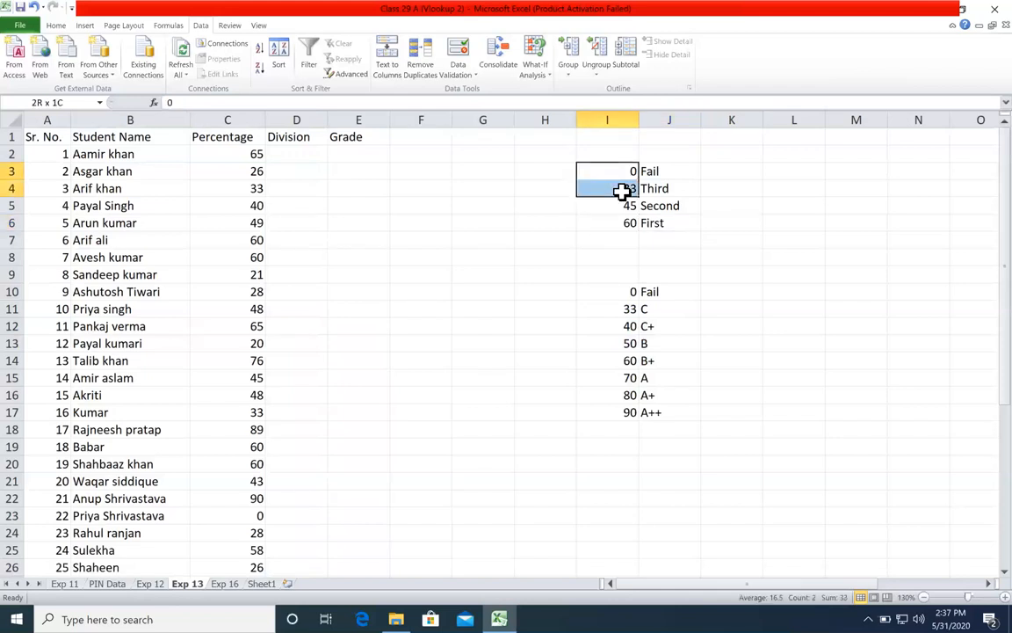
left_click(623, 170)
left_click(626, 182)
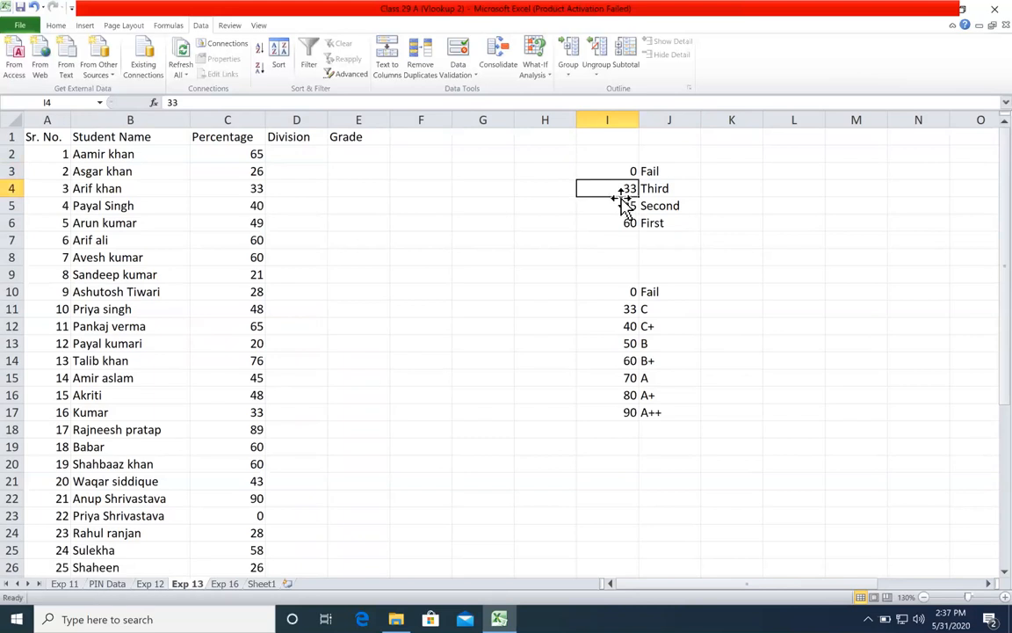
left_click(623, 205)
left_click(624, 222)
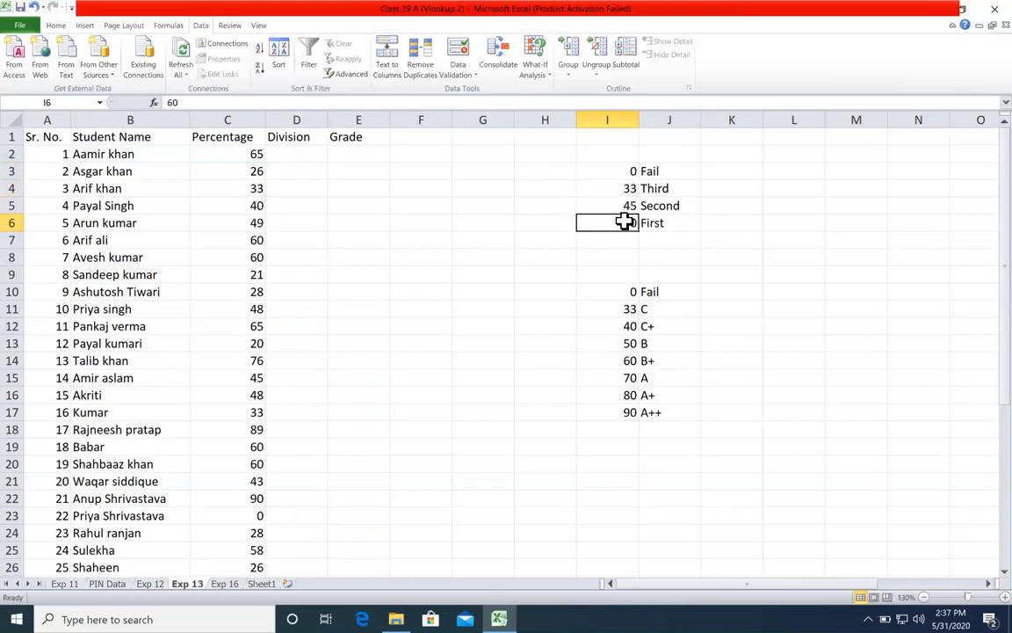
Step: Review the percentage thresholds in I3:I6 and match each one with its division name in column J
left_click(621, 172)
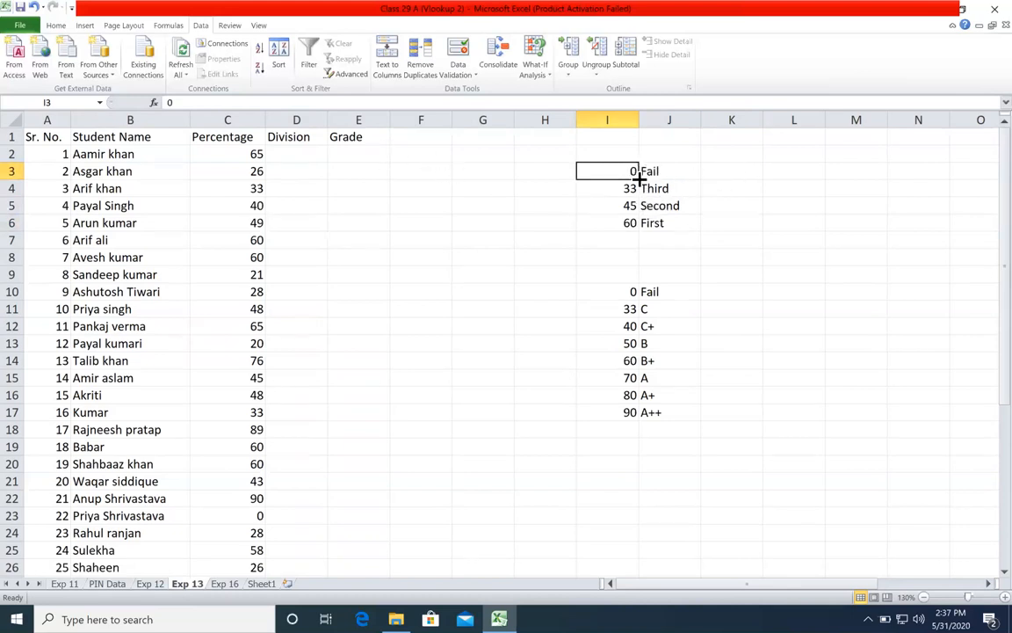
left_click_drag(633, 170, 628, 221)
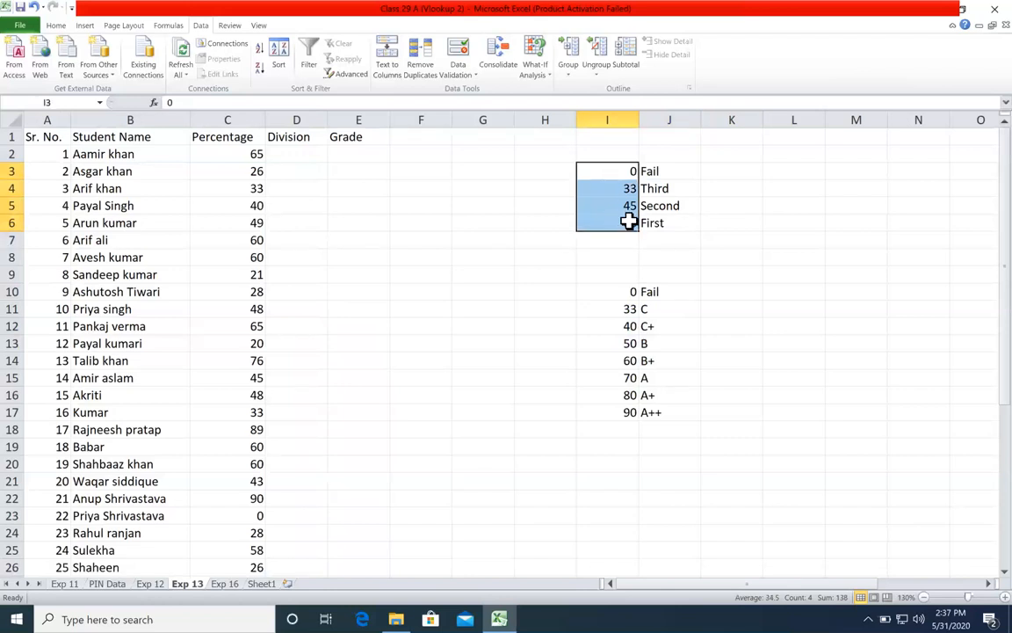
left_click(629, 171)
left_click(624, 190)
left_click(619, 207)
left_click(614, 226)
left_click(624, 172)
left_click(642, 172)
left_click(634, 189)
left_click(662, 189)
left_click(626, 206)
left_click(667, 205)
left_click(624, 224)
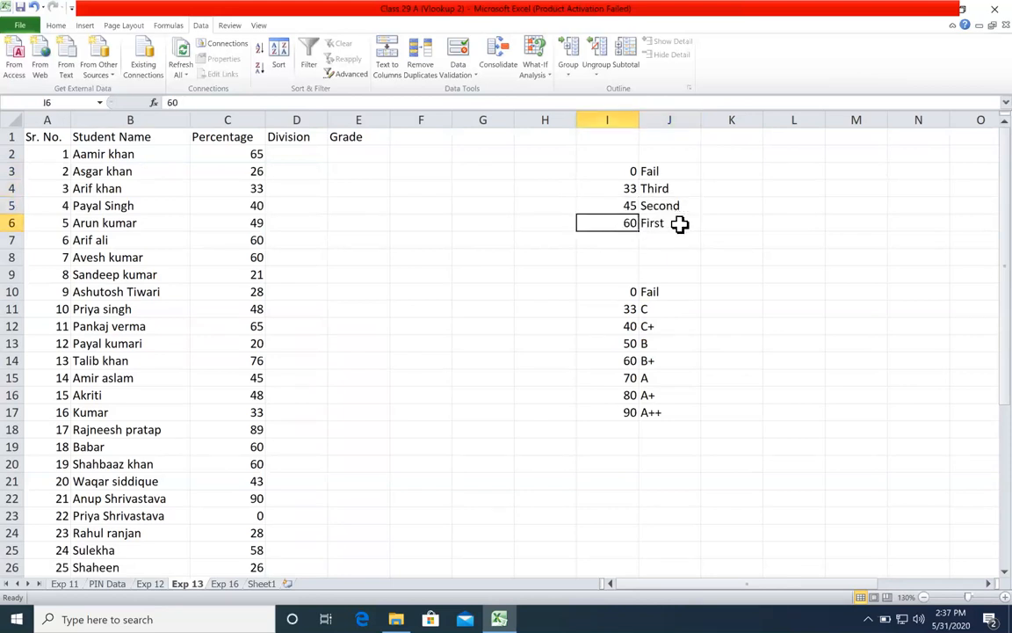
left_click(678, 224)
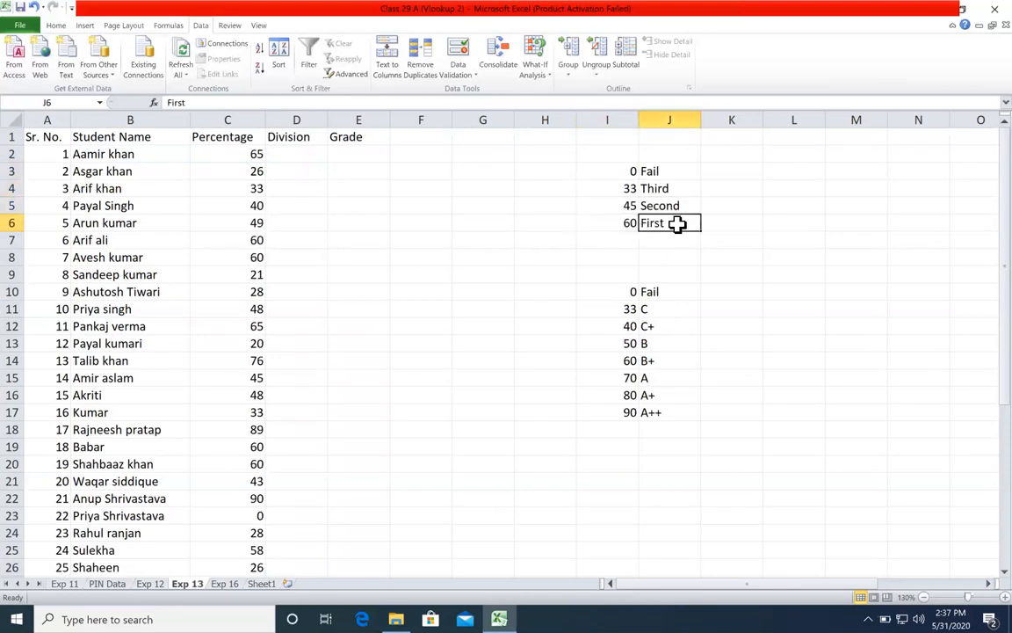
Step: Begin a VLOOKUP formula in D2 with C2 as the lookup value and the absolute range $I$3:$J$6 as the table array
left_click(318, 152)
left_click(346, 189)
left_click(319, 156)
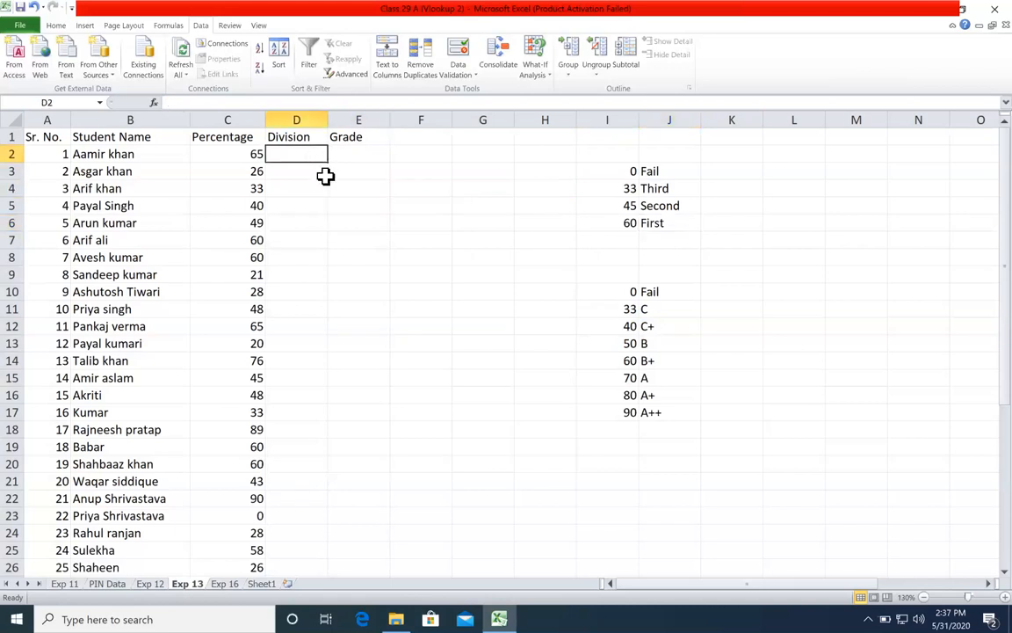
type("=")
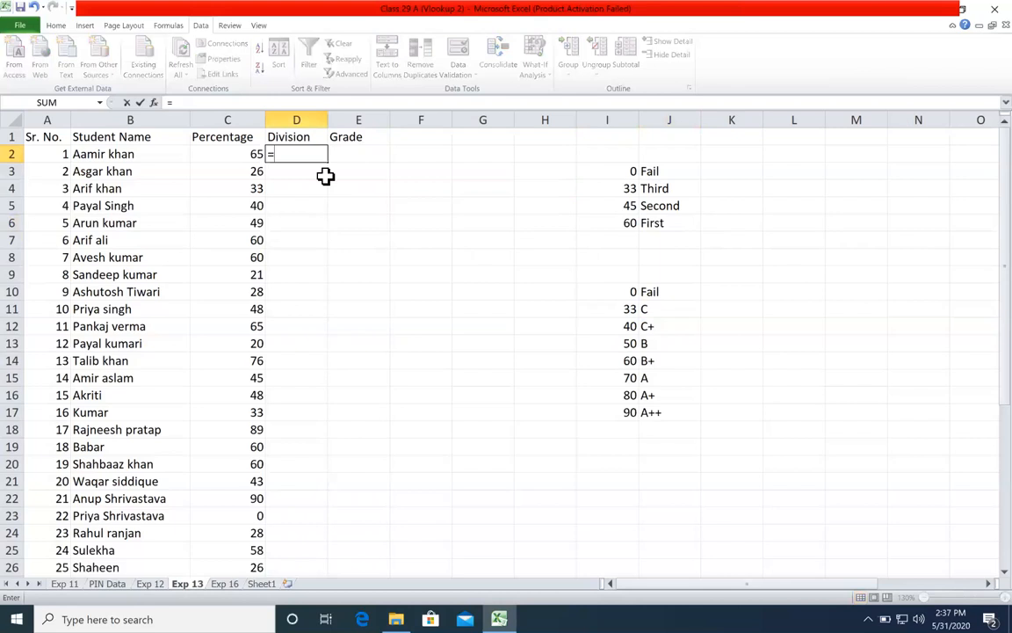
type("vl")
double_click(303, 168)
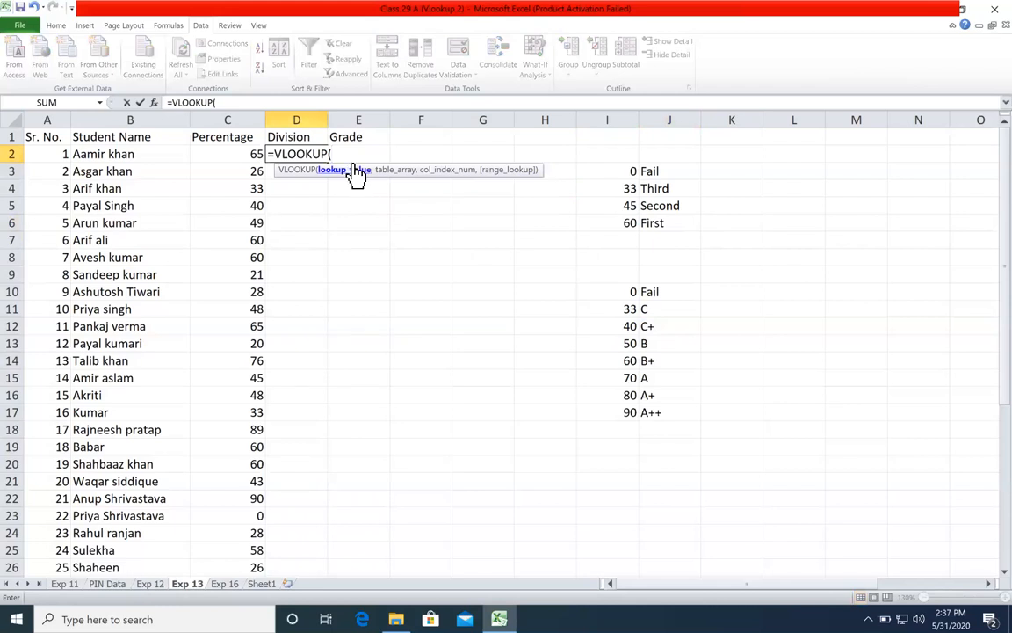
left_click(222, 151)
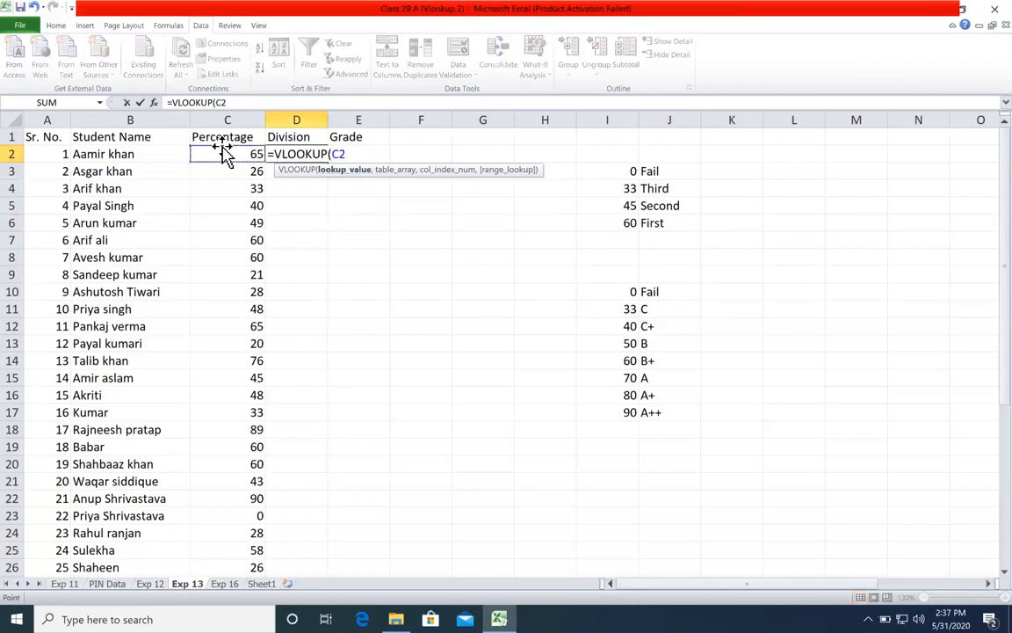
type(",")
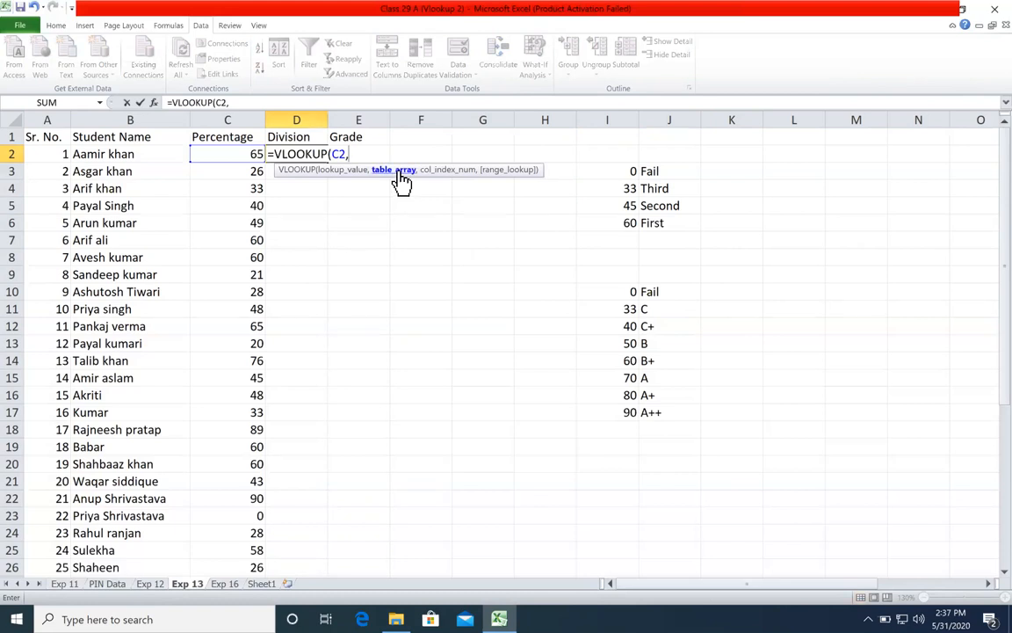
left_click(356, 170)
left_click(385, 170)
left_click_drag(626, 171, 664, 224)
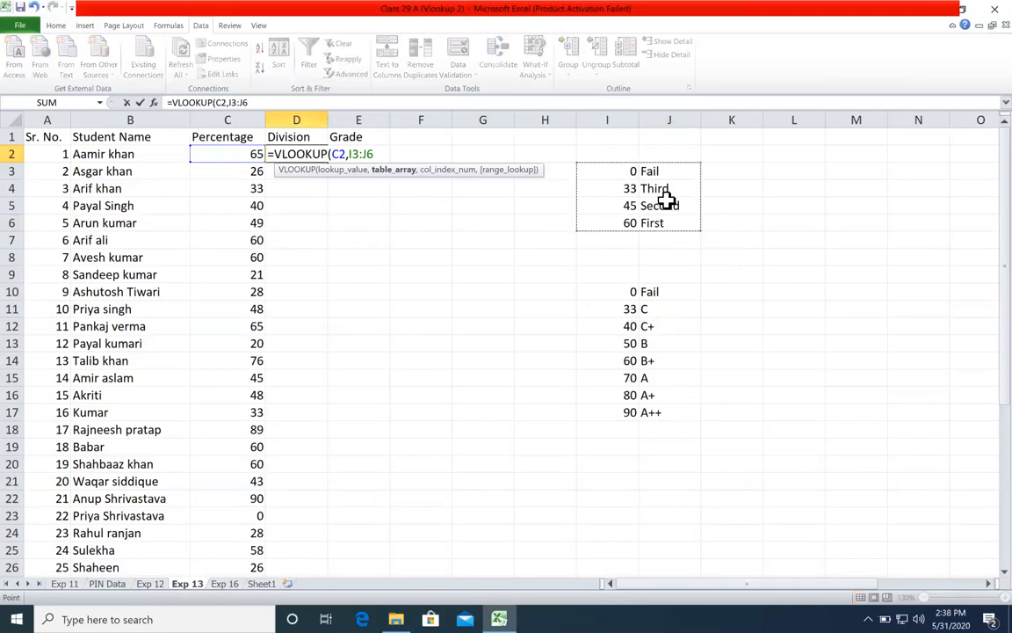
key("F4")
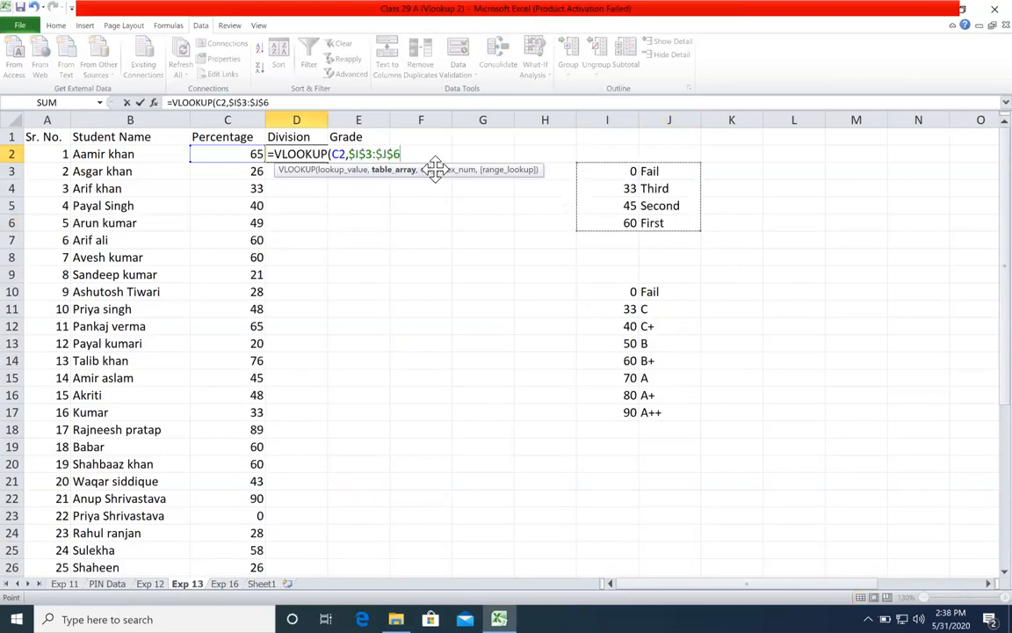
Step: Complete the VLOOKUP formula in D2 with column index 2 and 0 for an exact match
type(",")
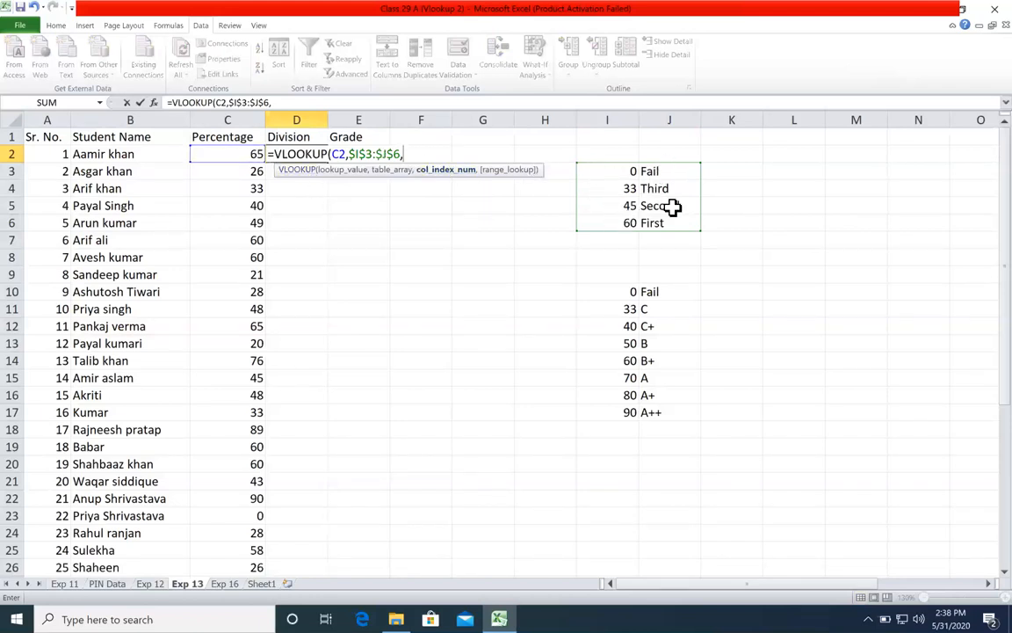
type("2,")
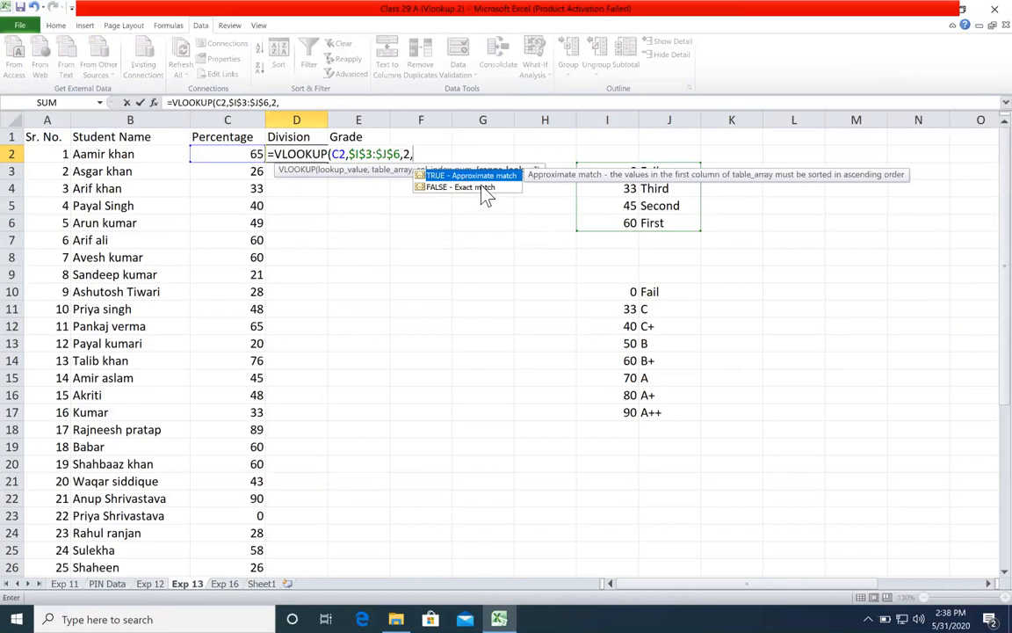
left_click(475, 187)
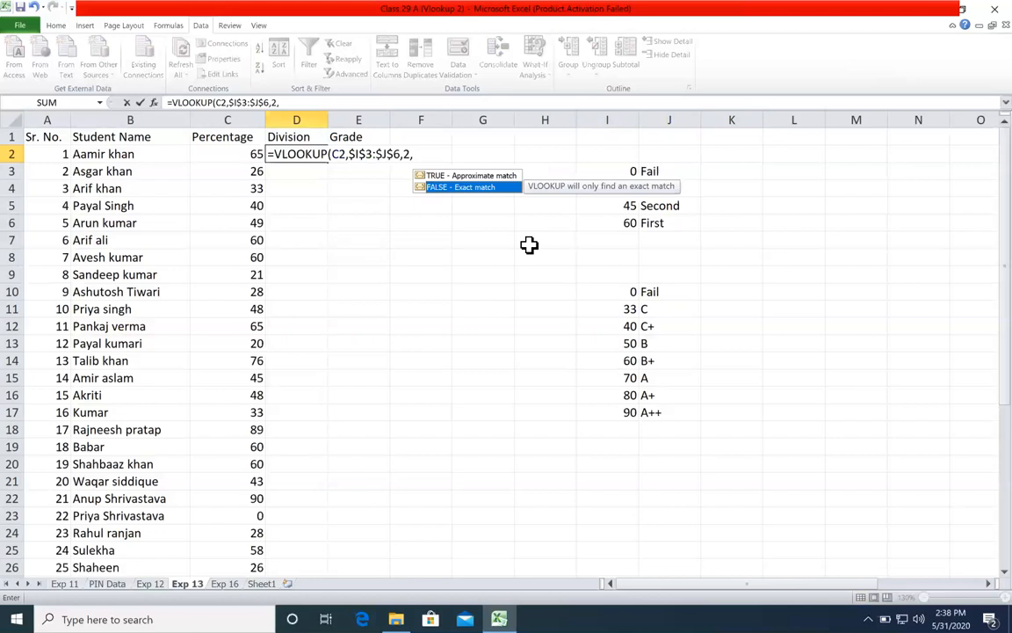
type("0")
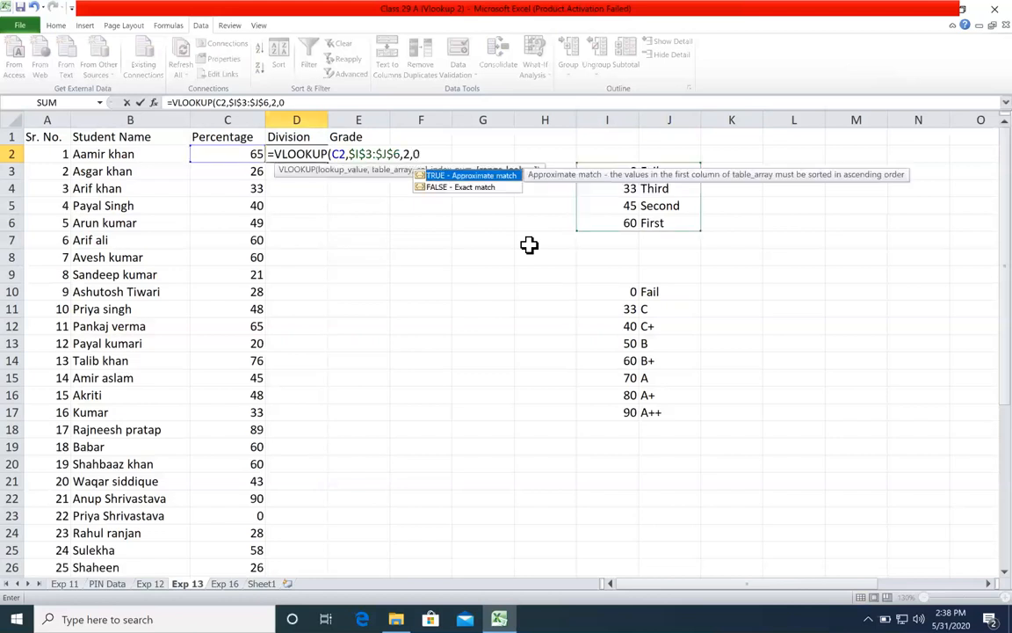
left_click(439, 155)
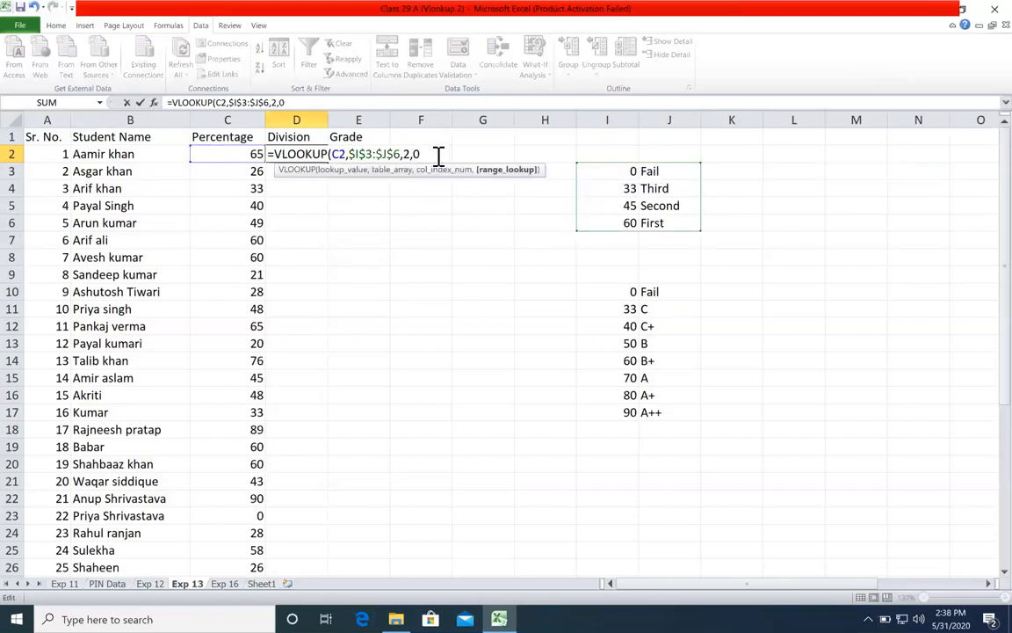
key("BackSpace")
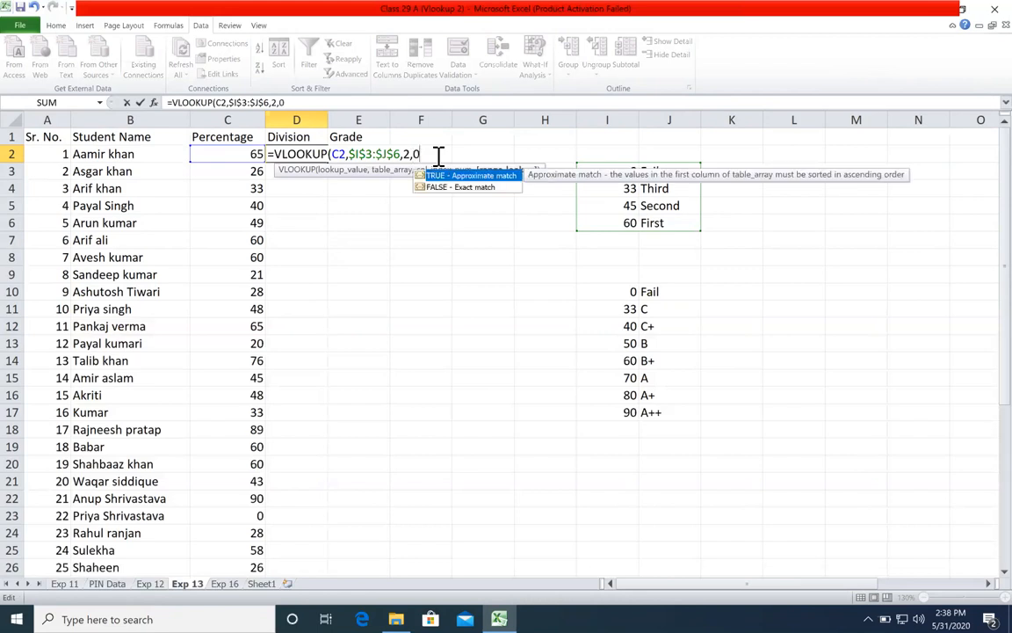
type(")")
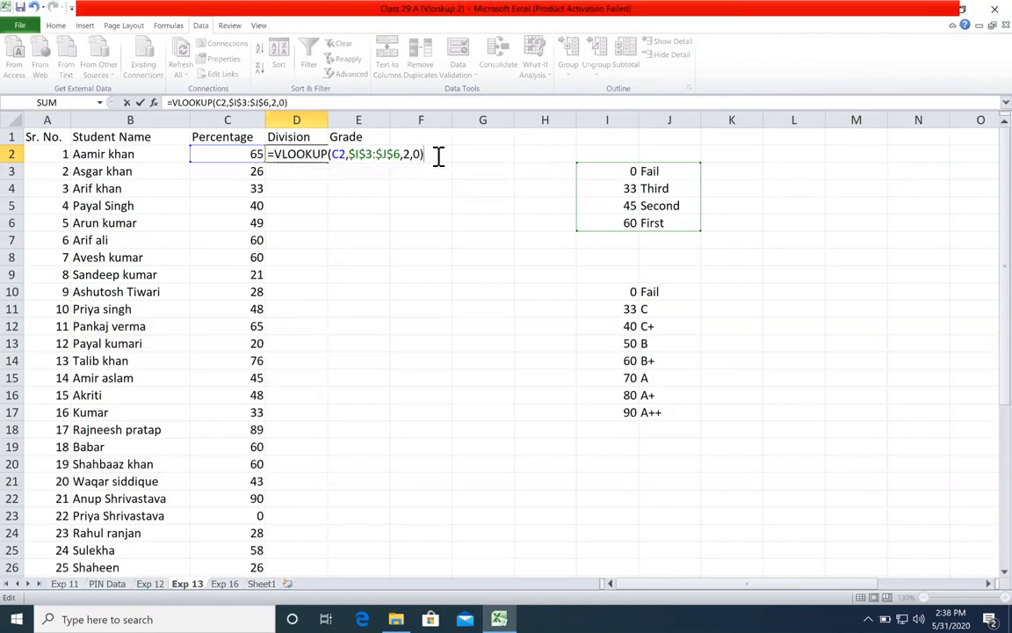
Step: Check the lookup value, table array, column index and range lookup arguments of the D2 formula one by one
left_click(339, 155)
left_click(335, 172)
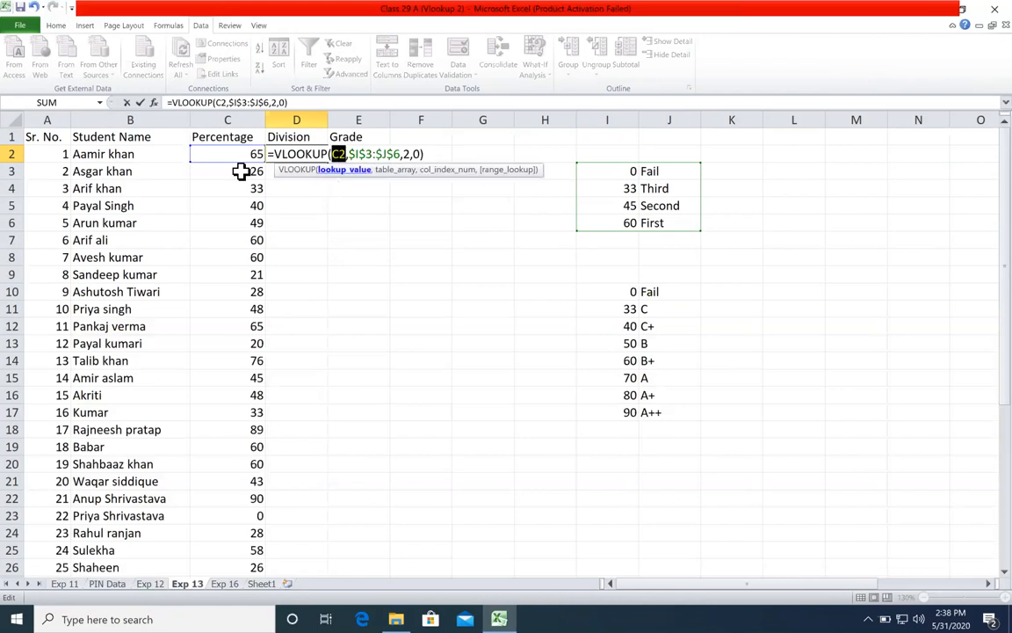
left_click(410, 173)
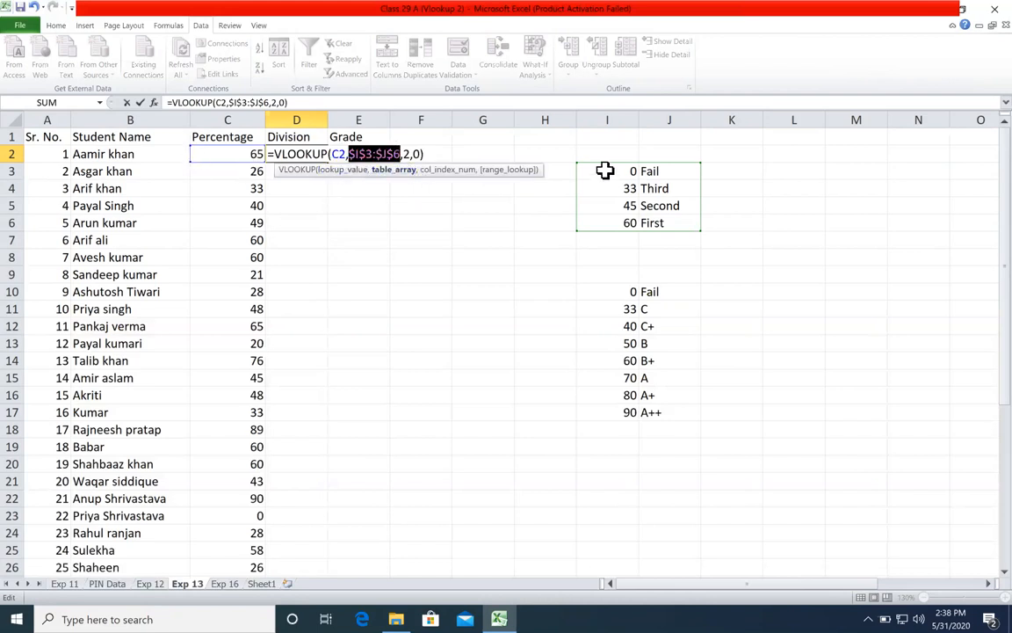
left_click(439, 172)
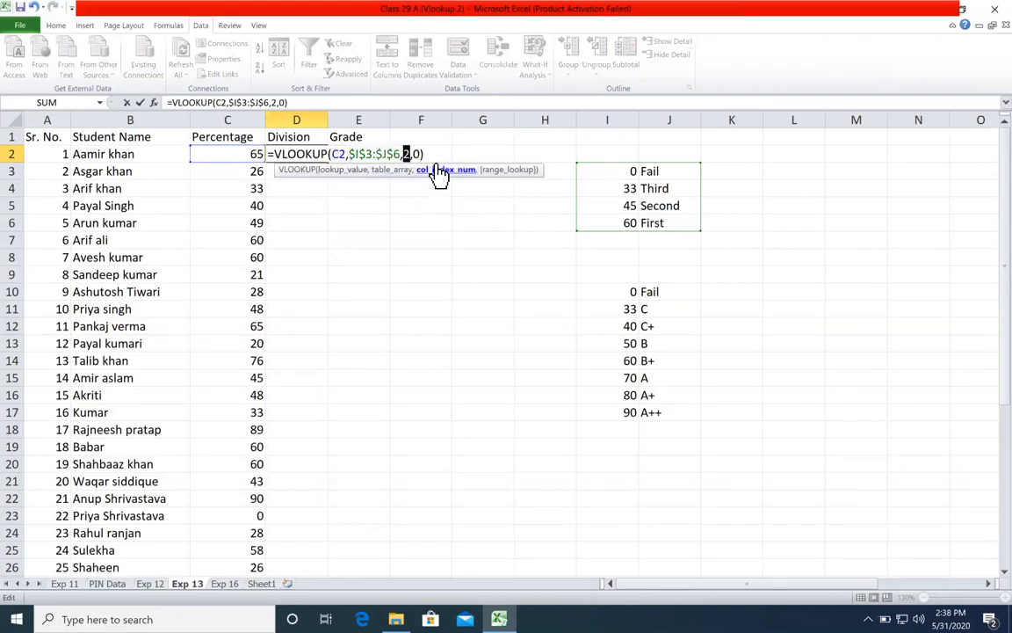
left_click(506, 173)
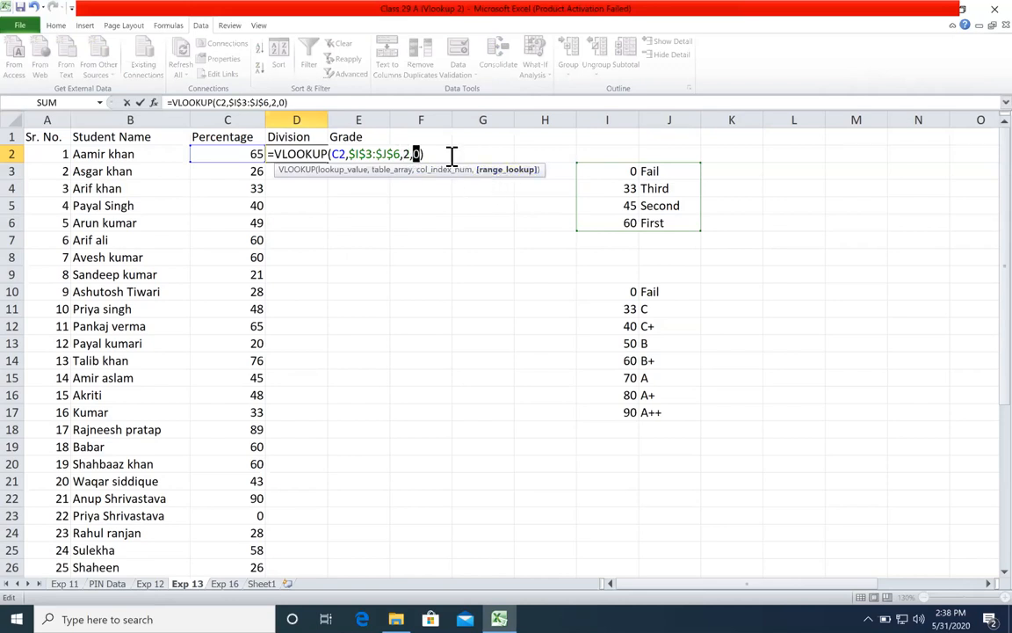
Step: Confirm the VLOOKUP formula in D2 and fill it down the Division column for all students
key("Return")
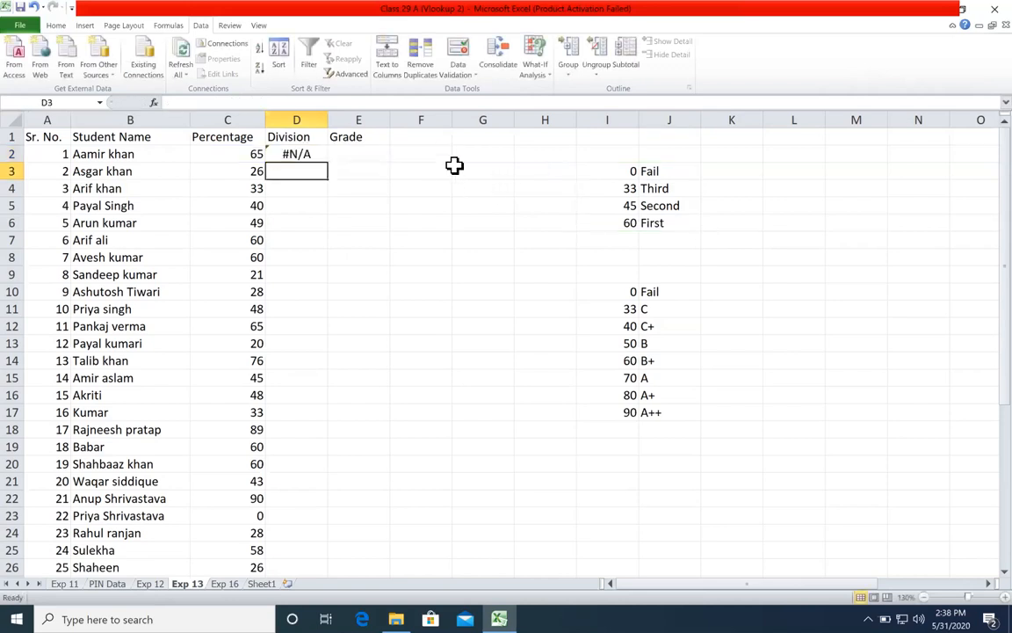
left_click(315, 156)
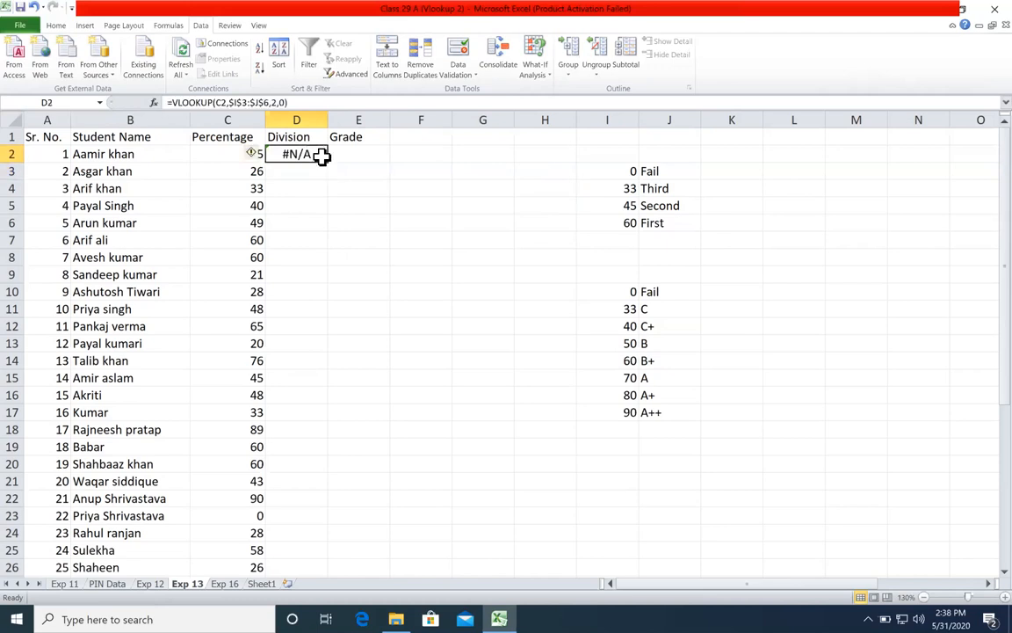
double_click(327, 164)
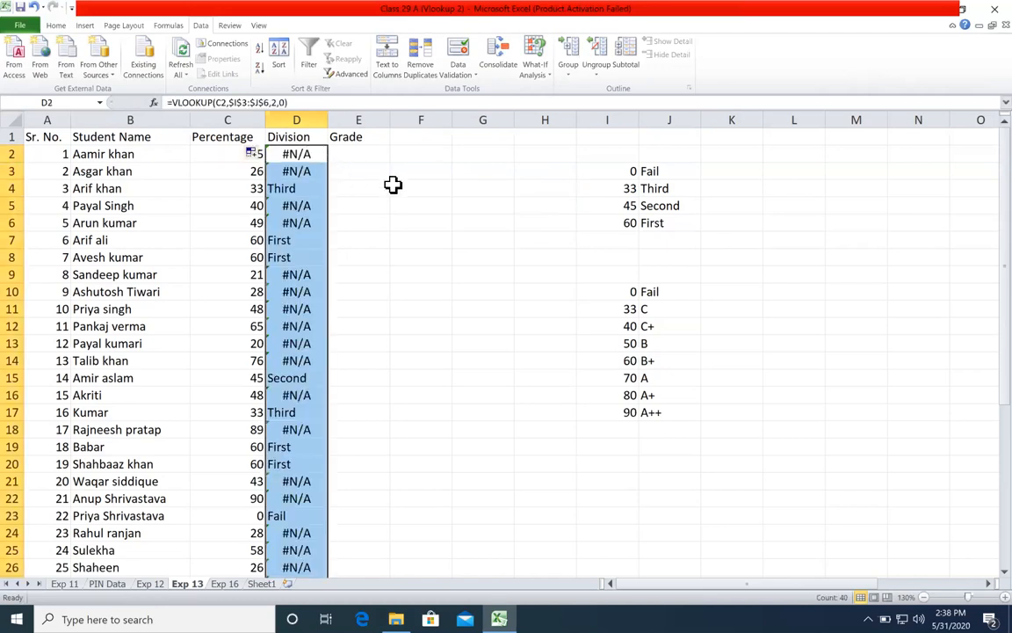
left_click(392, 187)
Step: Examine the filled Division column, comparing the rows with percentages 33, 60, 45 and 0 against the thresholds in column I
scroll(284, 301, "down", 20)
scroll(284, 300, "up", 20)
scroll(284, 300, "down", 2)
scroll(289, 298, "up", 2)
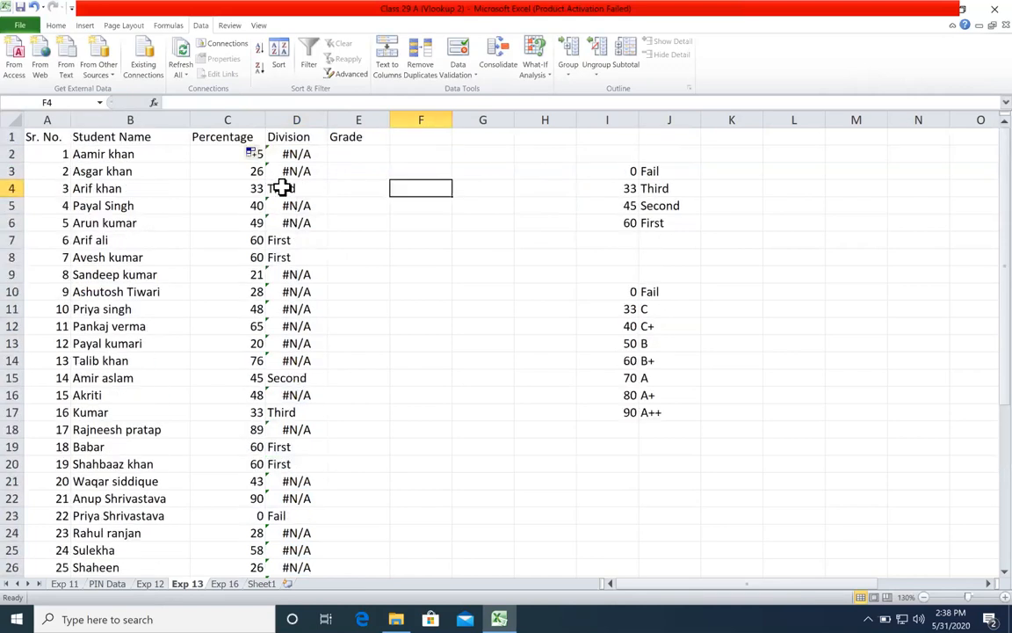
left_click(238, 190)
left_click_drag(269, 194, 276, 191)
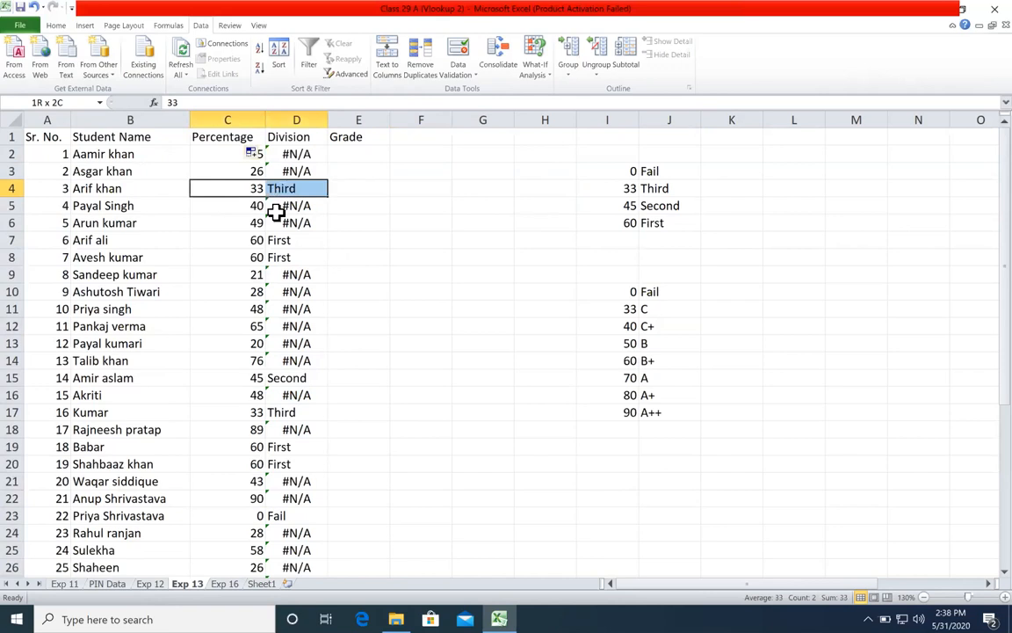
left_click_drag(253, 242, 278, 257)
left_click_drag(250, 379, 296, 377)
left_click_drag(253, 448, 279, 464)
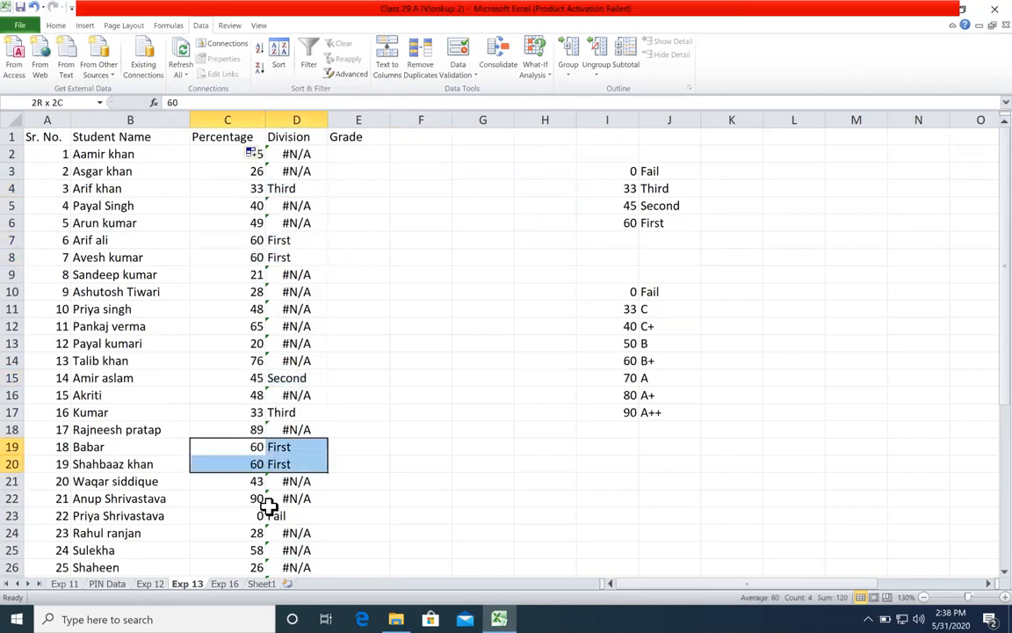
left_click_drag(264, 517, 295, 523)
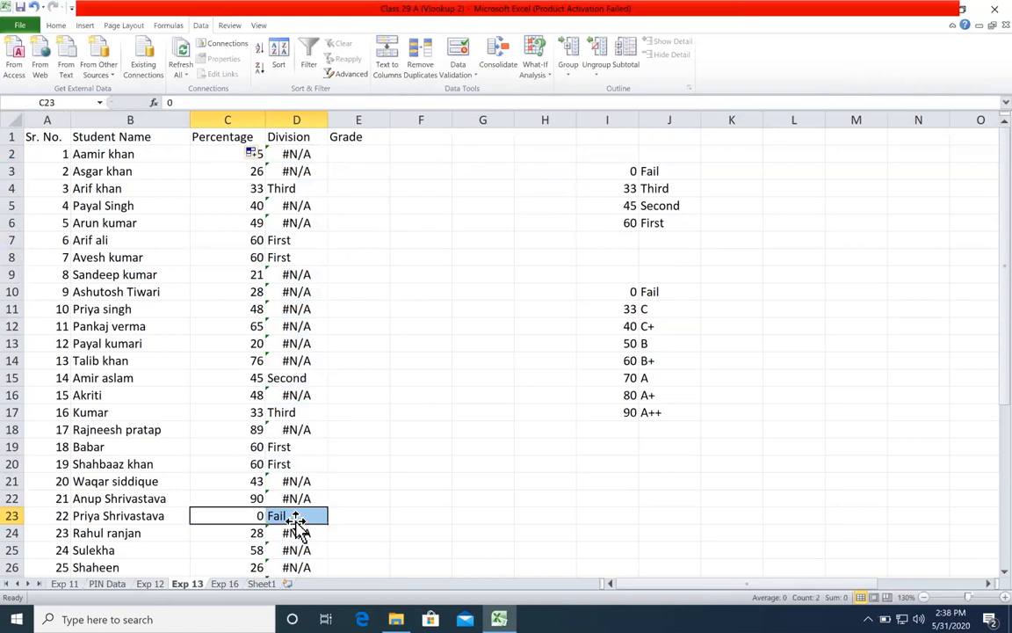
left_click(621, 174)
left_click(620, 189)
left_click(619, 206)
Step: Re-enter 0 as the range_lookup argument of the VLOOKUP formula in D2
left_click(323, 155)
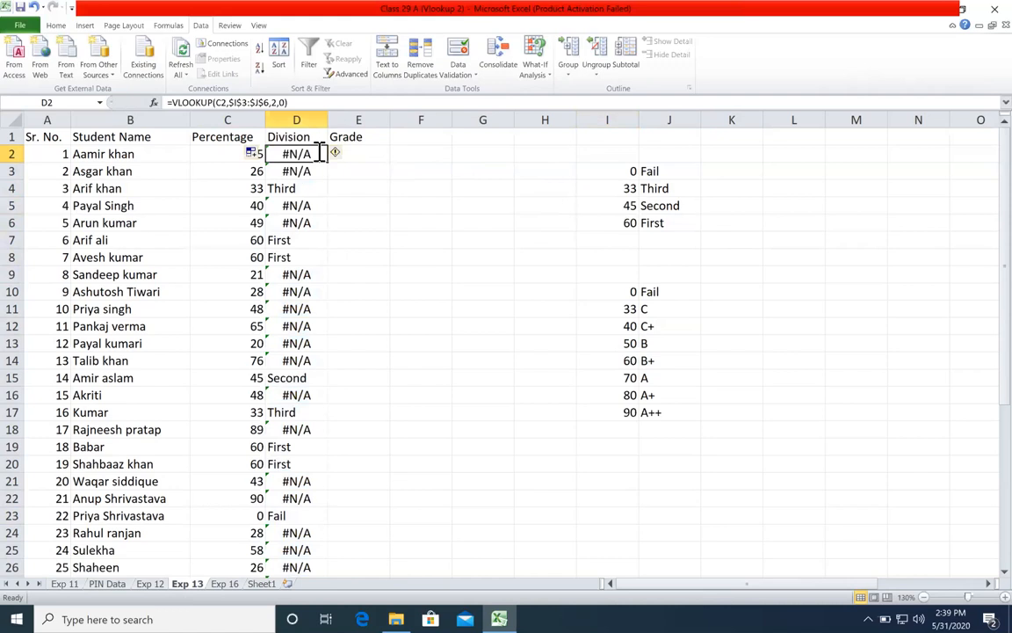
double_click(324, 156)
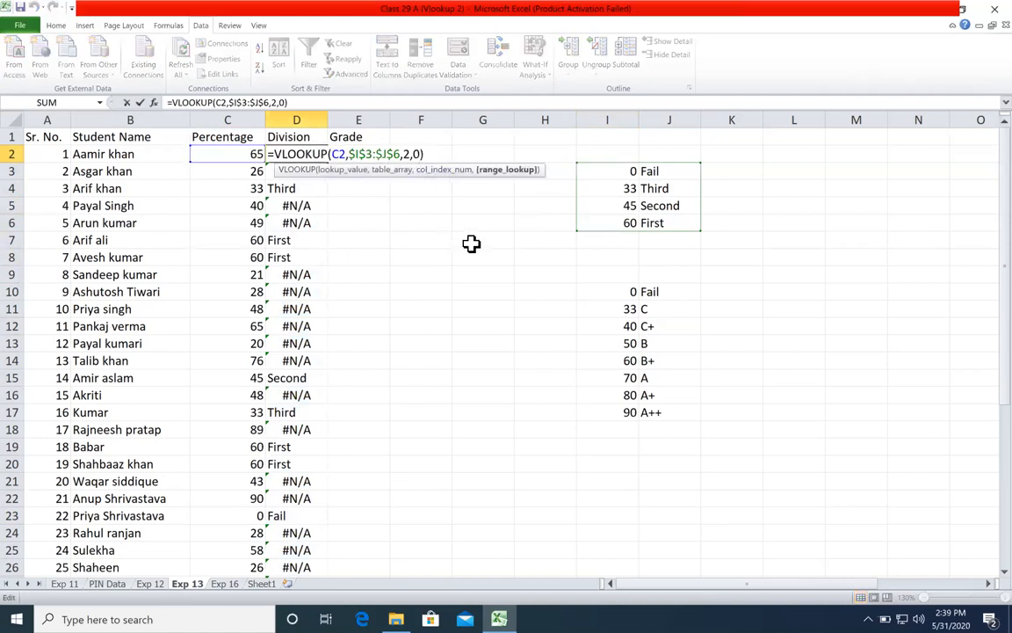
key("BackSpace")
type("0")
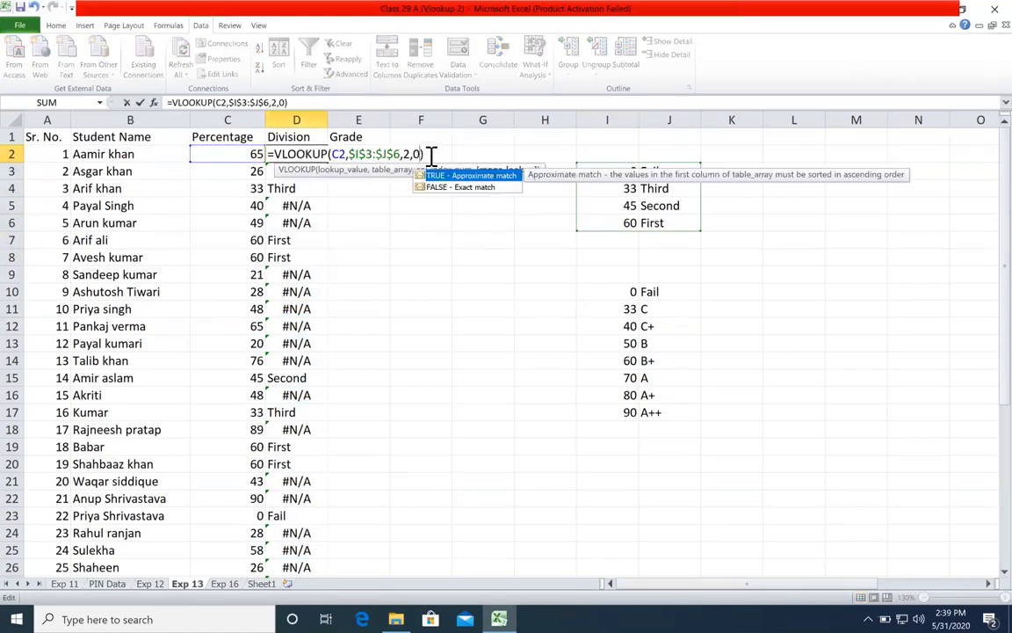
key("Return")
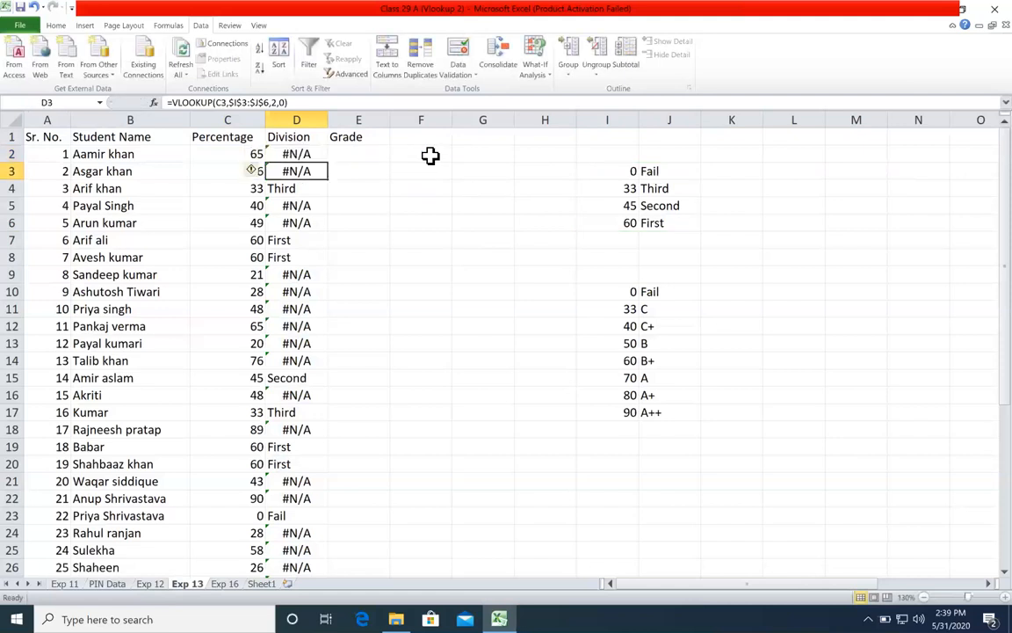
Step: Compare the first student's percentage in C2 with the entries of the division lookup table in I3:J6
left_click(257, 153)
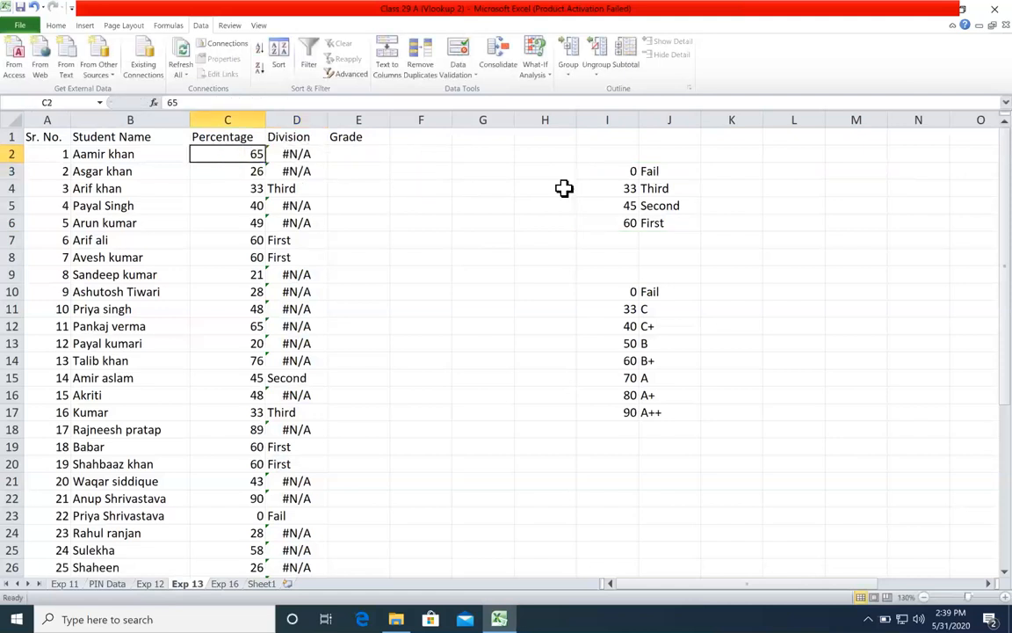
left_click(609, 187)
left_click_drag(614, 172, 664, 240)
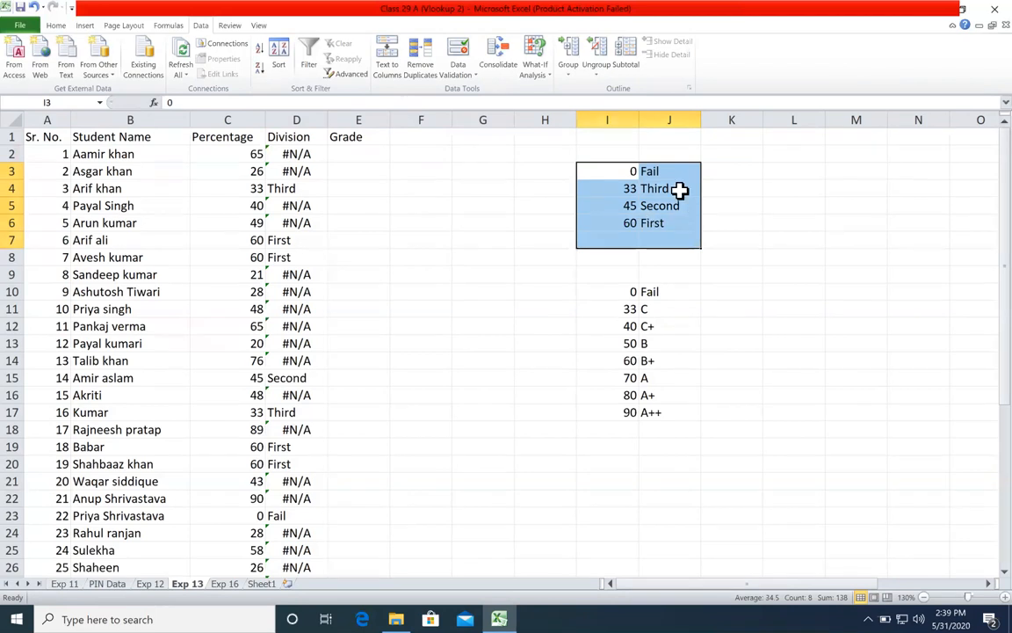
Step: Compare the students scoring 60, 90 and 0 percent with the entries of the division lookup table in I3:J6
left_click(673, 186)
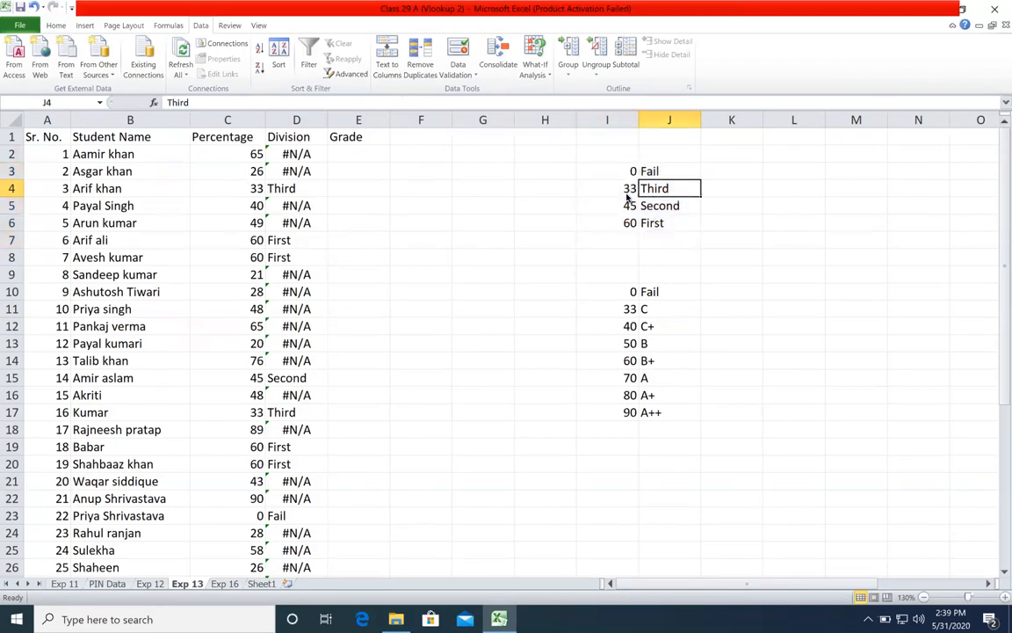
left_click_drag(253, 241, 256, 257)
left_click(606, 223)
left_click_drag(688, 218, 688, 219)
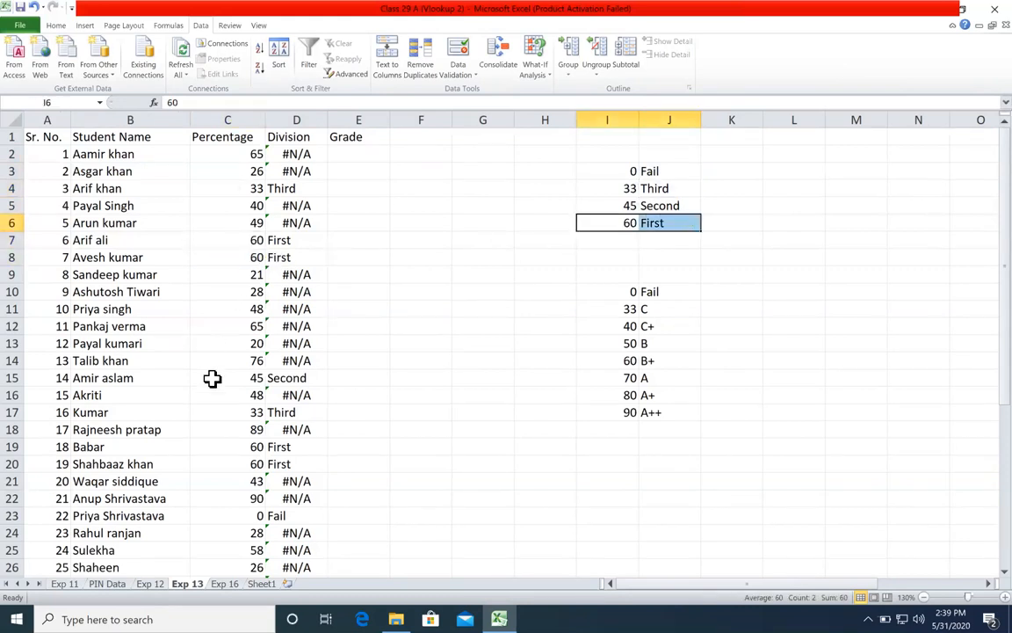
left_click(253, 495)
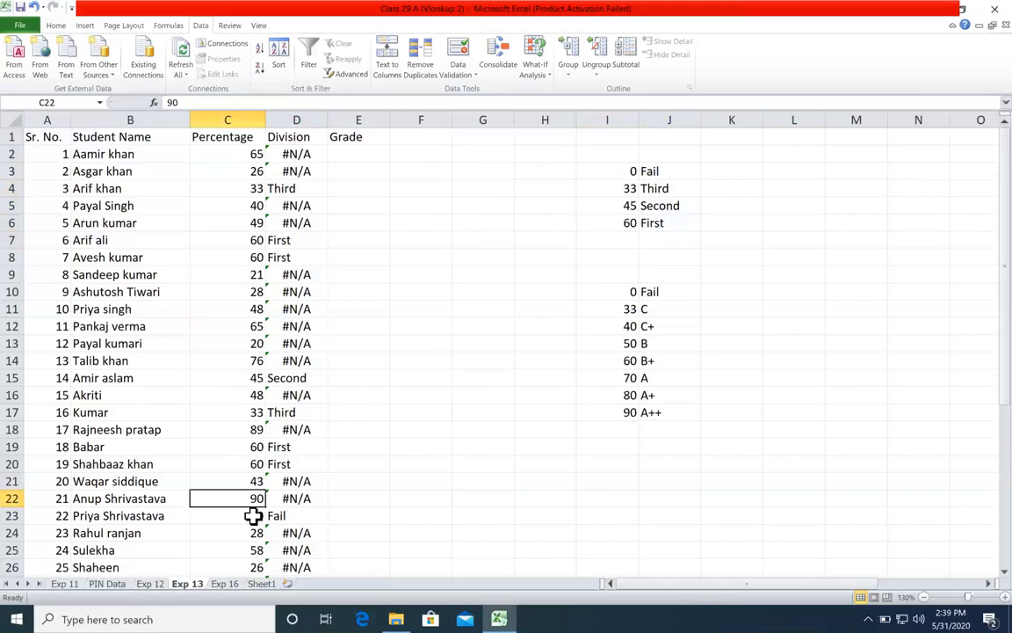
left_click_drag(253, 515, 290, 515)
left_click(626, 223)
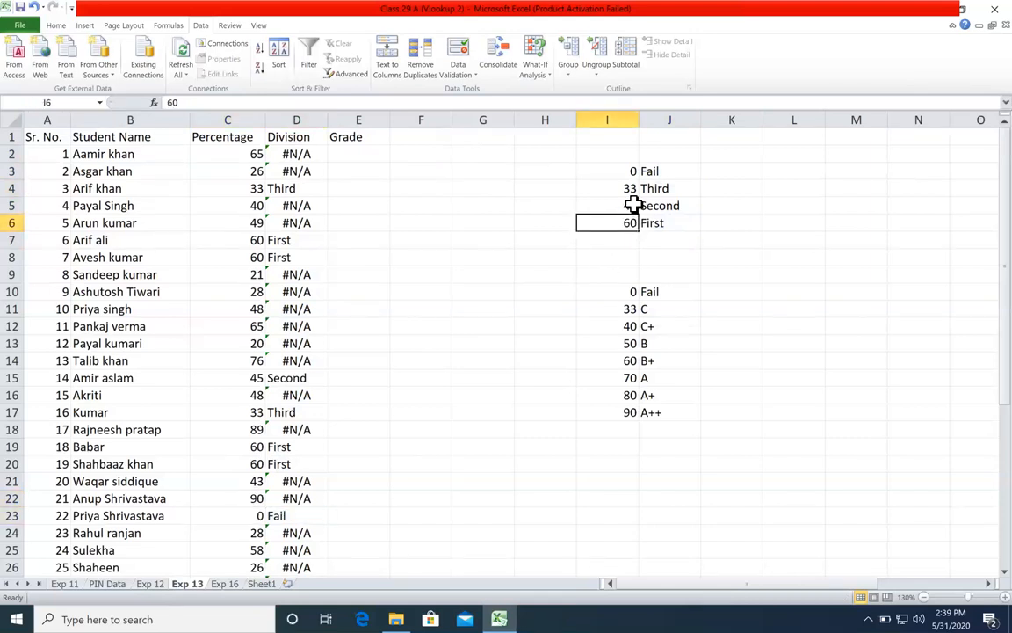
left_click(302, 156)
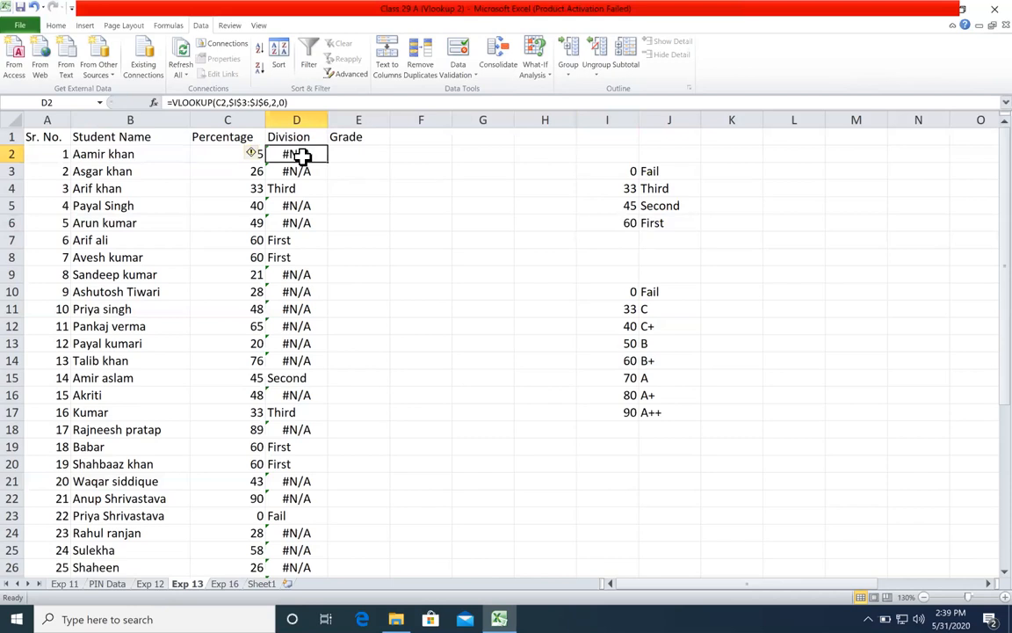
double_click(299, 154)
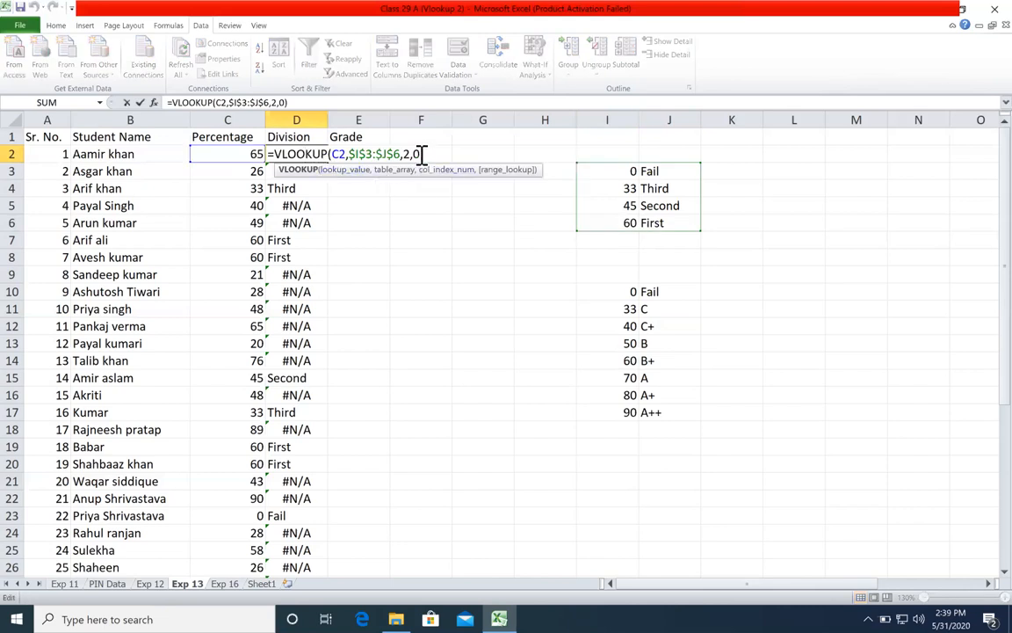
left_click(419, 153)
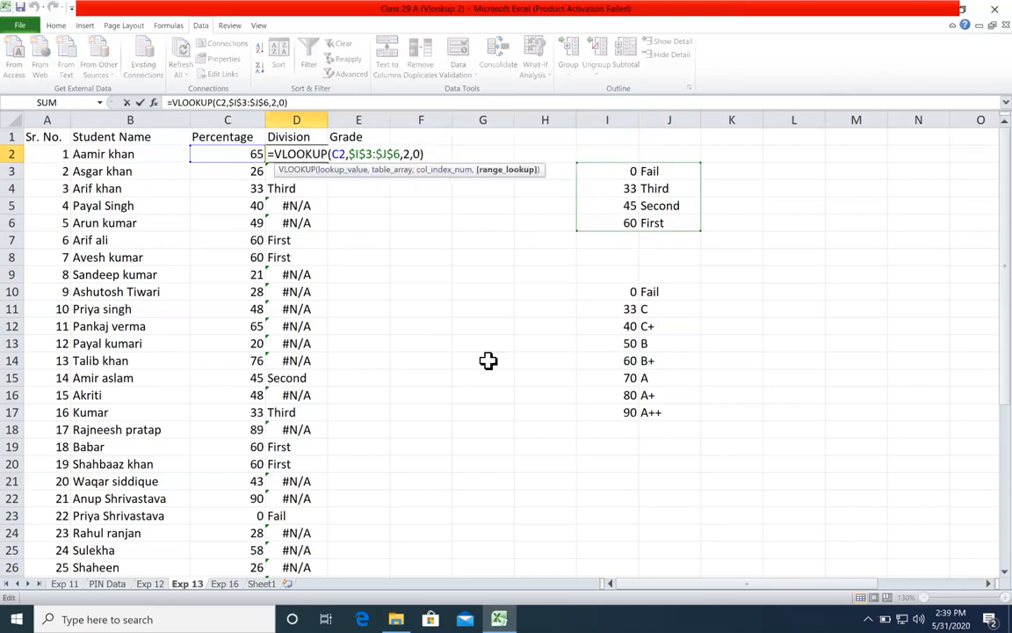
key("BackSpace")
left_click_drag(615, 176, 624, 222)
left_click(330, 156)
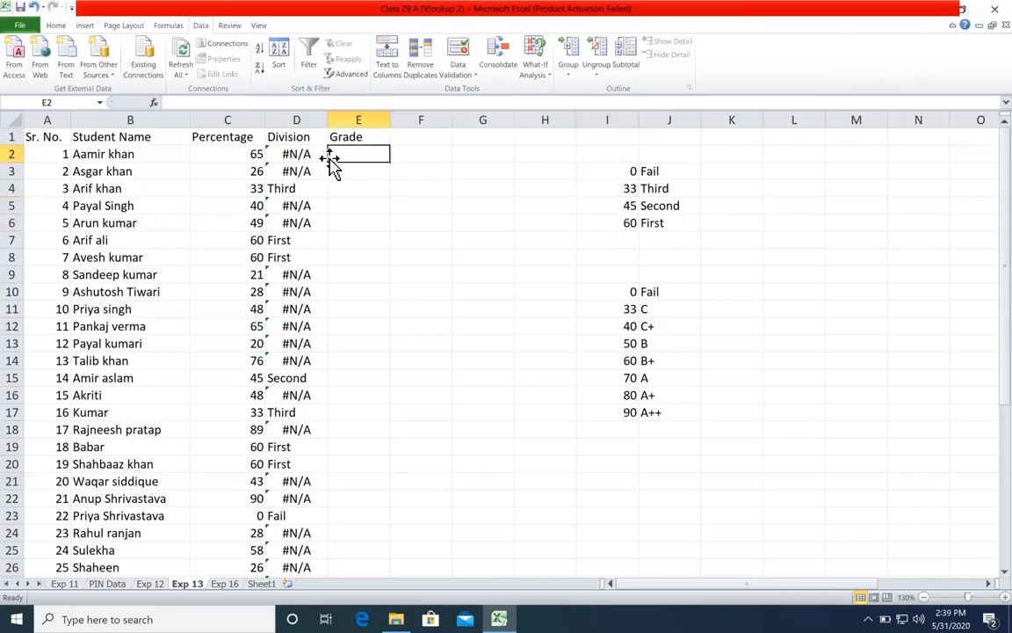
key("Home")
Step: Set the range_lookup argument of the VLOOKUP formula in D2 to 1 and fill the formula down the Division column
double_click(321, 155)
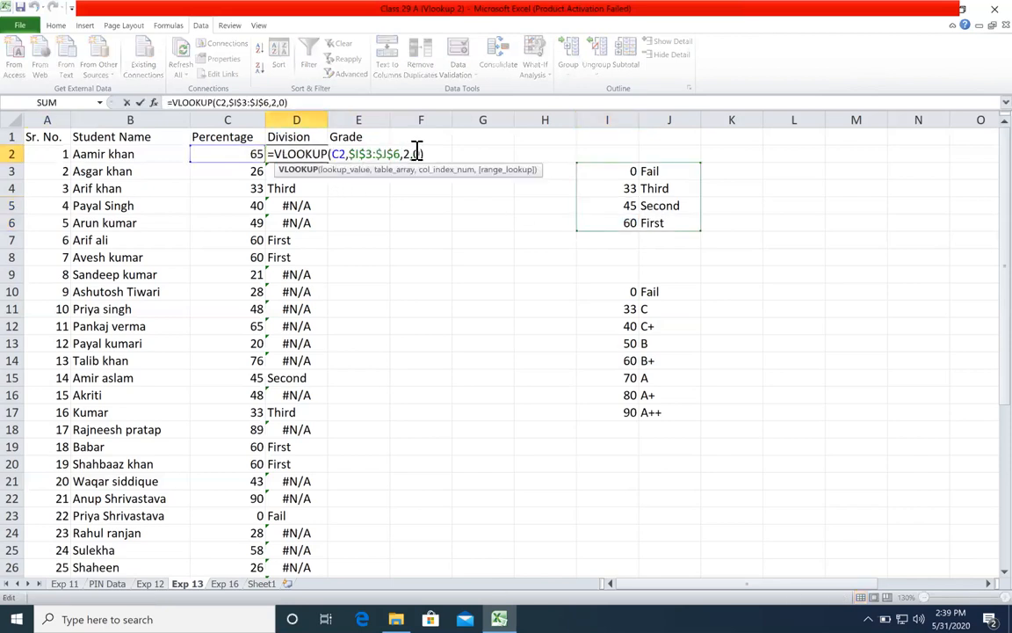
key("BackSpace")
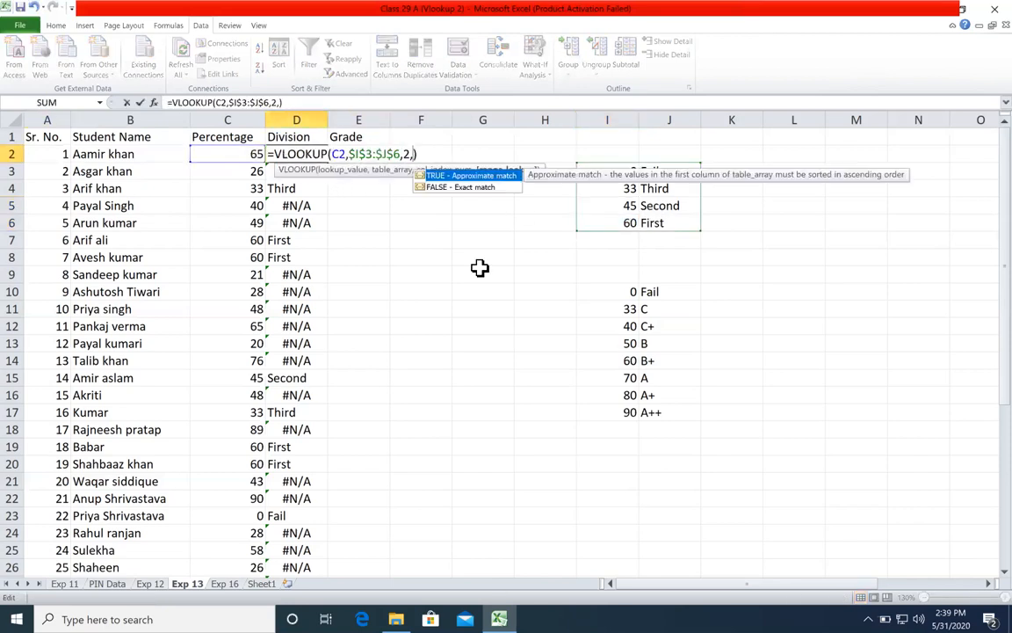
key("Return")
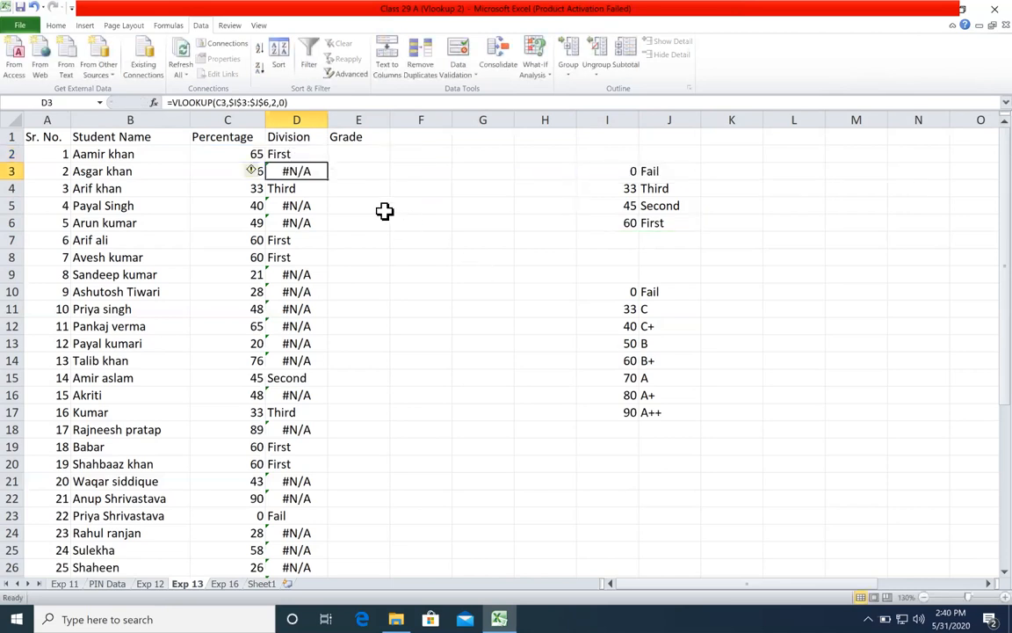
left_click(325, 154)
double_click(328, 163)
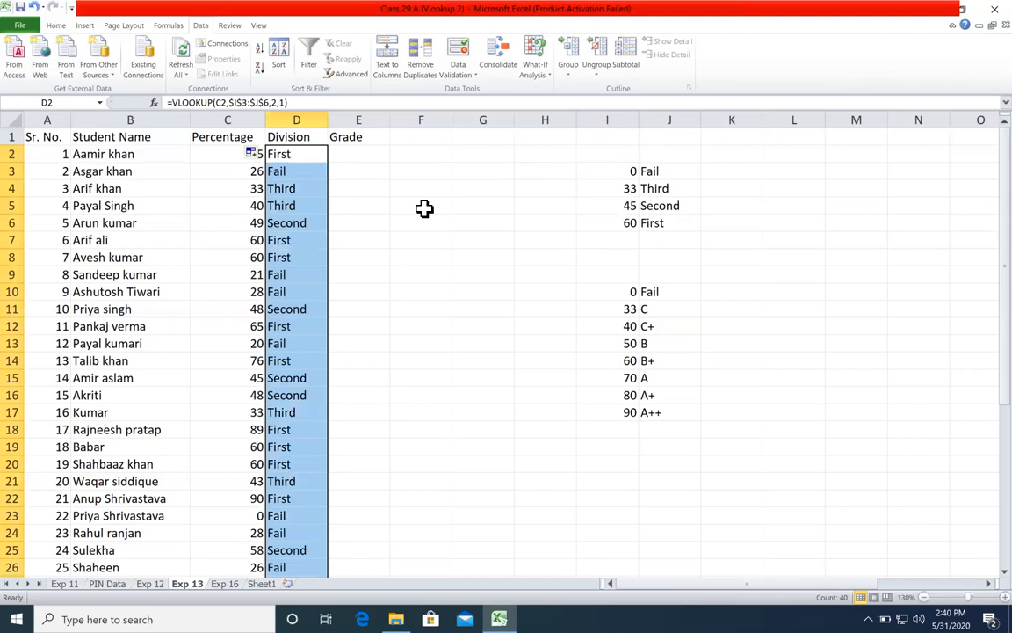
Step: Examine the recalculated Division column, checking several students' percentages against their divisions
left_click(305, 207)
left_click(301, 241)
left_click(299, 269)
left_click_drag(261, 240, 296, 287)
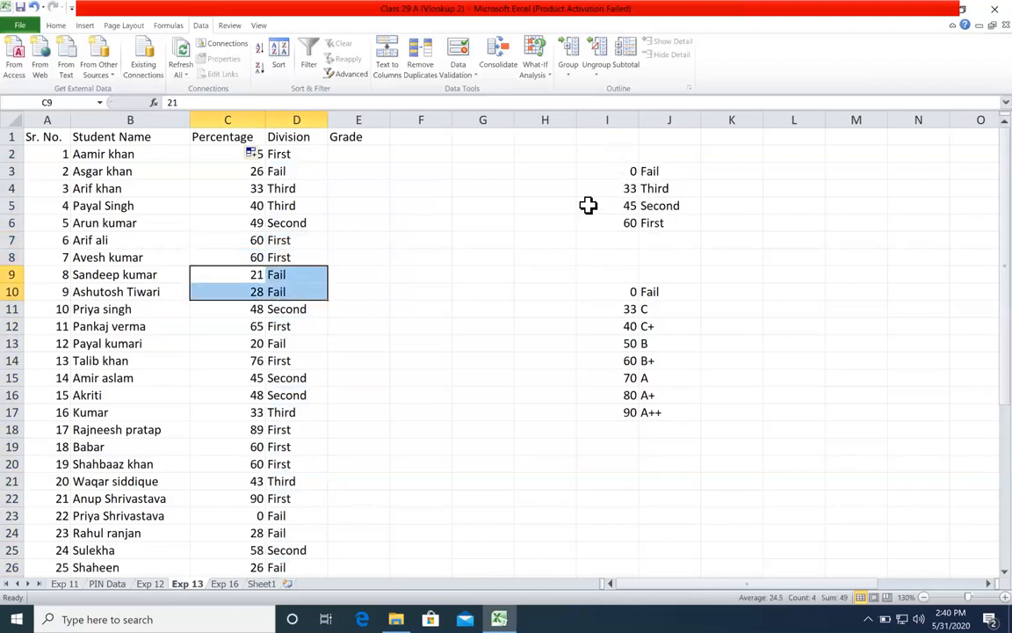
left_click_drag(258, 326, 307, 312)
scroll(293, 355, "down", 20)
scroll(294, 355, "up", 20)
Step: Review the empty Grade column and the grade lookup table in I10:J17
left_click(348, 307)
left_click(369, 362)
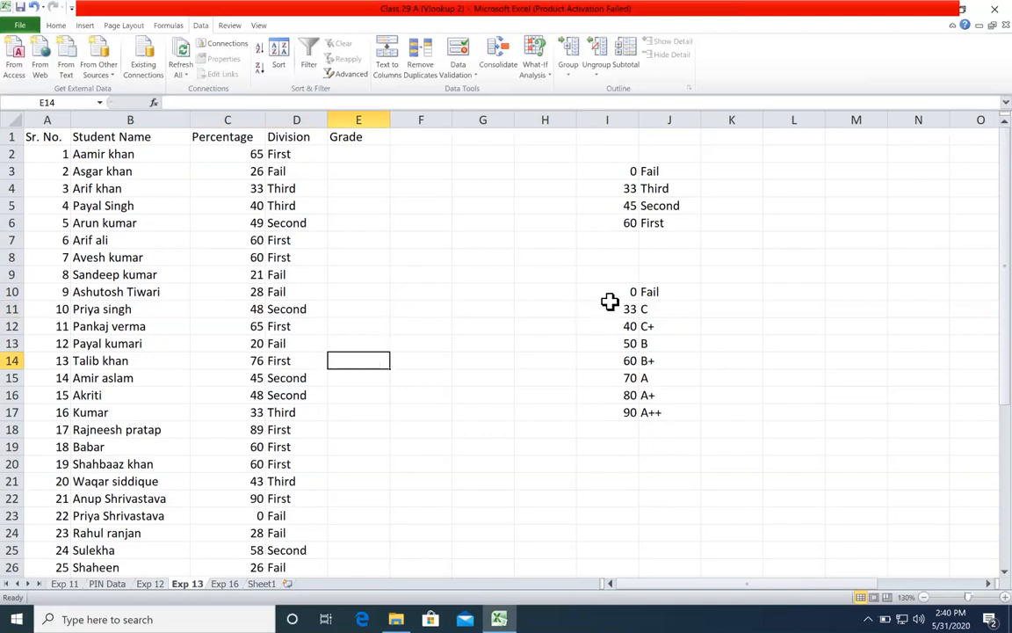
left_click_drag(615, 292, 670, 414)
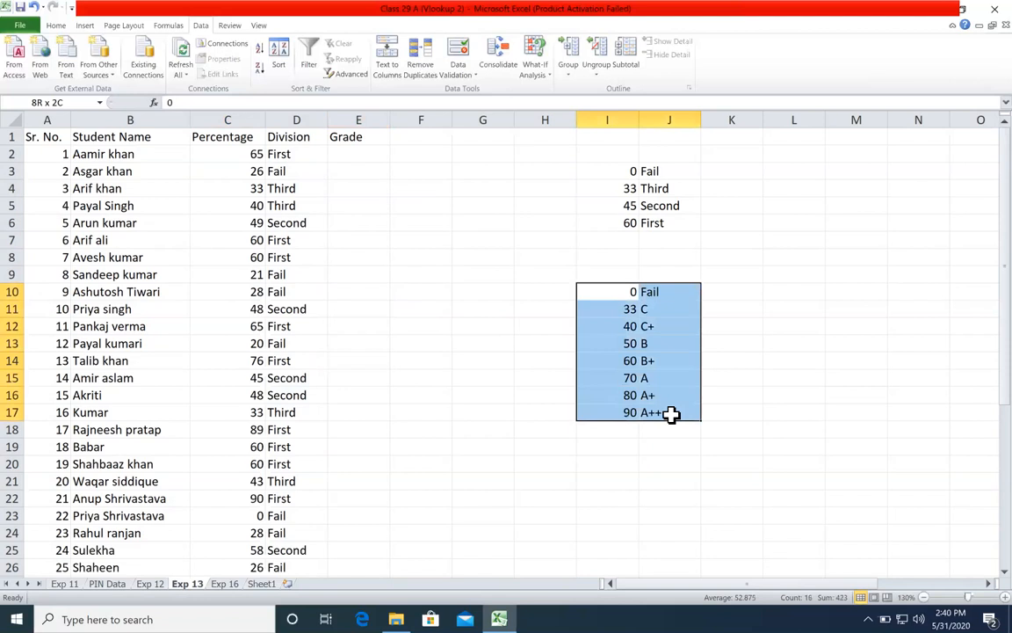
left_click_drag(649, 290, 659, 409)
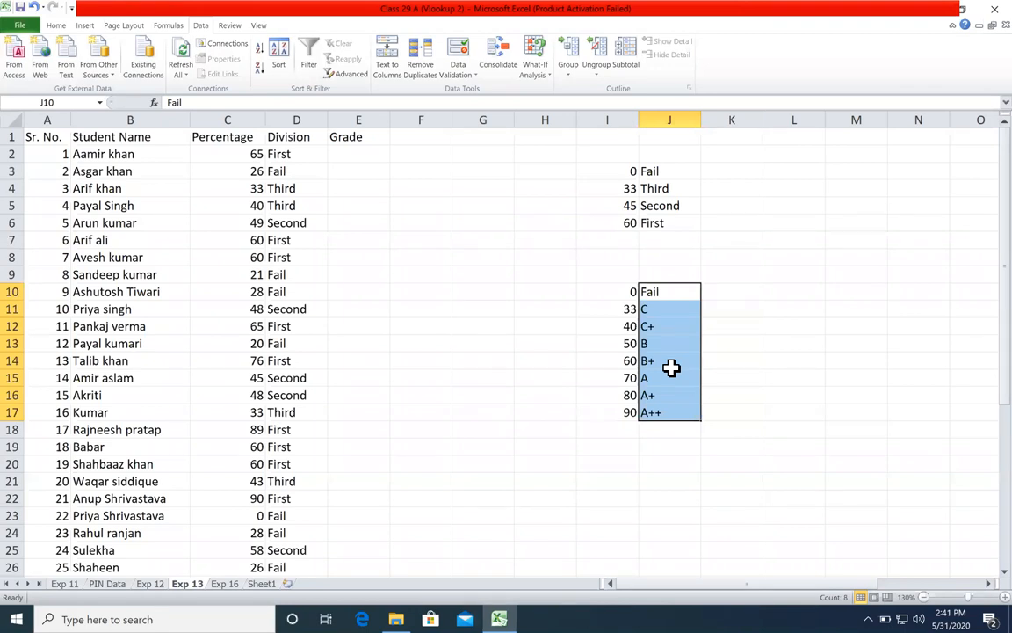
Step: Begin a VLOOKUP formula in E2 with C2 as lookup value and the absolute range $I$10:$J$17 as table array
left_click(355, 154)
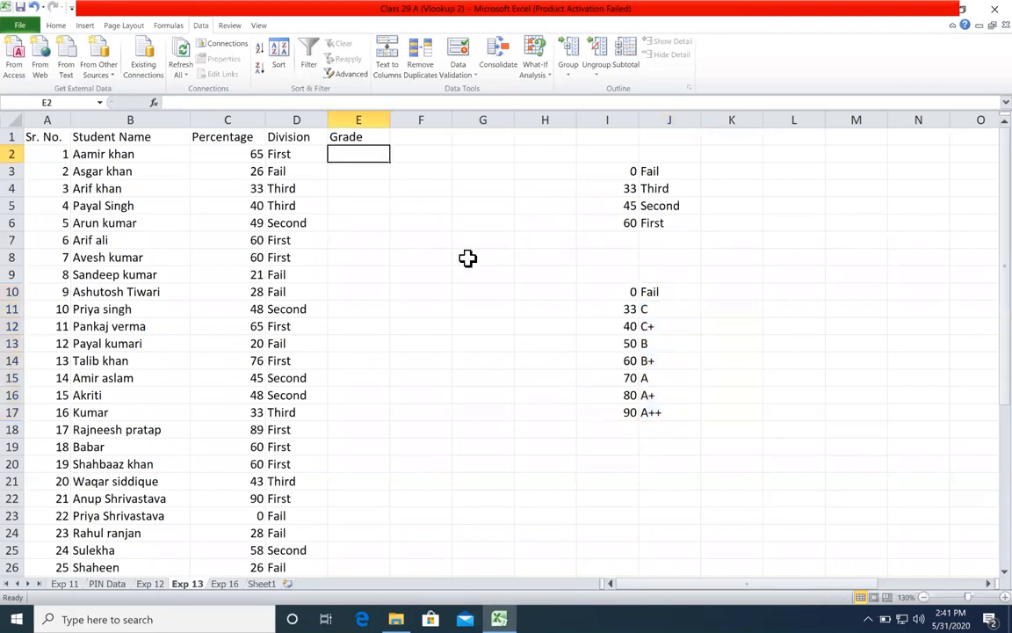
type("=")
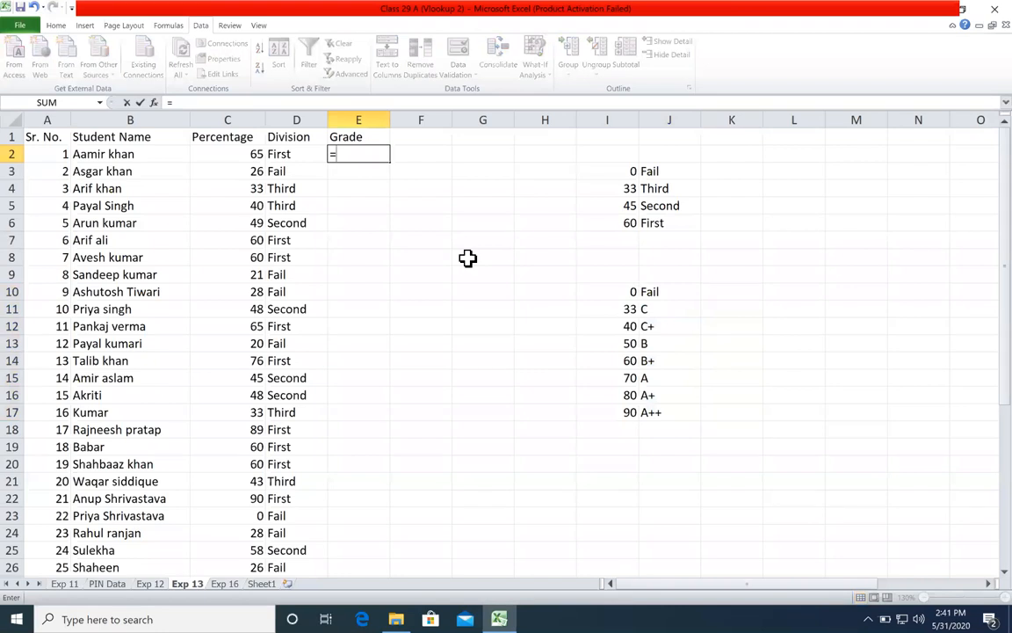
type("vl")
key("Tab")
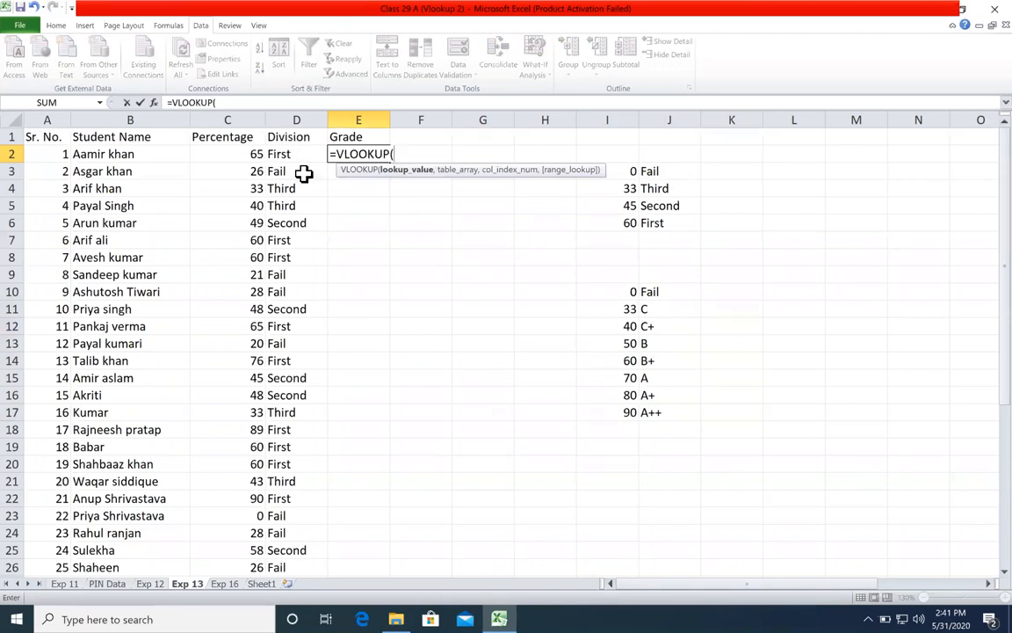
left_click(219, 151)
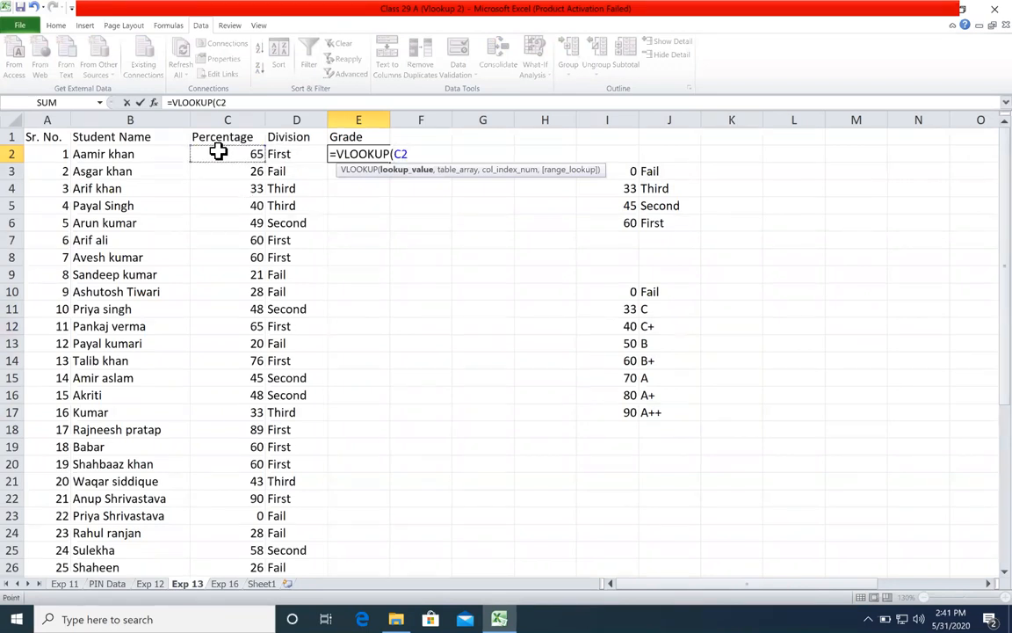
type(",")
left_click_drag(626, 290, 671, 406)
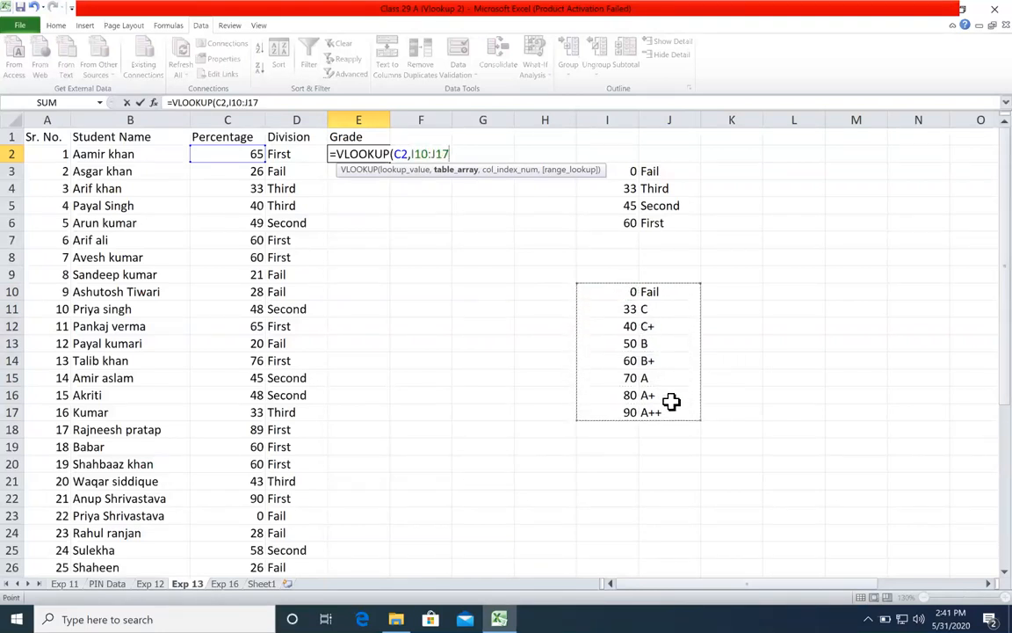
key("F4")
type(",")
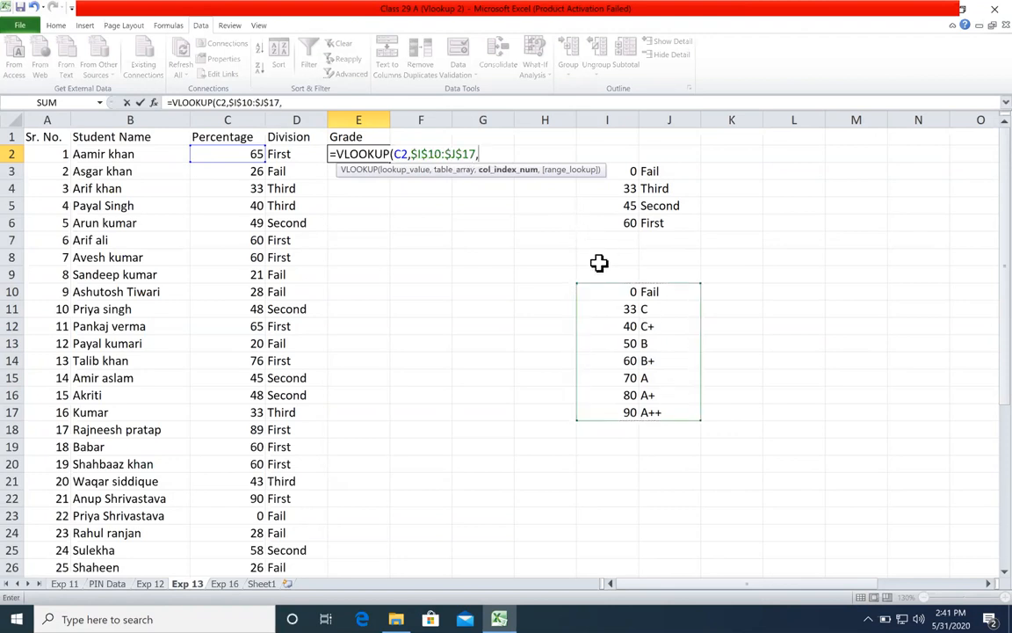
type("2,1)")
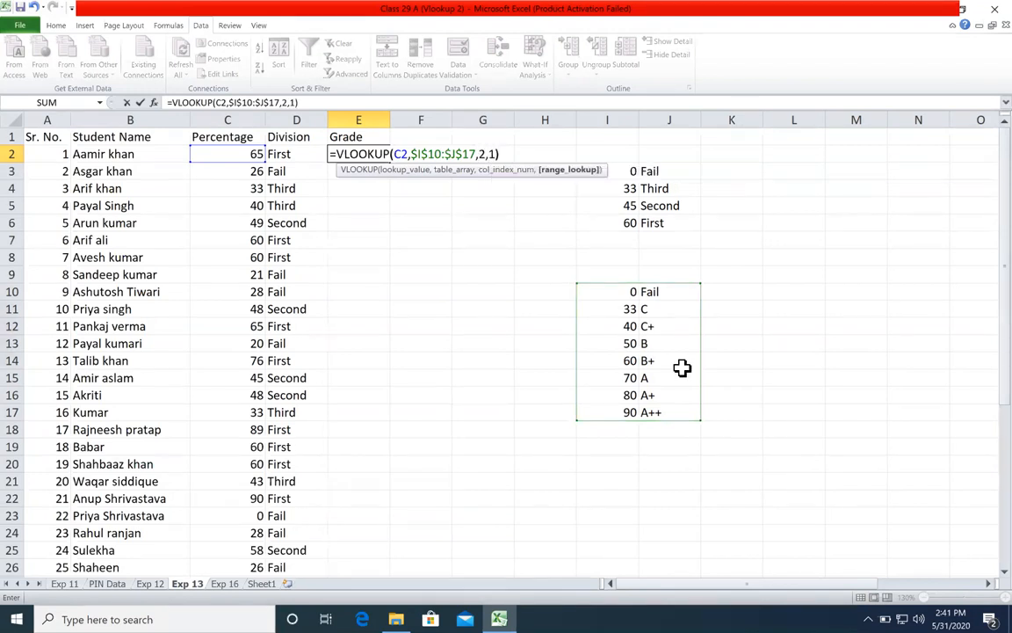
Step: Complete the E2 formula with column index 2 and range_lookup 1, and fill it down the Grade column for all students
key("Return")
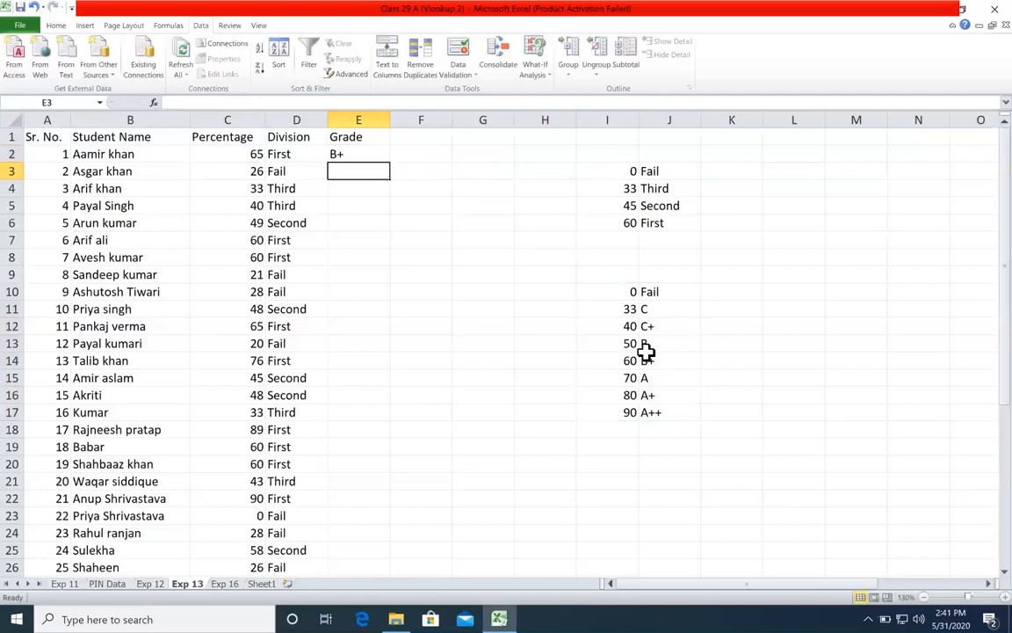
left_click(338, 155)
double_click(389, 163)
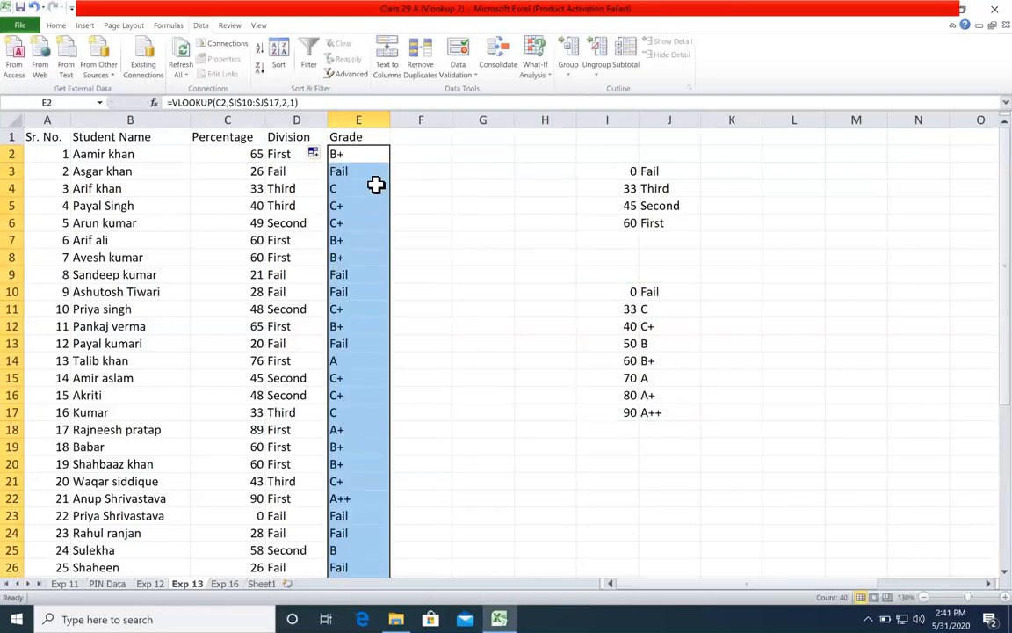
Step: Check the filled Grade column at rows 4, 6 and 10 against the grade lookup table
left_click(377, 186)
left_click(370, 220)
left_click(368, 296)
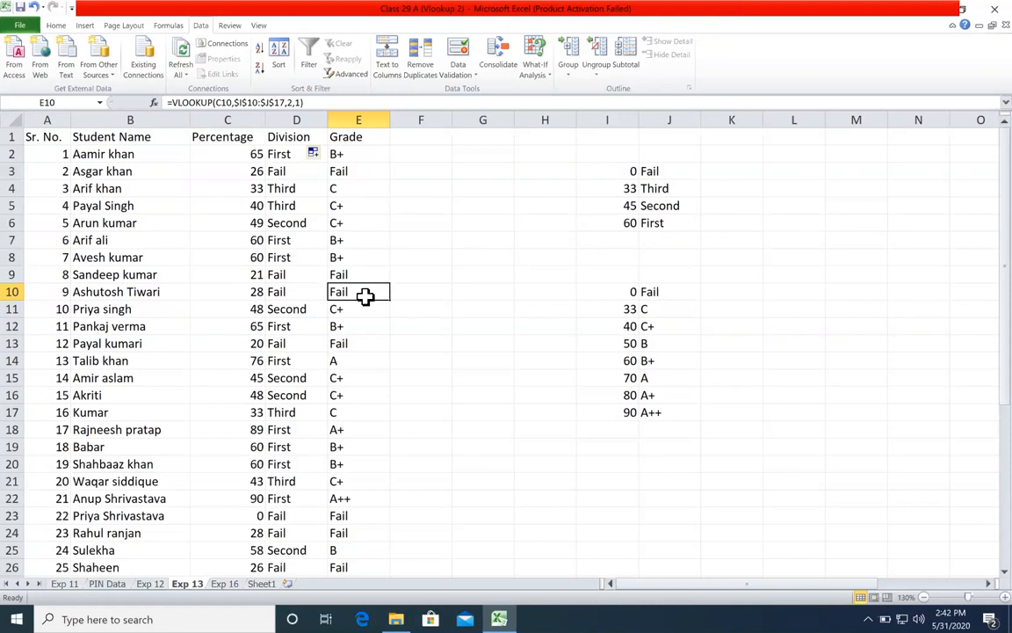
left_click(413, 311)
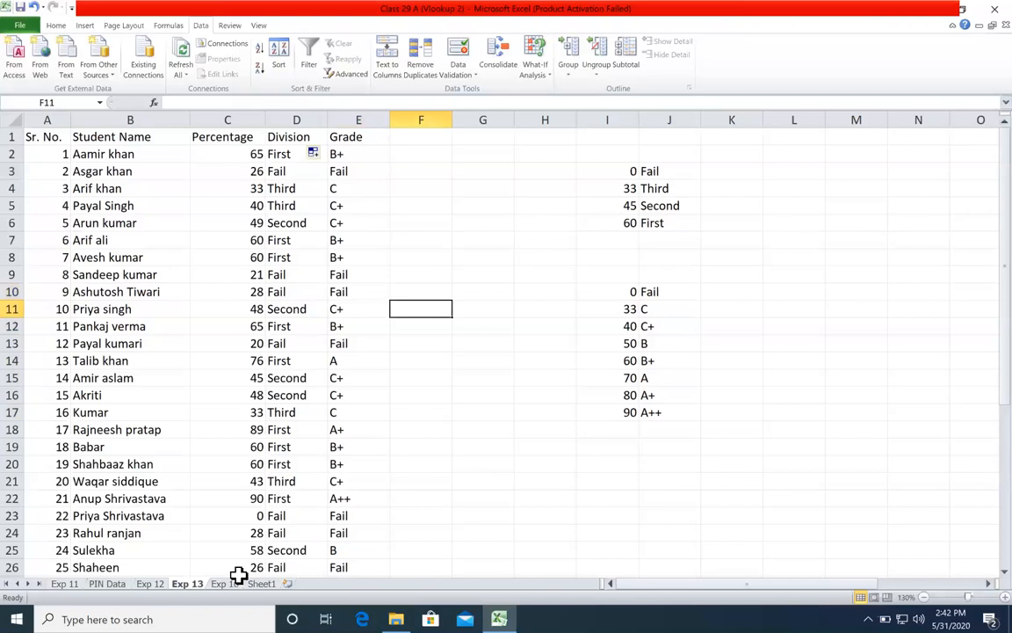
Step: Switch to the Exp 16 sheet and rename it Exp 14
left_click(231, 584)
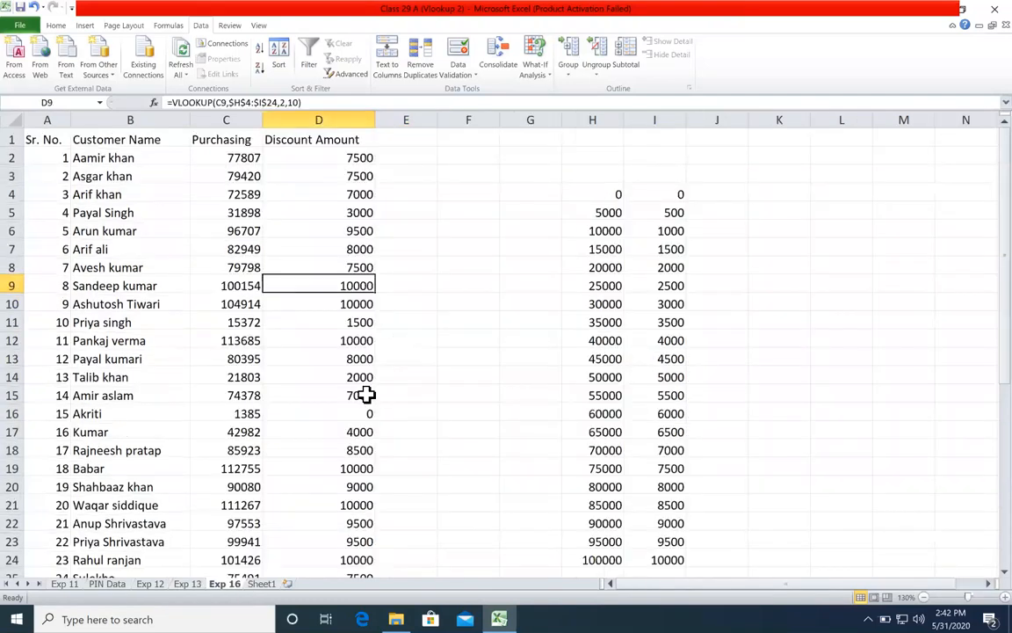
key("Right")
key("Down")
key("Down")
key("Down")
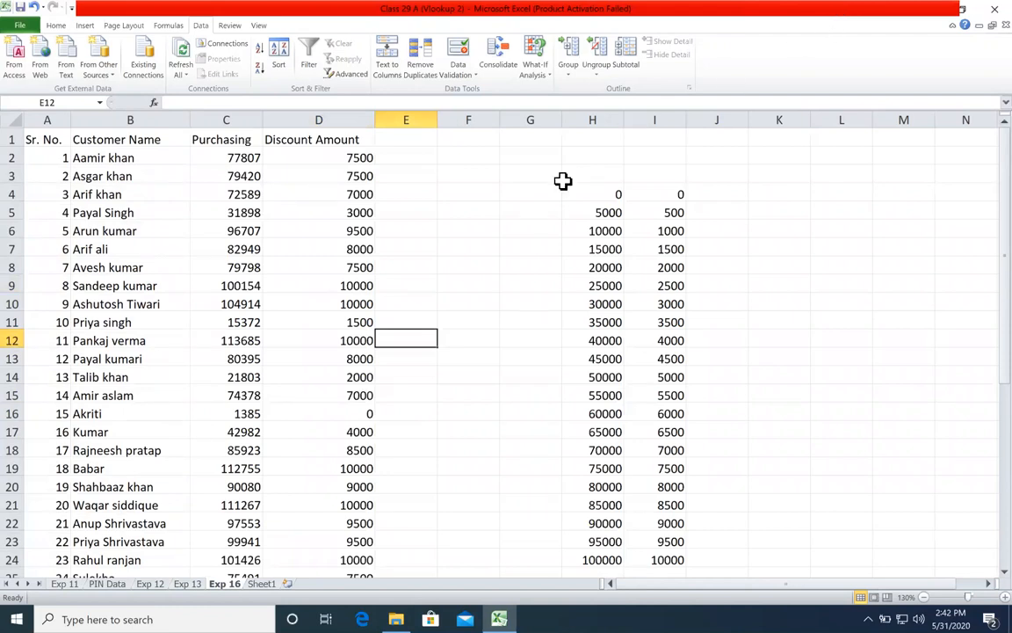
double_click(233, 583)
left_click(238, 584)
key("BackSpace")
type("4")
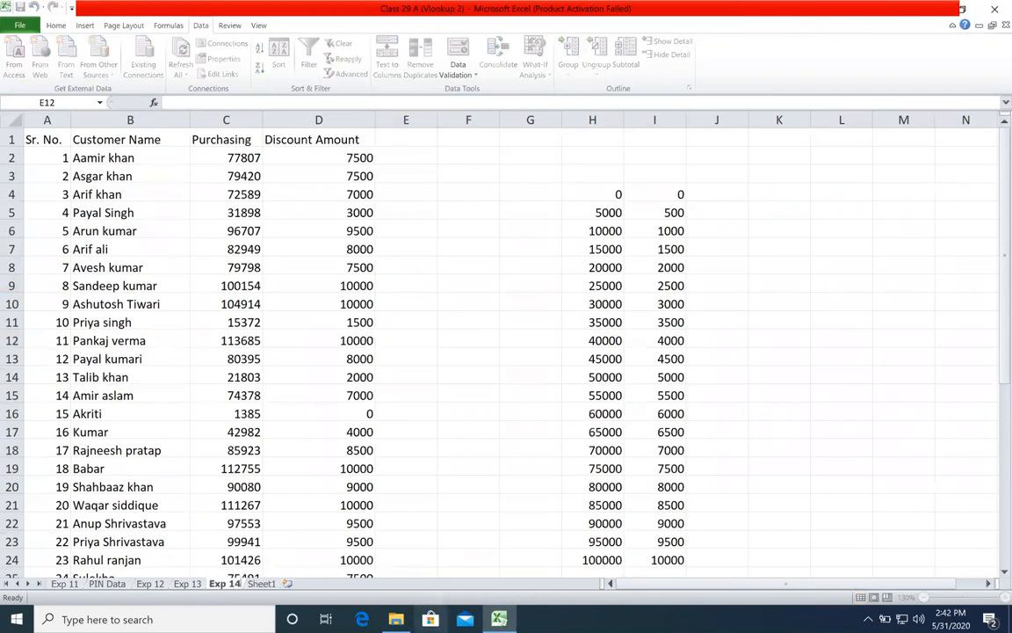
key("Return")
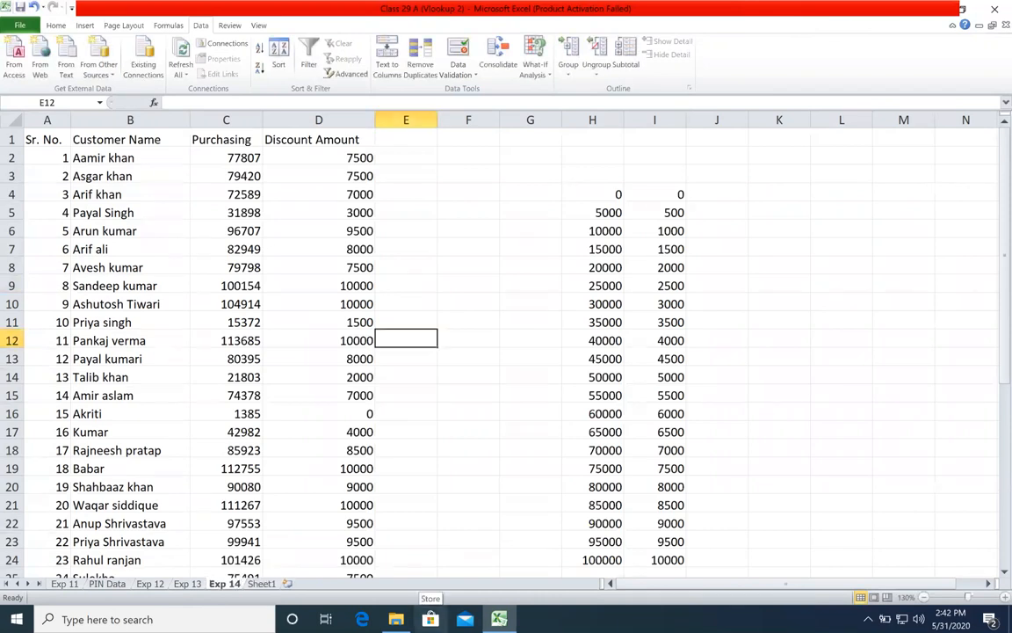
Step: Clear the existing VLOOKUP results from the Discount Amount column, D2:D41, on Exp 14
left_click(261, 583)
left_click(227, 583)
left_click(471, 304)
left_click(299, 160)
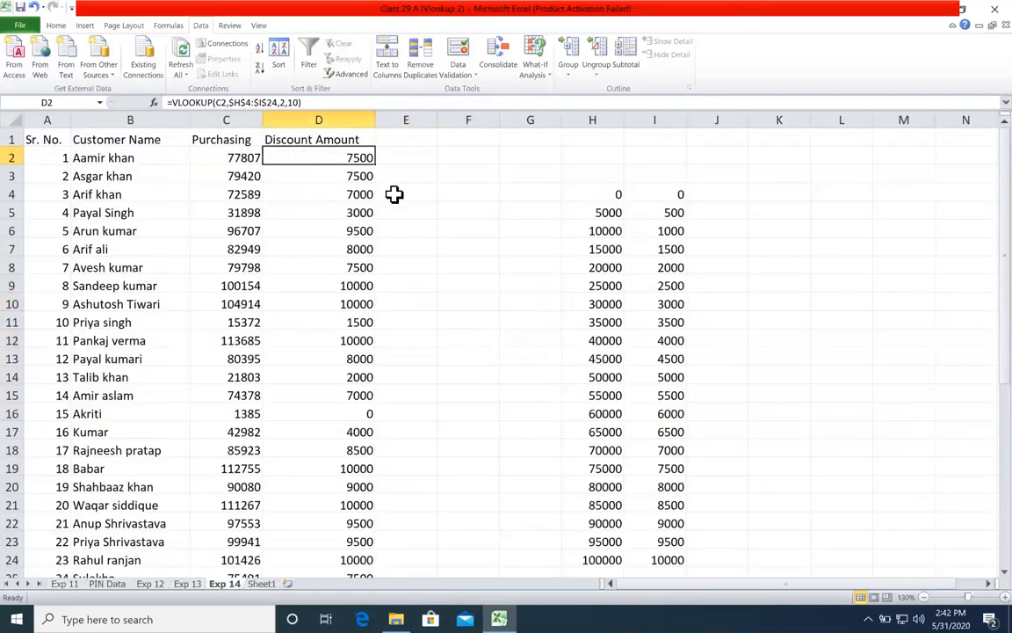
key("ctrl+shift+Down")
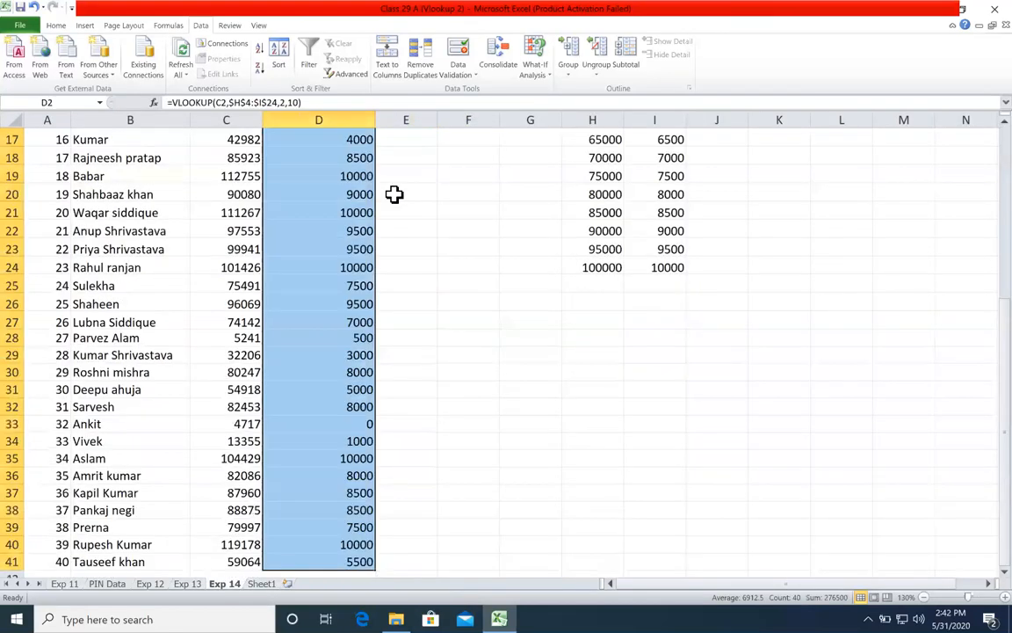
key("Delete")
scroll(394, 194, "up", 5)
left_click(393, 194)
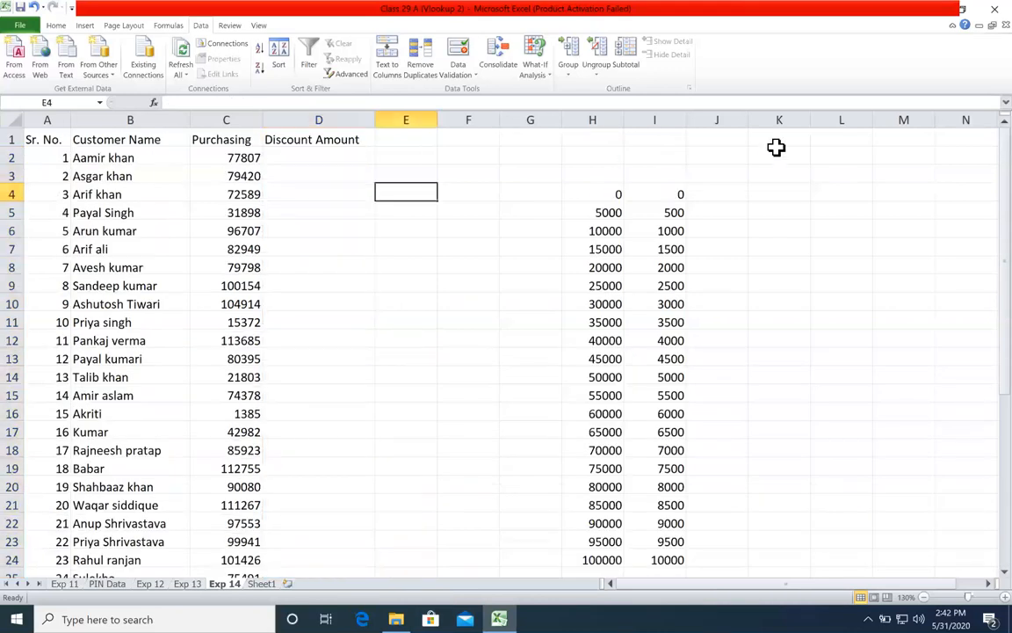
Step: Remove the old discount lookup table from columns H and I on the Exp 14 sheet
left_click(668, 120)
right_click(671, 121)
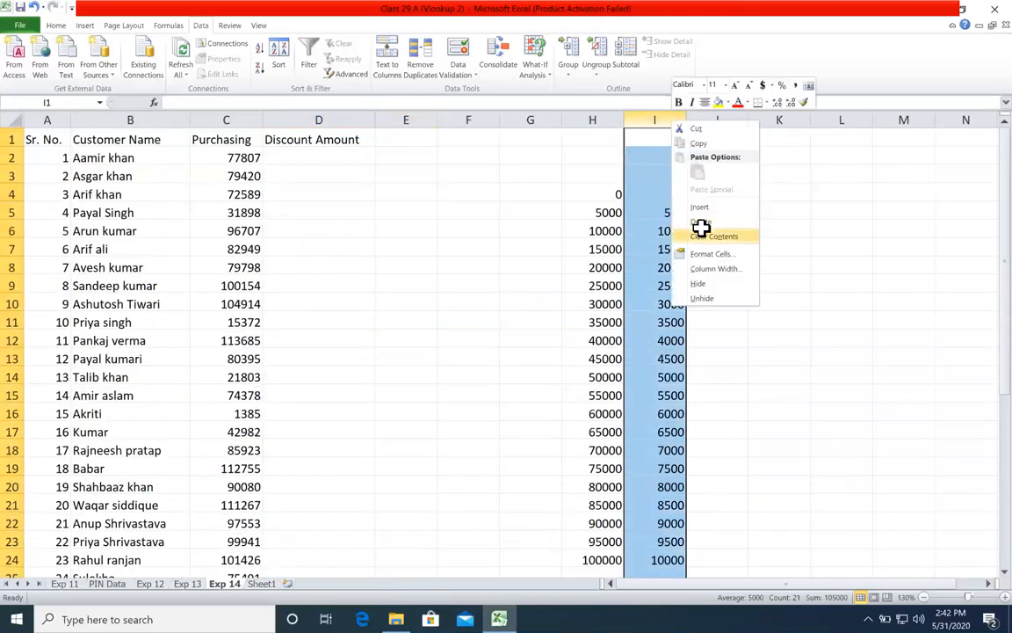
left_click(709, 237)
right_click(603, 120)
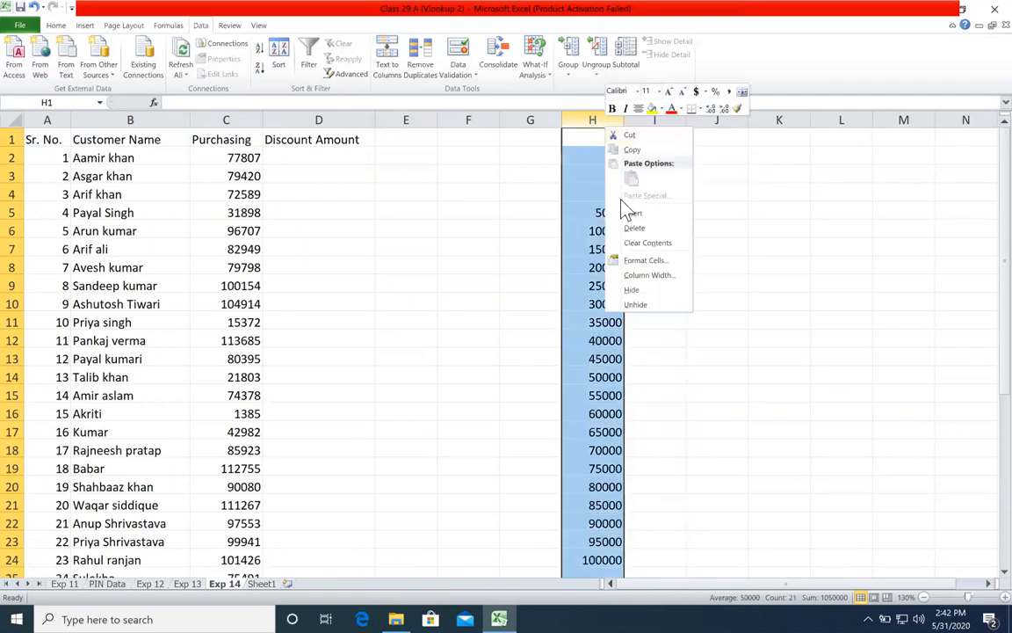
left_click(634, 226)
left_click(439, 234)
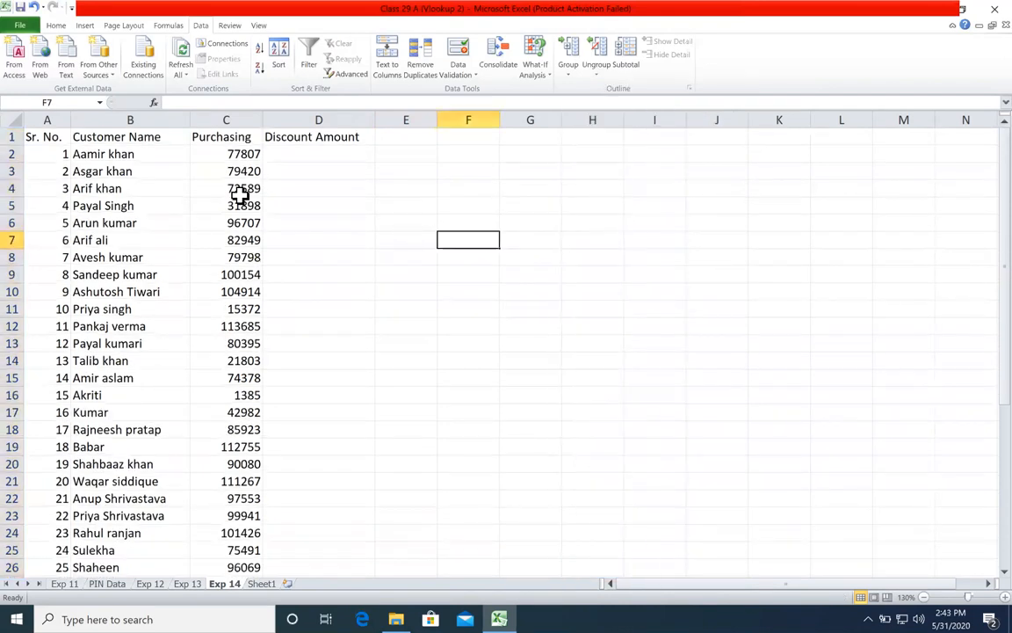
Step: Review the Sr. No., Customer Name, Purchasing and empty Discount Amount columns of the customer table
left_click(235, 189)
left_click_drag(53, 134, 45, 237)
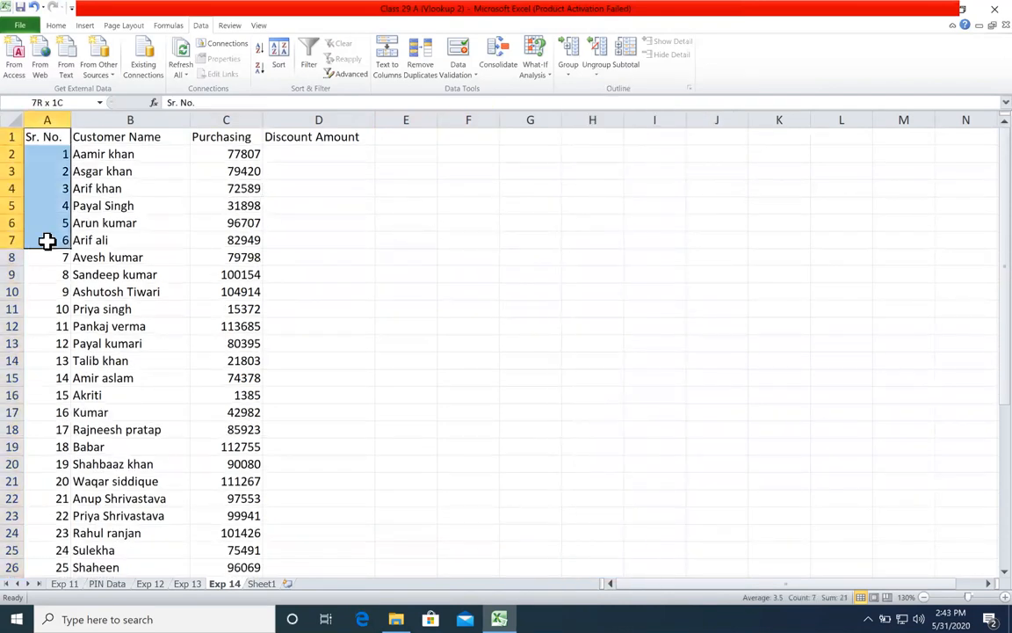
left_click_drag(134, 120, 145, 227)
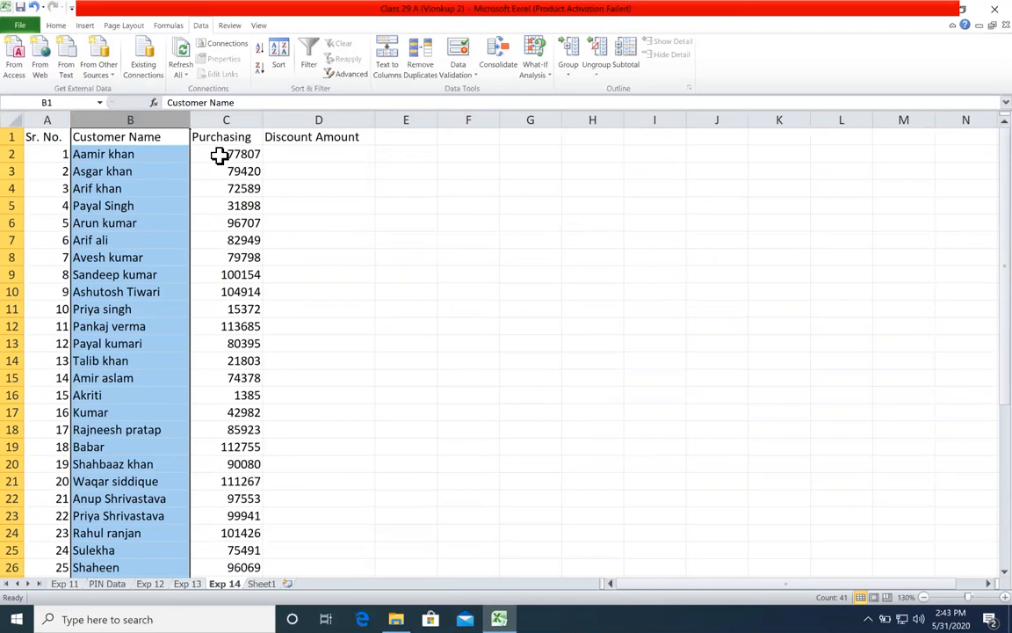
left_click(231, 189)
key("Down")
key("Down")
key("Down")
key("Down")
key("Down")
left_click_drag(354, 153, 334, 282)
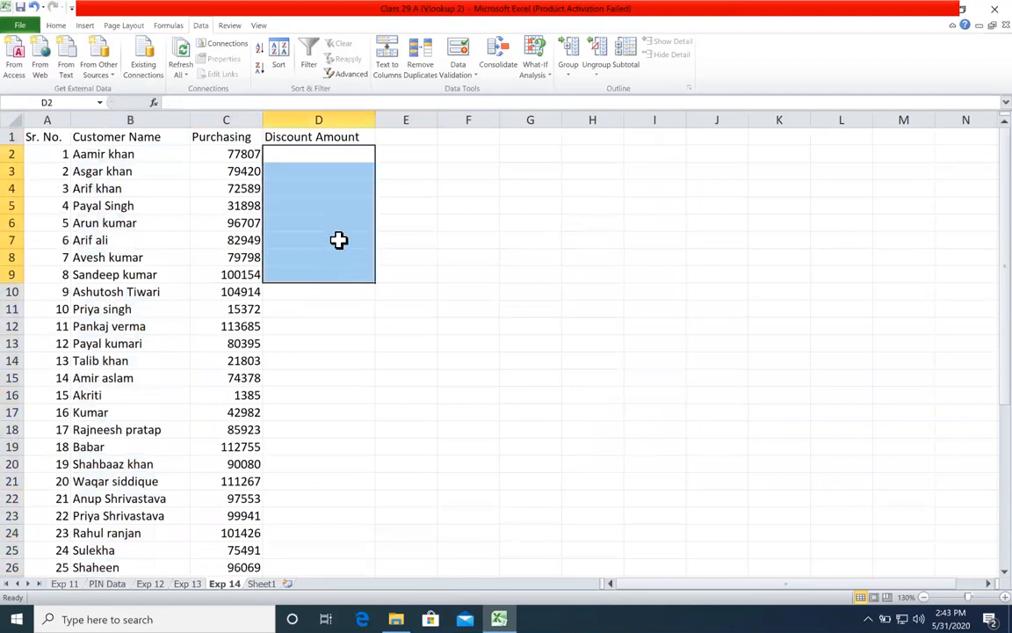
left_click(339, 240)
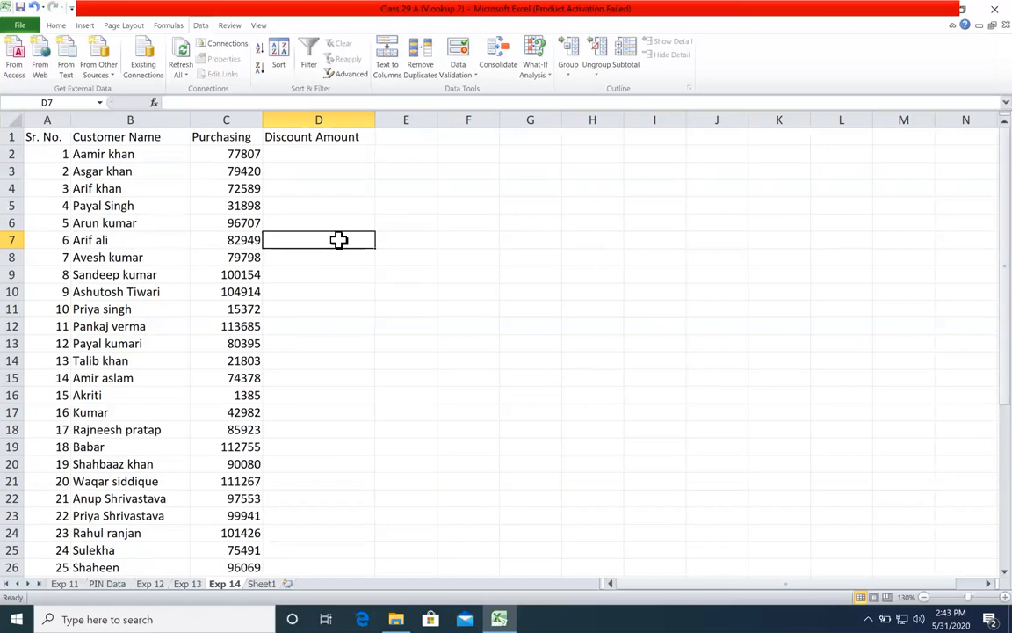
Step: Start a purchase threshold series with 0 in G5 and 5000 in G6
left_click(555, 209)
type("0")
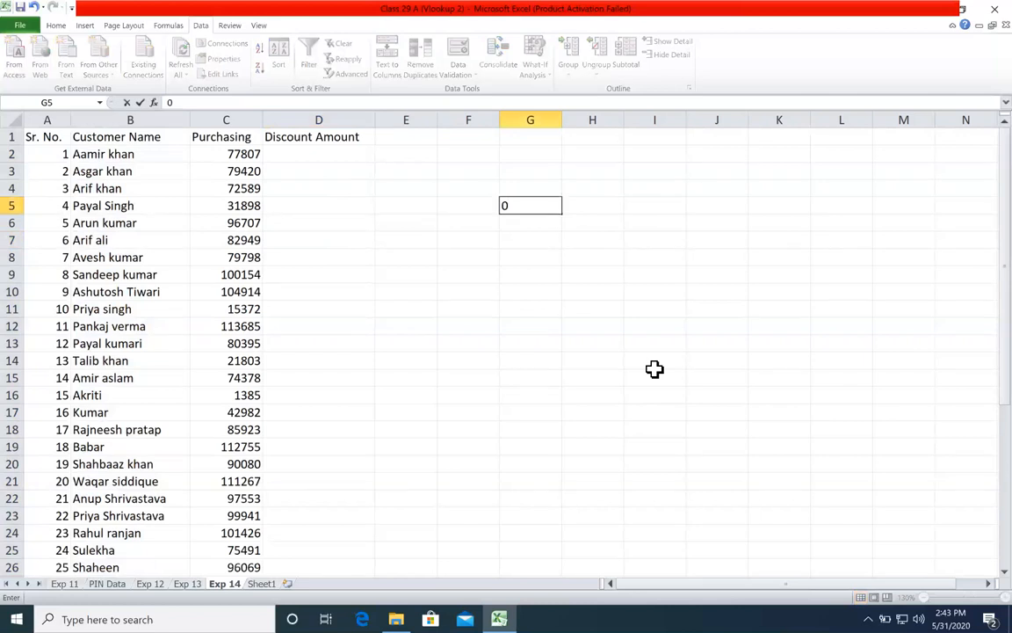
key("Return")
type("5000")
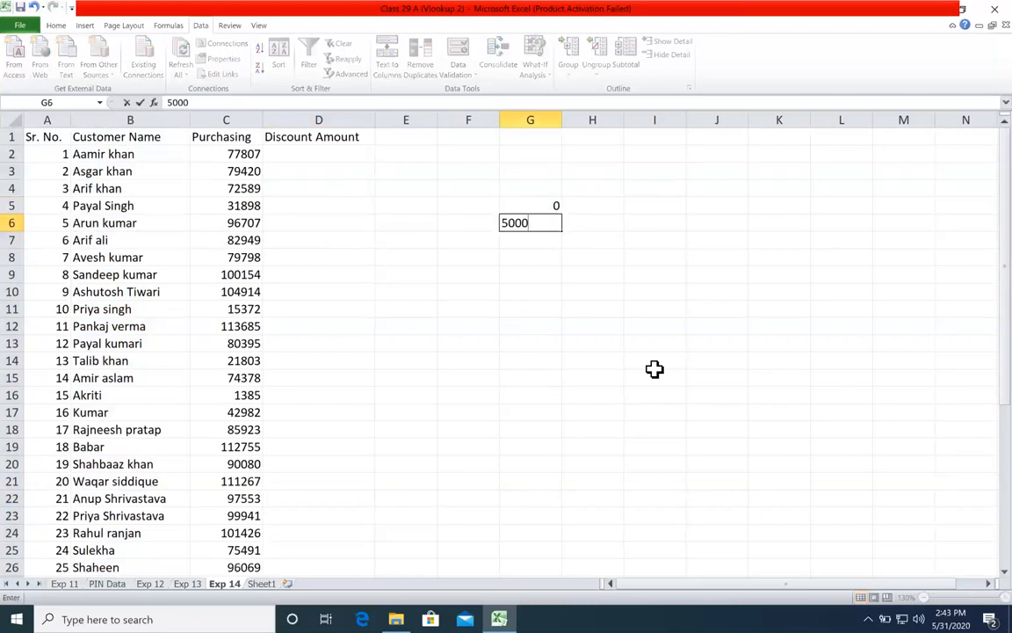
key("Return")
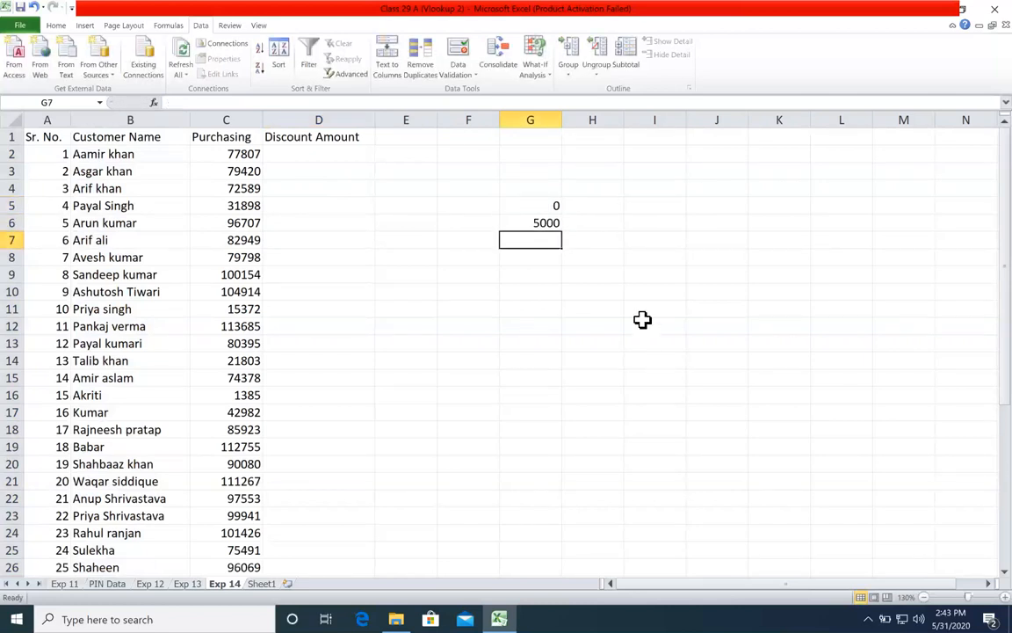
Step: Try extending the 5000-step threshold series from G5:G6 down to 100000 in G25
left_click_drag(552, 209, 585, 154)
scroll(567, 220, "down", 2)
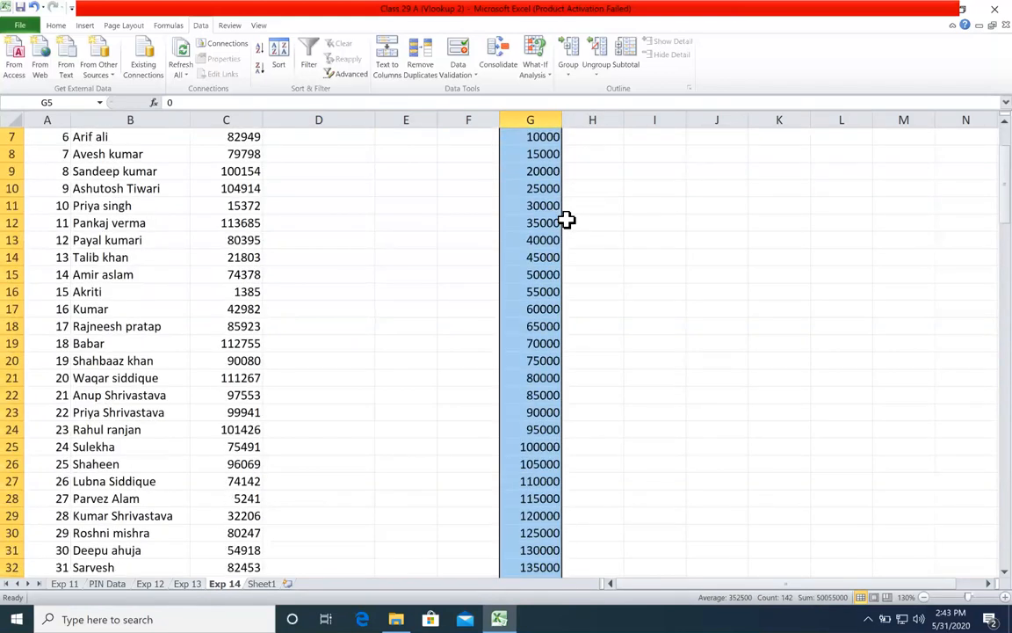
key("ctrl+z")
left_click_drag(561, 232, 534, 563)
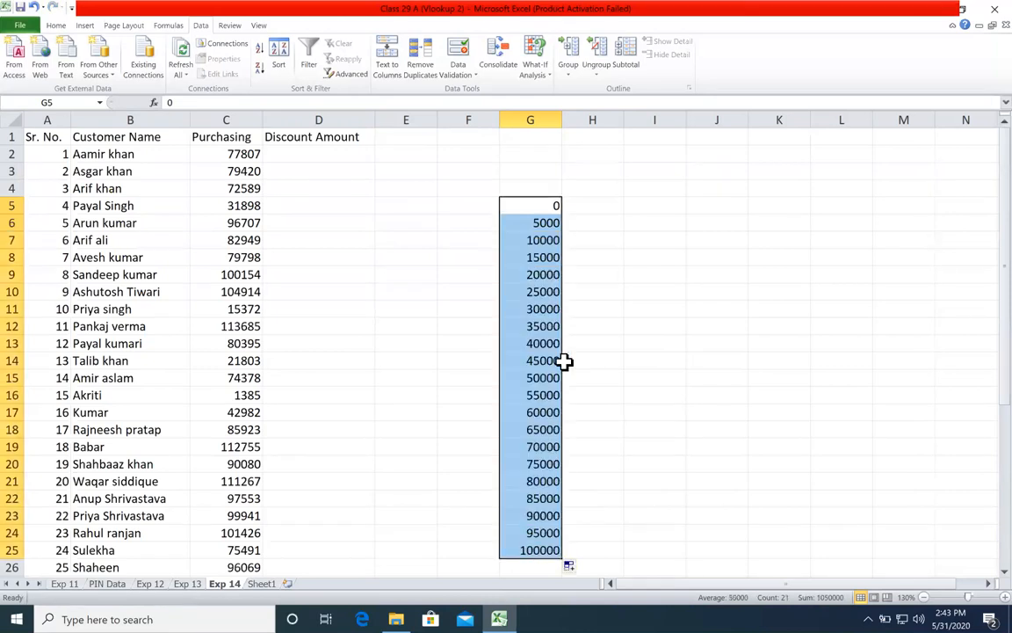
left_click(544, 259)
left_click(537, 360)
left_click_drag(535, 207, 529, 549)
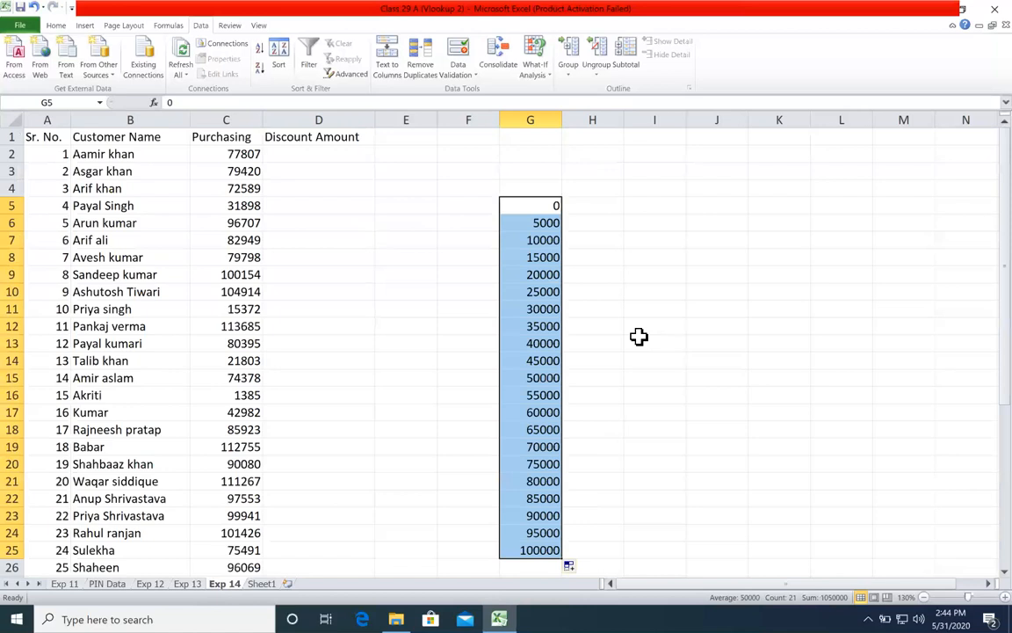
Step: Undo the 5000-step series and replace it with 500 in G6, filled down from G5:G6 to 100000 in G205
key("ctrl+z")
key("ctrl+z")
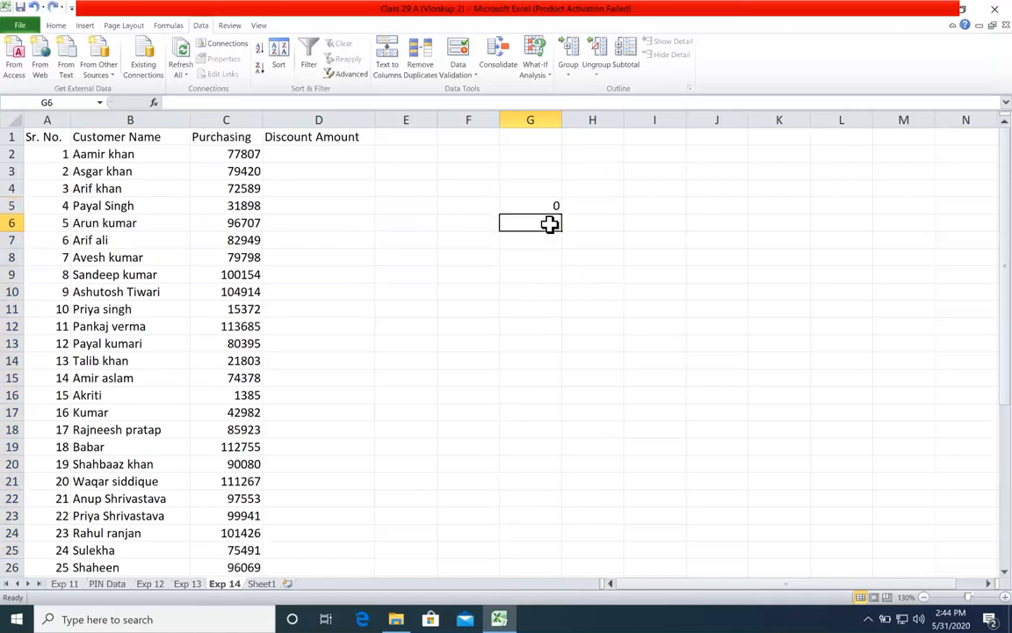
type("500")
key("Return")
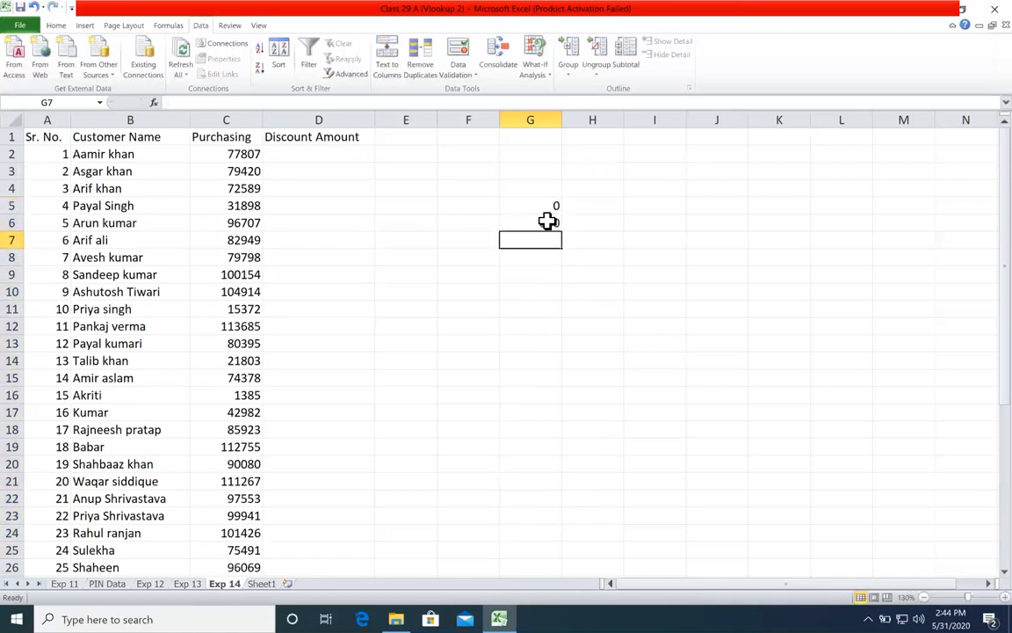
left_click_drag(540, 205, 552, 485)
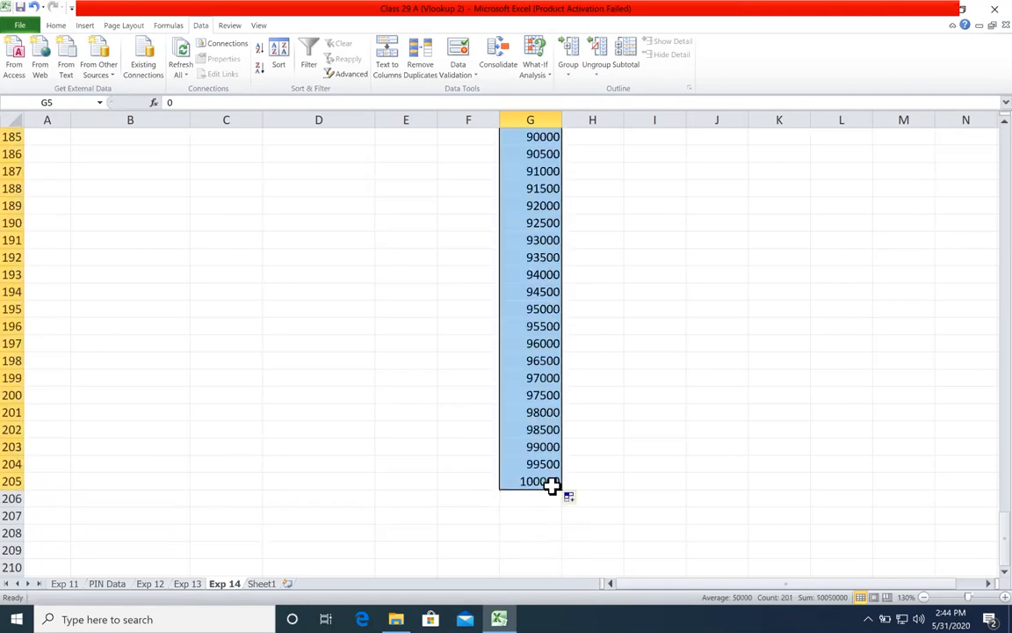
left_click(578, 478)
scroll(522, 312, "up", 20)
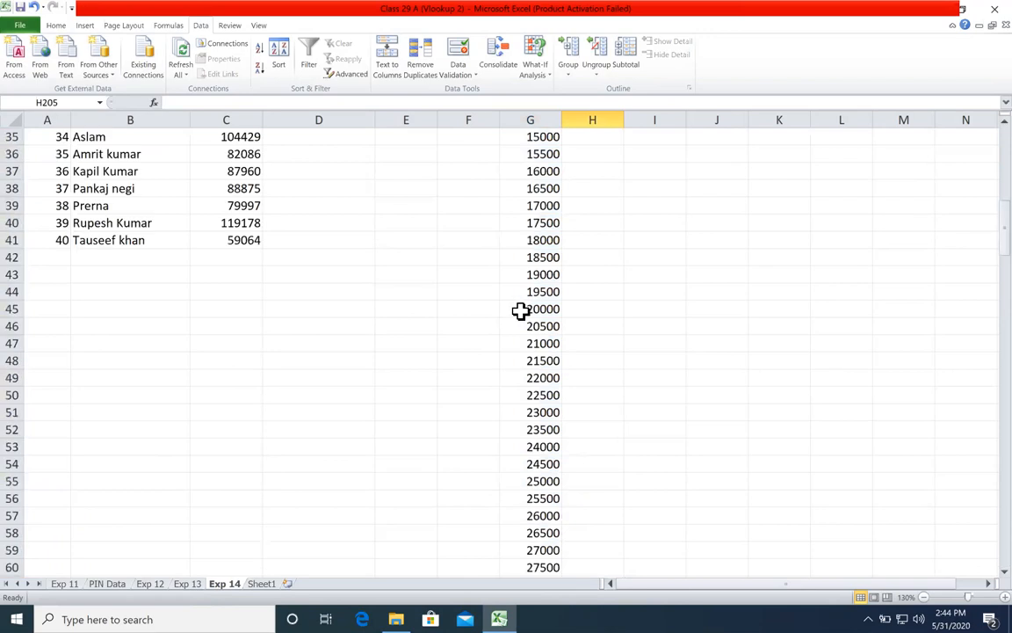
left_click(542, 119)
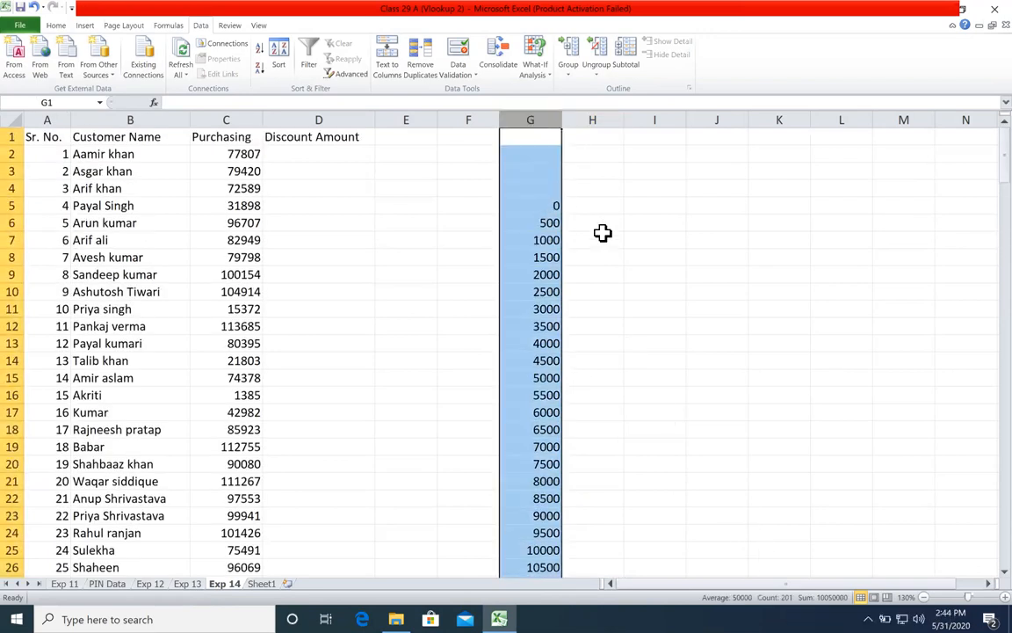
Step: Enter discounts of 0 in H5 and 50 in H6, and fill the series down beside all the purchase thresholds
left_click(596, 204)
type("0")
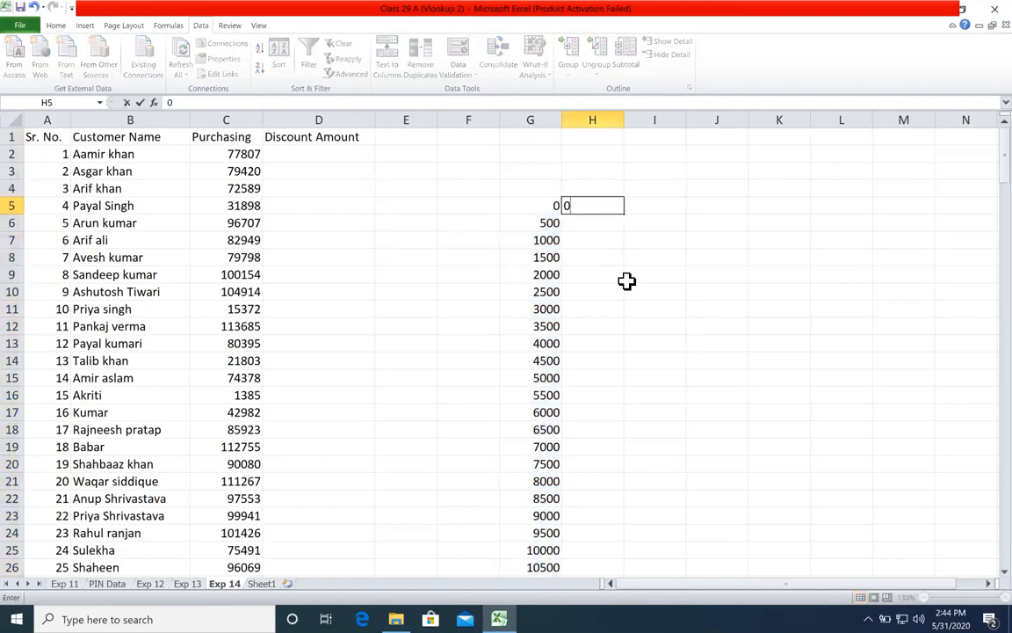
key("Return")
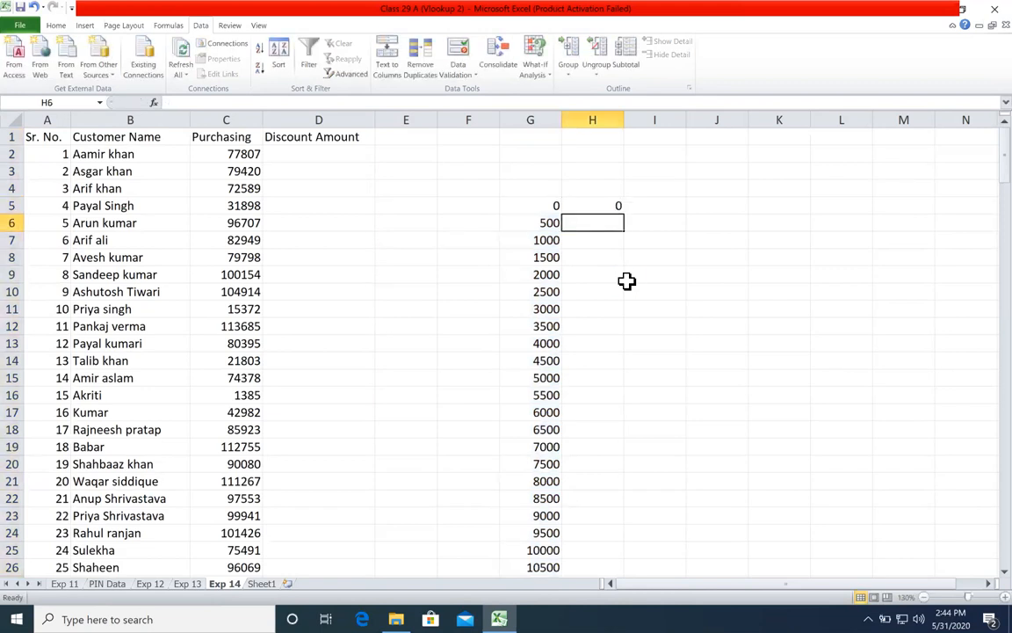
type("10")
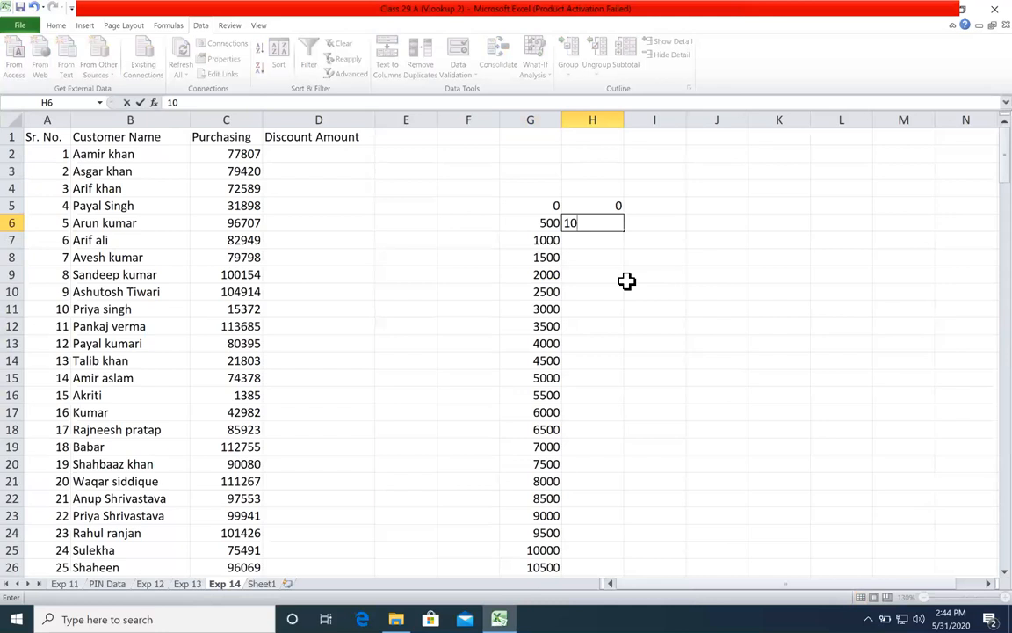
key("BackSpace")
key("BackSpace")
type("50")
key("Return")
left_click_drag(608, 204, 623, 230)
double_click(623, 230)
Step: Compare the first purchase thresholds in column G with their discounts in column H, down to row 9
left_click(611, 308)
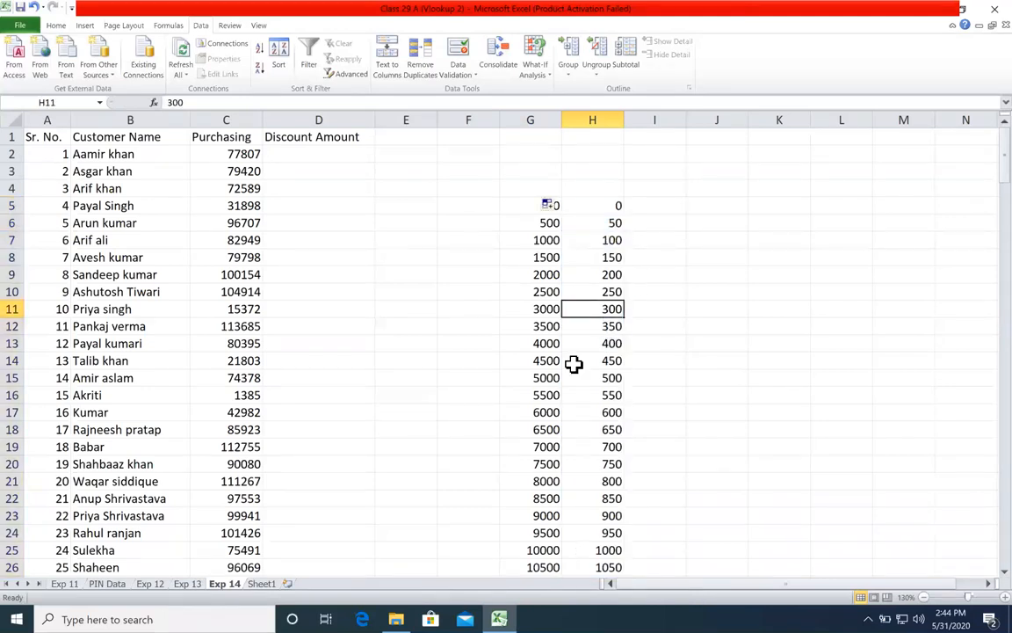
left_click(549, 339)
left_click(586, 223)
left_click(543, 239)
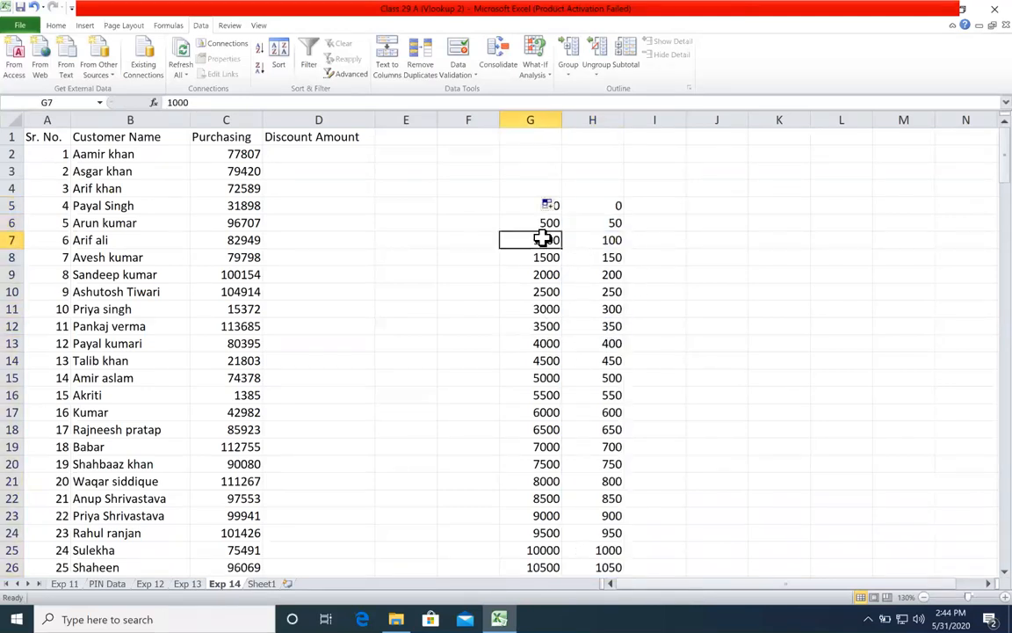
left_click(582, 243)
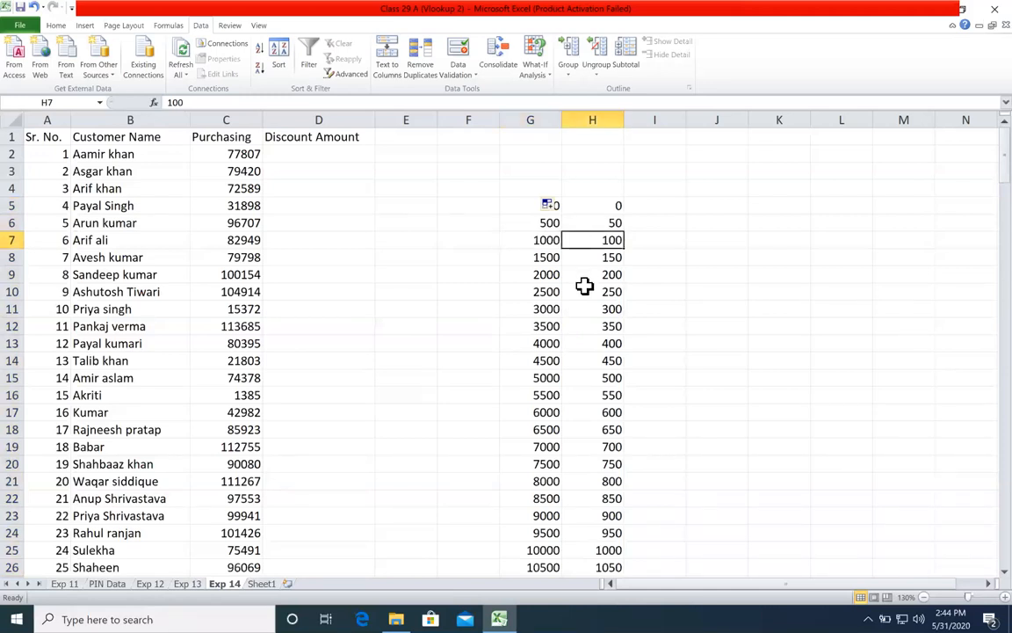
left_click(590, 256)
left_click(515, 275)
left_click(582, 277)
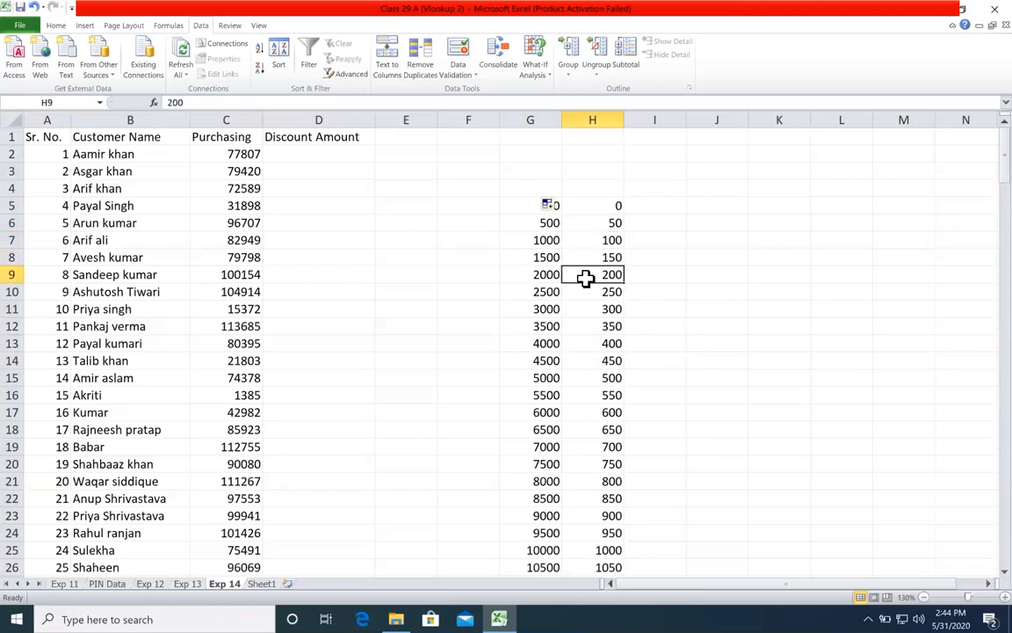
Step: Examine the threshold and discount pairs further down the lookup table in columns G and H
scroll(577, 294, "down", 15)
scroll(576, 300, "down", 20)
left_click(474, 344)
left_click(640, 361)
left_click(564, 412)
left_click(566, 464)
left_click(559, 497)
left_click(565, 498)
left_click(546, 550)
left_click(591, 550)
left_click(530, 548)
left_click(601, 566)
scroll(599, 526, "down", 7)
scroll(581, 477, "down", 7)
scroll(578, 473, "up", 20)
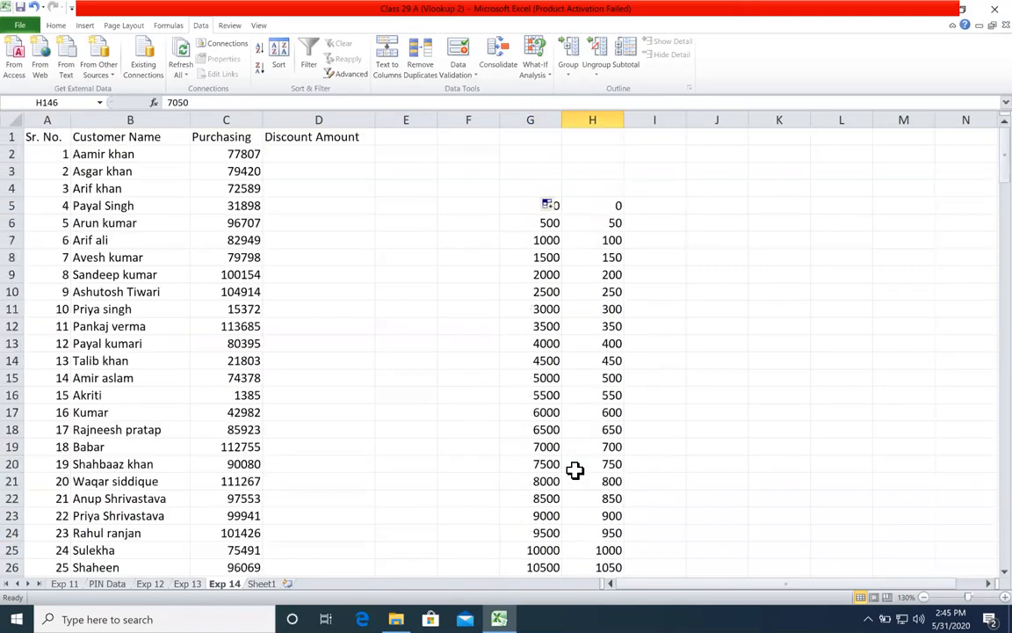
Step: Recheck the threshold and discount pair in row 6, the end of the table, and the entry count of column G
left_click(631, 219)
left_click(549, 221)
left_click(594, 221)
left_click(554, 225)
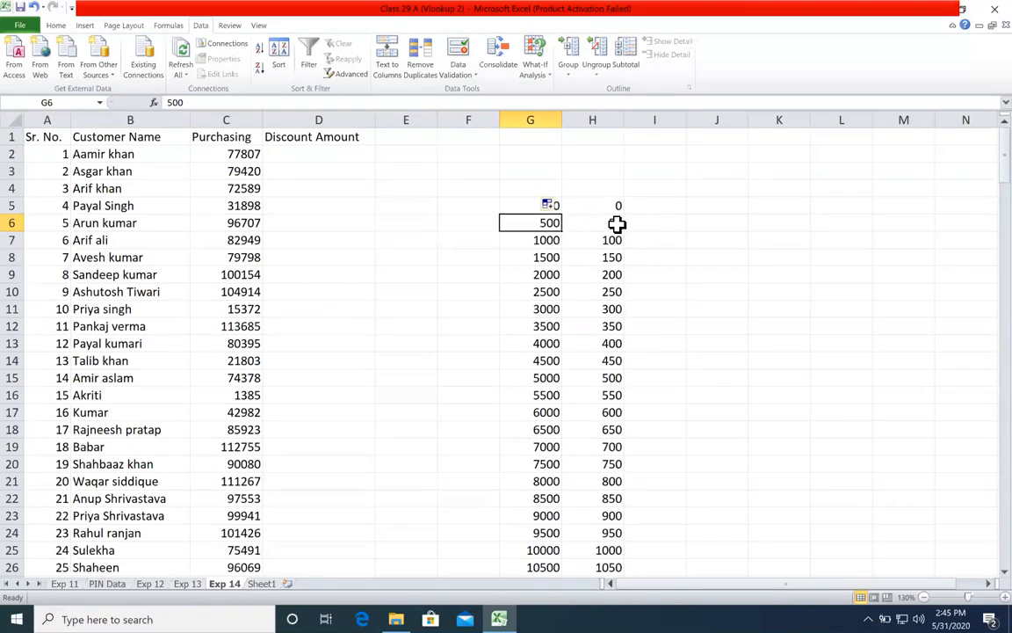
left_click_drag(545, 222, 606, 219)
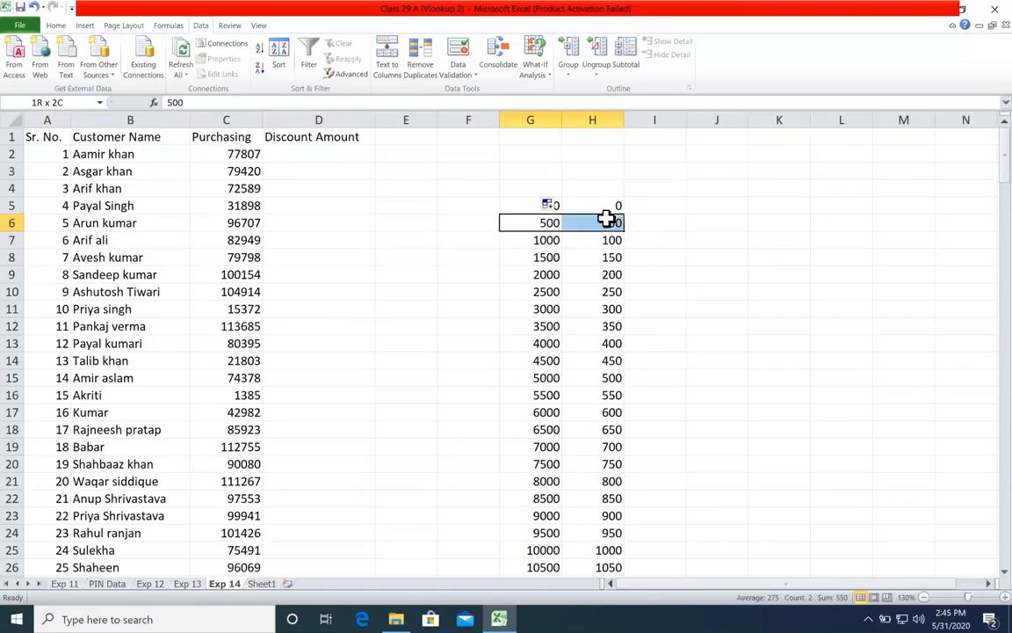
left_click(569, 192)
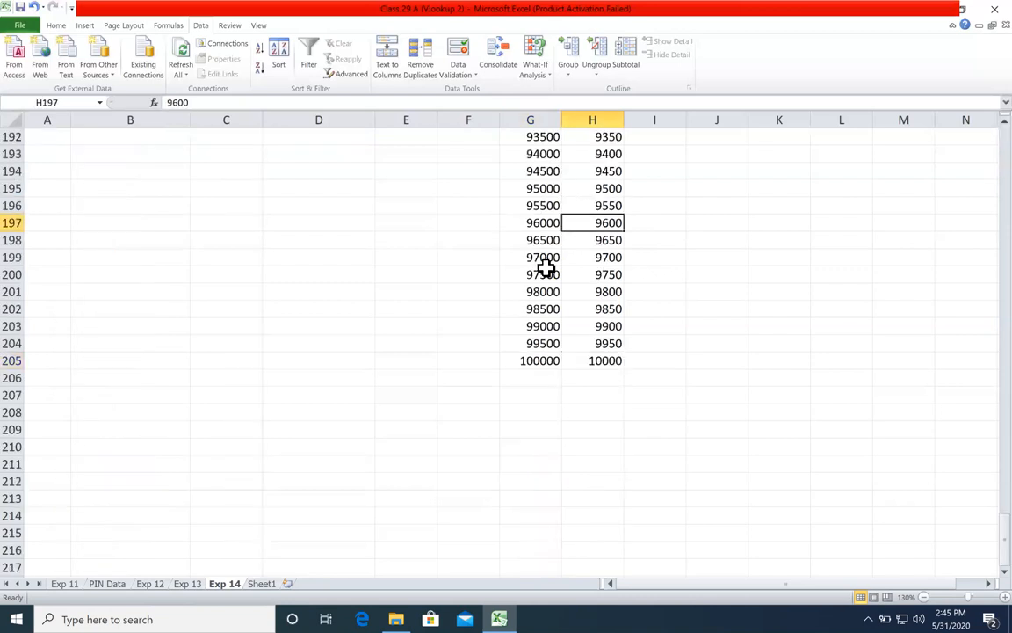
scroll(536, 175, "up", 5)
left_click(527, 119)
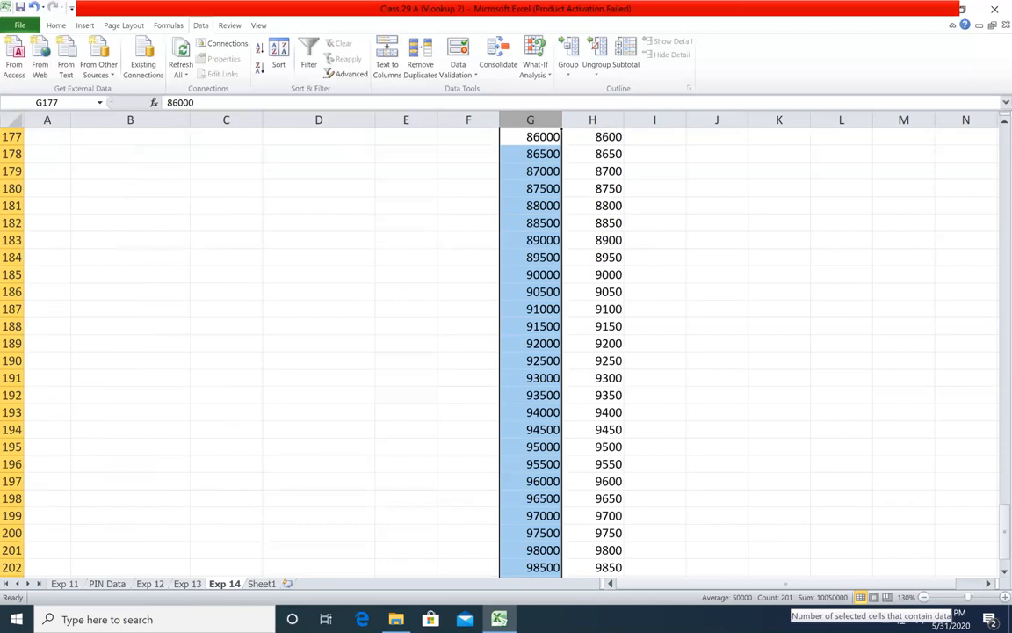
scroll(535, 236, "up", 20)
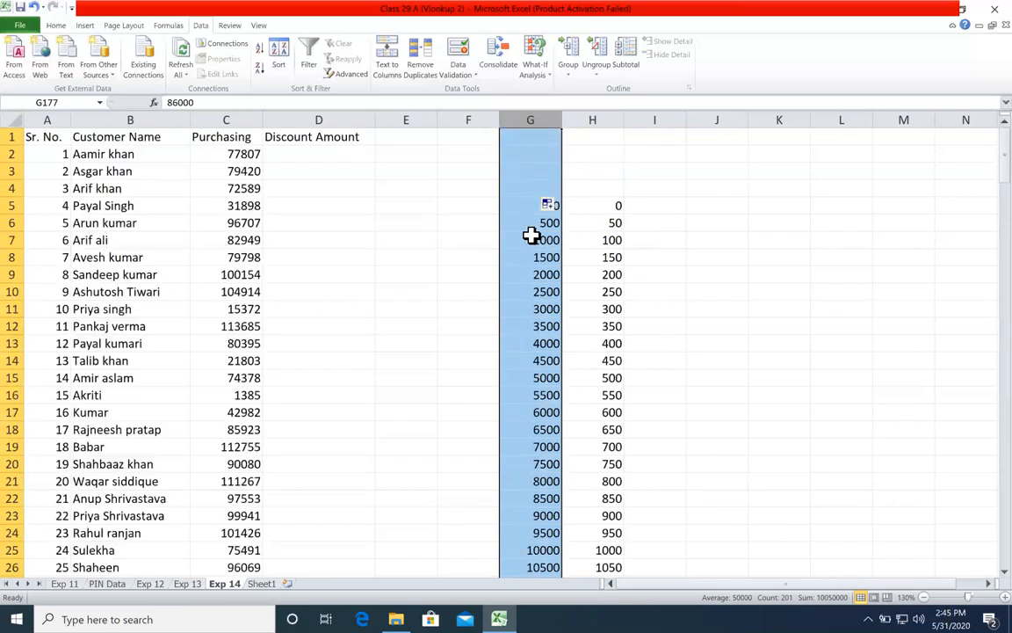
double_click(646, 170)
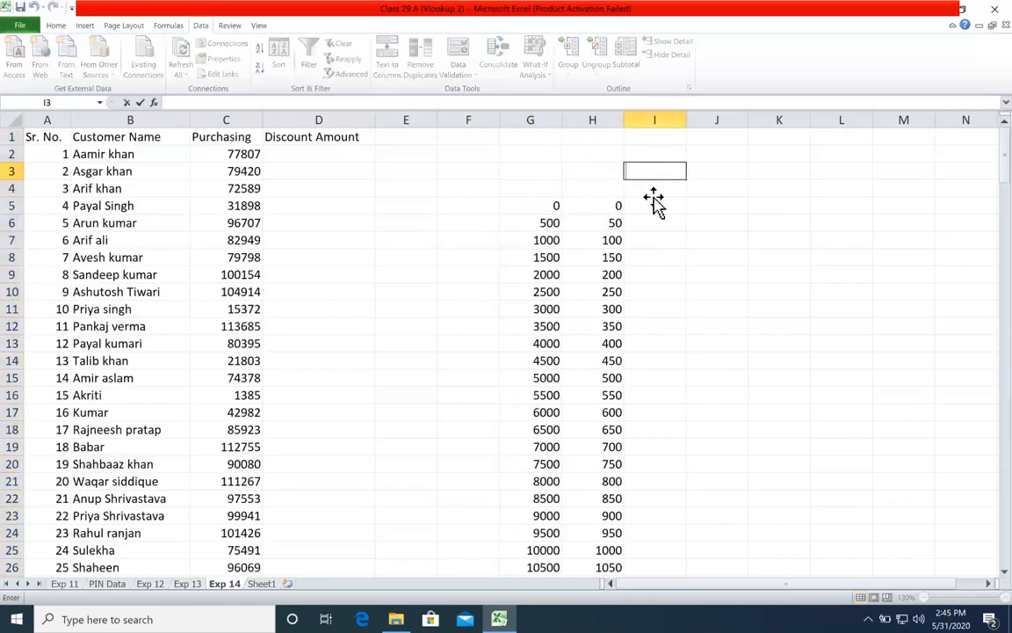
left_click_drag(652, 191, 653, 197)
left_click(657, 190)
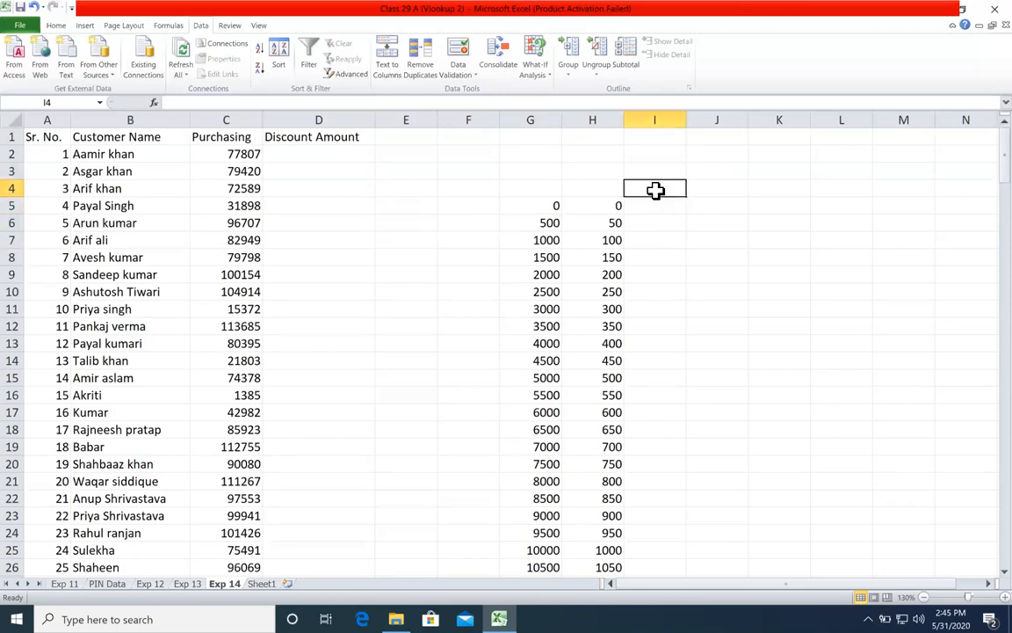
Step: Start a VLOOKUP formula in D2 with the first customer's purchasing amount, C2, as the lookup value
left_click(314, 153)
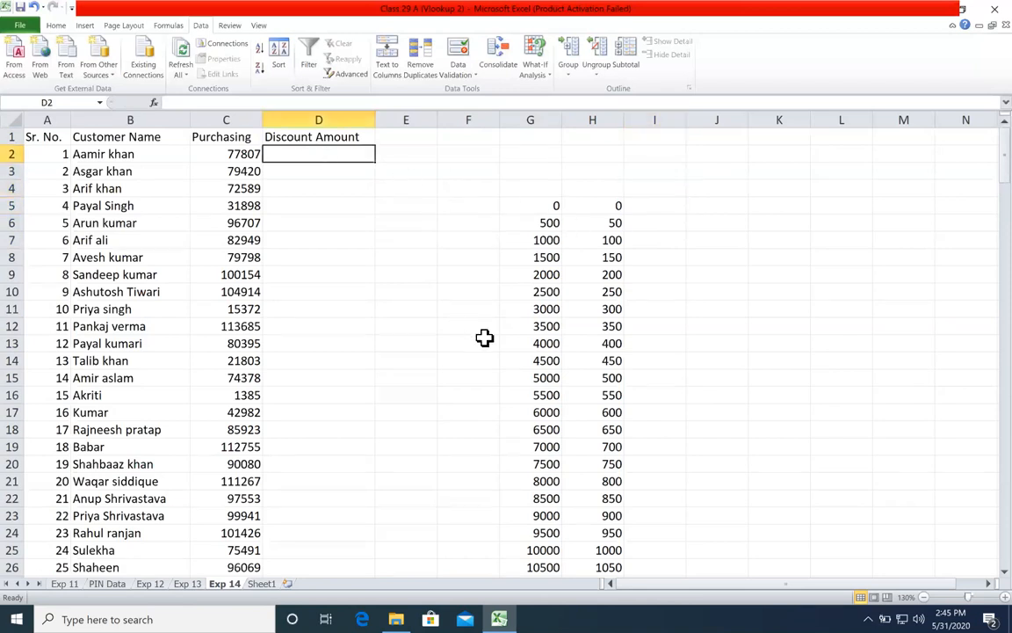
type("=vl")
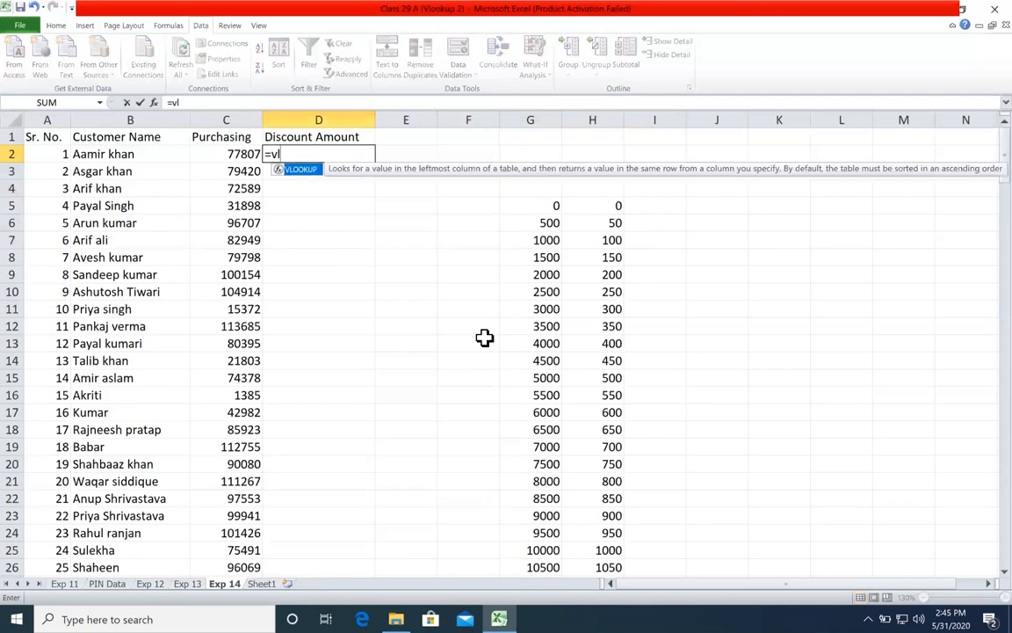
key("Tab")
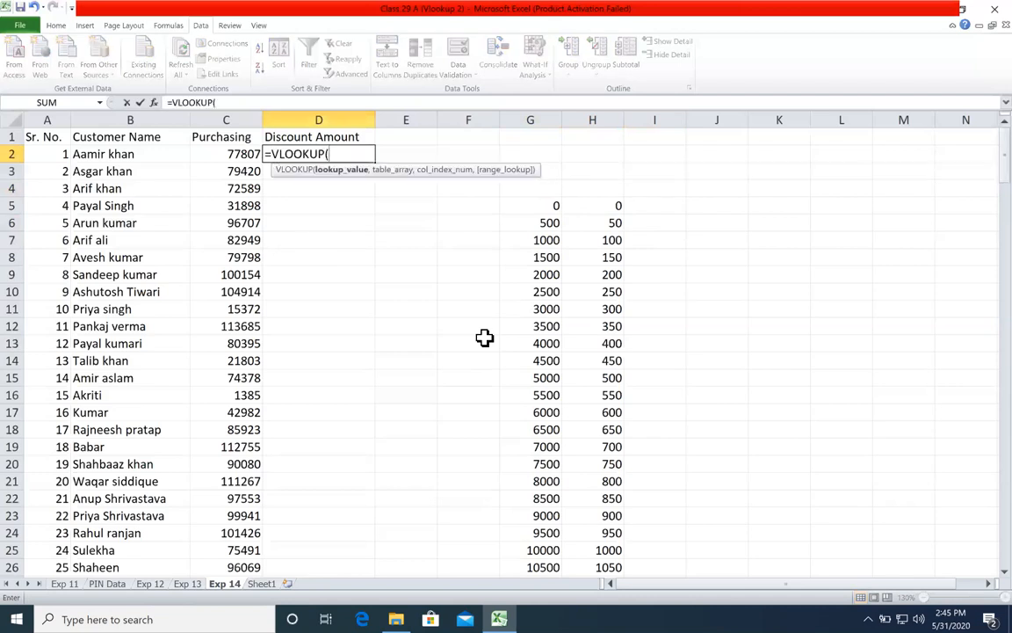
left_click(213, 153)
type(",")
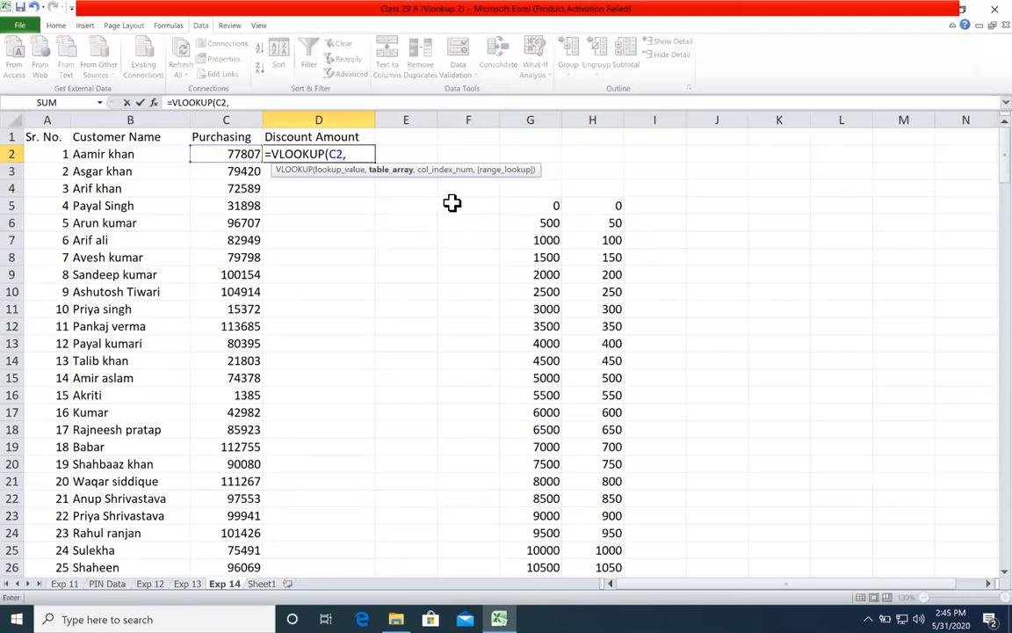
Step: Supply the whole threshold and discount table as the formula's table array, locked as $G$5:$H$205
left_click(519, 207)
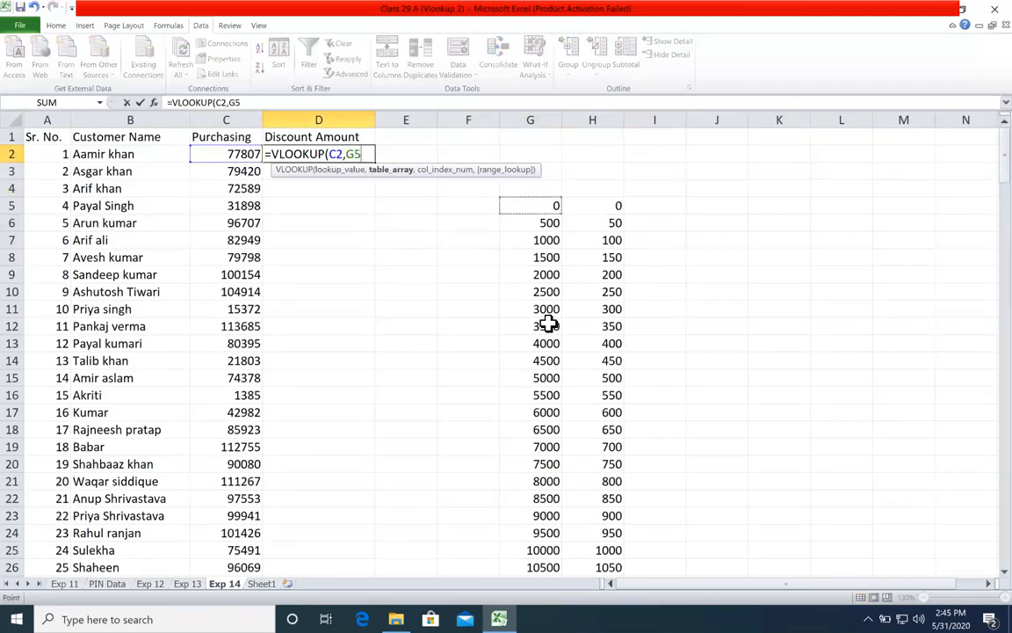
key("ctrl+shift+Down")
key("ctrl+shift+Right")
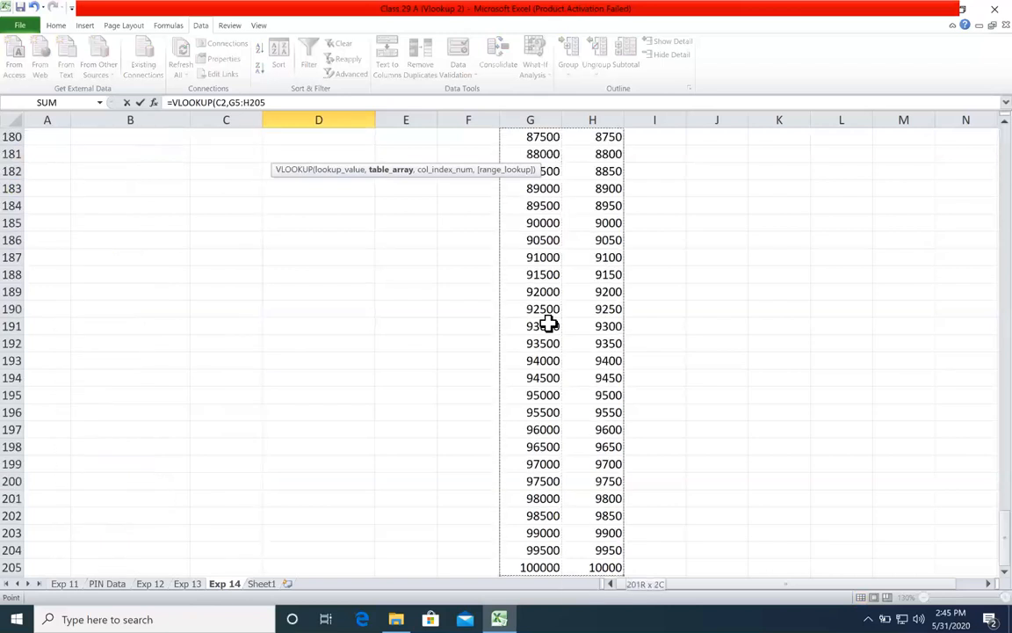
key("ctrl+BackSpace")
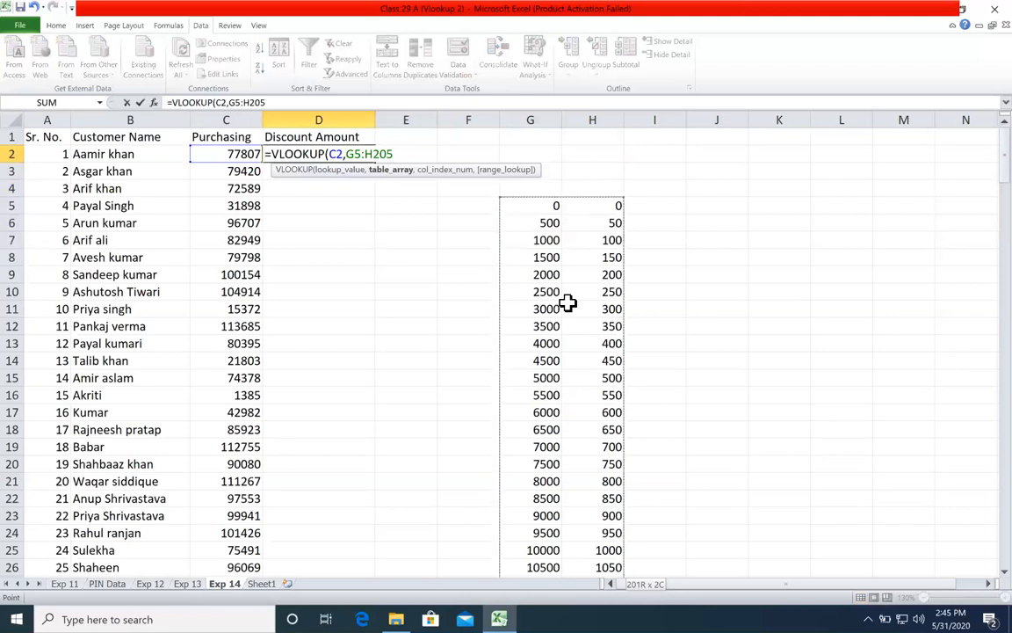
key("F4")
type(",")
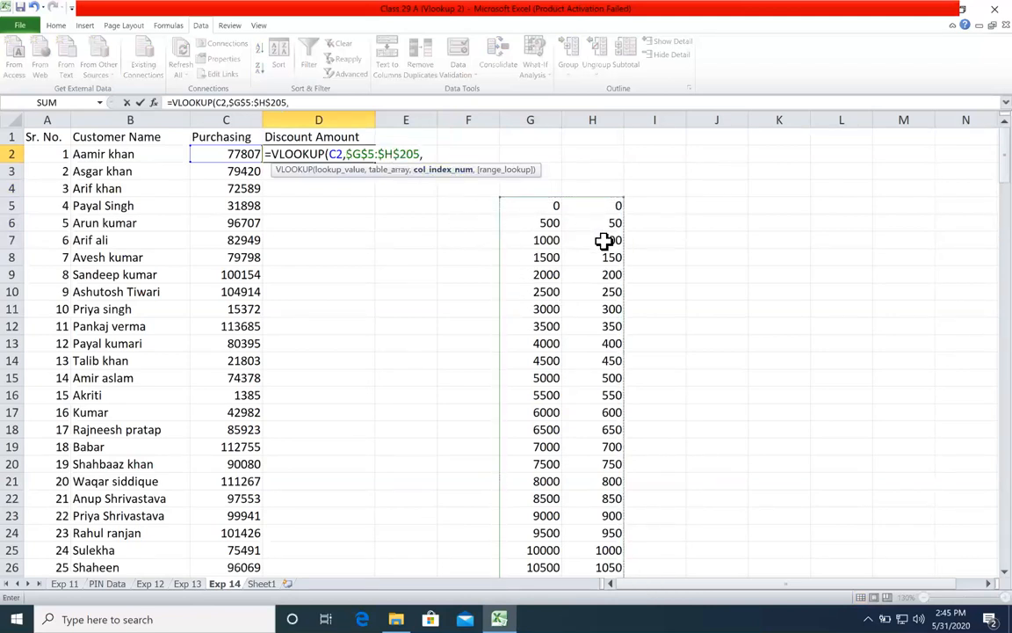
type("2,0")
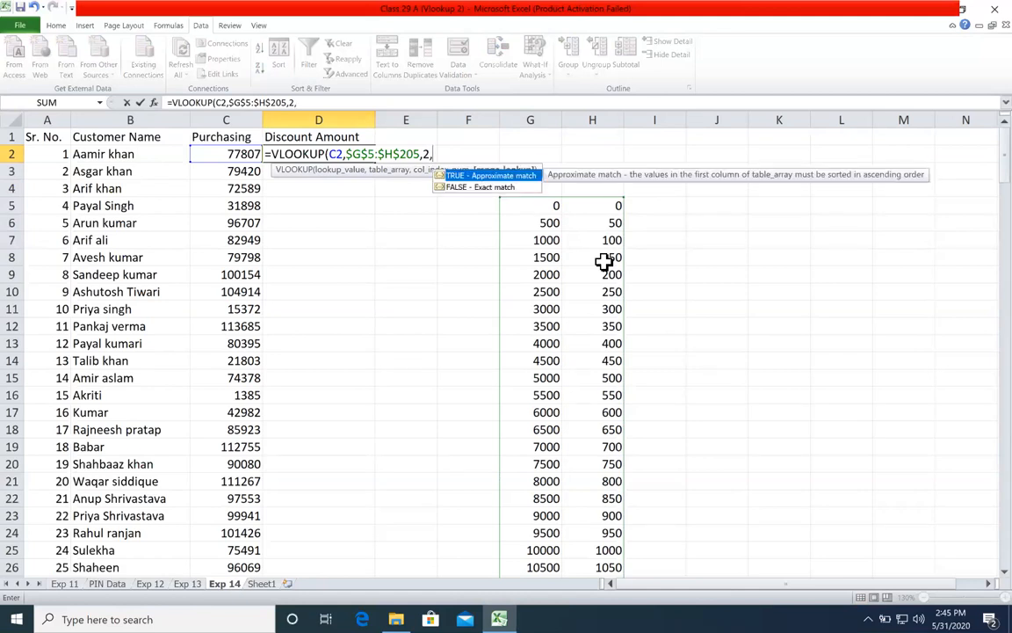
type(")")
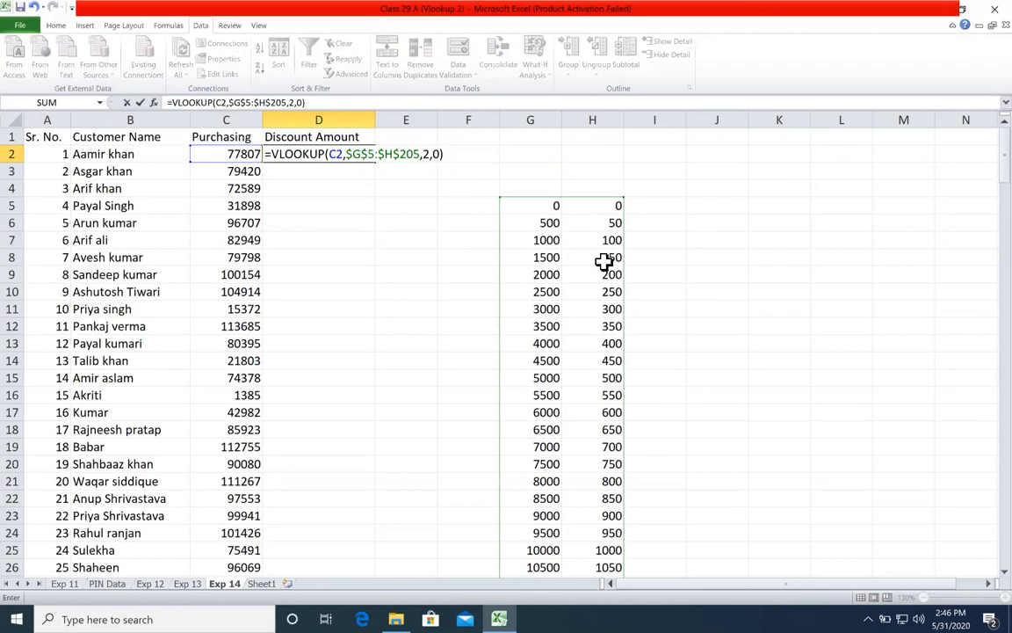
Step: Complete the D2 formula with column index 2 and range lookup 0
key("Return")
Step: Change the range lookup argument of the VLOOKUP in D2 to 1 for an approximate match
double_click(355, 153)
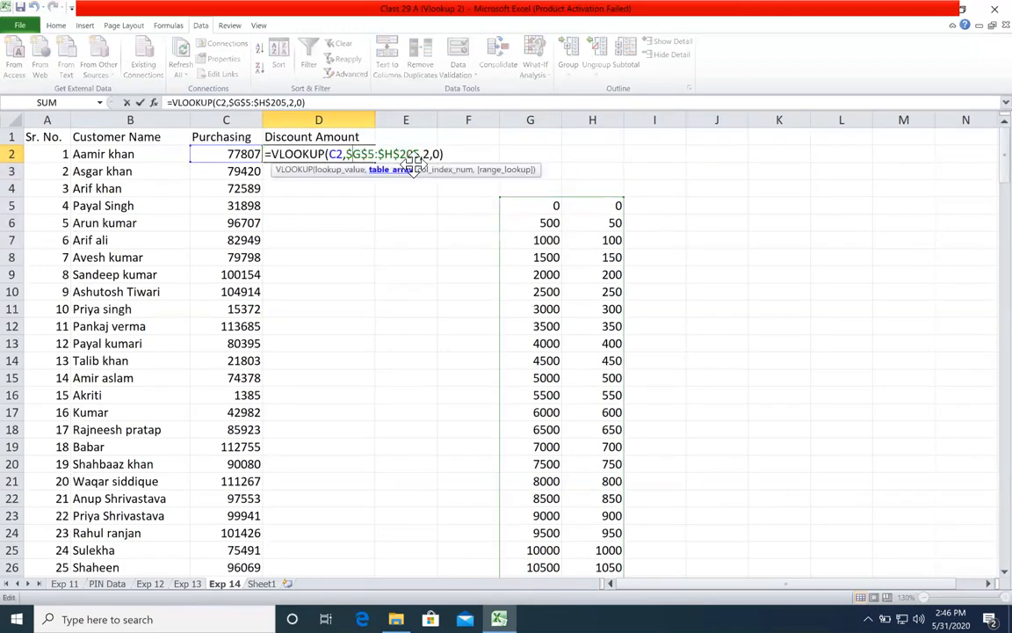
left_click(439, 156)
key("BackSpace")
type("1")
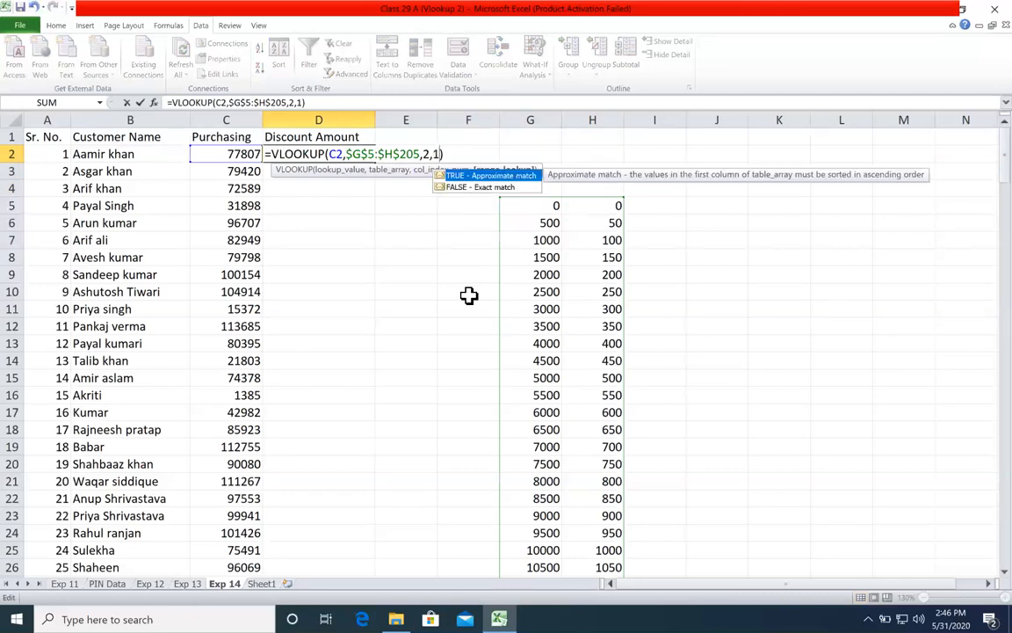
key("Return")
Step: Fill the D2 discount formula down the Discount Amount column for all customers and look over the filled rows
left_click(360, 155)
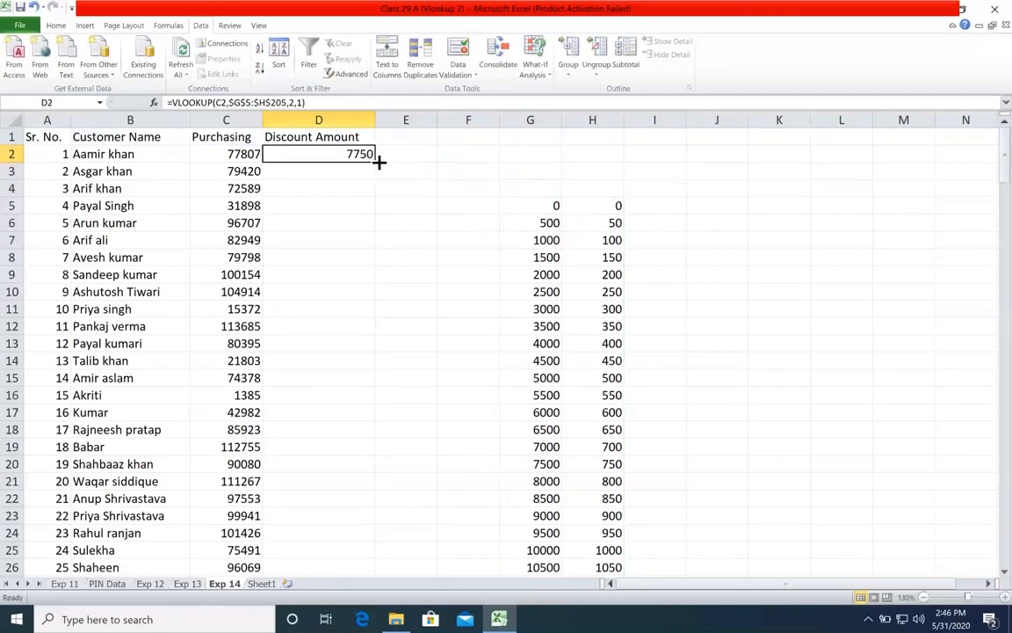
double_click(376, 163)
left_click(338, 279)
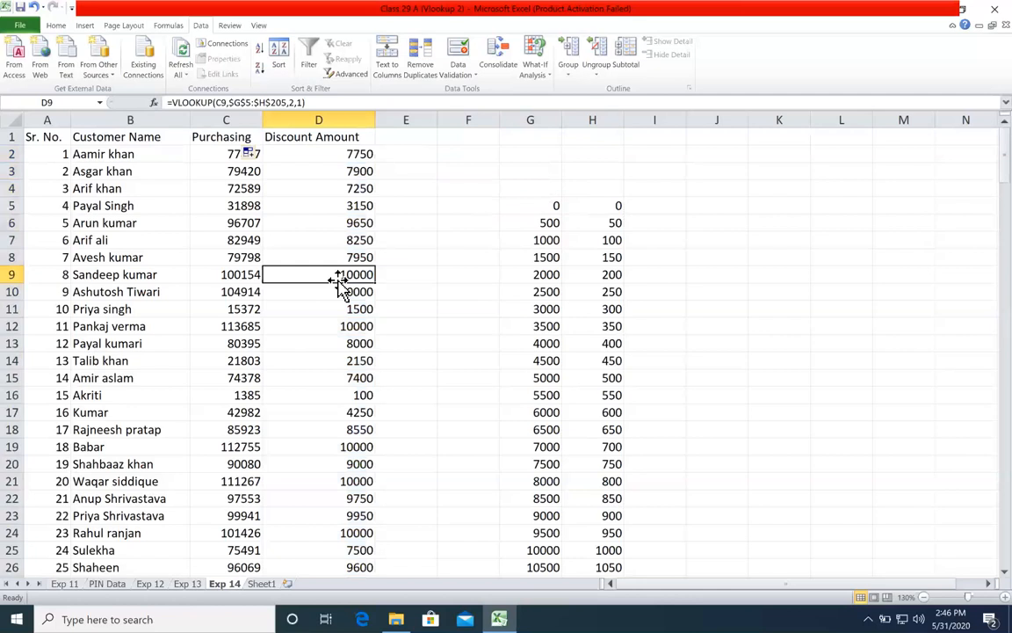
scroll(340, 281, "down", 13)
scroll(340, 287, "up", 2)
scroll(340, 286, "up", 11)
Step: Set the purchasing amount in C3 to 25000 and check its discount in D3
left_click(216, 172)
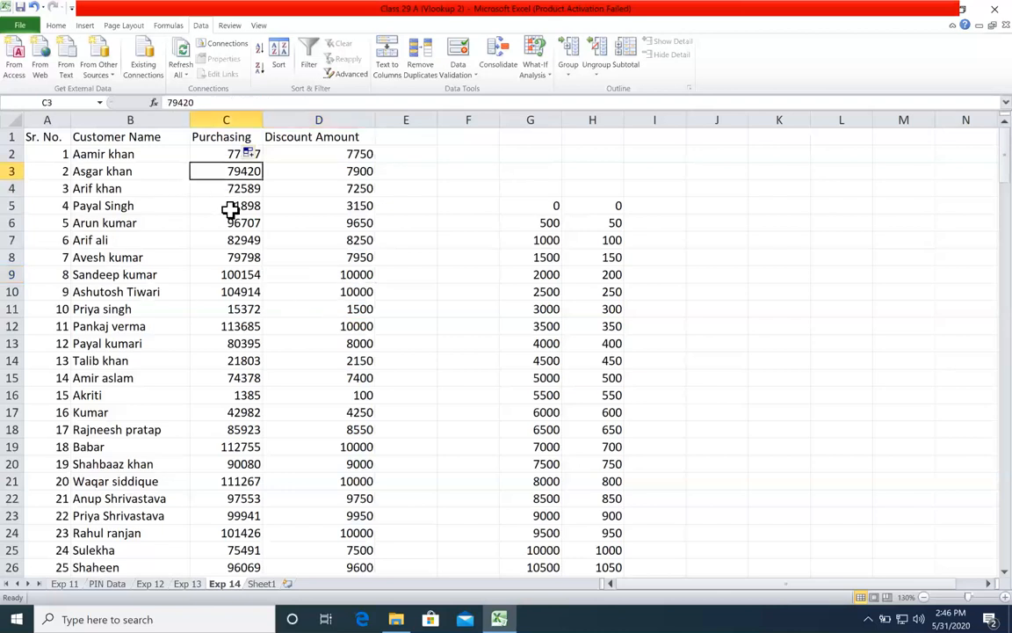
type("25000")
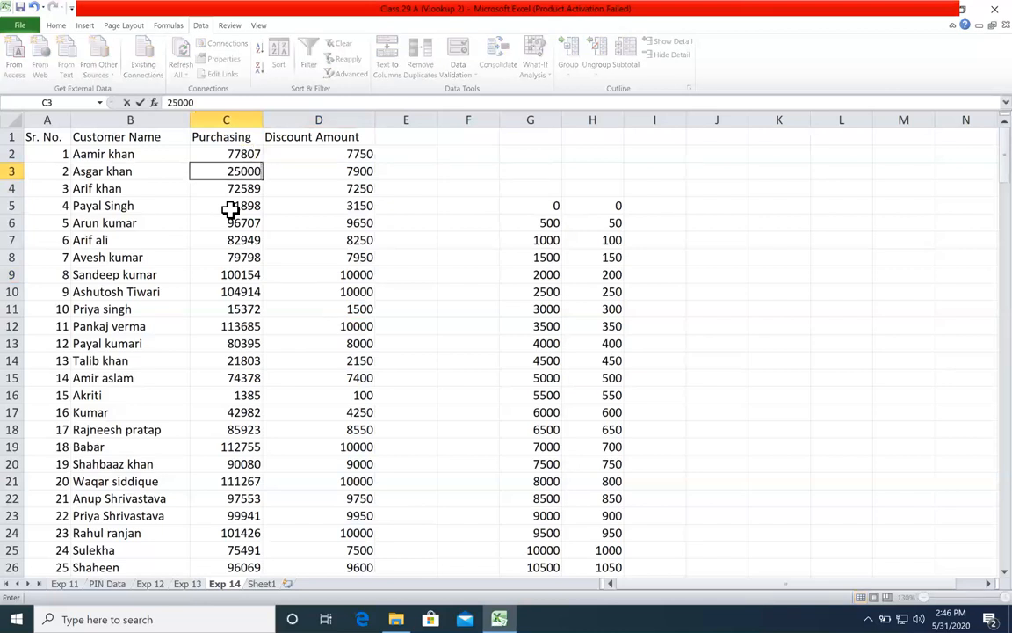
key("Return")
left_click(332, 171)
Step: Set the purchasing amount in C3 to 12000 to test the discount lookup
left_click(234, 172)
type("12000")
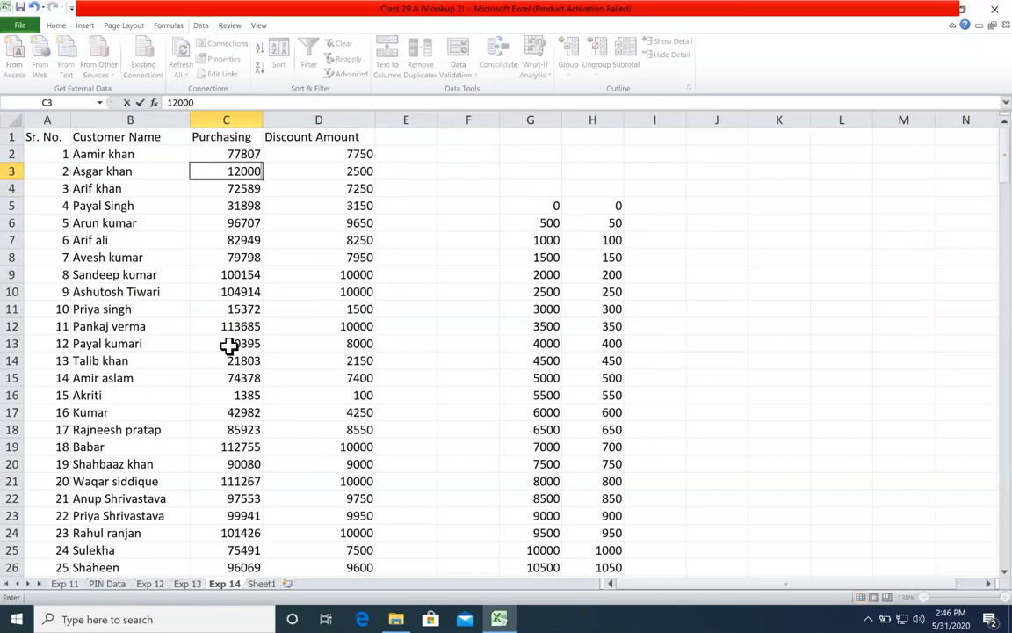
key("Return")
left_click(325, 188)
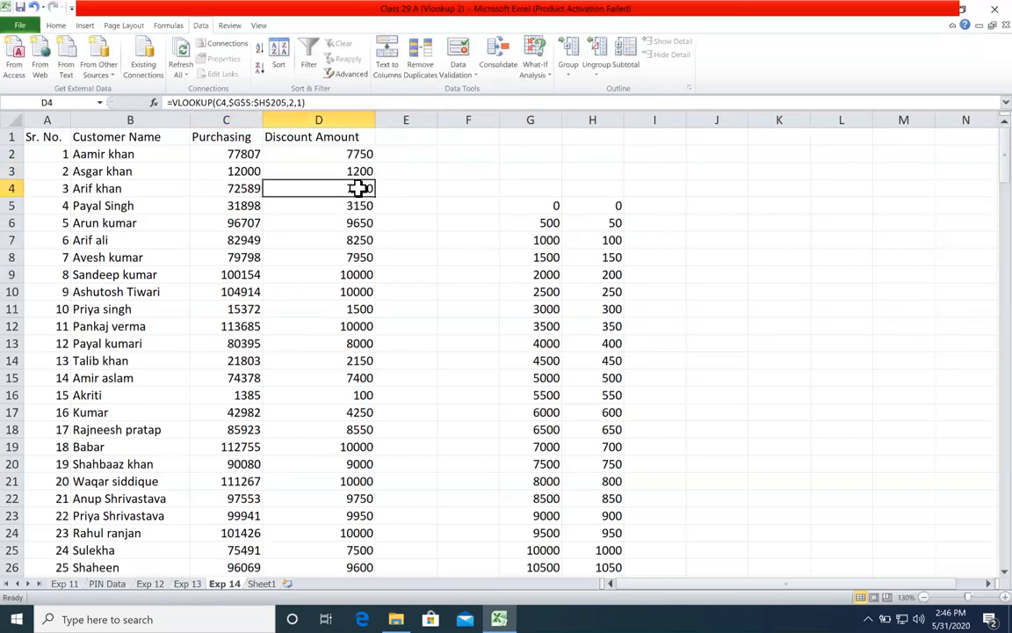
Step: Set the purchasing amount in C5 to 300 to test a value below the 500 threshold
left_click(230, 204)
type("300")
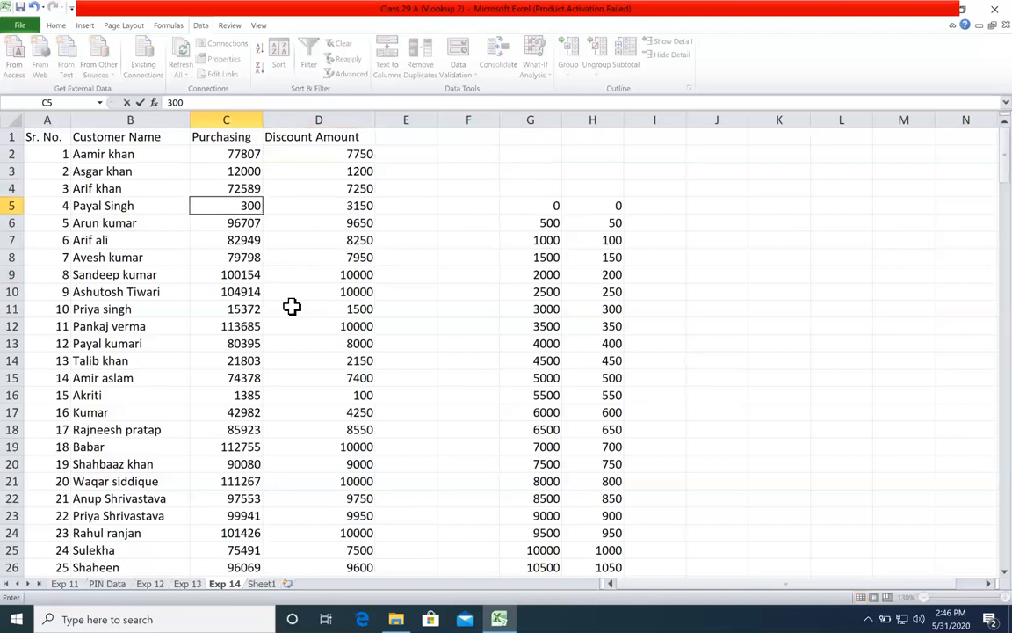
key("Return")
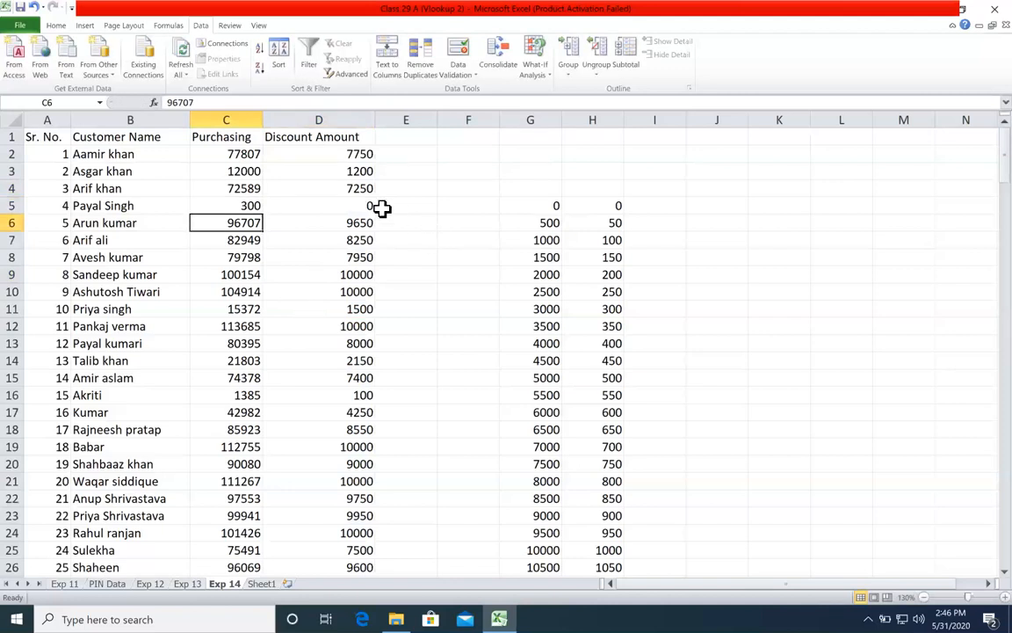
left_click(530, 190)
Step: Set the purchasing amount in C5 to 500 to test the discount at the first nonzero threshold
left_click(235, 207)
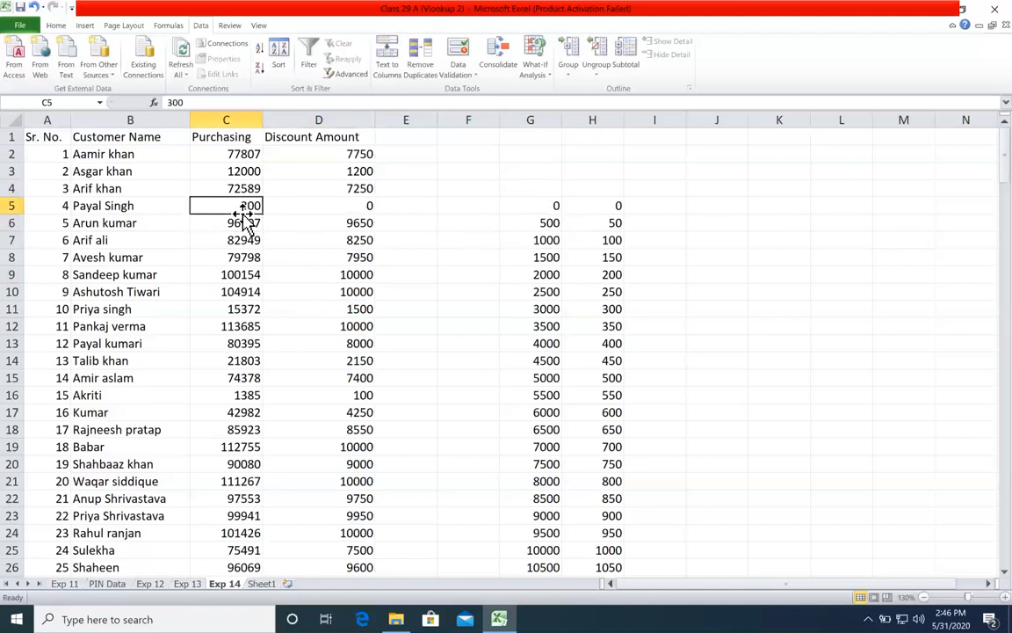
type("500")
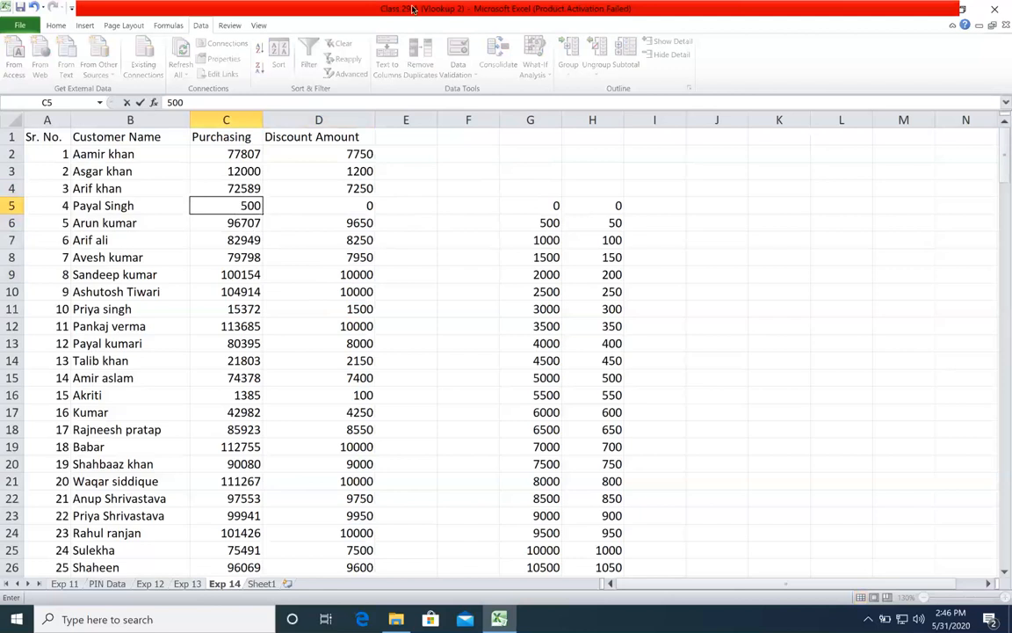
key("Return")
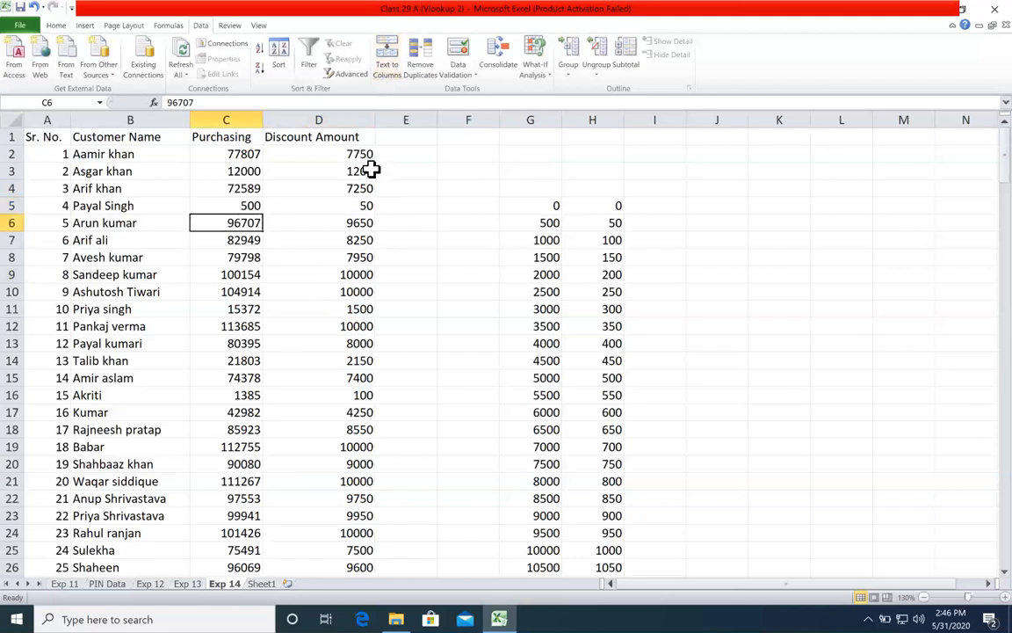
left_click(536, 120)
left_click(361, 219)
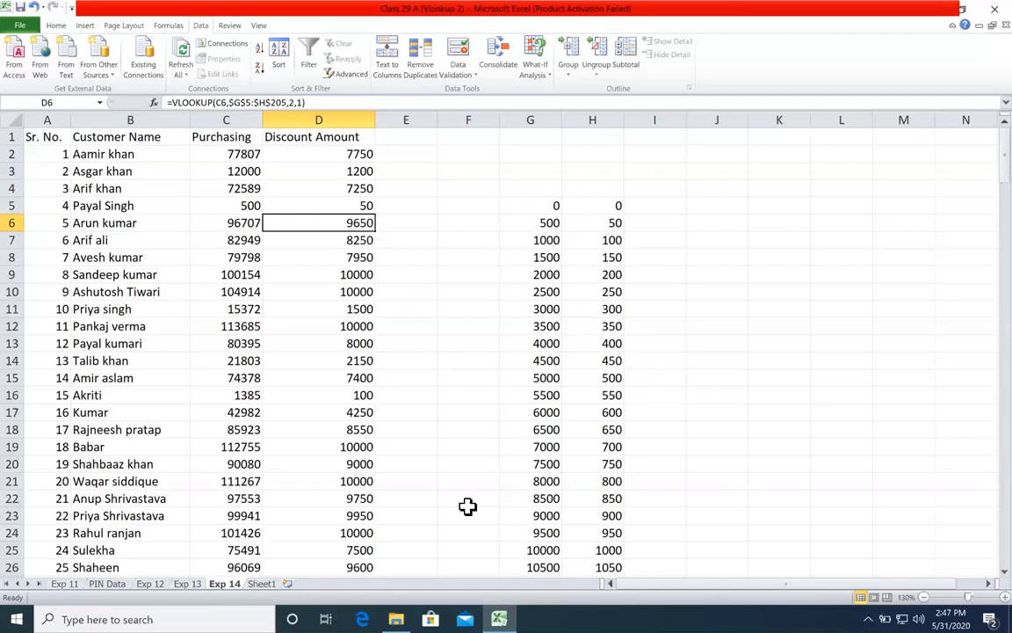
Step: Rename Sheet1 as HLookup
left_click(410, 411)
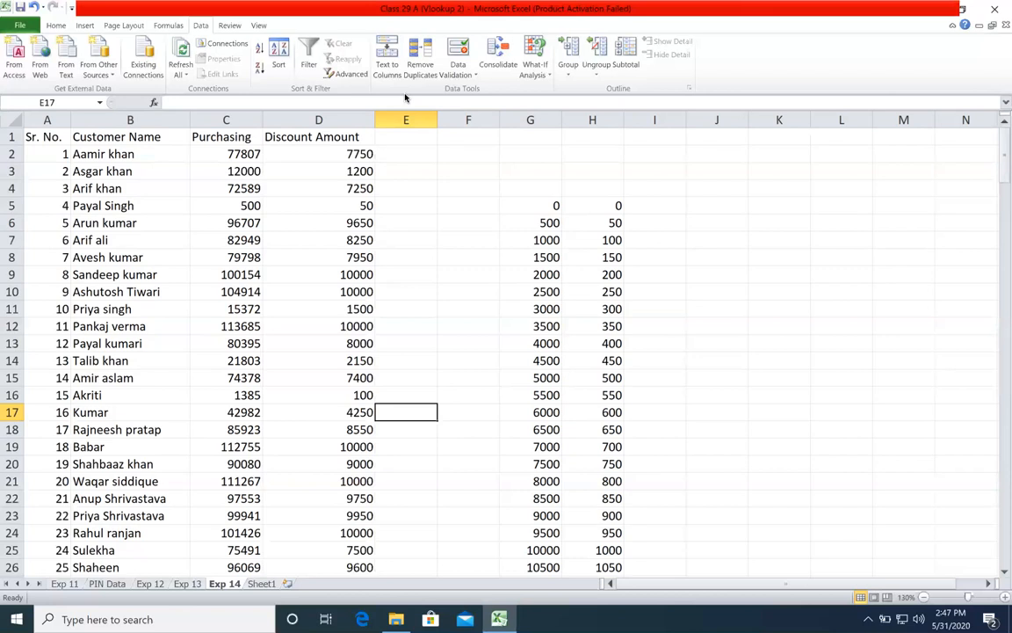
left_click(176, 341)
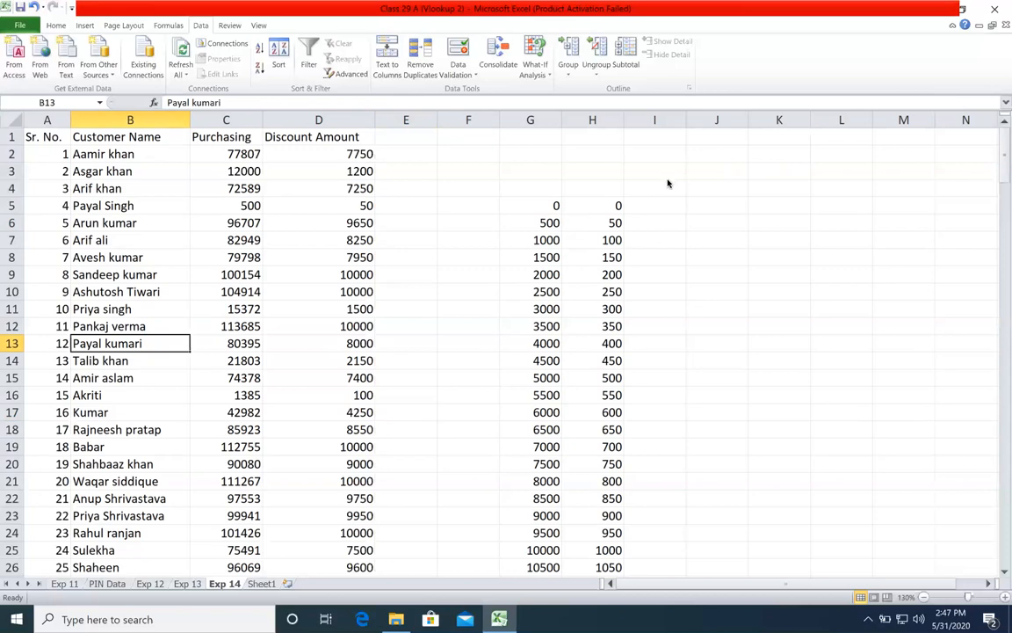
left_click(261, 583)
double_click(261, 584)
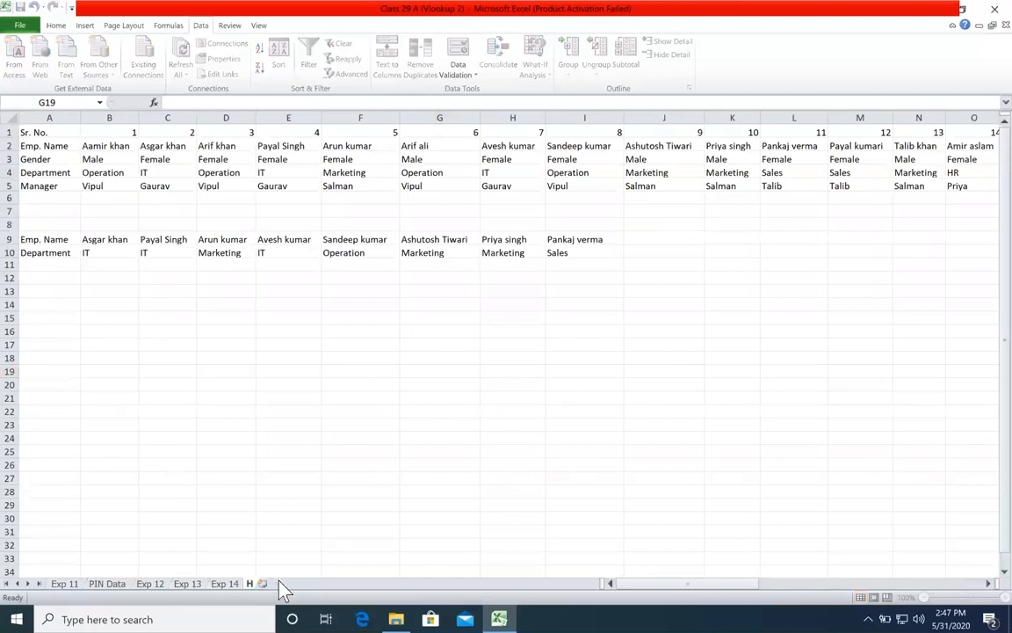
type("HLookup")
key("Return")
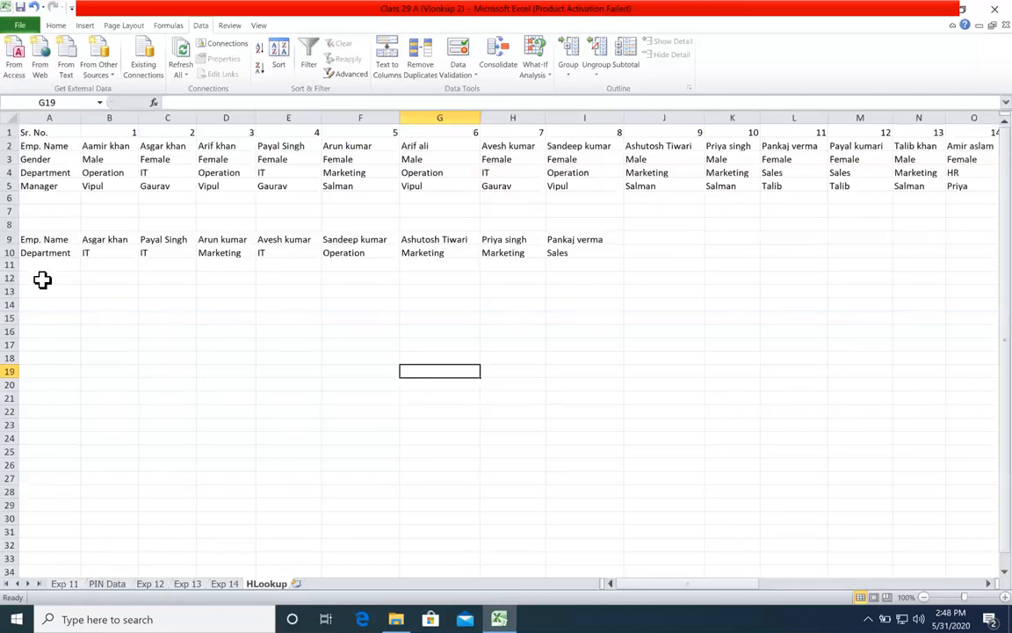
Step: Examine the horizontal layout of the employee table in rows 1 to 5 and the lookup names in row 9
left_click_drag(43, 279, 66, 464)
left_click_drag(111, 281, 111, 399)
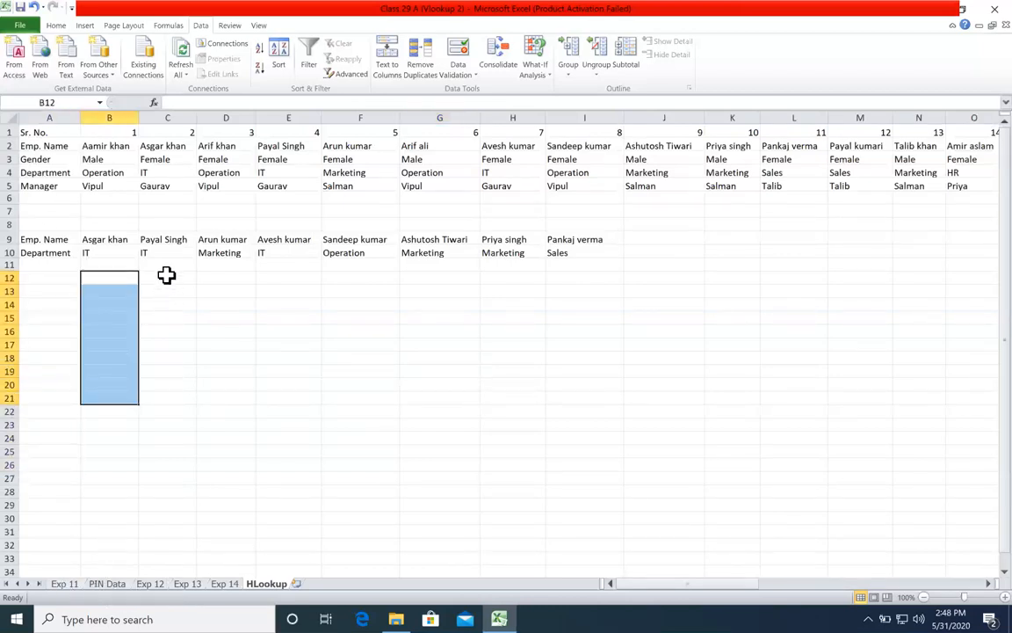
left_click_drag(165, 277, 167, 345)
left_click_drag(220, 278, 226, 341)
left_click(262, 357)
left_click(52, 132)
left_click_drag(152, 141, 434, 131)
left_click_drag(68, 146, 68, 173)
left_click(122, 134)
left_click(119, 149)
left_click(118, 159)
left_click(121, 172)
left_click(121, 185)
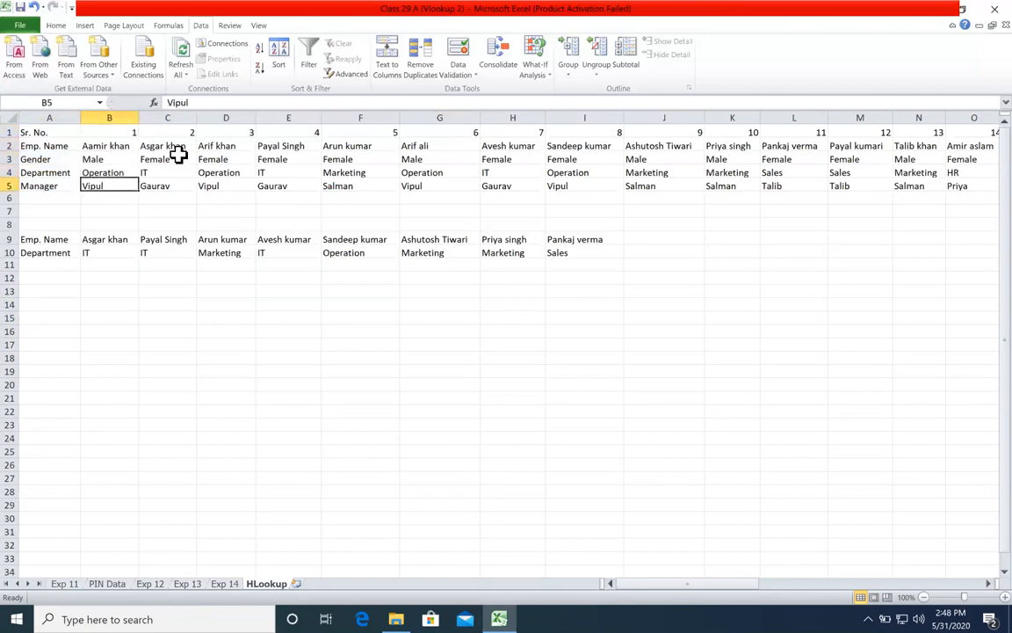
left_click(167, 172)
left_click(180, 198)
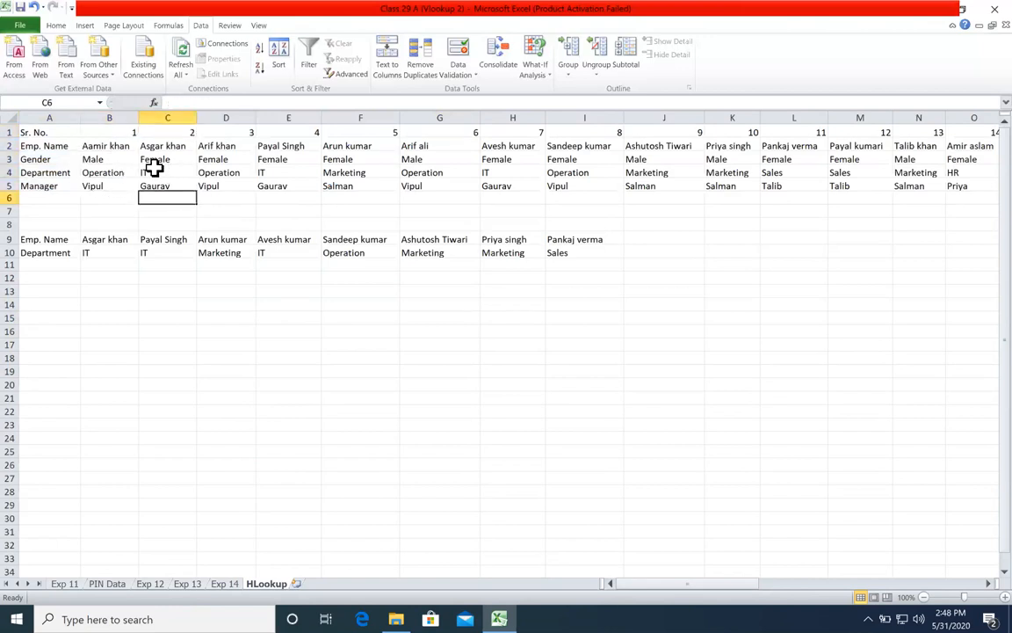
left_click(122, 147)
left_click(578, 134)
left_click(107, 238)
left_click_drag(208, 245, 606, 239)
left_click(211, 277)
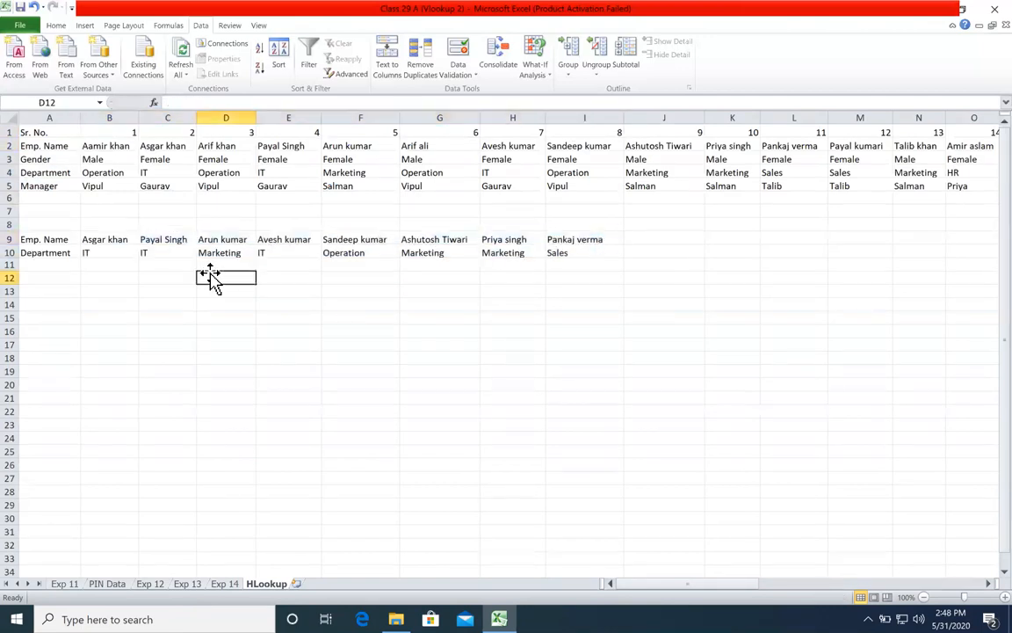
left_click(108, 185)
Step: Clear the existing department results from B10:I12
left_click_drag(106, 253, 564, 275)
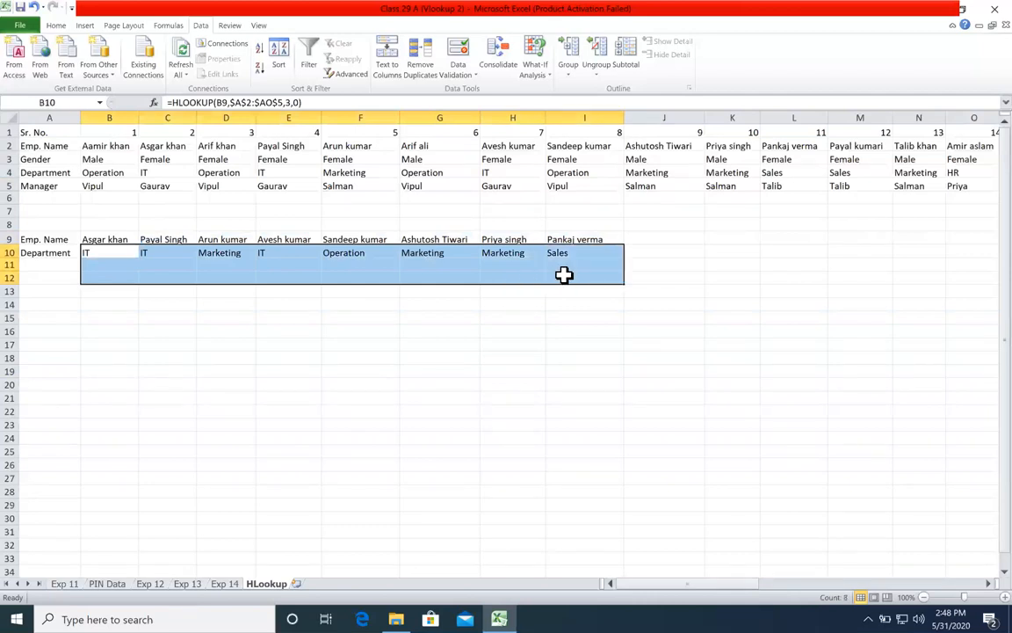
key("Delete")
left_click(343, 439)
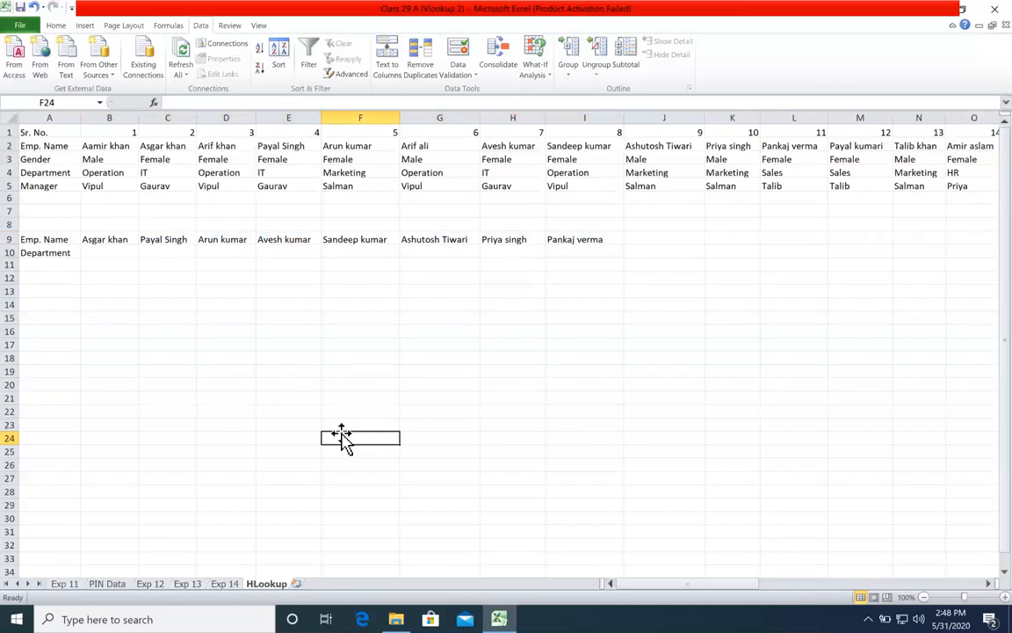
Step: Begin an HLOOKUP formula in B10 with B9 as the lookup value
left_click_drag(110, 146, 772, 176)
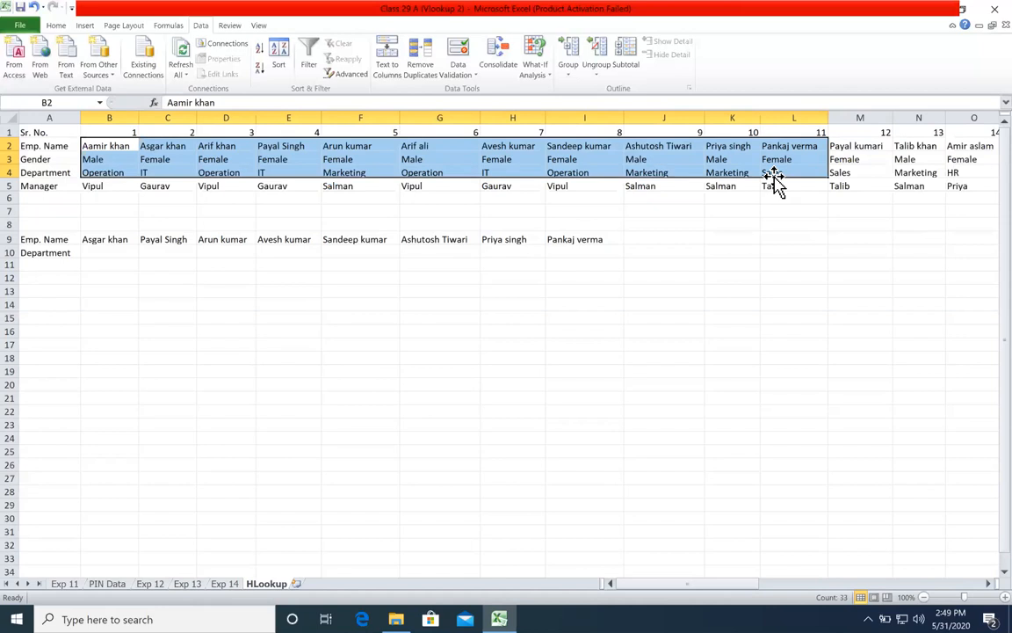
left_click(93, 251)
left_click_drag(53, 252, 550, 253)
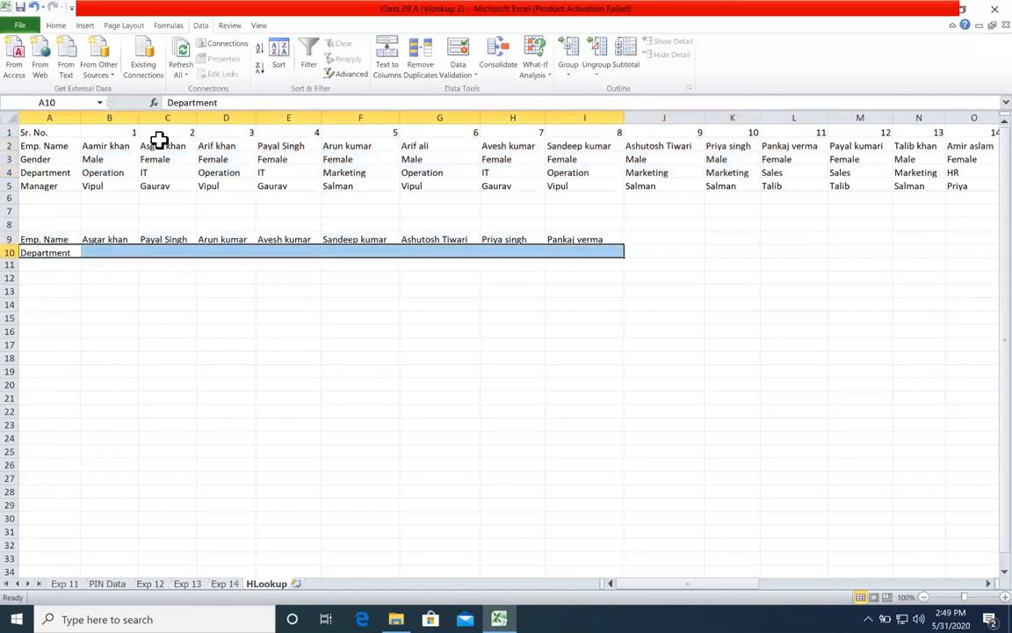
left_click_drag(159, 141, 459, 104)
left_click_drag(115, 253, 562, 253)
left_click(122, 253)
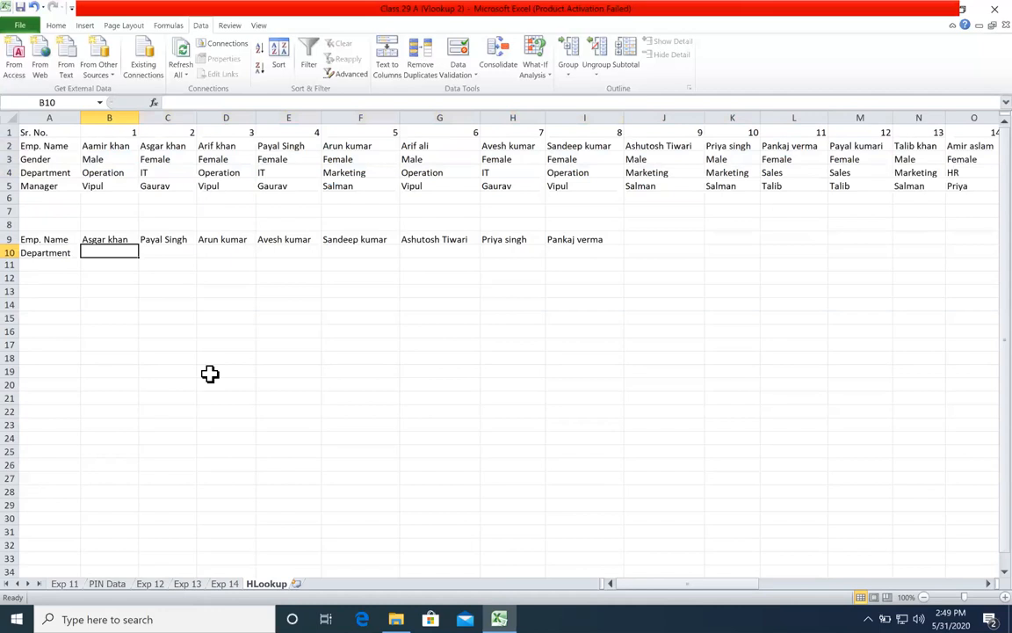
type("=hlo")
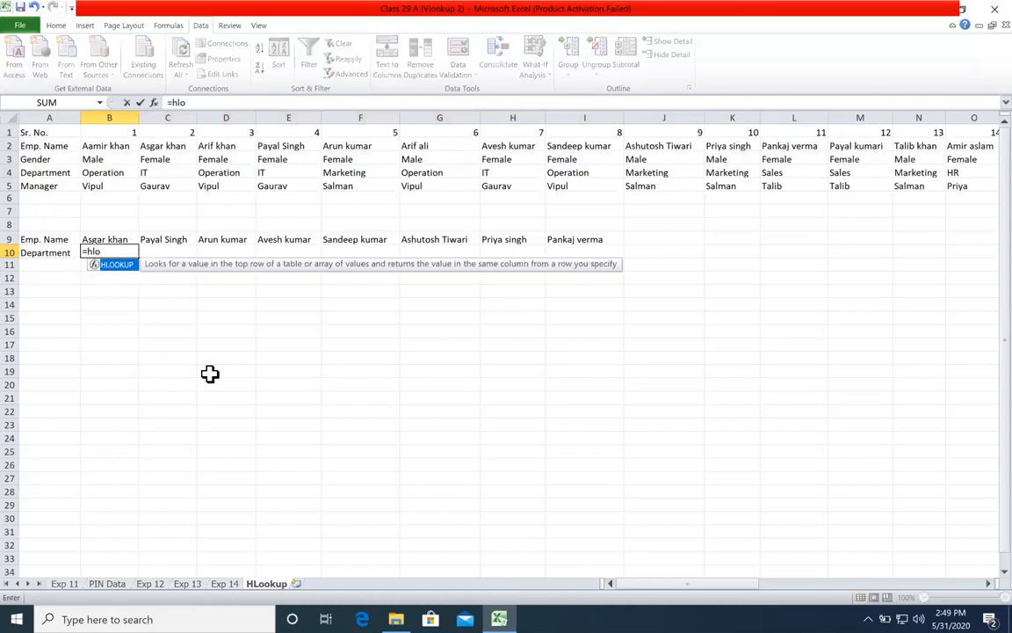
key("Tab")
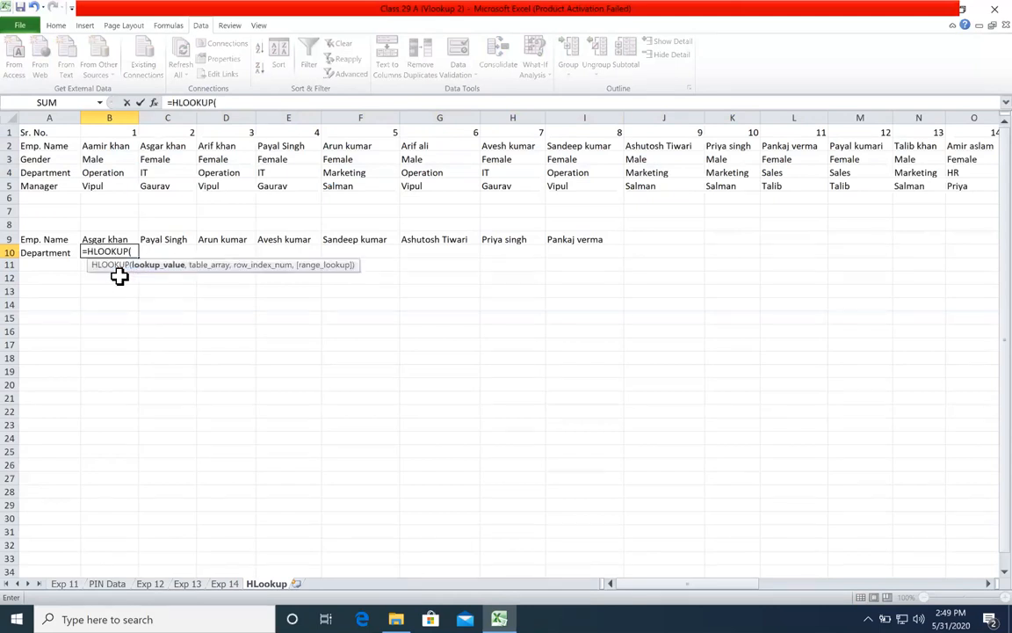
left_click(112, 235)
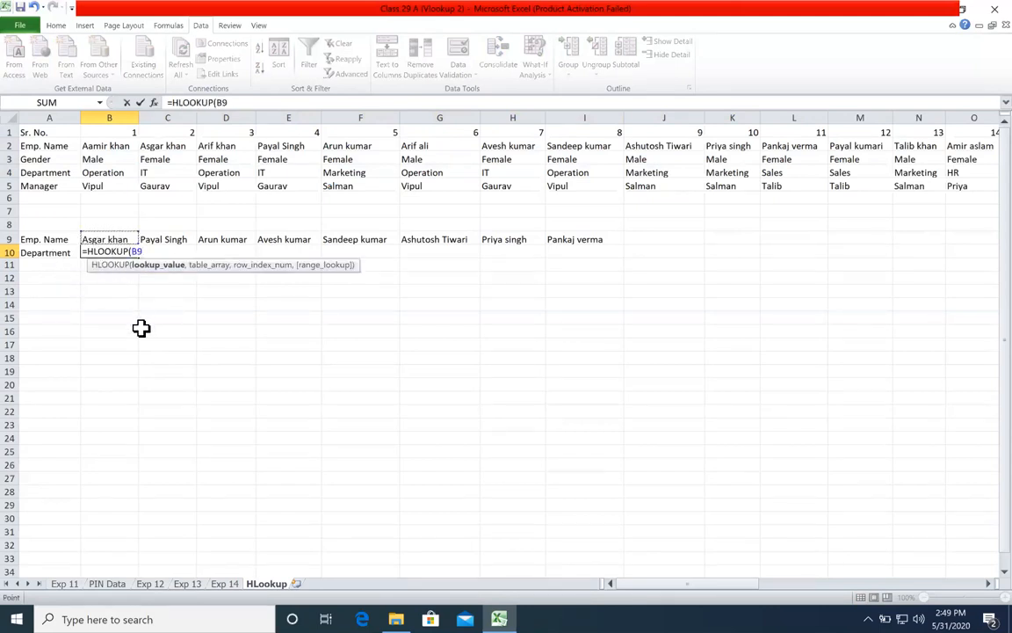
type(",")
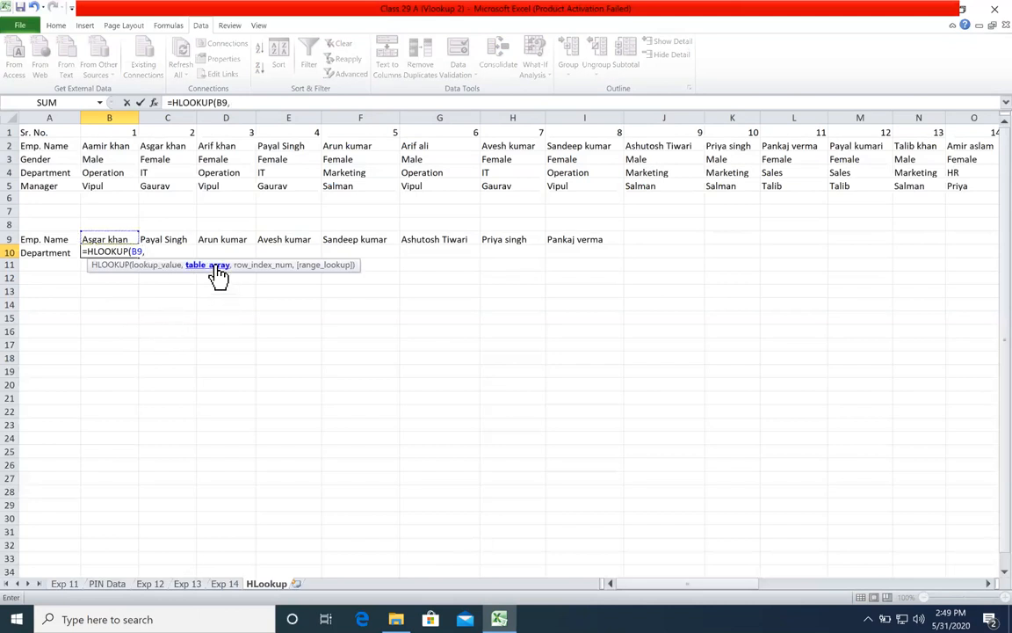
Step: Add the employee table $A$2:$AO$5 as the absolute table array of the HLOOKUP formula
mouse_move(56, 145)
left_mouse_down()
mouse_move(64, 182)
mouse_move(56, 142)
left_mouse_up()
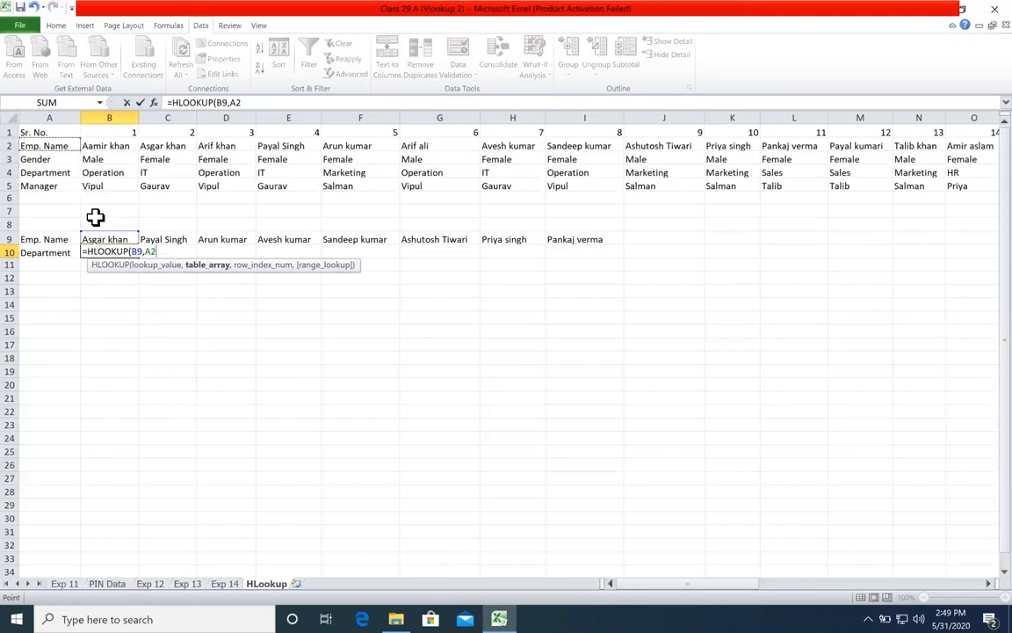
key("ctrl+shift+Down")
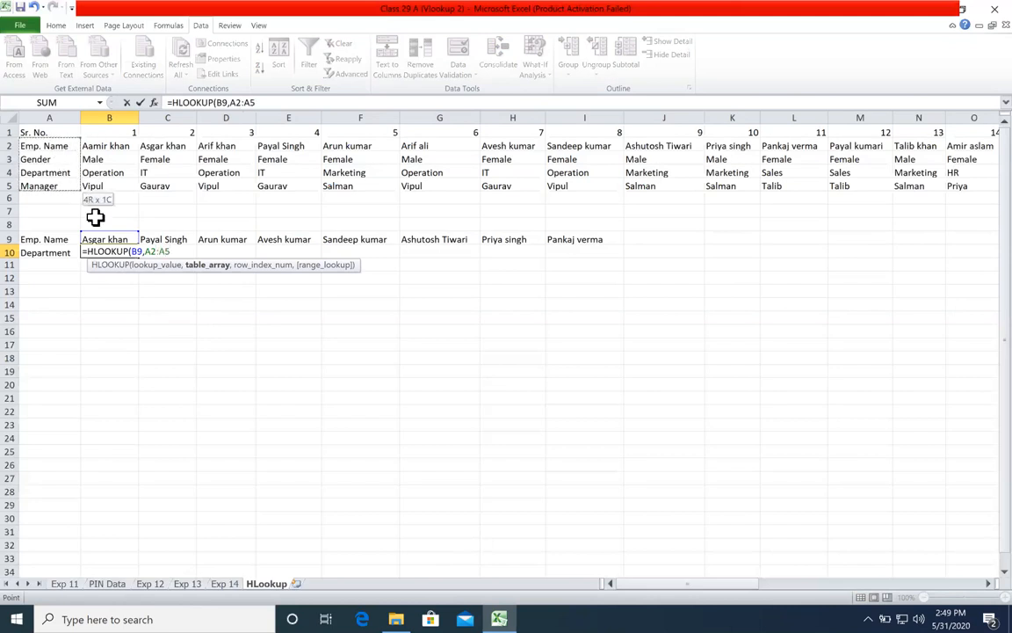
key("ctrl+shift+Right")
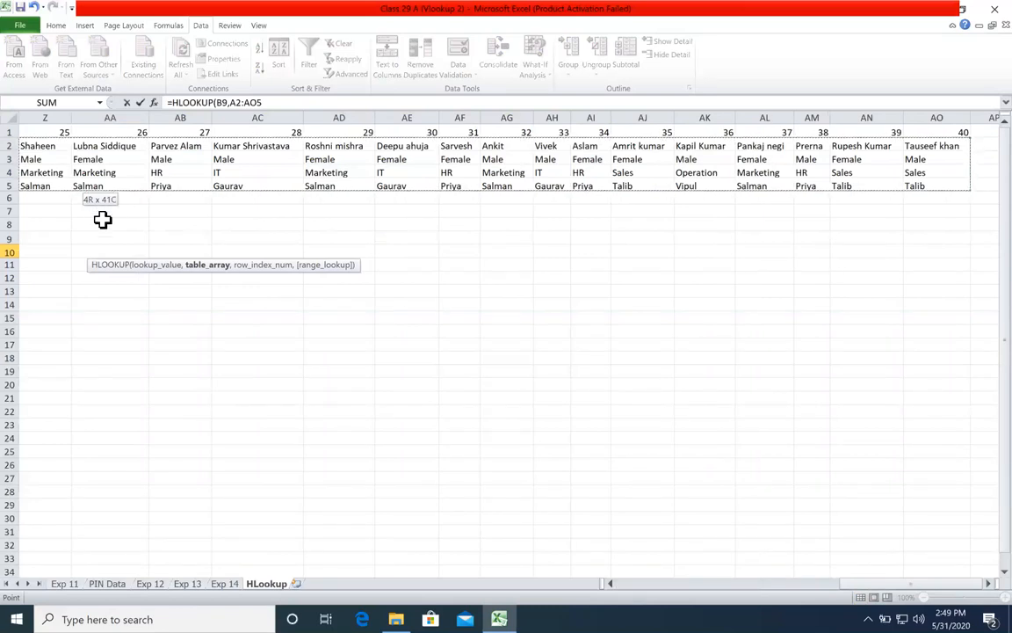
key("F4")
type(",")
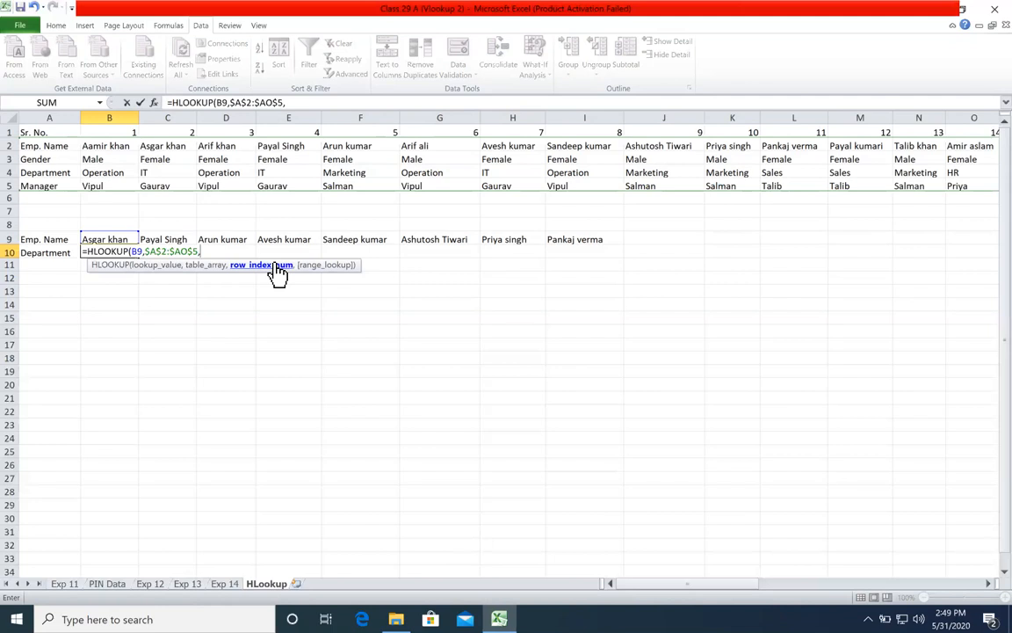
Step: Complete the HLOOKUP formula in B10 with row index 3 and exact match 0
left_click(162, 271)
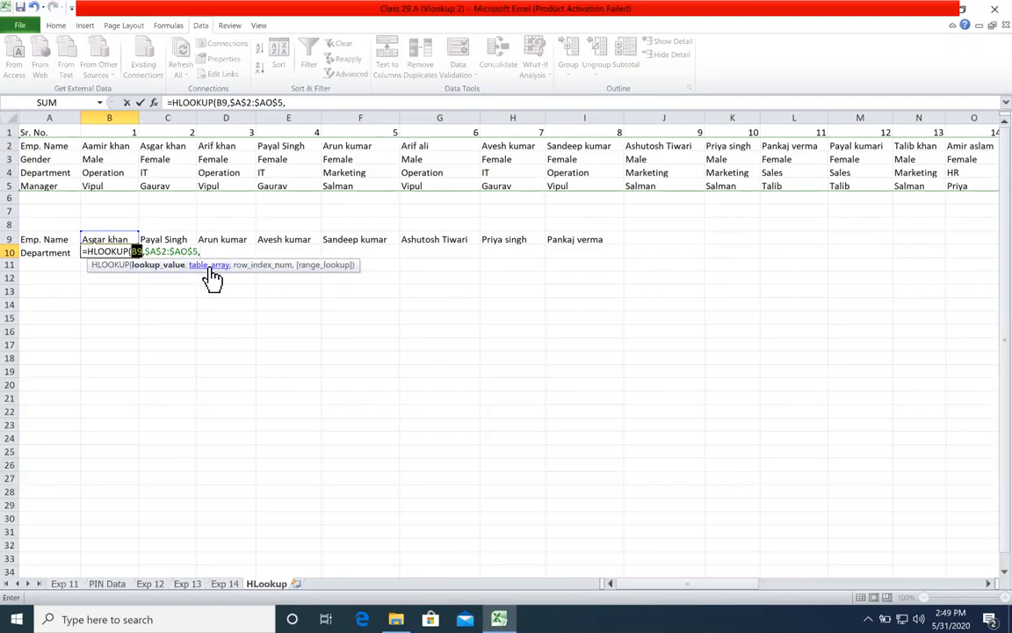
left_click(210, 271)
left_click(248, 265)
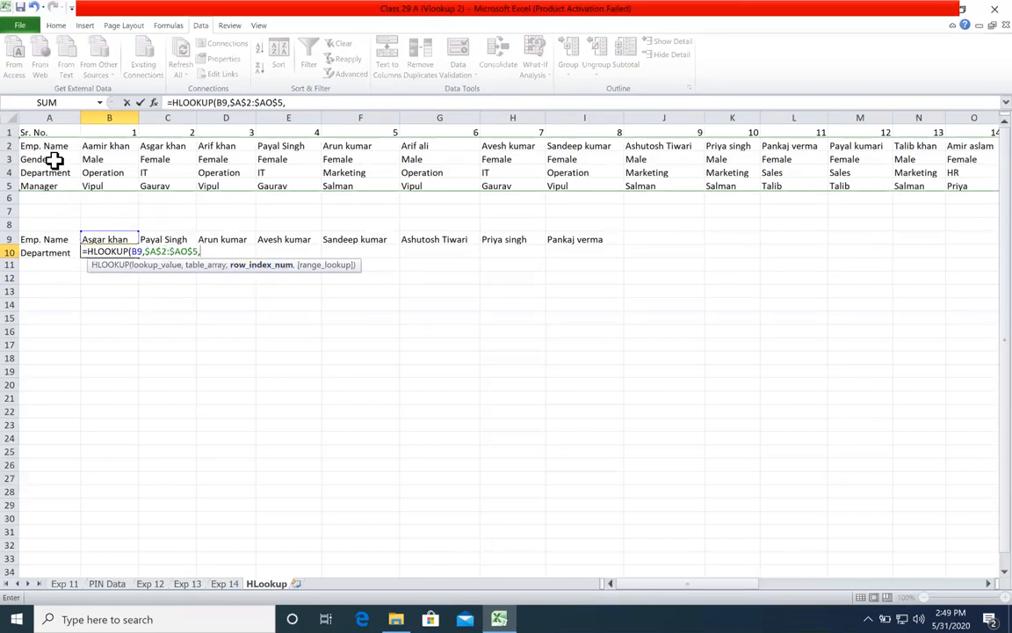
type("3")
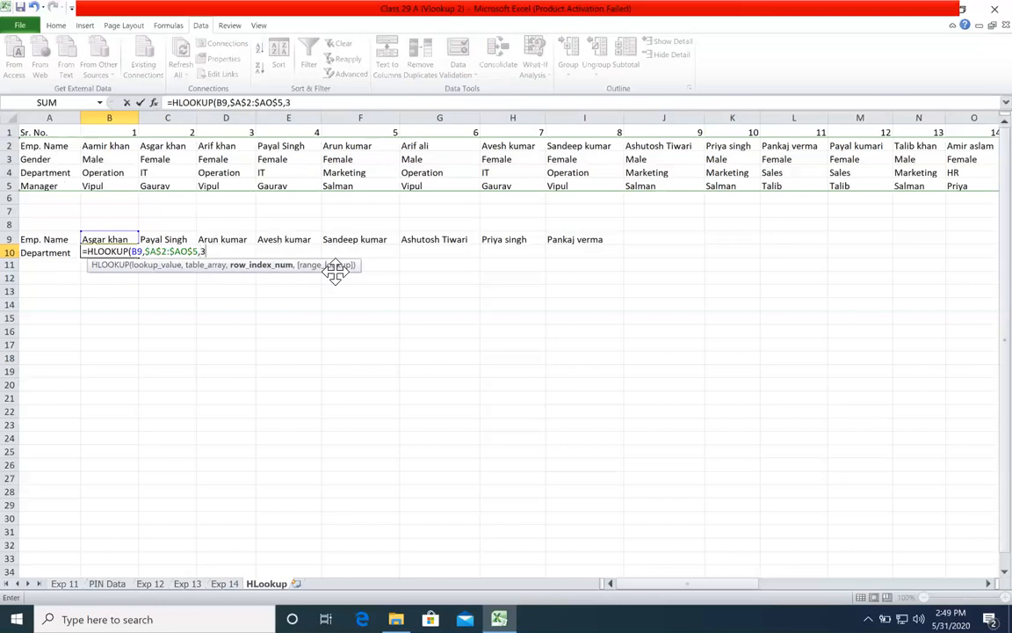
type(",0)")
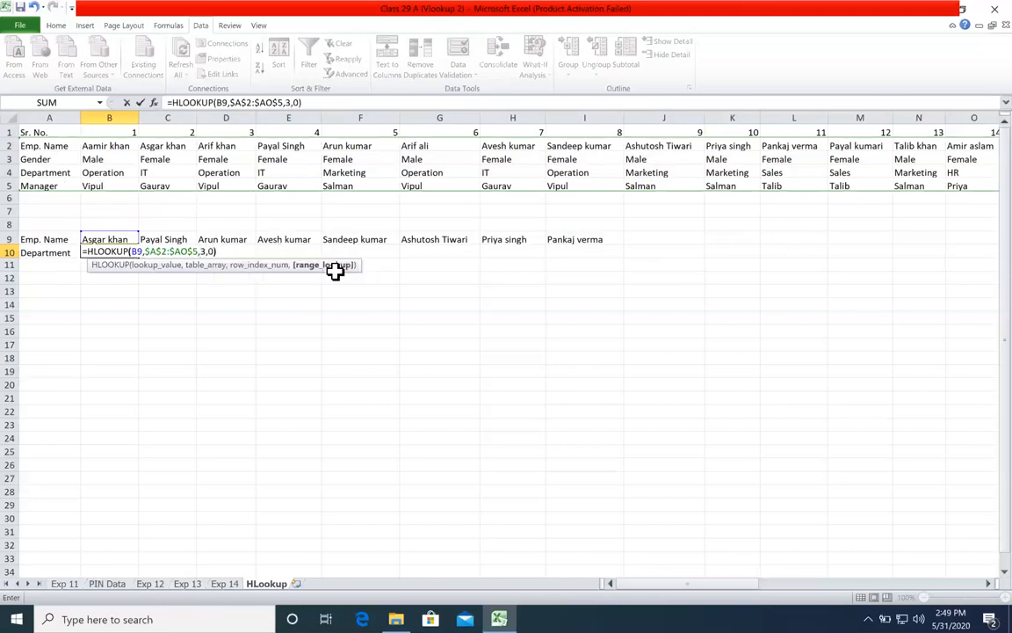
key("Return")
Step: Fill the HLOOKUP formula from B10 across to I10 and compare F10 with the same employee's department in the source table
left_click(124, 252)
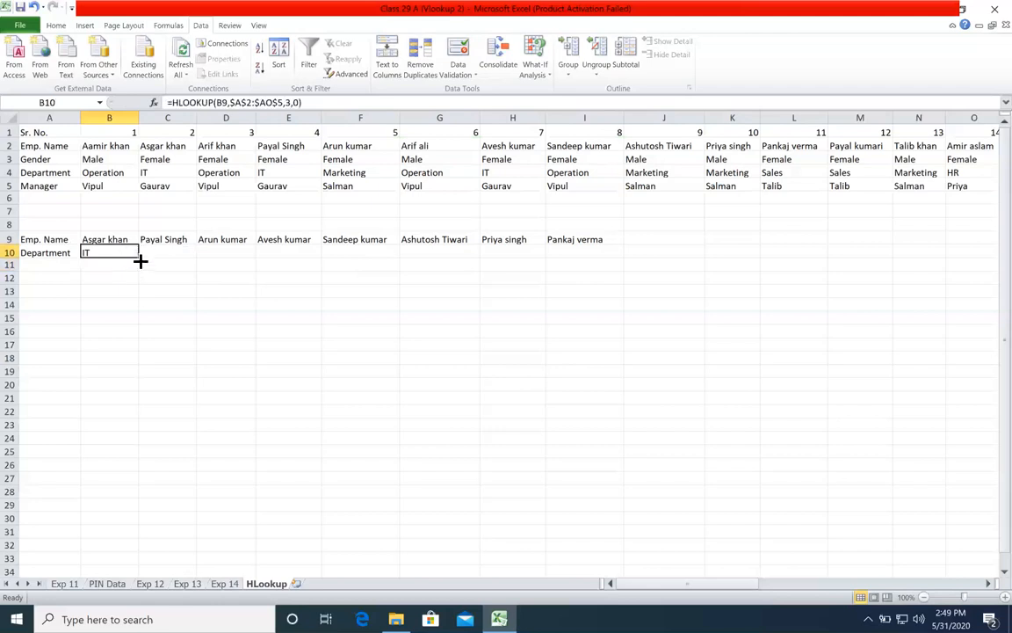
left_click_drag(139, 256, 597, 272)
left_click(518, 348)
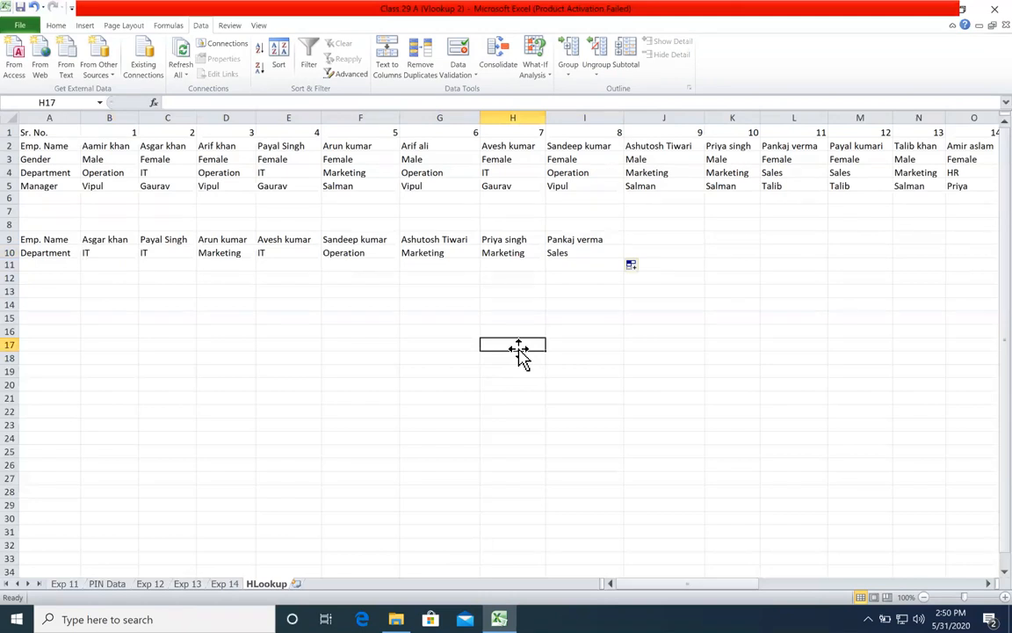
left_click_drag(393, 237, 387, 250)
left_click_drag(605, 145, 592, 170)
left_click(592, 170)
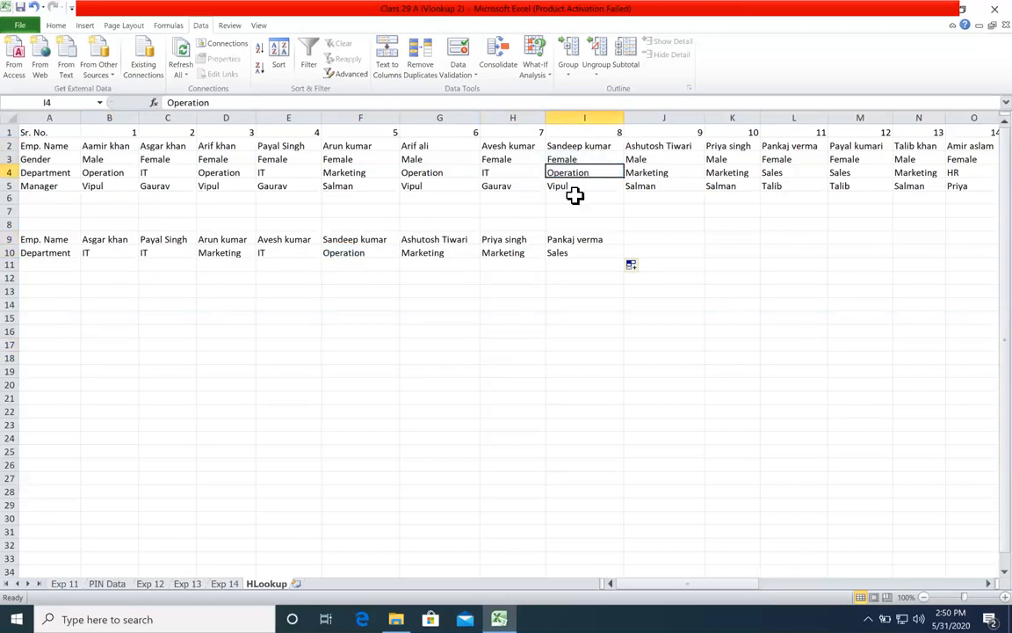
left_click(515, 320)
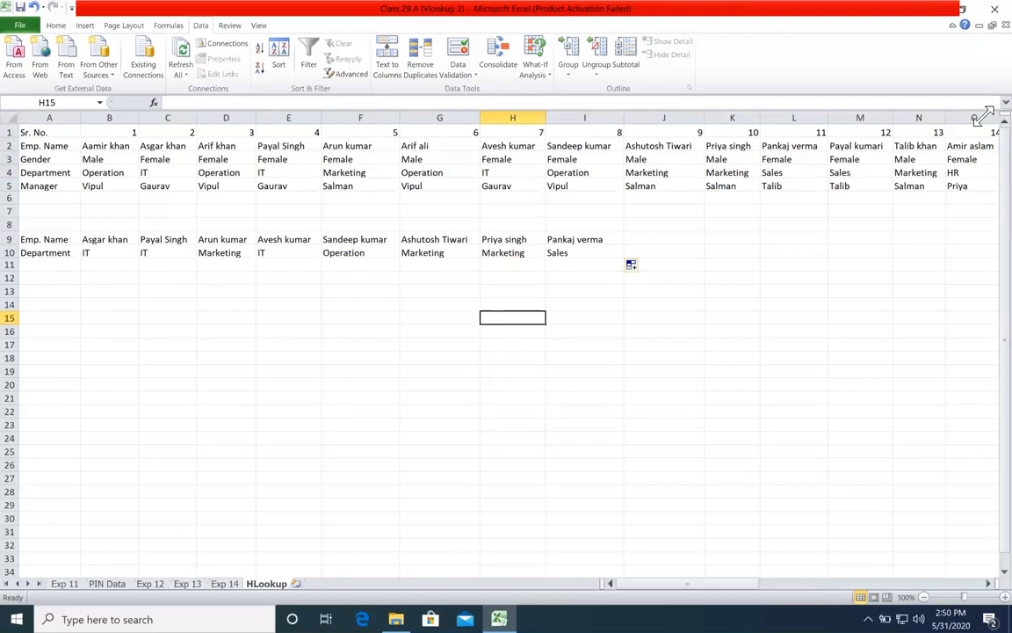
left_click(510, 186)
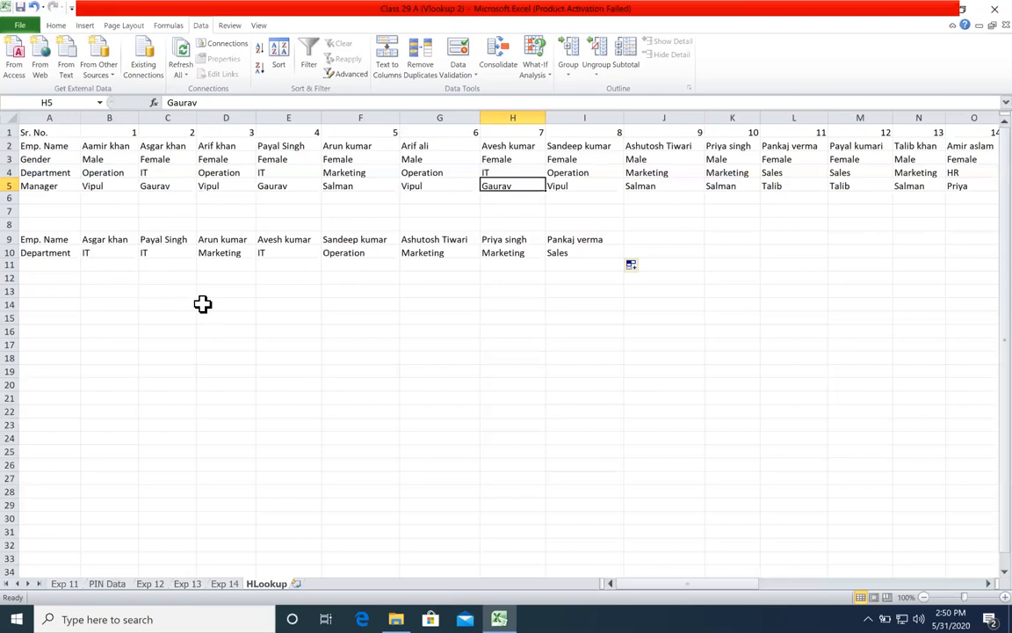
left_click(150, 318)
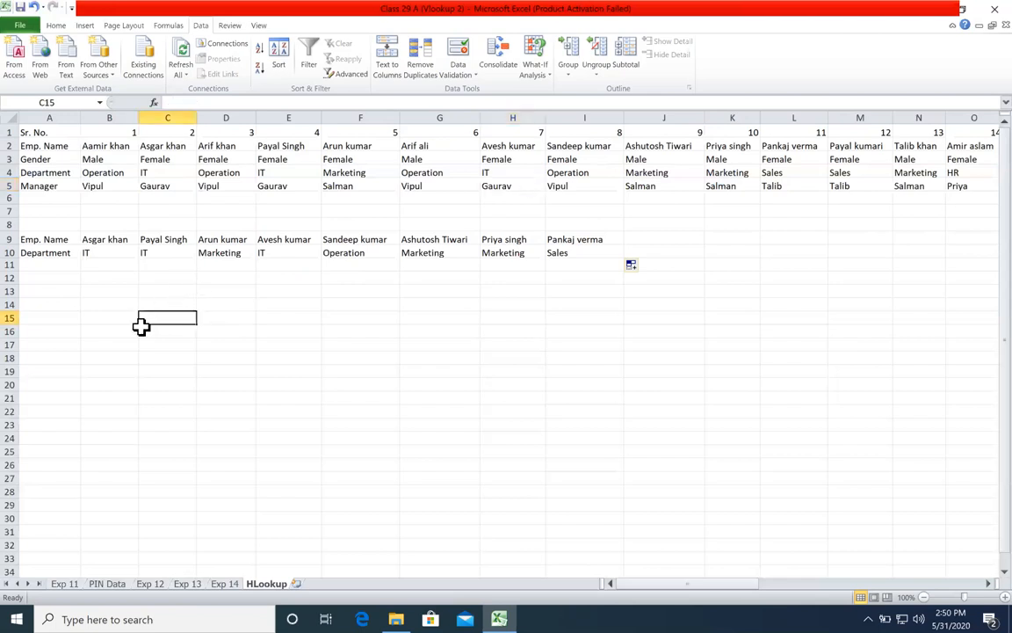
Step: Copy the name and department rows A9:I10 and paste them transposed starting at D19
left_click_drag(57, 239, 588, 249)
right_click(588, 250)
left_click(613, 272)
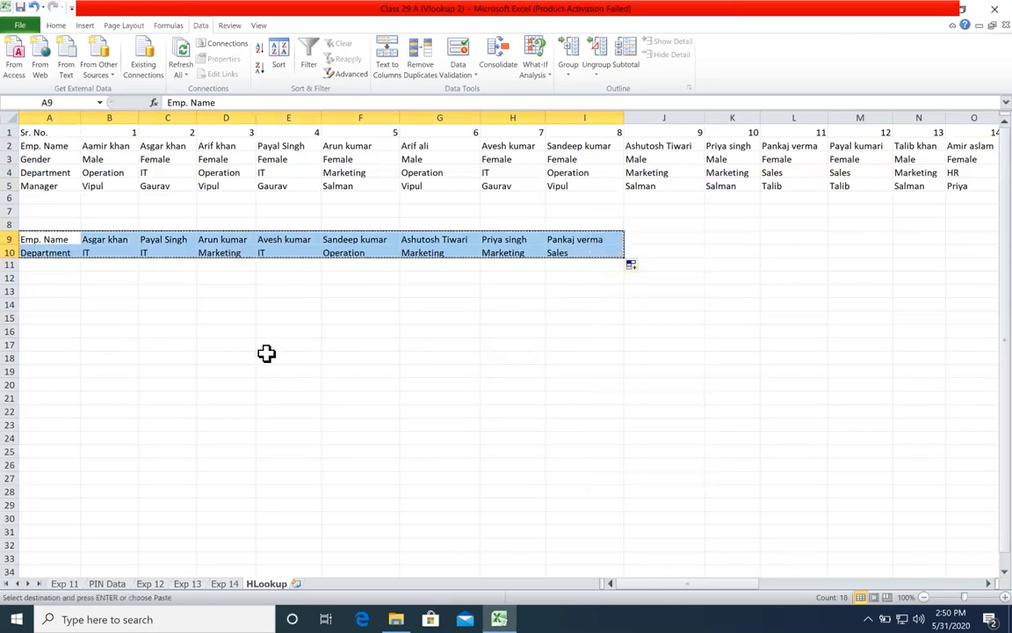
left_click(220, 370)
left_click(55, 24)
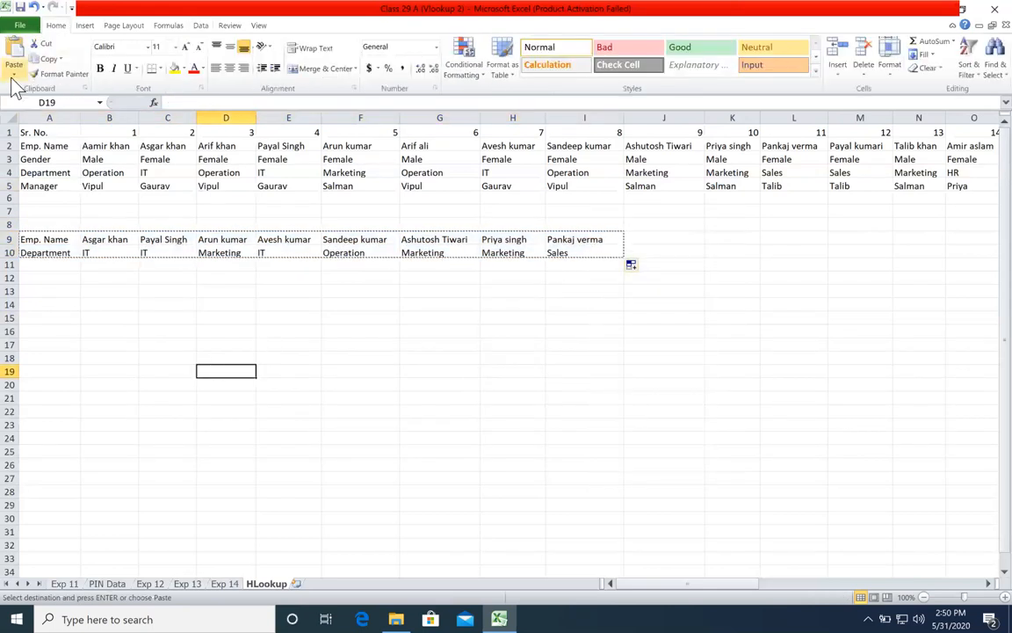
left_click(14, 70)
left_click(50, 122)
left_click(360, 265)
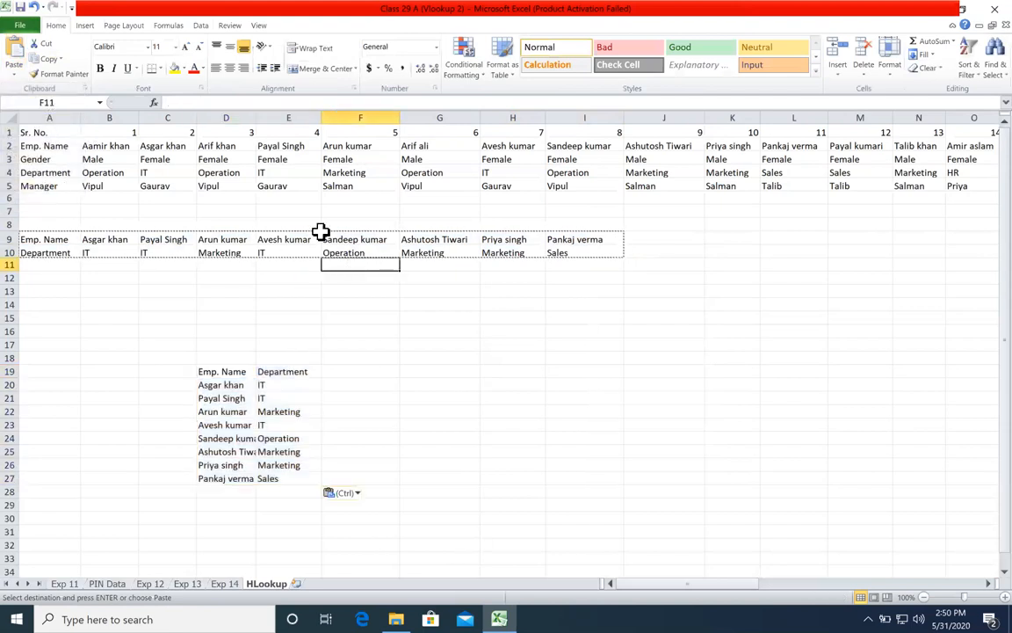
key("Escape")
Step: Clear the pasted department values in E20:E27 of the transposed table
left_click_drag(92, 159, 691, 142)
left_click_drag(300, 386, 296, 477)
key("Delete")
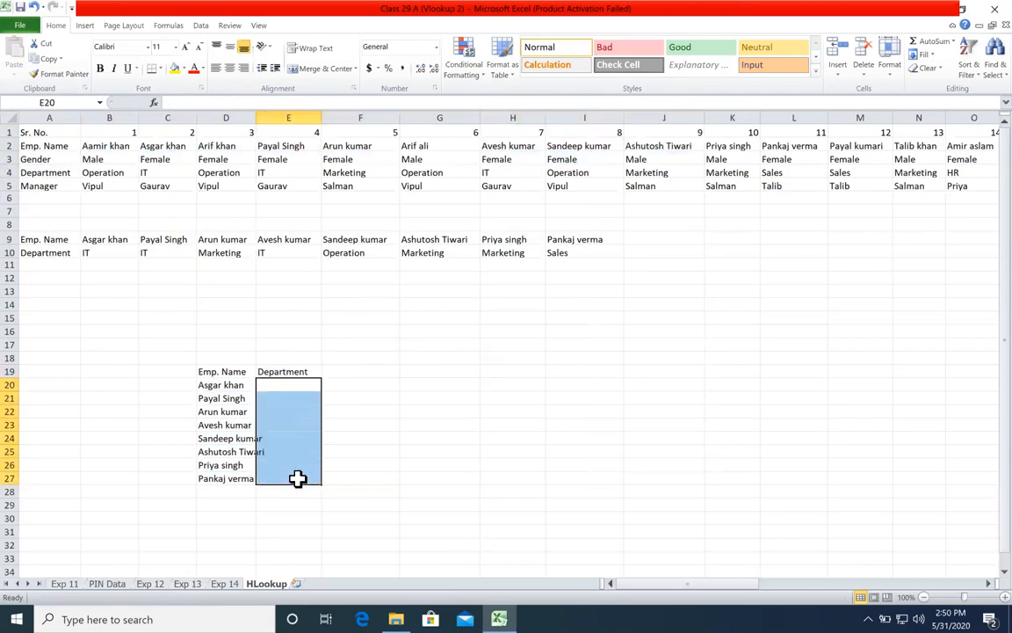
Step: Widen column D to fit the employee names and start an HLOOKUP formula in E20 with D20 as lookup value
left_click(367, 408)
left_click_drag(257, 118, 272, 118)
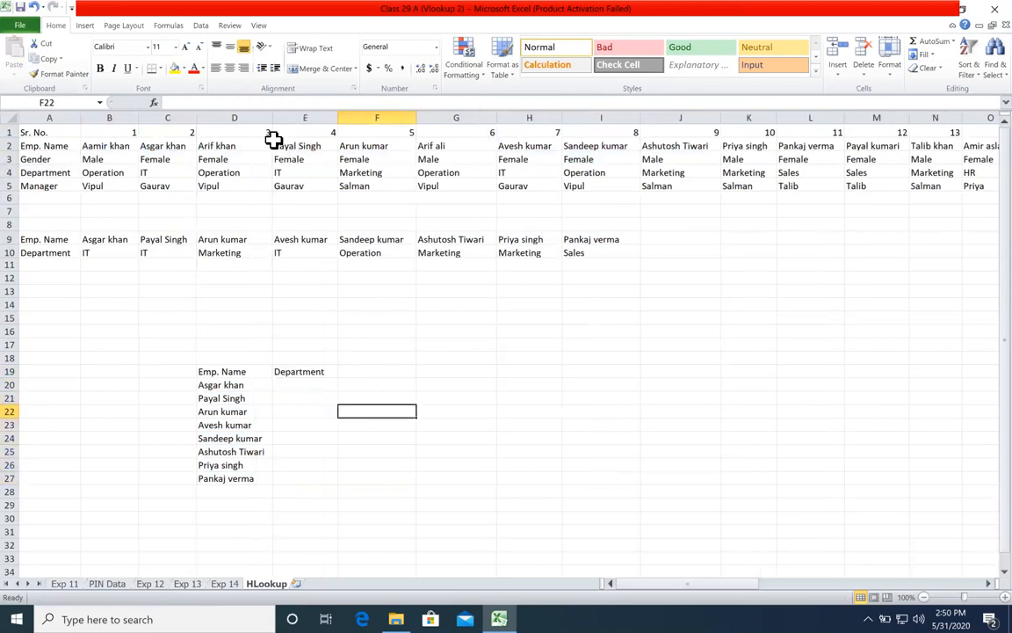
left_click(303, 384)
type("=hlo")
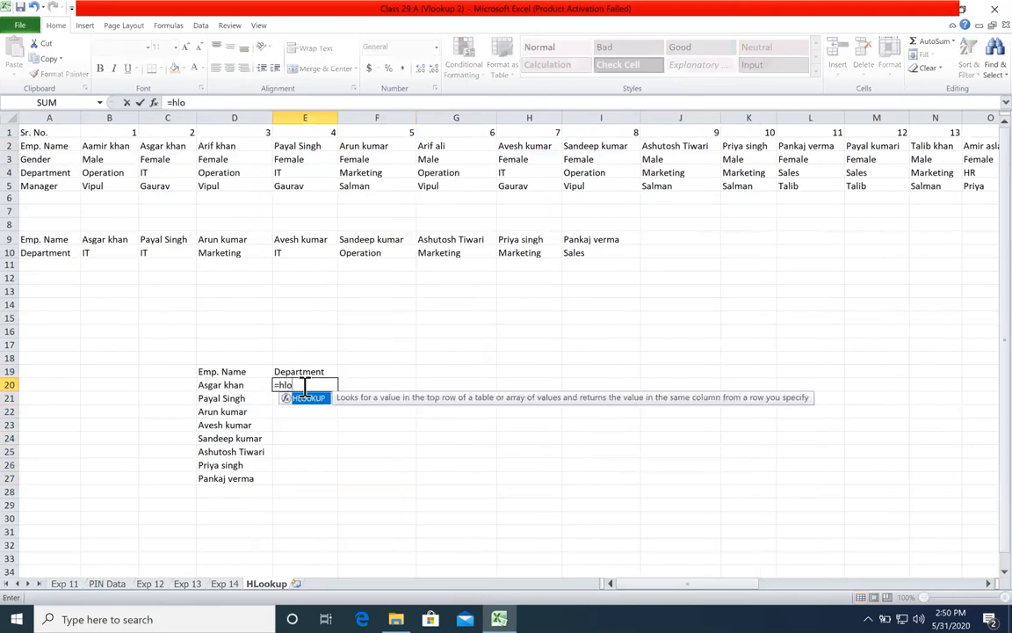
key("Tab")
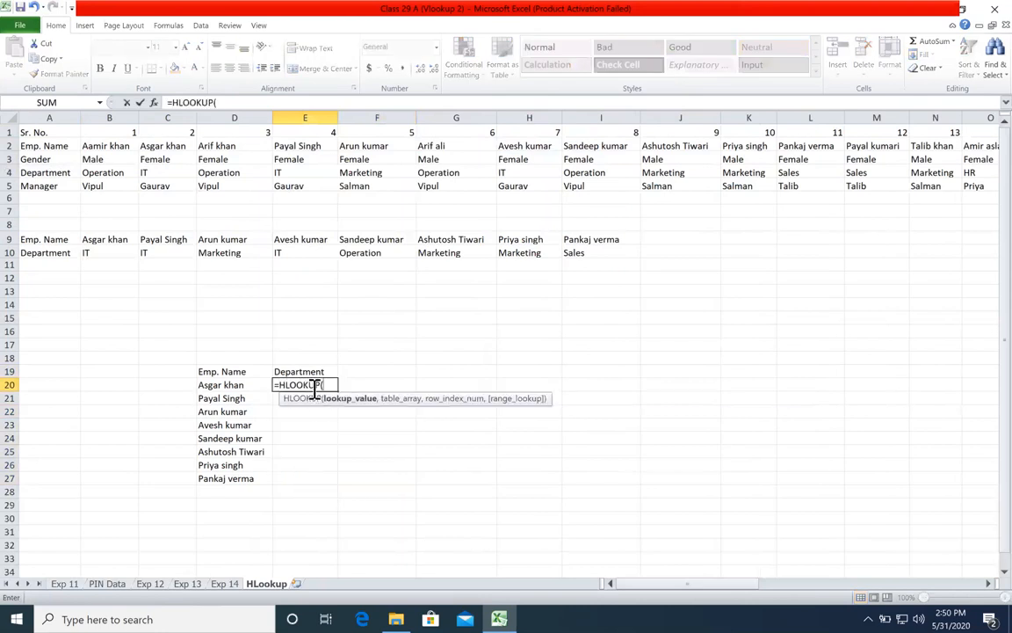
left_click(249, 384)
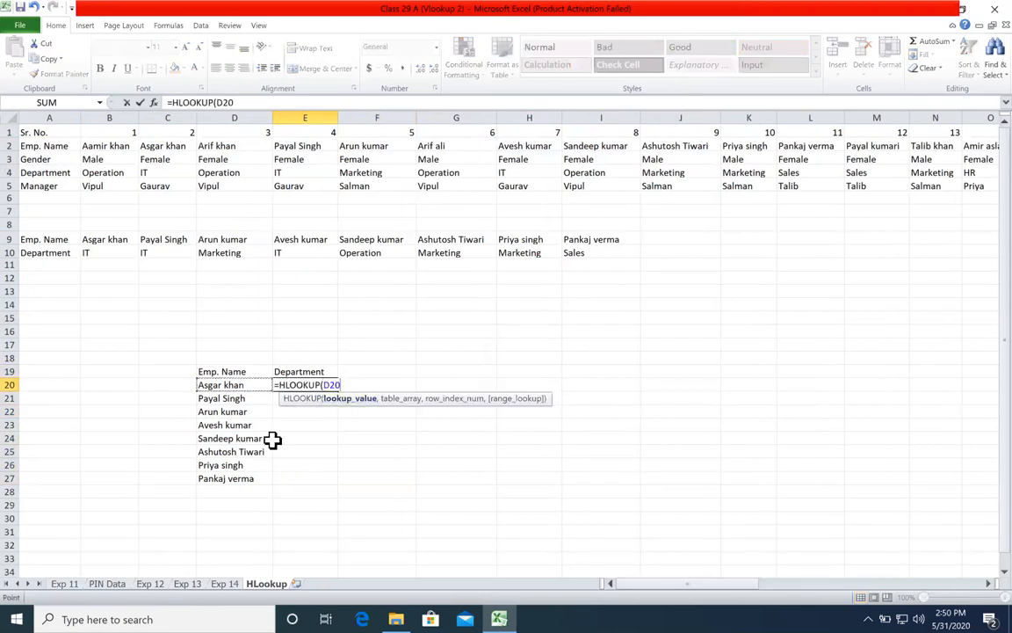
type(",")
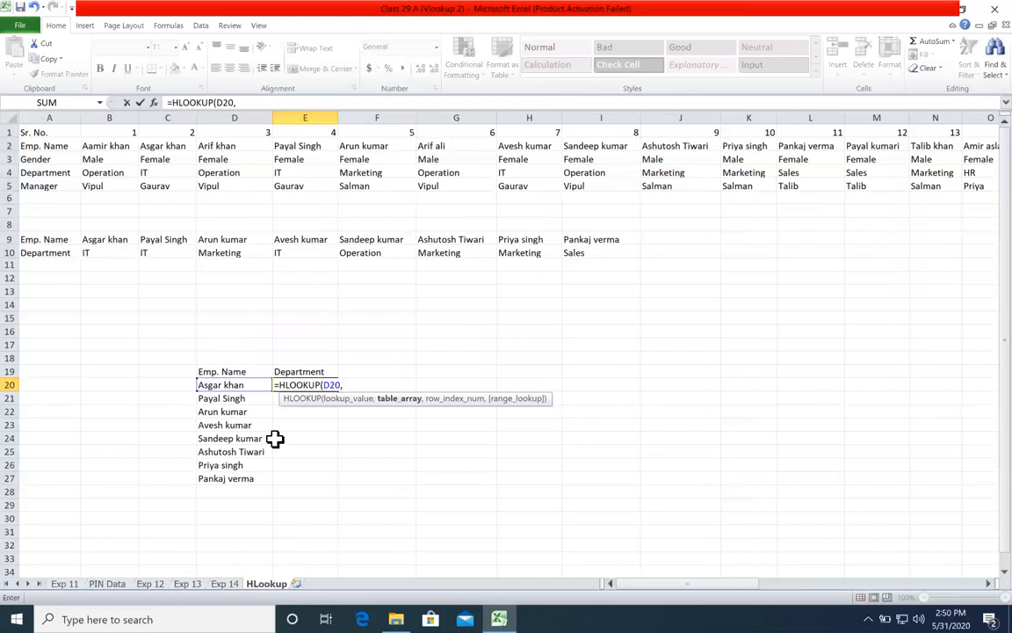
Step: Set the HLOOKUP table array to the whole horizontal source table as the absolute range $A$2:$AO$5
left_click(65, 147)
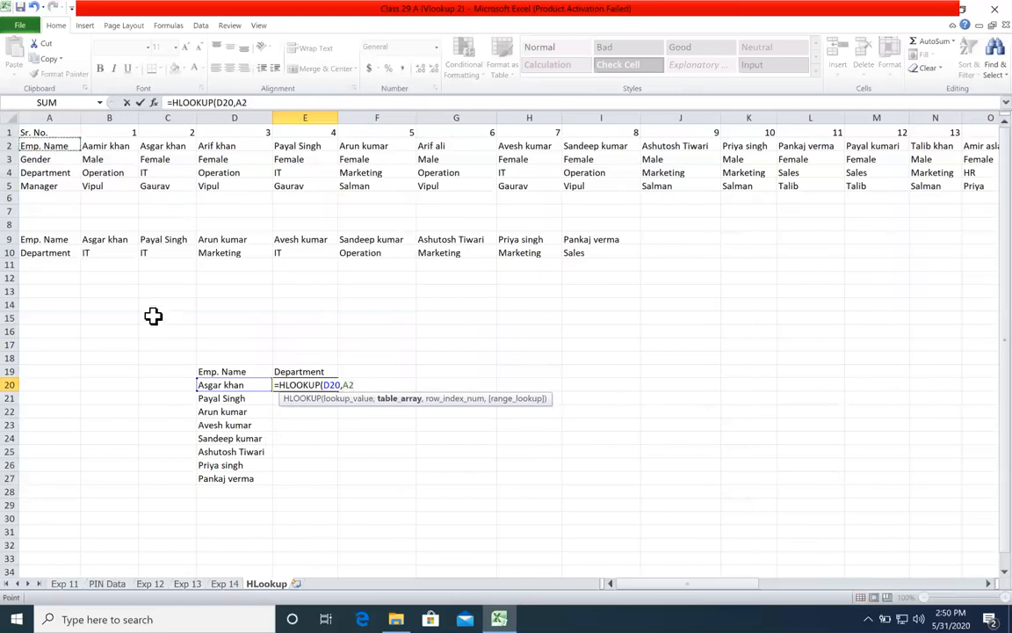
key("ctrl+shift+Down")
key("ctrl+shift+Right")
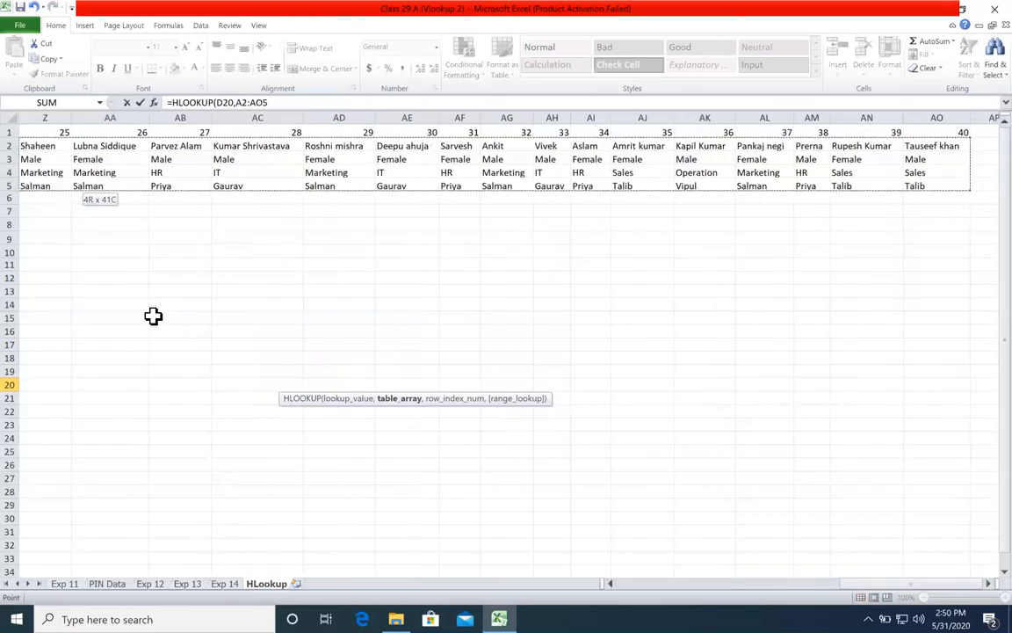
key("F4")
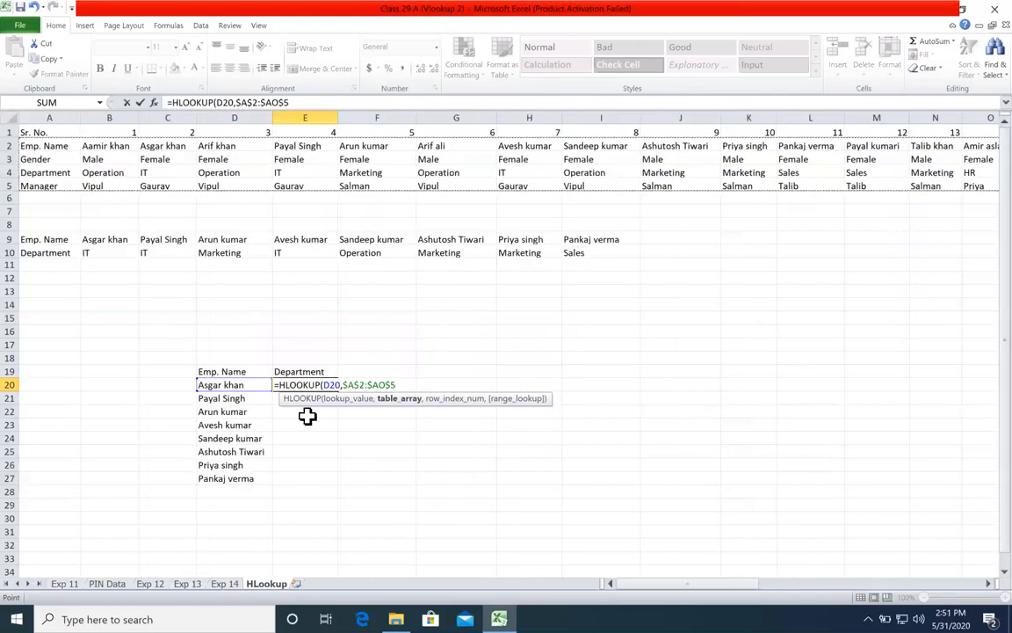
type(",")
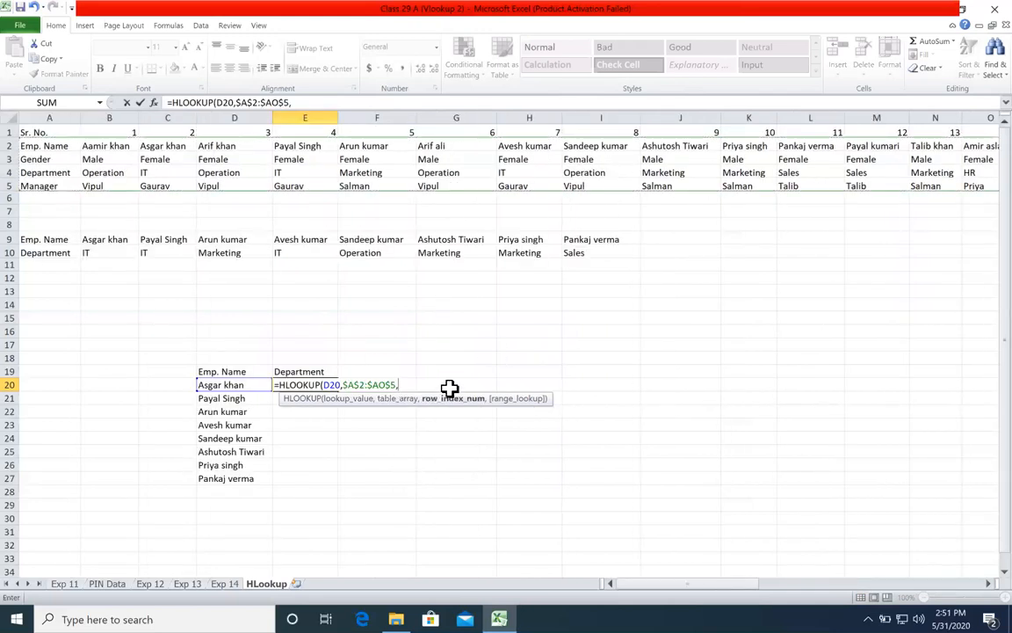
type("mat")
Step: Complete the E20 formula with MATCH(E19,$A$2:$A$5,0) as row index and 0 for an exact match
key("Tab")
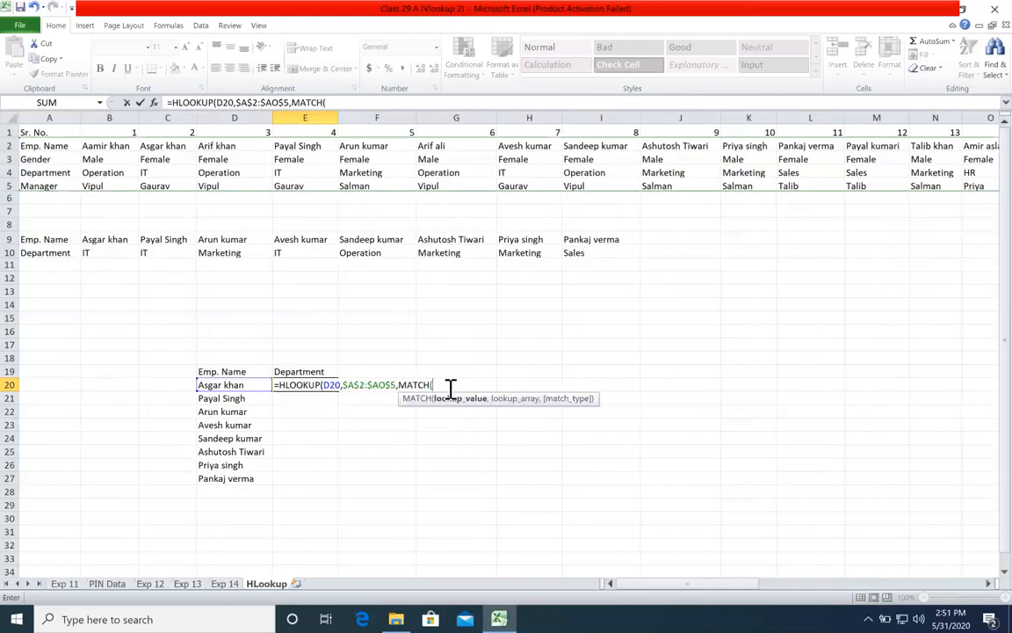
left_click(315, 371)
type(",")
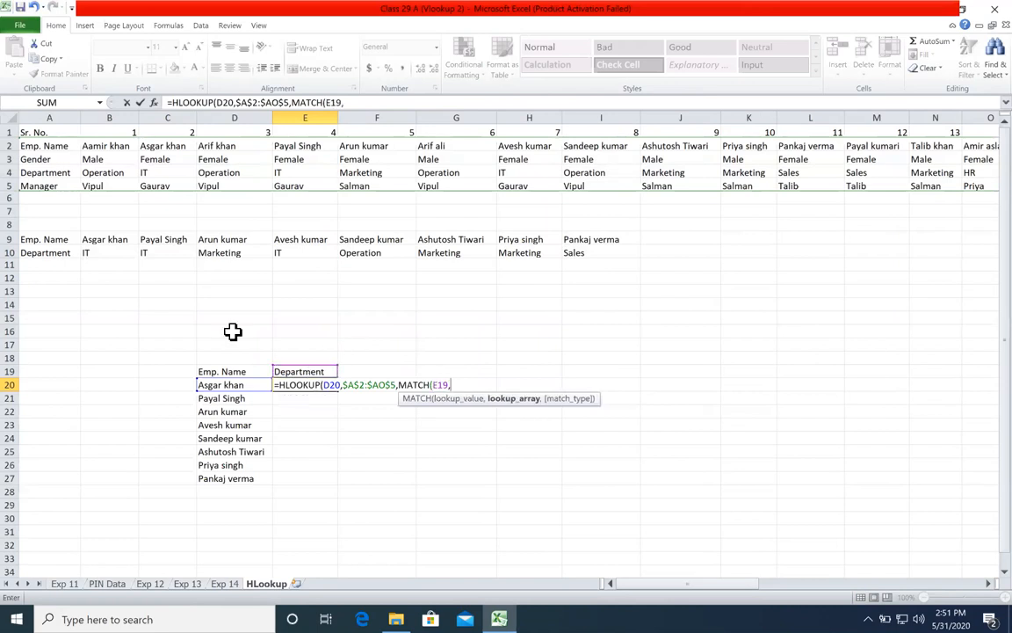
left_click_drag(44, 145, 46, 185)
key("F4")
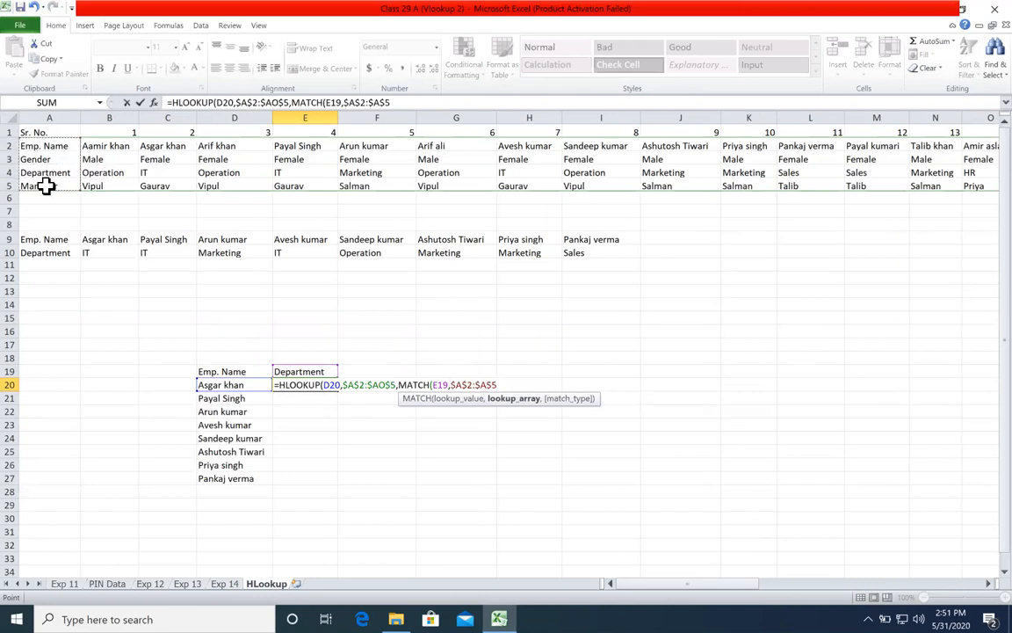
type(",0),0)")
key("Return")
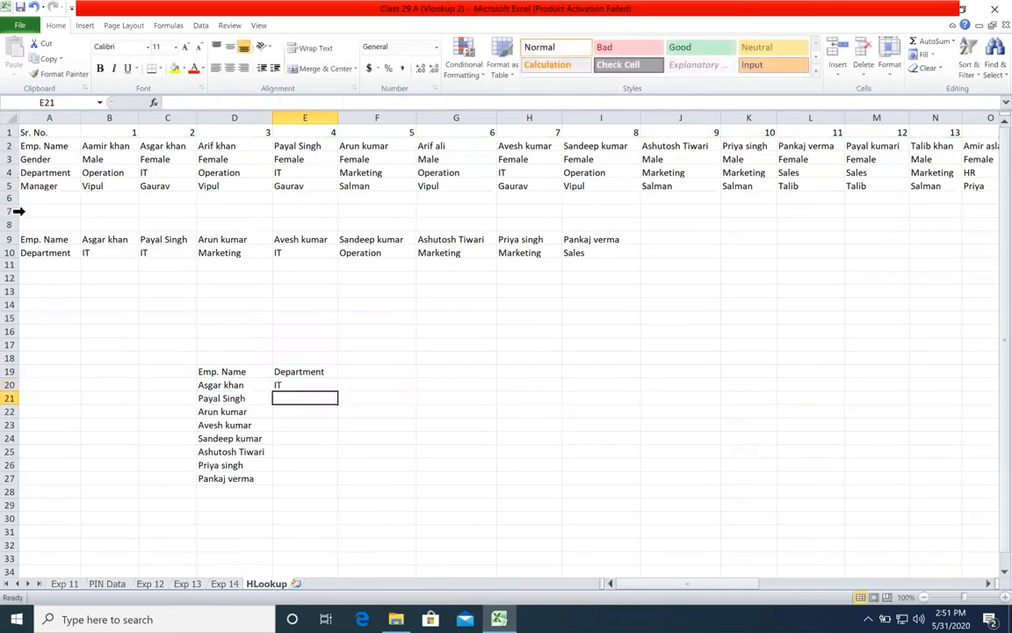
Step: Lock the MATCH lookup value in E20 as E$19 and fill the formula down through E27
left_click(325, 383)
double_click(325, 384)
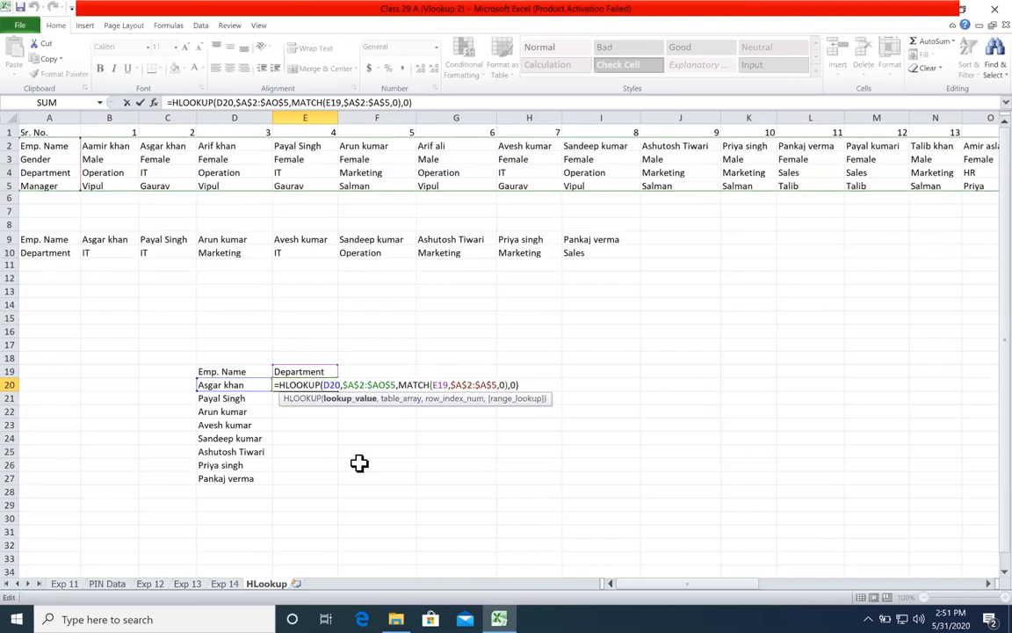
left_click(437, 385)
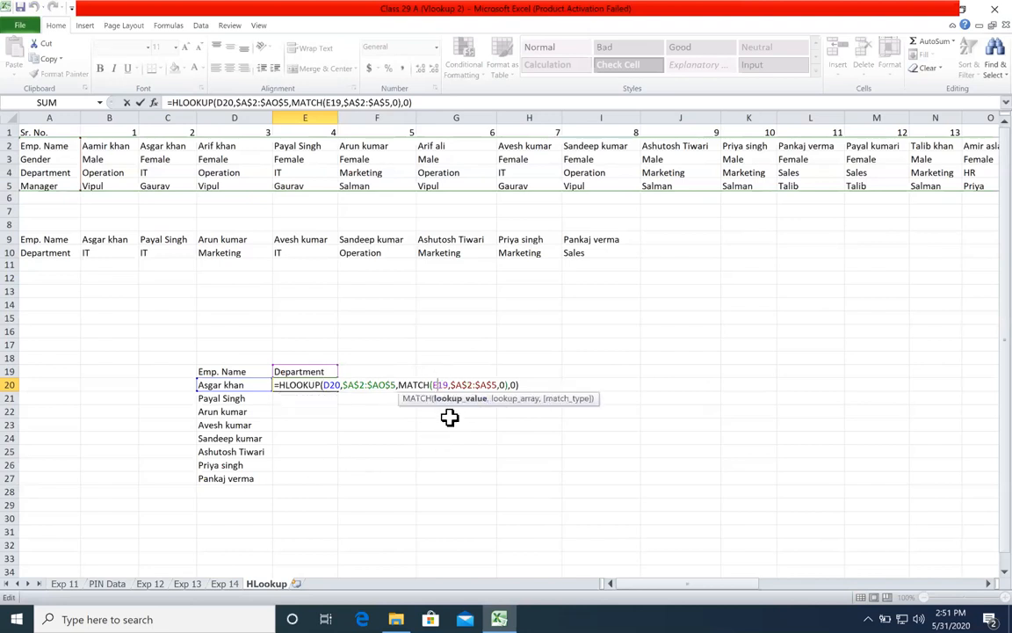
type("$")
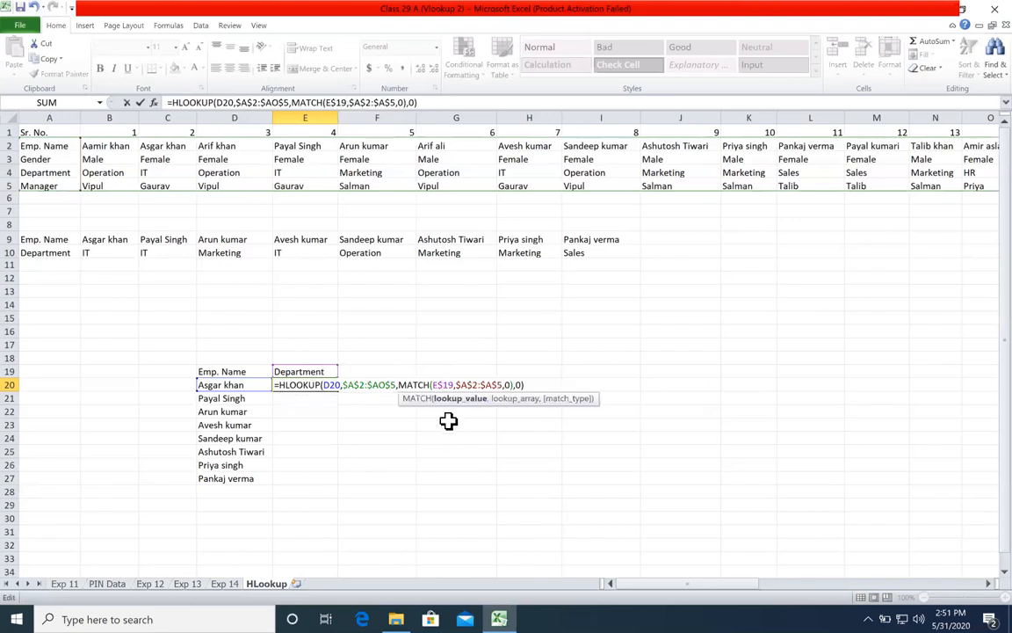
key("Return")
left_click(322, 384)
double_click(339, 391)
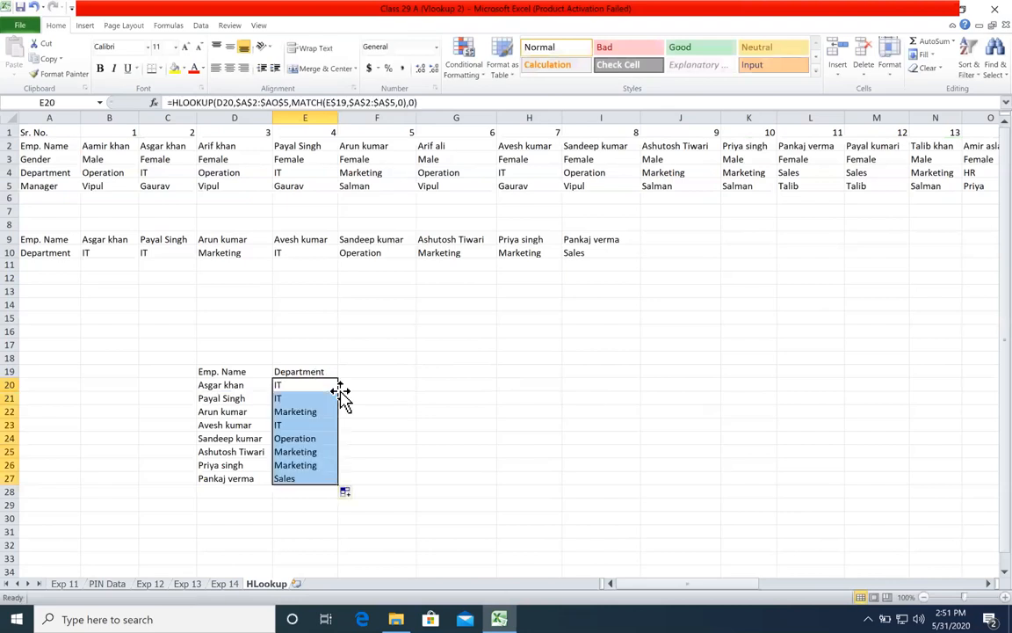
left_click(398, 408)
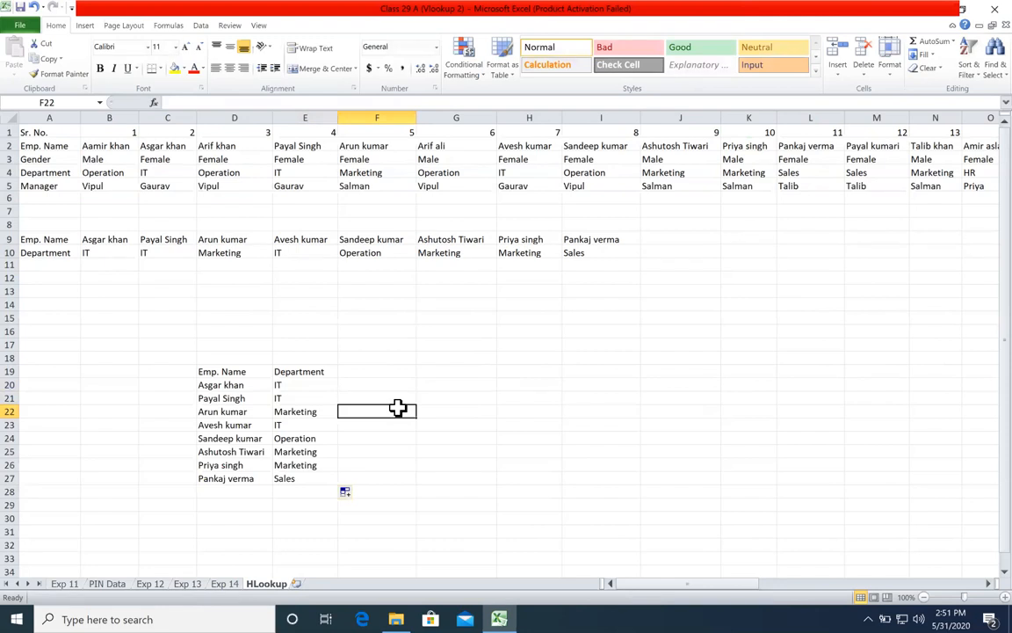
Step: Compare the department returned in row 22 with the same employee's entry in F2:F4 of the source table
left_click(260, 409)
left_click_drag(282, 413, 305, 411)
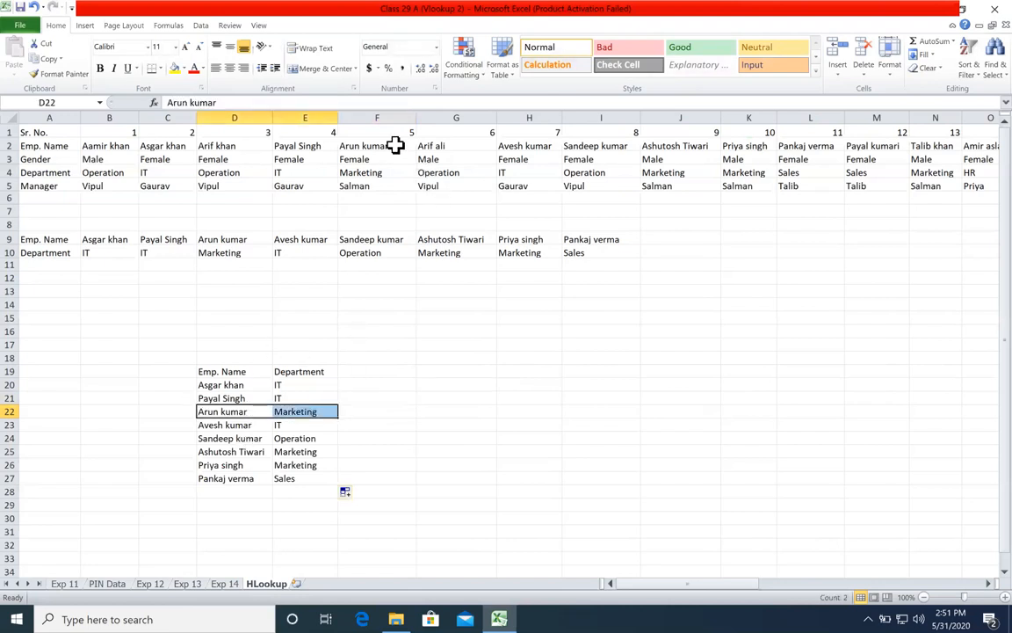
left_click_drag(396, 145, 400, 172)
left_click(393, 381)
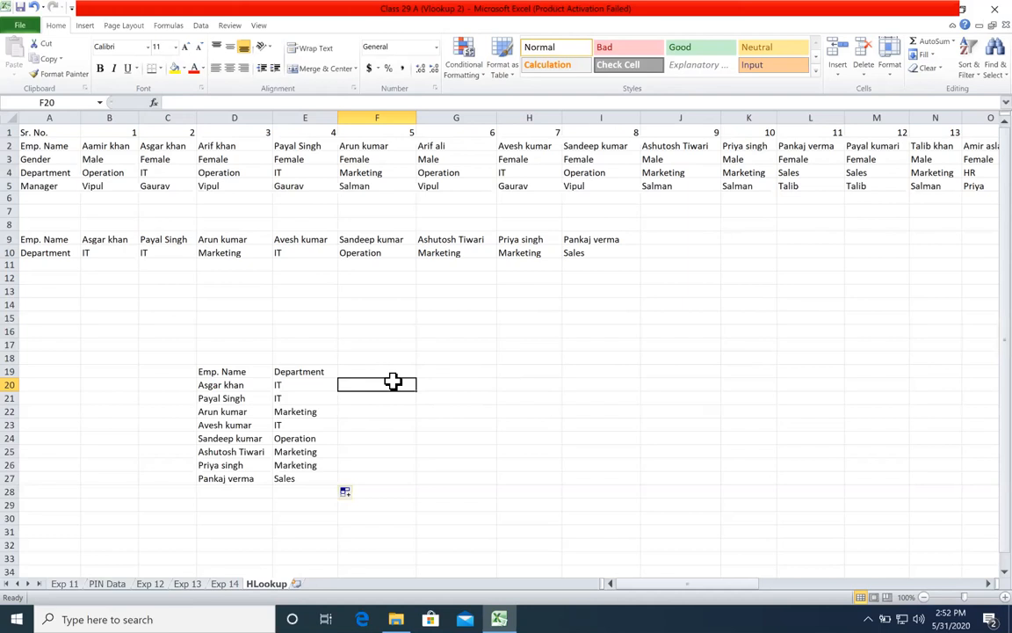
Step: Close the workbook with its changes saved, and reopen Class 29 A (Vlookup 2) from its folder
left_click(389, 263)
left_click(422, 330)
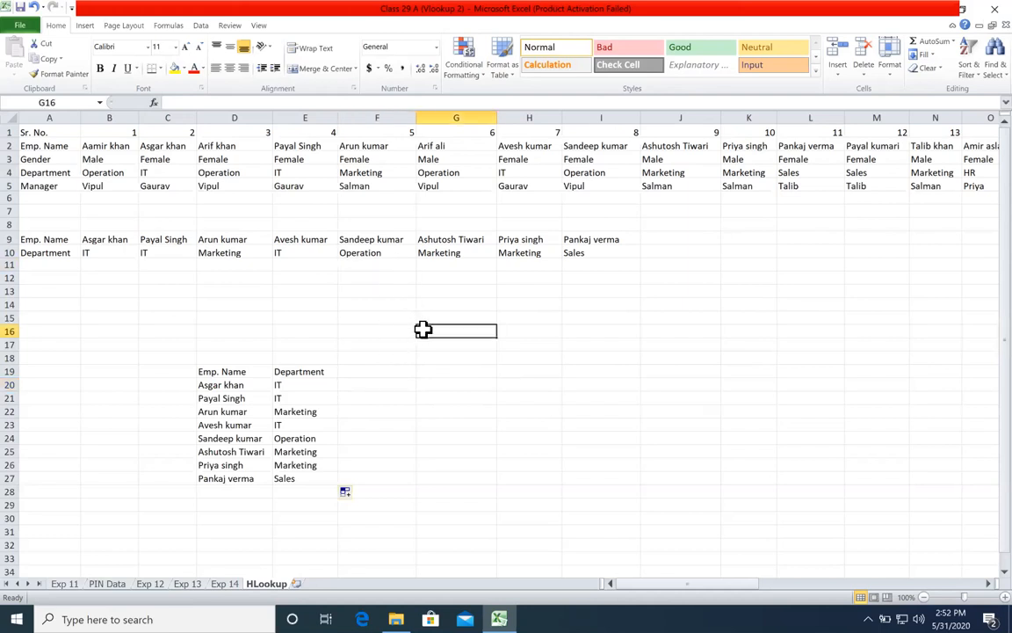
left_click(978, 9)
left_click(447, 327)
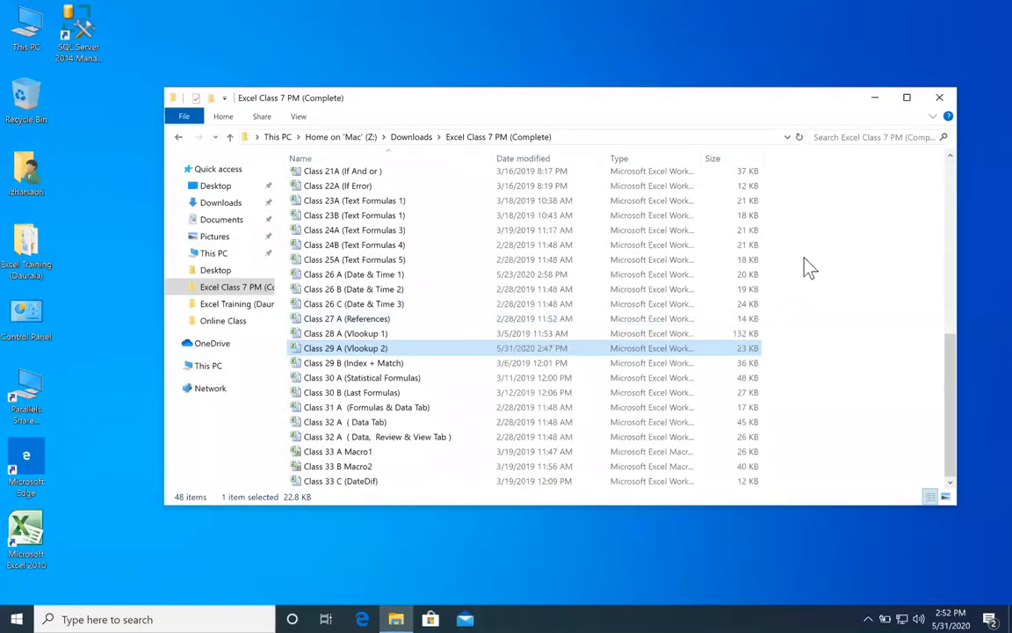
double_click(433, 355)
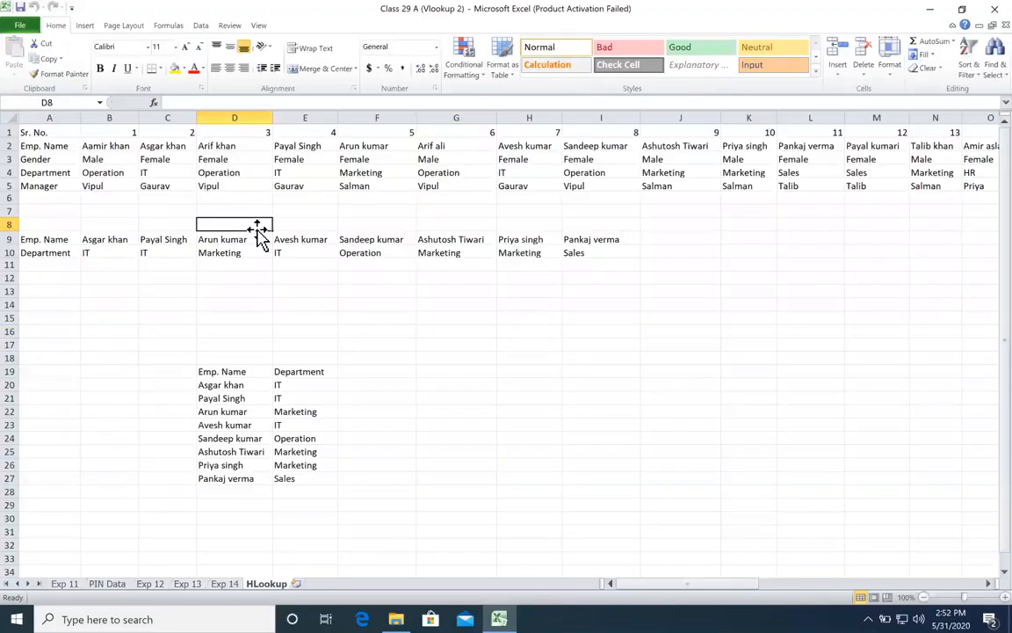
Step: Start saving a copy of the workbook in the Online Class folder, taking Class 13B - Vlookup as the base file name
left_click(21, 26)
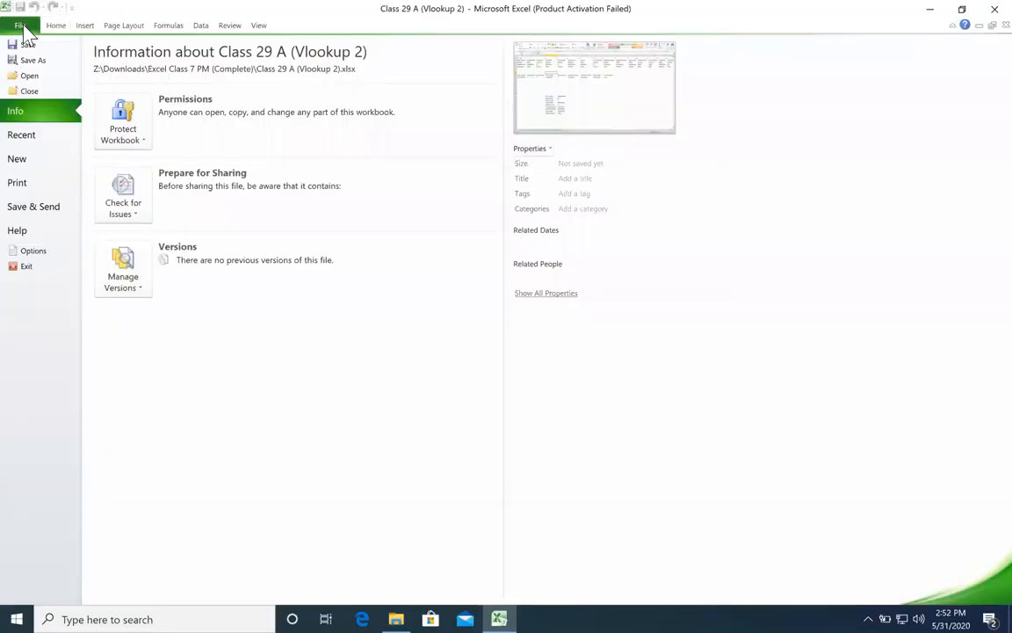
left_click(33, 60)
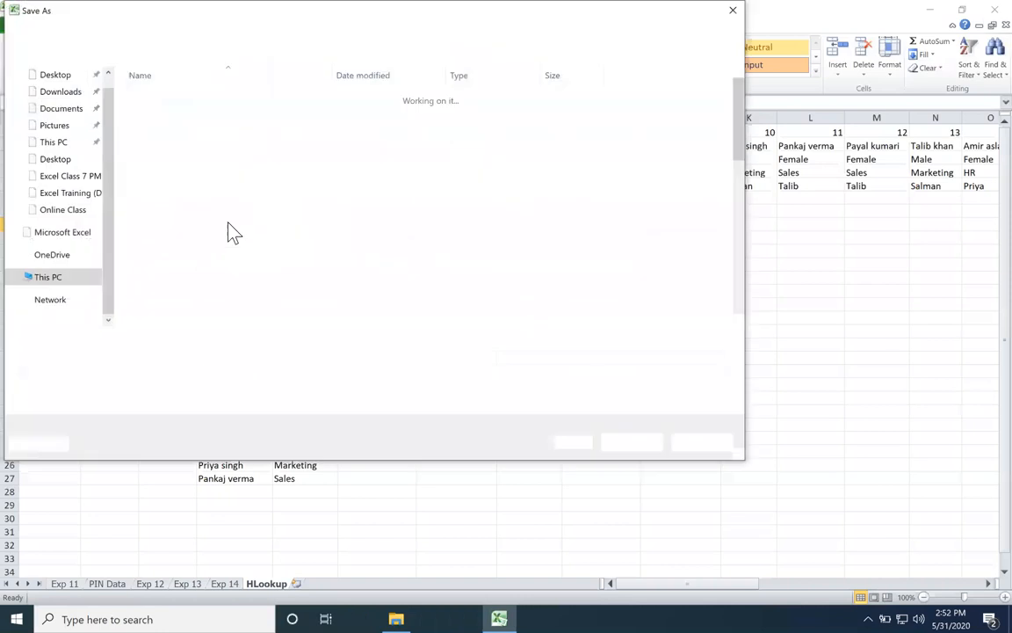
left_click(63, 209)
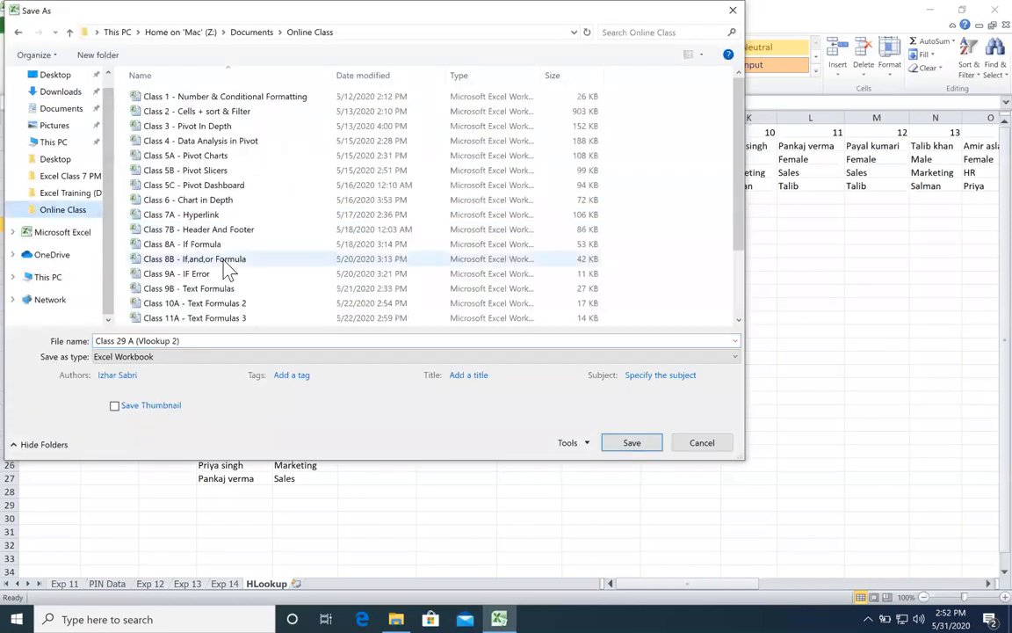
left_click(224, 261)
scroll(226, 271, "down", 2)
left_click(215, 304)
Step: Change the file name's class number to 14A, add the word Final to the Vlookup title, and save the copy
left_click(132, 344)
left_click(130, 345)
key("BackSpace")
key("BackSpace")
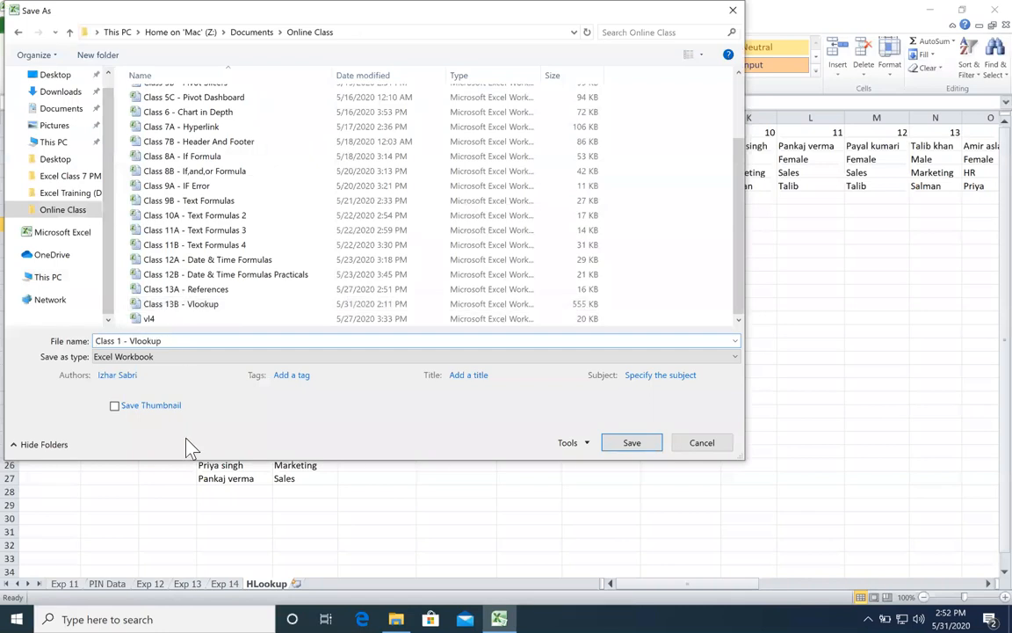
type("4A")
key("Right")
key("Right")
key("Right")
key("Right")
key("Right")
key("Right")
key("Right")
key("Right")
key("Right")
key("Right")
type("Final")
key("Return")
left_click(647, 436)
Step: Close the saved copy and open the Class 29 B (Index + Match) workbook from the class folder
left_click(995, 8)
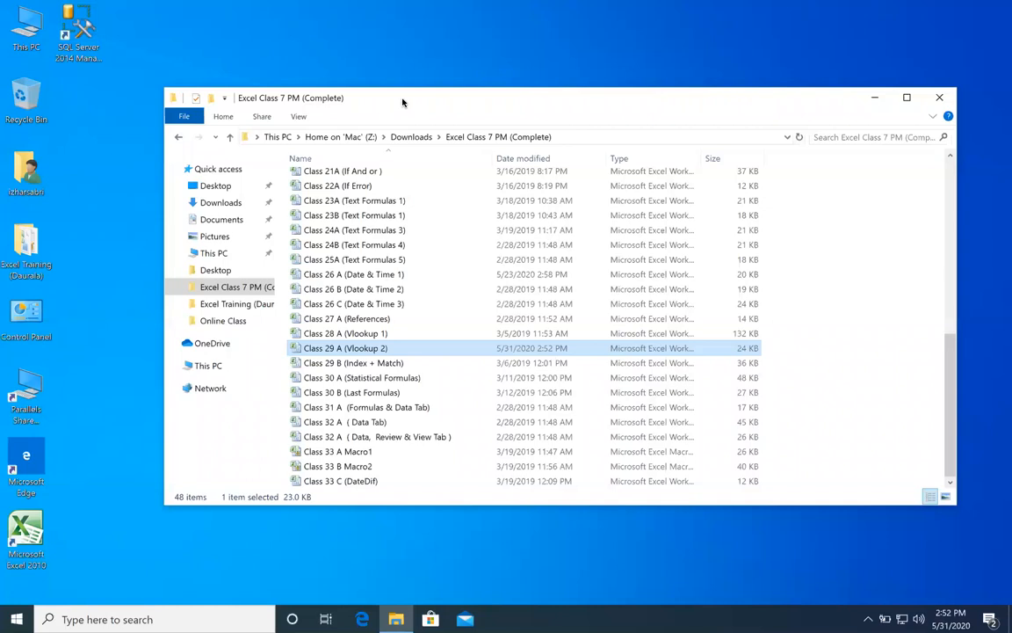
left_click(381, 366)
double_click(383, 363)
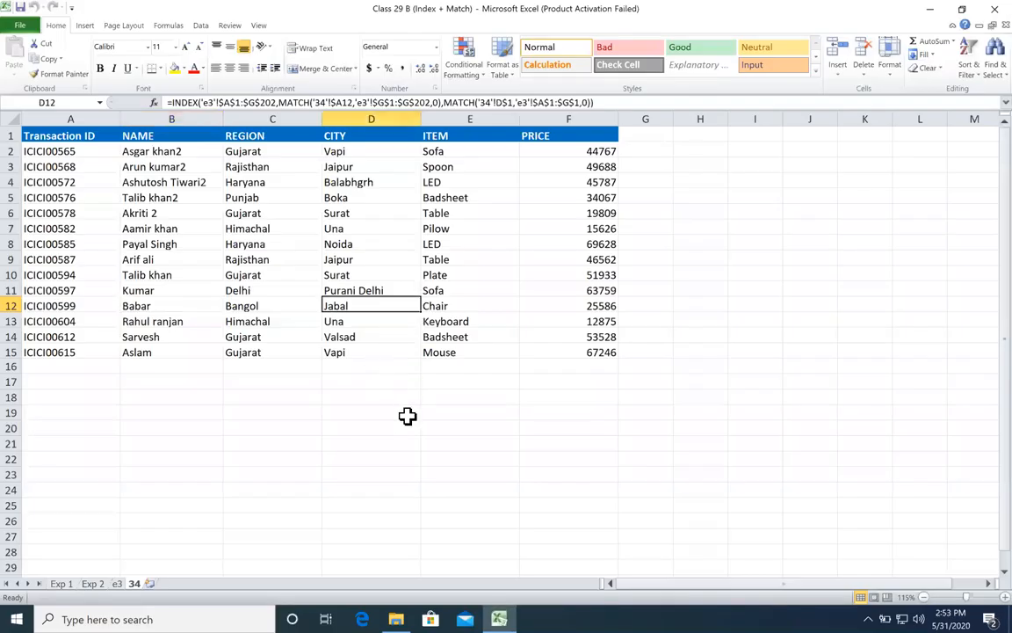
left_click(407, 414)
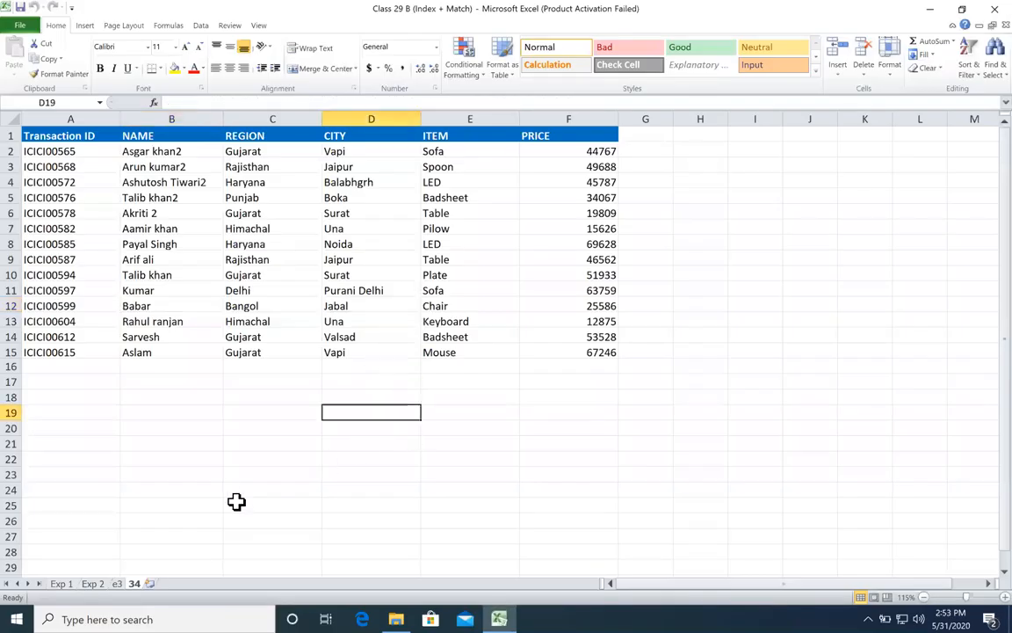
left_click(261, 152)
left_click_drag(261, 151, 557, 168)
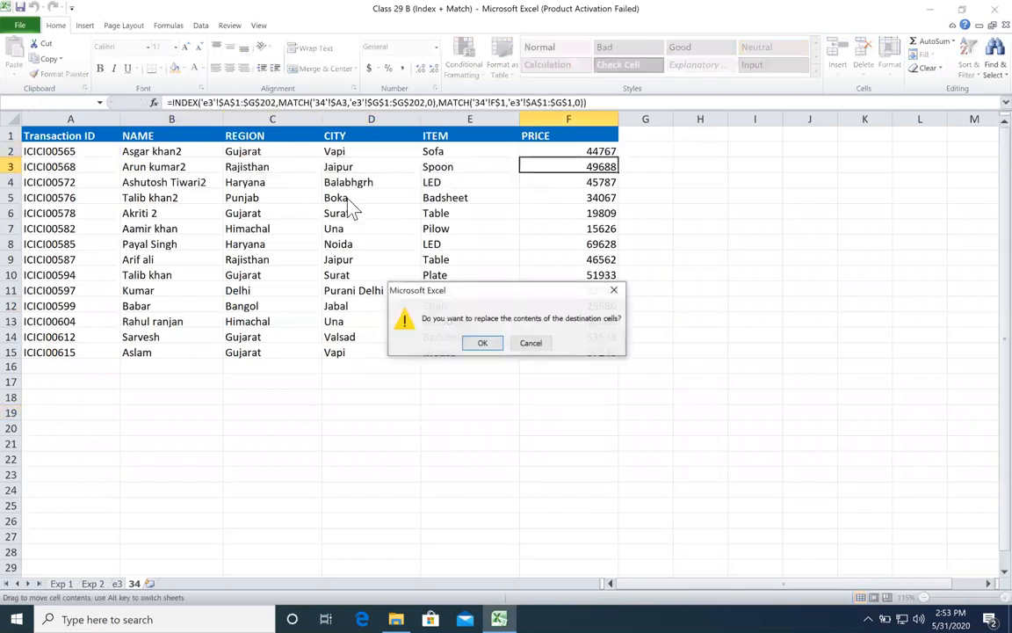
left_click(529, 341)
Step: Examine the INDEX and MATCH formula in cell C2 of sheet 34, leaving it unedited
double_click(242, 148)
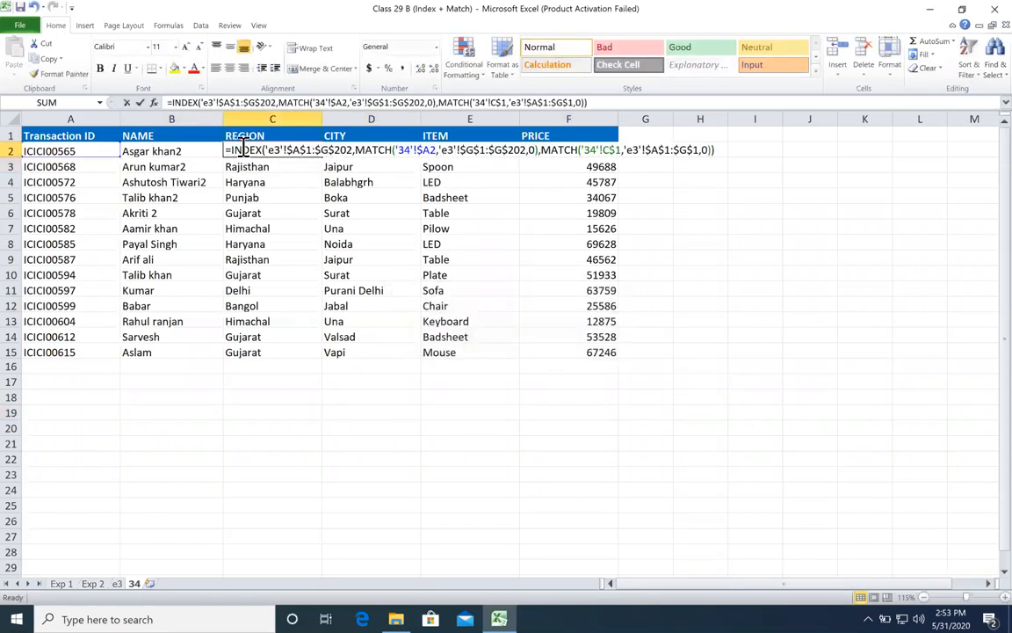
left_click_drag(238, 149, 434, 178)
key("Escape")
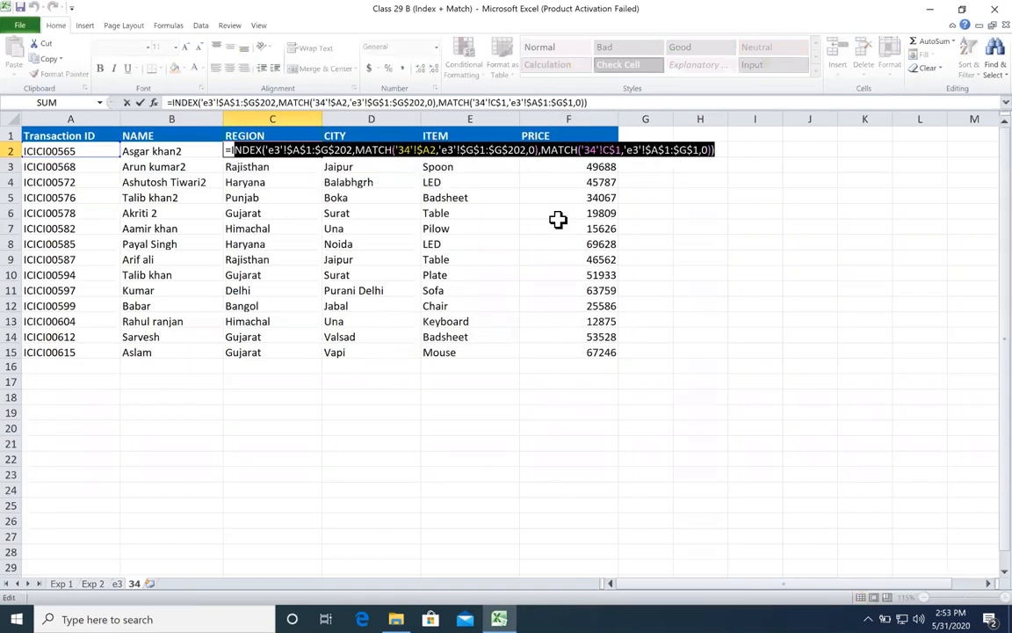
left_click(361, 273)
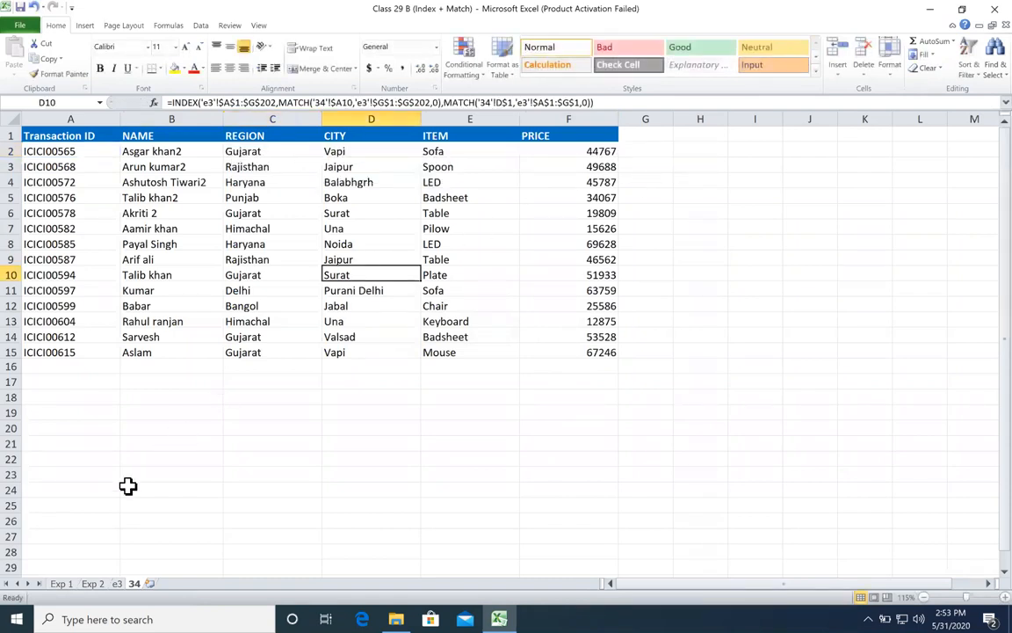
Step: Go to the first rows of the Exp 1 sheet
left_click(62, 584)
scroll(501, 233, "up", 3)
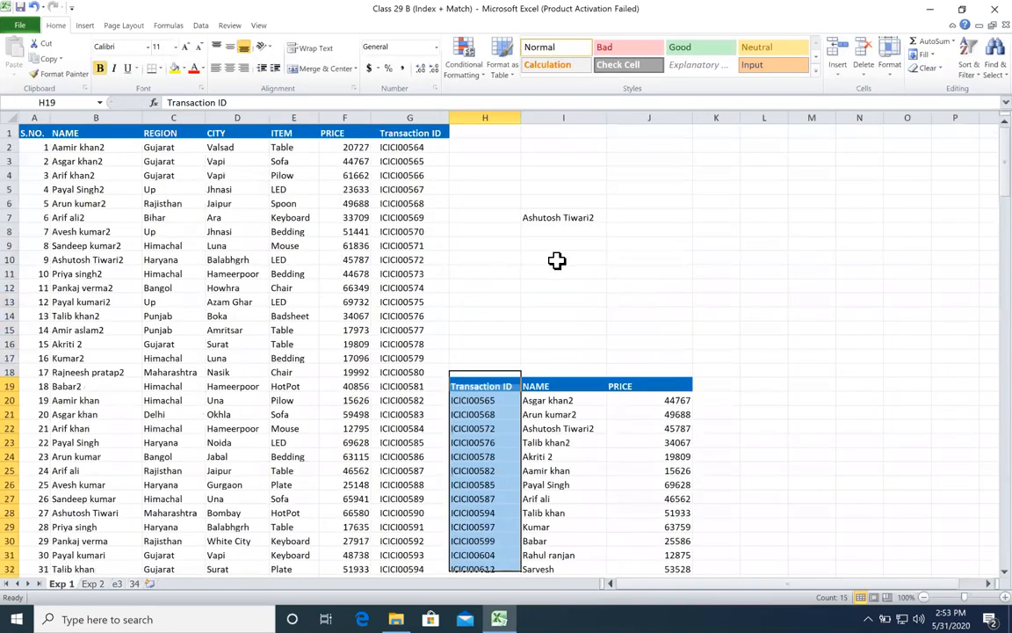
Step: Clear the leftover name entry from cells I6:J11 above the lookup table
left_click(680, 110)
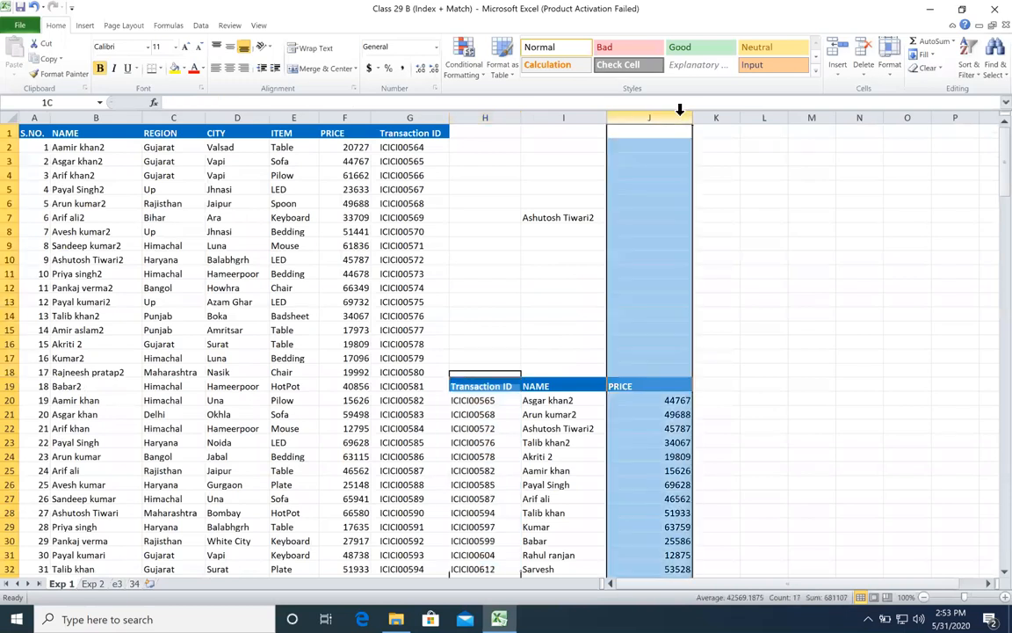
left_click(612, 208)
left_click_drag(557, 201, 633, 265)
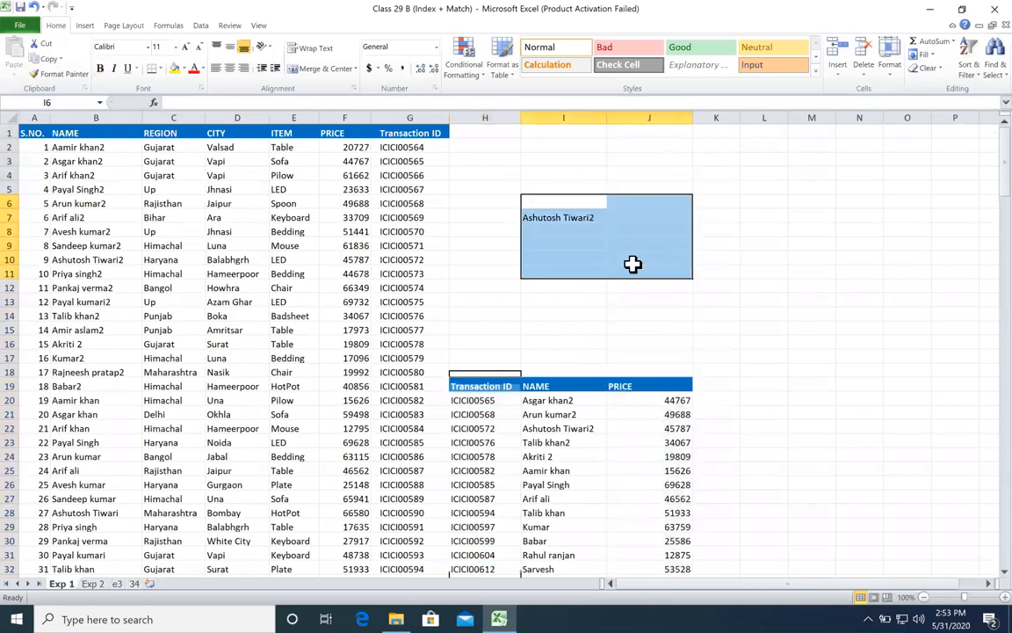
key("Delete")
left_click(612, 355)
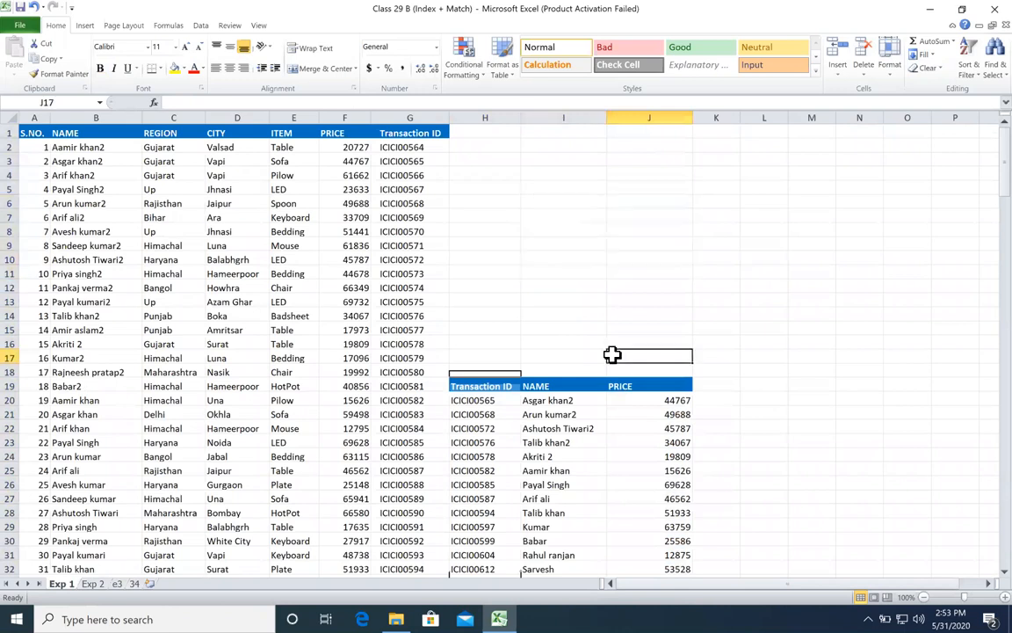
Step: Examine the Transaction ID, NAME and PRICE entries in the small lookup table starting at row 19
left_click(514, 398)
scroll(523, 405, "down", 6)
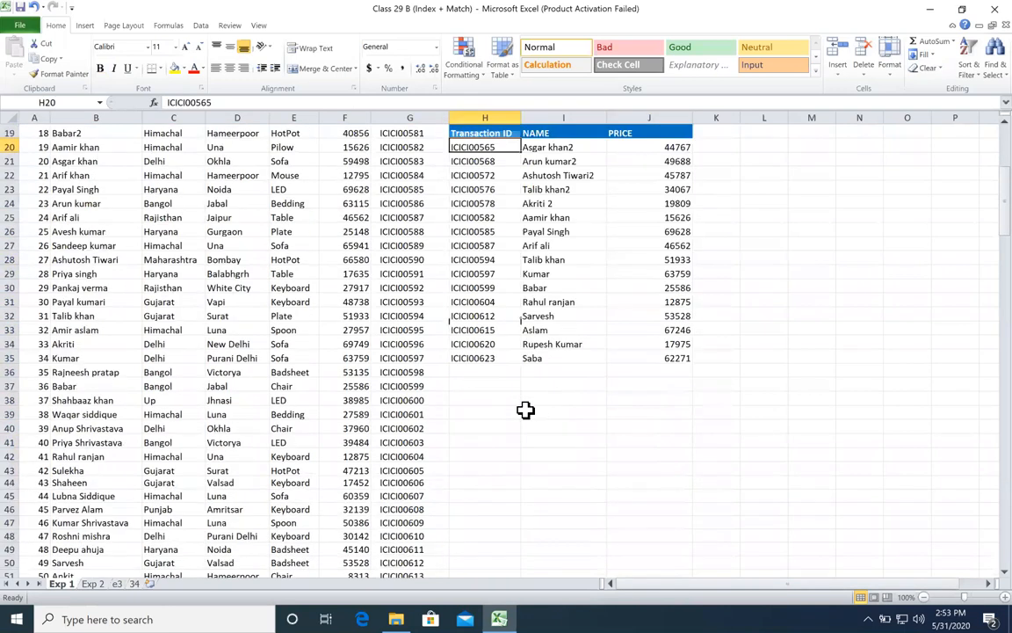
left_click(666, 164)
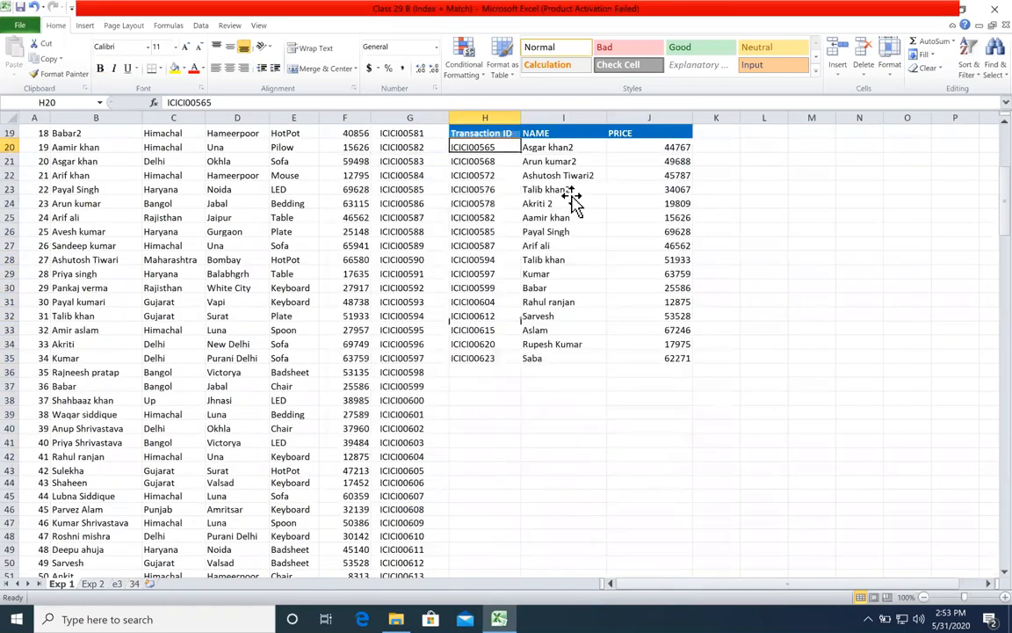
left_click(562, 203)
scroll(530, 217, "up", 2)
left_click(513, 216)
left_click(516, 261)
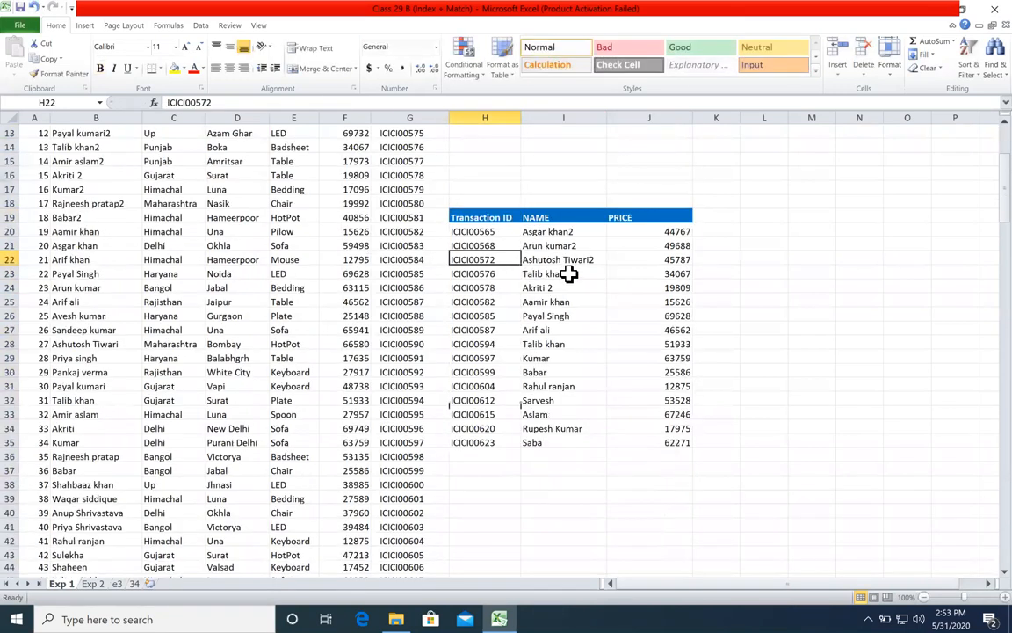
scroll(569, 274, "up", 4)
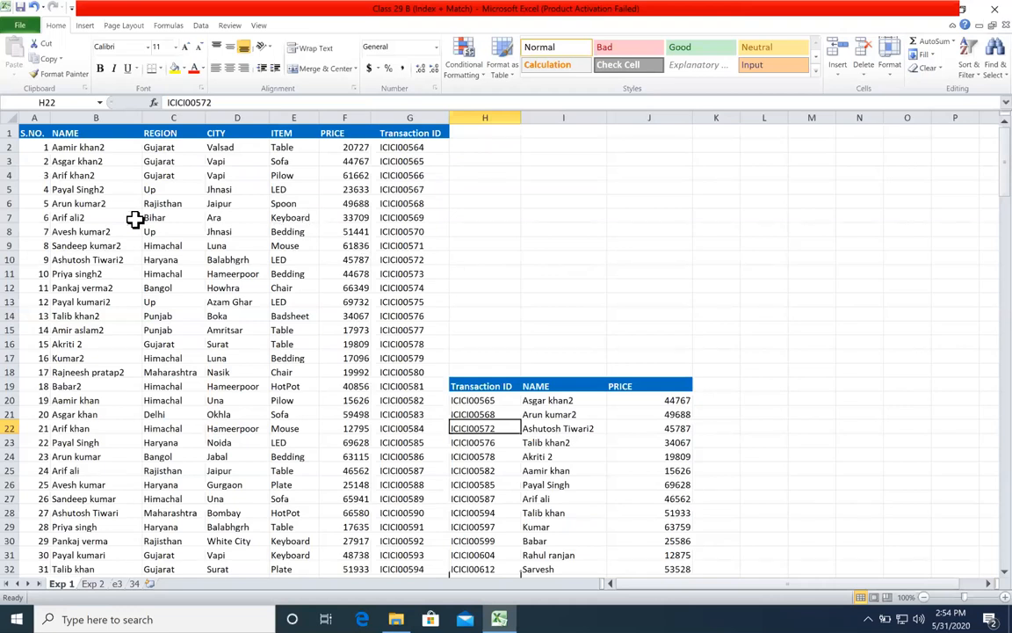
Step: Examine the main data table's columns from S.NO. and NAME across to Transaction ID
left_click_drag(75, 176, 535, 269)
left_click(48, 187)
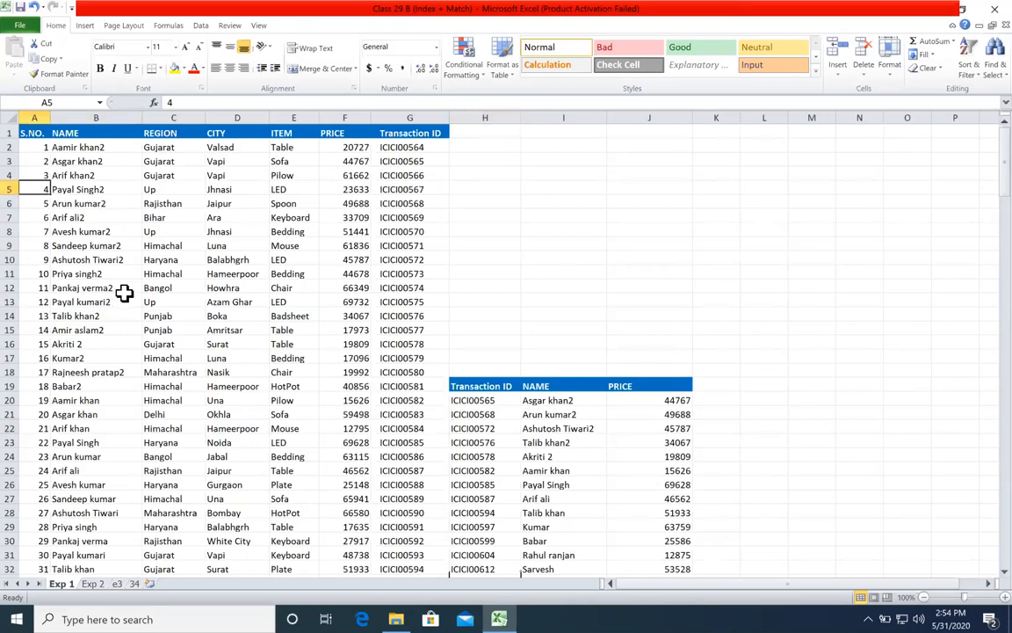
left_click(113, 206)
left_click(235, 185)
left_click(438, 187)
left_click(457, 187)
left_click_drag(81, 163, 22, 309)
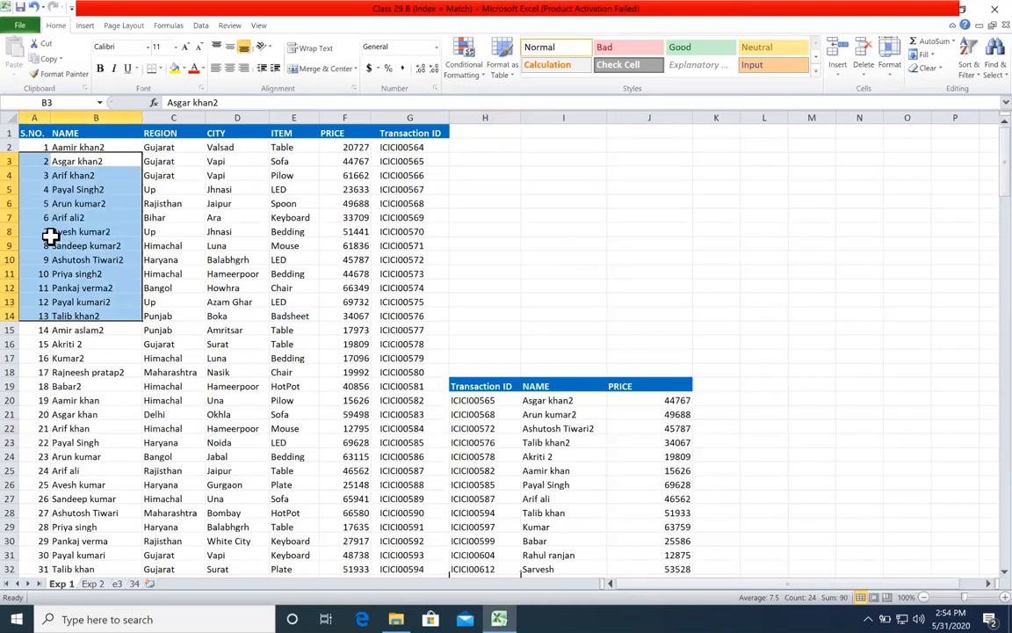
left_click(215, 205)
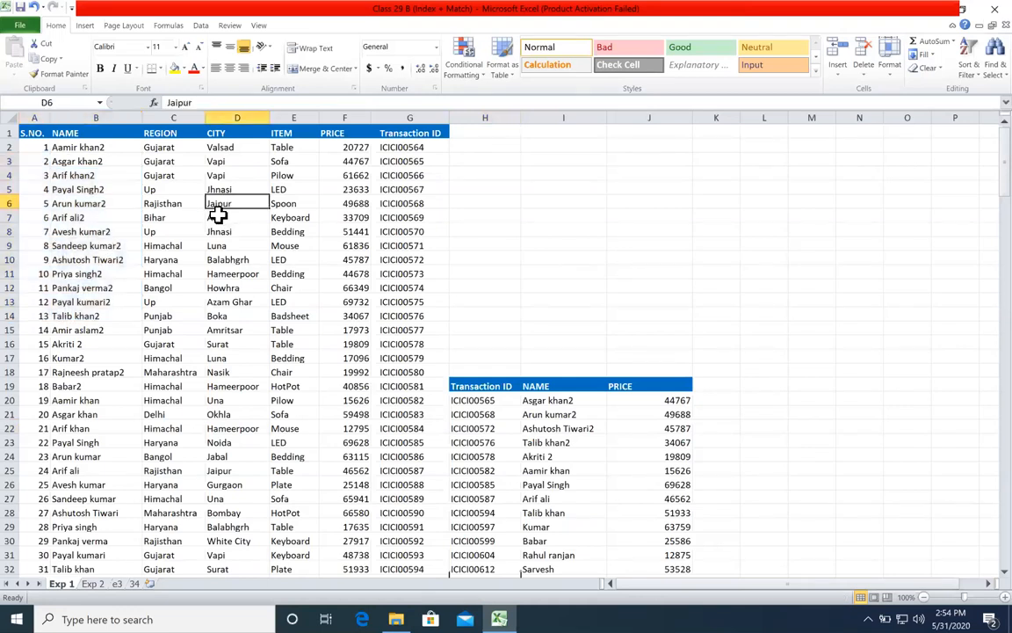
left_click(540, 313)
Step: Insert a blank column H between the data and lookup tables and clear its inherited formatting
left_click(479, 117)
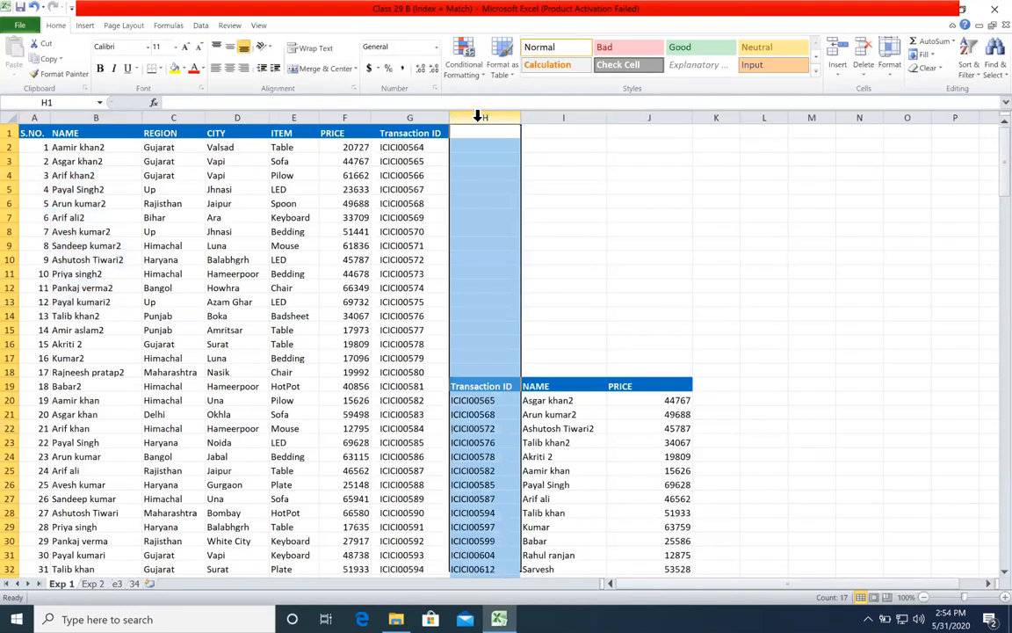
key("ctrl+shift+plus")
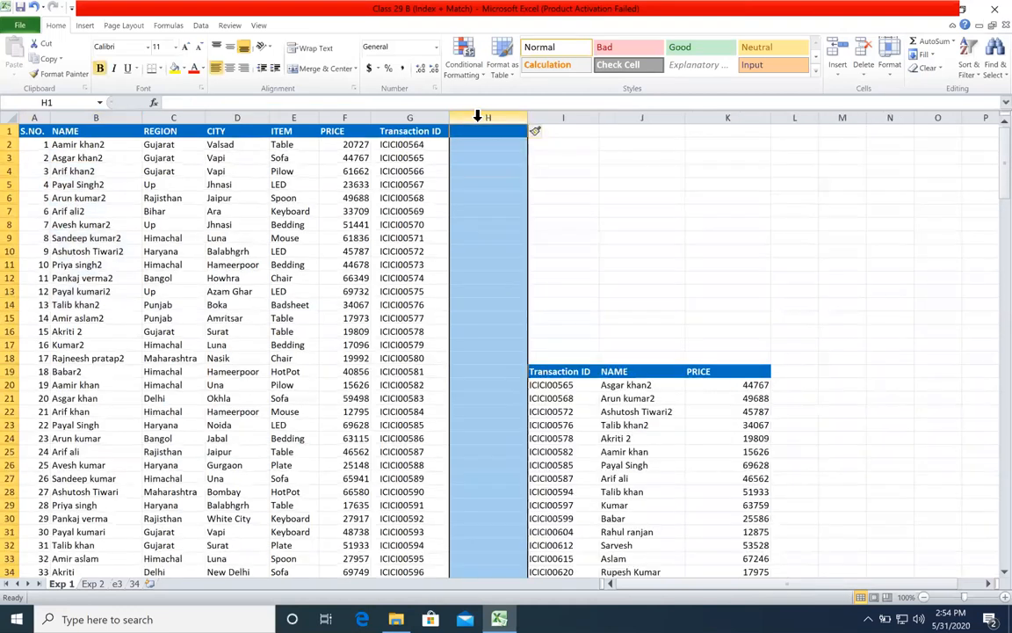
left_click(694, 275)
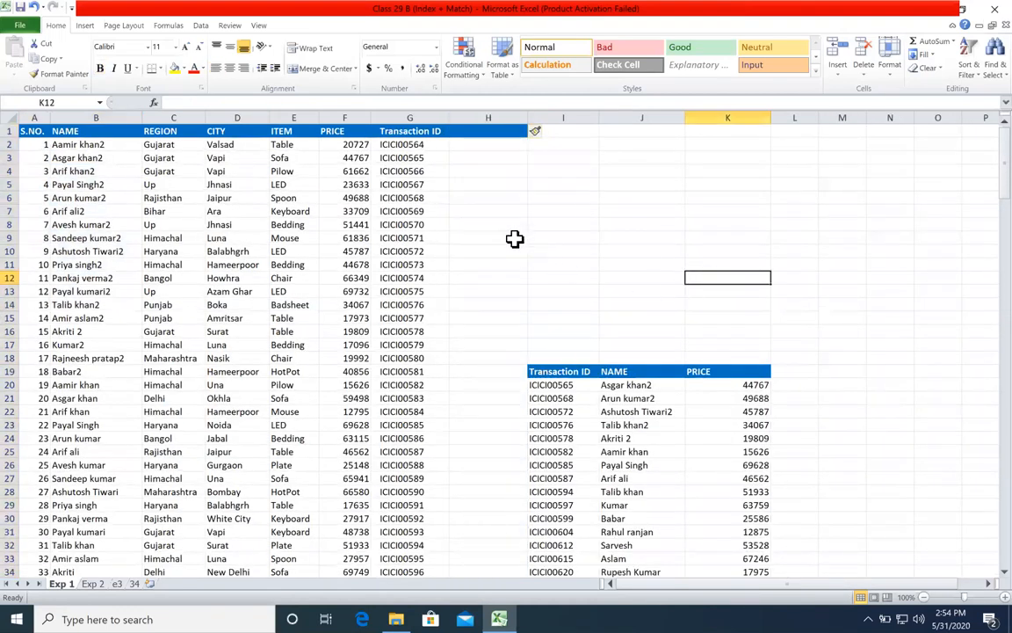
left_click(492, 114)
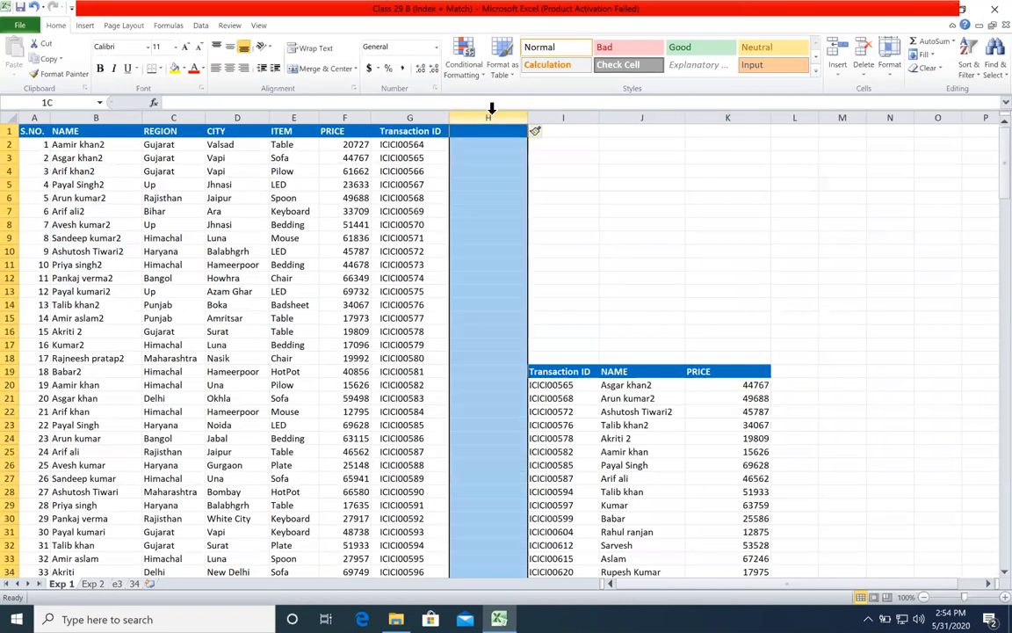
left_click(929, 68)
left_click(466, 207)
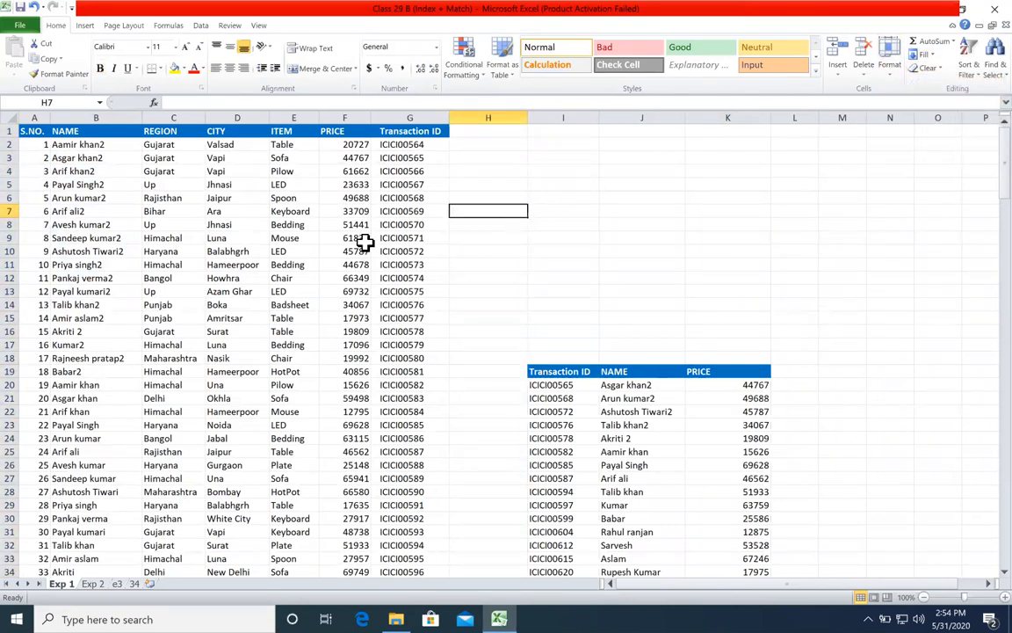
left_click_drag(56, 158, 102, 253)
left_click(186, 182)
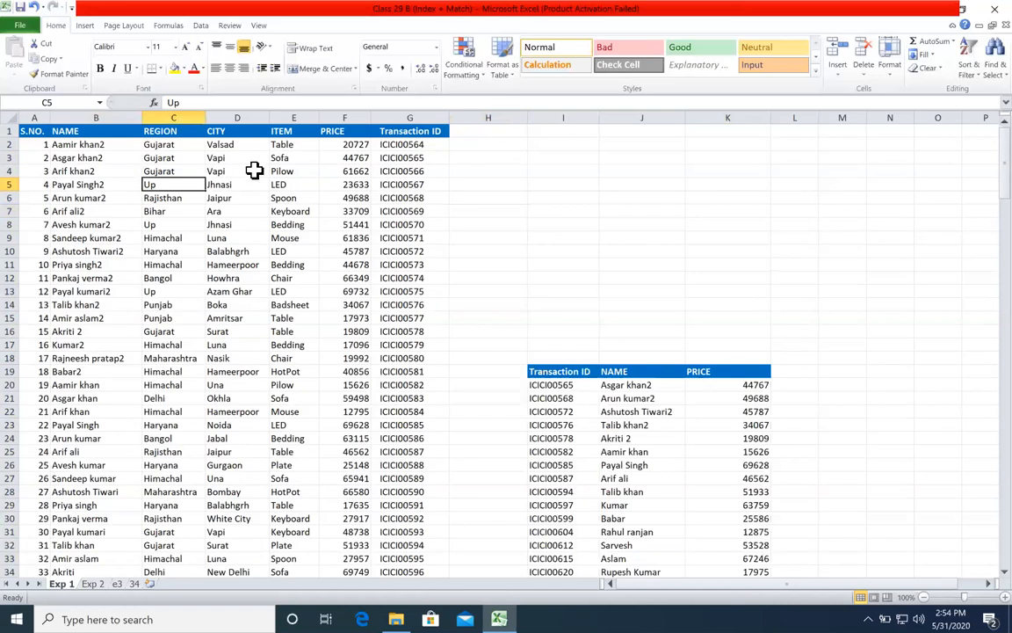
left_click_drag(408, 107, 27, 140)
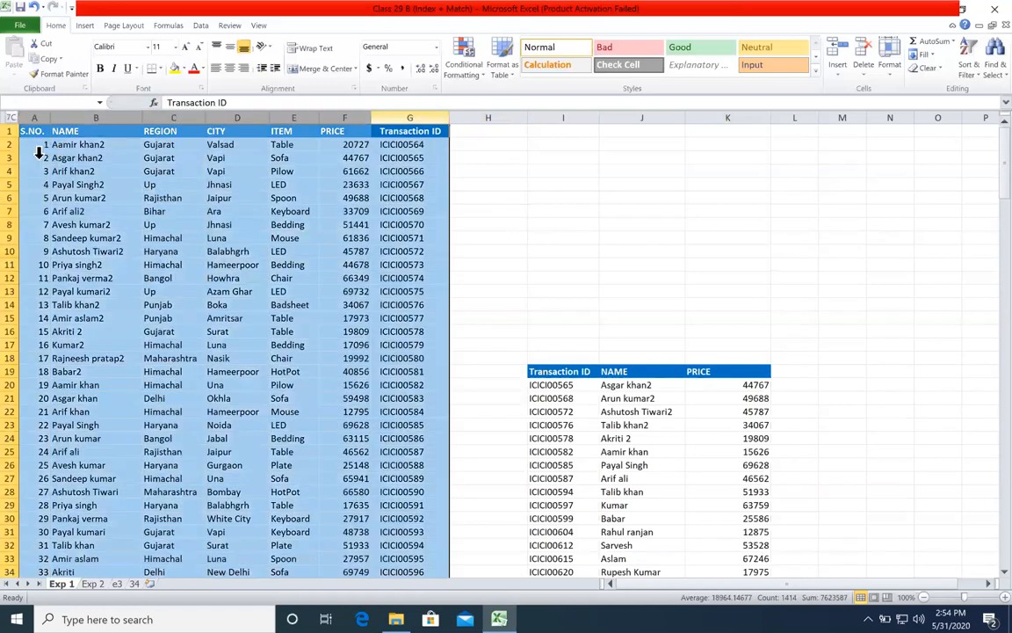
left_click_drag(409, 145, 416, 324)
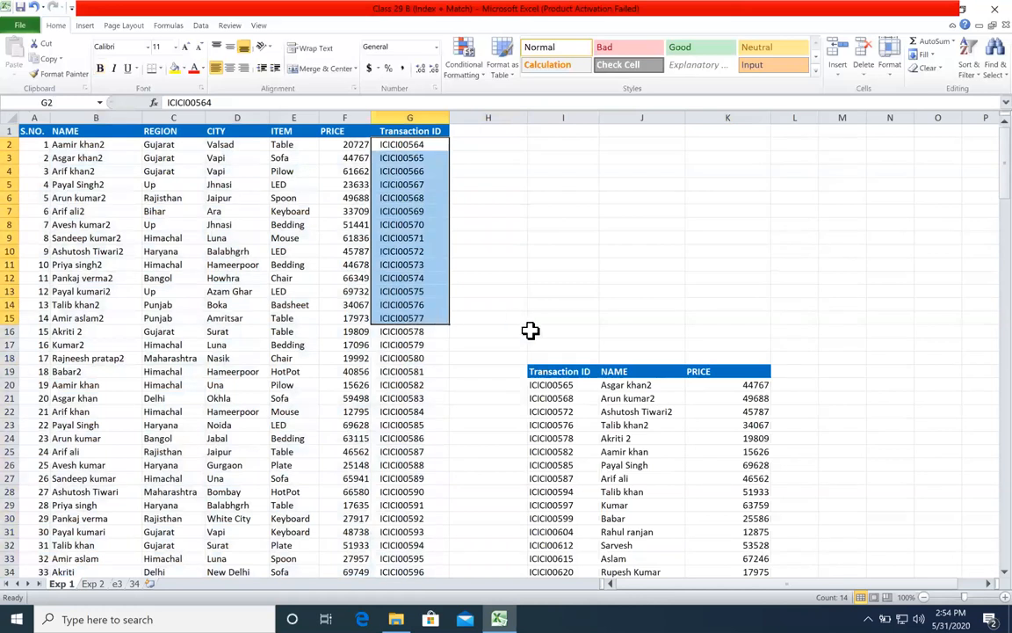
Step: Clear the existing NAME and PRICE entries beside the lookup Transaction IDs, covering J20:L35
scroll(563, 308, "down", 20)
scroll(620, 203, "up", 15)
left_click_drag(624, 144, 775, 343)
key("Delete")
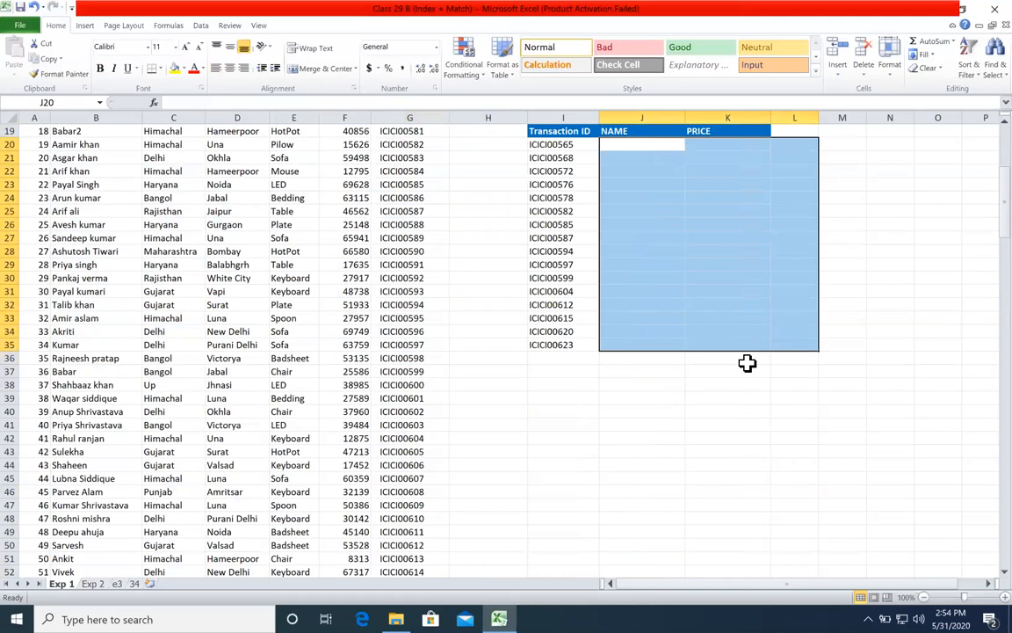
scroll(694, 369, "up", 6)
Step: Compare the lookup table's Transaction IDs and empty NAME cells with the Transaction ID, PRICE and NAME columns in the main table
left_click_drag(560, 386, 593, 519)
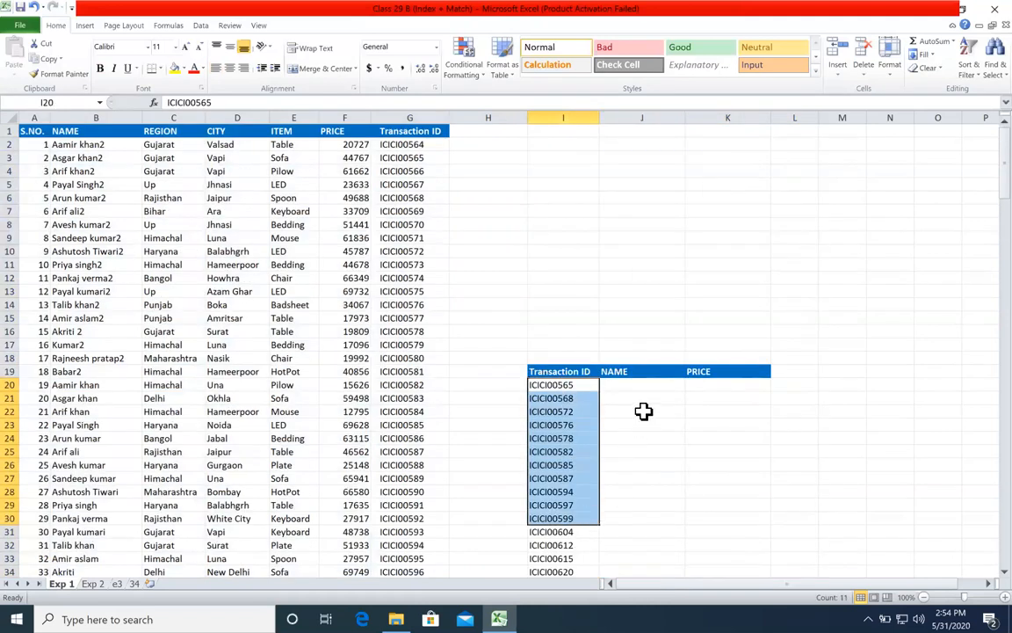
left_click(720, 398)
left_click(414, 225)
left_click(353, 225)
right_click(203, 201)
left_click(89, 223)
left_click(397, 215)
left_click(353, 213)
left_click(235, 226)
left_click(97, 240)
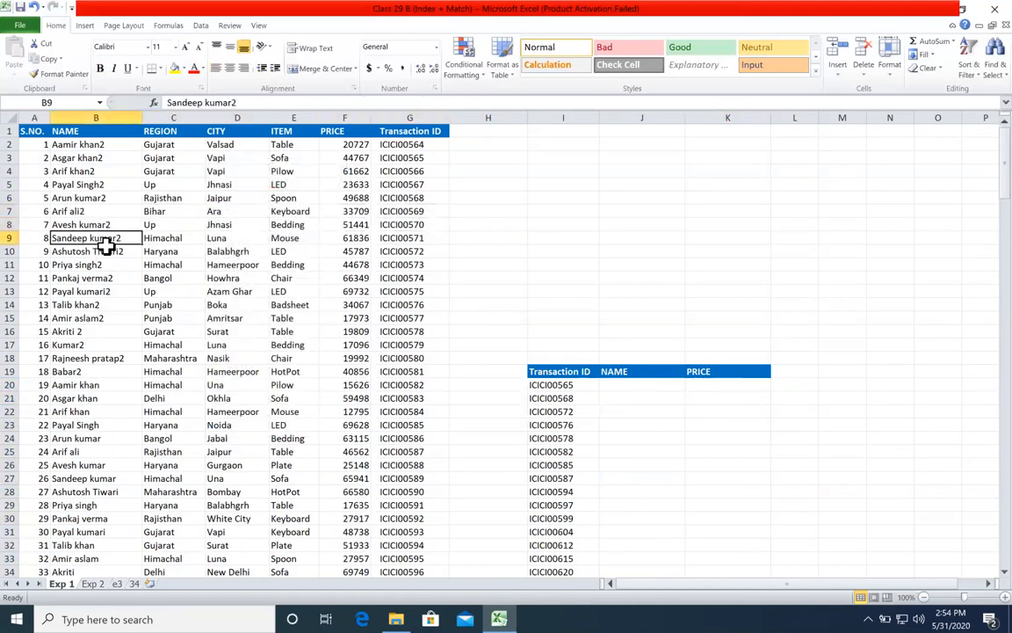
left_click(610, 382)
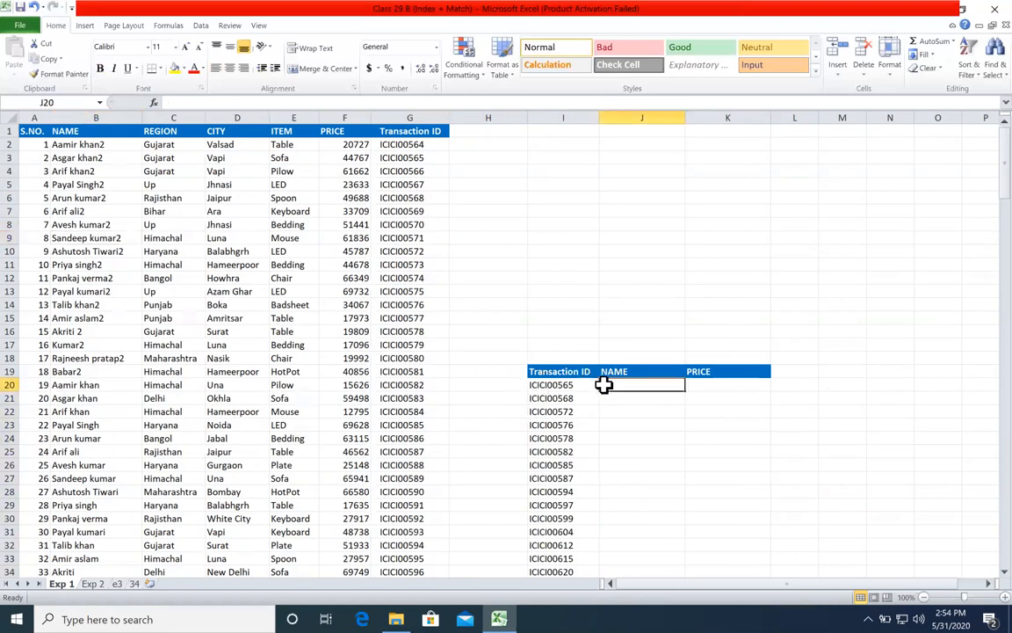
Step: Examine the position of the main table's Transaction ID column relative to the NAME and PRICE columns
left_click_drag(409, 145, 114, 211)
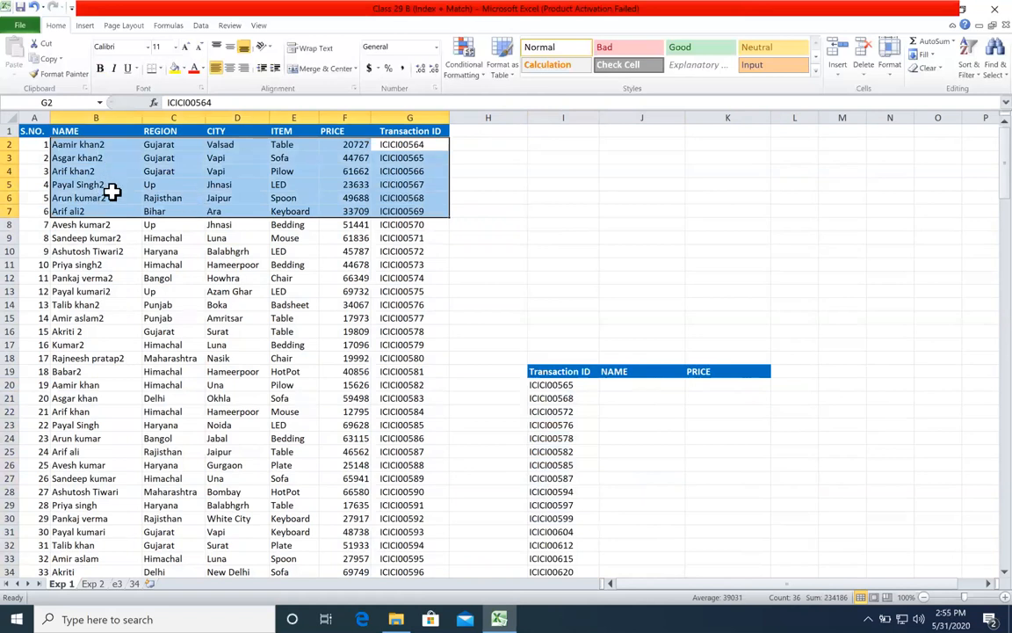
left_click_drag(410, 141, 735, 223)
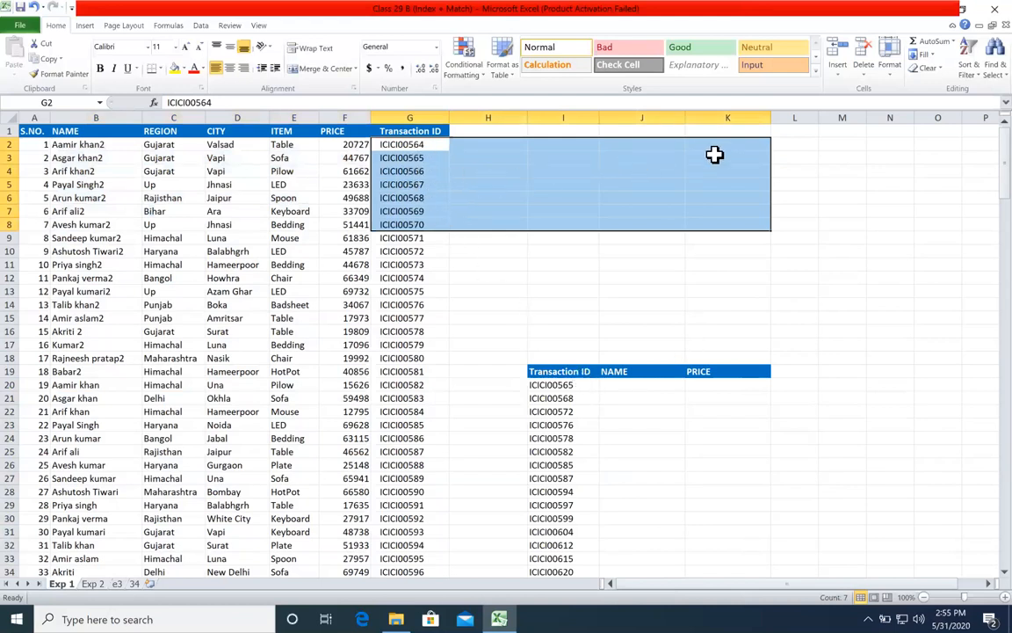
left_click(411, 172)
left_click(220, 197)
left_click(121, 198)
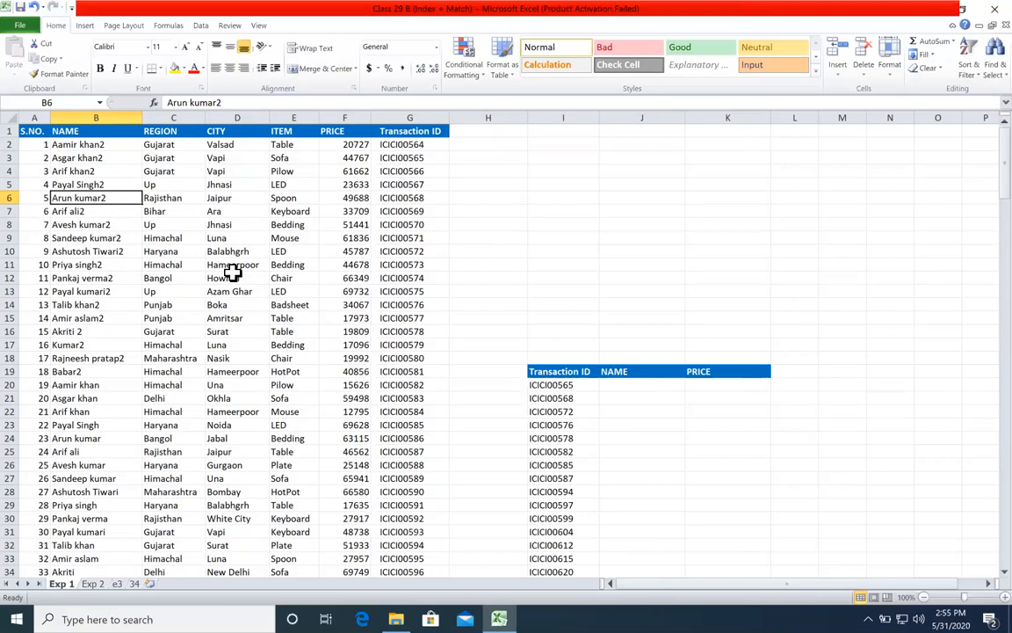
right_click(233, 274)
left_click_drag(99, 211, 407, 368)
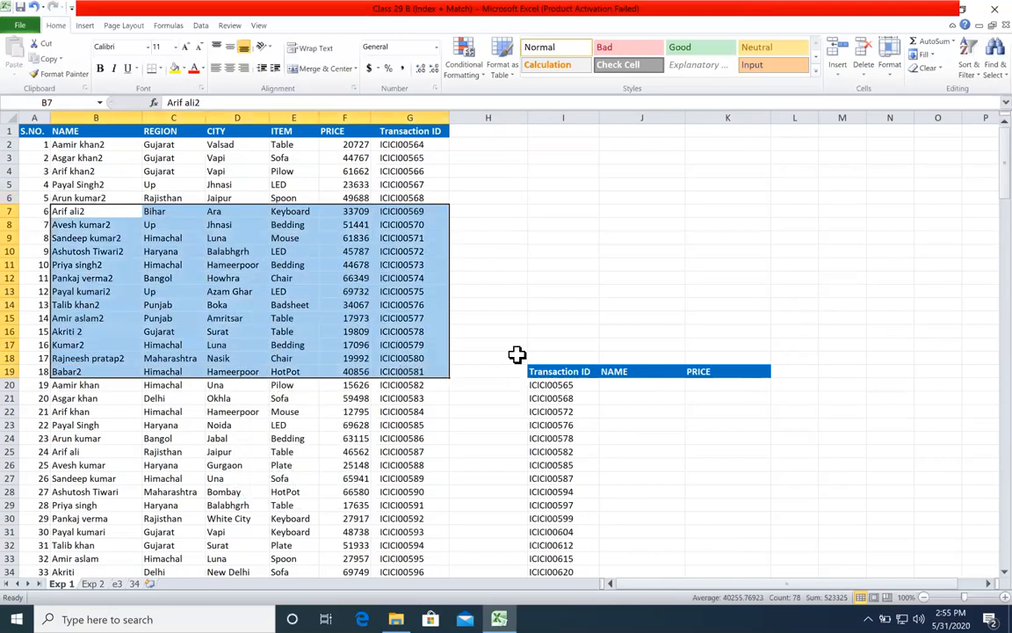
left_click(517, 355)
left_click_drag(431, 256, 90, 384)
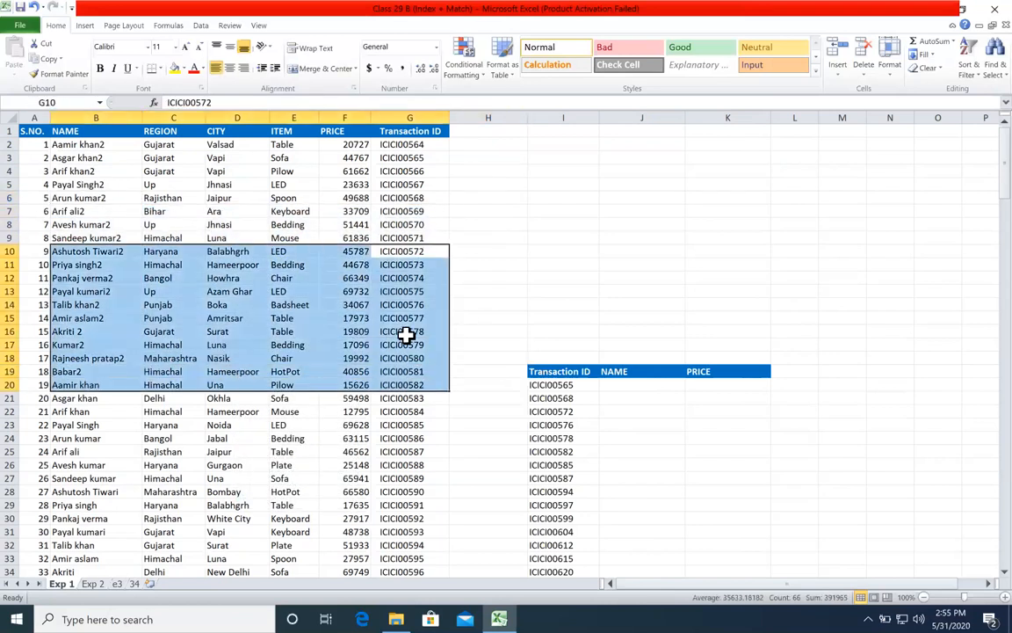
left_click(216, 344)
left_click(145, 356)
left_click(363, 358)
left_click(463, 341)
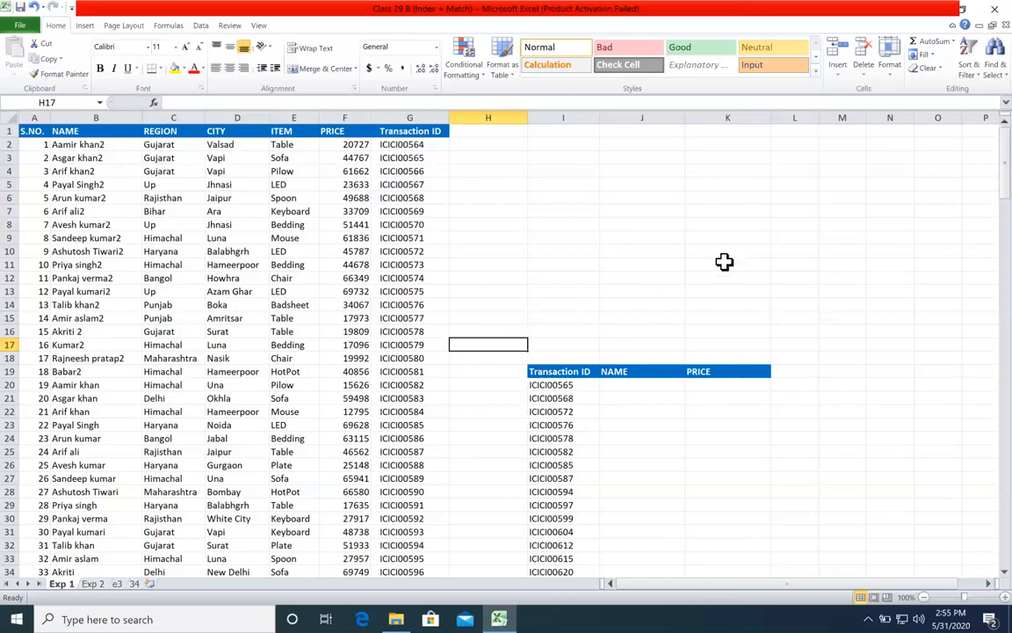
left_click(539, 185)
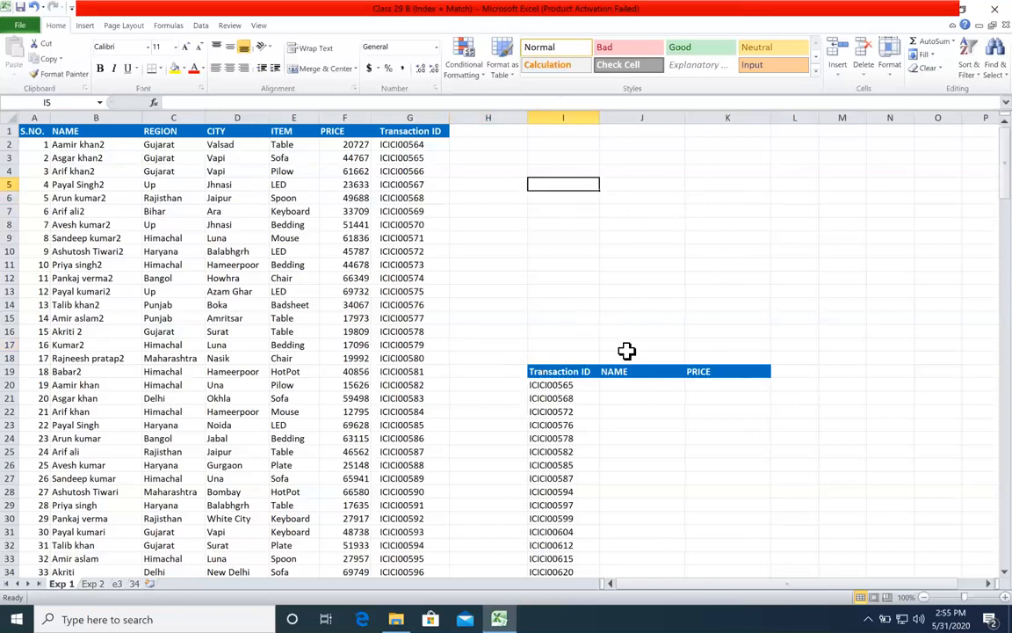
type("=inde")
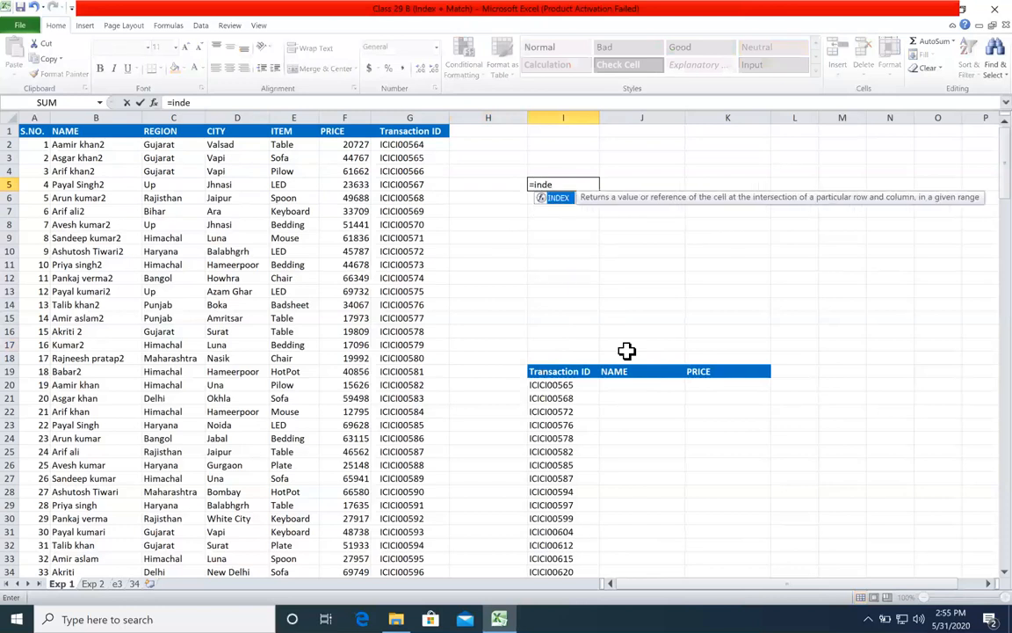
key("Escape")
key("Escape")
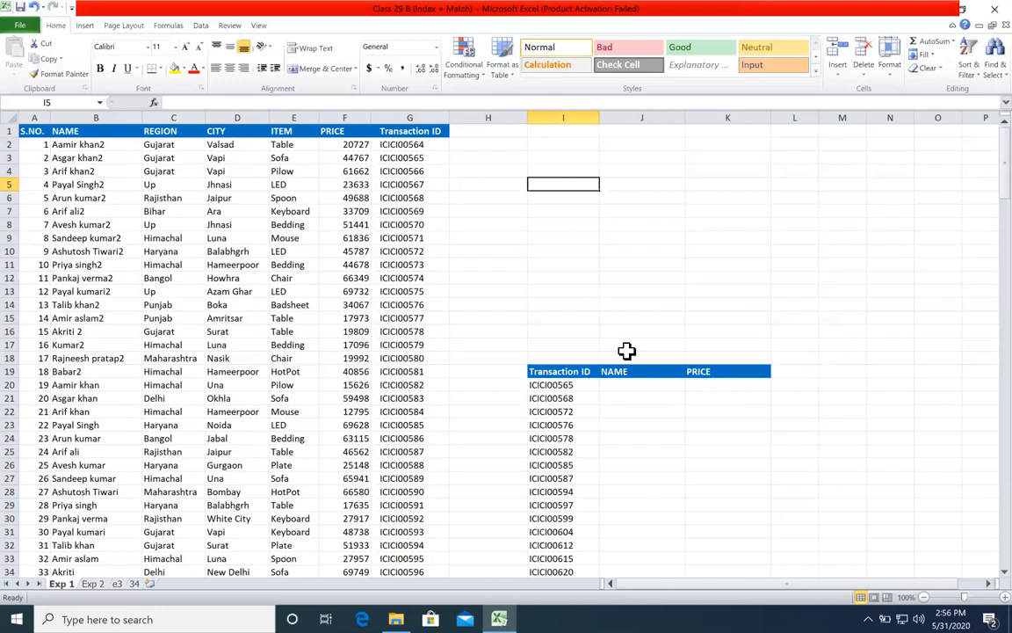
Step: Enter the sample numbers 20, 45 and 60 in cells J9:J11 and clear them again
left_click(565, 210)
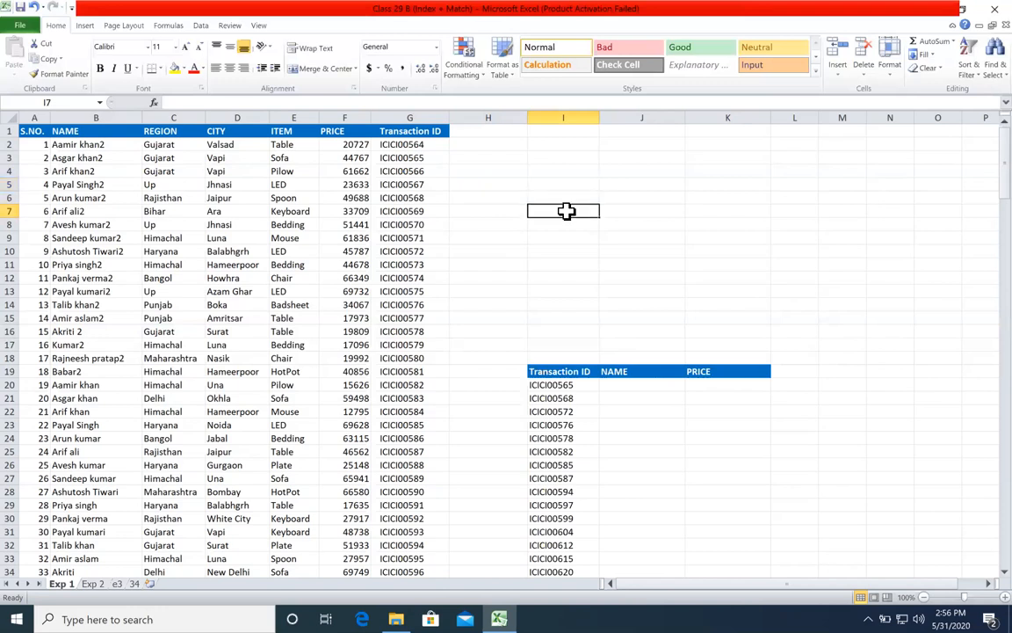
left_click(566, 225)
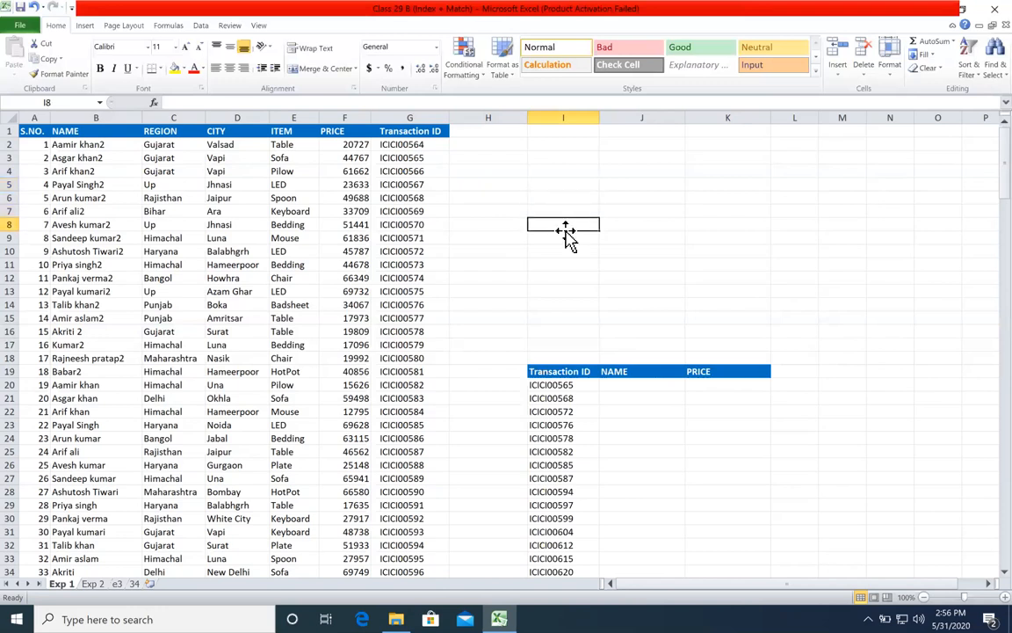
left_click(621, 238)
type("20")
key("Return")
type("45")
key("Return")
type("60")
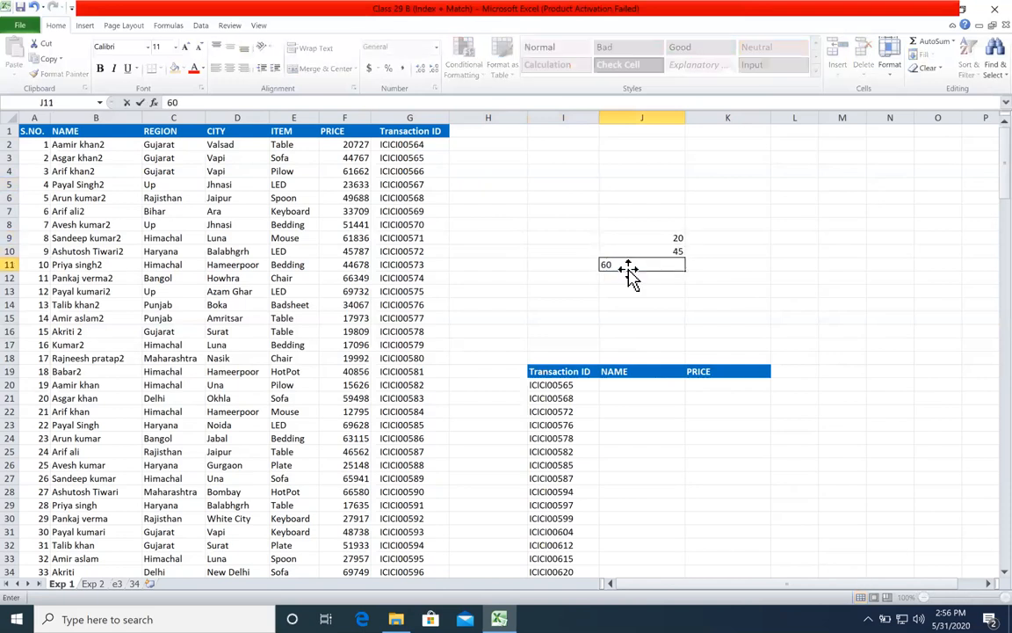
key("Return")
left_click_drag(637, 226, 683, 280)
key("Delete")
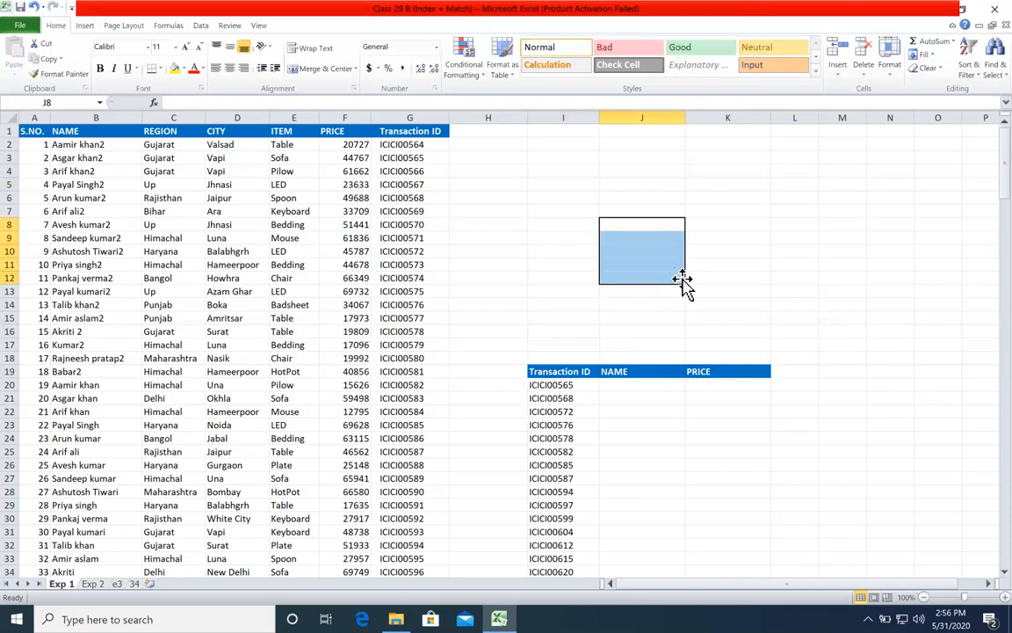
Step: Start an INDEX formula in J5 with the whole main table, locked as $A$1:$G$202, as its array
left_click(587, 213)
left_click(644, 185)
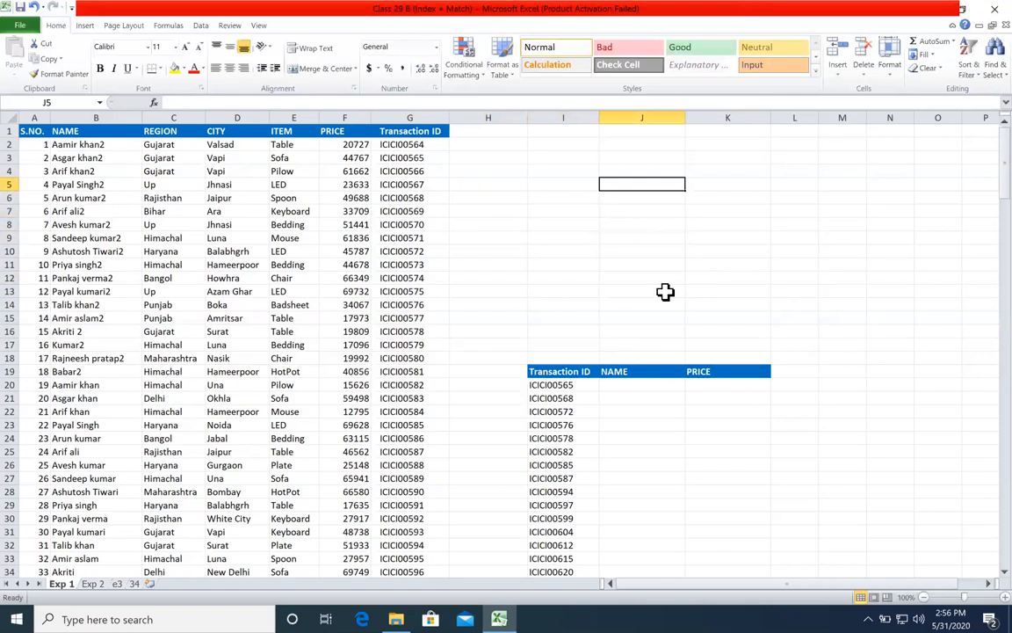
type("=index")
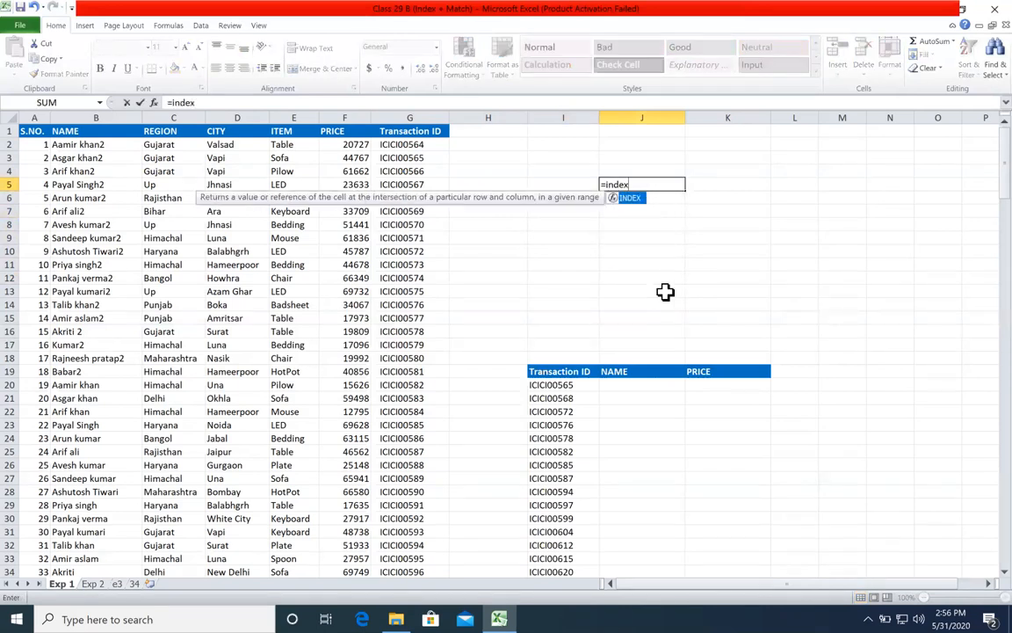
key("Tab")
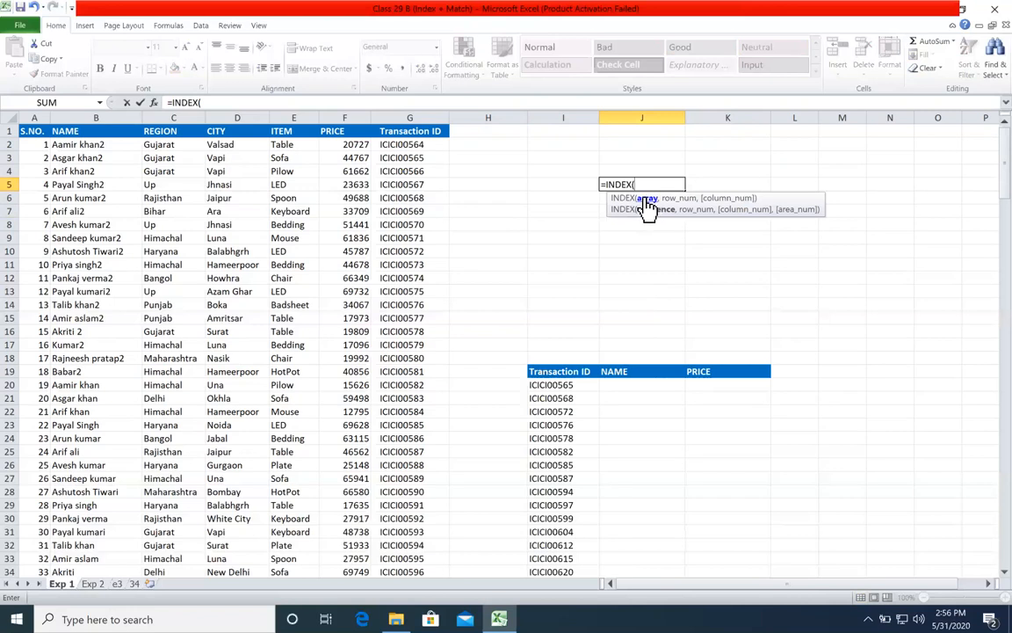
mouse_move(35, 128)
left_mouse_down()
mouse_move(117, 251)
mouse_move(210, 308)
mouse_move(36, 130)
left_mouse_up()
left_click(52, 186)
left_click_drag(32, 240, 39, 246)
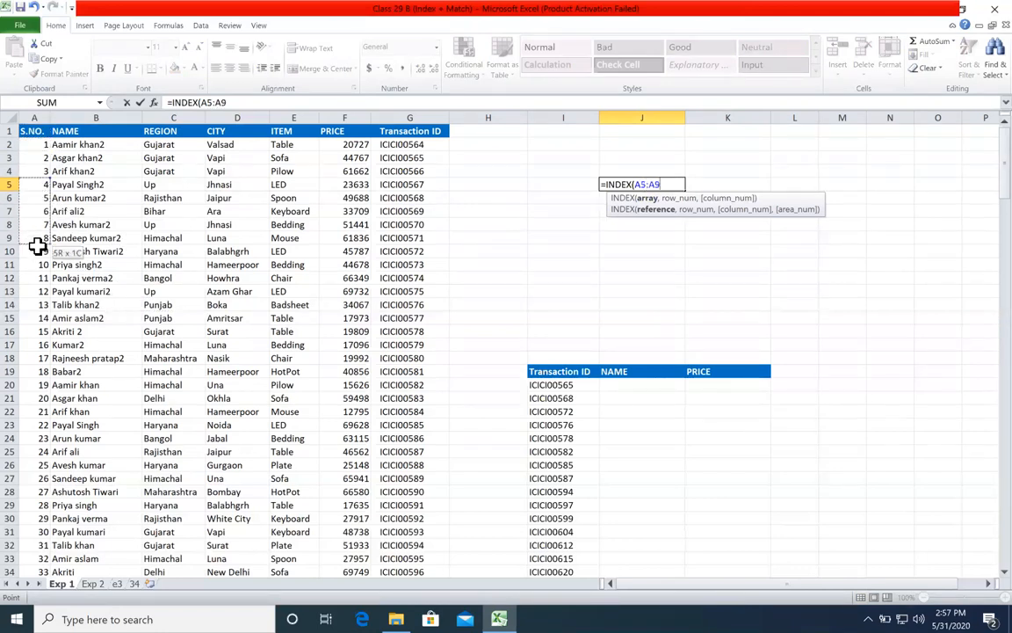
left_click_drag(177, 170, 257, 318)
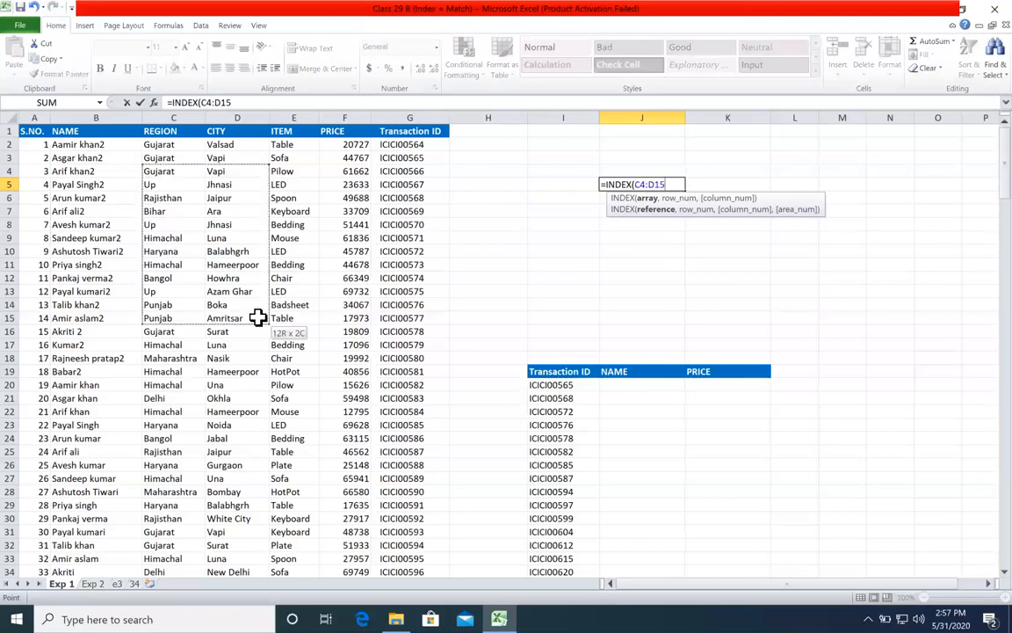
left_click(38, 129)
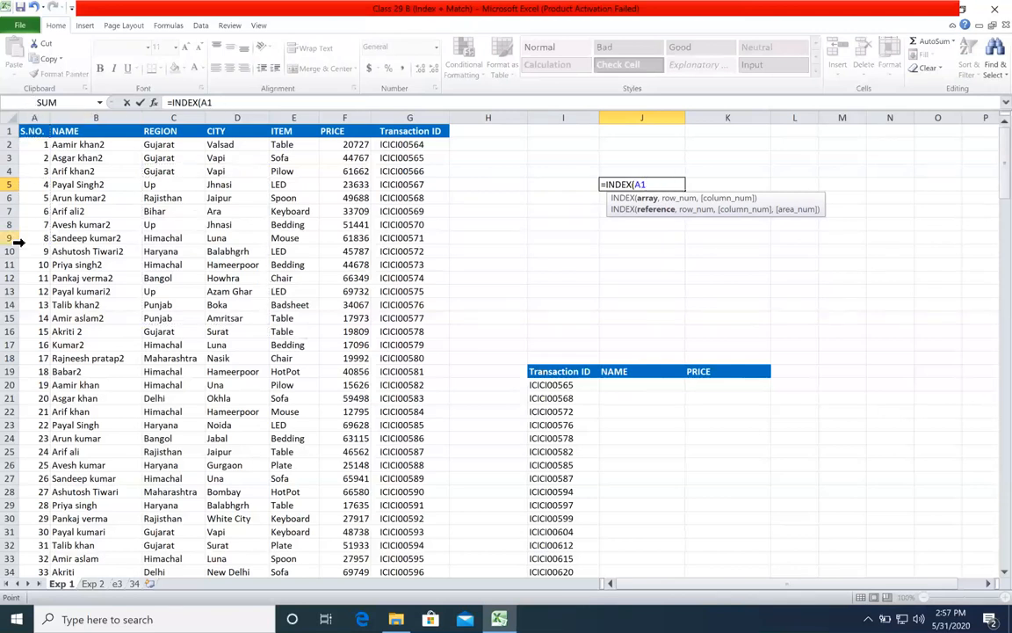
key("ctrl+shift+Down")
key("ctrl+shift+Right")
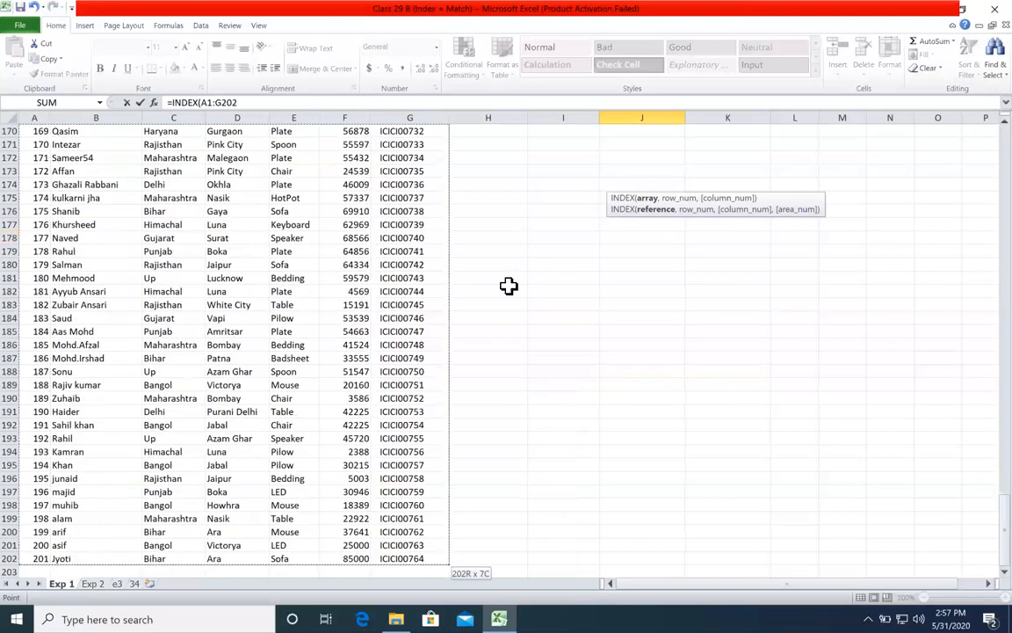
key("F4")
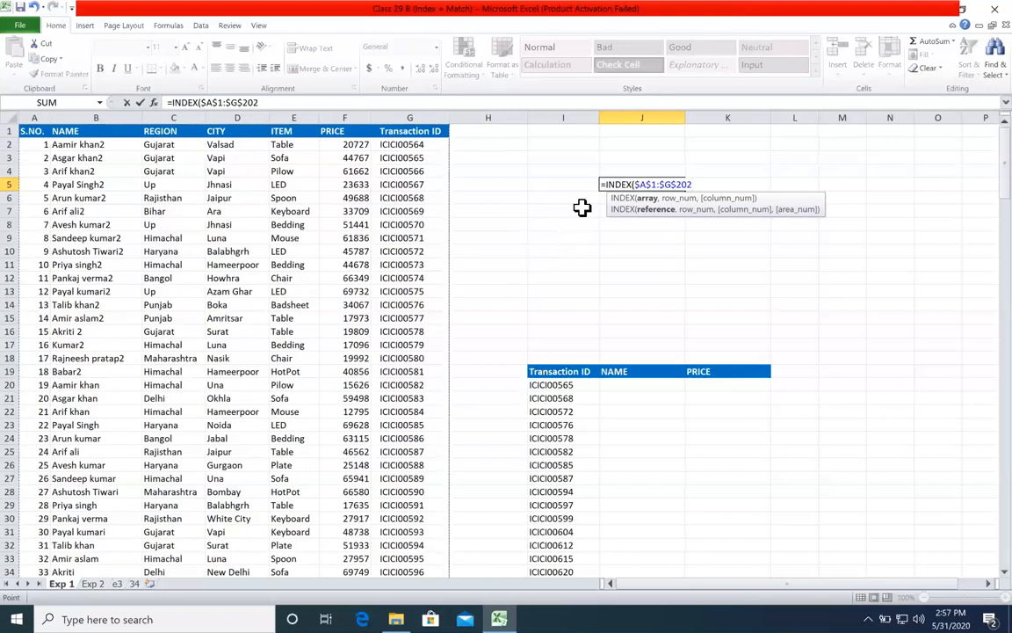
type(",")
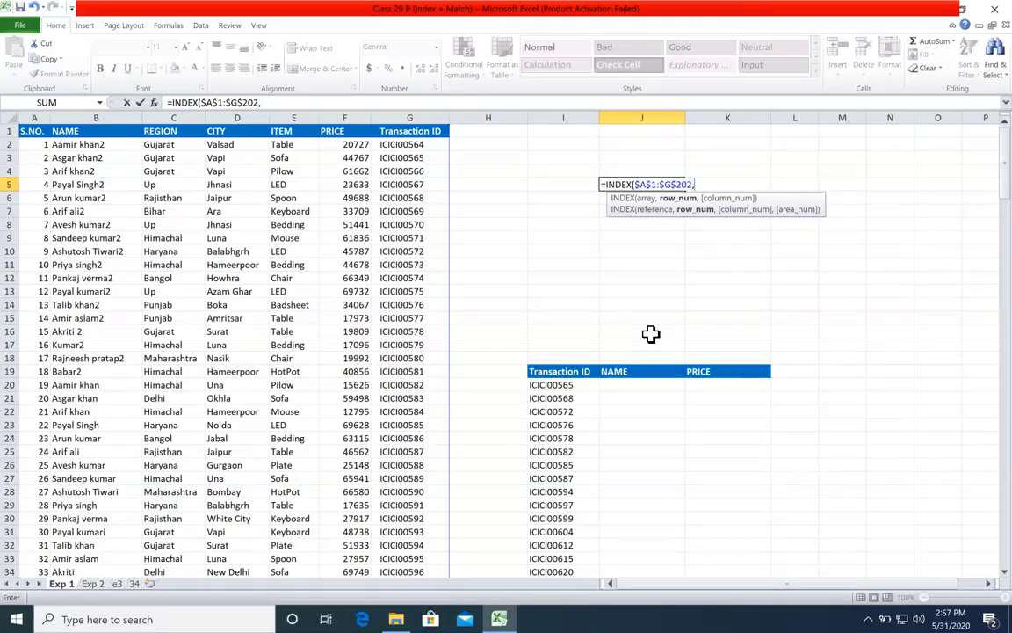
Step: Give the INDEX formula in J5 row number 10 and column number 6
type("10,")
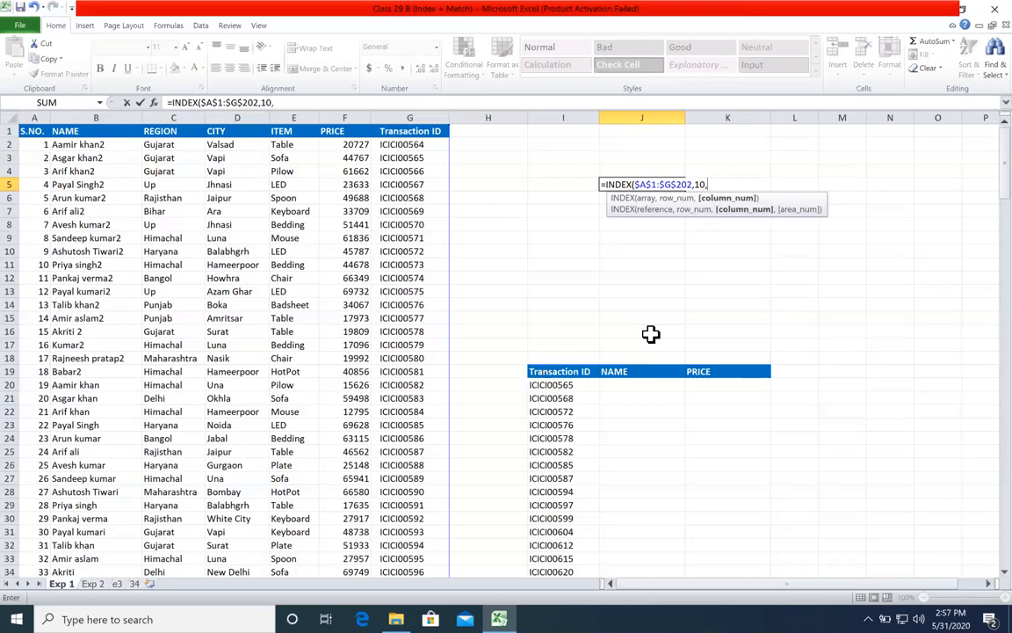
left_click(652, 198)
left_click(685, 209)
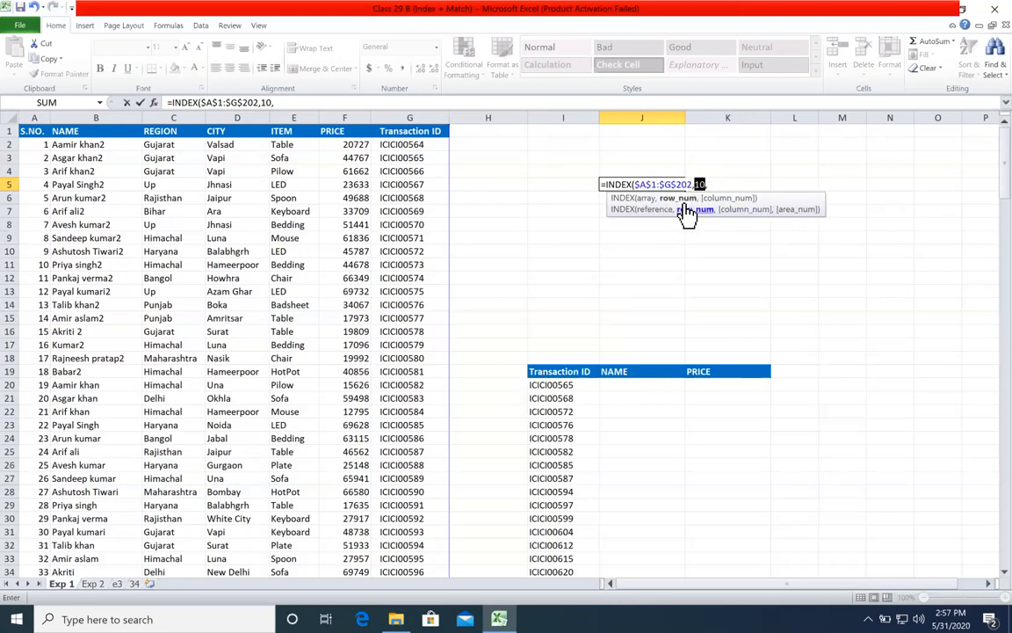
left_click(726, 199)
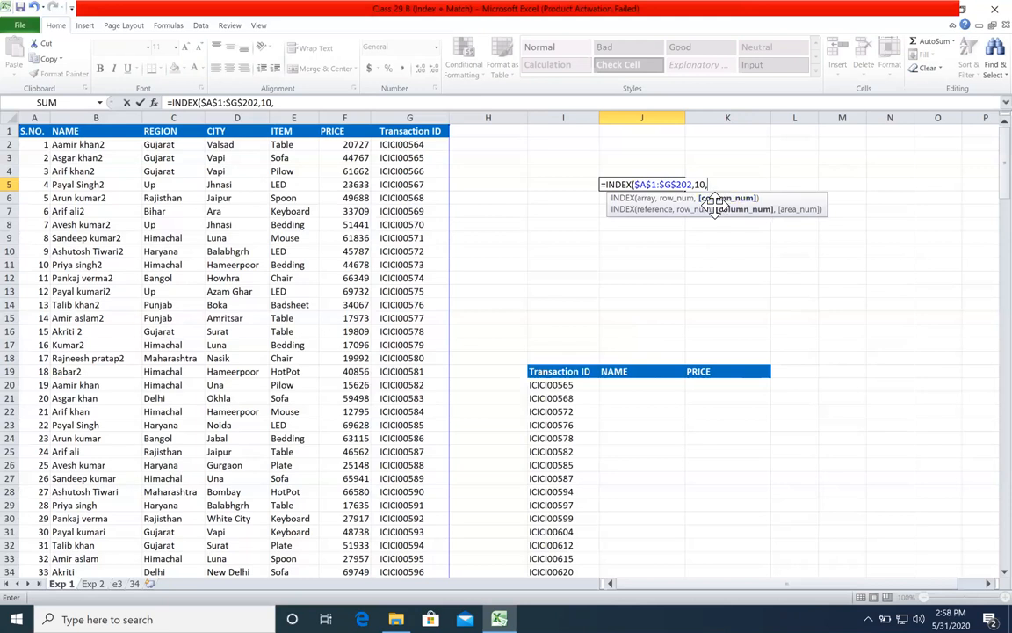
type("6")
Step: Review the array, row_num and column_num arguments, then close the INDEX formula and enter it in J5
left_click(648, 199)
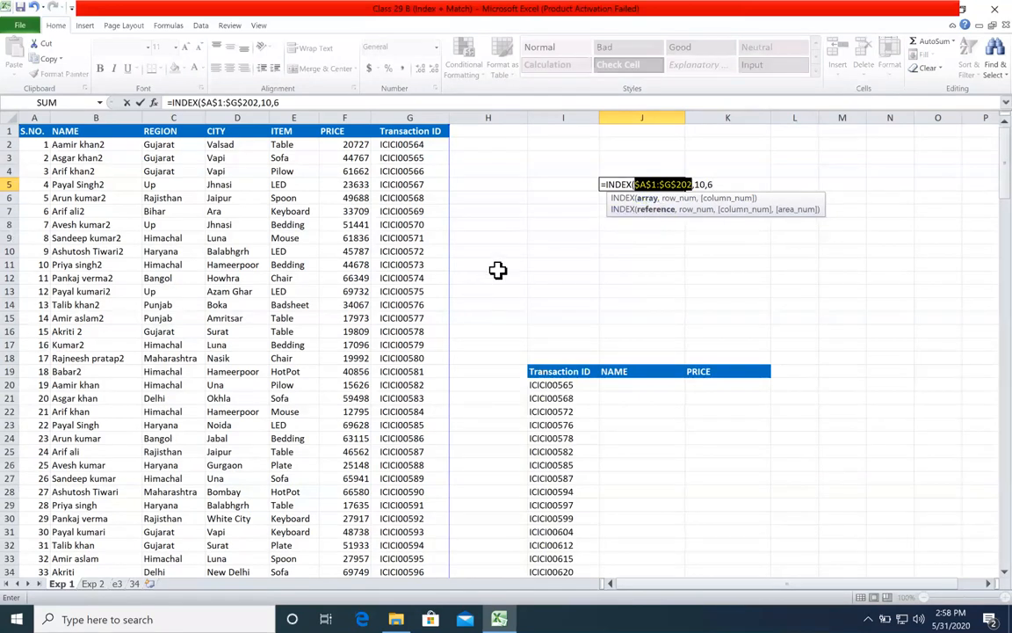
left_click(679, 201)
left_click(717, 202)
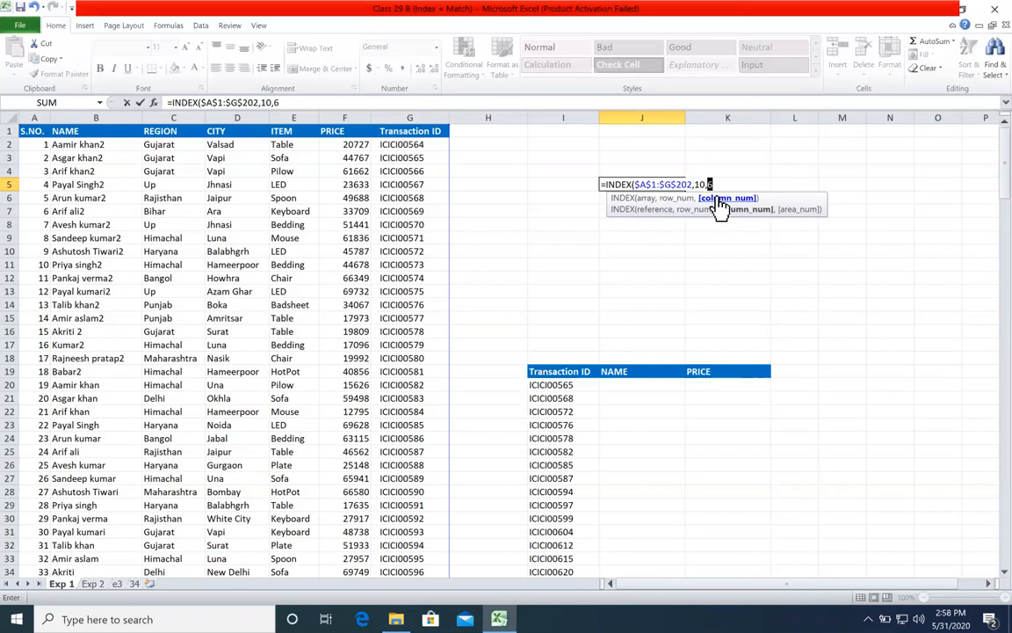
left_click(722, 184)
type(")")
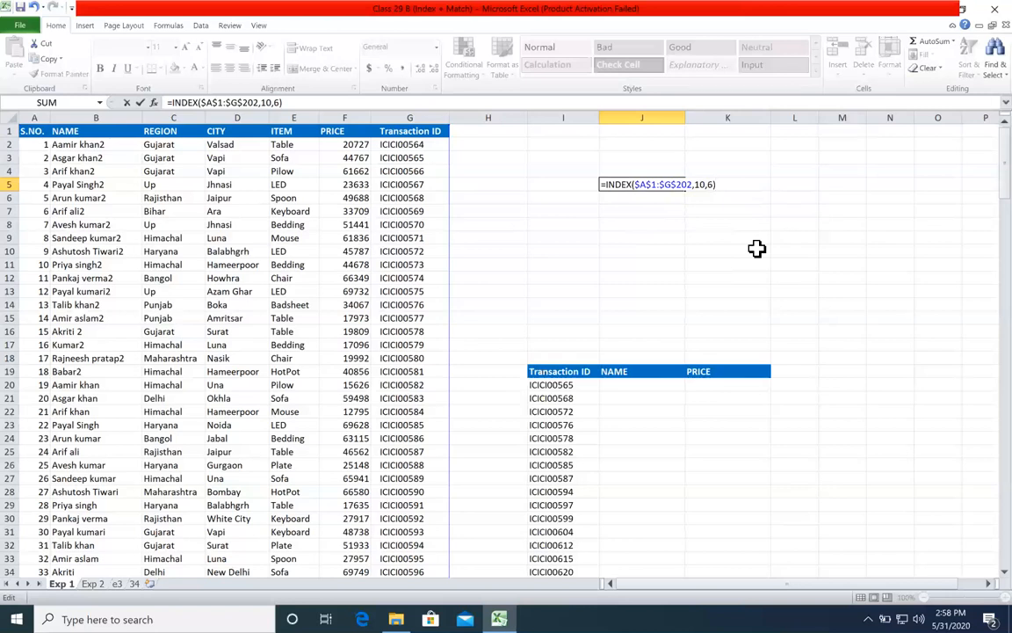
type(")")
key("Return")
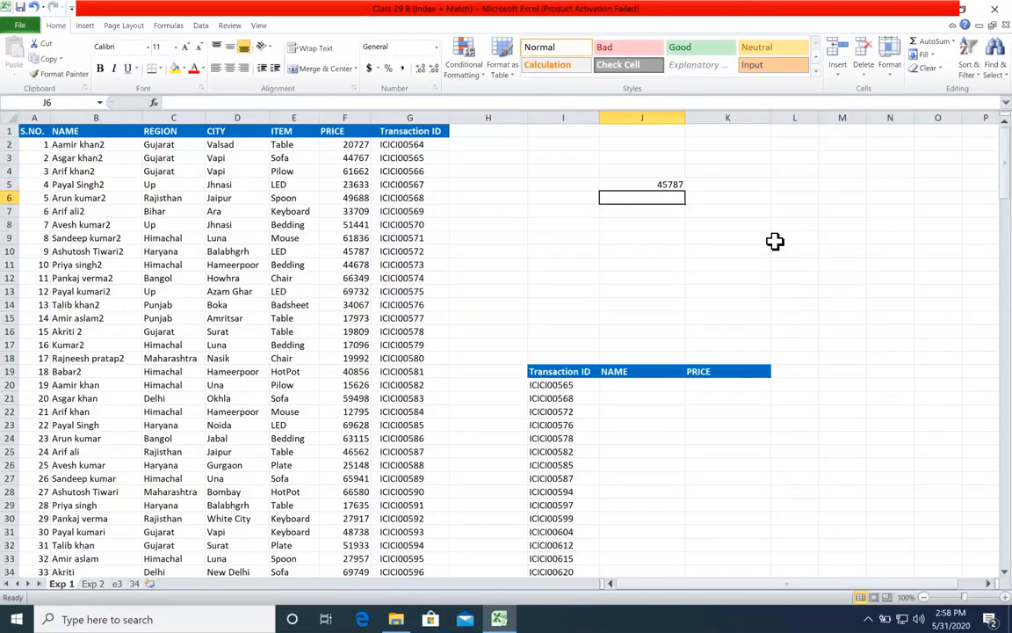
Step: Compare the main table with the row and column arguments of the INDEX formula in J5
left_click_drag(28, 131, 404, 531)
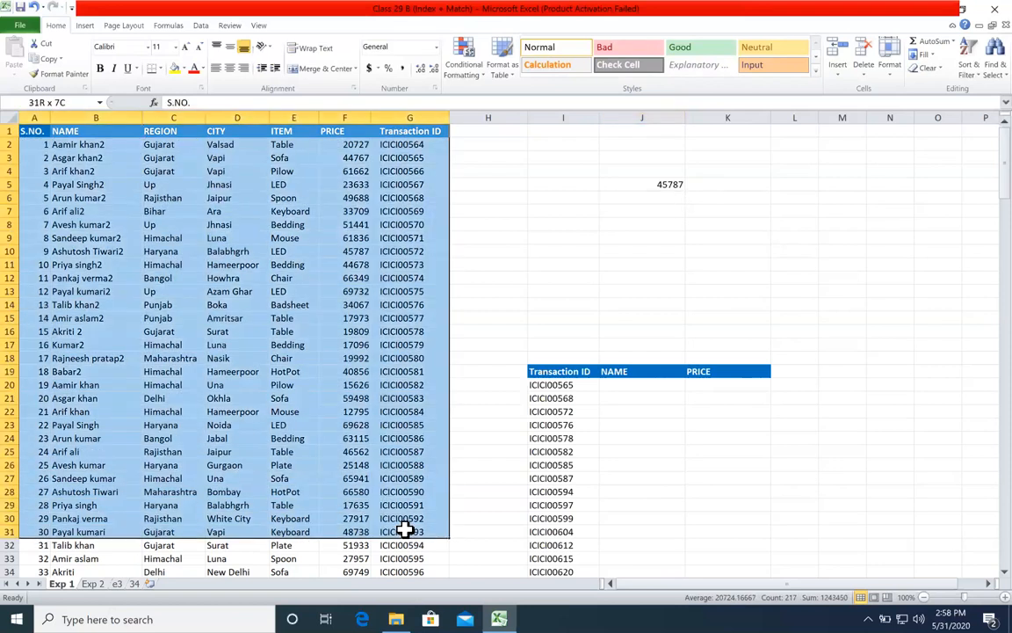
left_click(656, 189)
double_click(667, 183)
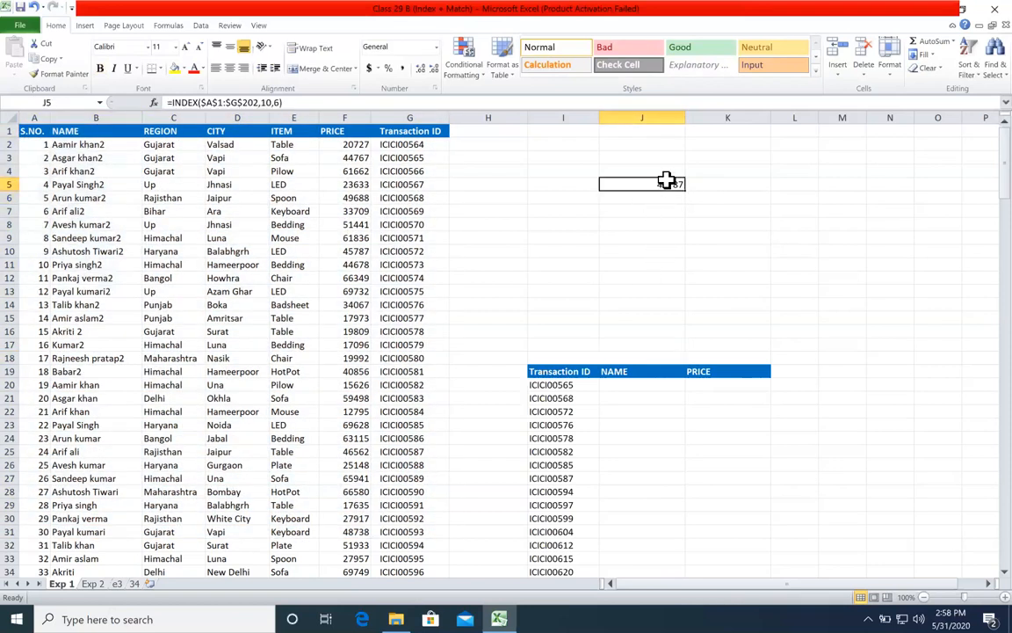
left_click(714, 199)
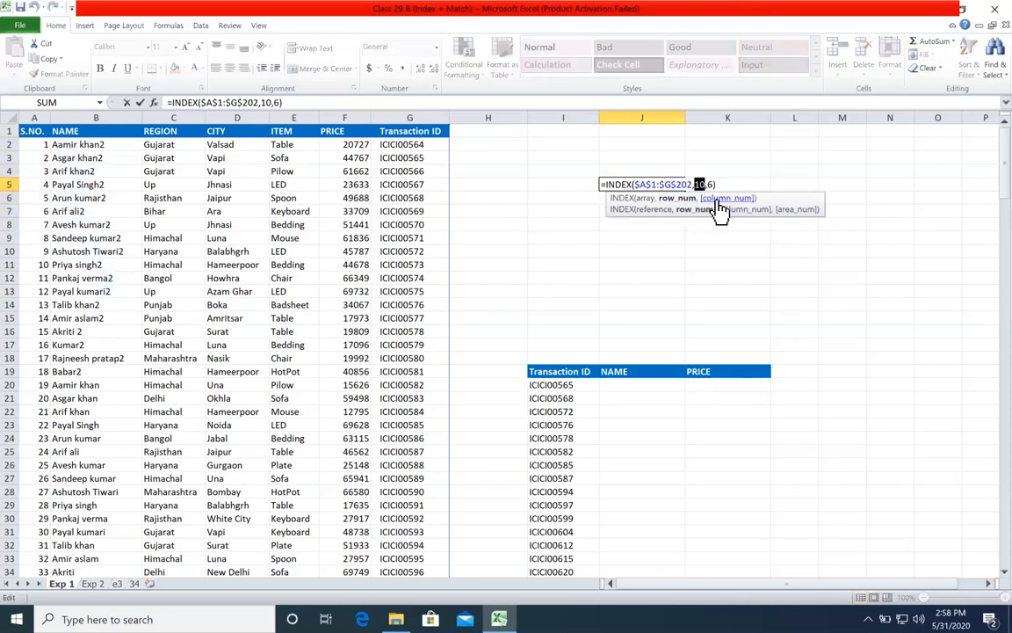
key("ctrl+Return")
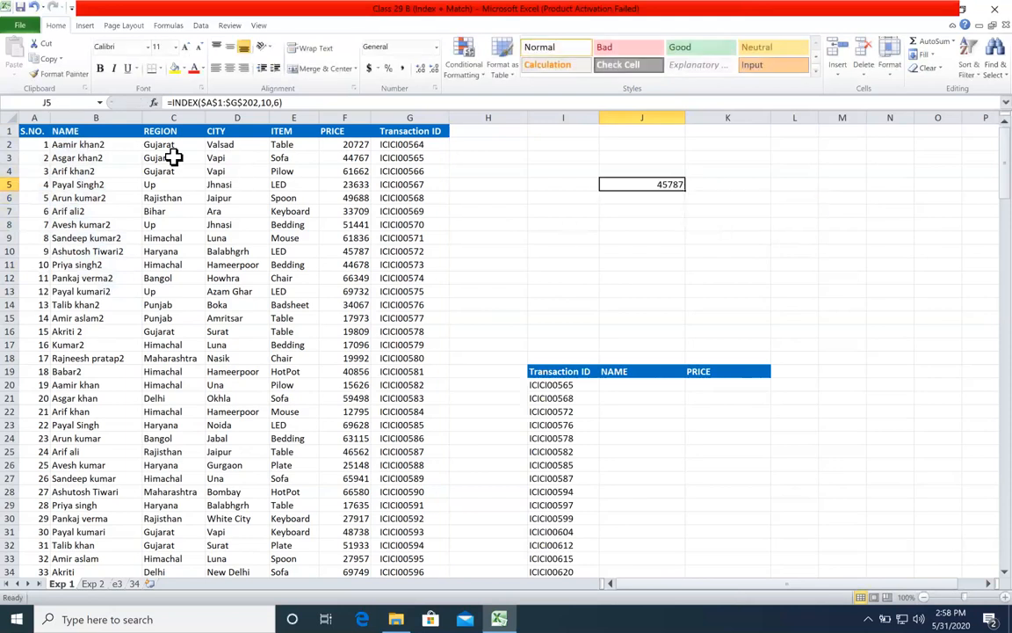
Step: Trace the INDEX position through the main table, down to row 10 and across its columns to PRICE
left_click_drag(27, 131, 347, 465)
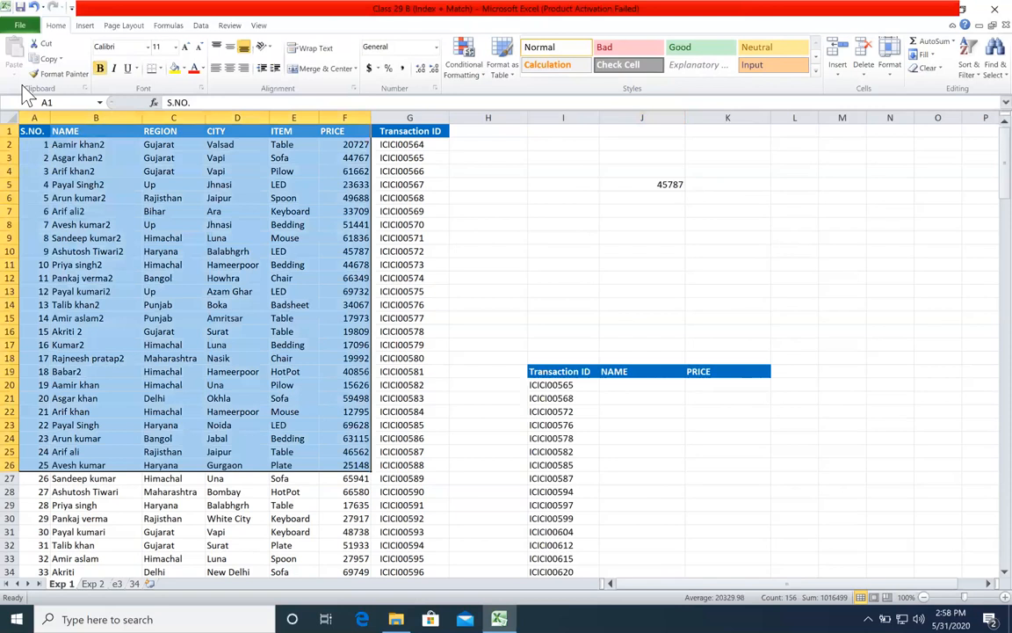
left_click_drag(35, 131, 388, 492)
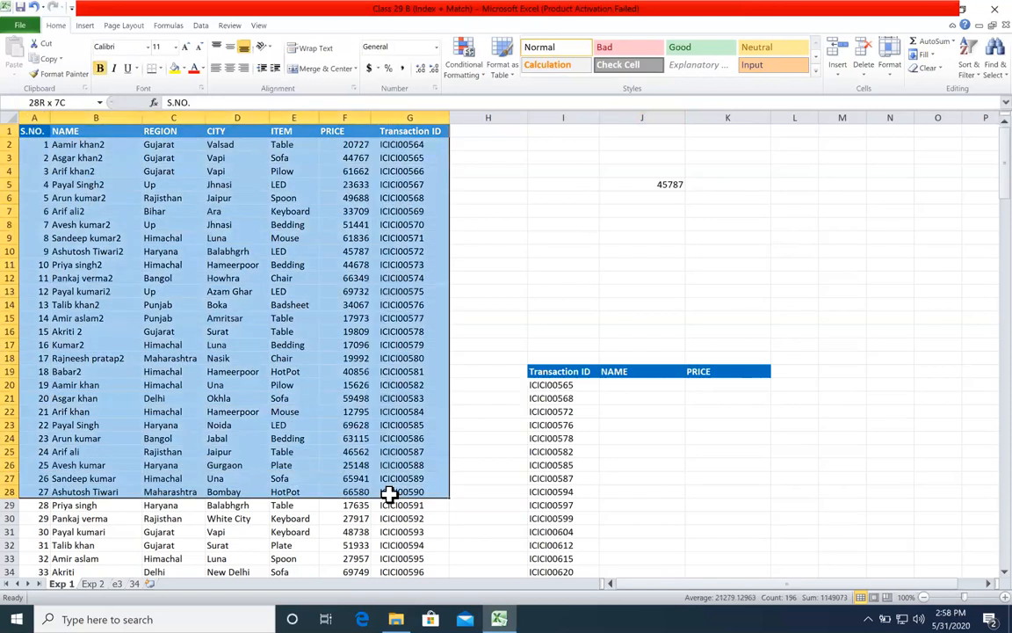
left_click_drag(11, 131, 17, 253)
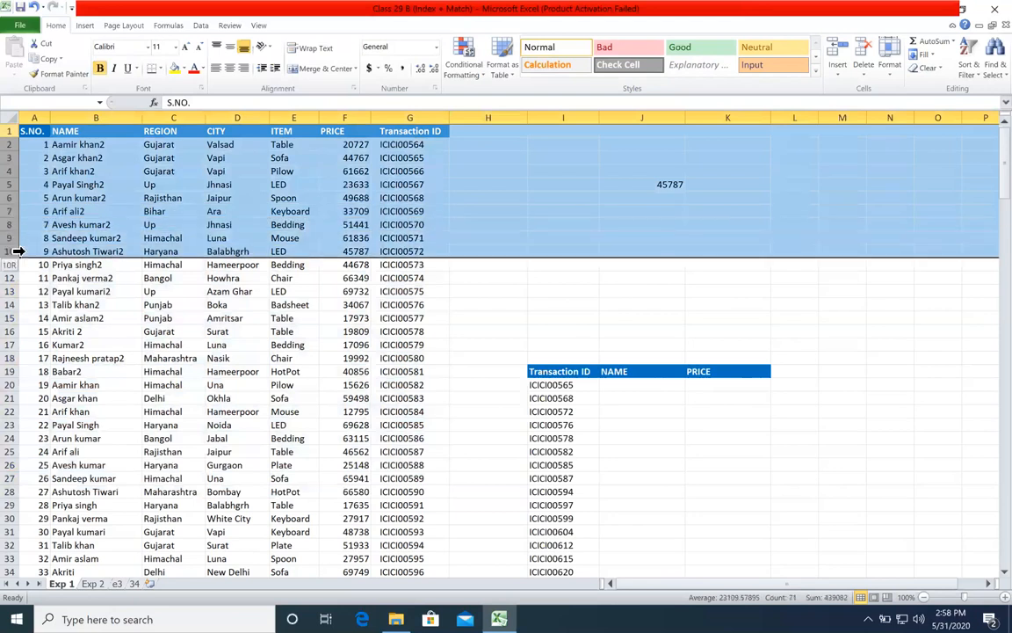
left_click(18, 251)
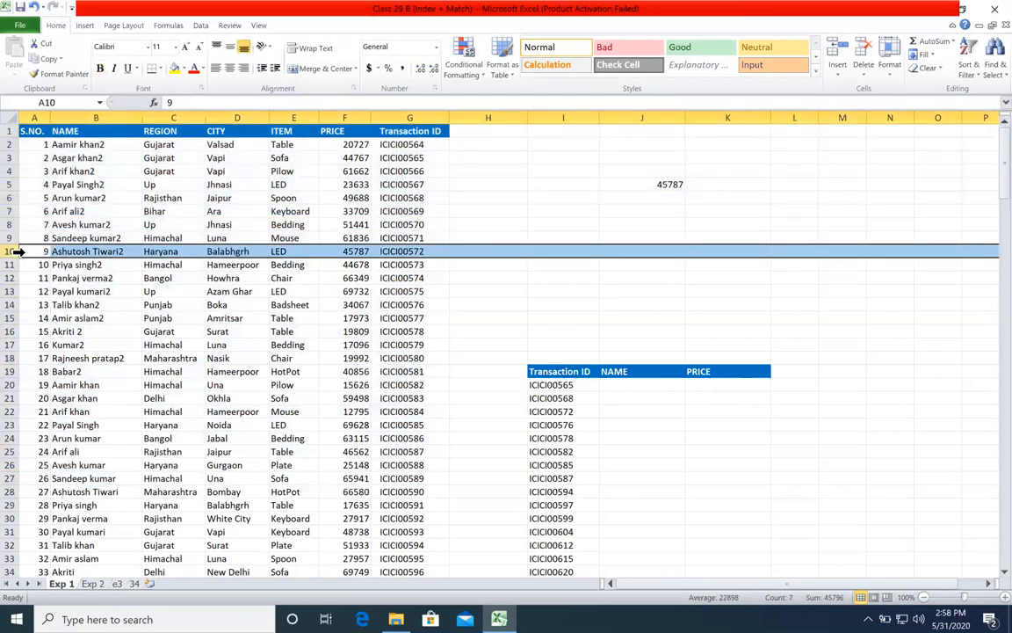
left_click(94, 253)
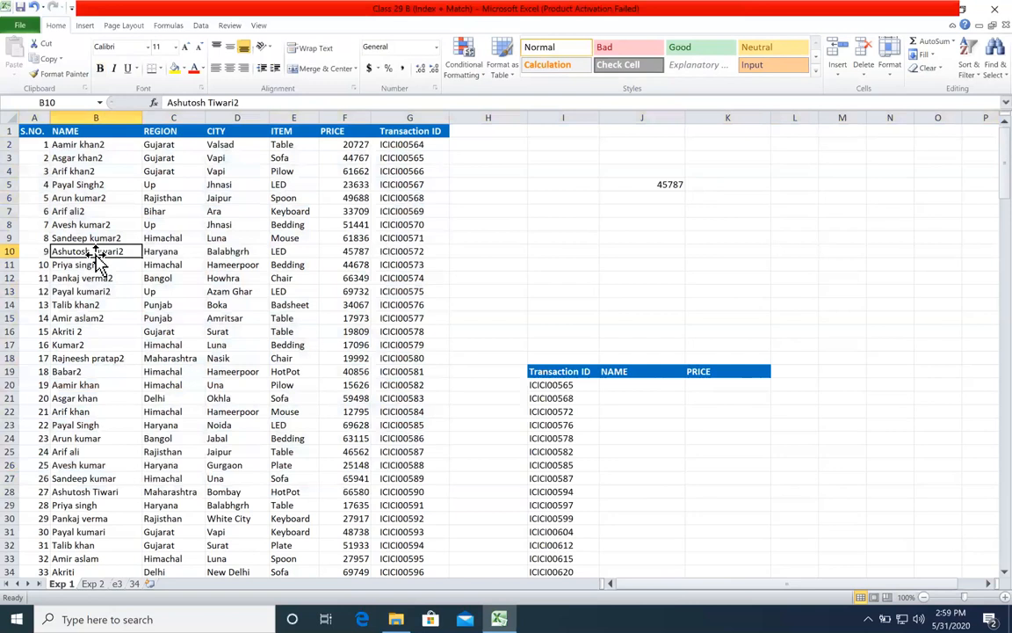
left_click(171, 253)
left_click(233, 253)
left_click(290, 251)
left_click(338, 253)
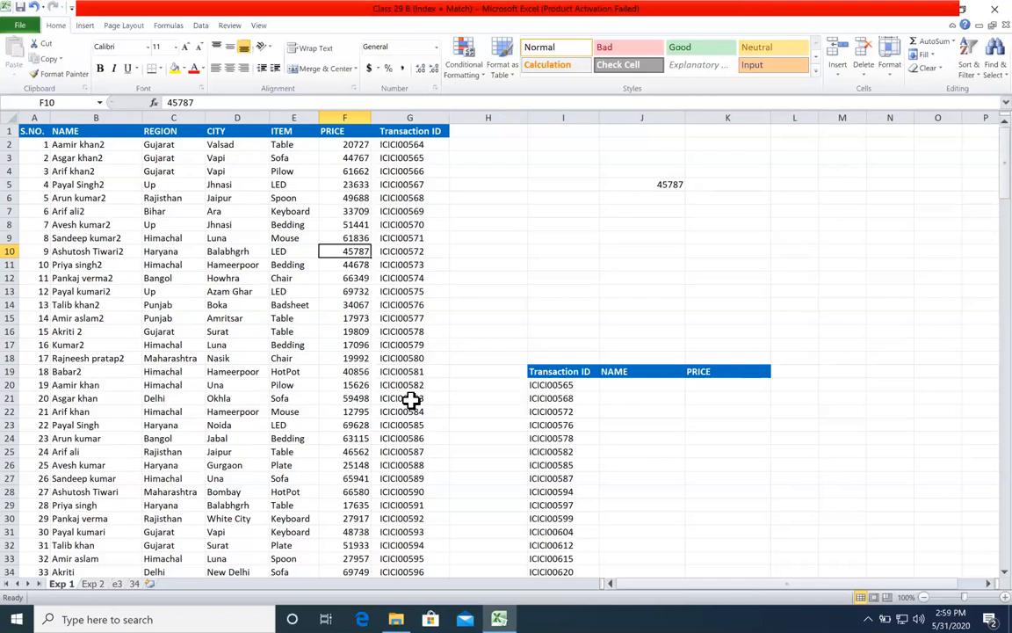
Step: Check the INDEX result in J5 against cell F10, where row 10 meets the PRICE column
left_click(641, 186)
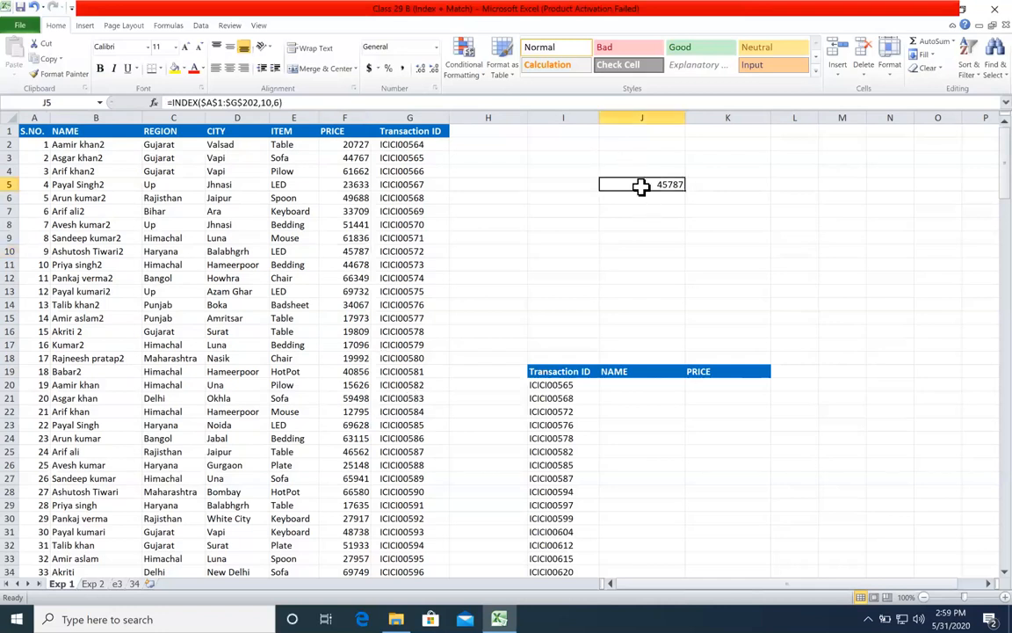
left_click(16, 252)
left_click(324, 251)
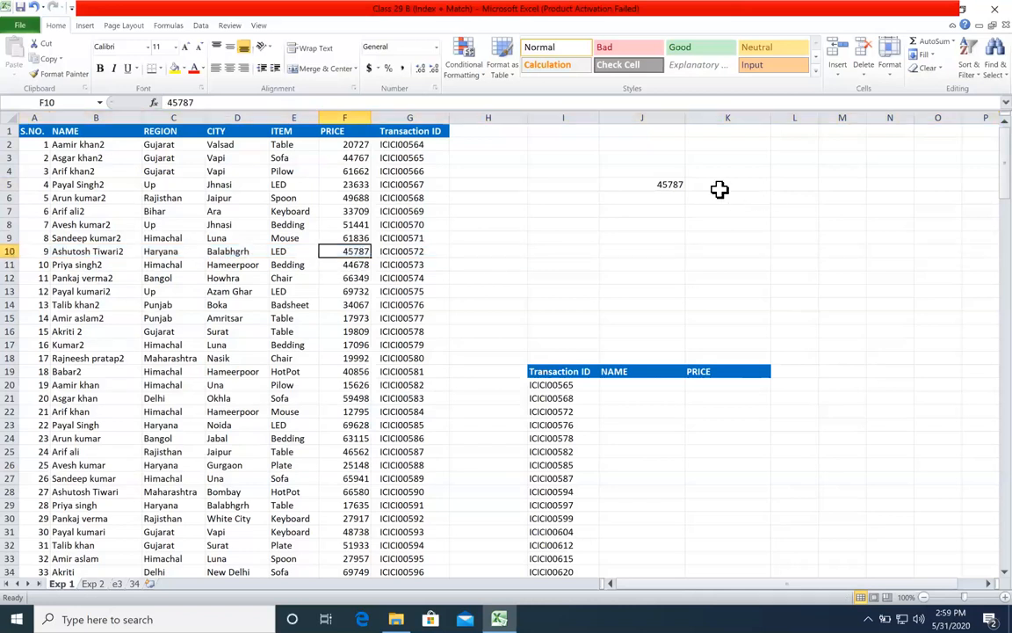
left_click(668, 185)
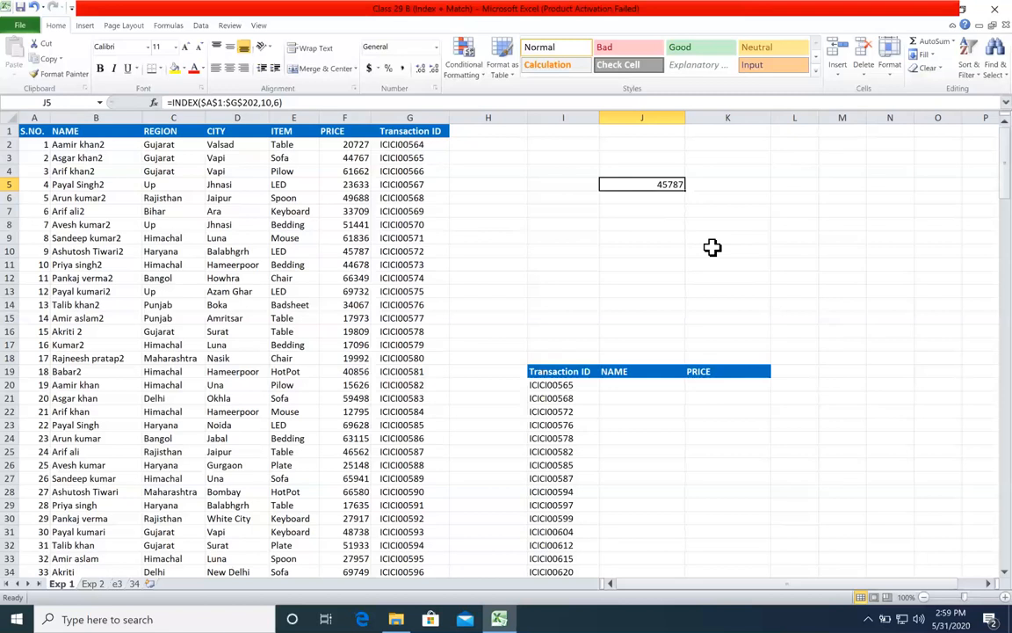
Step: Enter a trial INDEX formula in J7 using array A1:G25 and only row number 10, without a column number
key("Return")
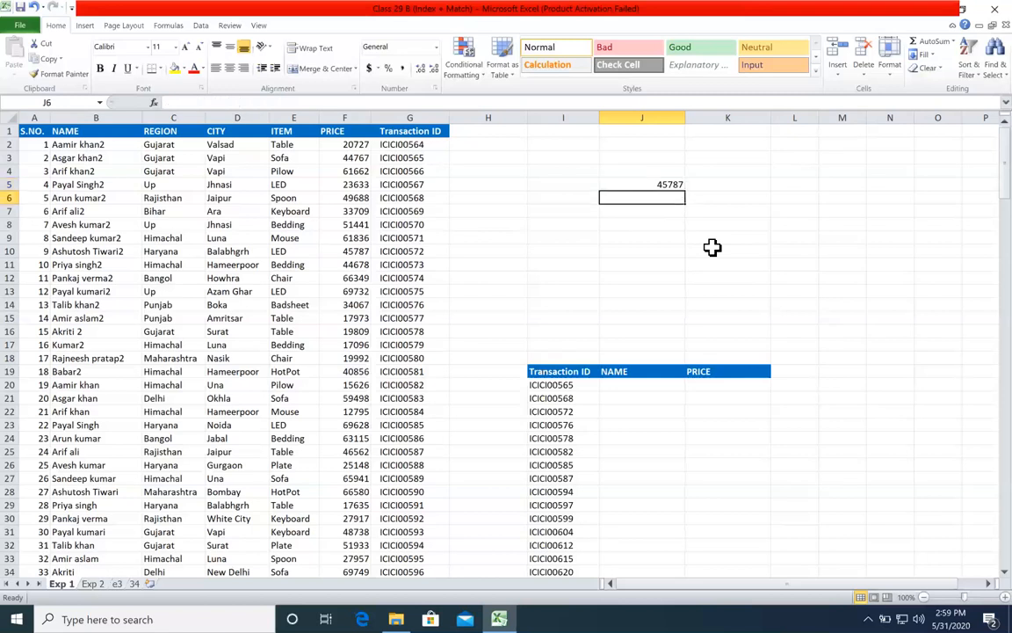
key("Down")
type("=index")
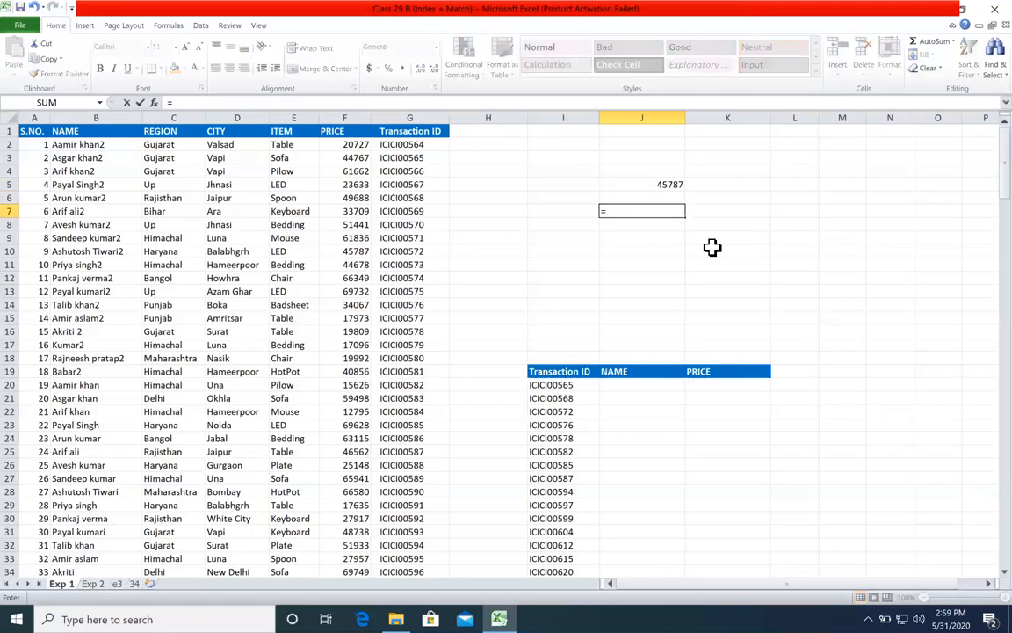
key("Tab")
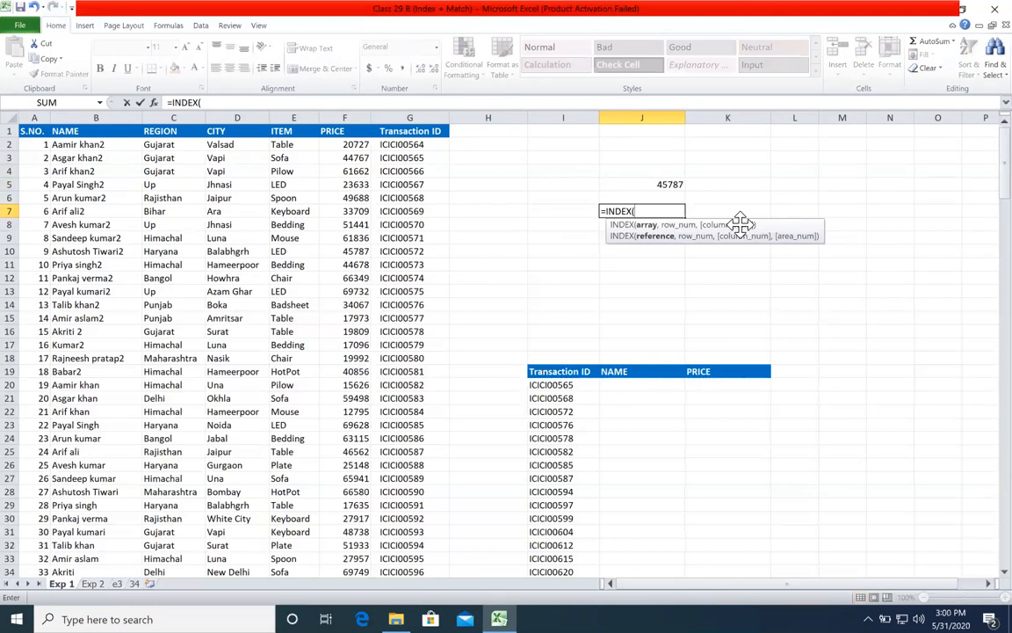
left_click_drag(92, 132, 88, 438)
left_click_drag(189, 131, 172, 491)
left_click_drag(235, 132, 262, 355)
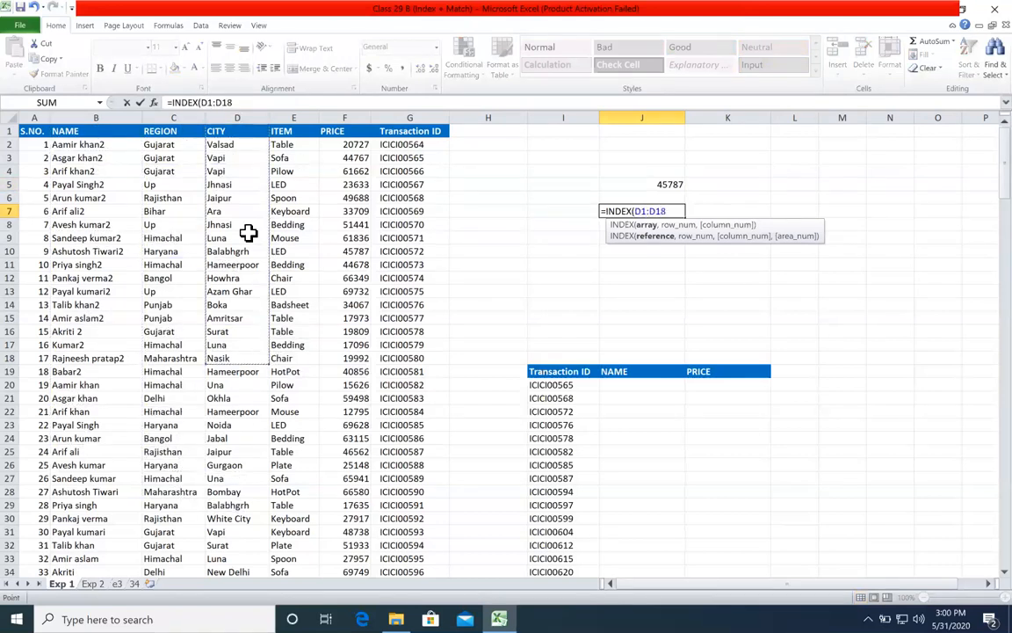
left_click_drag(38, 132, 420, 449)
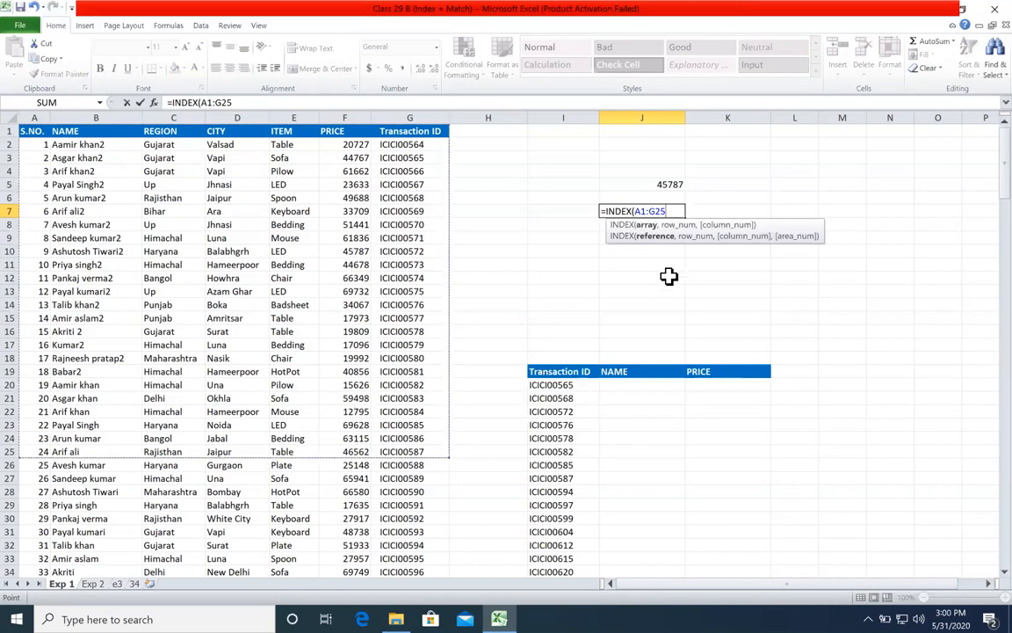
type(",")
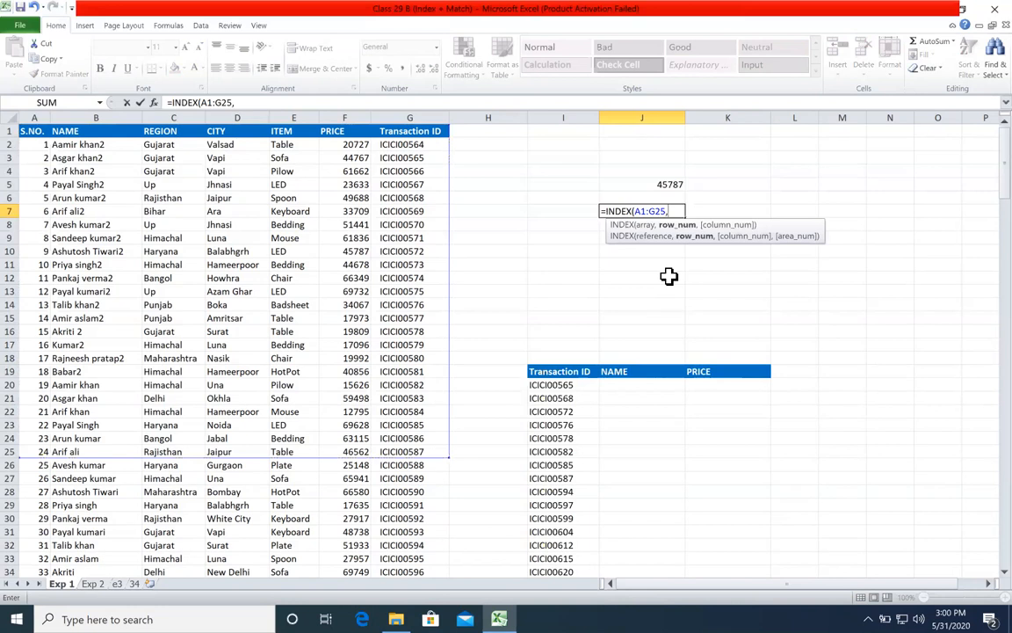
type("10")
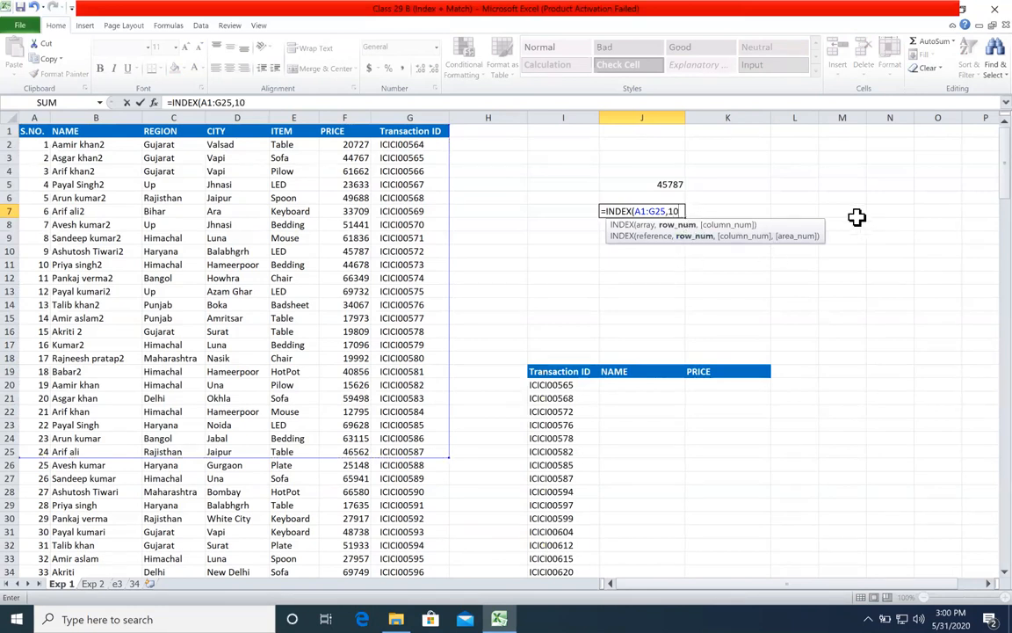
key("Return")
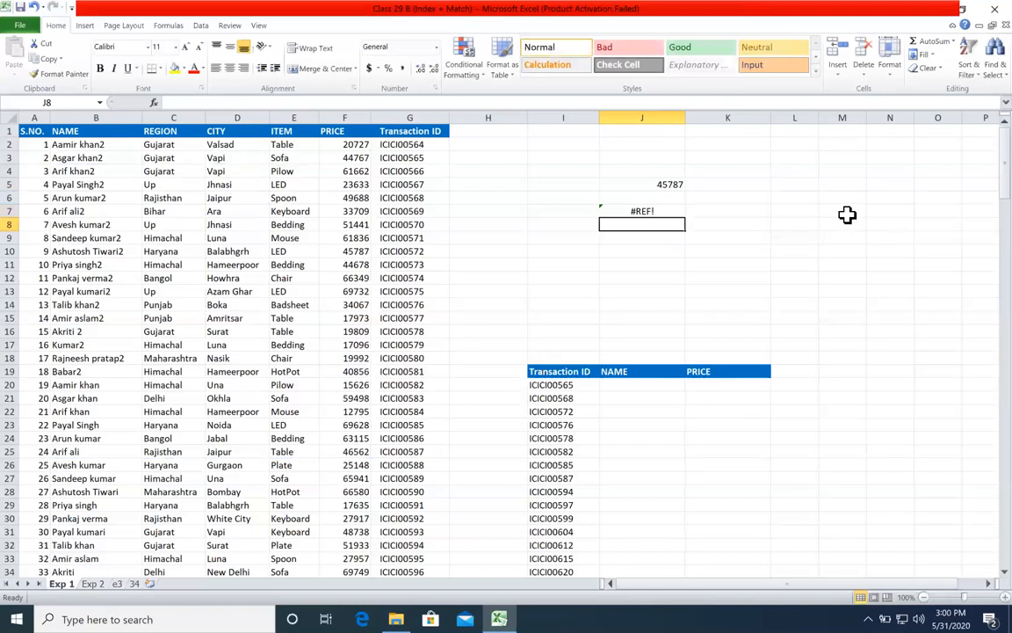
Step: Review the array and row_num arguments of the INDEX formula in J7, then start a column_num argument and abandon the edit
double_click(670, 208)
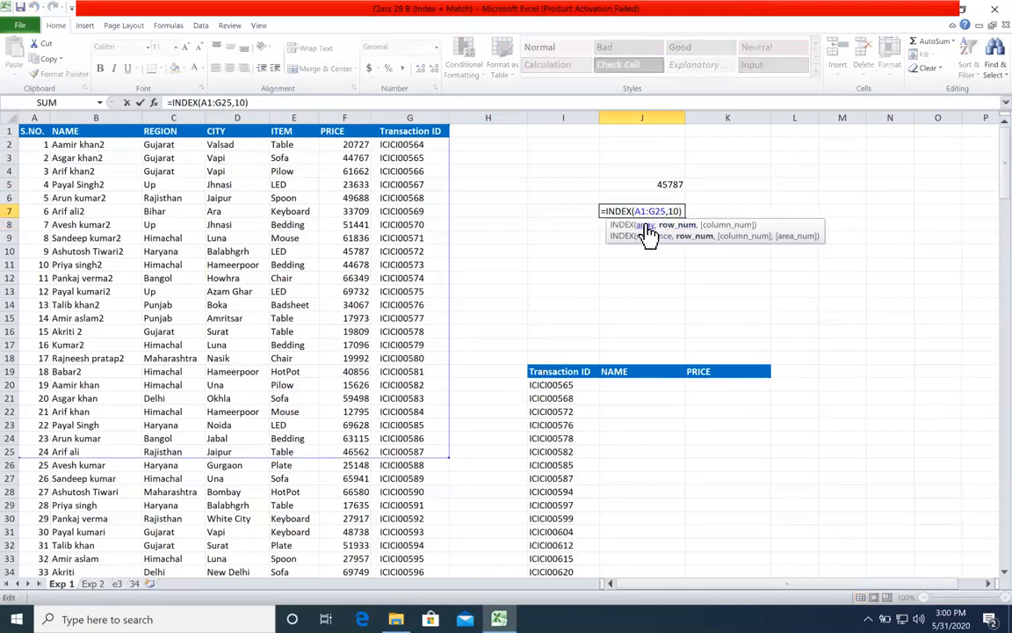
left_click(654, 226)
left_click(679, 225)
key("End")
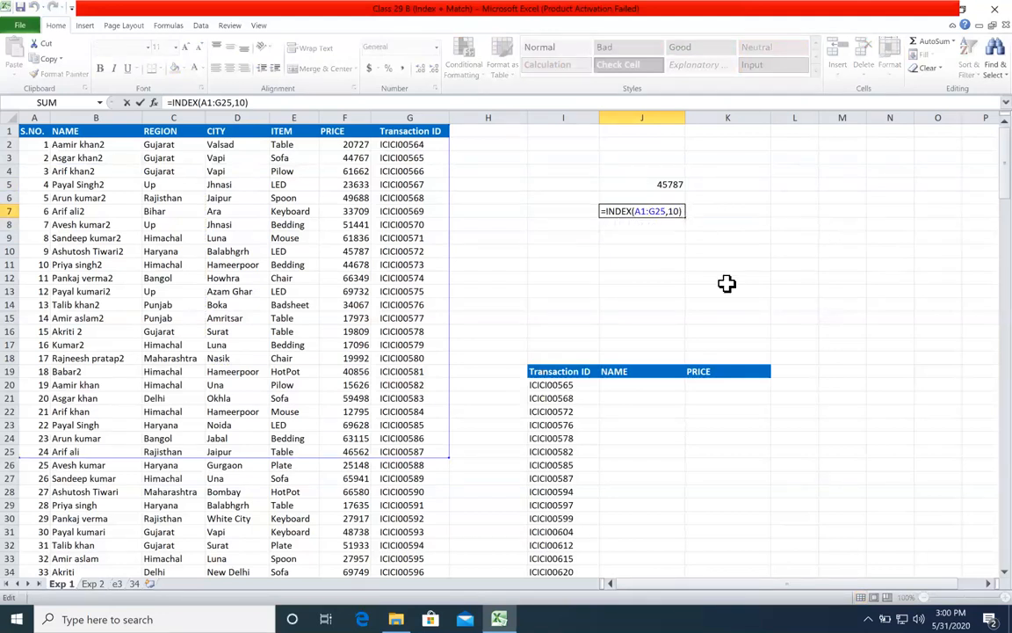
key("BackSpace")
type(",")
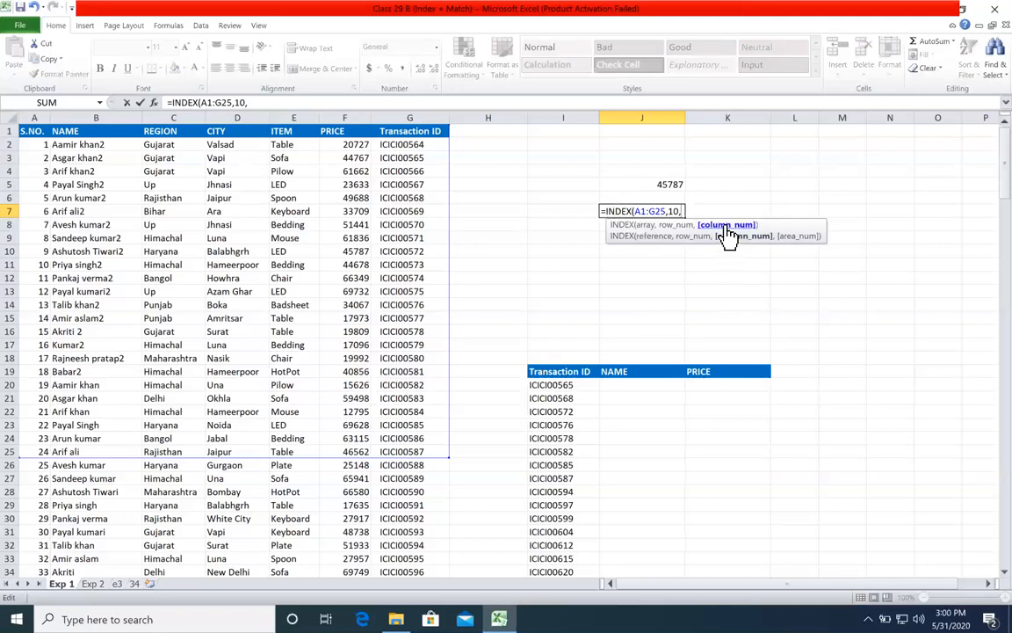
key("Escape")
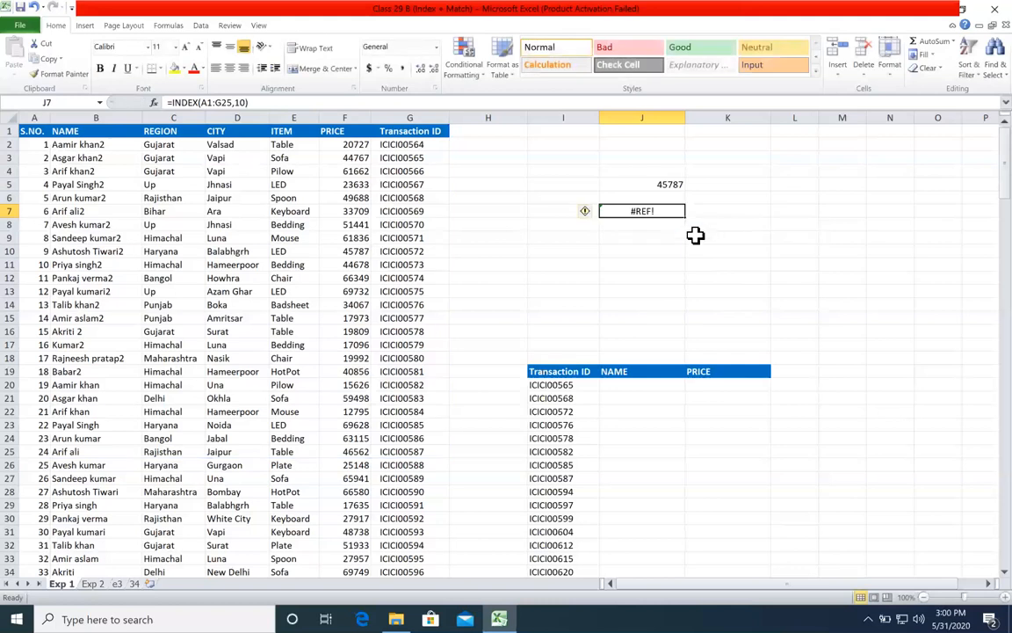
Step: Replace the formula in J7 with =INDEX($B$1:$B$28,8), using only the NAME column as an absolute array
type("=index(")
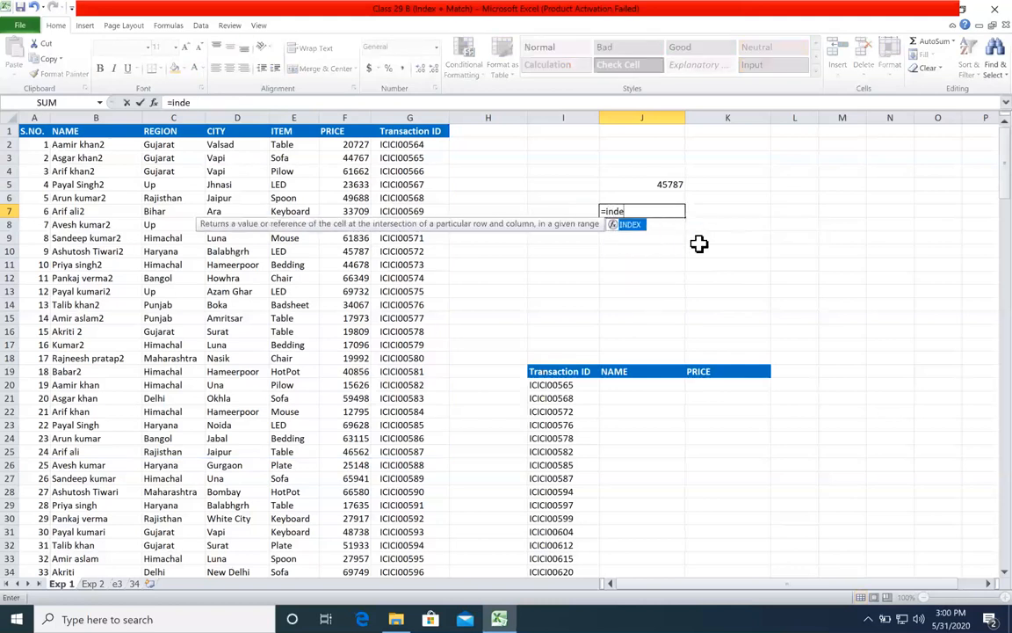
left_click_drag(124, 158, 294, 368)
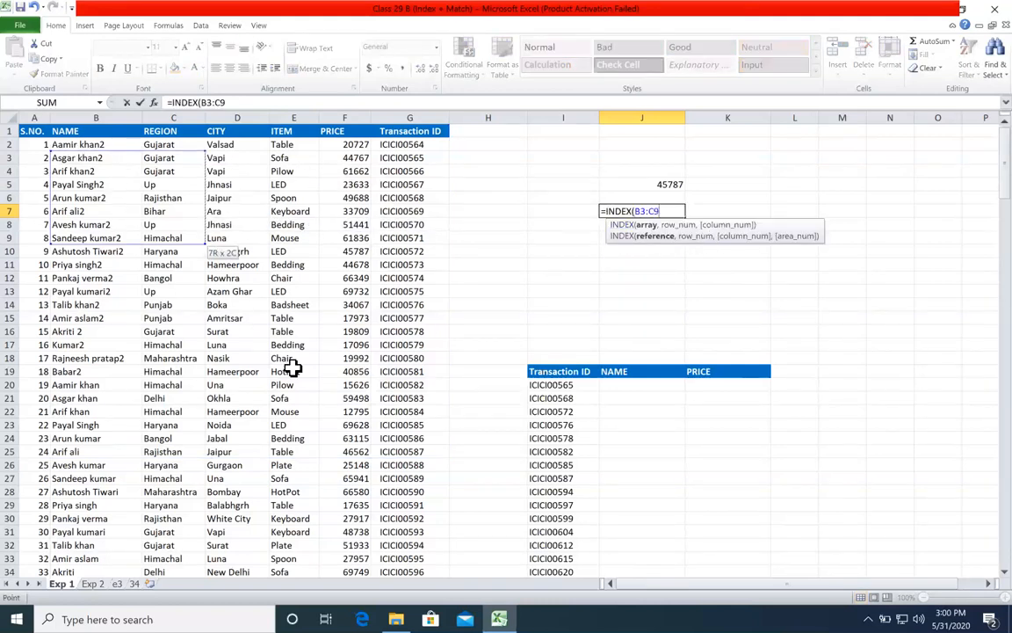
left_click_drag(100, 131, 109, 485)
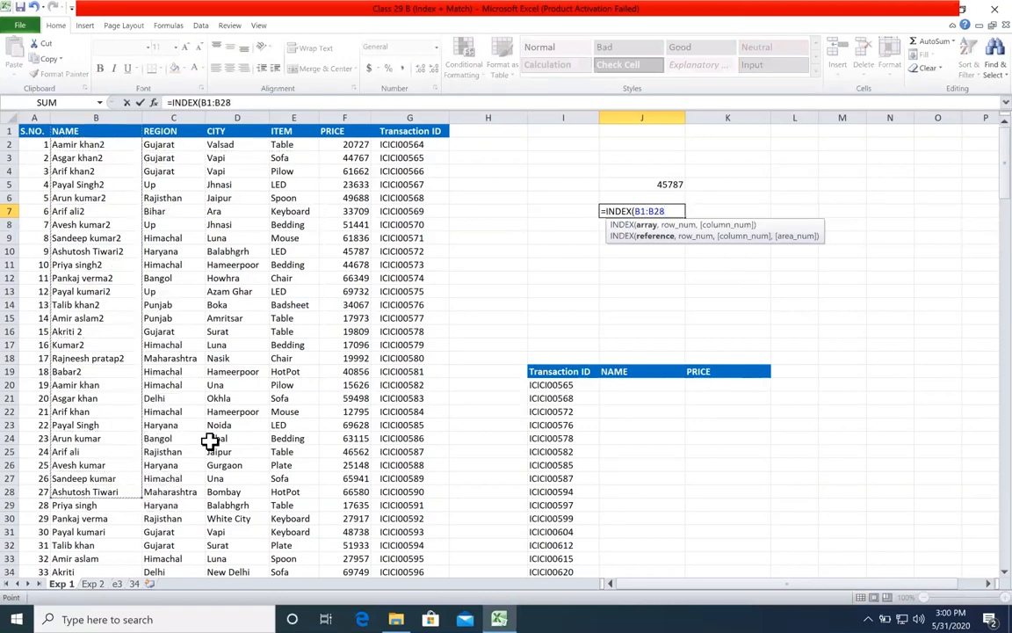
left_click(644, 227)
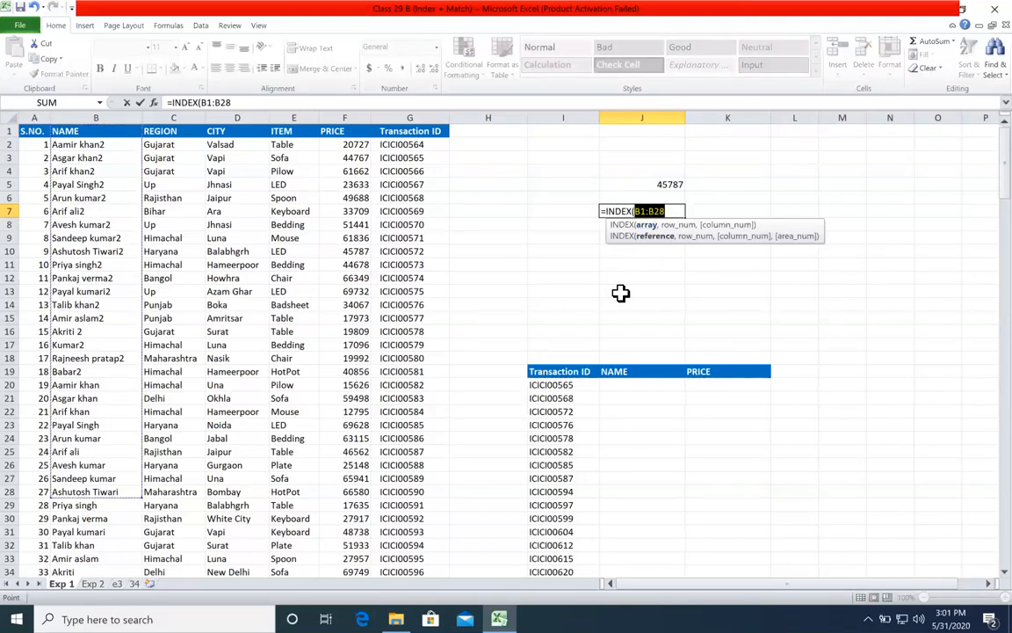
key("F4")
left_click(693, 211)
type(",")
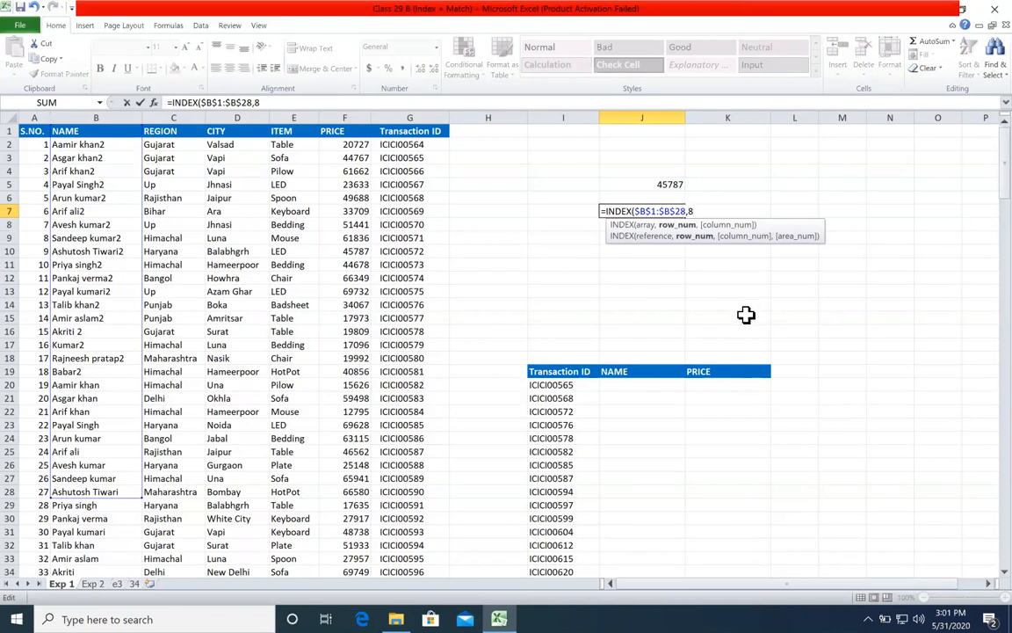
type("8,")
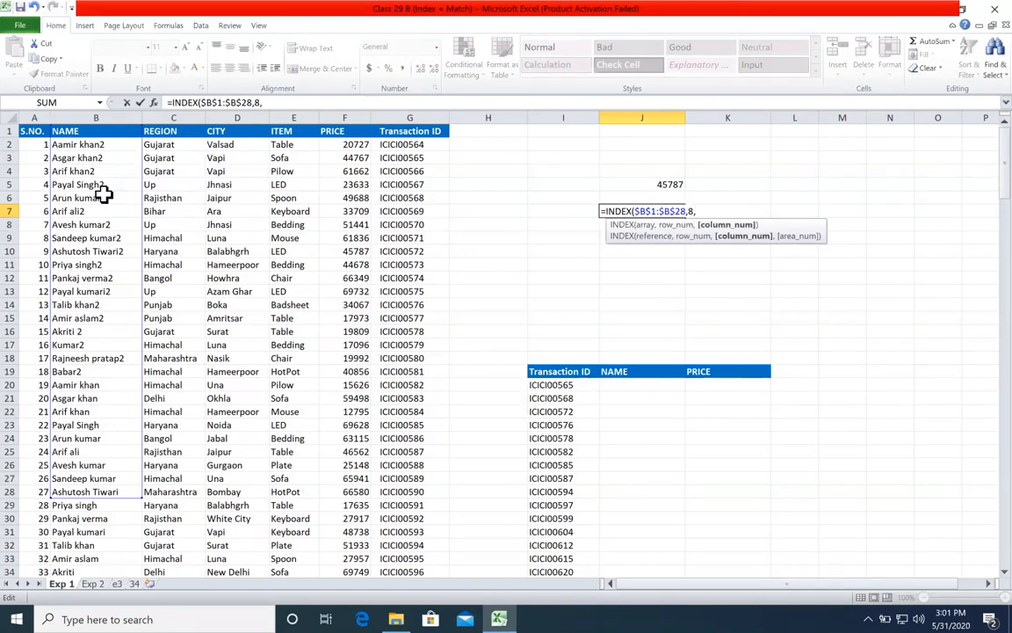
key("BackSpace")
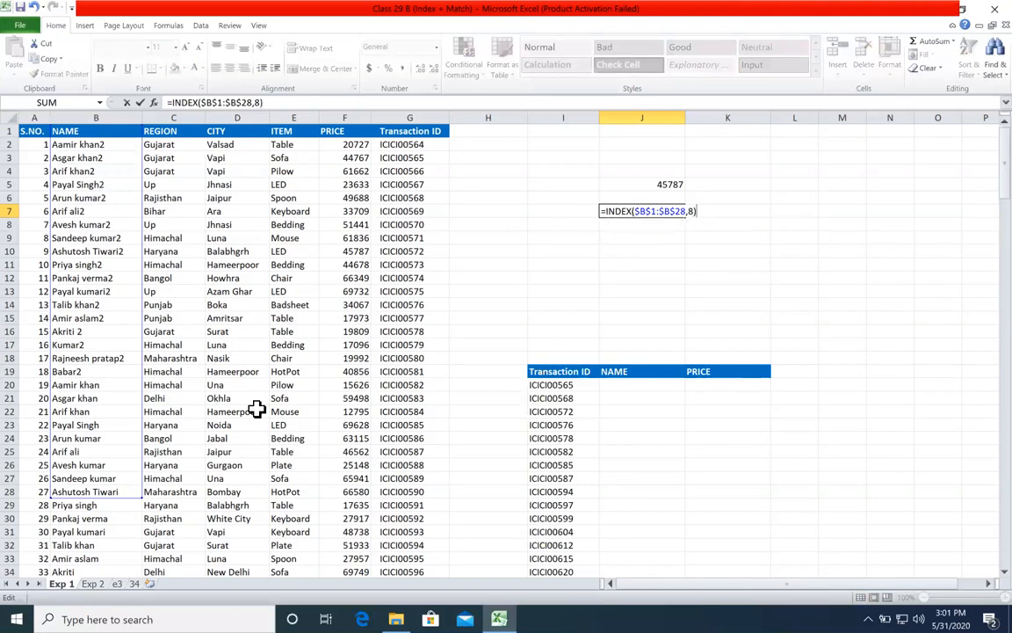
key("Return")
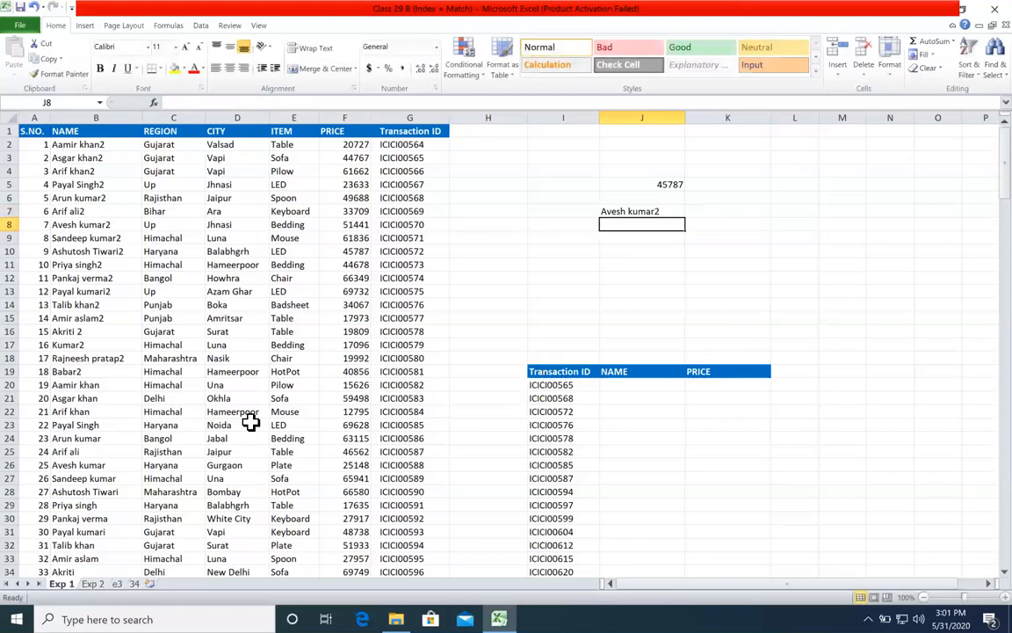
Step: Check the row_num argument of the INDEX formula in J7 against cell B8 in the NAME column
left_click(636, 211)
double_click(637, 215)
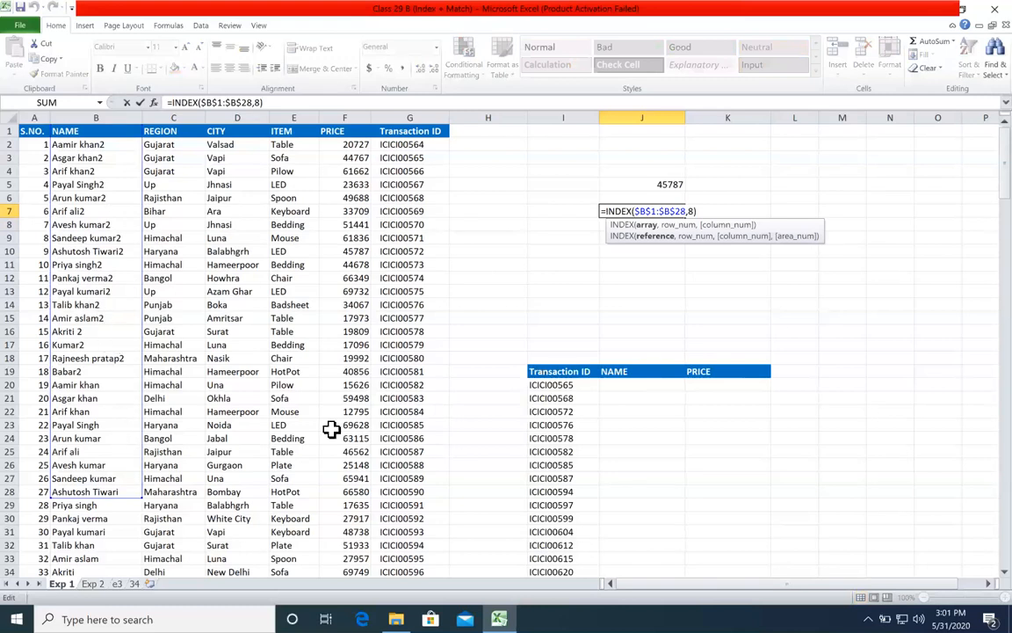
left_click(679, 226)
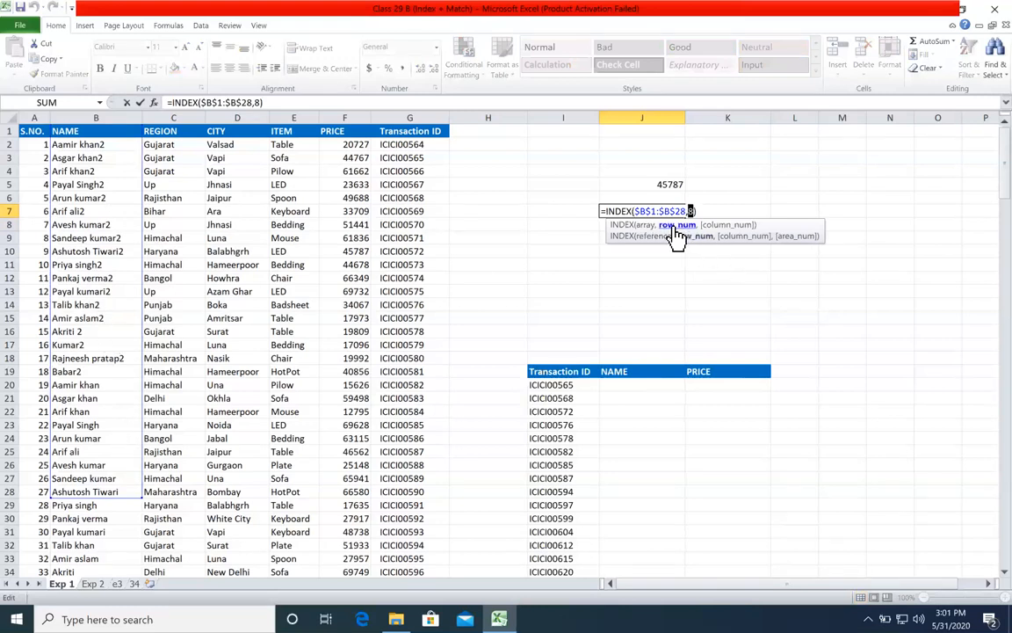
key("Escape")
left_click_drag(73, 131, 94, 223)
left_click(100, 226)
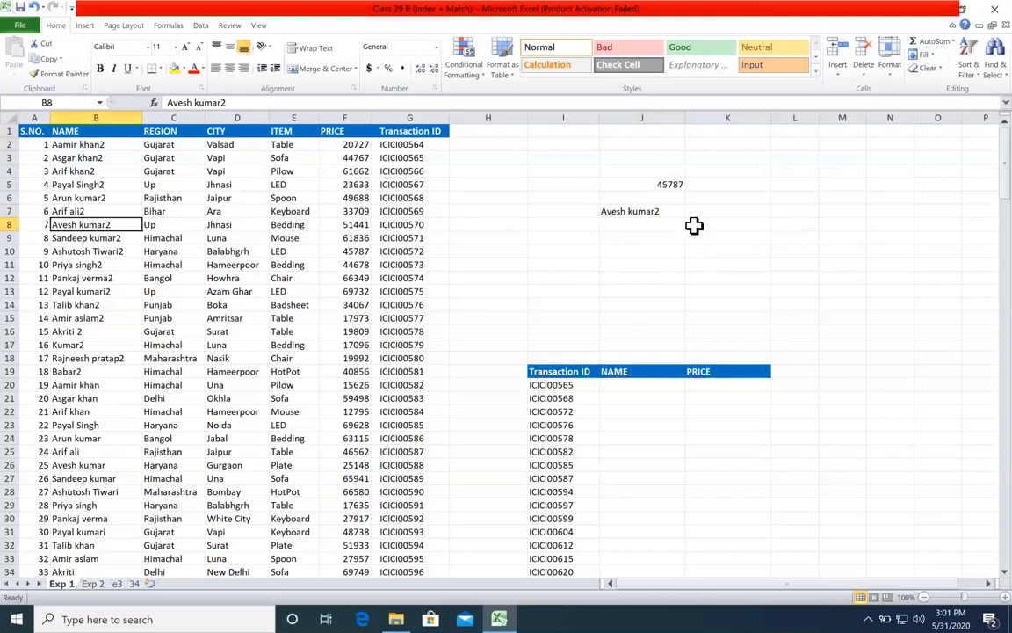
Step: Compare the array choices for INDEX: the multi-column table used in J5, the single NAME column, and the header row A1:G1
double_click(670, 211)
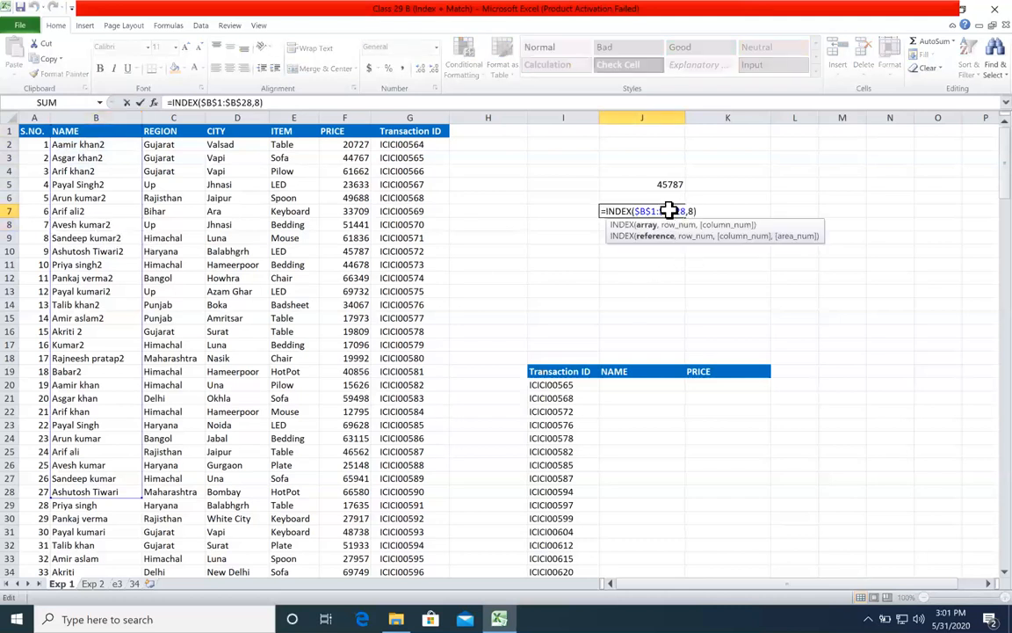
key("Escape")
left_click(671, 183)
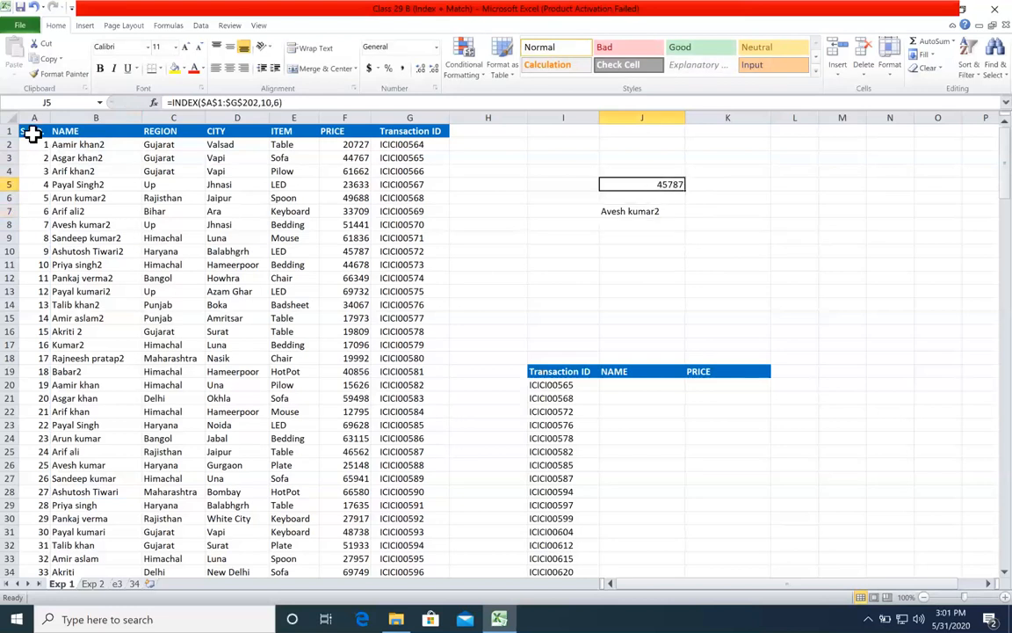
left_click_drag(31, 130, 344, 464)
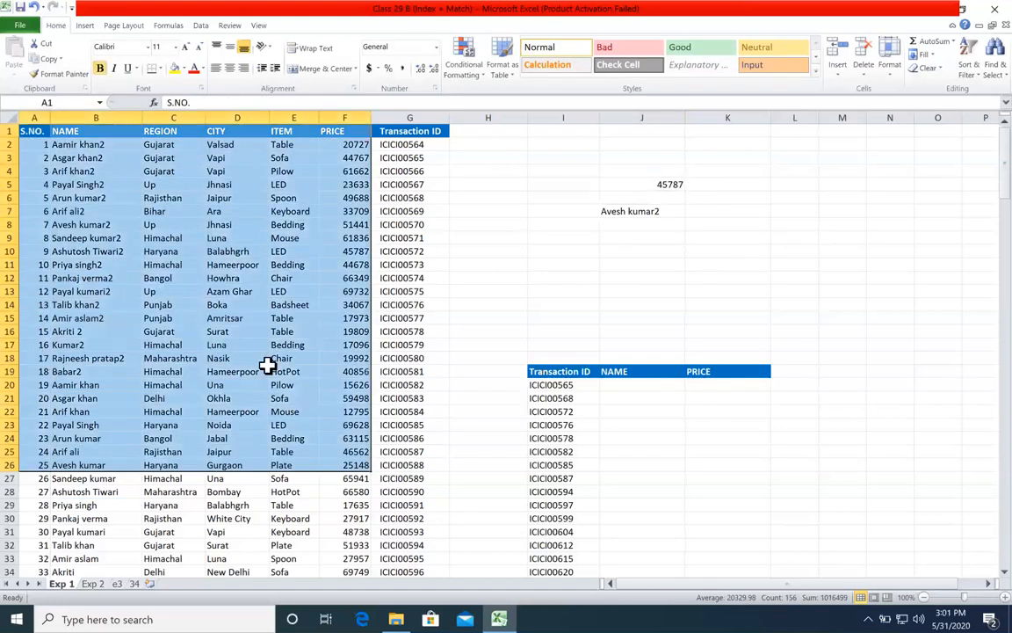
left_click(736, 295)
left_click(120, 173)
left_click_drag(116, 311, 109, 478)
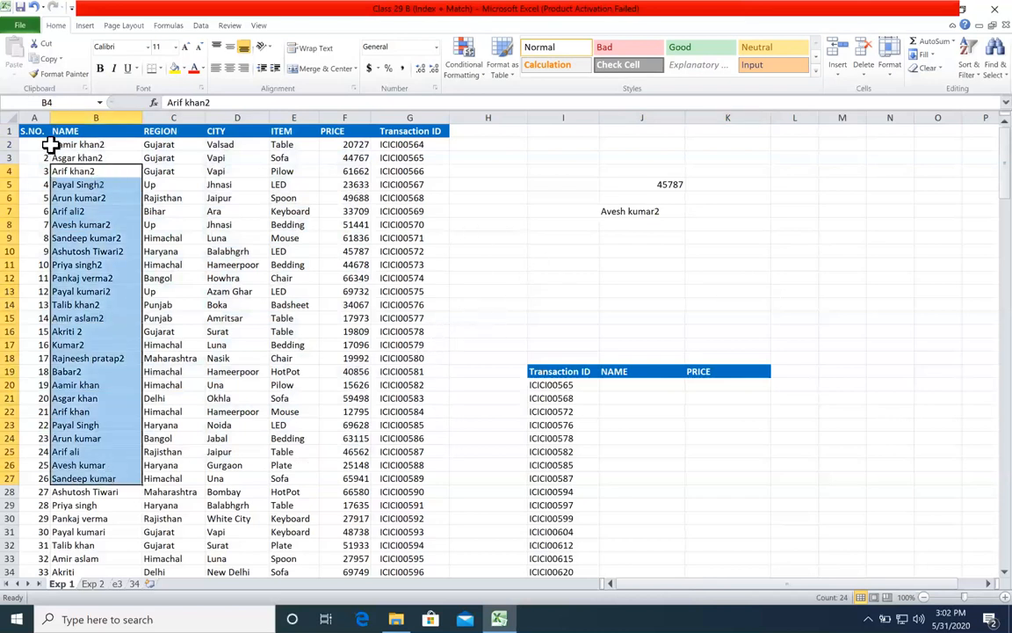
left_click_drag(28, 130, 387, 131)
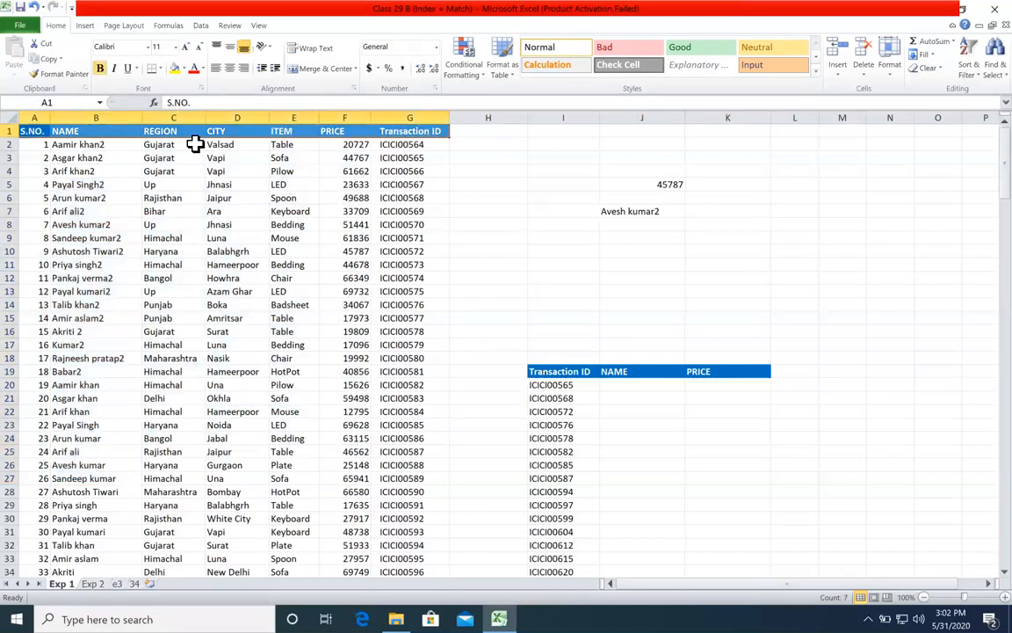
Step: Enter =INDEX(A1:G1,1,4) in J9 to return the fourth header from the header row
left_click(613, 239)
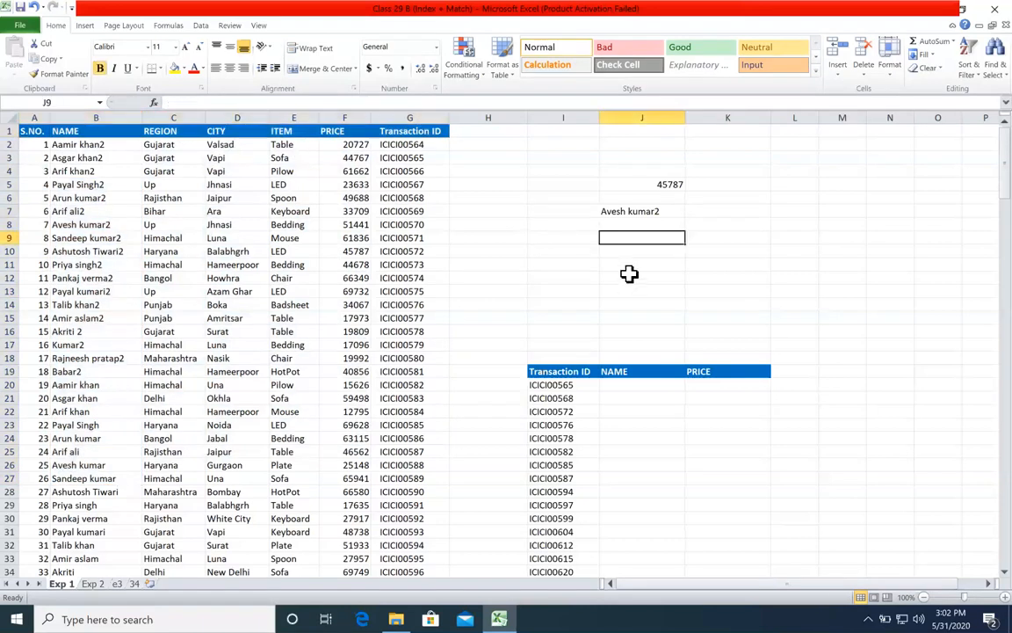
type("=index")
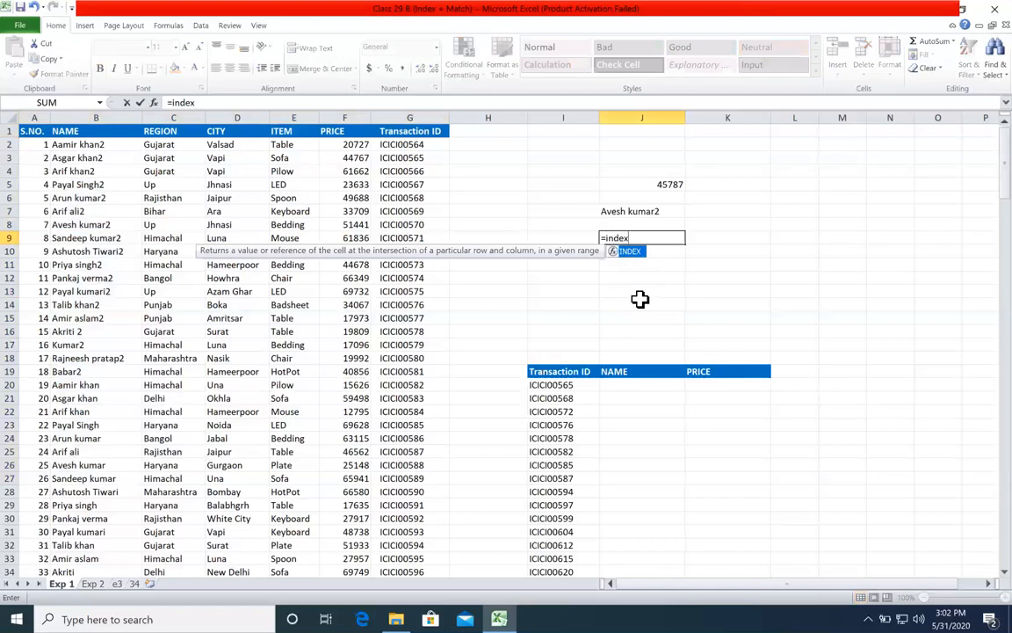
key("Tab")
left_click_drag(27, 131, 420, 130)
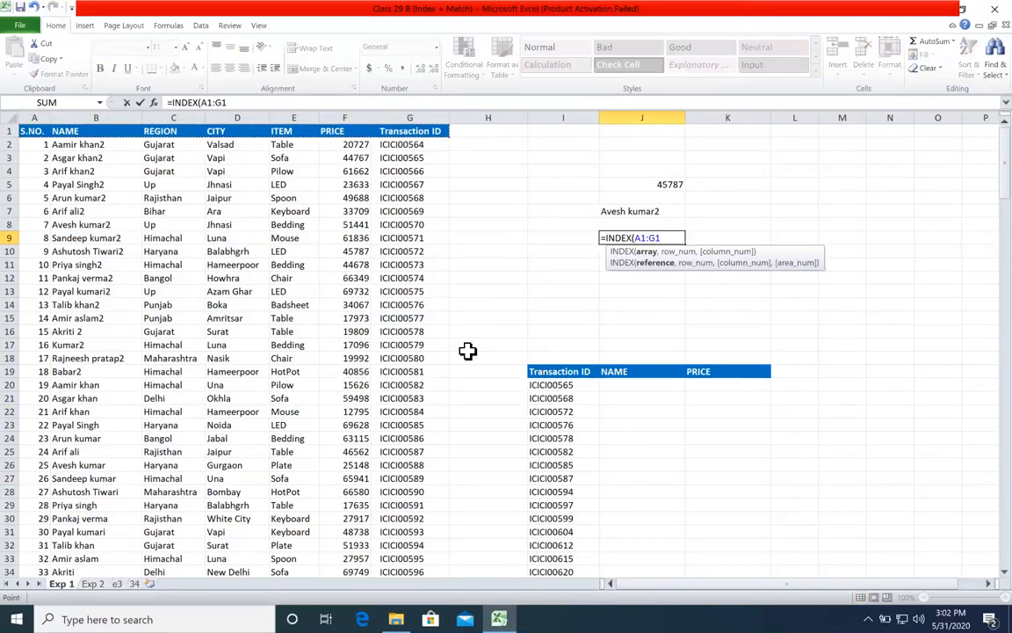
type(",")
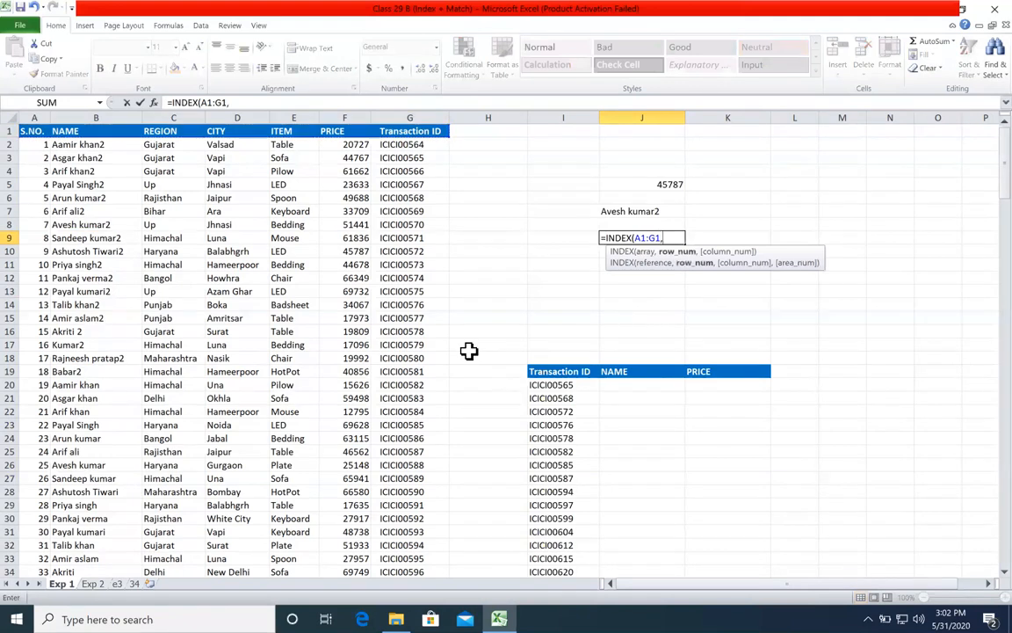
type("1,")
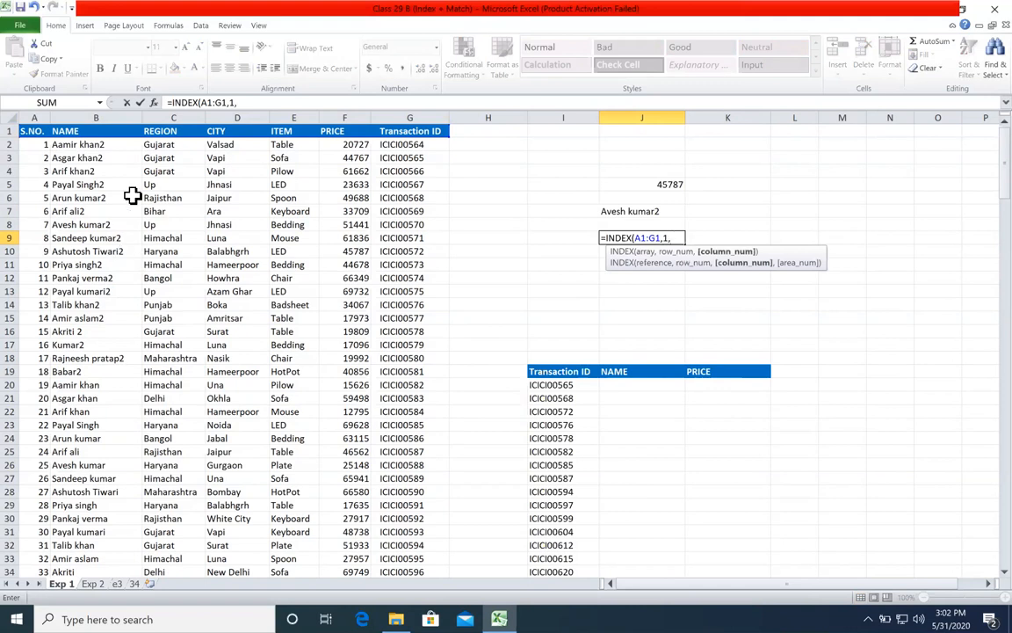
type("4")
key("Return")
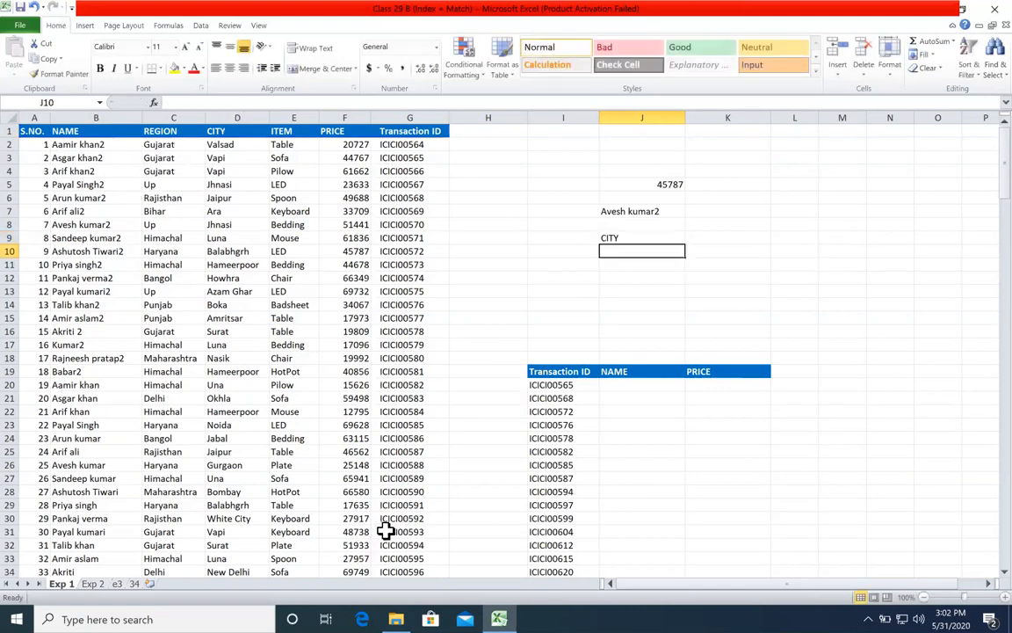
Step: Check the row and column arguments of the INDEX formula in J9, and clear that cell
double_click(642, 236)
left_click(673, 260)
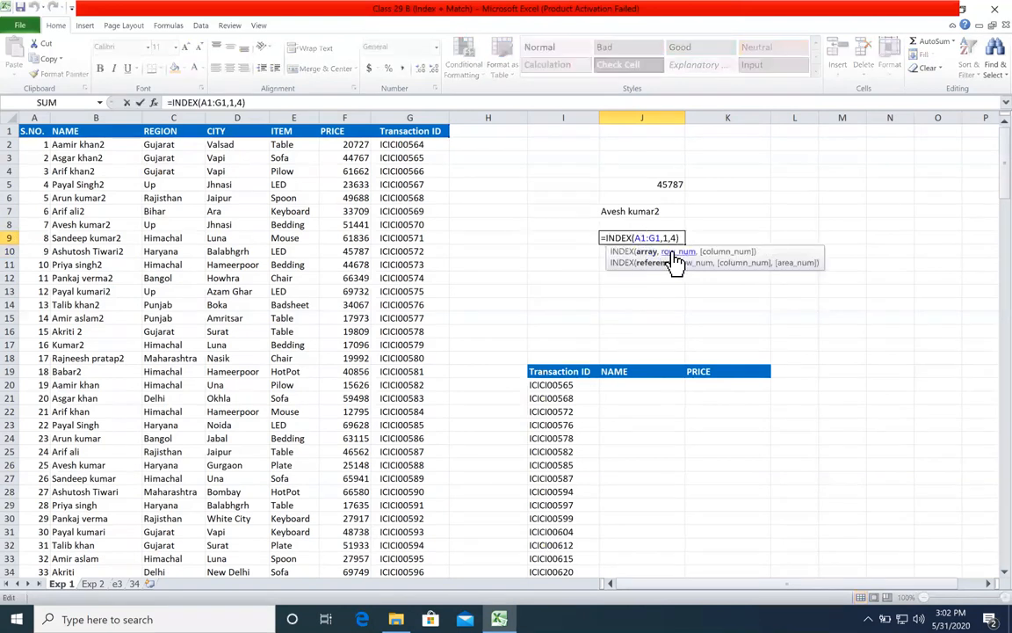
left_click(726, 252)
key("Escape")
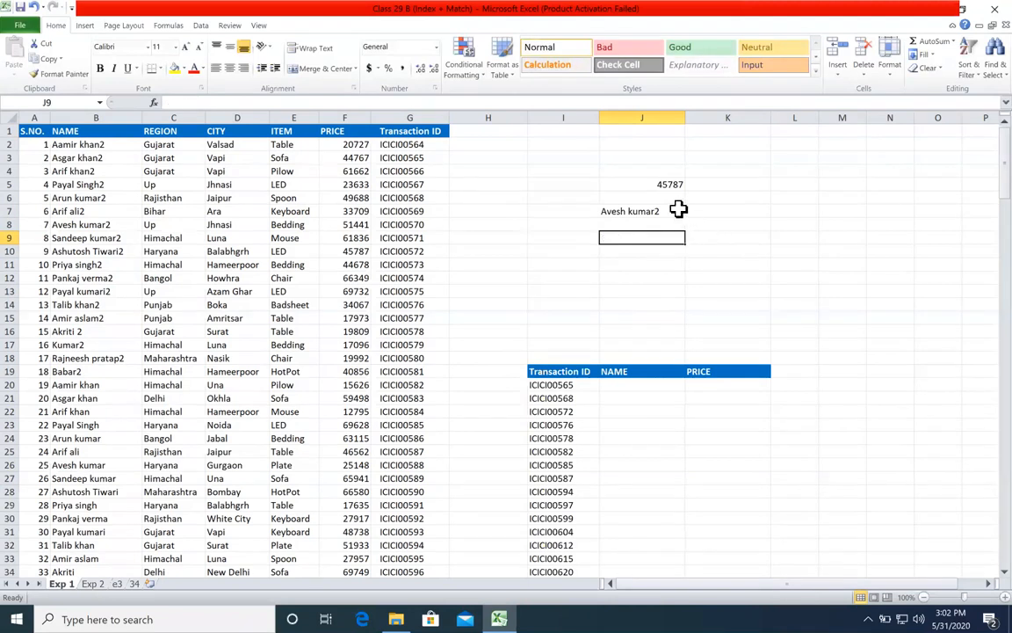
Step: Examine the array and row_num arguments of the INDEX formula in J7 against the NAME column
double_click(678, 211)
left_click(648, 225)
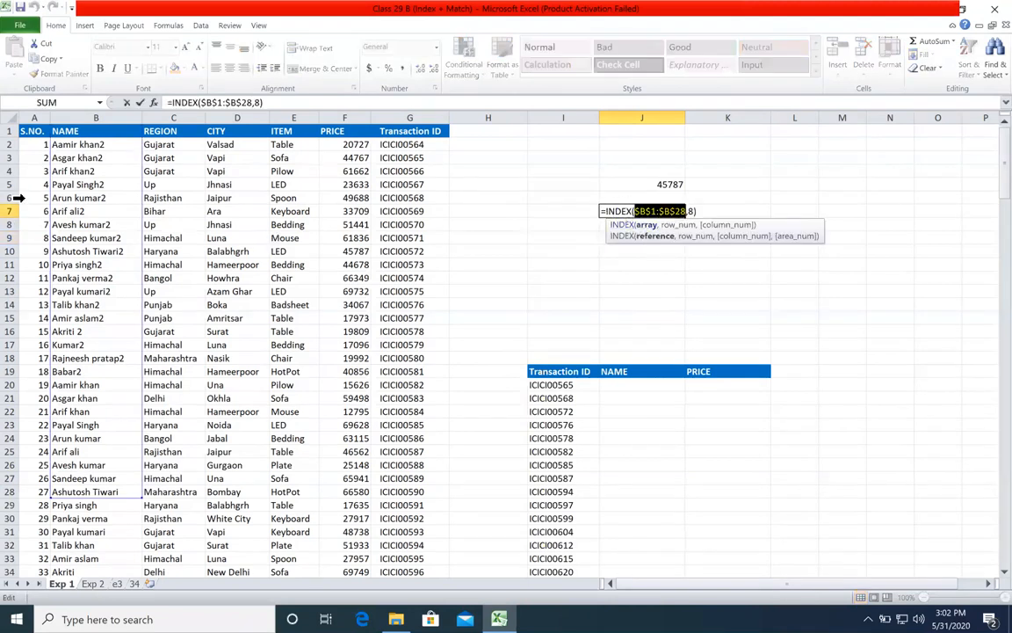
left_click(676, 225)
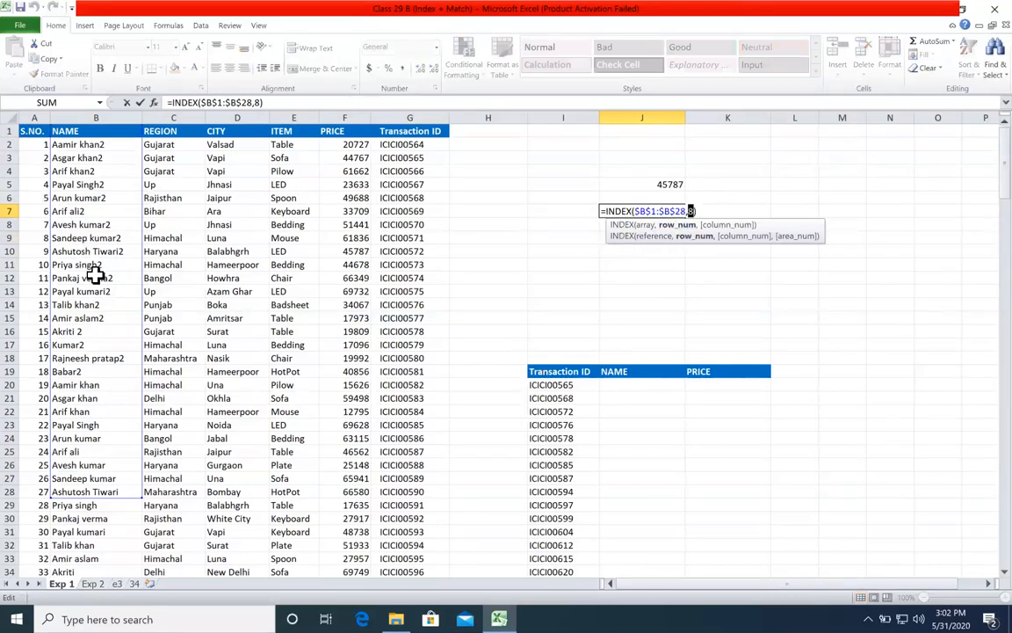
key("Escape")
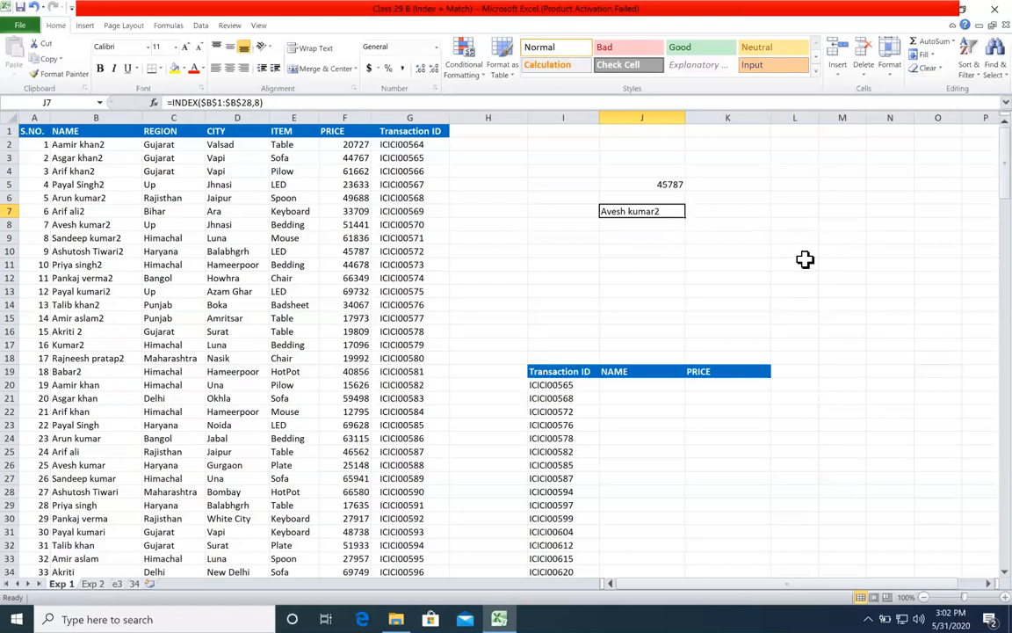
Step: Zoom the sheet to 110% and move the lookup table from I19:K35 up to start at I13
left_click(1005, 597)
scroll(739, 389, "up", 1)
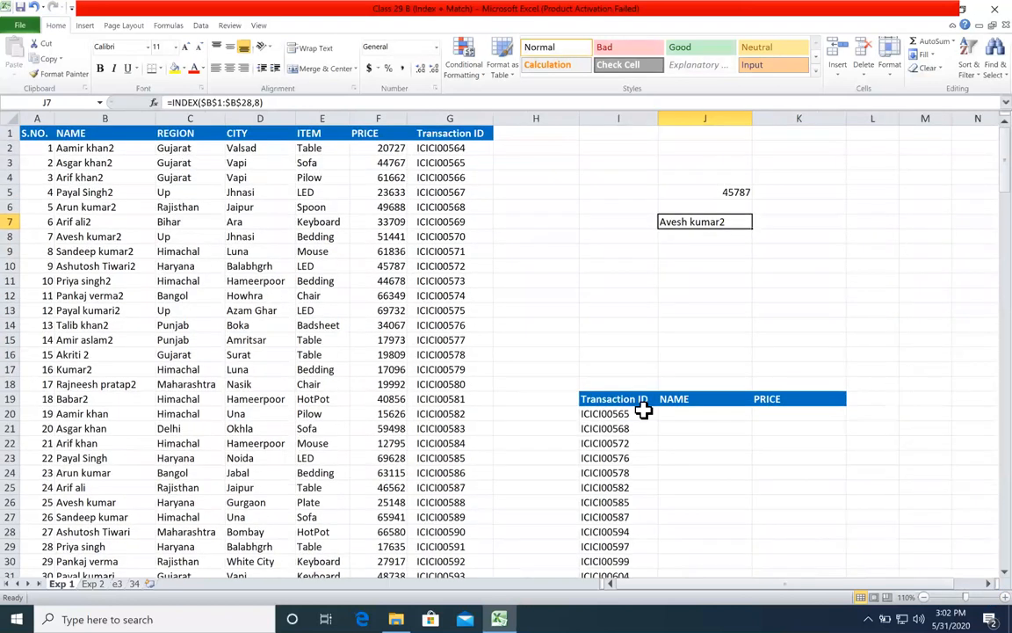
left_click_drag(634, 398, 806, 567)
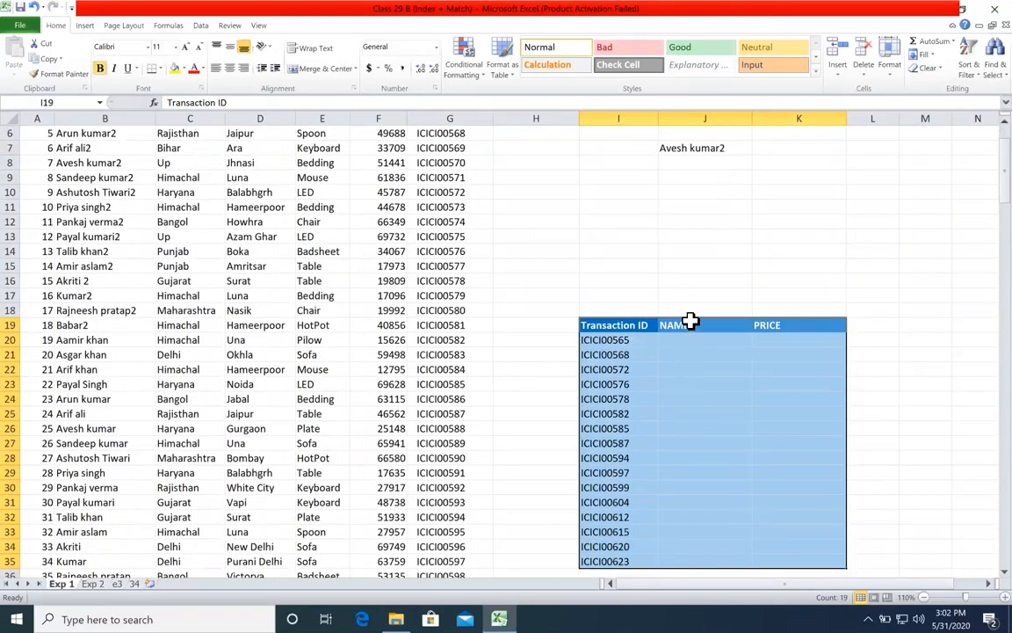
left_click_drag(692, 323, 694, 233)
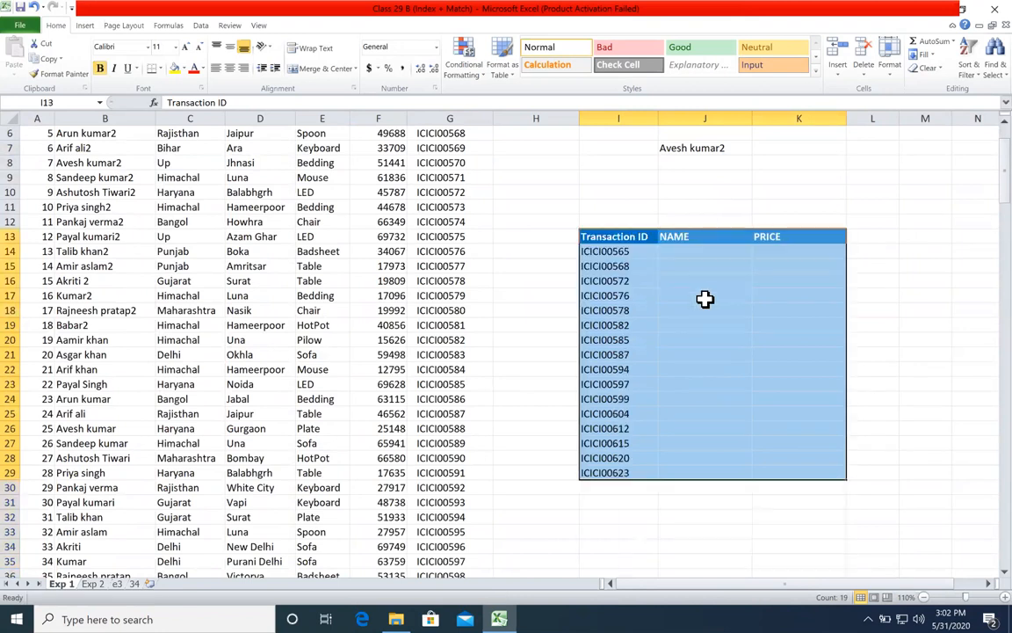
scroll(763, 253, "up", 2)
left_click(764, 253)
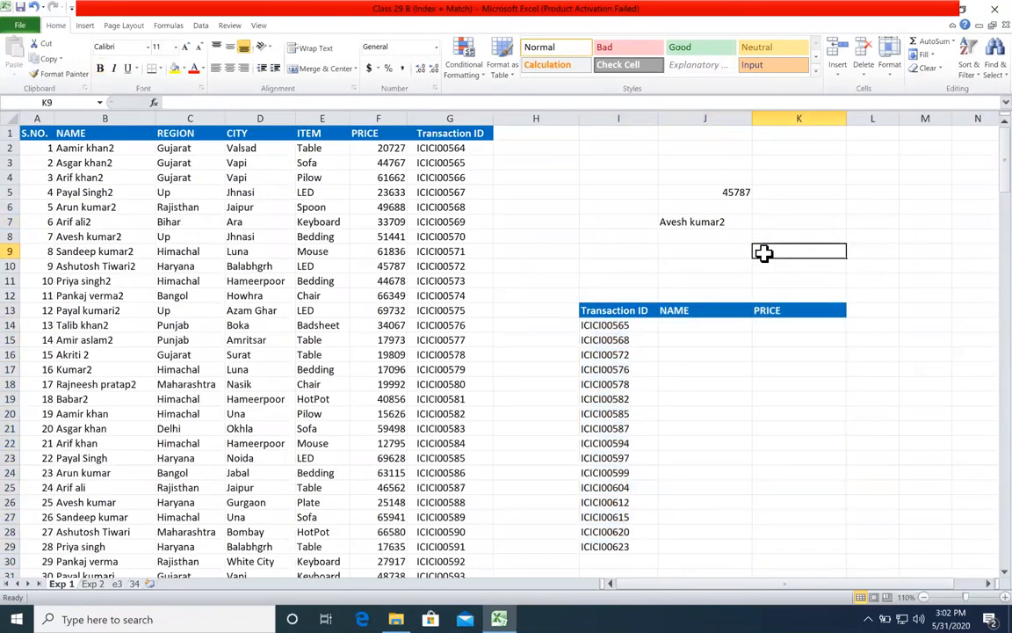
Step: Go through the transaction IDs in the lookup table and the entries in the NAME column they should return
left_click(620, 325)
left_click(620, 352)
left_click(626, 383)
left_click(637, 412)
left_click(625, 457)
left_click(637, 515)
left_click(624, 546)
left_click(634, 370)
left_click(626, 323)
left_click(101, 192)
left_click(101, 206)
left_click(104, 236)
left_click(107, 265)
left_click(110, 325)
left_click(112, 369)
left_click(121, 428)
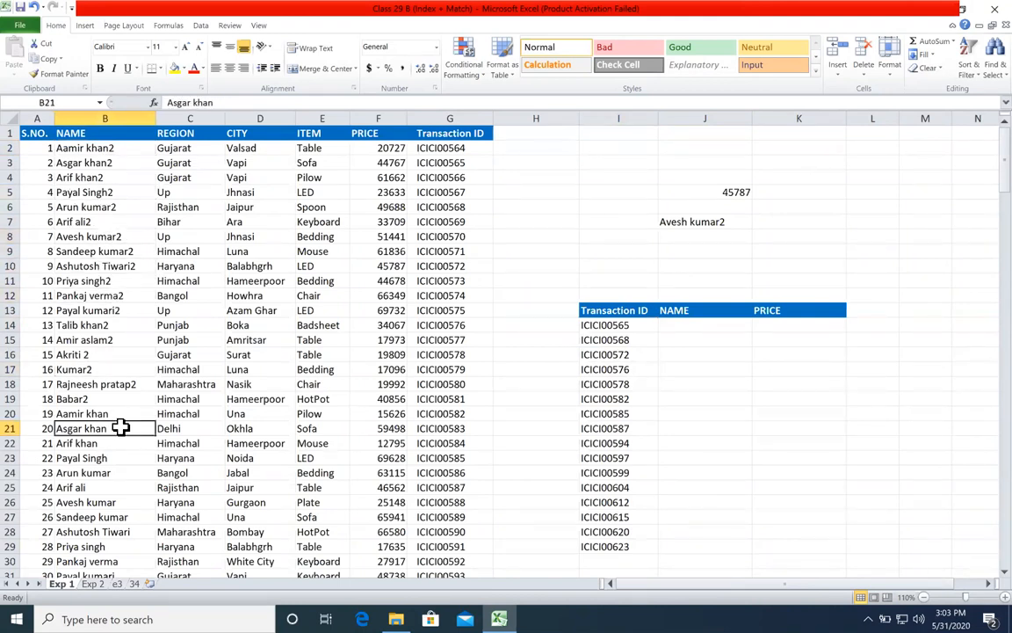
Step: Locate the transaction ID from I14 in column G and enter its row position, 3, in J14
left_click(646, 329)
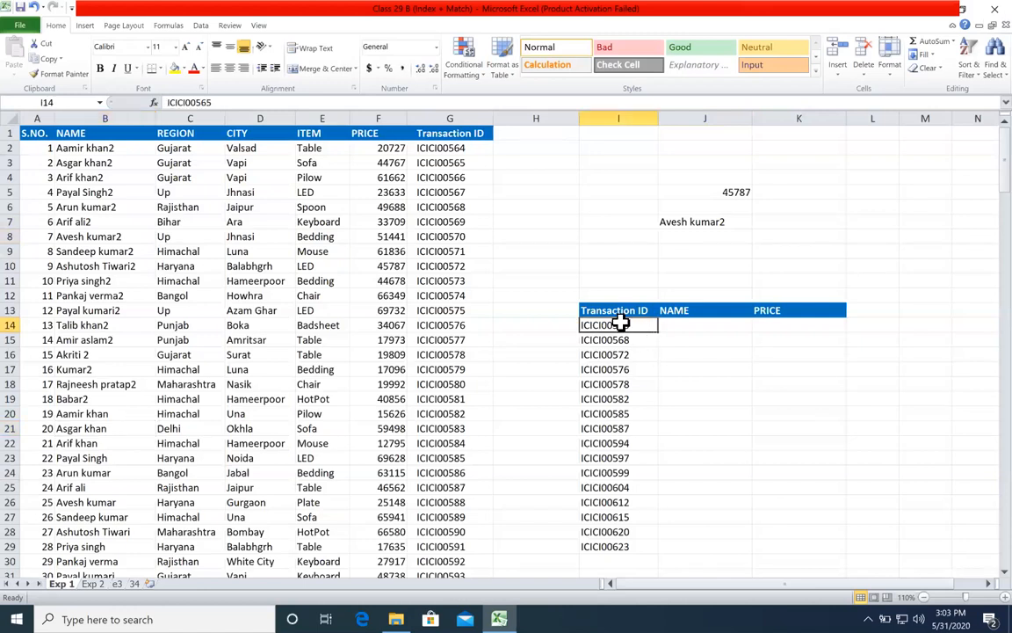
left_click(453, 117)
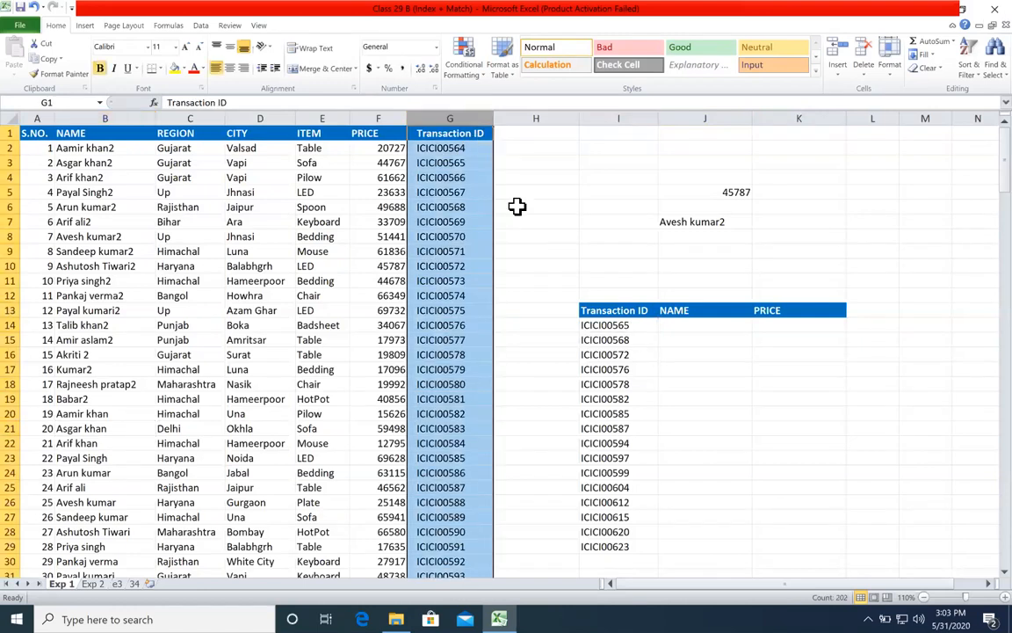
left_click(466, 138)
left_click(467, 150)
left_click(472, 165)
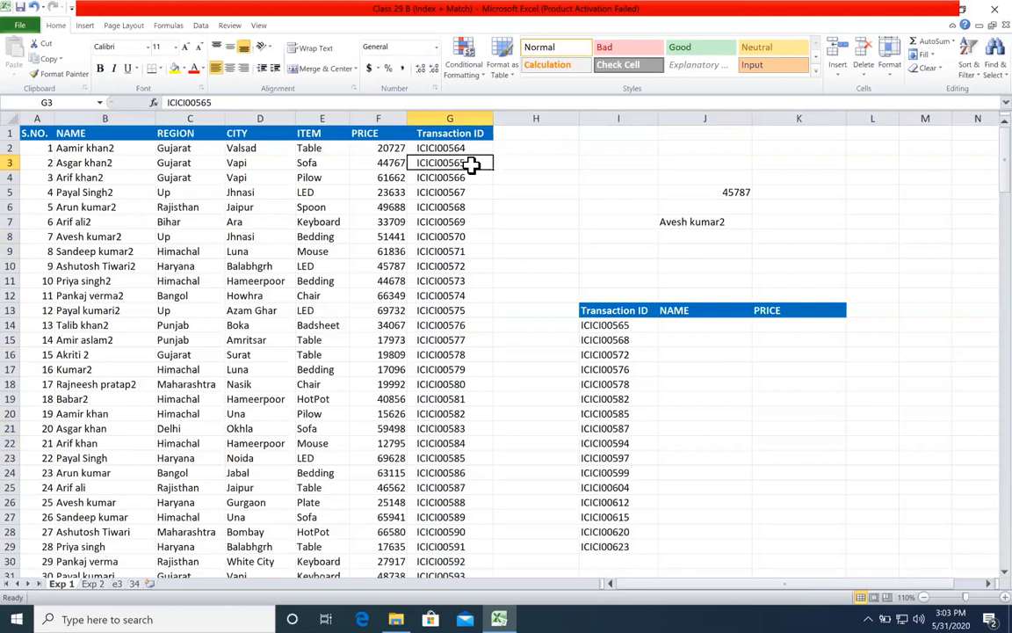
left_click(673, 327)
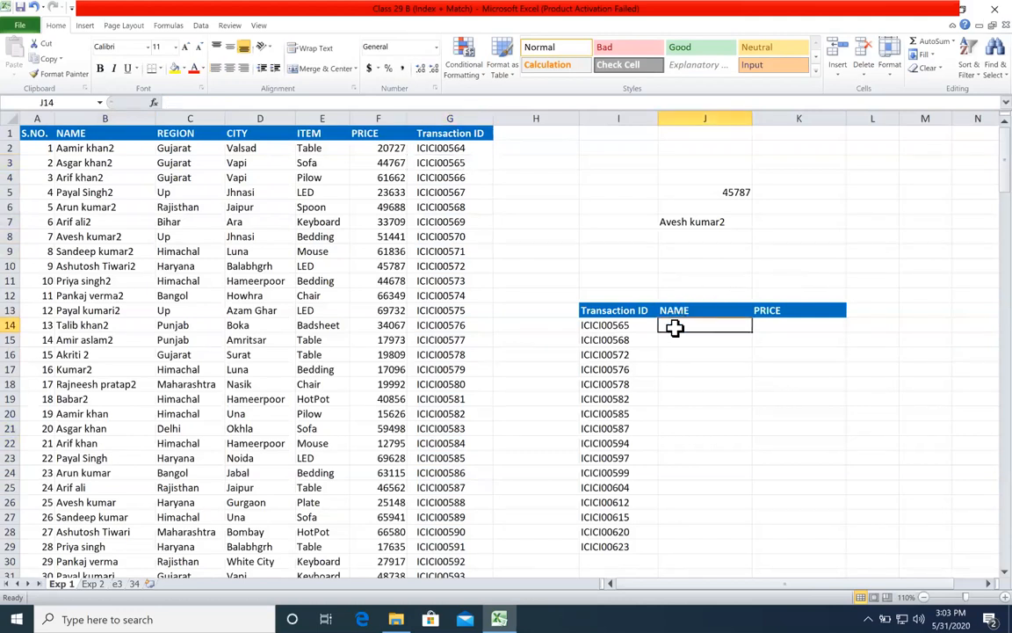
type("3")
left_click(645, 340)
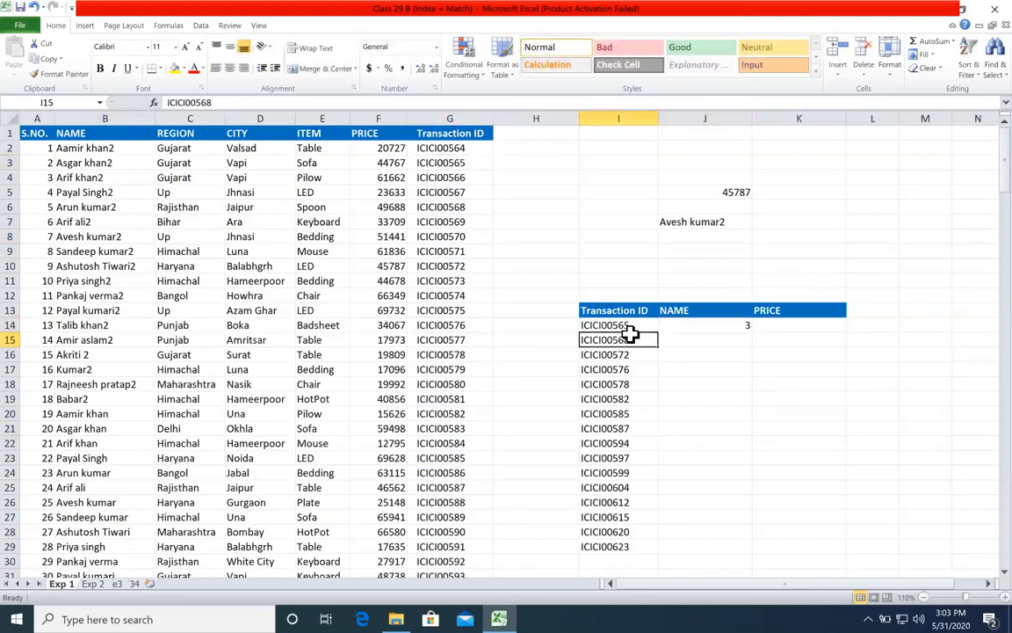
Step: Narrow column J, and enter 6 in J15 as the row position of the transaction ID in I15
left_click_drag(757, 121, 717, 128)
left_click(685, 325)
left_click(425, 134)
left_click(430, 148)
left_click(431, 164)
left_click(430, 178)
left_click(428, 193)
left_click(431, 207)
left_click(678, 339)
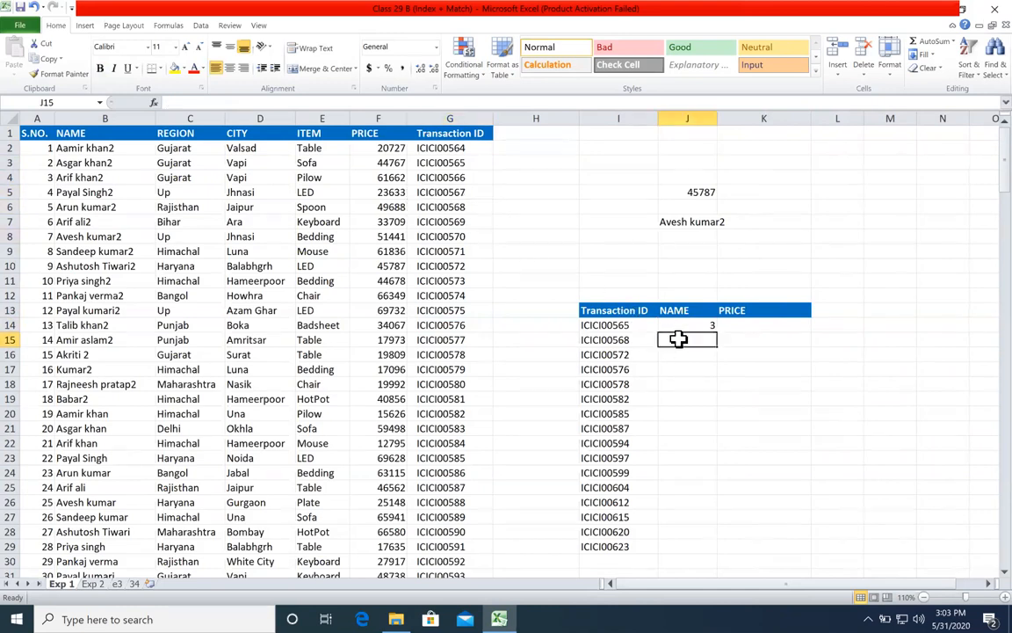
type("6")
key("Return")
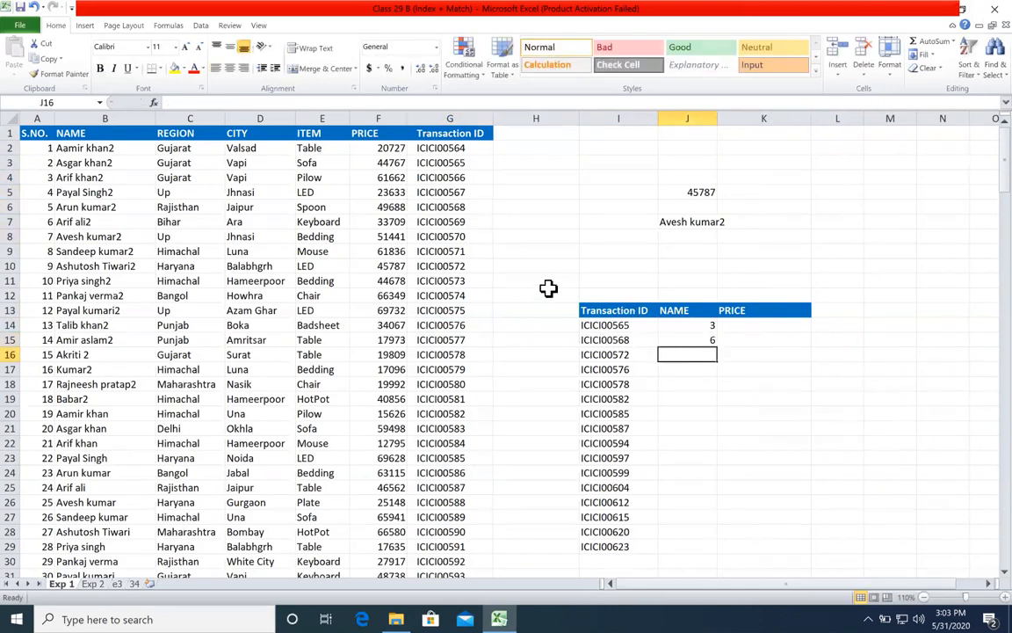
Step: Count down column G to the transaction ID from I16 and enter its row position, 10, in J16
left_click(486, 264)
left_click_drag(443, 137, 462, 265)
left_click(666, 352)
type("10")
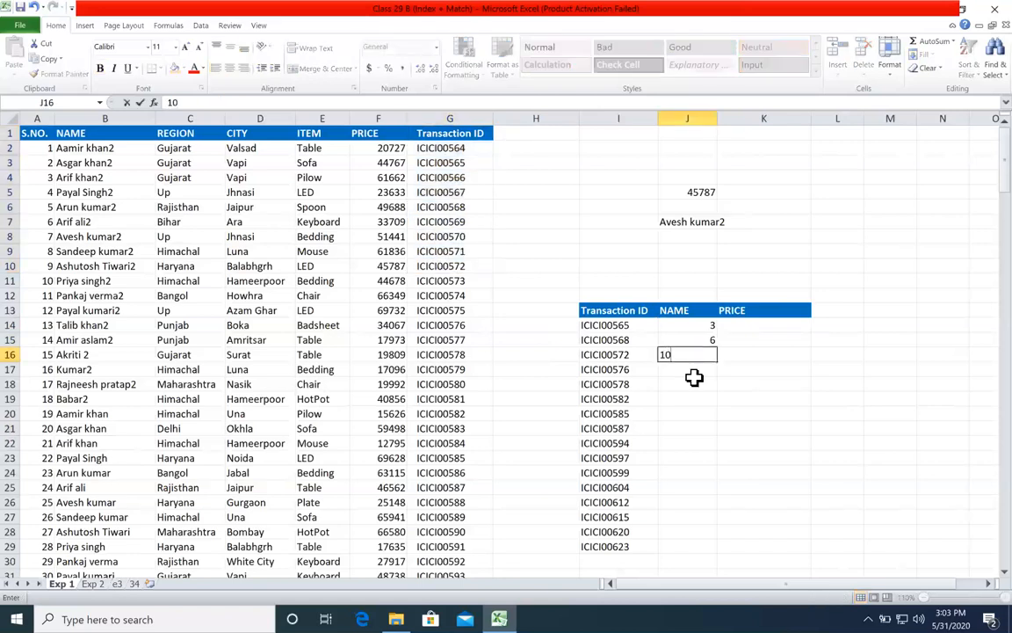
key("Return")
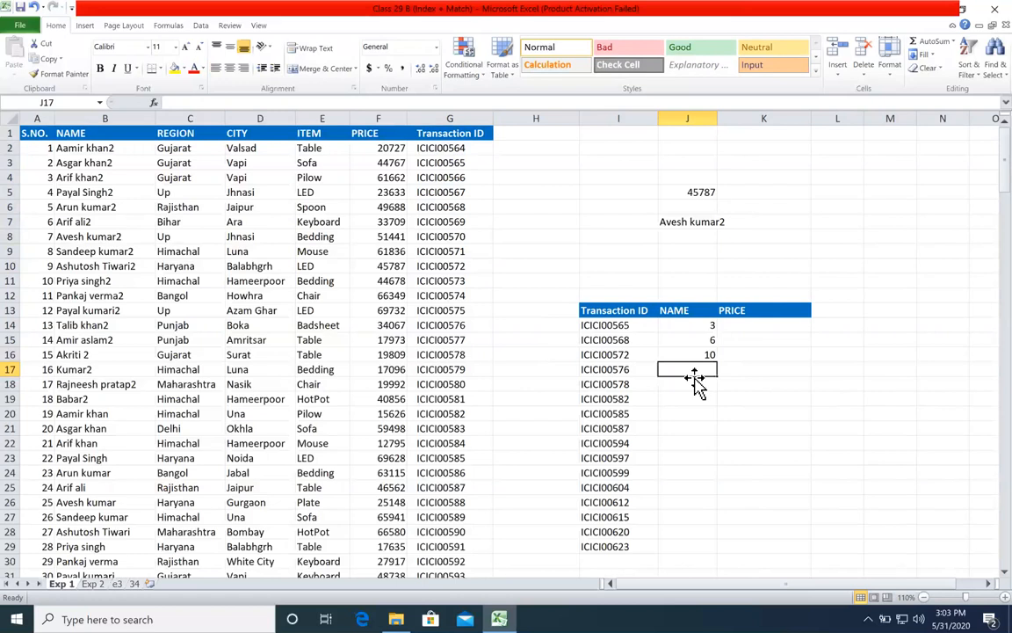
Step: Enter =INDEX($B$1:$B$202,3) in K14 to return the third entry of the full NAME column
left_click(117, 162)
left_click(88, 235)
left_click(119, 342)
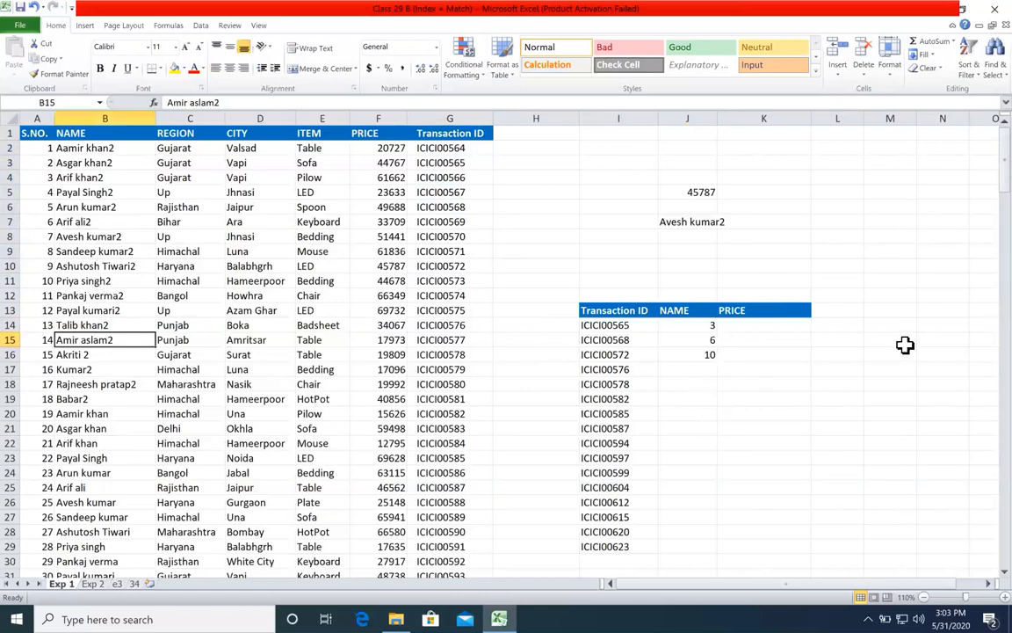
left_click(798, 330)
type("=index")
key("Tab")
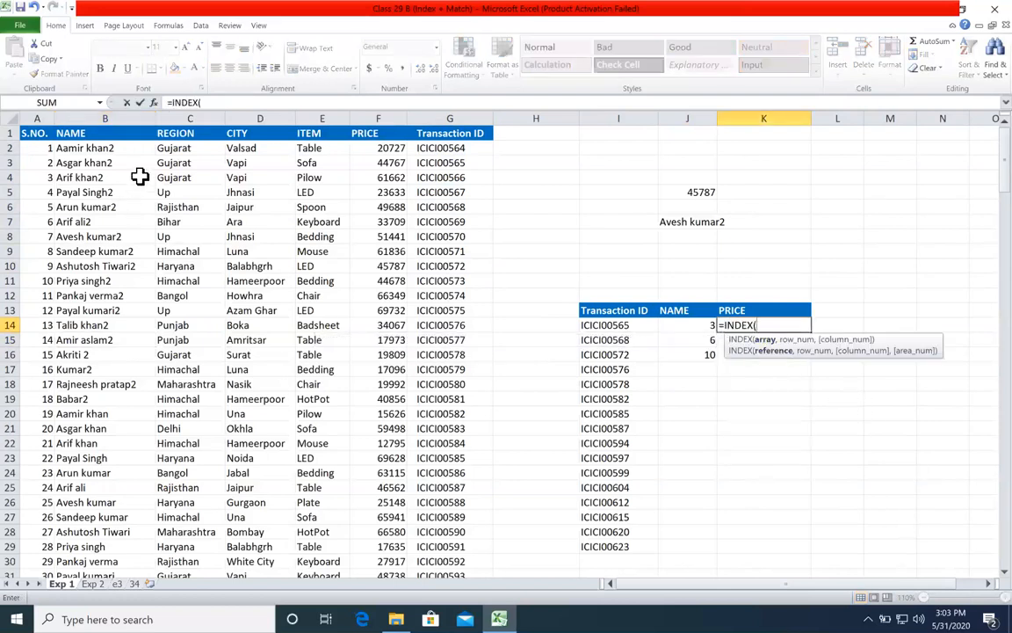
key("ctrl+shift+Down")
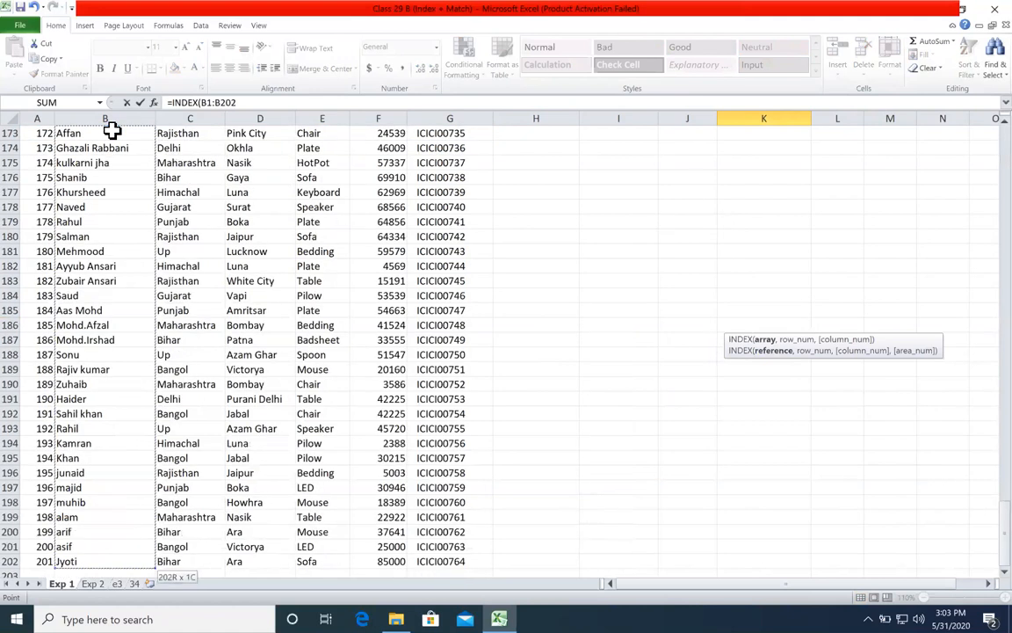
key("F4")
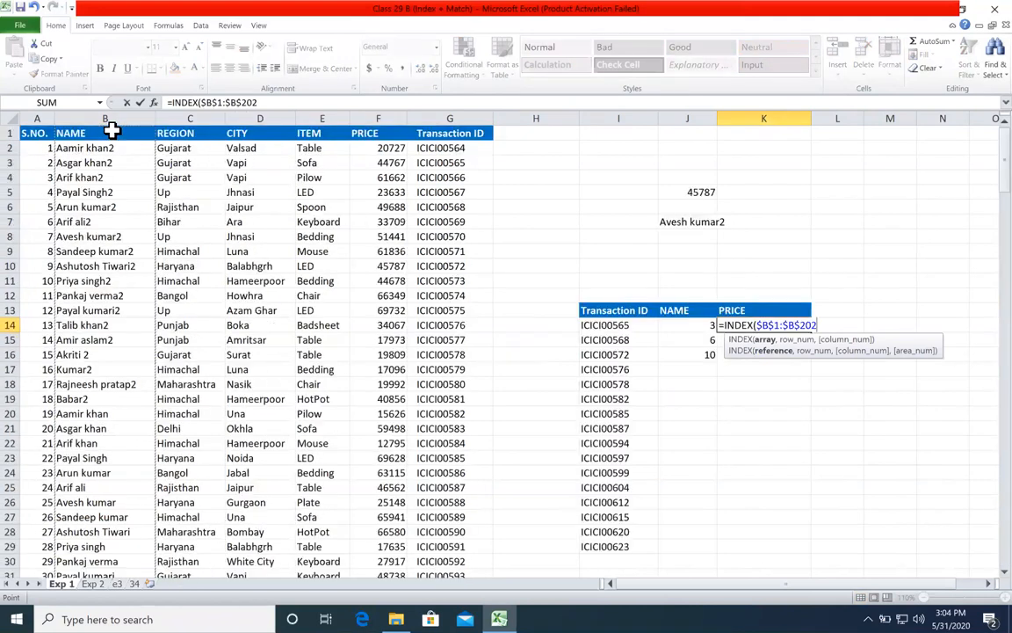
type(",")
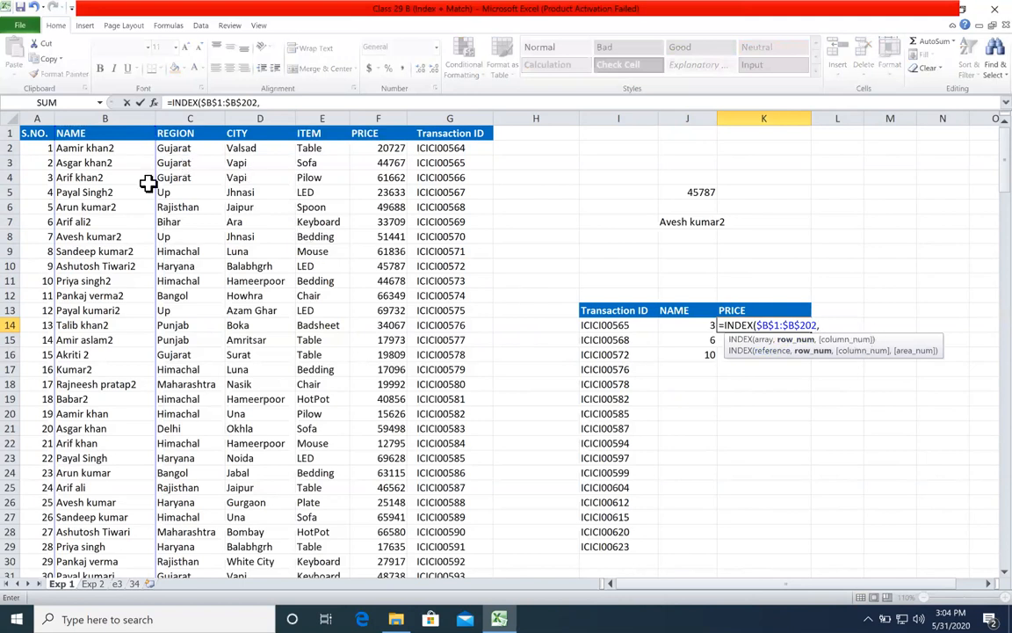
type("3")
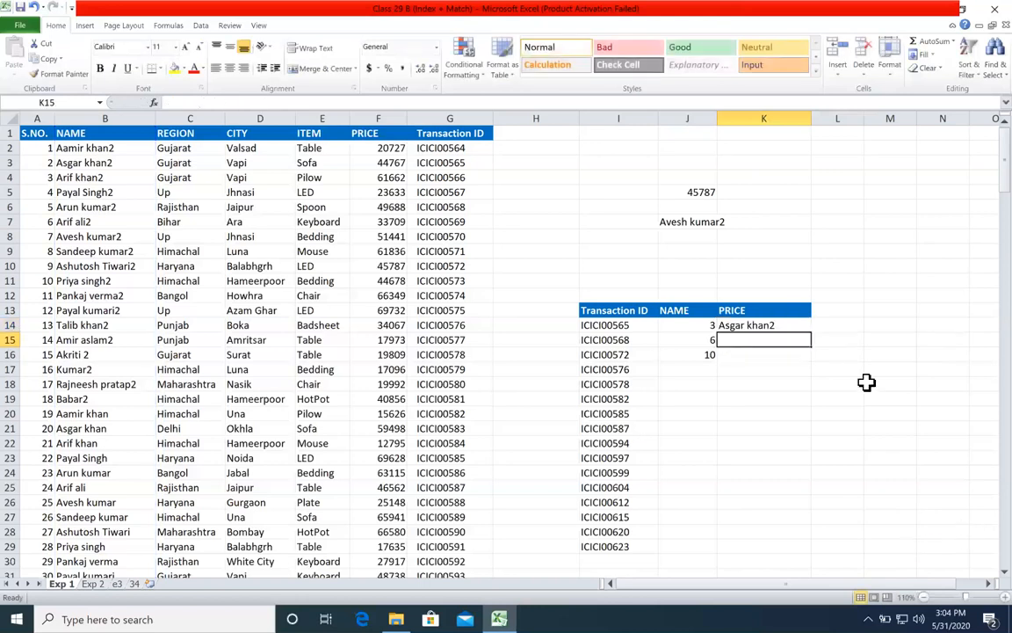
Step: Check the name returned in K14 against the source record for the transaction ID in I14
left_click(636, 325)
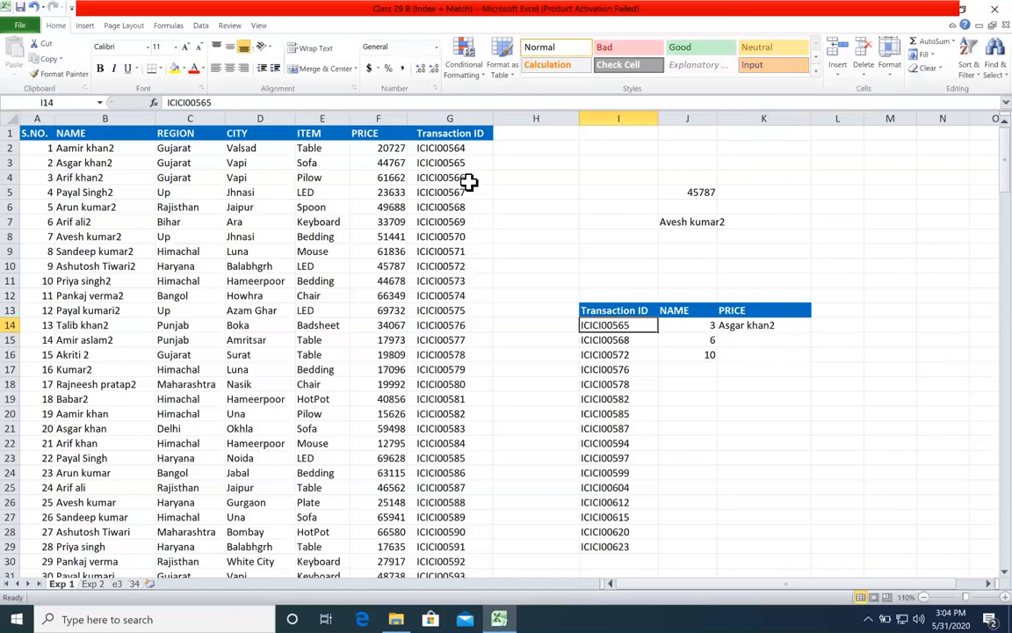
left_click_drag(466, 163, 127, 164)
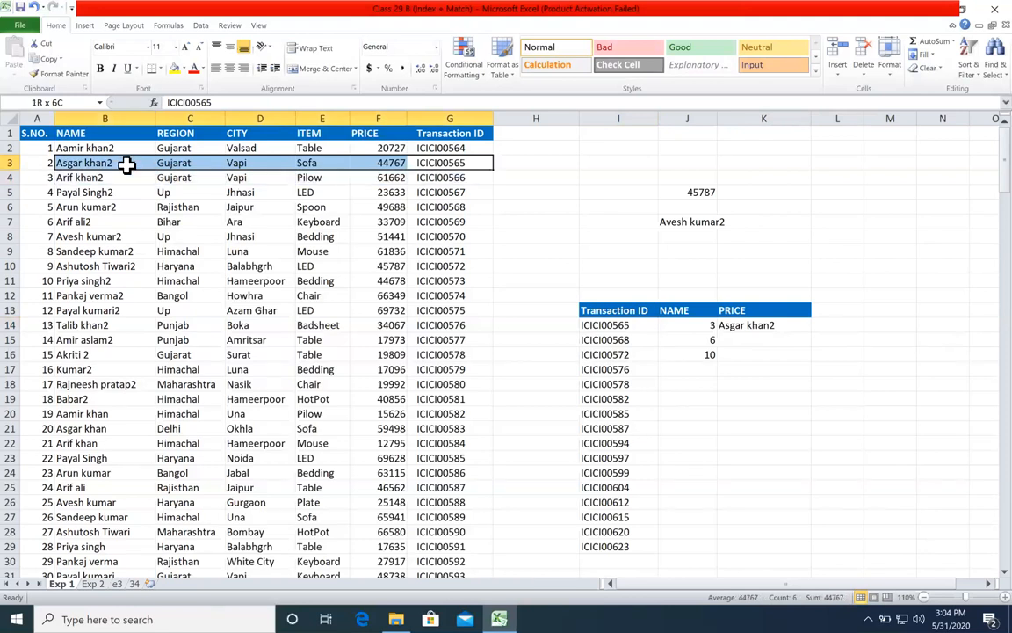
left_click(768, 327)
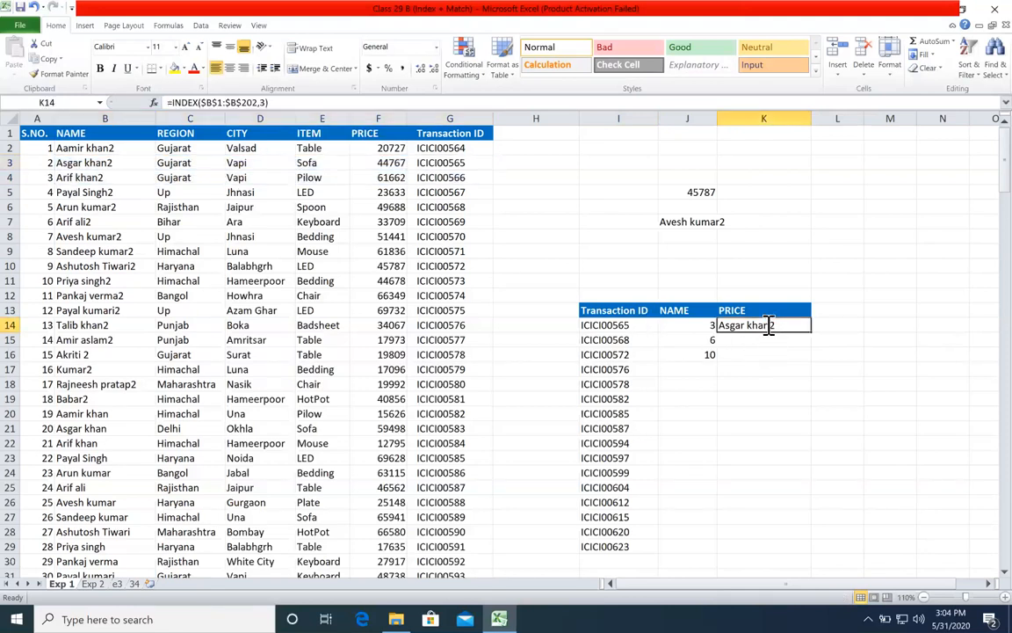
Step: Replace the fixed row number in K14 with a cell reference, making the formula =INDEX($B$1:$B$202,J14)
double_click(795, 327)
key("BackSpace")
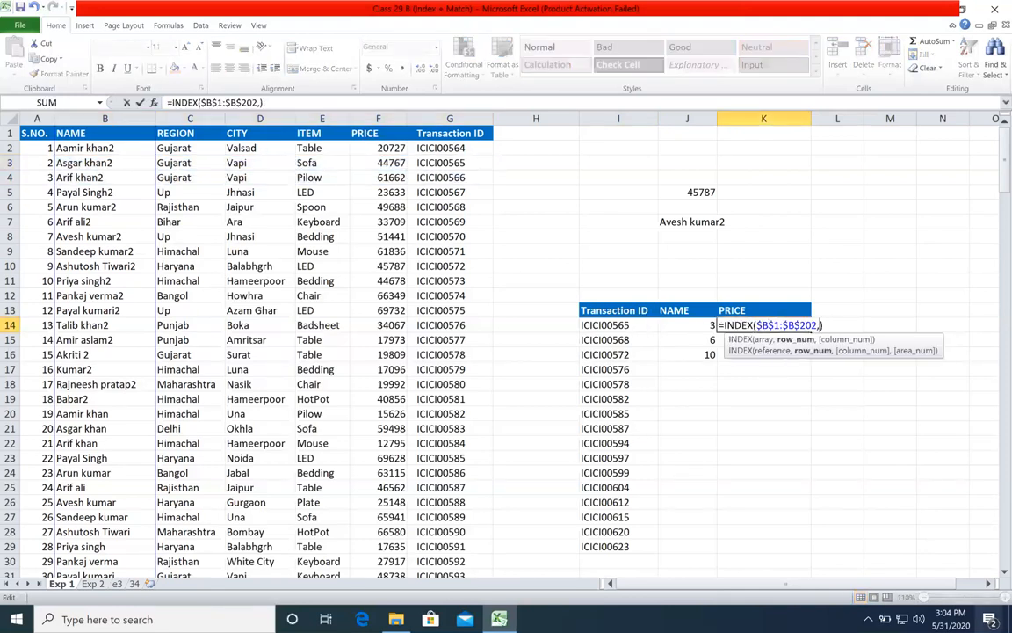
left_click(700, 326)
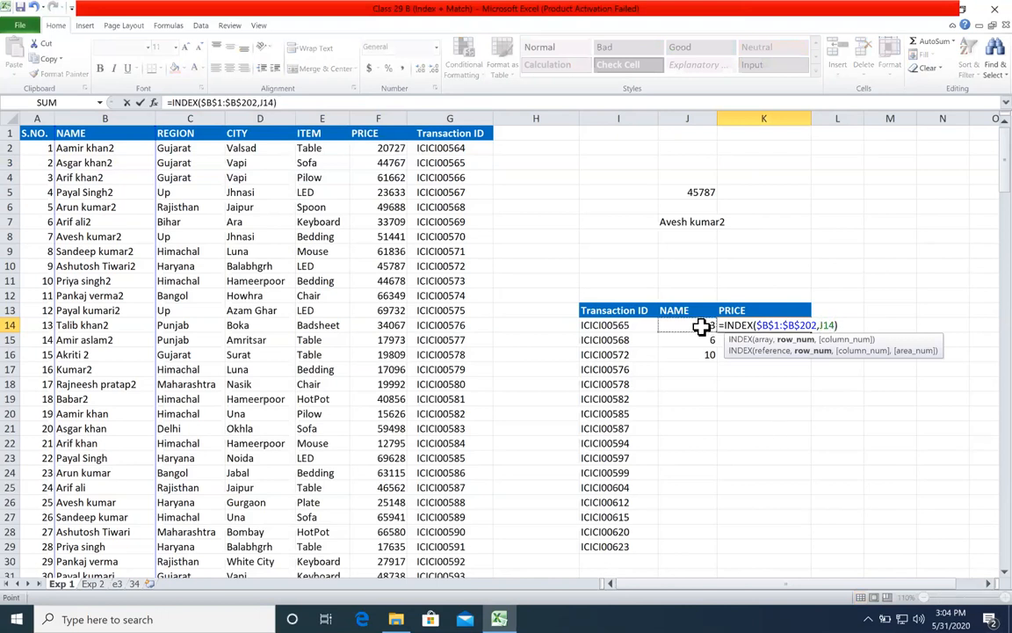
key("Return")
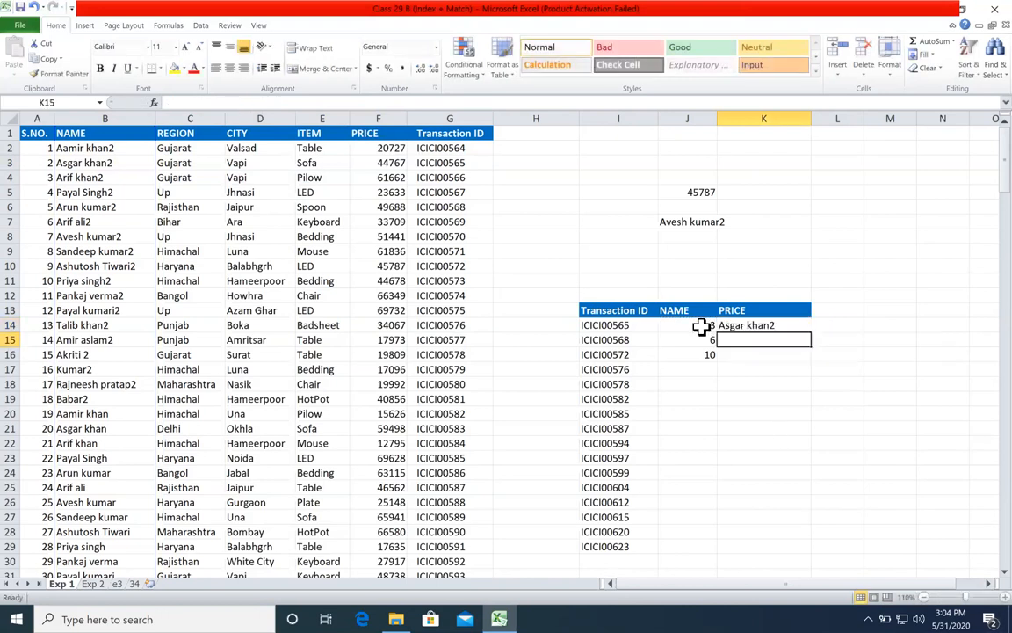
Step: Fill the K14 formula down the table and clear the results in K17:K29, keeping only K14:K16
left_click(805, 332)
double_click(811, 335)
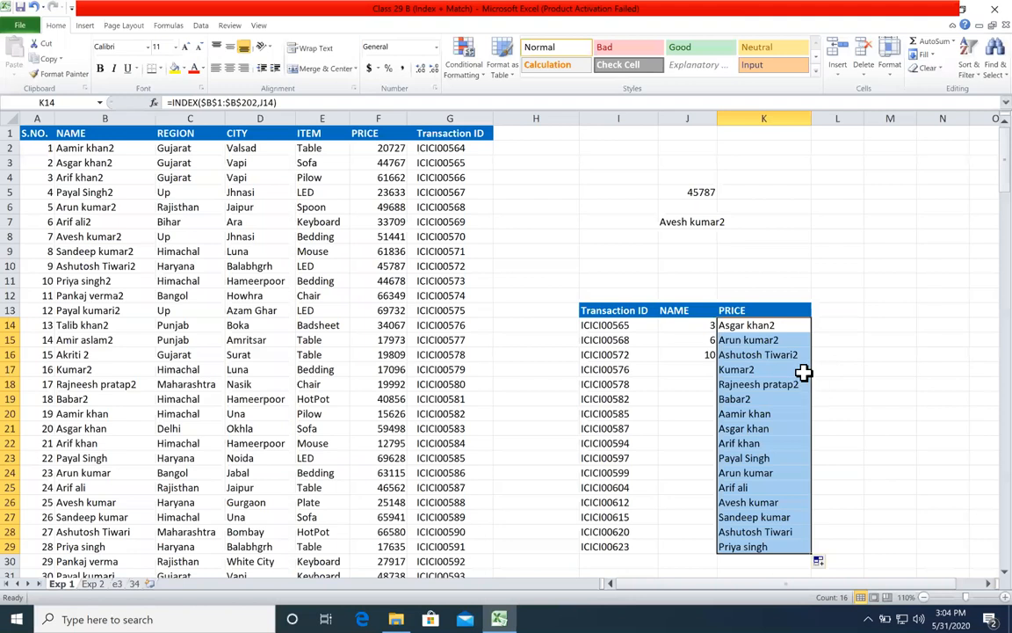
left_click_drag(786, 370, 787, 547)
key("Delete")
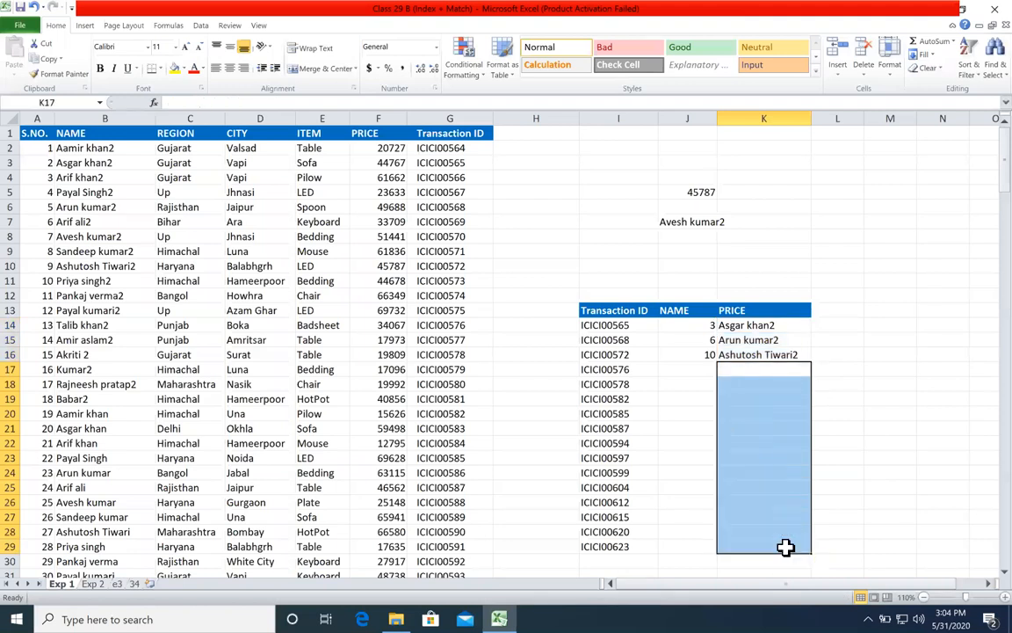
Step: Compare the lookup result in row 15 with the matching source record in row 6
left_click(647, 325)
left_click(640, 340)
left_click_drag(641, 340, 735, 339)
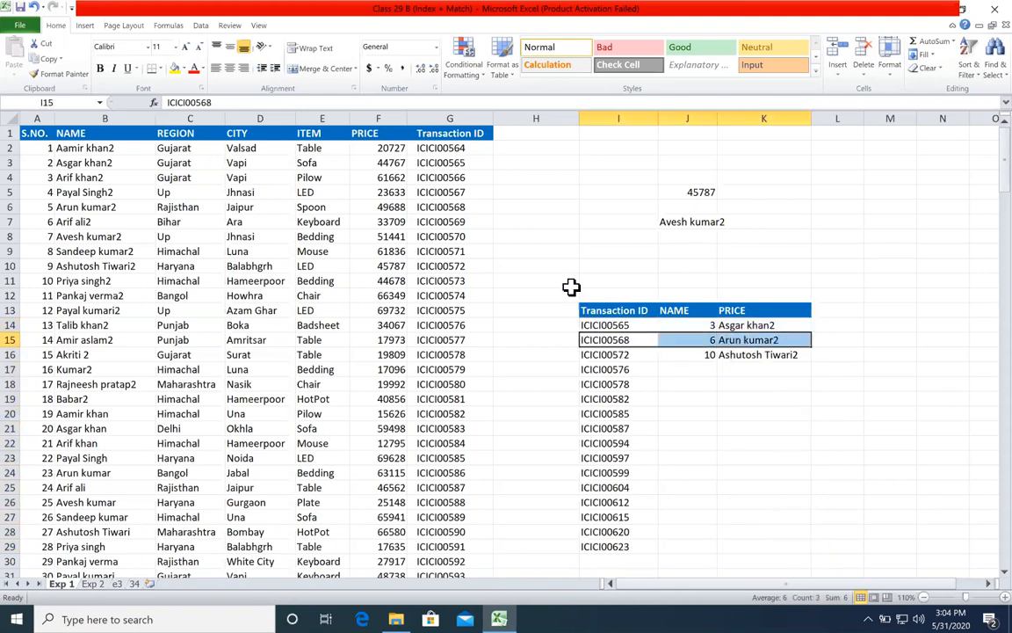
left_click(426, 206)
left_click_drag(353, 207, 135, 209)
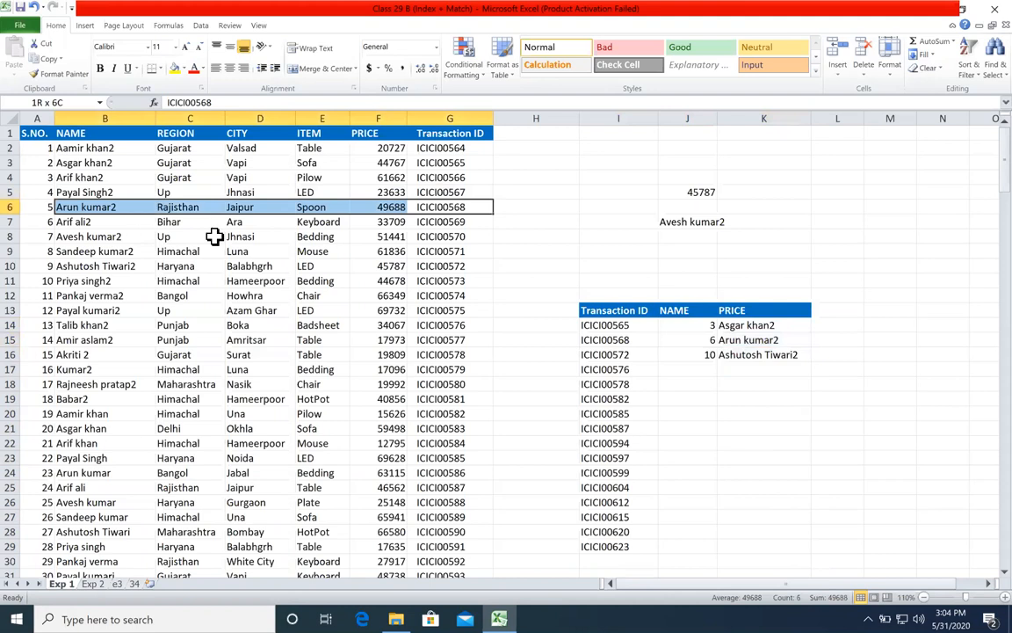
Step: Compare the lookup result in row 16 with the matching source record in row 10
left_click(633, 356)
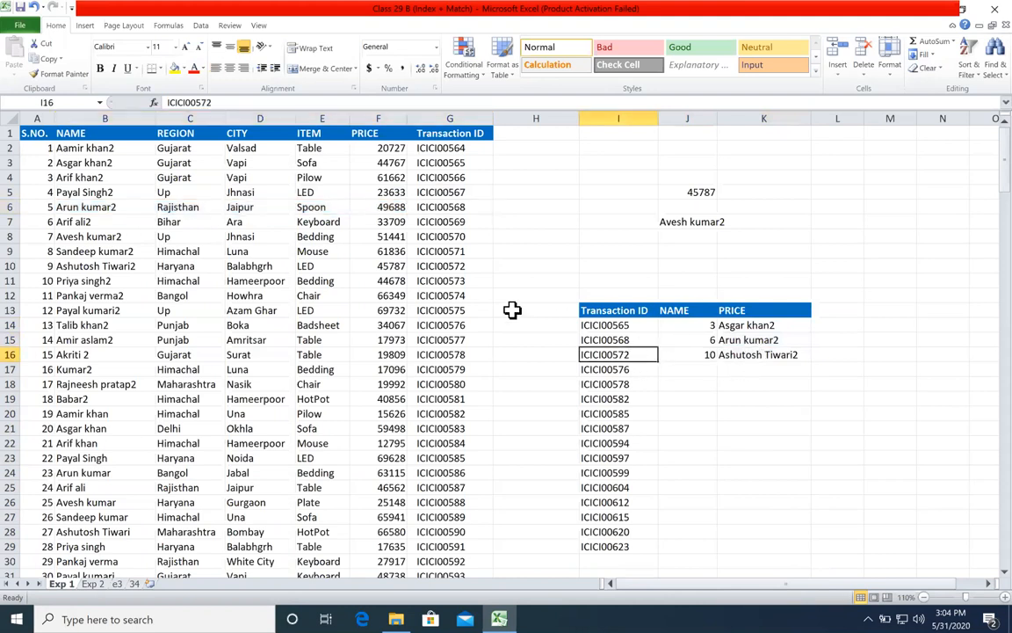
left_click(415, 264)
left_click_drag(414, 266, 129, 265)
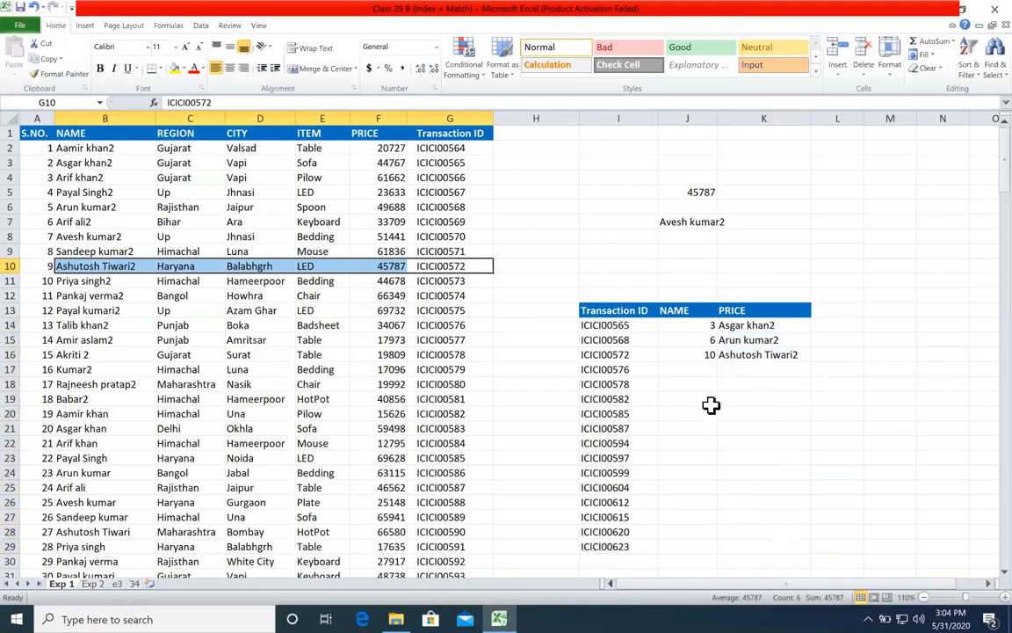
left_click(696, 352)
key("Down")
key("Down")
key("Down")
key("Down")
key("Down")
key("Down")
key("Down")
key("Down")
key("Down")
key("Down")
key("Down")
key("Down")
key("Down")
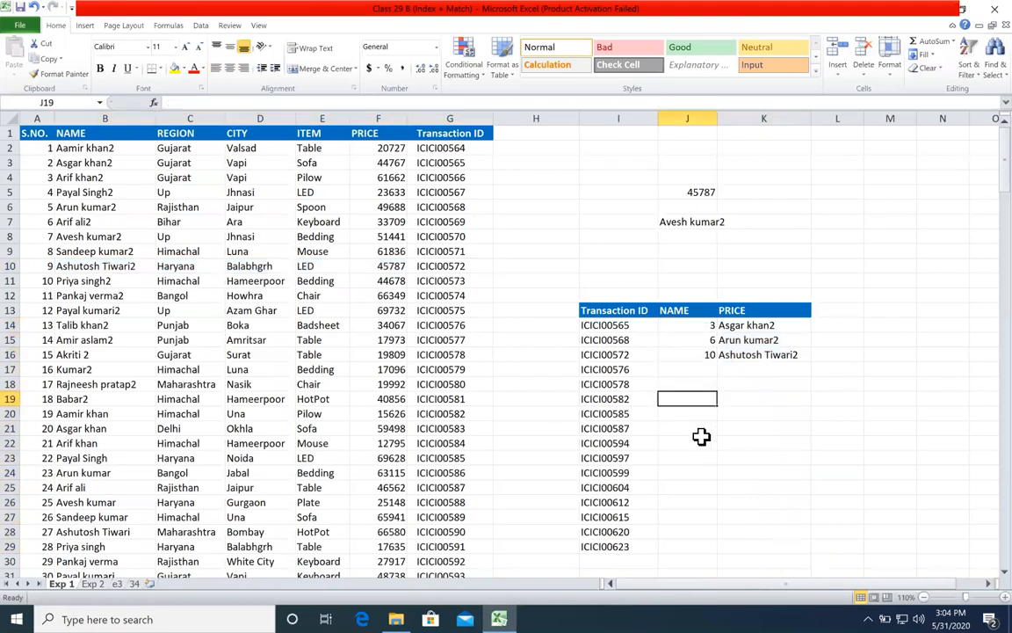
Step: Review the K14 lookup and the row numbers in column J against the source transaction IDs in column G
left_click(796, 325)
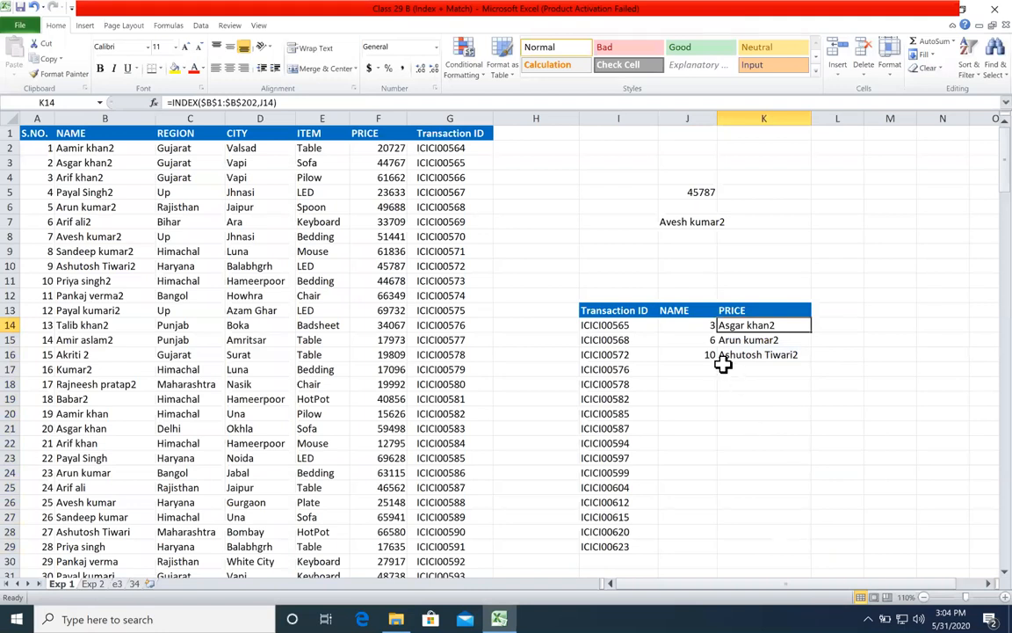
left_click_drag(701, 323, 643, 531)
left_click(448, 237)
left_click(427, 340)
left_click(457, 399)
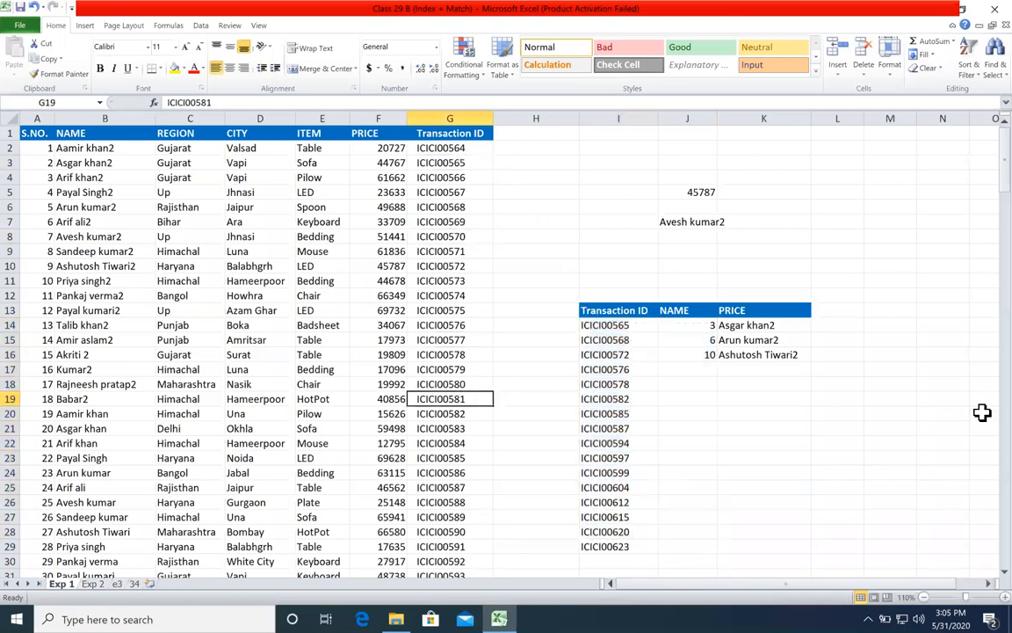
Step: Inspect the row number argument of the INDEX formula in K14, leaving the formula as it is
double_click(759, 325)
left_click(764, 340)
left_click(794, 340)
left_click(770, 350)
left_click(796, 351)
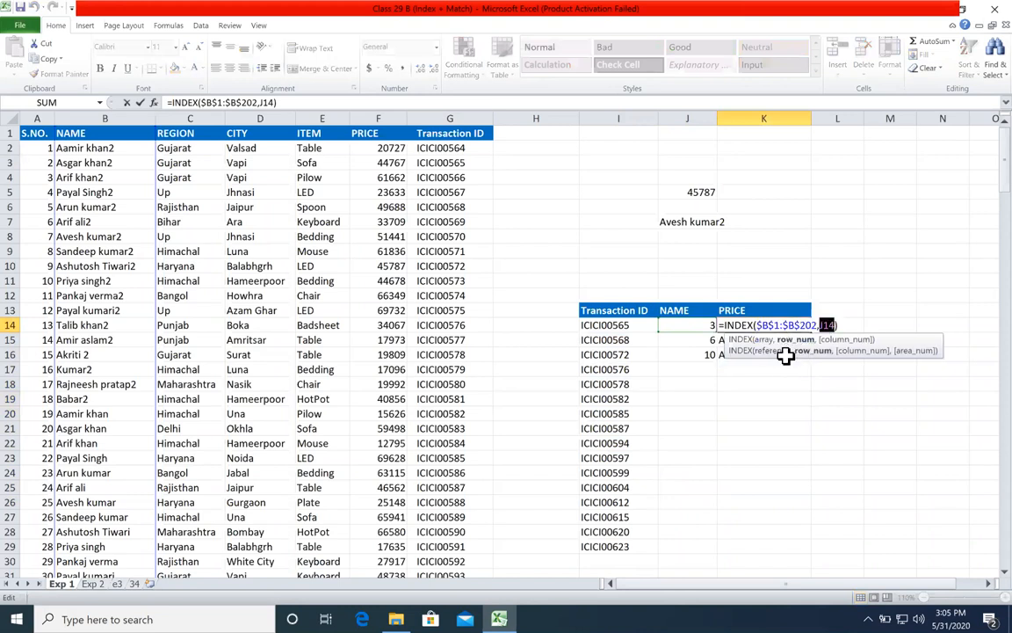
key("Return")
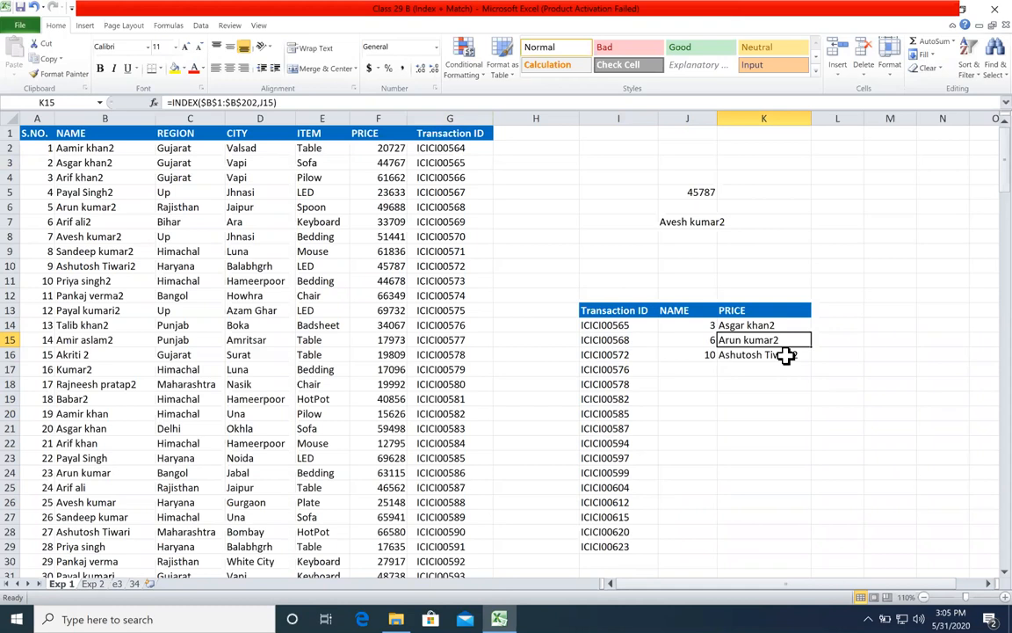
Step: Clear the row numbers and lookup results in J14:K16
left_click_drag(696, 326, 732, 355)
left_click(708, 325)
left_click(707, 367)
left_click_drag(714, 330, 730, 352)
key("Delete")
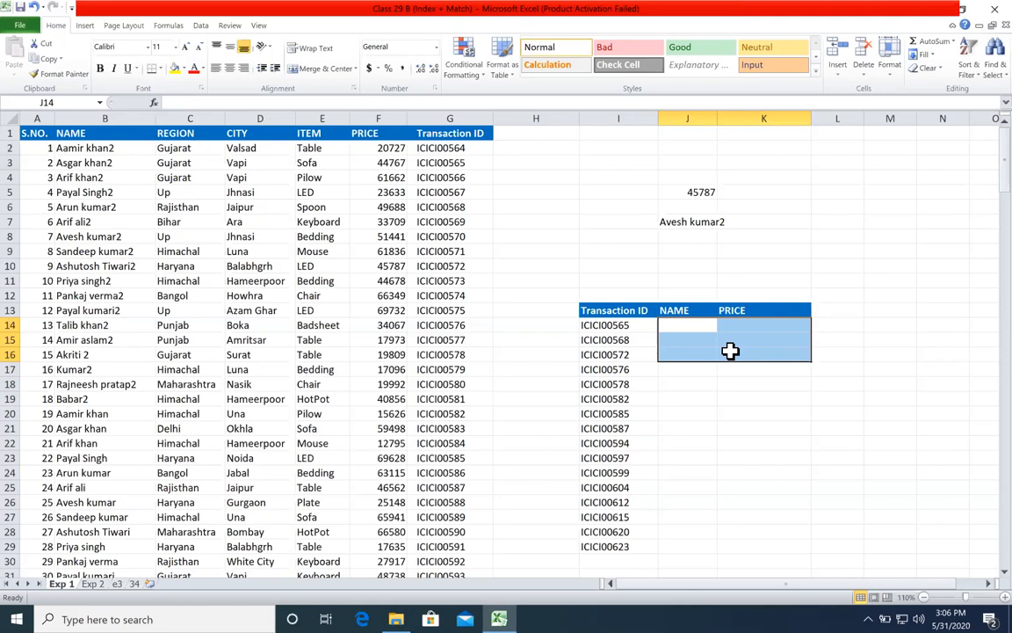
Step: Begin a MATCH formula in J14 with the transaction ID in I14 as the lookup value
left_click(688, 327)
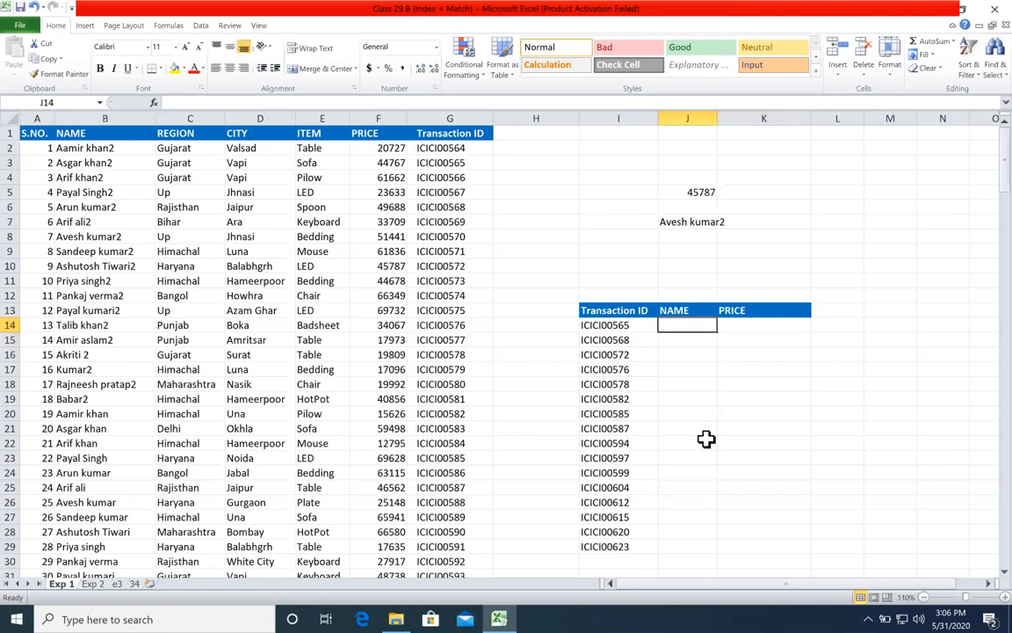
type("=")
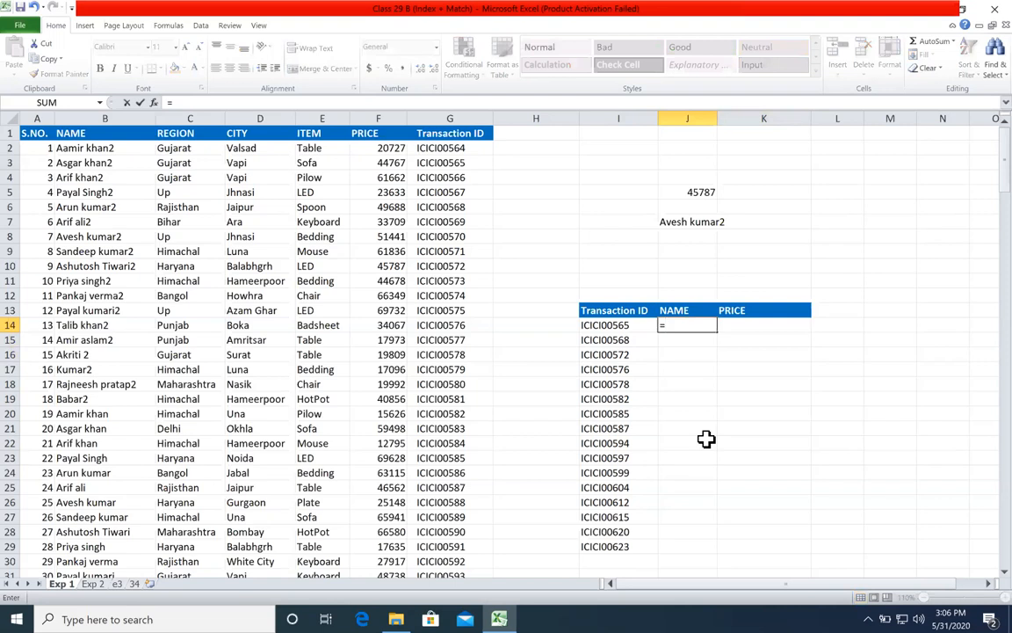
type("v")
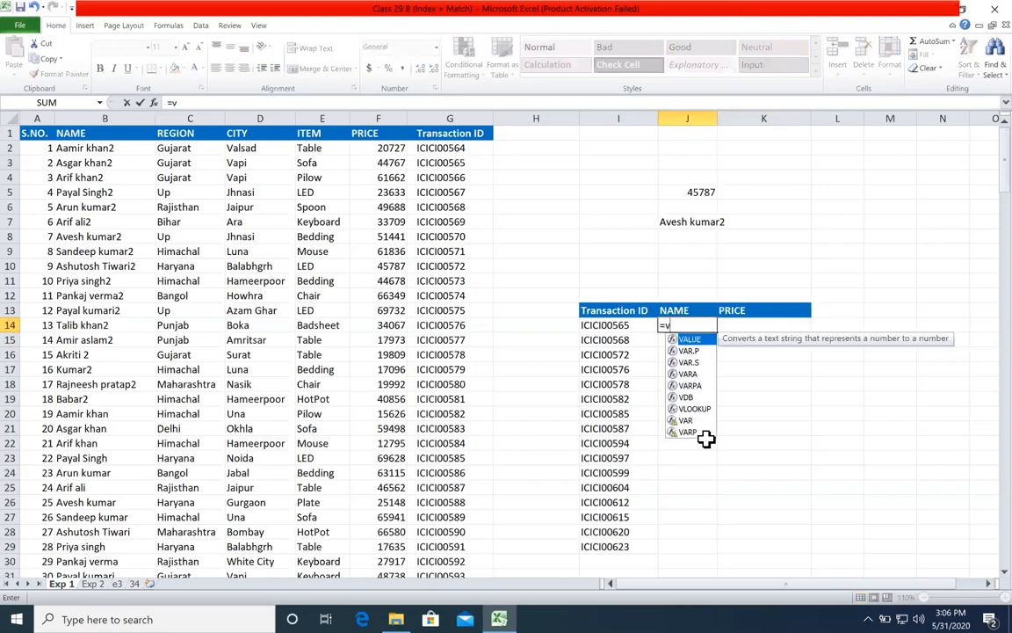
type("l")
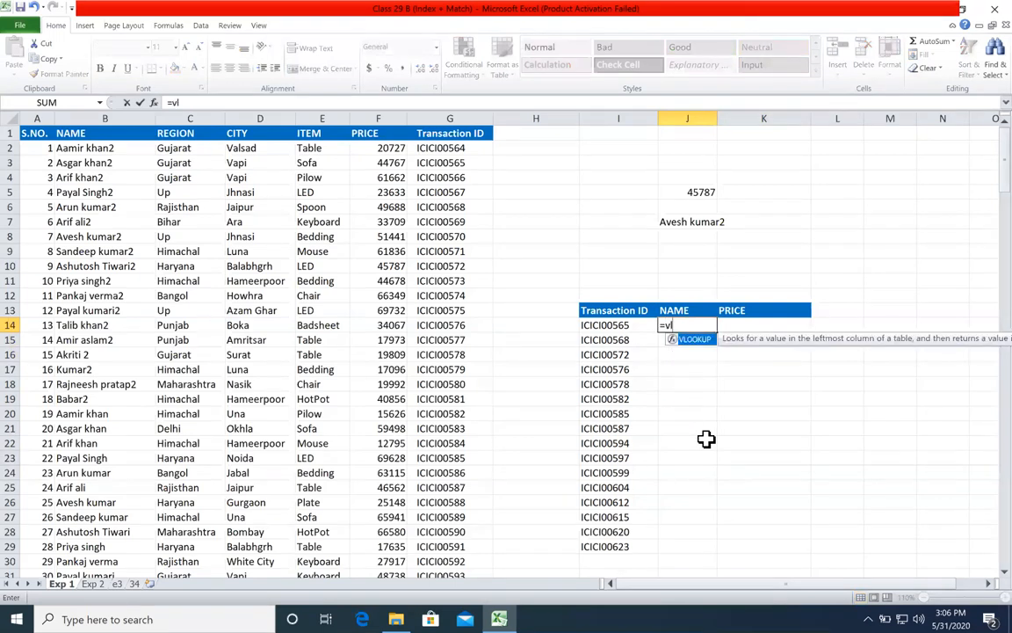
key("BackSpace")
key("BackSpace")
type("mat")
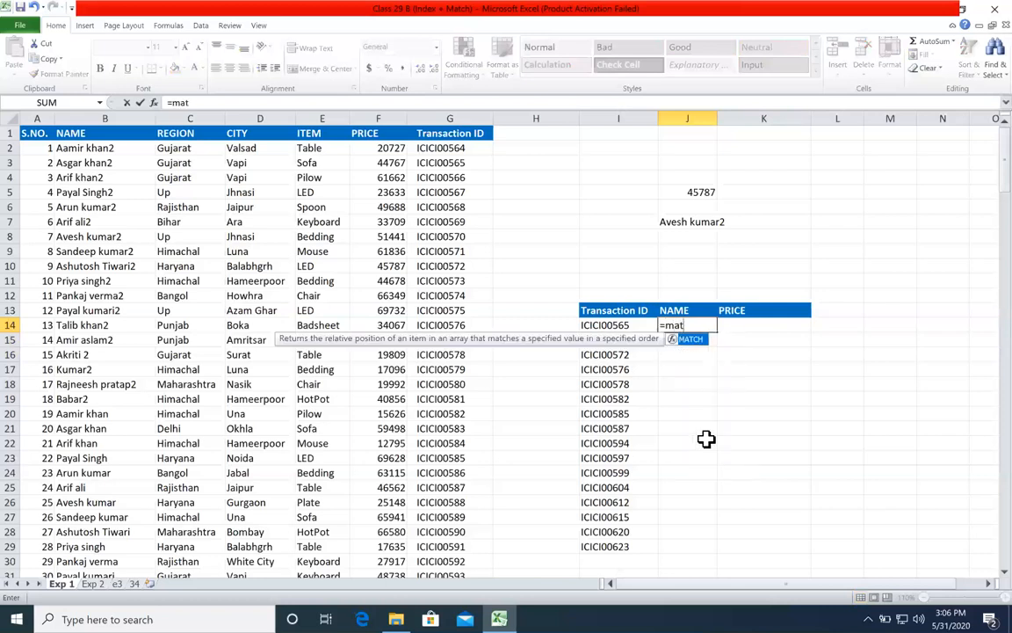
key("Tab")
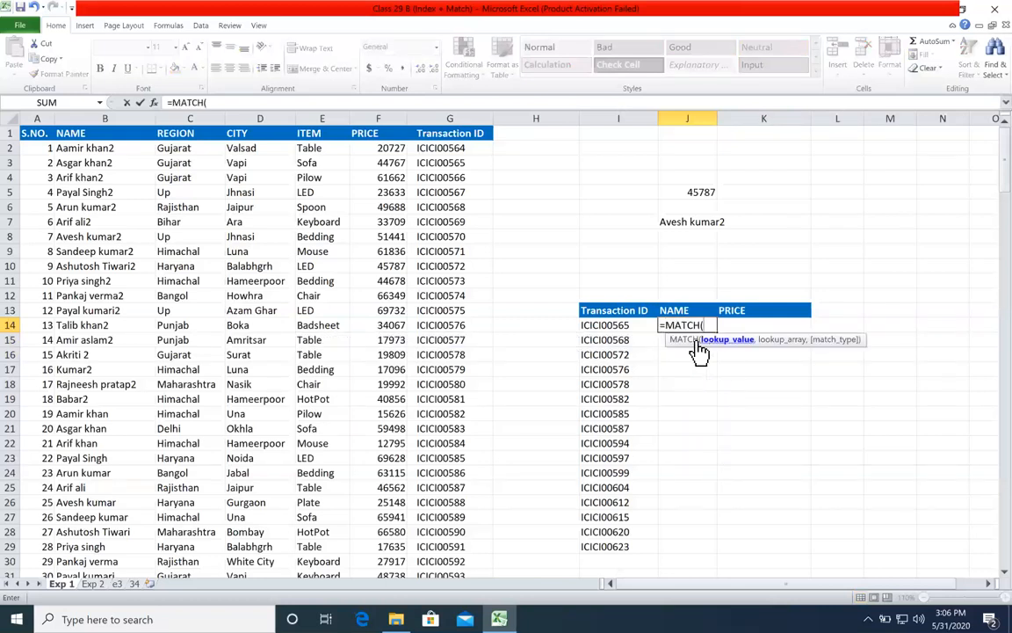
left_click(692, 309)
left_click(631, 326)
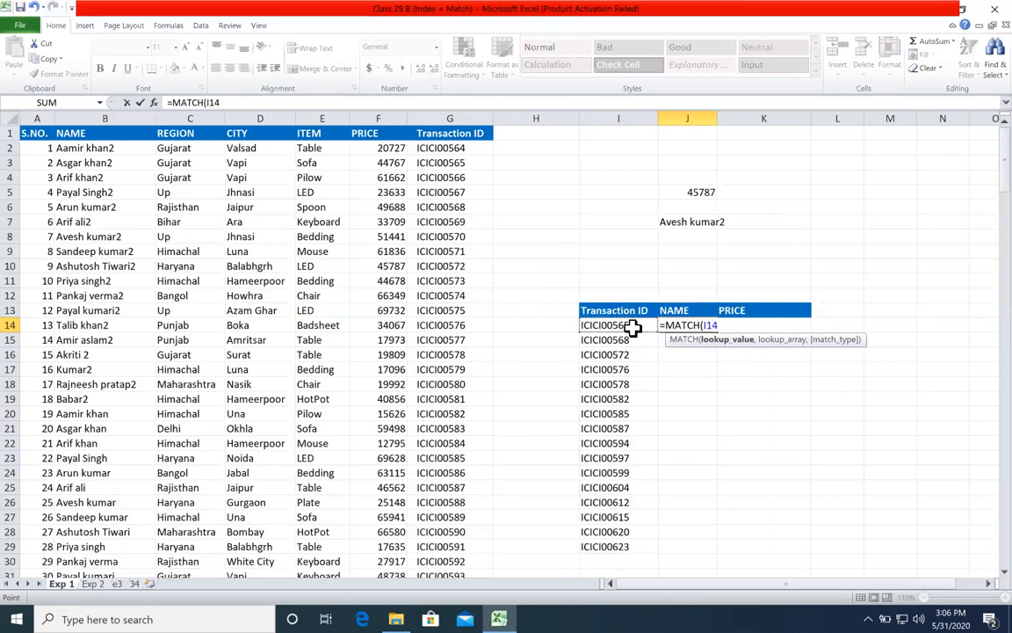
Step: Set the lookup array of the J14 MATCH formula to the absolute range $G$1:$G$202
type(",")
left_click(451, 133)
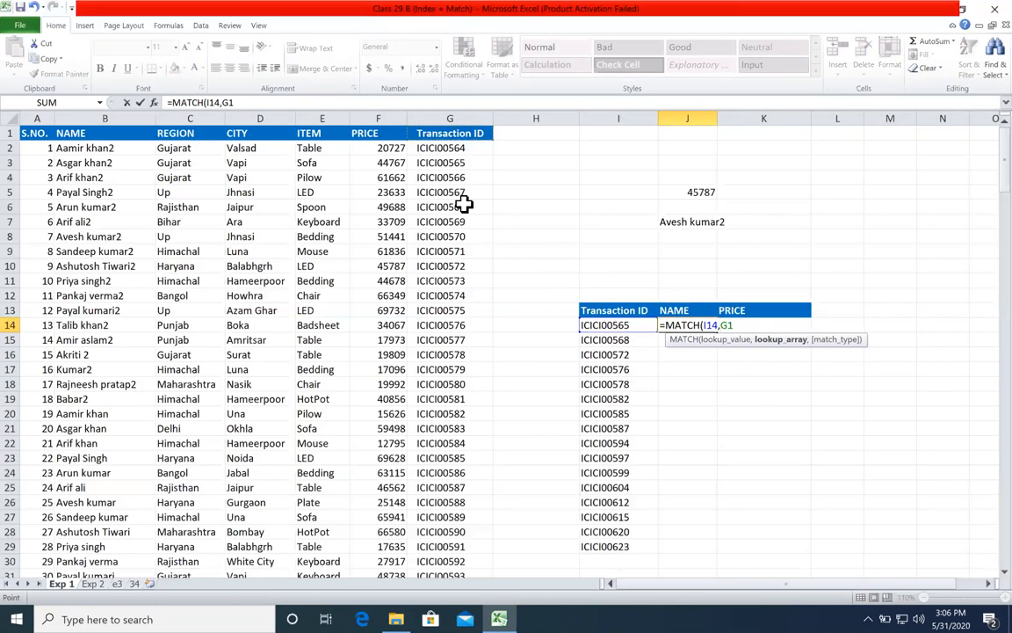
key("ctrl+shift+Down")
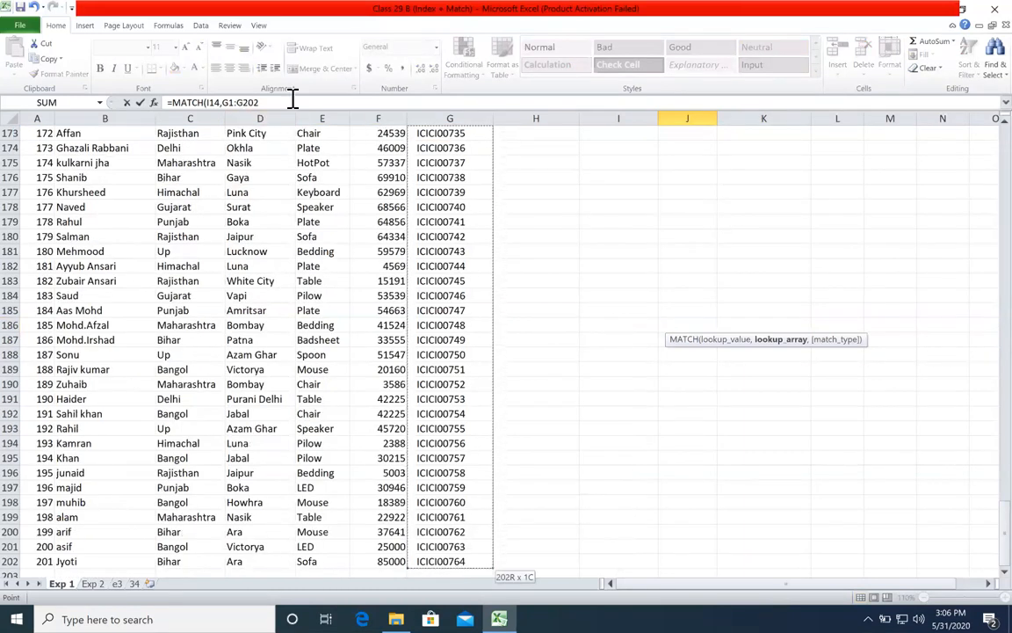
key("F4")
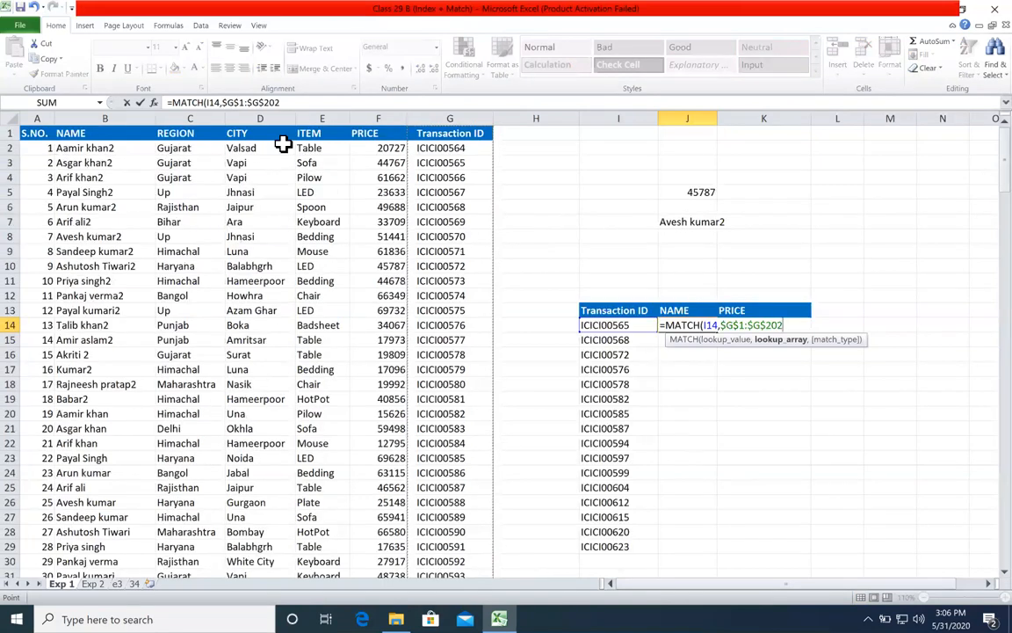
Step: Complete the J14 formula with exact match type 0, making it =MATCH(I14,$G$1:$G$202,0)
left_click(726, 340)
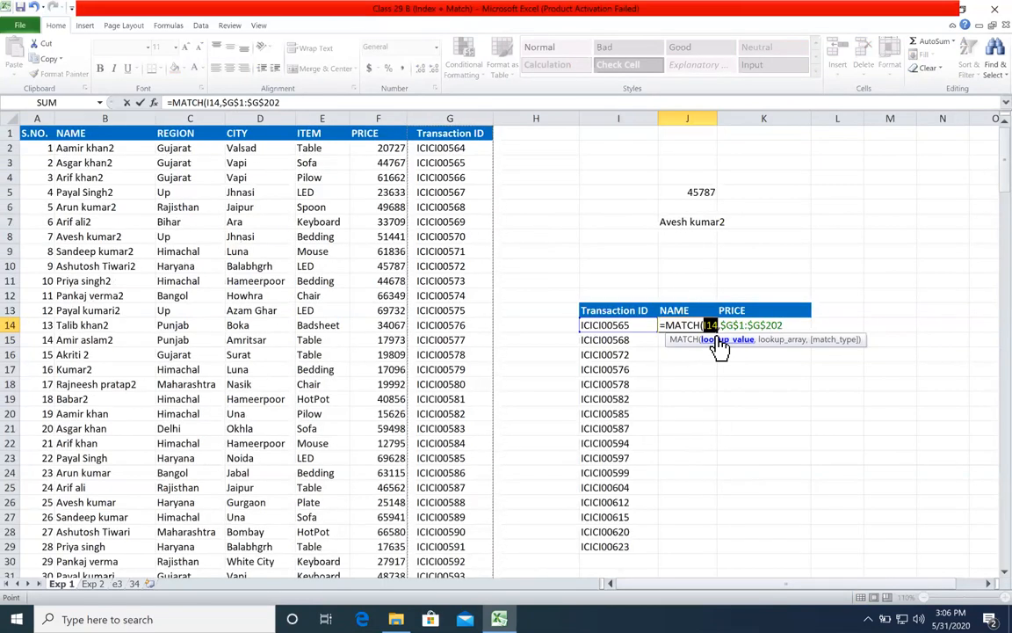
left_click(773, 340)
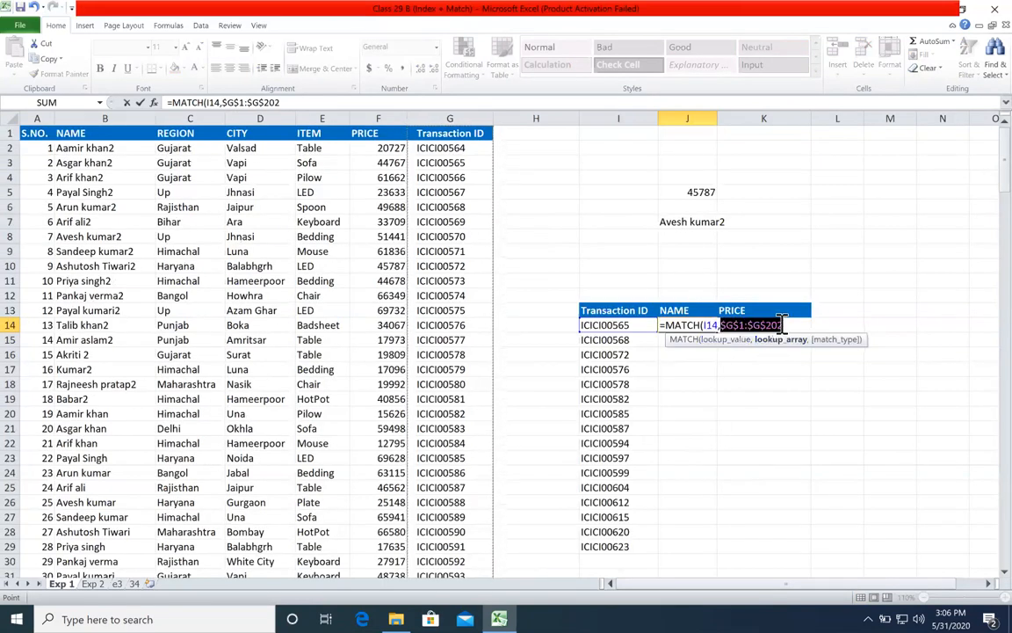
type(",")
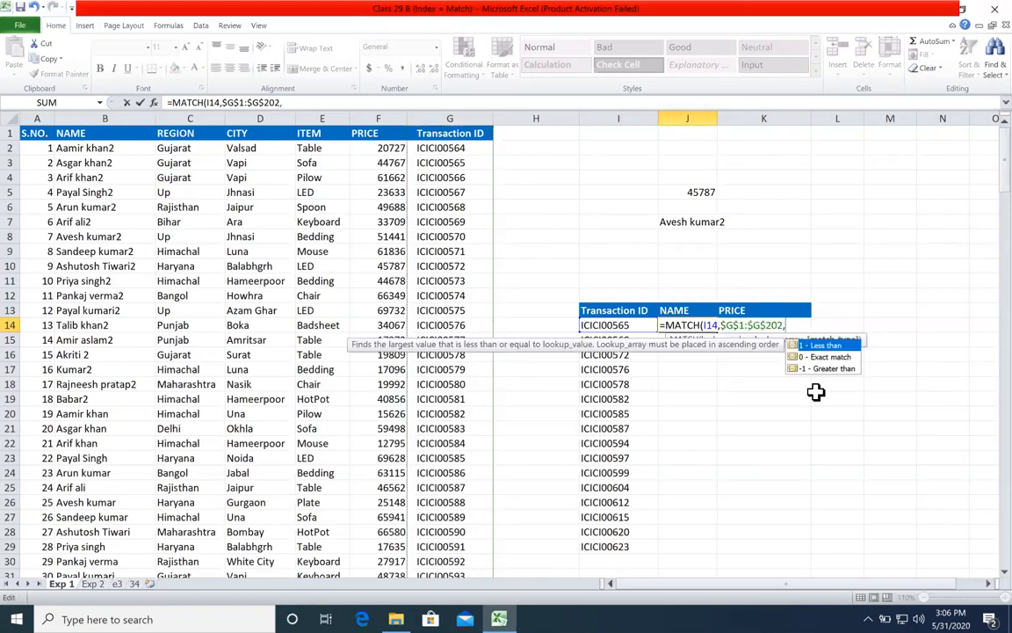
type("0)")
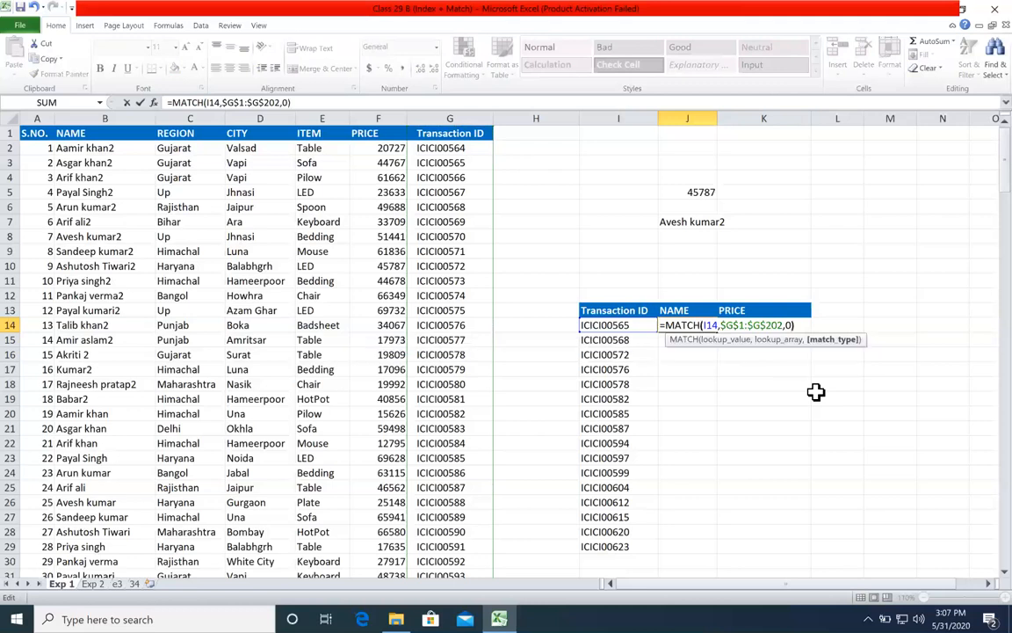
key("Return")
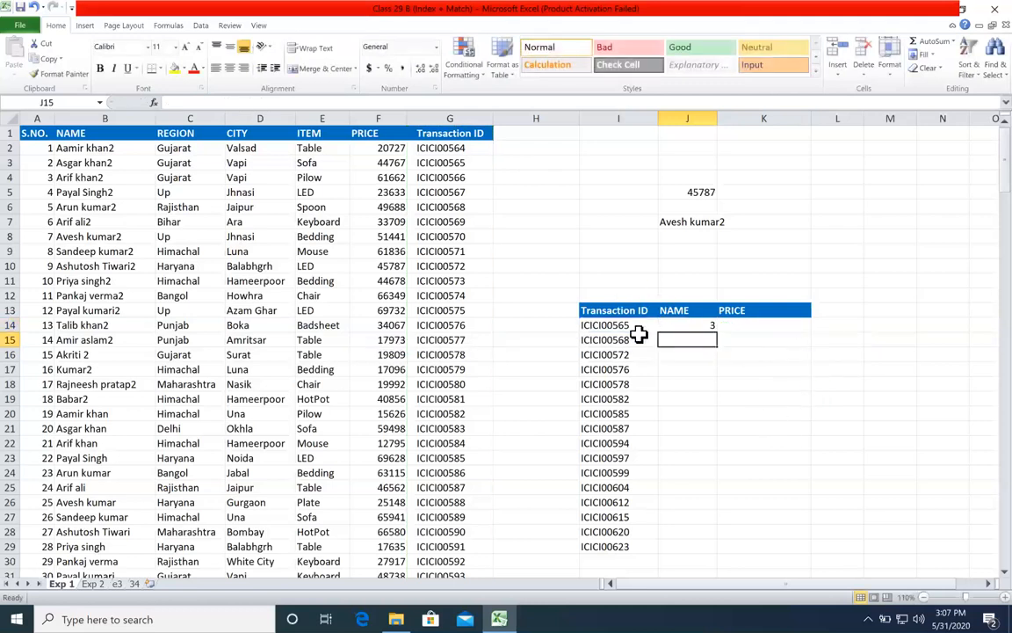
Step: Trace the transaction ID from I14 in column G and fill the J14 MATCH formula down to J29
left_click(643, 328)
left_click(675, 328)
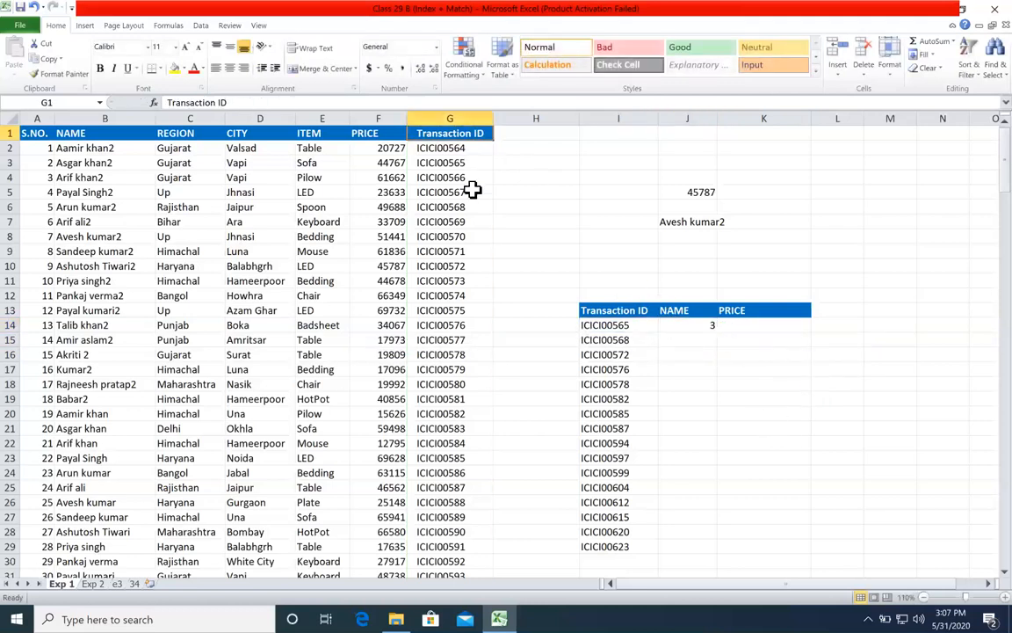
left_click_drag(466, 133, 450, 428)
left_click(450, 167)
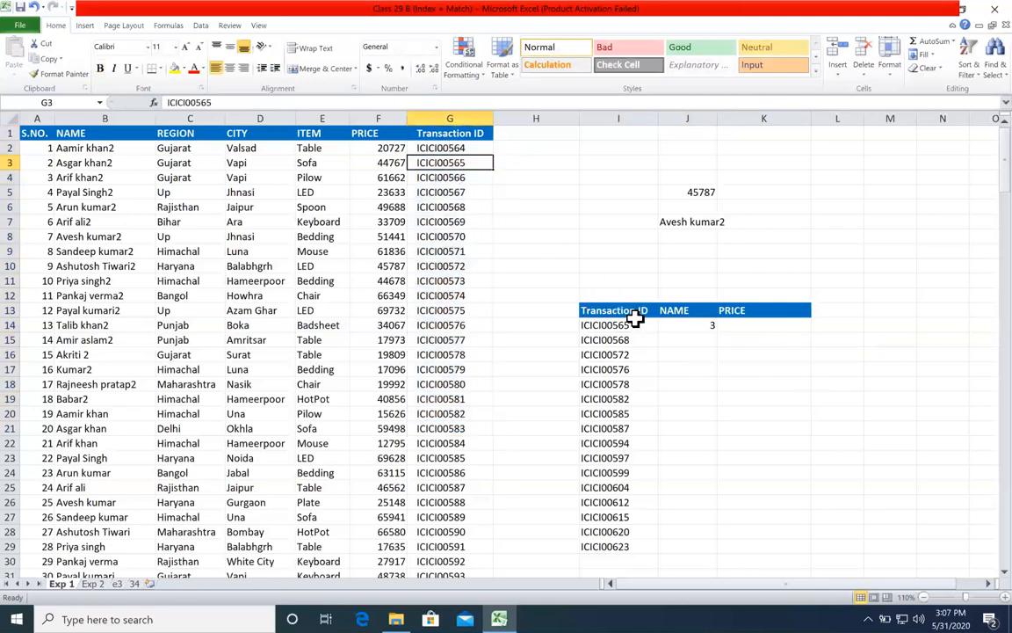
left_click(710, 323)
double_click(716, 332)
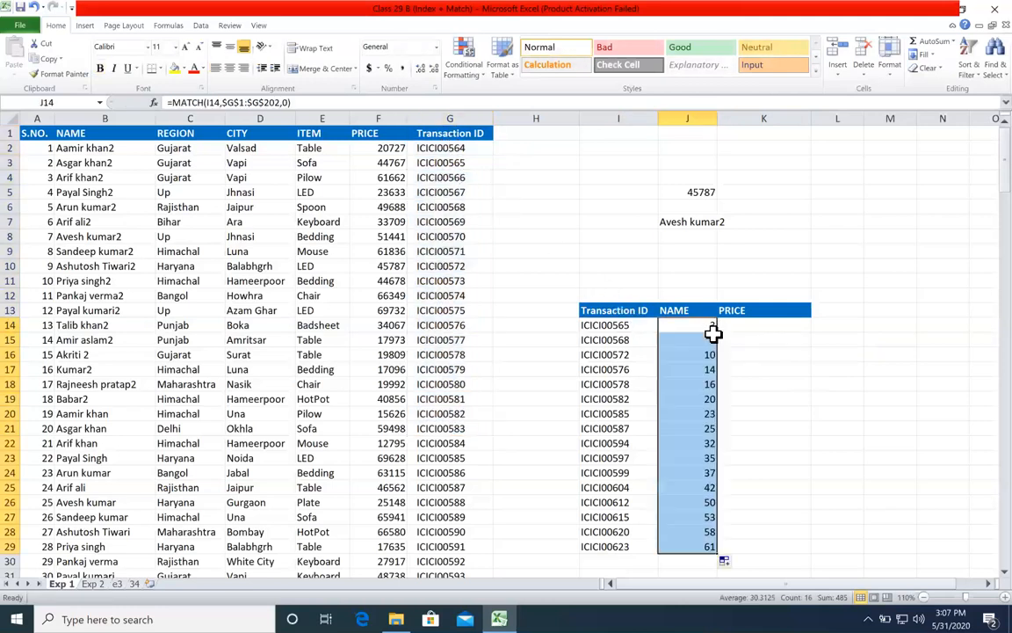
Step: Examine the MATCH formulas and the row positions they return in J14:J29
left_click(686, 327)
left_click(696, 340)
left_click(699, 359)
left_click(693, 384)
left_click(687, 413)
left_click(689, 458)
left_click(691, 514)
left_click(692, 545)
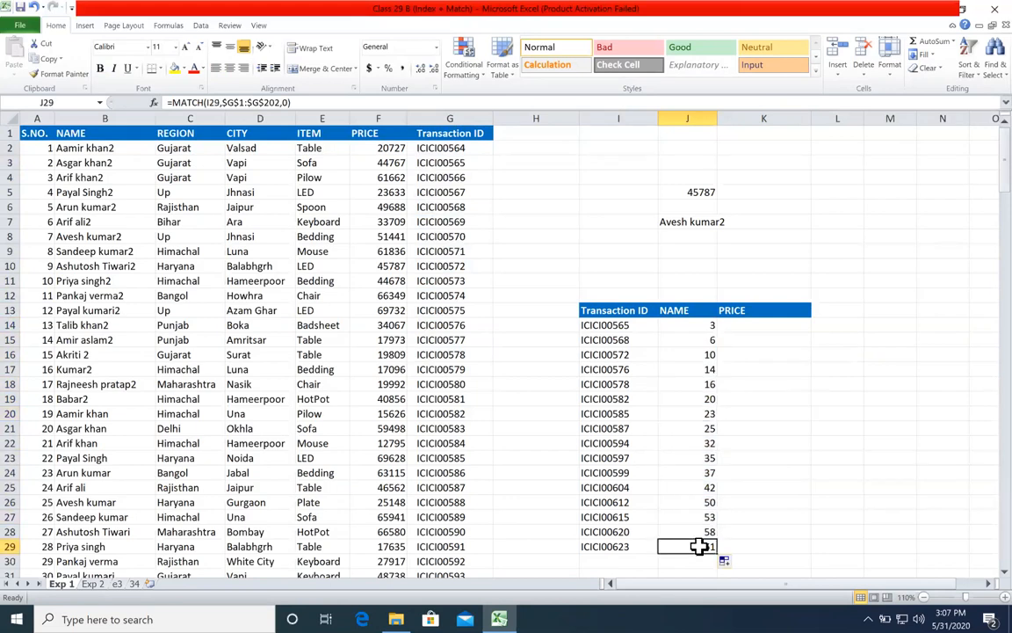
left_click(702, 328)
left_click(698, 354)
left_click(691, 429)
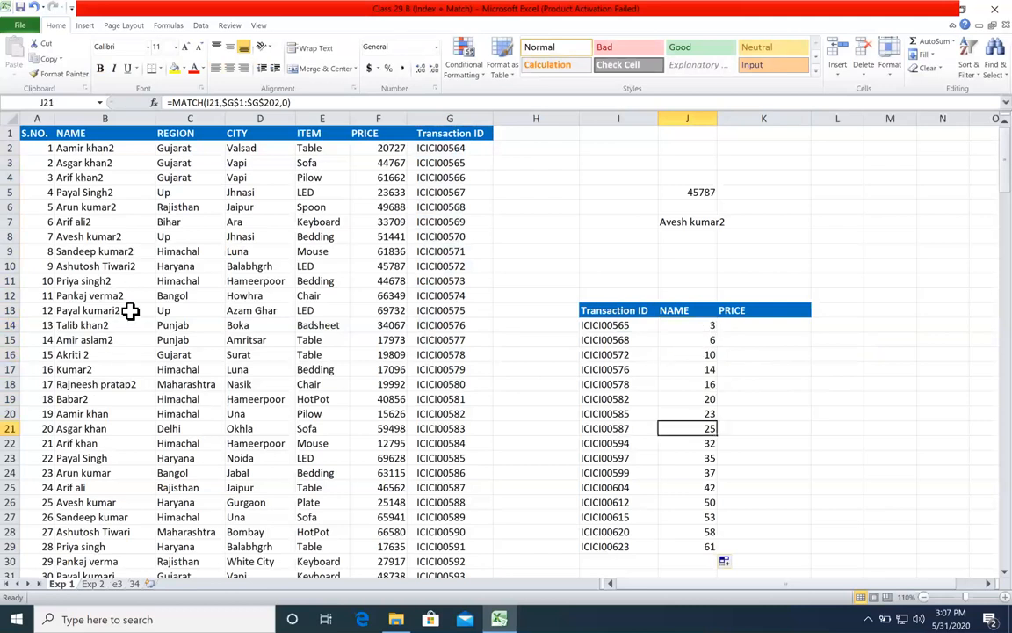
Step: Look over the names in column B and the transaction IDs in column G of the source table
left_click(130, 312)
left_click(114, 458)
left_click(108, 543)
left_click(436, 427)
left_click(110, 398)
left_click(438, 281)
left_click(104, 279)
Step: Begin an INDEX formula in K14
left_click(781, 325)
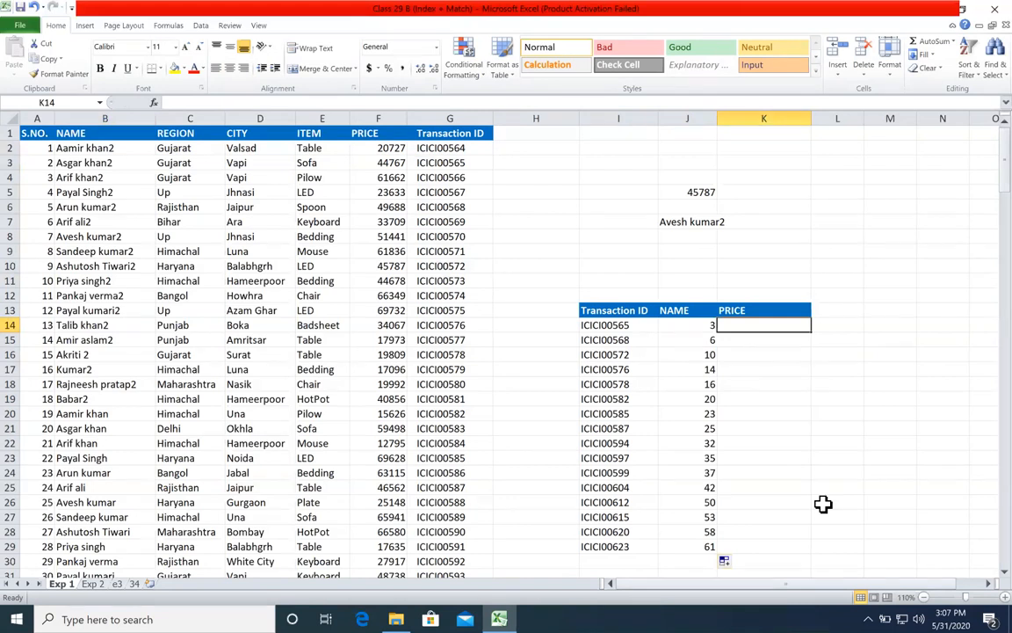
type("=inde")
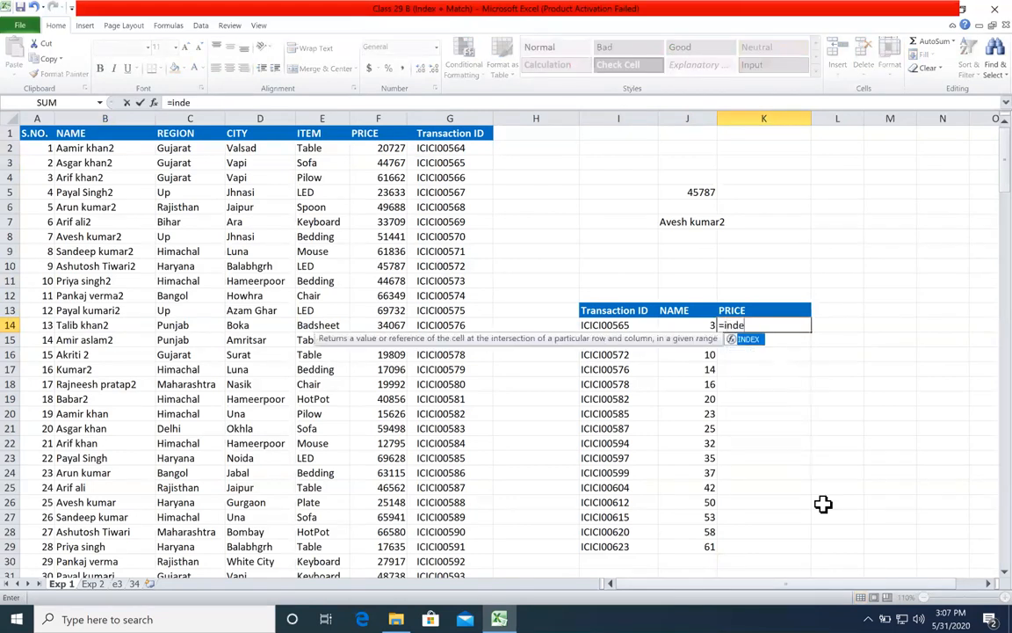
key("Tab")
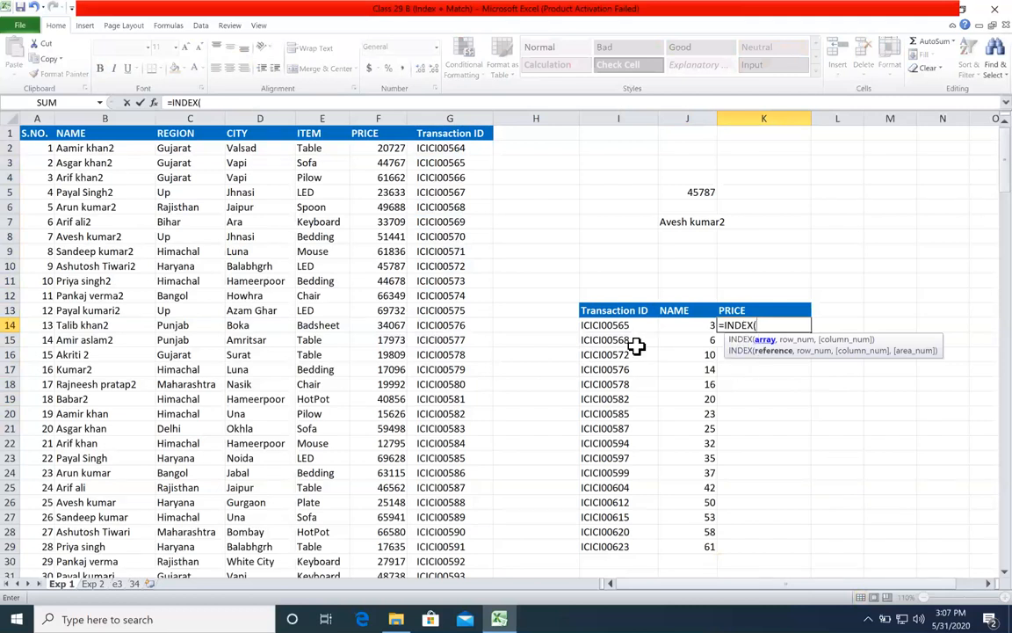
left_click_drag(121, 134, 147, 290)
left_click(233, 132)
left_click_drag(250, 181, 231, 281)
left_click_drag(325, 137, 300, 299)
left_click_drag(377, 137, 366, 261)
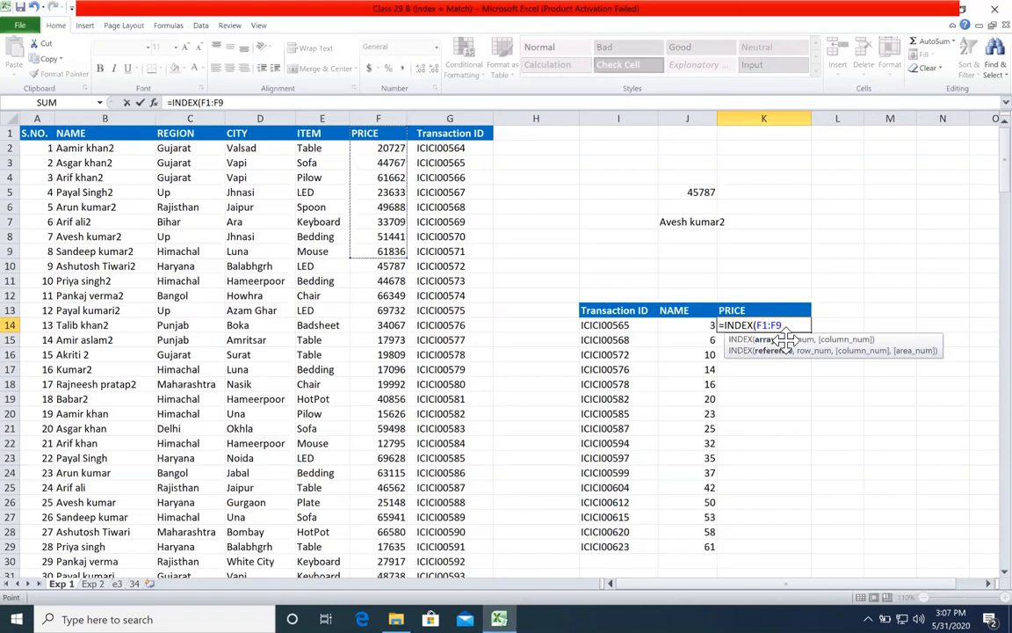
Step: Set the array of the K14 INDEX formula to the absolute NAME column range $B$1:$B$202
left_click(112, 132)
key("ctrl+shift+Down")
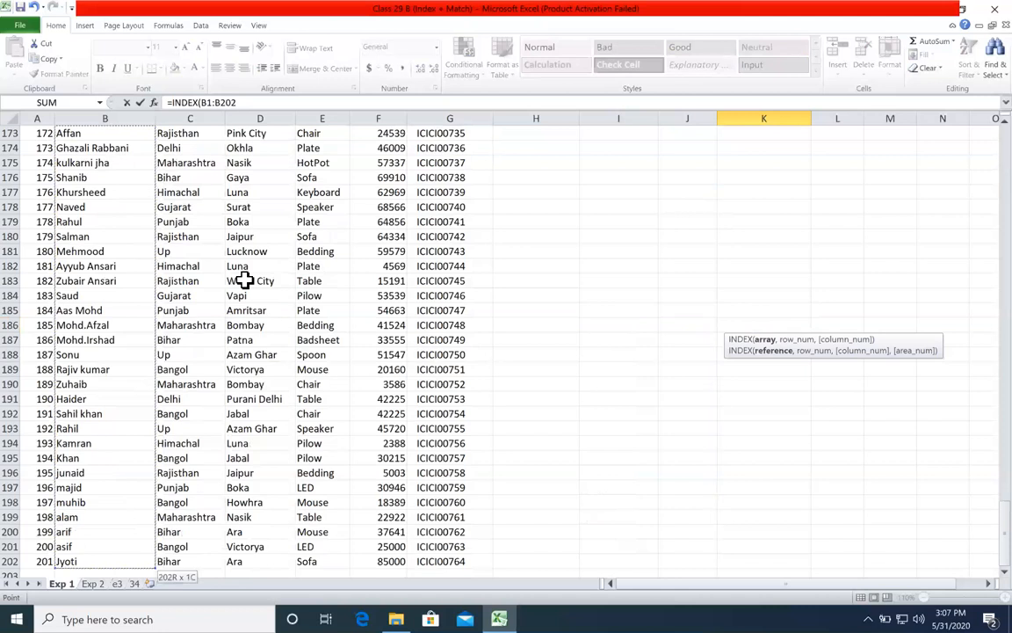
key("F4")
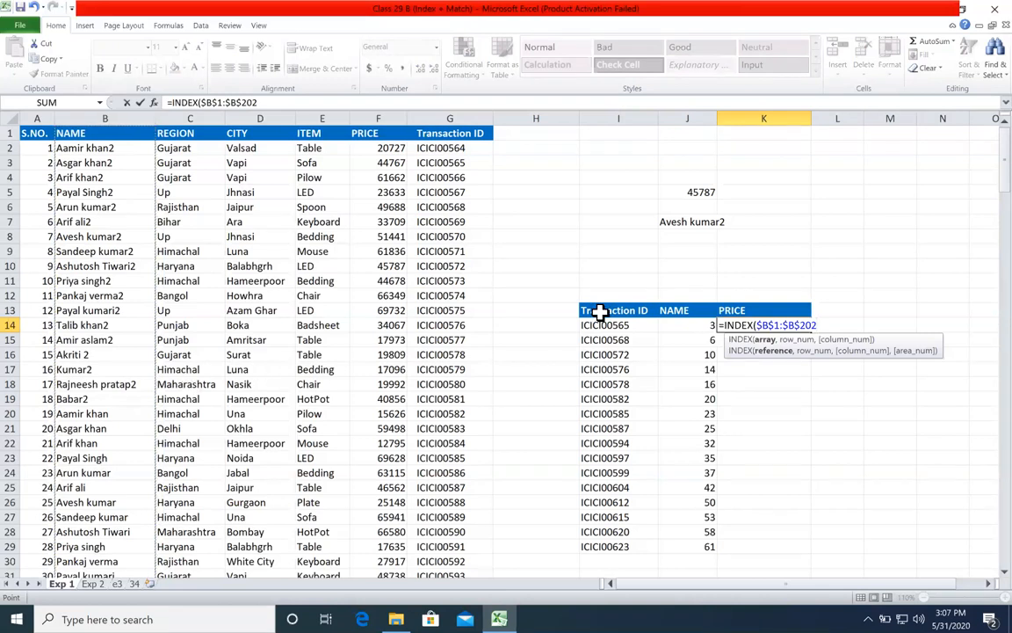
left_click(786, 340)
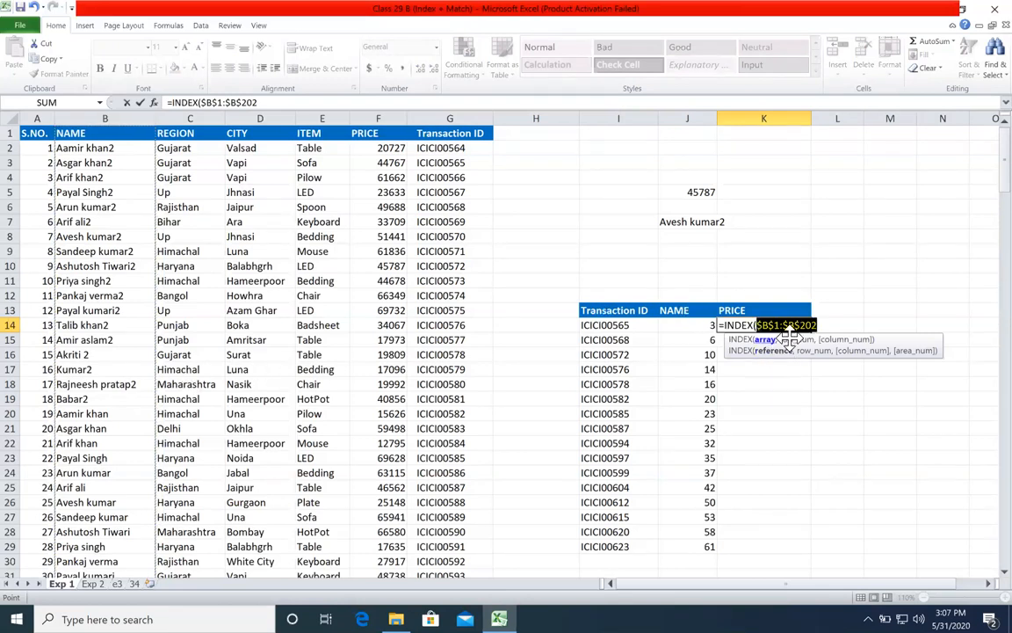
left_click(817, 326)
type(",")
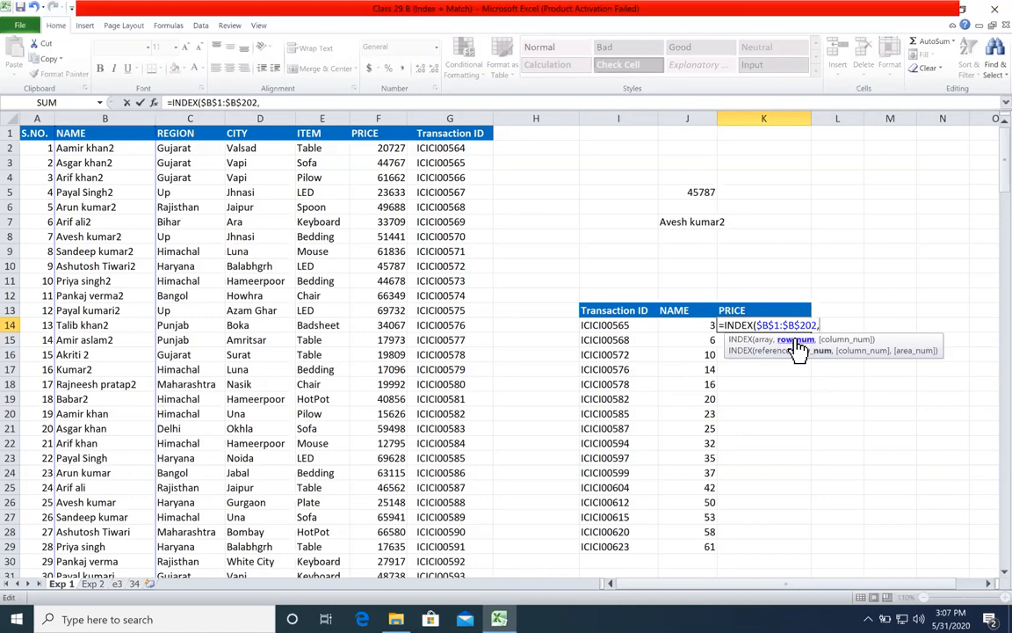
Step: Complete the K14 INDEX formula with J14 as the row number and fill it down to K29
left_click(703, 324)
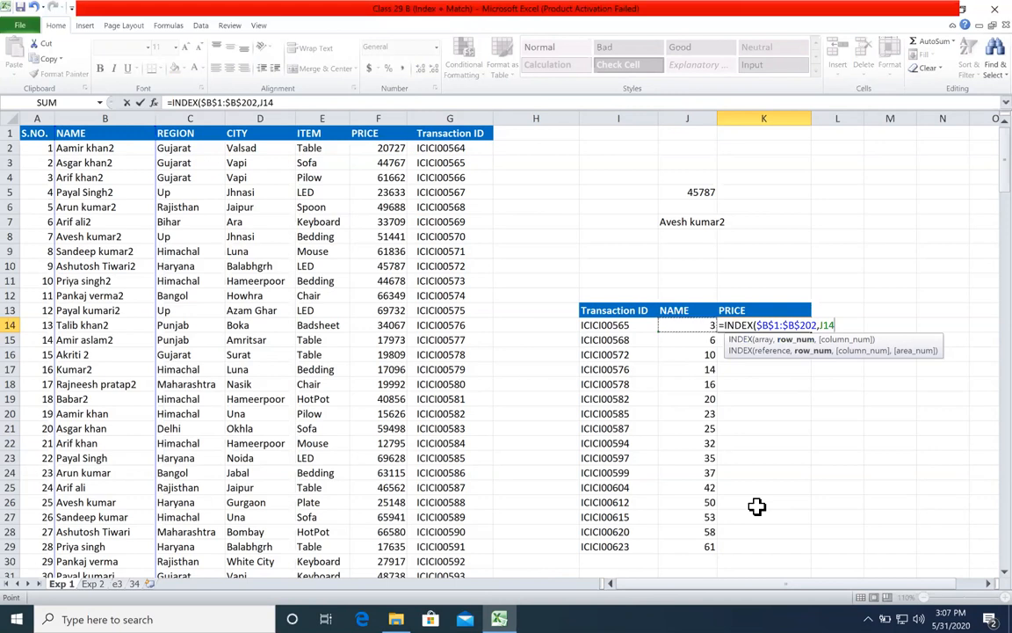
type(")")
key("Return")
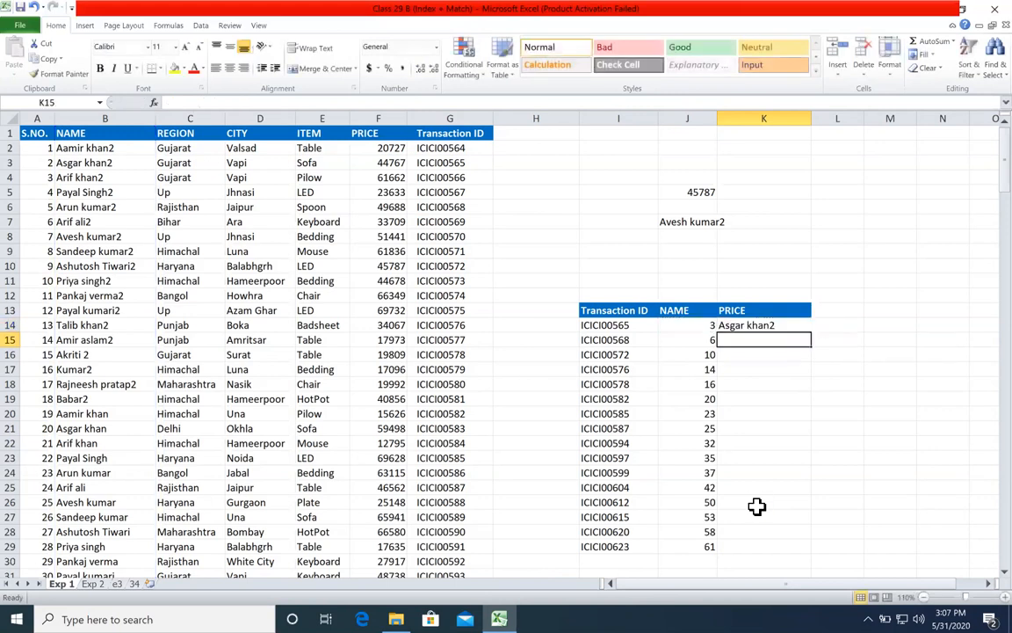
left_click(791, 324)
double_click(810, 332)
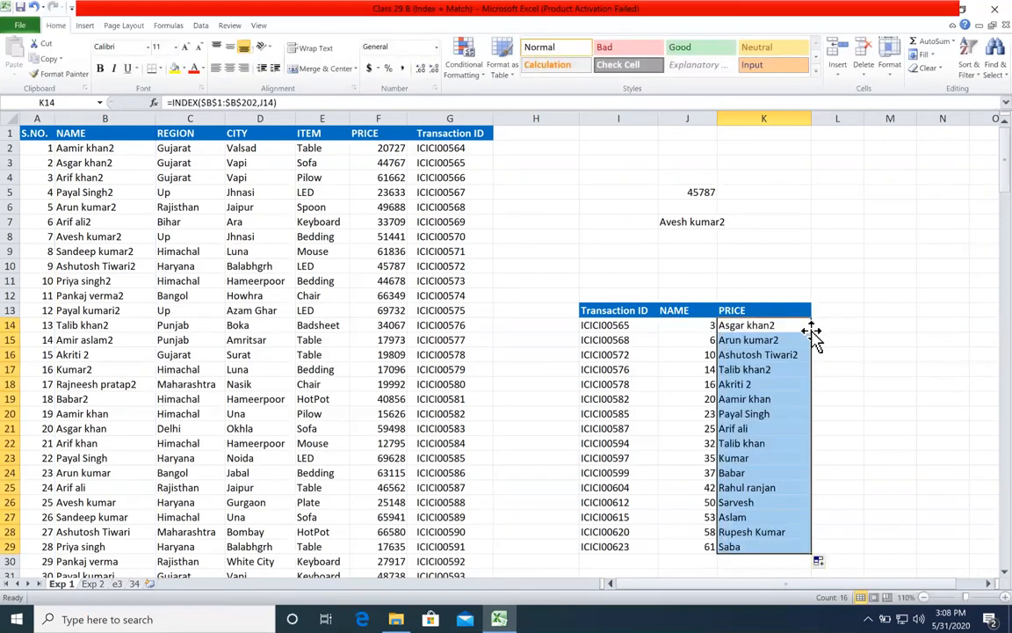
Step: Check the transaction ID in I21 and its returned name against the source record in B25:G25
left_click(644, 428)
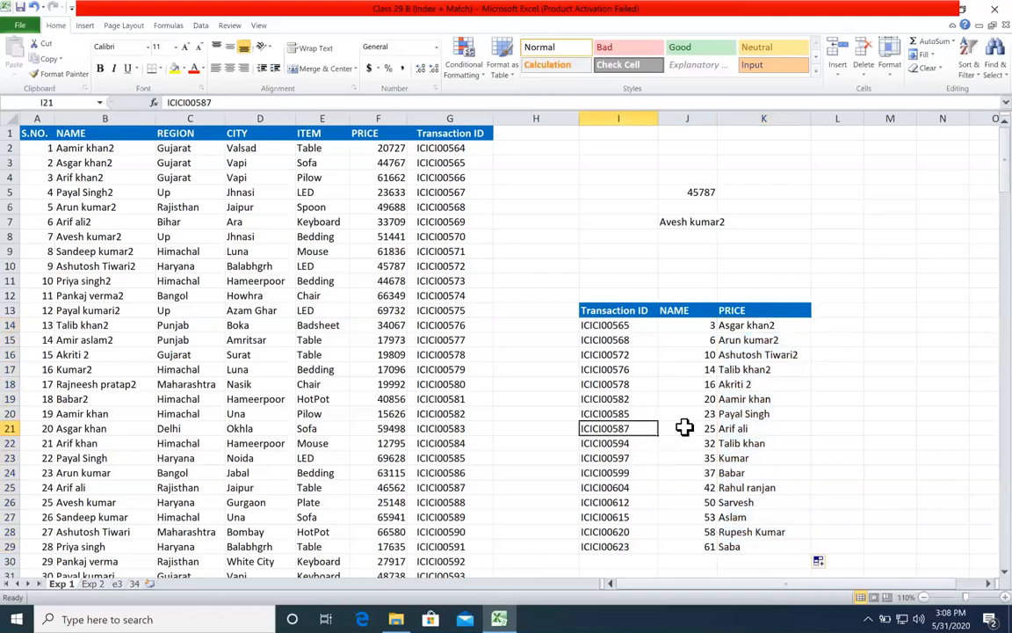
left_click(710, 413, "shift")
left_click_drag(459, 481, 75, 485)
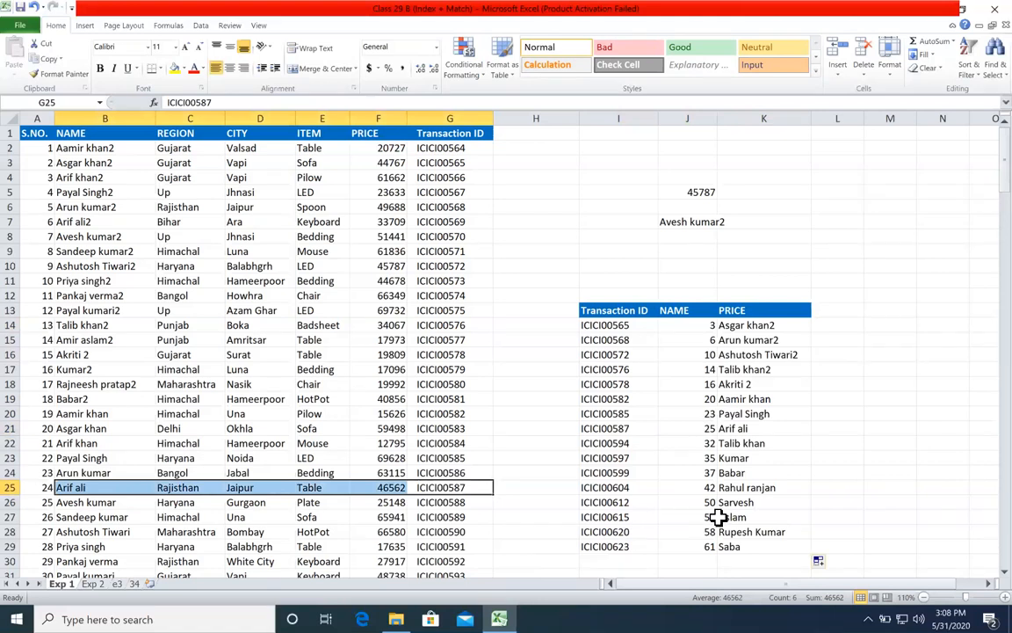
Step: Check the transaction ID in I27 and the name in K27 against the source record in B53:G53
left_click(634, 518)
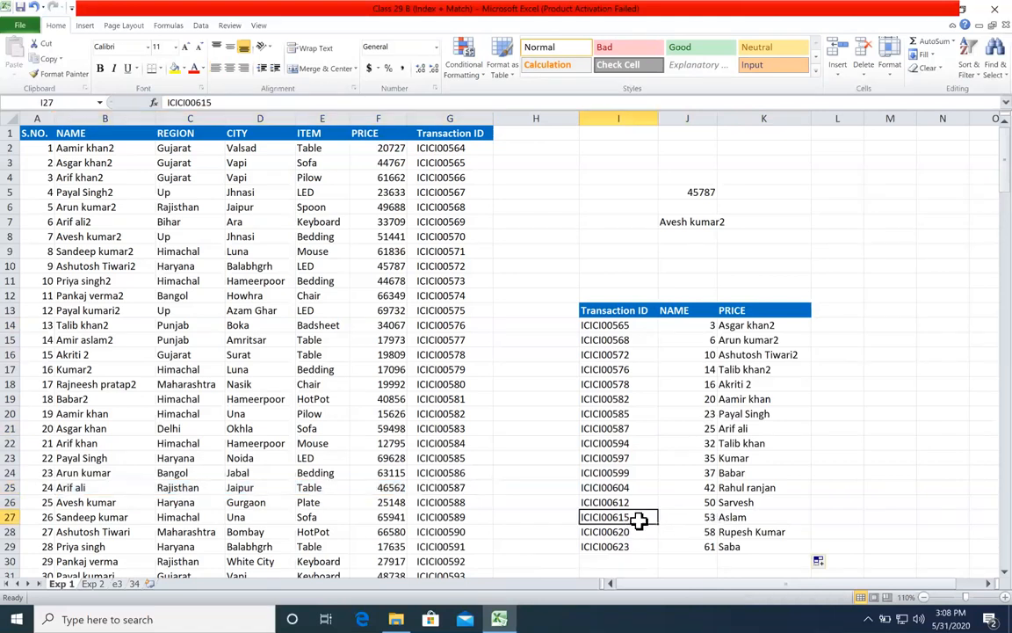
left_click(754, 517)
scroll(477, 492, "down", 7)
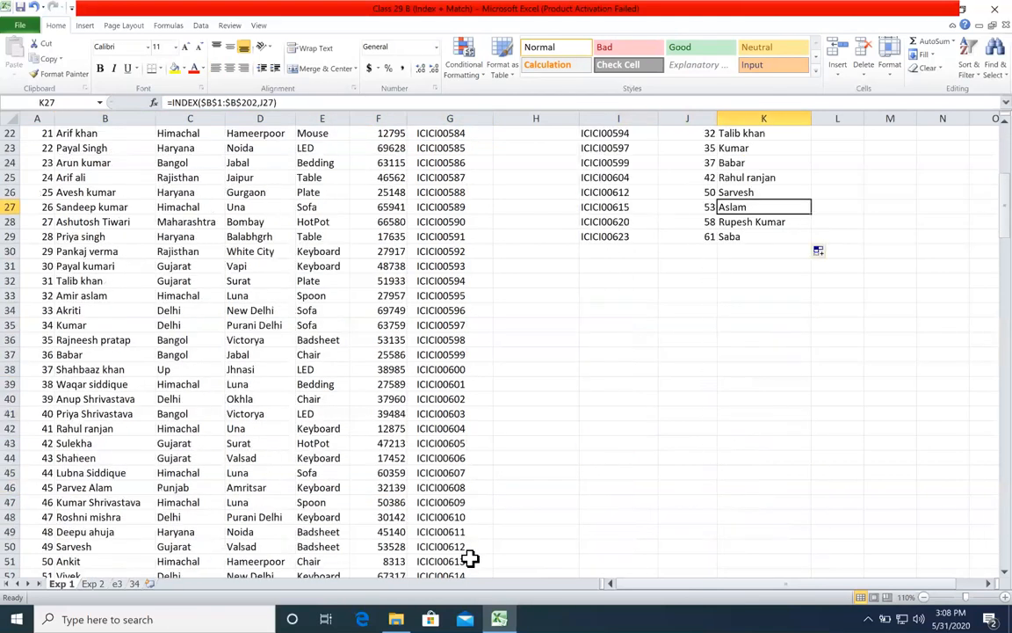
scroll(255, 495, "down", 2)
left_click_drag(450, 501, 110, 502)
scroll(818, 443, "up", 9)
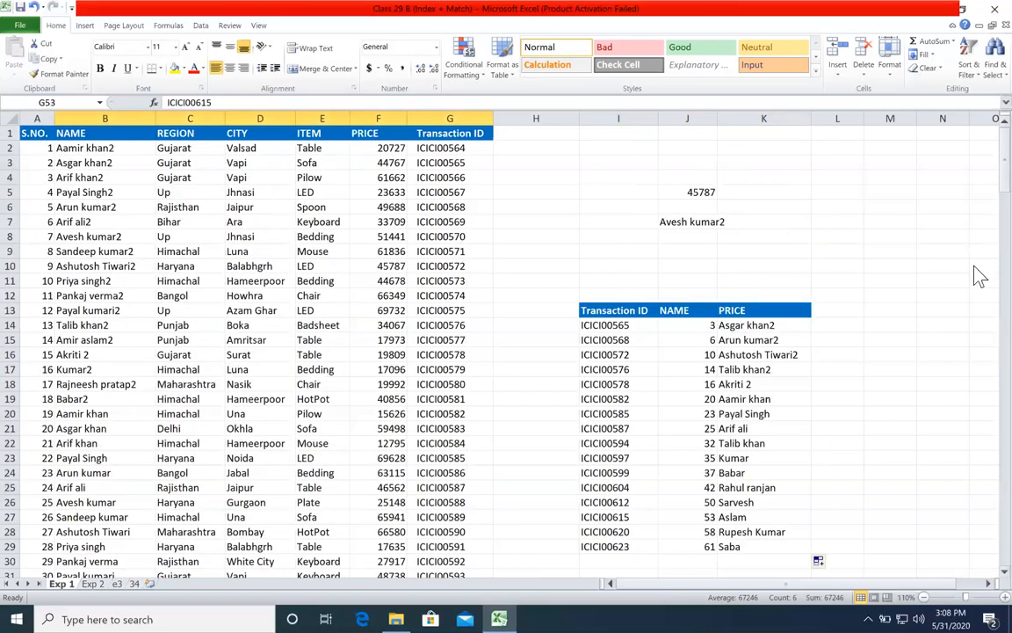
Step: Compare the MATCH row positions in column J with the INDEX names in K14:K29
left_click_drag(671, 323, 682, 528)
left_click_drag(778, 326, 764, 547)
left_click(905, 368)
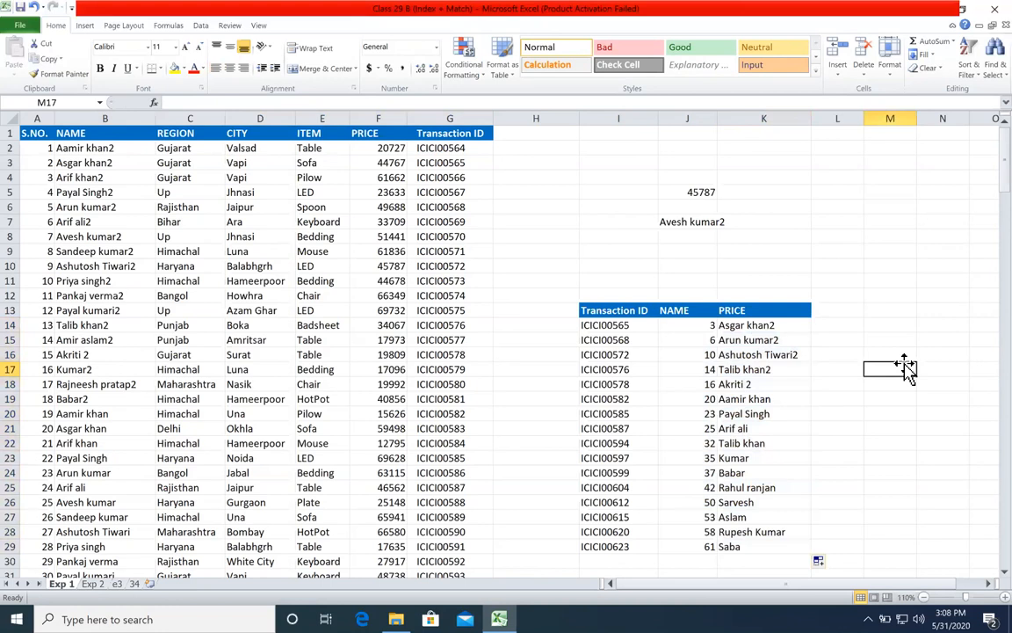
Step: Open the K14 INDEX formula and examine its array and row number arguments
double_click(787, 326)
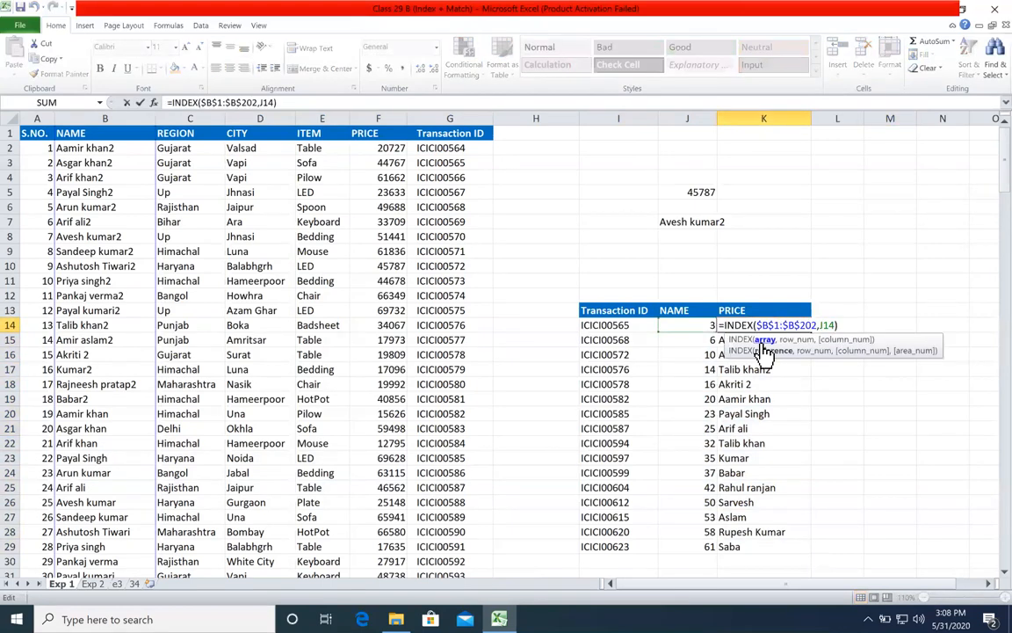
left_click(765, 340)
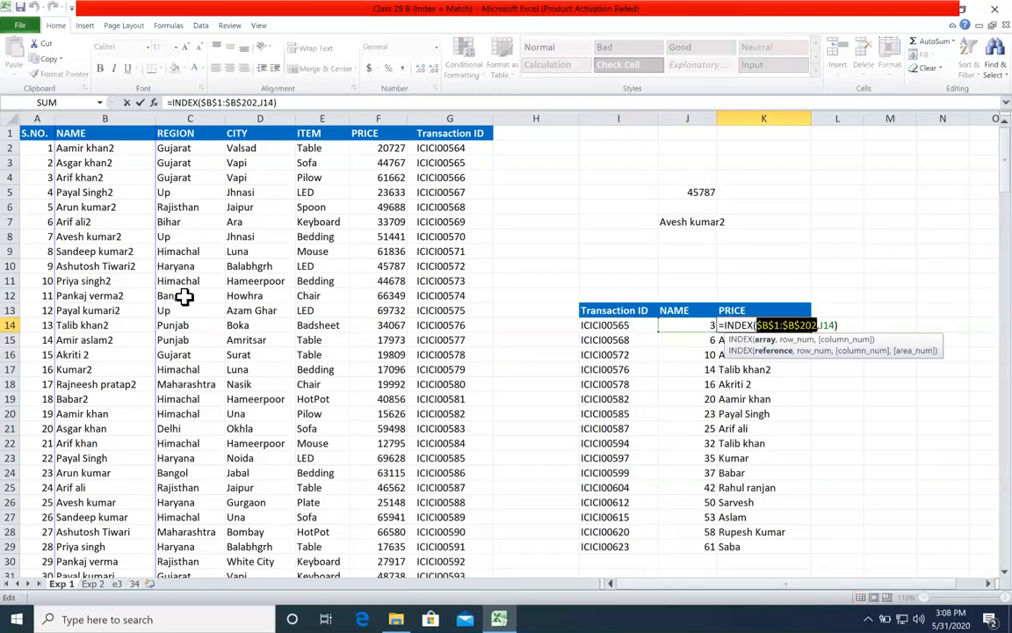
left_click(797, 340)
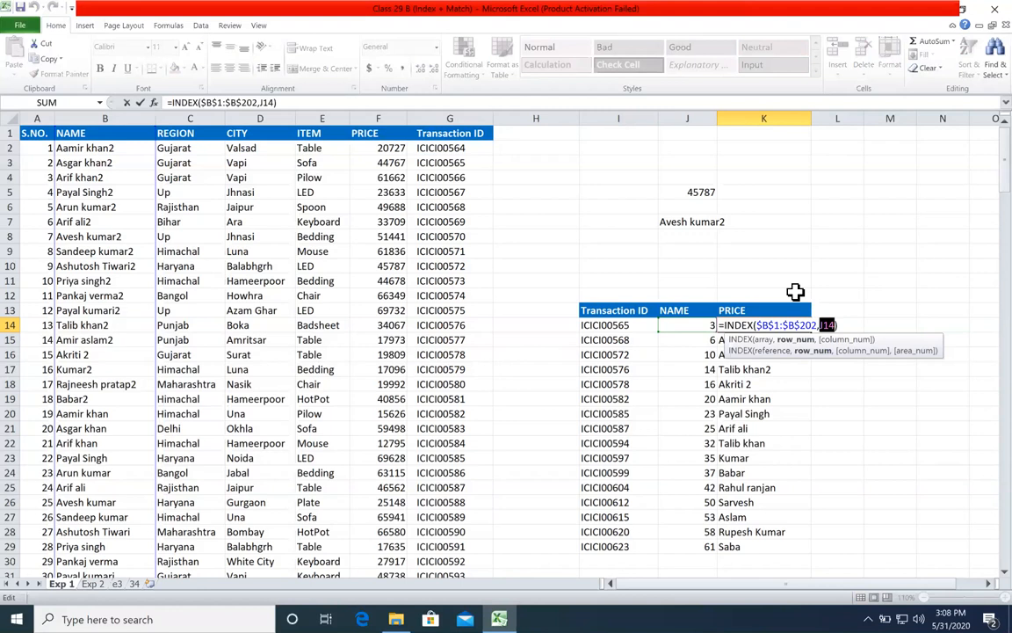
Step: Close the K14 formula and move the helper results in J14:K29 to N14:O29, emptying the NAME and PRICE columns
scroll(806, 299, "down", 1)
key("ctrl+Return")
left_click_drag(697, 281, 774, 502)
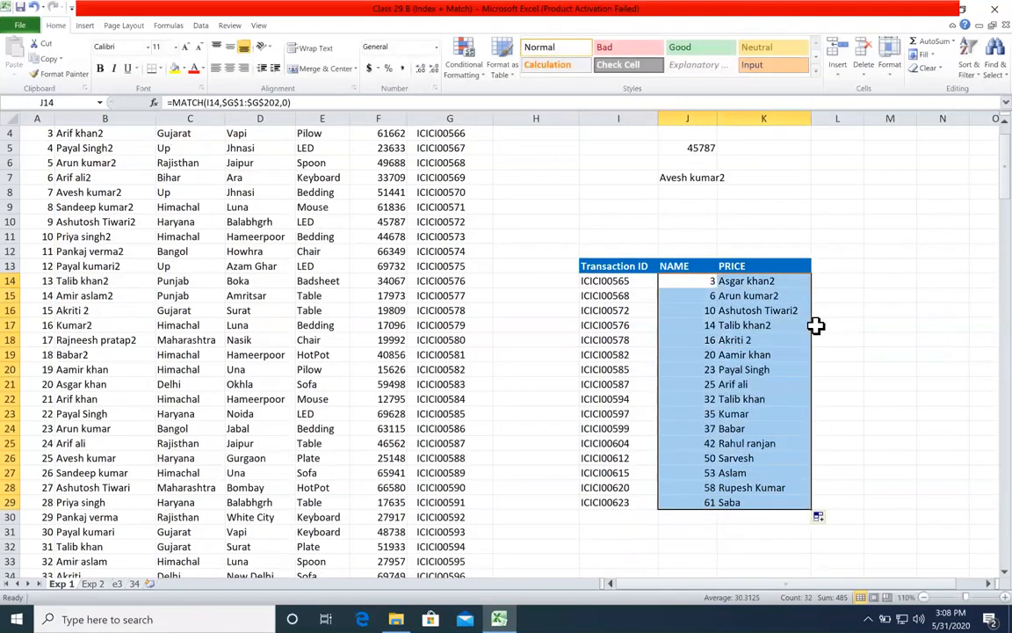
left_click_drag(813, 327, 982, 321)
left_click(877, 323)
Step: Start an INDEX formula in J14 with the absolute NAME range $B$1:$B$202 as its array
left_click(669, 281)
scroll(669, 351, "up", 1)
type("=inde")
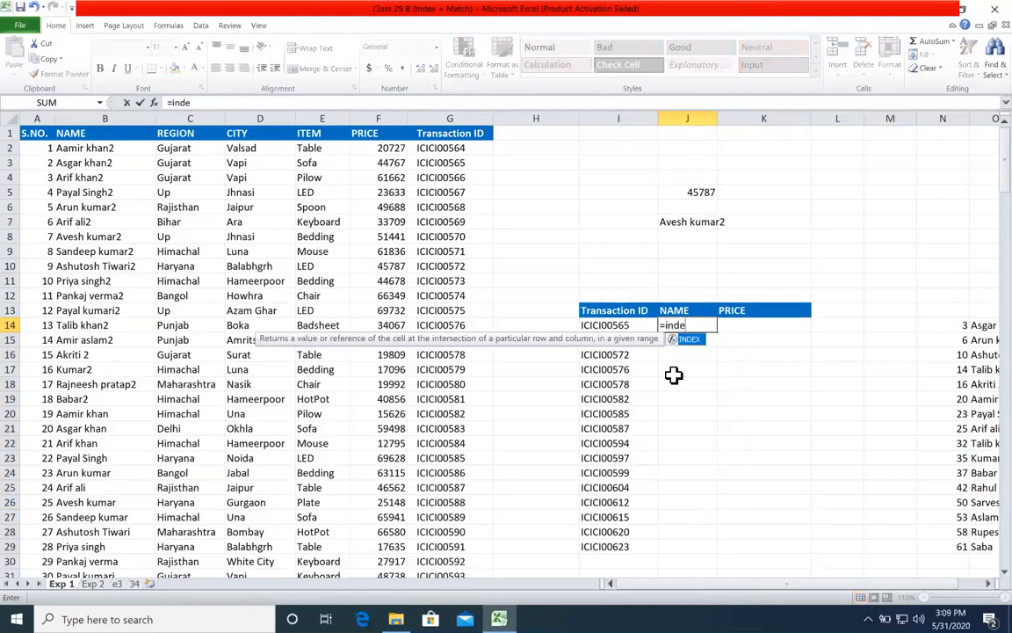
key("Tab")
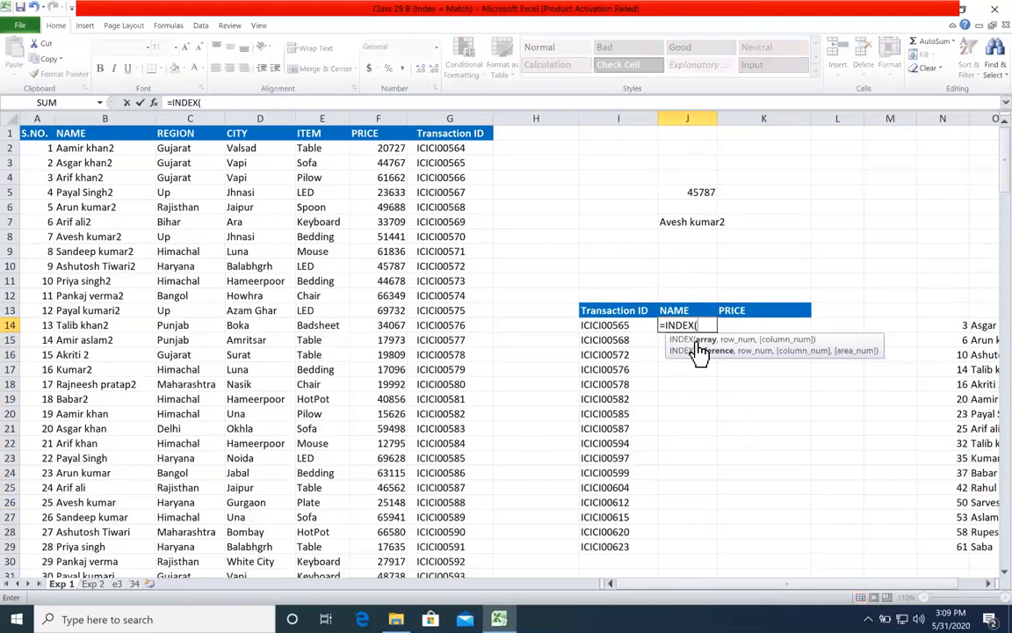
left_click(118, 133)
key("ctrl+shift+Down")
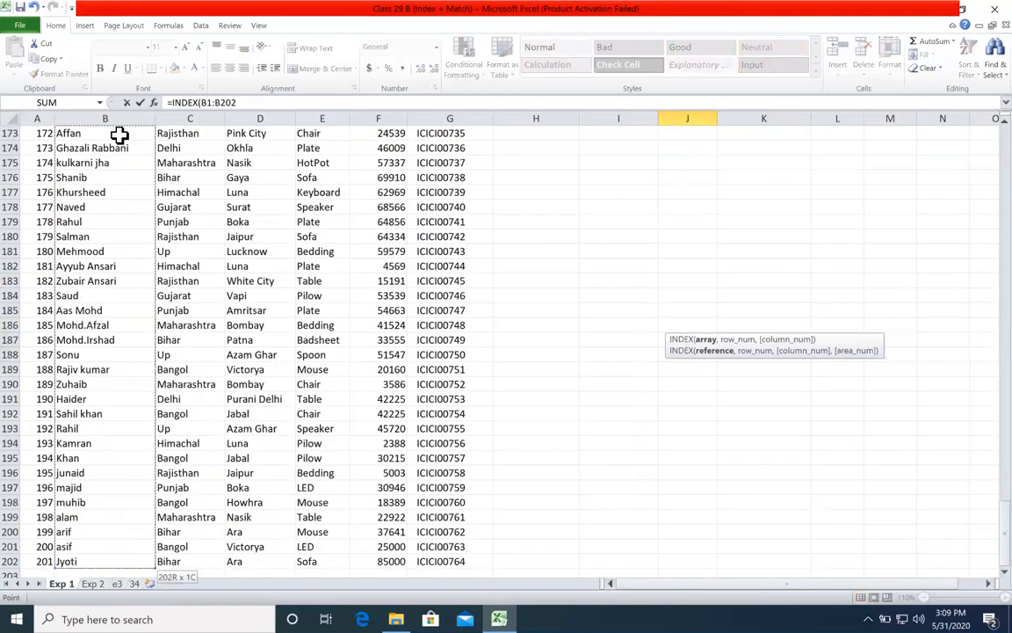
key("F4")
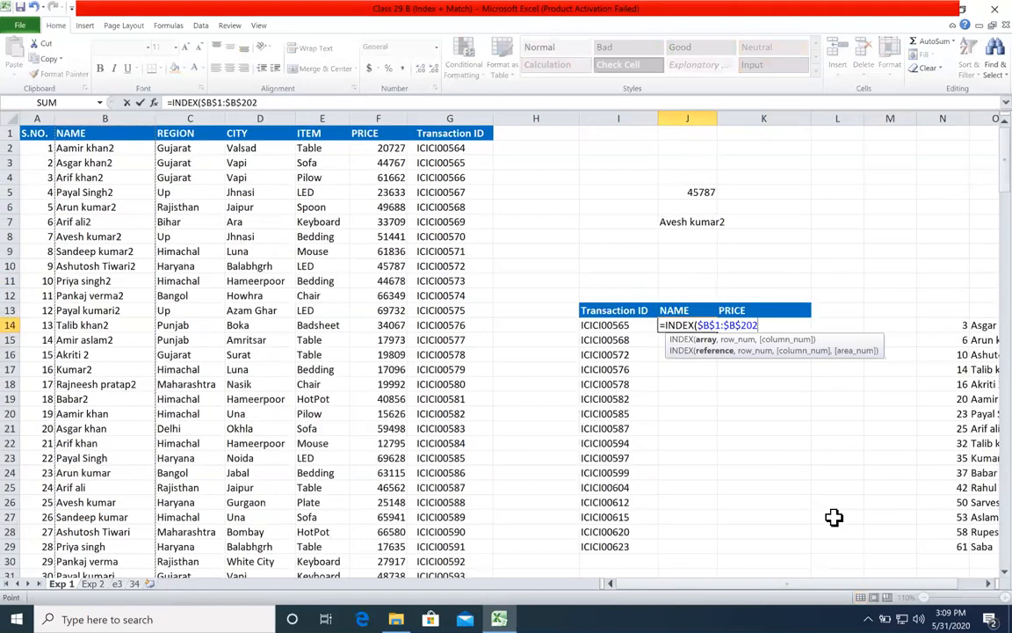
type(",")
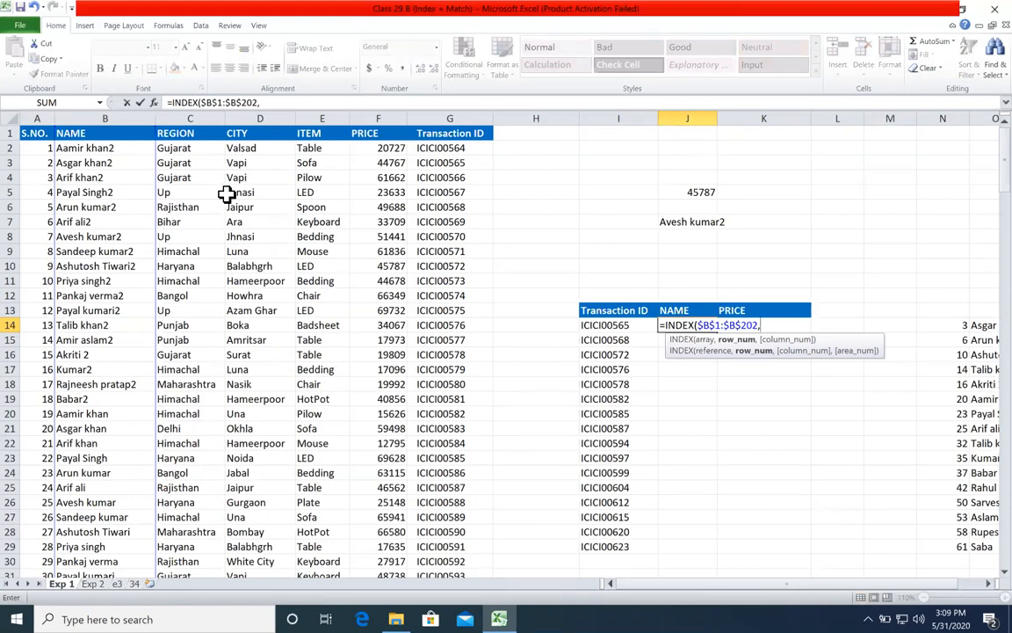
Step: Review the INDEX arguments in J14 and nest MATCH as the row number, with I14 as the lookup value
left_click(705, 339)
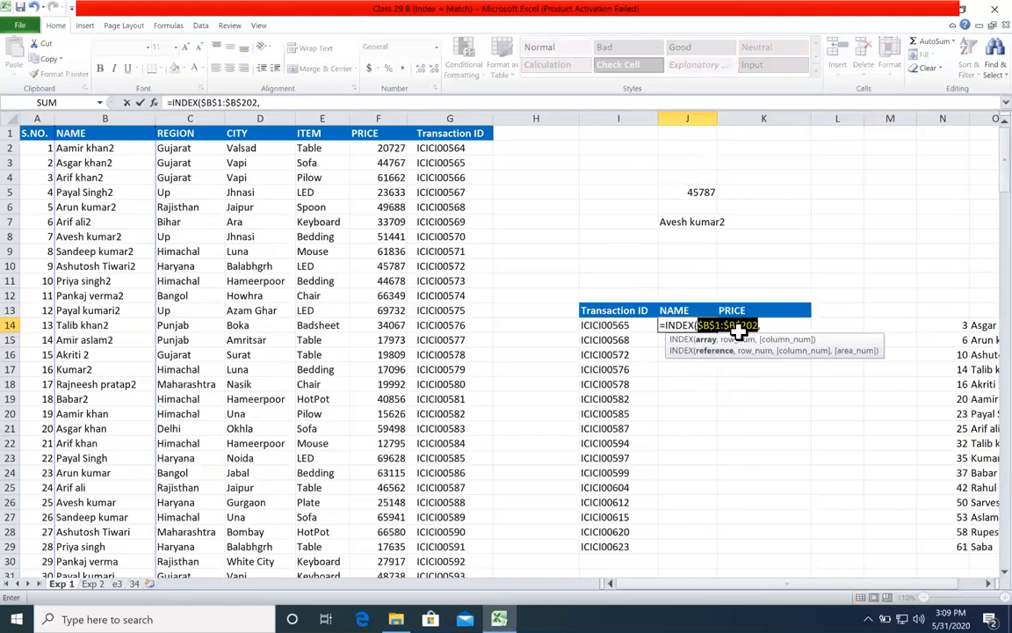
left_click(736, 340)
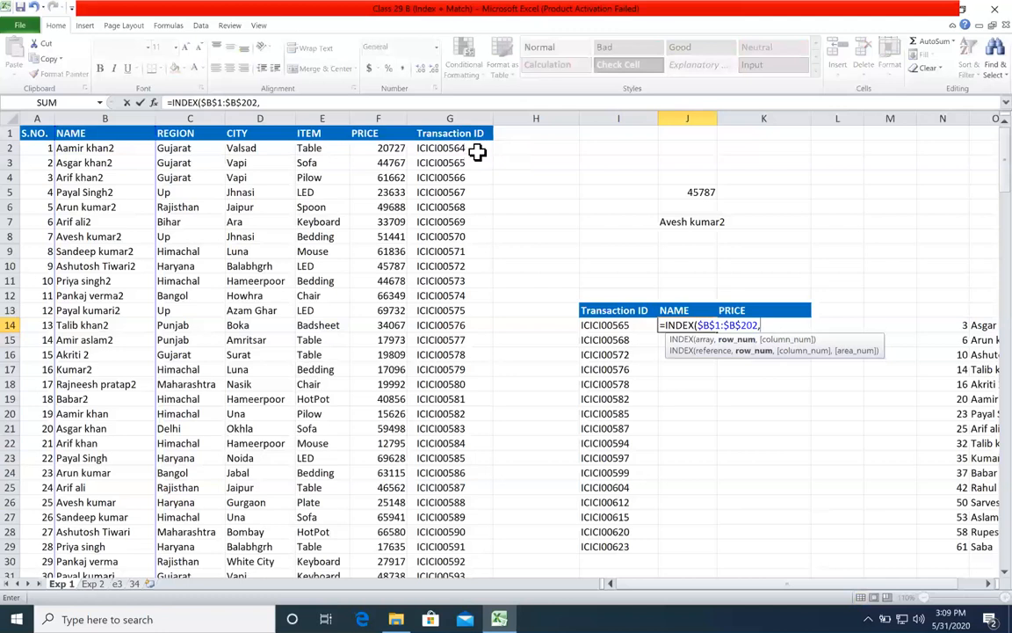
left_click(707, 341)
left_click(763, 327)
type("MATCH(")
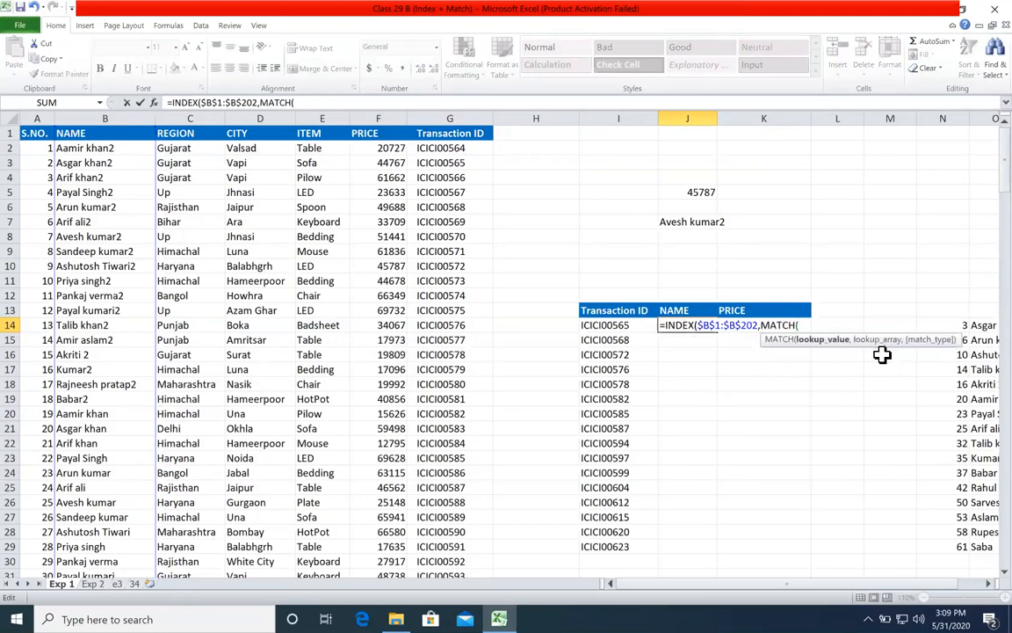
left_click(642, 325)
type(",")
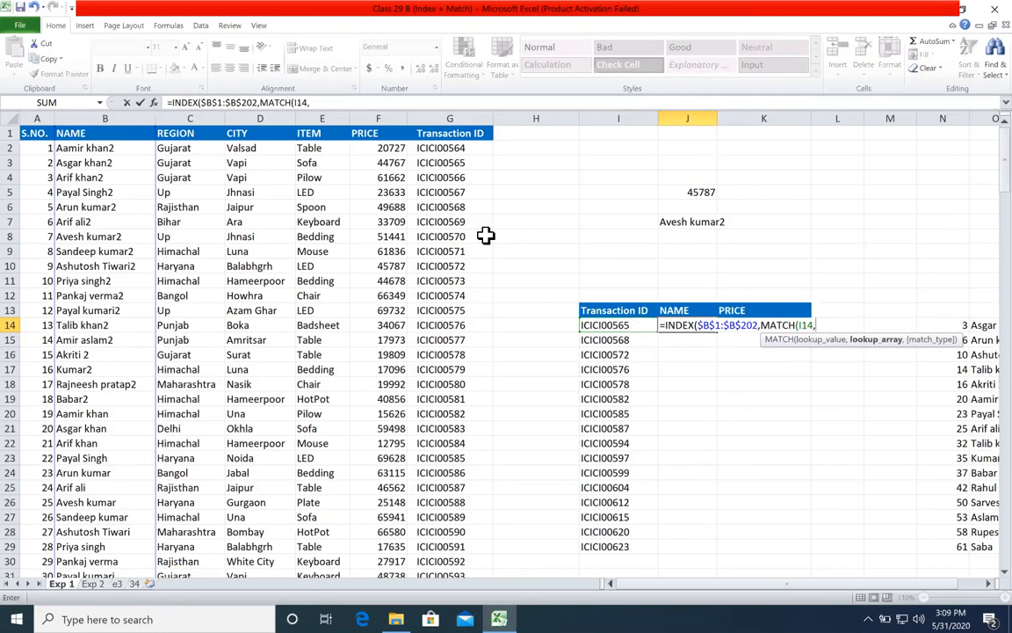
Step: Set the MATCH lookup array to the absolute Transaction ID range $G$1:$G$202 with match type 0, and close MATCH
left_click(444, 133)
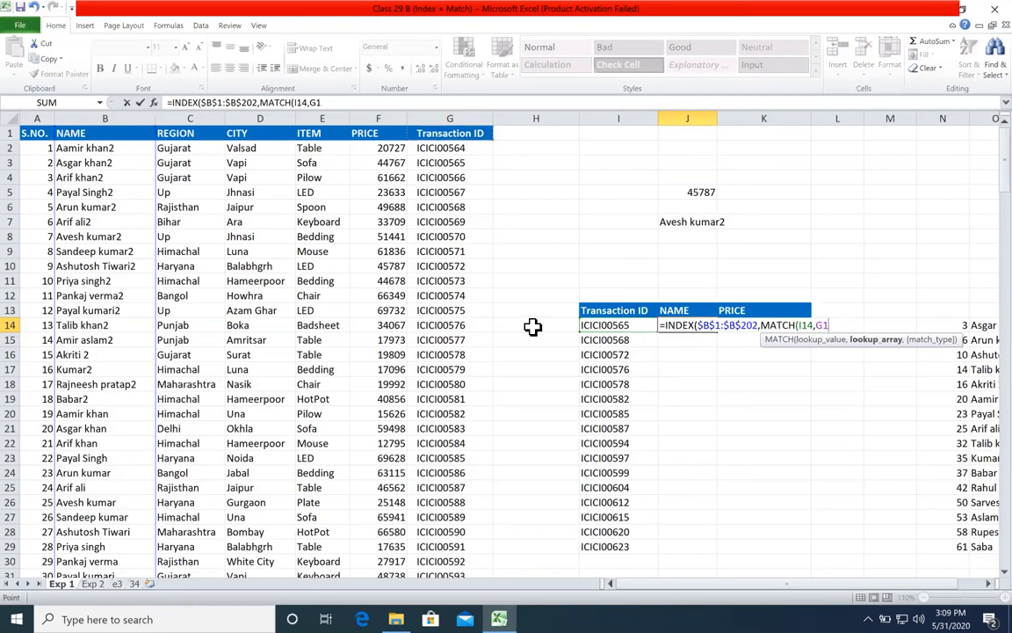
key("ctrl+shift+Down")
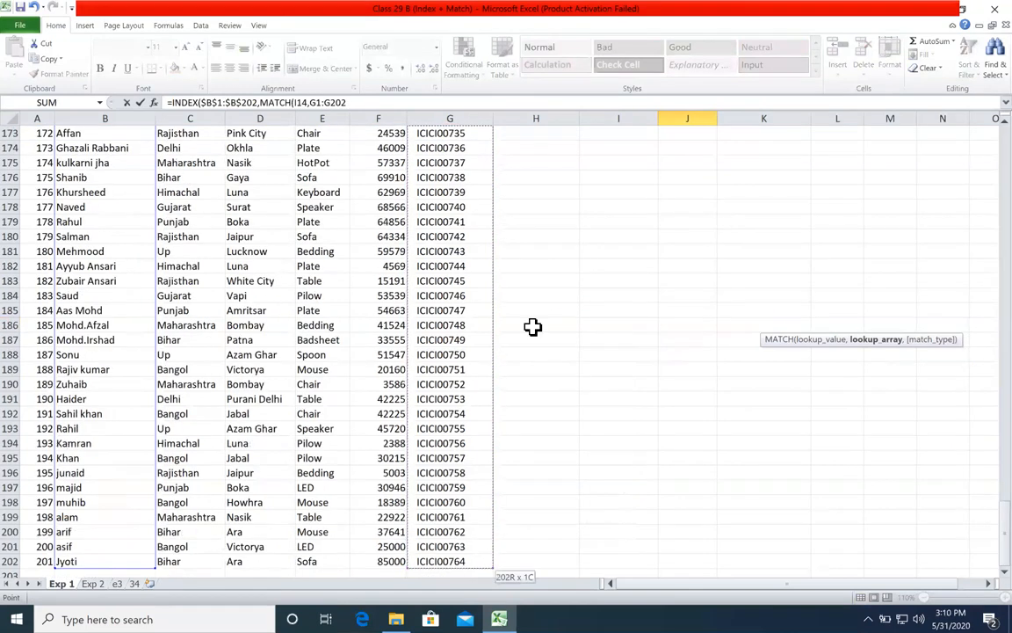
key("F4")
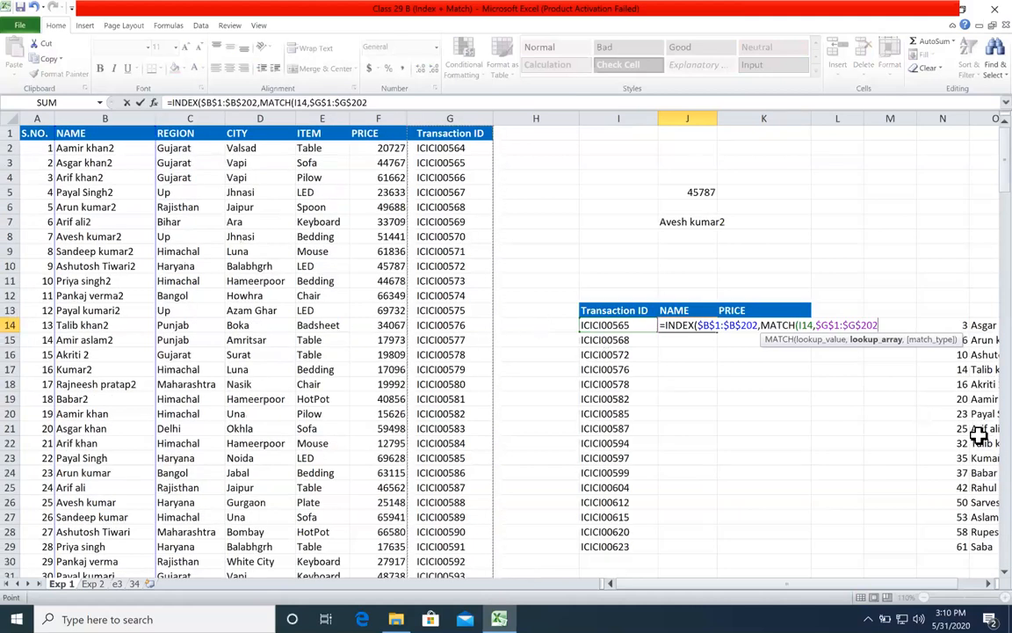
type(",")
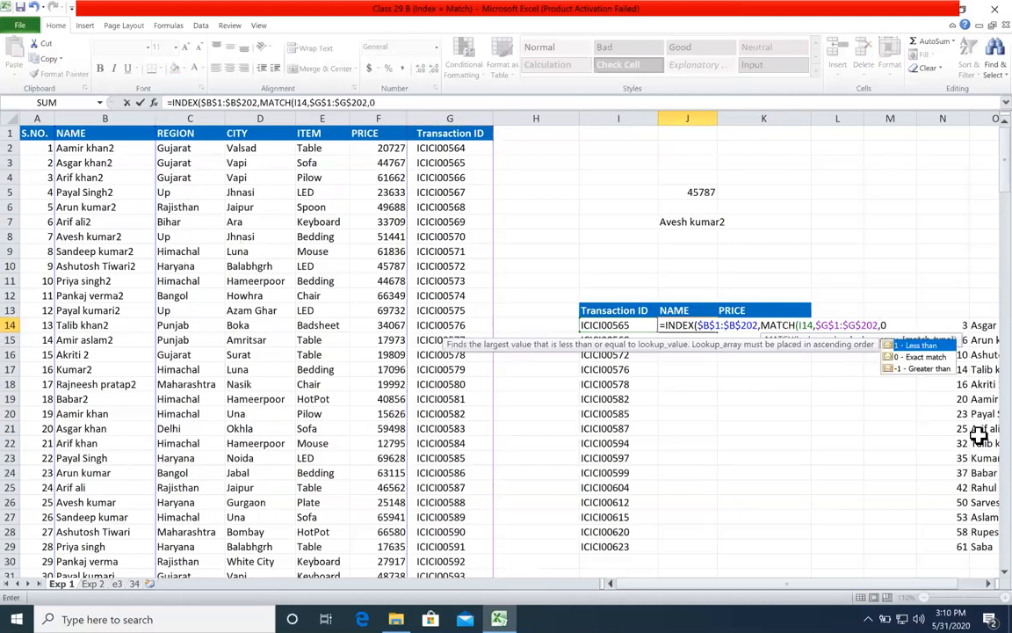
type("0")
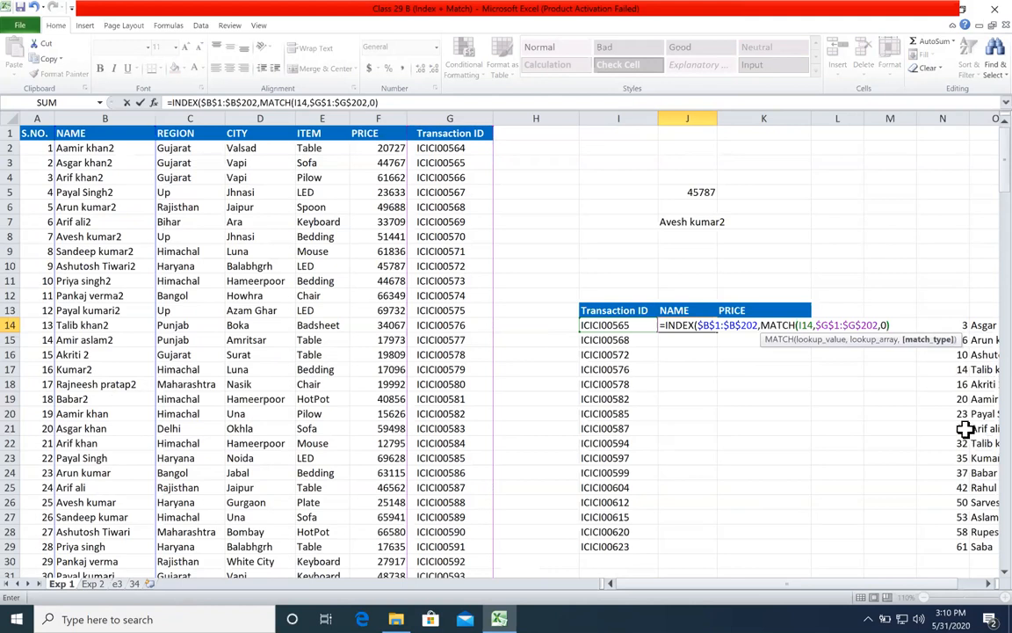
type(")")
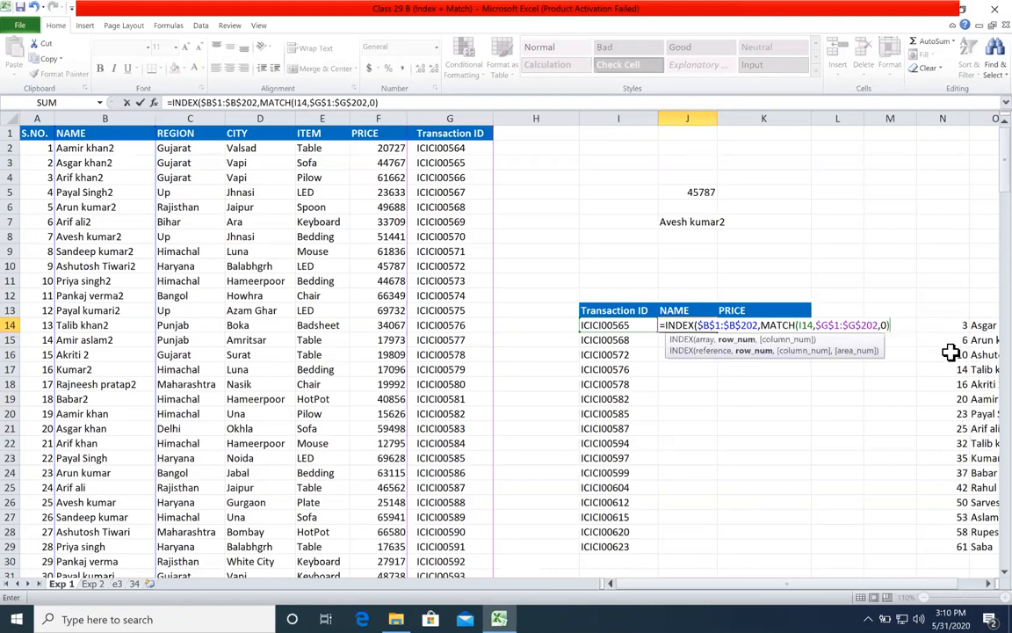
Step: Check the array and row number arguments of the J14 formula, then complete and enter it
left_click(735, 348)
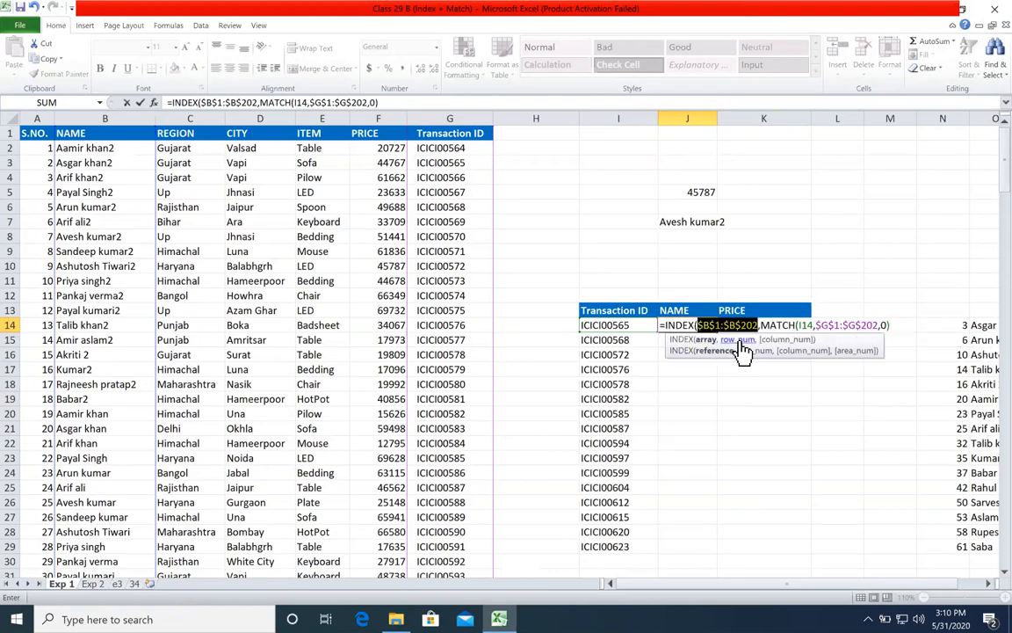
left_click(742, 349)
left_click(897, 327)
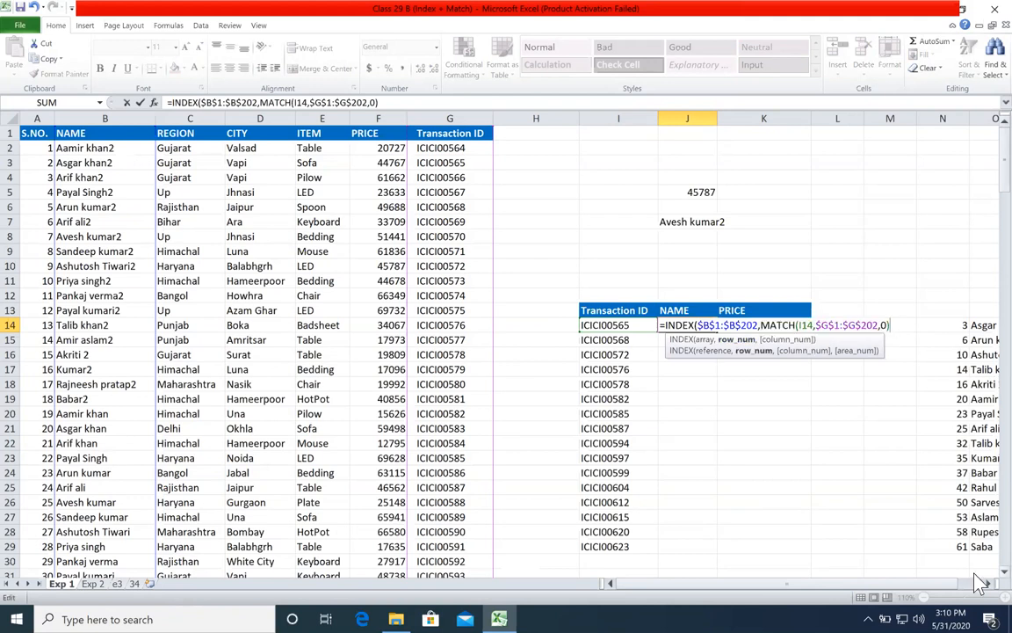
key("Return")
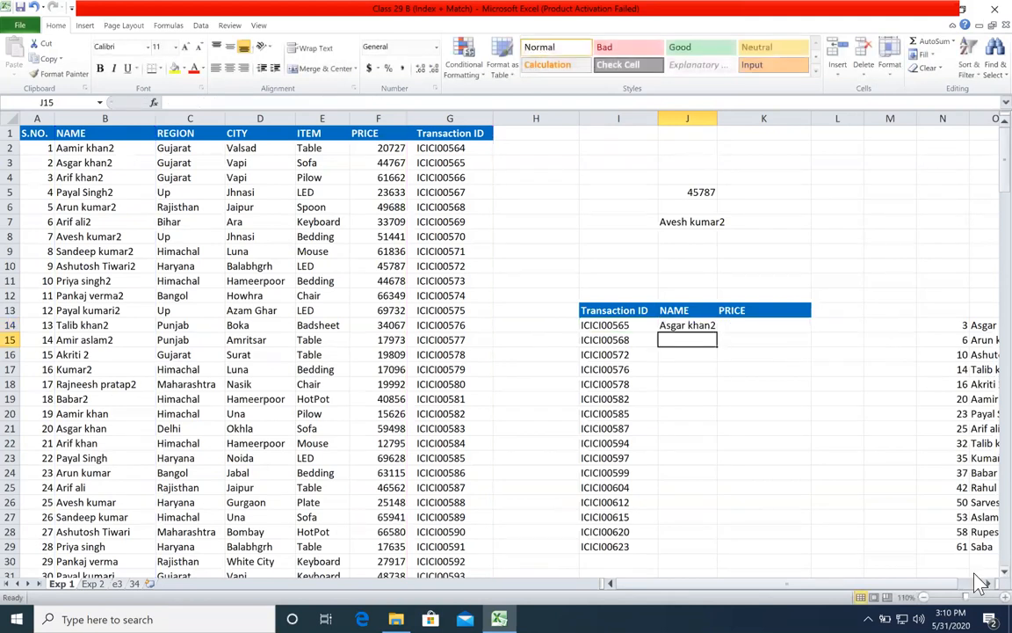
Step: Fill the J14 formula down through J29 and widen column J to fit the full names
left_click(709, 328)
double_click(716, 332)
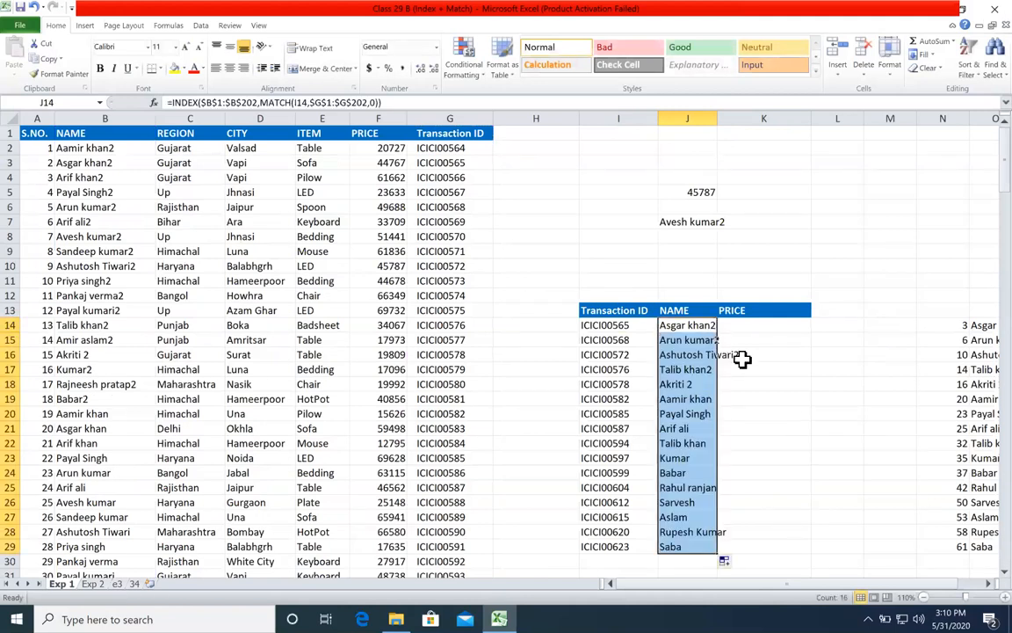
left_click(763, 369)
left_click_drag(716, 118, 742, 118)
Step: Start an INDEX formula in K14 with the absolute PRICE range $F$1:$F$202 as its array
left_click(745, 354)
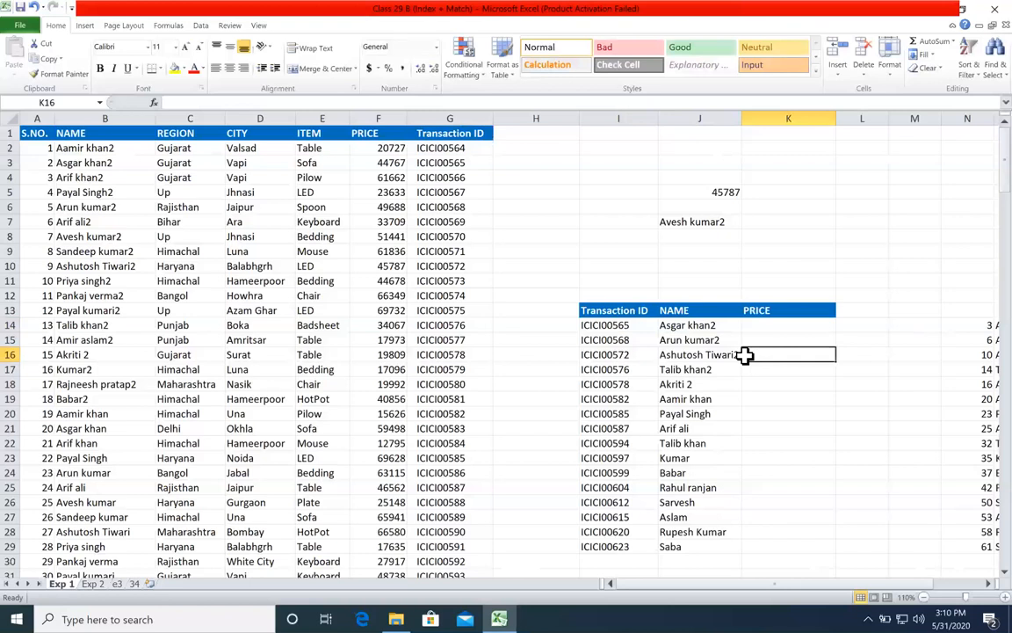
key("Up")
key("Up")
type("=")
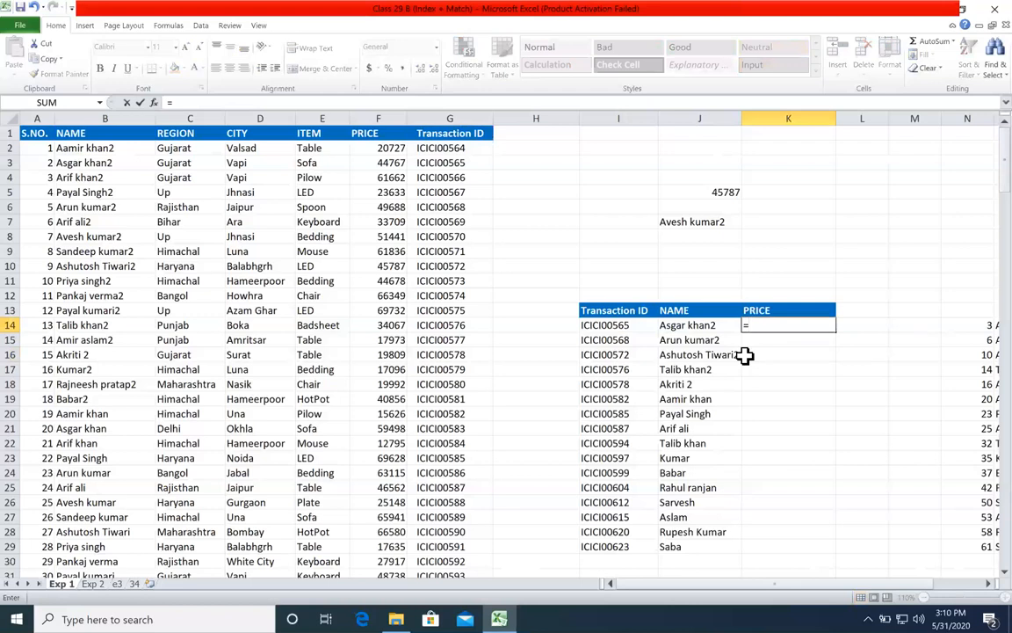
type("inde")
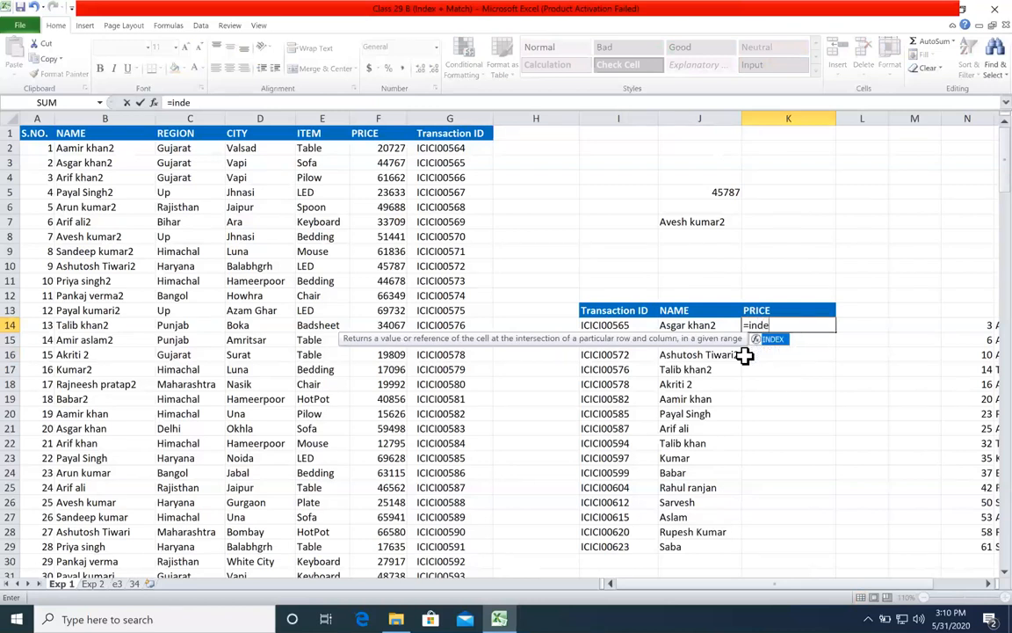
key("Tab")
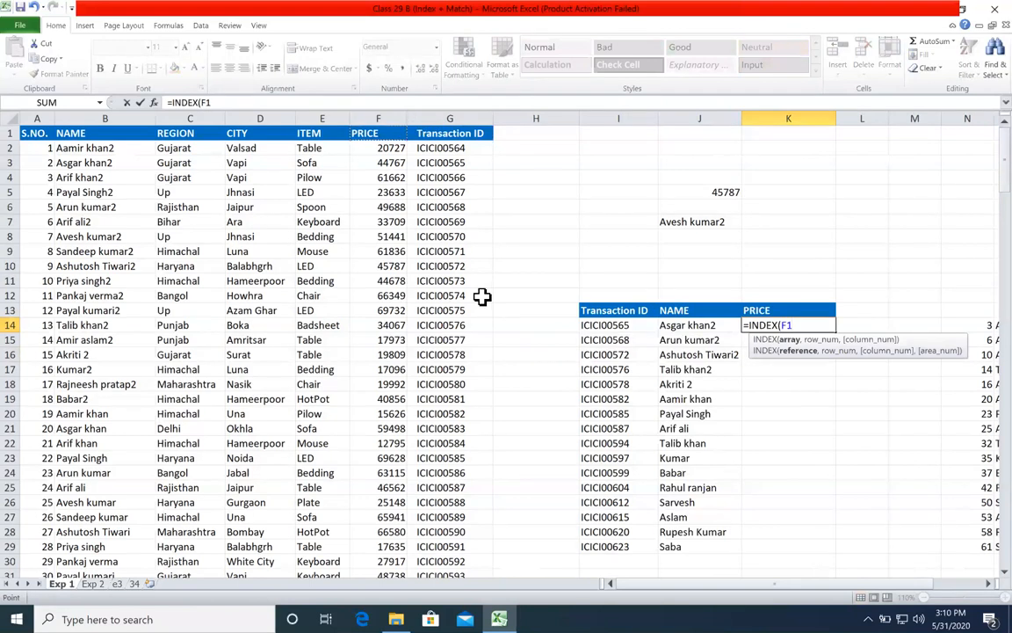
key("ctrl+shift+Down")
key("F4")
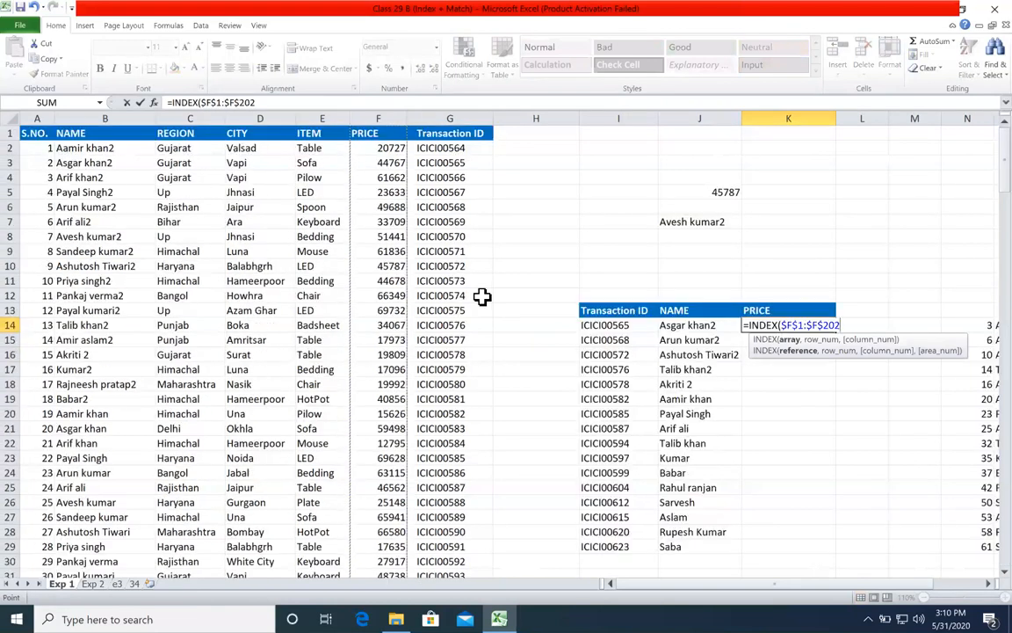
type(",")
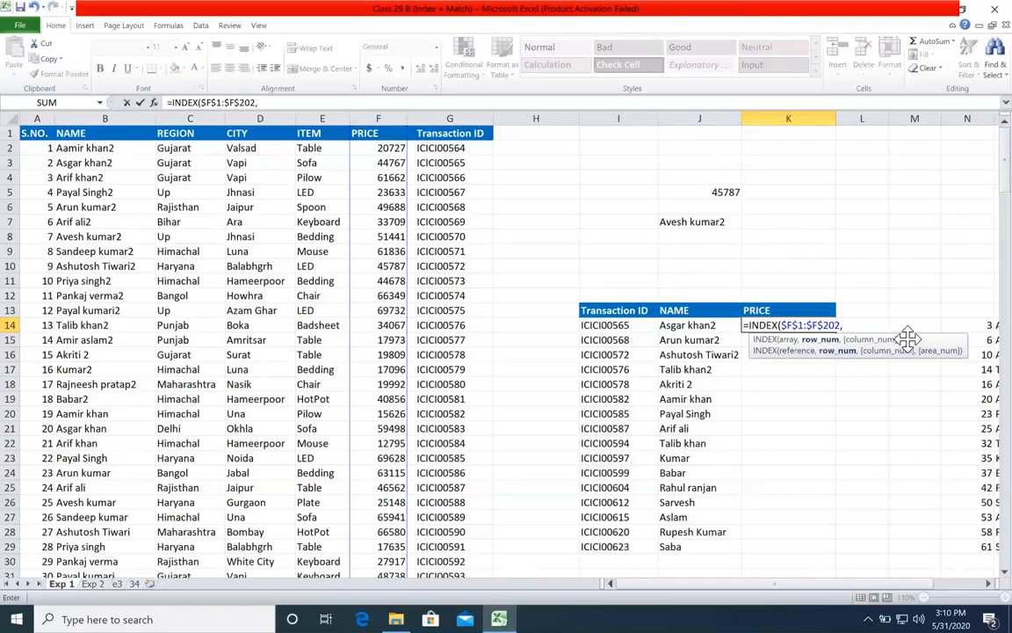
type("mat")
Step: Complete the K14 formula with a nested MATCH that looks up I14 in $G$1:$G$202 with match type 0
key("Tab")
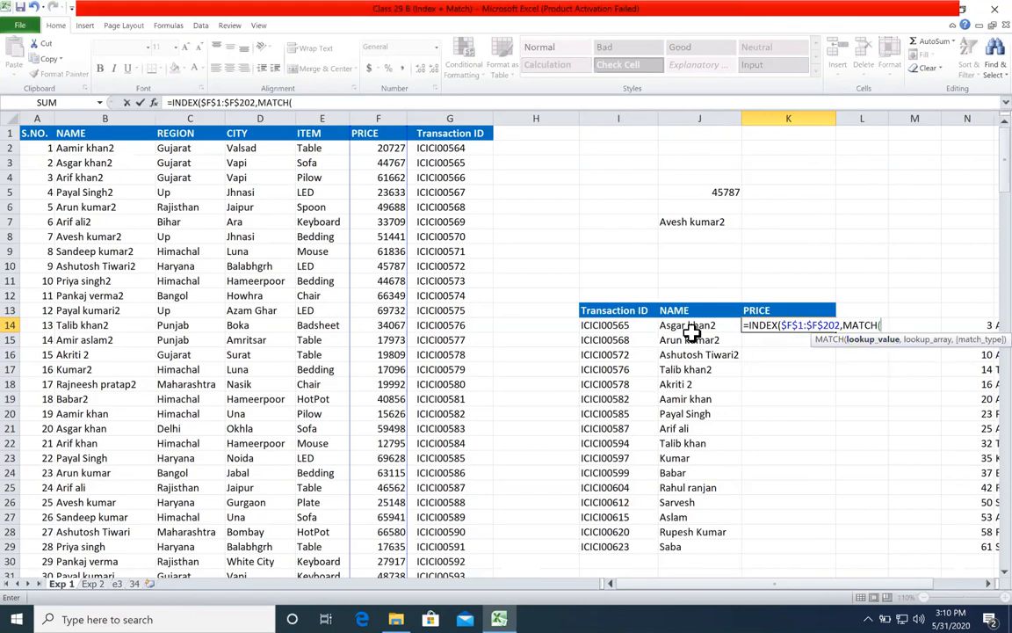
left_click(622, 325)
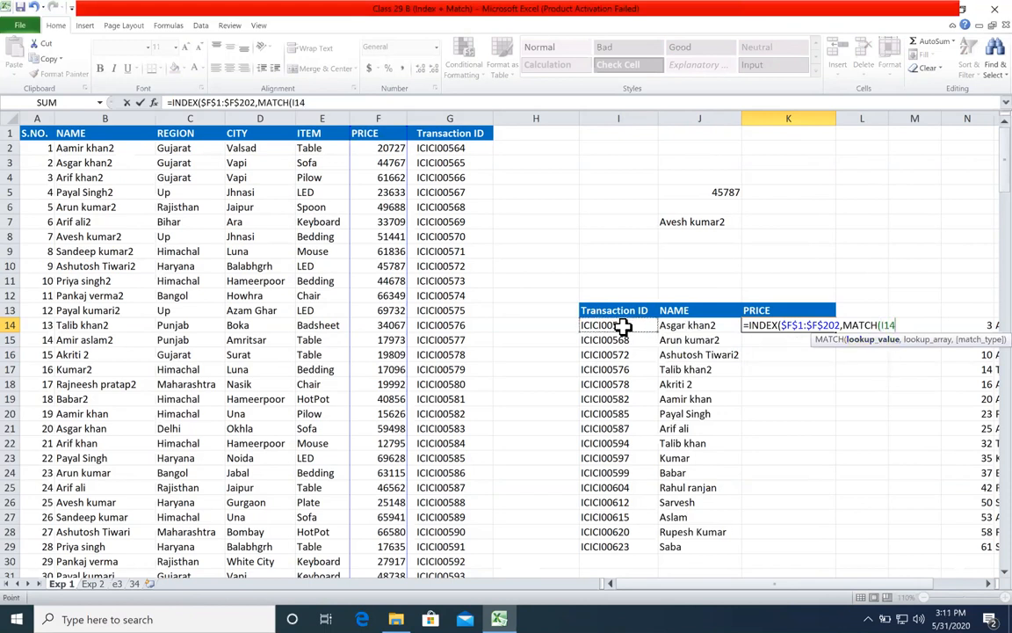
type(",")
left_click(452, 130)
key("ctrl+shift+Down")
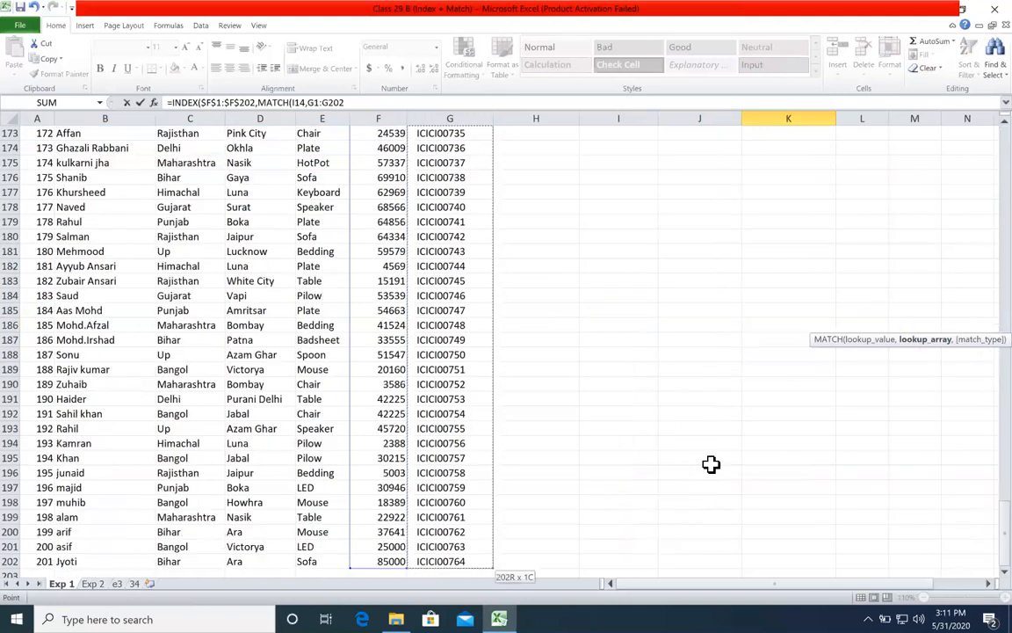
key("F4")
type(",")
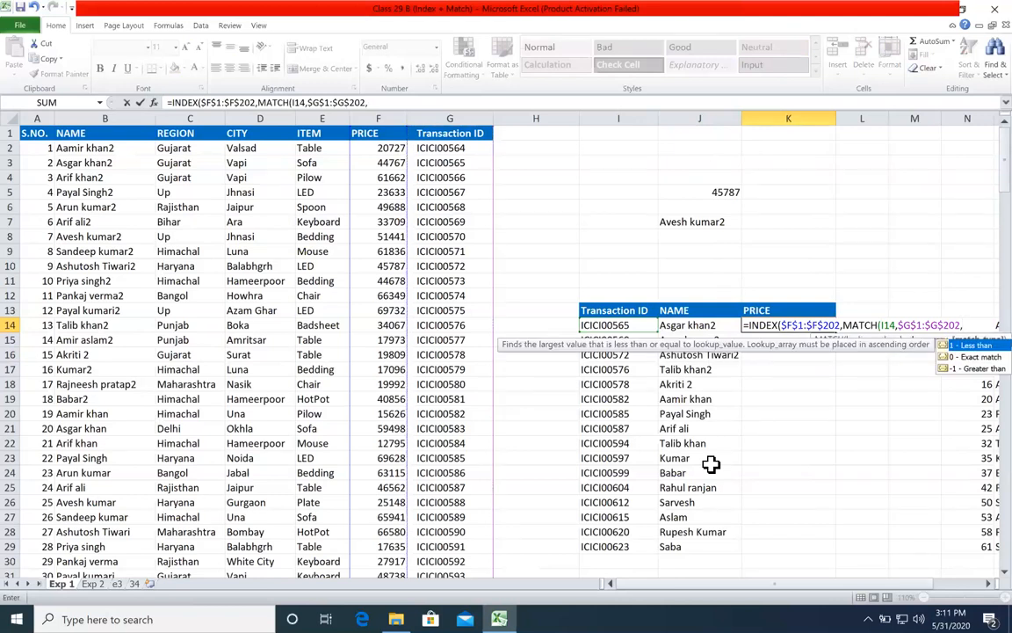
type("0)")
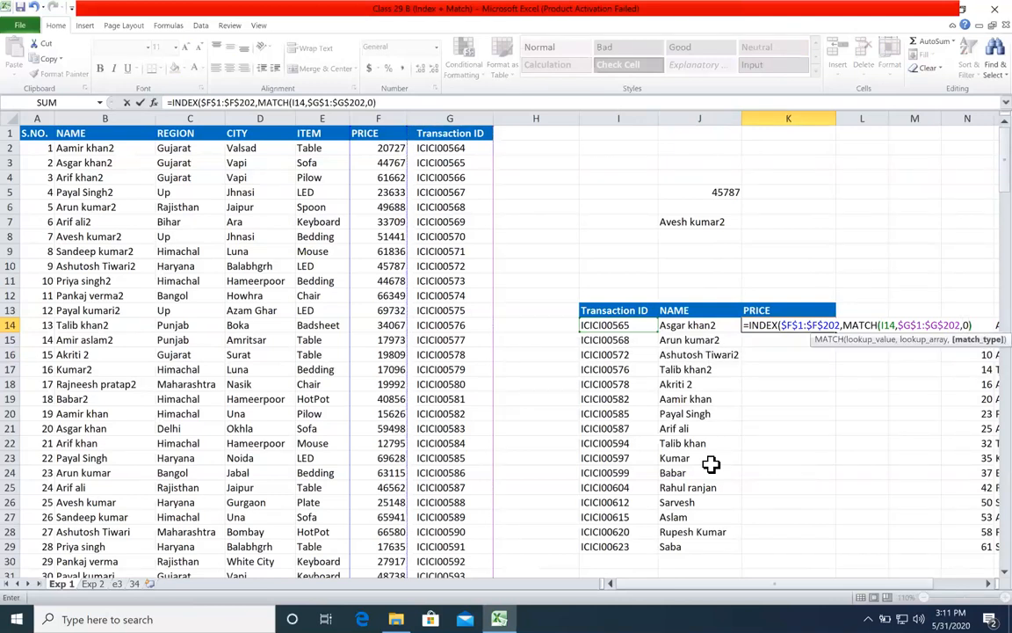
type(")")
key("Return")
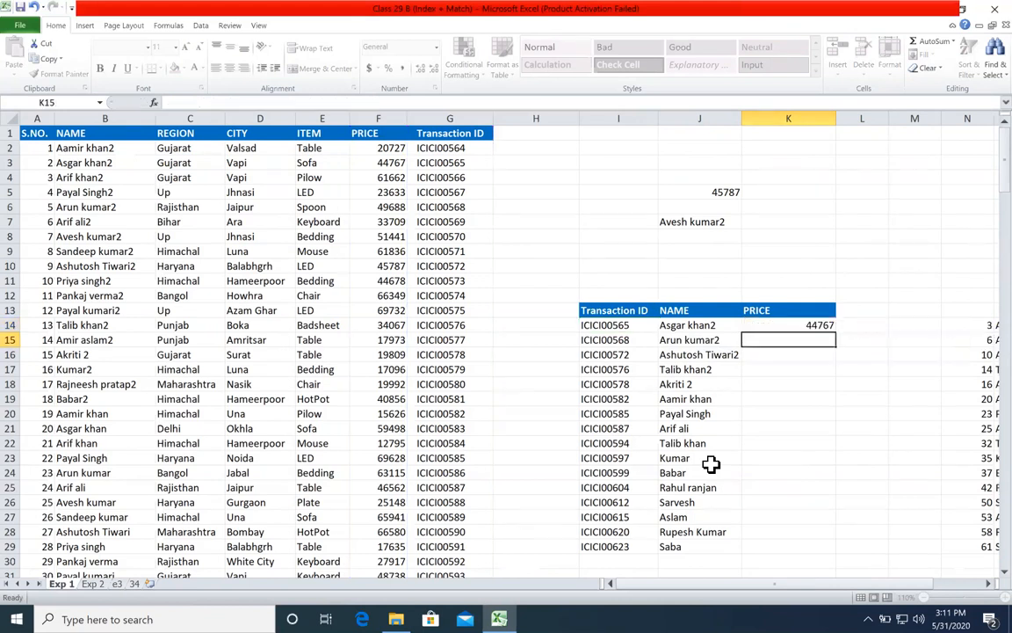
Step: Fill the K14 price formula down through K29
left_click(830, 327)
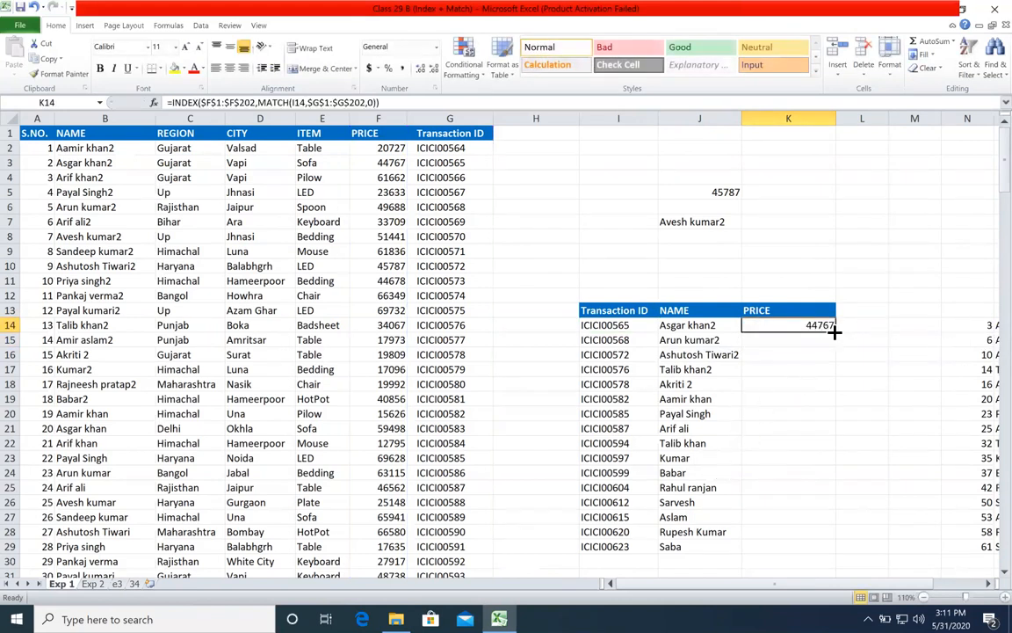
double_click(834, 333)
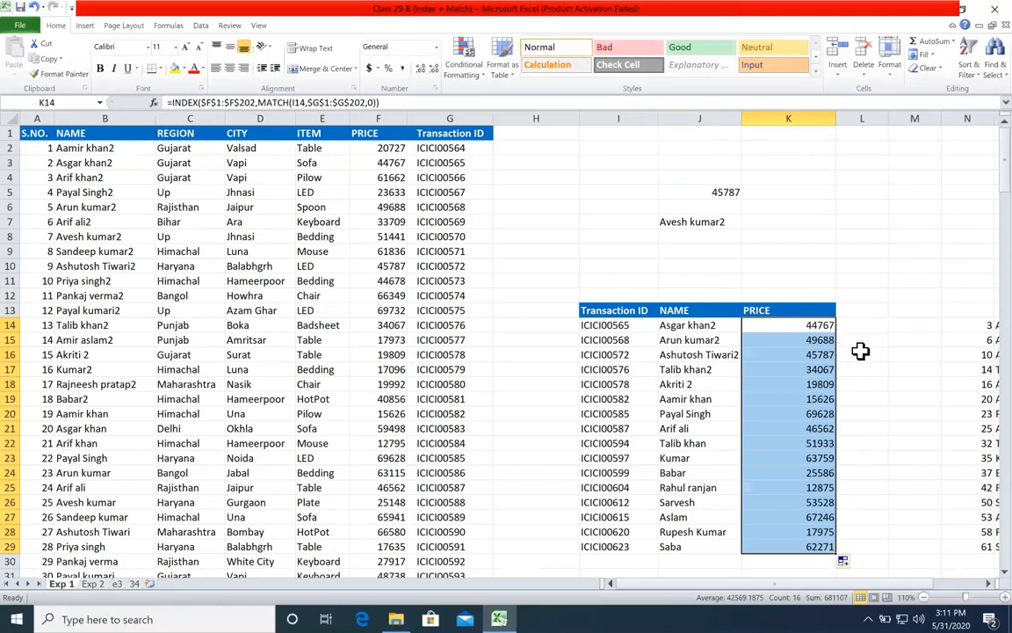
left_click(861, 350)
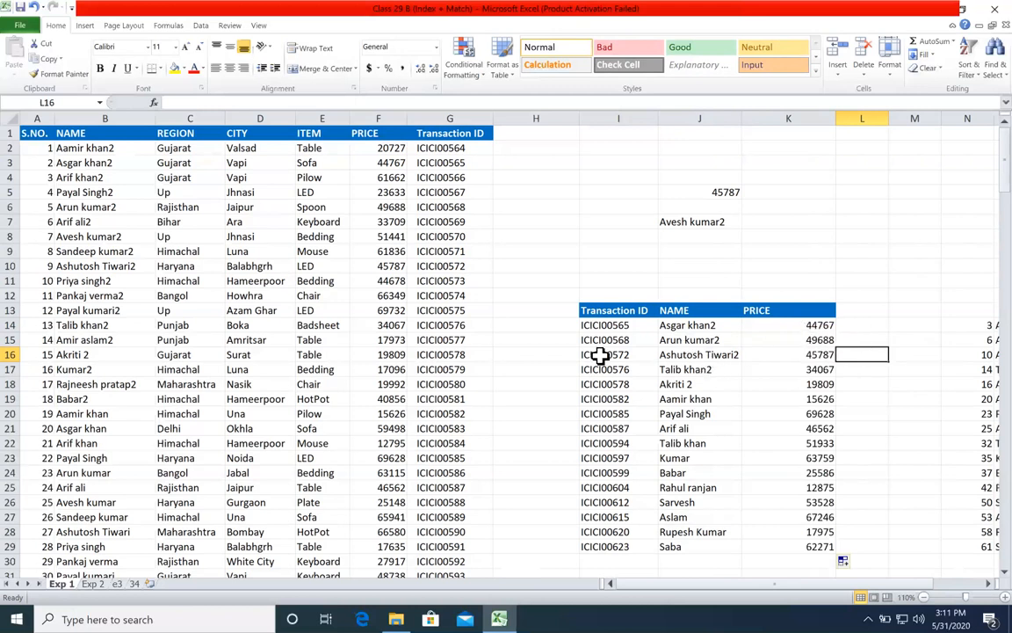
Step: Examine the array and nested MATCH arguments of the INDEX formula in J14 on Exp 1
left_click(116, 584)
left_click(65, 584)
left_click(719, 327)
double_click(721, 327)
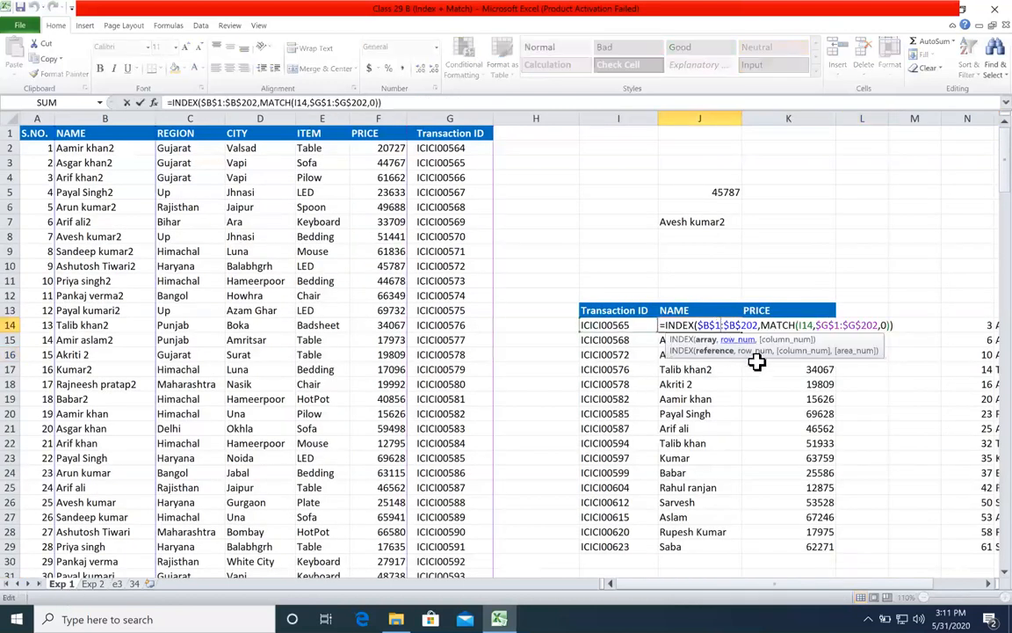
left_click(707, 341)
left_click(740, 340)
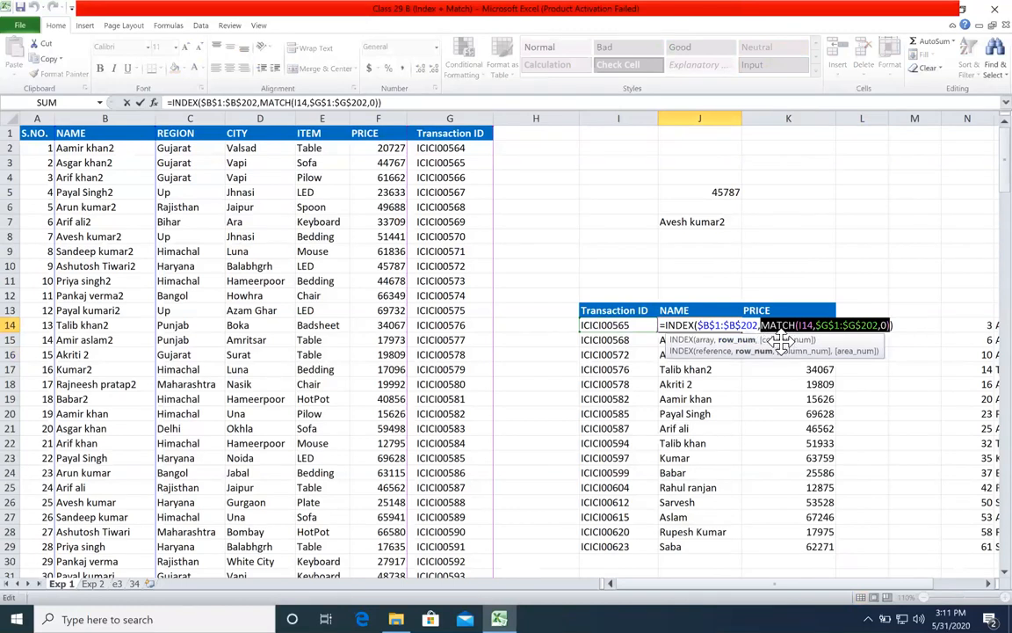
key("Escape")
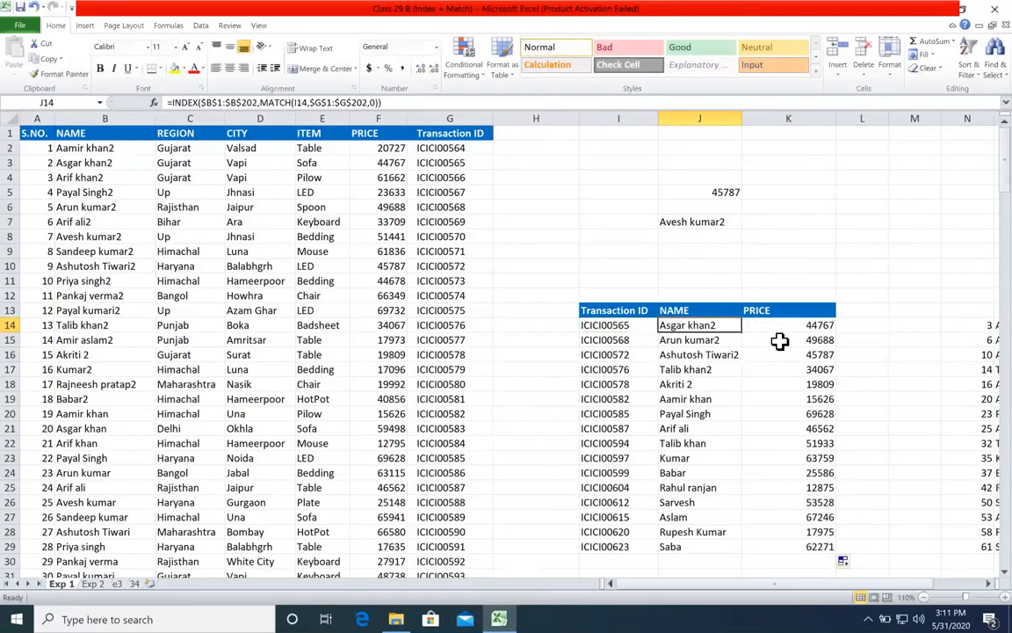
Step: Clear the earlier trial results from J3:K8
left_click(542, 325)
left_click_drag(703, 163, 754, 246)
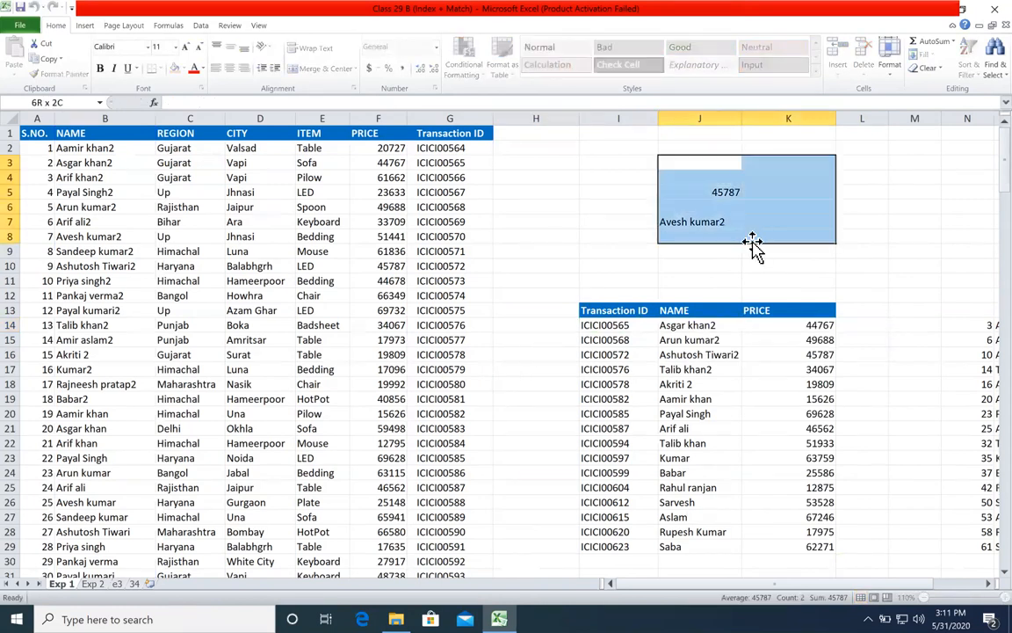
key("Delete")
Step: Rename the Exp 1 sheet as eg1
left_click_drag(956, 325, 983, 416)
double_click(61, 584)
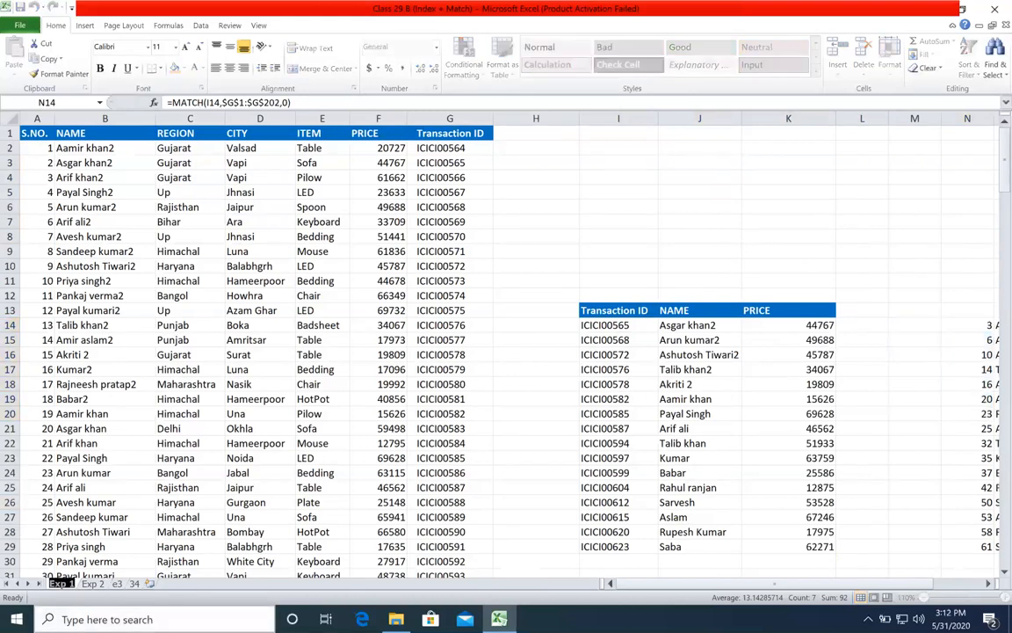
type("eg1")
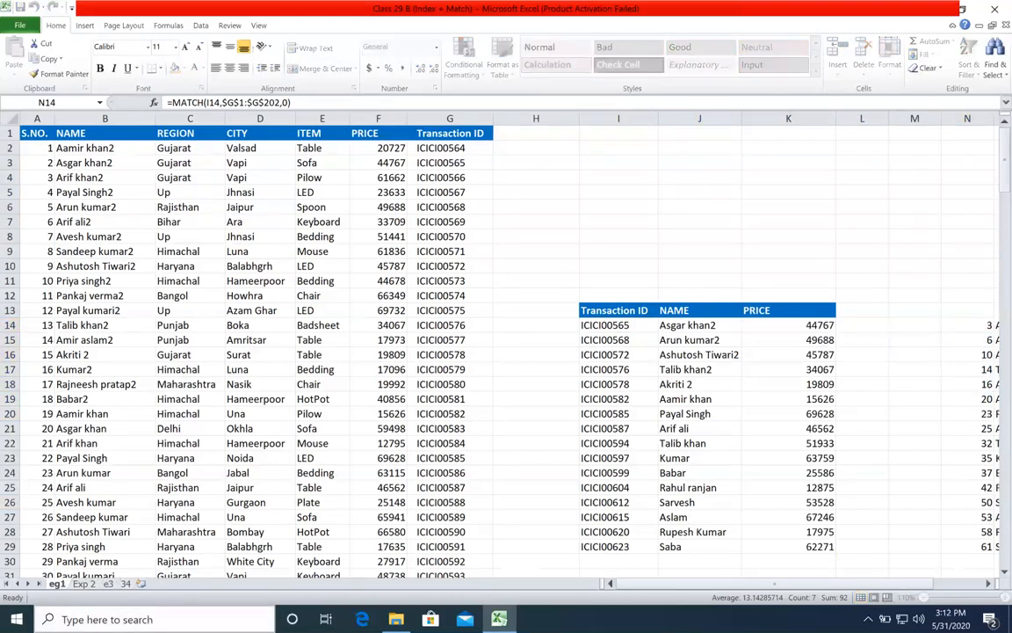
key("Return")
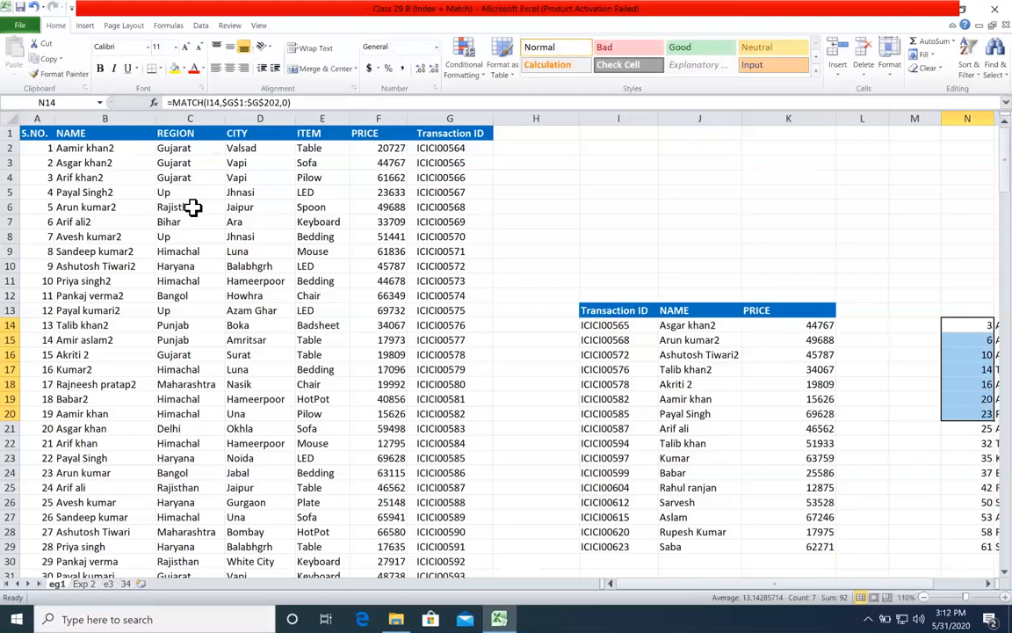
Step: Rename the Exp 2 sheet as eg2
left_click(378, 237)
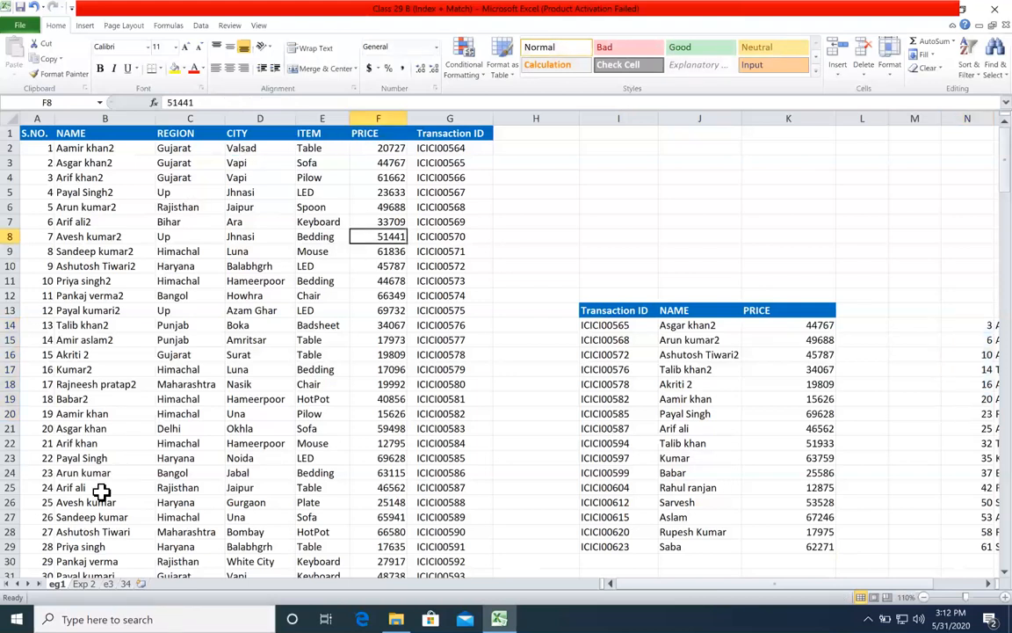
left_click(88, 584)
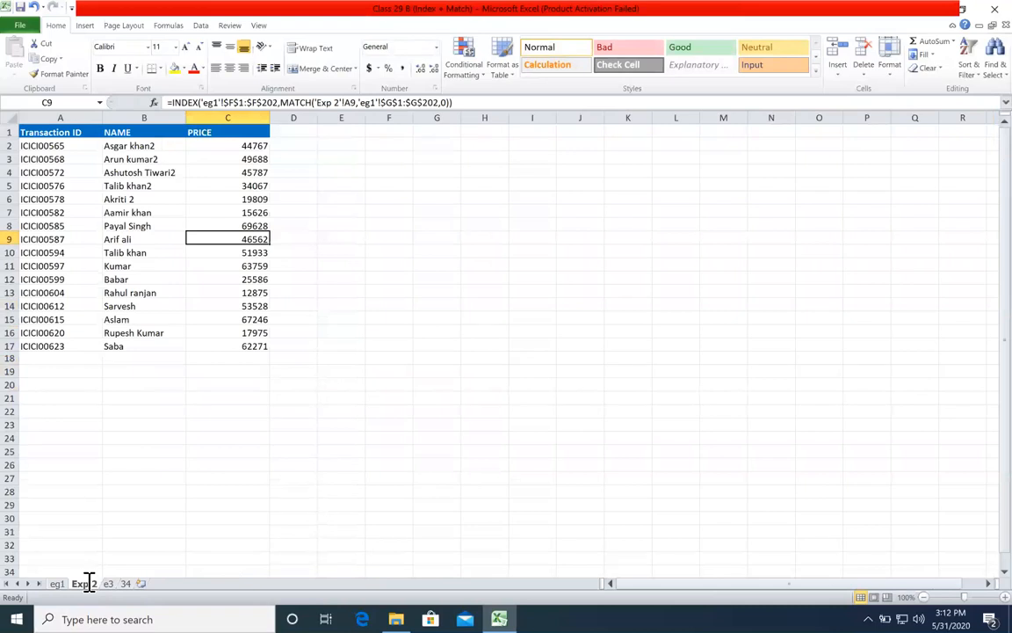
double_click(85, 583)
type("eg2")
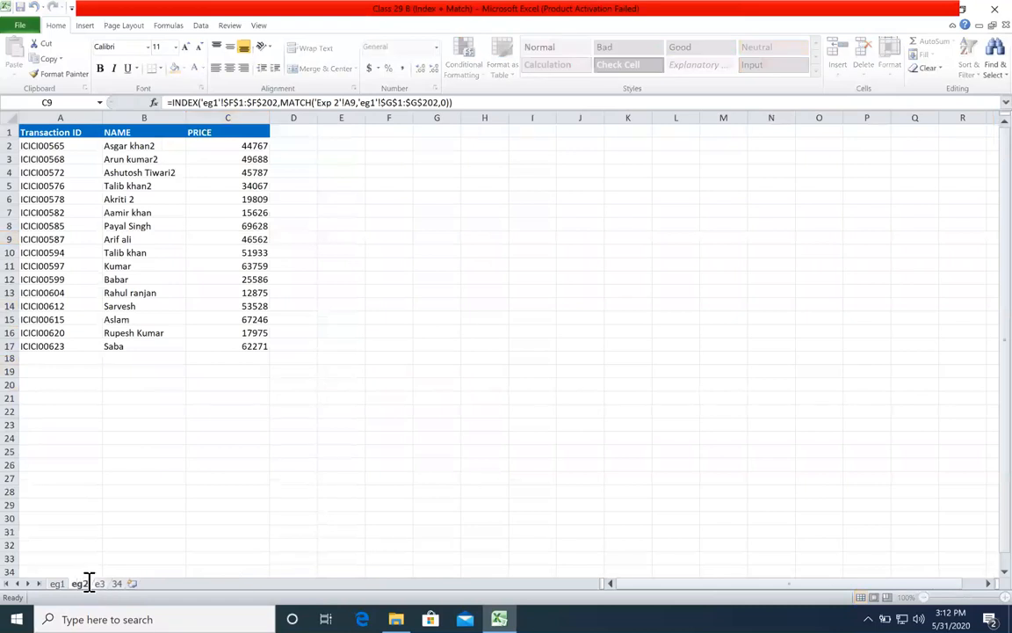
key("Return")
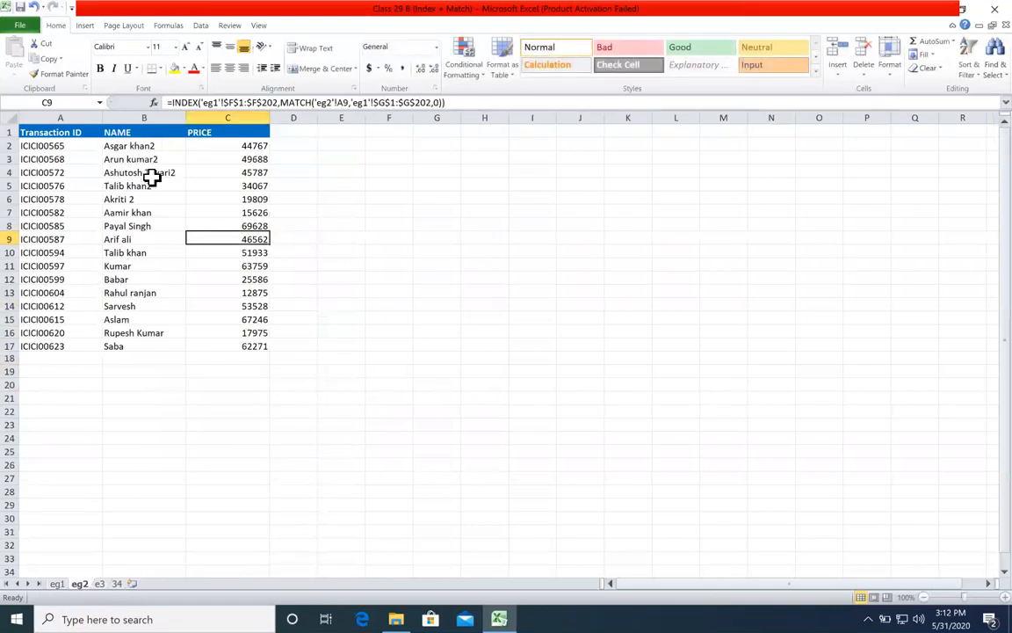
Step: Clear the existing name and price formulas from B2:C17 on eg2
key("super")
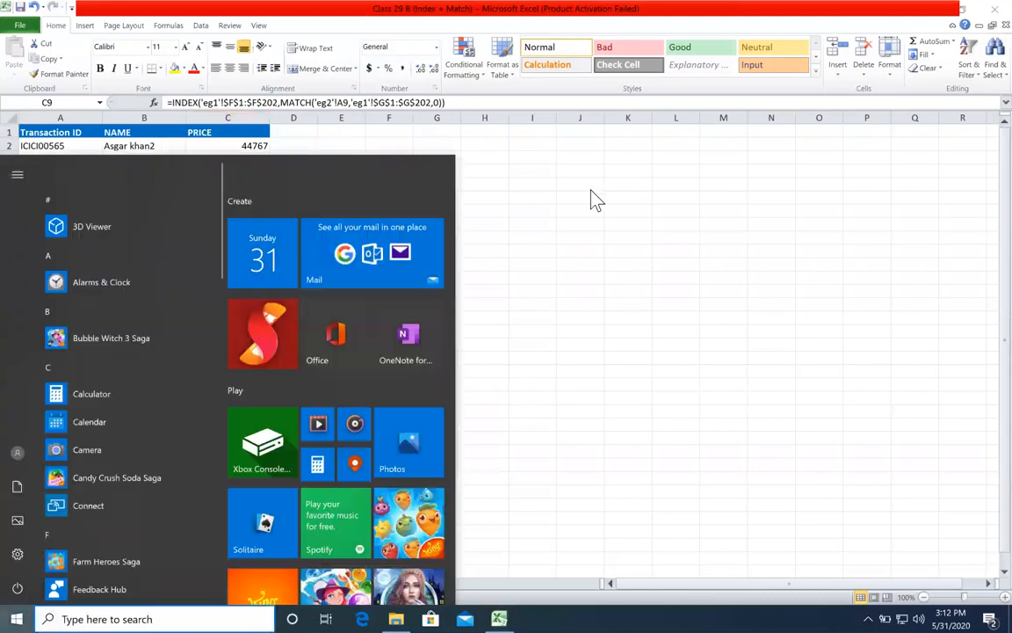
key("super")
scroll(513, 220, "up", 1)
left_click_drag(129, 154, 268, 379)
key("Delete")
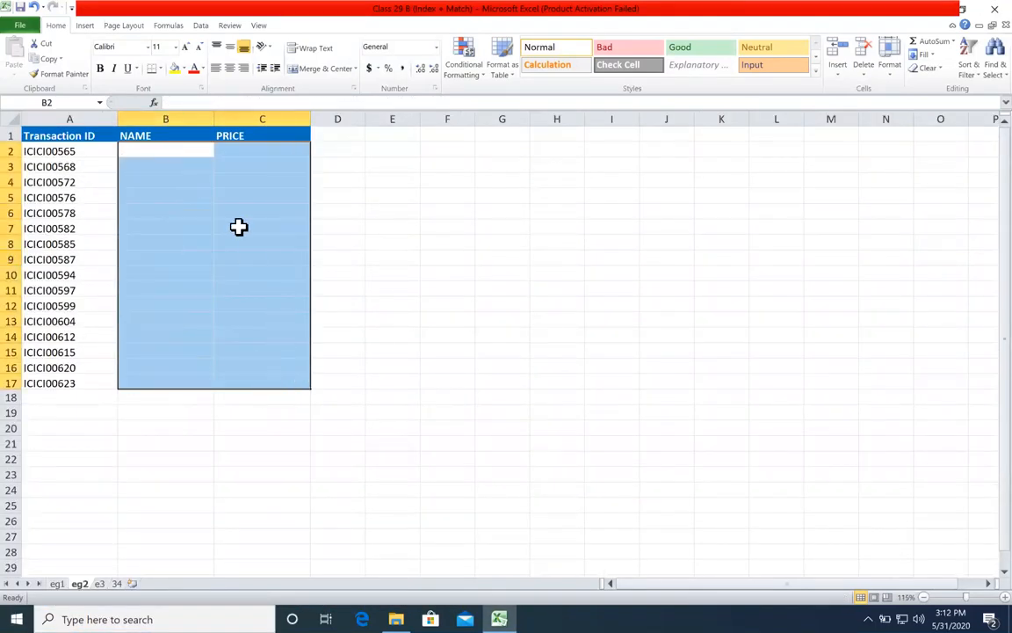
left_click(208, 151)
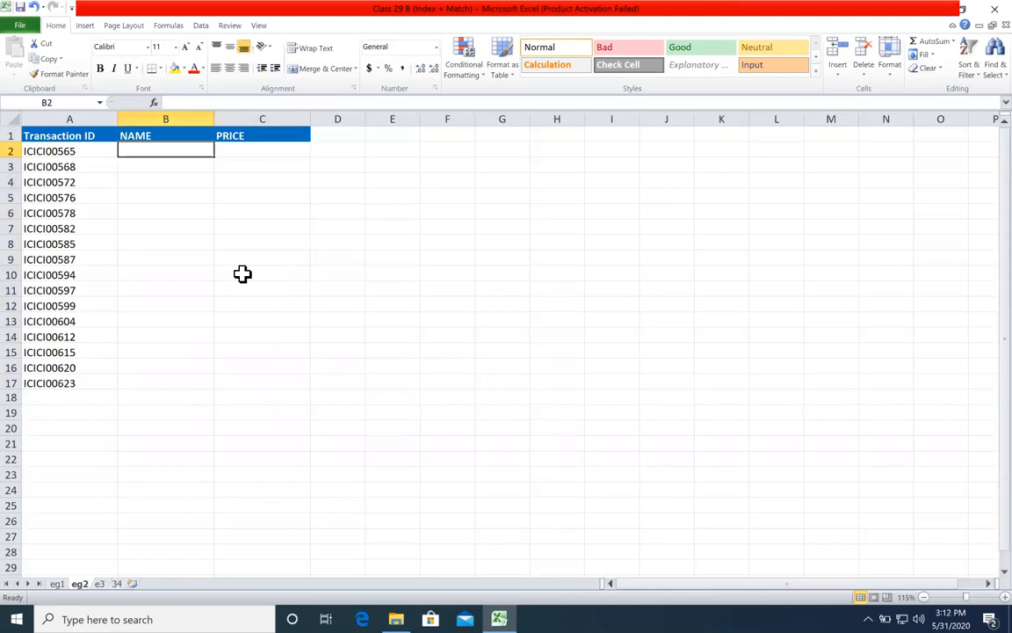
Step: Examine the eg1 source table, comparing the Transaction ID column with the name, region, city and price columns and with the lookup IDs
left_click(55, 582)
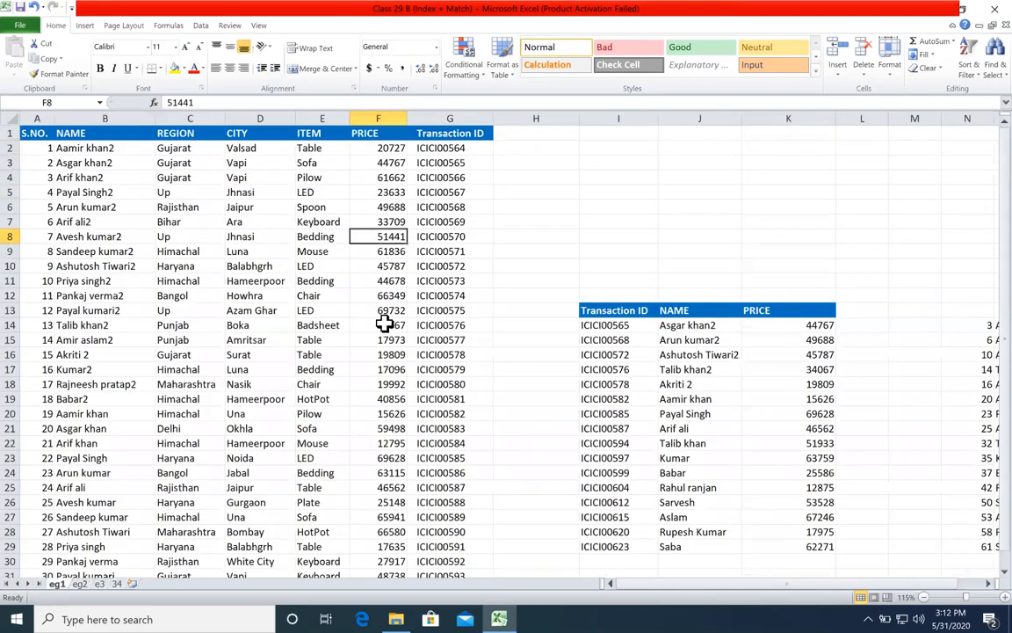
left_click(550, 235)
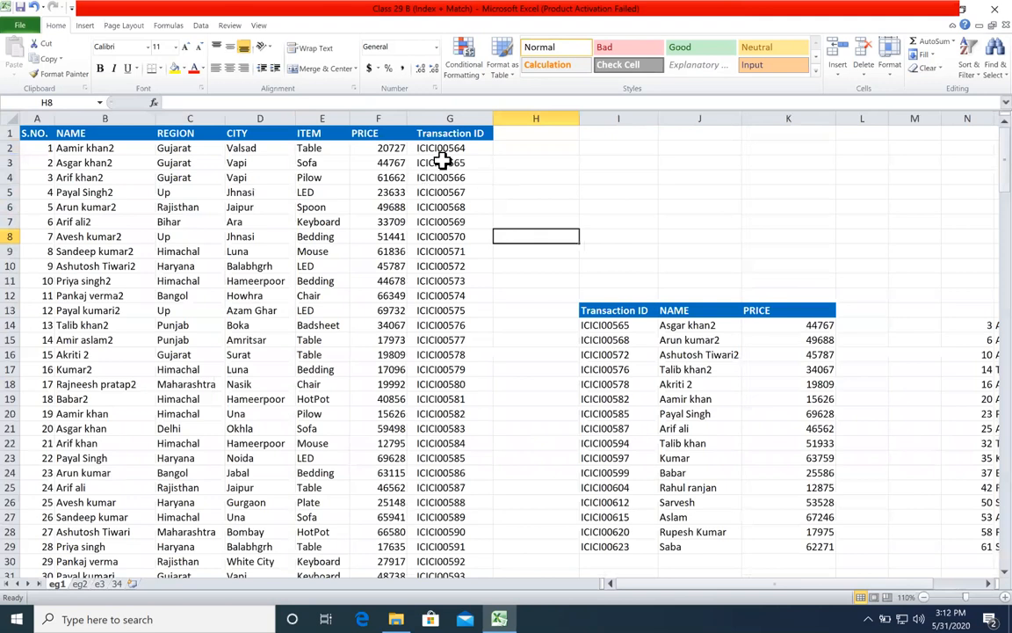
left_click(187, 219)
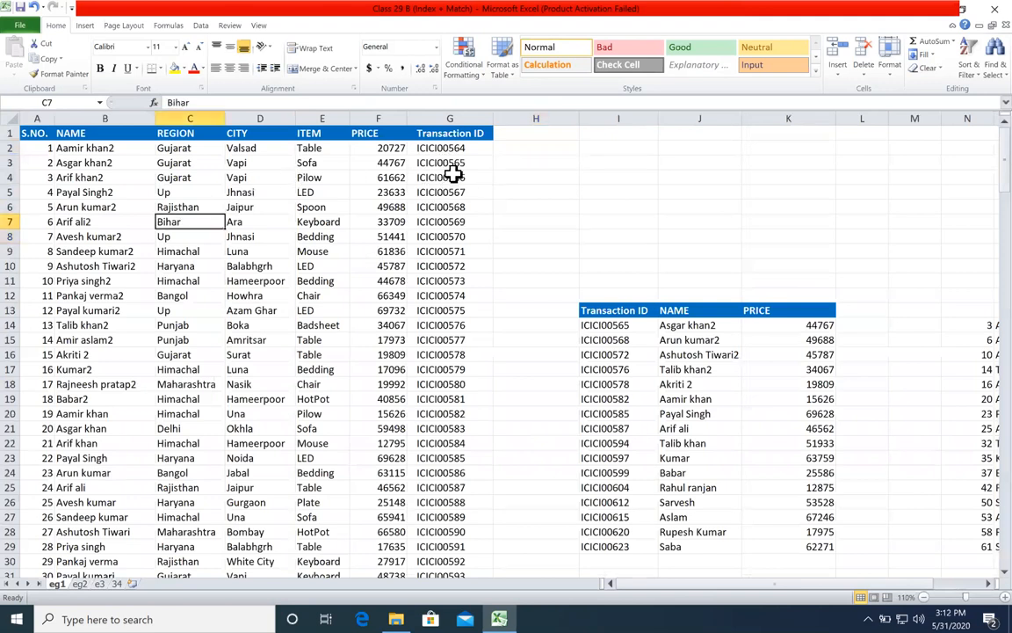
left_click(453, 176)
left_click(231, 179)
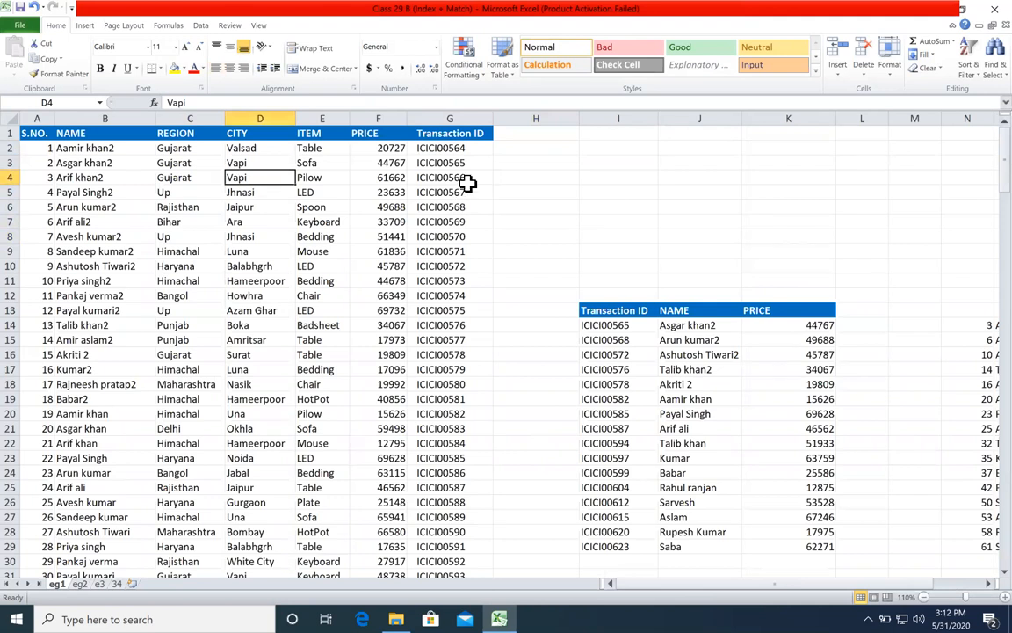
left_click_drag(457, 151, 479, 237)
left_click(426, 192)
left_click(318, 178)
left_click(105, 208)
left_click(355, 207)
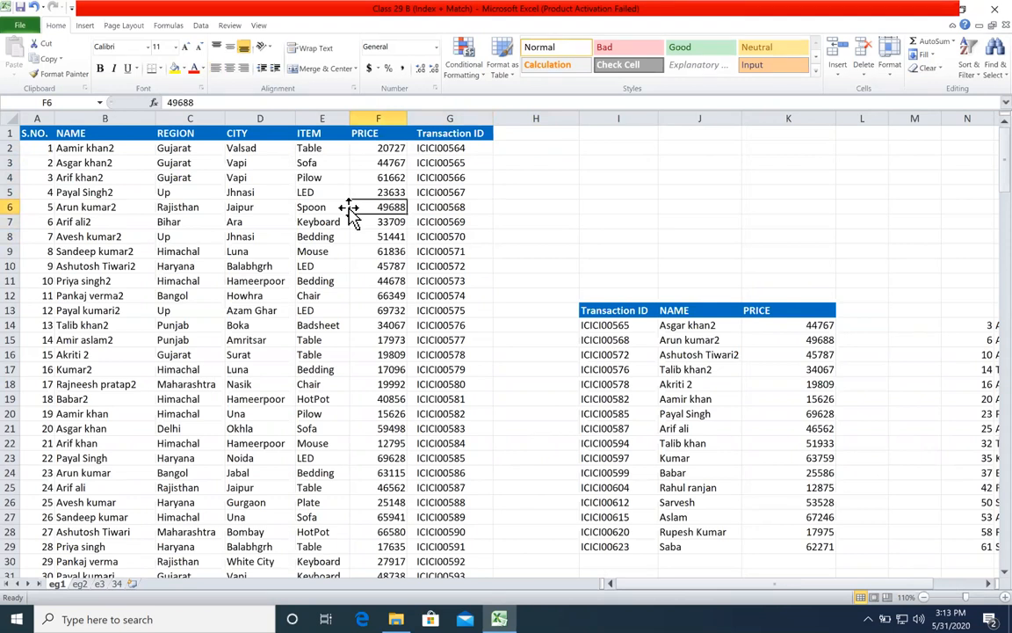
left_click(478, 177)
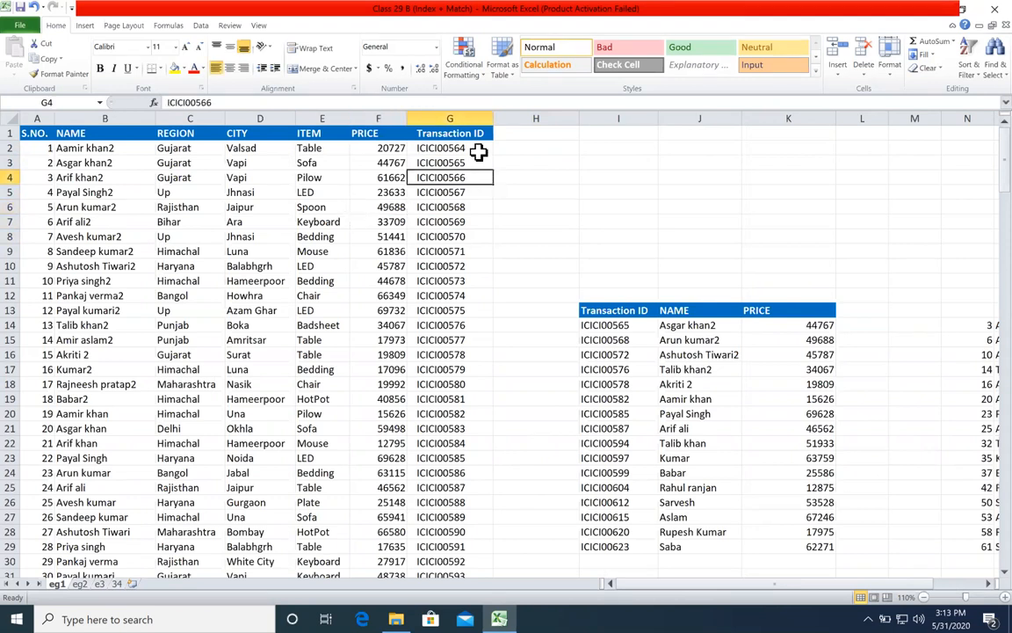
left_click(470, 117)
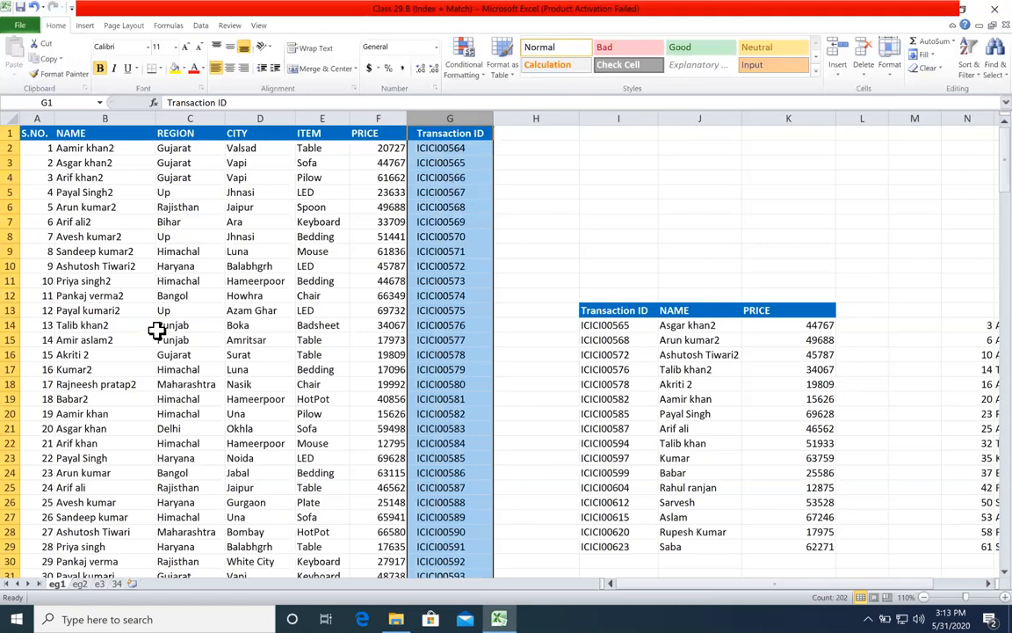
left_click_drag(87, 207, 493, 347)
left_click_drag(430, 309, 112, 369)
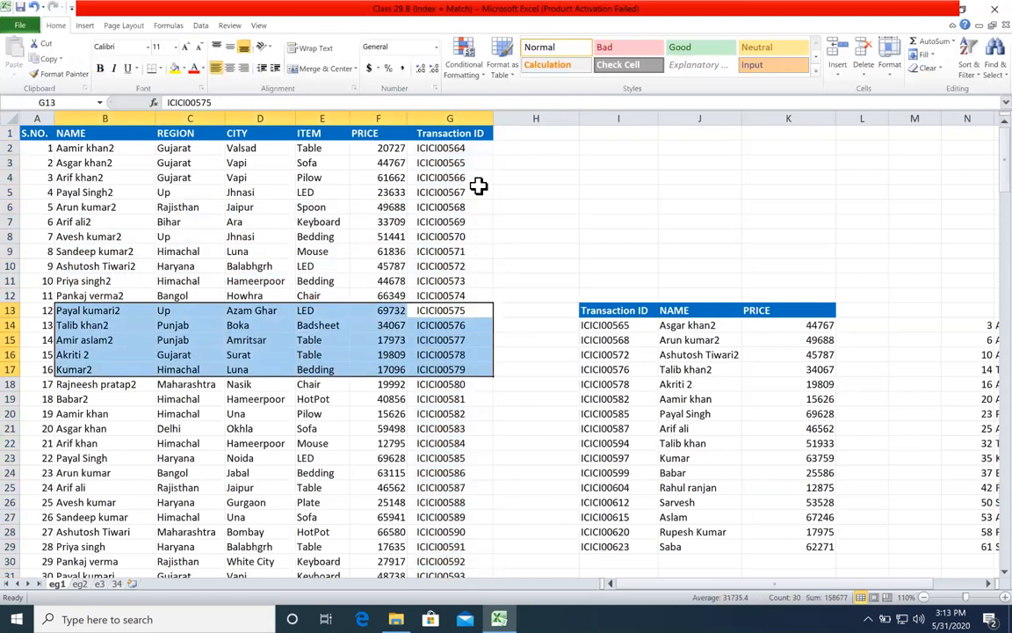
left_click_drag(463, 190, 471, 301)
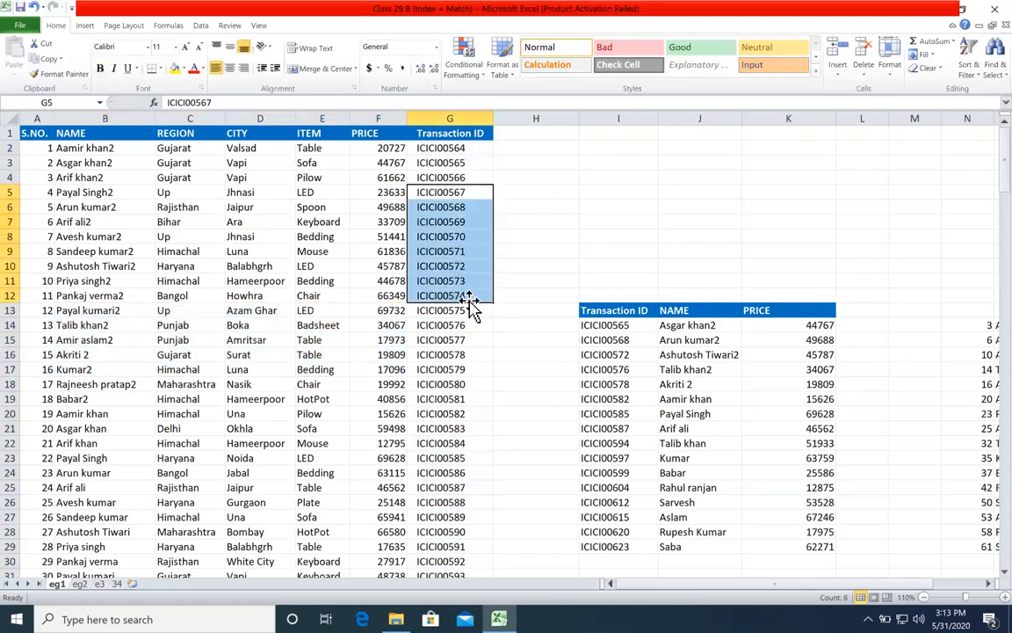
left_click_drag(609, 326, 621, 533)
Step: Examine the row 9 entries and the NAME column of the eg1 table as possible lookup values
left_click(371, 250)
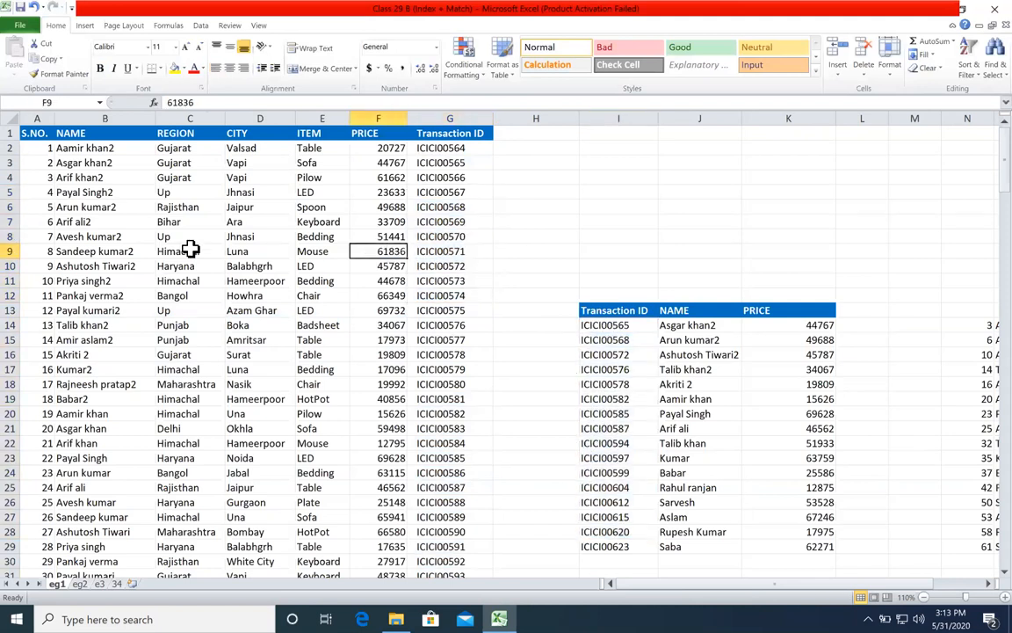
left_click(139, 251)
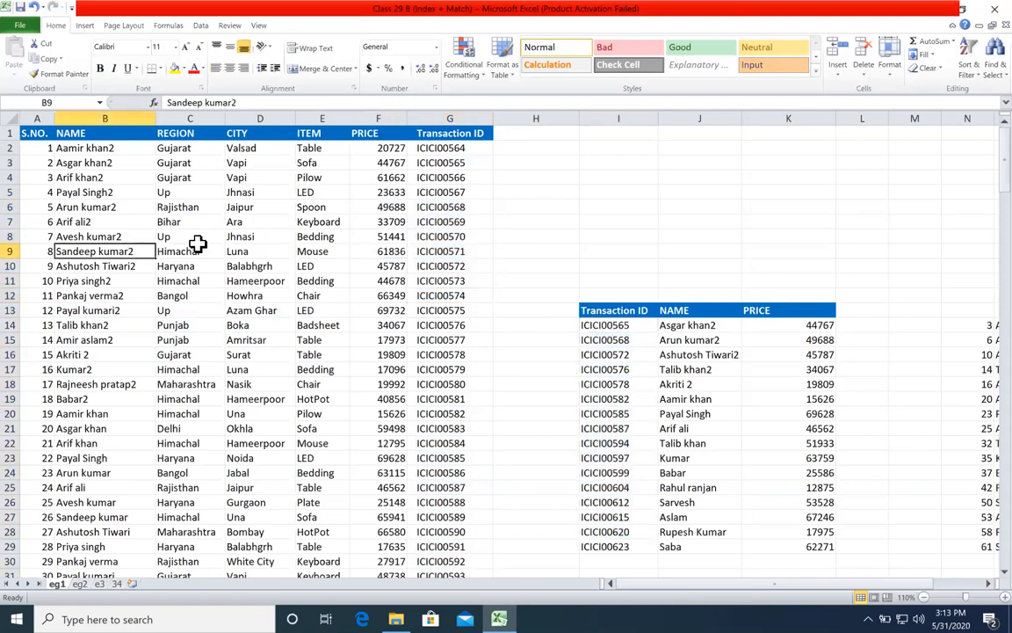
left_click(200, 250)
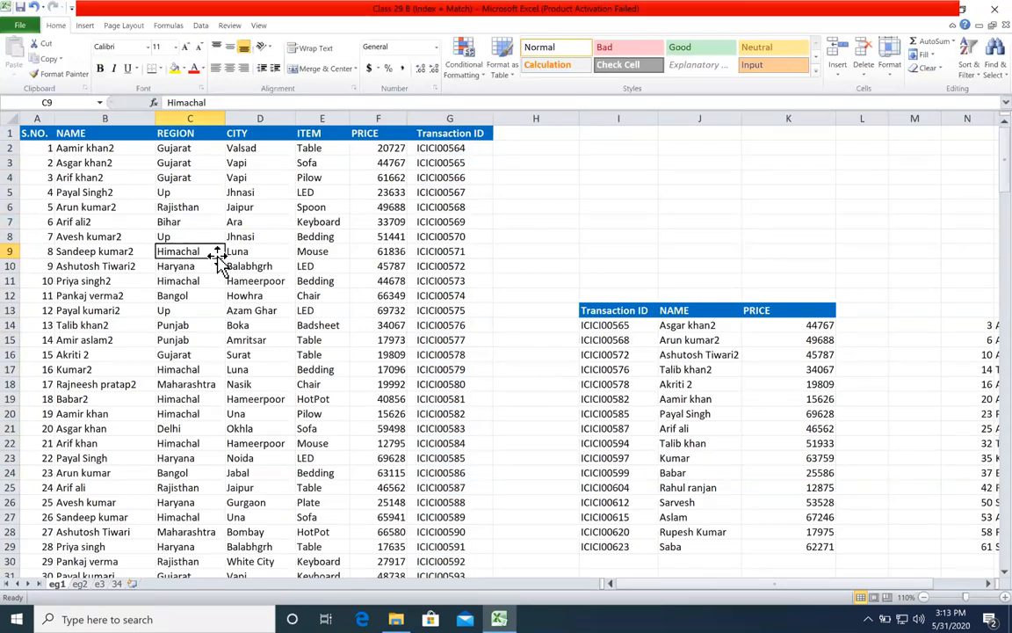
left_click(565, 146)
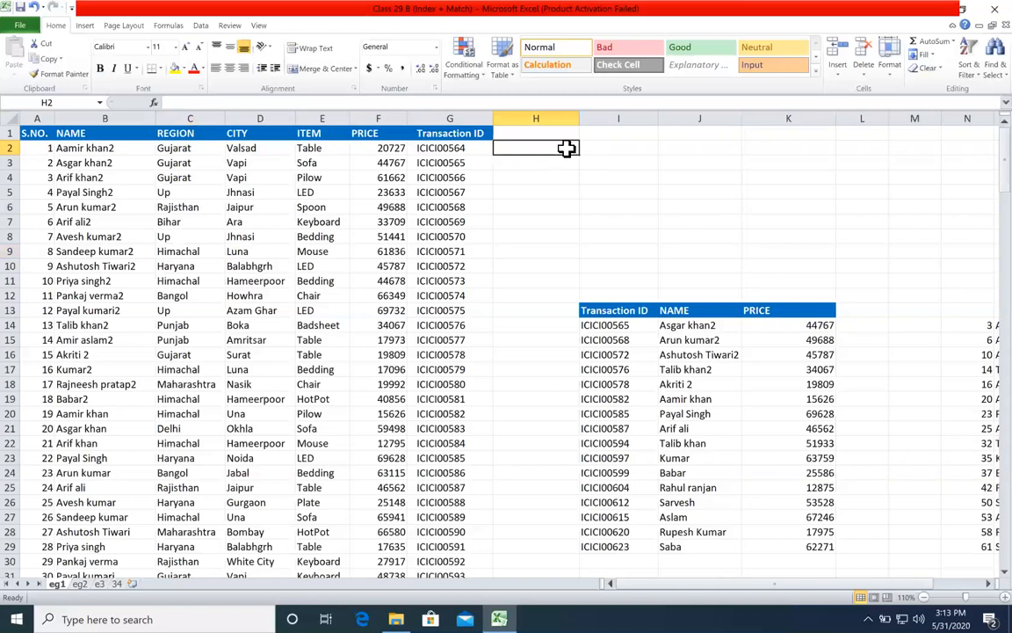
key("Down")
key("Down")
key("Down")
key("Down")
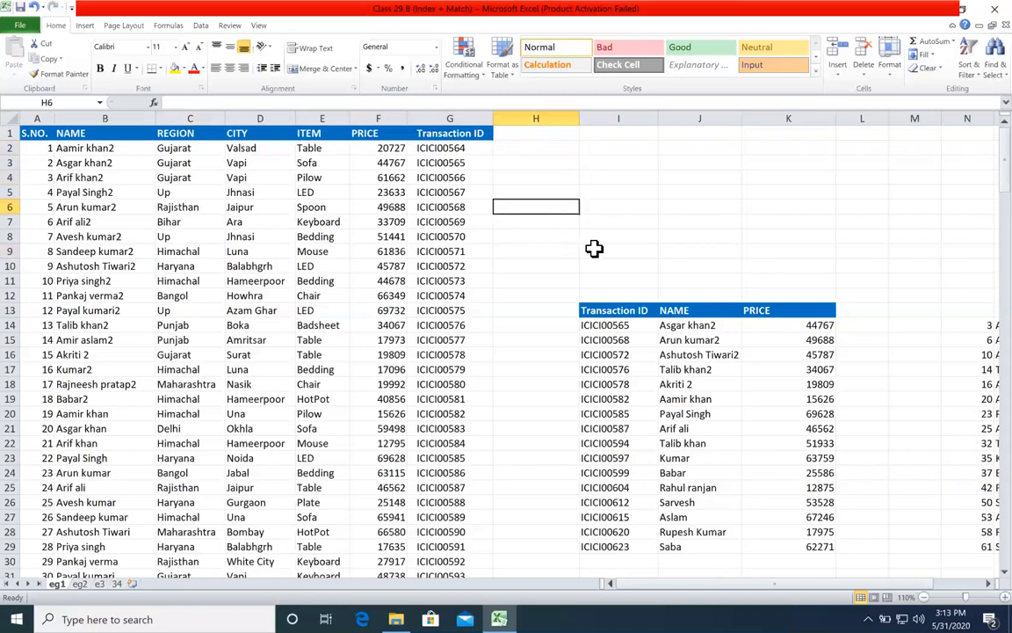
left_click_drag(124, 195, 115, 325)
left_click(108, 266)
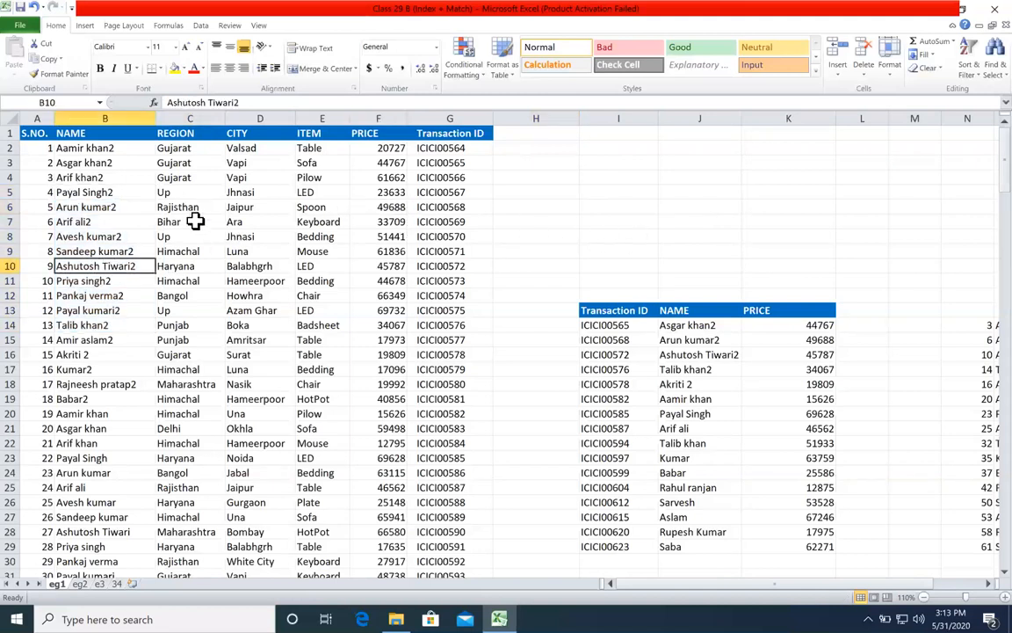
Step: Copy the NAME header and the names in B6, B12, B16, B19, B24 and B27 into a list starting at I4
left_click(96, 133)
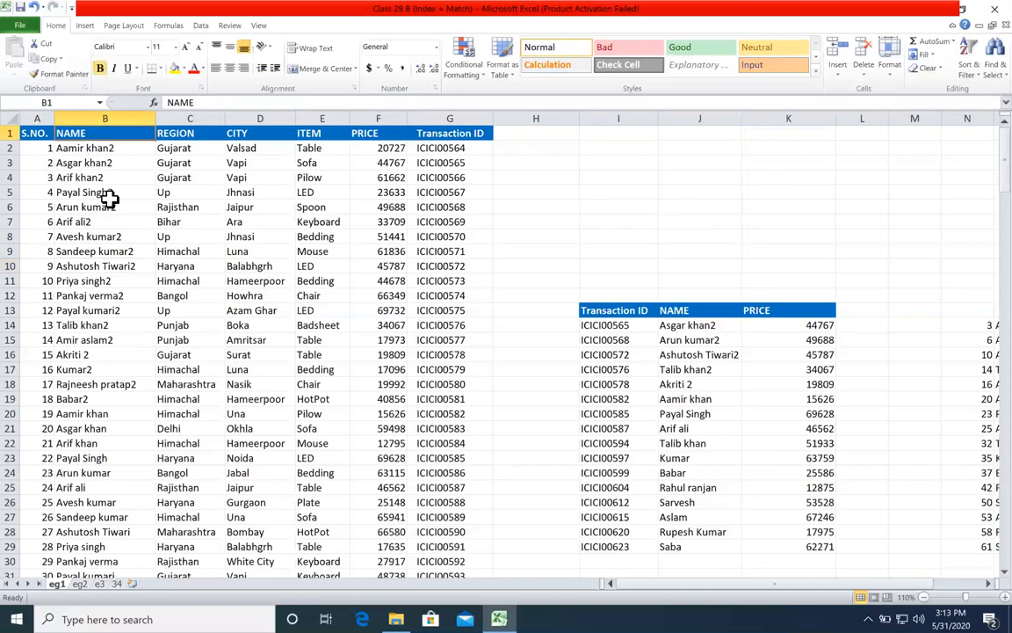
left_click(97, 207, "ctrl")
left_click(97, 295, "ctrl")
left_click(92, 354, "ctrl")
left_click(89, 400, "ctrl")
left_click(107, 516, "ctrl")
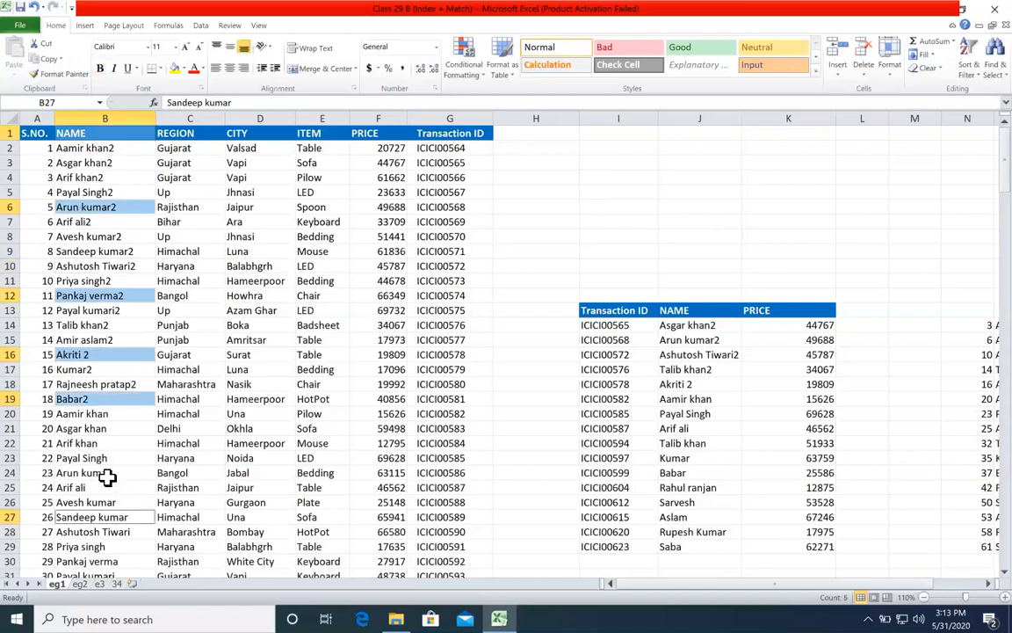
left_click(106, 474, "ctrl")
key("ctrl+c")
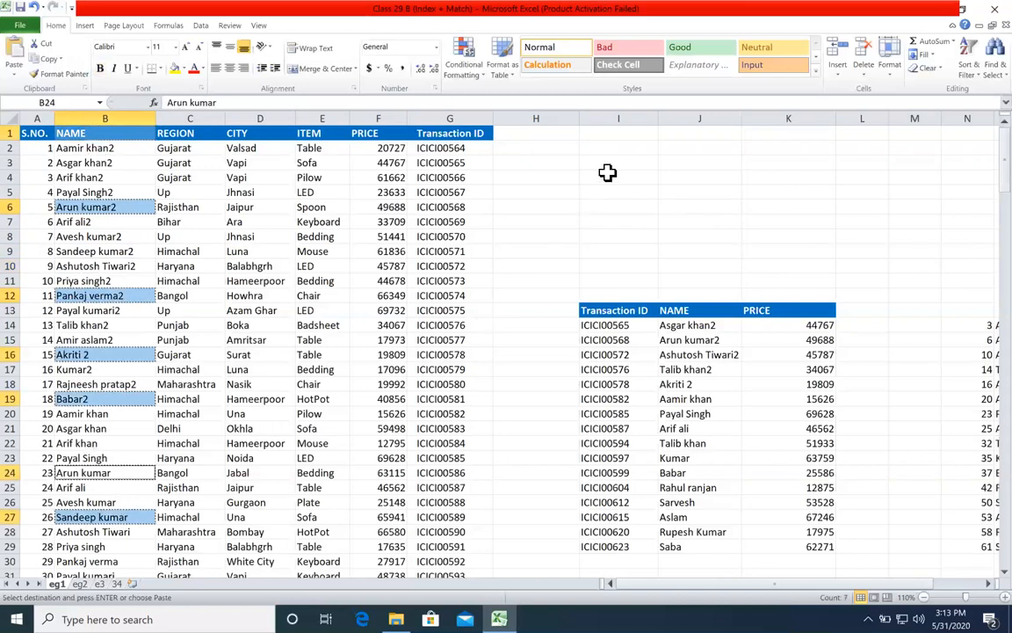
left_click(600, 180)
key("ctrl+v")
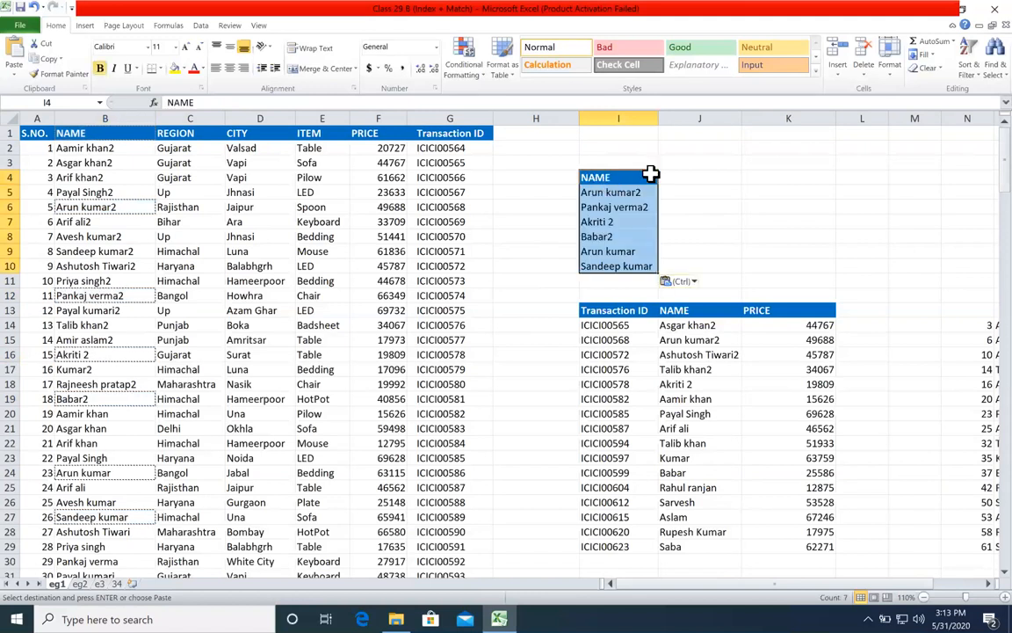
key("Escape")
Step: Start an INDEX formula in J5 with the absolute PRICE range $F$1:$F$202 as its array
left_click(686, 179)
left_click_drag(389, 147, 373, 267)
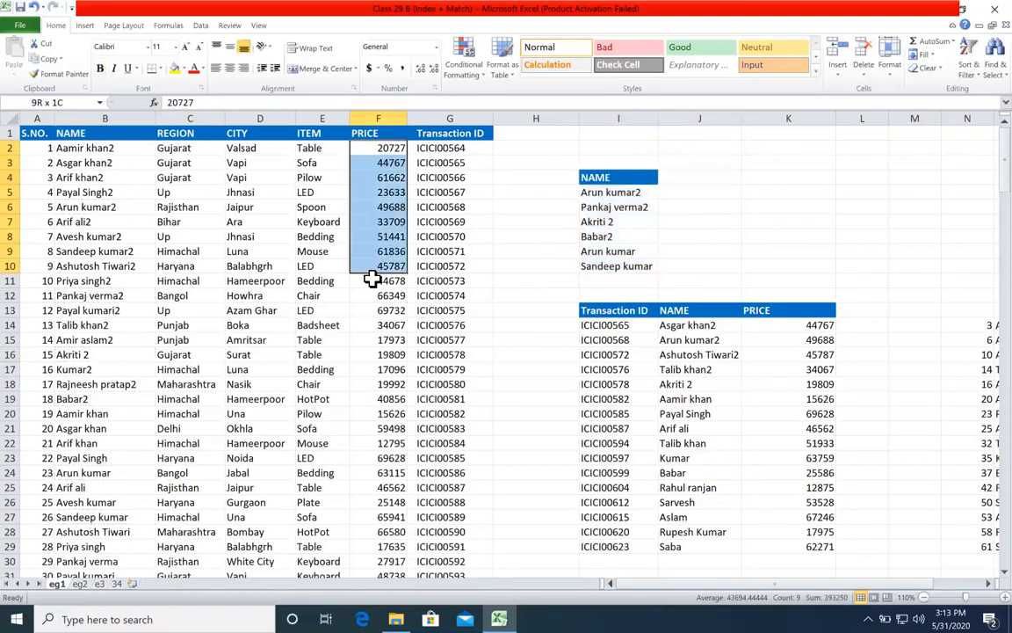
left_click(689, 187)
type("=ind")
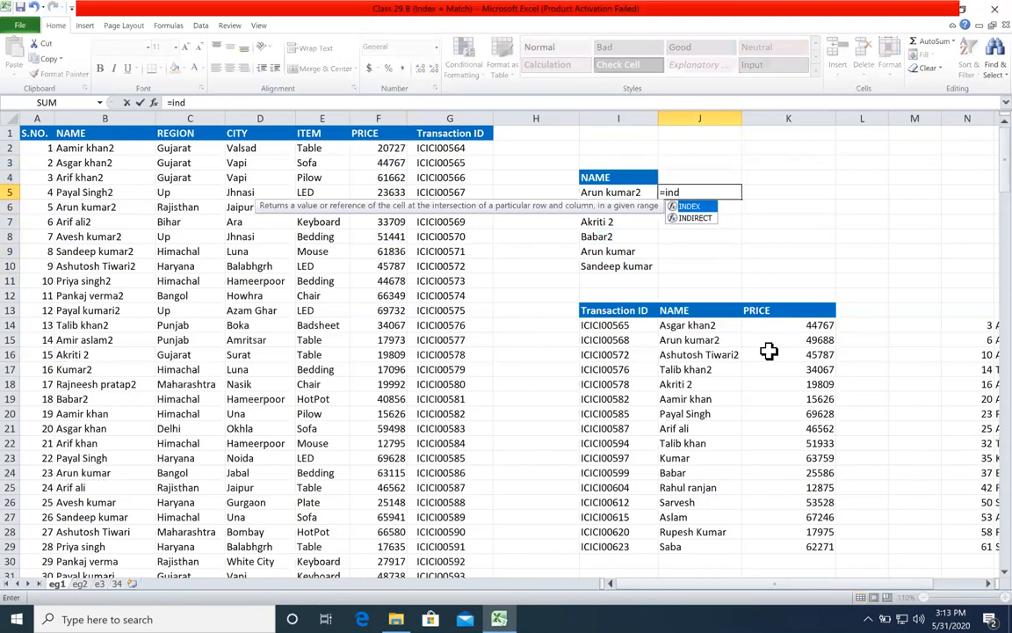
key("Tab")
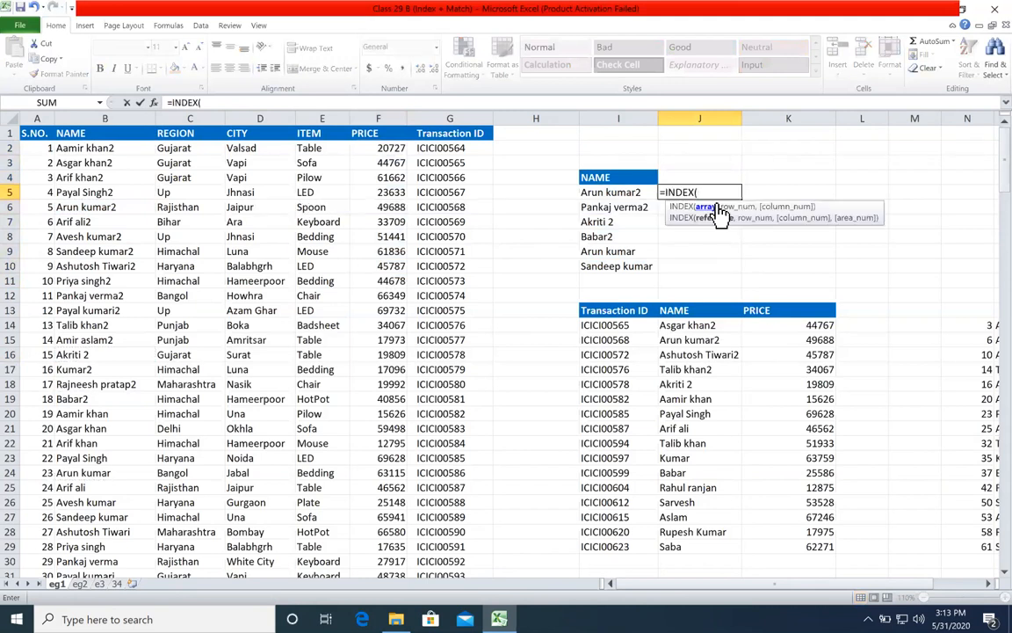
left_click(391, 136)
key("ctrl+shift+Down")
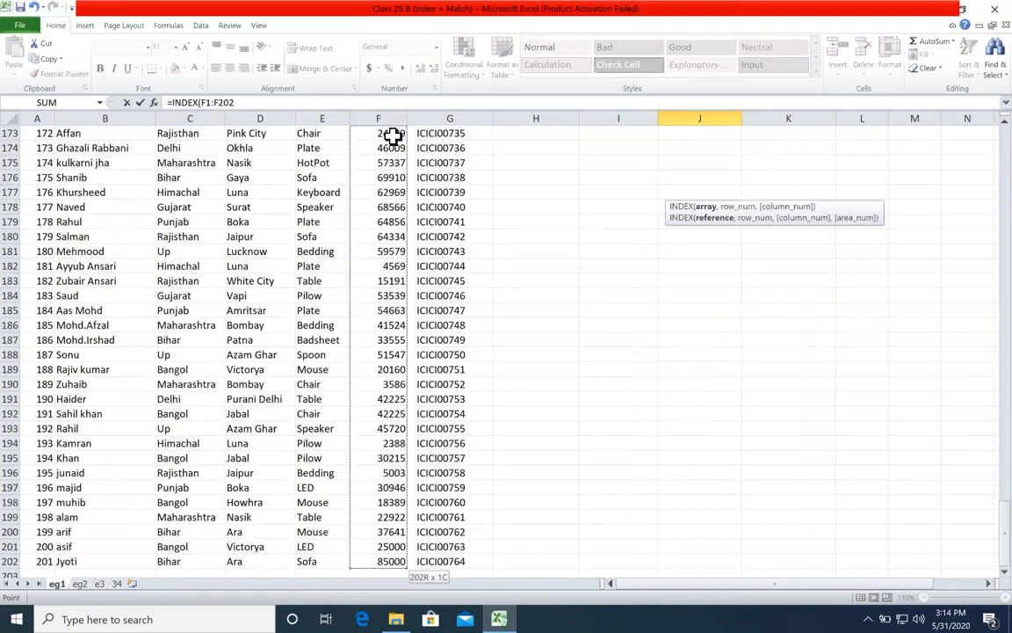
key("F4")
type(",")
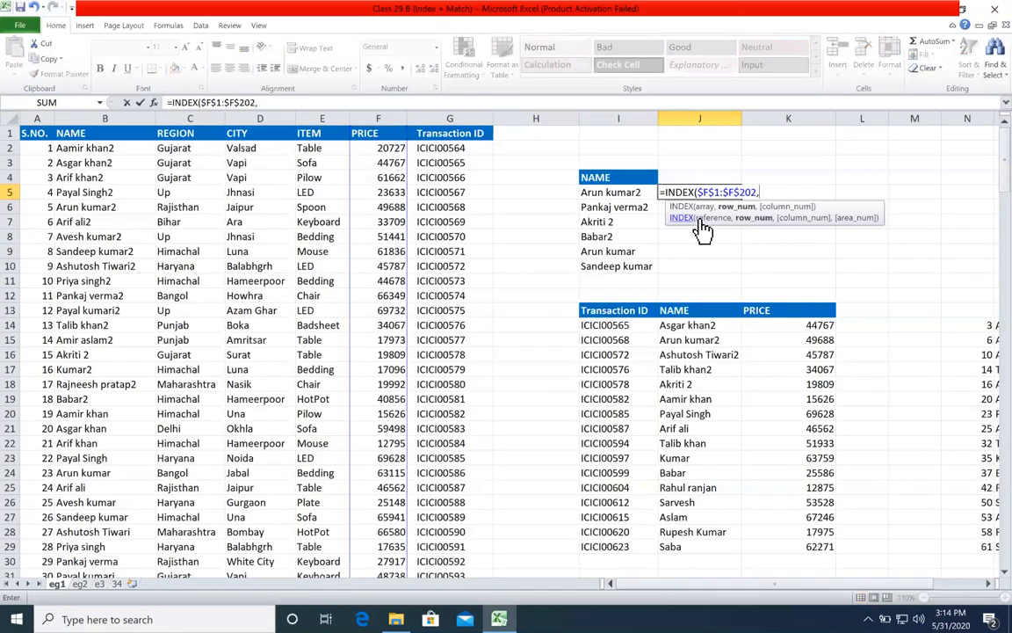
Step: Complete the J5 formula with a nested MATCH that looks up I5 in $B$1:$B$202 with match type 0
type("ma")
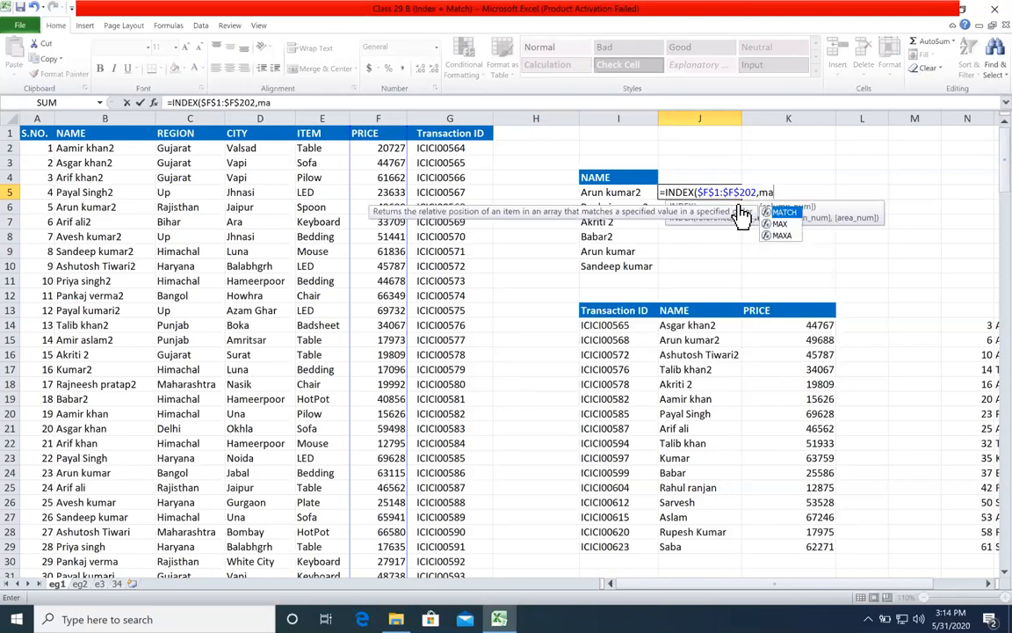
key("Tab")
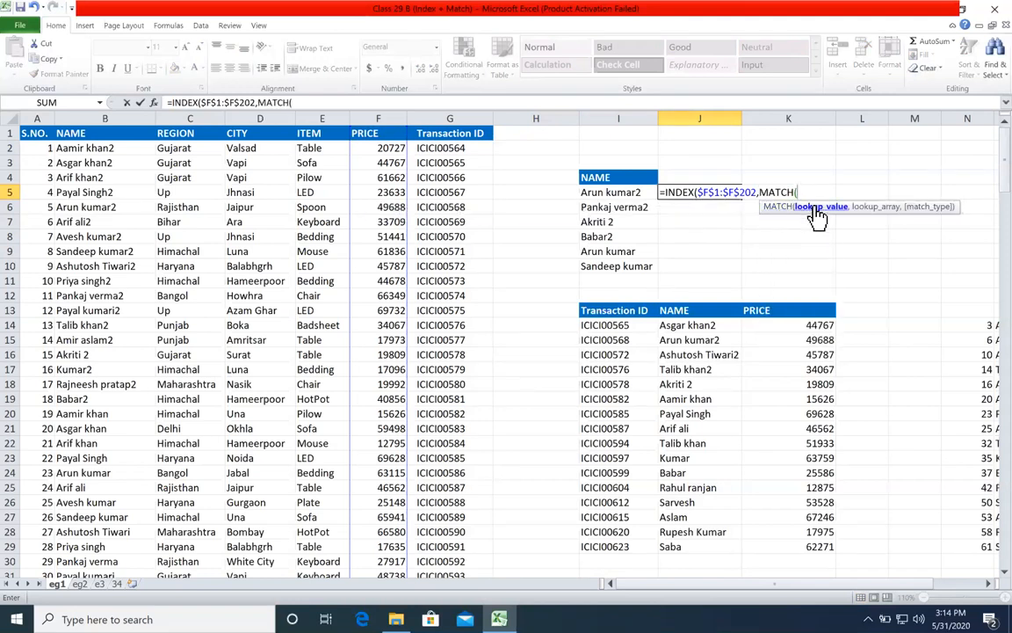
left_click(636, 193)
type(",")
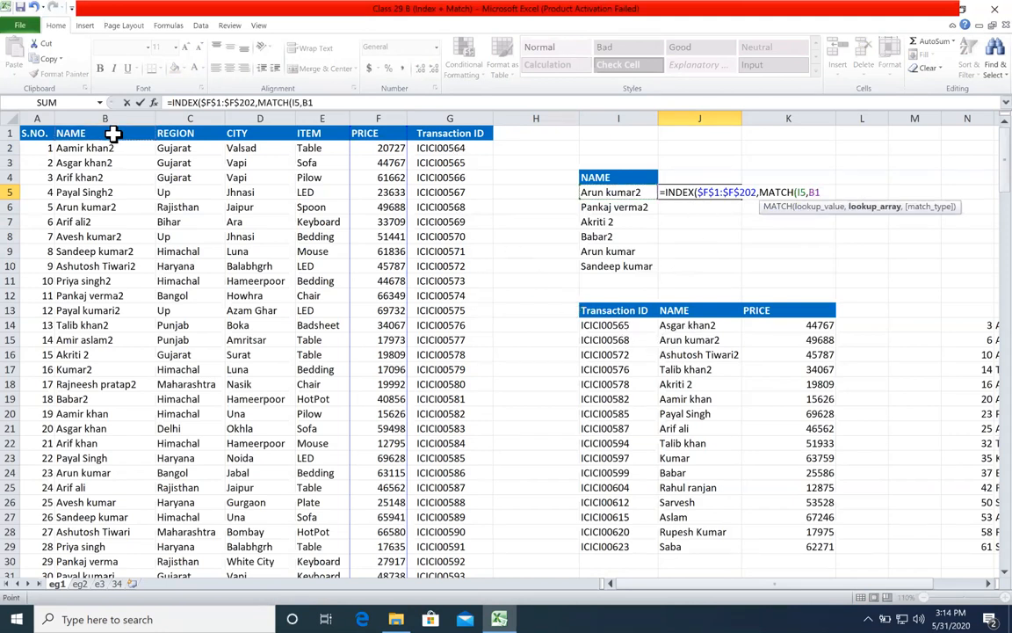
key("ctrl+shift+Down")
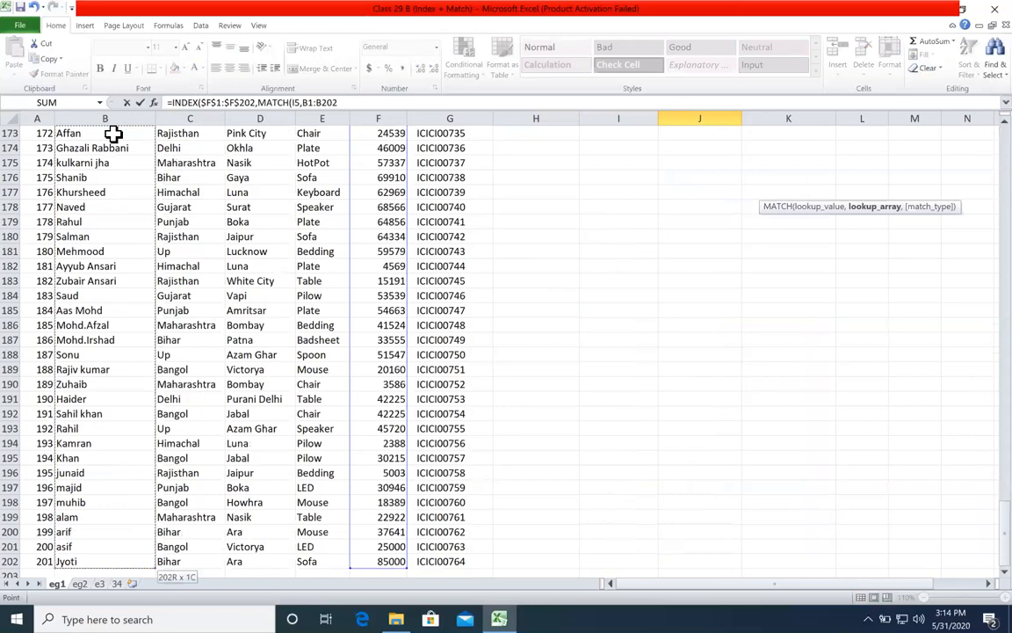
key("F4")
type(",0))")
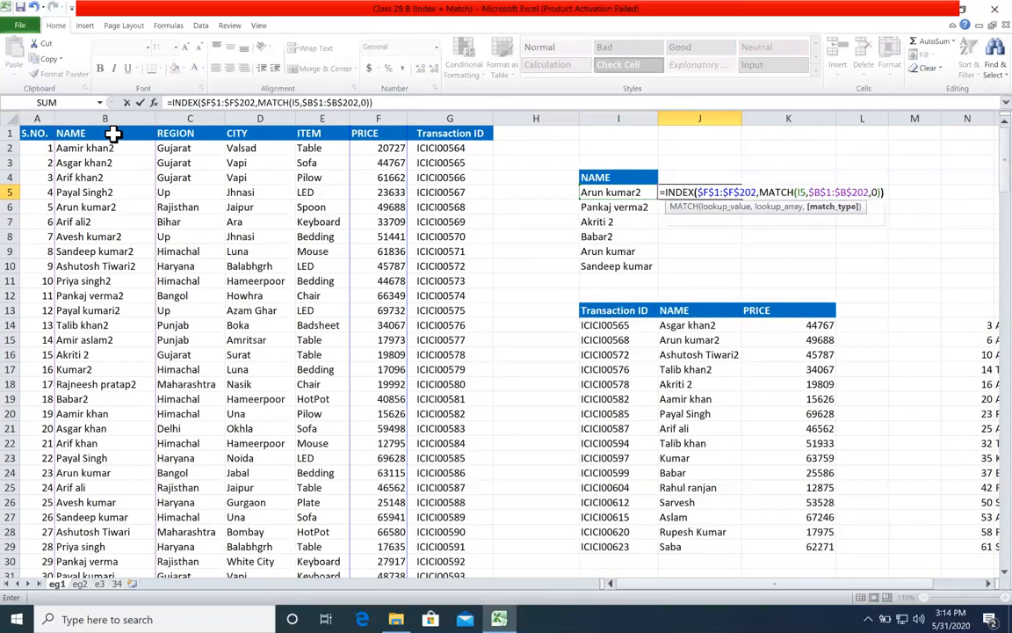
key("Return")
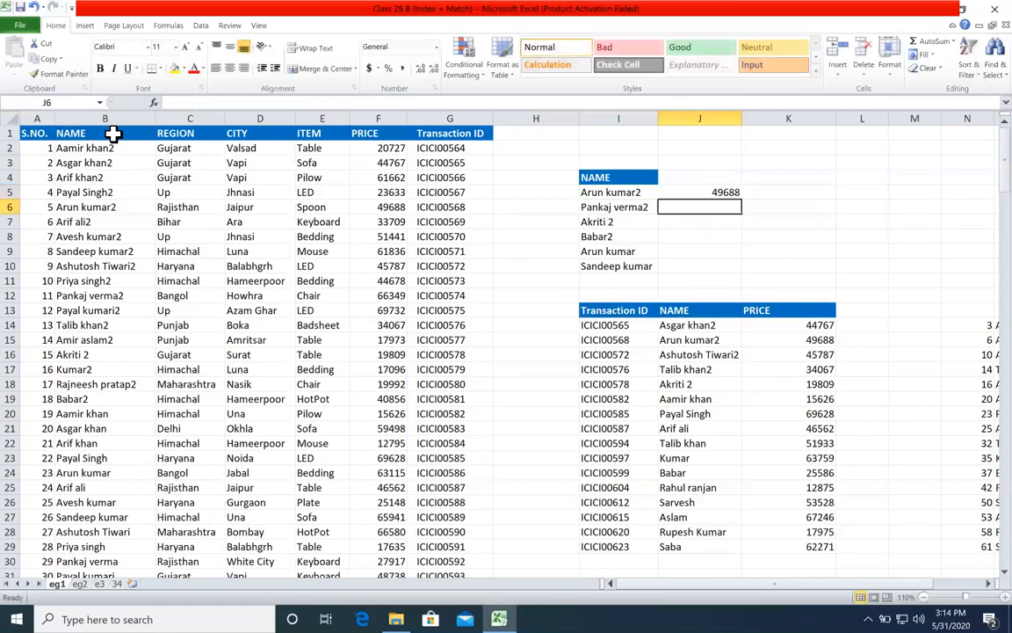
Step: Fill the INDEX-MATCH price formula from J5 down to J10
left_click(721, 192)
double_click(742, 199)
left_click(767, 217)
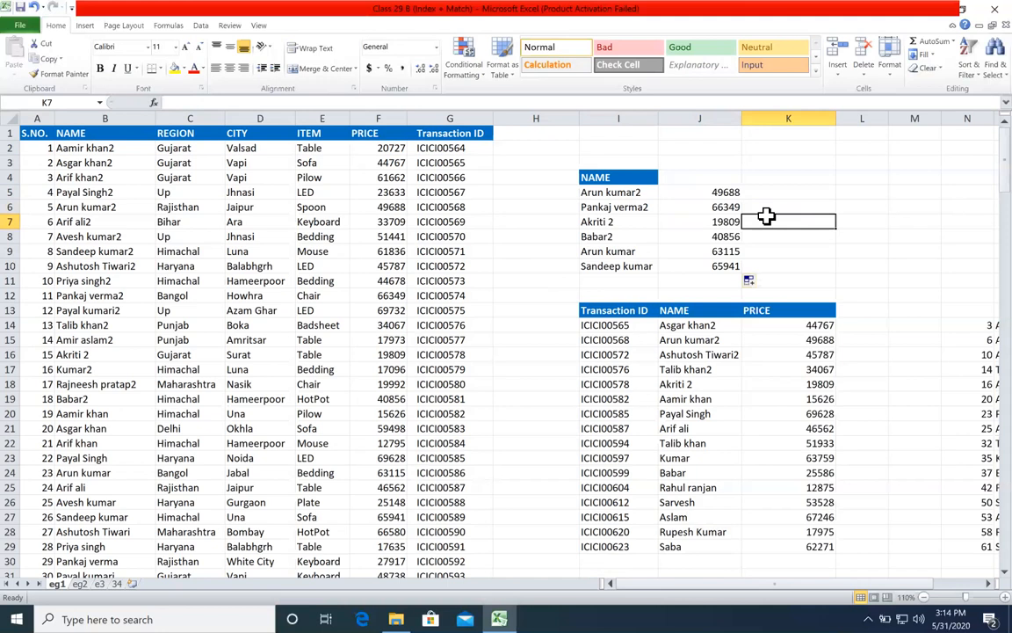
Step: Start a VLOOKUP formula in K5 with I5 as lookup value and $B$1:$G$202 as the absolute table array
left_click(764, 189)
type("=vl")
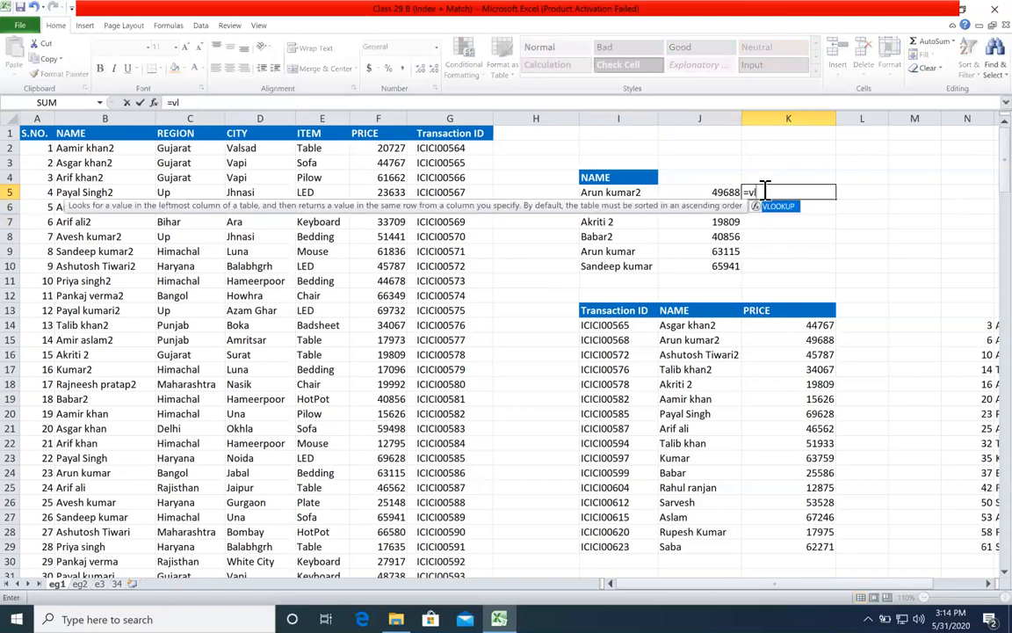
key("Tab")
left_click(633, 193)
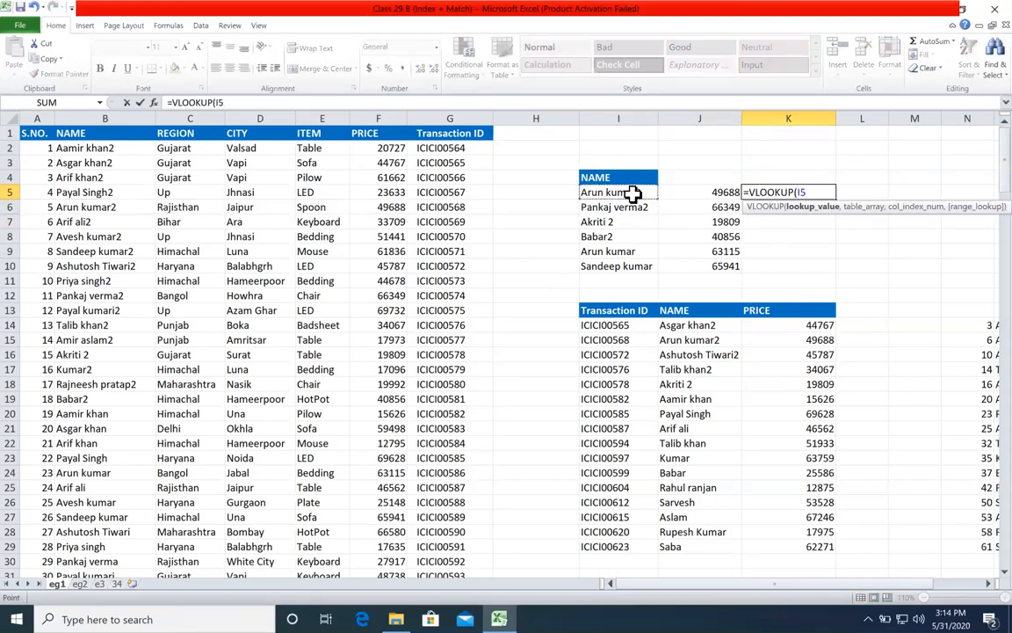
type(",")
left_click(139, 139)
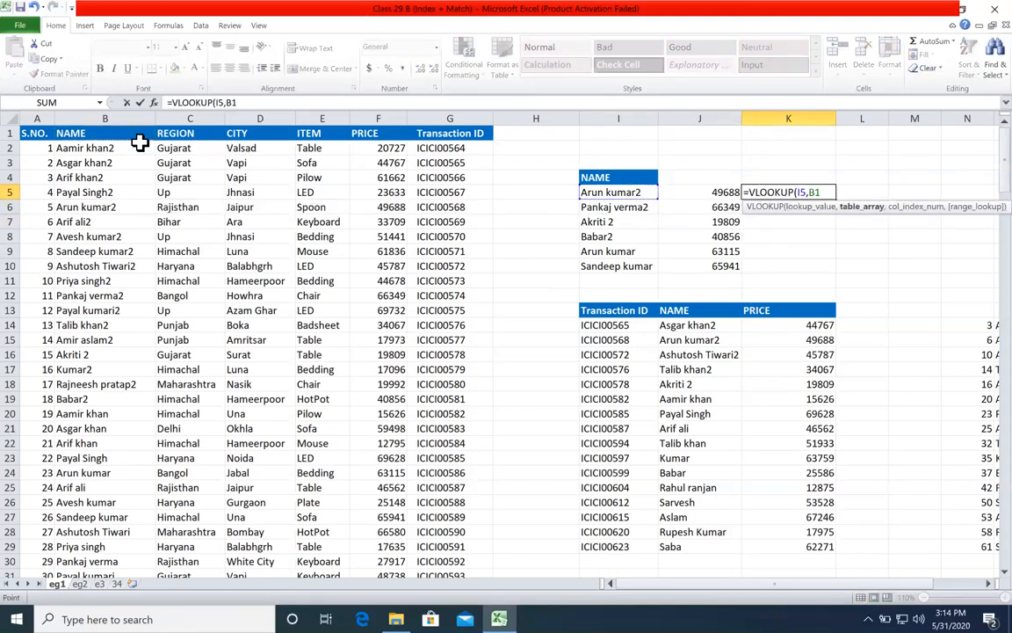
key("ctrl+shift+Down")
key("ctrl+shift+Right")
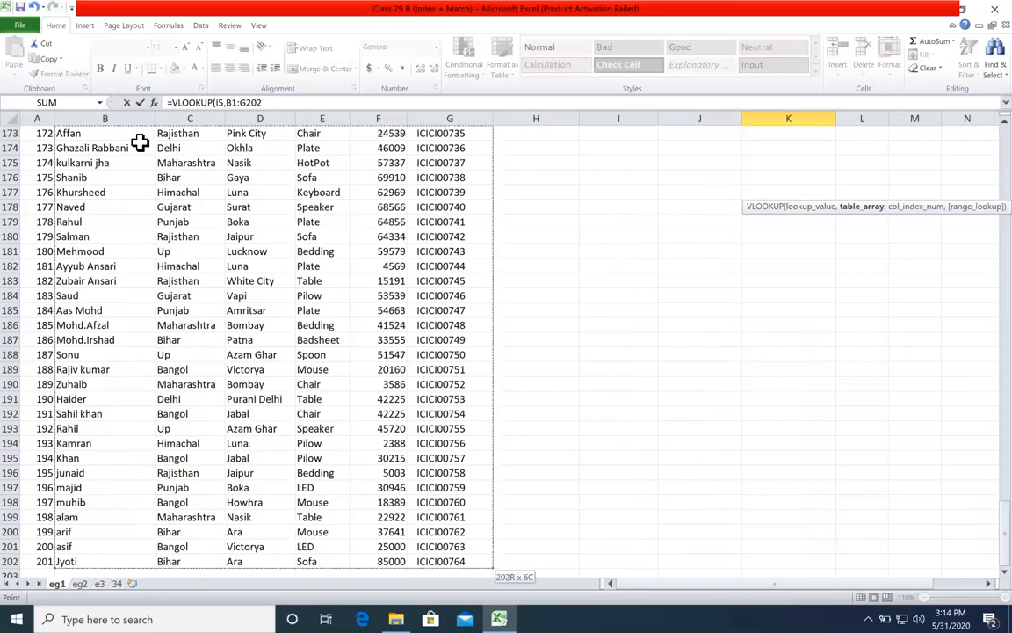
key("F4")
type(",")
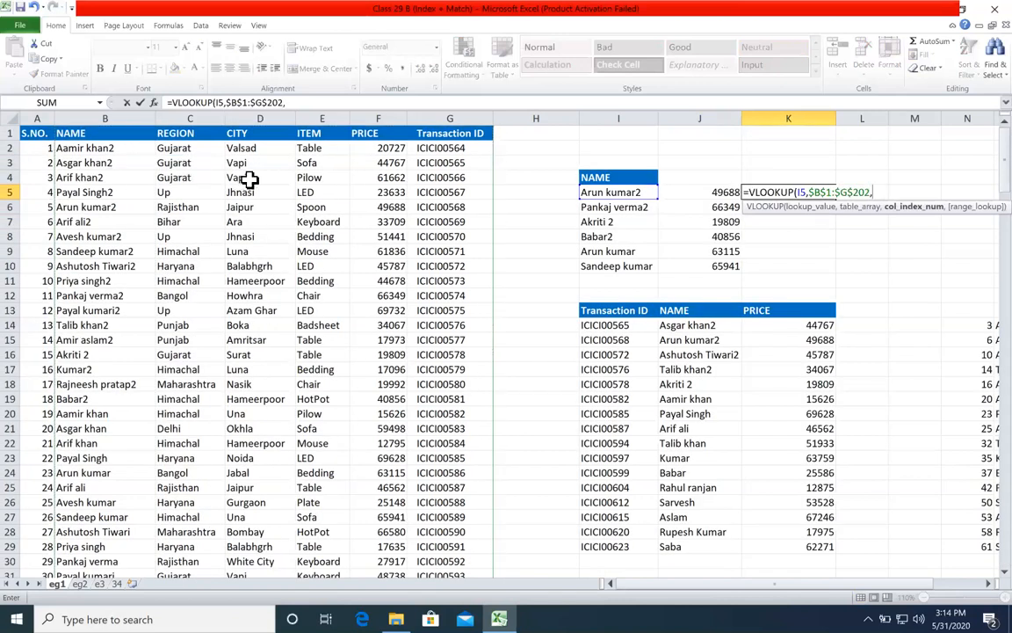
type("5,0)")
Step: Finish the VLOOKUP with column index 5 and exact match 0, and fill it down to K10
key("ctrl+Return")
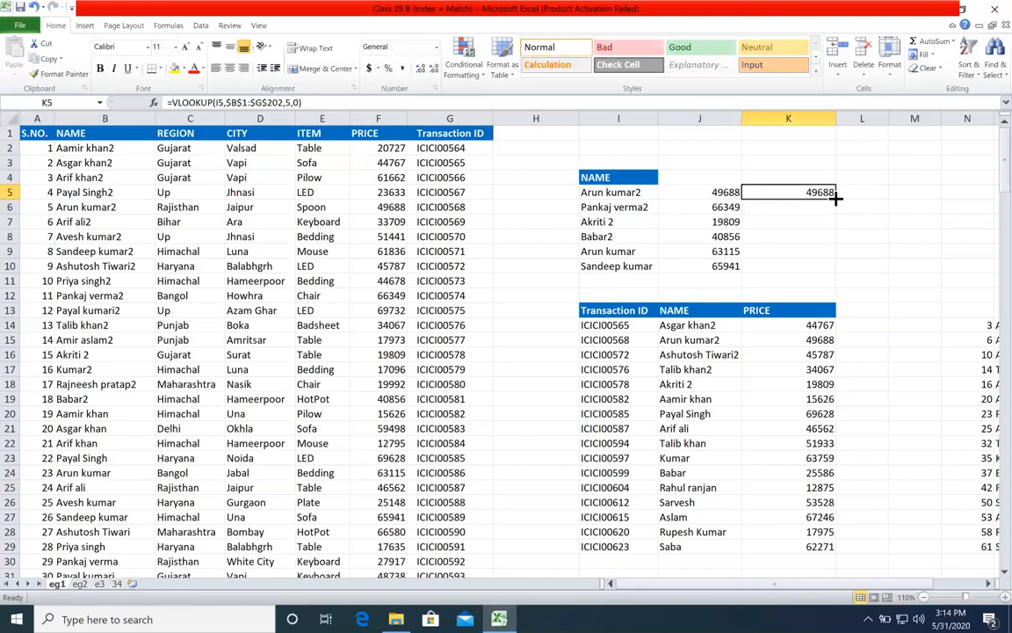
double_click(835, 199)
Step: Compare the INDEX-MATCH formula in J5 with the VLOOKUP formula in K5
double_click(727, 191)
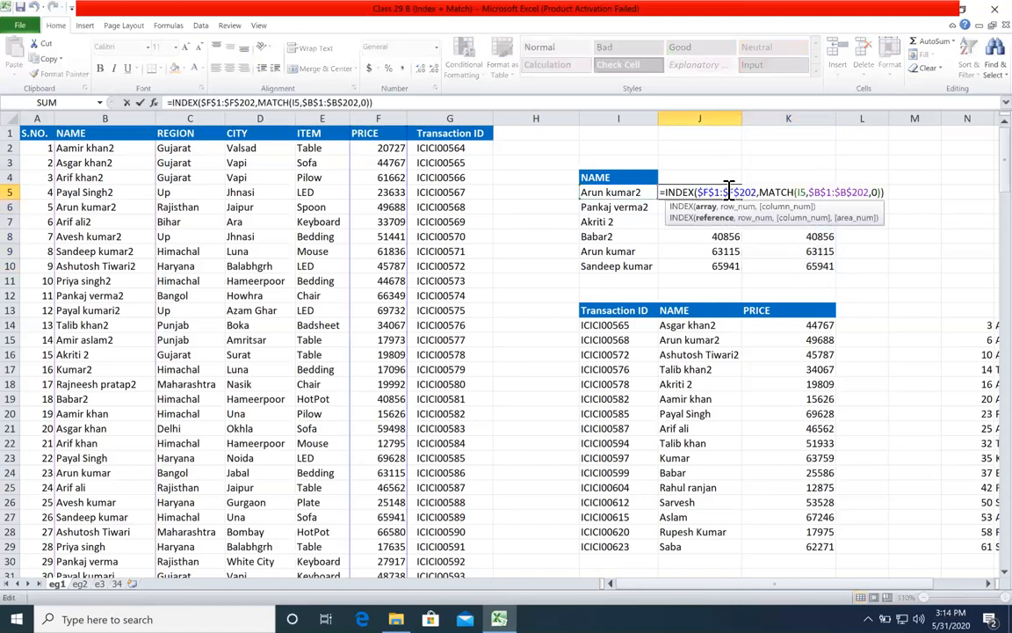
key("Return")
double_click(787, 198)
double_click(789, 193)
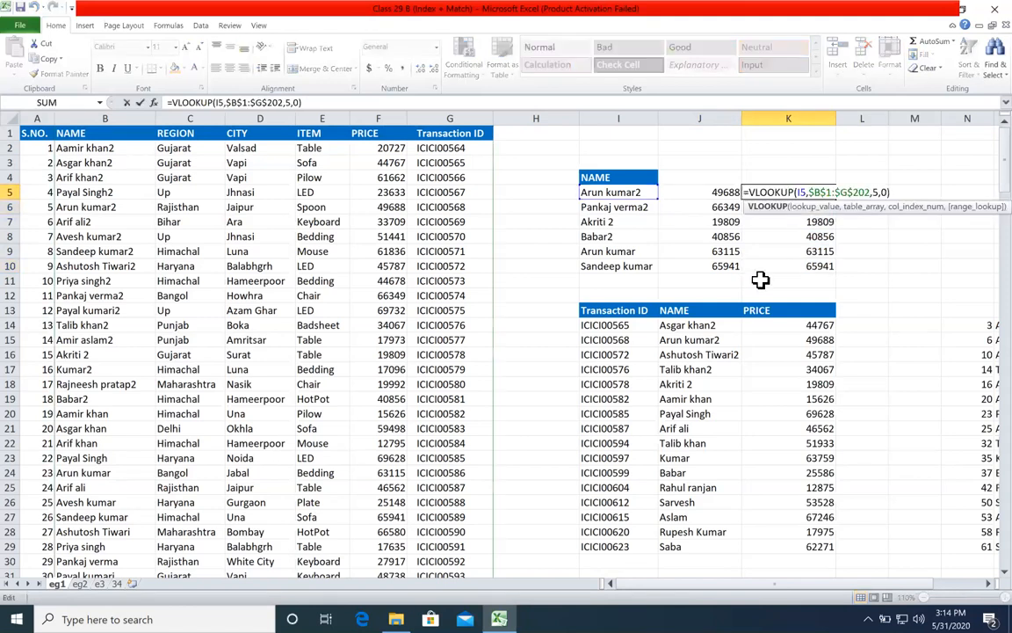
key("Return")
left_click(777, 192)
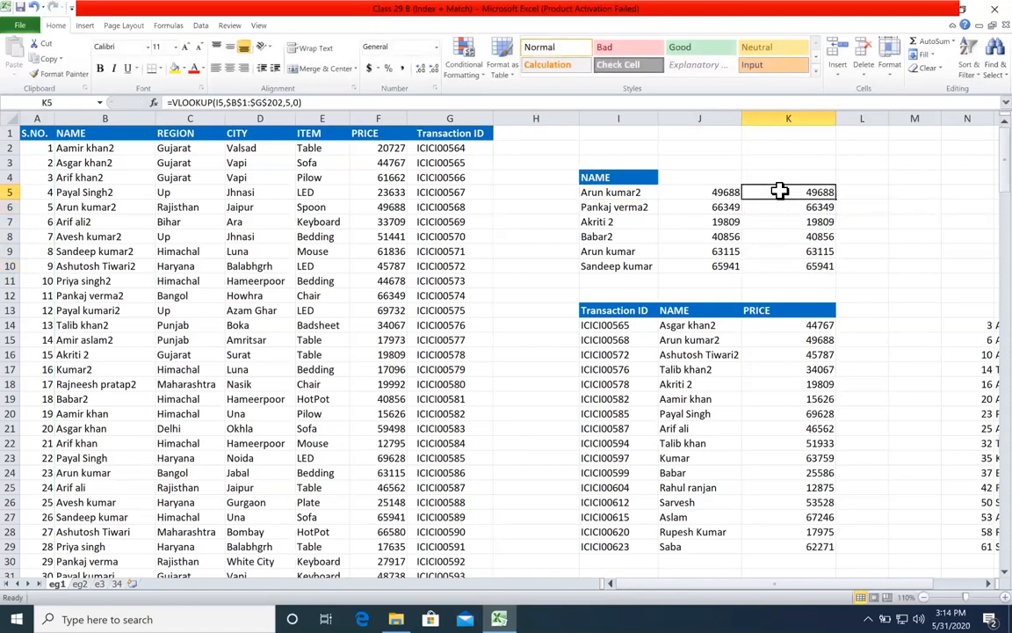
left_click(715, 196)
left_click(795, 194)
left_click(719, 193)
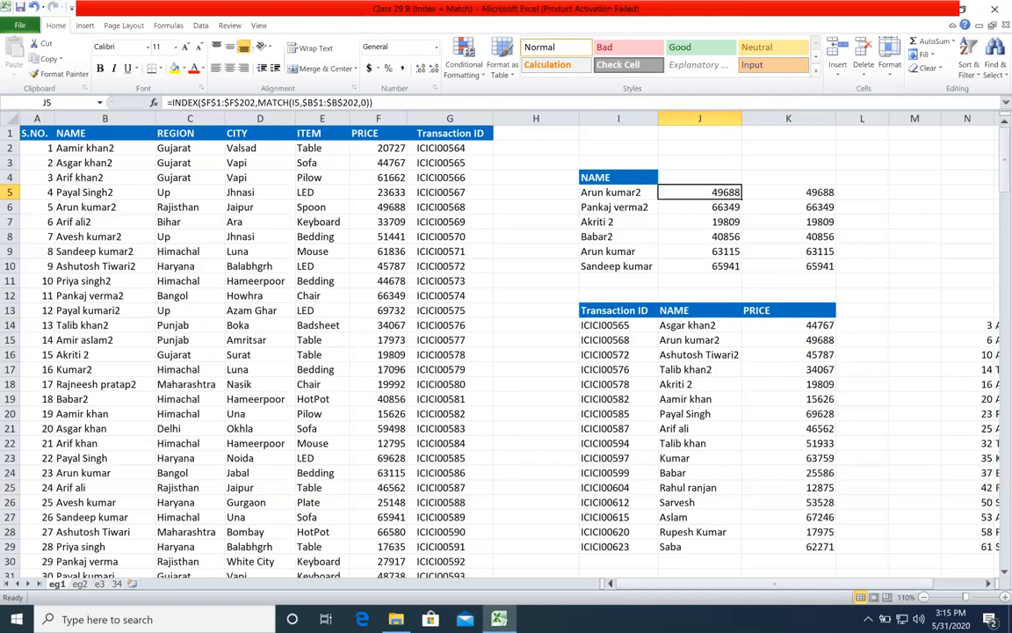
Step: Start an INDEX formula in B2 of eg2 with the whole NAME column 'eg1'!$B:$B as its array
left_click(79, 584)
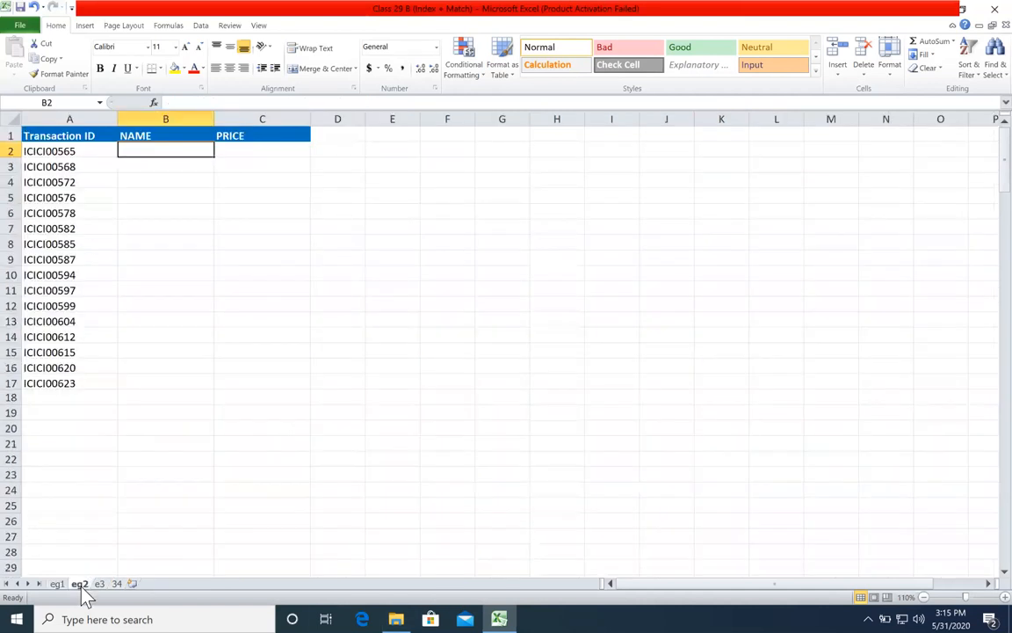
type("=inde")
double_click(162, 166)
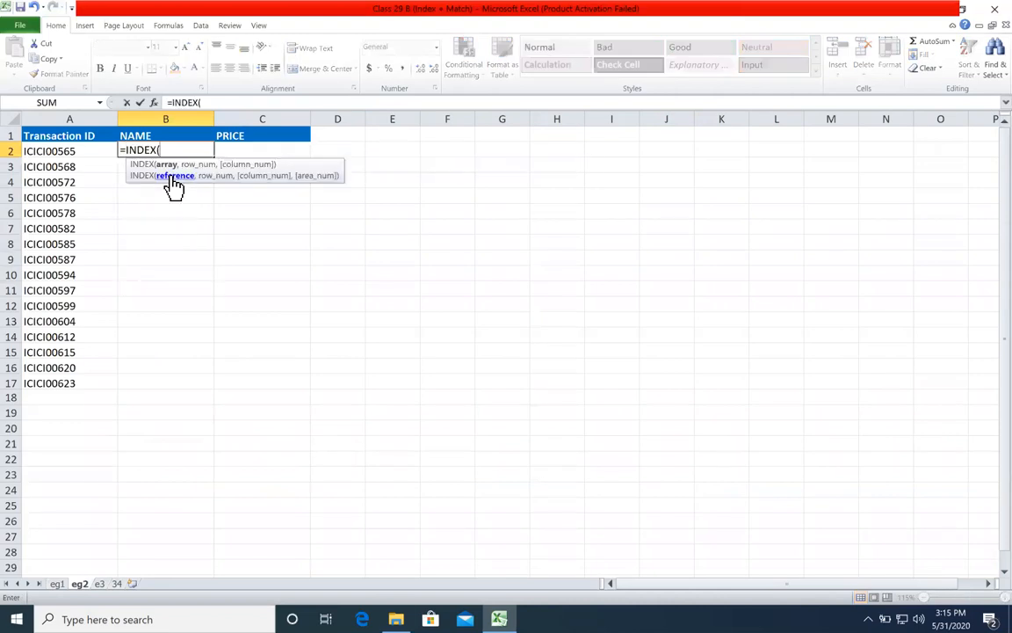
left_click(58, 583)
left_click(92, 118)
scroll(106, 317, "down", 20)
scroll(99, 368, "up", 20)
left_click_drag(79, 177, 79, 413)
left_click(102, 116)
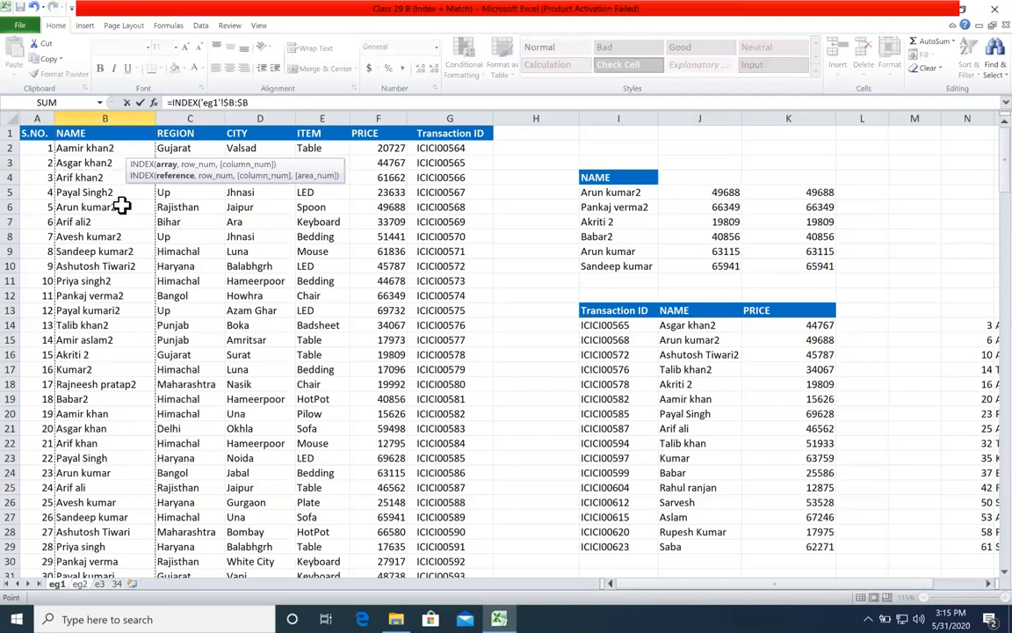
left_click(268, 103)
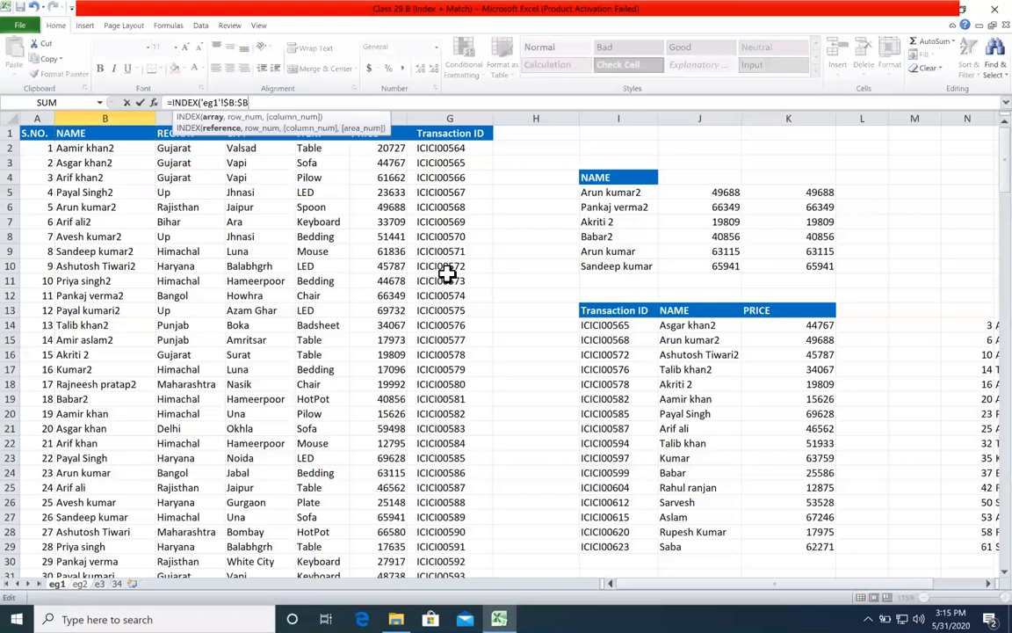
type(",m")
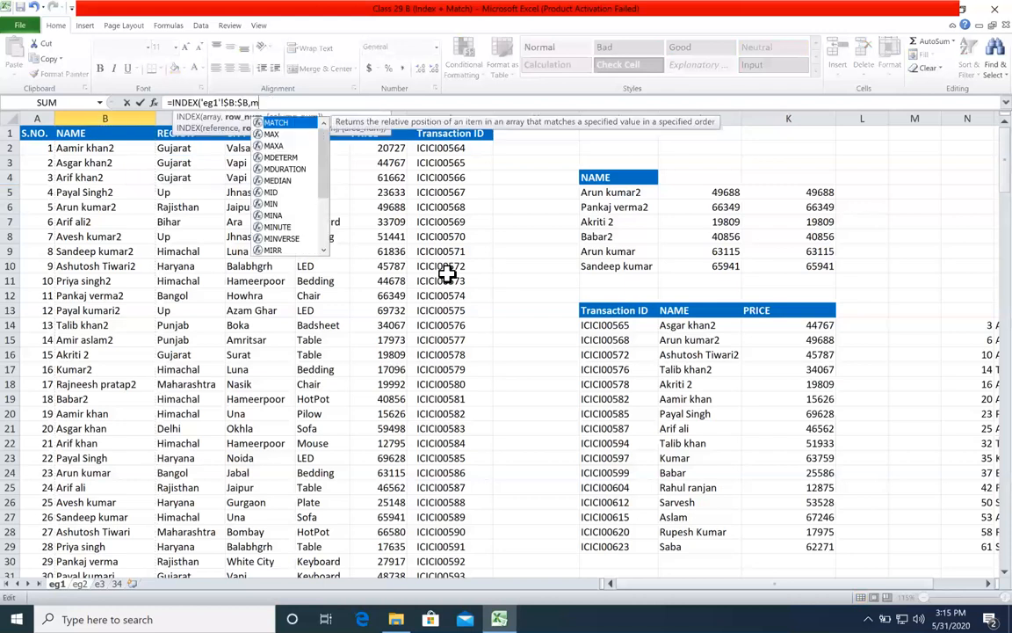
Step: Nest a MATCH as the row number, with lookup value 'eg2'!A2, lookup array 'eg1'!$G:$G and match type 0
key("Tab")
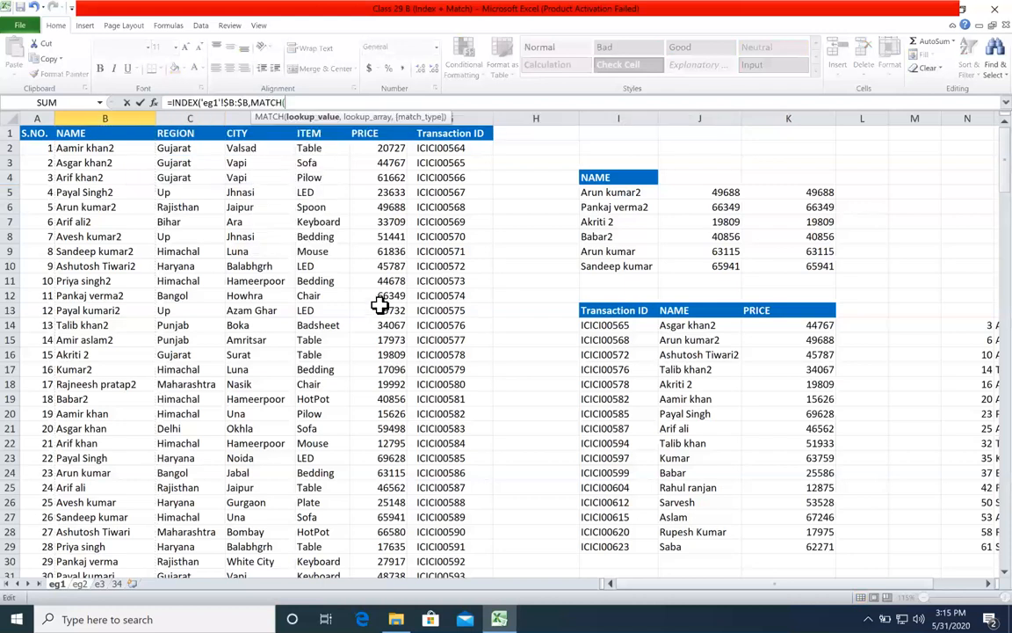
left_click(79, 584)
left_click(71, 151)
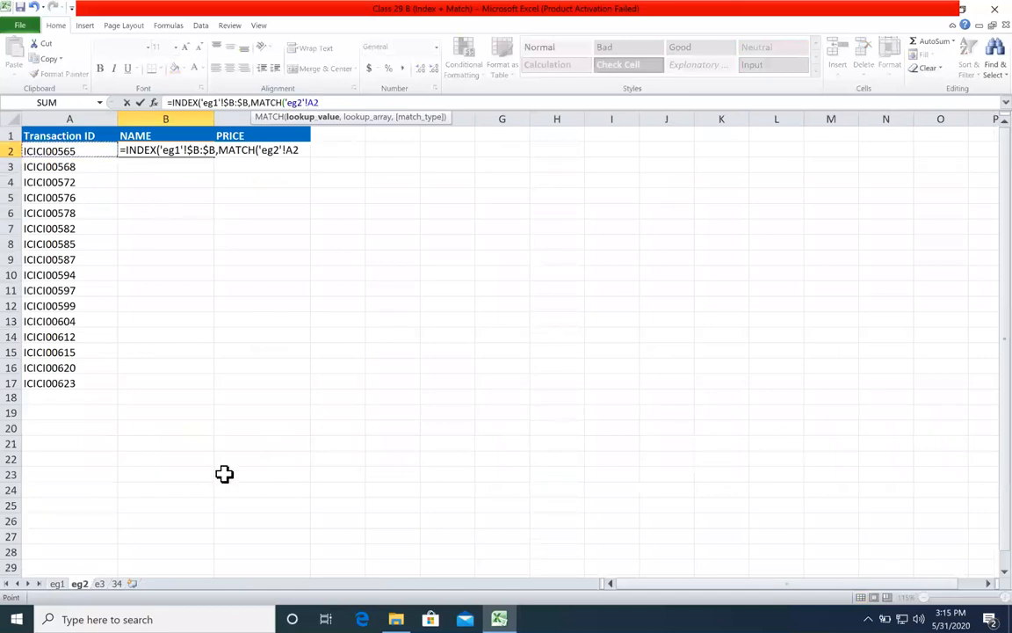
type(",")
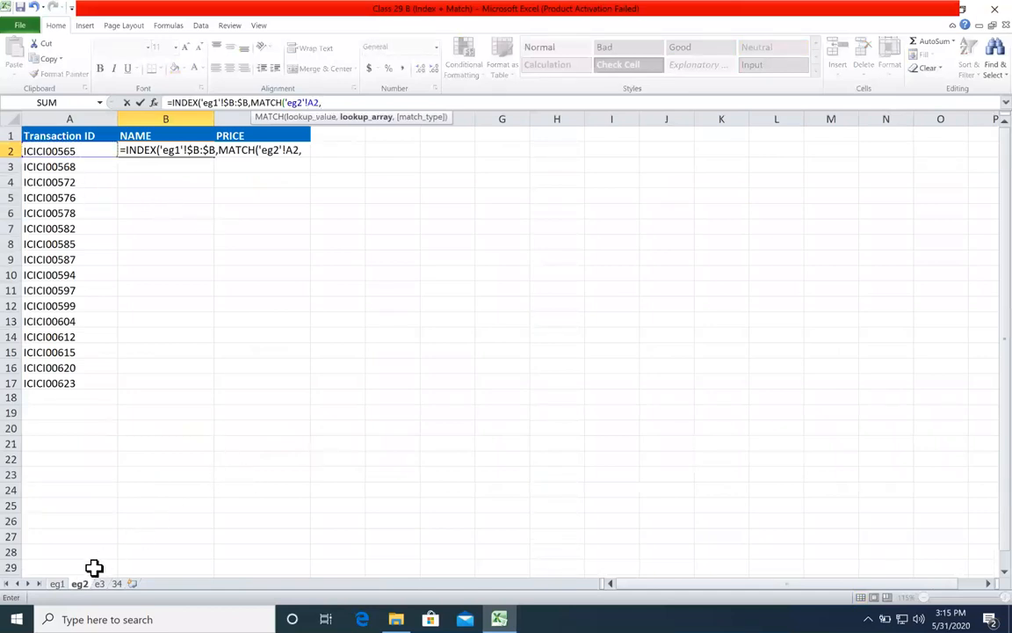
left_click(56, 584)
left_click(462, 118)
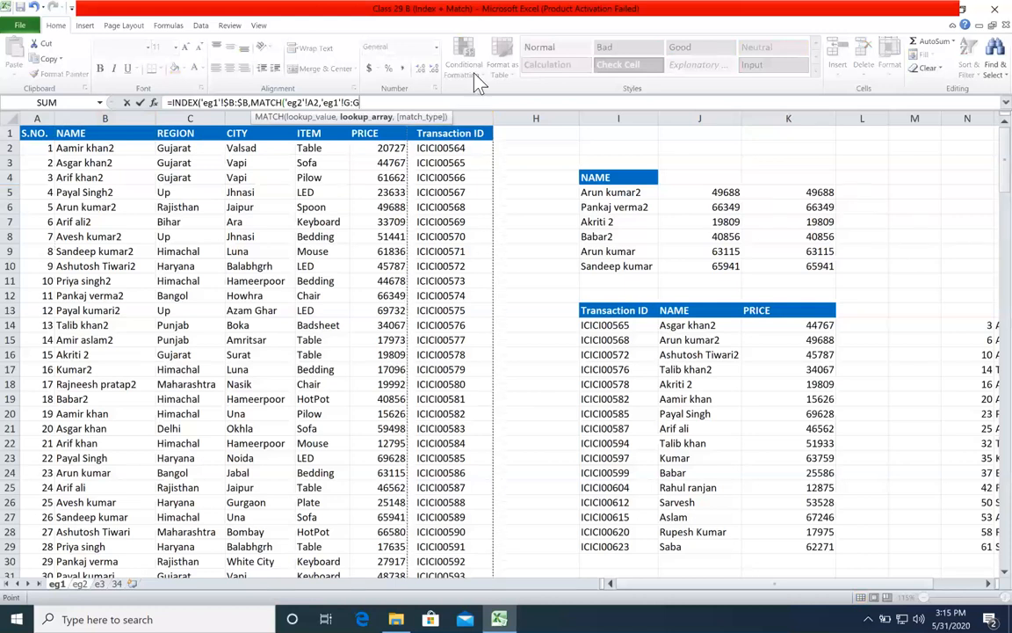
key("F4")
type(",0")
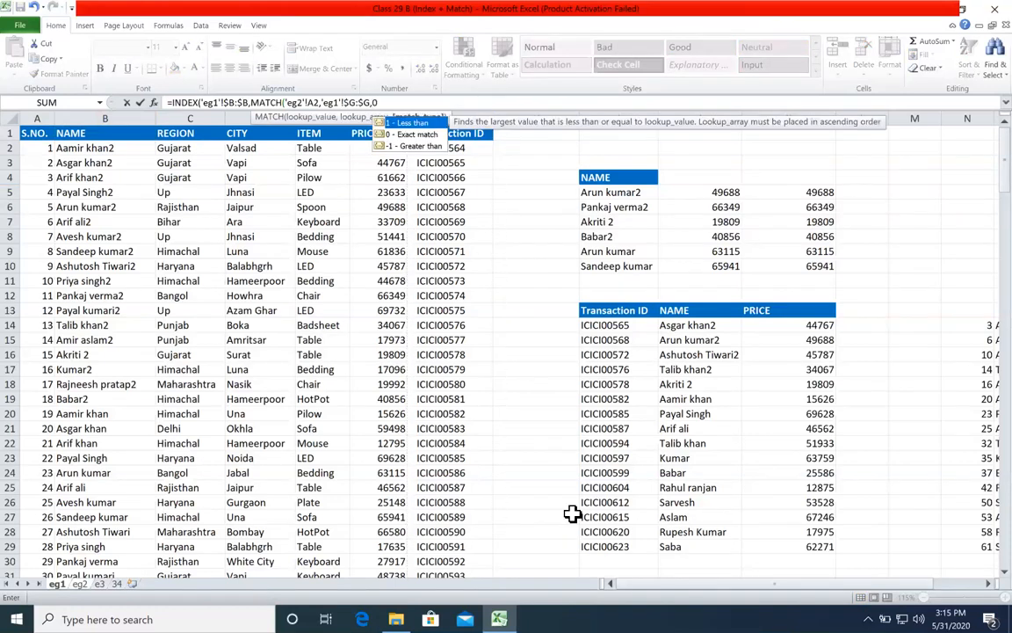
Step: Review the lookup value, lookup array and match type arguments of the nested MATCH
left_click(274, 102)
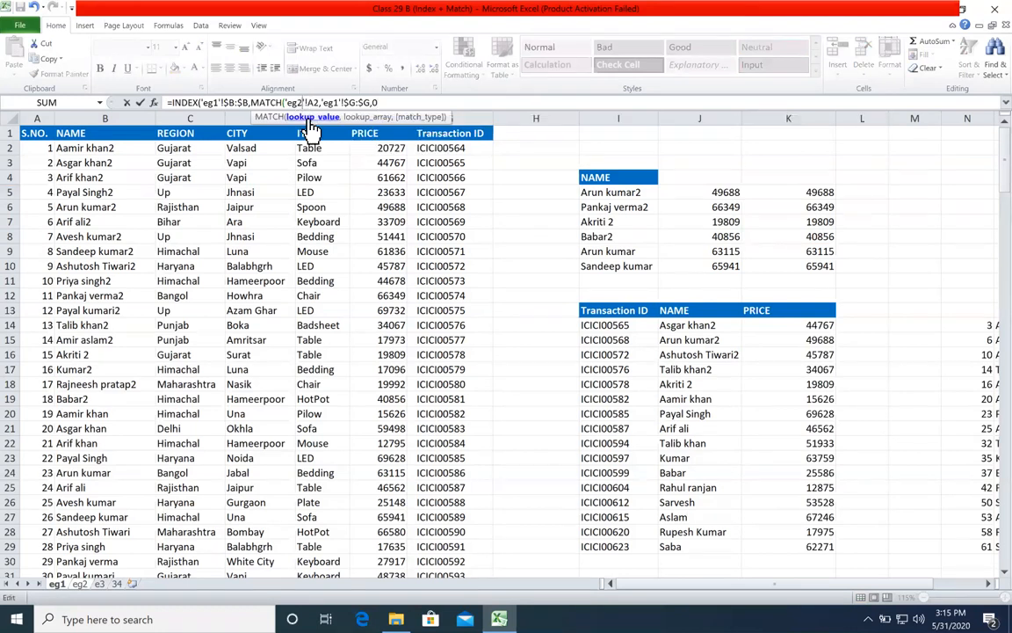
left_click(310, 123)
left_click(370, 120)
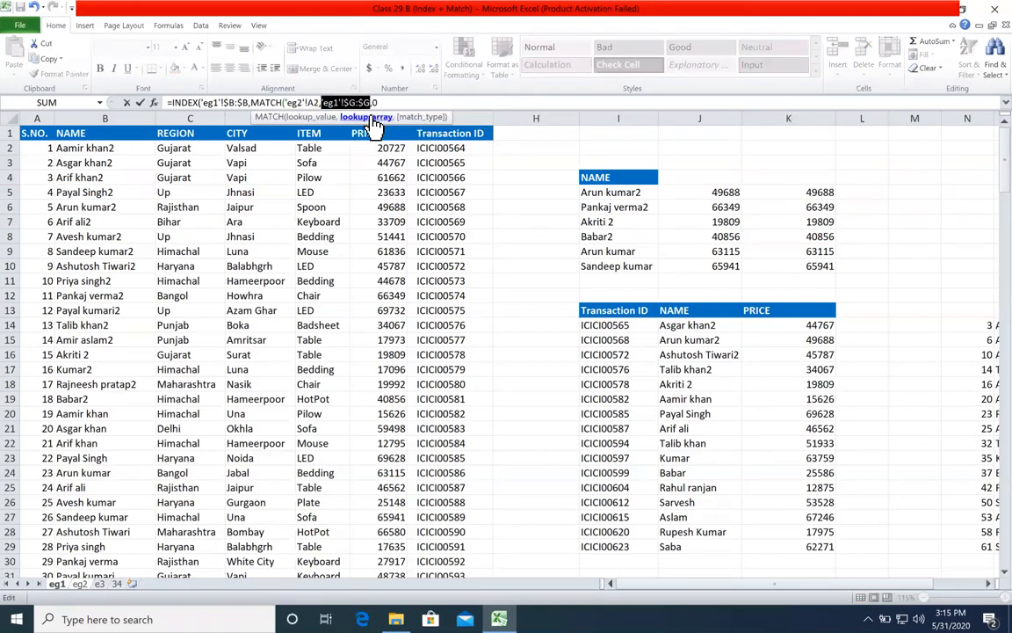
left_click(424, 116)
left_click(411, 102)
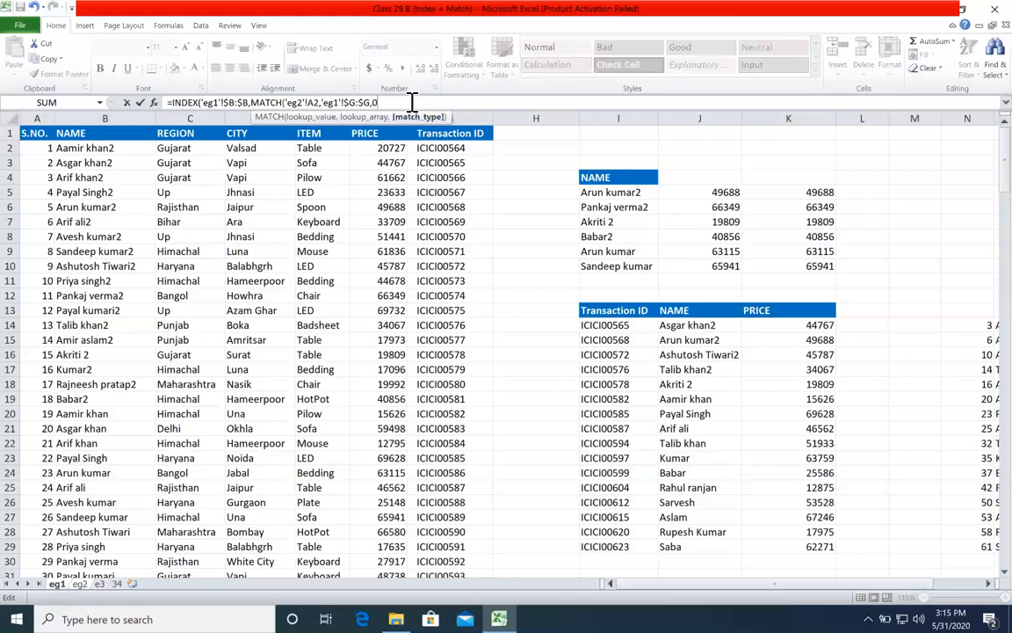
Step: Complete the INDEX-MATCH name formula in B2 of eg2 and fill it down through B17
type(")")
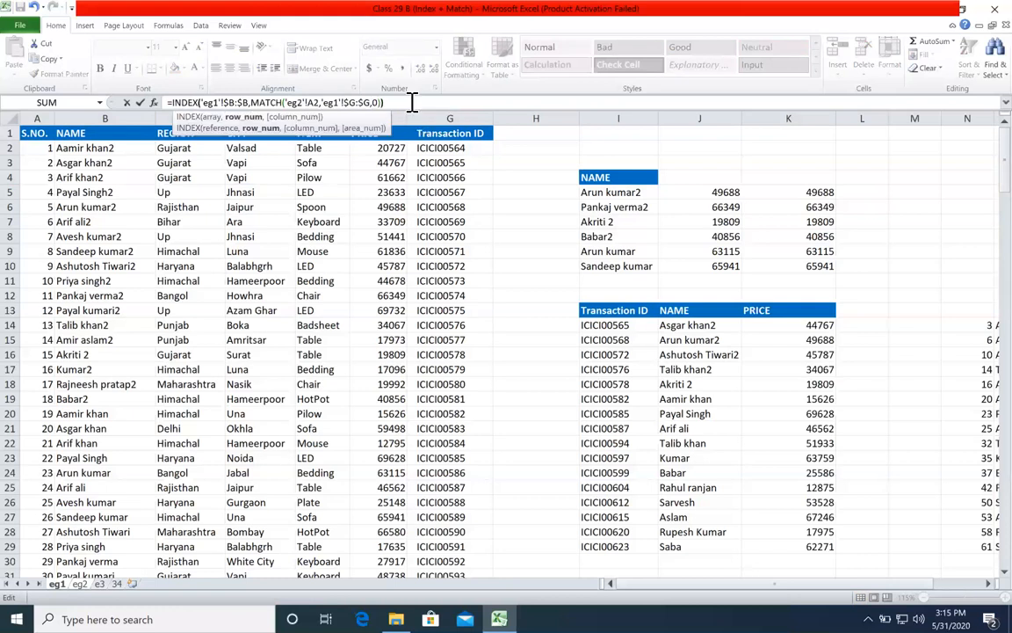
key("Return")
left_click(201, 145)
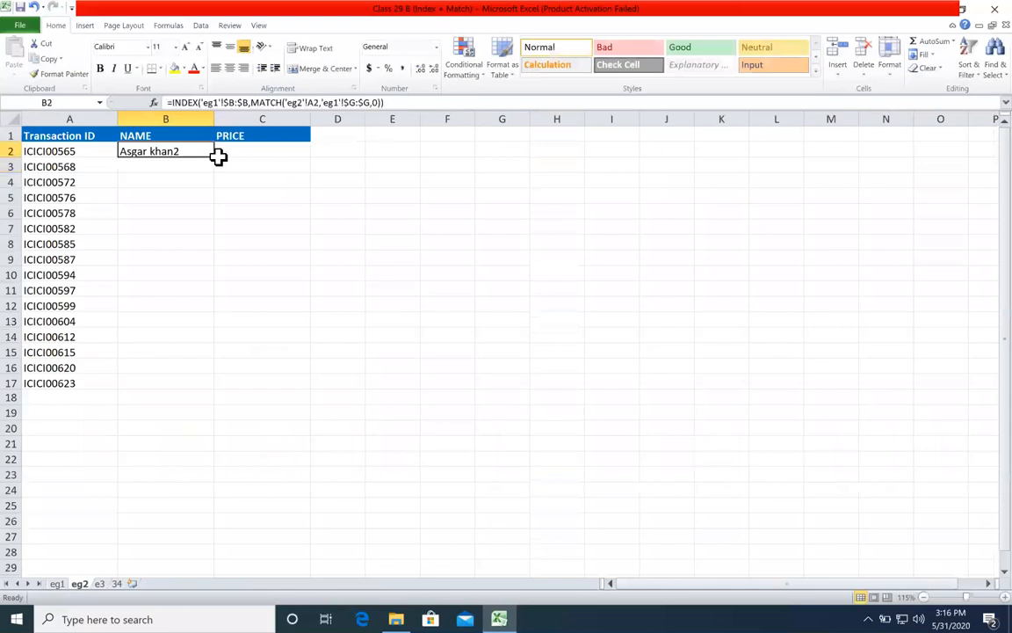
double_click(213, 158)
left_click(276, 149)
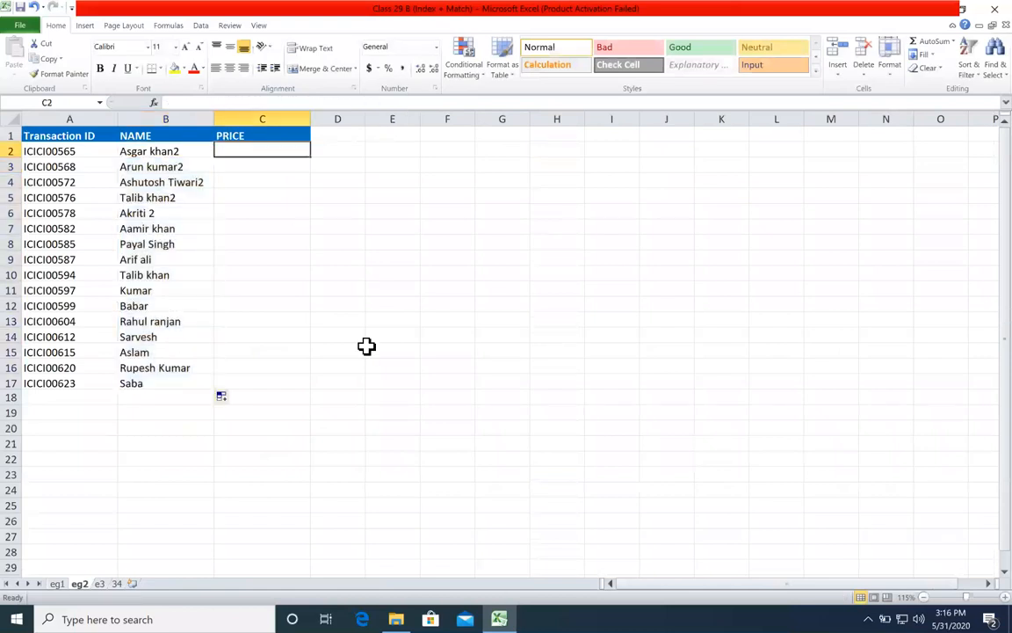
type("=index")
key("Tab")
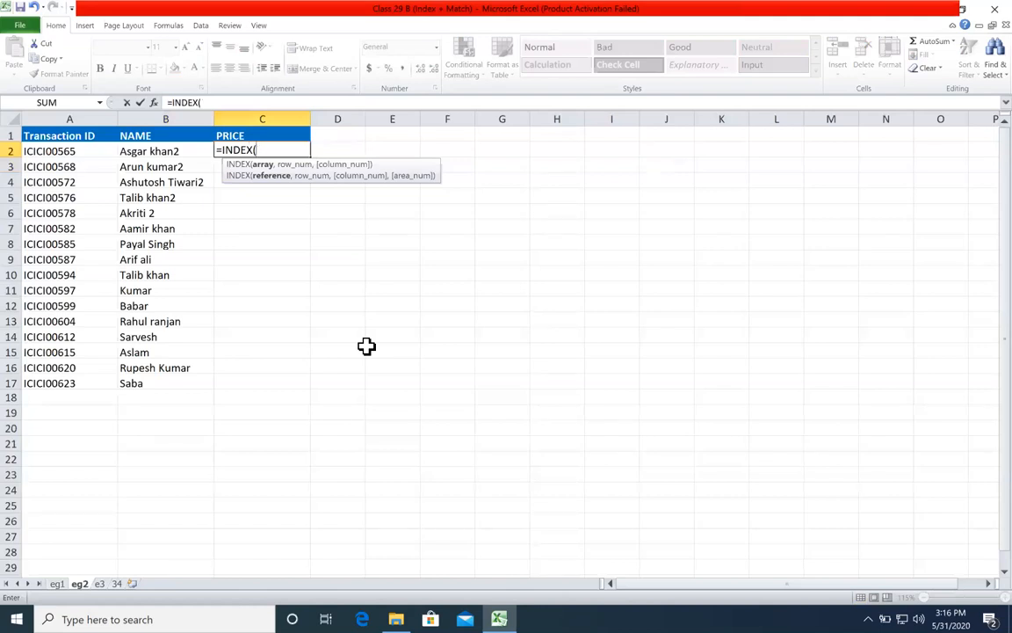
left_click(55, 582)
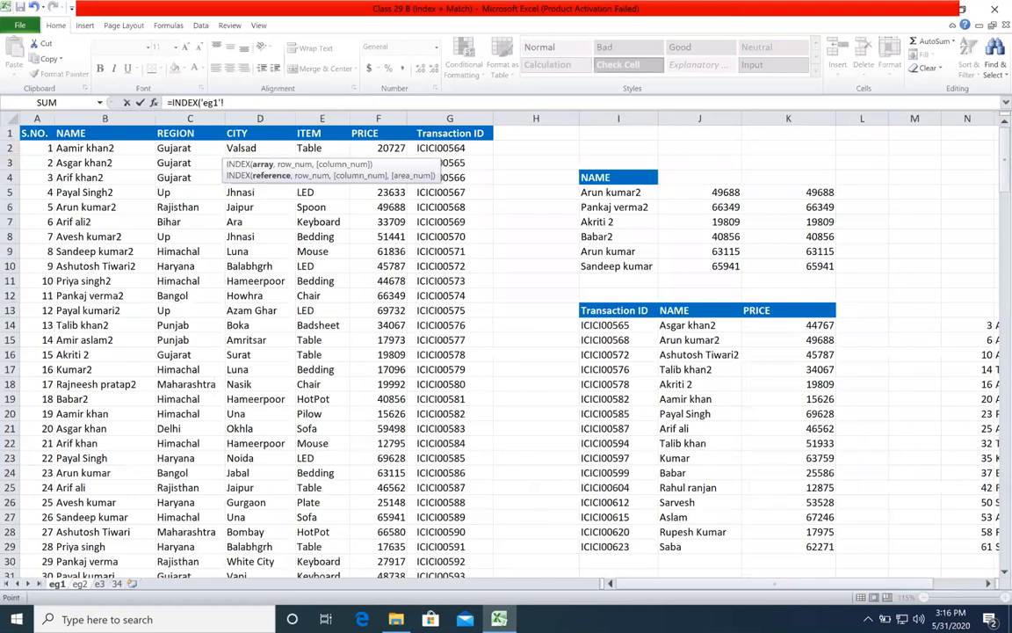
left_click(79, 583)
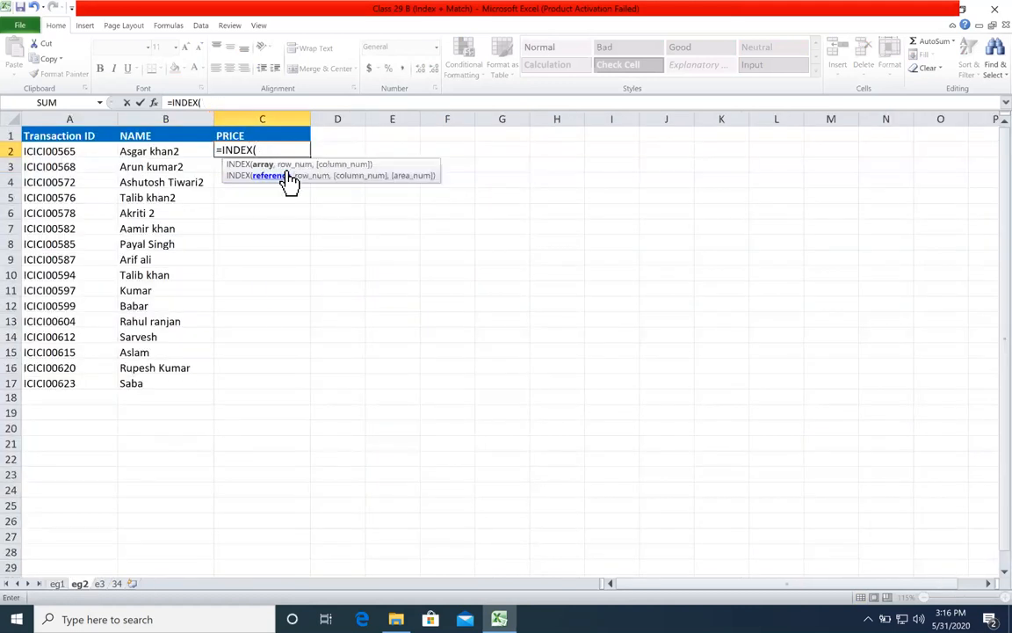
key("ctrl+Page_Up")
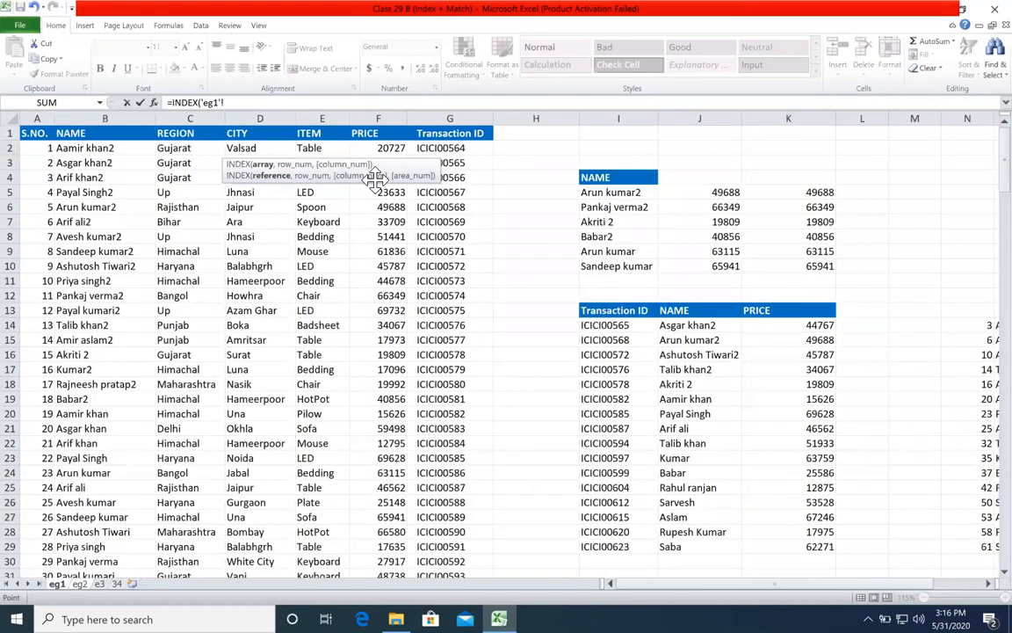
key("Escape")
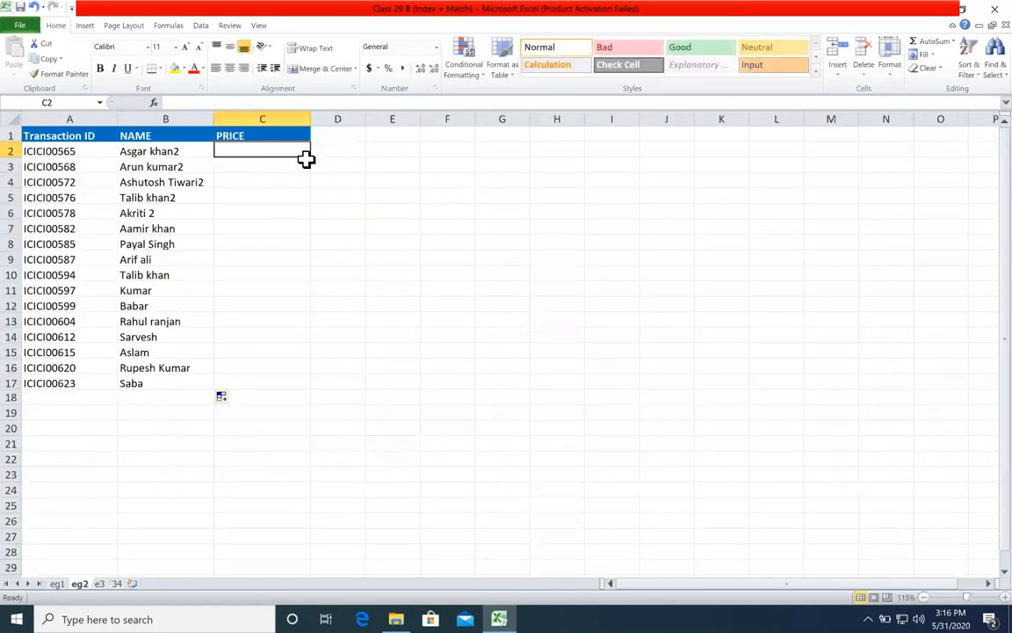
Step: Start an INDEX formula in C2 of eg2 with the whole PRICE column 'eg1'!$F:$F as its array
type("=index")
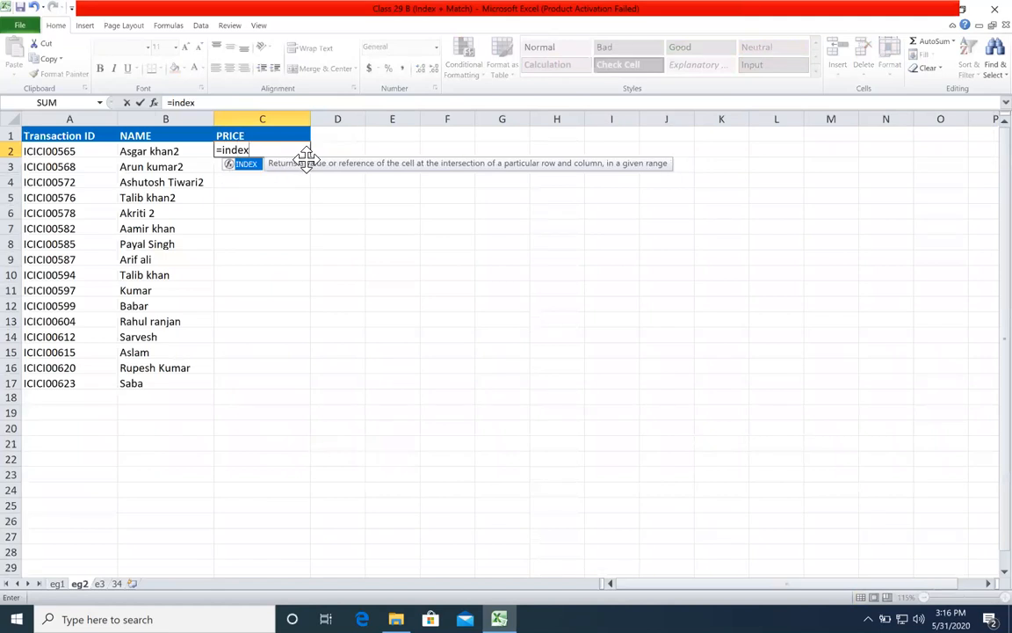
key("Tab")
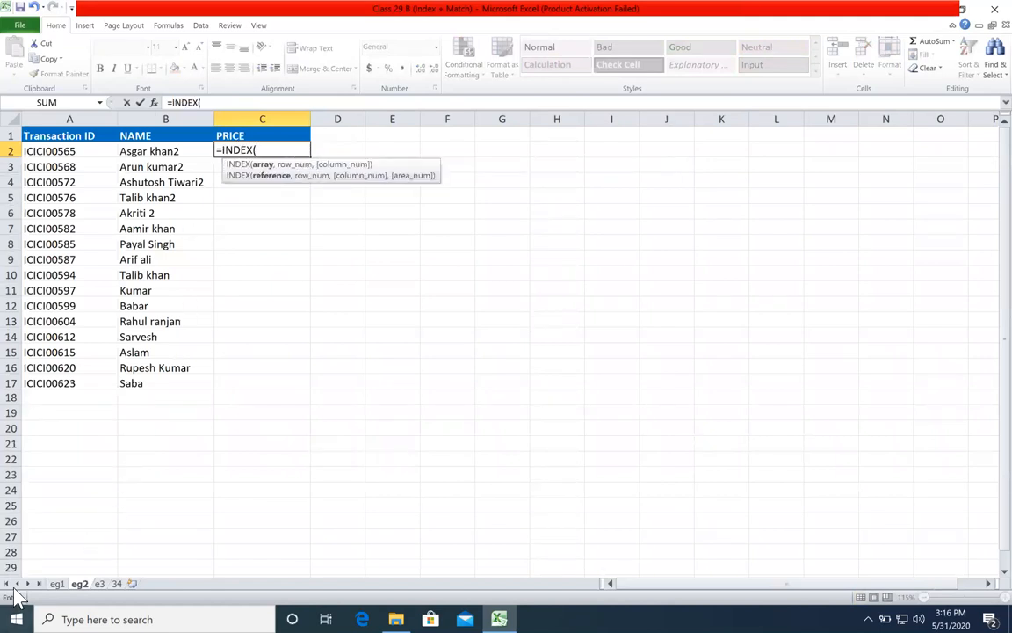
left_click(55, 584)
left_click(377, 118)
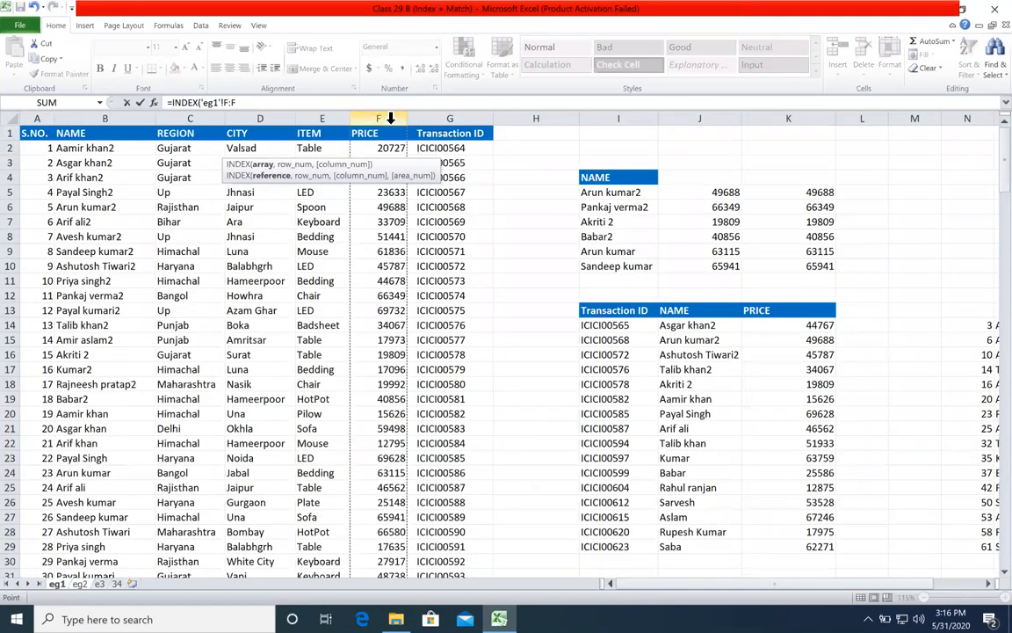
key("F4")
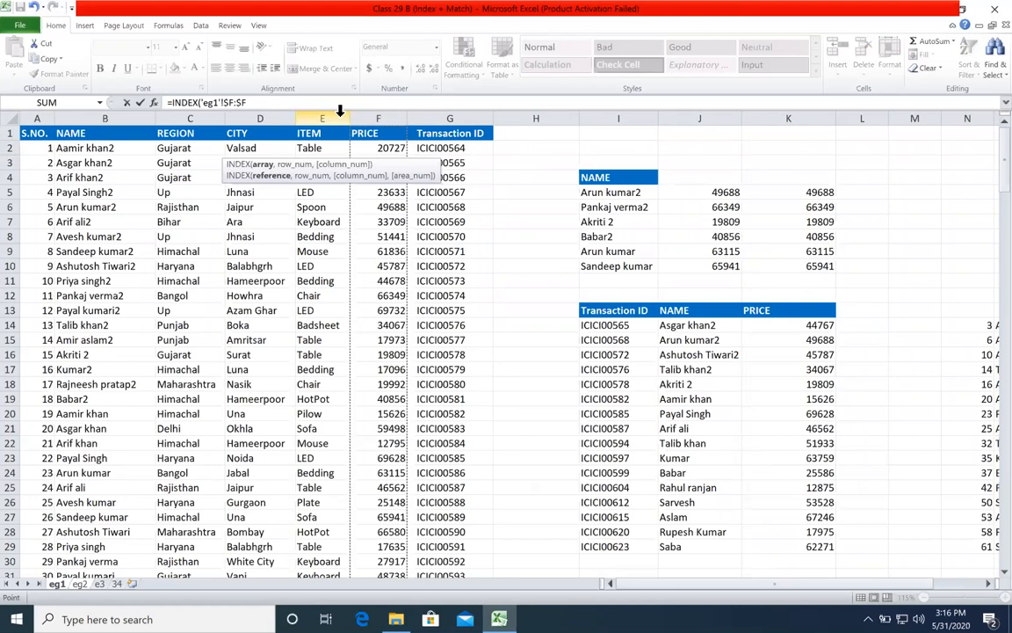
Step: Complete the price formula with a nested MATCH using lookup value 'eg2'!A2, lookup array 'eg1'!$G:$G and match type 0
type(",")
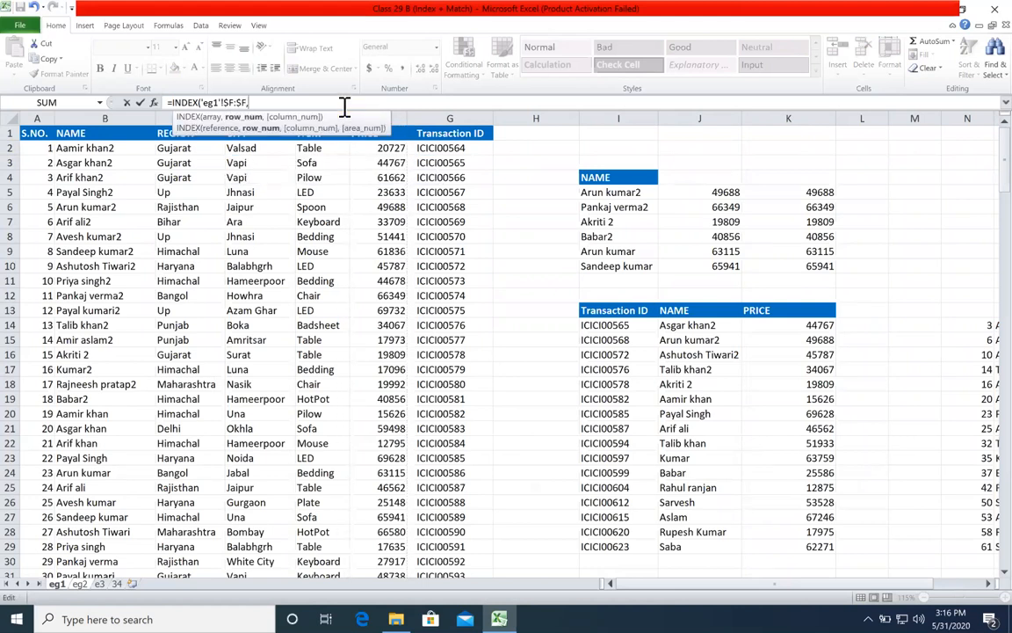
type("mat")
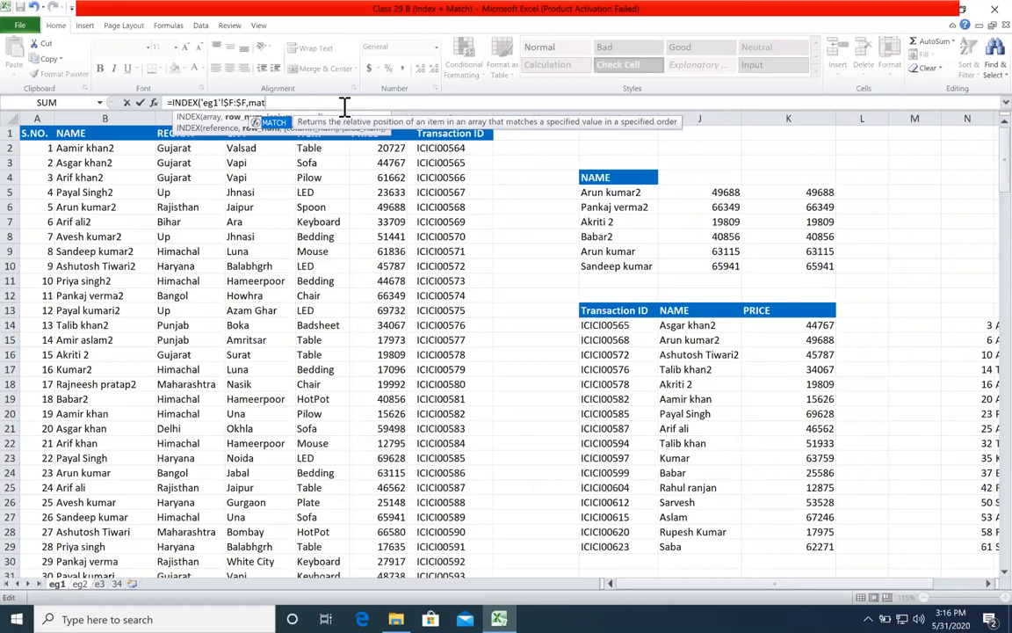
key("Tab")
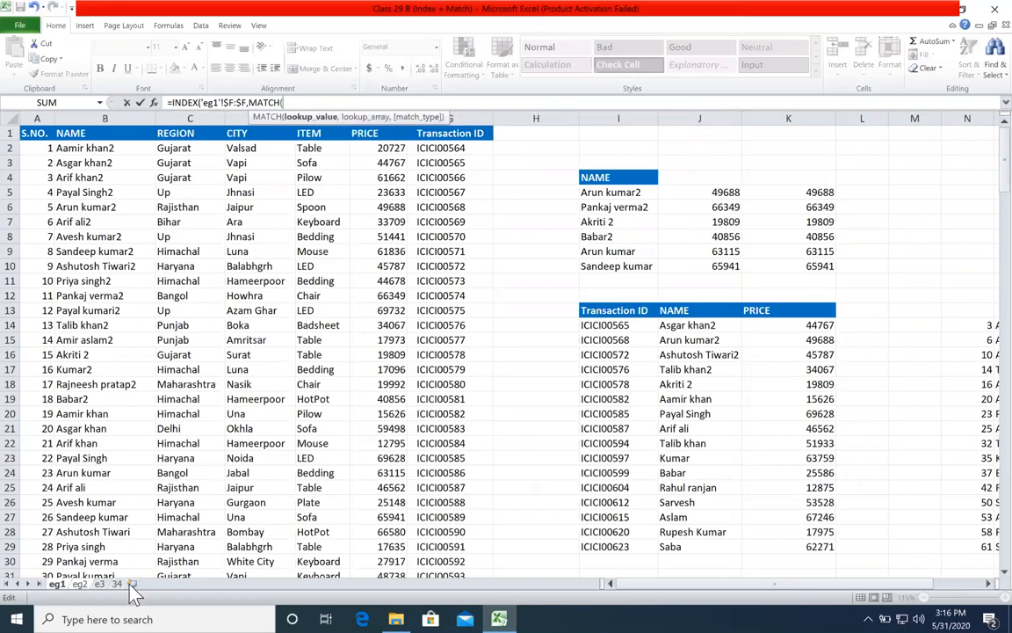
left_click(81, 584)
left_click(46, 150)
type(",")
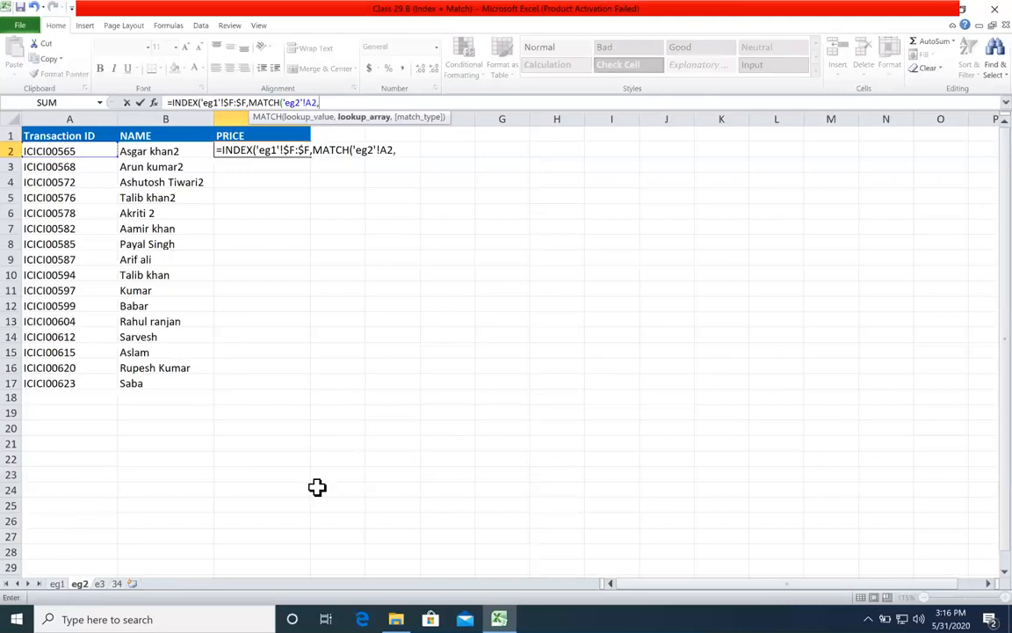
left_click(57, 583)
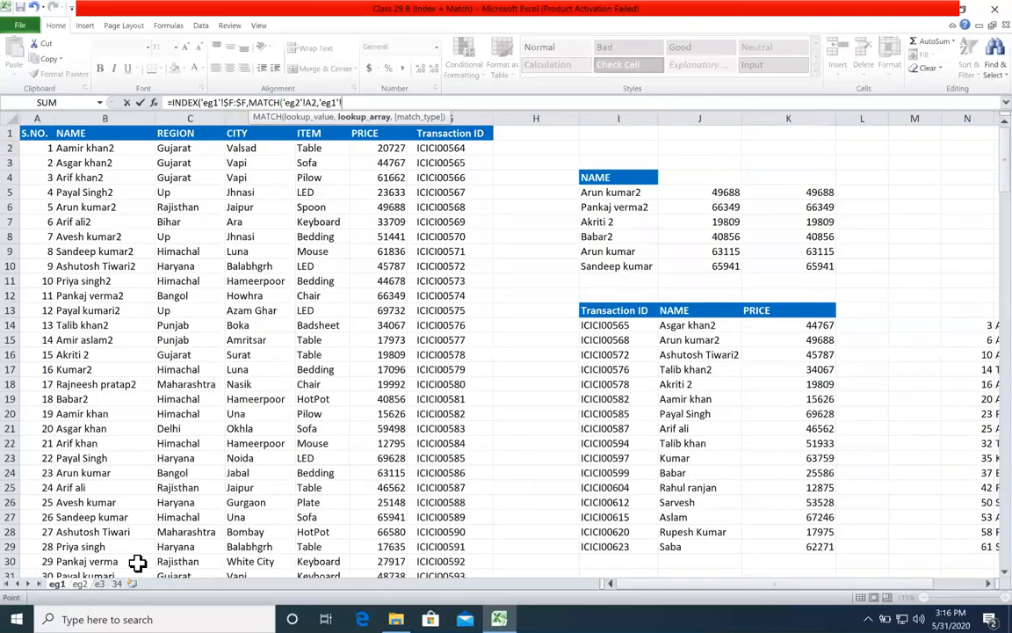
left_click(490, 114)
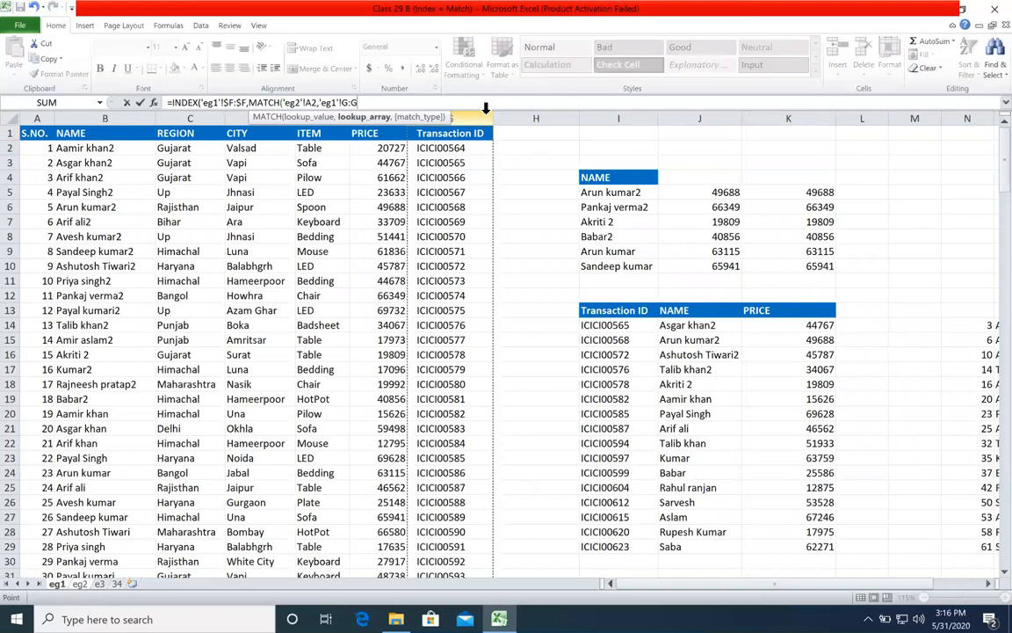
type(",0")
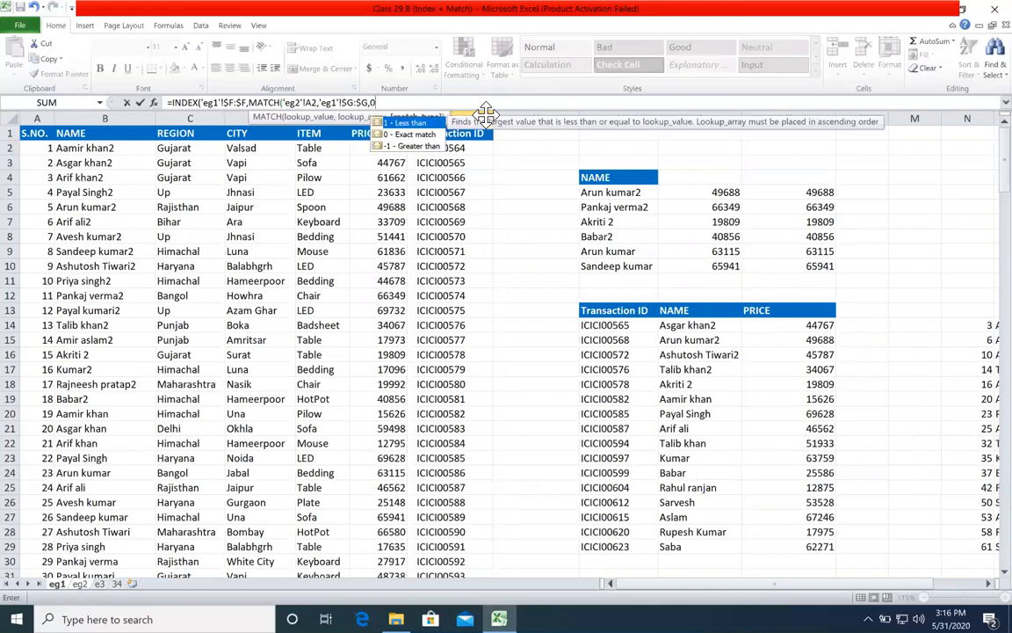
type("))")
key("Return")
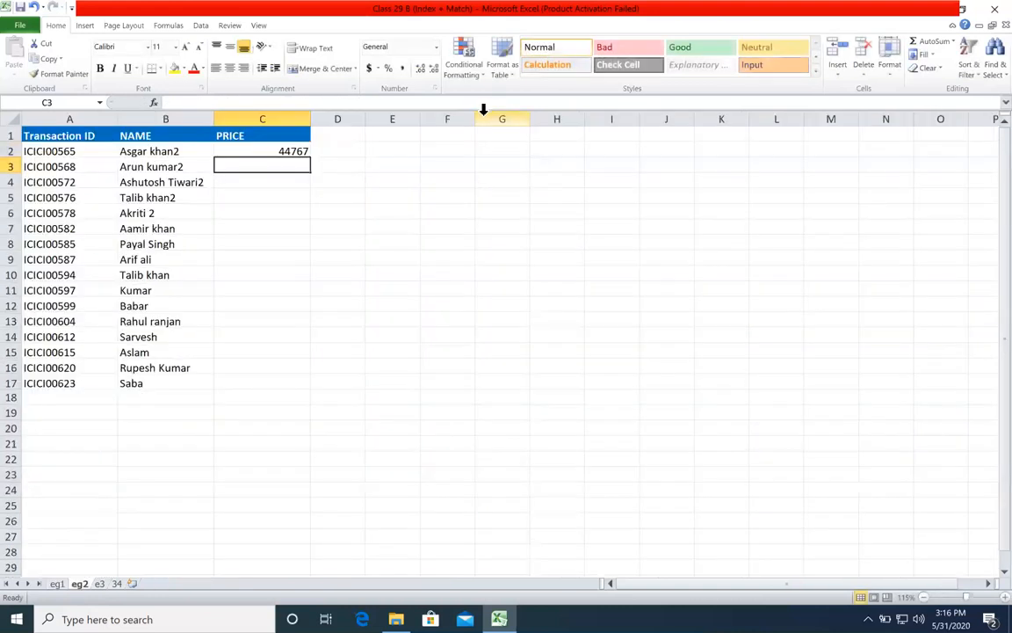
Step: Fill the price formula from C2 down through C17
left_click(272, 150)
double_click(309, 158)
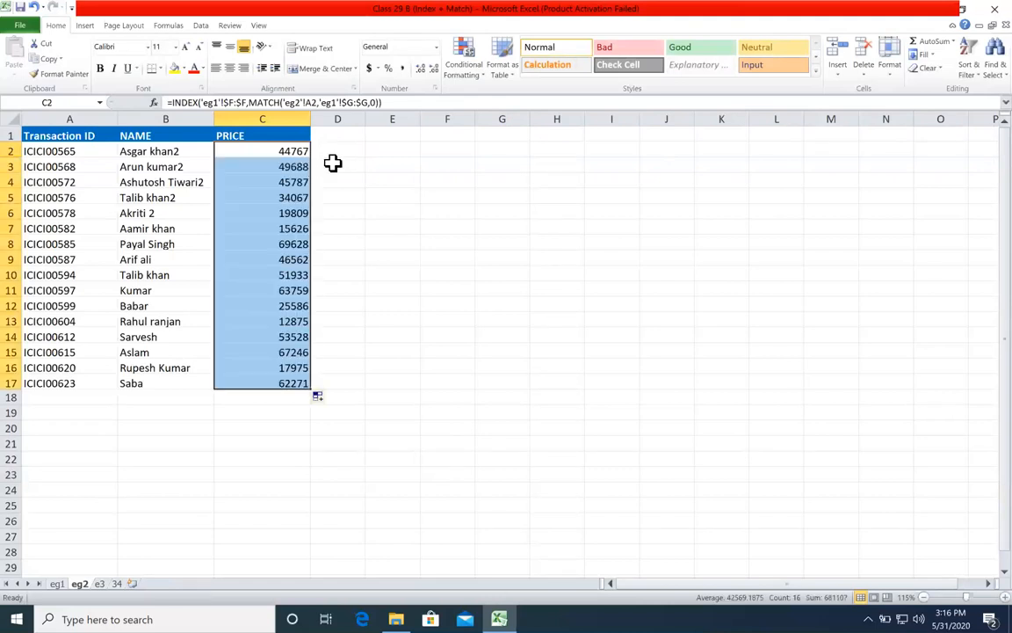
left_click(332, 165)
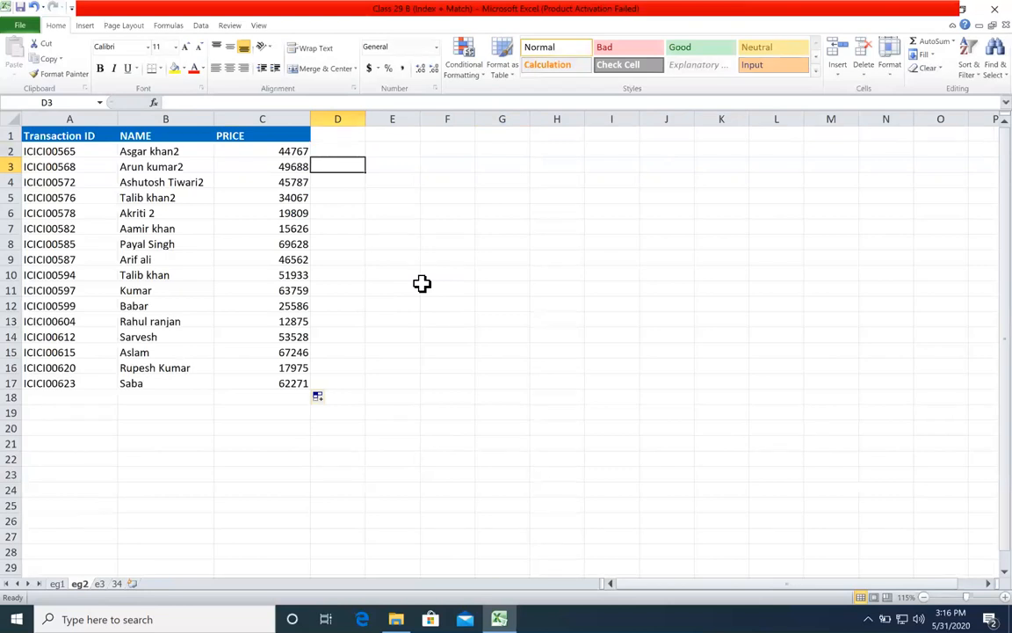
Step: Rename the e3 sheet as eg3
left_click(60, 583)
left_click(79, 584)
left_click(100, 584)
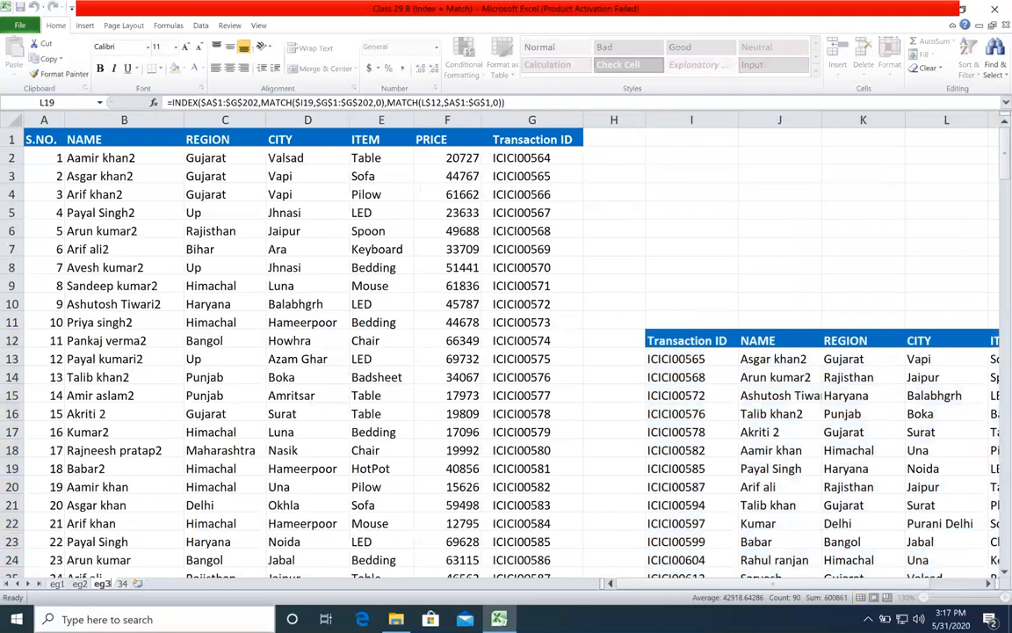
key("ctrl+a")
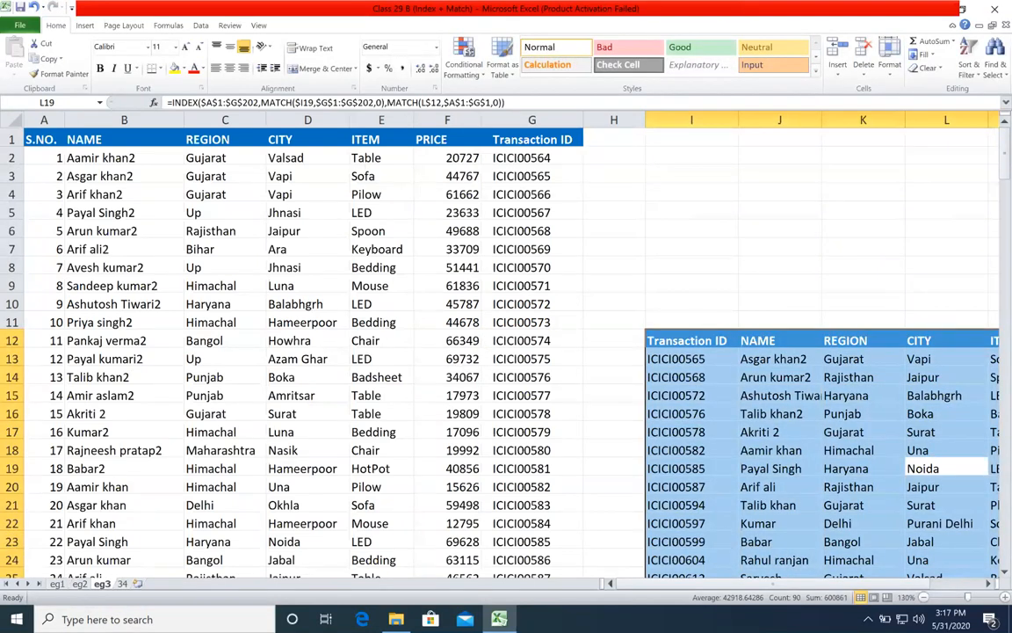
left_click(79, 583)
left_click(58, 583)
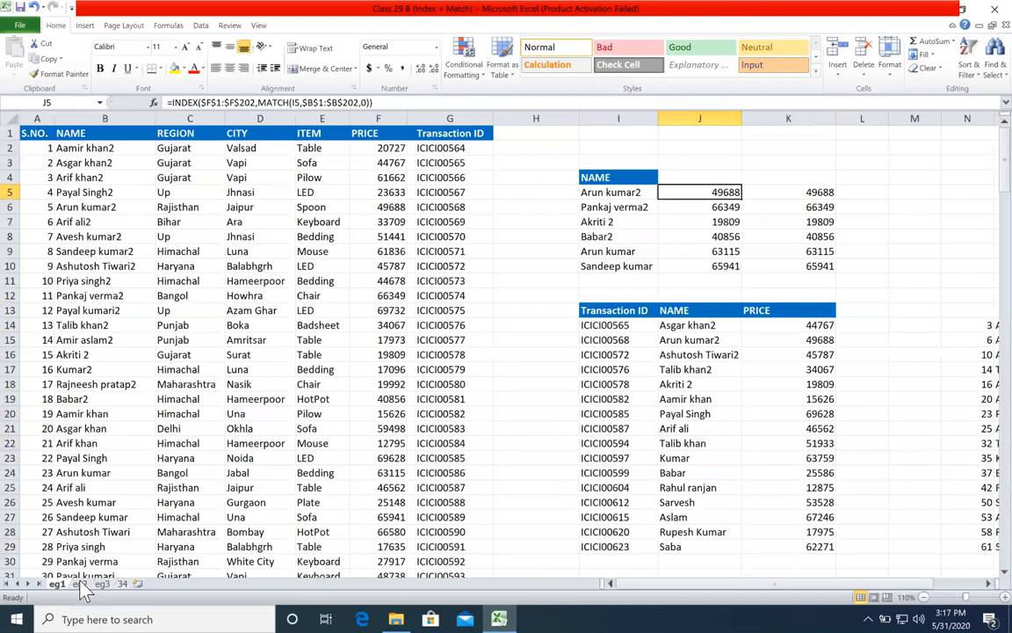
left_click(79, 583)
left_click(56, 584)
left_click(79, 584)
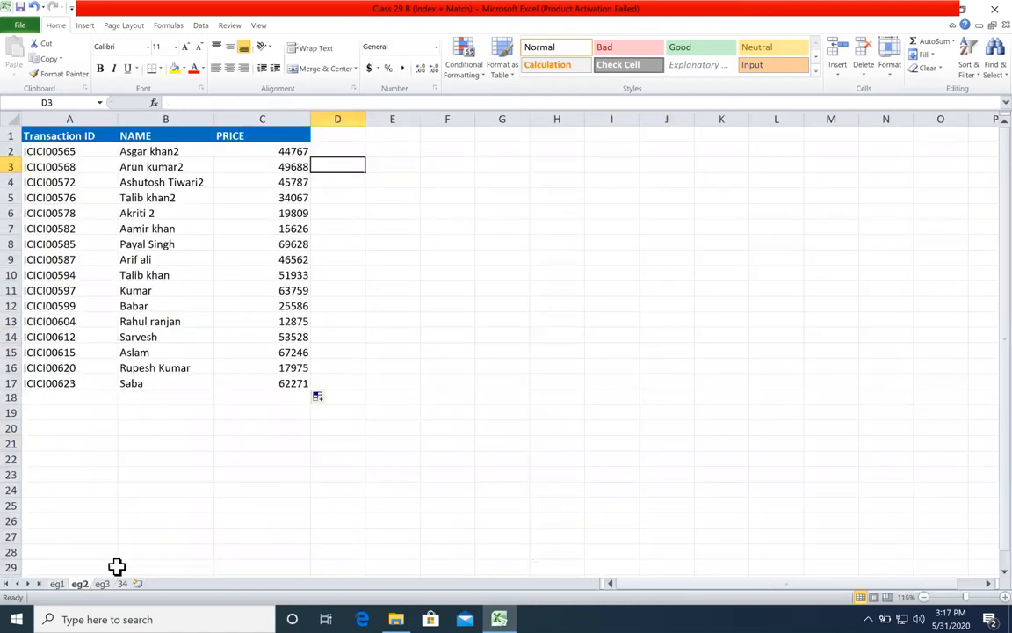
left_click(361, 197)
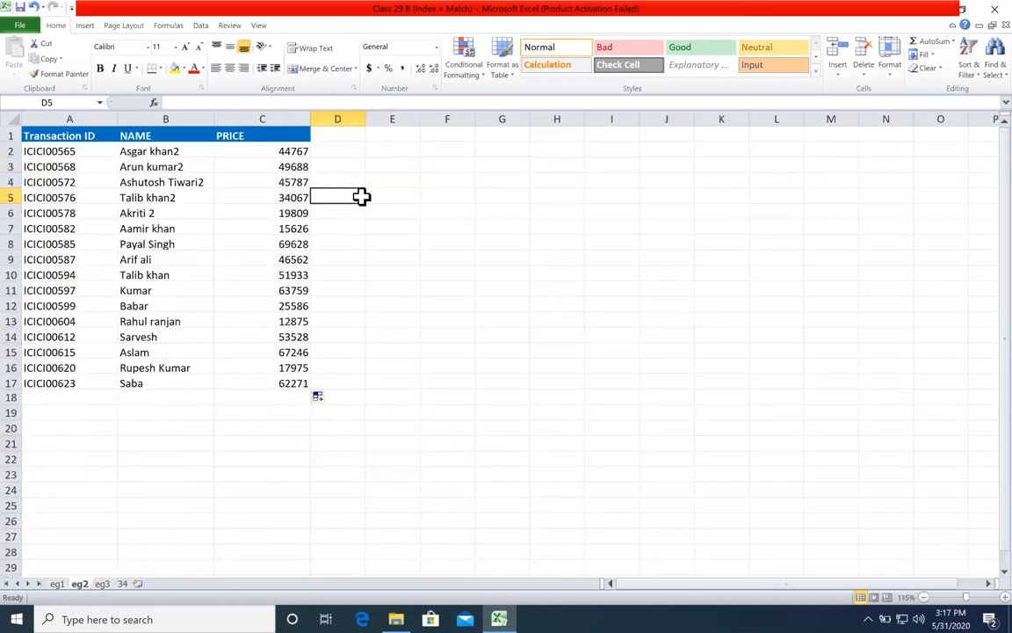
left_click(387, 164)
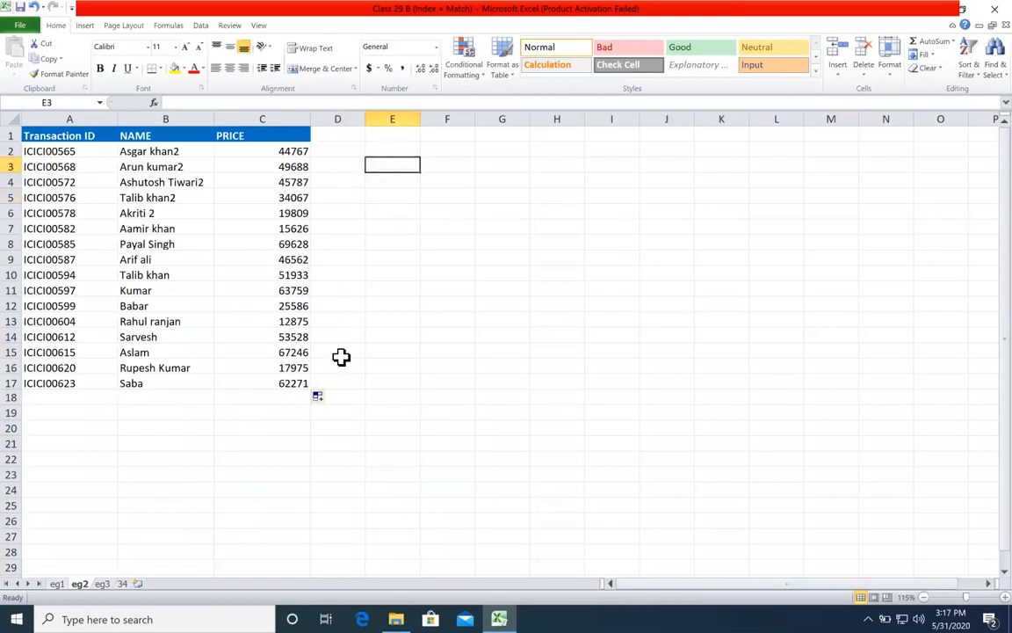
Step: Examine the source table on eg3 at 110% zoom, including its NAME and Transaction ID columns
left_click(101, 584)
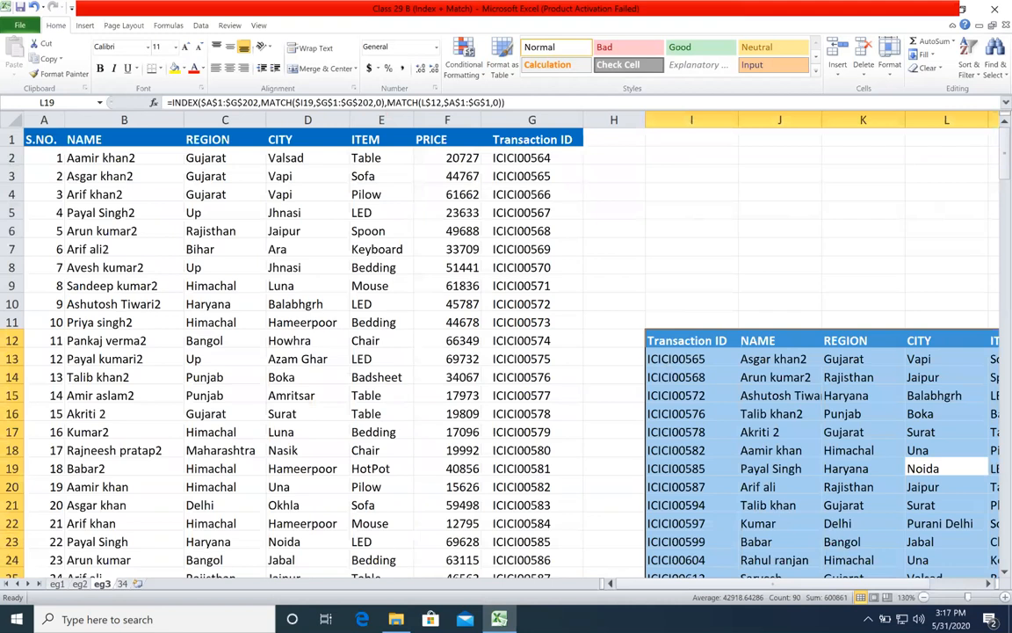
left_click(924, 598)
left_click(677, 217)
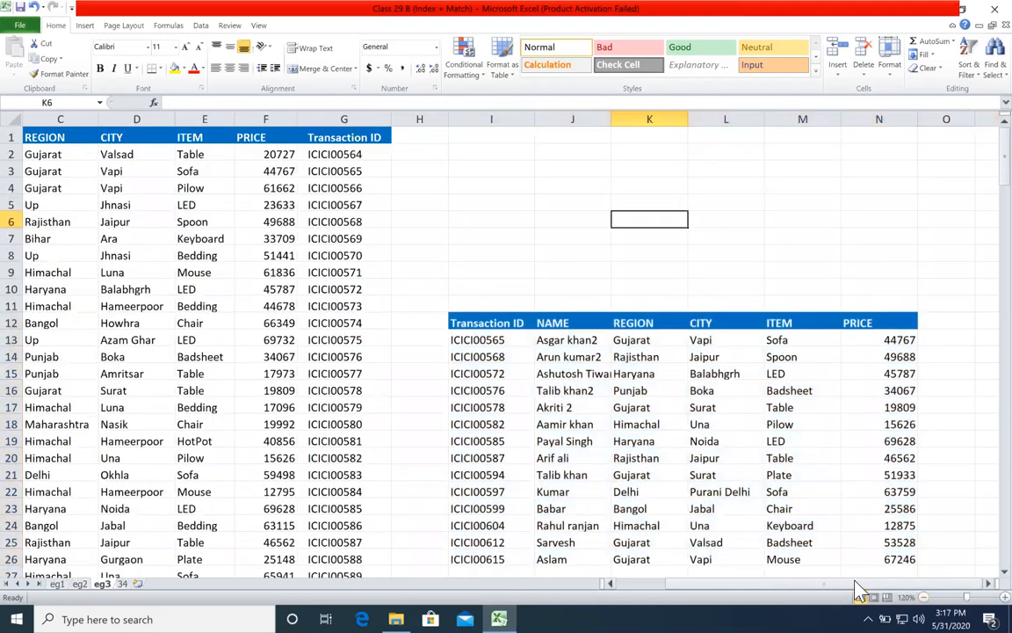
left_click(924, 597)
left_click(504, 215)
left_click_drag(101, 147, 491, 281)
left_click_drag(454, 154, 449, 322)
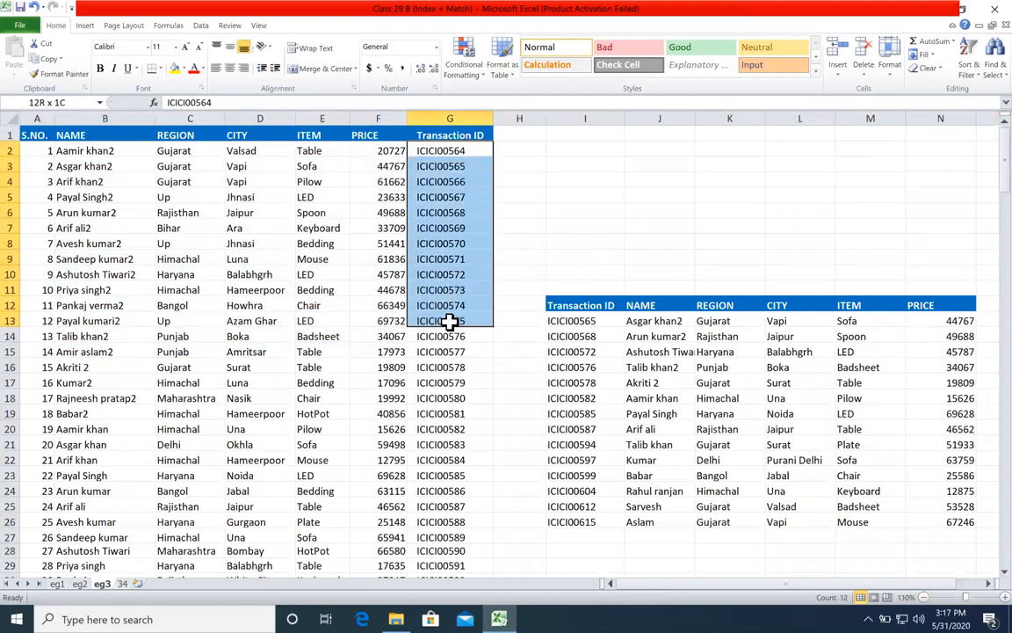
left_click(204, 167)
left_click(83, 180)
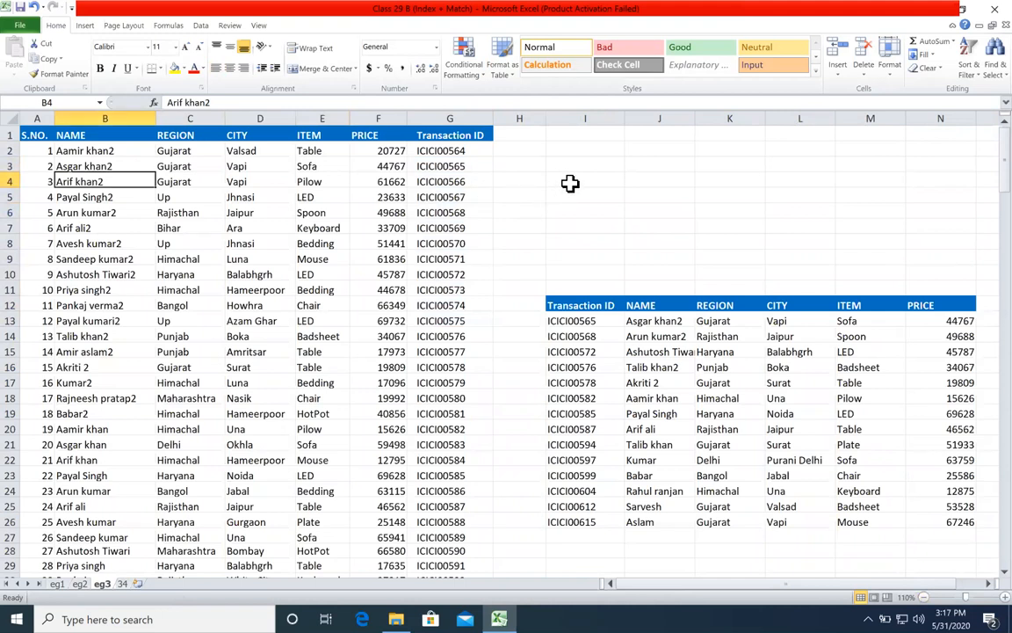
Step: Examine the two-way INDEX-MATCH results from NAME to PRICE in J13:N26 of eg3
left_click_drag(703, 336, 848, 412)
left_click_drag(919, 381, 923, 396)
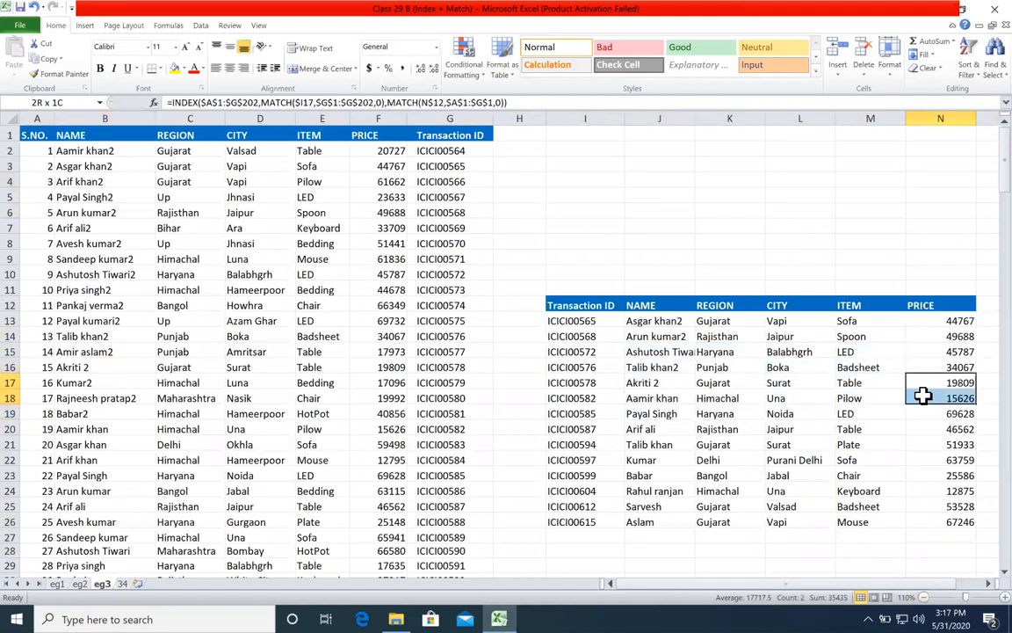
left_click(782, 288)
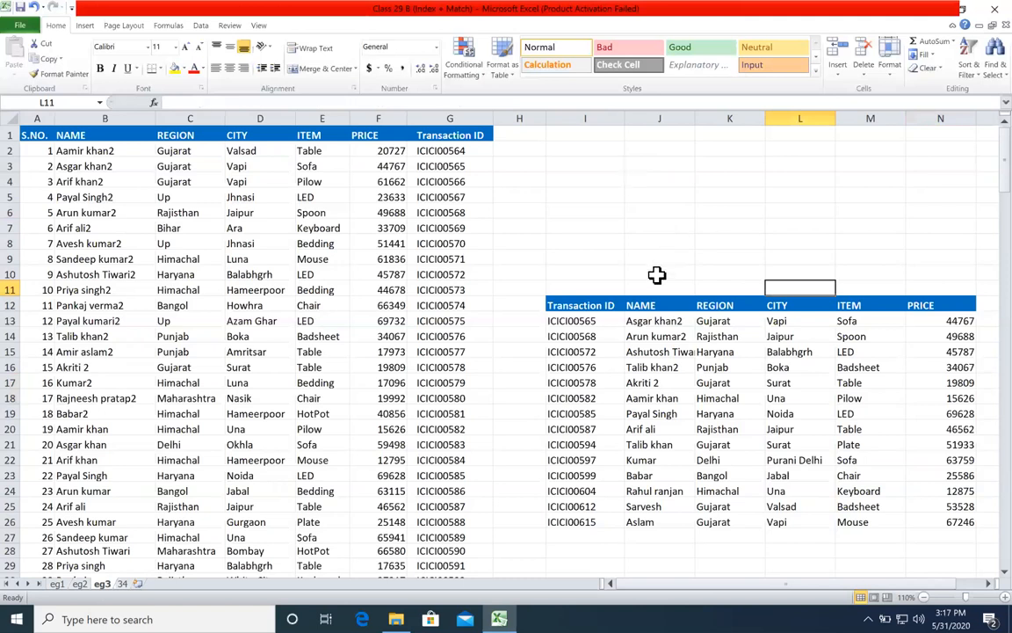
left_click_drag(650, 320, 928, 517)
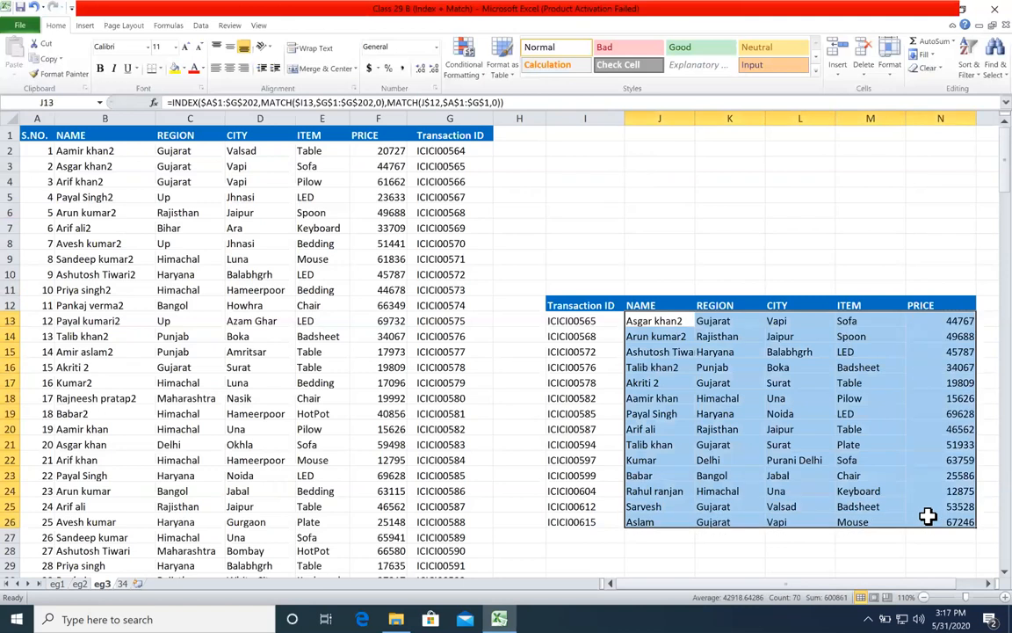
Step: Clear the lookup results in J13:N26
key("Delete")
Step: Enter the single-column formula =INDEX(B1:B21,5) in K7
left_click(700, 225)
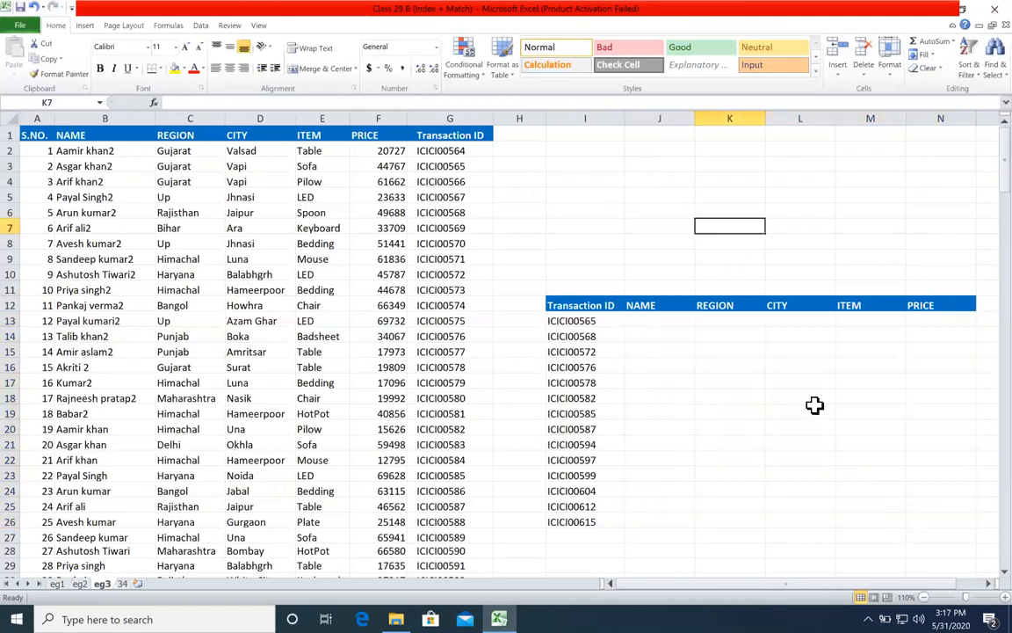
type("=ind")
key("Tab")
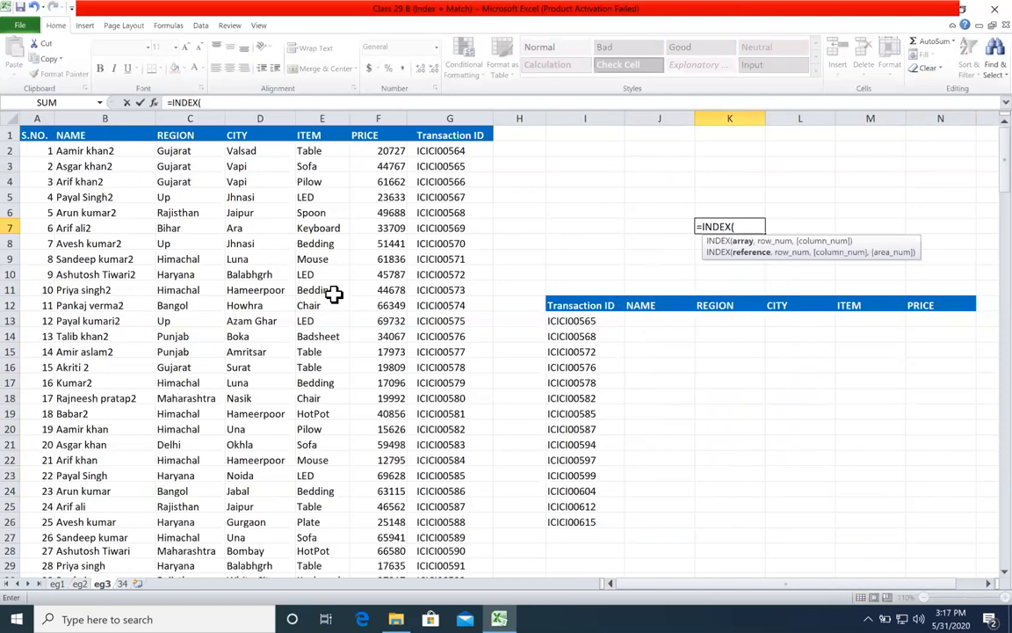
left_click_drag(113, 136, 468, 383)
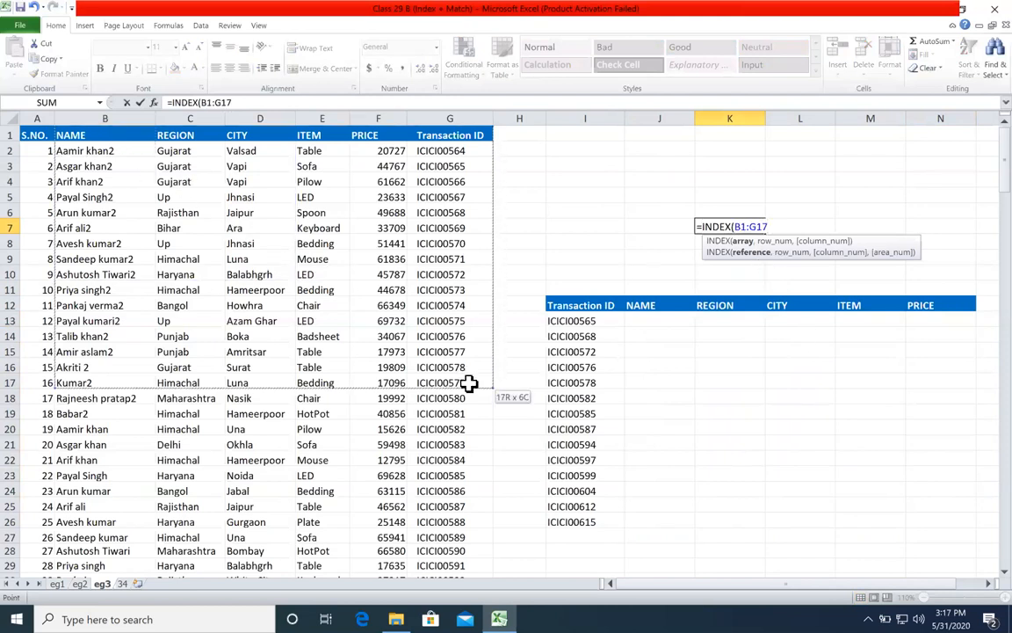
left_click_drag(132, 135, 132, 442)
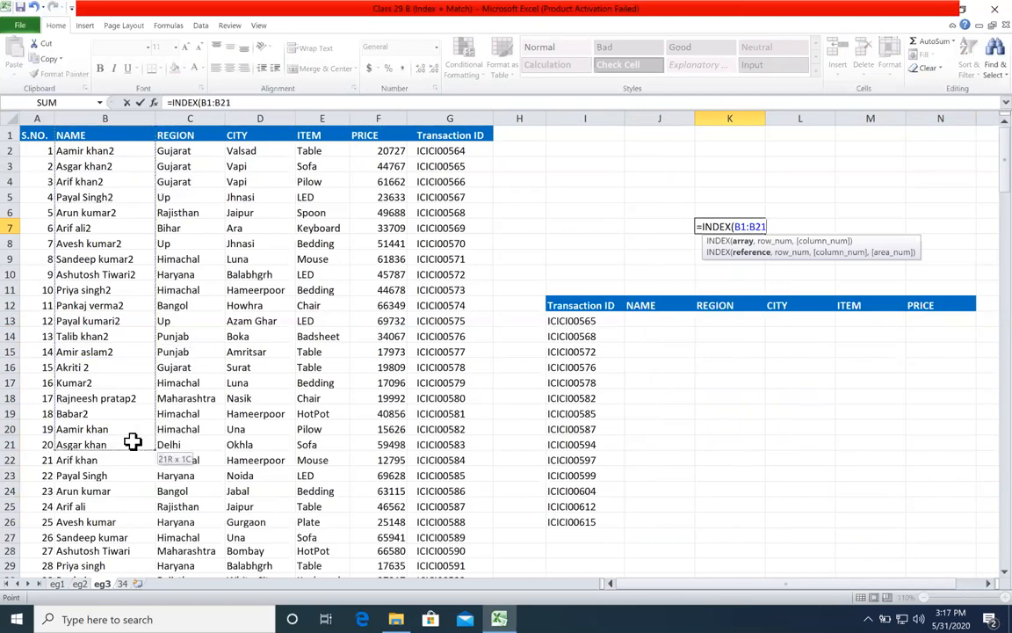
type(",5")
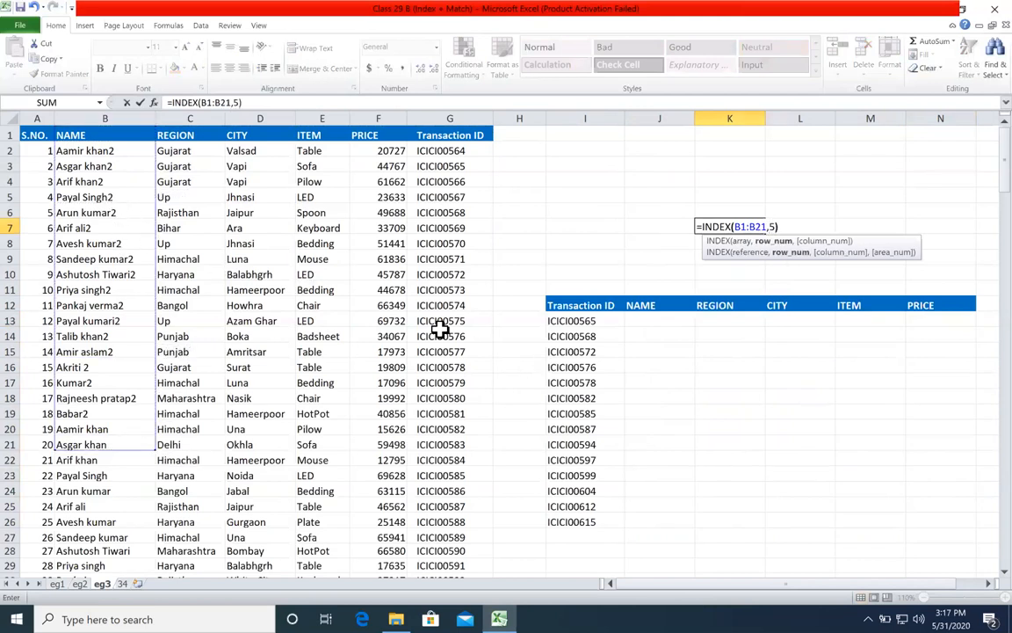
key("Return")
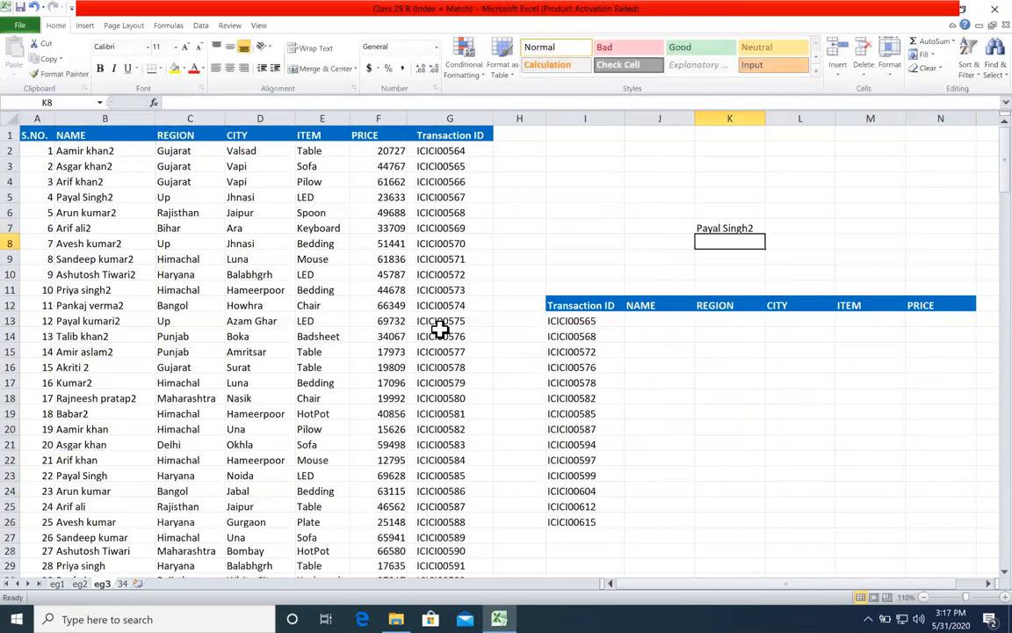
Step: Compare K7's single-column INDEX formula with the NAME column and the remaining columns of the source table
left_click_drag(104, 135, 123, 320)
left_click_drag(187, 151, 444, 289)
left_click(719, 229)
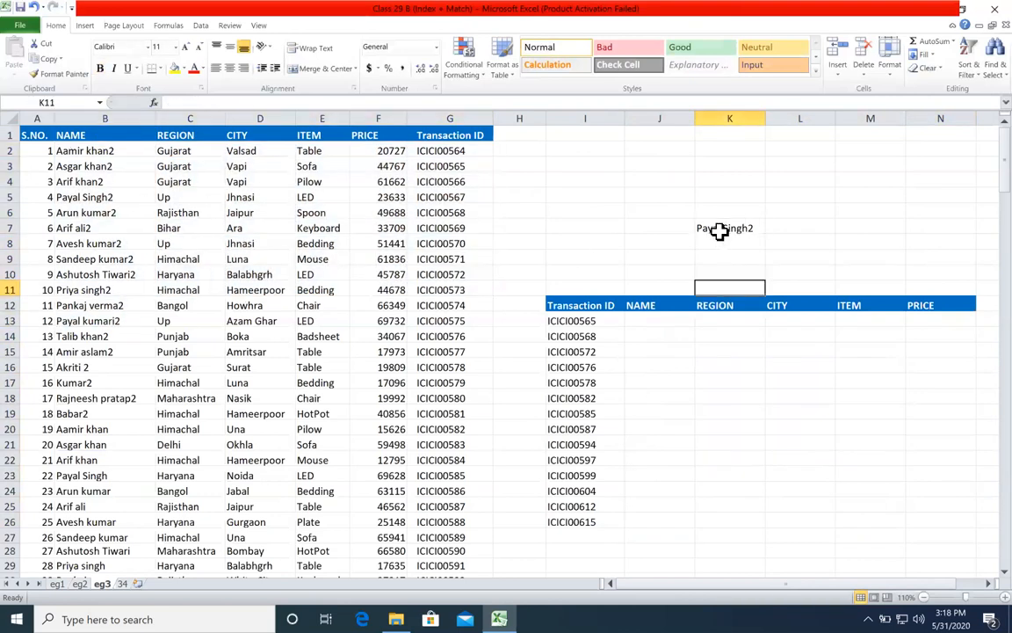
double_click(719, 230)
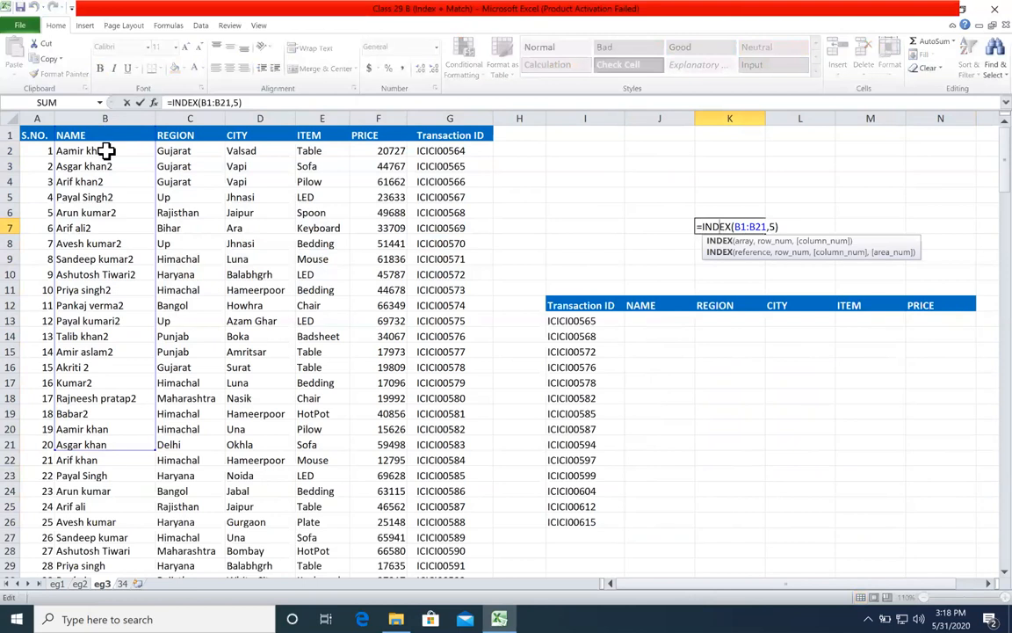
key("ctrl+Return")
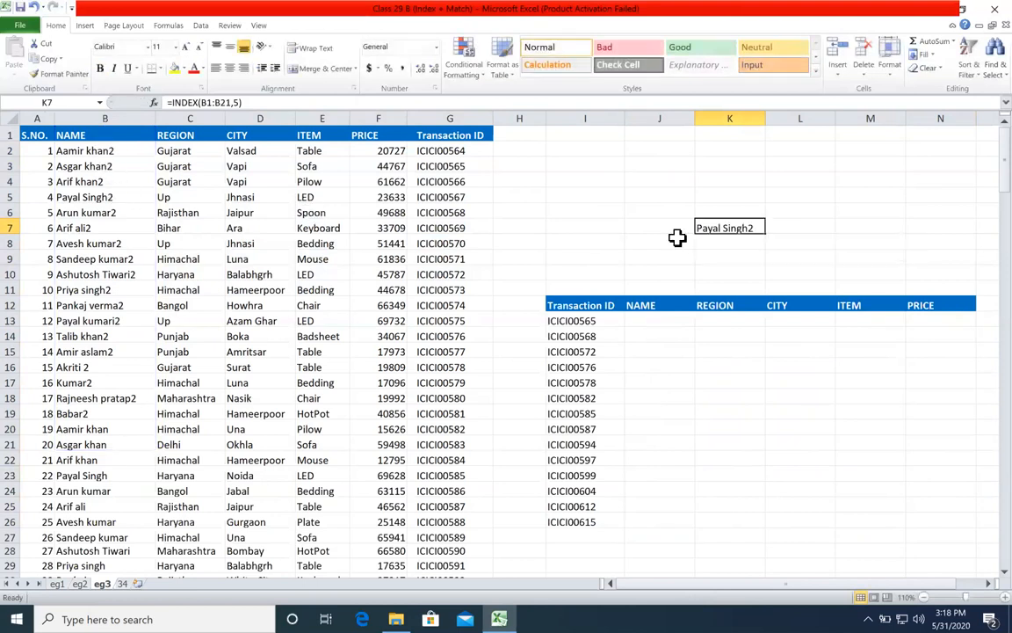
Step: Replace K7's formula with =INDEX($A$1:$G$202,10,6), covering the whole source table with an absolute reference
type("=")
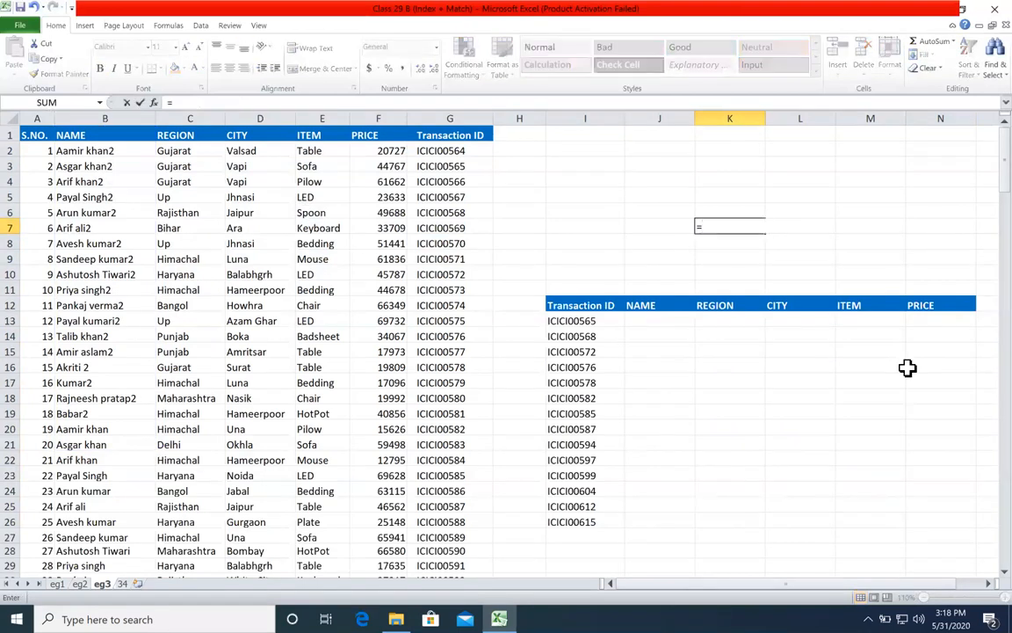
type("index")
key("Tab")
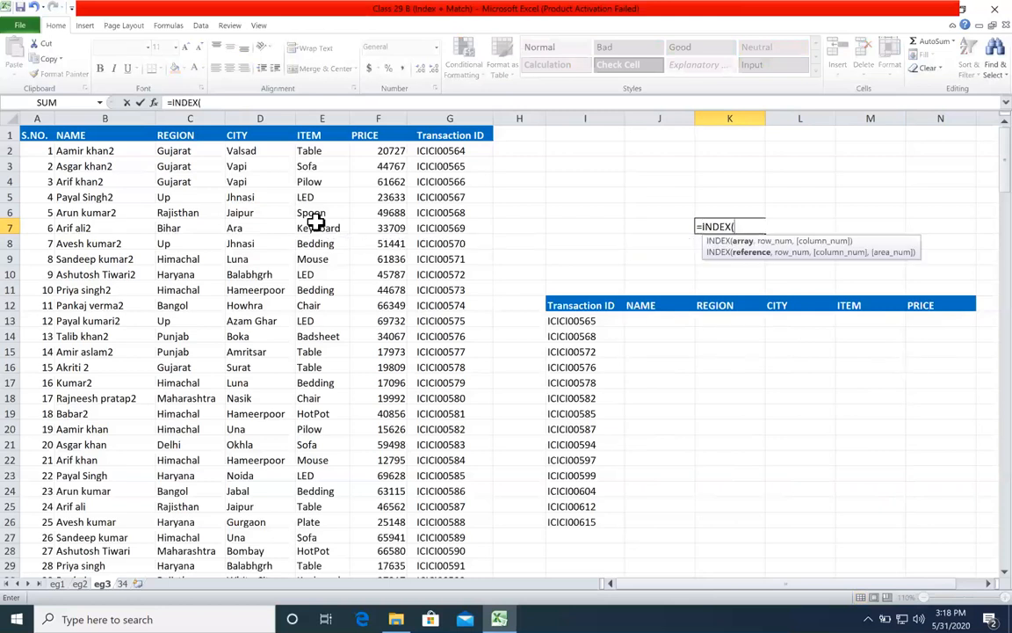
left_click(37, 134)
key("ctrl+shift+Right")
key("ctrl+shift+Down")
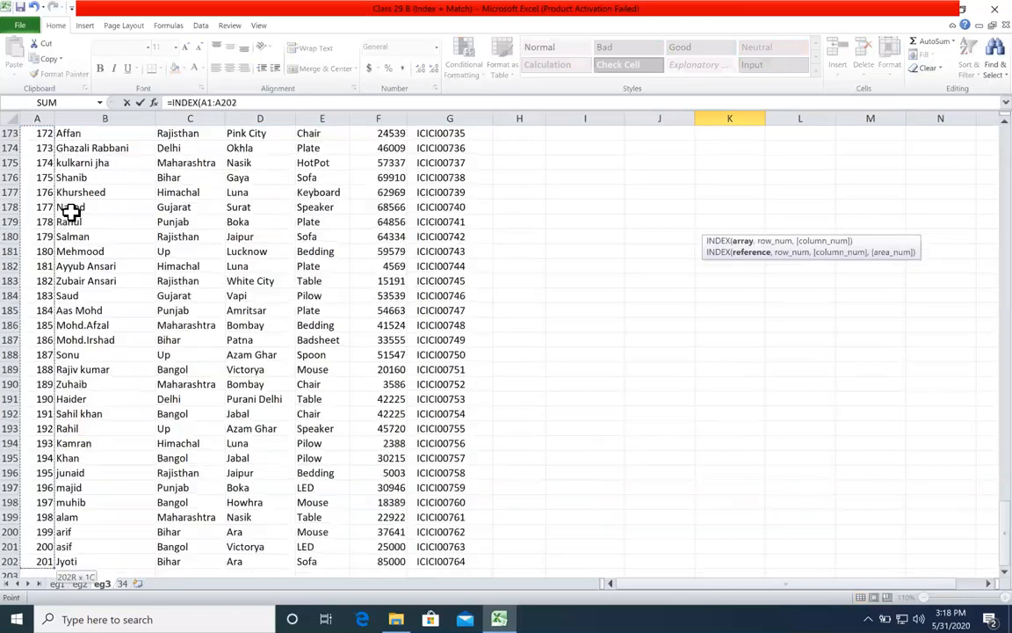
key("F4")
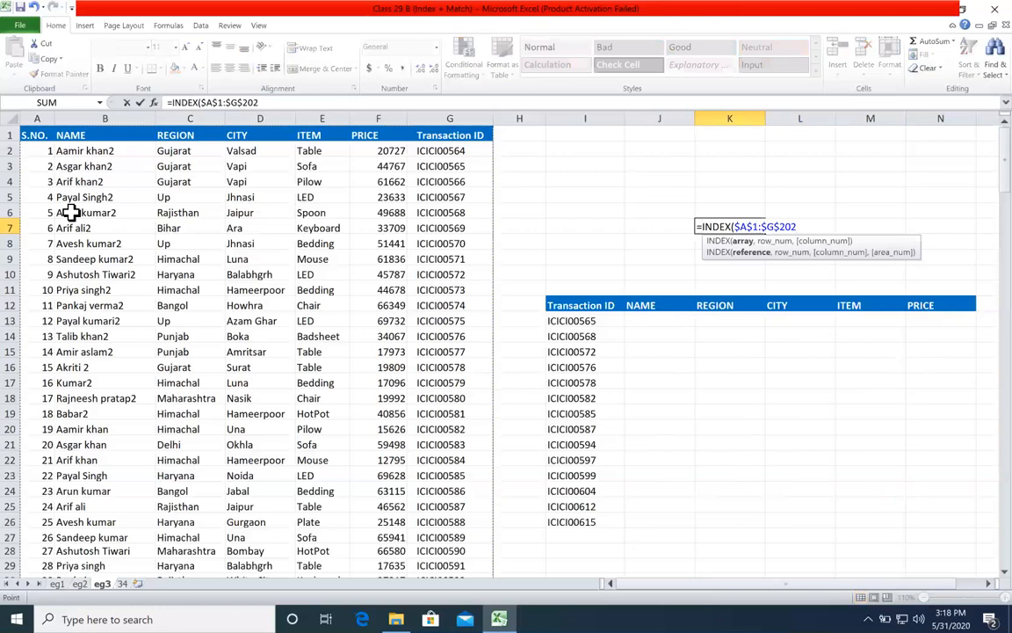
type(",")
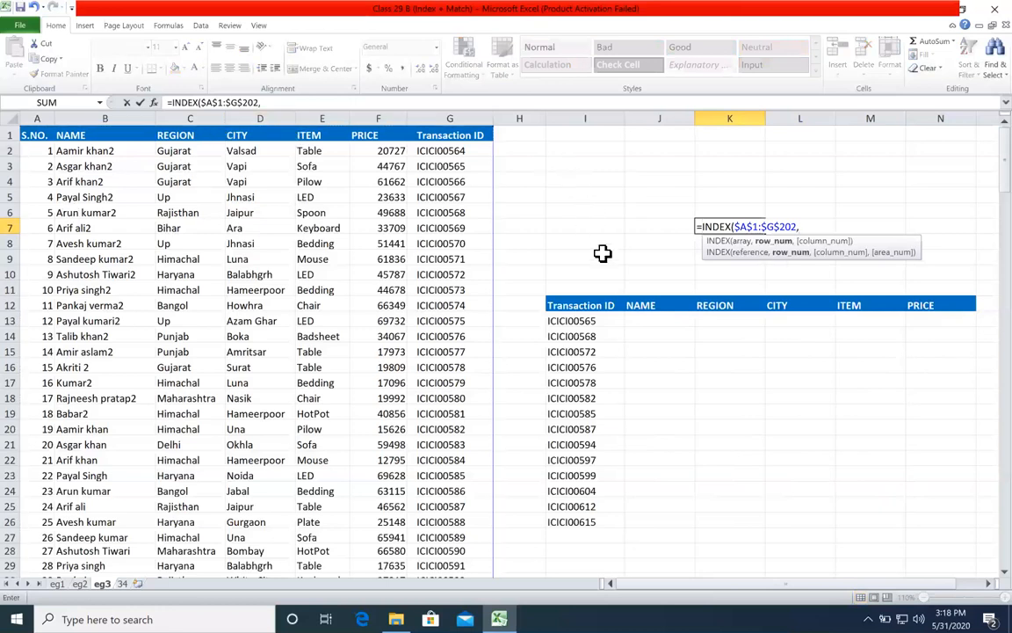
type("10,6")
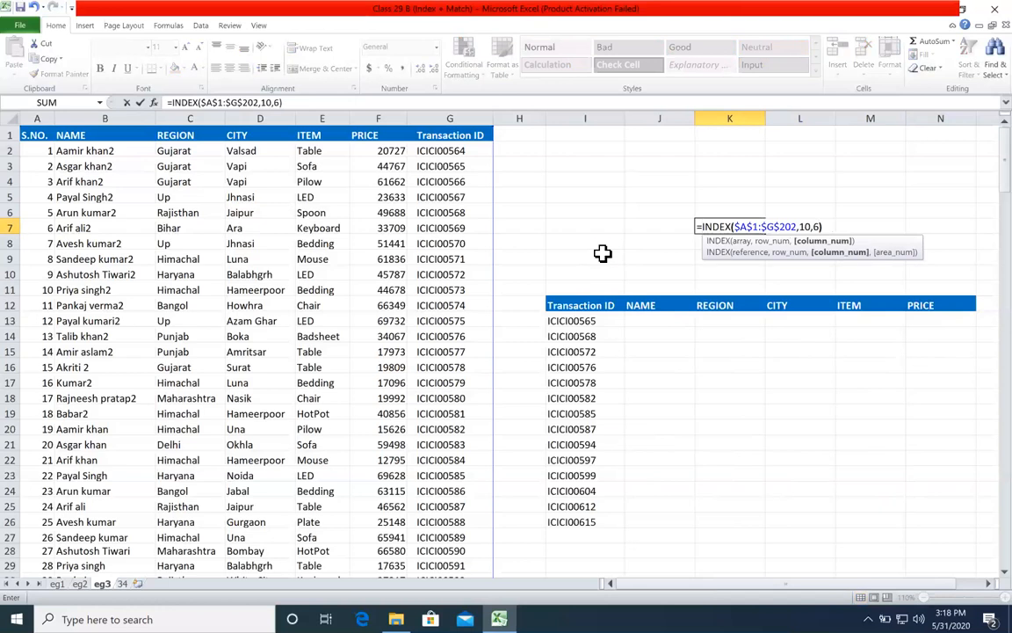
key("Return")
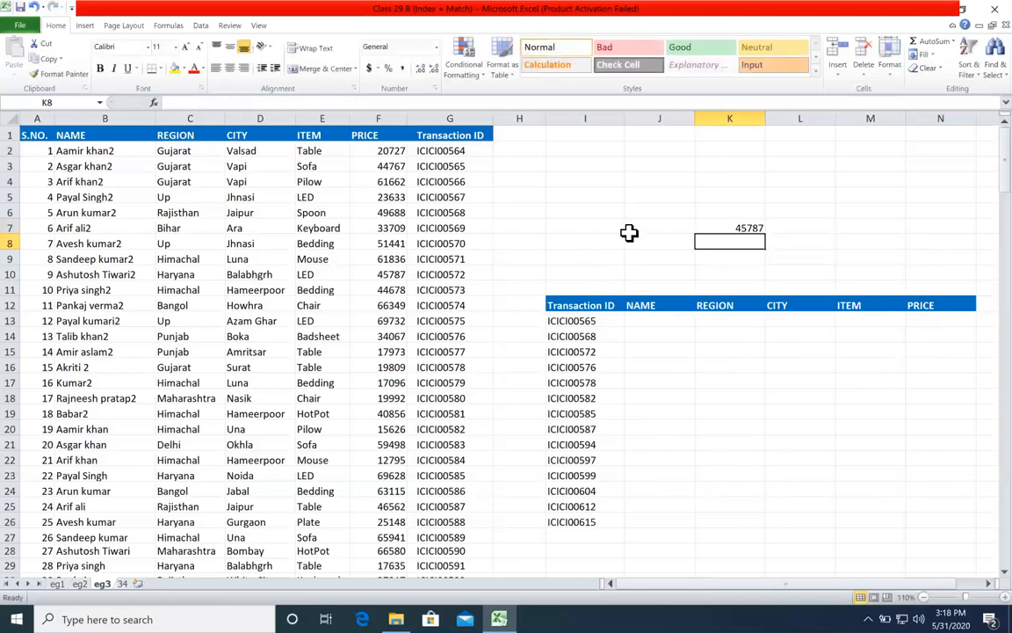
Step: Check K7's INDEX result against row 10 and its PRICE cell in the source table
left_click(9, 275)
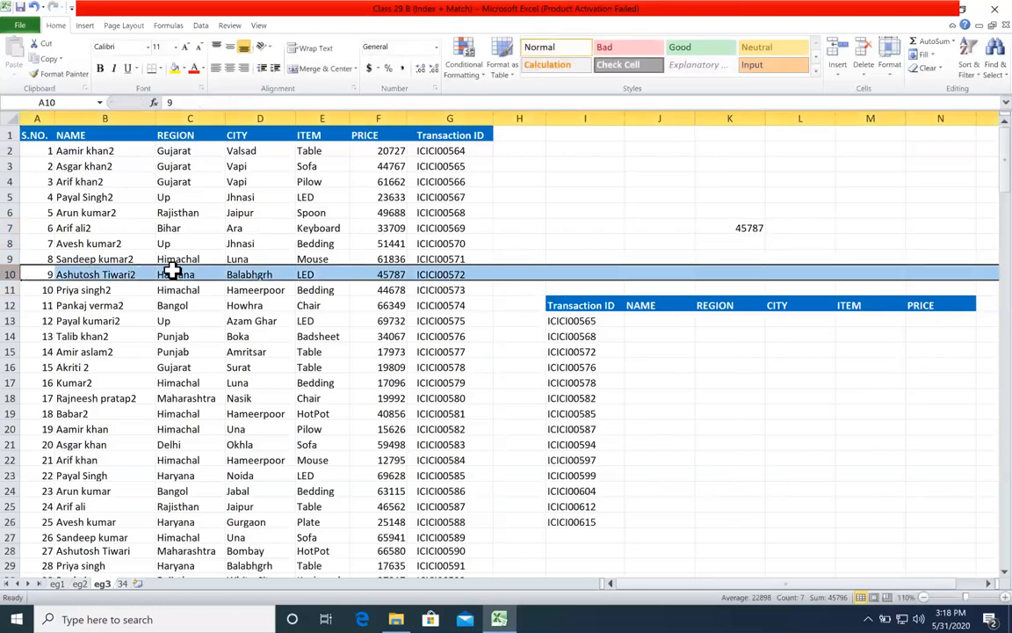
left_click(376, 273)
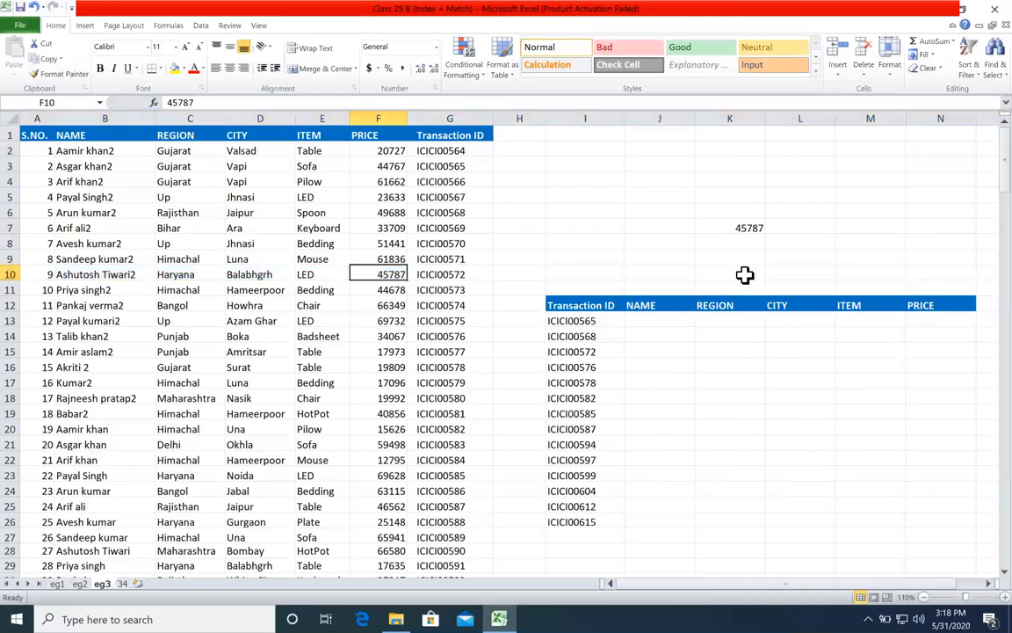
double_click(743, 228)
key("Return")
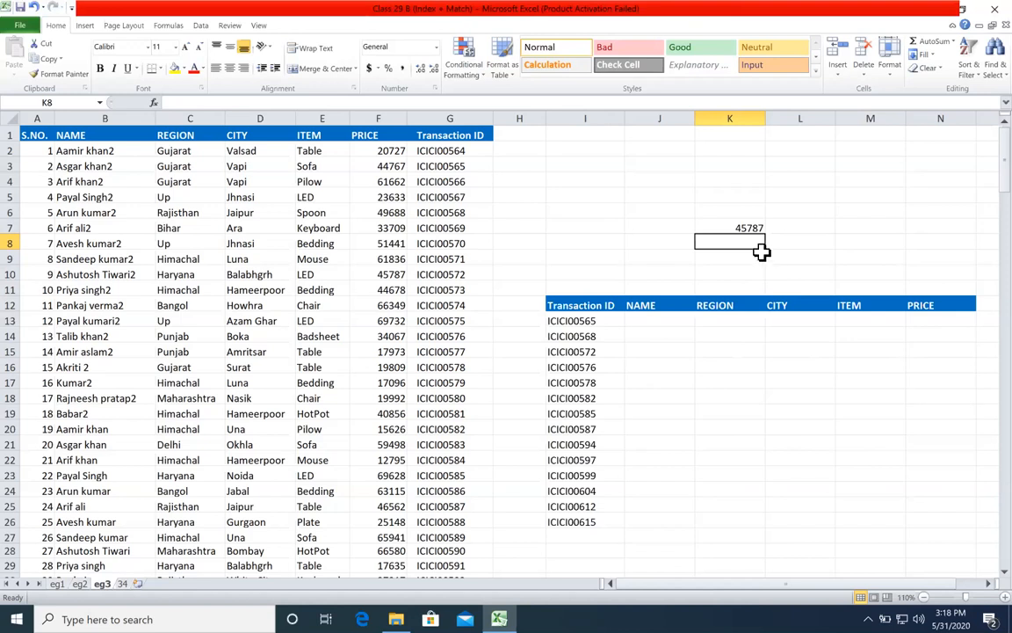
Step: Examine the array, row_num and column_num arguments of K7's INDEX formula and clear the cell
left_click(746, 230)
double_click(747, 228)
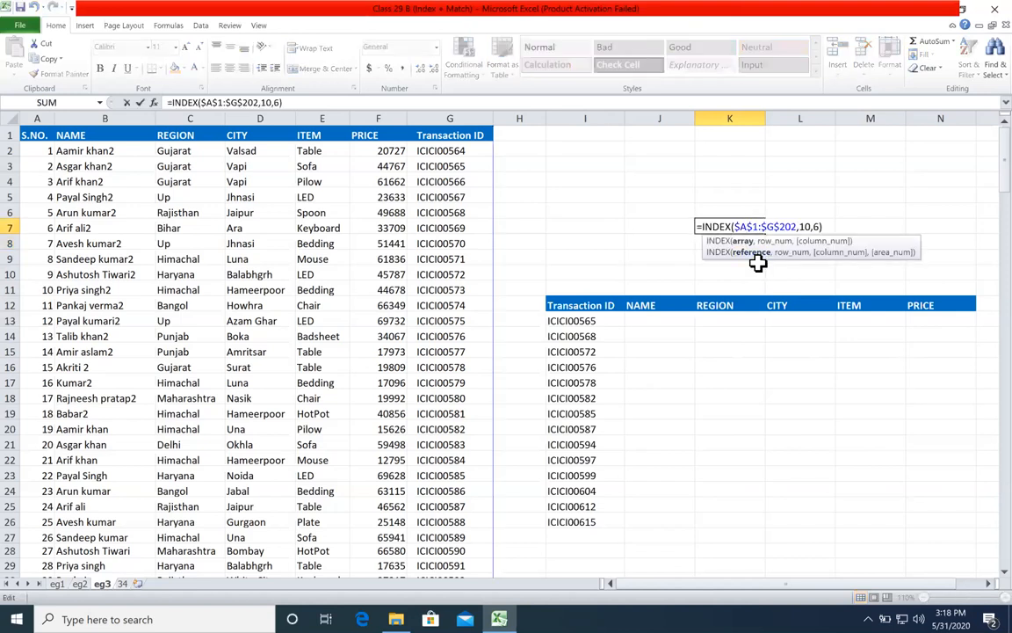
left_click(755, 228)
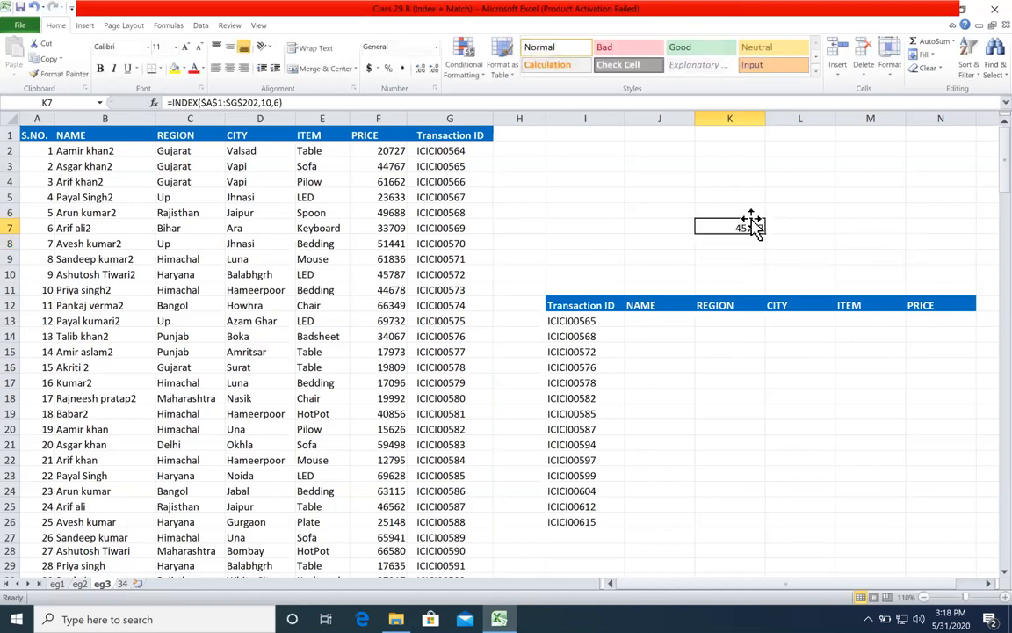
double_click(752, 227)
left_click(743, 252)
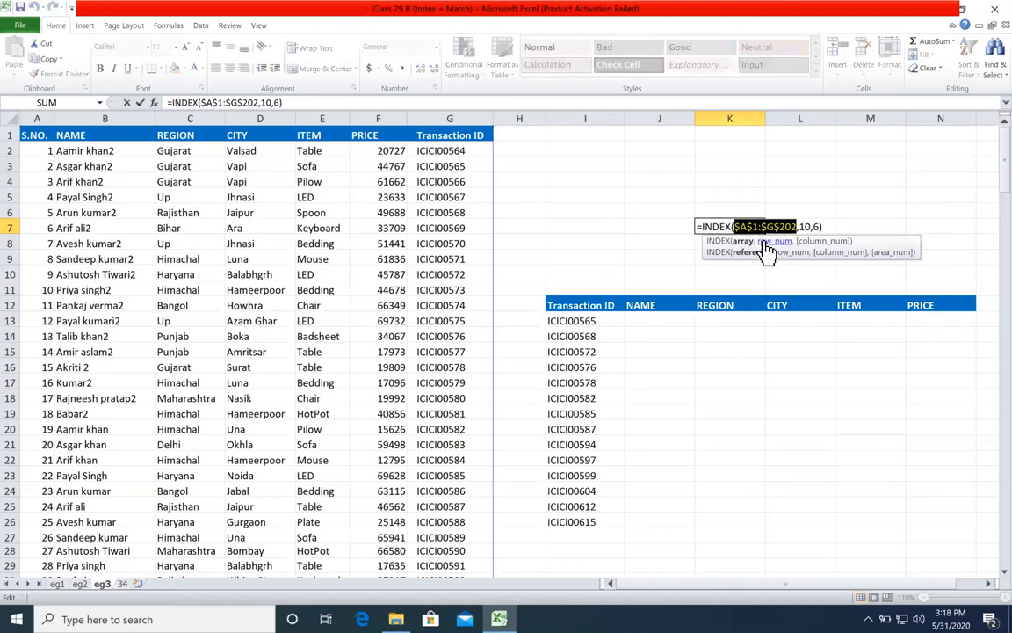
left_click(766, 242)
left_click(811, 242)
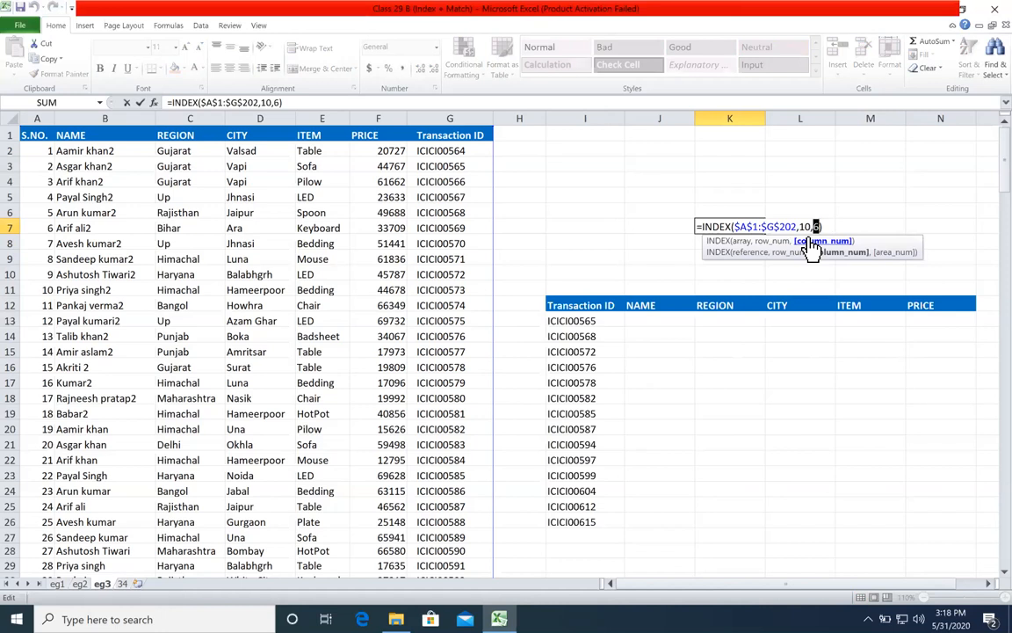
left_click(760, 250)
left_click(763, 241)
left_click(810, 242)
key("ctrl+Return")
key("Delete")
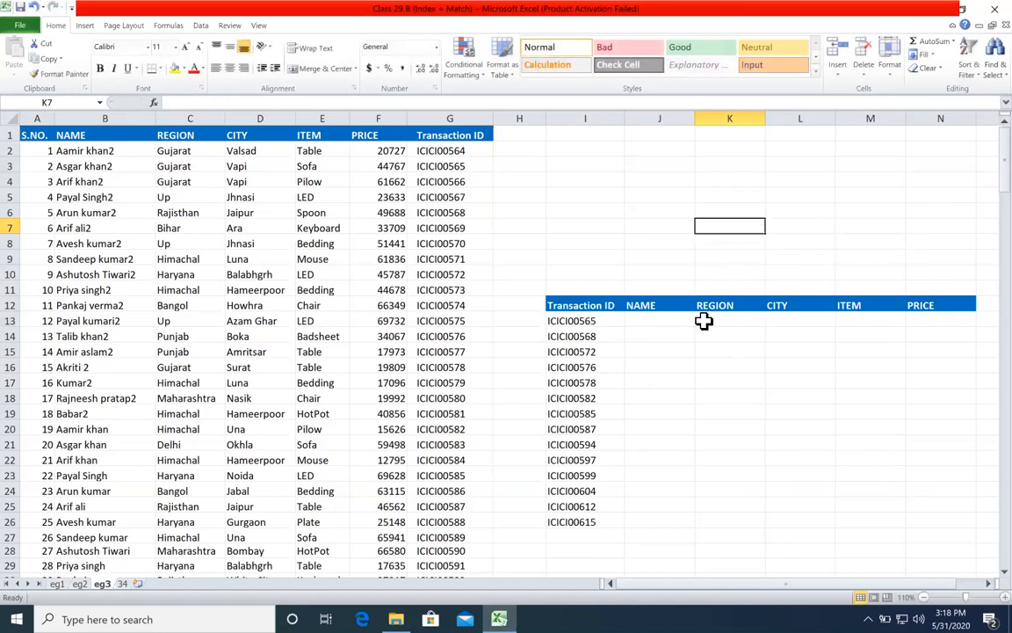
Step: Trace the transaction ID in I17 to its row in the source table's Transaction ID column
left_click(599, 382)
left_click_drag(646, 384, 579, 380)
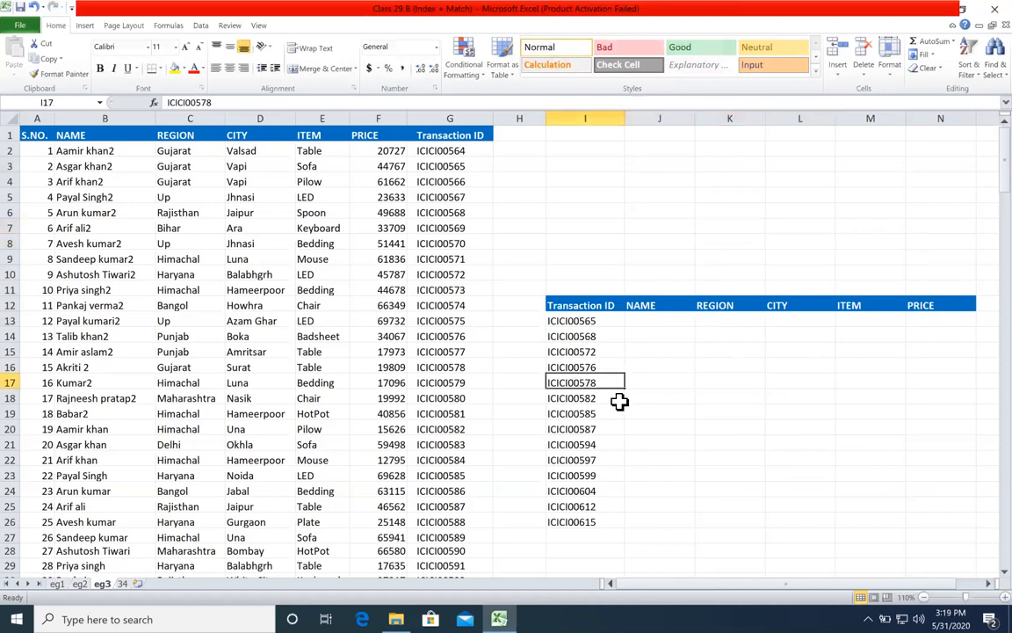
left_click(459, 364)
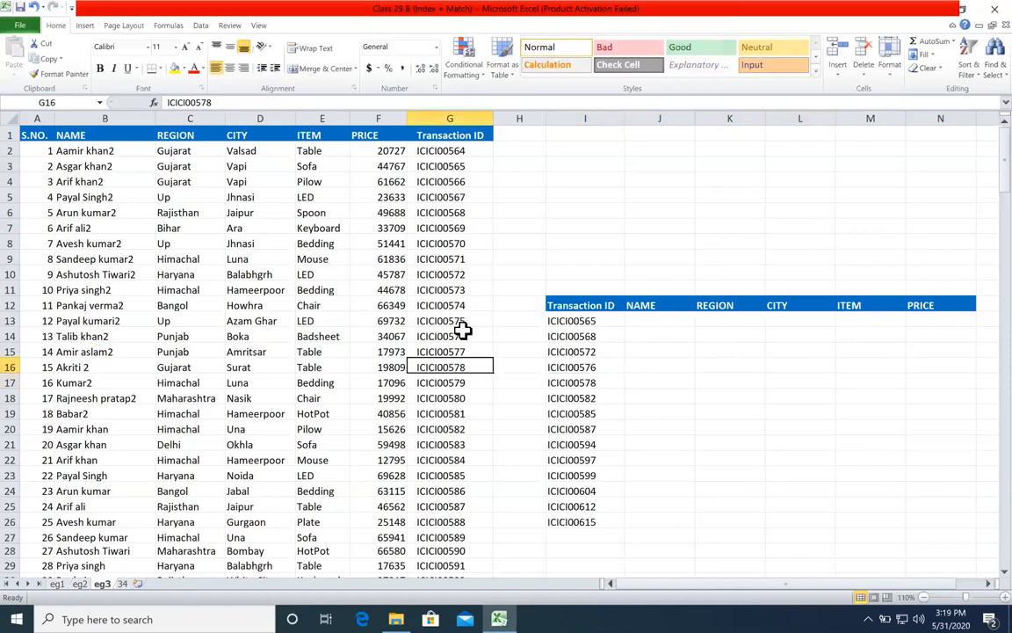
left_click(463, 140)
left_click_drag(464, 156, 466, 364)
left_click(462, 365)
left_click(619, 385)
left_click_drag(619, 384, 783, 383)
Step: Enter =INDEX($A$1:$G$202,16,4) in L17 to return the CITY value for the transaction ID in I17
left_click(783, 383)
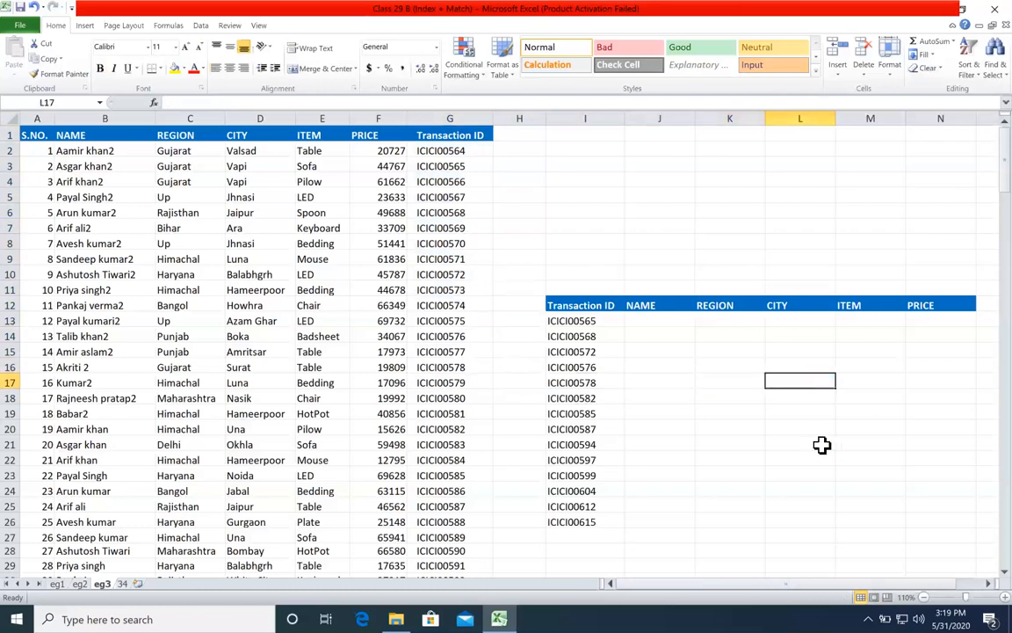
type("=index")
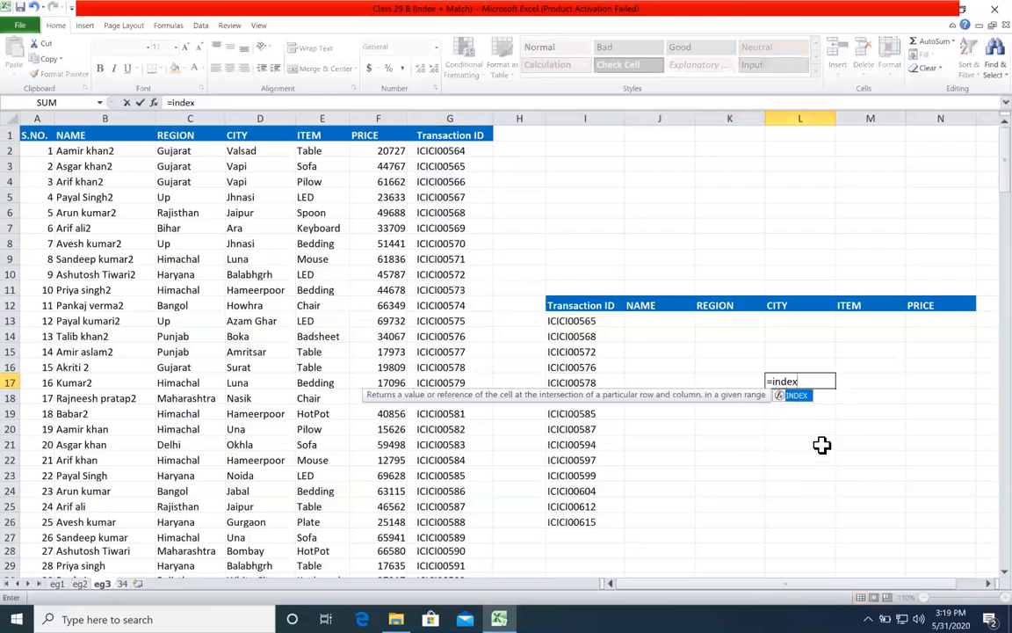
key("Tab")
left_click(39, 137)
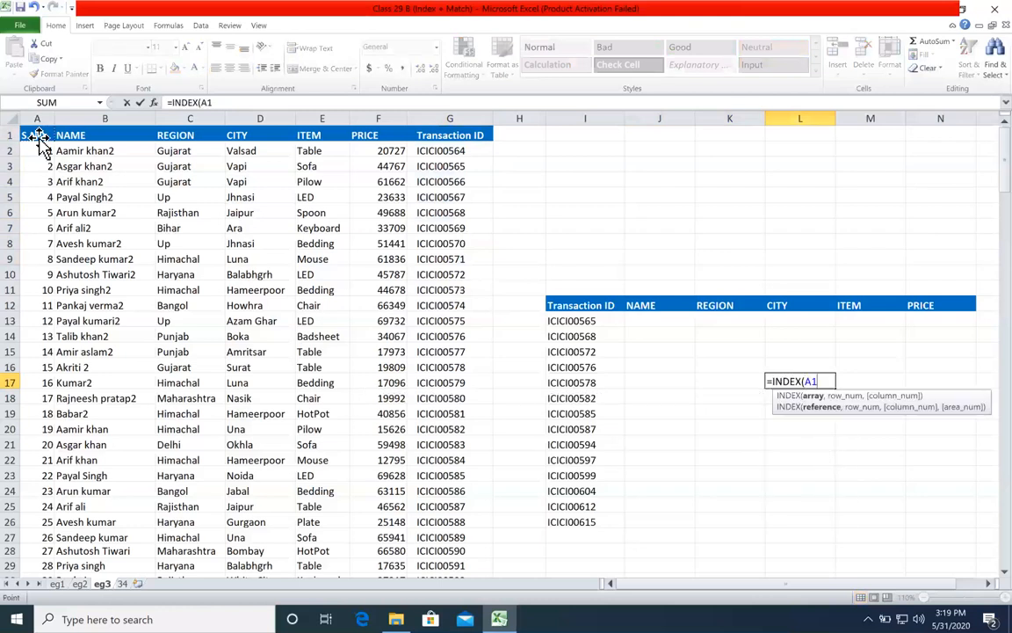
key("ctrl+shift+Down")
key("ctrl+shift+Right")
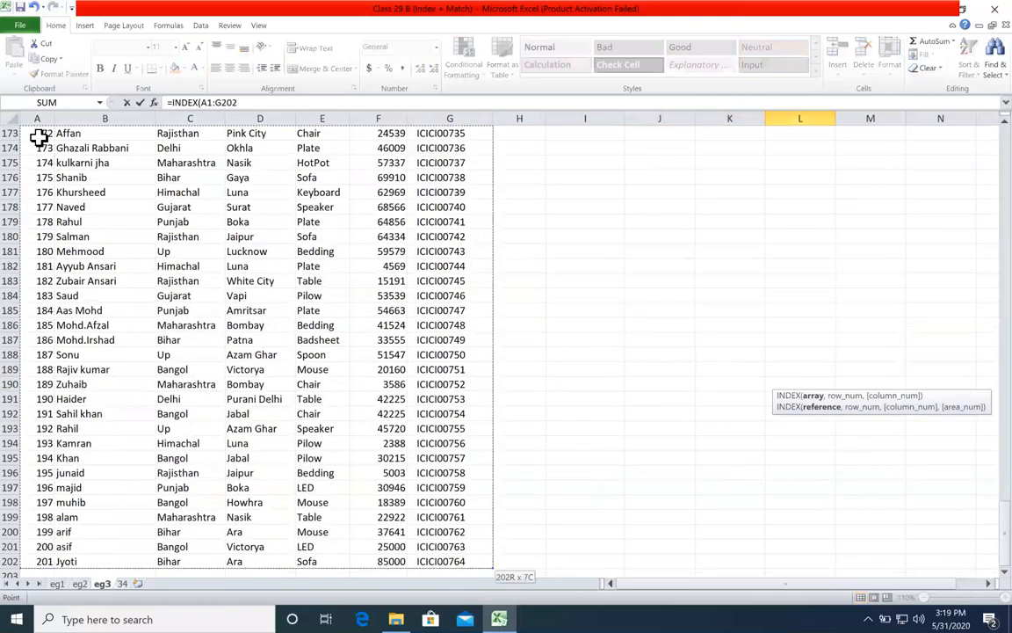
key("F4")
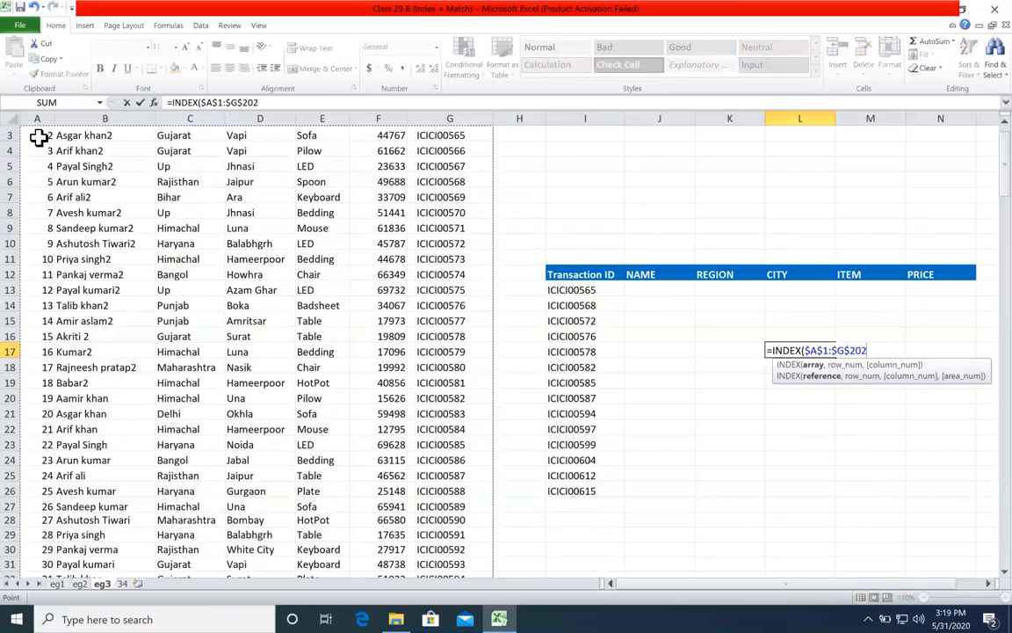
type(",16")
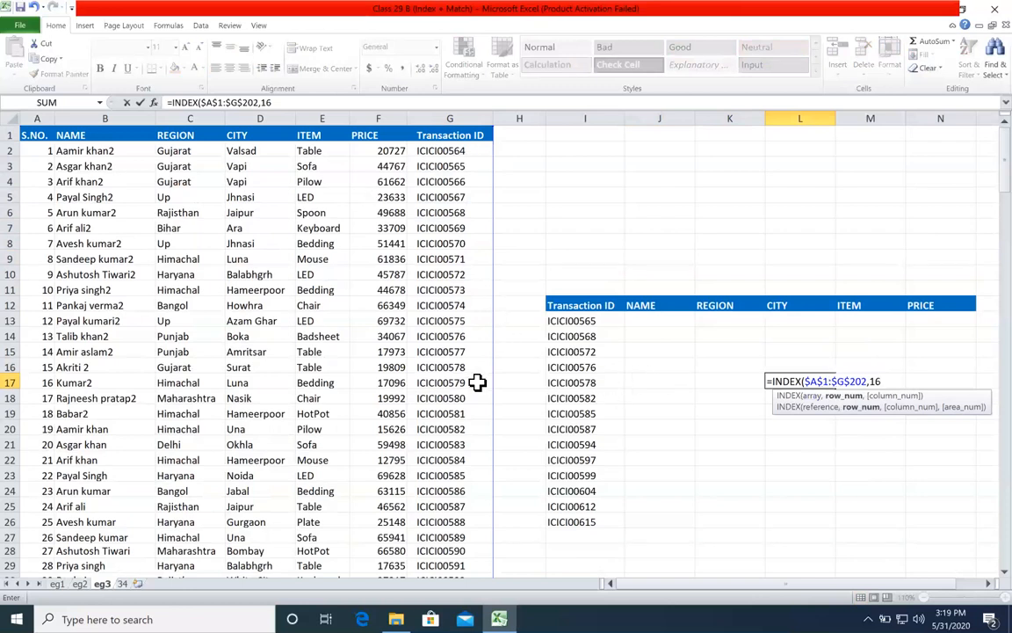
type(",")
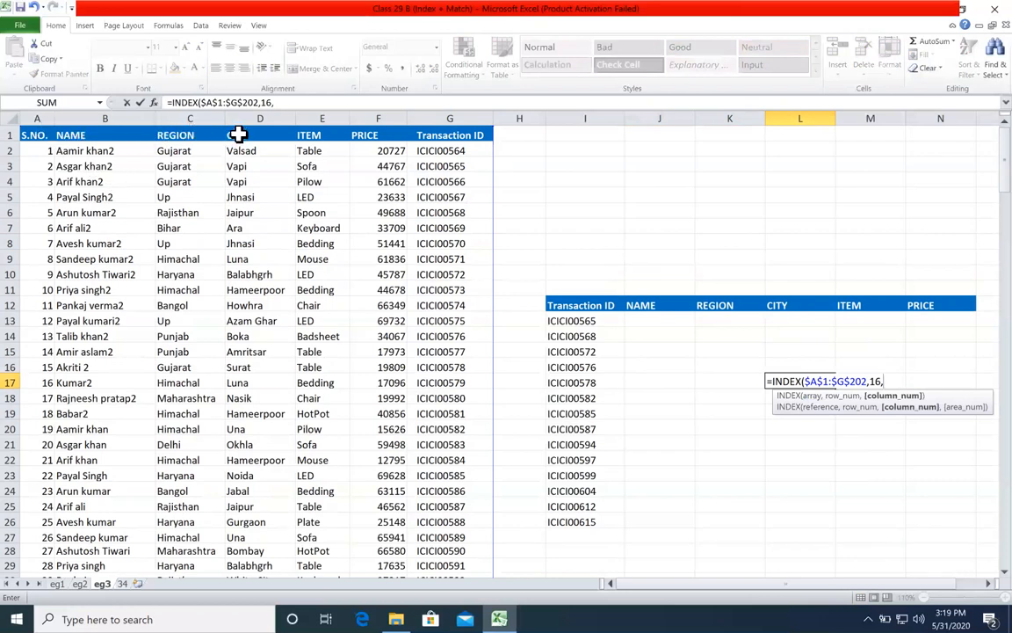
type("4")
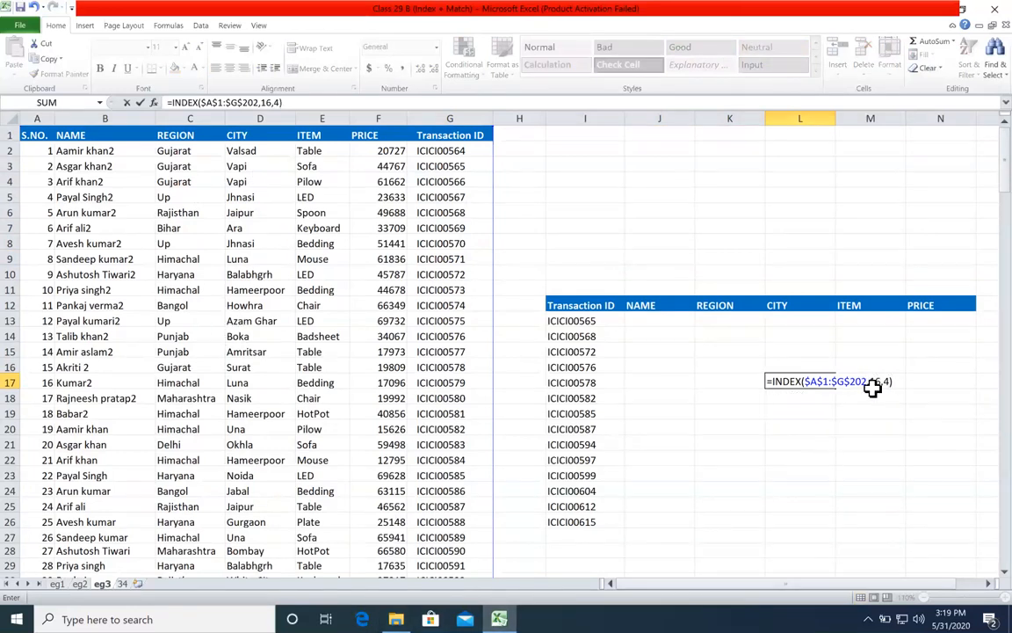
left_click(876, 381)
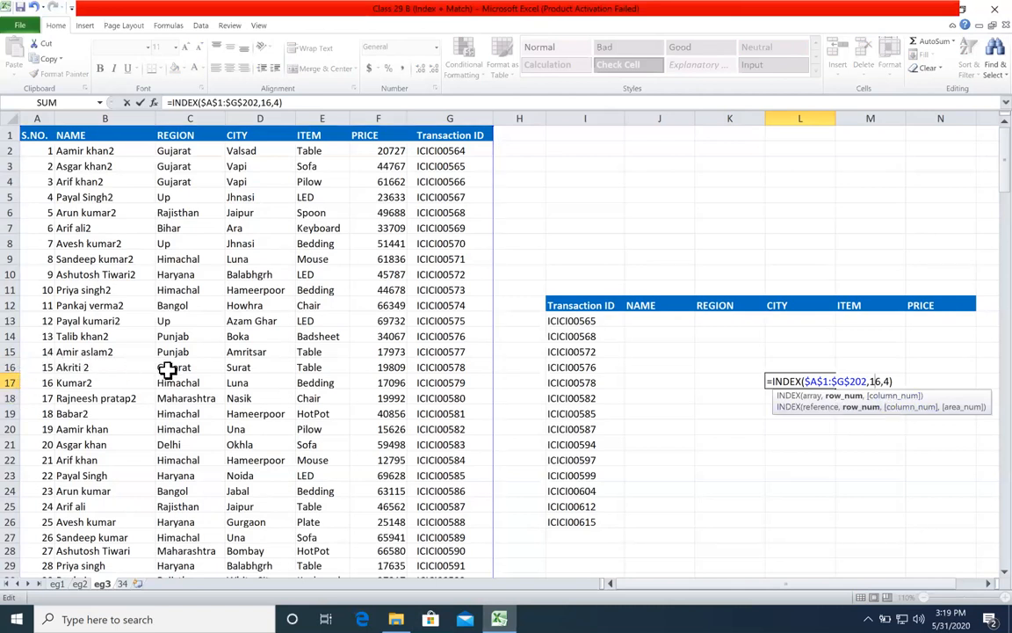
key("Return")
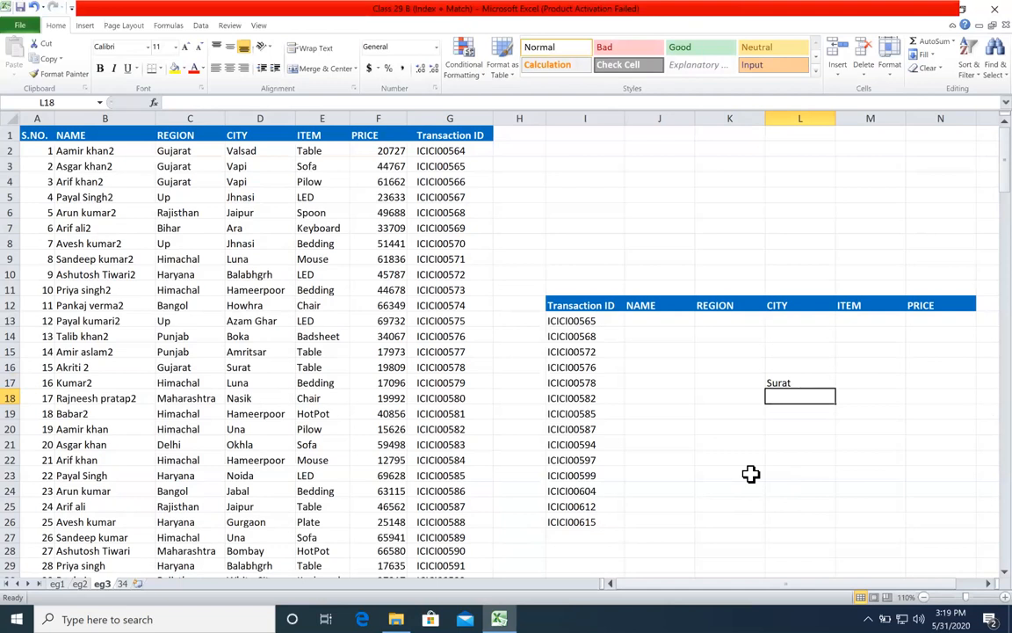
Step: Examine the array, row_num and column_num arguments of L17's INDEX formula
double_click(805, 382)
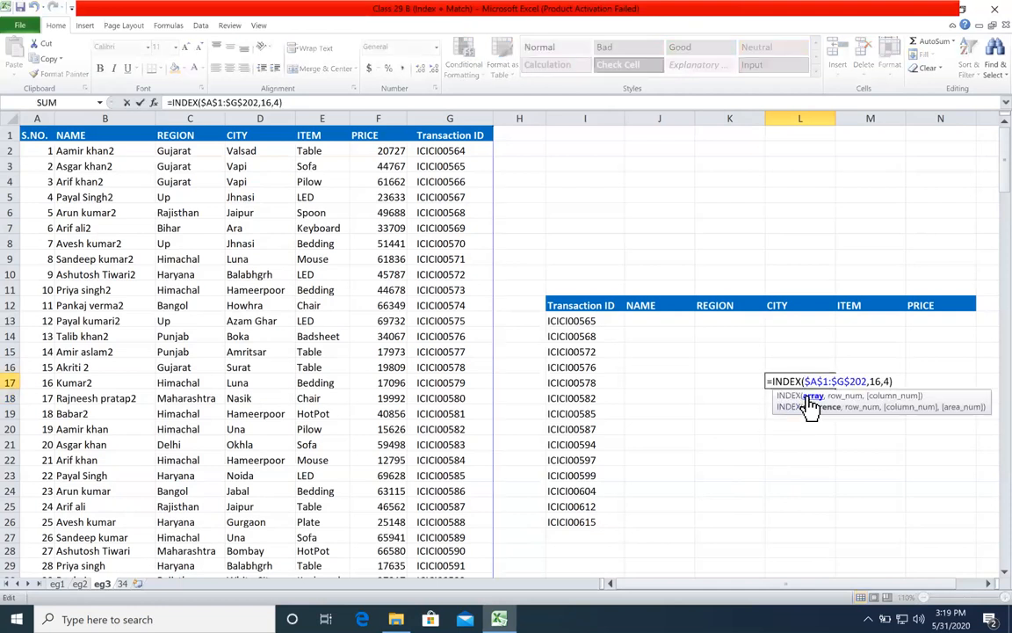
left_click(810, 404)
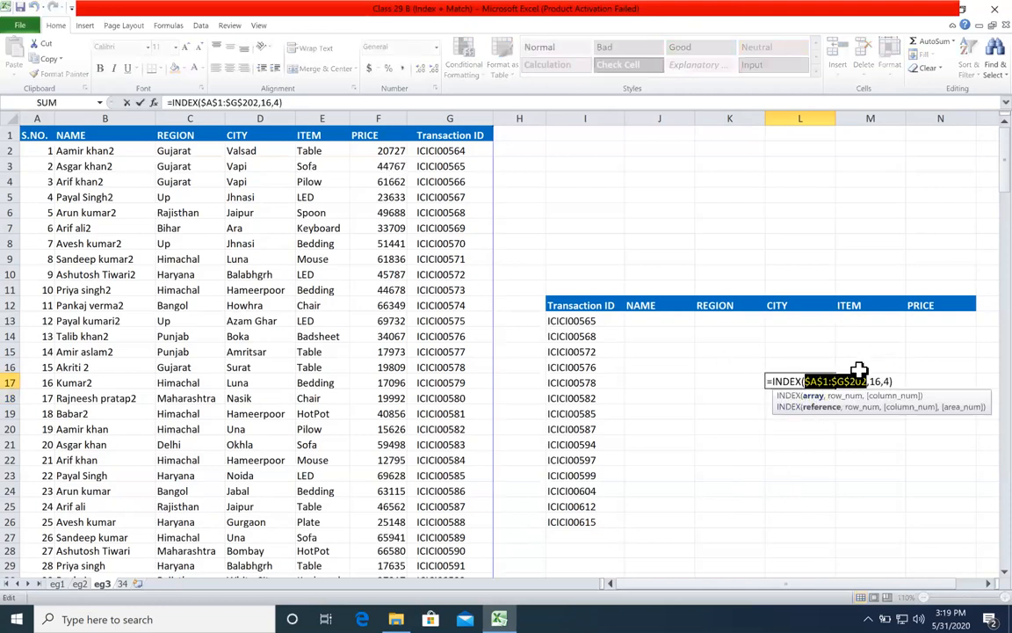
left_click(843, 396)
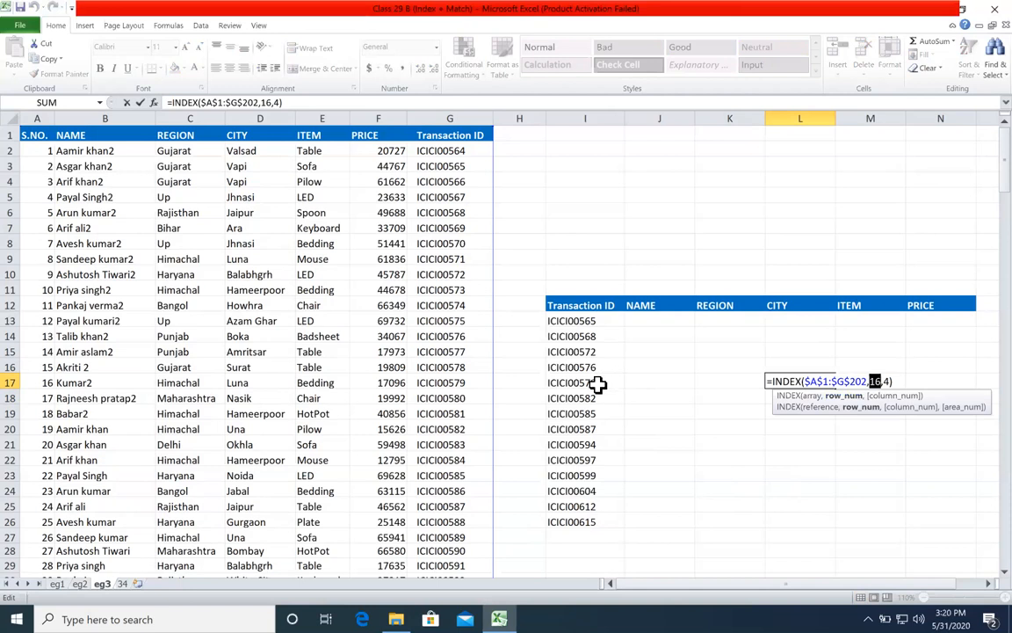
left_click(892, 396)
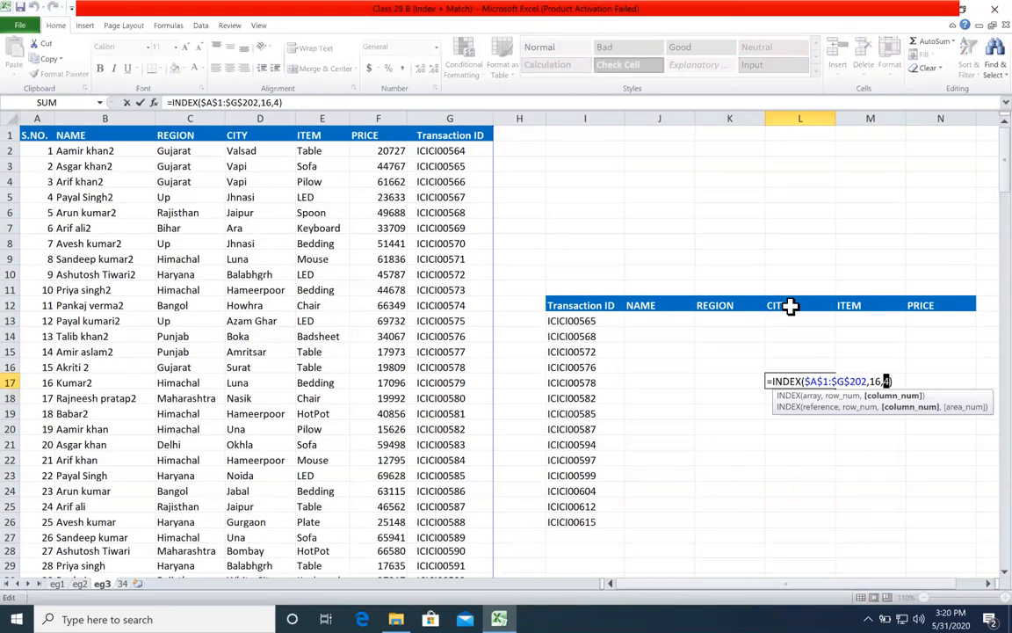
left_click(877, 384)
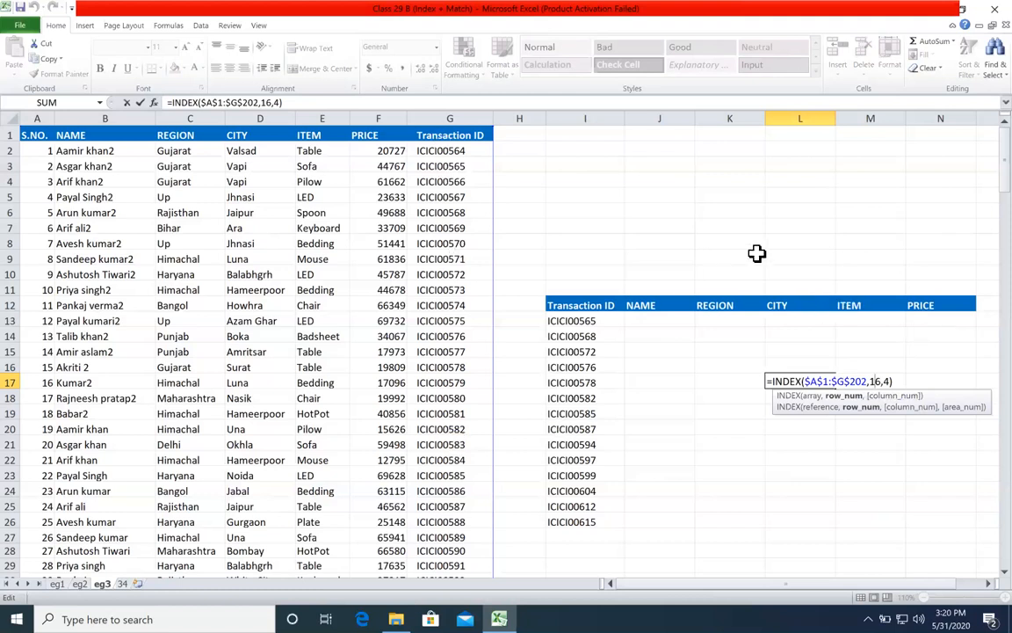
key("ctrl+Return")
Step: Enter =MATCH(J12,$A$1:$G$1,0) in J13 to find the NAME header's column number with an exact match
left_click(679, 320)
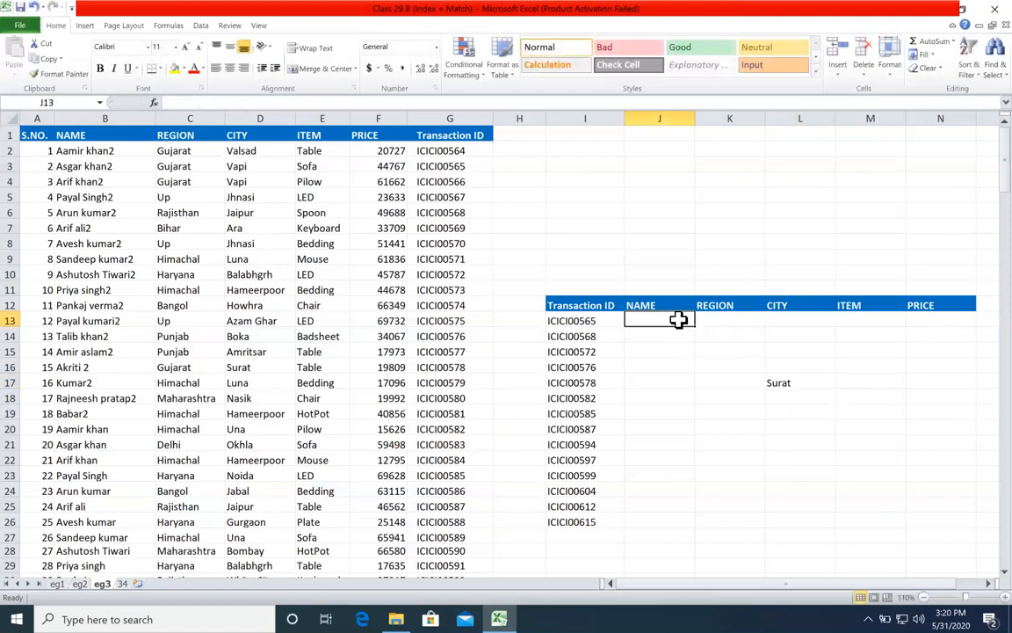
type("=mat")
key("Tab")
left_click(677, 303)
type(",")
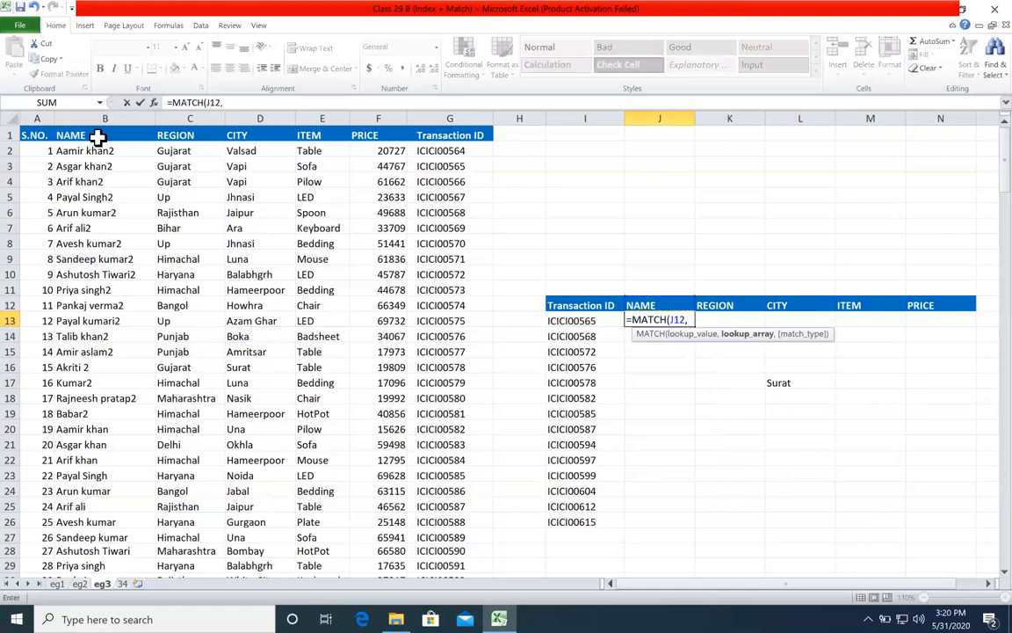
left_click(39, 132)
left_click_drag(40, 134, 470, 135)
key("F4")
type(",0")
key("Return")
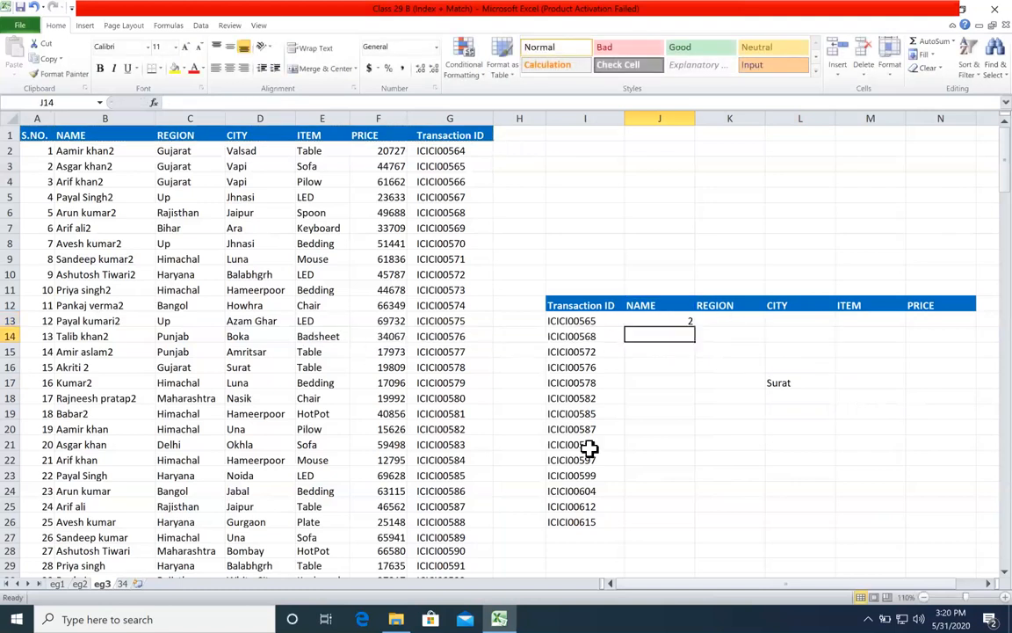
Step: Fill J13's MATCH formula across to N13 for the REGION, CITY, ITEM and PRICE headers
left_click(690, 324)
left_click_drag(694, 325, 953, 339)
left_click(778, 323)
left_click(866, 323)
left_click(949, 324)
left_click(914, 367)
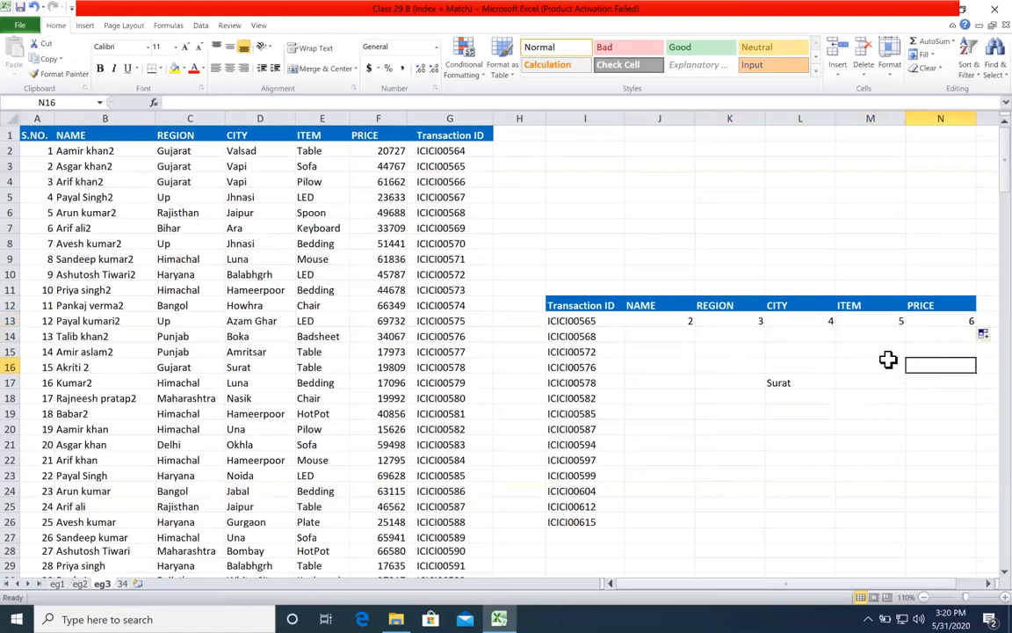
Step: Compare each header in J12:N12 with the column number below it in row 13
left_click(660, 324)
left_click_drag(665, 307, 668, 323)
left_click_drag(754, 307, 802, 322)
left_click_drag(899, 304, 897, 325)
left_click_drag(929, 305, 930, 334)
left_click_drag(782, 306, 788, 321)
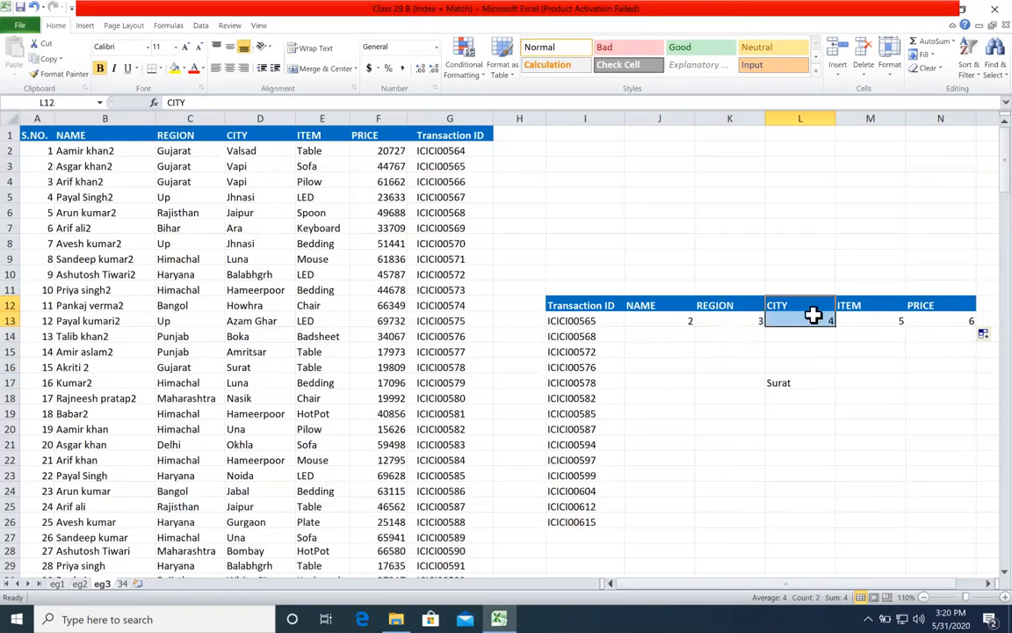
Step: Test the MATCH in N13 by changing the header in N12 to city, and undo that change
left_click(923, 307)
type("city")
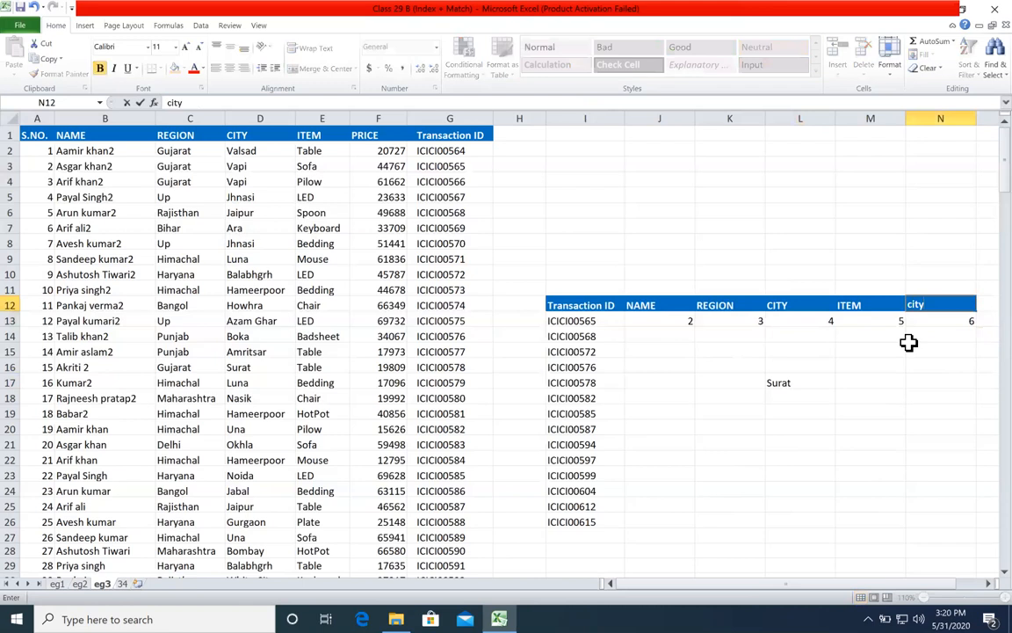
key("Return")
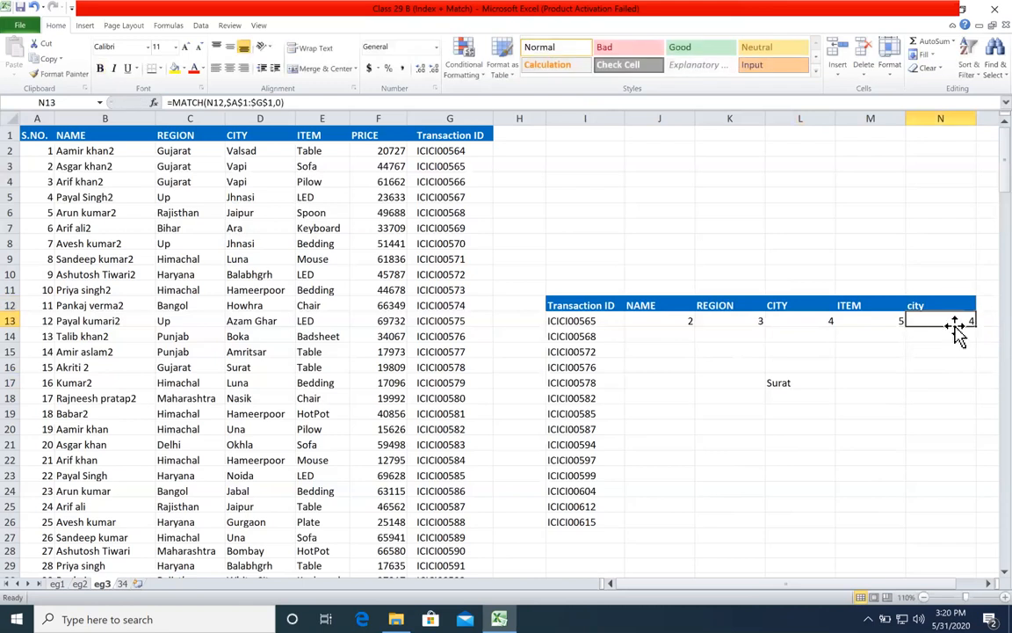
key("ctrl+z")
left_click(935, 370)
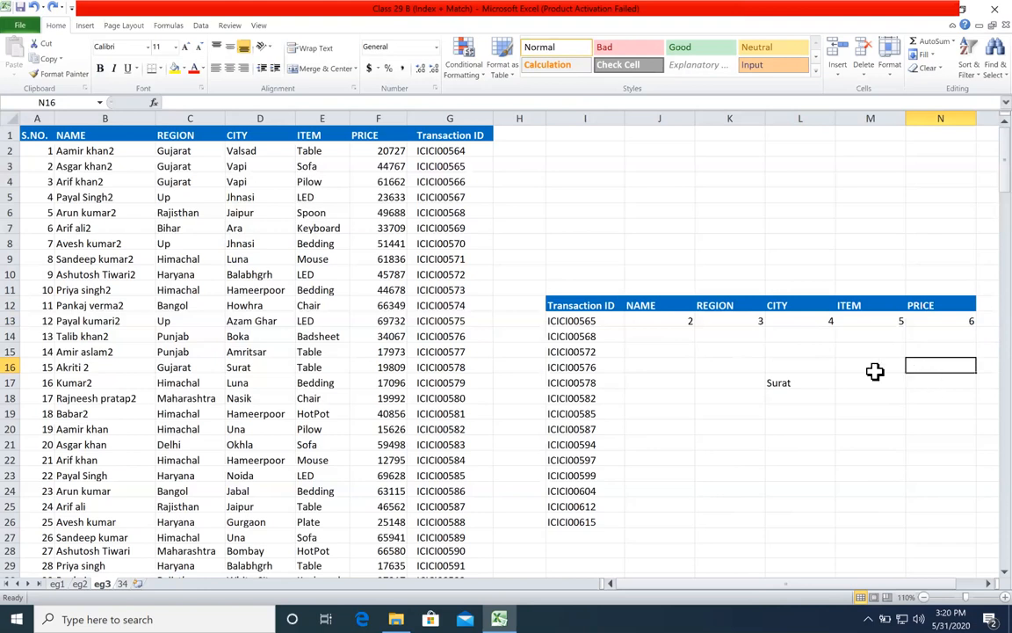
Step: Examine the hard-coded column and row numbers in L17's INDEX formula
left_click(824, 378)
double_click(823, 380)
left_click(888, 382)
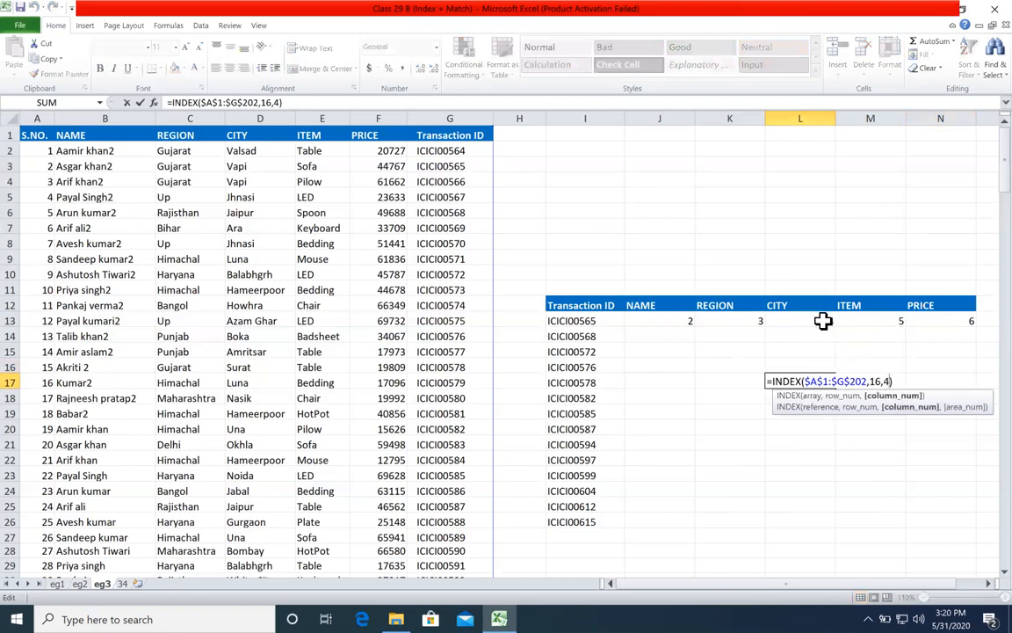
double_click(877, 381)
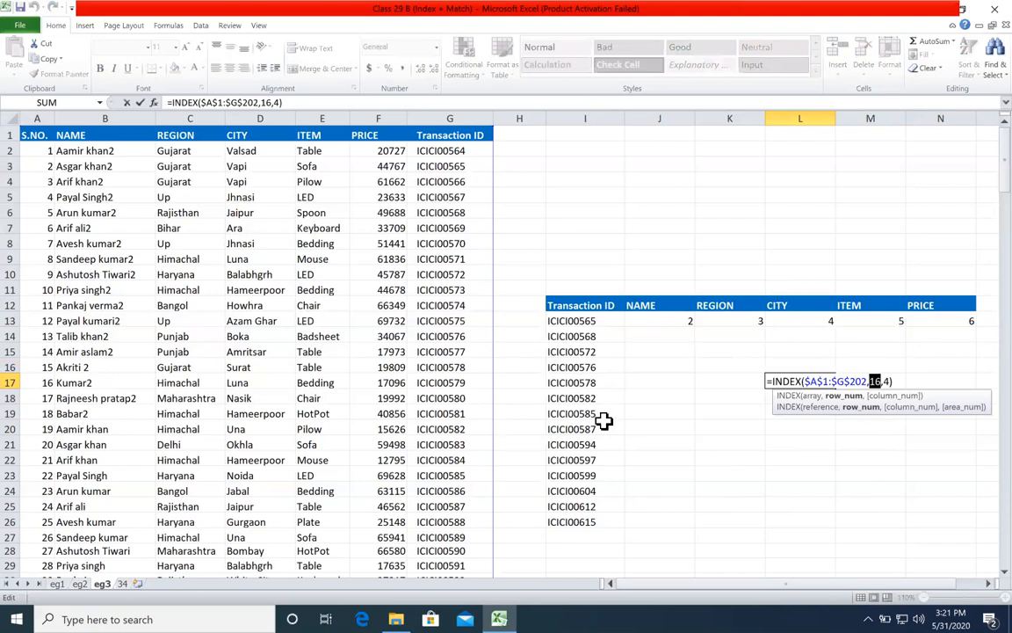
Step: Leave L17's formula and clear the trial formulas from J13:N21
key("Escape")
left_click_drag(651, 320, 936, 447)
key("Delete")
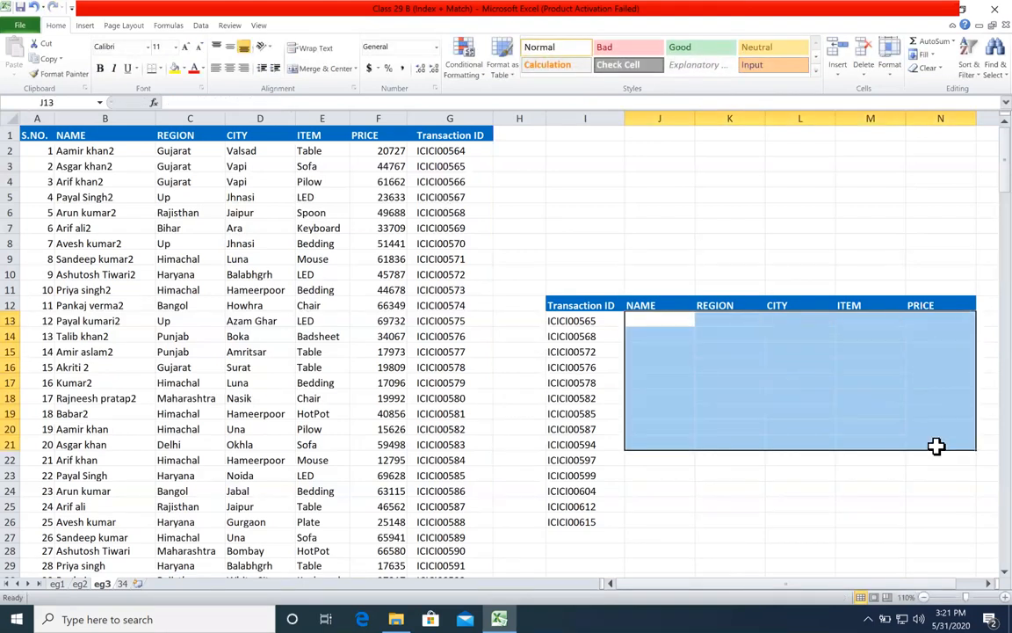
Step: Begin an INDEX formula in J13 with the whole source table, $A$1:$G$202, as its absolute array
left_click(677, 319)
type("=index")
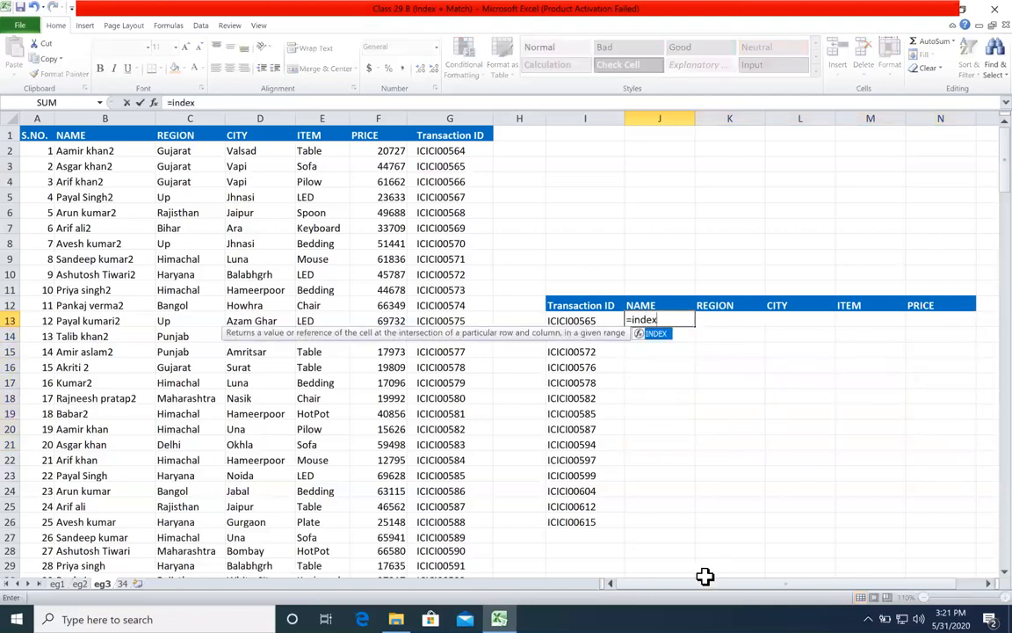
key("Tab")
left_click(27, 136)
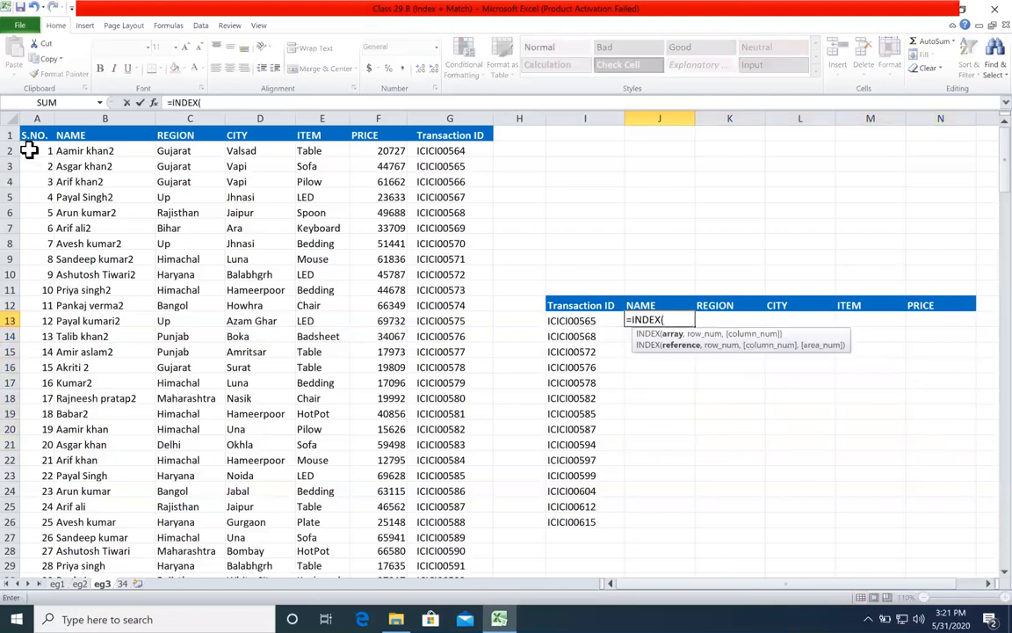
key("ctrl+shift+Down")
key("ctrl+shift+Right")
key("F4")
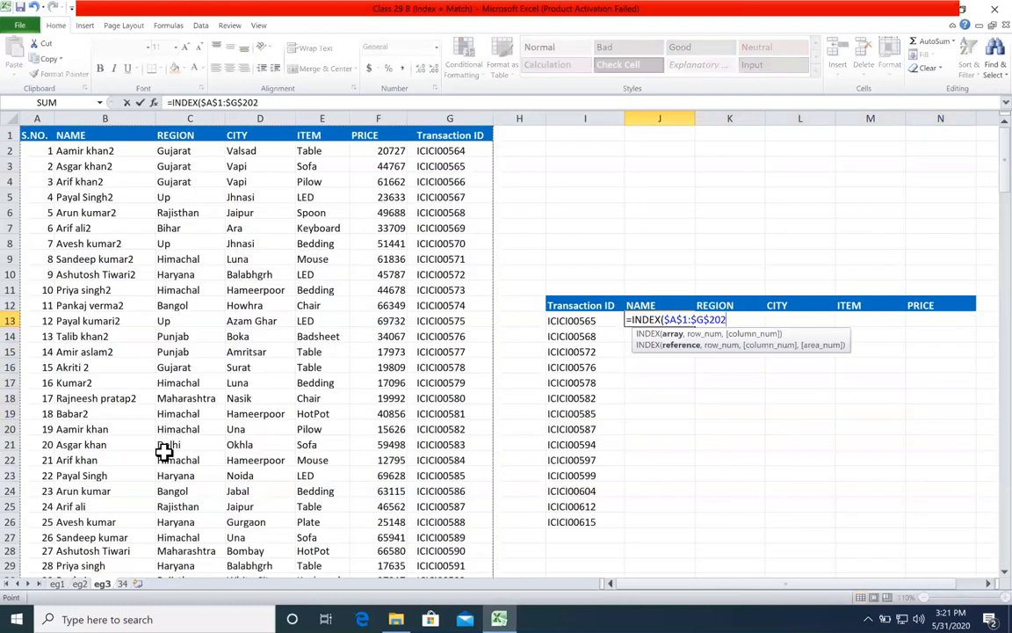
type(",")
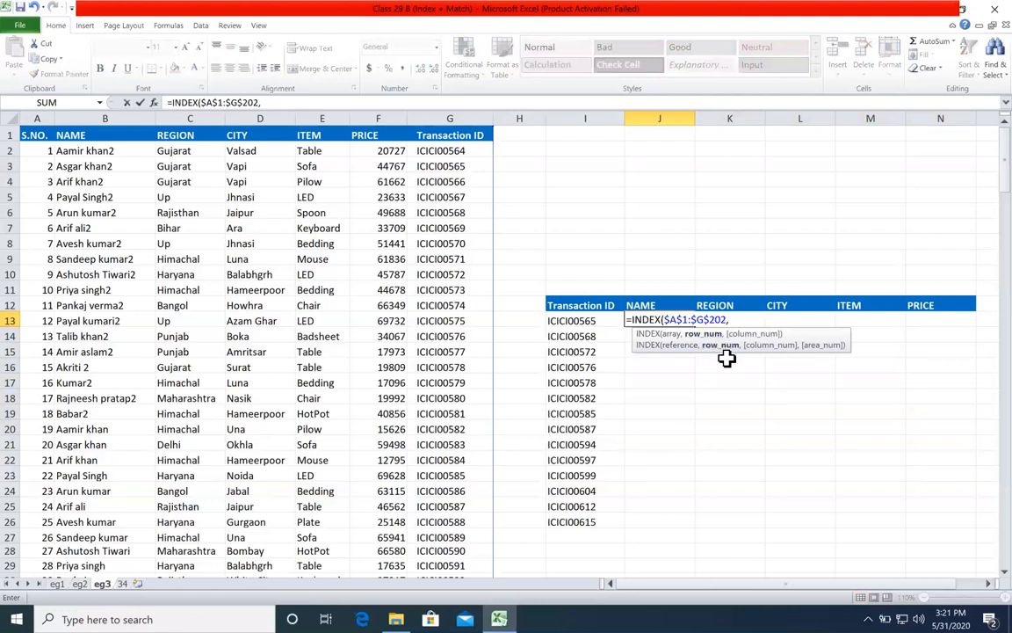
Step: Add MATCH(I13,$G$1:$G$202,0) as the row_num argument of J13's INDEX formula
left_click(731, 322)
type("MATCH(")
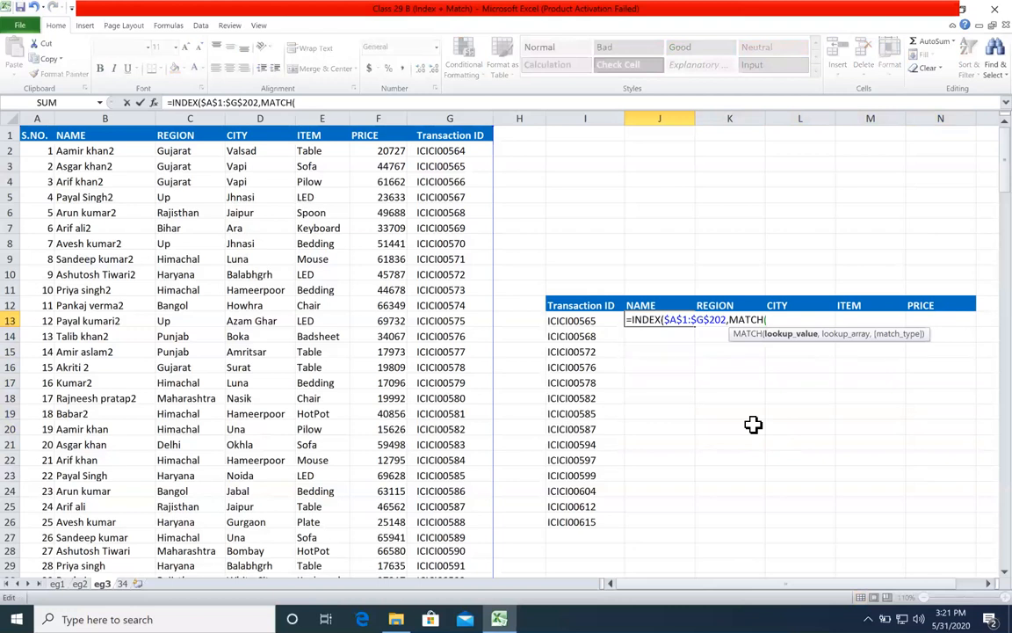
left_click(605, 319)
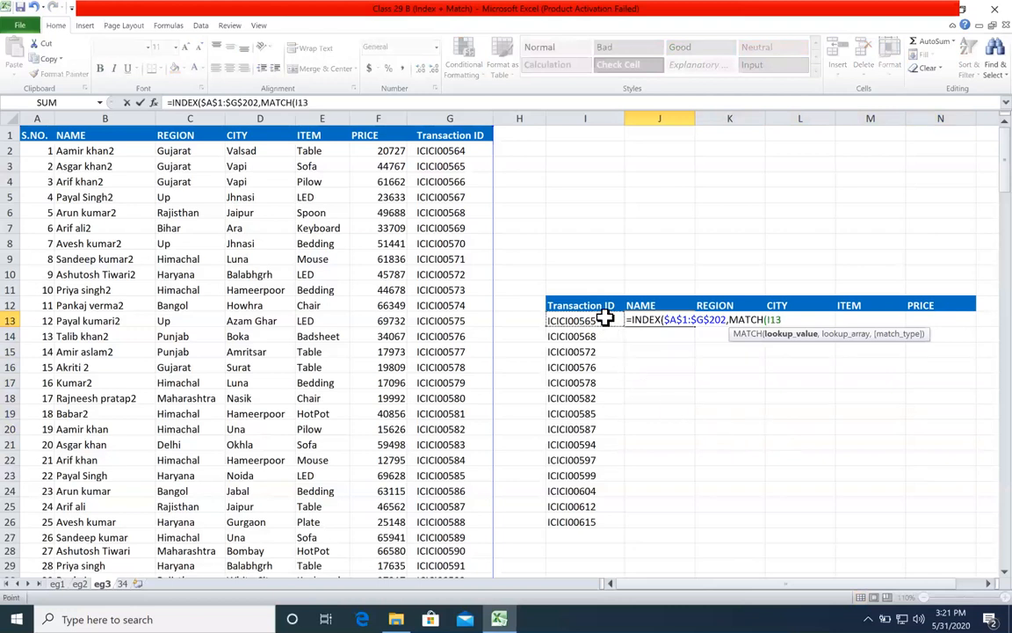
type(",")
left_click(472, 134)
key("ctrl+shift+Down")
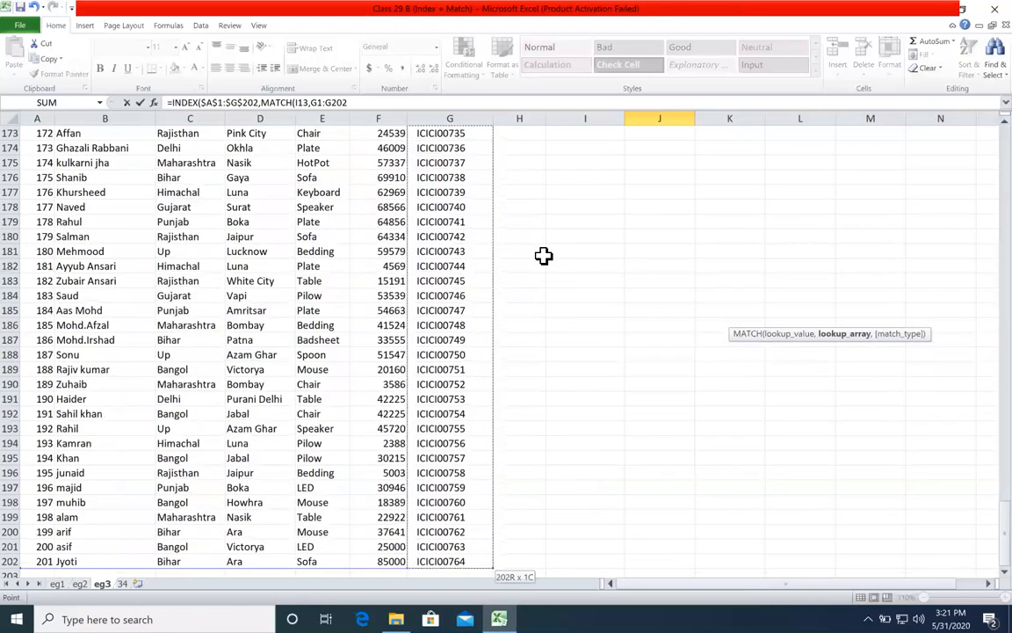
key("F4")
type(",0")
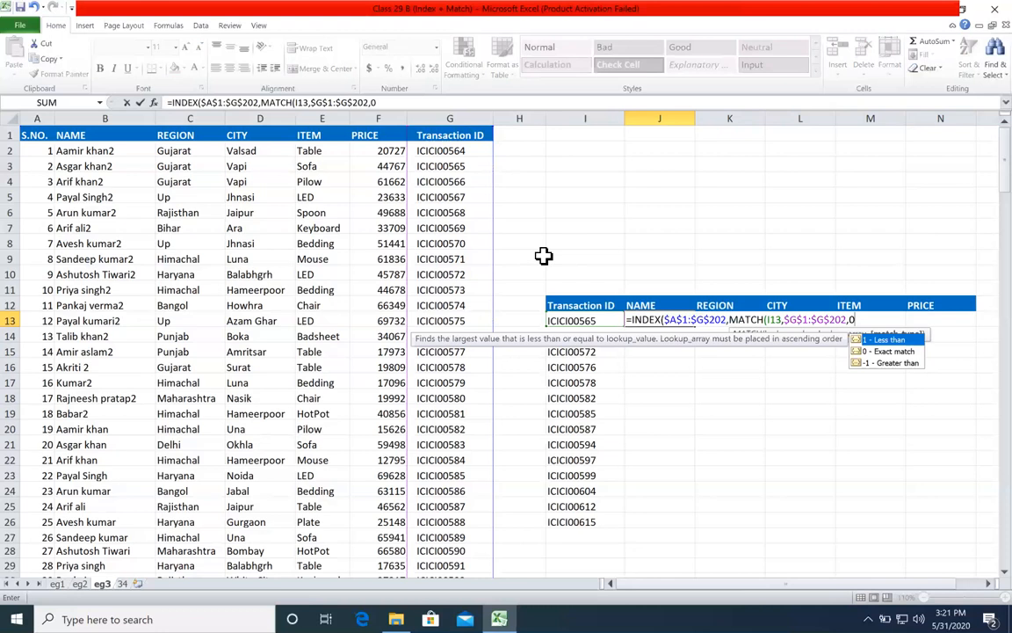
type(")")
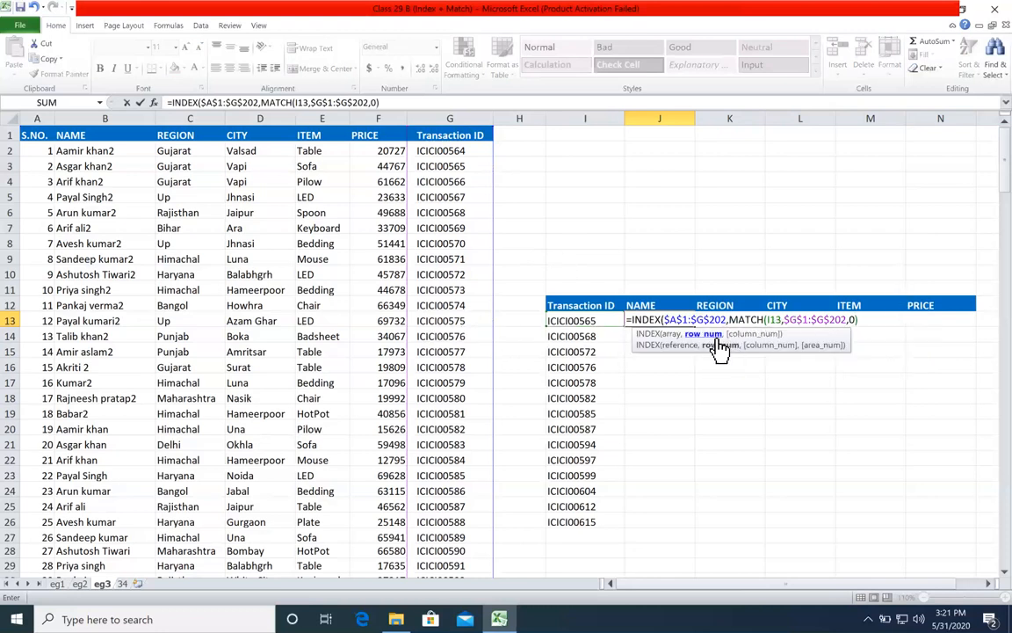
Step: Try replacing the row_num MATCH in J13's INDEX formula with 3 and undo the replacement
left_click(720, 348)
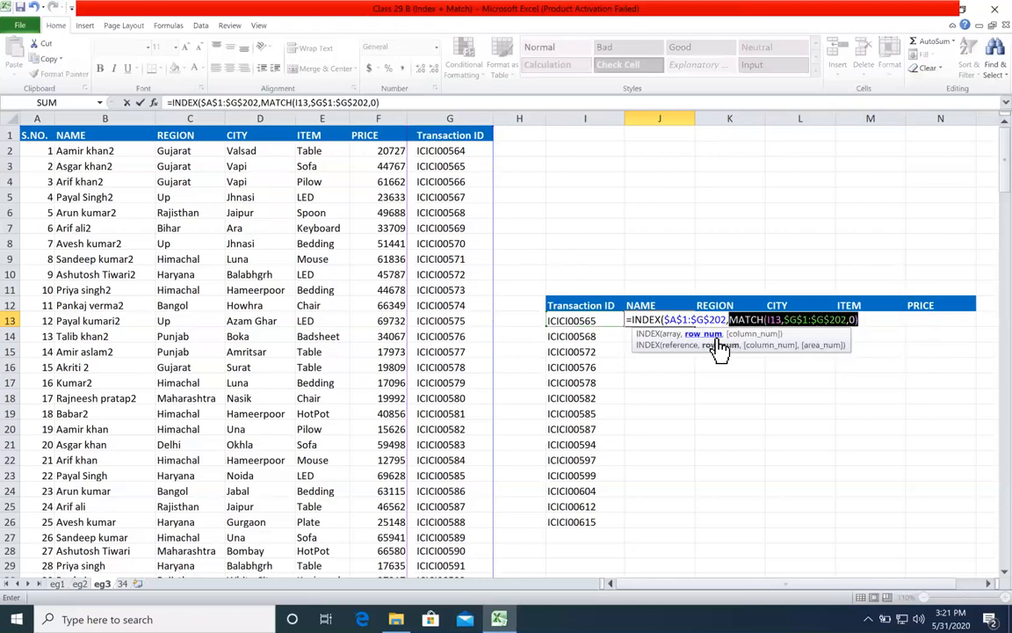
type("3")
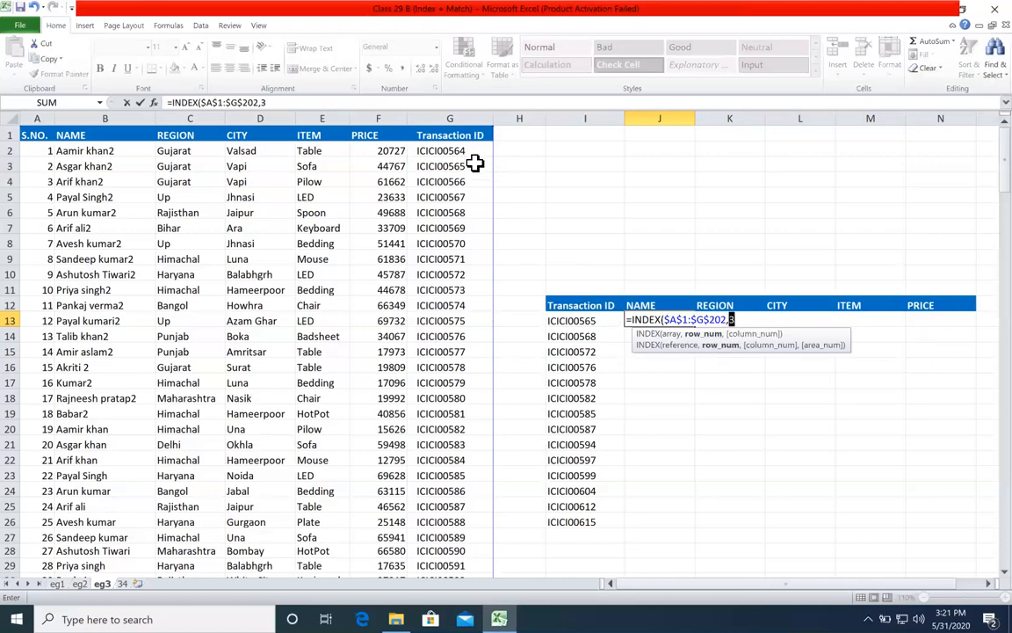
key("ctrl+z")
left_click(861, 320)
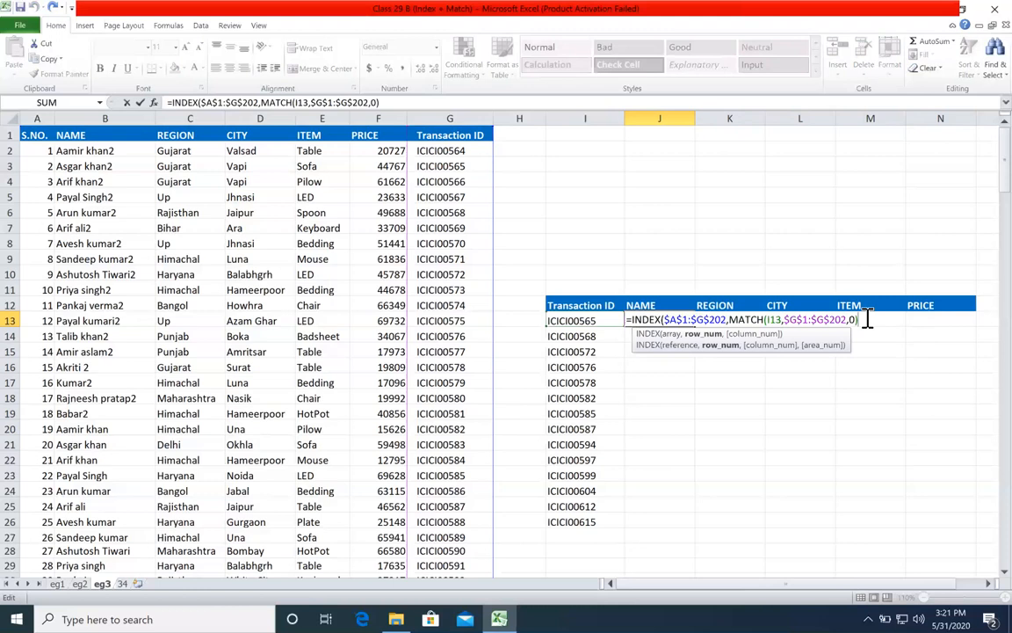
Step: Review J13's array and row_num arguments and complete the INDEX formula with 2 as its column_num
left_click(678, 335)
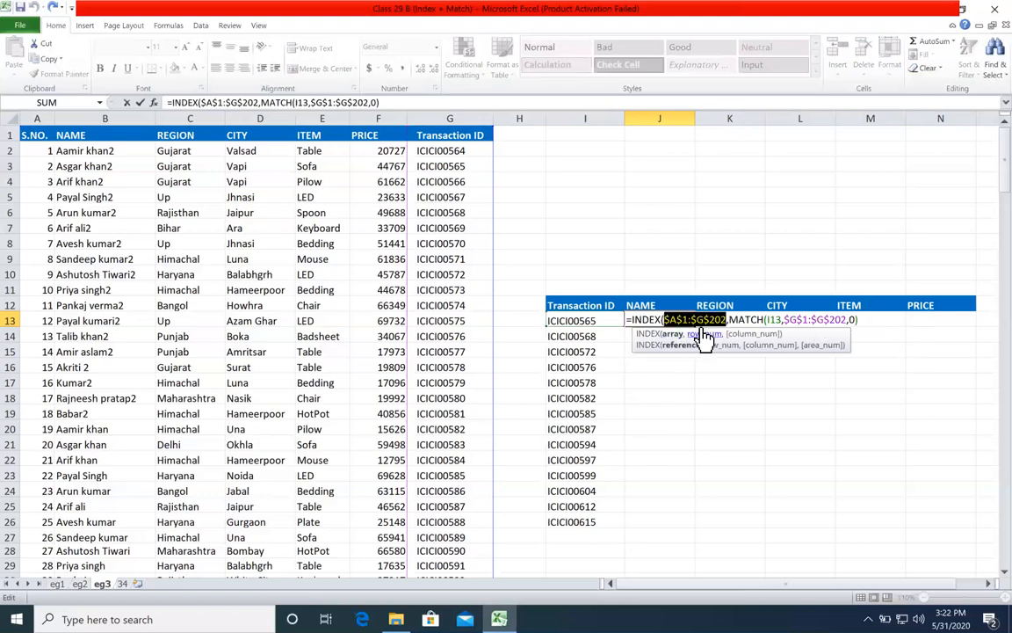
left_click(705, 338)
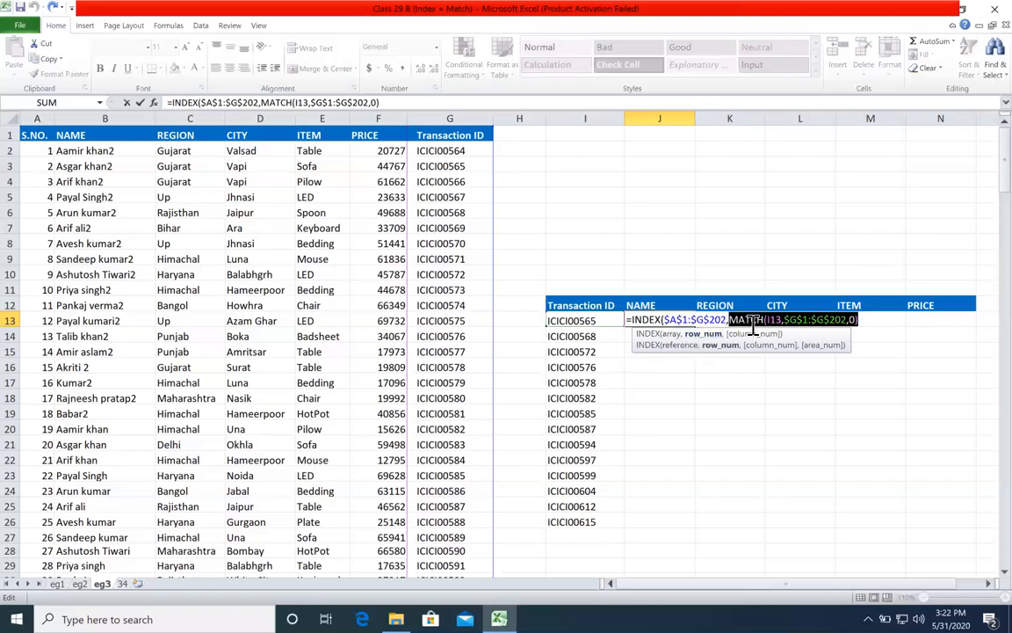
left_click_drag(731, 320, 864, 320)
left_click(880, 320)
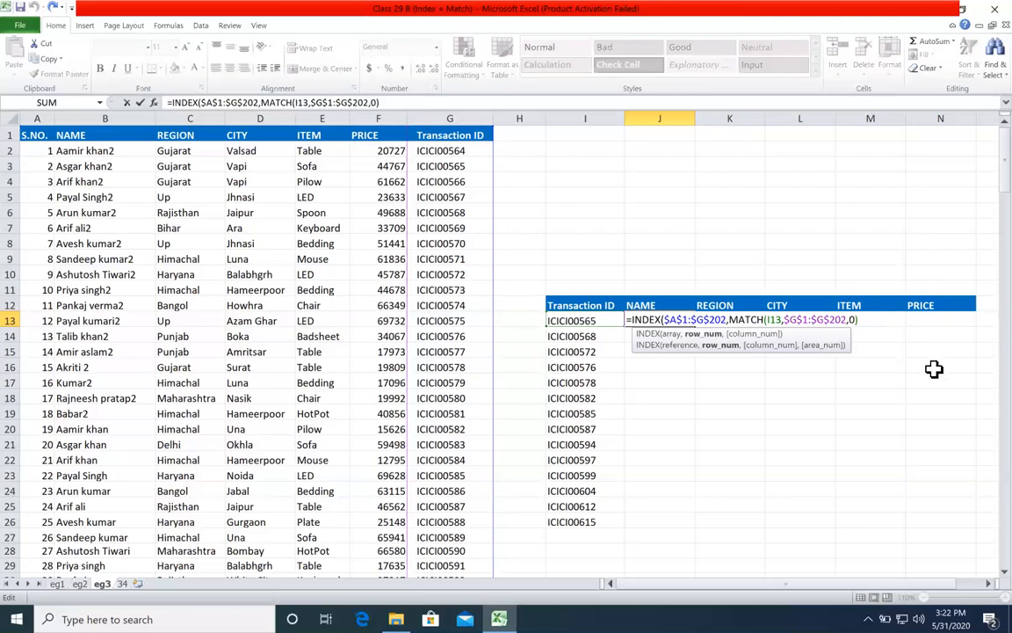
type(",2")
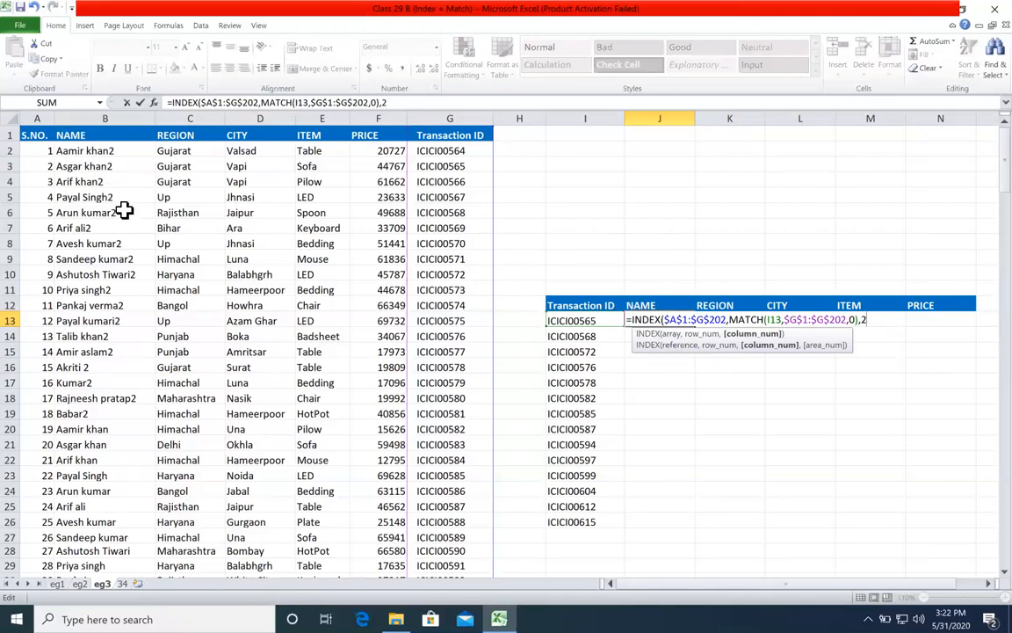
key("Return")
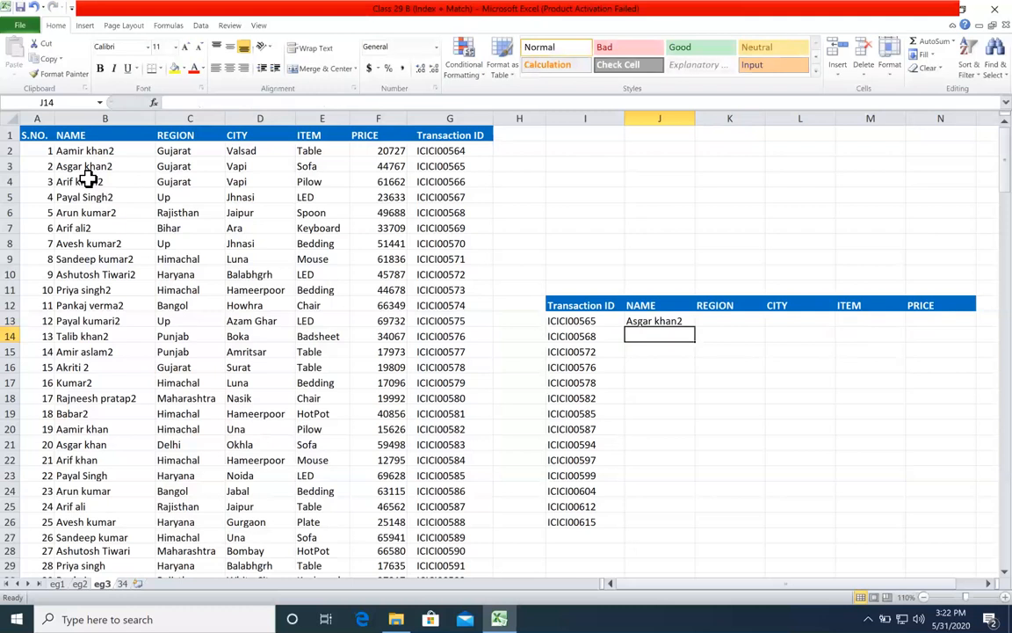
Step: Check J13's returned name against the matching transaction ID in source row 3 and the NAME column B
left_click(436, 166)
left_click(118, 168)
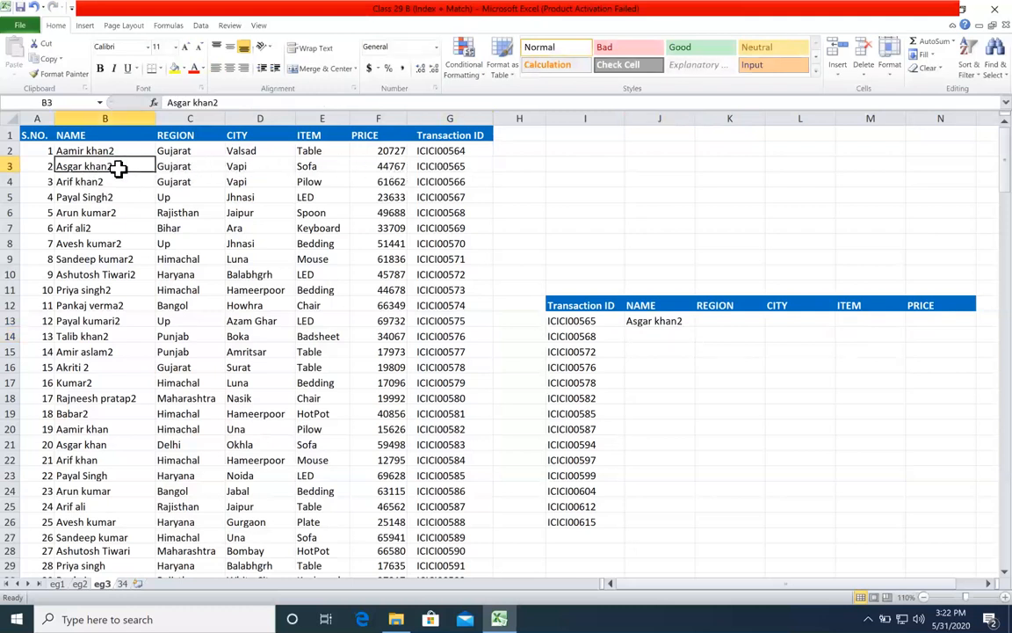
left_click(16, 166)
left_click(93, 119)
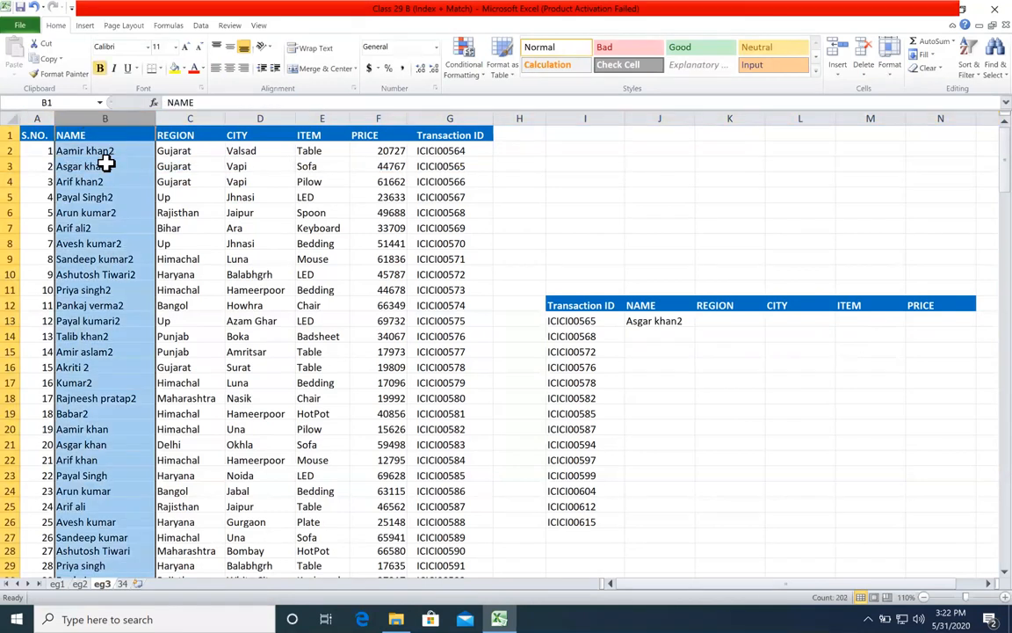
left_click(106, 165)
Step: Replace the hard-coded column_num in J13's INDEX formula with a nested MATCH that uses J12 as its lookup value
left_click(658, 323)
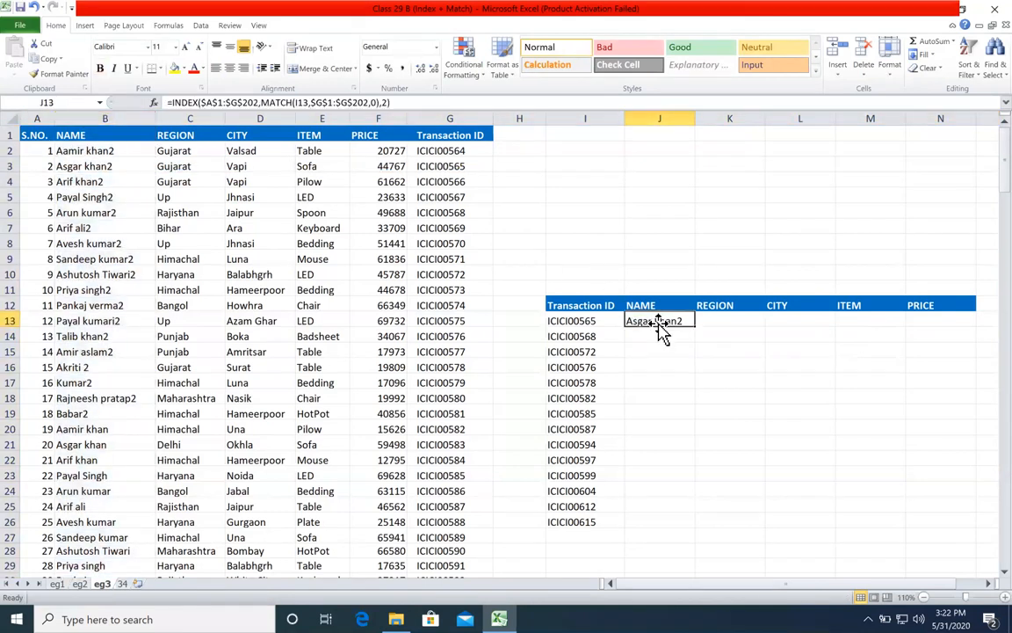
key("F2")
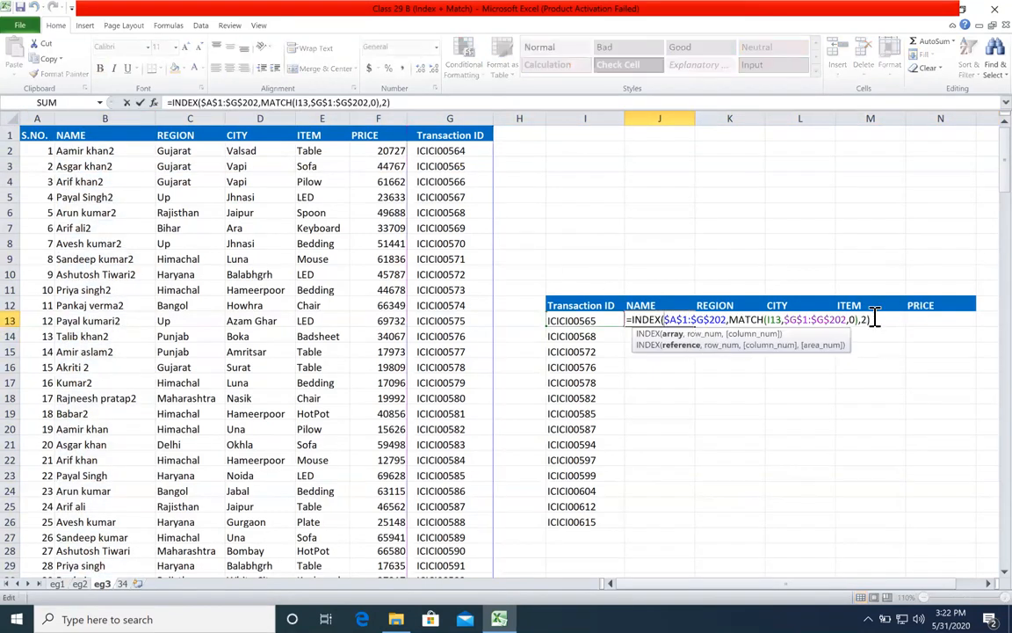
left_click(876, 318)
key("BackSpace")
key("BackSpace")
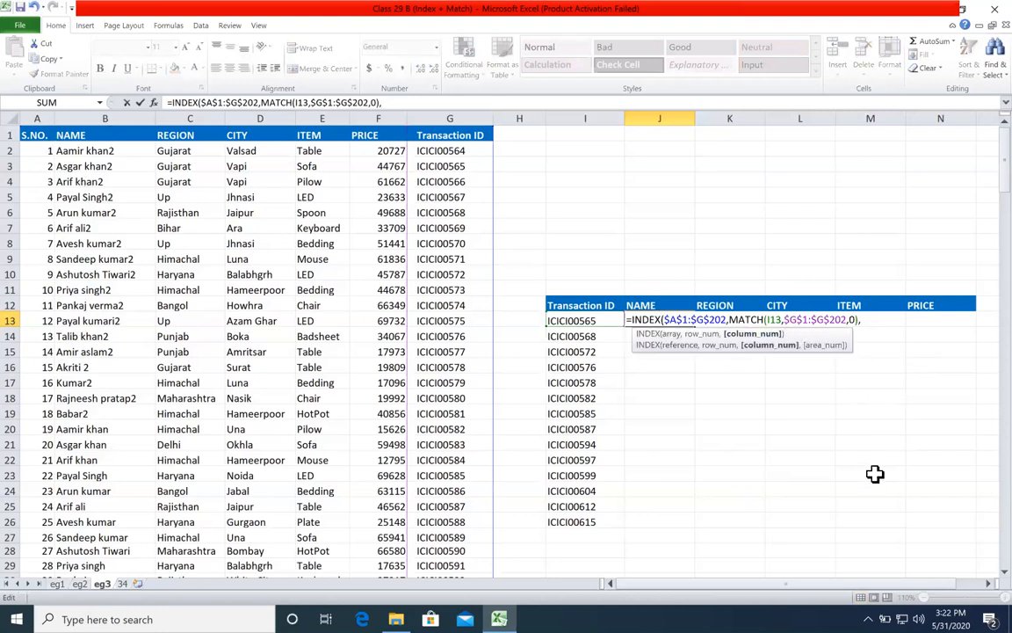
type("mat")
key("Tab")
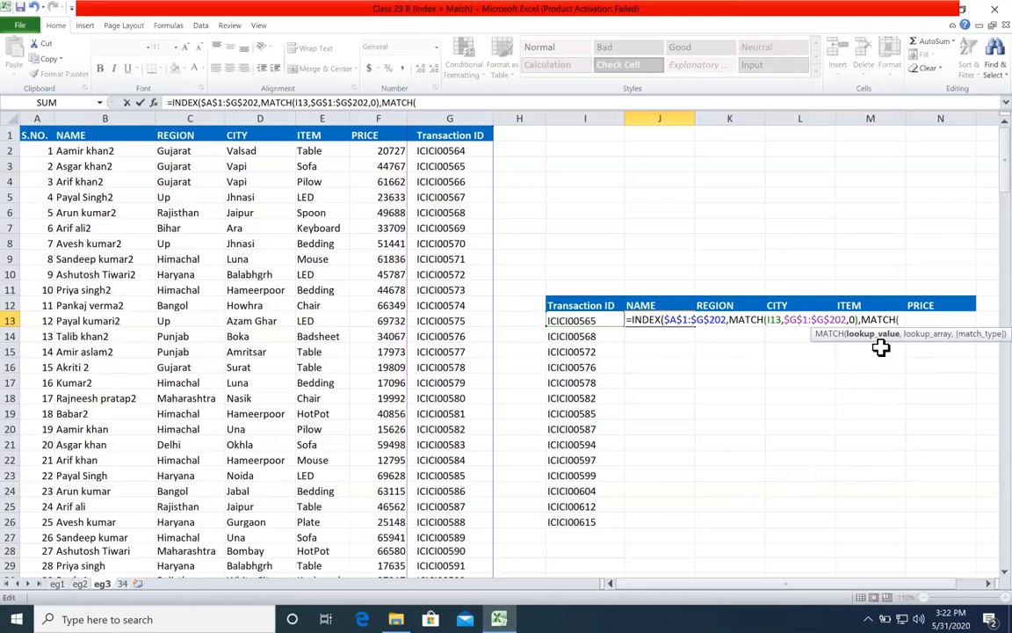
left_click(670, 305)
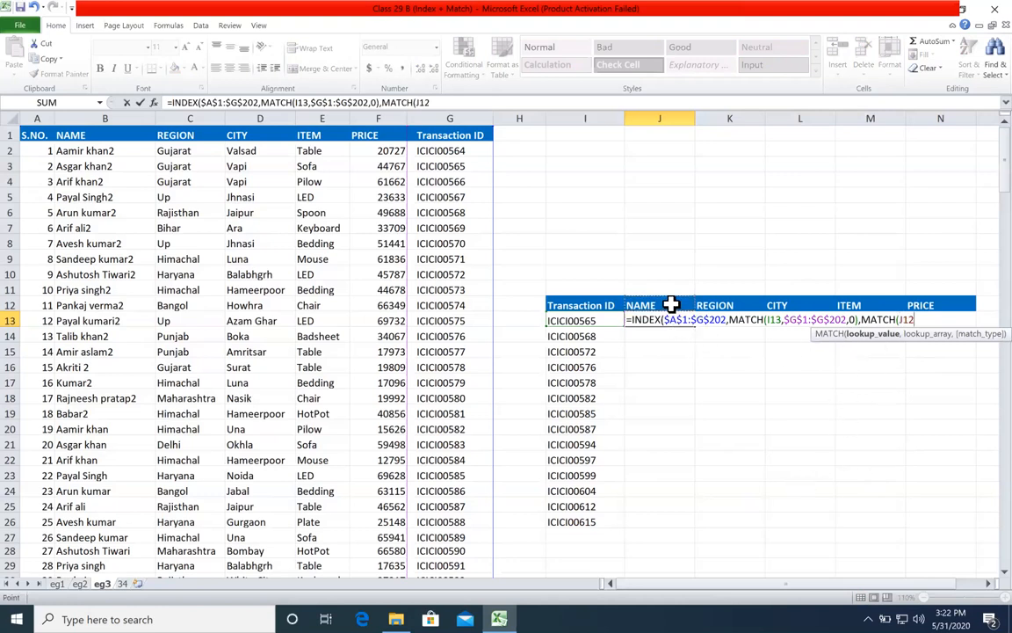
type(",")
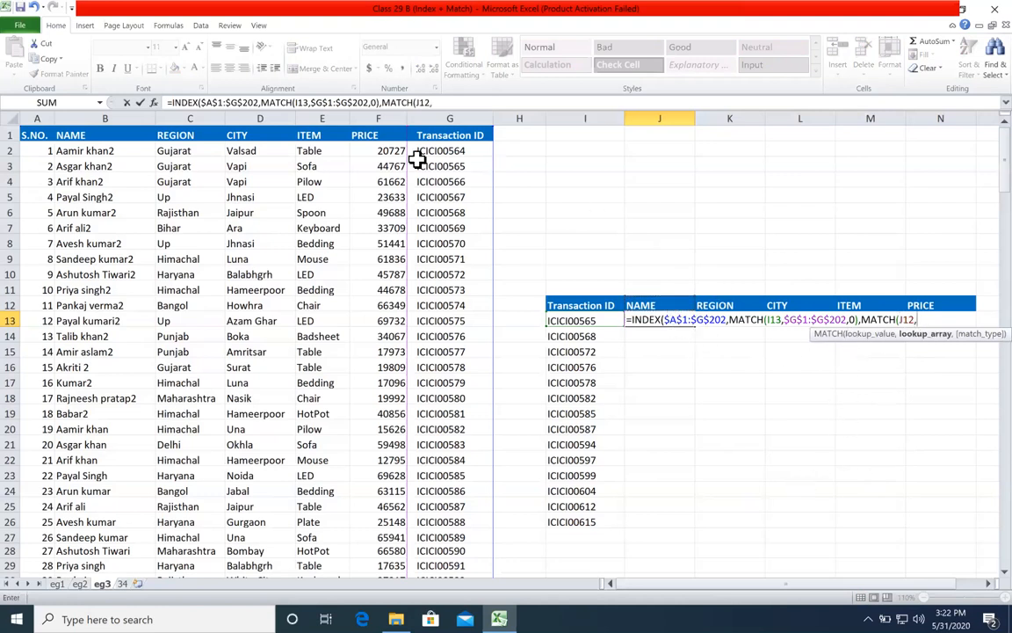
Step: Complete the column_num MATCH in J13 with the absolute header range $A$1:$G$1 as lookup array and 0 for exact match
left_click_drag(31, 134, 443, 136)
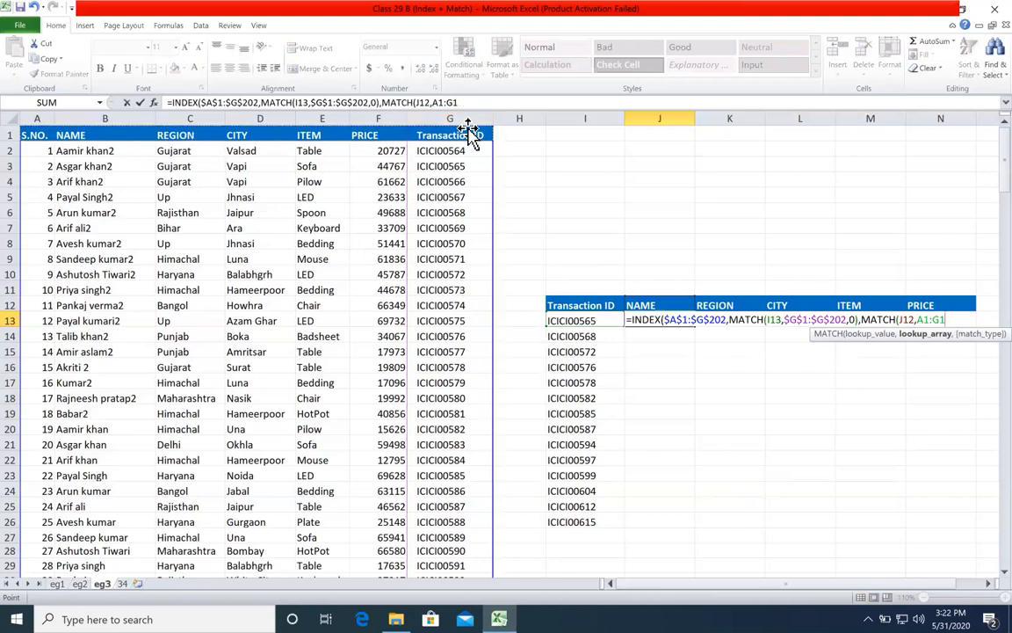
key("F4")
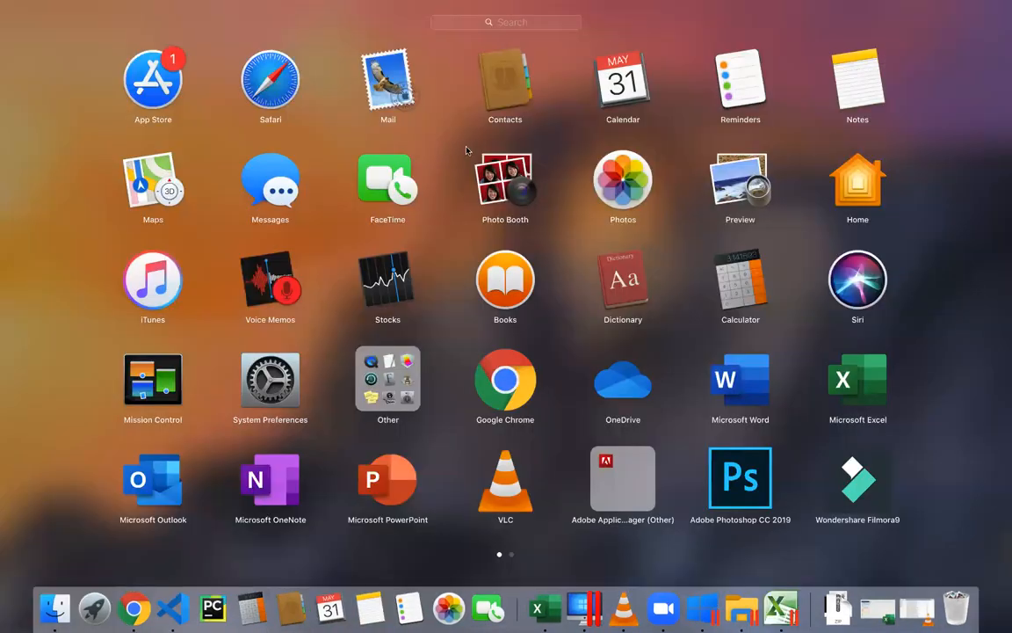
left_click(536, 179)
key("F4")
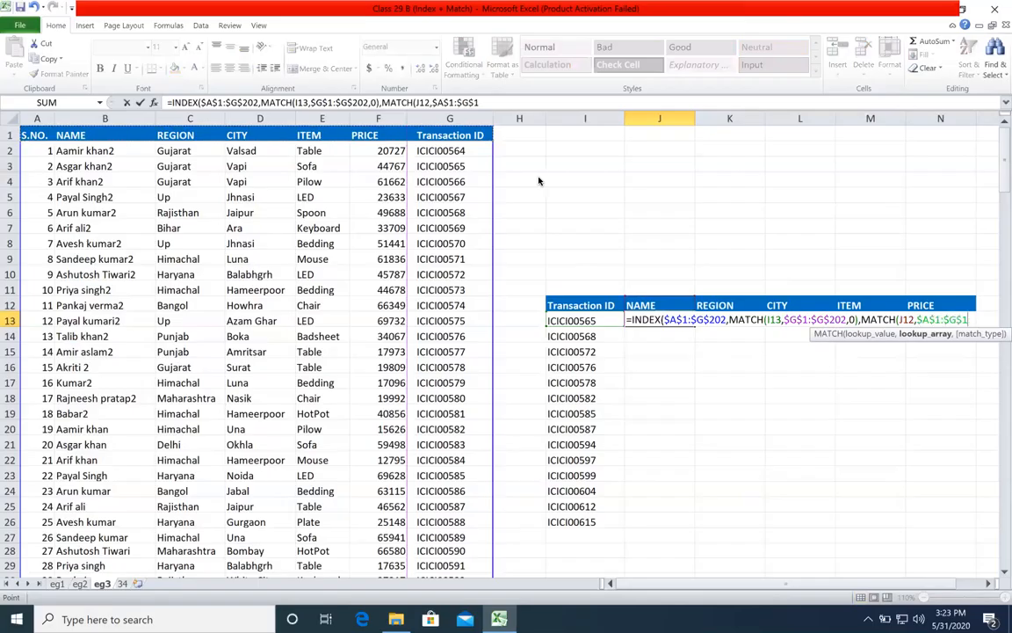
type(",")
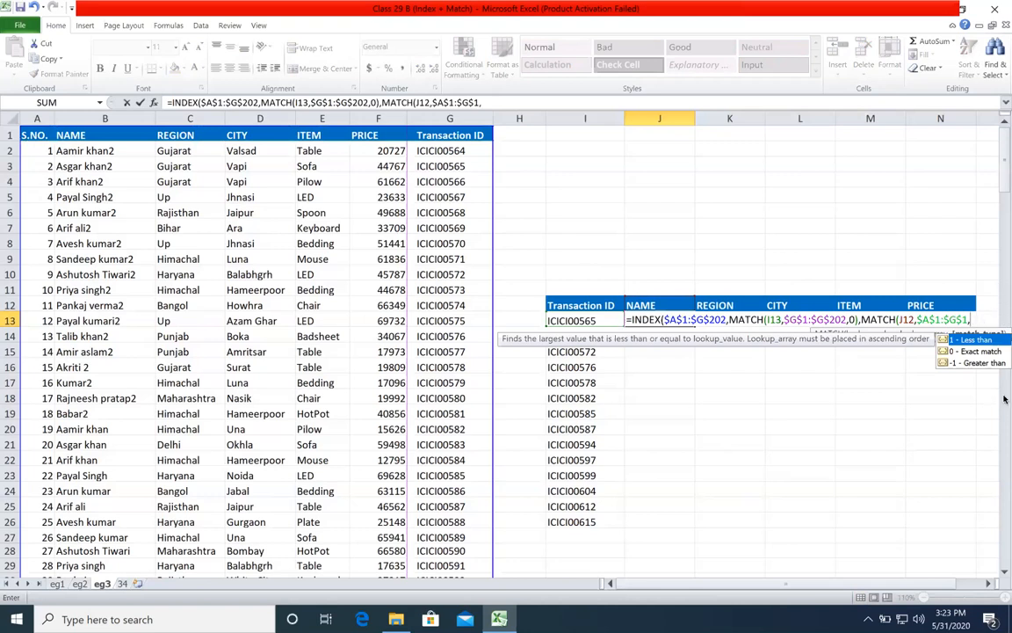
type("0)")
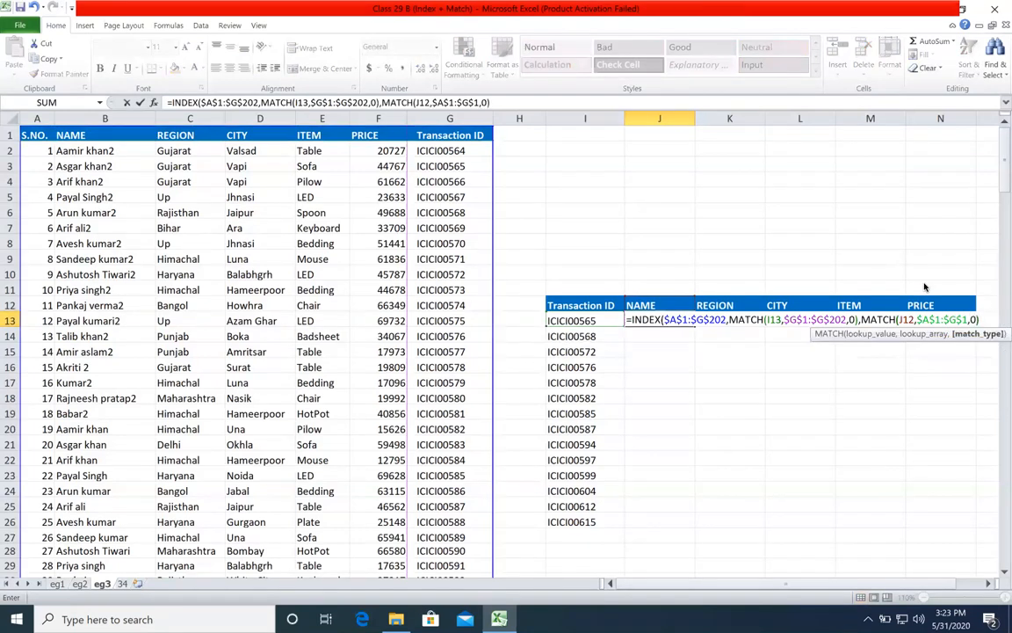
Step: Try replacing J13's row_num MATCH with 3 and its column_num MATCH with 2, undoing each replacement
left_click(708, 335)
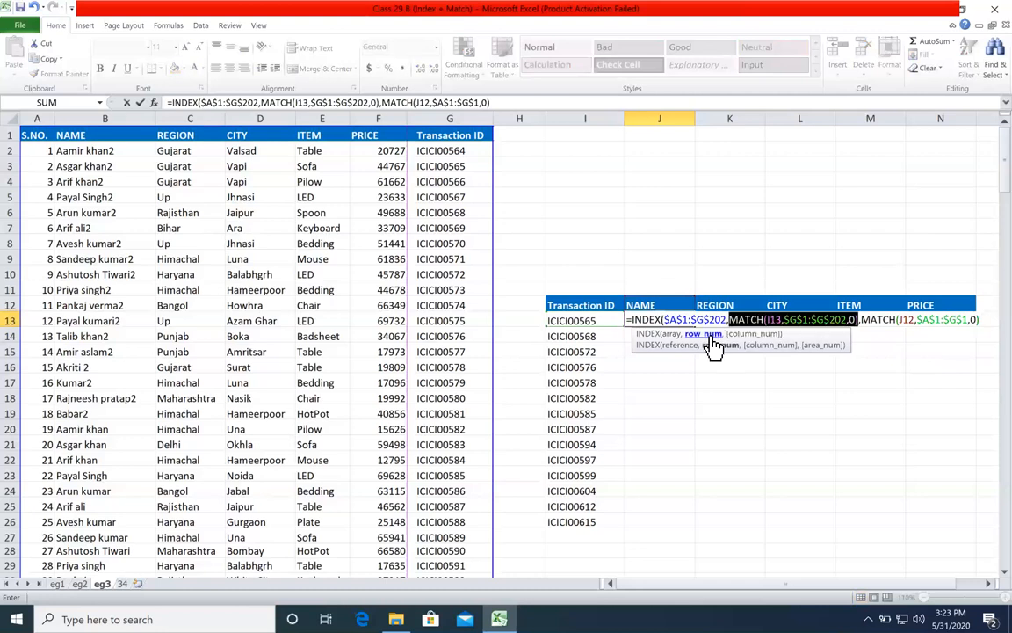
type("3")
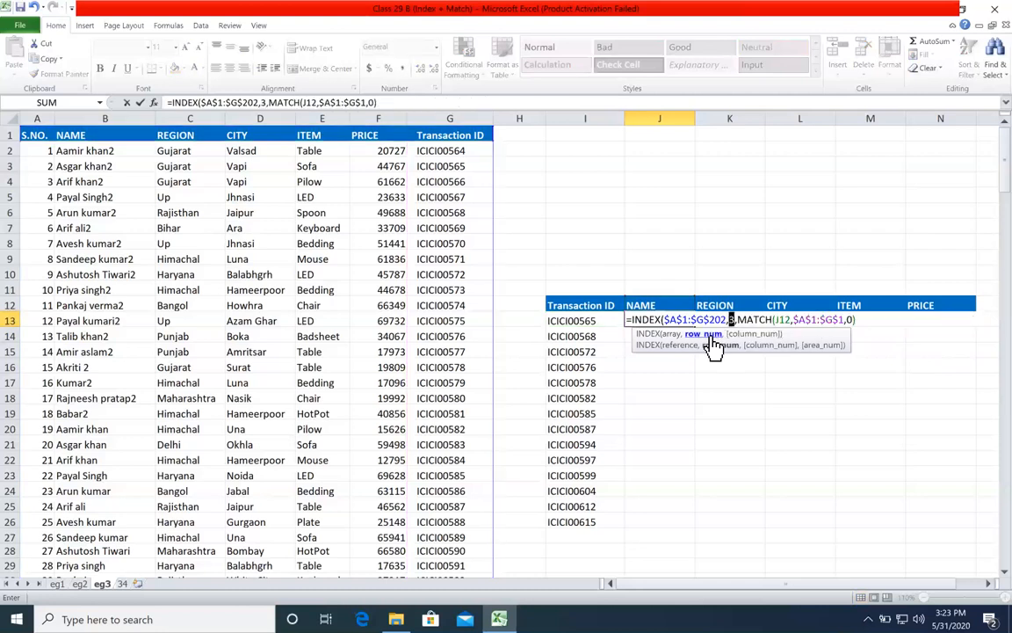
key("ctrl+z")
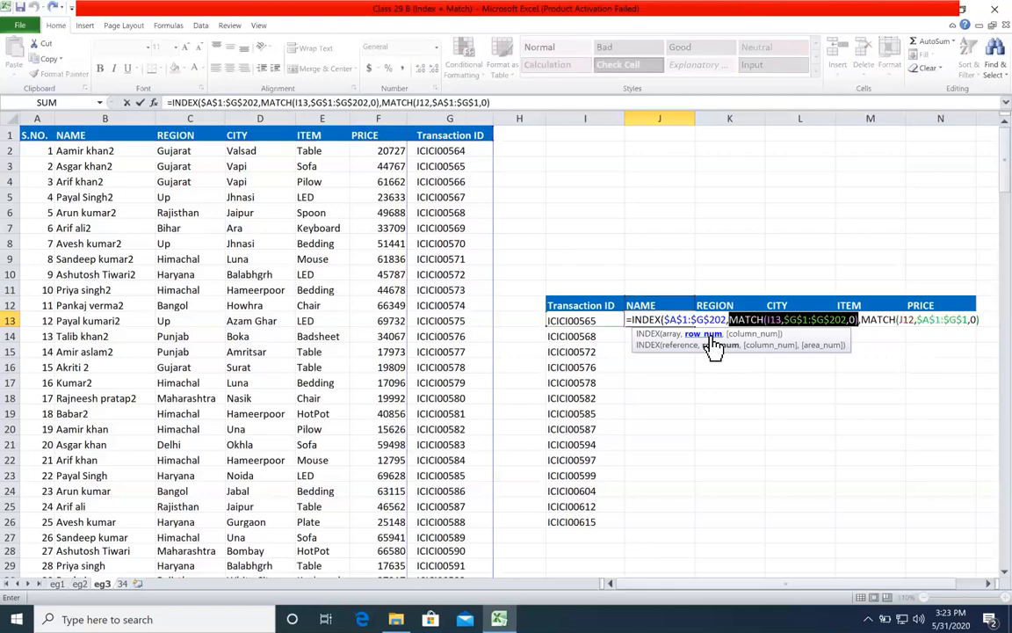
left_click(761, 336)
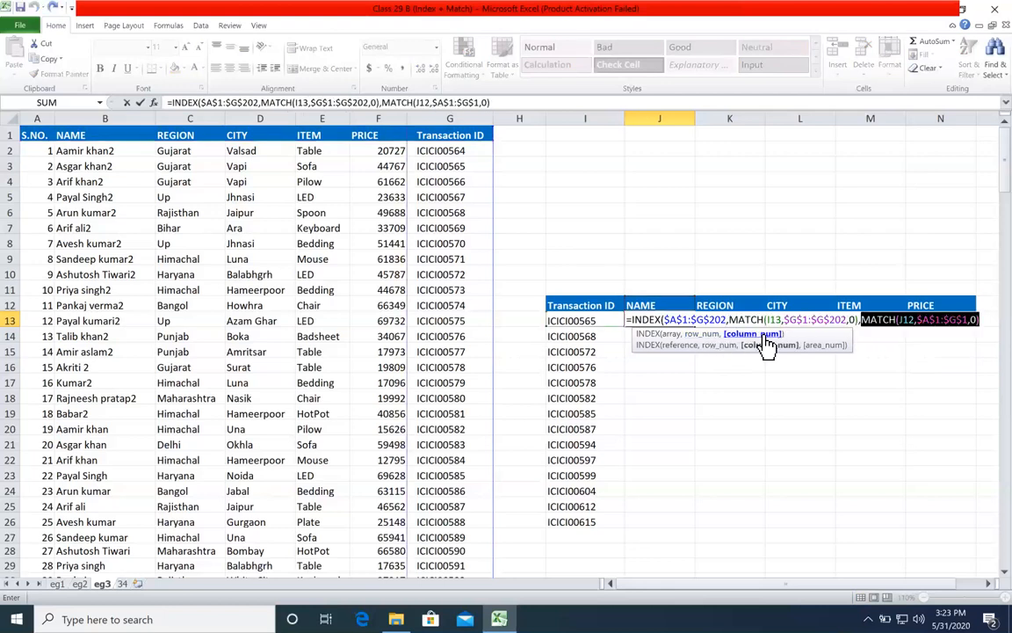
type("2")
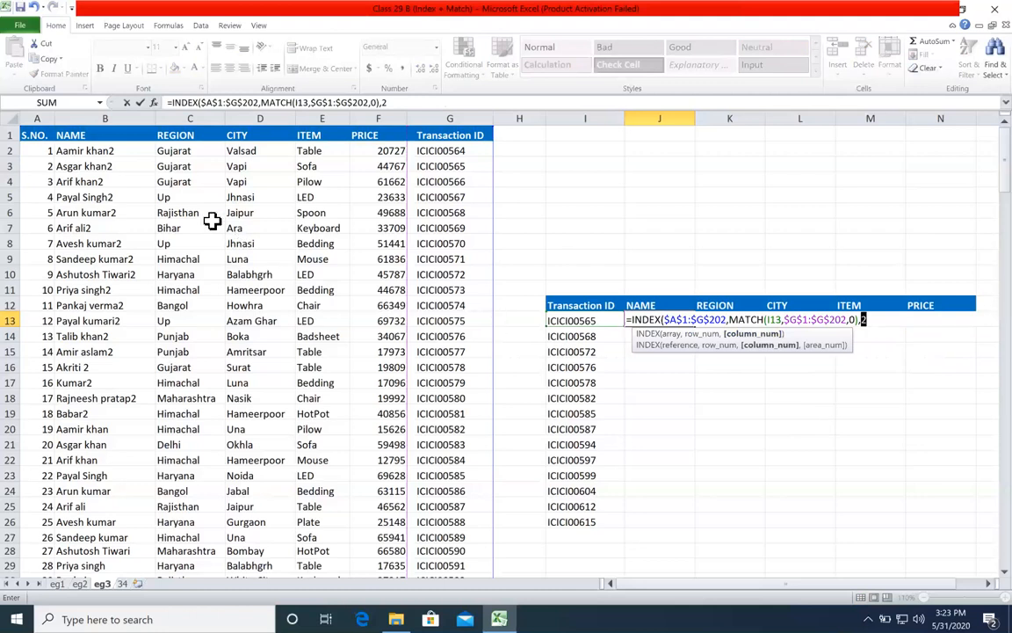
key("ctrl+z")
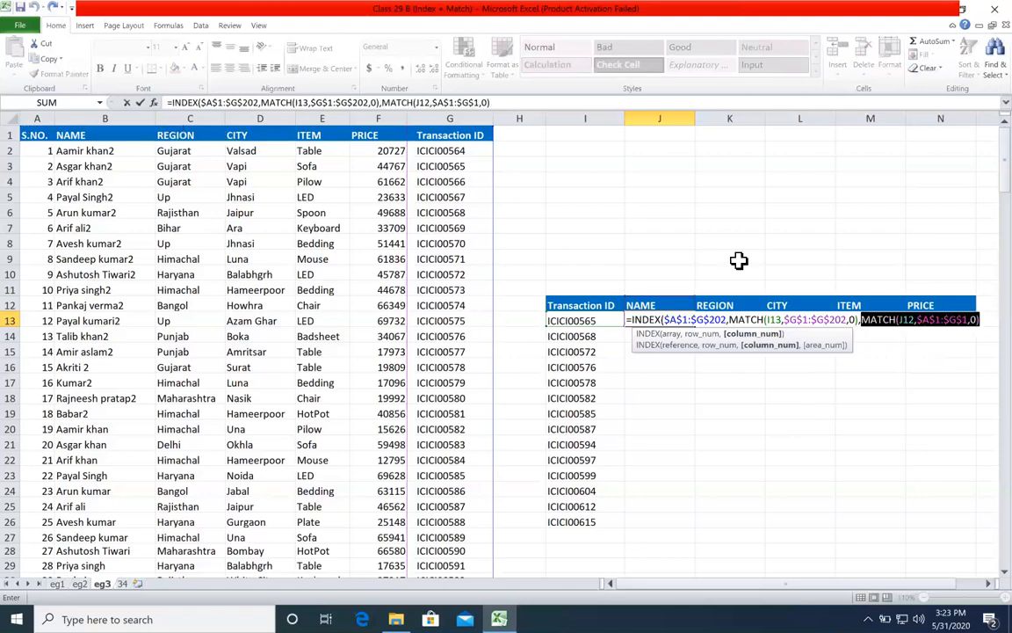
left_click(984, 320)
Step: Review the three INDEX arguments, enter the completed formula in J13 and fill it across J13:N26
left_click(672, 334)
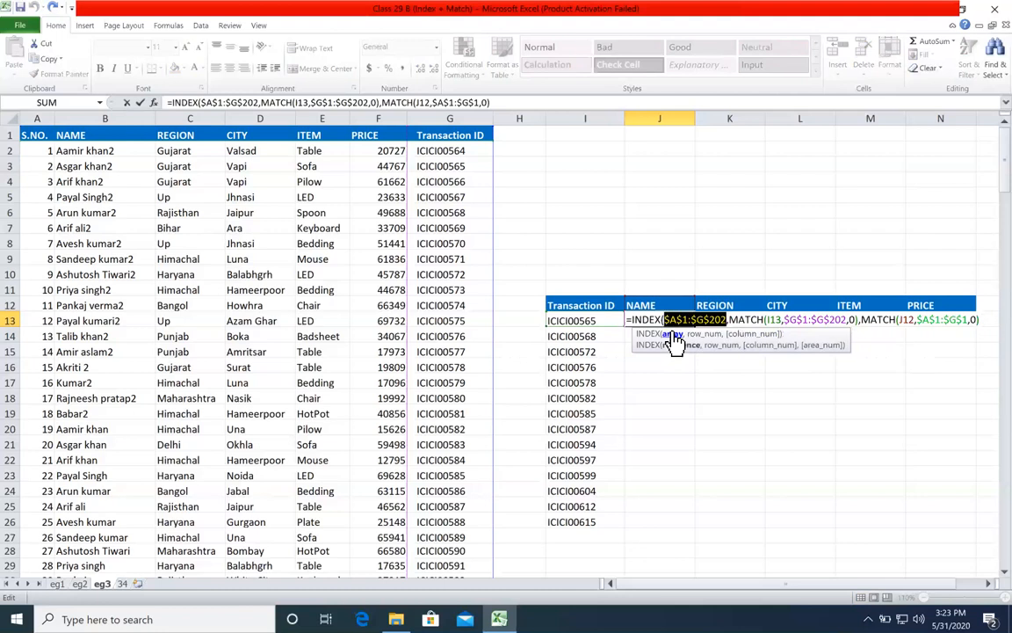
left_click(694, 338)
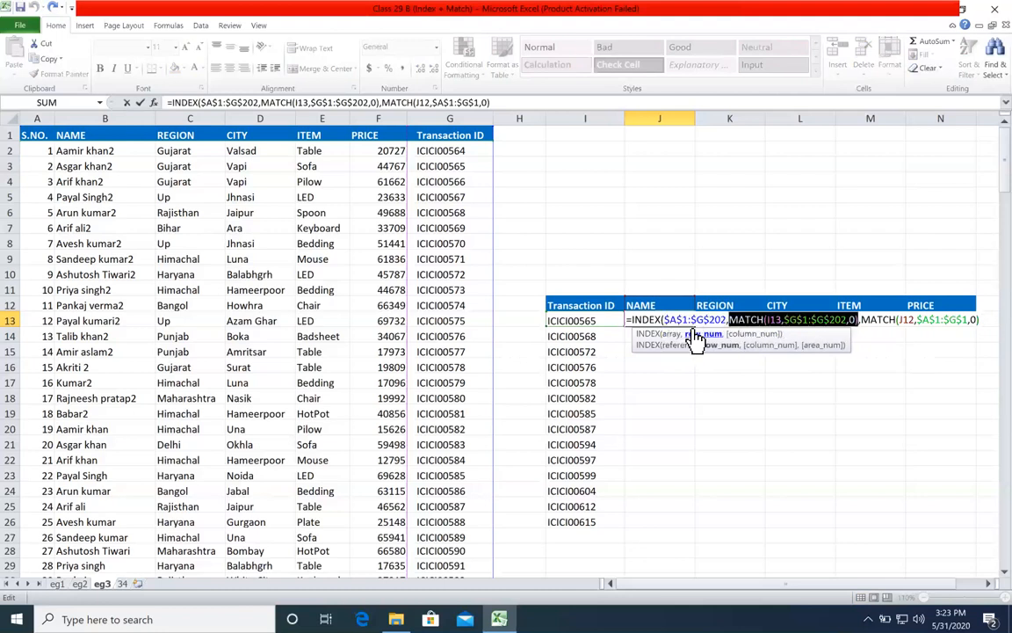
left_click(745, 335)
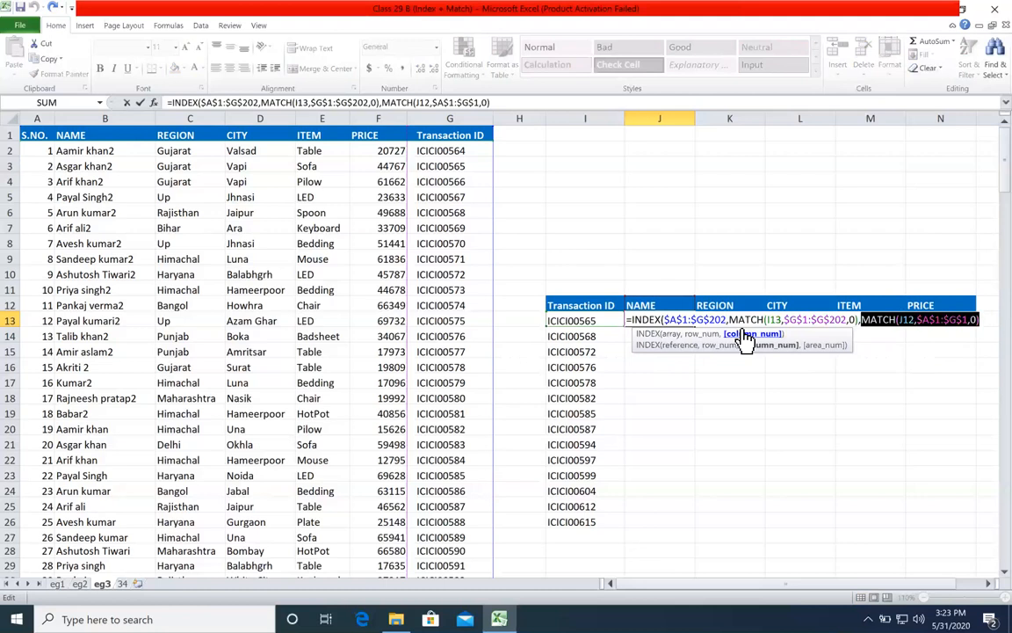
left_click(984, 318)
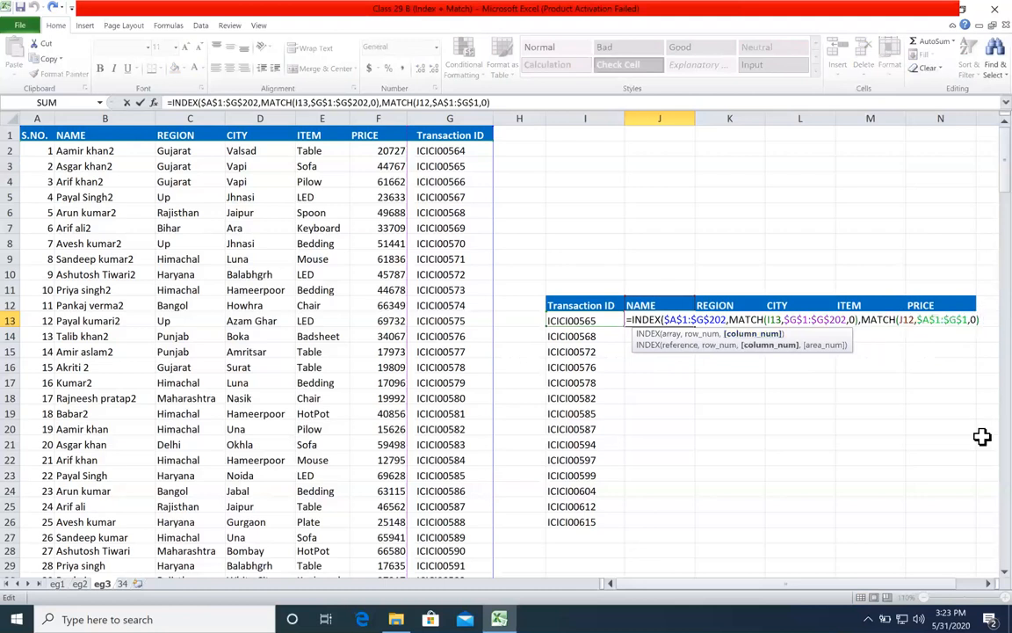
key("Return")
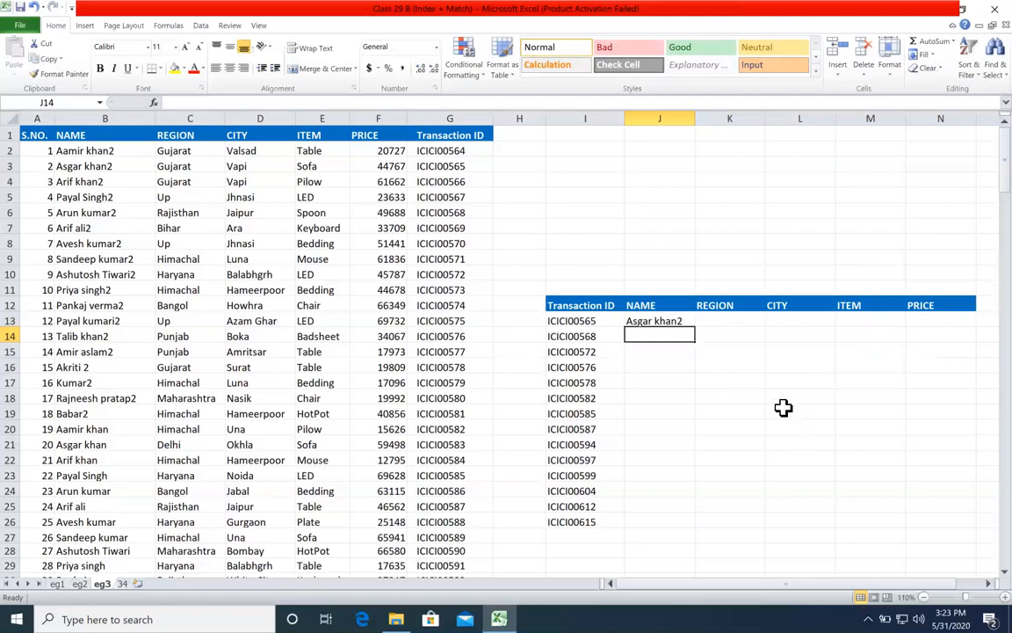
left_click(681, 320)
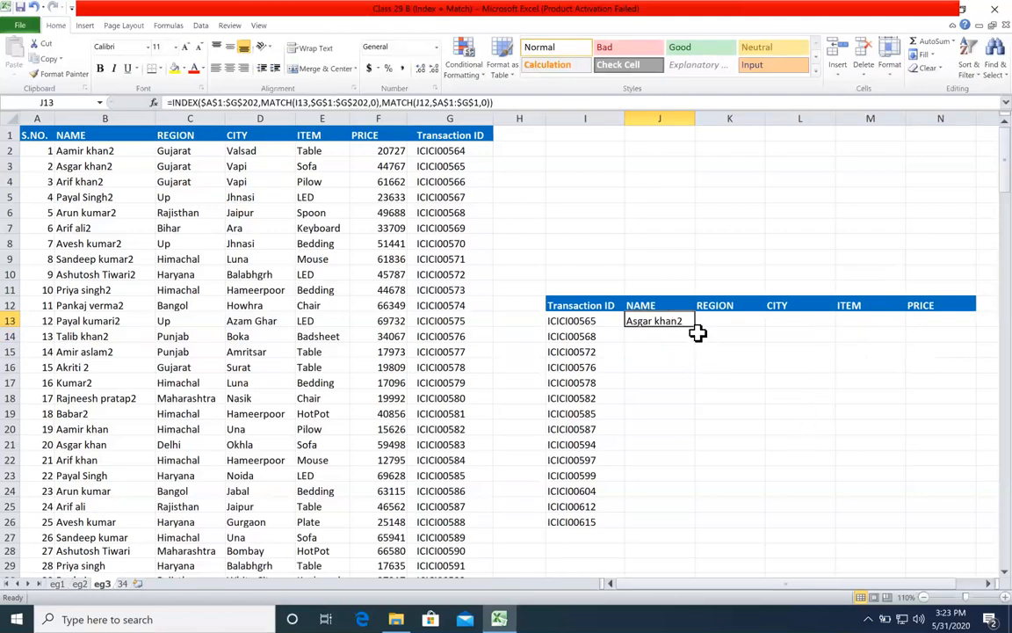
left_click_drag(695, 327, 977, 524)
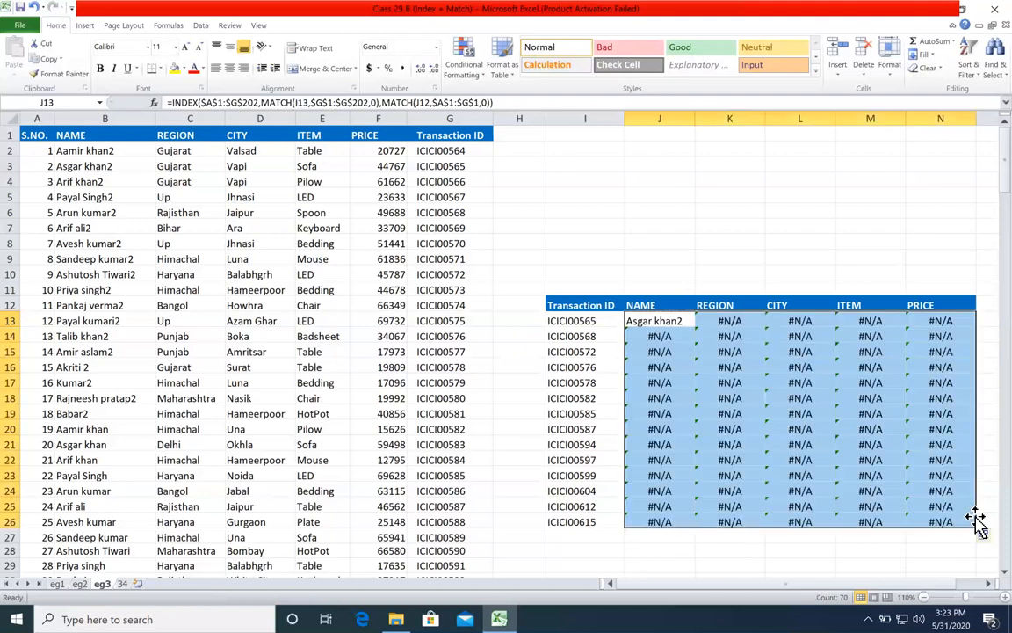
Step: Examine the lookup references I13 and J12 in J13's INDEX and MATCH formula
left_click(673, 326)
double_click(671, 319)
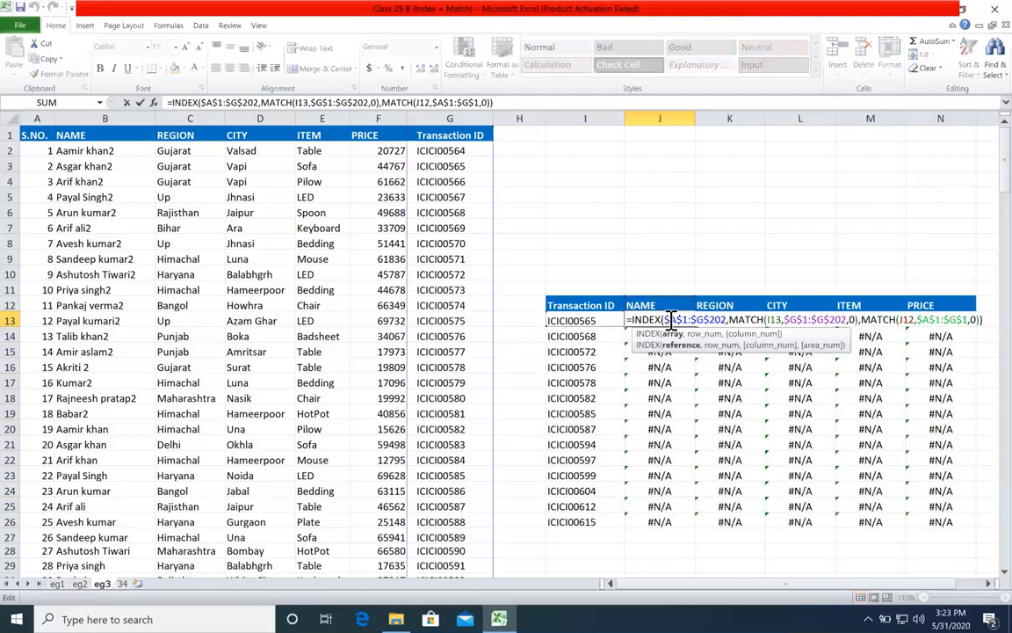
left_click(675, 334)
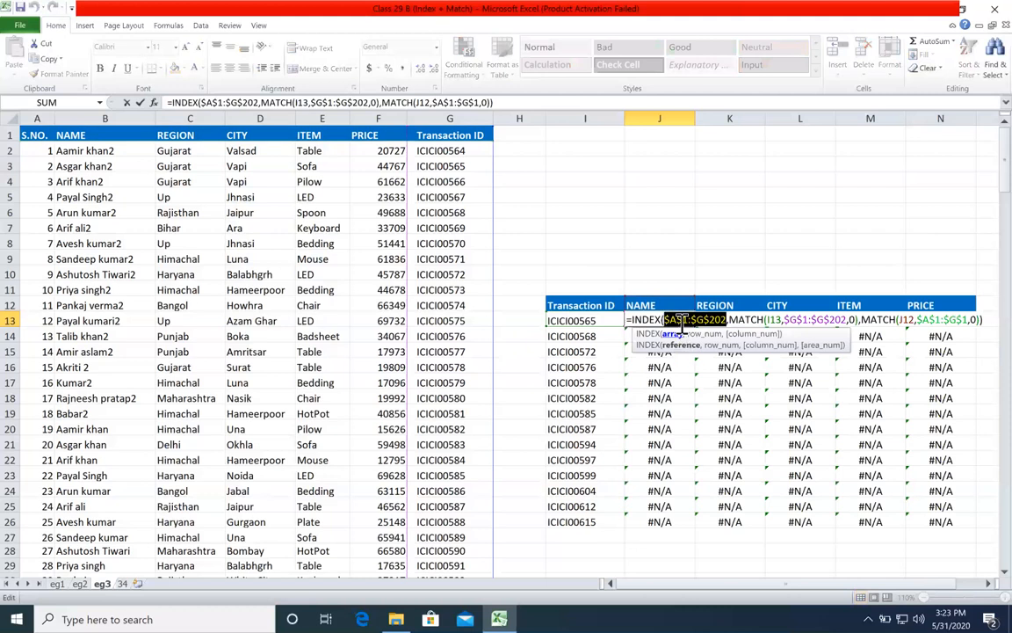
double_click(776, 319)
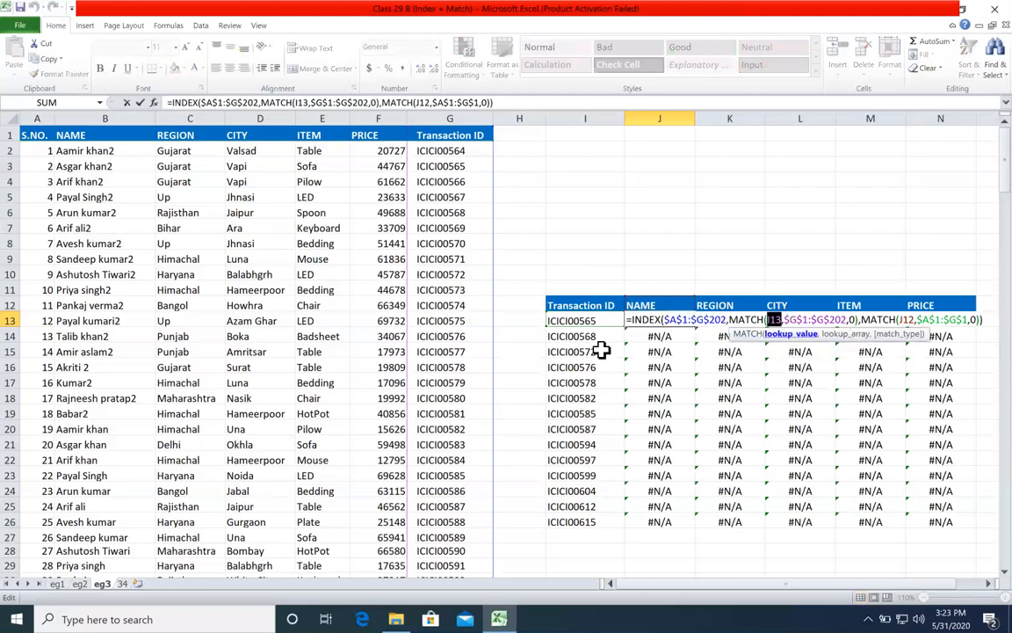
double_click(906, 319)
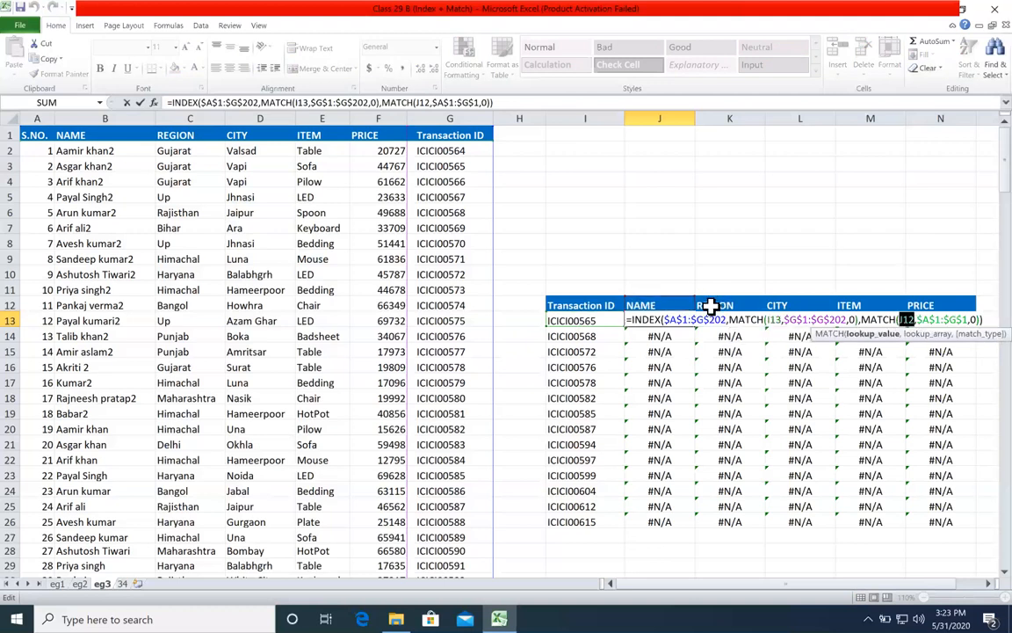
key("Return")
Step: Apply a lighter blue fill to the header rows I12:N12 and A1:G1
left_click(910, 305)
left_click_drag(885, 296, 581, 303)
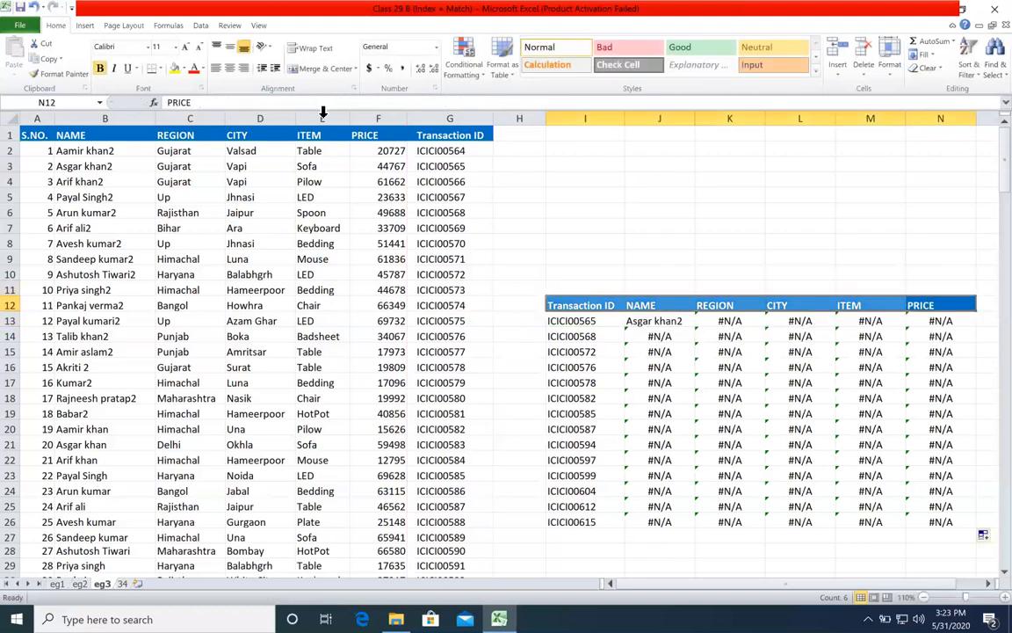
left_click(184, 68)
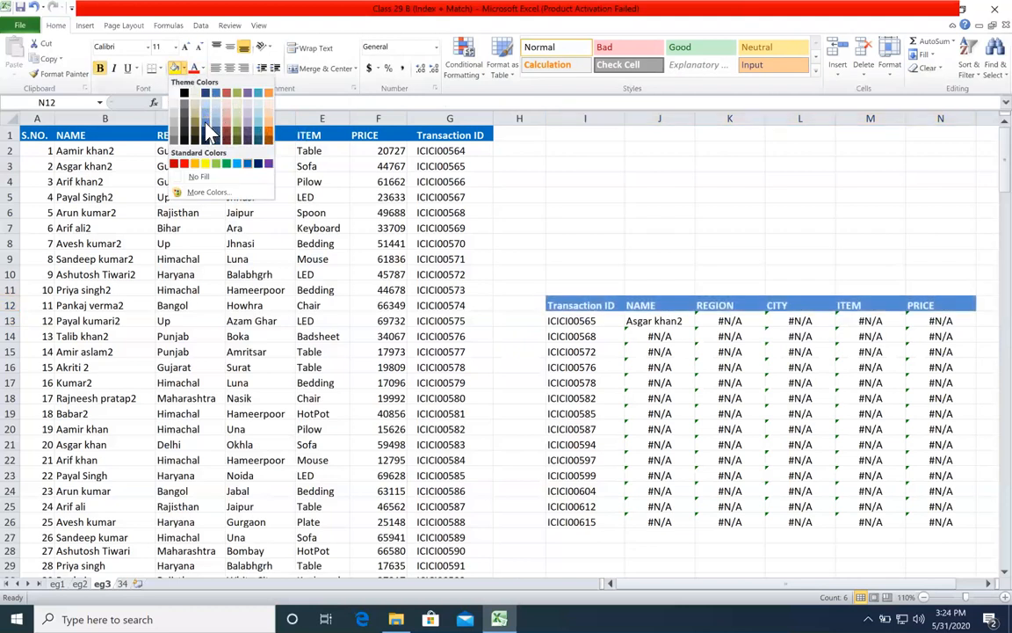
left_click(211, 115)
left_click_drag(430, 136, 153, 107)
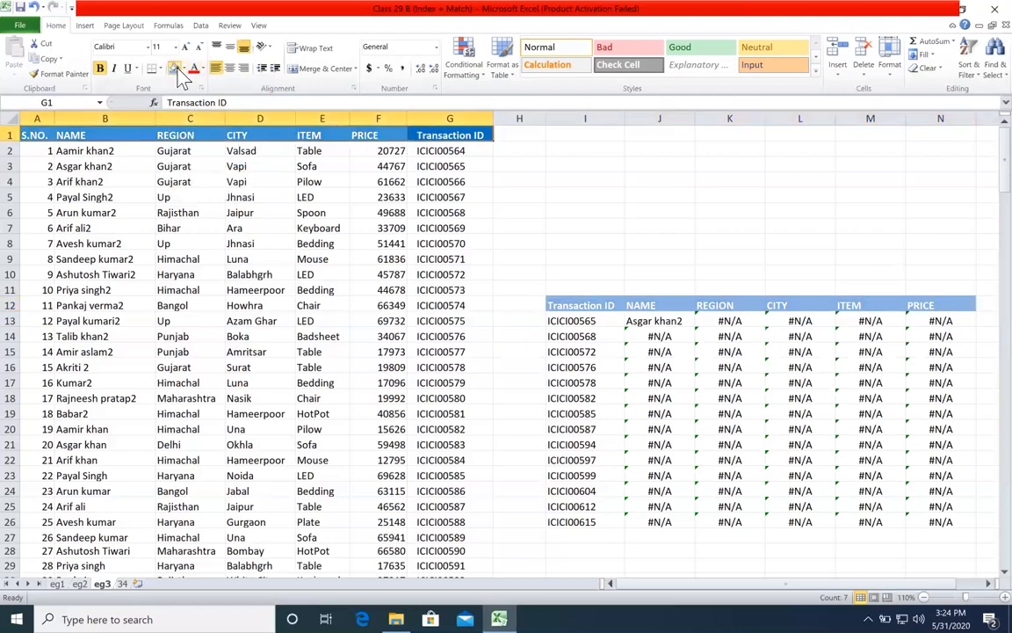
left_click(174, 68)
left_click(498, 289)
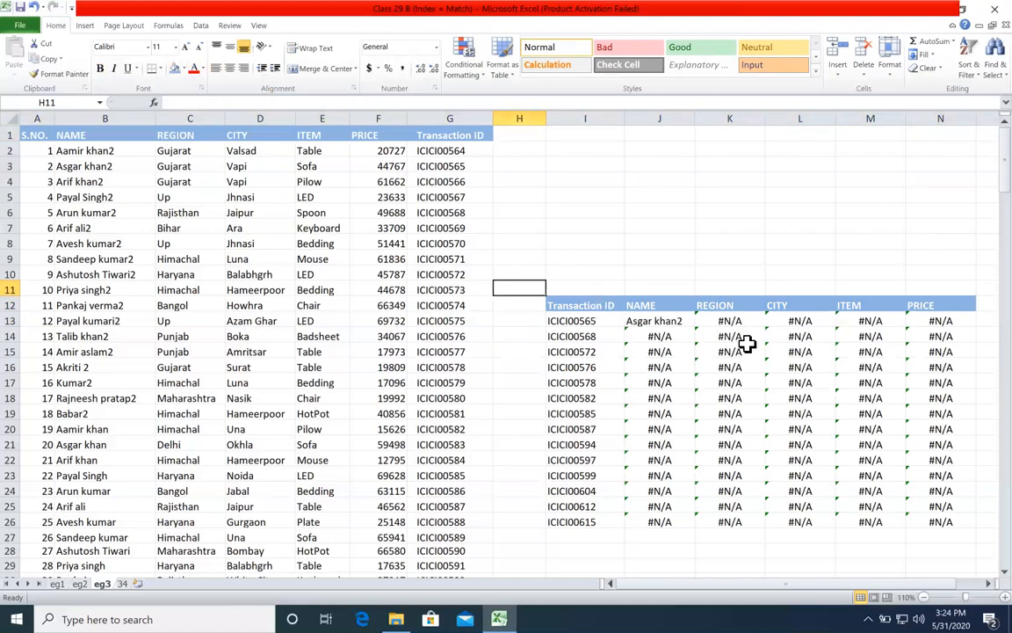
Step: Compare the row and column lookup references in J13's formula with those in the copied formula in J14
left_click(682, 321)
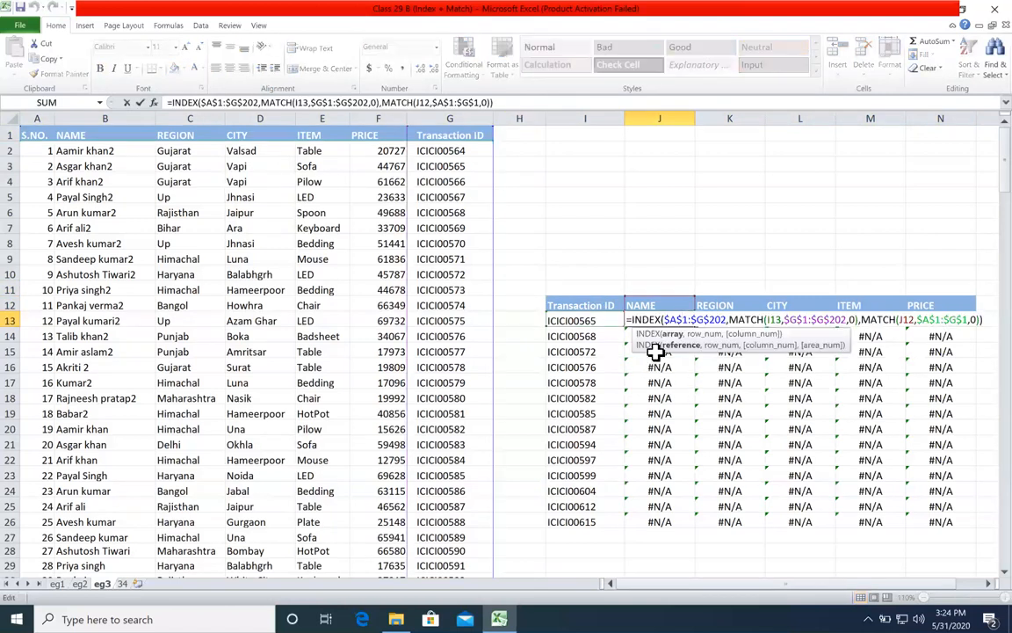
double_click(773, 322)
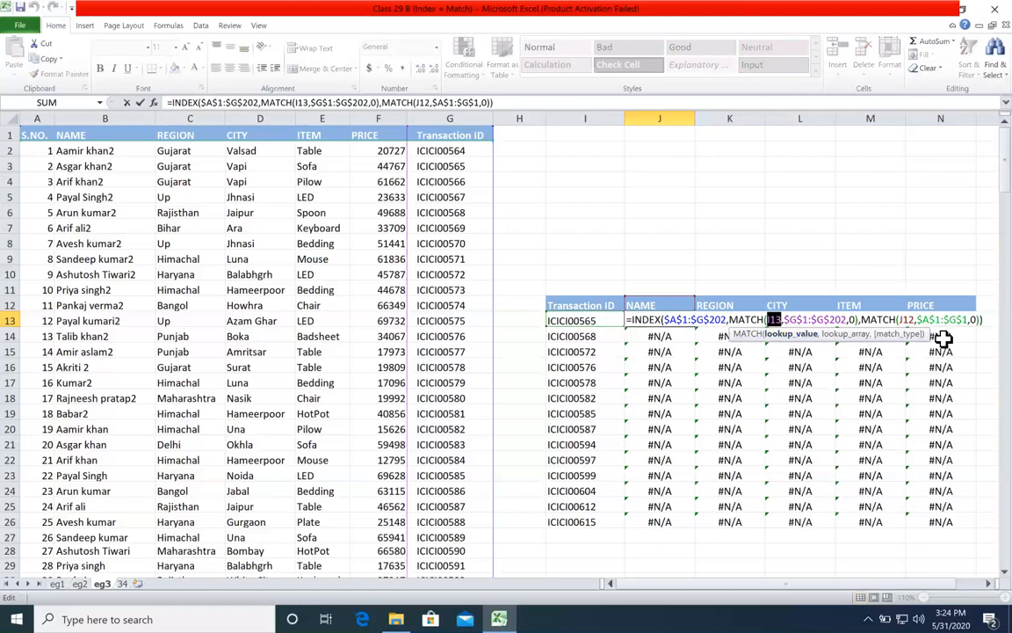
left_click(912, 322)
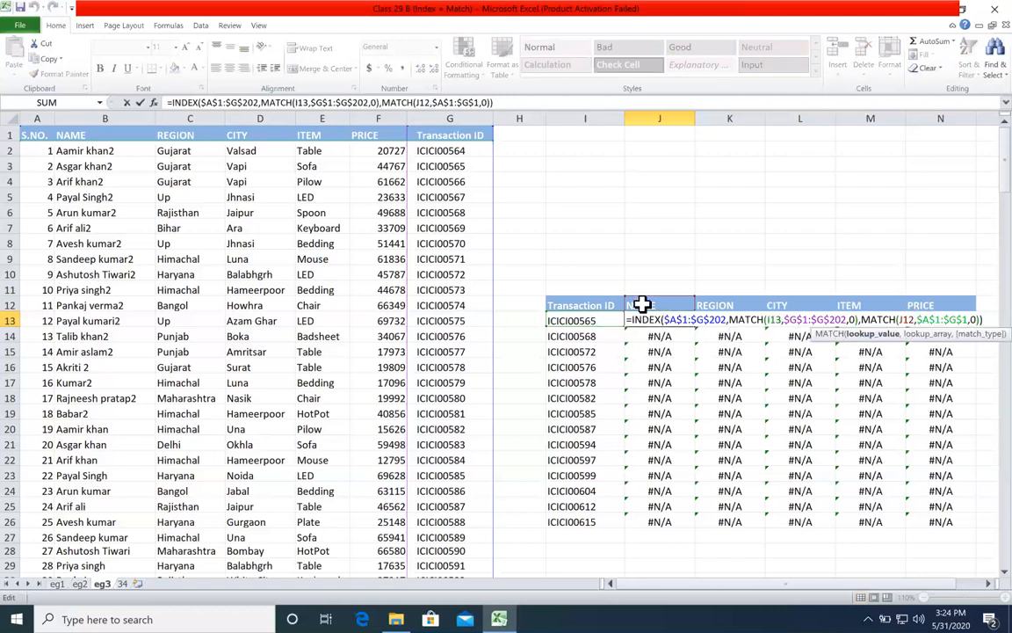
key("ctrl+Return")
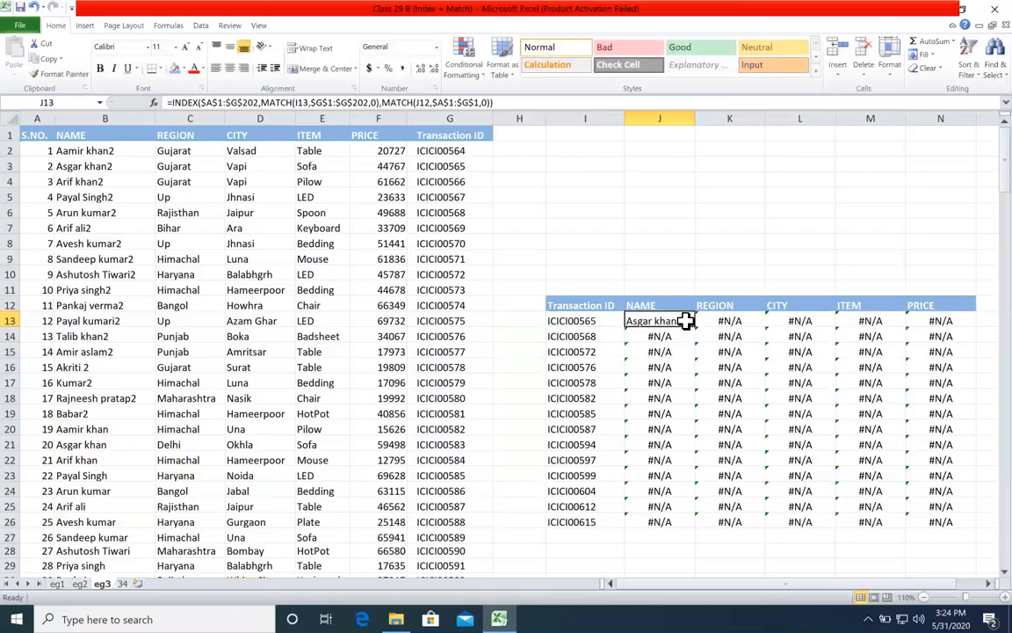
double_click(685, 321)
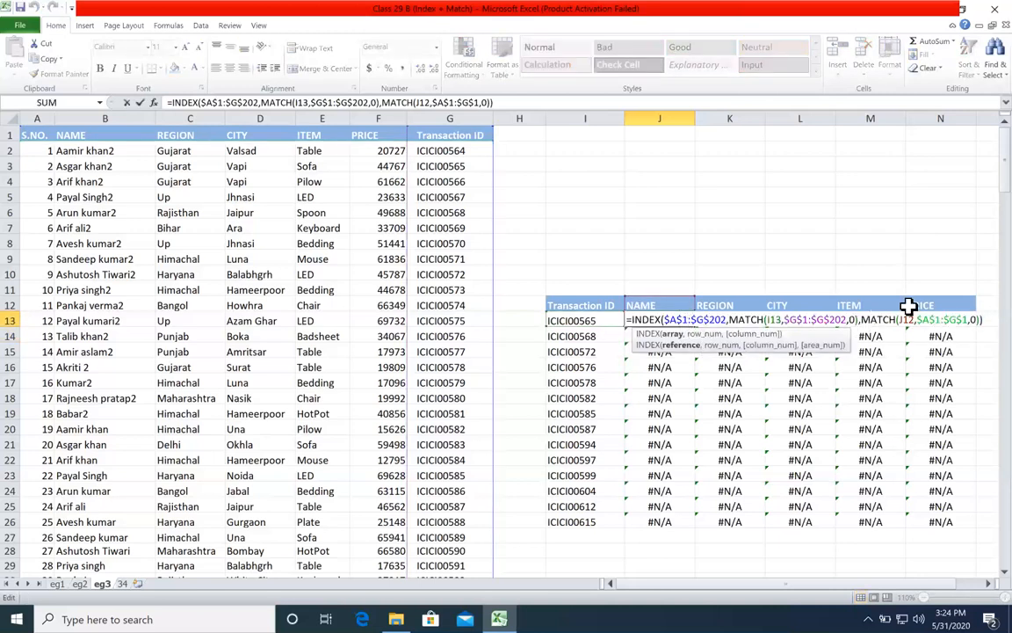
key("ctrl+Return")
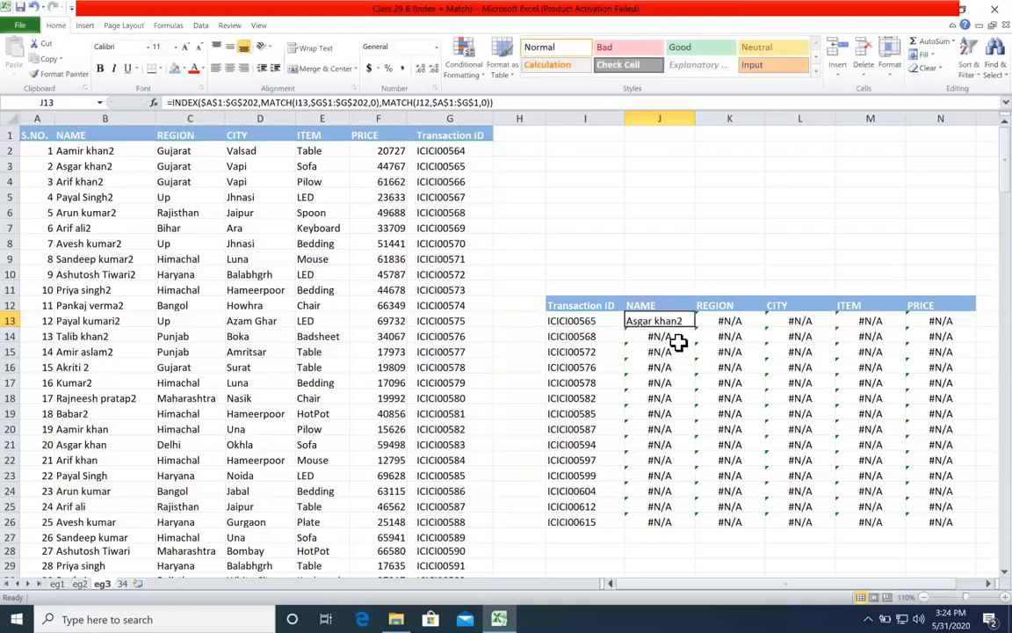
double_click(677, 336)
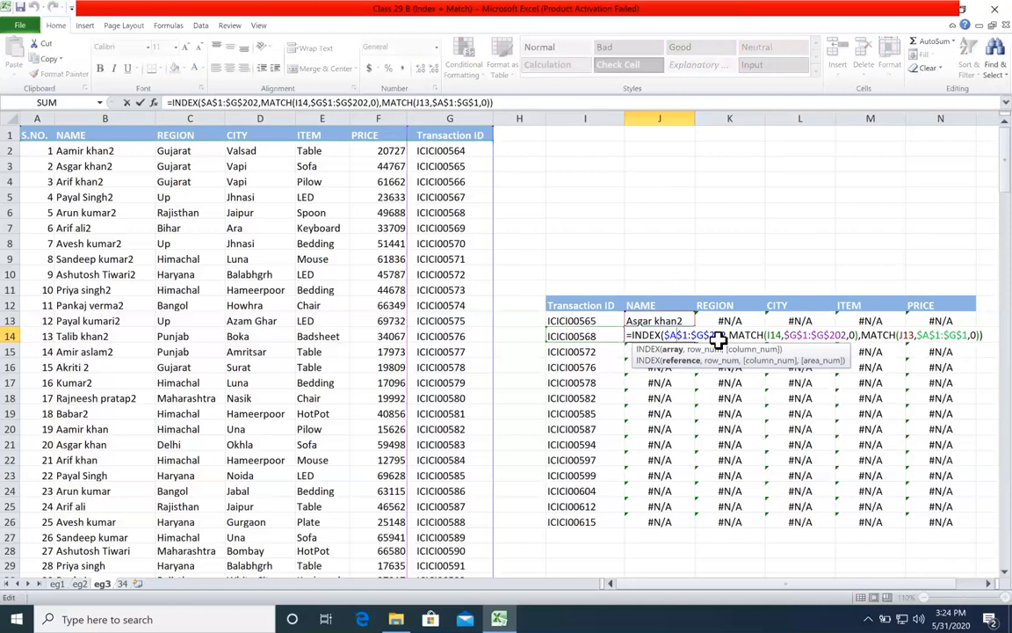
key("ctrl+Return")
double_click(660, 320)
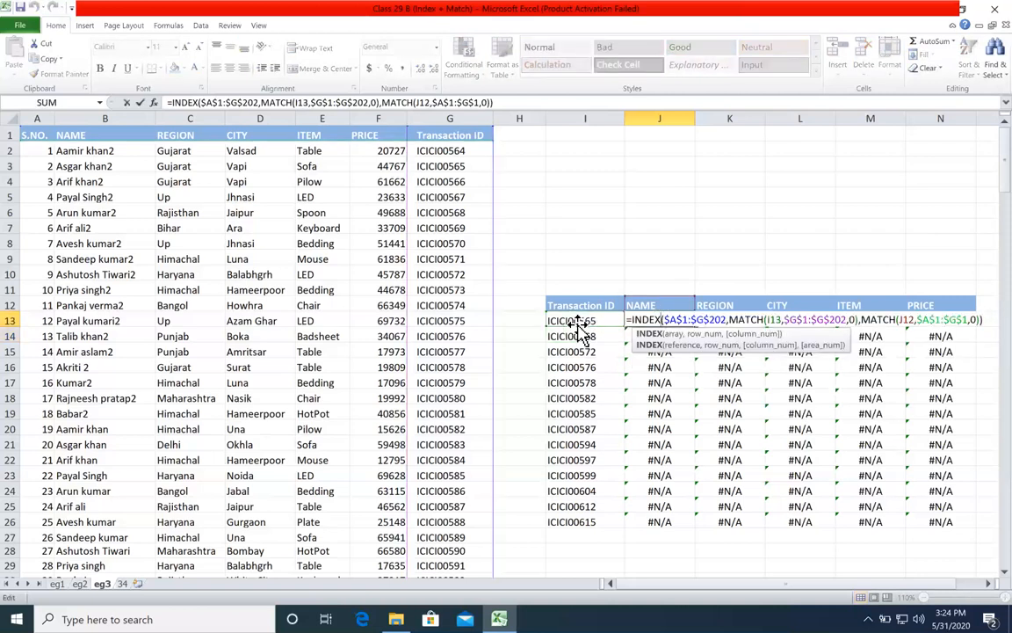
double_click(774, 320)
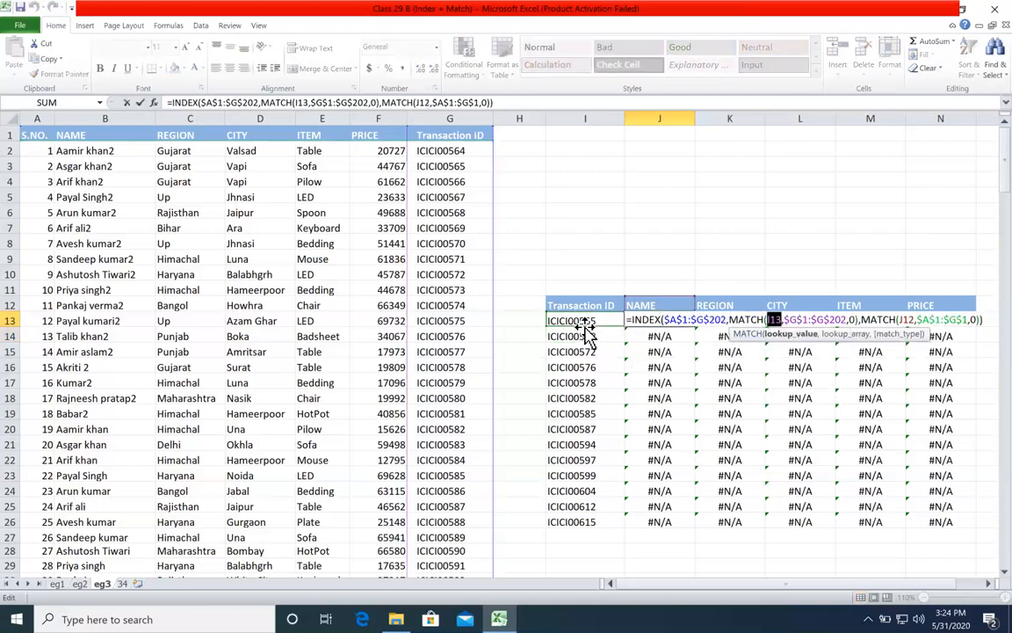
key("Escape")
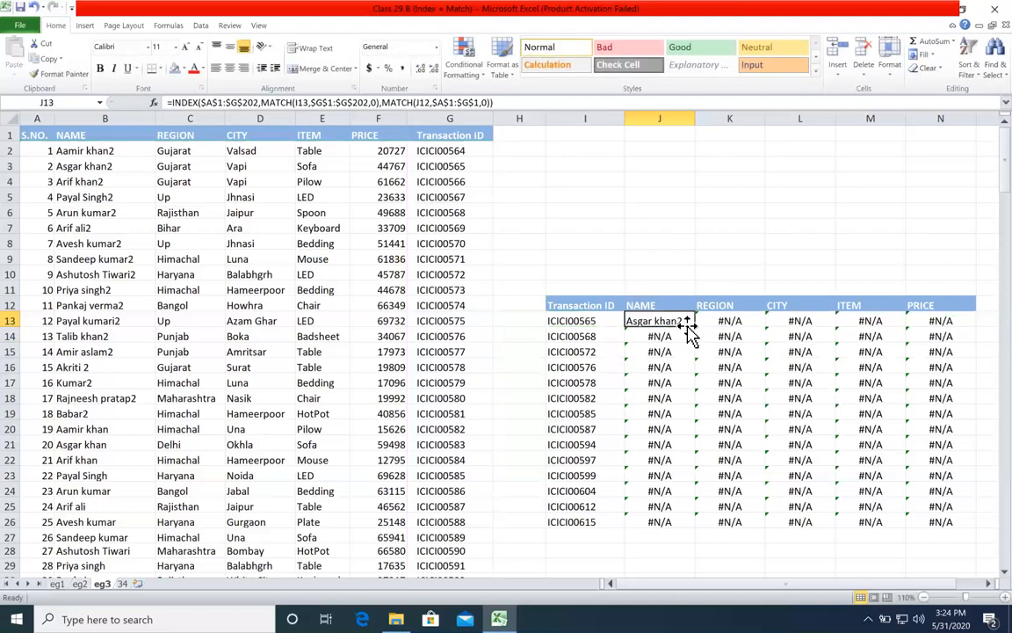
Step: Inspect the copied formulas in K13, J14, J15 and J16 for shifted MATCH lookup references
double_click(714, 319)
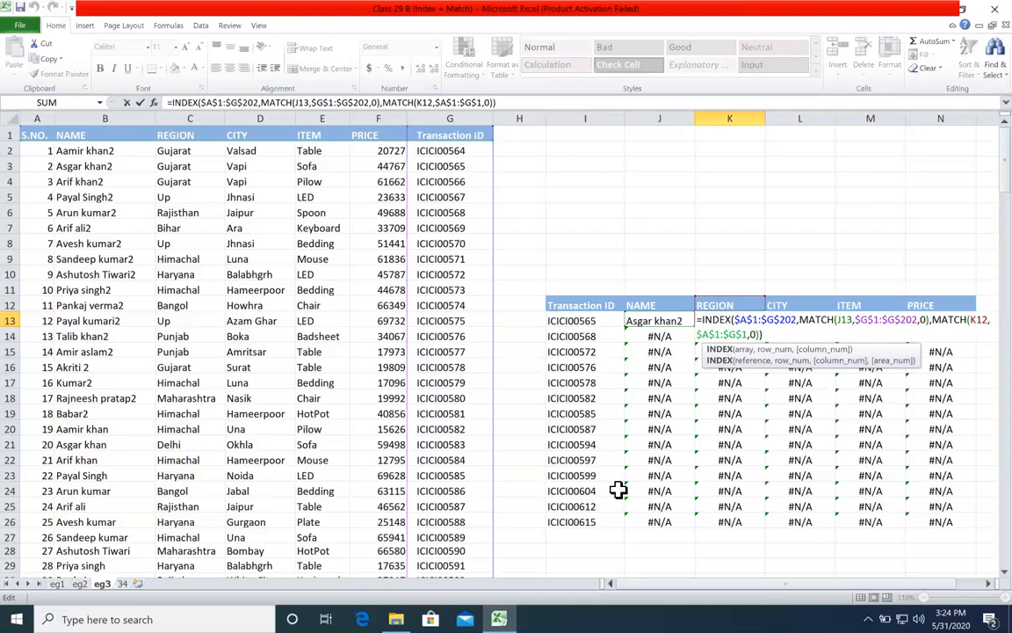
key("Escape")
double_click(650, 338)
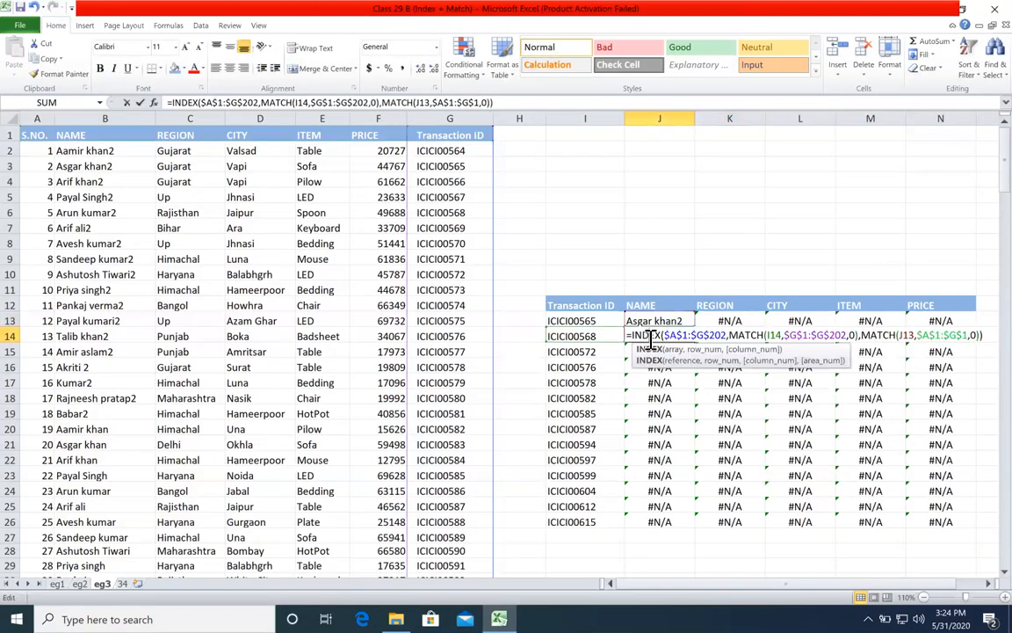
key("Escape")
double_click(650, 352)
key("Escape")
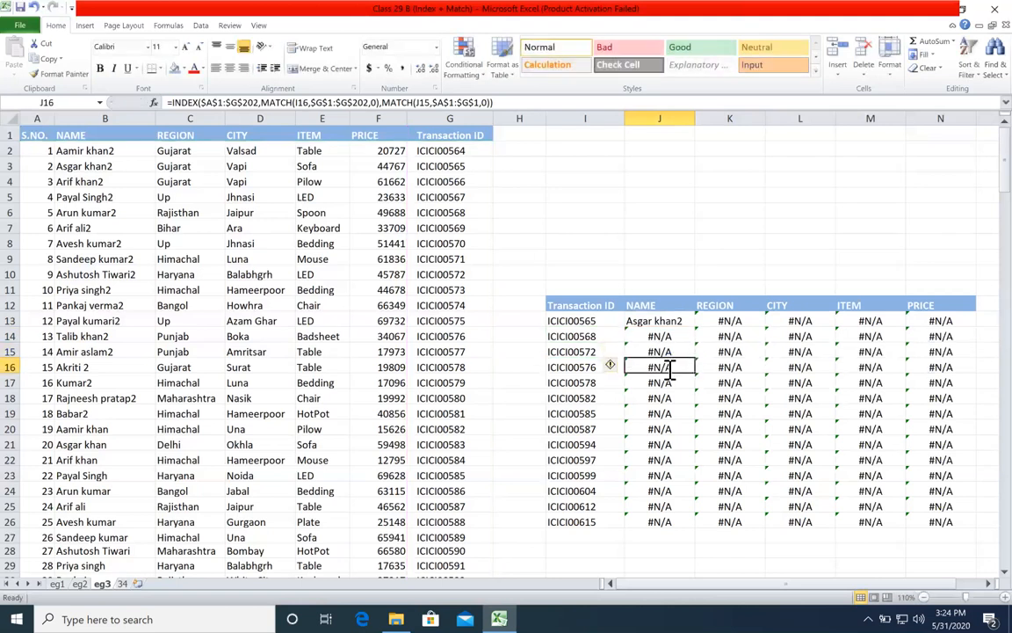
double_click(668, 367)
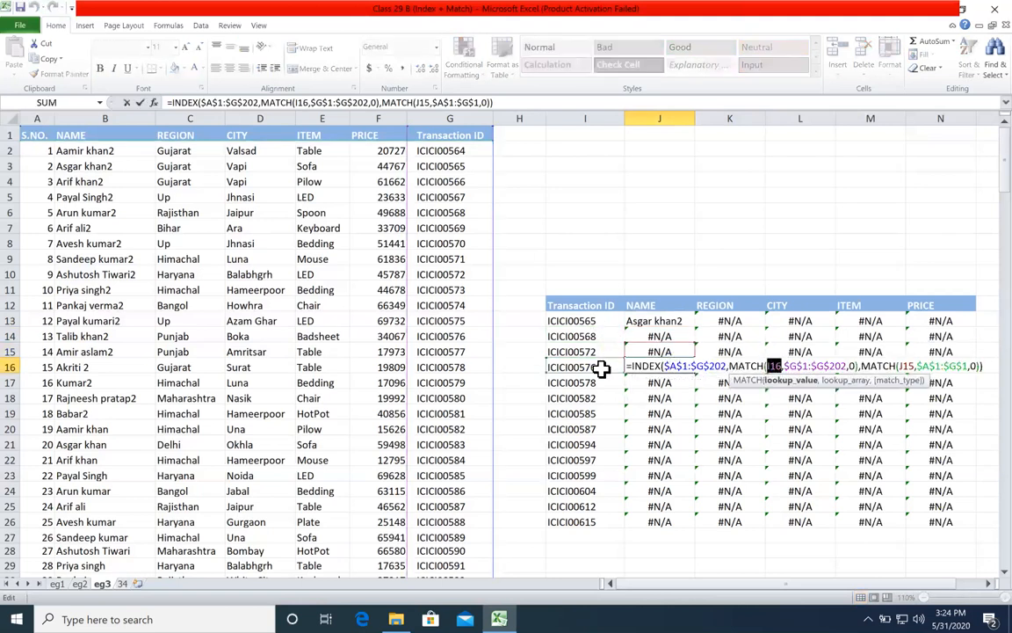
key("Escape")
Step: Change J13's MATCH lookup values to the mixed references $I13 for the row and J$12 for the column
left_click(582, 320)
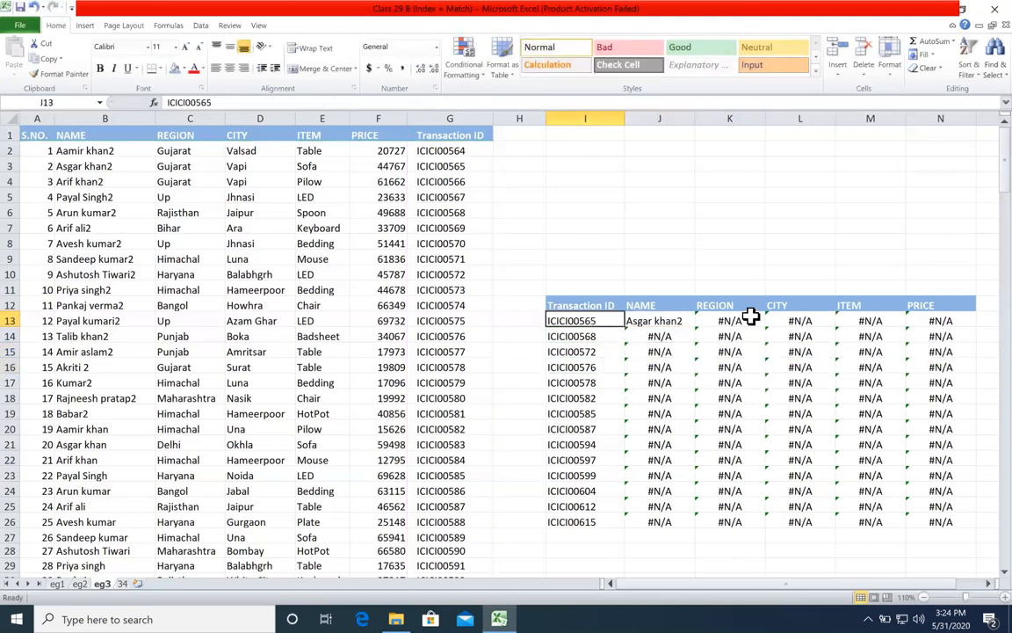
double_click(688, 321)
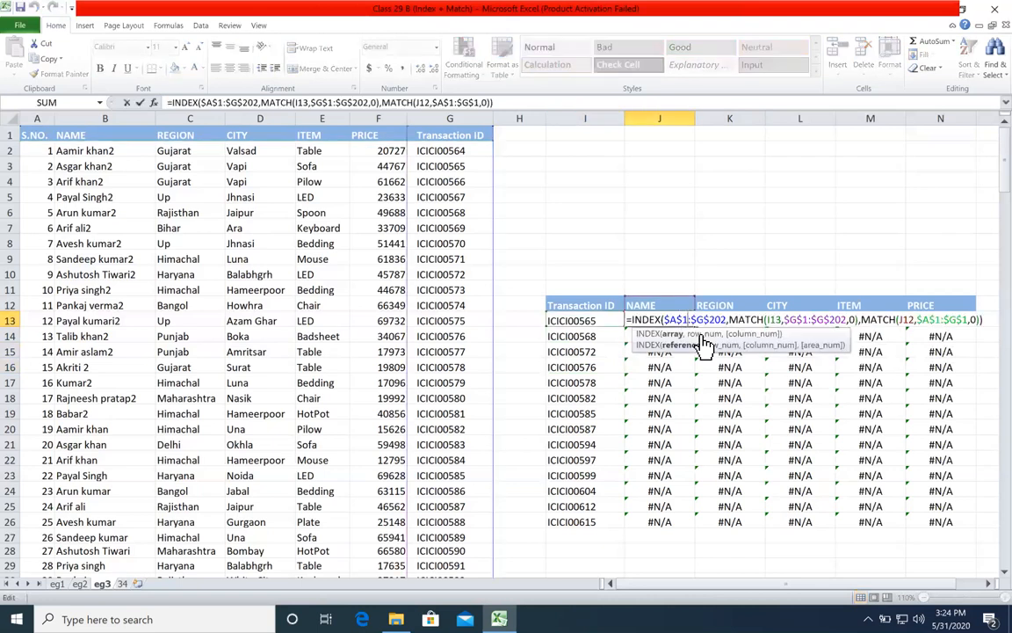
left_click(770, 320)
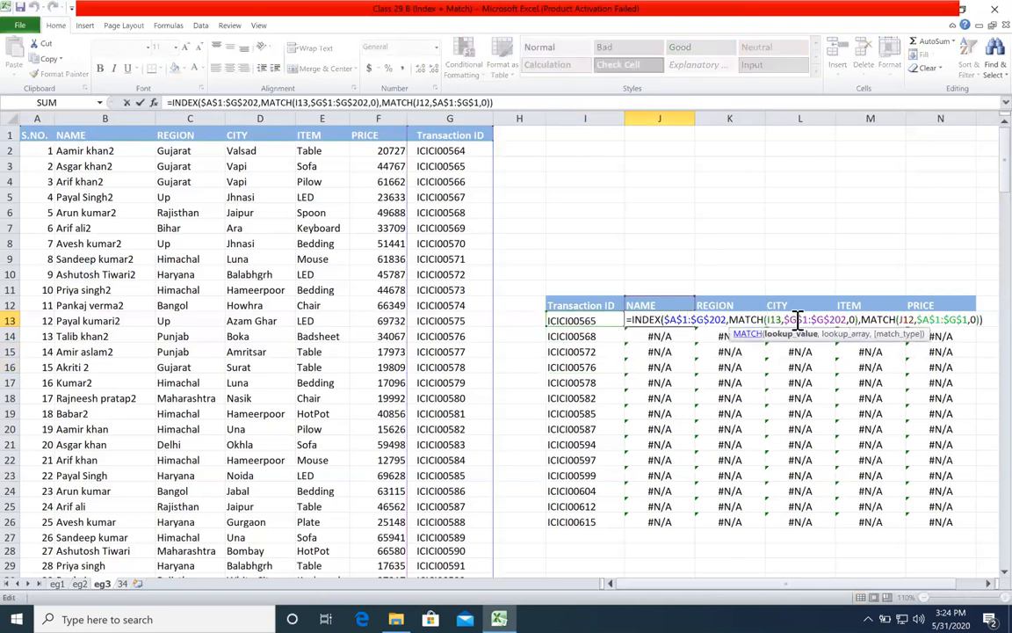
type("$")
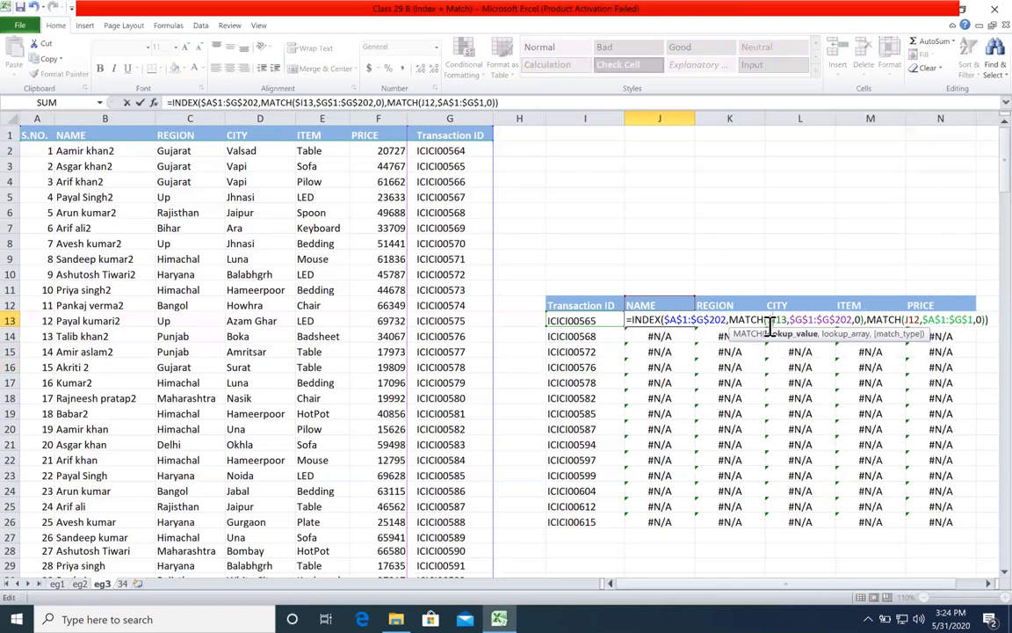
left_click(910, 320)
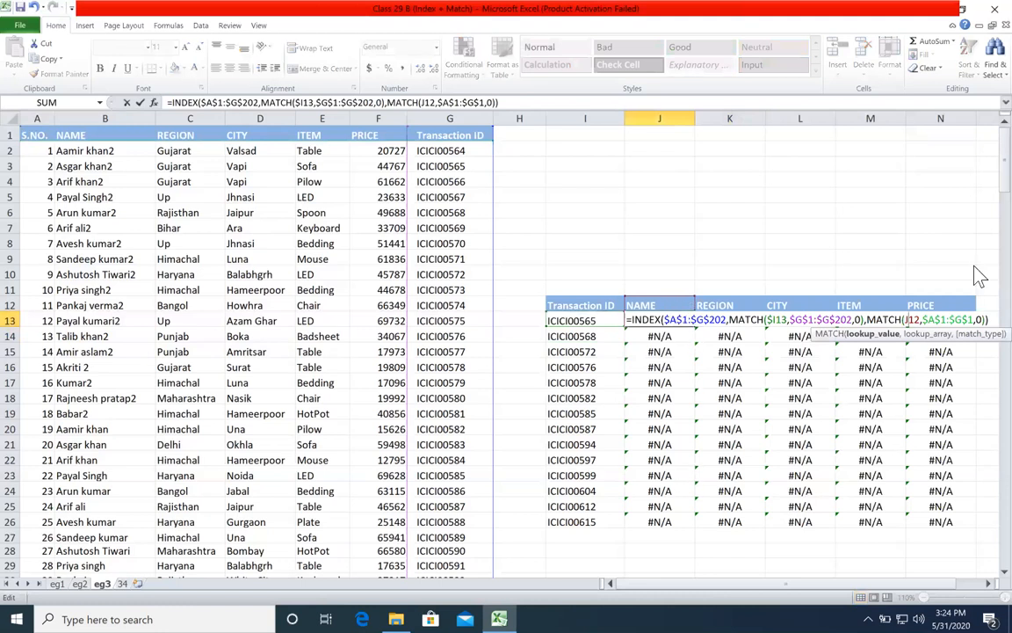
type("$")
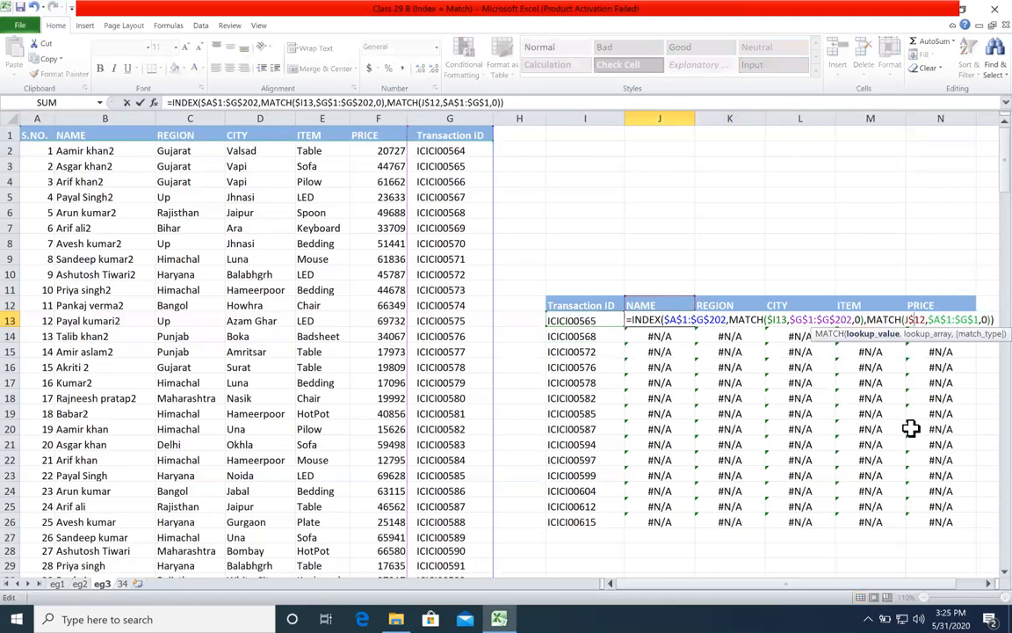
key("ctrl+Return")
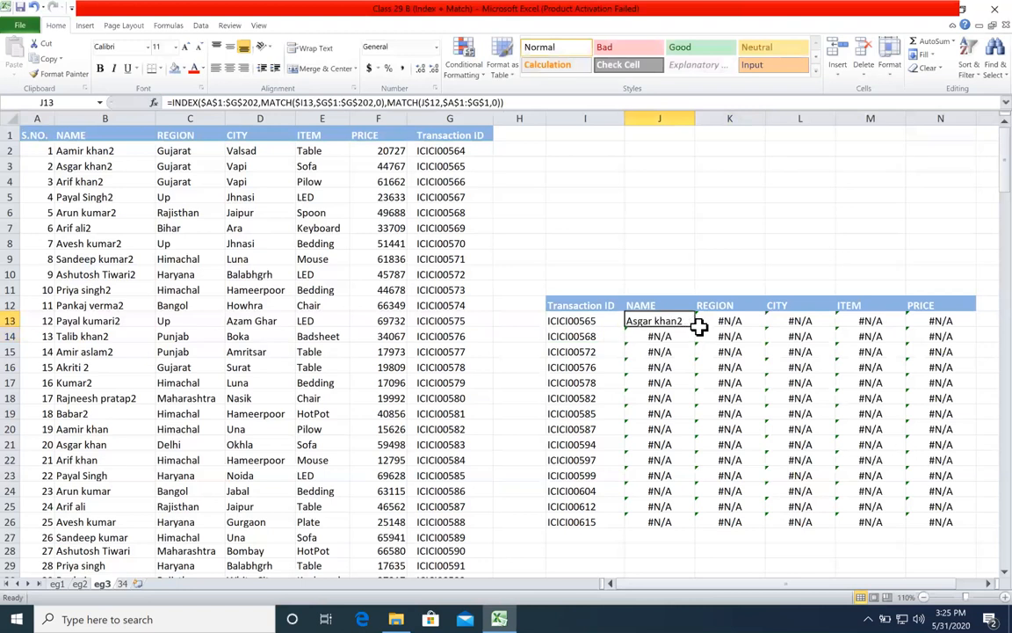
Step: Fill J13's corrected formula across J13:N26 and select M20 to check its copied formula
left_click_drag(696, 327, 949, 545)
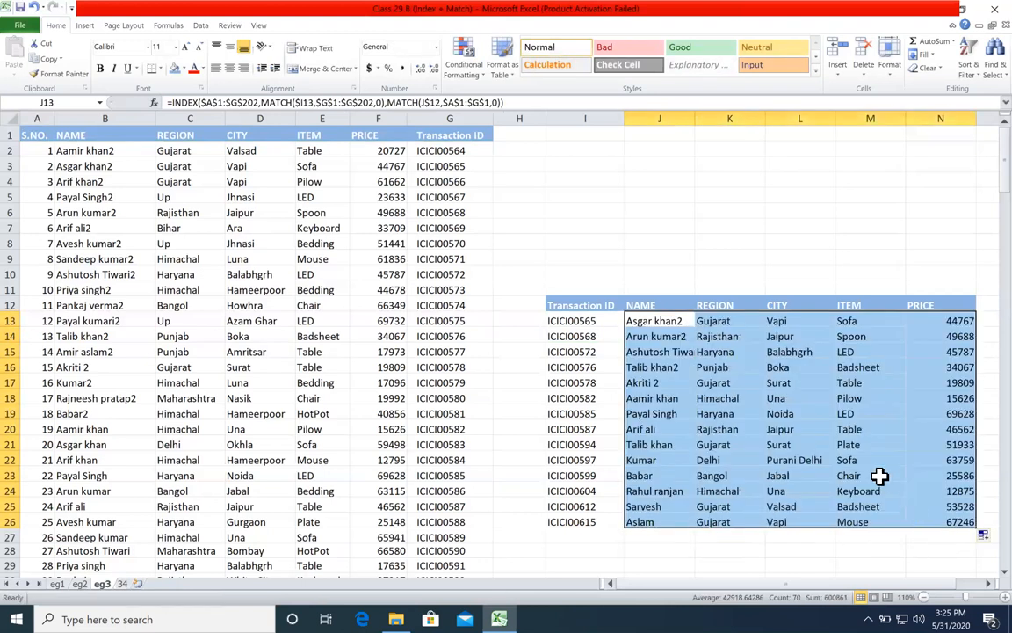
left_click(880, 476)
left_click(843, 425)
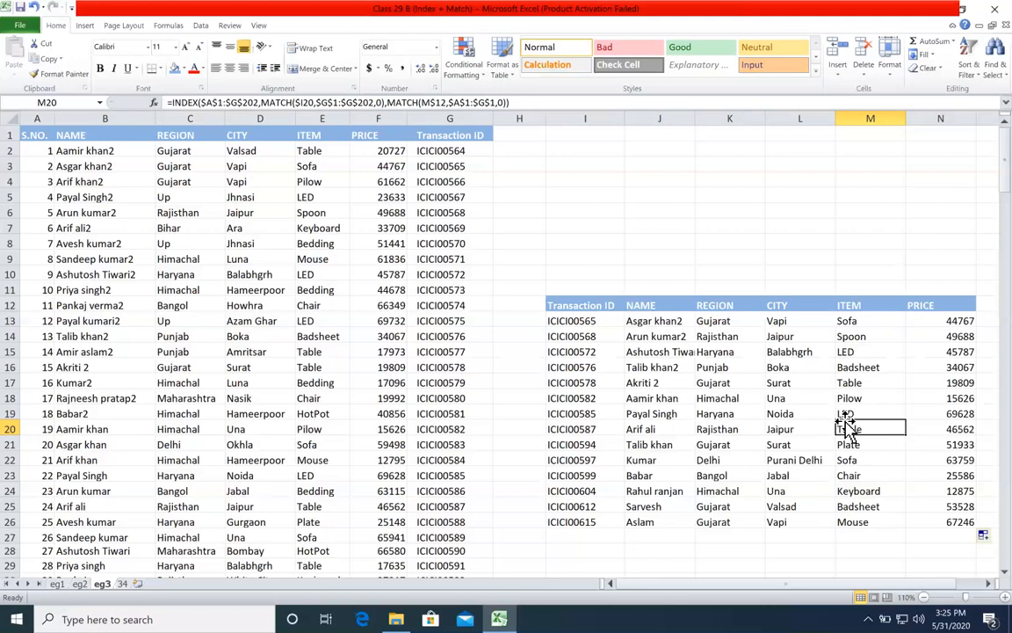
Step: Clear the lookup results in J13:N26, and start an INDEX formula in J13 with the absolute array $A$1:$G$202
left_click_drag(646, 314, 932, 512)
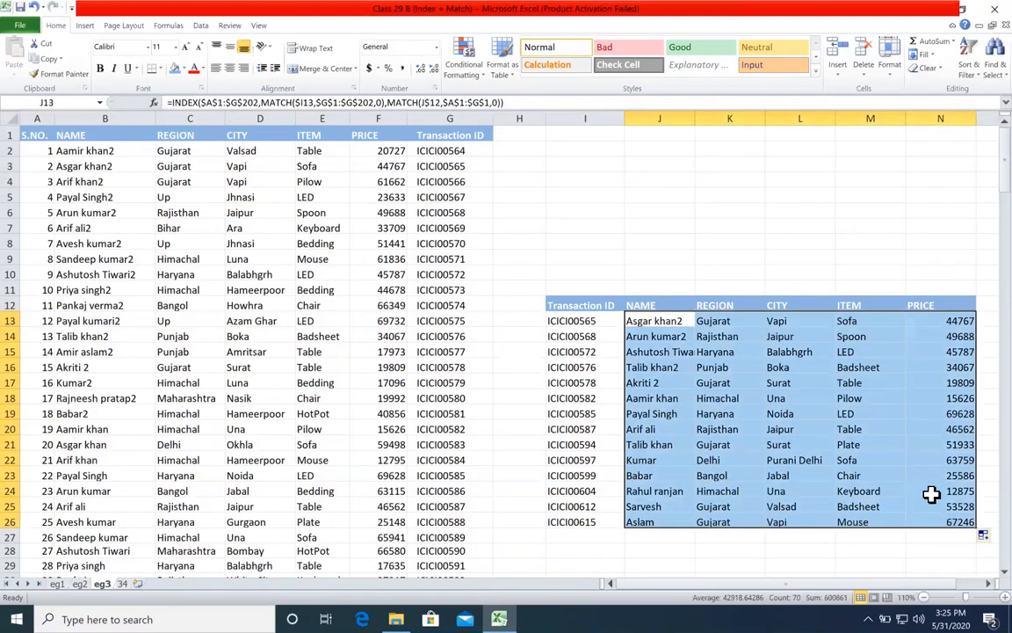
key("Delete")
left_click(671, 318)
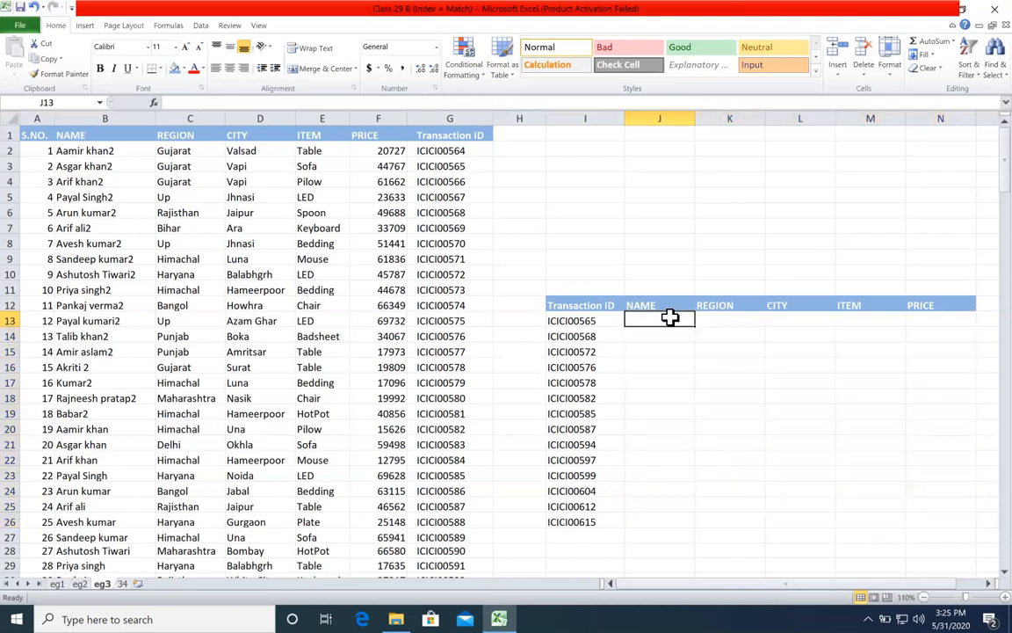
type("=index")
key("Tab")
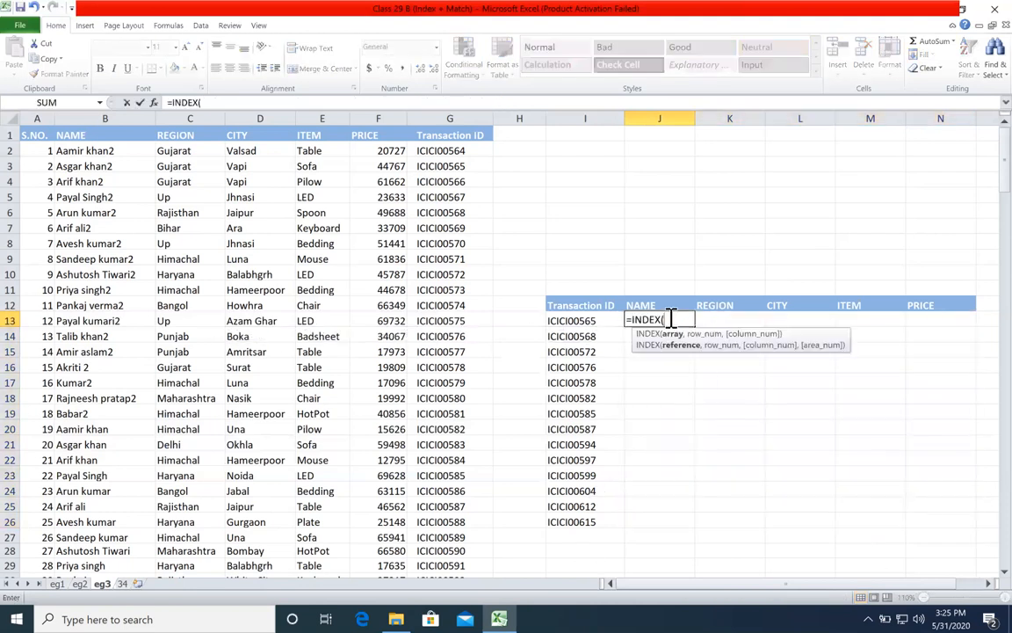
left_click(37, 134)
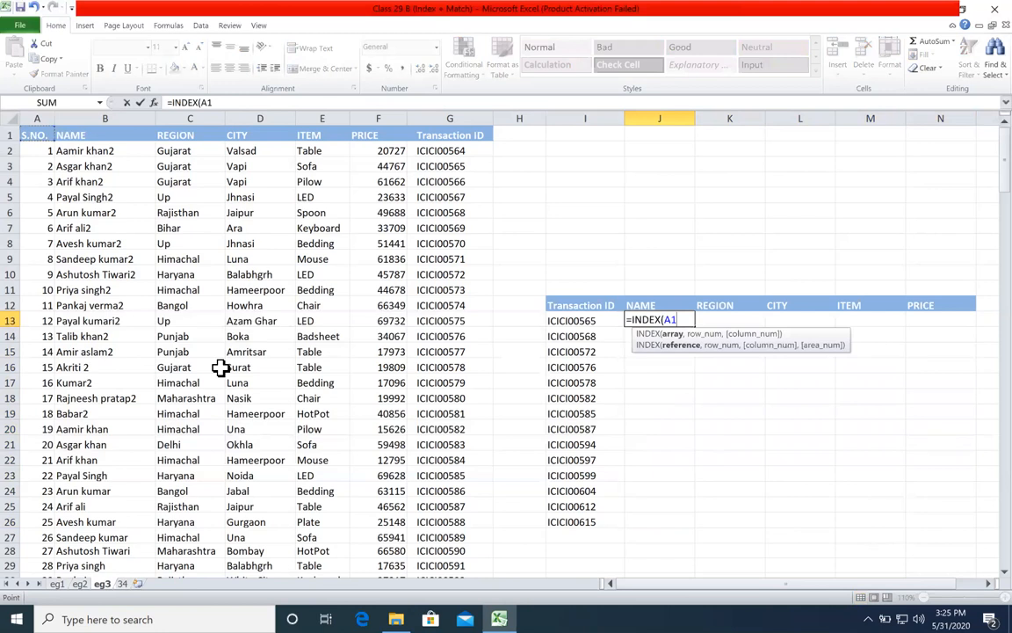
key("ctrl+shift+End")
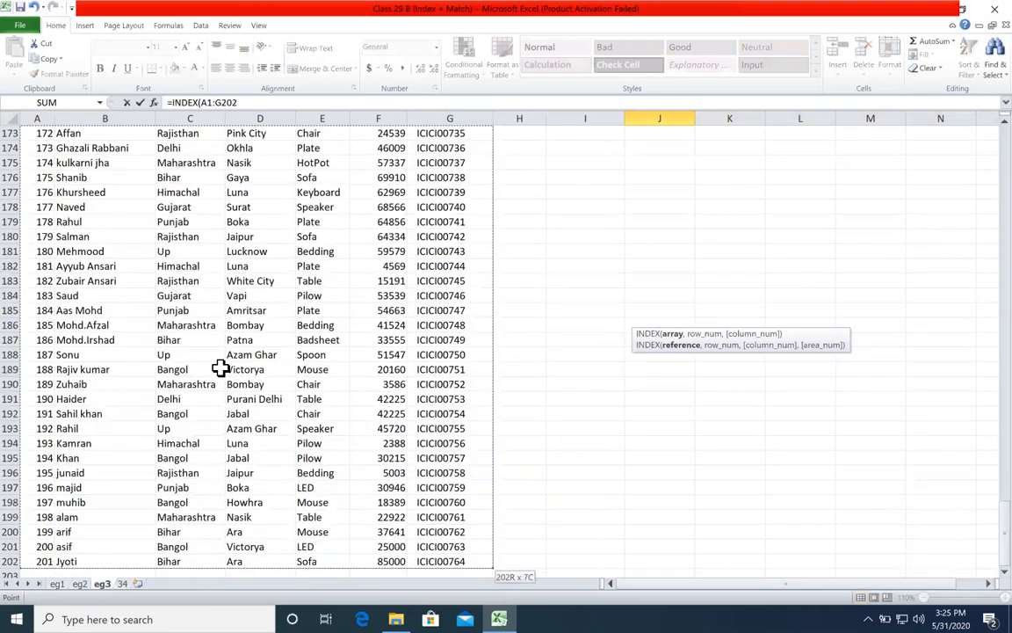
key("F4")
type(",")
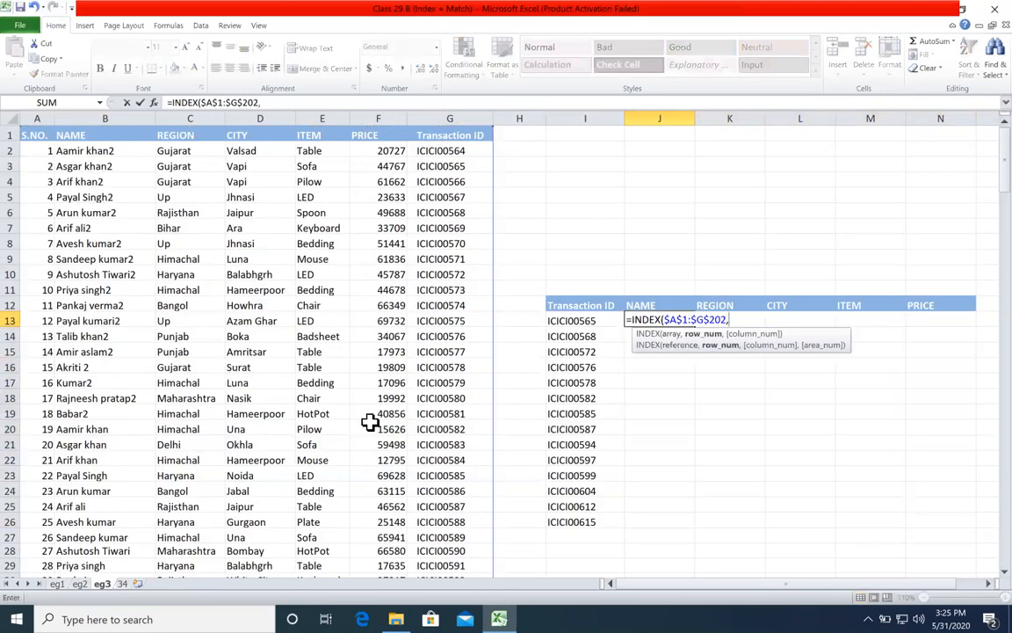
type("mat")
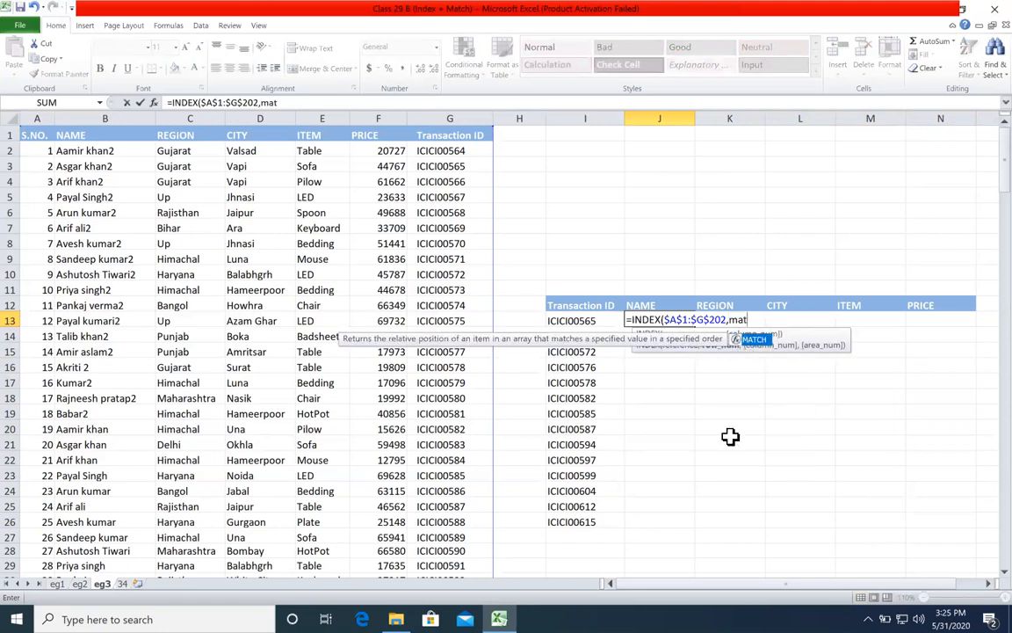
Step: Add the row argument MATCH($I13,$G$1:$G$202,0), locking only the column of the transaction ID reference
key("Tab")
left_click(567, 320)
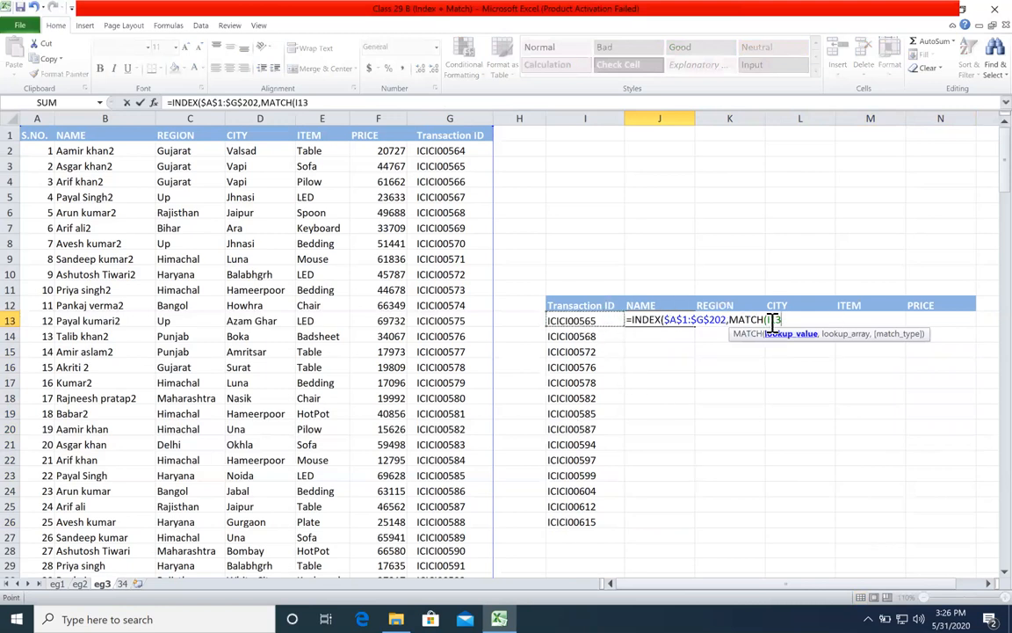
key("F4")
key("F4")
key("F4")
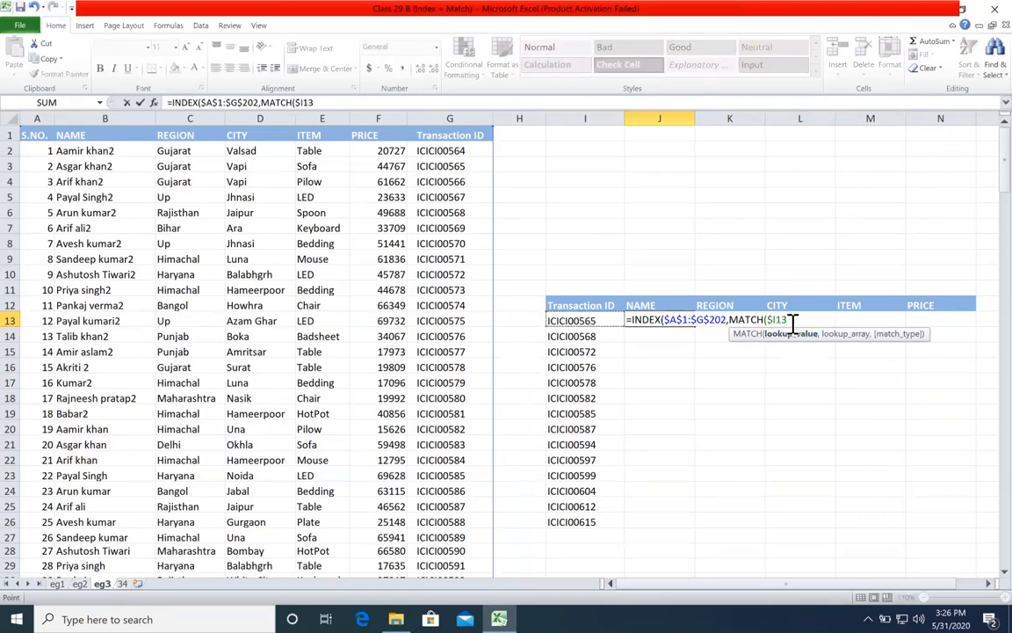
type(",")
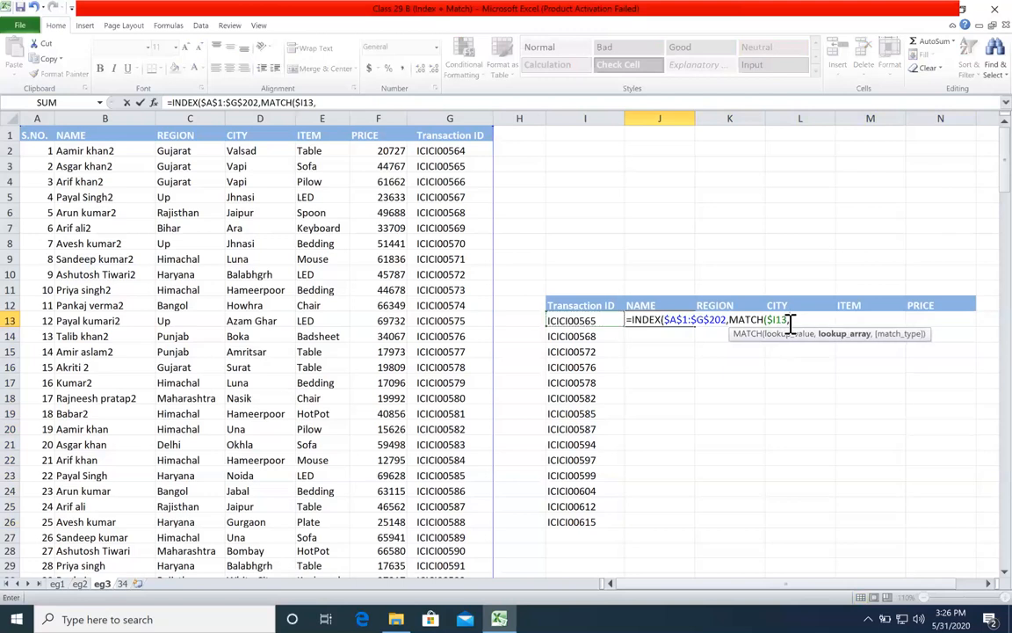
left_click(447, 138)
key("ctrl+shift+Down")
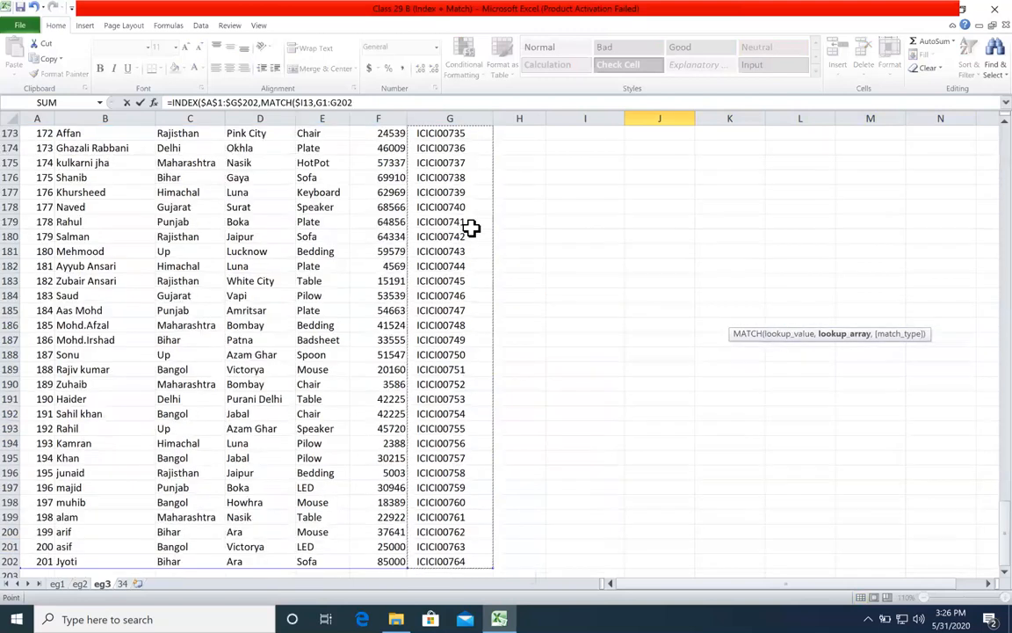
key("F4")
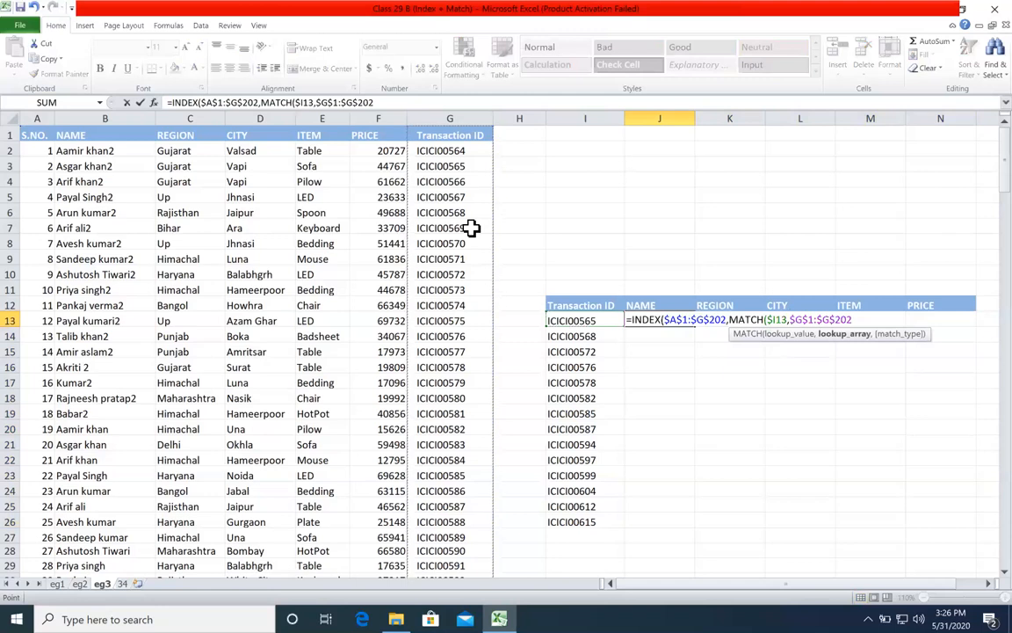
type(",0)")
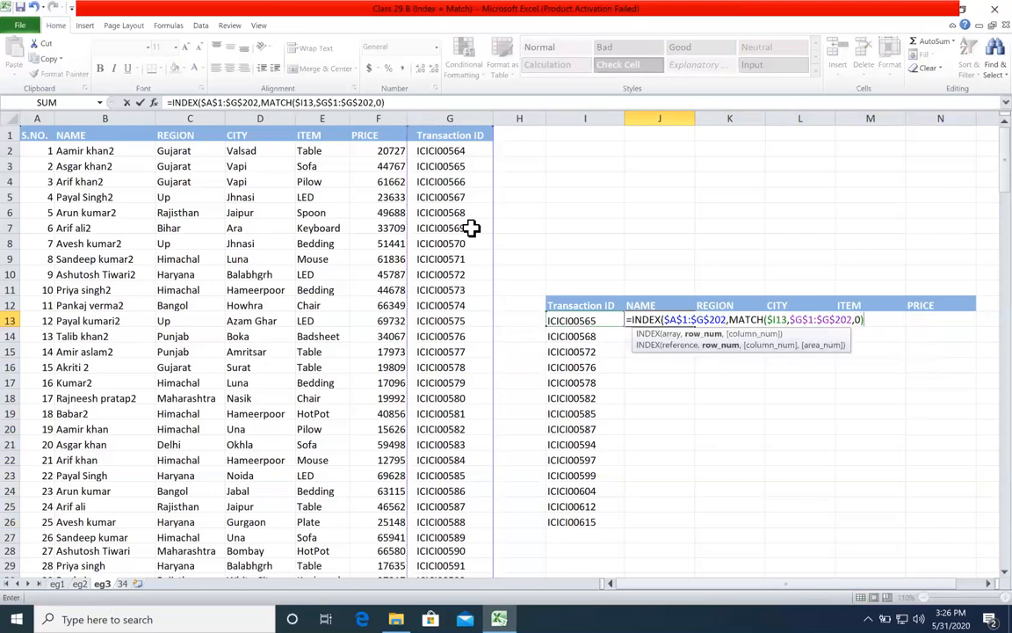
Step: Begin the column argument of the INDEX formula with a MATCH that looks up the NAME header as J$12
left_click(676, 333)
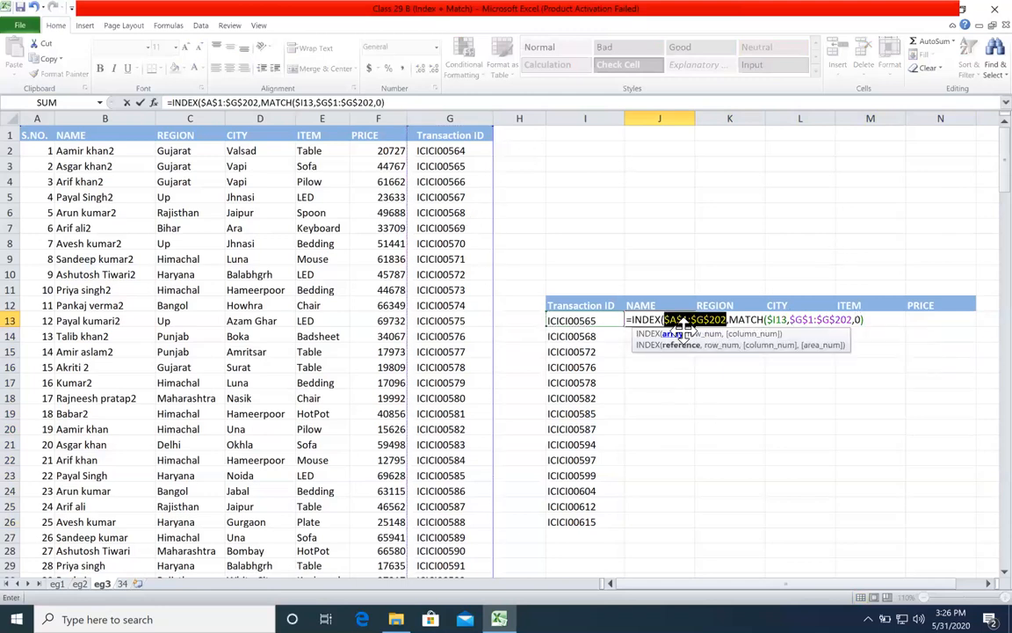
left_click(707, 344)
left_click(869, 319)
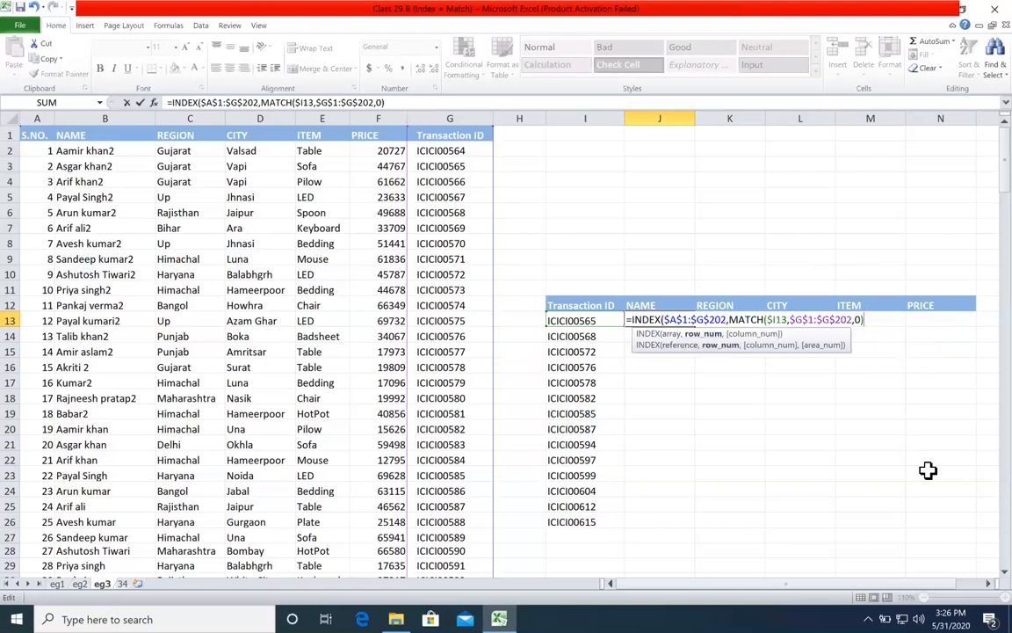
type(",")
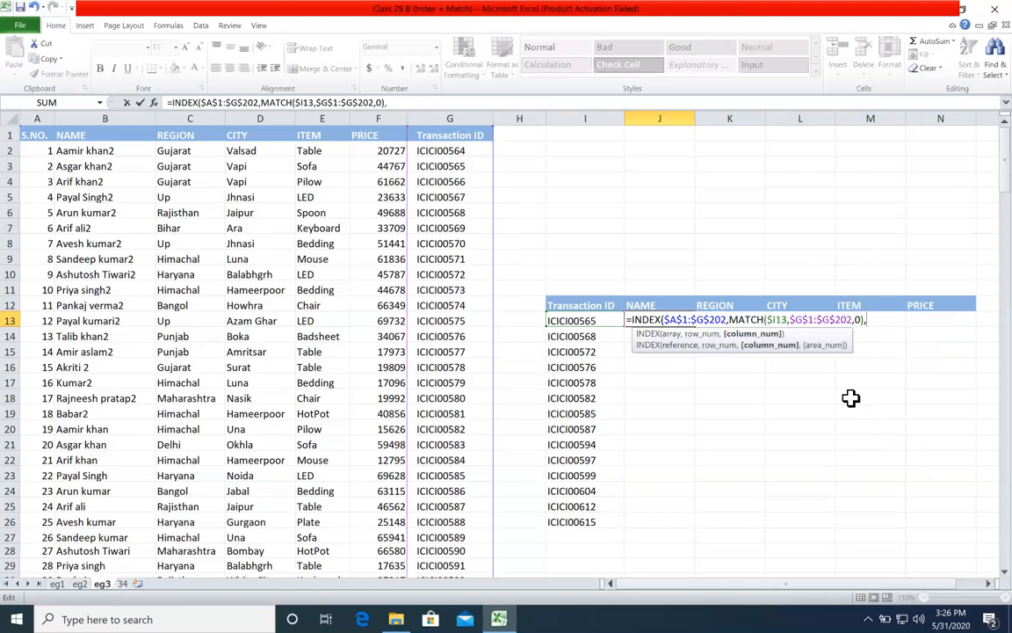
type("MATCH(")
left_click(677, 304)
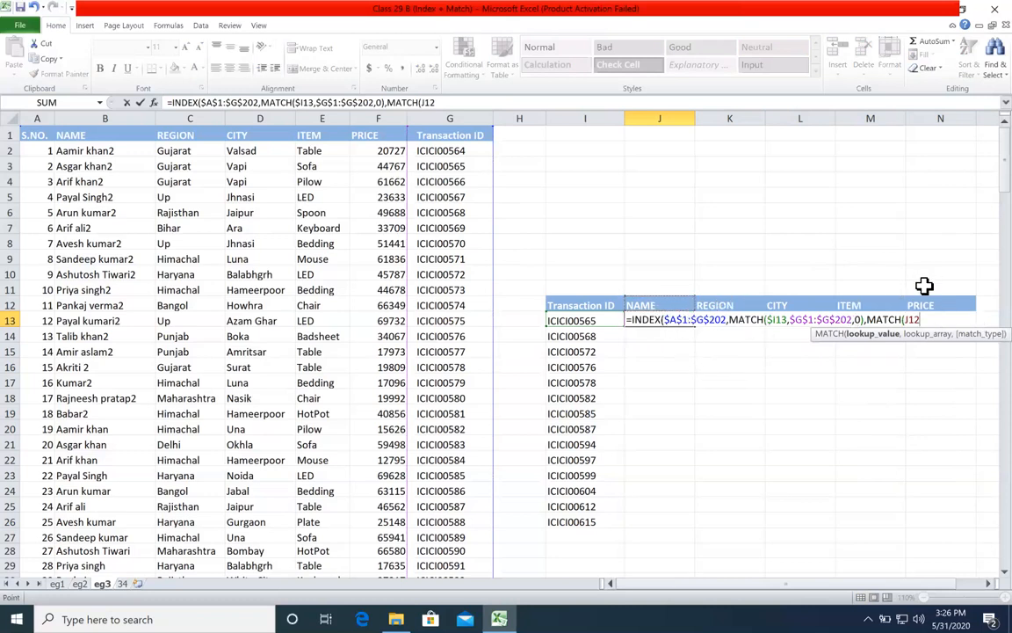
left_click(911, 319)
type("$12,")
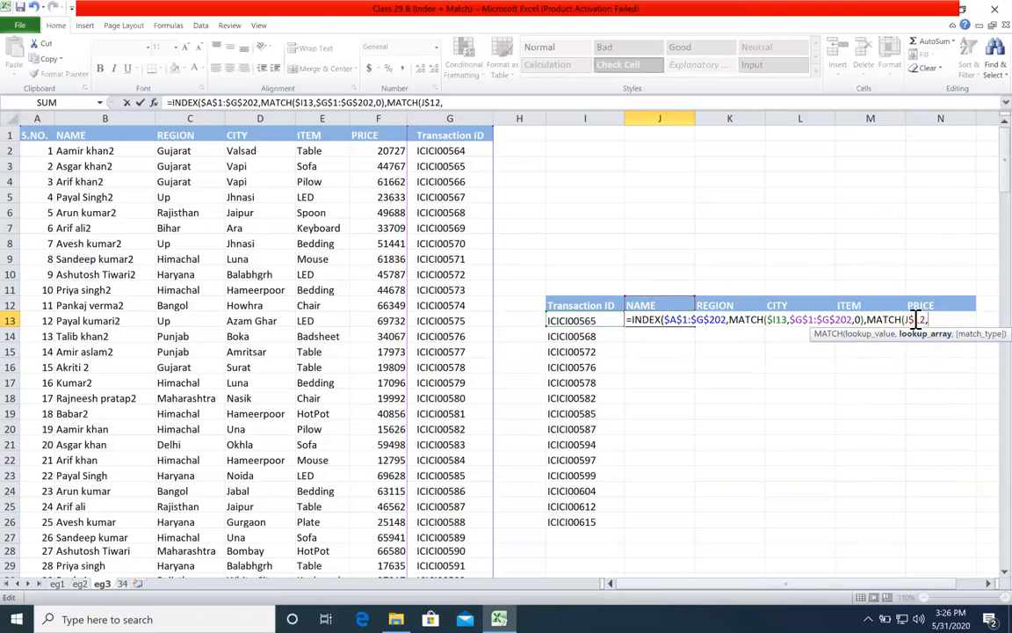
Step: Give the second MATCH the lookup array $A$1:$G$1 and match type 0, and complete the formula in J13
left_click_drag(32, 134, 448, 137)
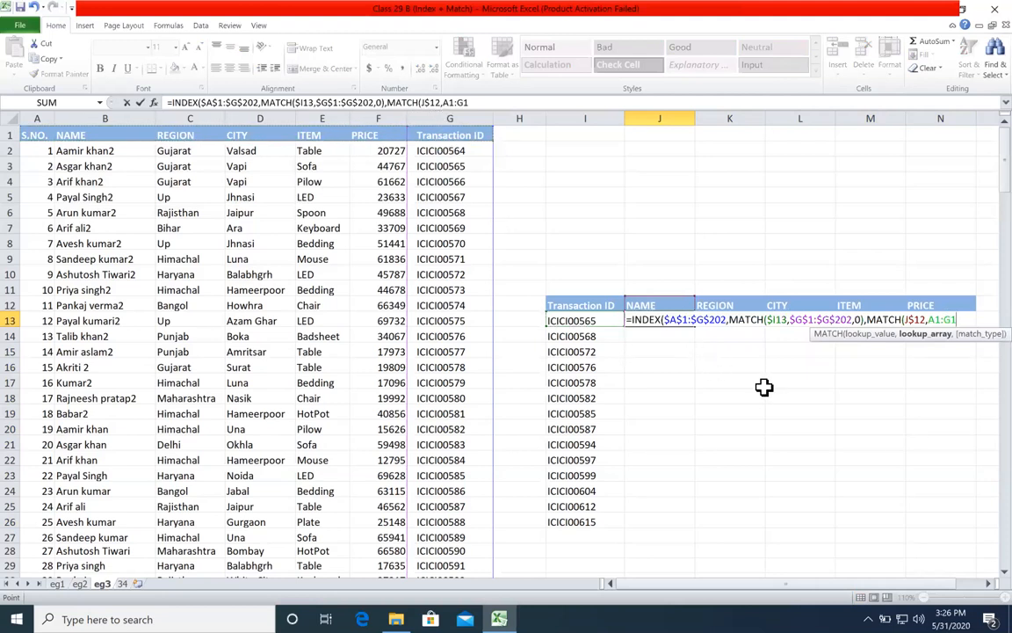
key("F4")
type(",0)")
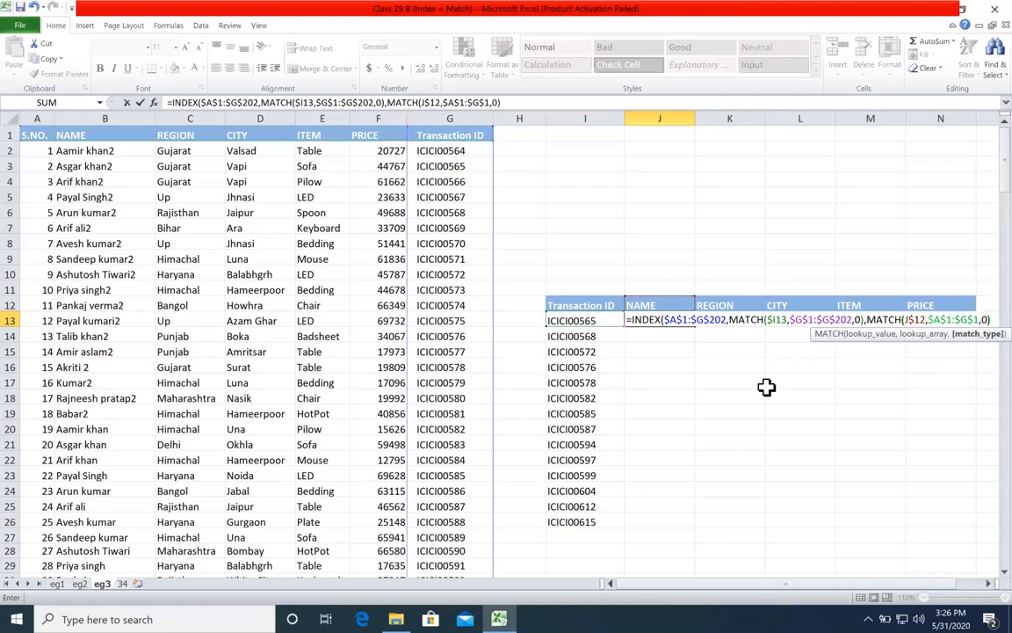
type(")")
key("Return")
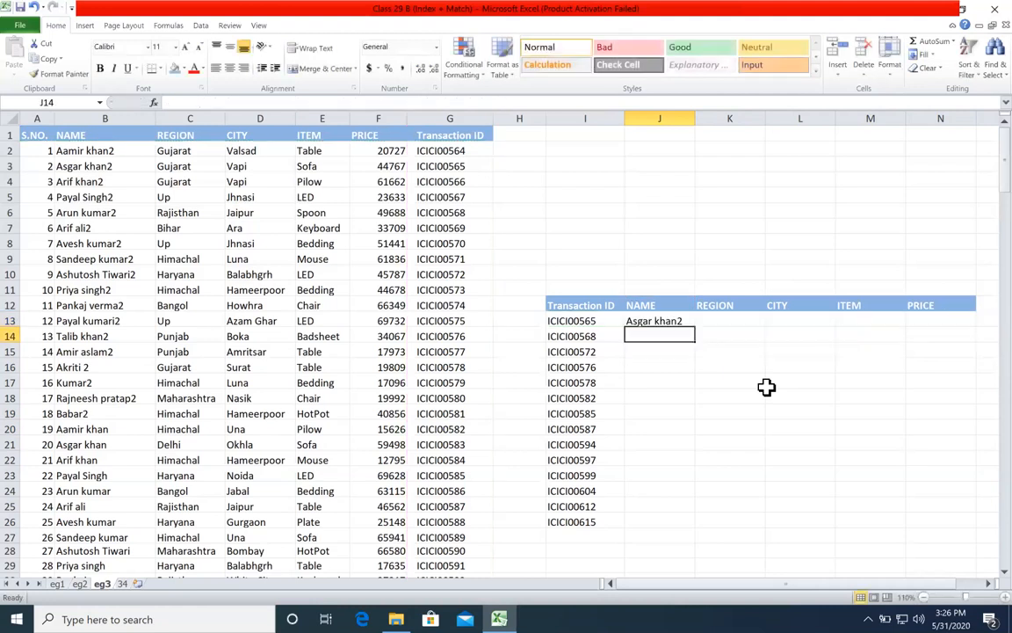
Step: Fill the J13 formula across and down through N26
left_click(691, 320)
left_click_drag(694, 326, 971, 522)
left_click(839, 262)
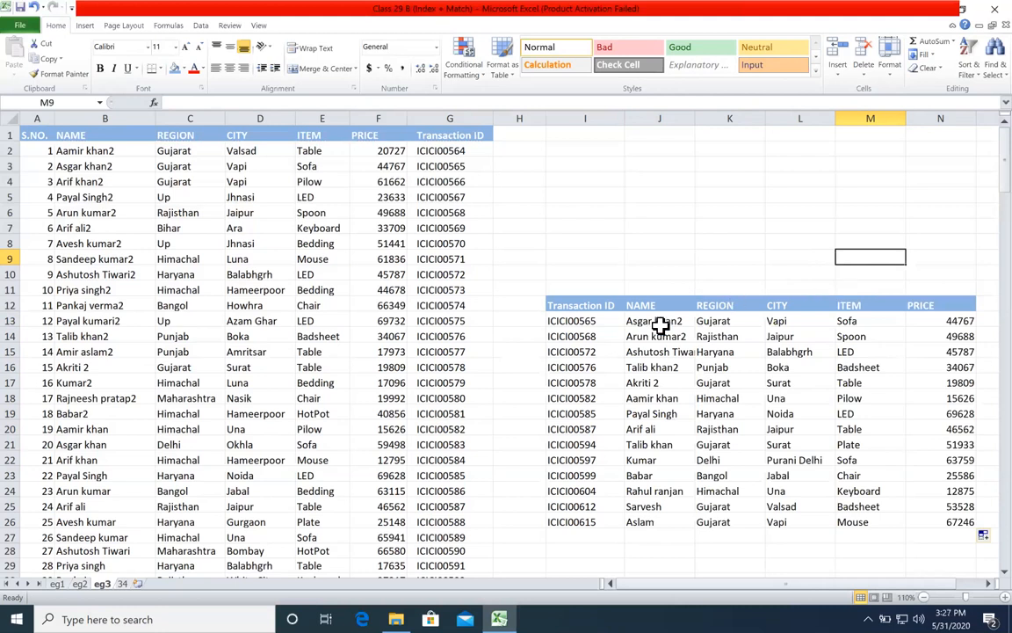
left_click_drag(317, 211, 621, 244)
left_click(776, 203)
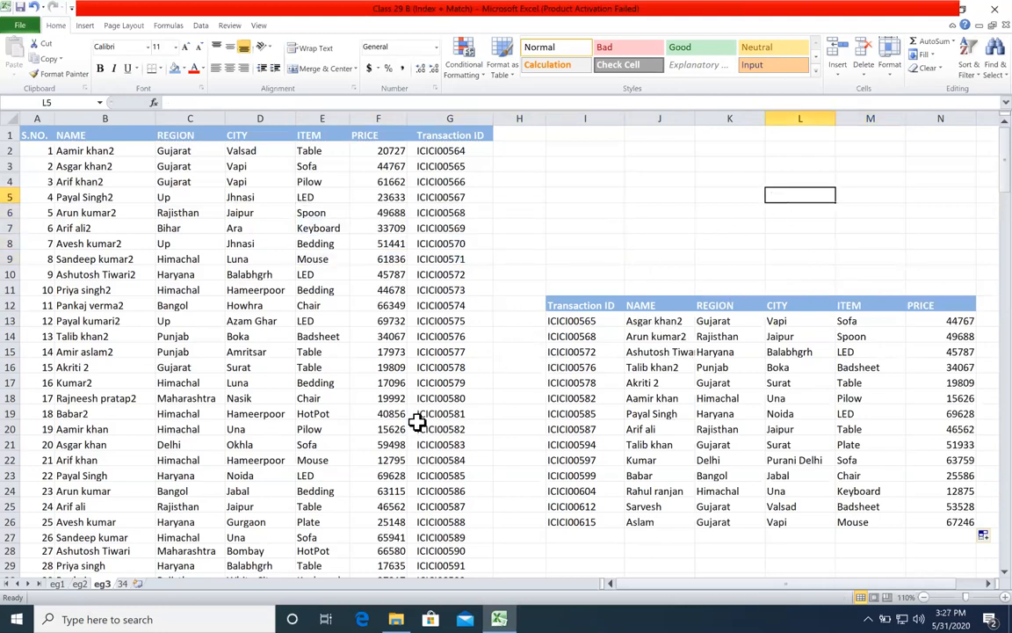
Step: On sheet 34, clear the range B2:F19 and rename the sheet as eg4
left_click(122, 584)
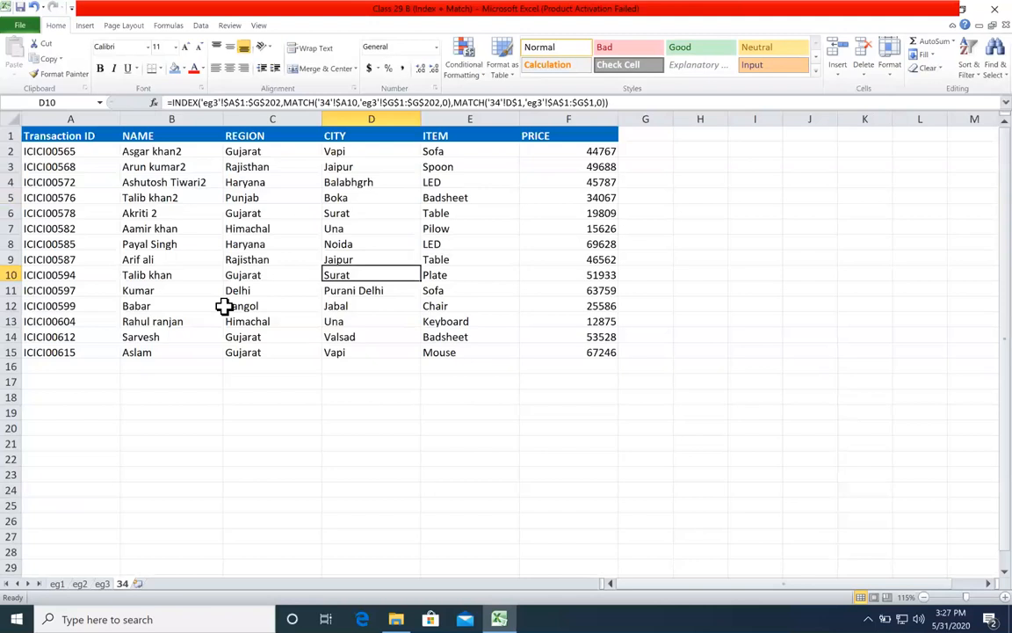
left_click_drag(127, 152, 573, 405)
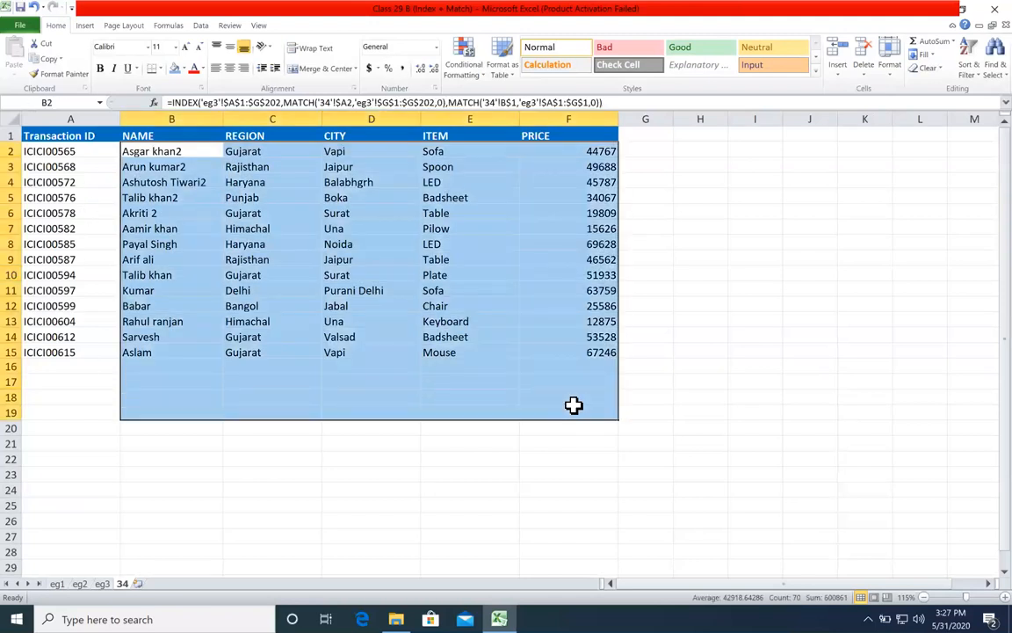
key("Delete")
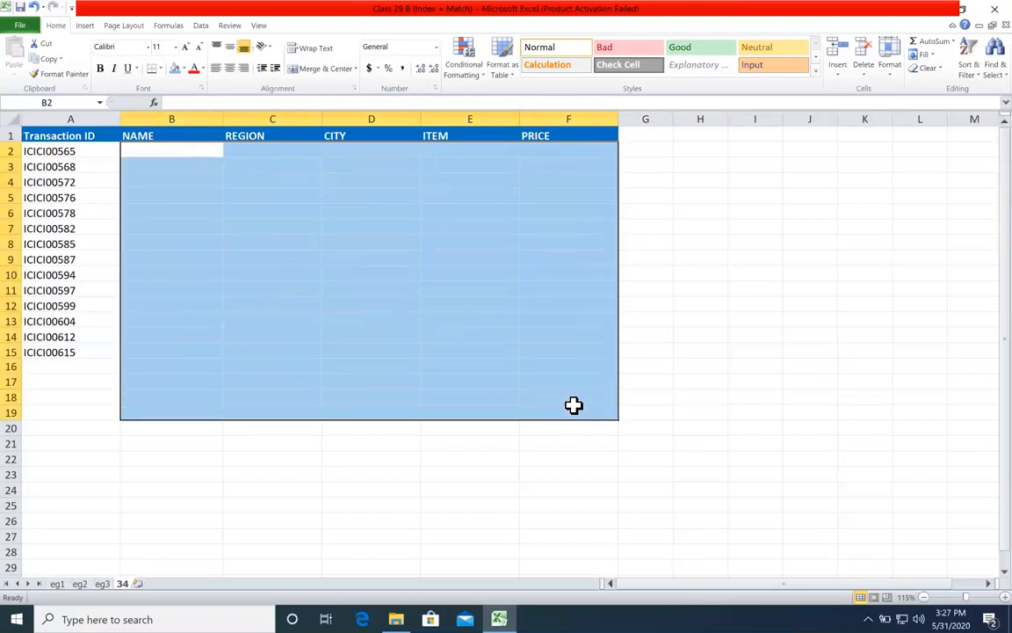
left_click(351, 474)
double_click(123, 584)
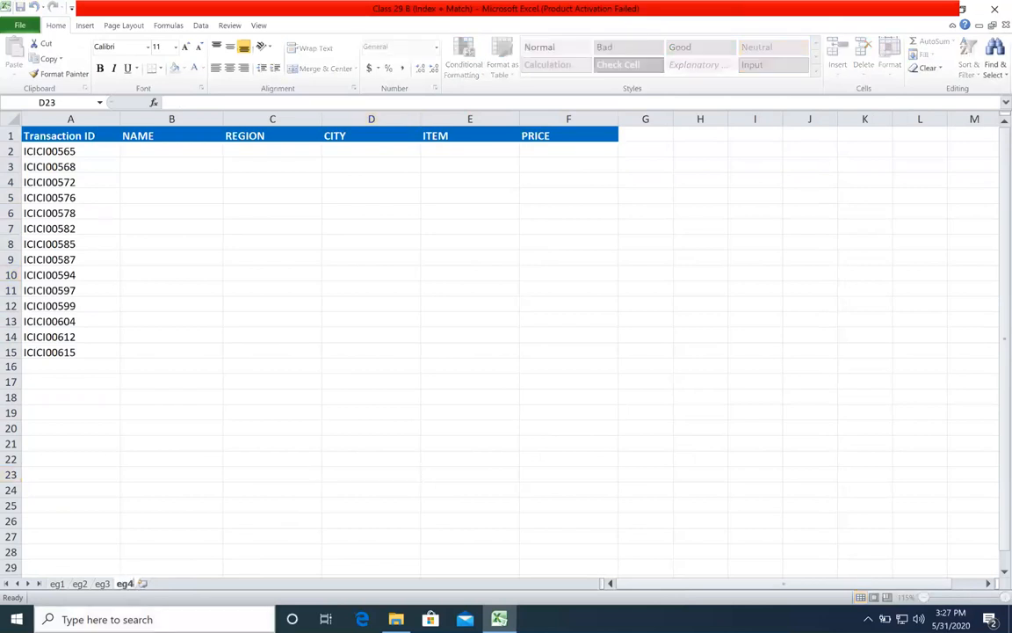
key("Return")
Step: Start an INDEX formula in B2 of sheet eg4 with the absolute array $B$1:$G$202 from sheet eg3
left_click(159, 153)
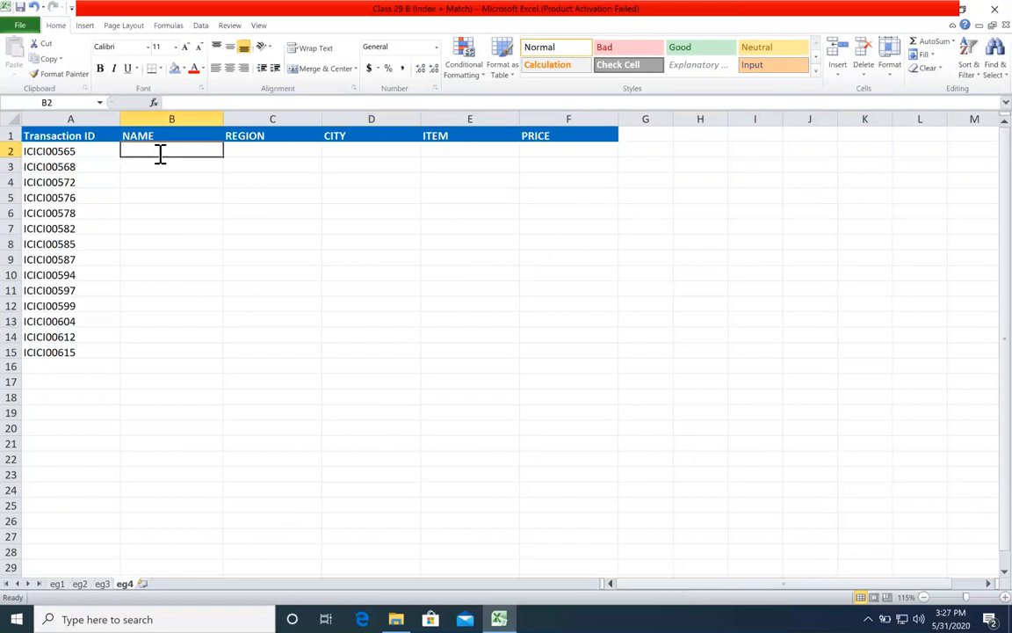
type("=index")
key("Tab")
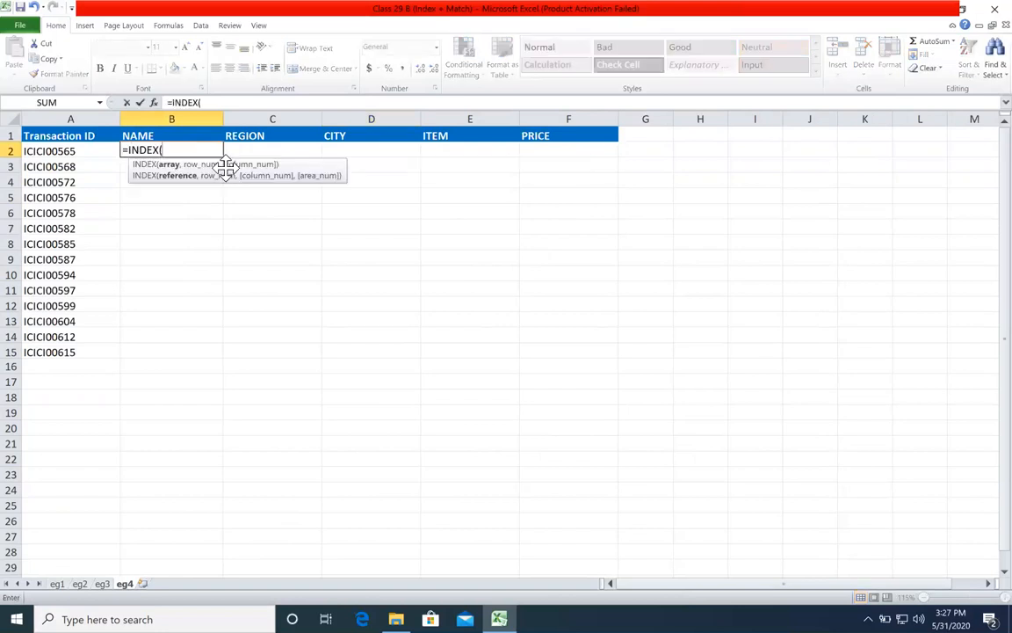
left_click(102, 584)
left_click(71, 134)
key("ctrl+shift+Down")
key("ctrl+shift+Right")
key("F4")
scroll(524, 218, "up", 1)
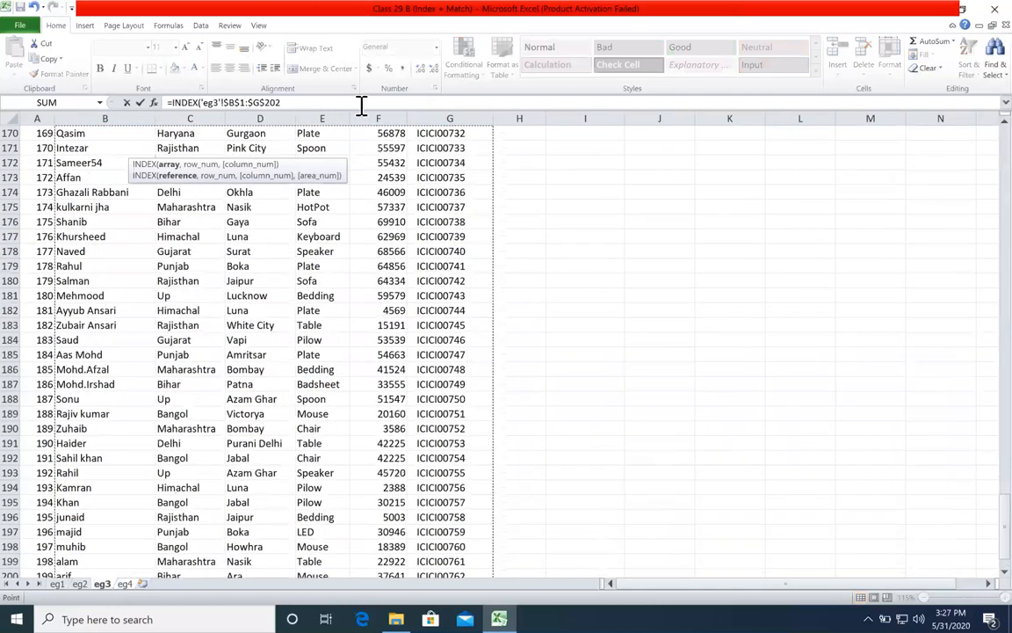
left_click(361, 103)
type(",")
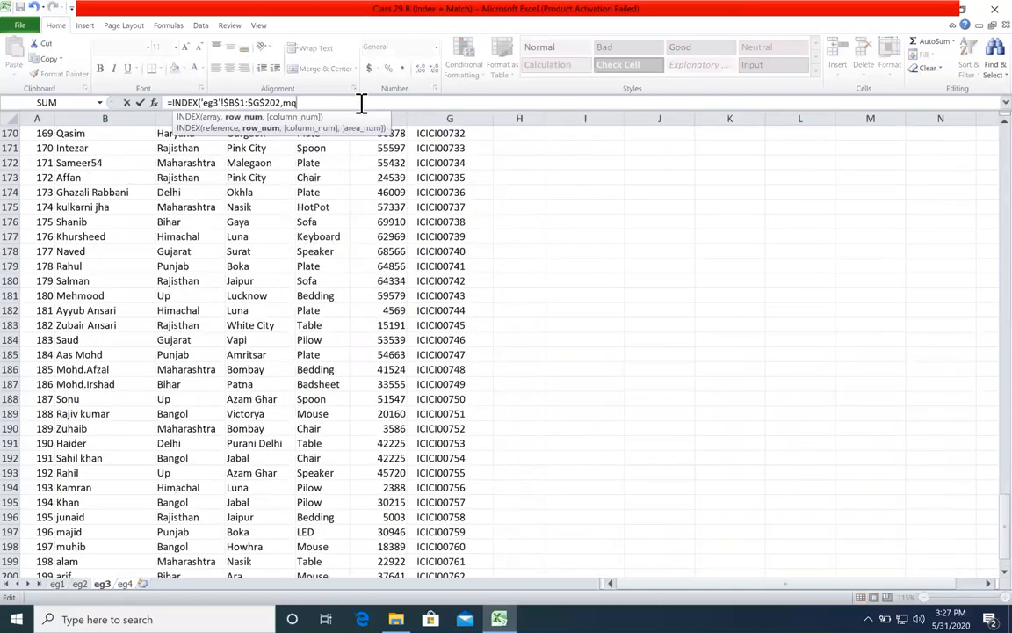
type("mq")
Step: Add a MATCH function as the row number of the B2 INDEX formula, with cell A2 of eg4 as lookup value
key("BackSpace")
key("Tab")
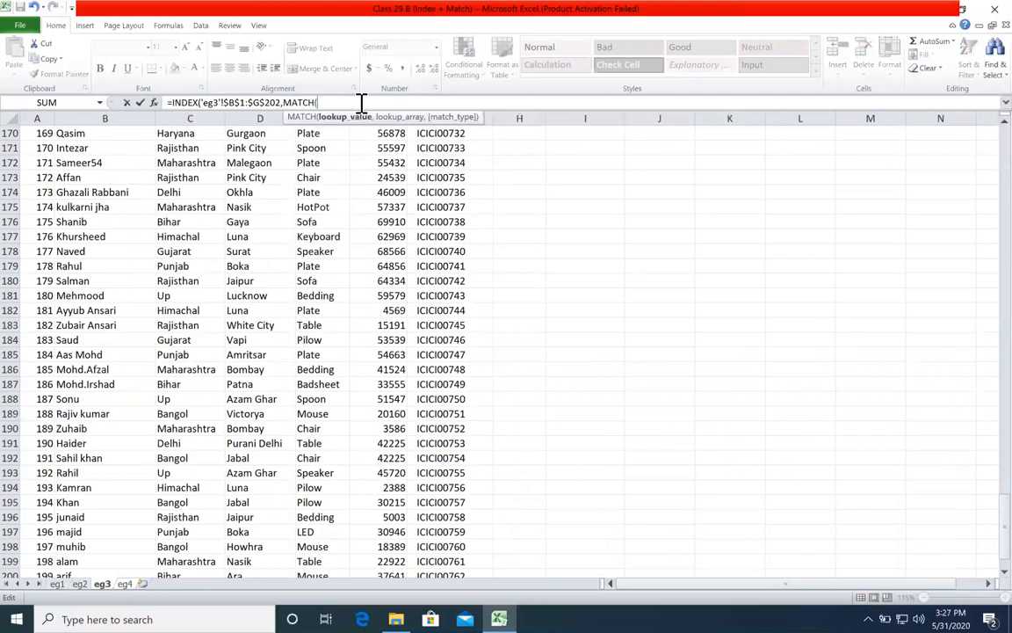
left_click(124, 584)
left_click(51, 150)
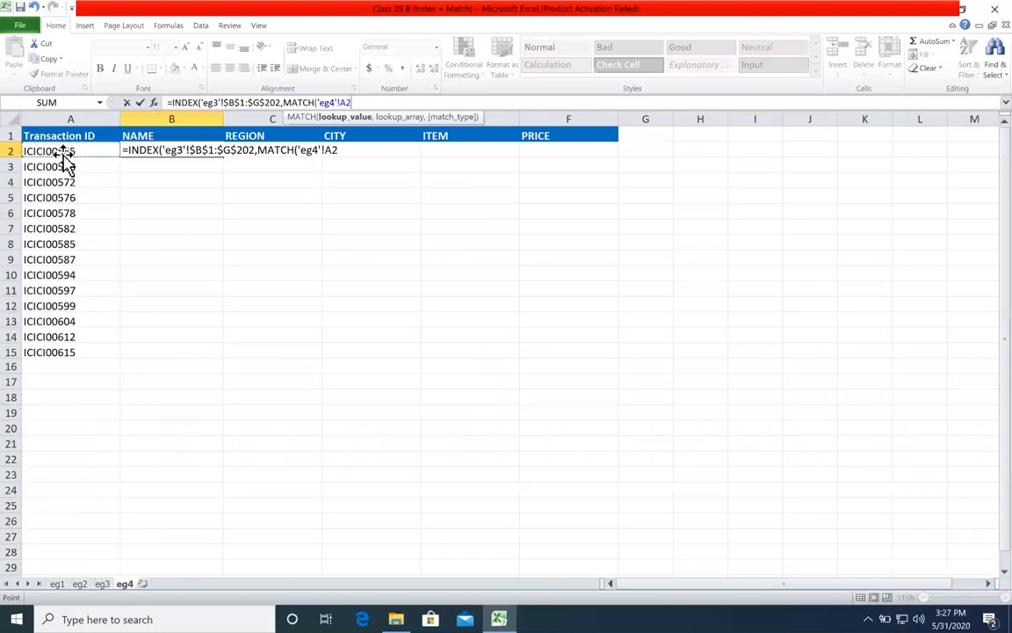
type(",")
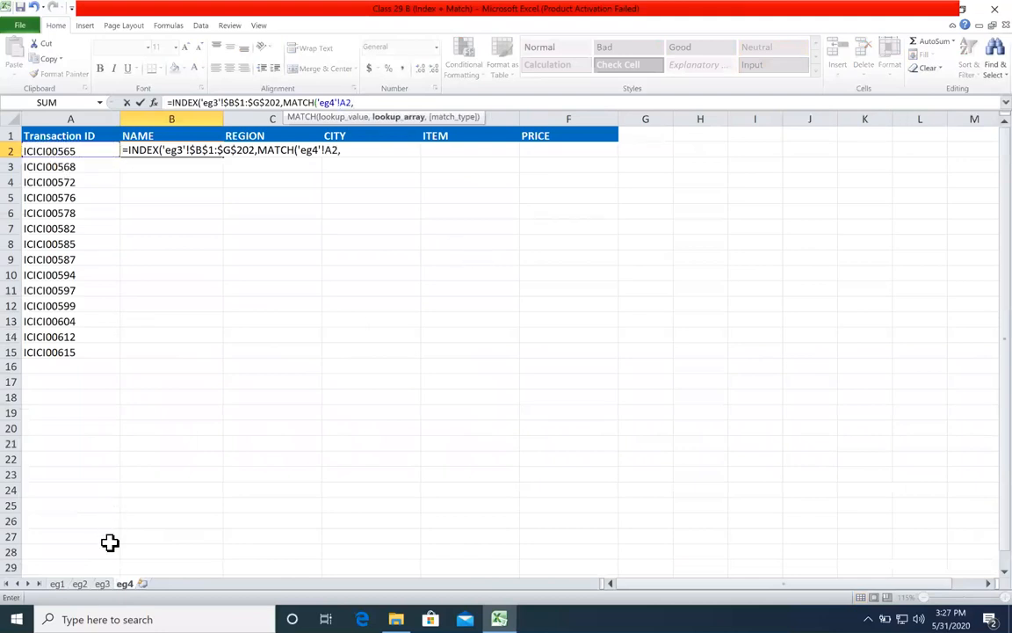
Step: Give the first MATCH the absolute lookup array $G$1:$G$202 from sheet eg3 with match type 0, close it and check it as the row argument
left_click(102, 584)
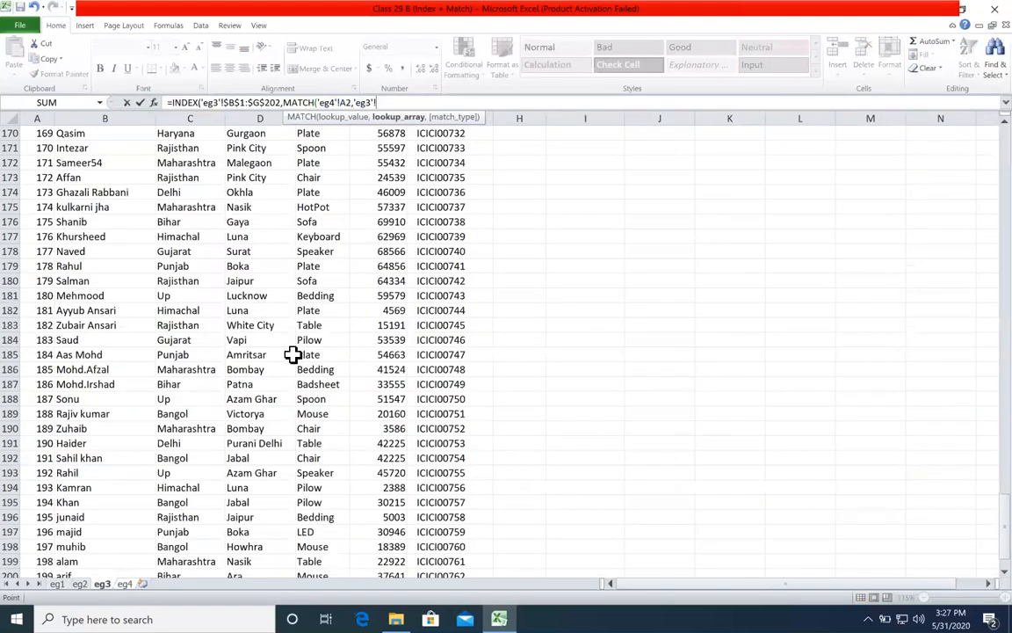
left_click_drag(1004, 511, 1004, 131)
scroll(518, 182, "up", 17)
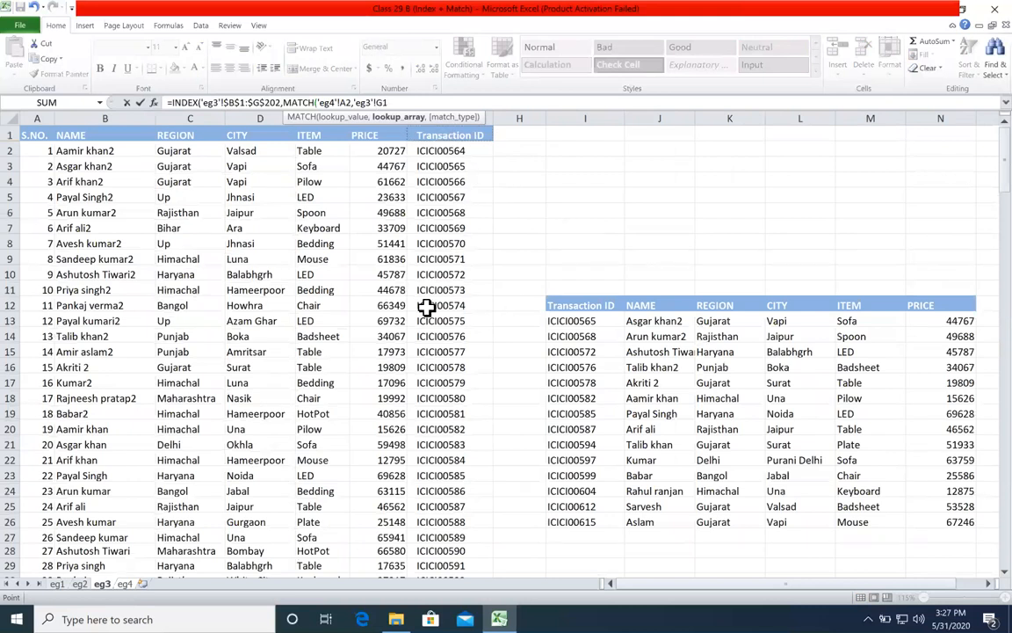
key("ctrl+shift+Down")
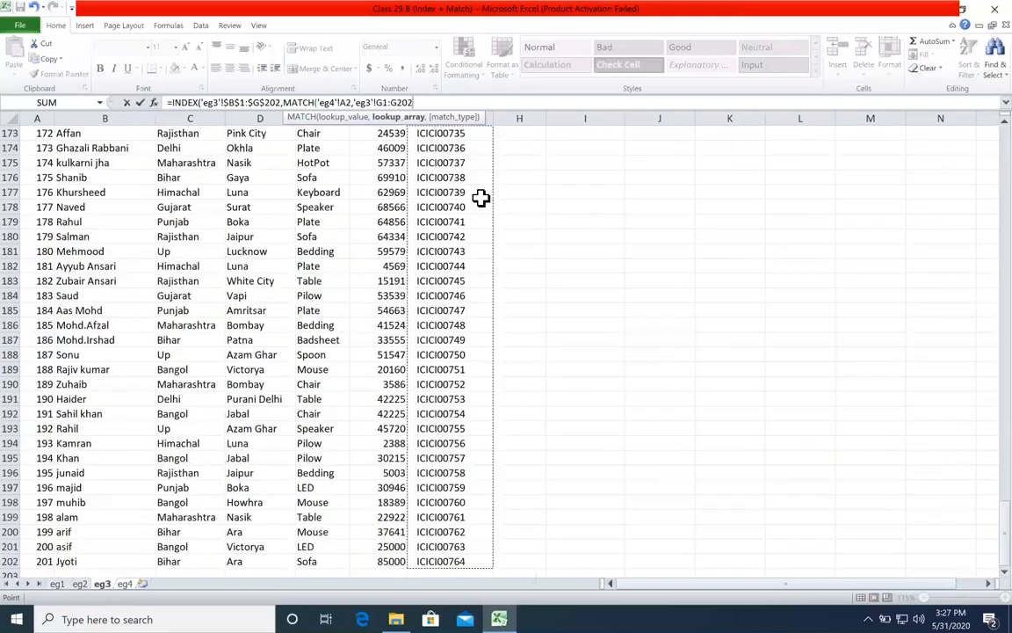
key("F4")
type(",0")
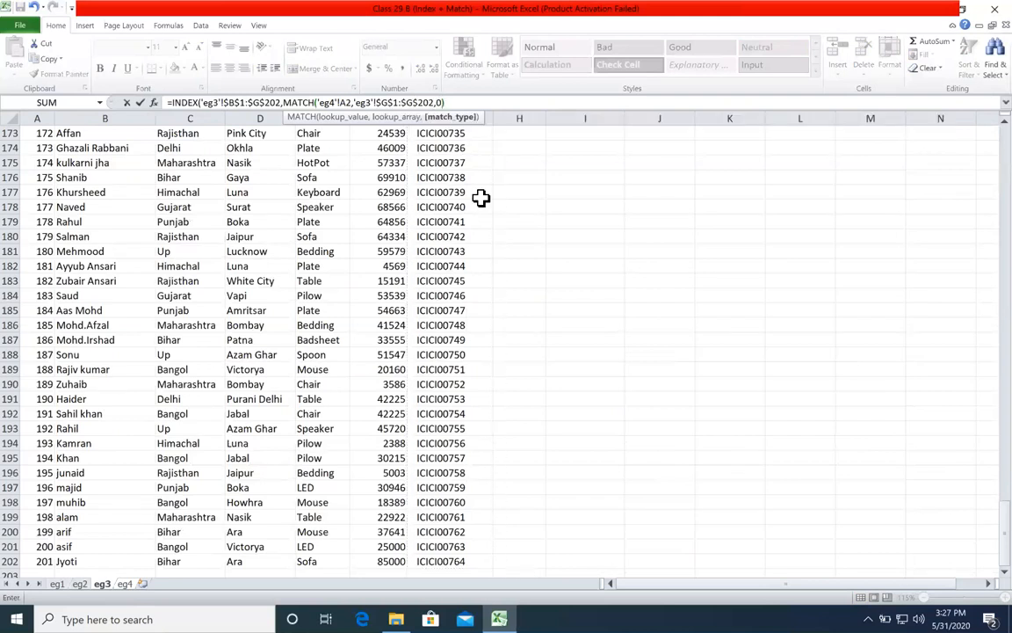
type(")")
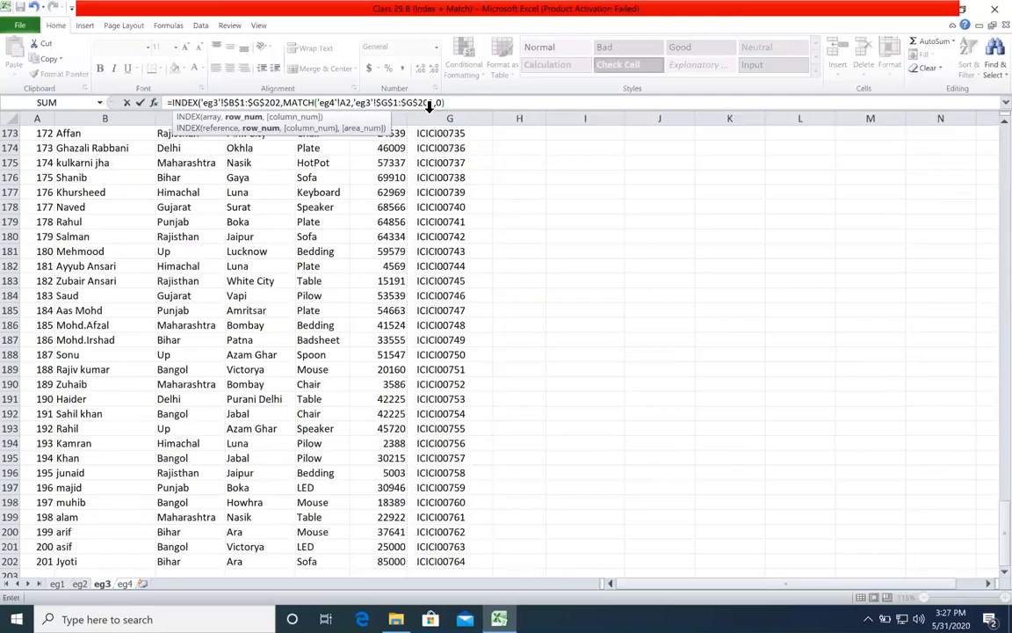
left_click(213, 116)
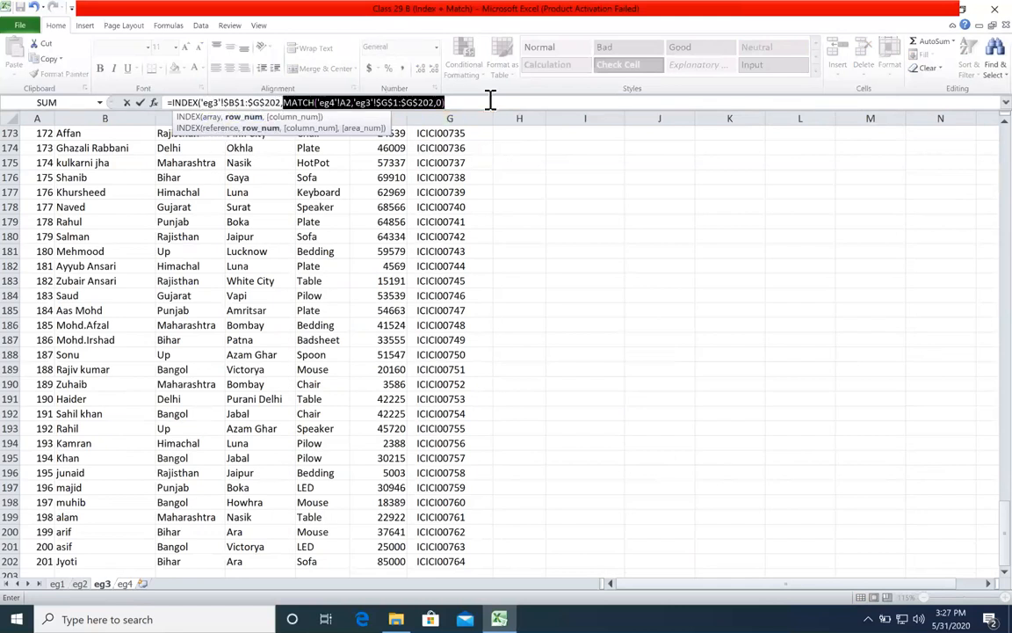
left_click(490, 99)
Step: Add a second MATCH as the column number, with header cell B1 of eg4 as its lookup value
type(",")
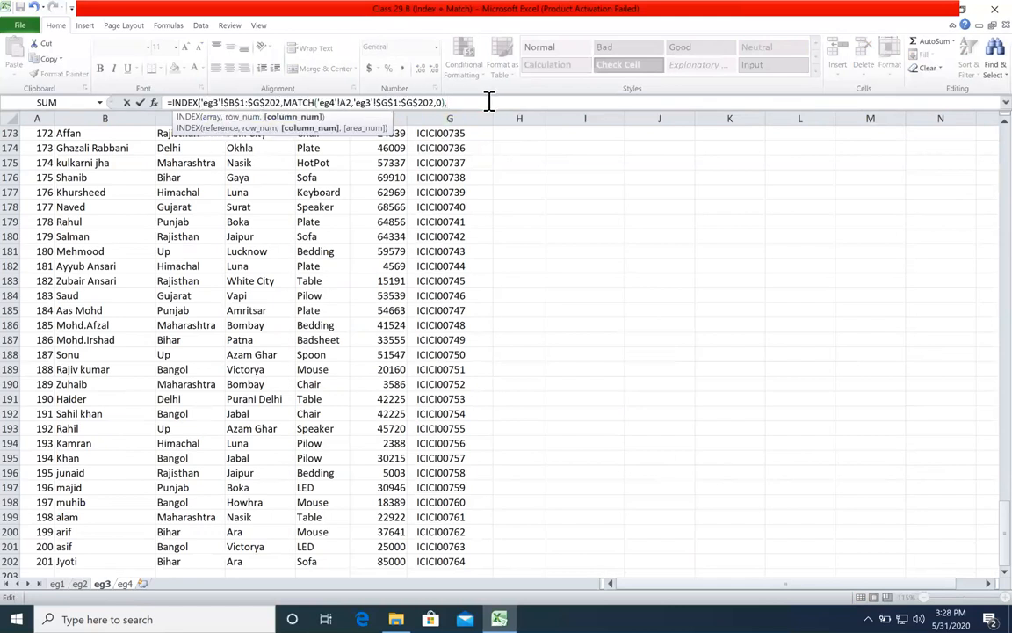
type("ma")
key("Tab")
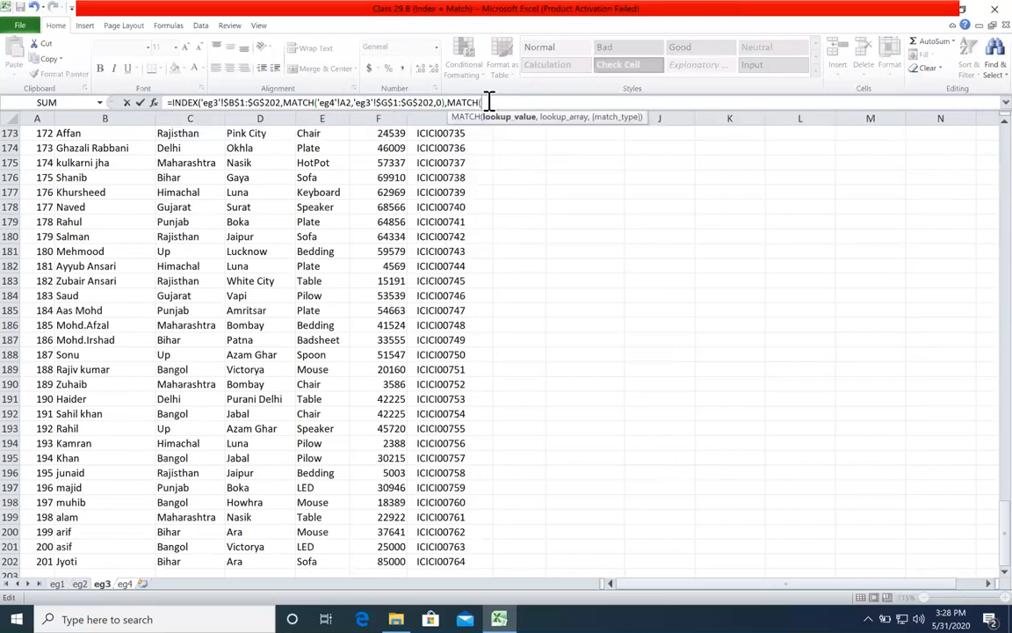
left_click(130, 583)
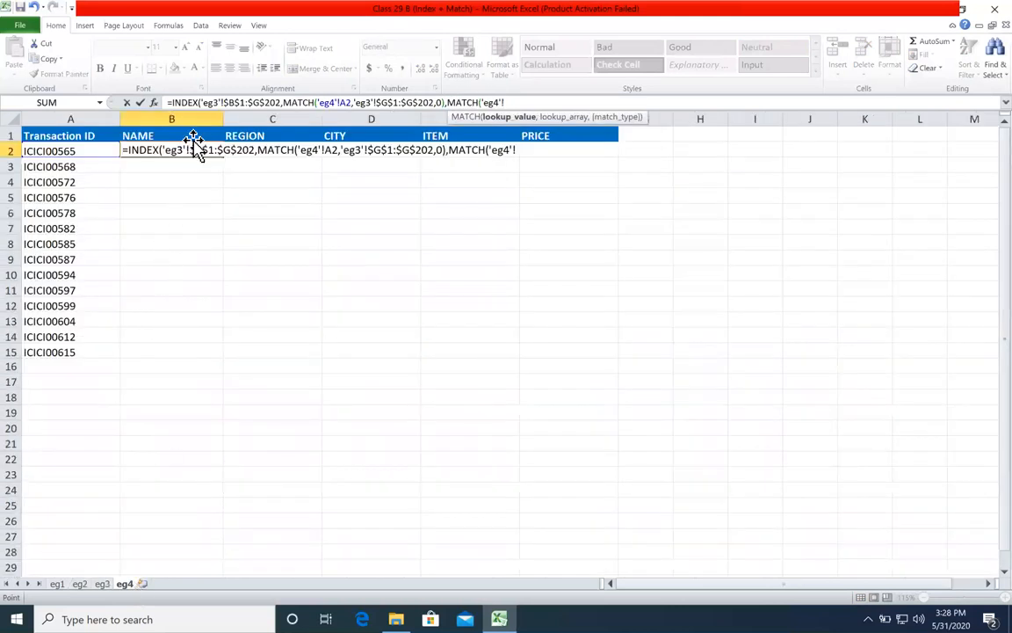
left_click(193, 137)
type(",")
Step: Give the second MATCH the absolute lookup array $A$1:$G$1 from eg3 with match type 0, and complete the B2 formula
left_click(102, 584)
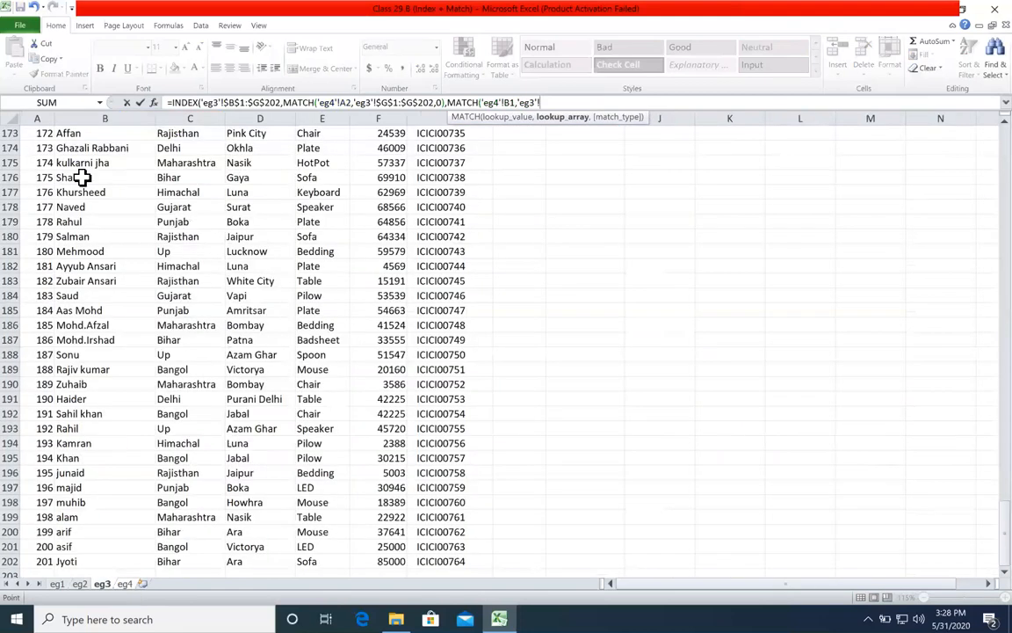
left_click_drag(973, 508, 488, 138)
left_click(37, 134)
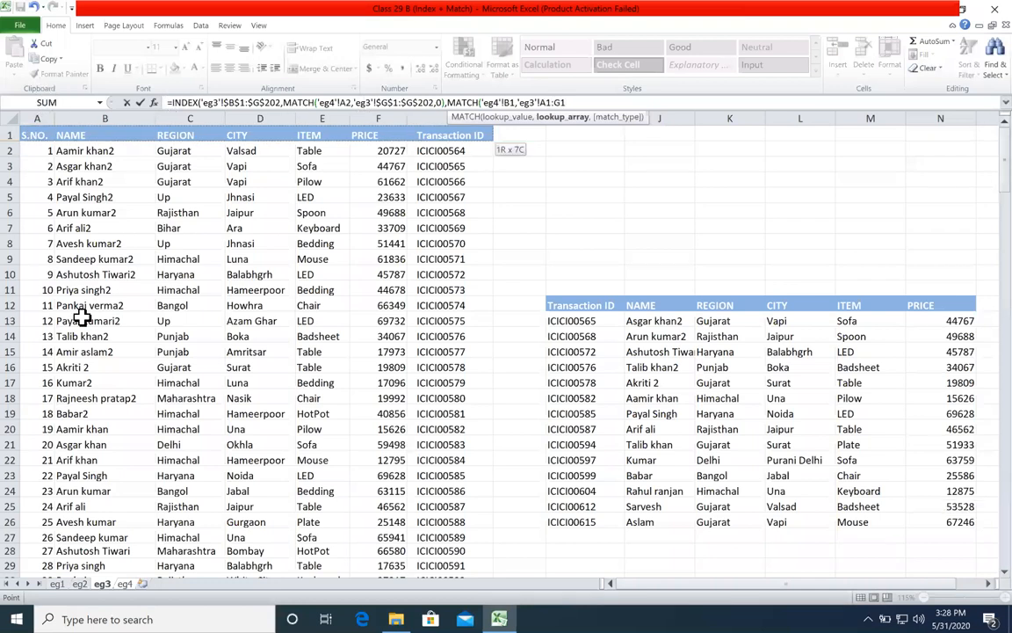
key("F4")
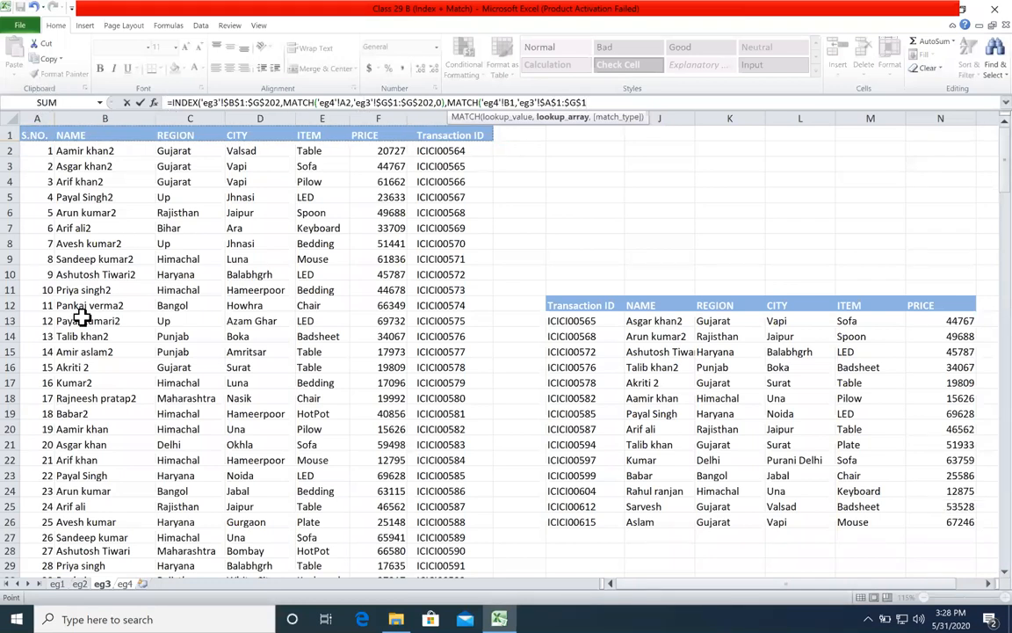
type(",0)")
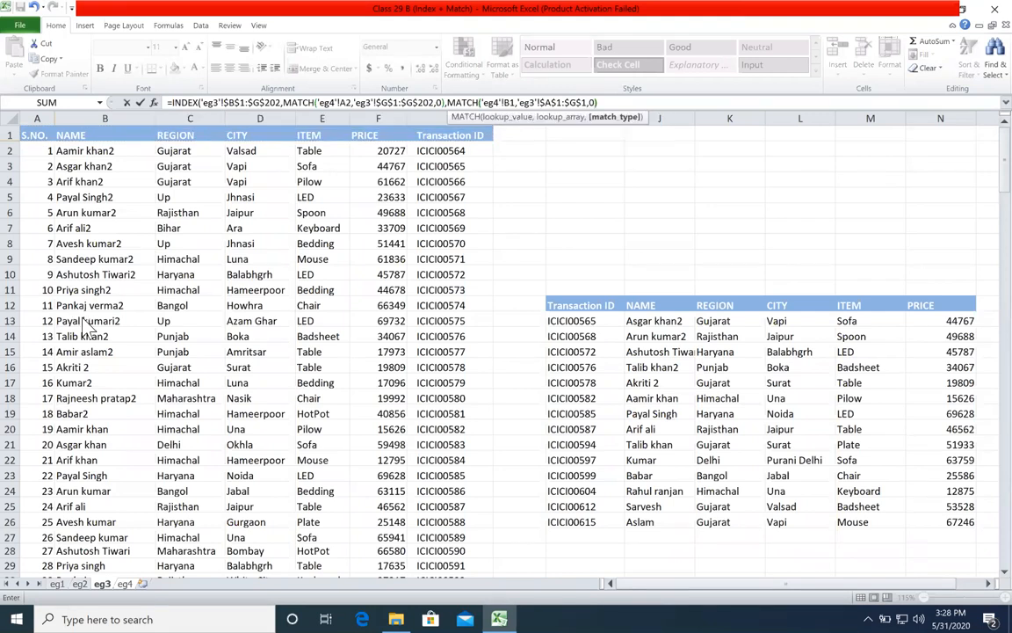
key("Return")
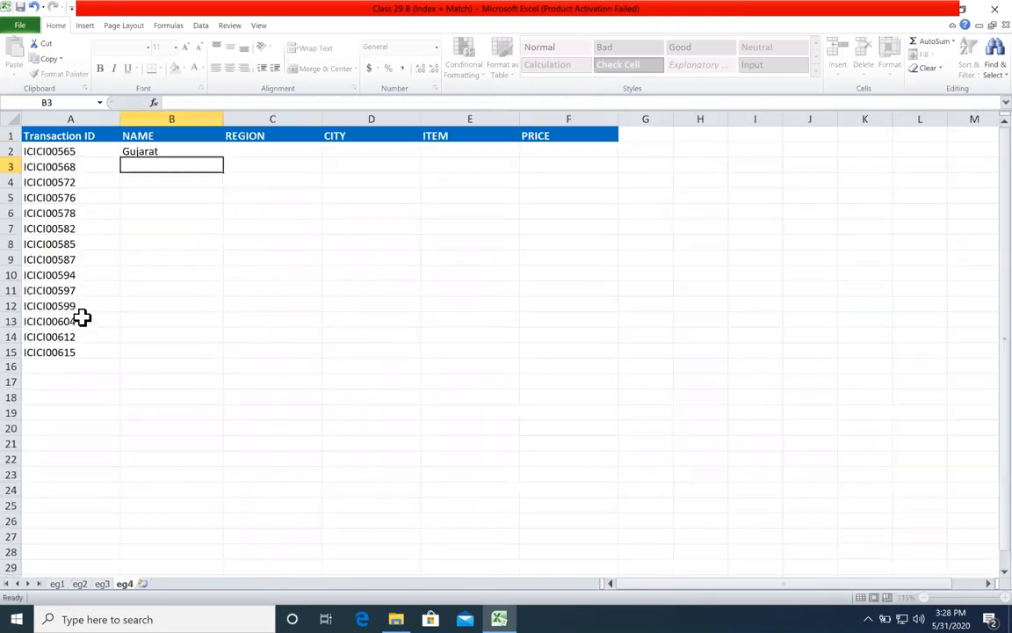
Step: Try filling the B2 formula down through B6, and lock its lookup values as $A2 and B$1
left_click(193, 149)
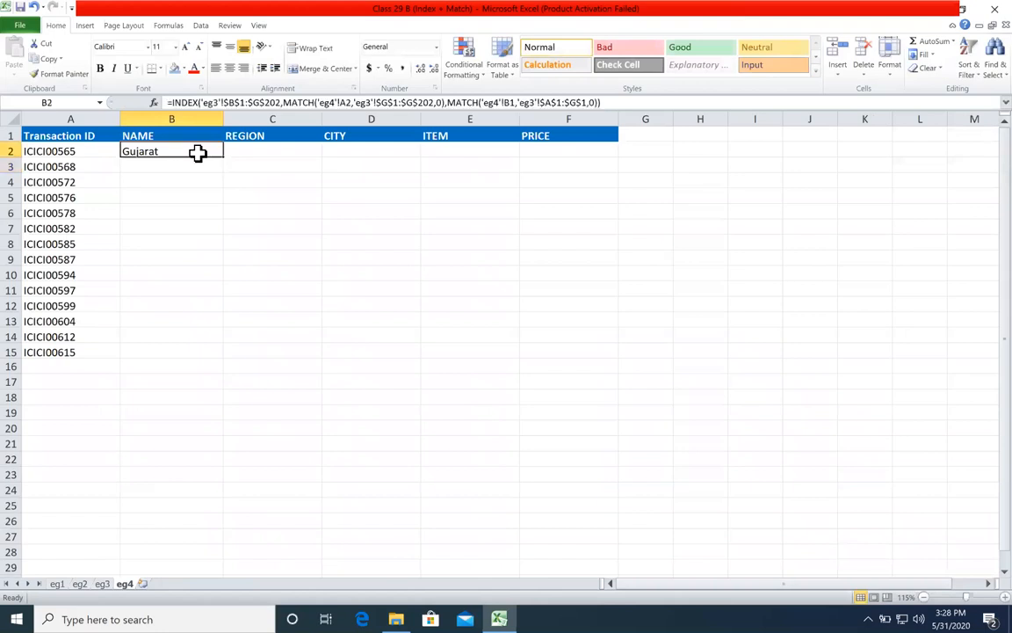
left_click_drag(226, 159, 223, 219)
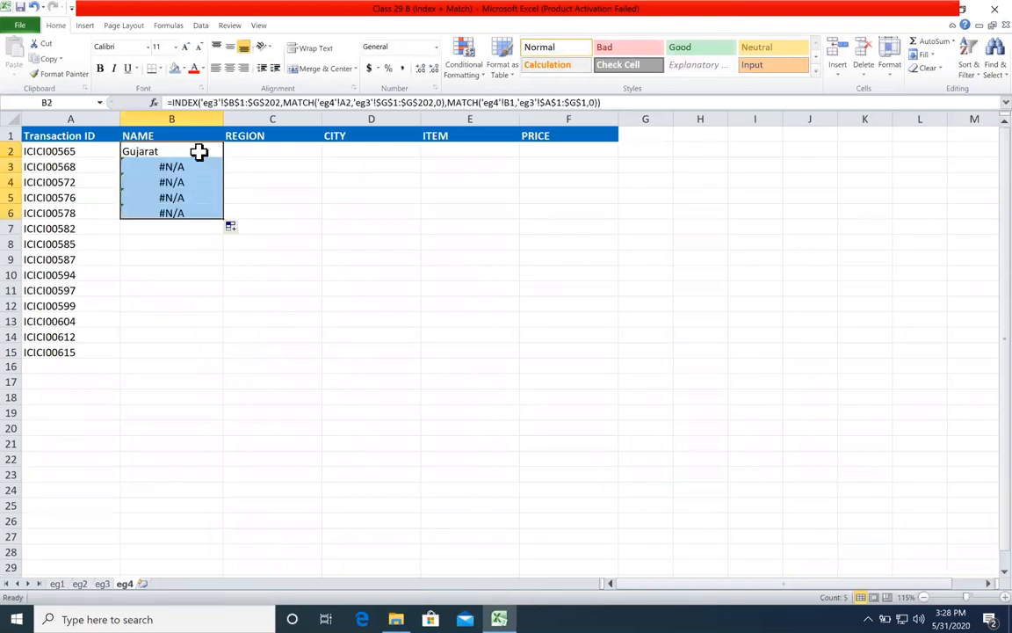
double_click(199, 151)
left_click(327, 156)
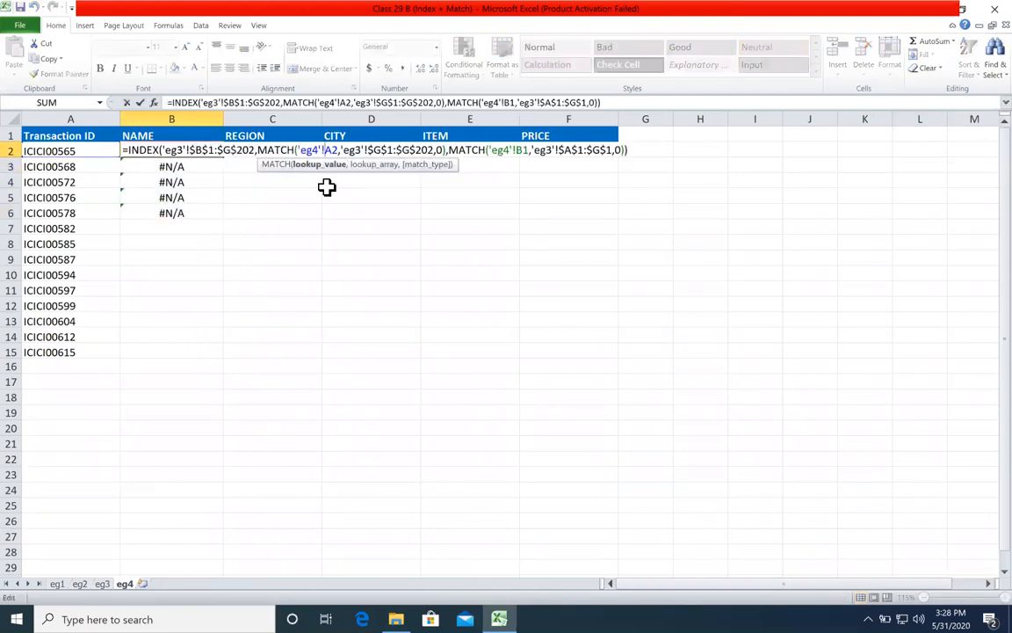
type("$")
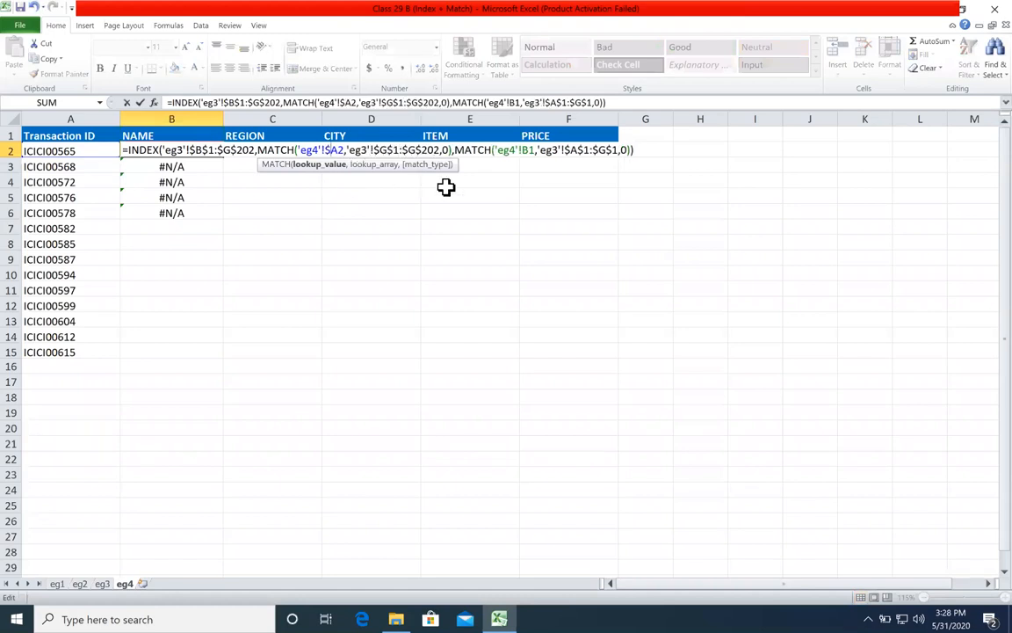
left_click(530, 150)
type("$")
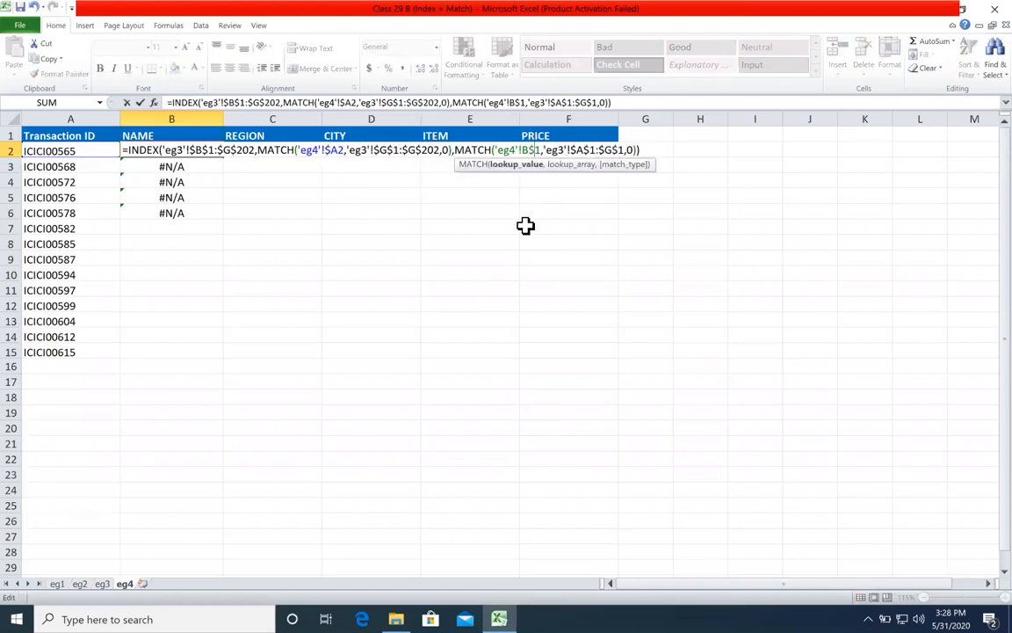
key("Return")
Step: Fill the corrected B2 formula across and down through F15
left_click(215, 151)
left_click_drag(223, 157, 624, 355)
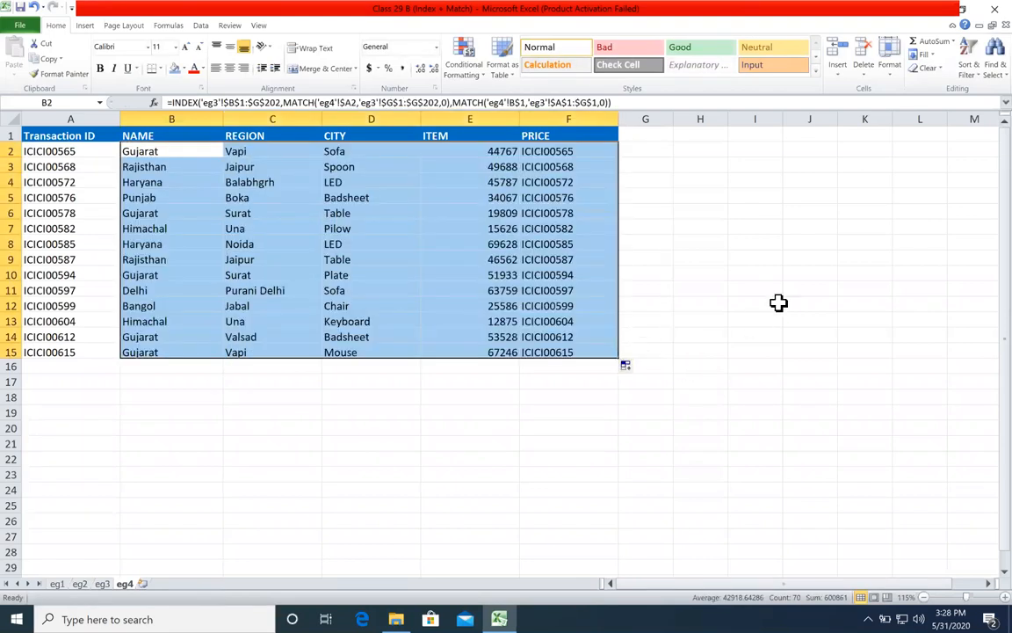
left_click(781, 294)
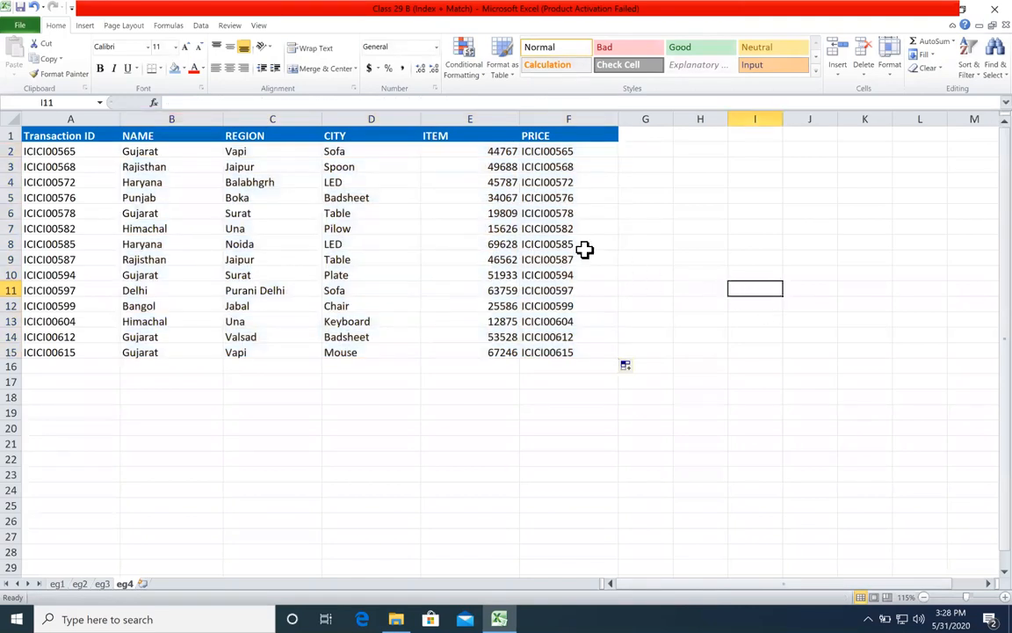
Step: Check the filled PRICE and NAME columns against their headers
left_click(554, 242)
left_click_drag(550, 136, 561, 277)
left_click(544, 243)
left_click(136, 155)
key("ctrl+Down")
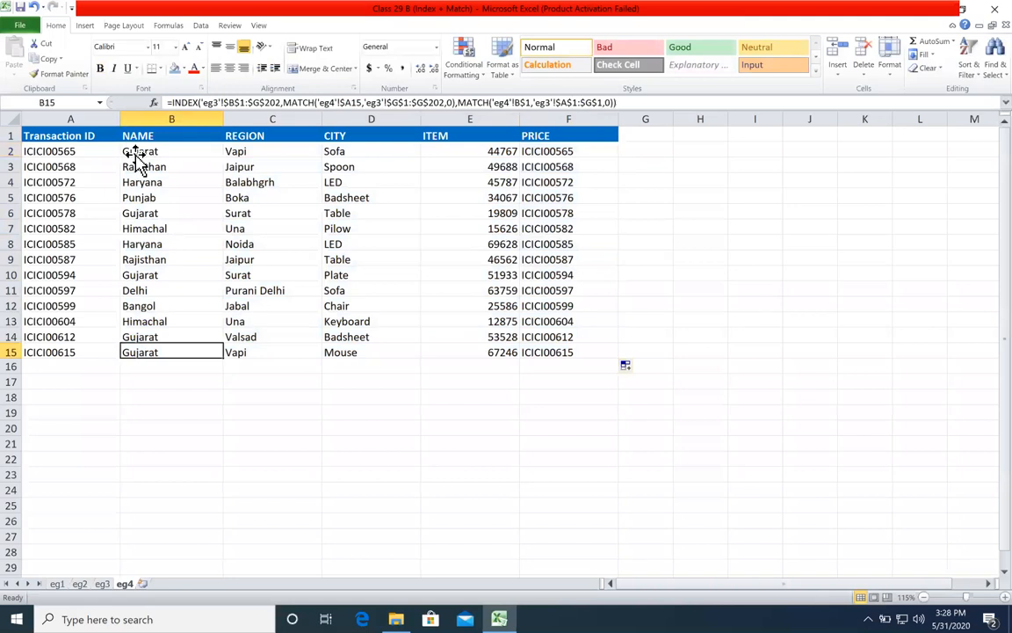
Step: Examine the array, row and column arguments of the B2 formula and compare them with the filled NAME values
left_click(140, 155)
double_click(140, 154)
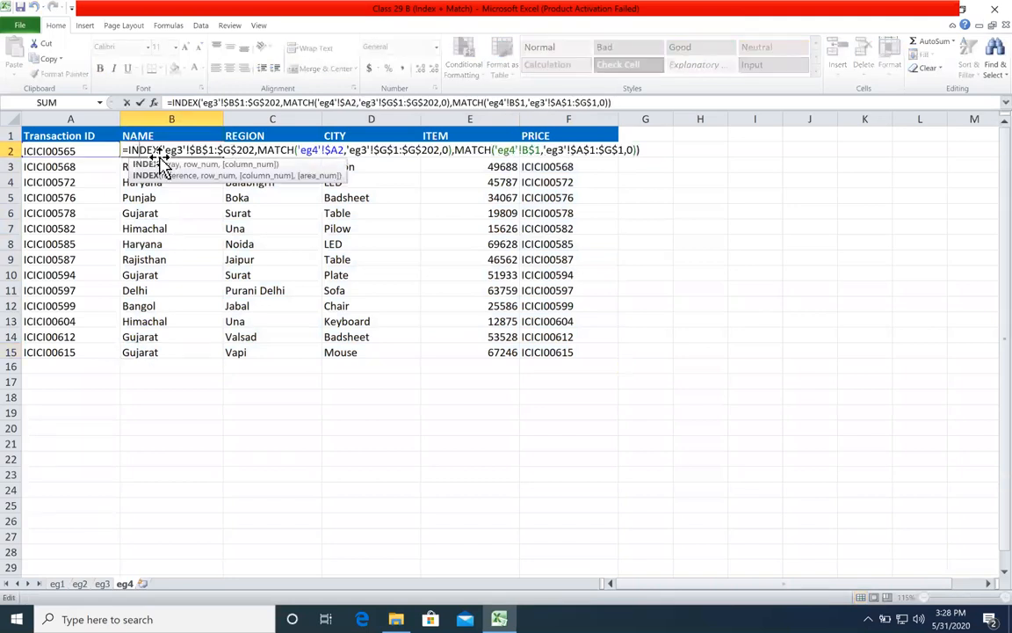
left_click(176, 164)
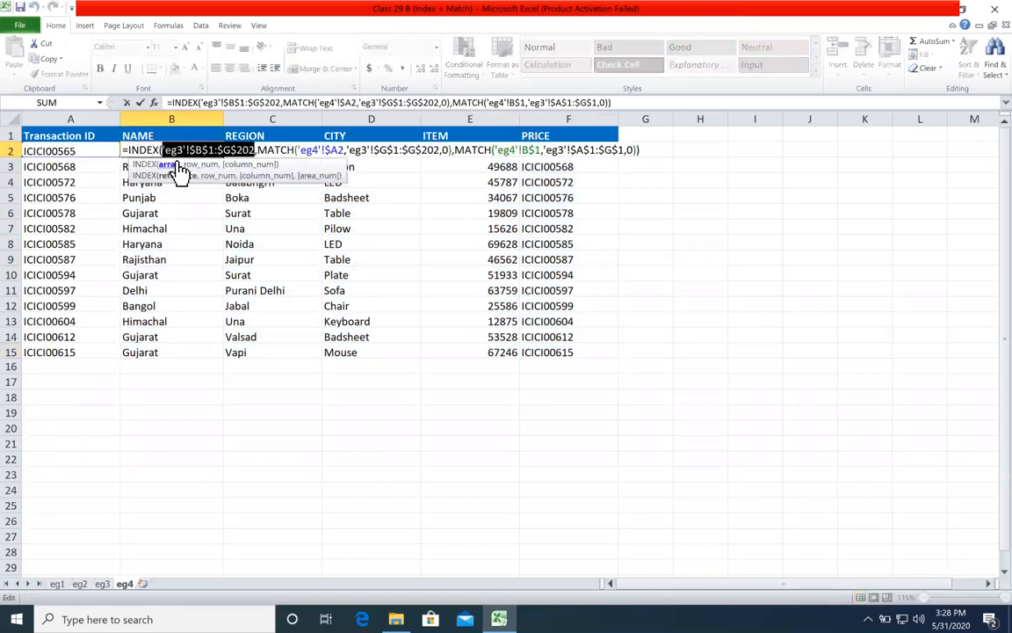
left_click(202, 165)
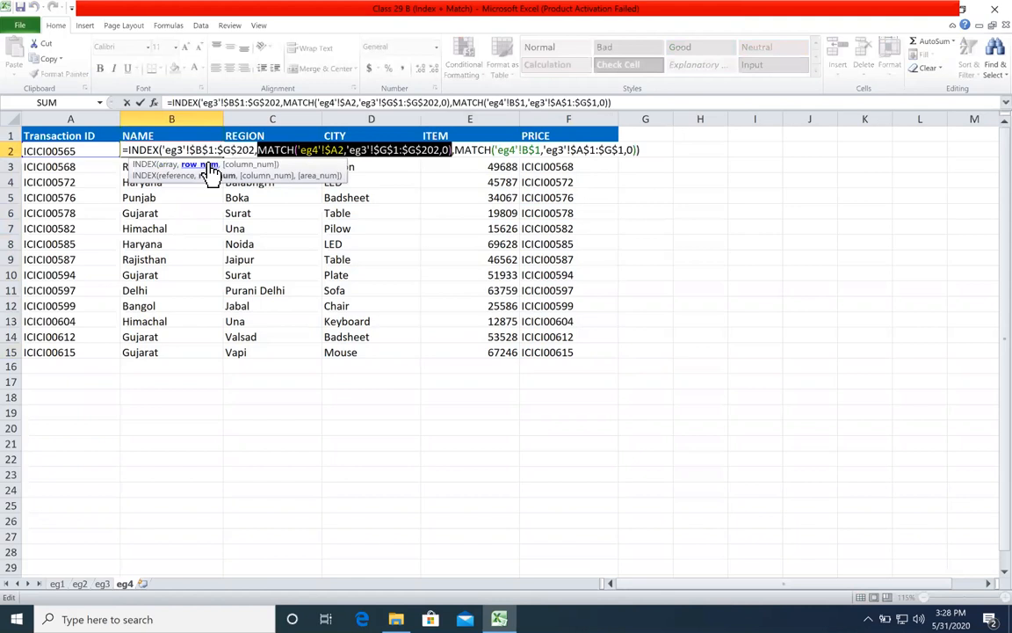
left_click(361, 150)
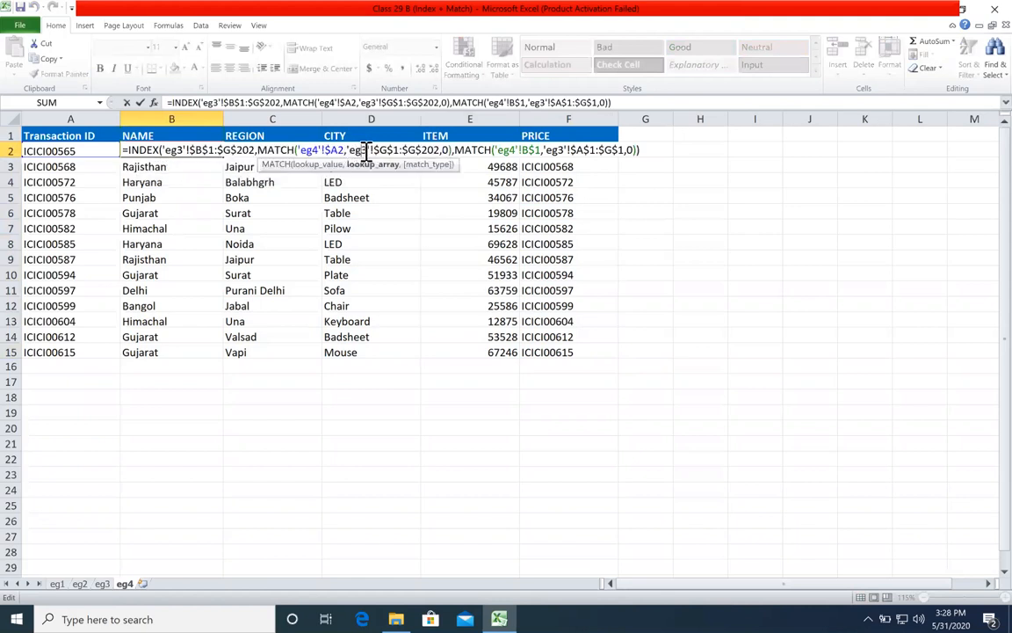
left_click(481, 151)
left_click(629, 151)
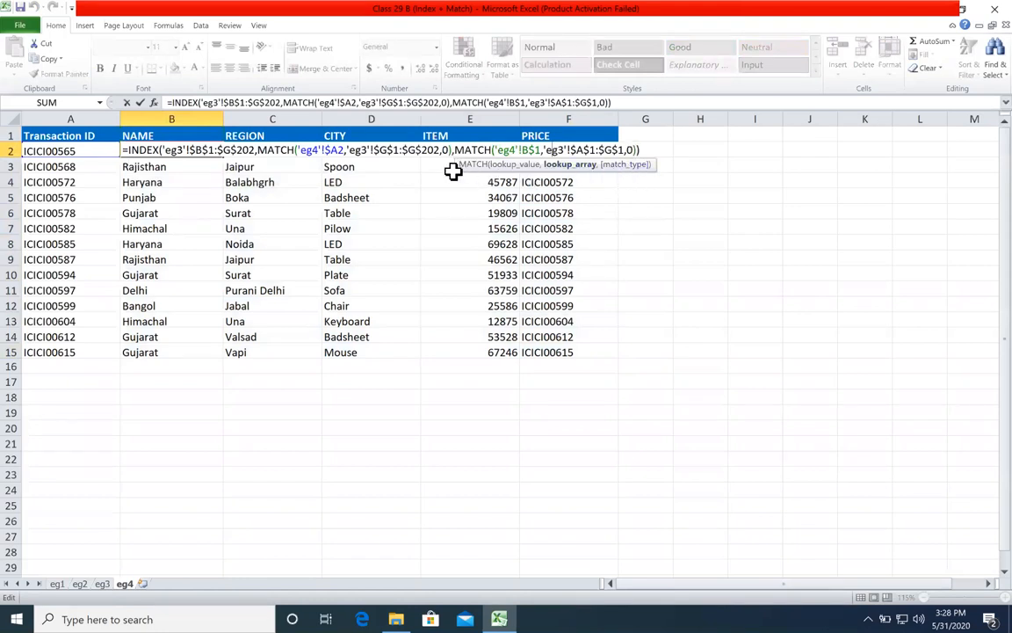
key("Return")
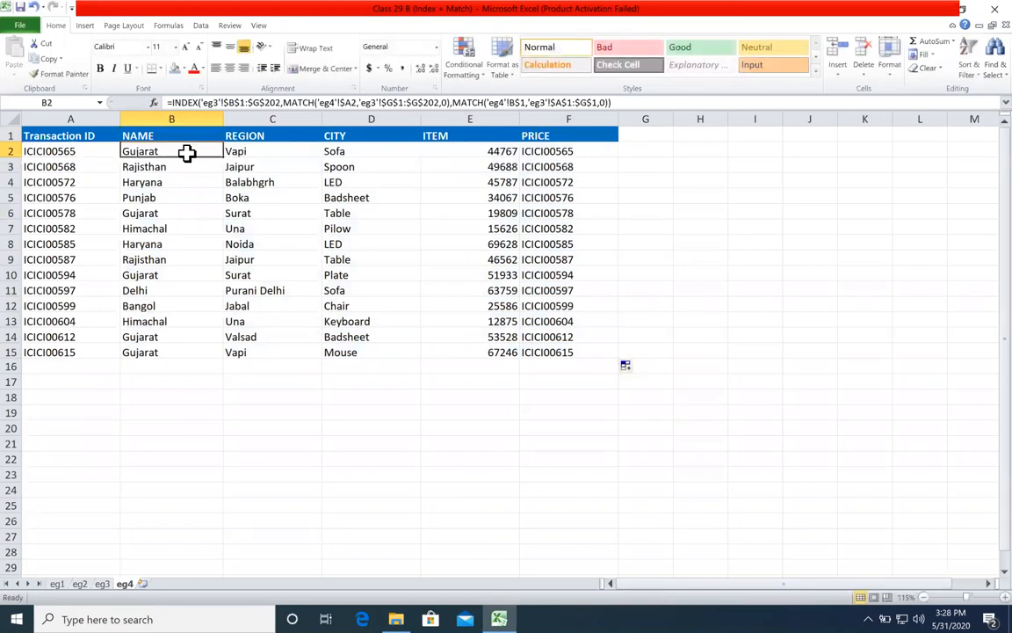
left_click(573, 167)
left_click(203, 153)
left_click_drag(207, 149, 198, 245)
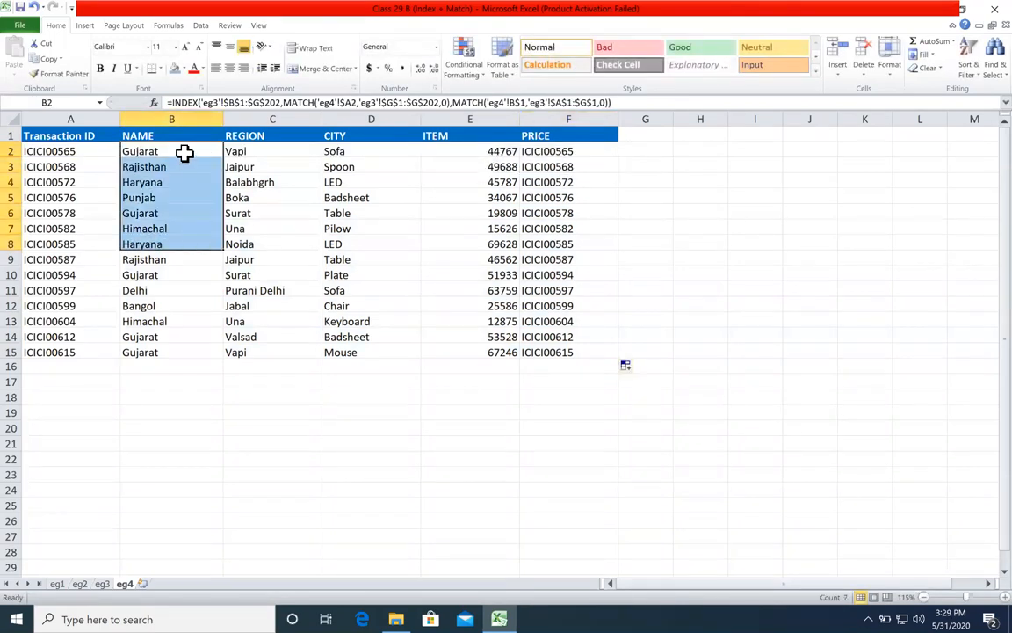
double_click(185, 151)
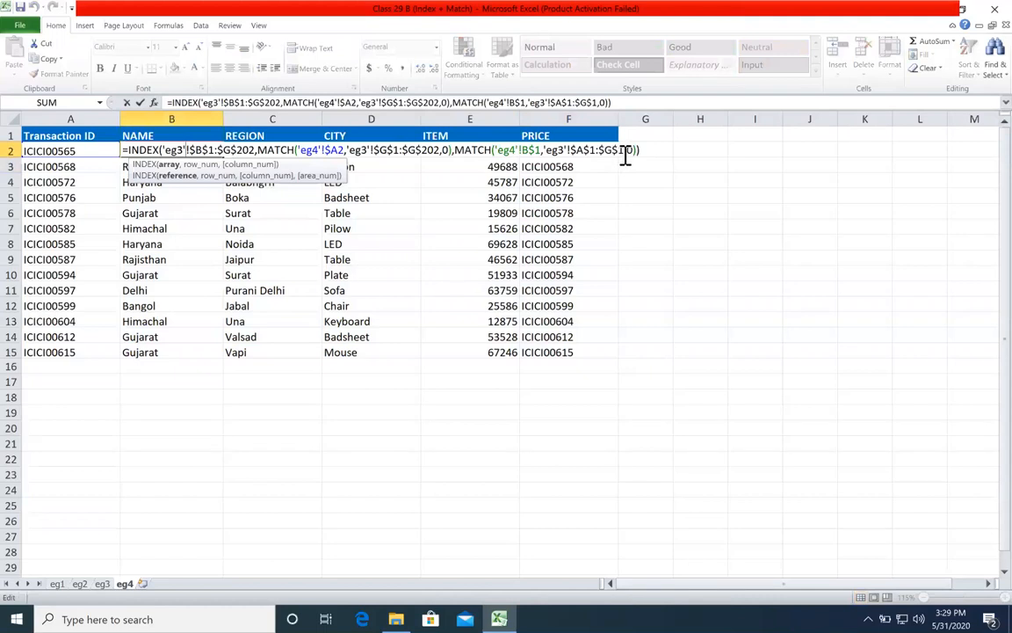
key("Escape")
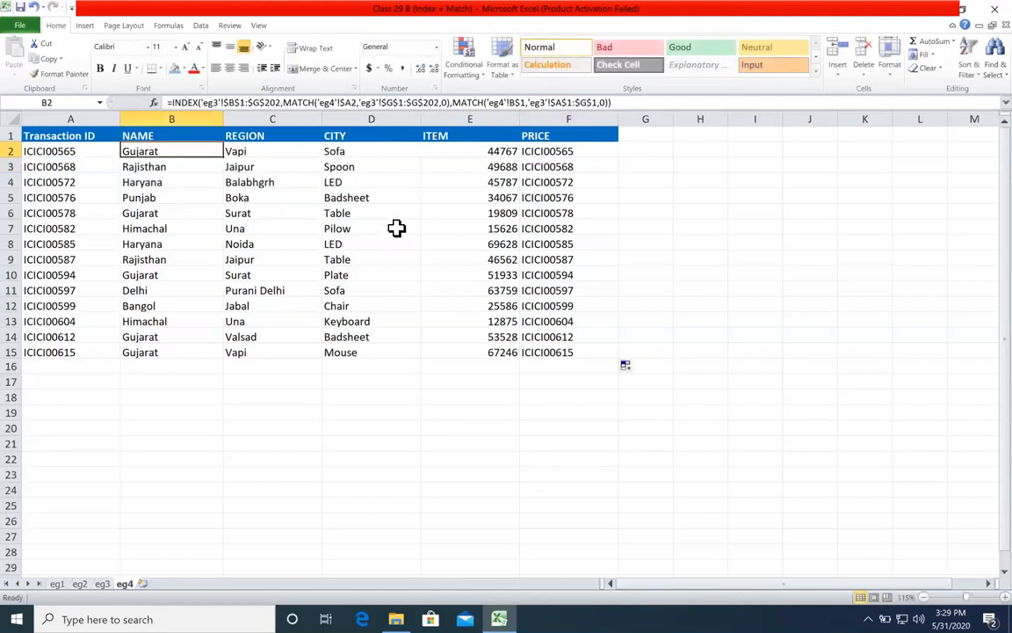
Step: Clear the formula results in B2:F15 on sheet eg4
key("ctrl+shift+Down")
key("ctrl+shift+Right")
key("Delete")
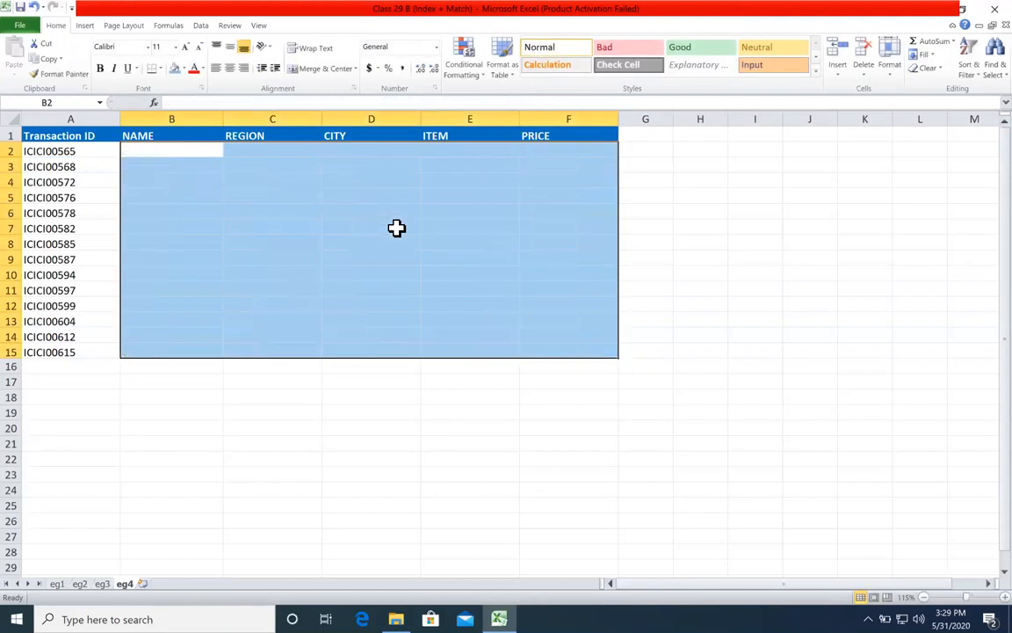
Step: Start an INDEX formula in B2 of sheet eg4 with the absolute array 'eg3'!$A$1:$G$202
type("=ind")
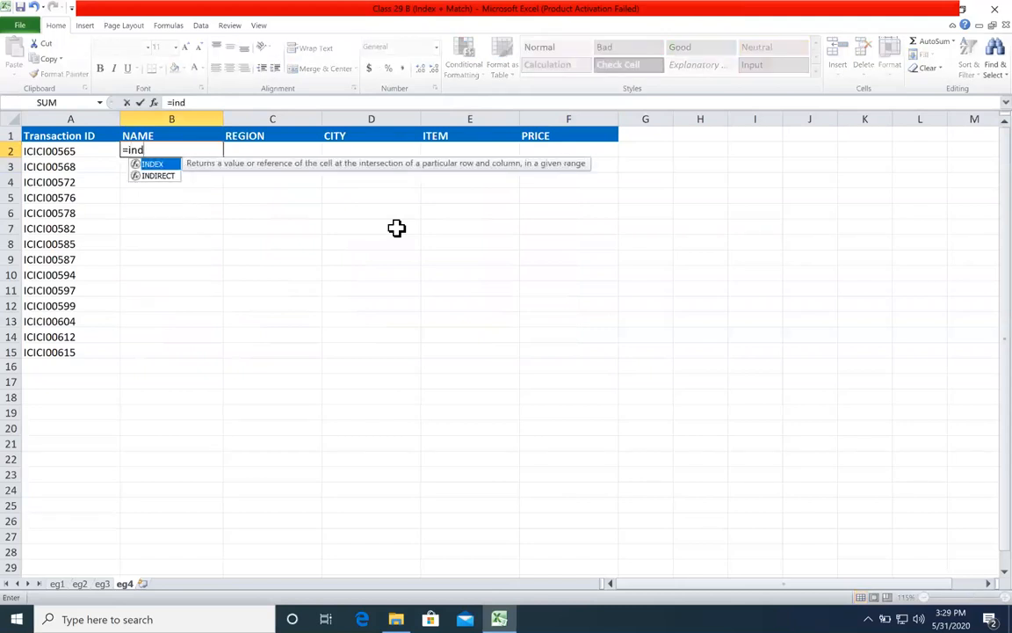
key("Tab")
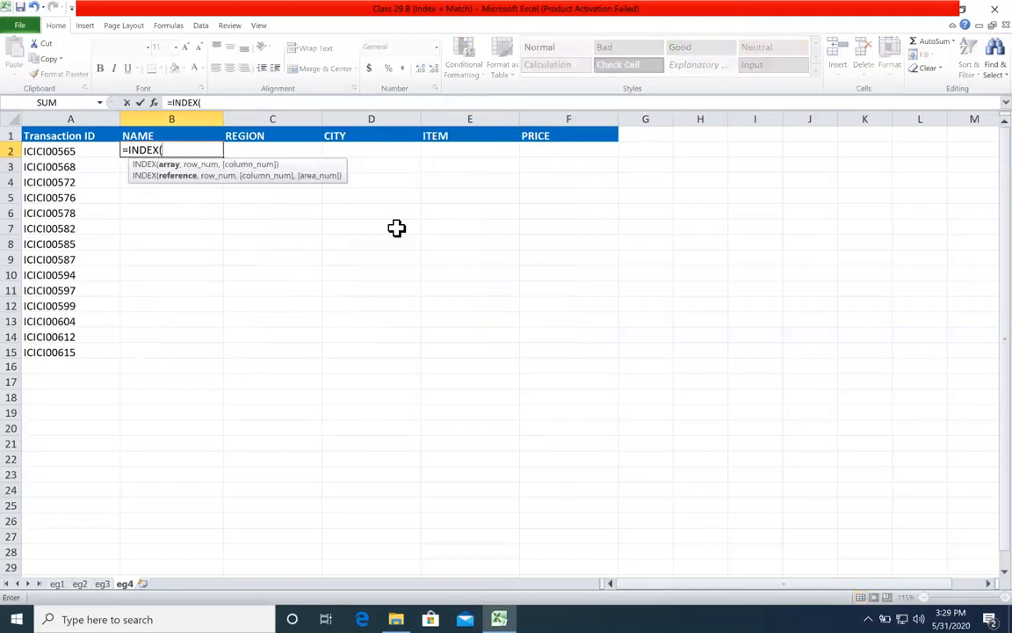
left_click(103, 585)
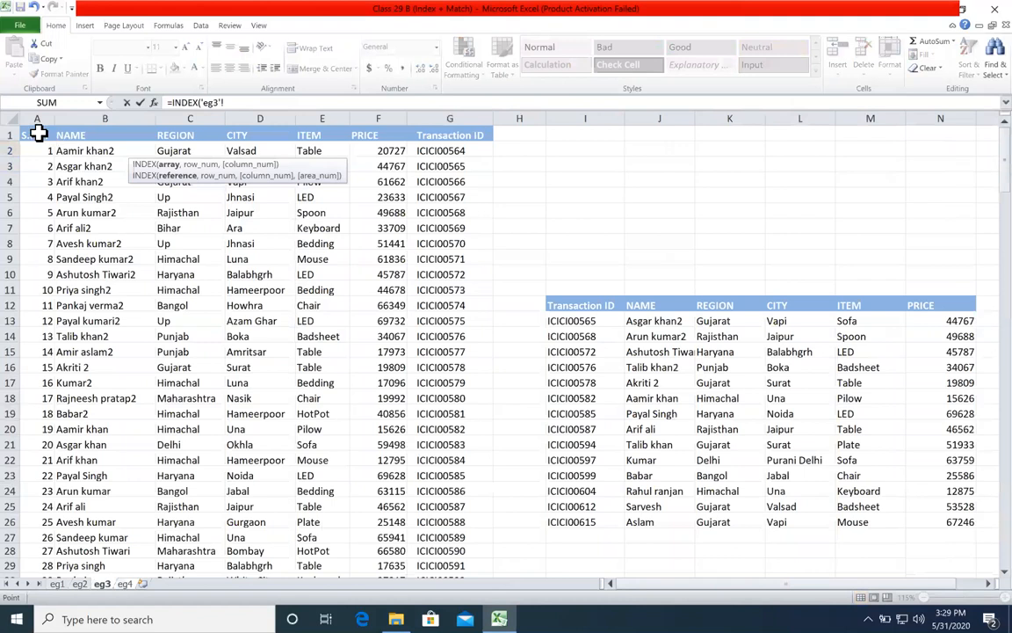
key("ctrl+shift+Down")
key("ctrl+shift+Right")
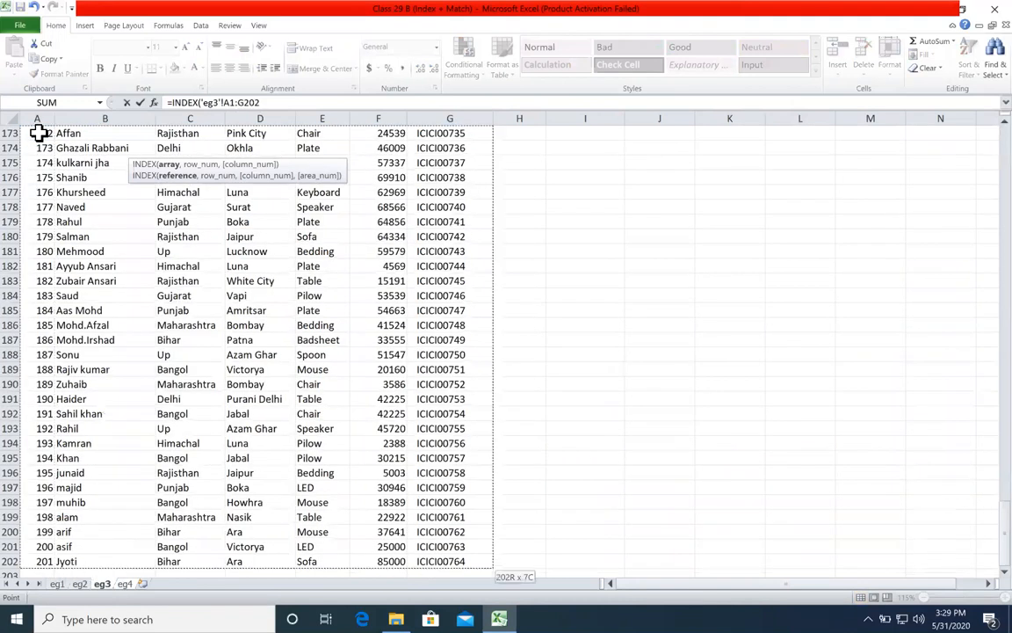
key("F4")
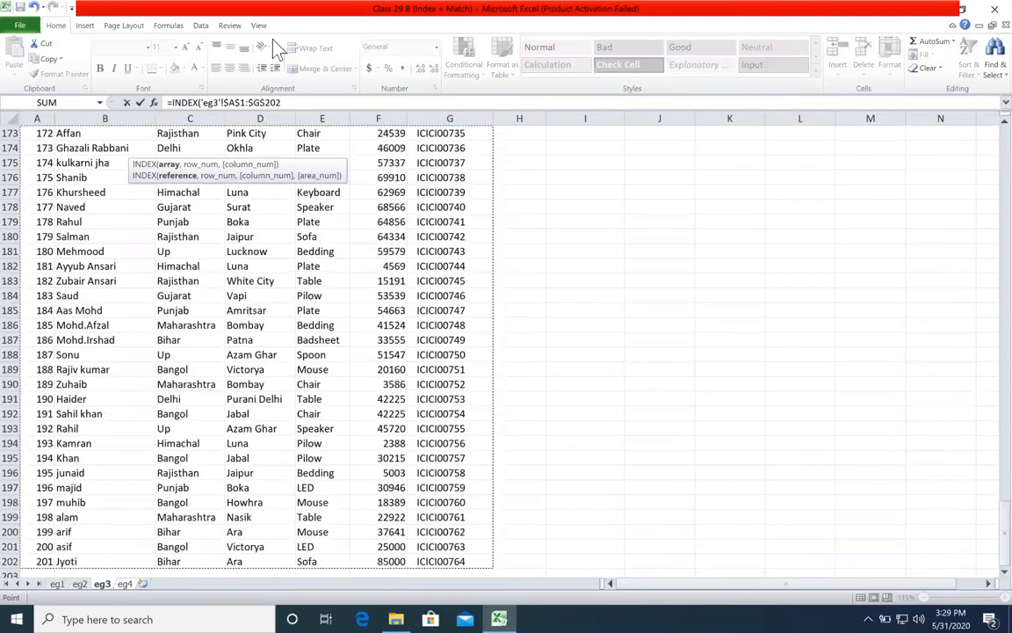
left_click(287, 102)
Step: Add a MATCH function as the row argument, using 'eg4'!A2 as its lookup value
type(",ma")
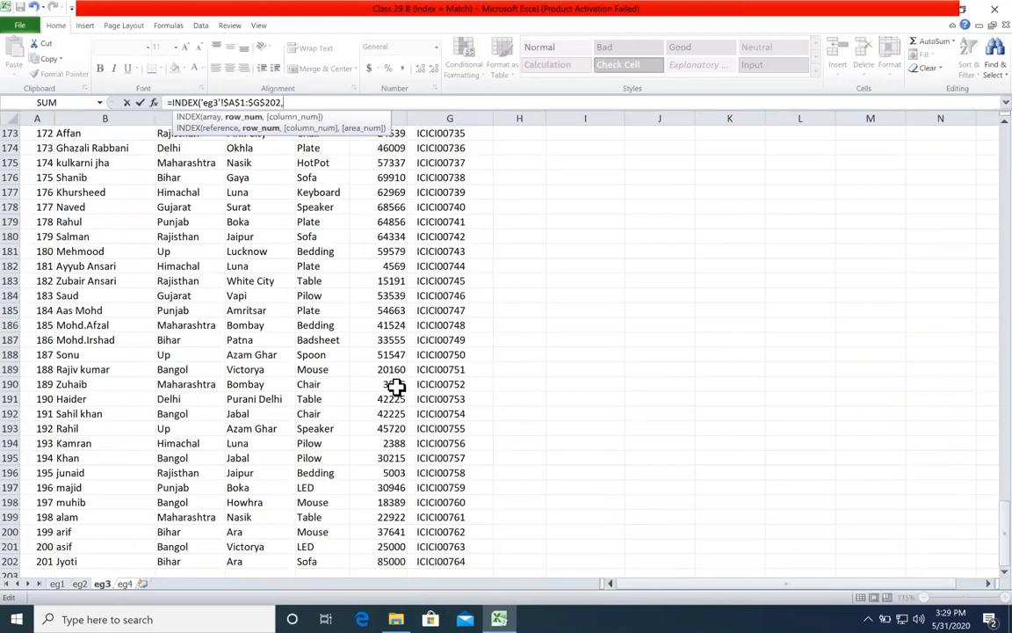
key("Tab")
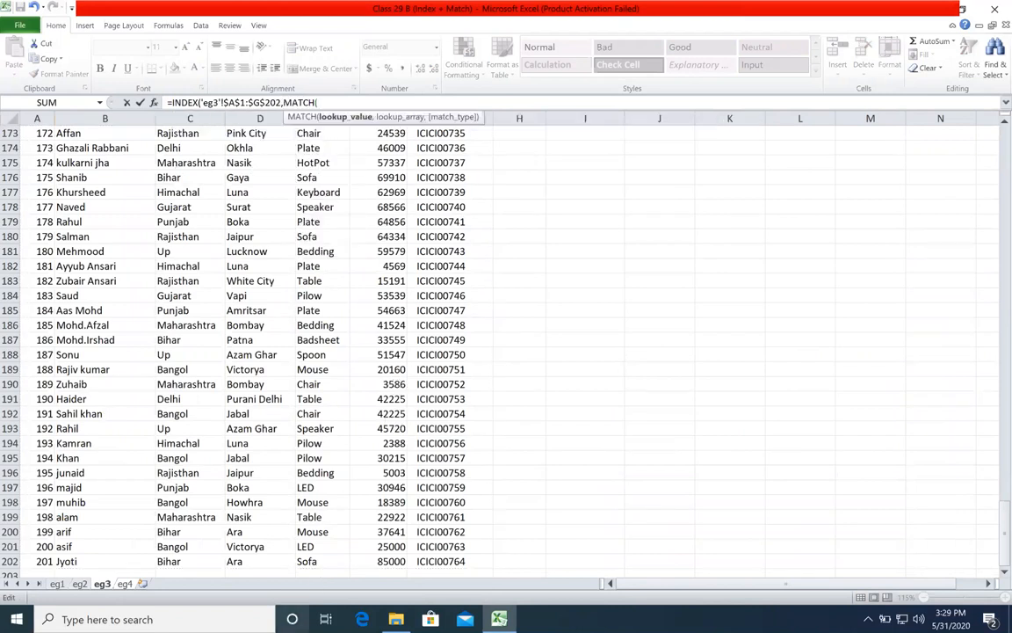
left_click(125, 584)
left_click(79, 152)
type(",")
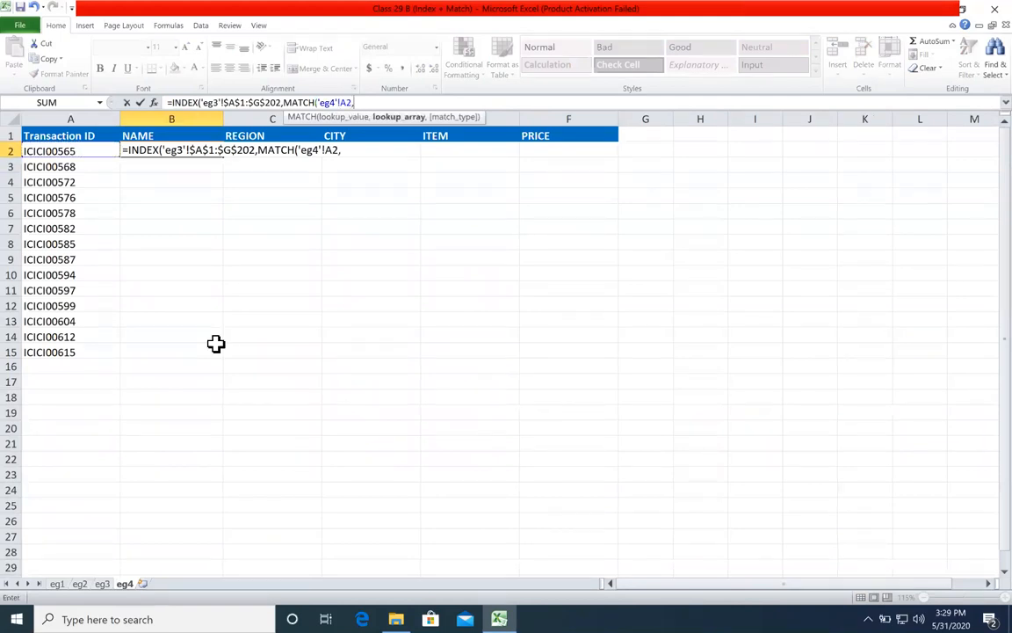
Step: Complete the row MATCH with the absolute Transaction ID column 'eg3'!$G$1:$G$202 as lookup array and match type 0
left_click(103, 585)
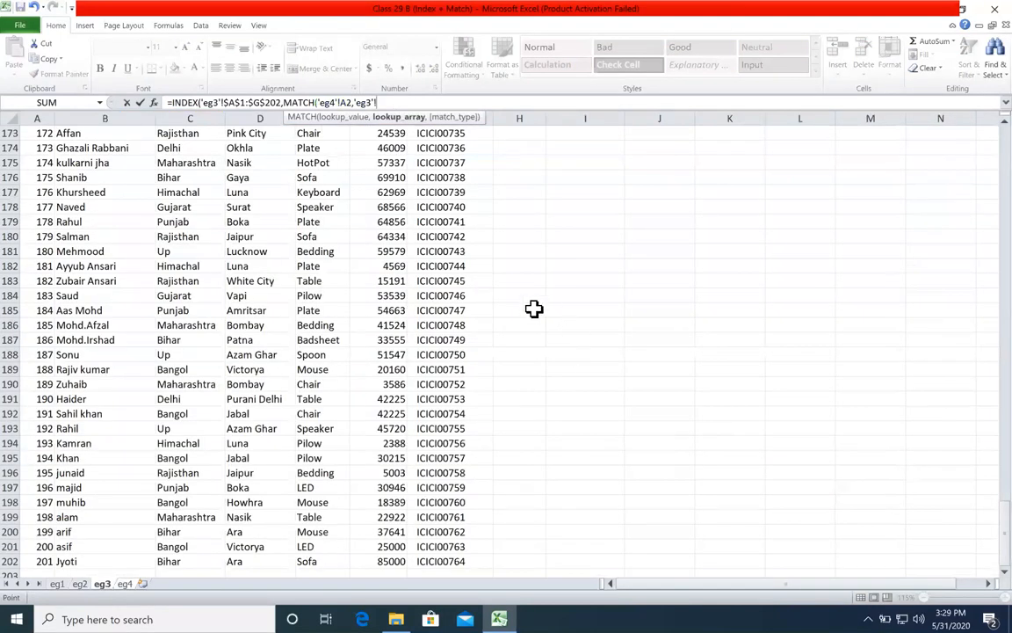
left_click(472, 226)
key("Up")
key("Up")
key("Up")
key("Up")
key("Up")
key("Up")
key("Up")
key("Up")
key("Up")
key("Up")
key("Up")
key("Up")
key("Up")
key("Up")
key("Up")
key("Up")
key("Up")
key("Up")
key("Up")
key("Up")
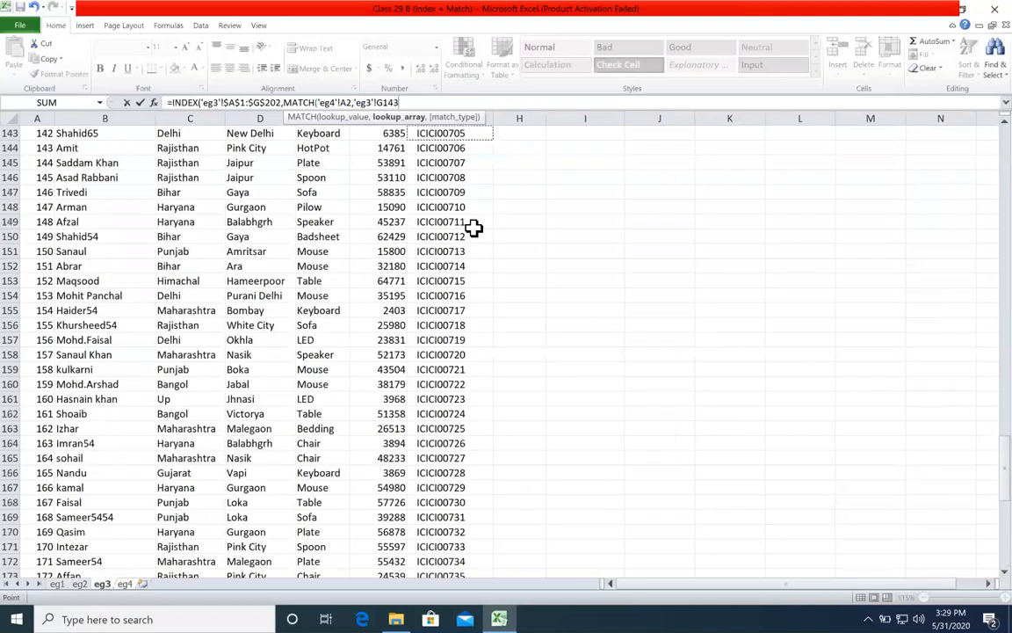
key("Up")
key("Up")
key("Up")
key("Up")
key("Up")
key("Up")
key("Up")
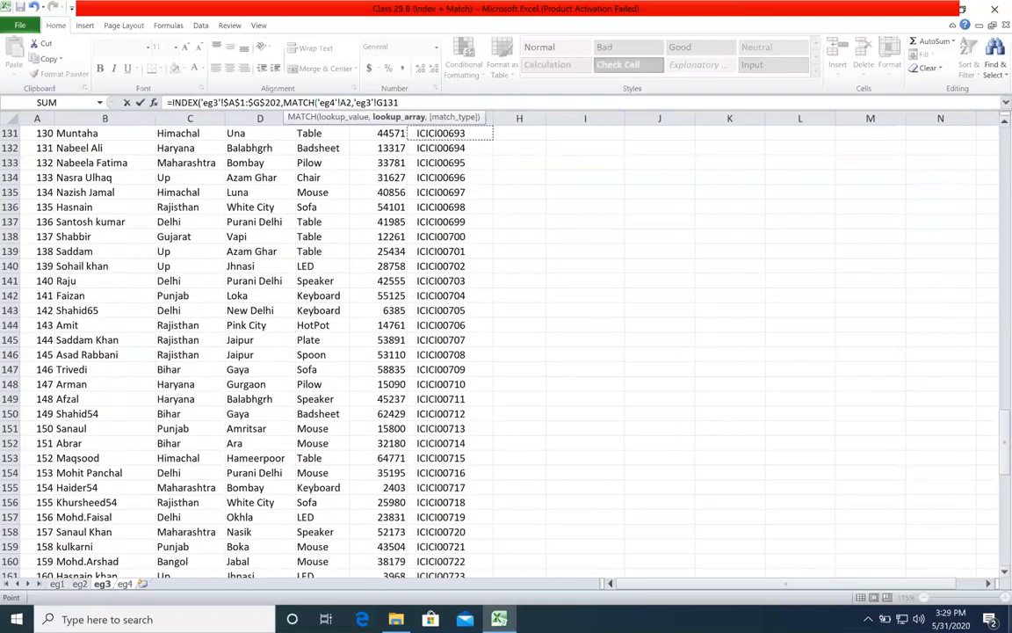
left_click_drag(977, 474, 981, 132)
left_click(457, 135)
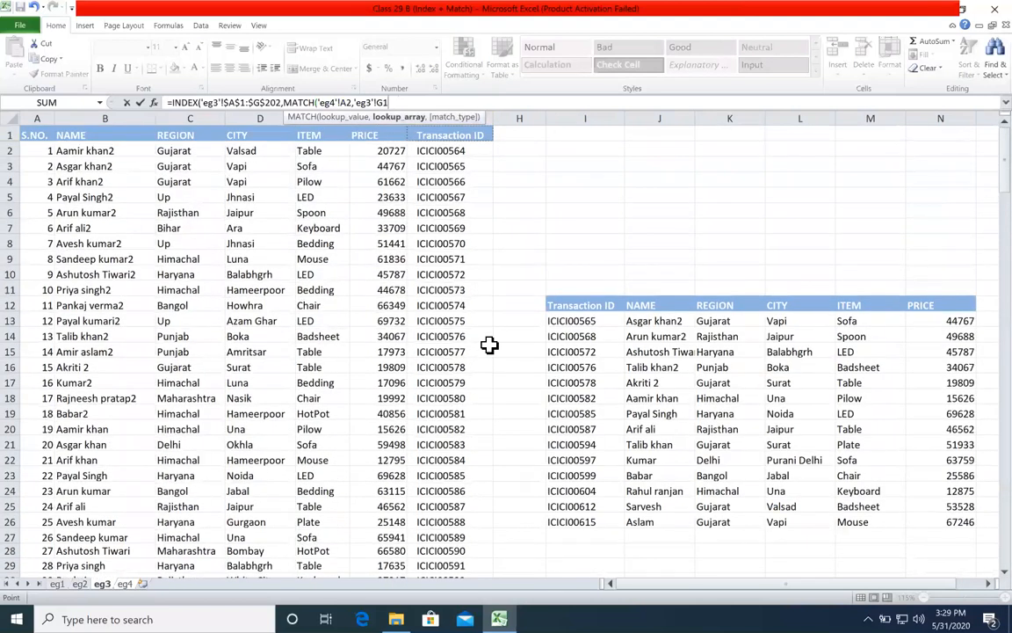
key("ctrl+shift+Down")
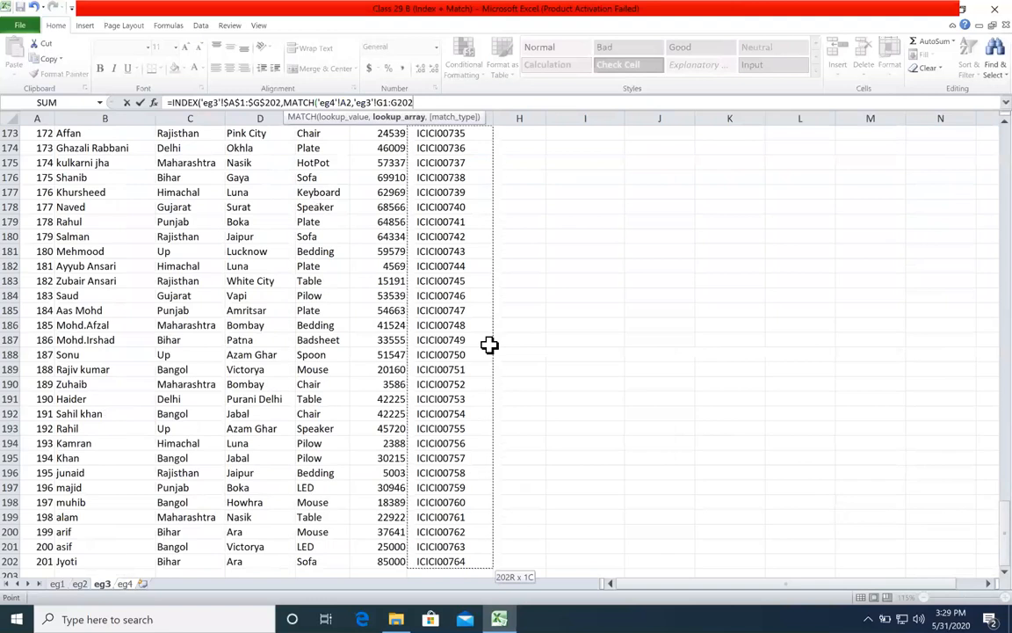
key("F4")
type(",0)")
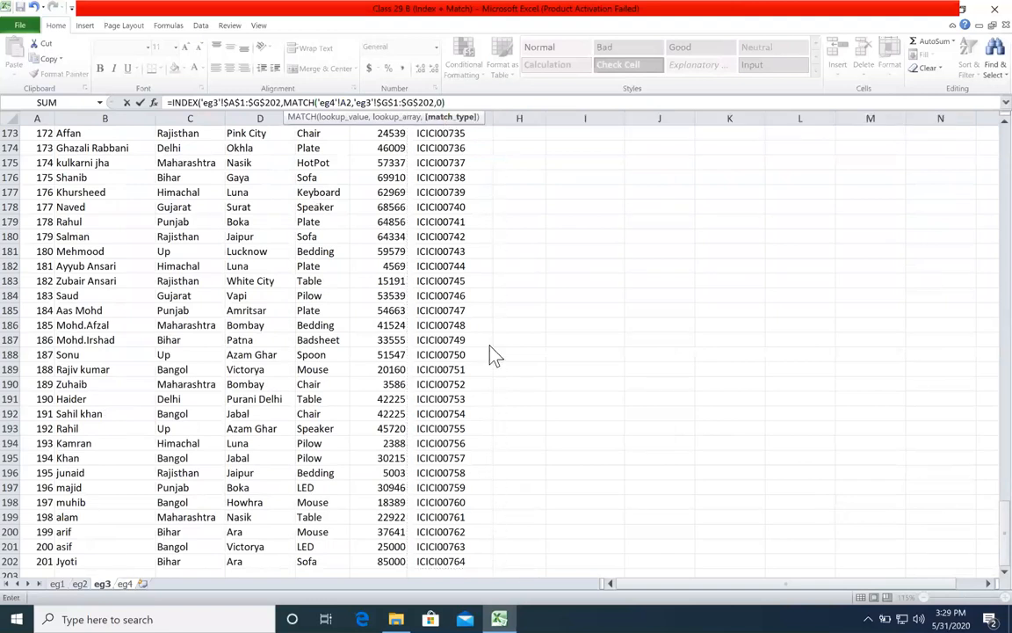
type(",mat")
Step: Add a second MATCH as the column argument, using the NAME header 'eg4'!B1 as its lookup value
key("Tab")
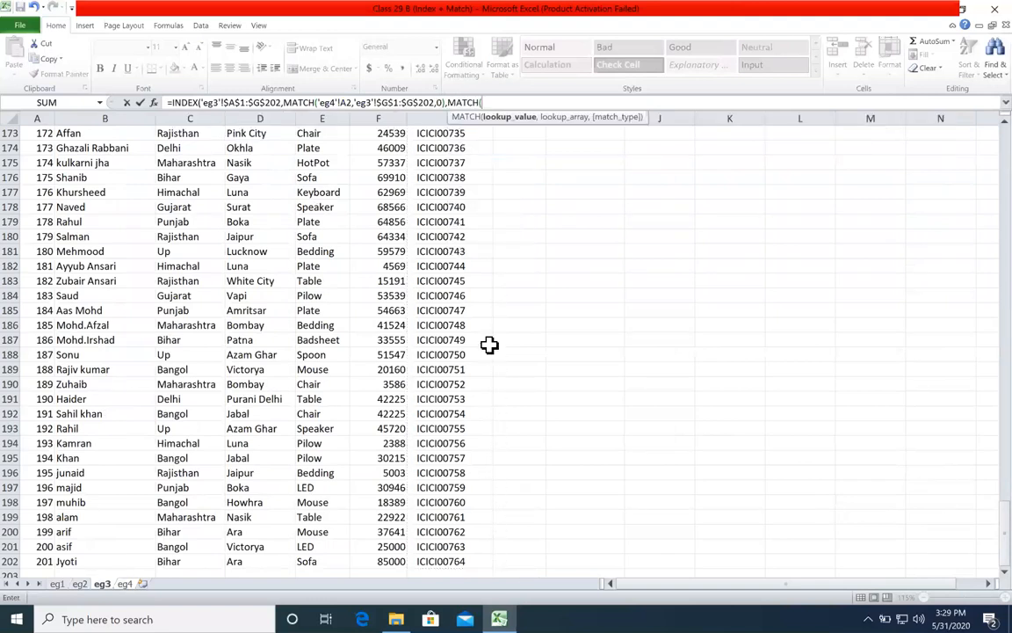
left_click(125, 583)
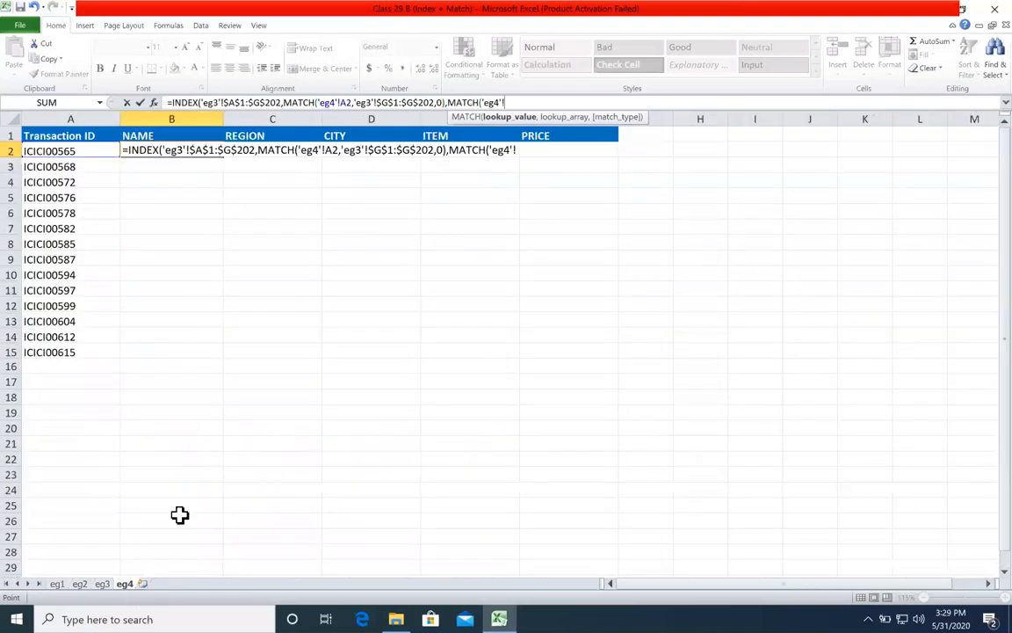
left_click(175, 133)
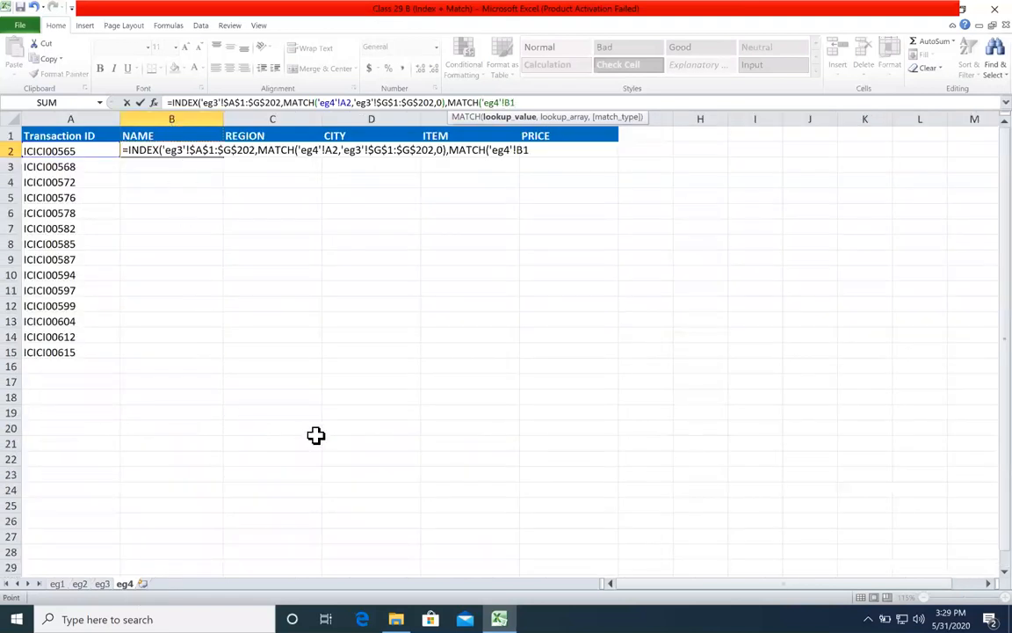
type(",")
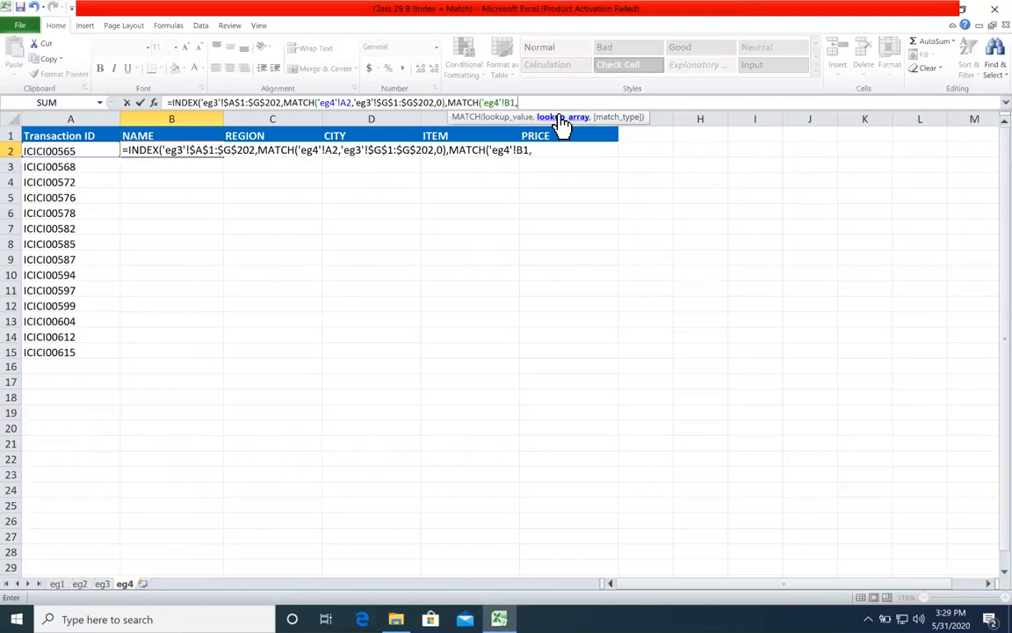
Step: Complete the column MATCH with the absolute header row 'eg3'!$A$1:$G$1 and match type 0, and enter the formula
left_click(103, 584)
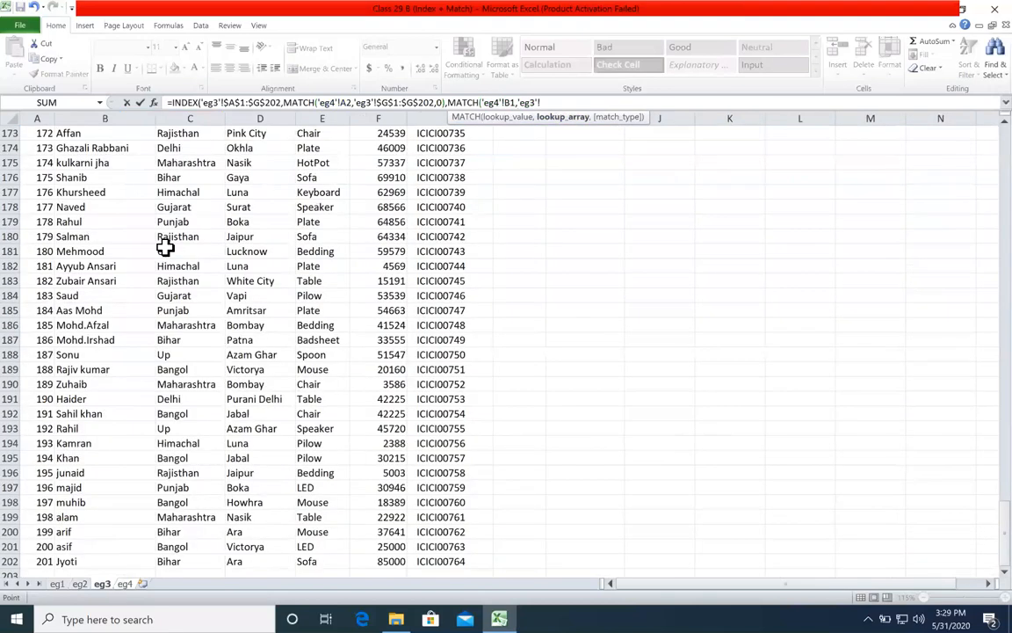
left_click_drag(981, 520, 883, 117)
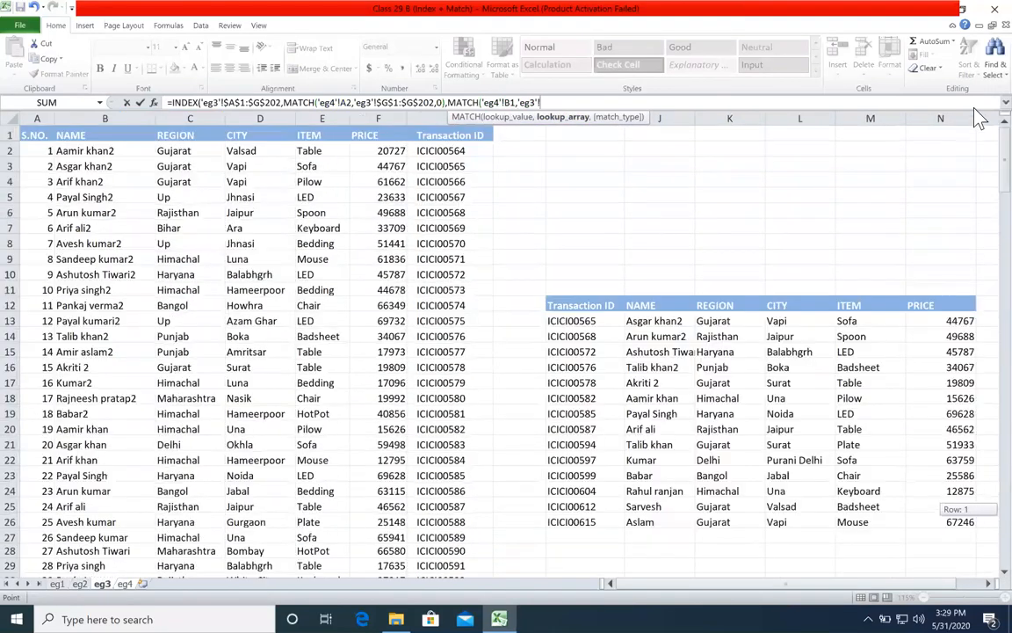
left_click_drag(46, 134, 463, 130)
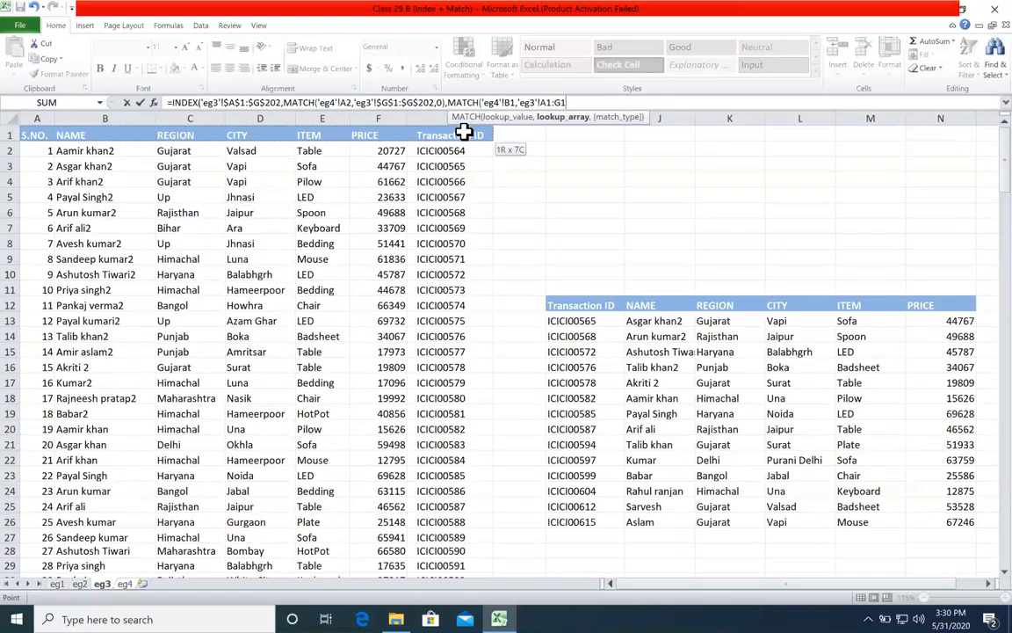
key("F4")
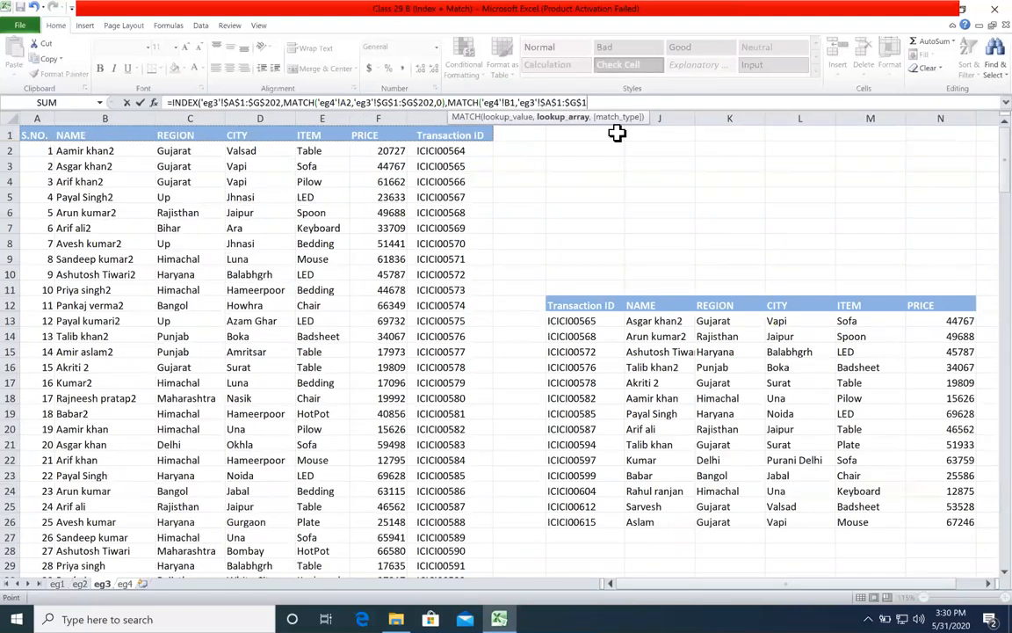
type(",0")
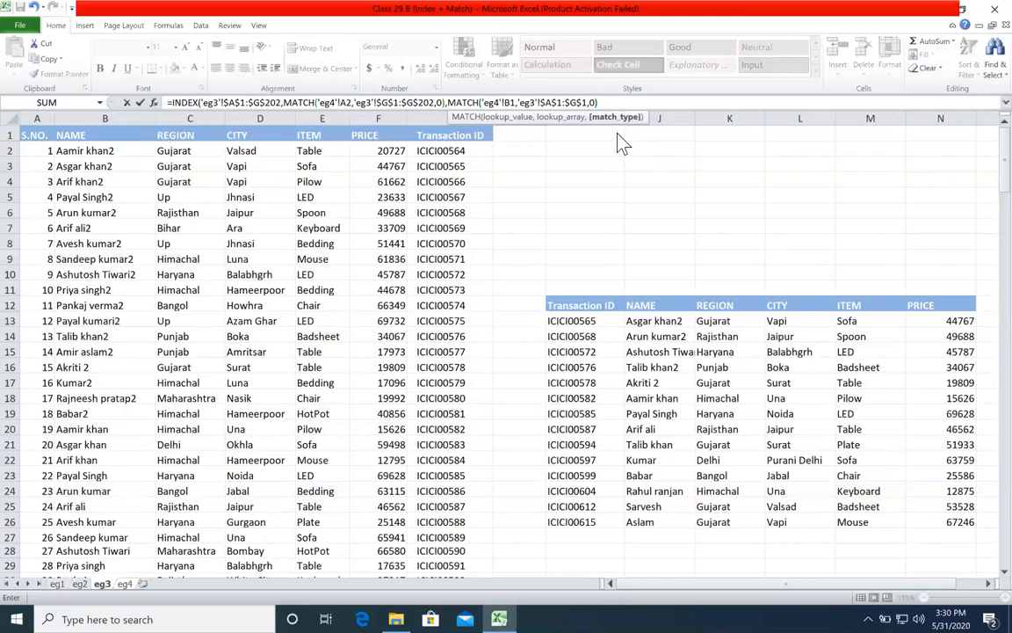
type(")")
key("Return")
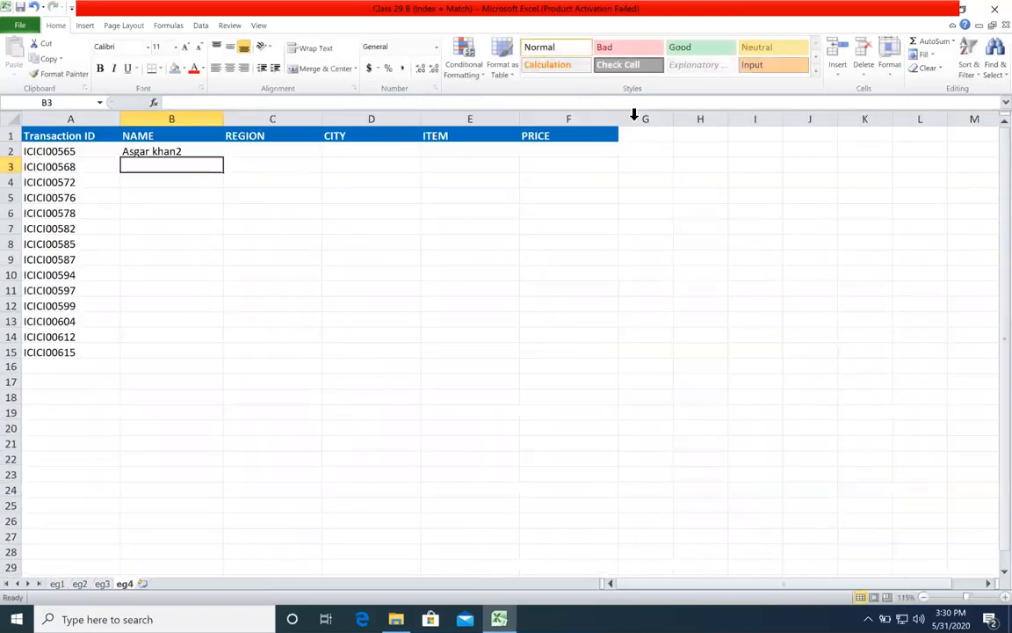
Step: Make the lookup references in the B2 formula mixed, changing them to 'eg4'!$A2 and 'eg4'!B$1
double_click(214, 152)
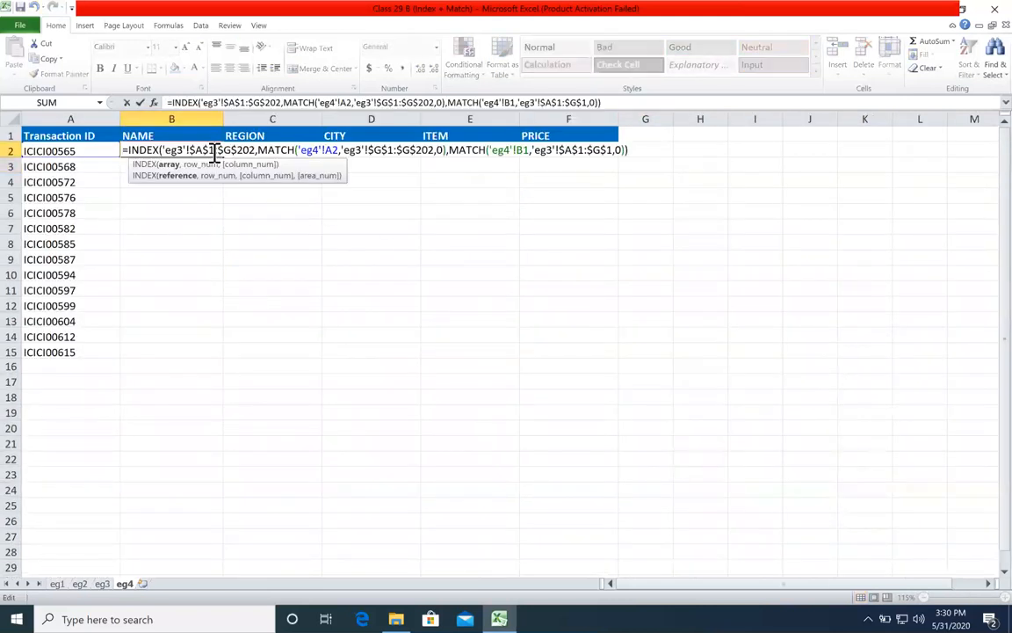
left_click(326, 151)
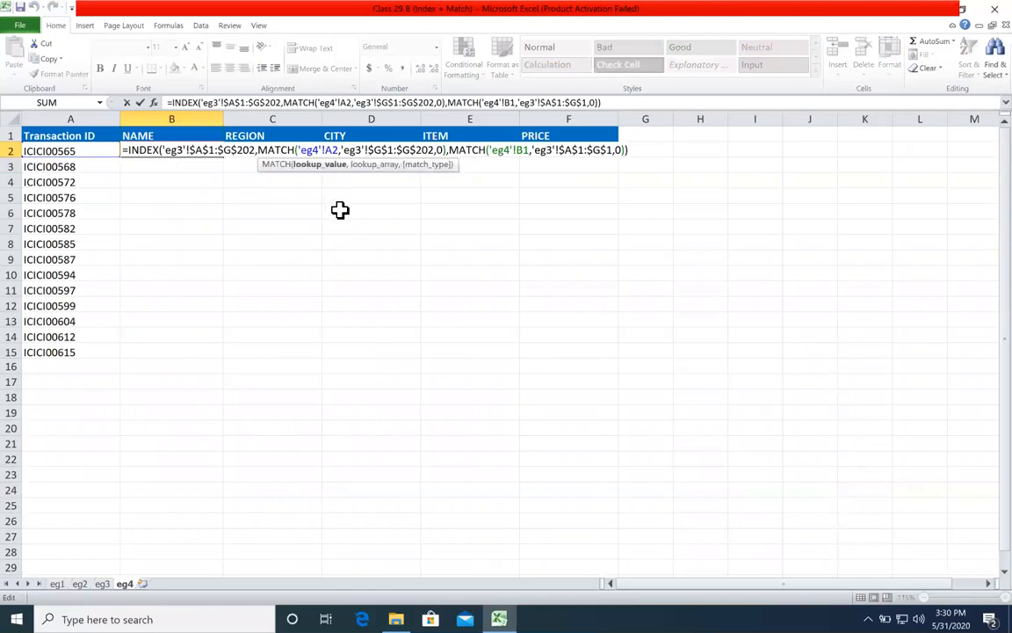
type("$")
left_click(479, 148)
type("$")
key("Return")
Step: Fill the B2 formula down to row 15 and across through the PRICE column to F15
left_click(189, 151)
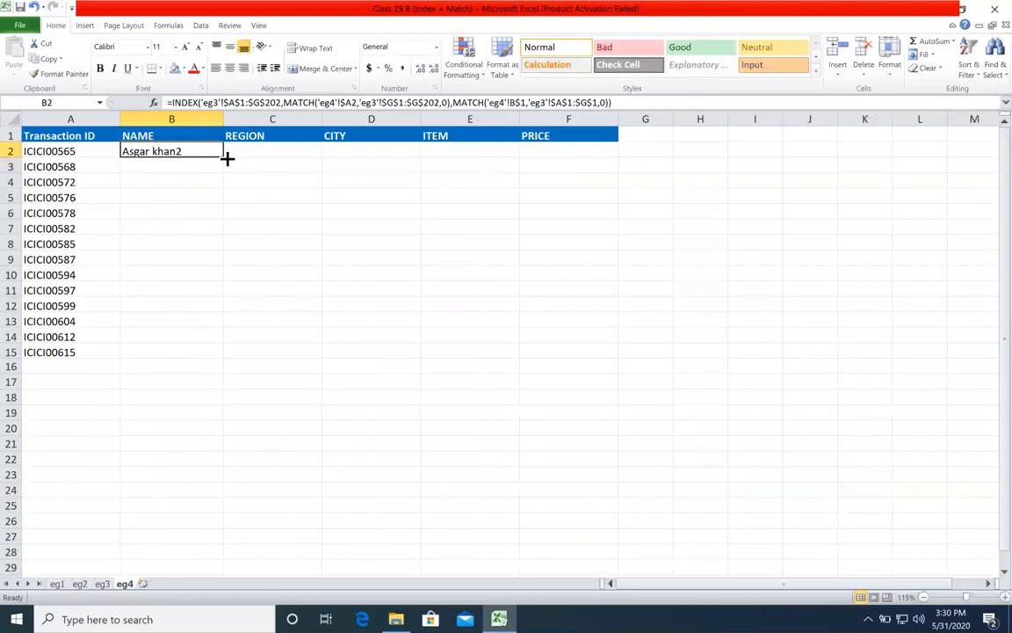
double_click(227, 158)
left_click_drag(495, 361, 606, 377)
left_click(558, 414)
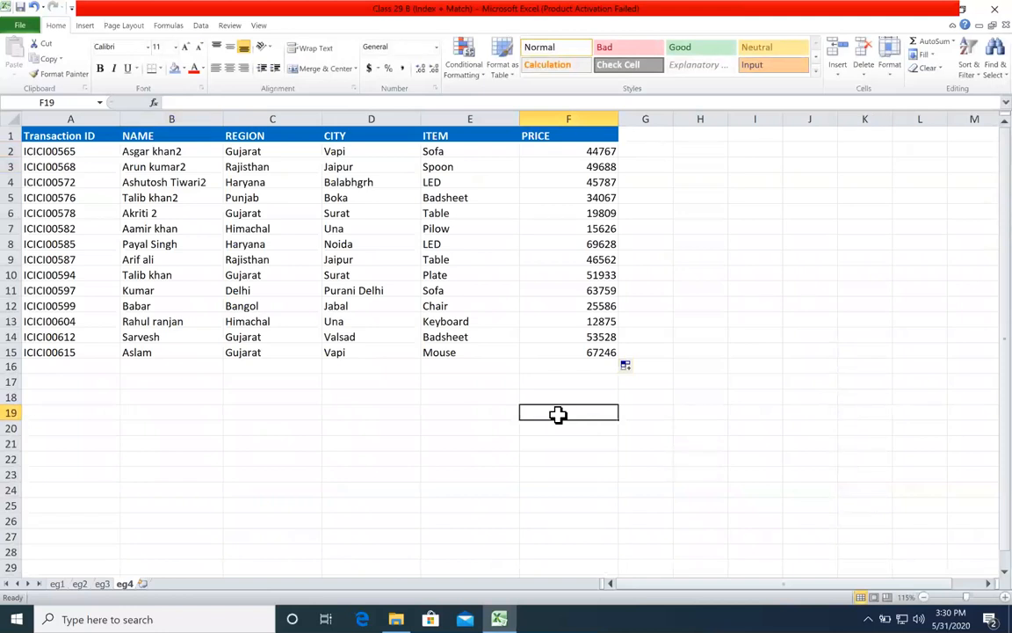
Step: Enter the numbers 4, 17, 21 and 5 in cells I11 through I14 of sheet eg4
left_click(750, 284)
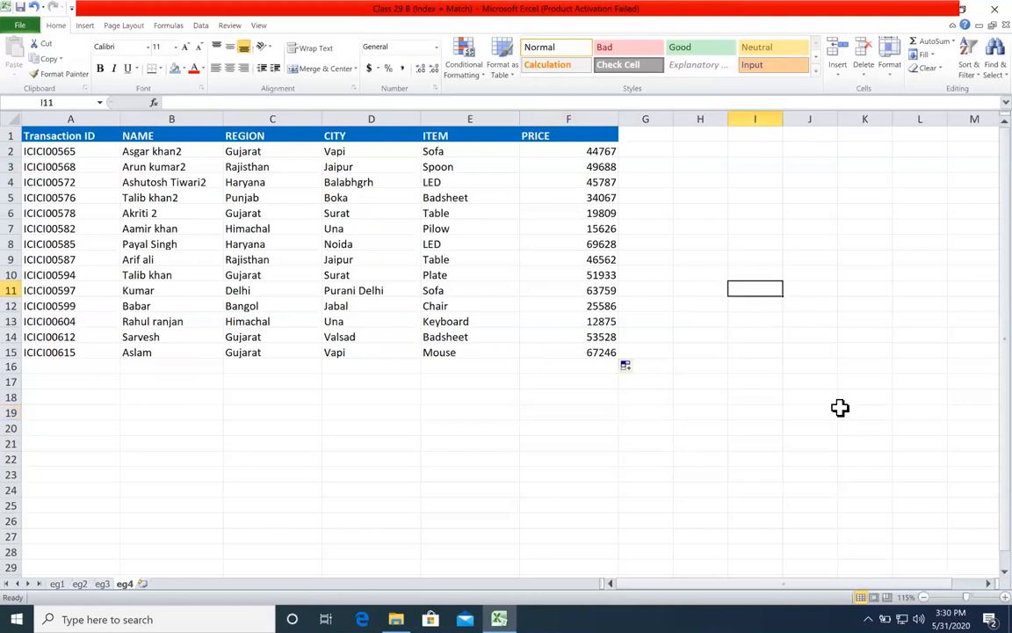
type("4")
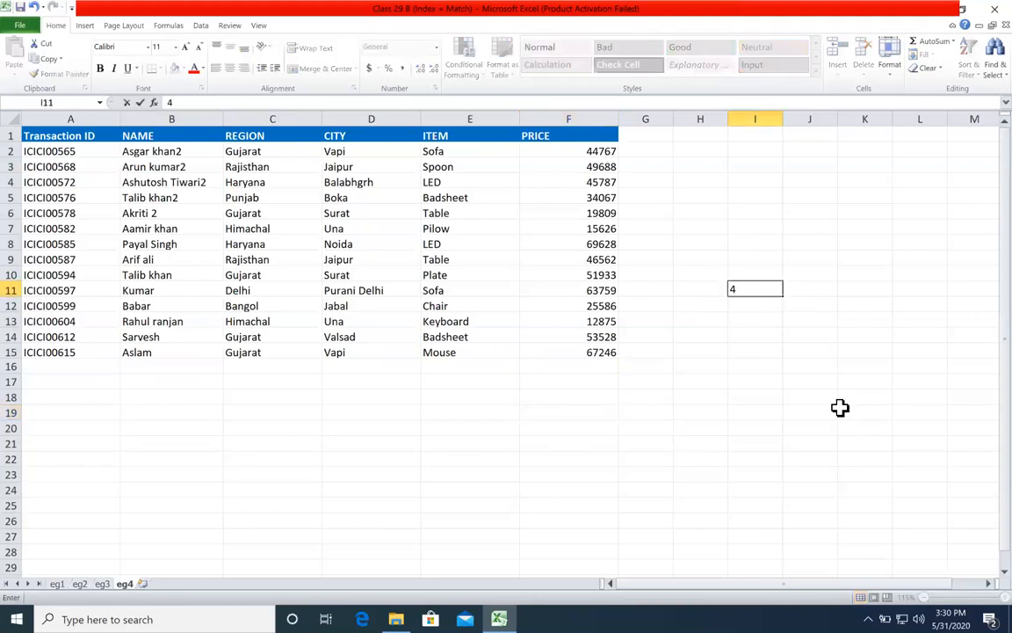
key("Return")
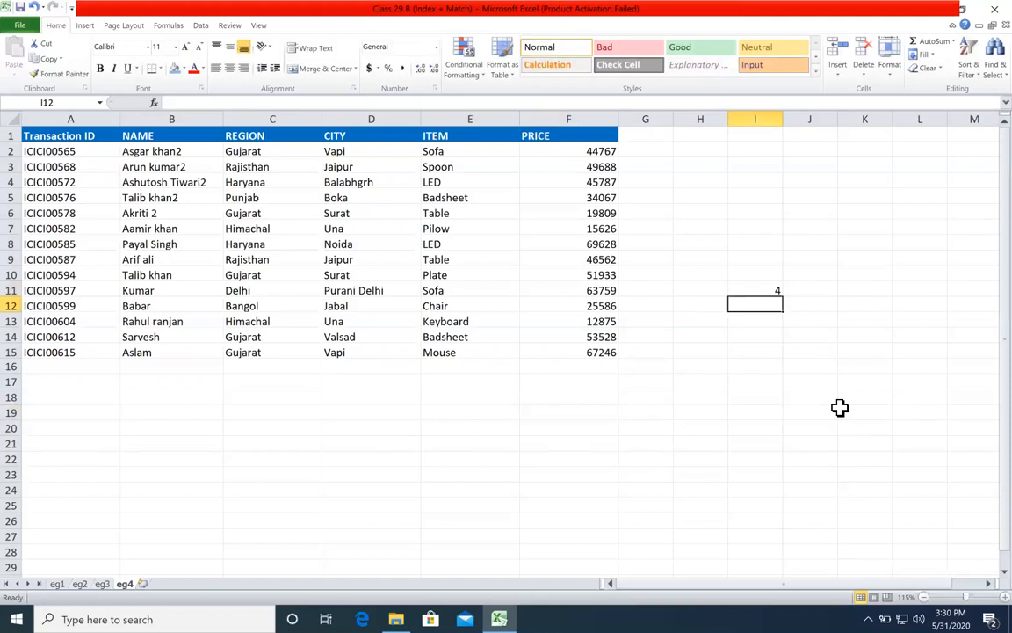
type("17")
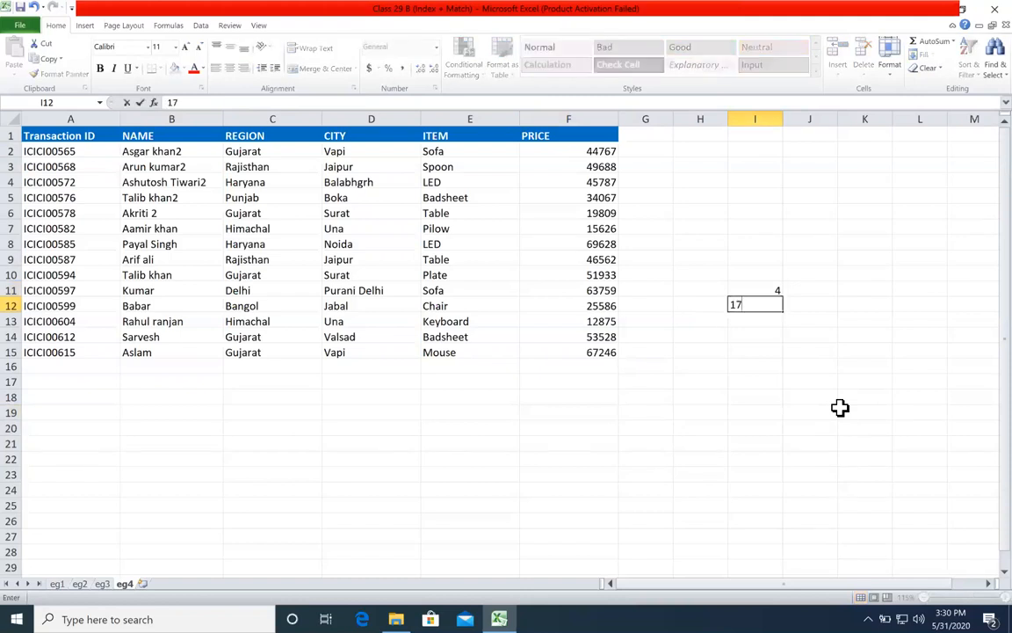
key("Return")
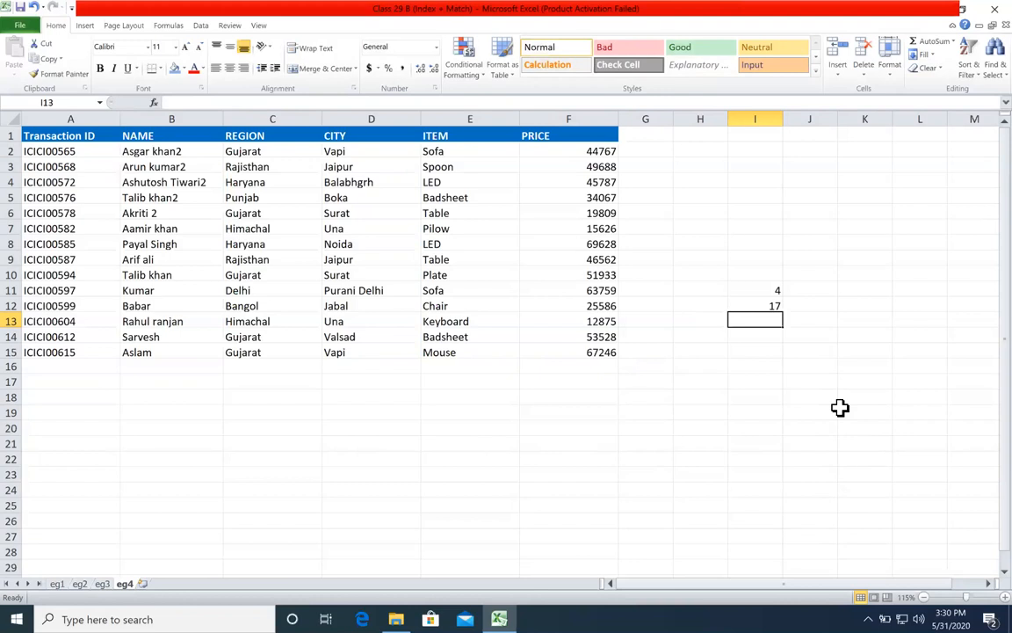
type("21")
key("Return")
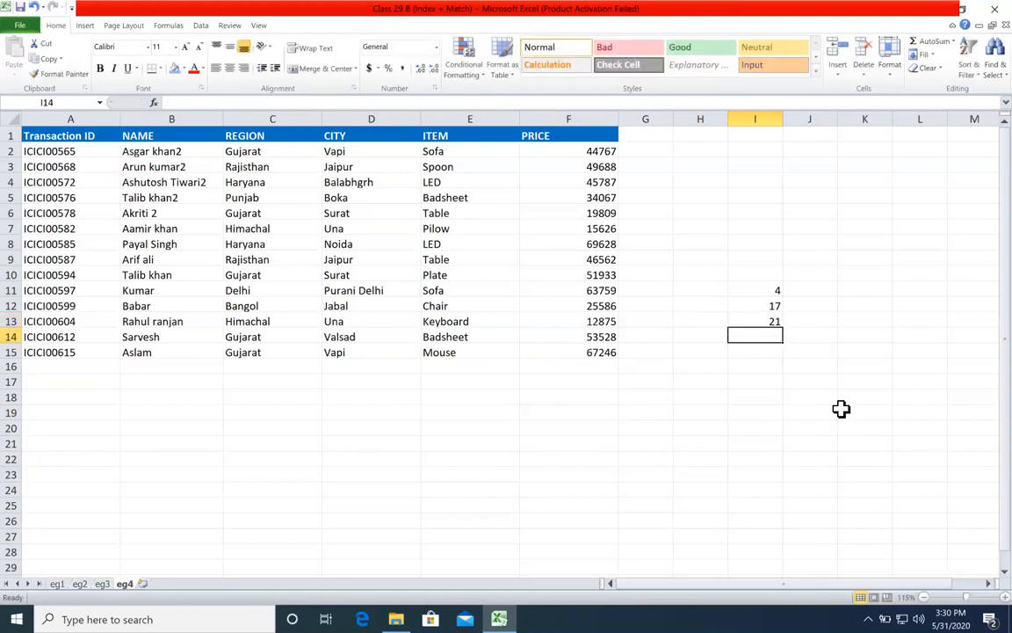
left_click(763, 352)
left_click(768, 337)
type("5")
key("Return")
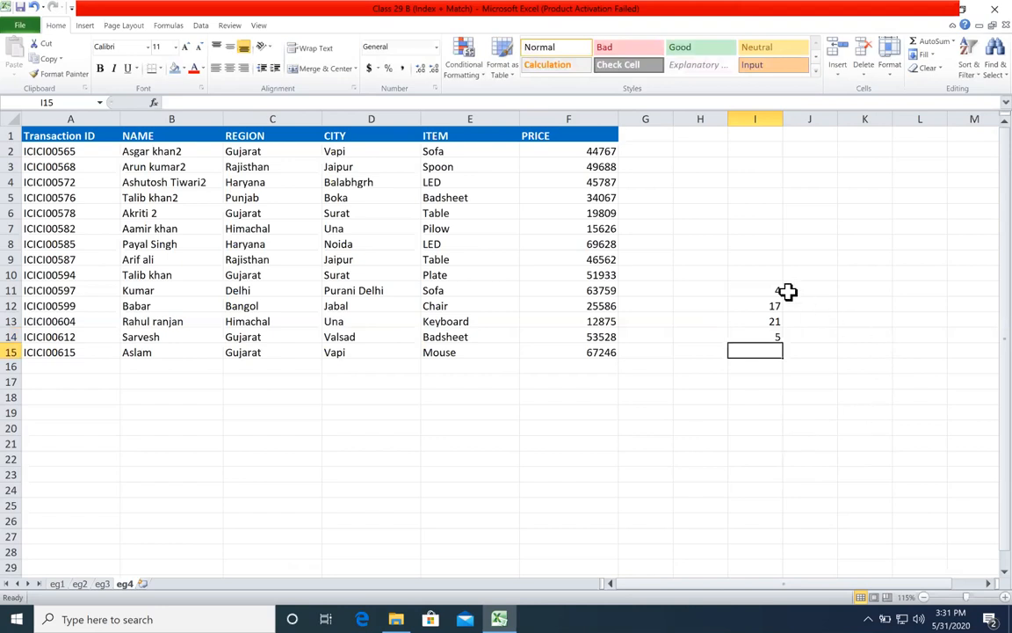
Step: Add the number 5 in cell I10, directly above the existing list in I11:I14 of sheet eg4
left_click_drag(773, 283, 762, 327)
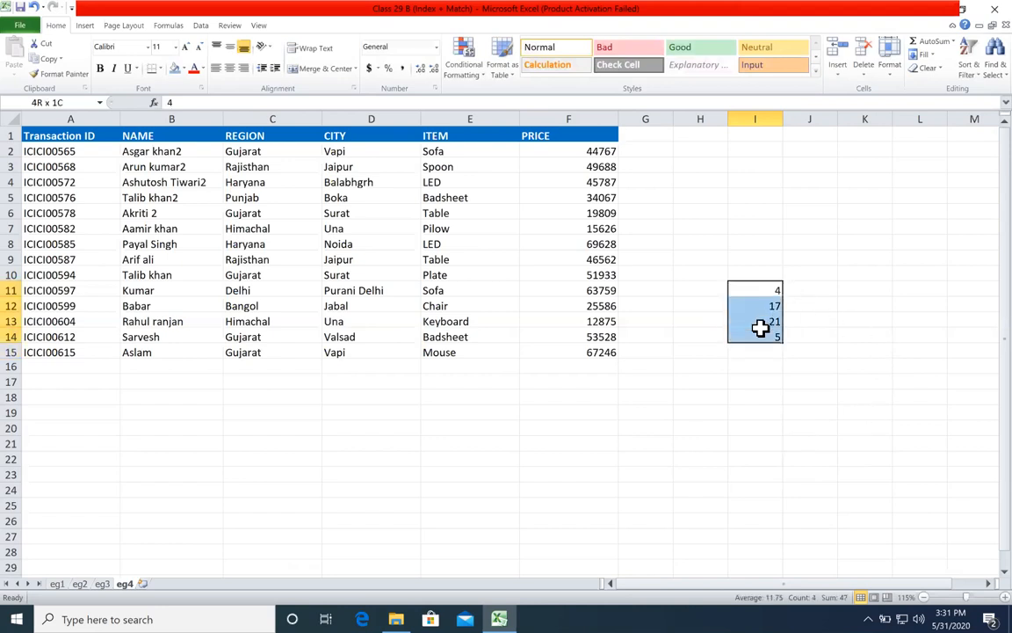
left_click(763, 274)
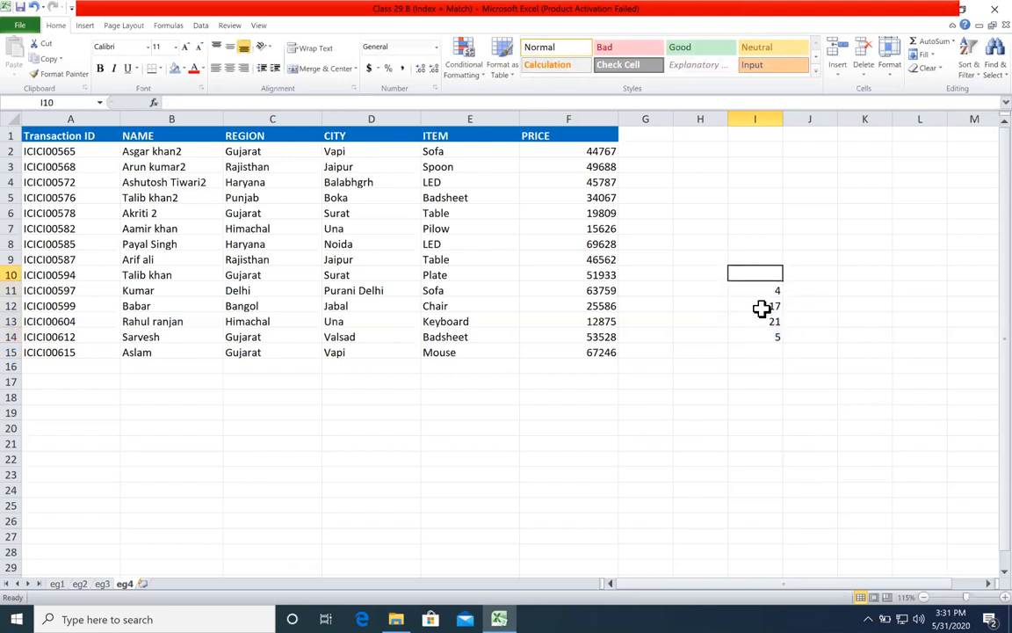
left_click(765, 217)
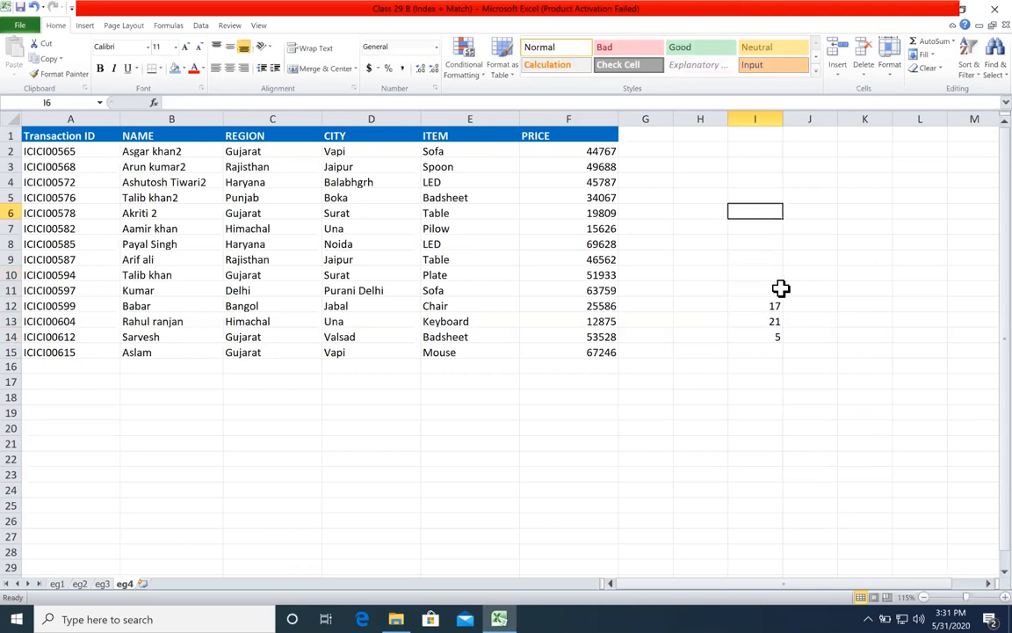
type("5")
key("Escape")
left_click(777, 274)
type("5")
left_click(796, 350)
Step: Total the numbers in column I with an AutoSum formula, =SUM(I10:I16), in cell I17
left_click_drag(767, 263, 761, 336)
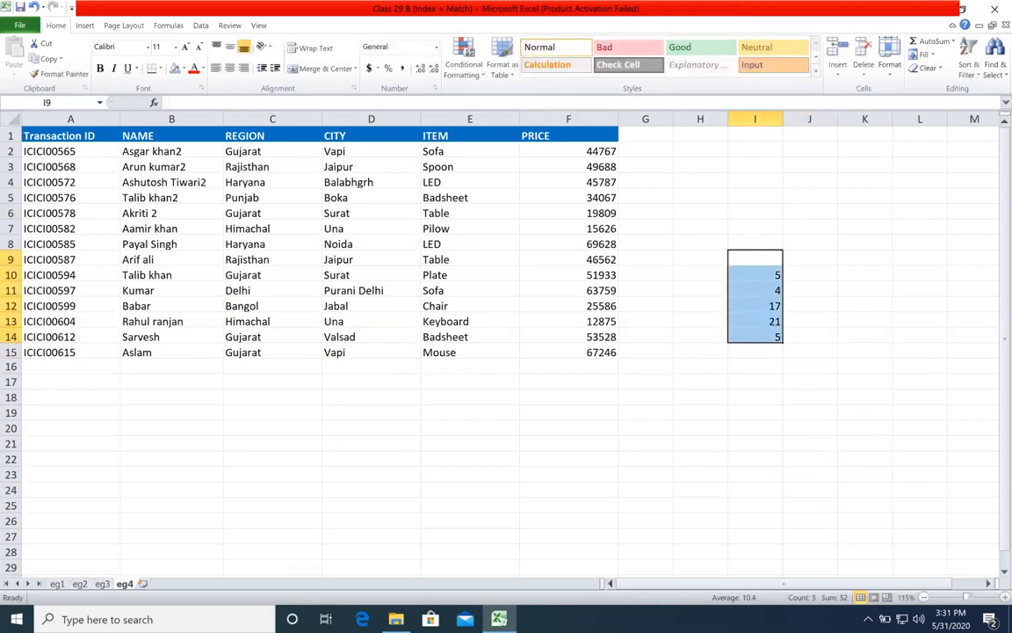
left_click(775, 380)
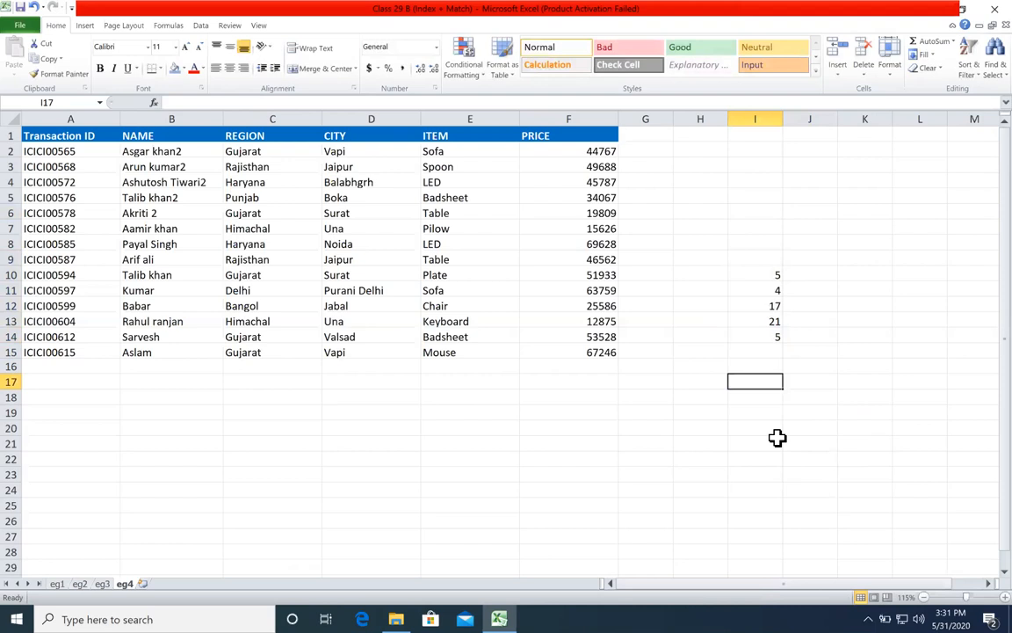
key("alt+equal")
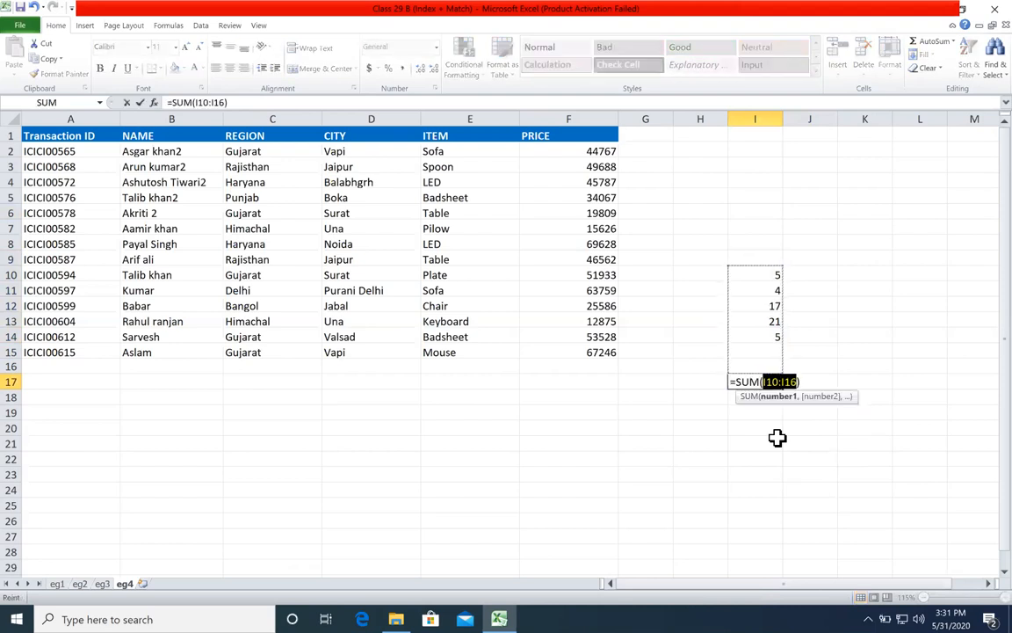
key("Return")
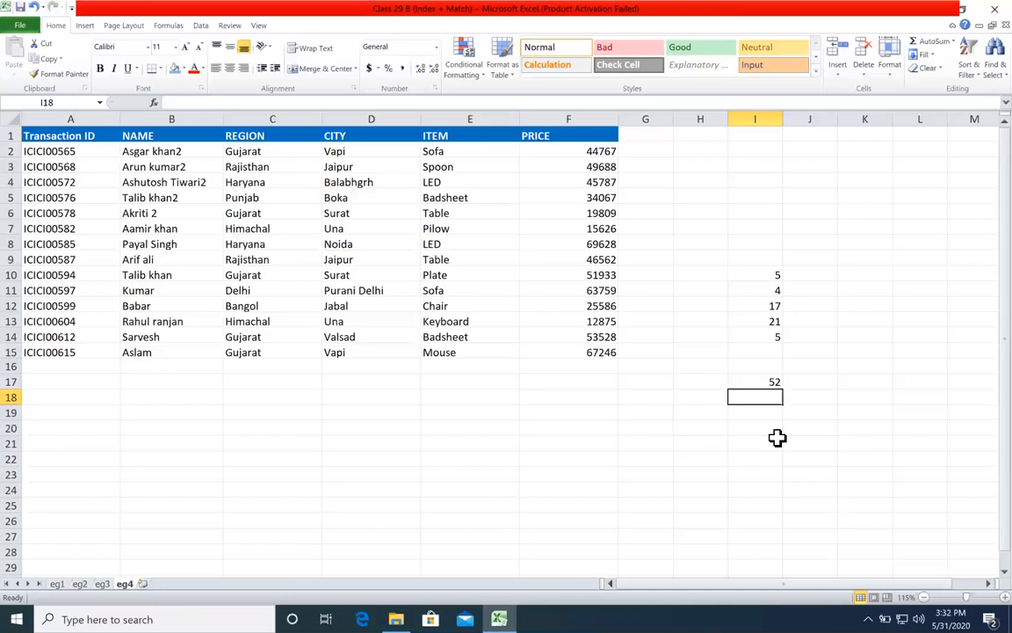
Step: Close the Class 29 B (Index + Match) workbook with its changes saved, and close the Excel Class 7 PM (Complete) folder window
left_click(995, 9)
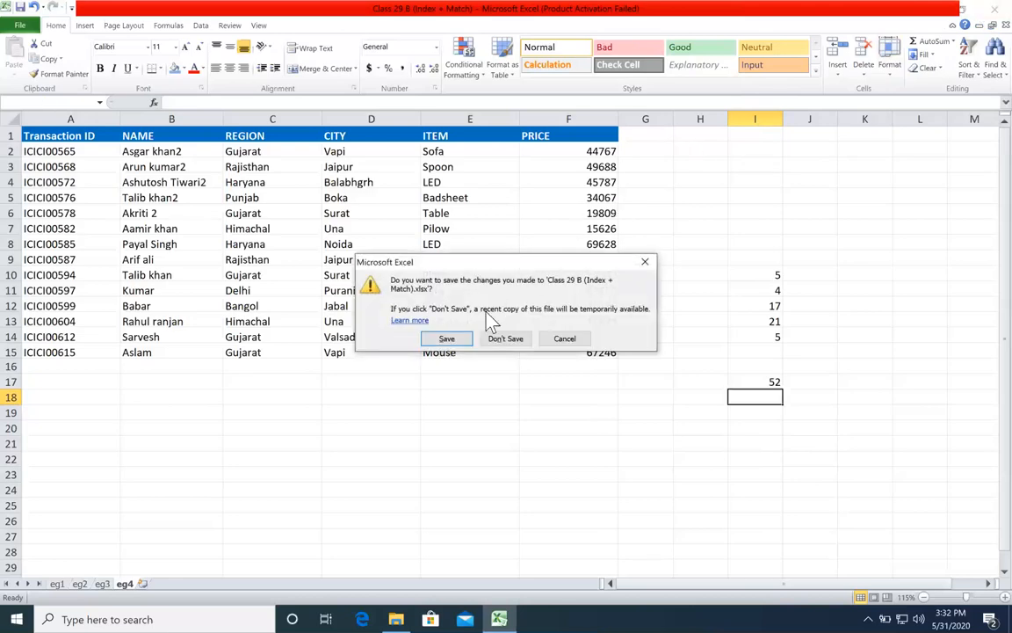
left_click(444, 338)
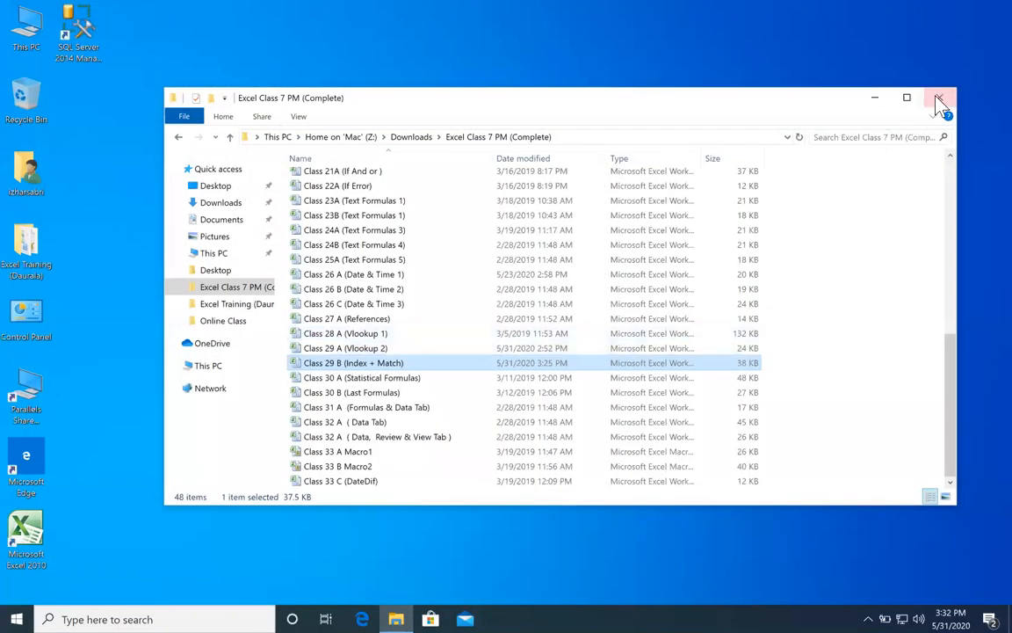
left_click(939, 96)
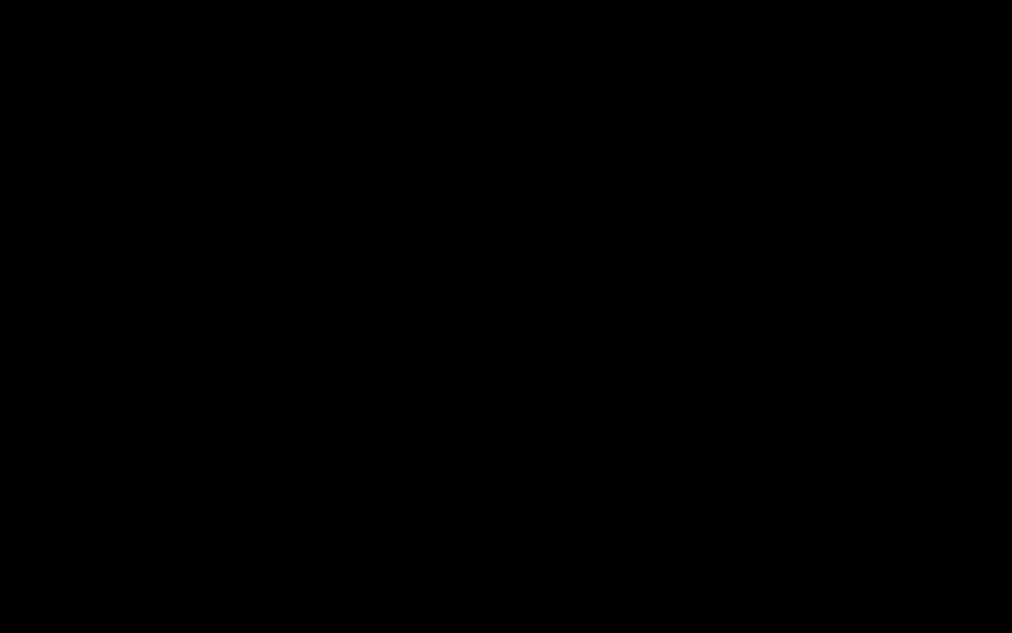